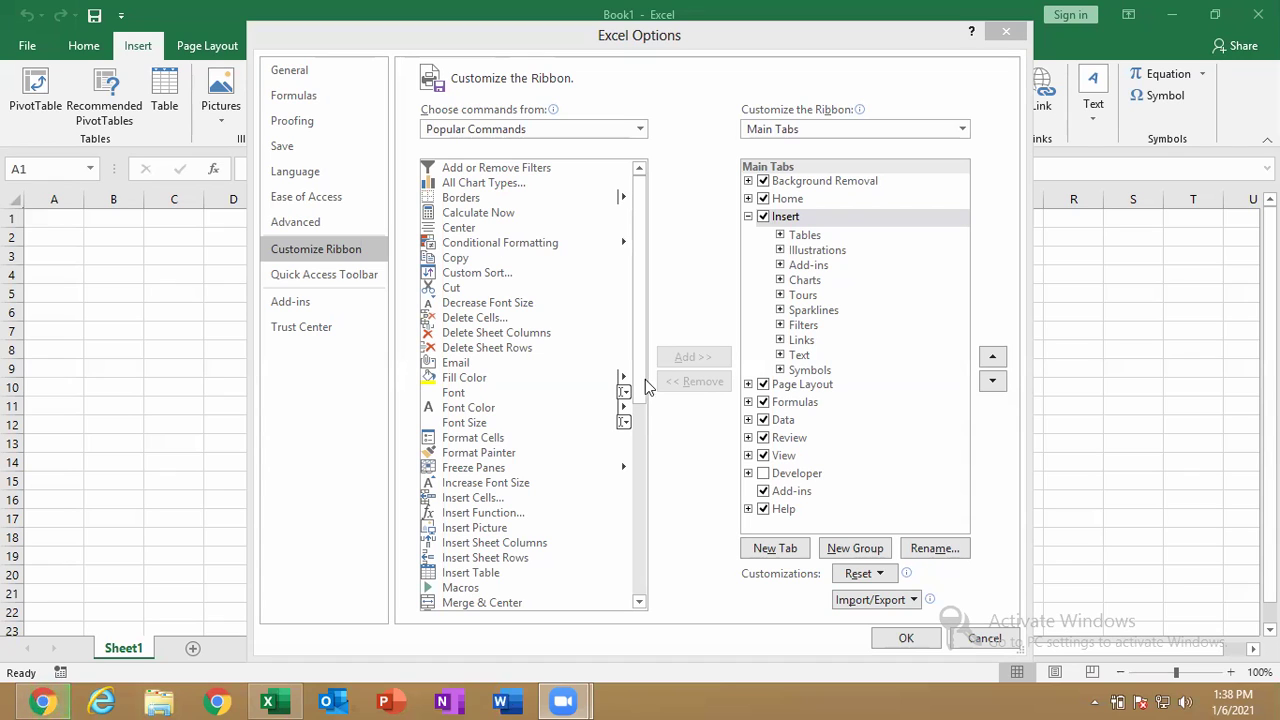
Add a new custom tab with a new group right after Home.
click(709, 277)
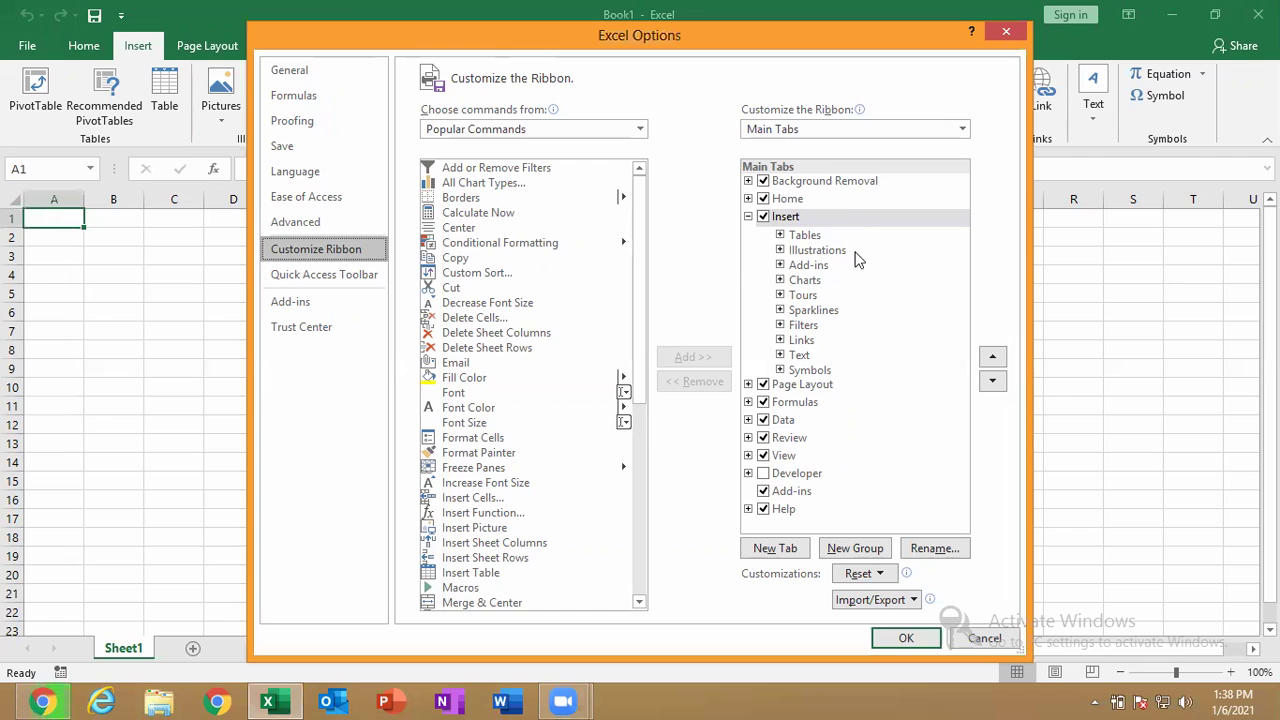
click(834, 201)
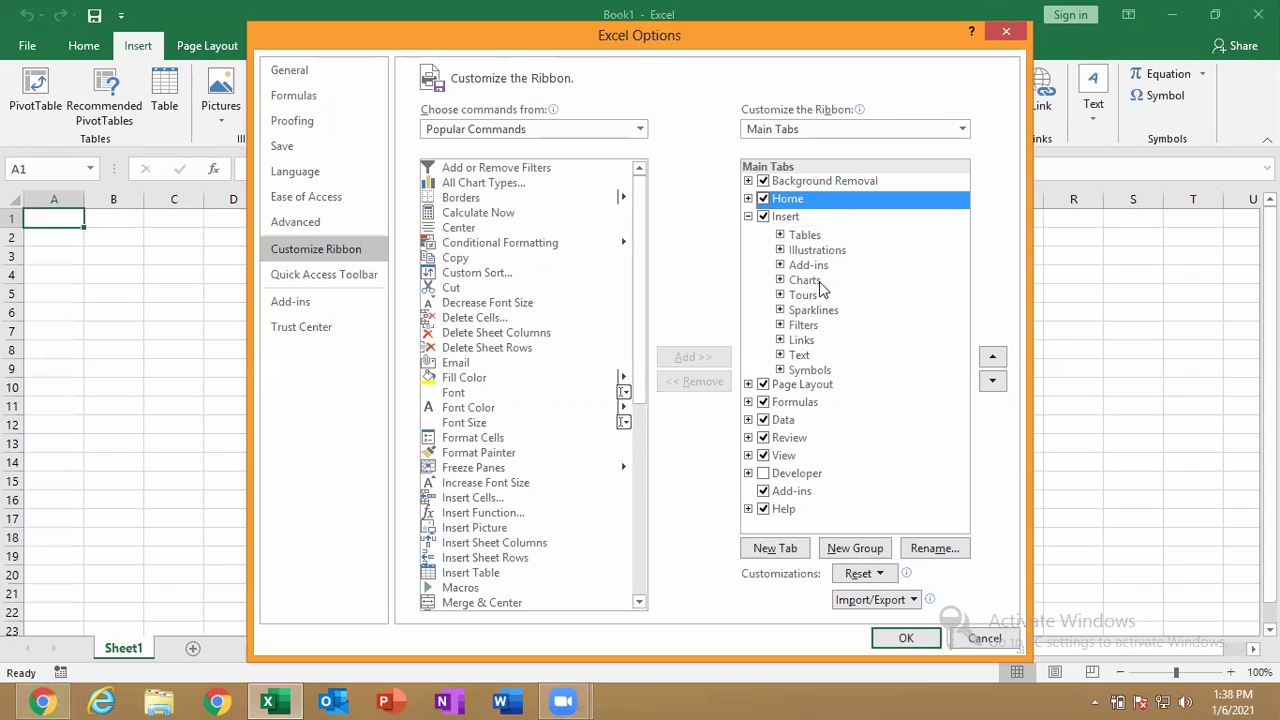
click(778, 550)
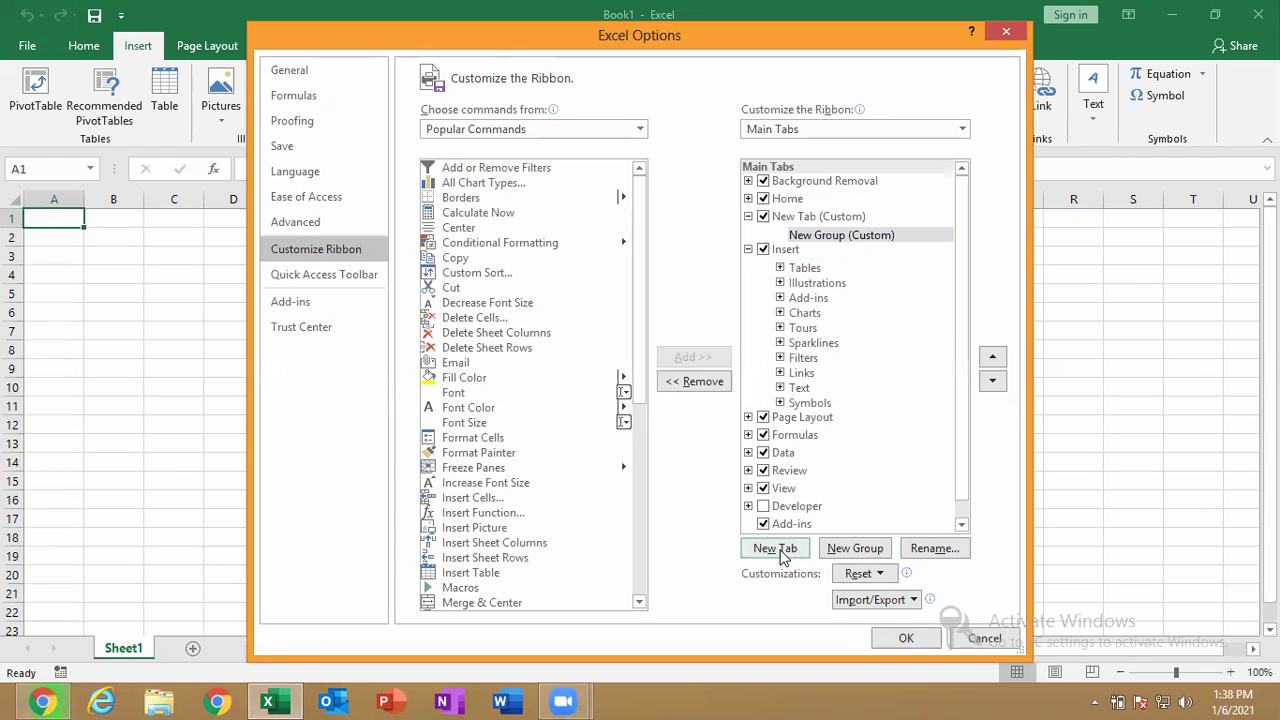
Rename the new custom tab to PROJECT1.
click(850, 219)
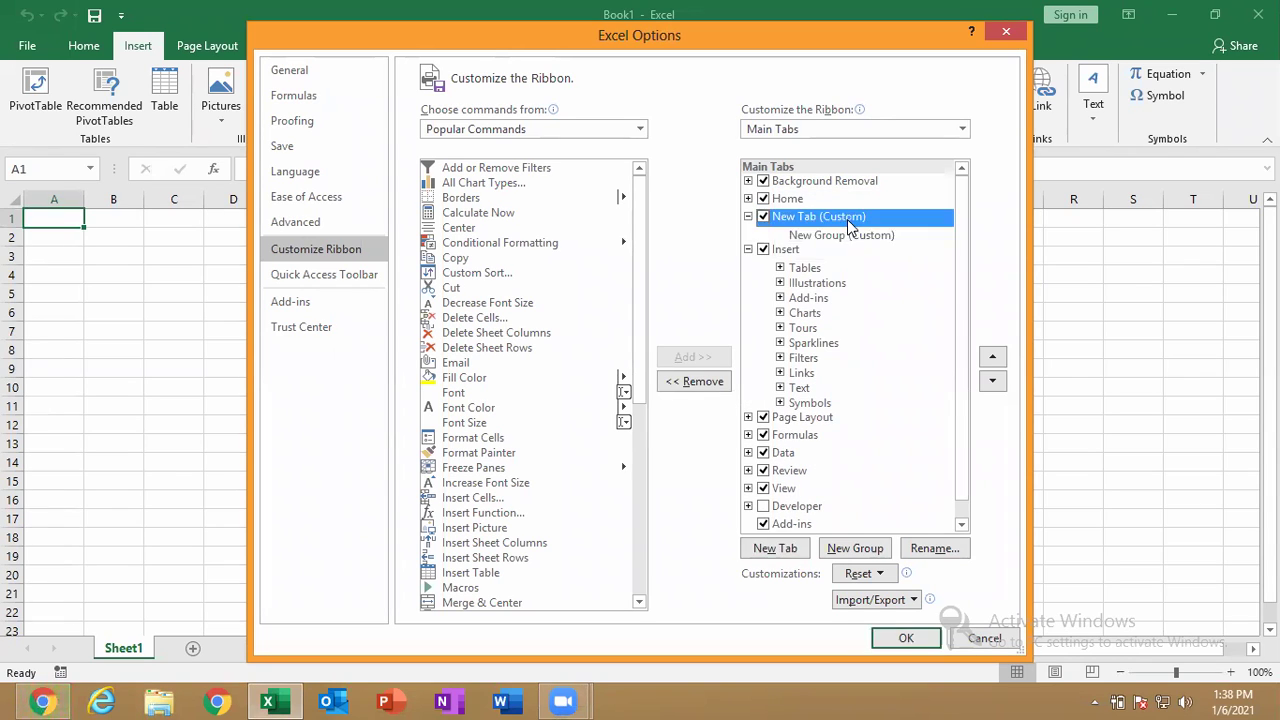
click(815, 236)
click(808, 220)
right_click(806, 222)
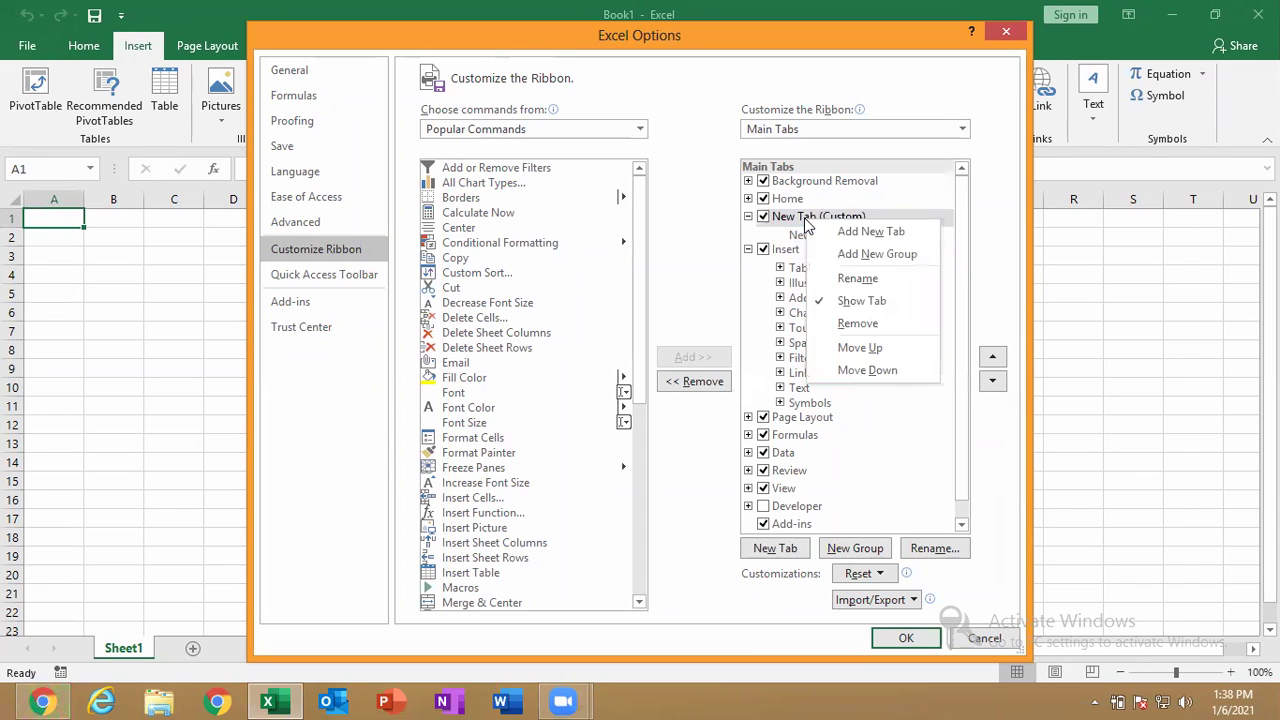
click(920, 472)
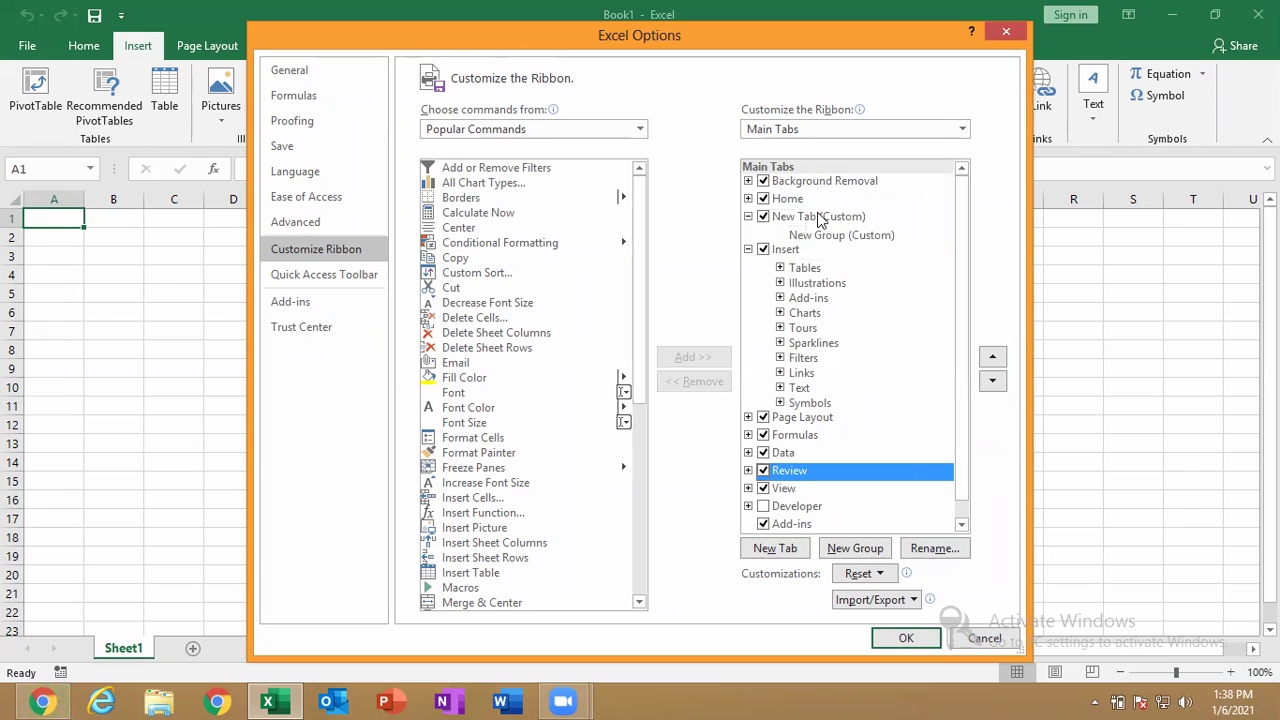
click(820, 219)
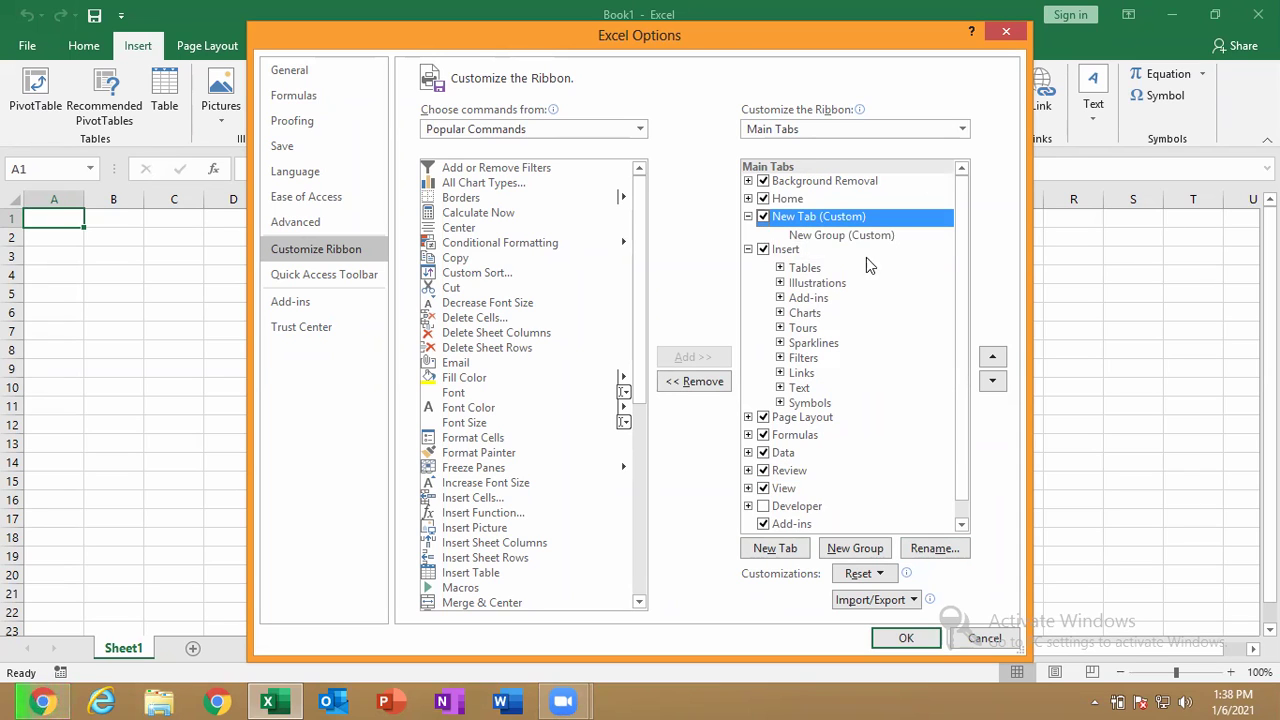
right_click(820, 226)
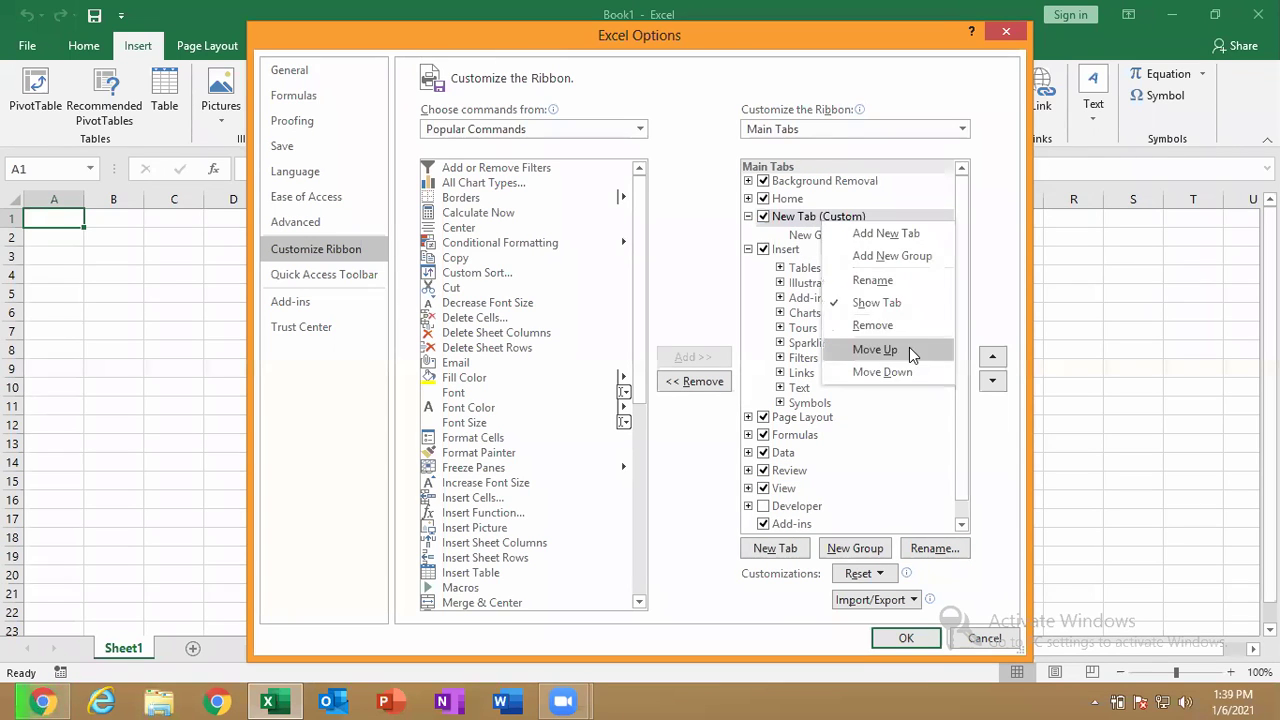
click(886, 279)
key(BackSpace)
text(PROJECT1)
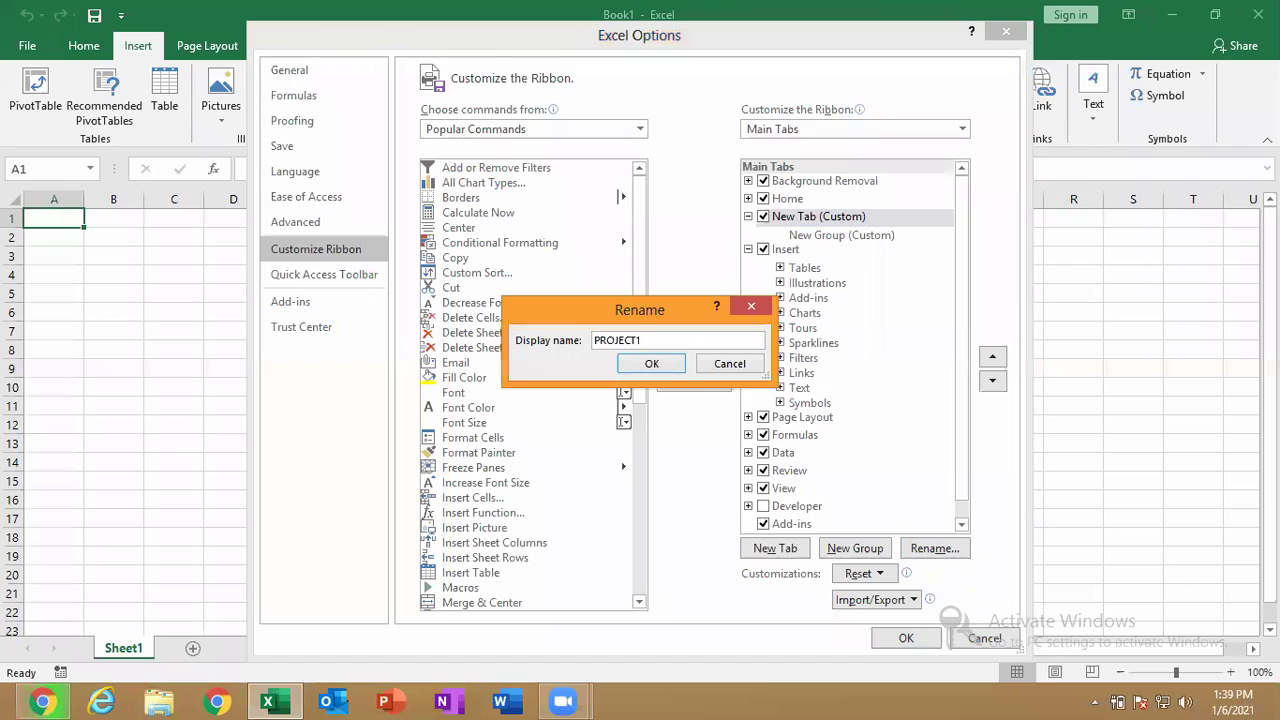
click(651, 364)
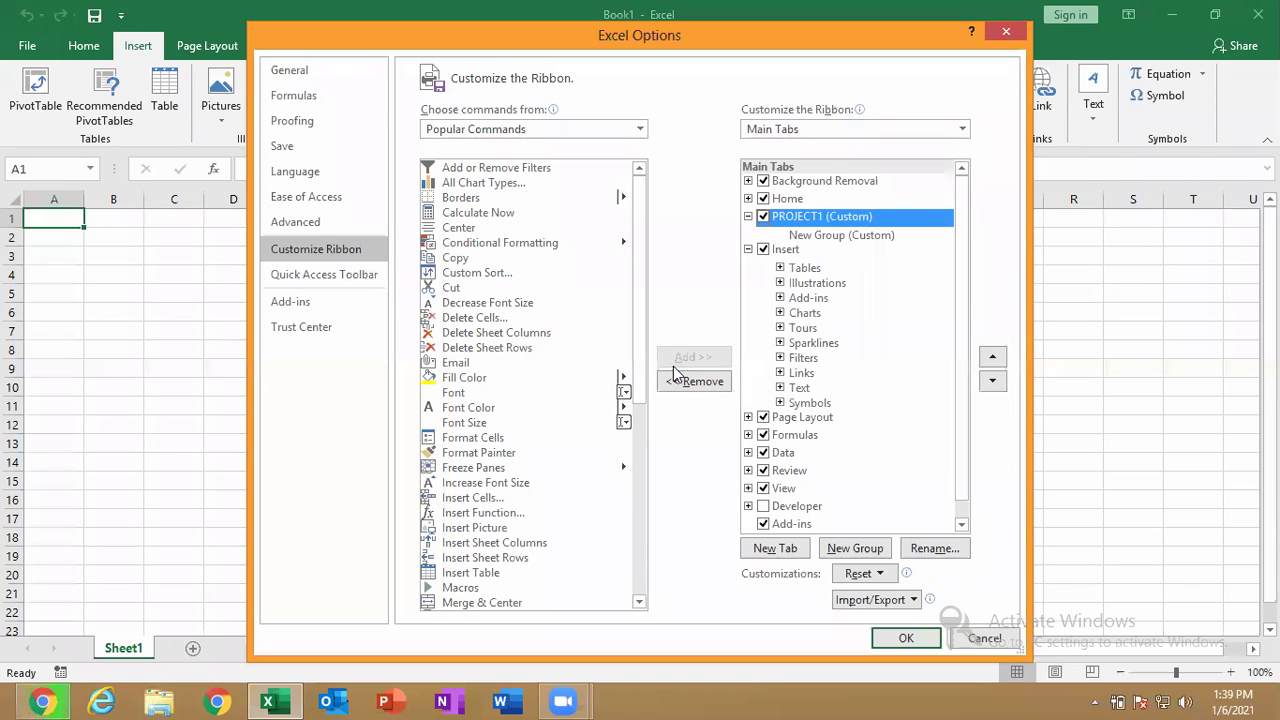
click(855, 237)
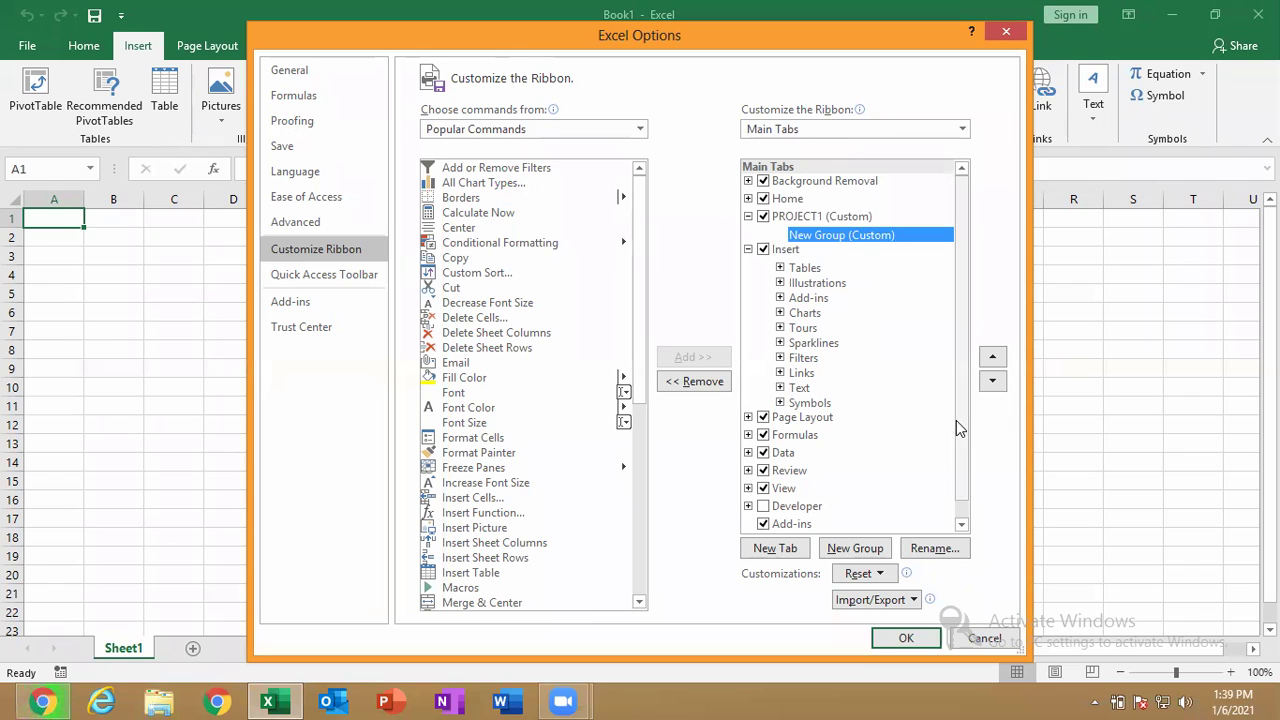
Rename the new group under PROJECT1 to MES1.
click(922, 544)
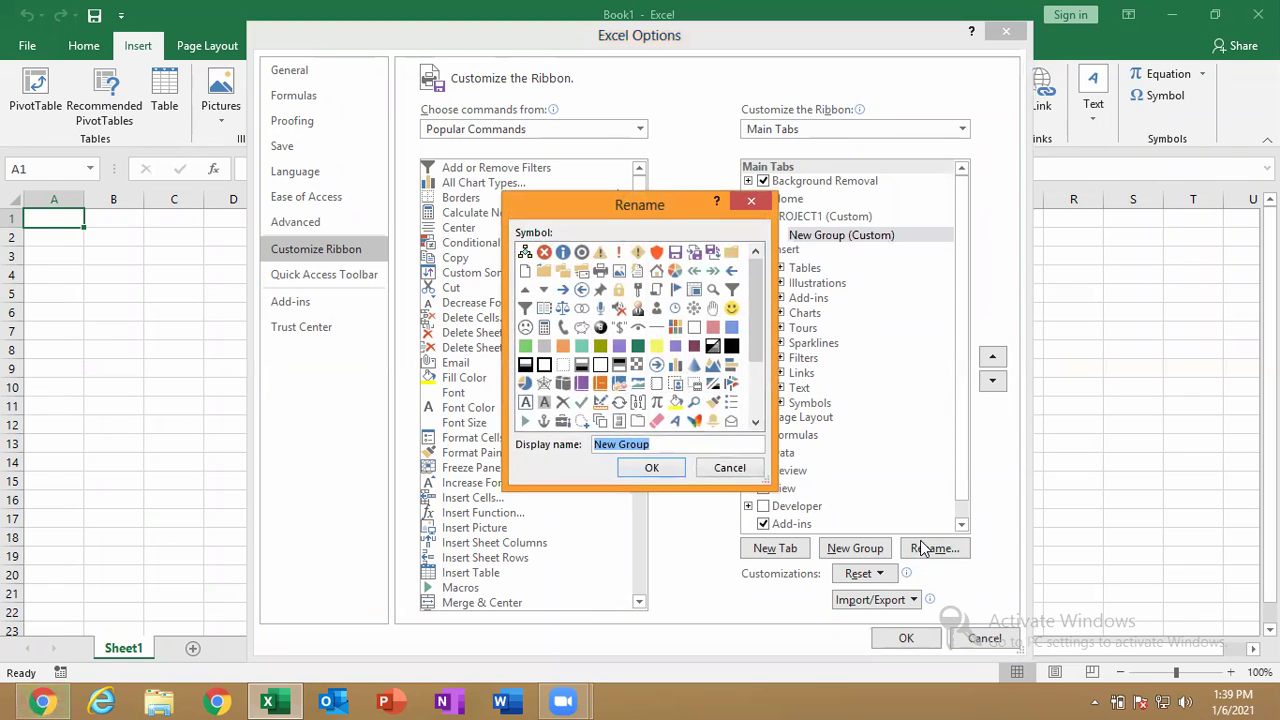
text(MES1)
click(662, 467)
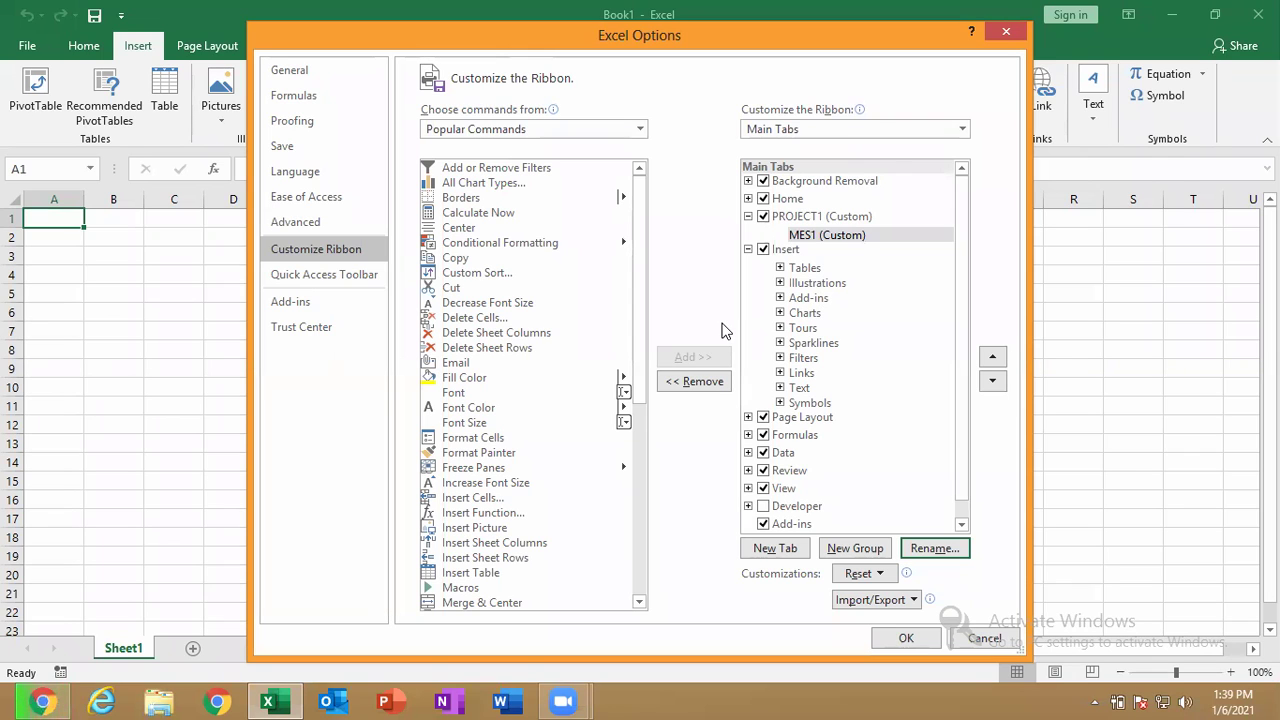
Add Calculate Now, Copy, Custom Sort, Cut, Delete Sheet Rows and Email to MES1, plus a second group.
click(490, 214)
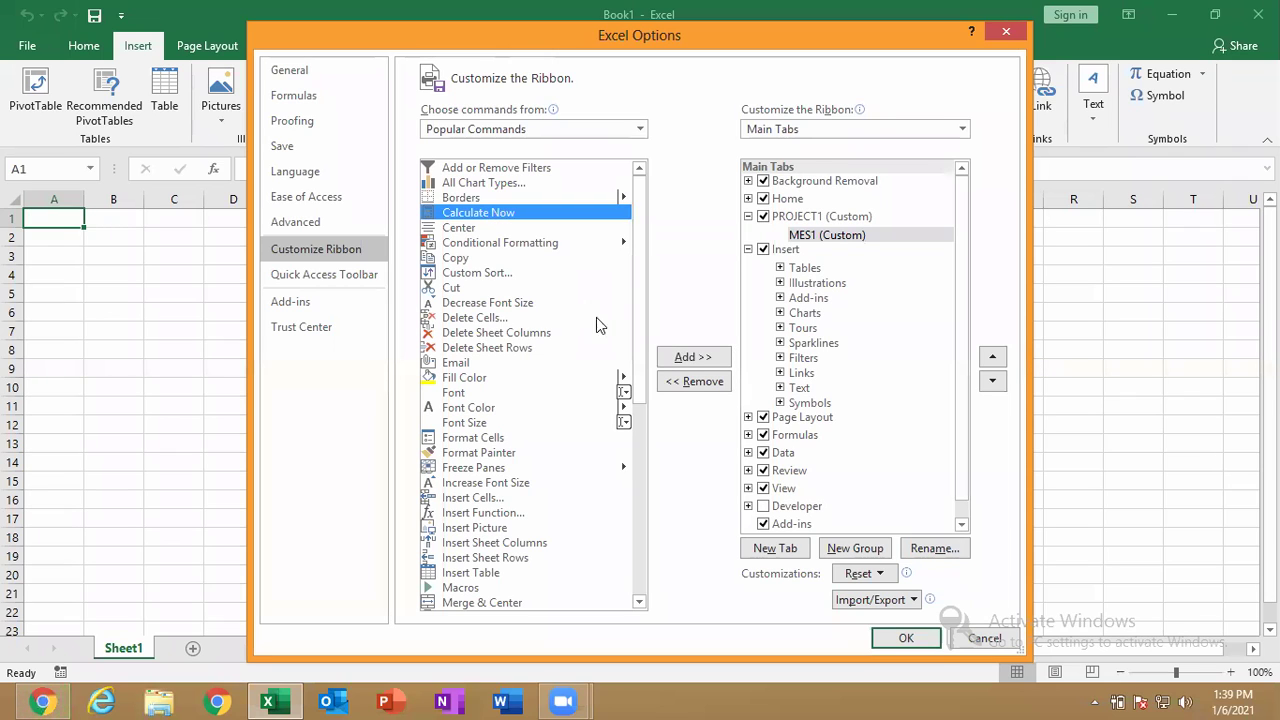
click(668, 357)
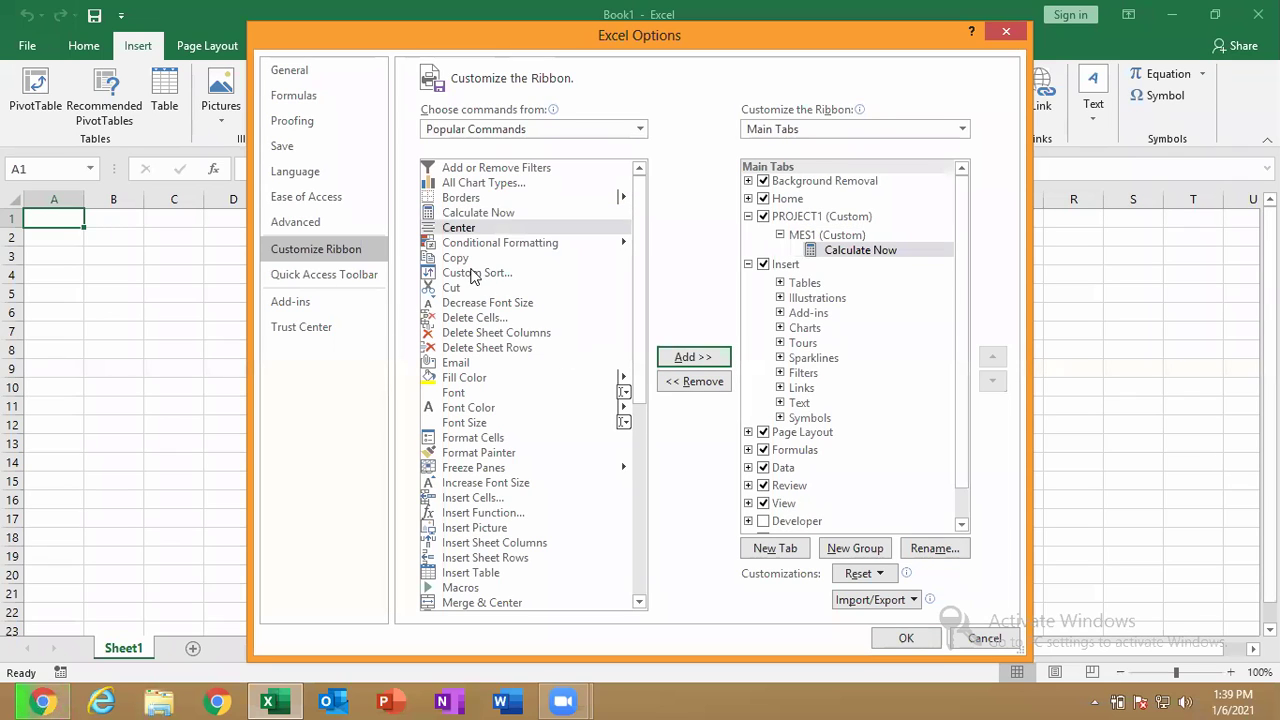
click(478, 273)
click(478, 258)
click(683, 360)
click(683, 360)
click(683, 360)
click(489, 347)
click(673, 360)
click(673, 360)
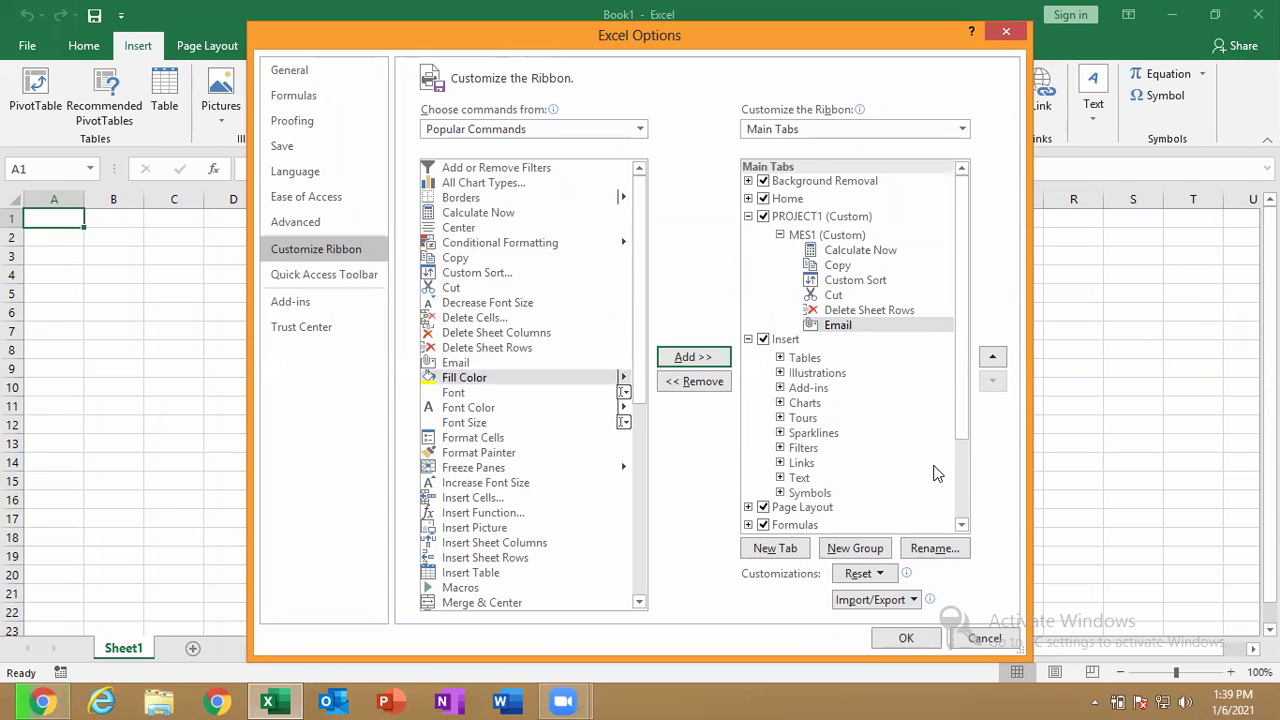
click(855, 548)
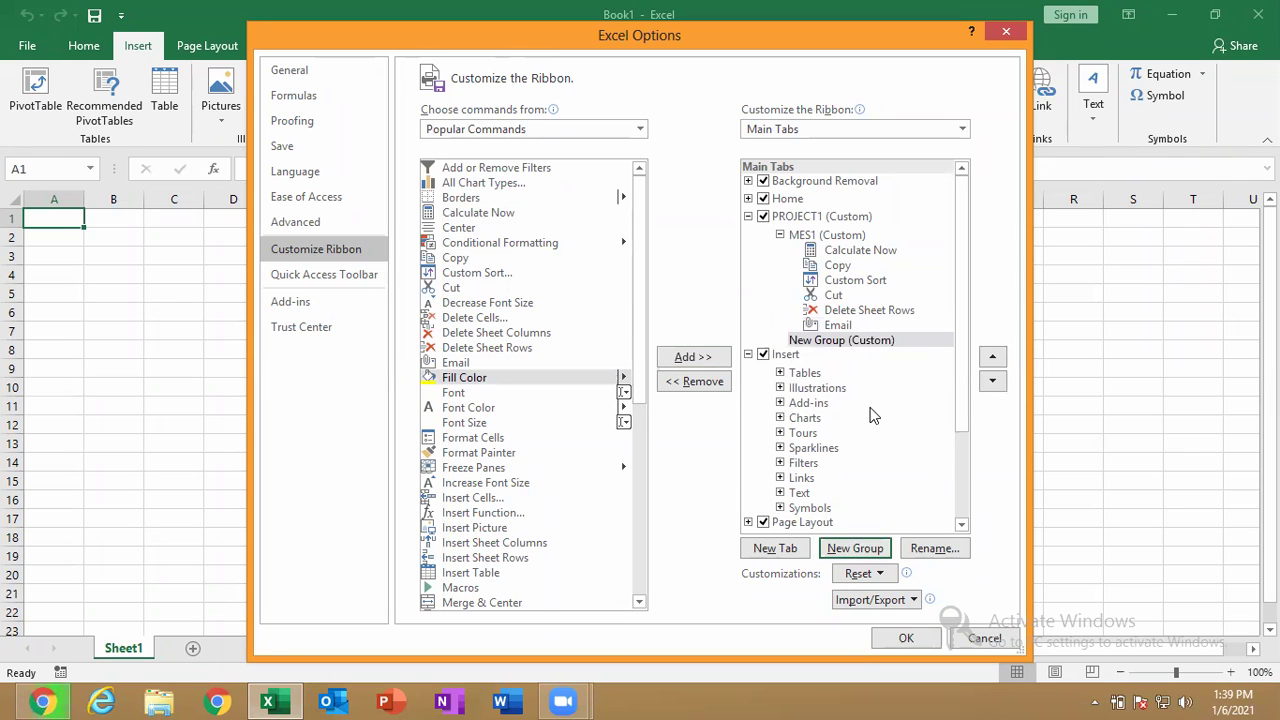
Rename the second group under PROJECT1 to MES2.
right_click(870, 340)
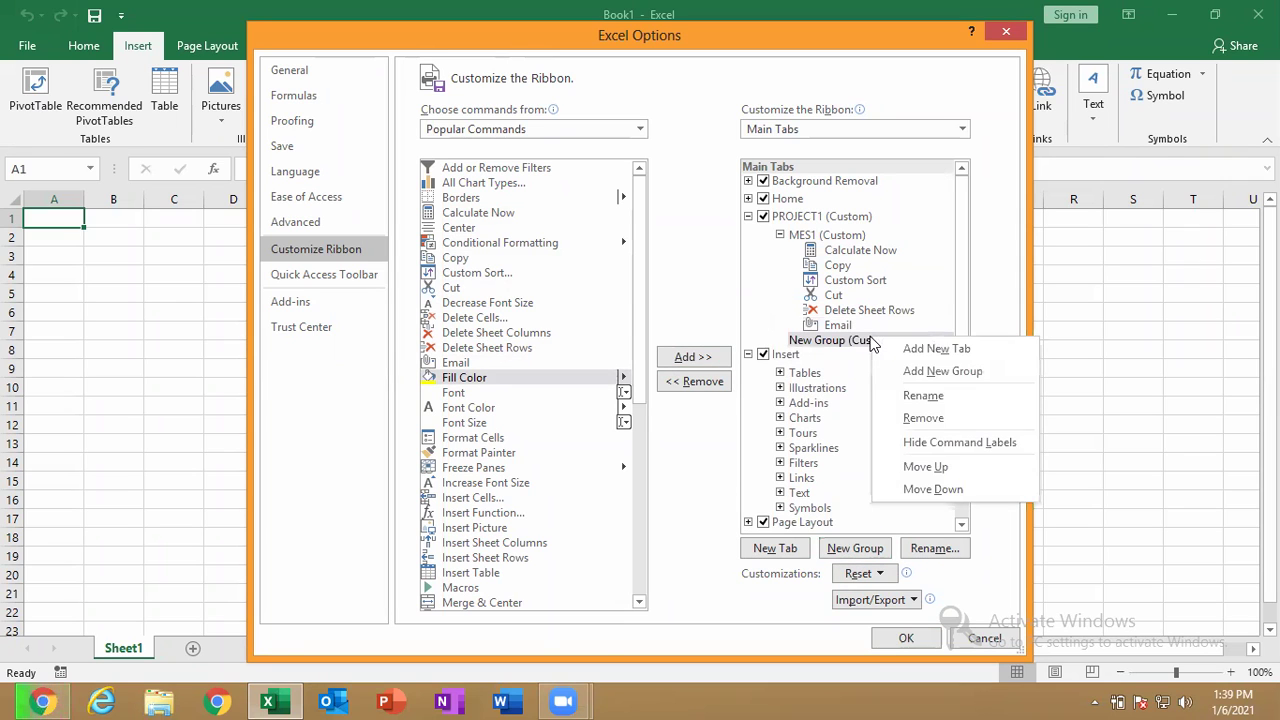
click(912, 398)
key(BackSpace)
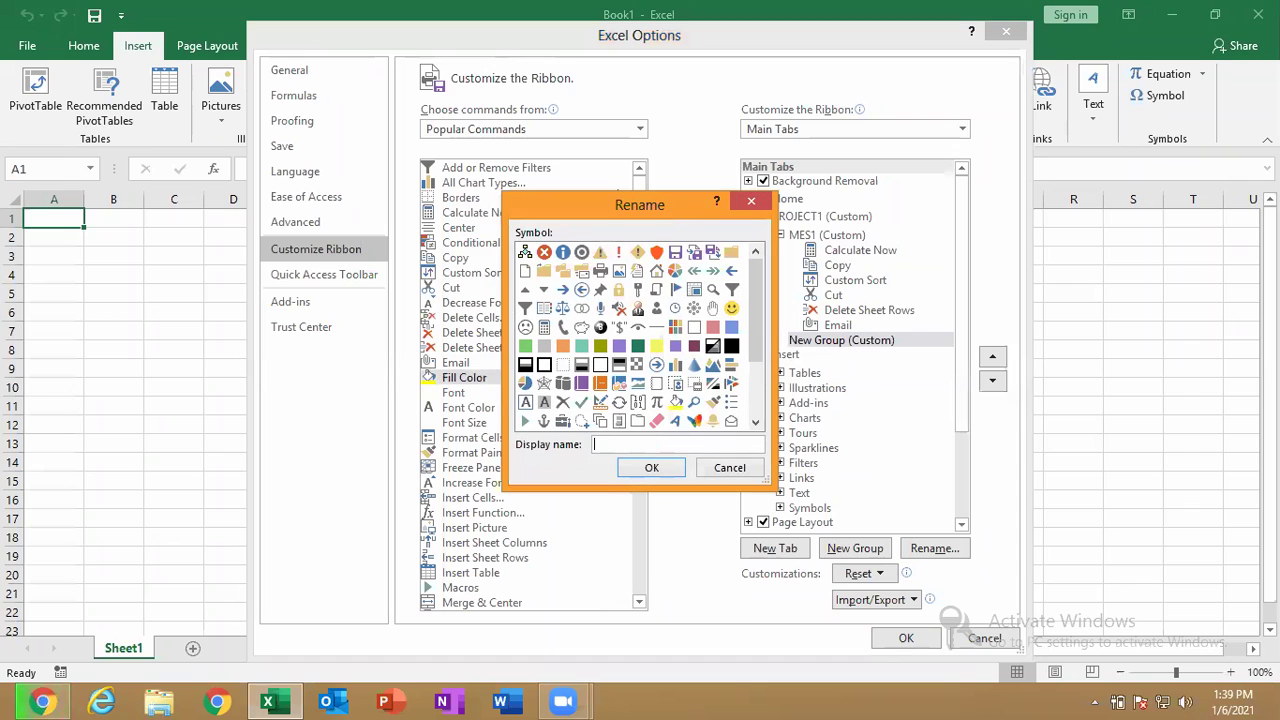
text(MES2)
click(630, 468)
Add Format Painter, Freeze Panes, Increase Font Size, Insert Cells, Insert Function and Insert Picture to MES2.
click(545, 453)
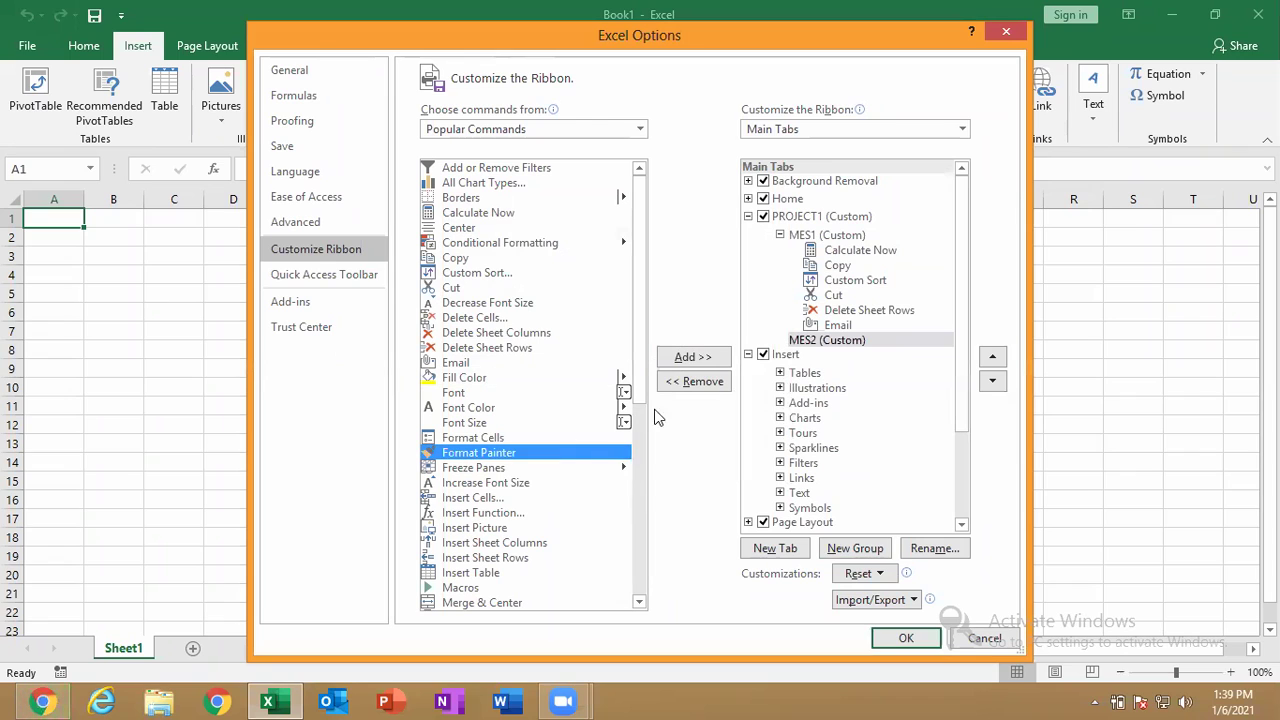
click(693, 360)
click(693, 360)
click(693, 360)
click(693, 360)
click(693, 358)
click(693, 358)
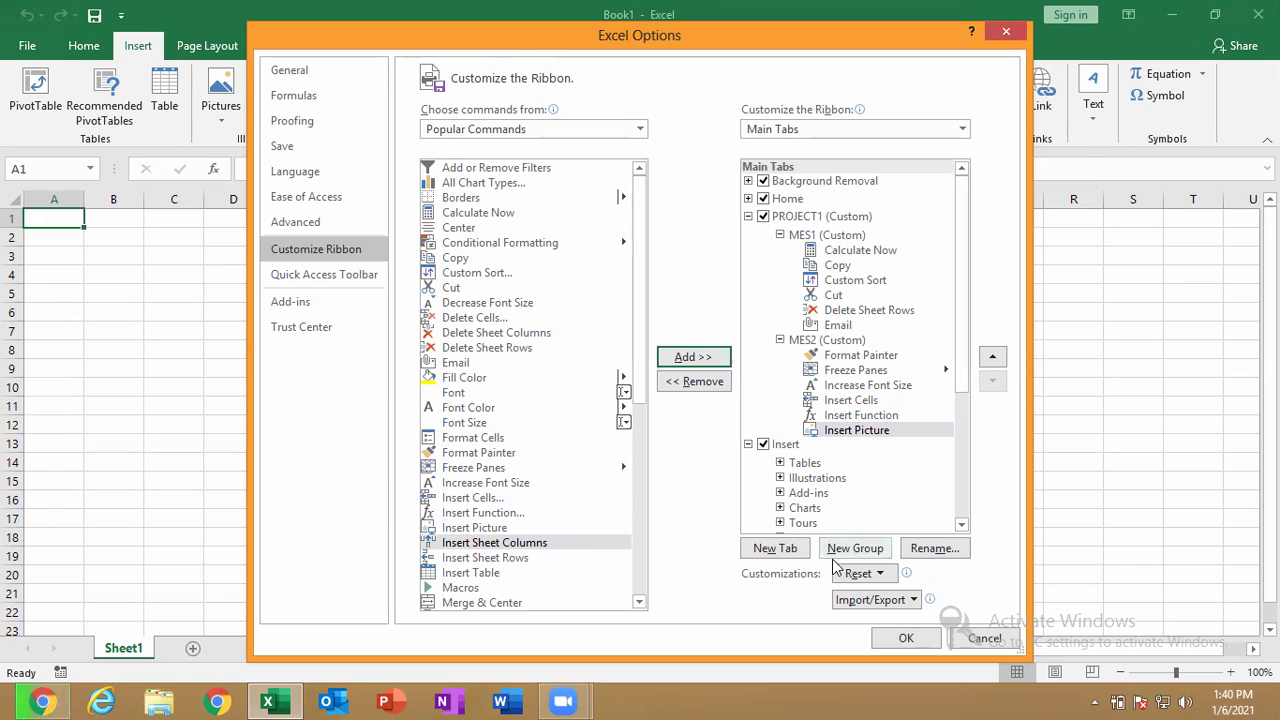
Save the ribbon changes and close Excel Options.
drag(722, 32, 712, 11)
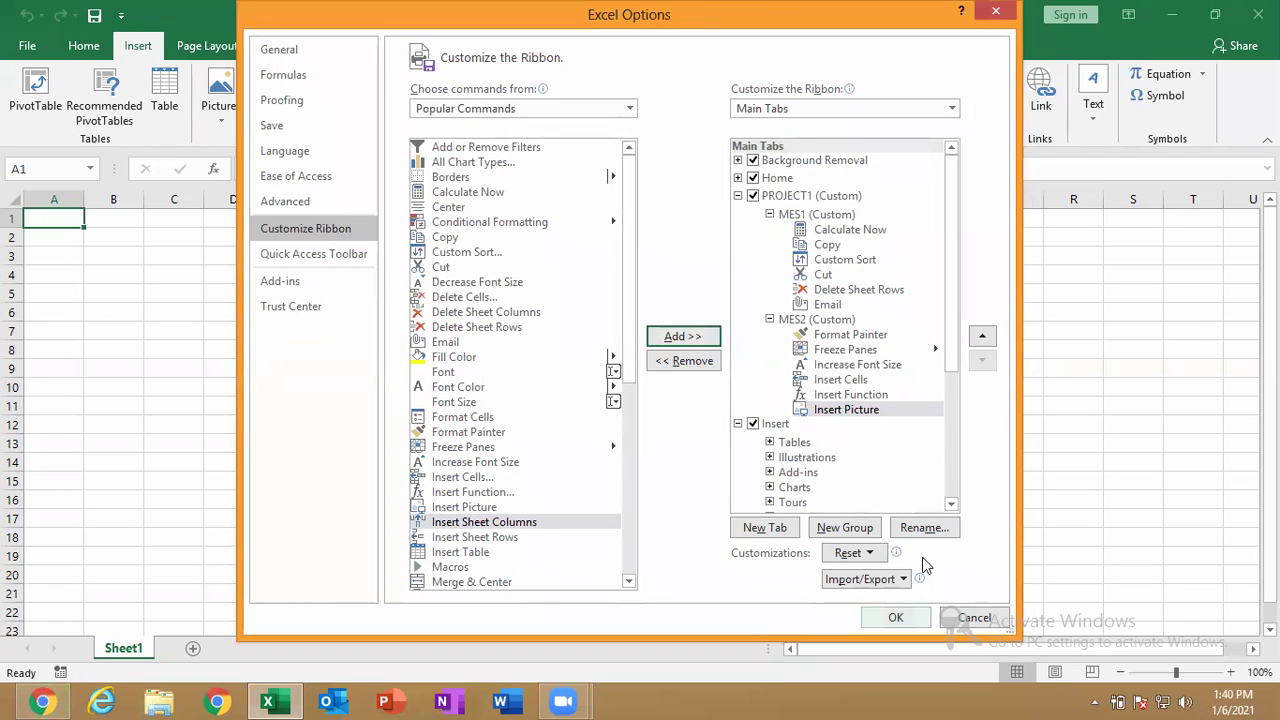
key(Return)
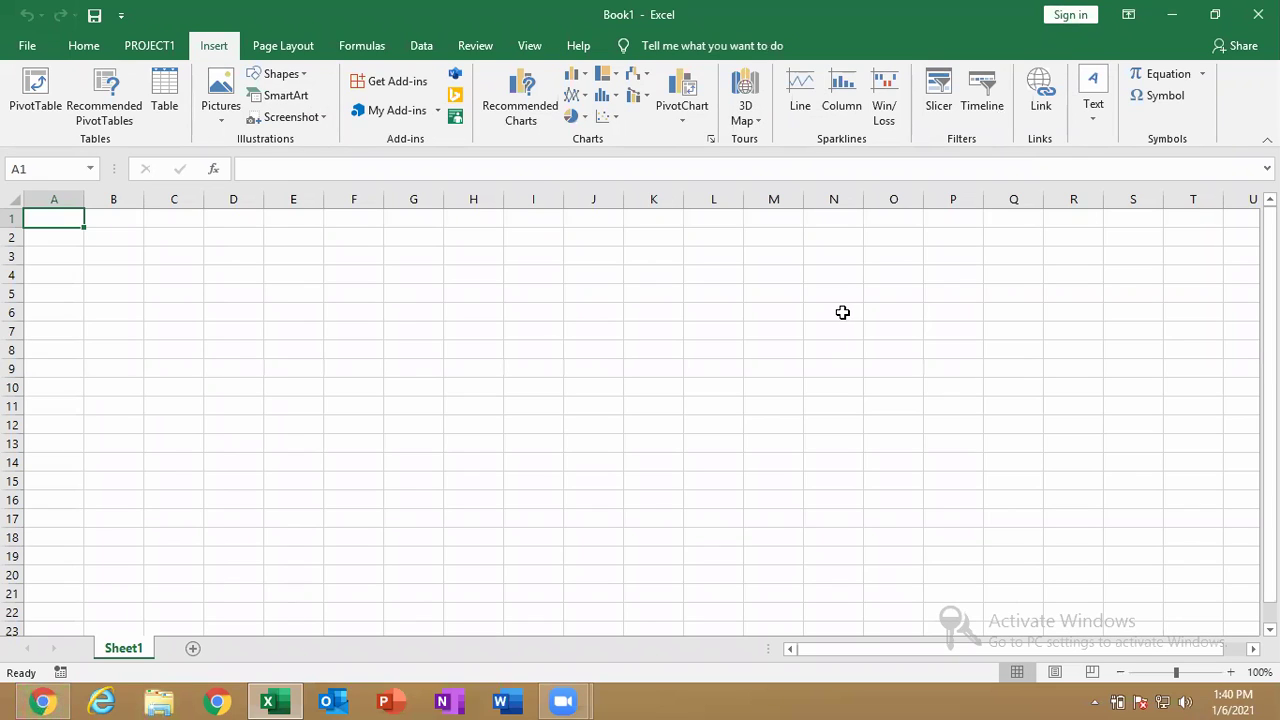
click(738, 178)
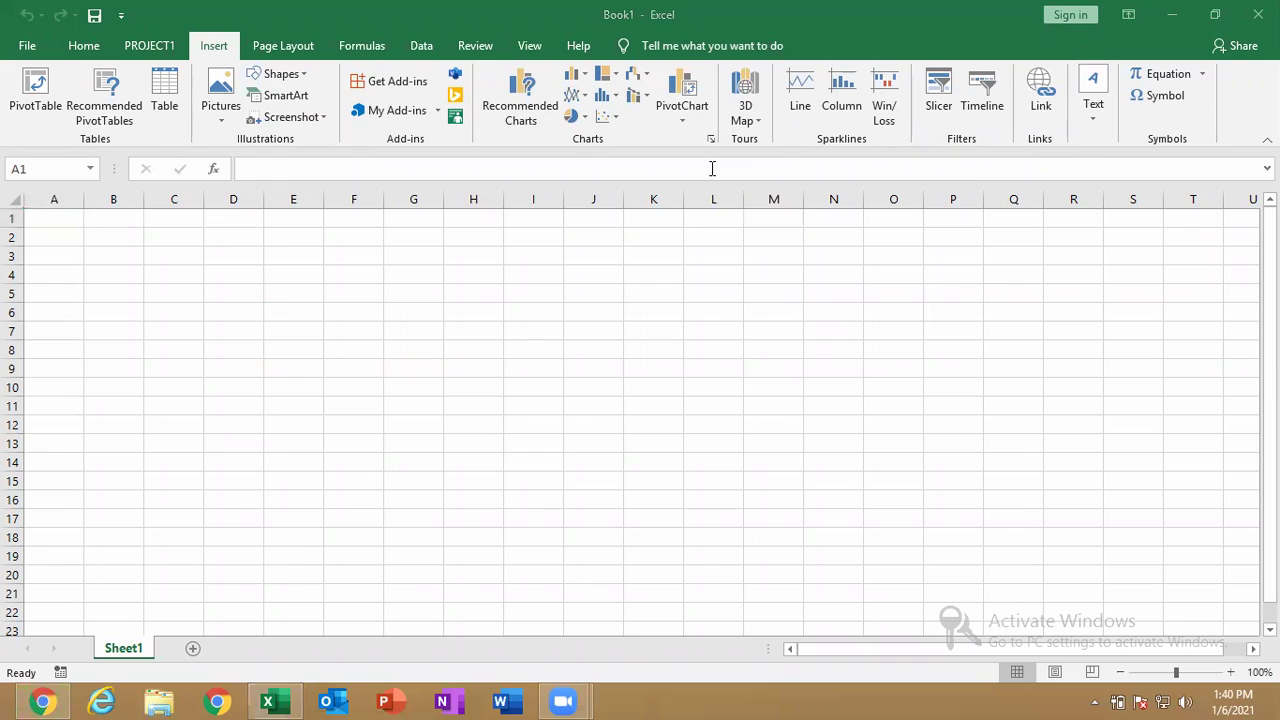
View the PROJECT1 tab's MES1 and MES2 groups, comparing with the Home and Formulas tabs.
click(140, 45)
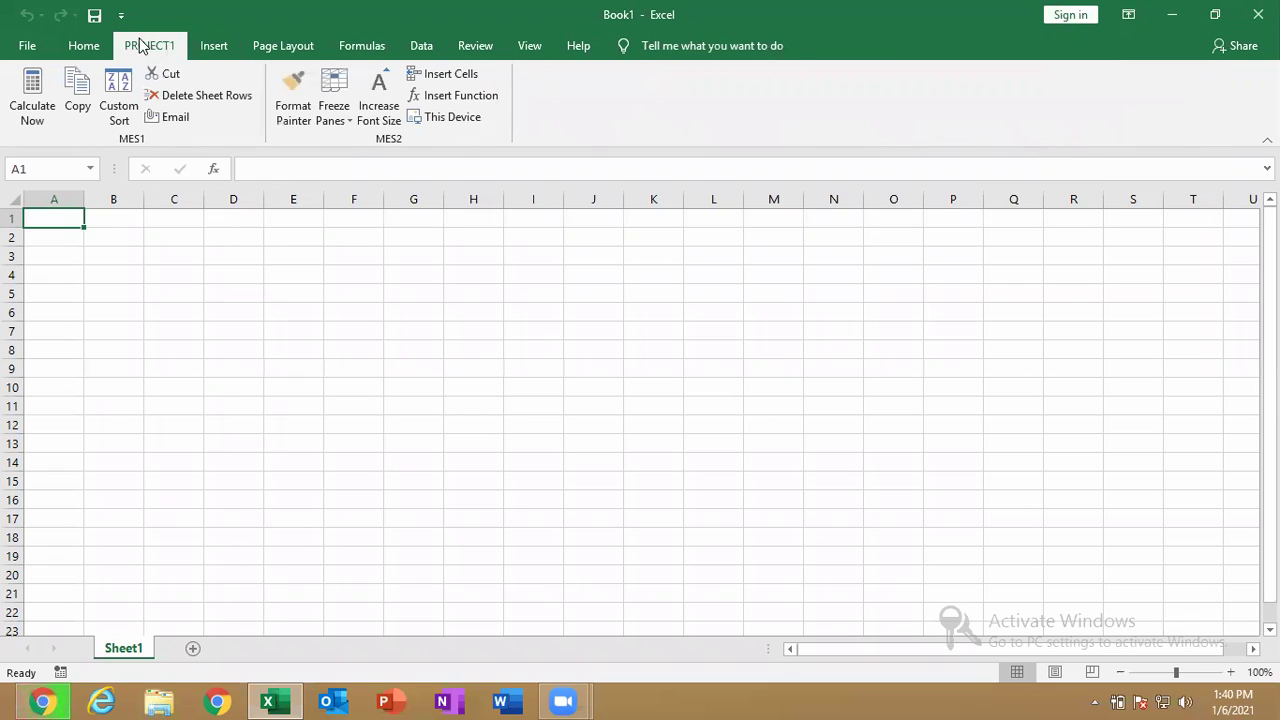
click(85, 48)
click(148, 48)
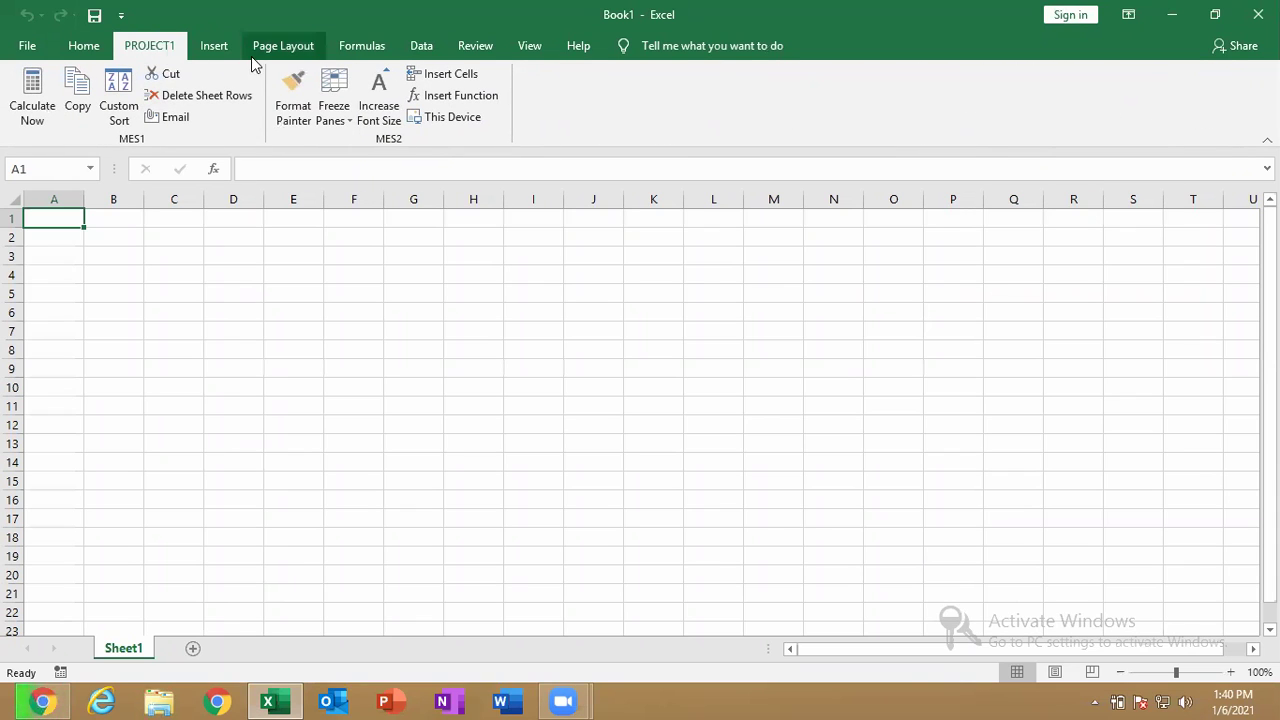
click(334, 48)
right_click(335, 50)
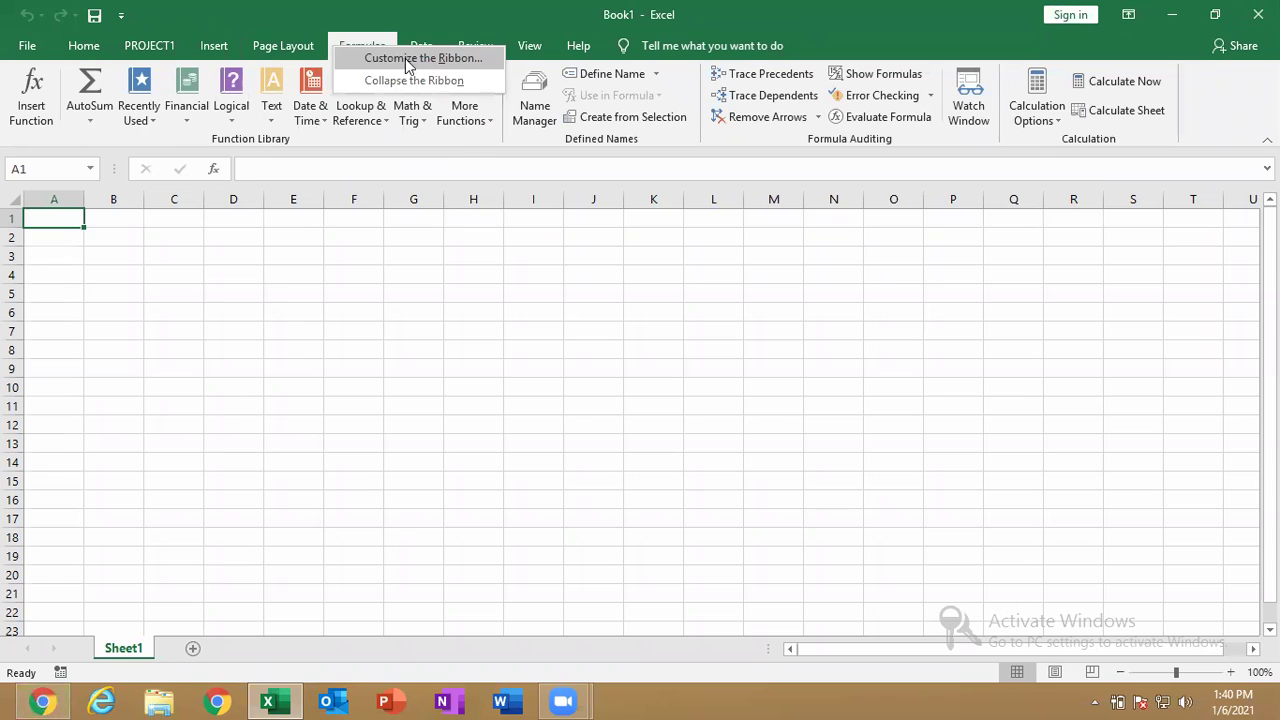
right_click(325, 106)
Reopen Customize the Ribbon from the ribbon's menu and dismiss a stray Run dialog.
click(371, 137)
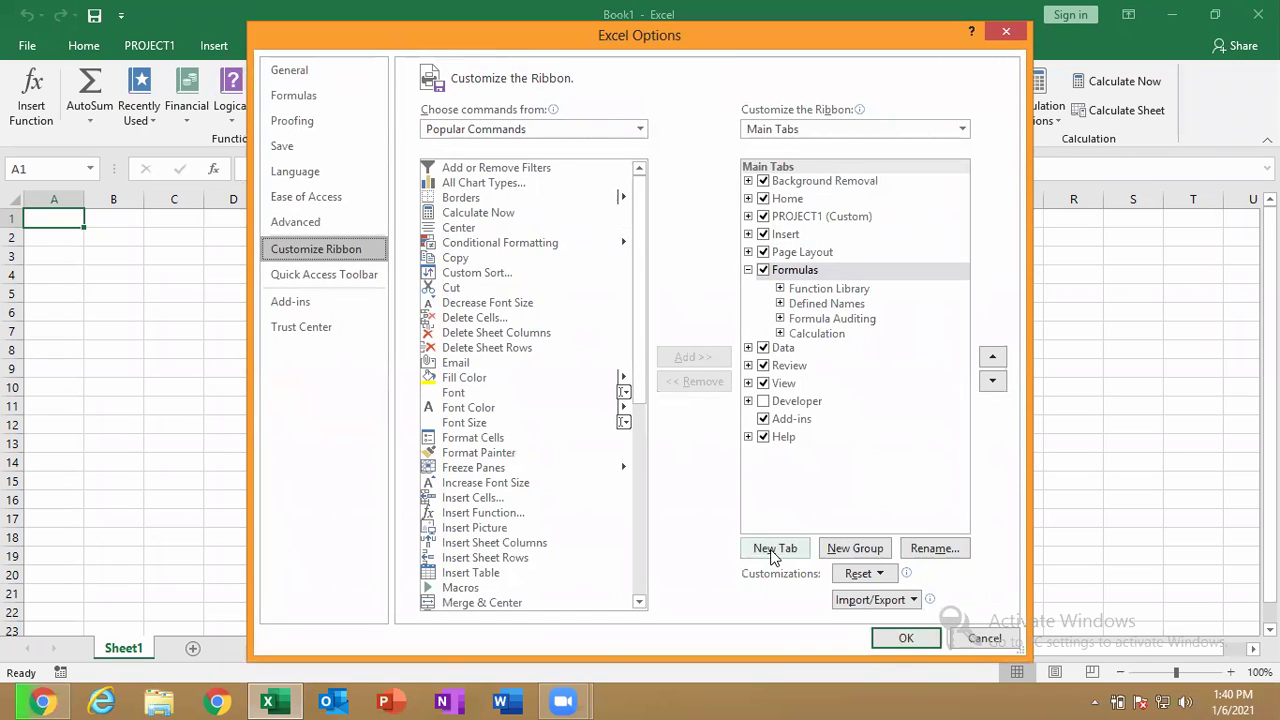
key(super+r)
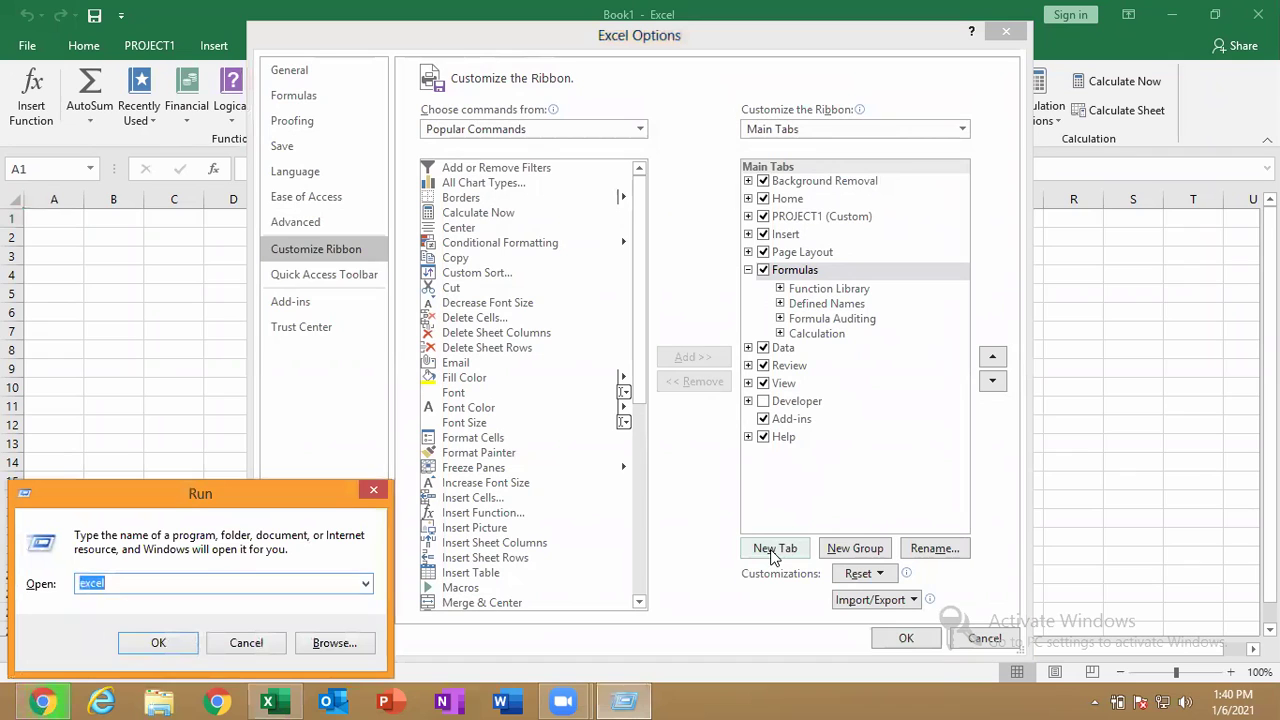
key(Escape)
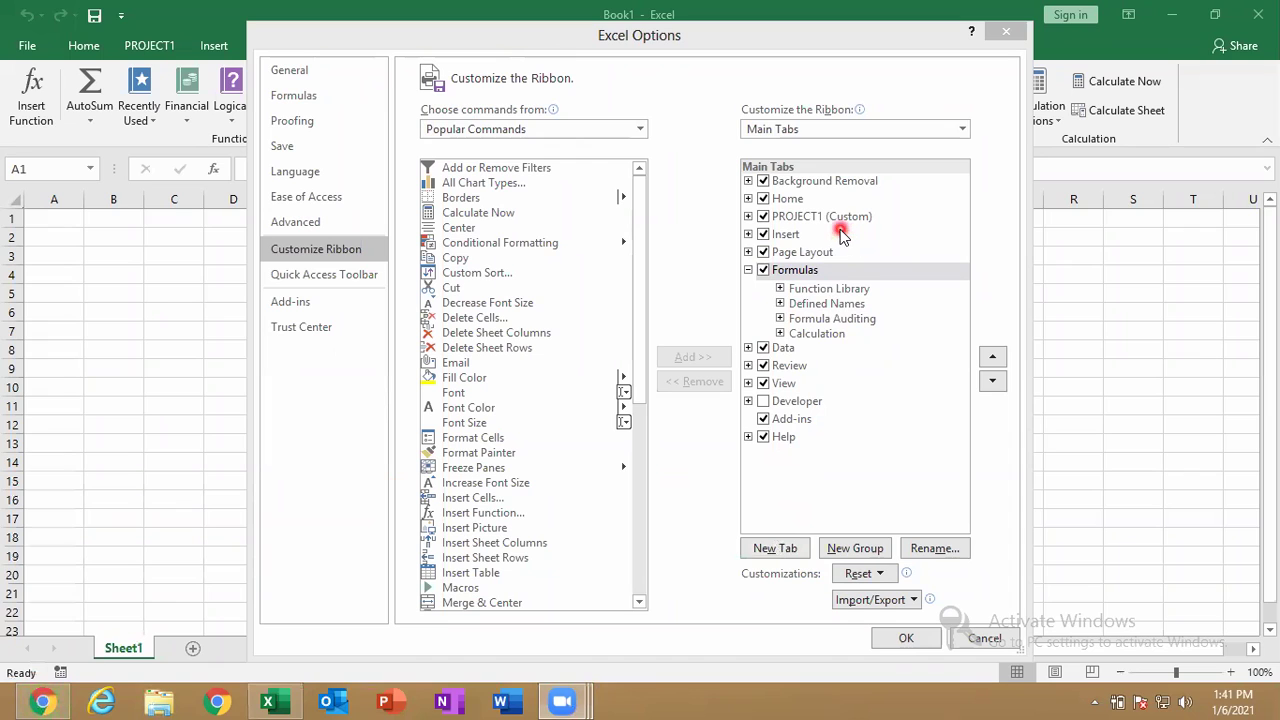
Add another custom tab after Home and name it PROJECT2.
click(803, 200)
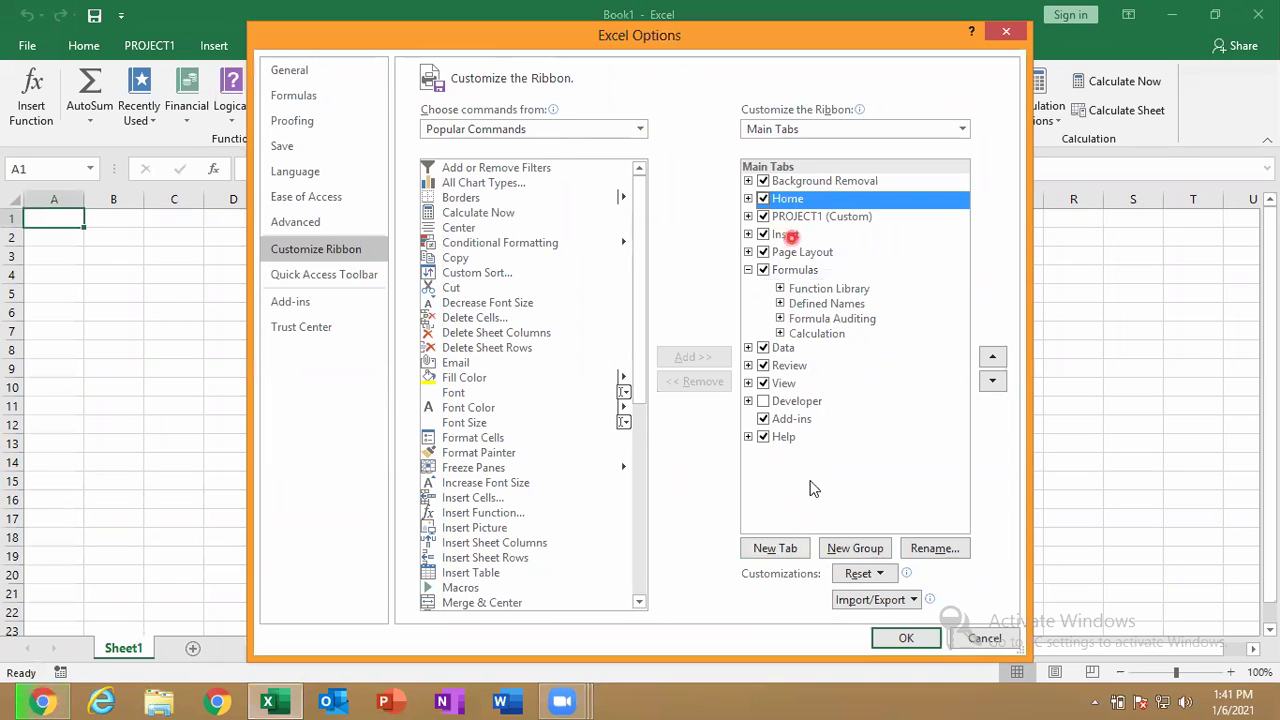
click(786, 549)
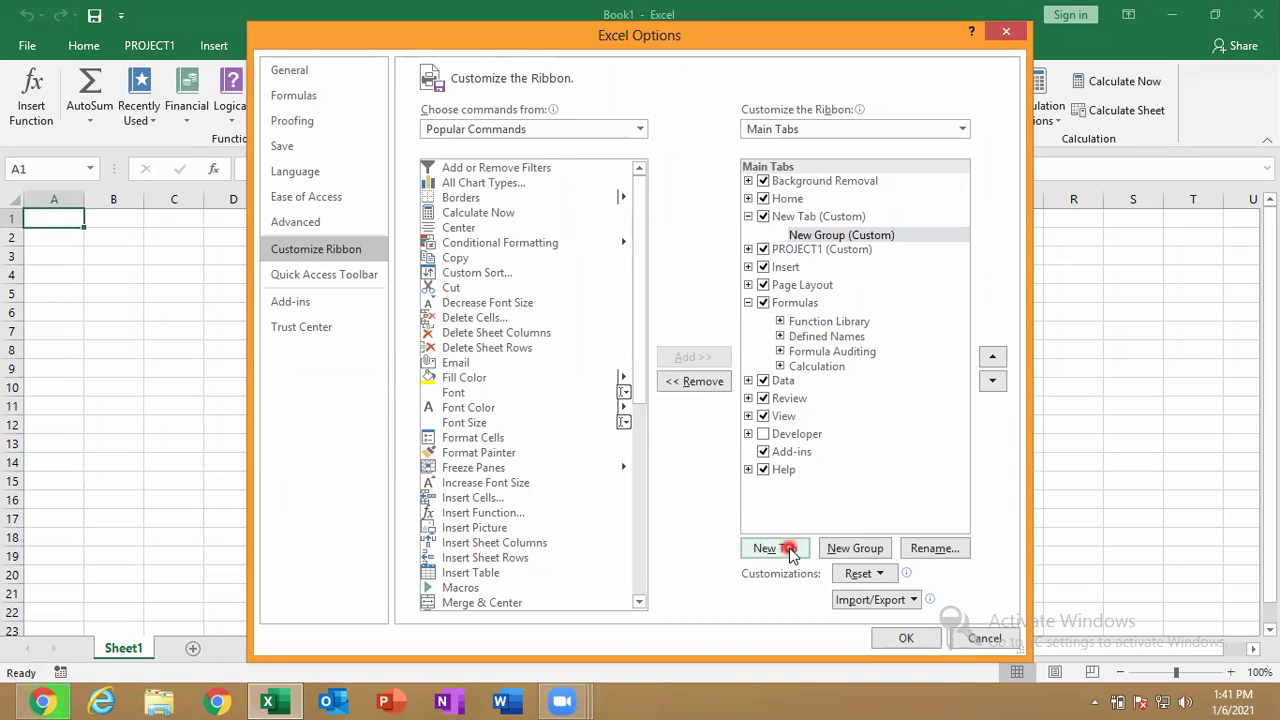
click(832, 220)
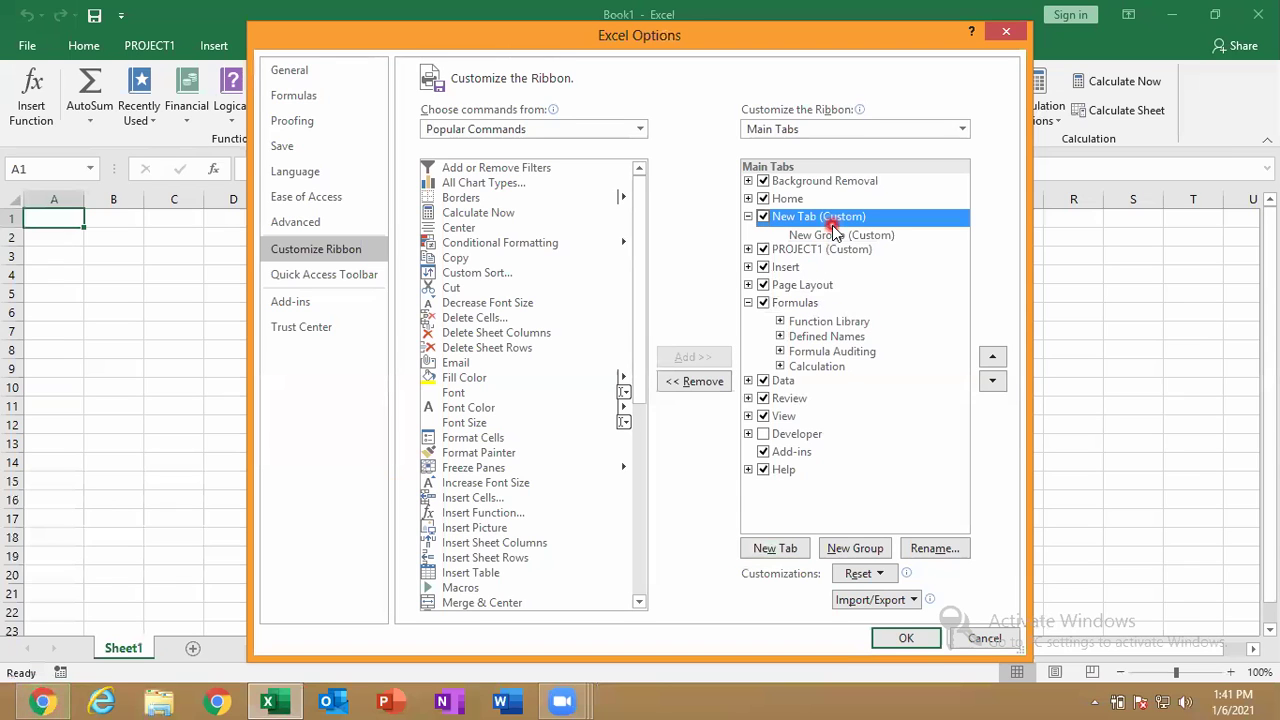
click(924, 548)
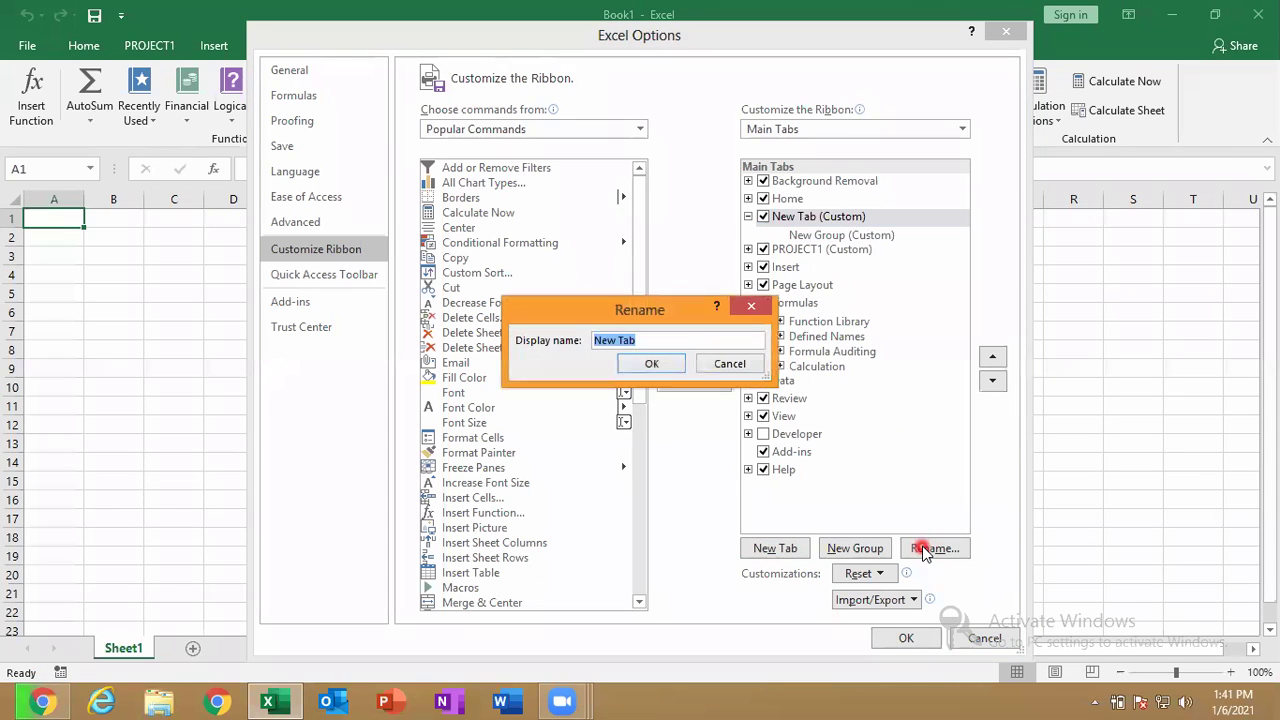
text(PROJECT2)
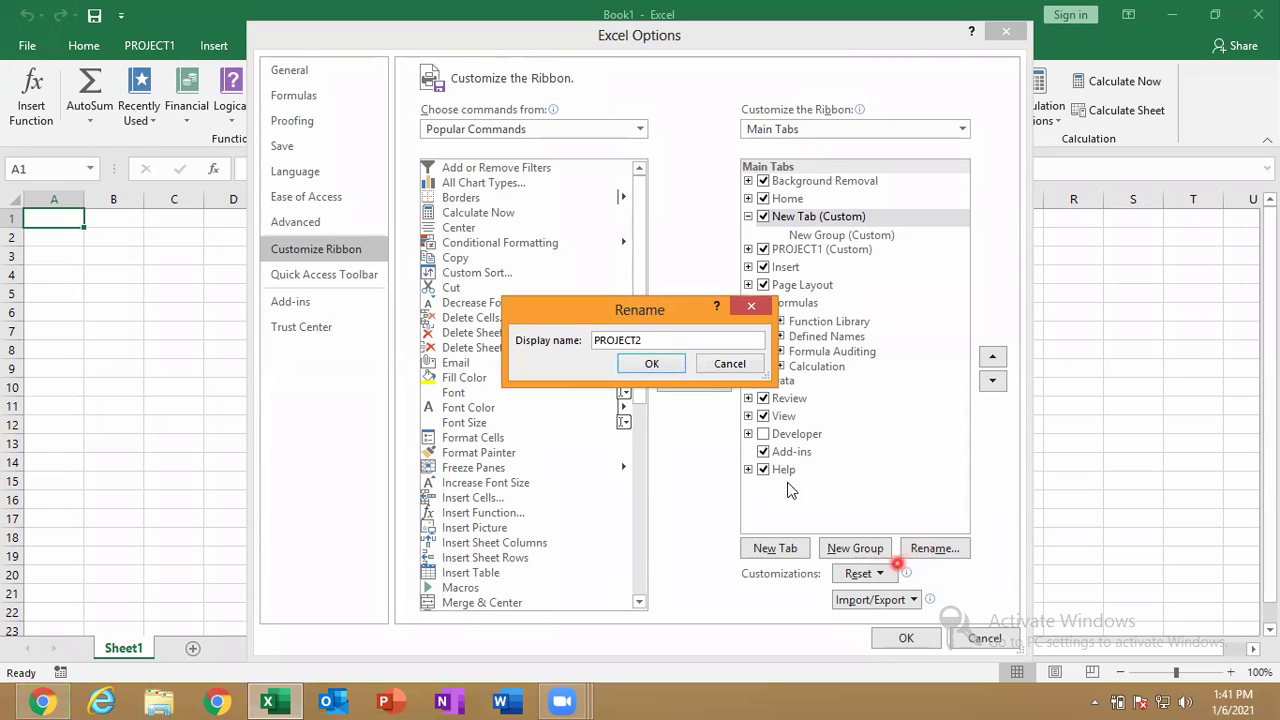
click(660, 365)
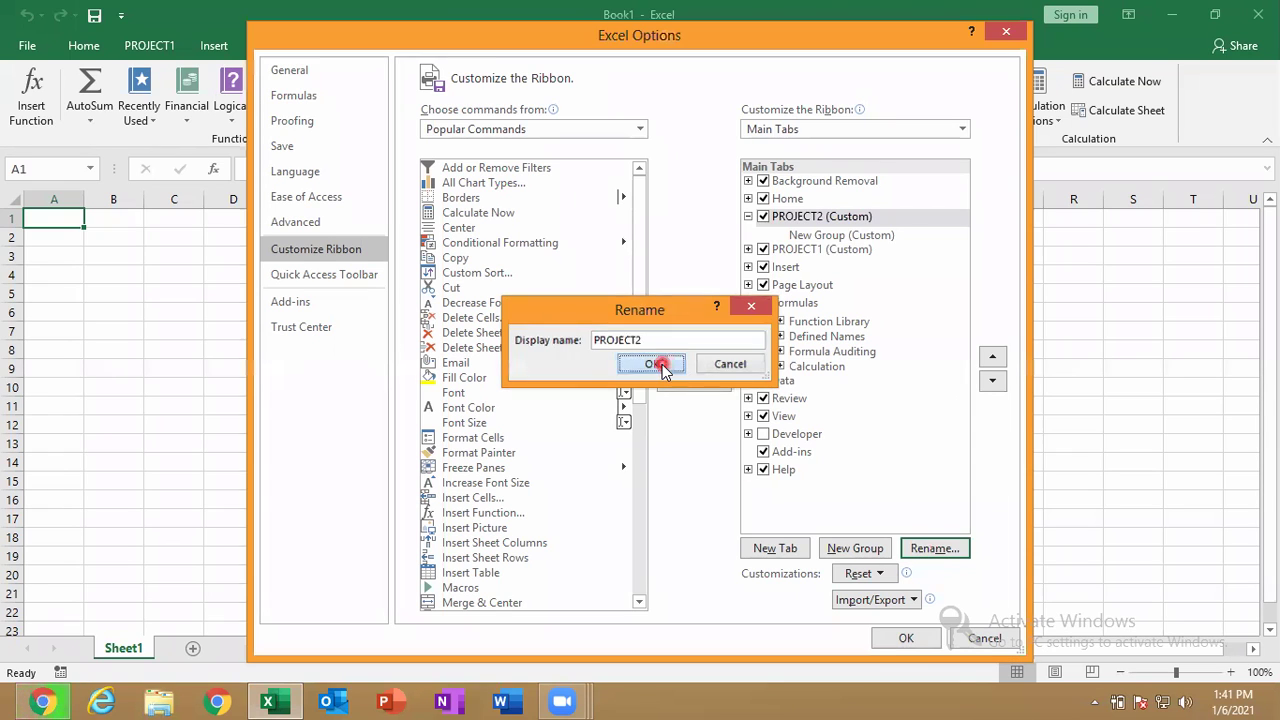
click(846, 236)
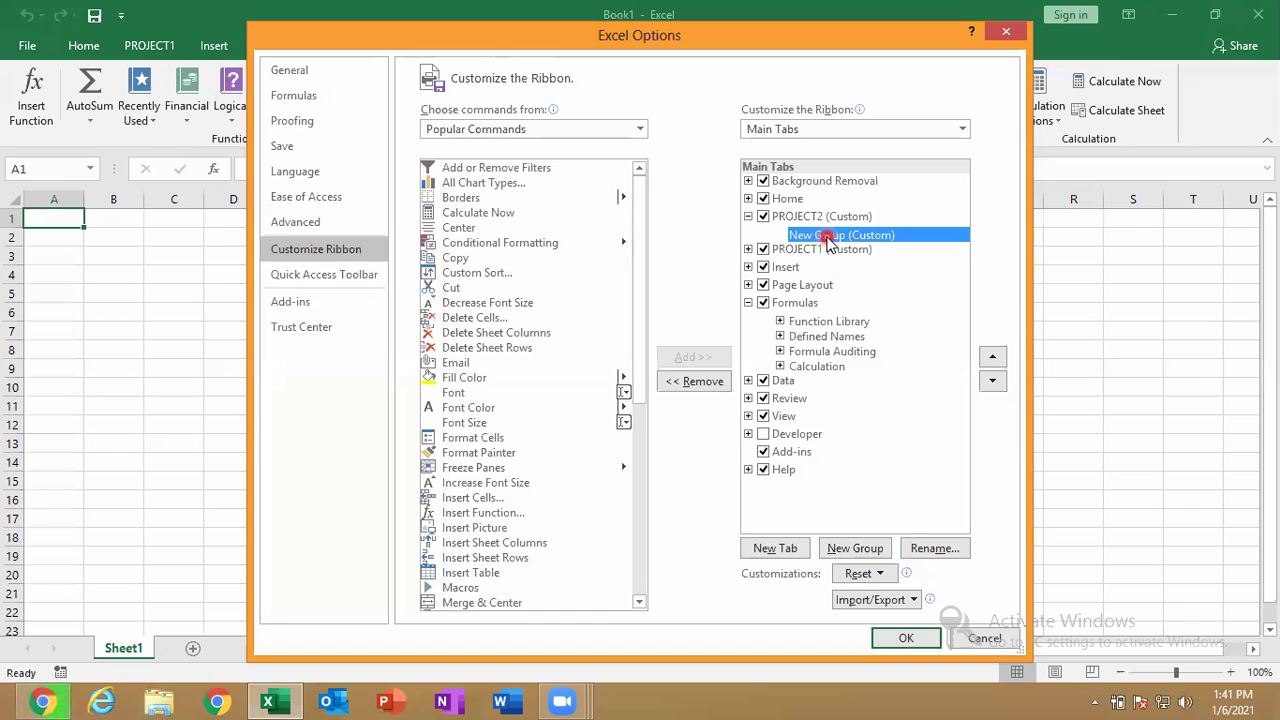
Give PROJECT2's new group the name MES3.
click(918, 549)
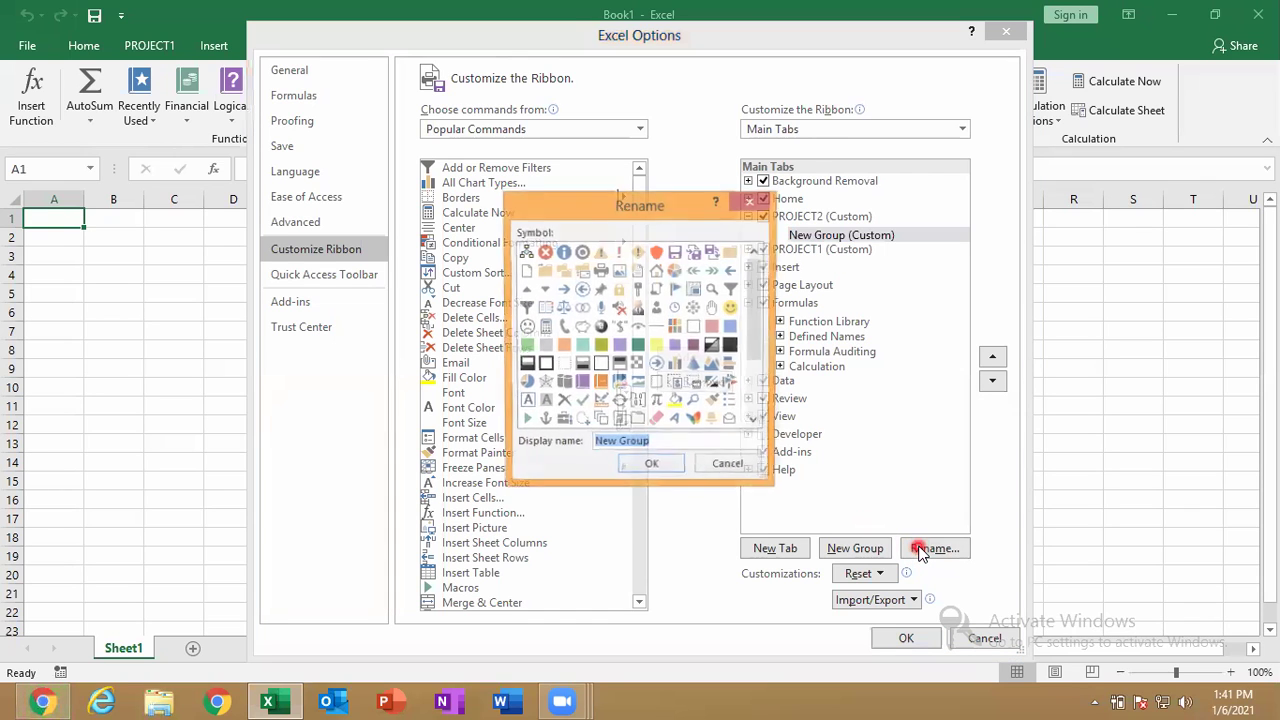
key(BackSpace)
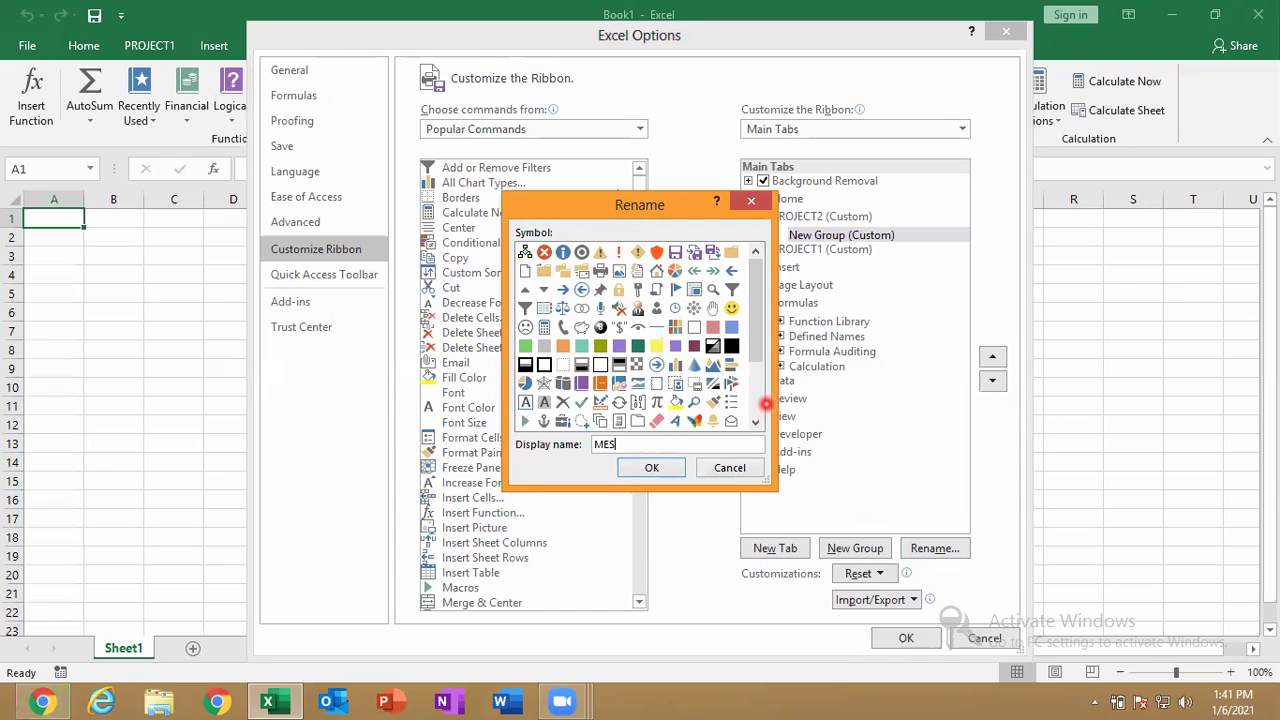
click(651, 467)
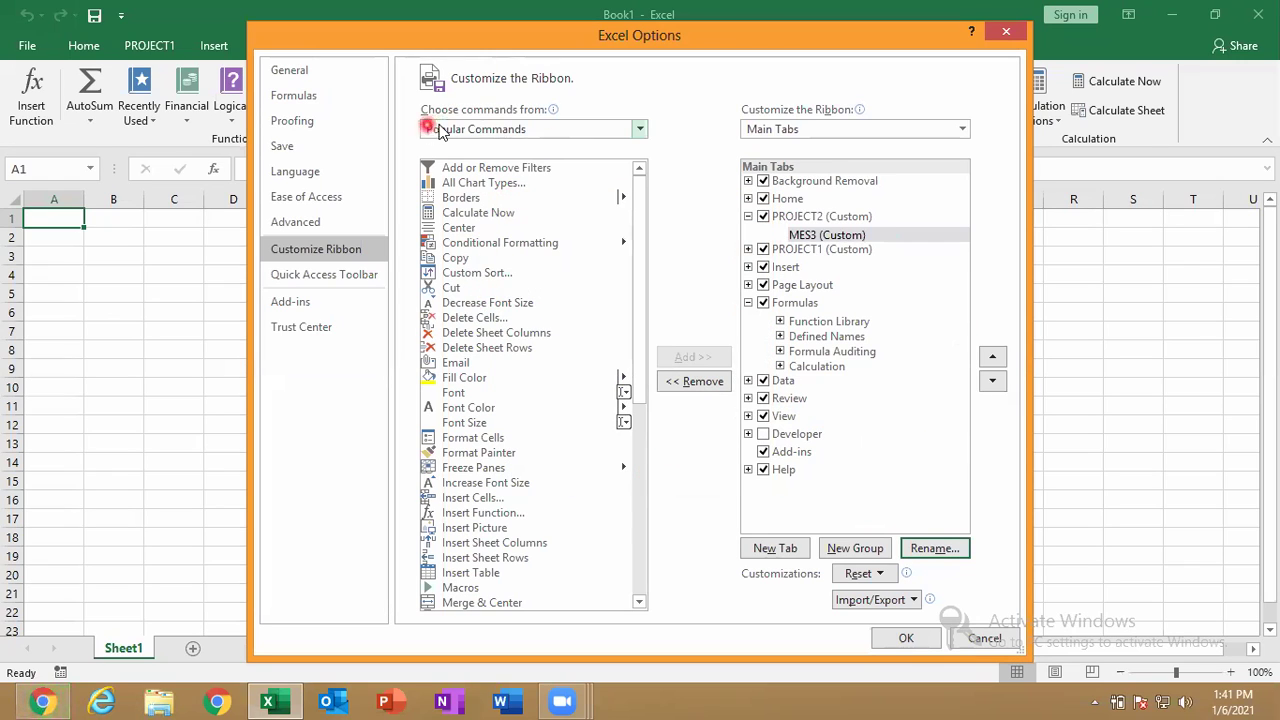
Browse Commands Not in the Ribbon and All Commands, then return to Popular Commands.
click(466, 135)
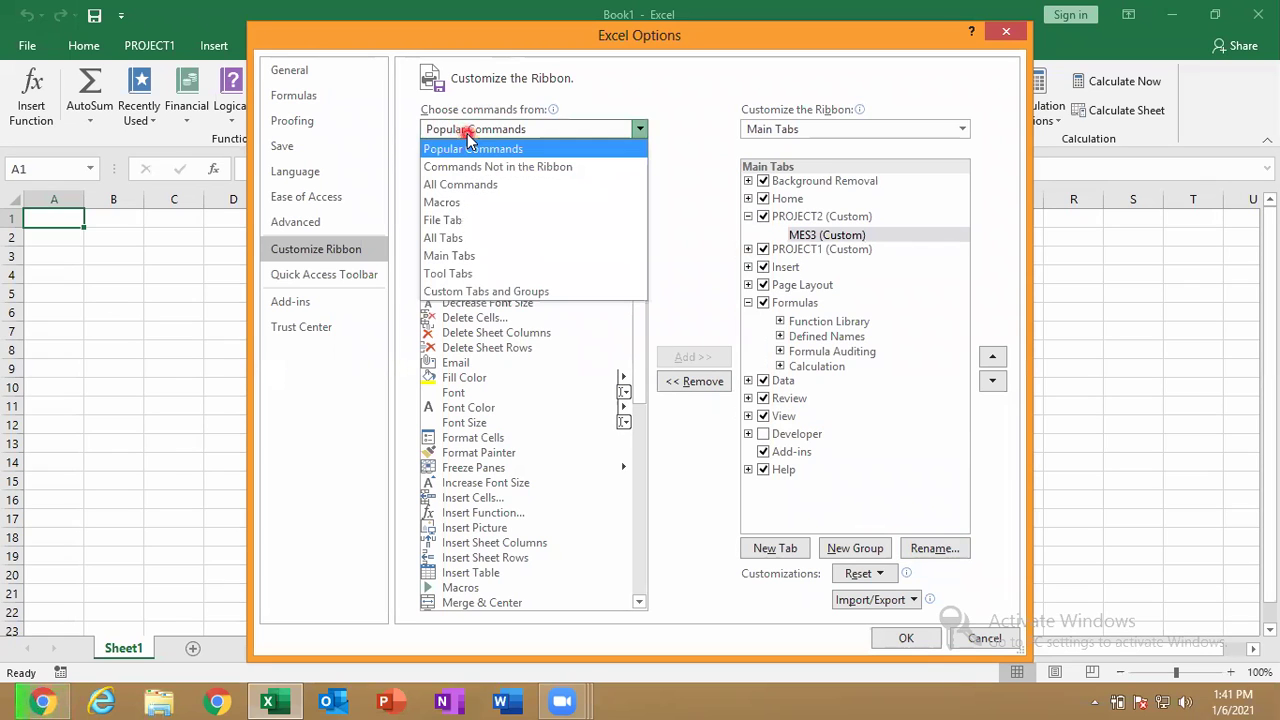
click(466, 168)
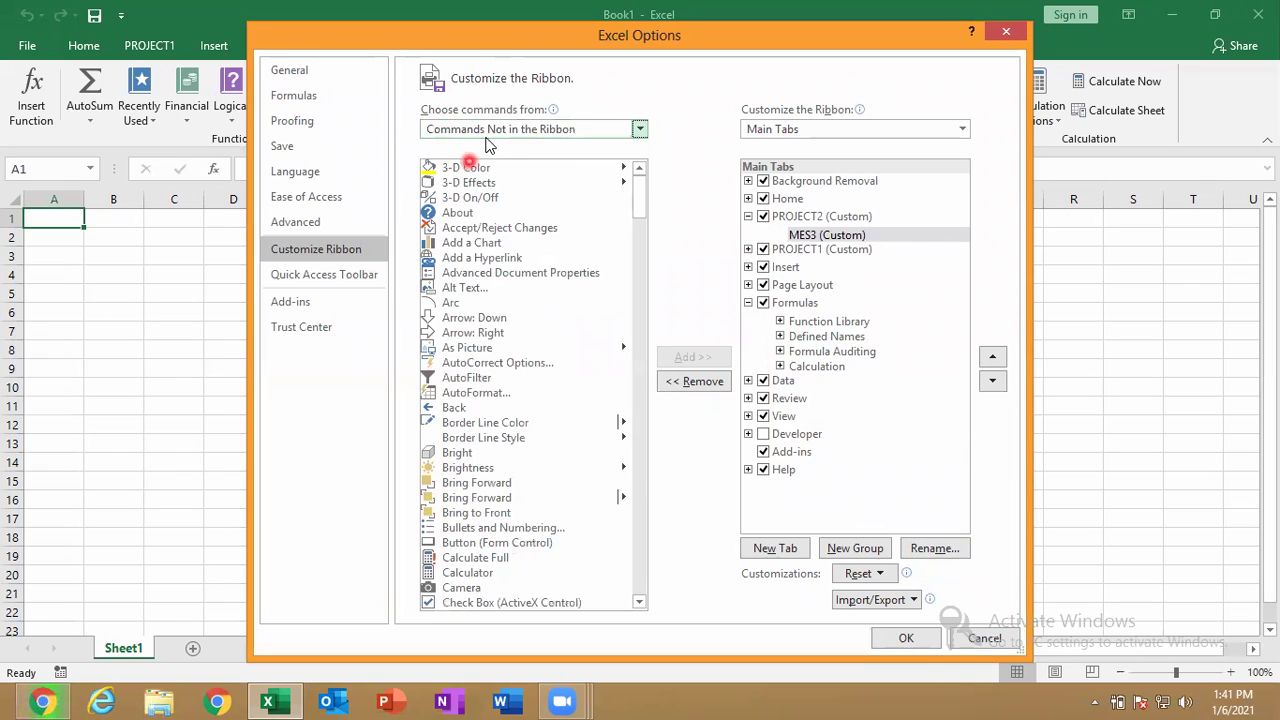
click(491, 129)
click(507, 192)
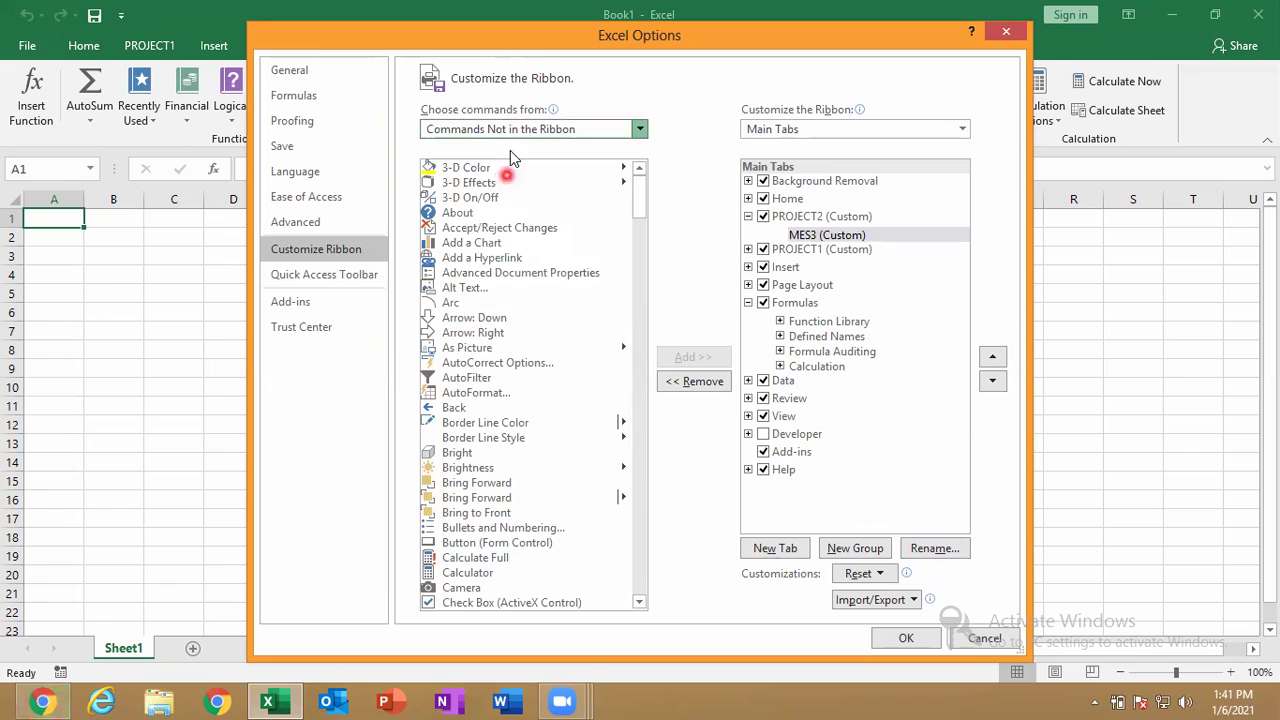
click(520, 130)
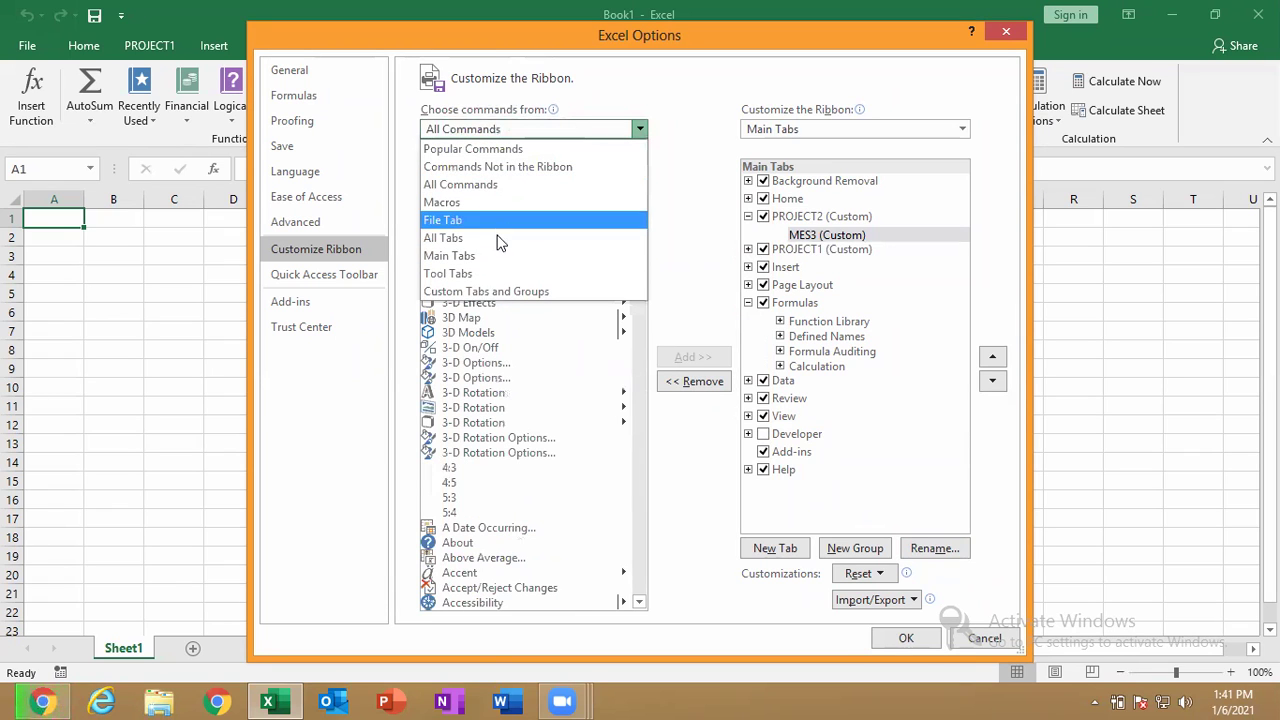
click(504, 150)
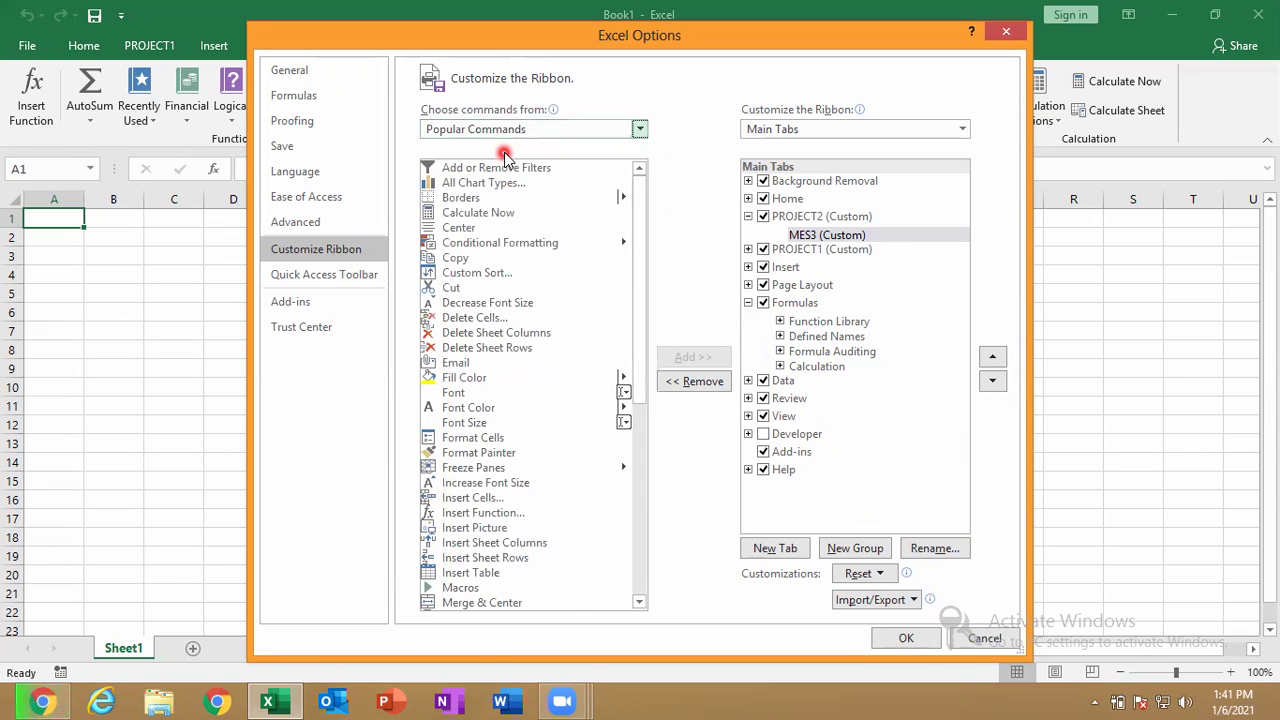
Add Decrease Font Size, Delete Cells, Delete Sheet Columns and Delete Sheet Rows to MES3 and apply.
click(514, 302)
click(690, 358)
click(690, 358)
click(690, 358)
click(690, 358)
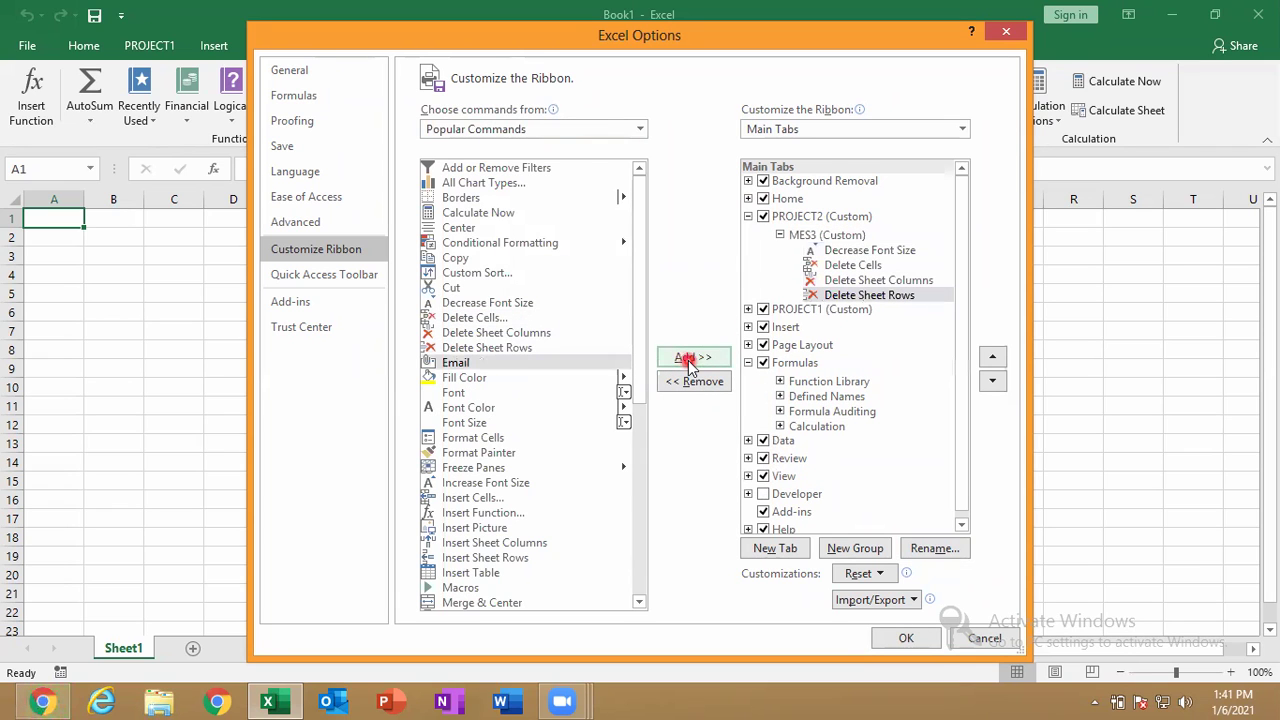
click(908, 638)
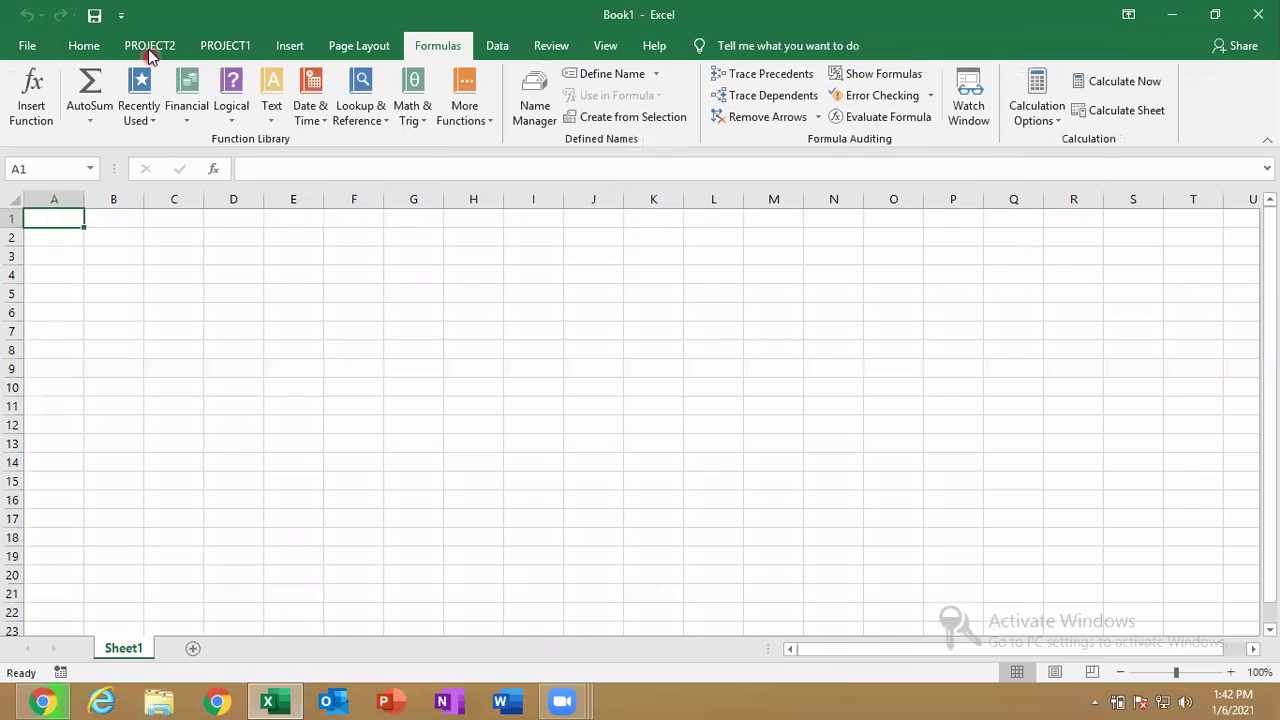
Switch from the PROJECT1 tab to PROJECT2 to view its MES3 group.
click(212, 46)
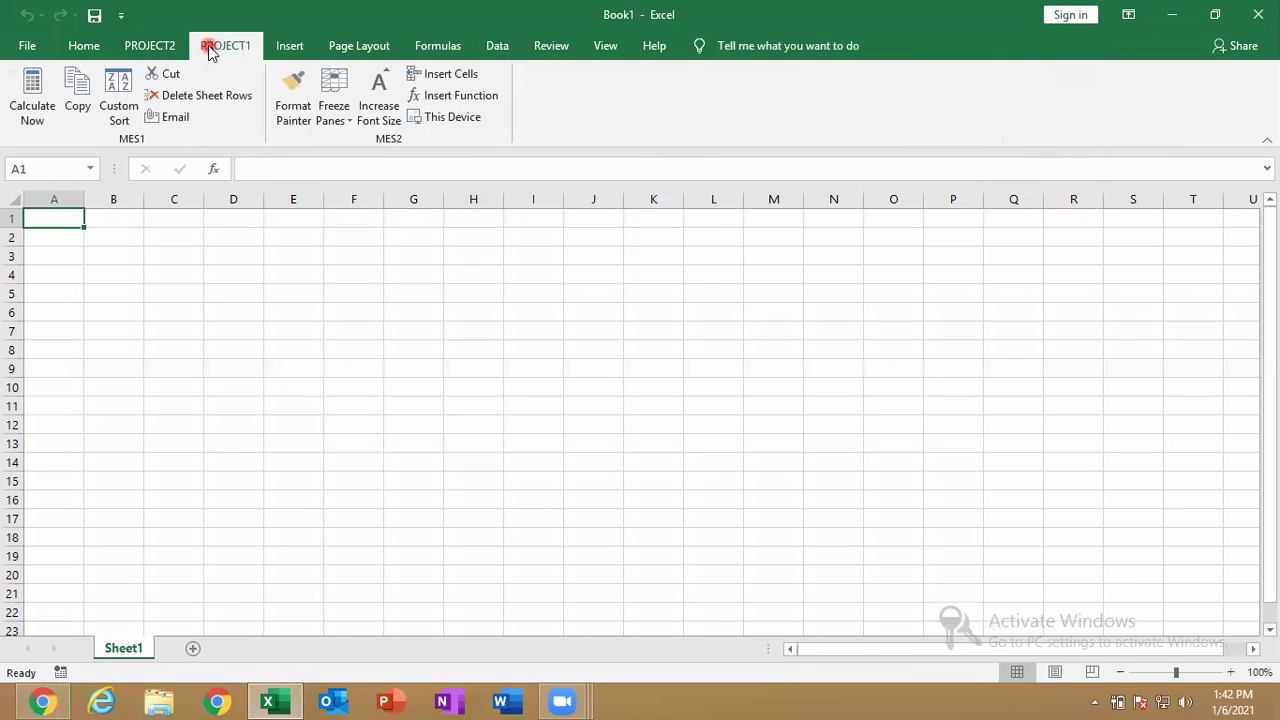
click(150, 45)
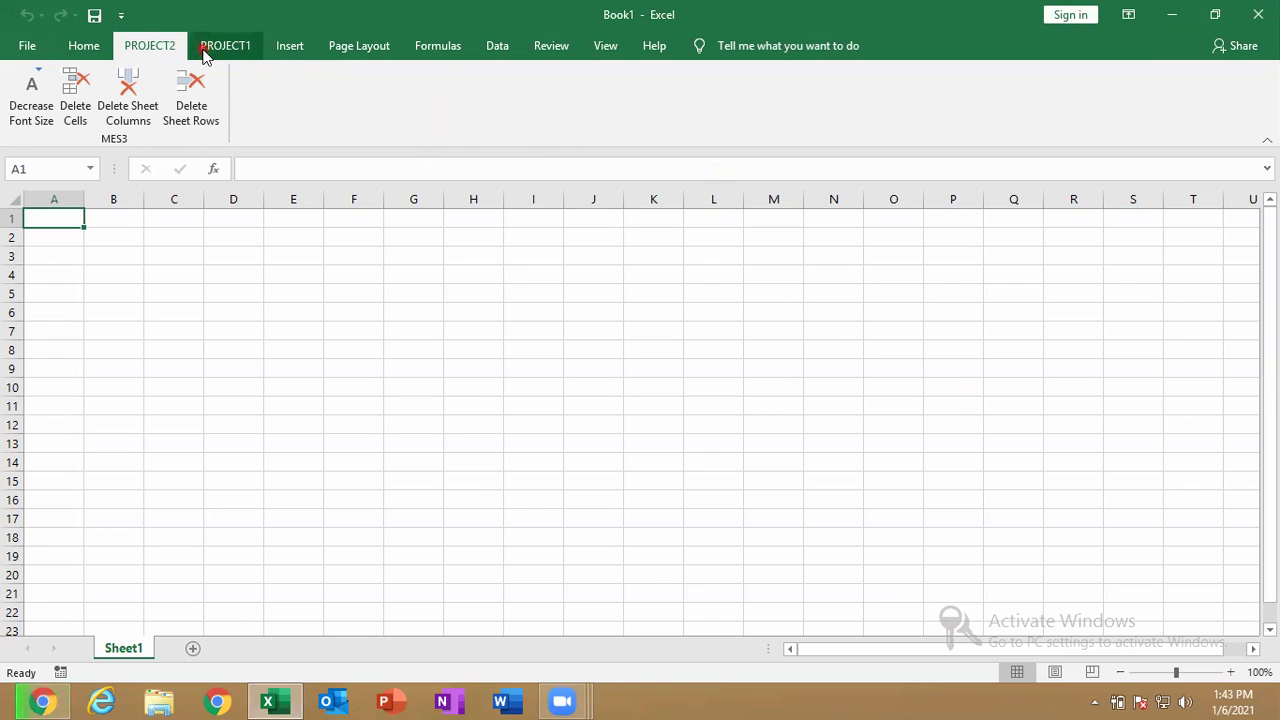
Reopen Customize the Ribbon and add Copy and Custom Sort to MES3.
right_click(204, 50)
click(257, 62)
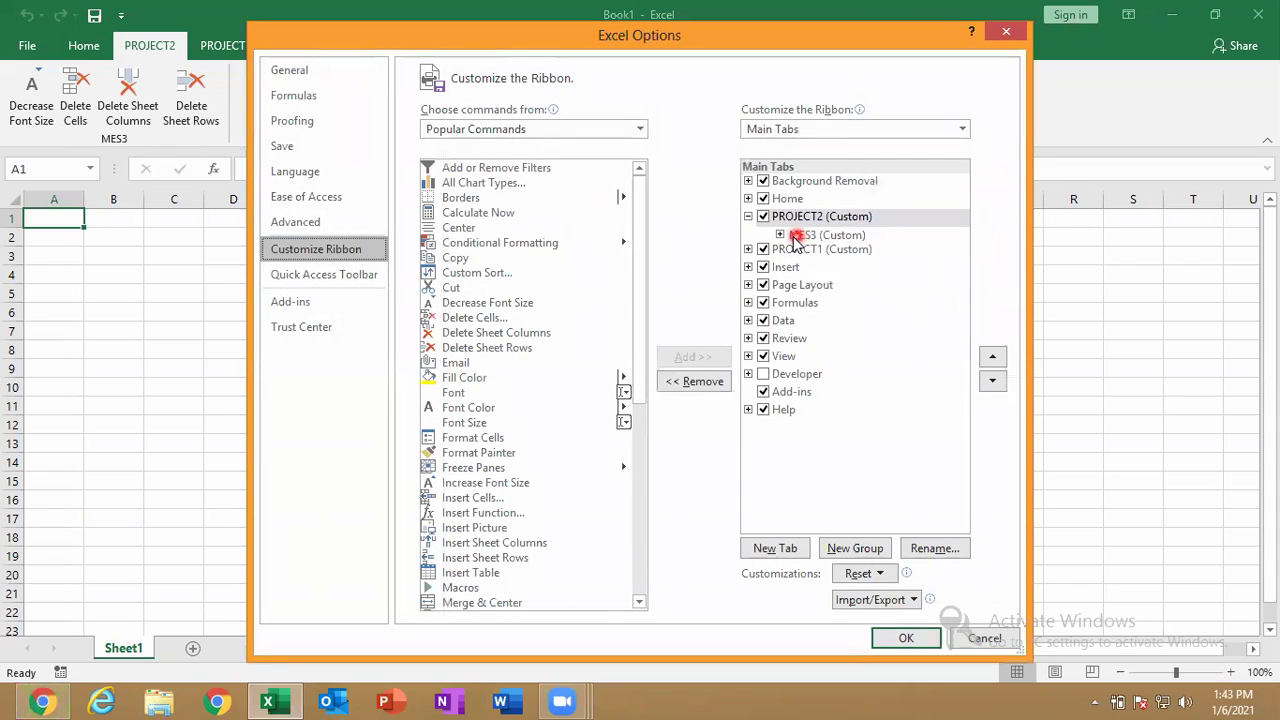
click(780, 235)
click(828, 238)
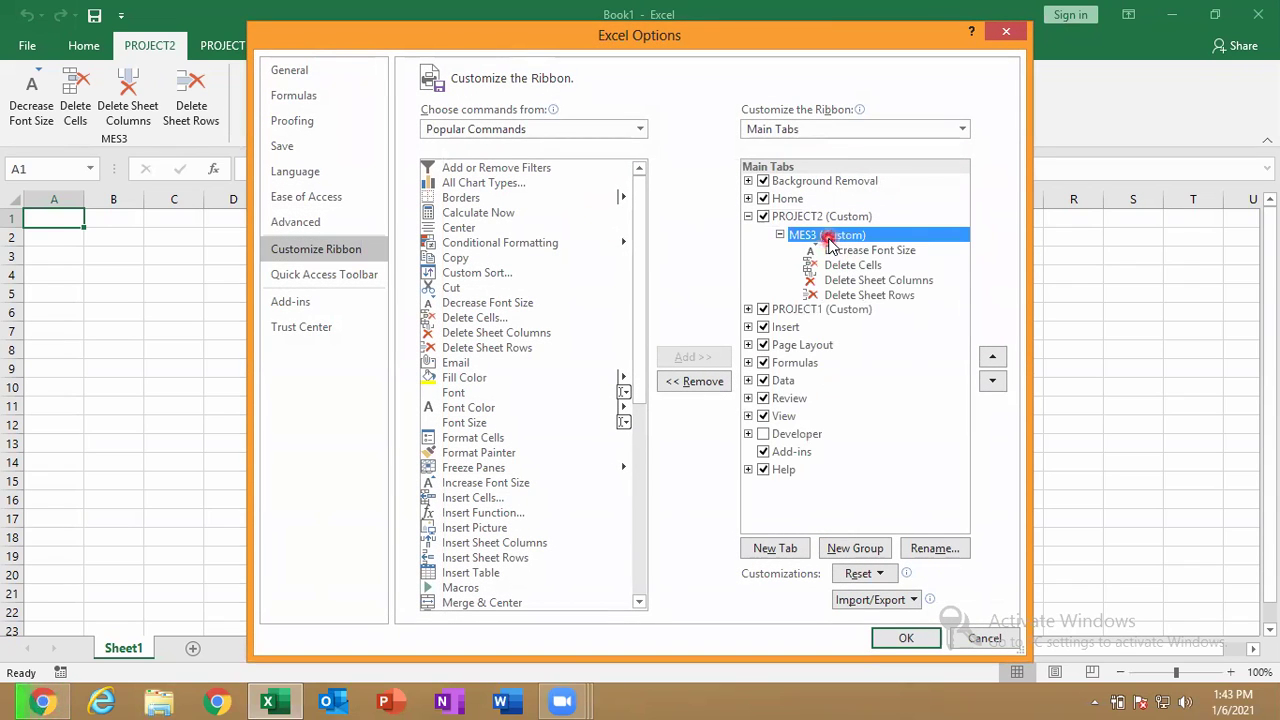
click(475, 259)
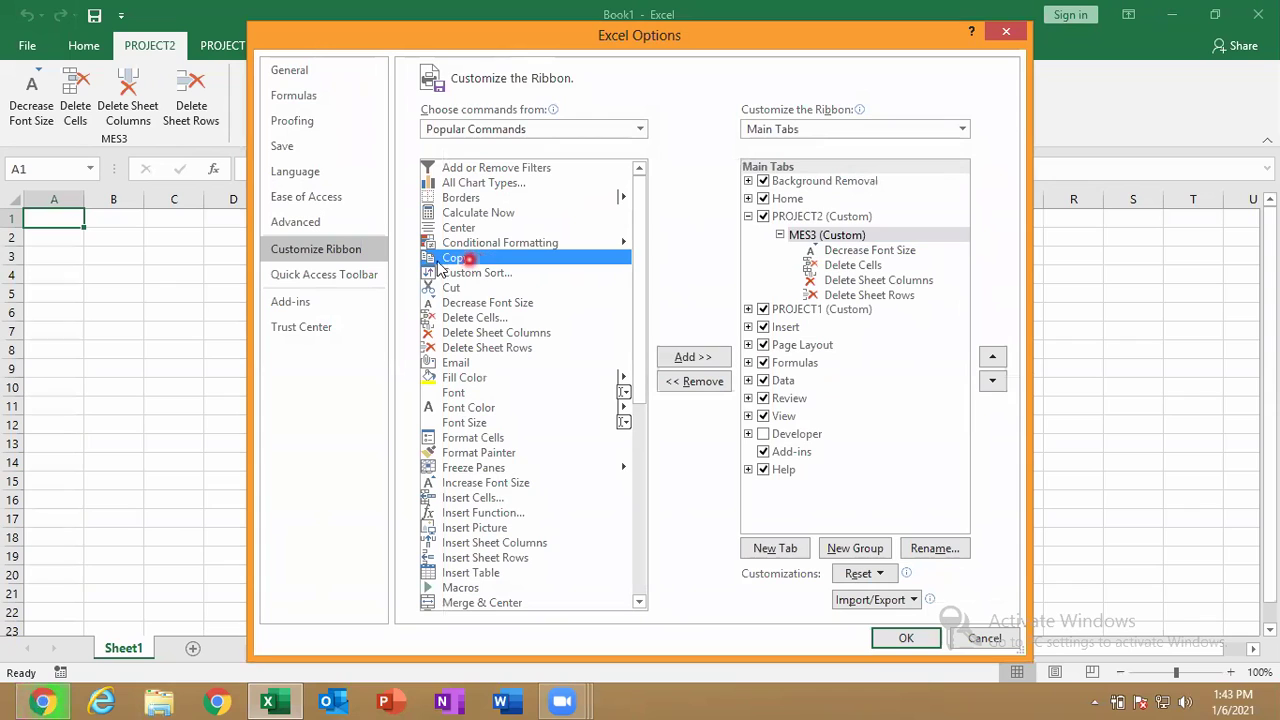
click(698, 360)
click(704, 362)
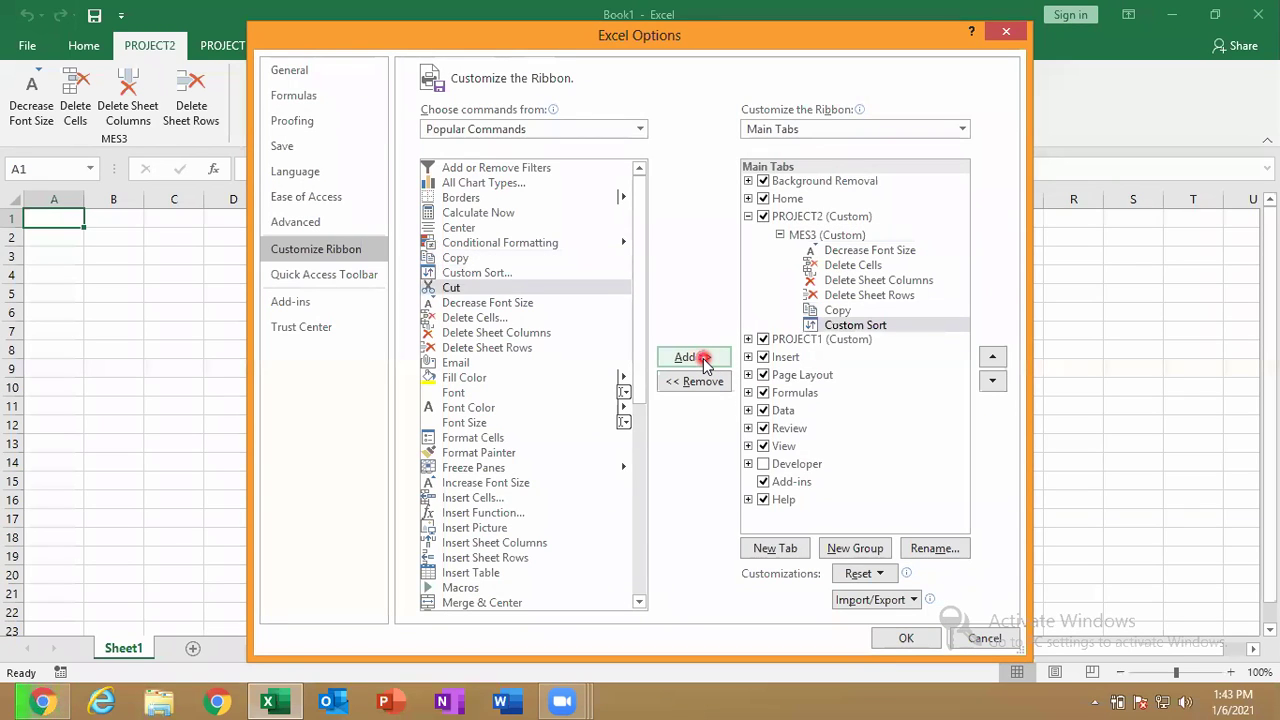
Remove Delete Sheet Columns and Delete Sheet Rows from MES3, then re-add Delete Sheet Rows after Copy.
click(862, 281)
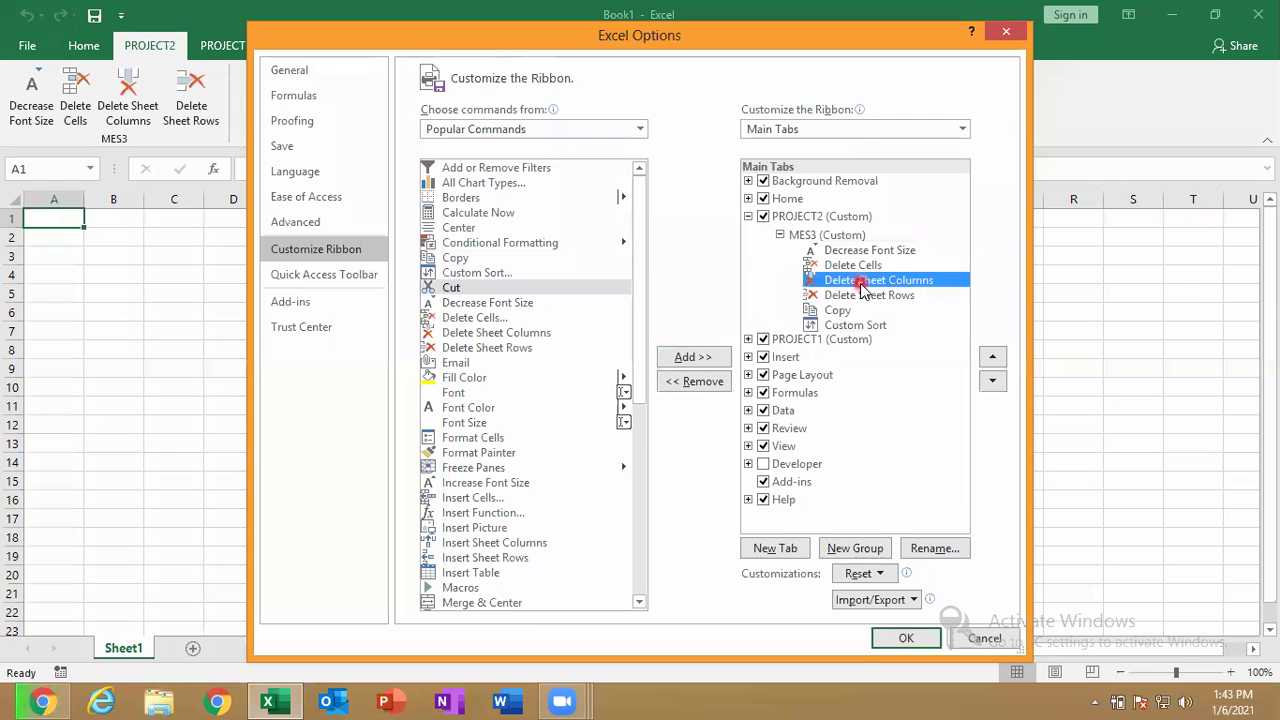
click(708, 384)
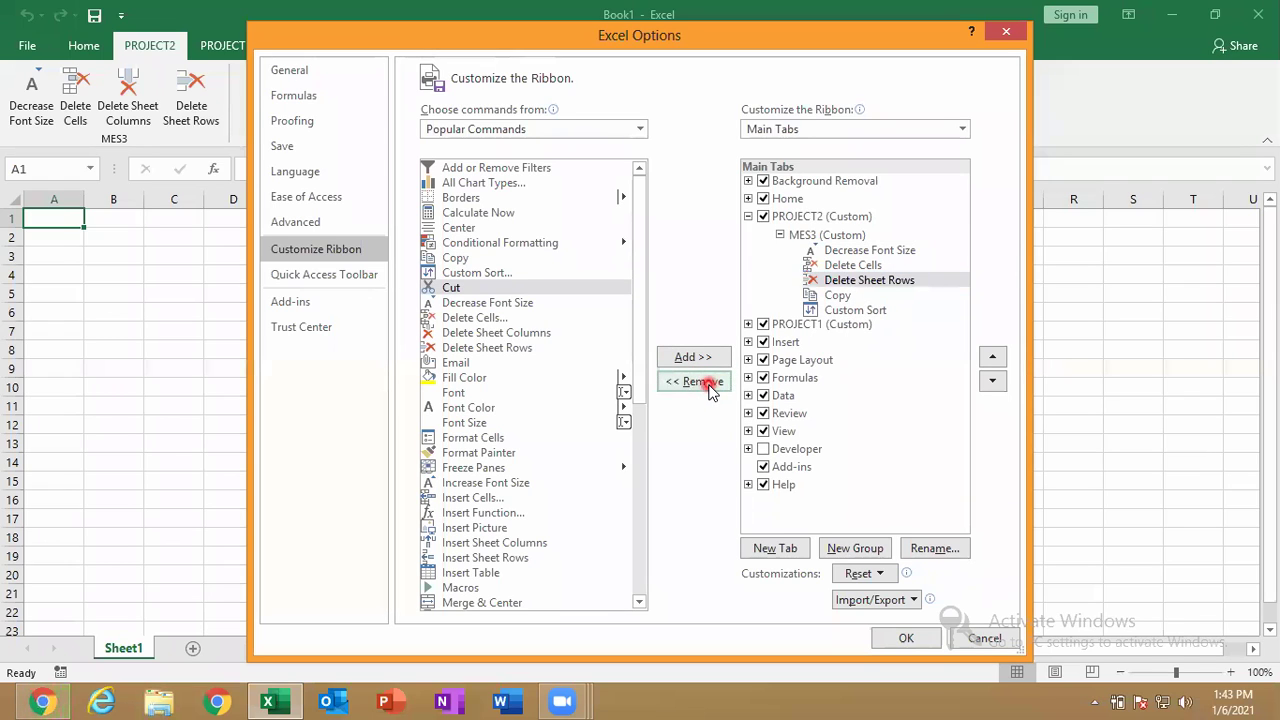
click(708, 384)
click(512, 317)
click(695, 360)
click(520, 347)
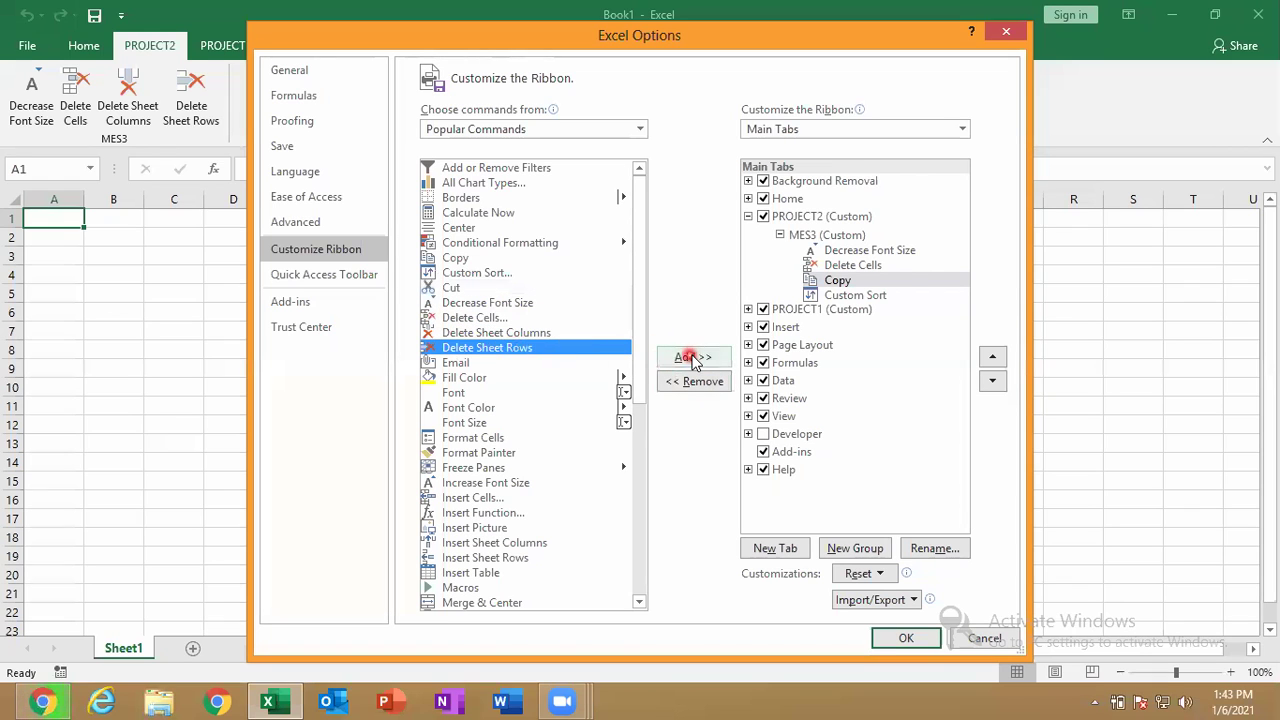
click(692, 357)
Add and then remove Fill Color from MES3, and apply the ribbon changes.
click(520, 378)
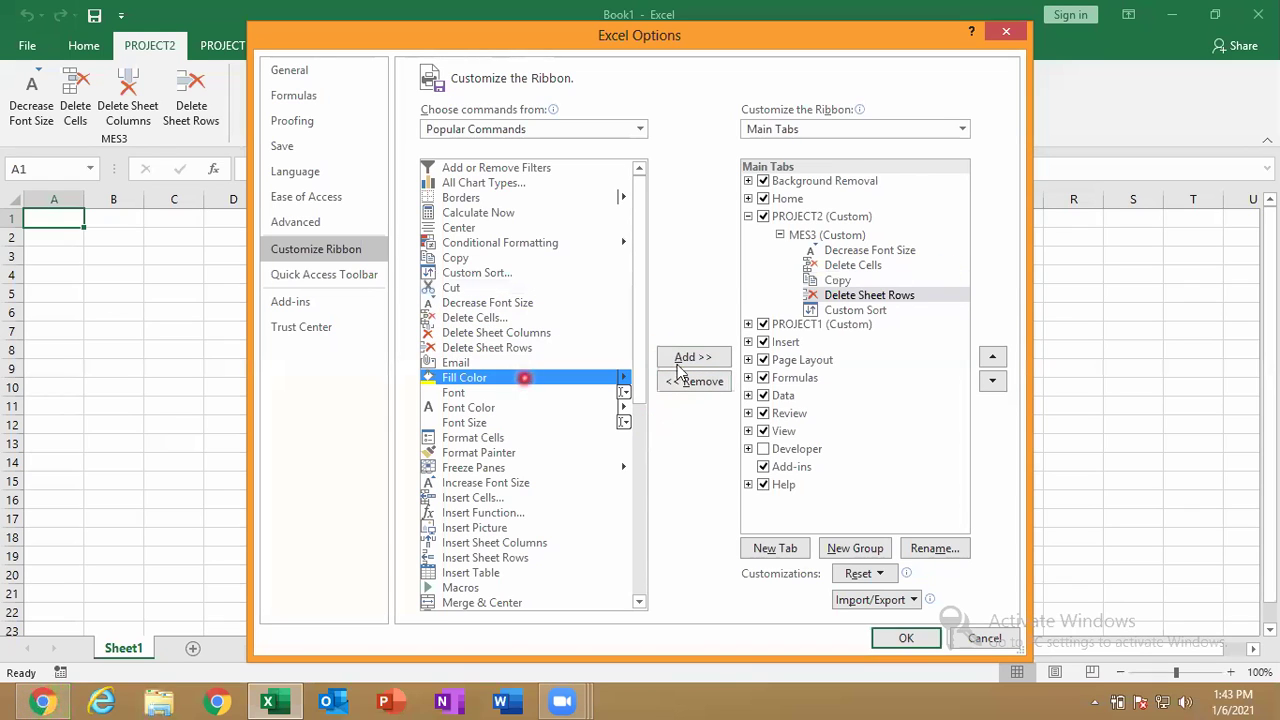
click(694, 360)
click(886, 310)
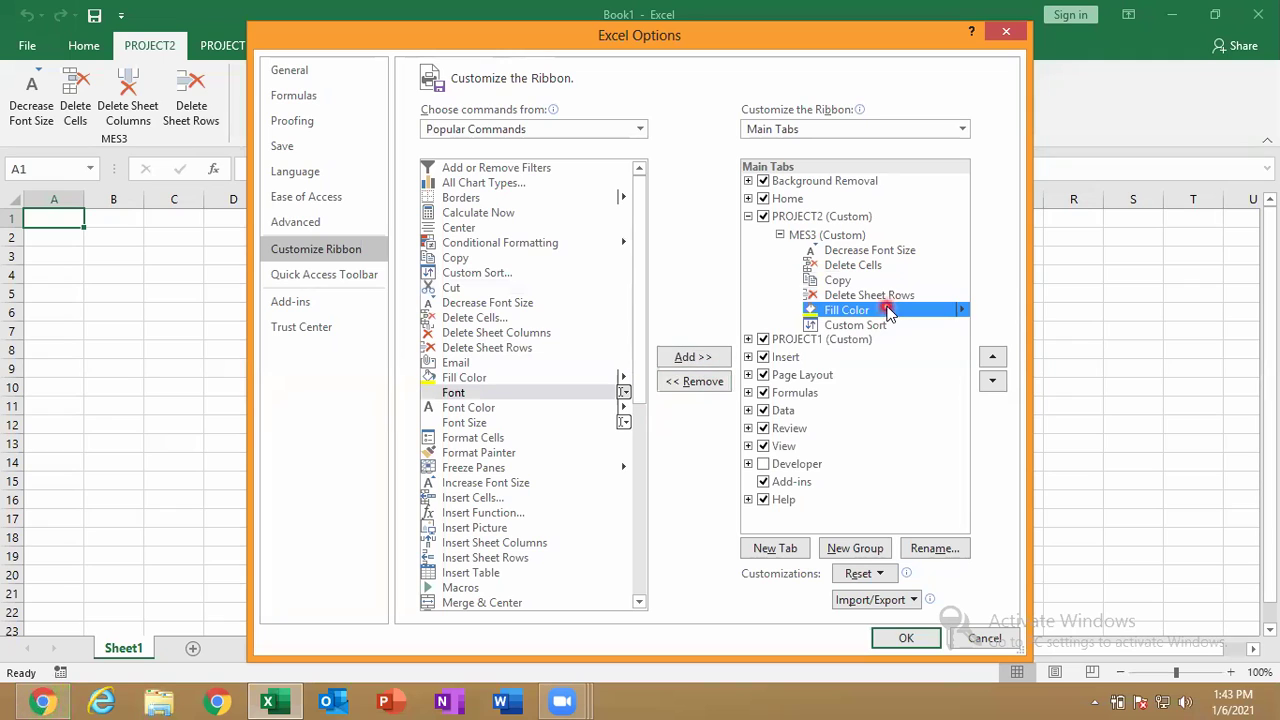
click(709, 390)
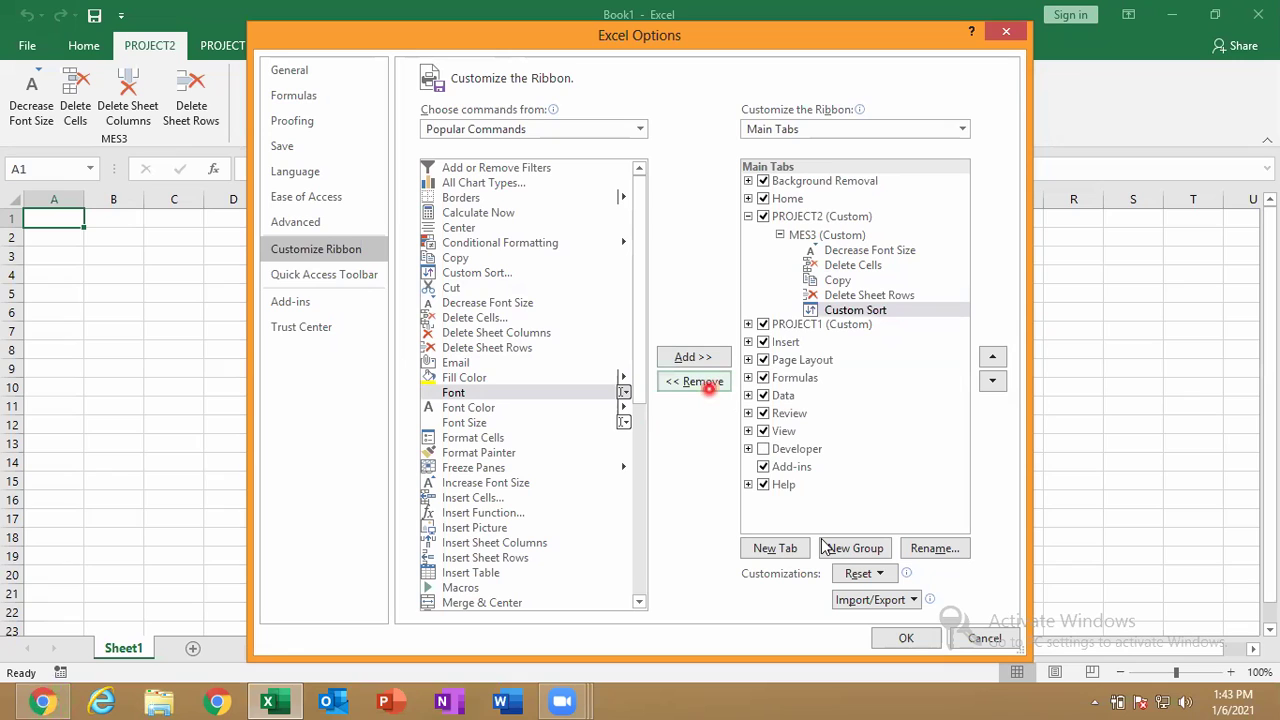
click(910, 636)
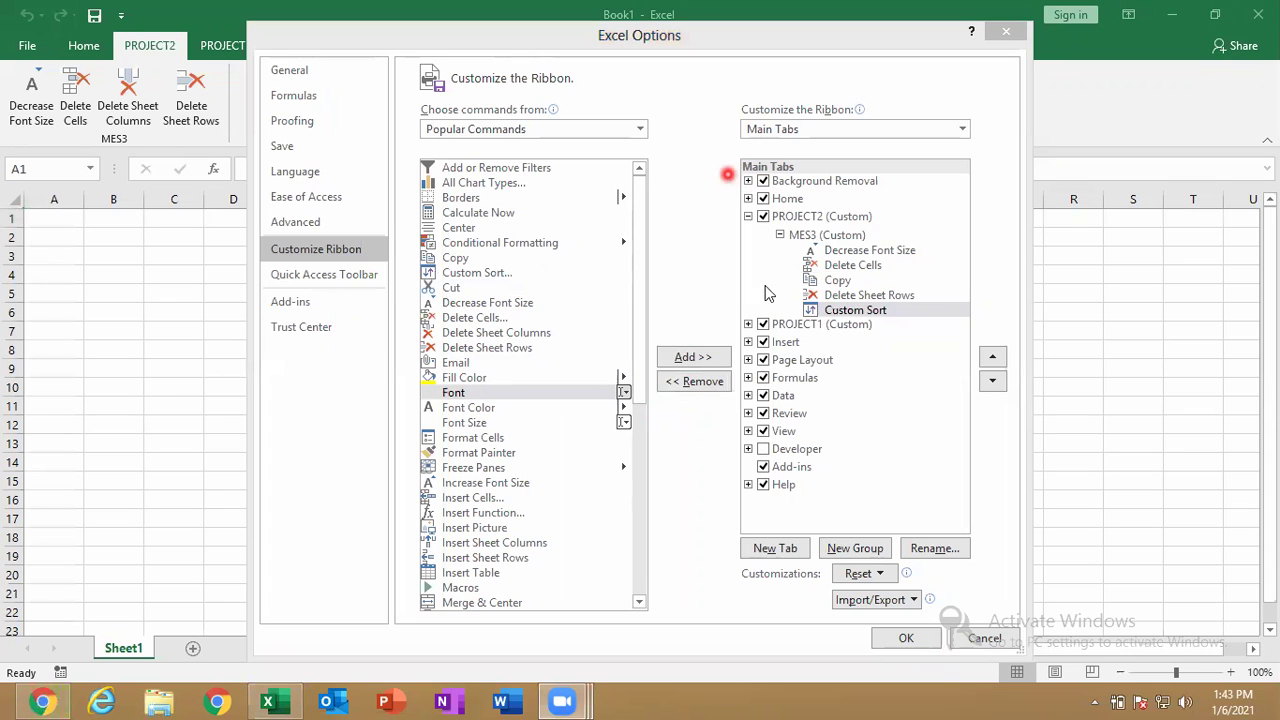
click(908, 638)
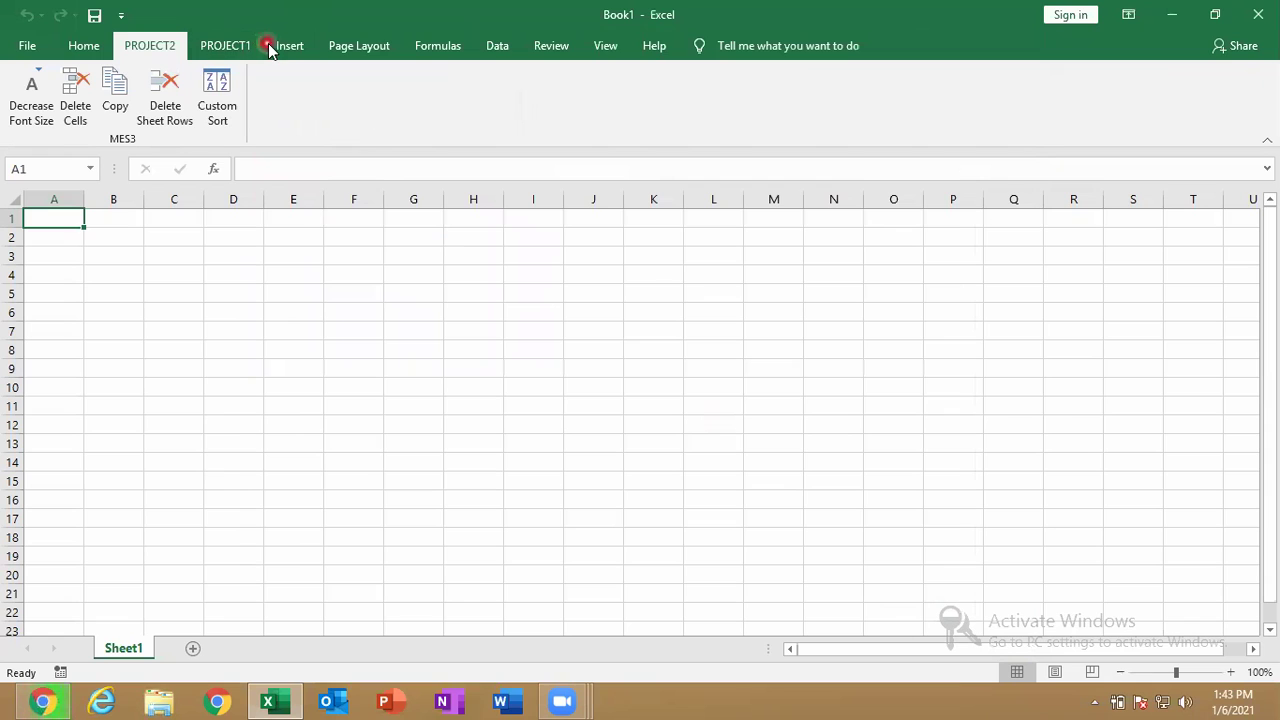
Export all ribbon customizations to Documents as Excel Customizations.exportedUI, then close Excel Options with OK.
right_click(283, 50)
click(373, 58)
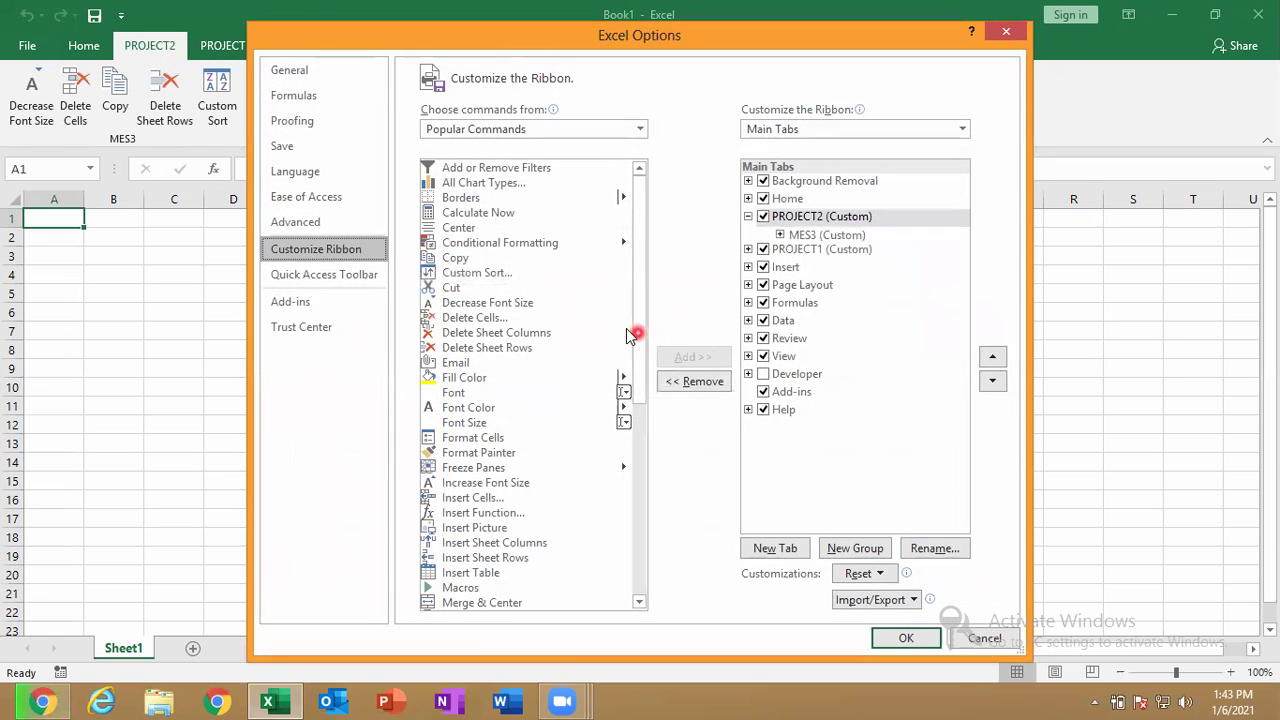
click(868, 601)
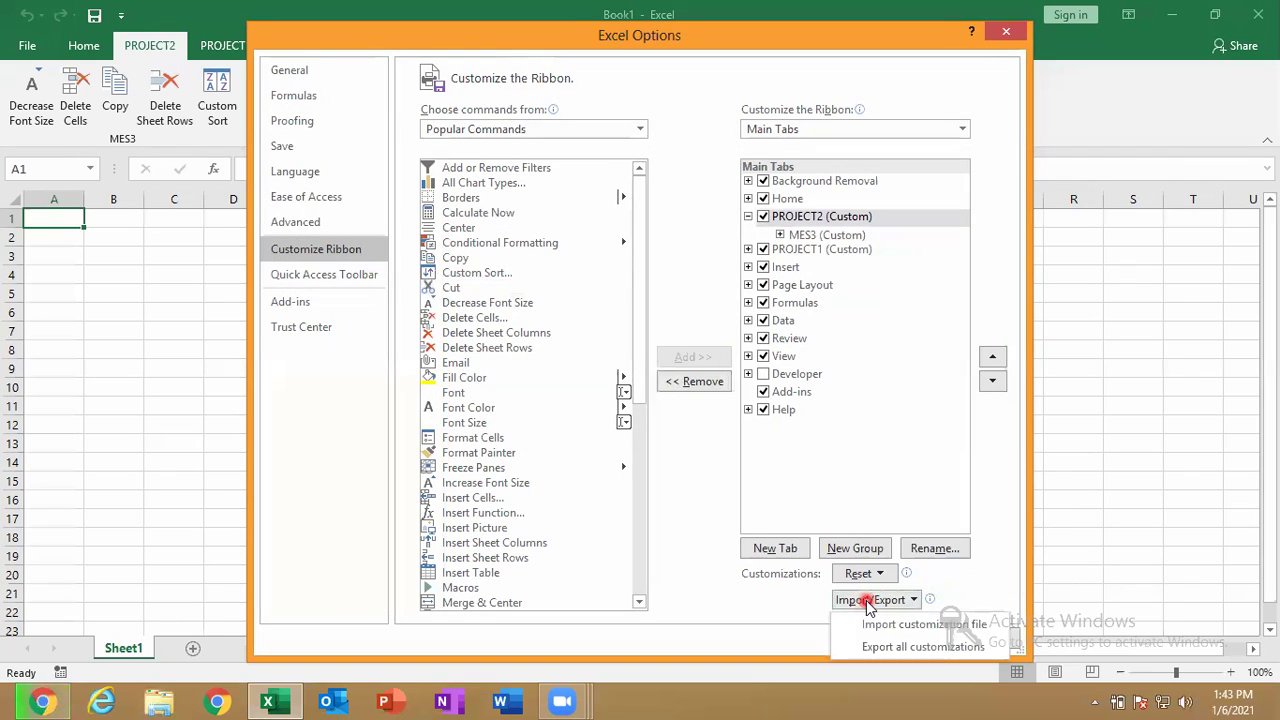
click(893, 648)
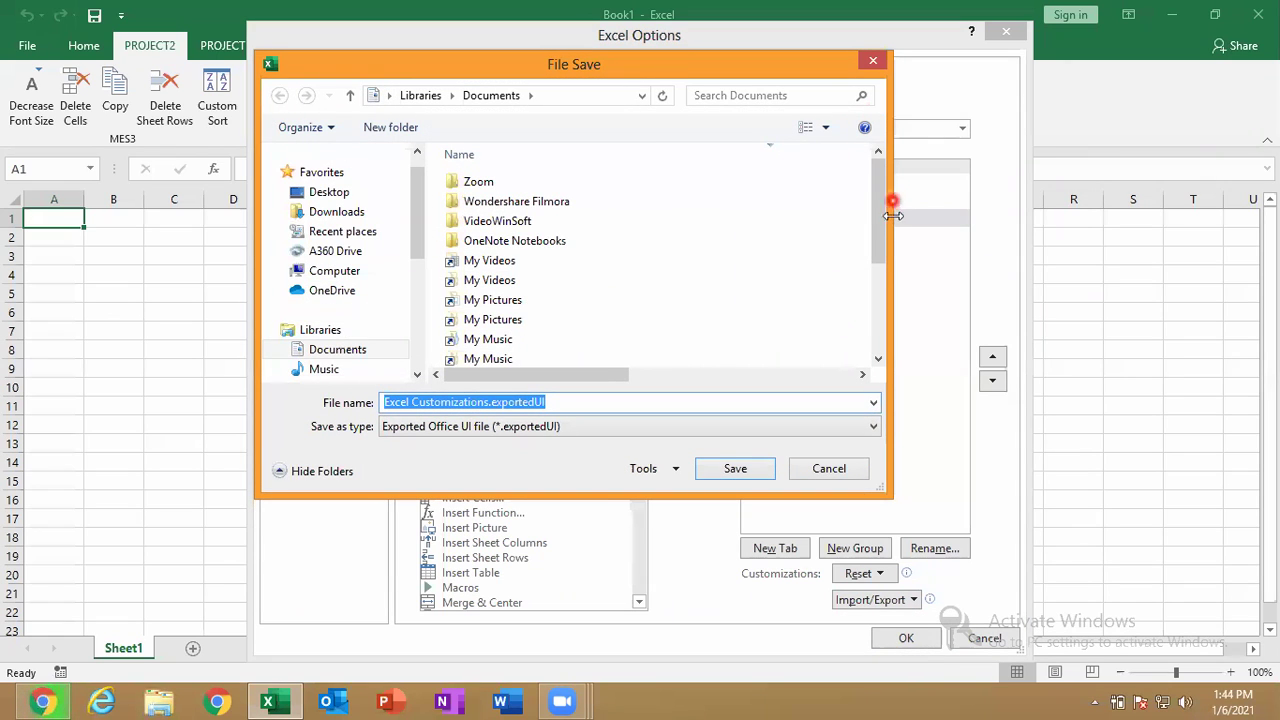
drag(880, 243, 866, 348)
click(412, 402)
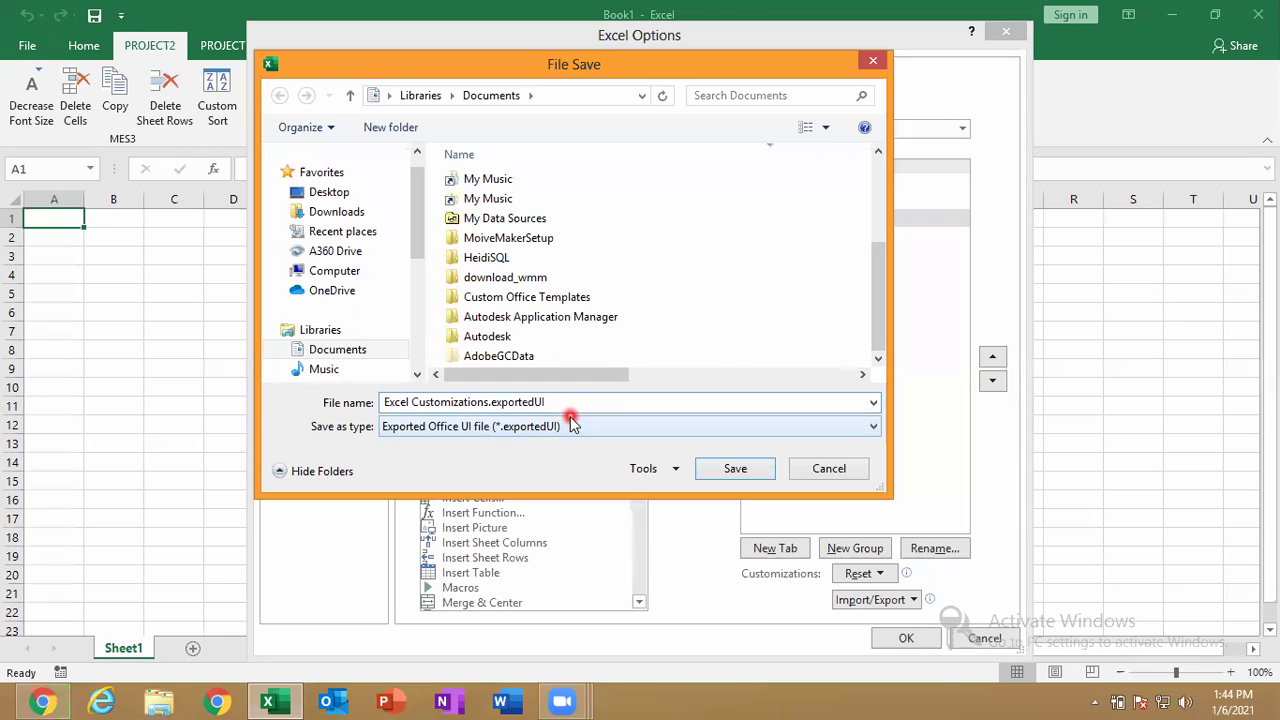
click(728, 470)
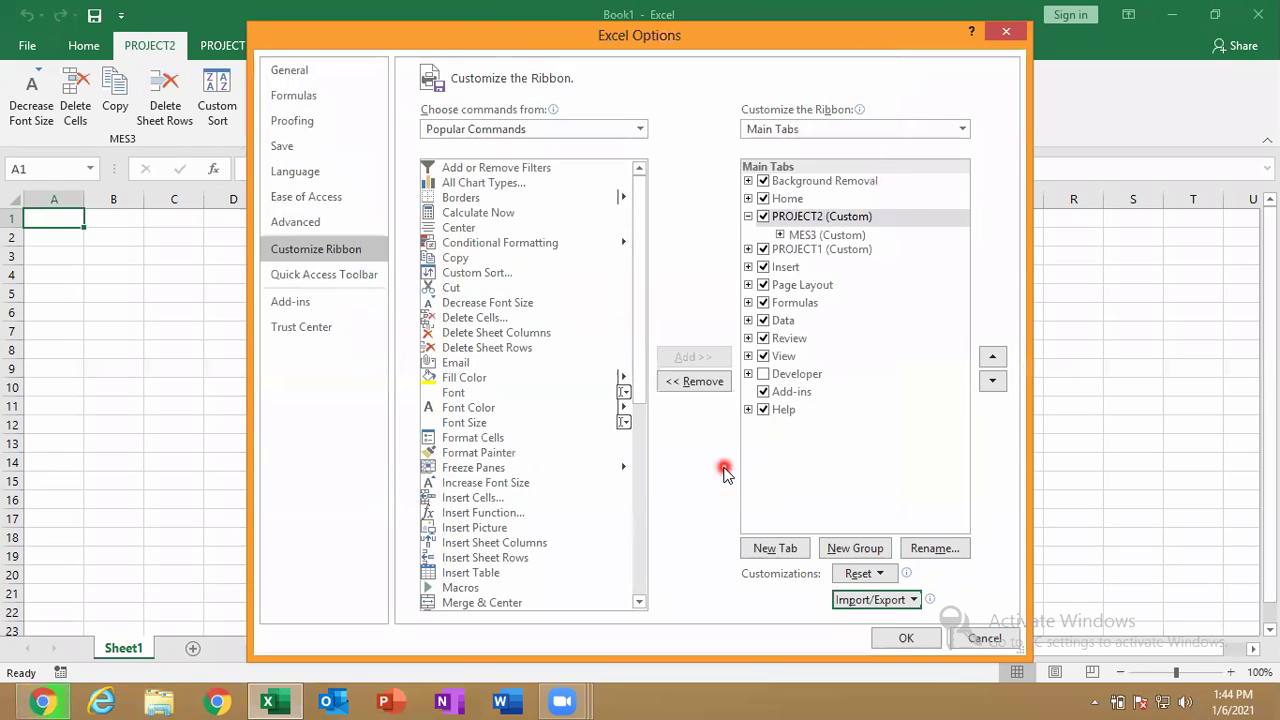
click(883, 636)
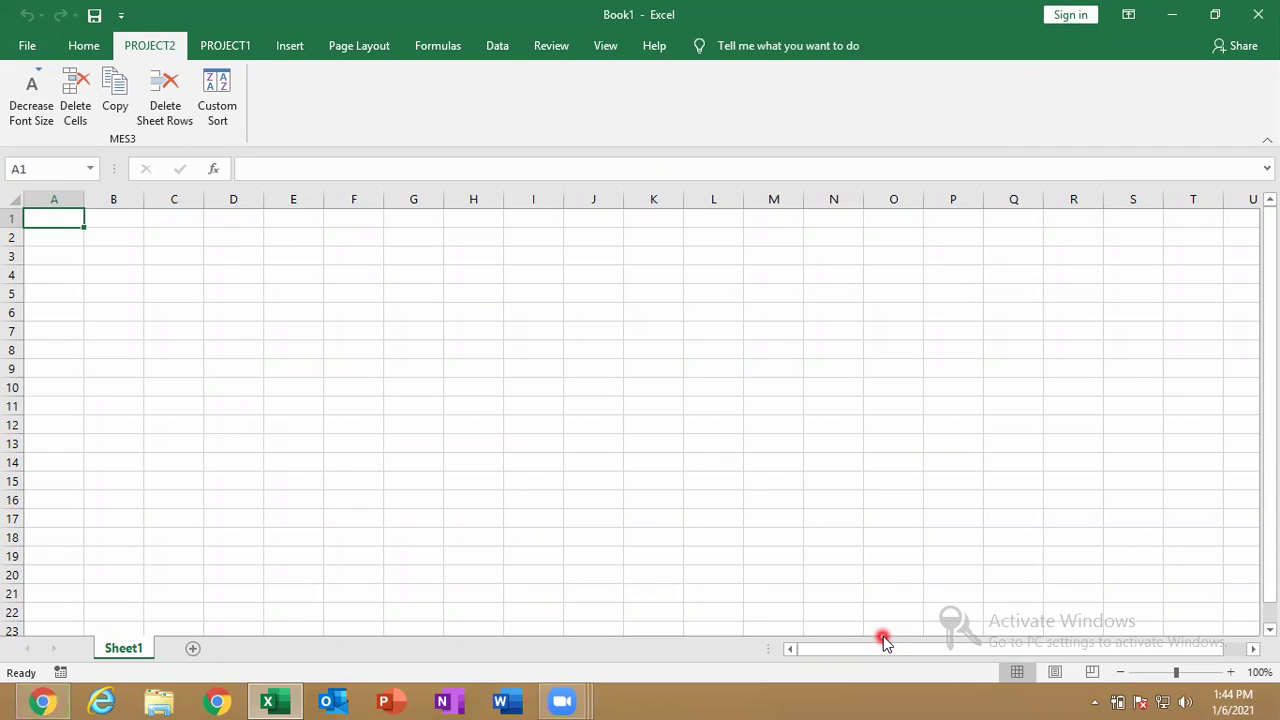
In Customize the Ribbon, remove the PROJECT2 and PROJECT1 tabs and confirm with OK.
right_click(254, 55)
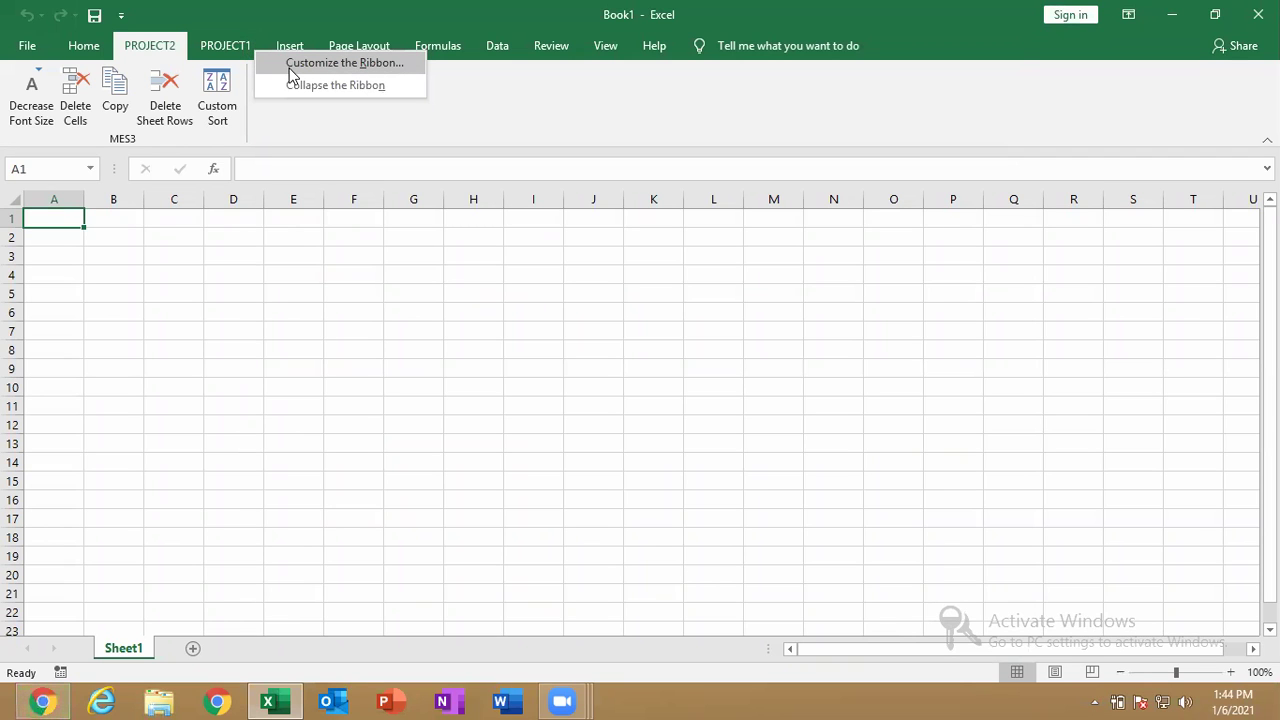
click(290, 68)
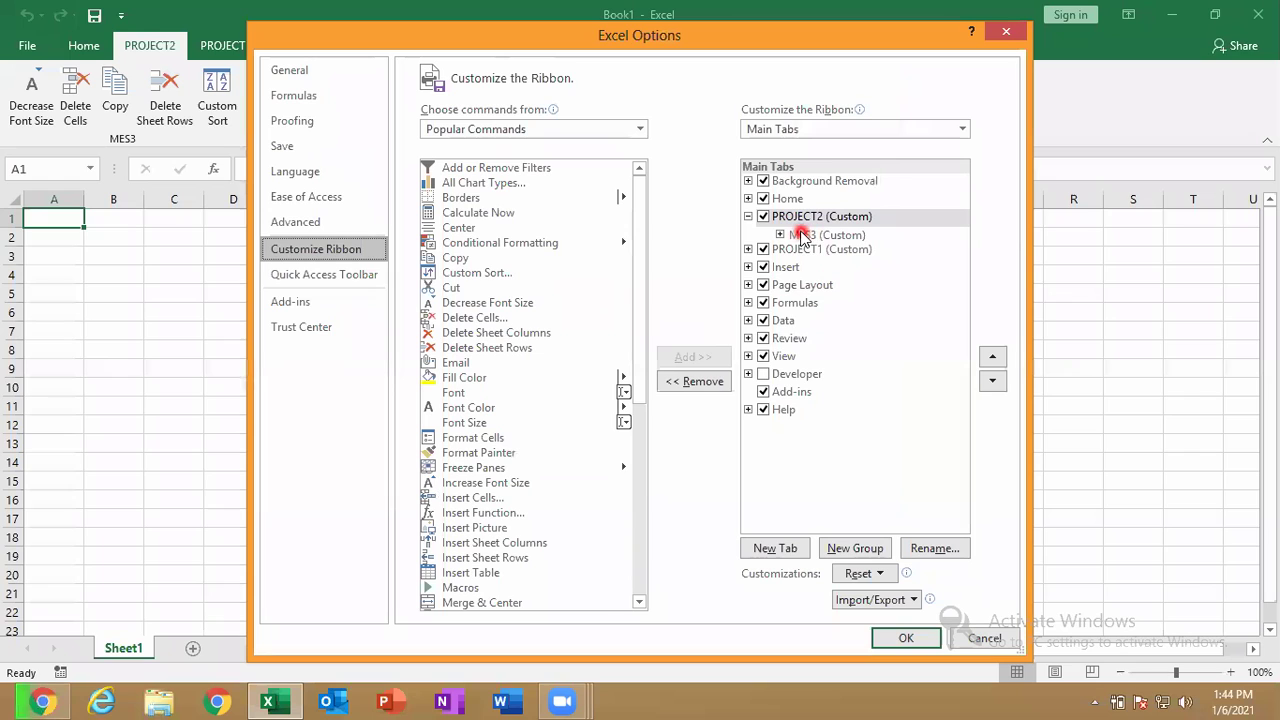
click(694, 381)
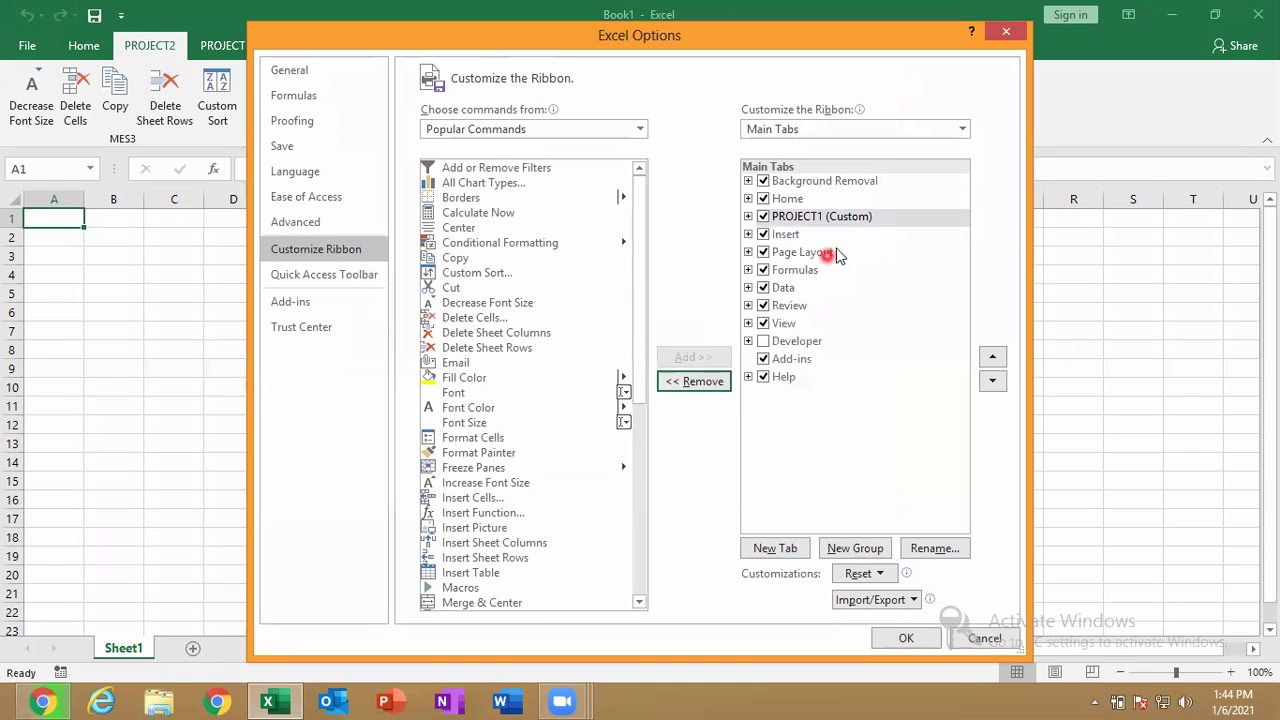
click(692, 385)
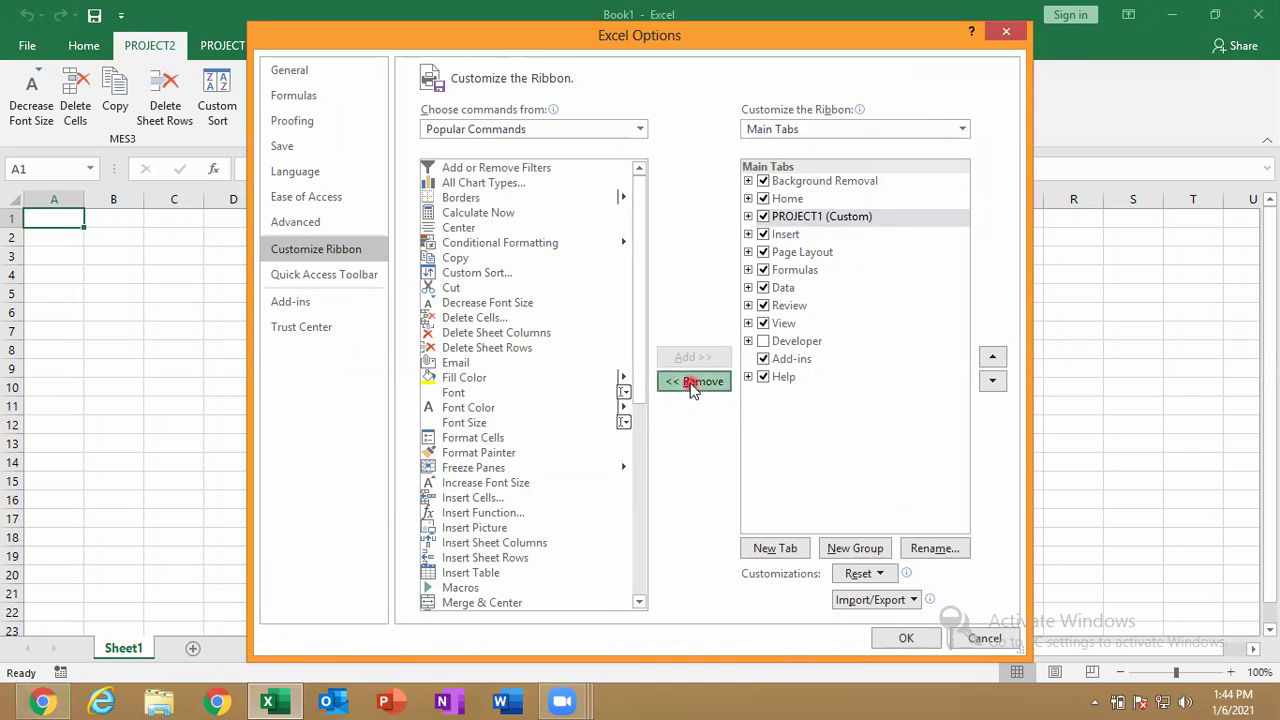
click(906, 637)
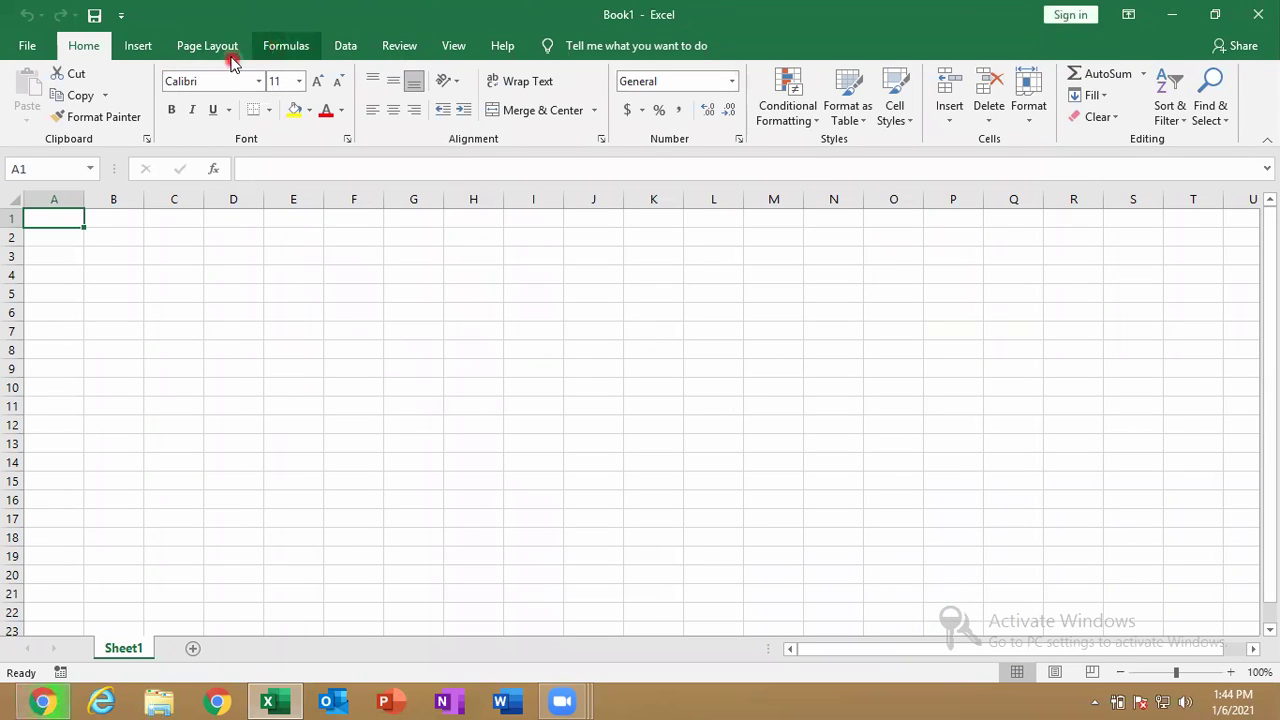
Import Excel Customizations.exportedUI from Customize the Ribbon, replacing the existing customizations, then click OK.
right_click(303, 50)
click(350, 61)
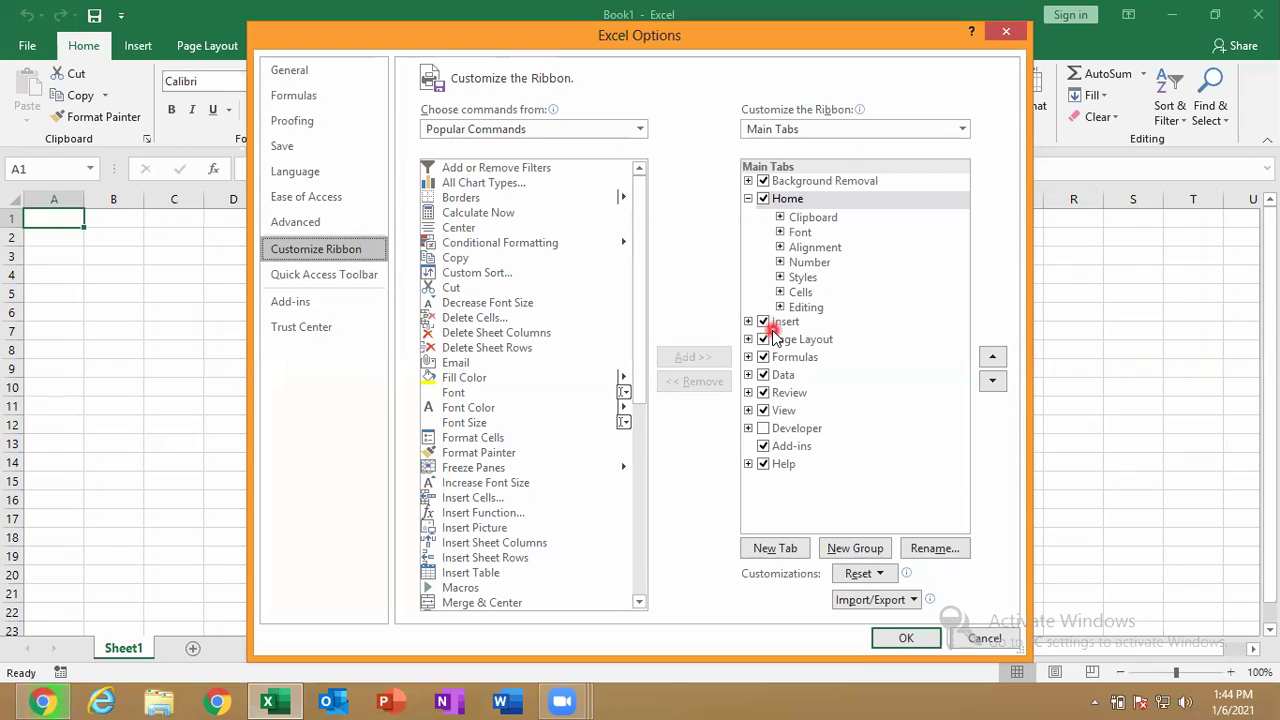
click(903, 601)
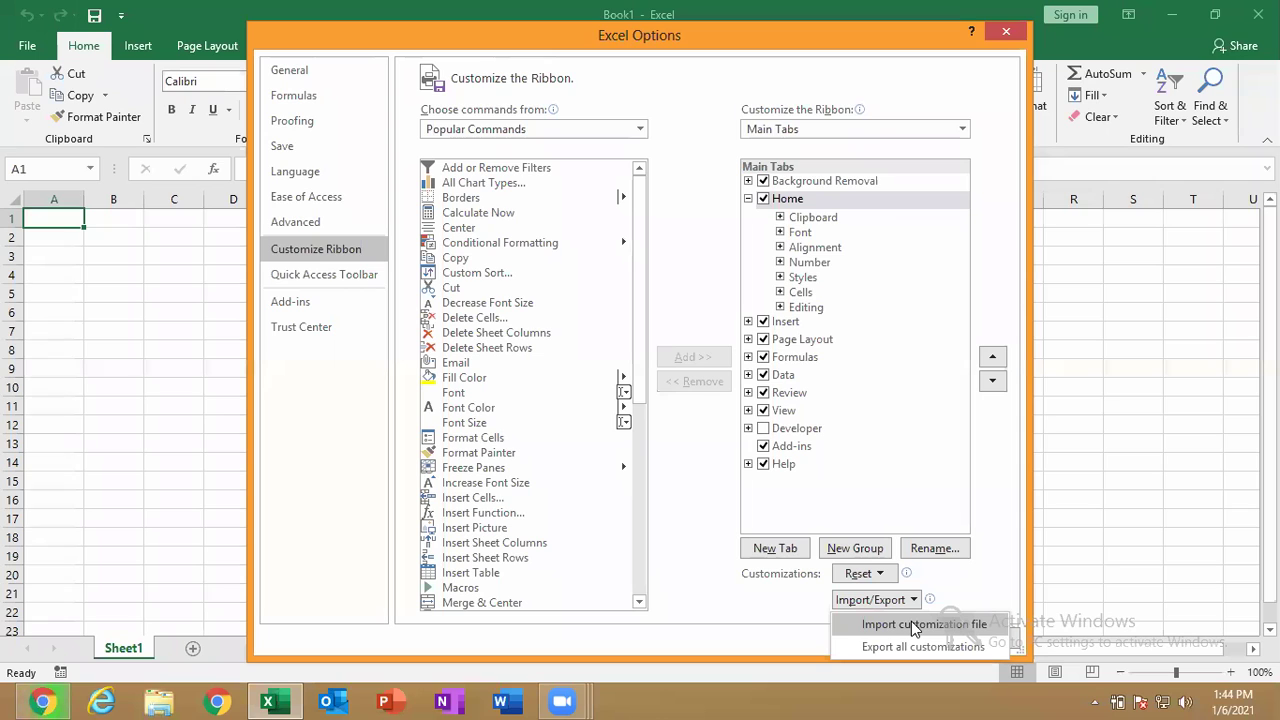
click(911, 624)
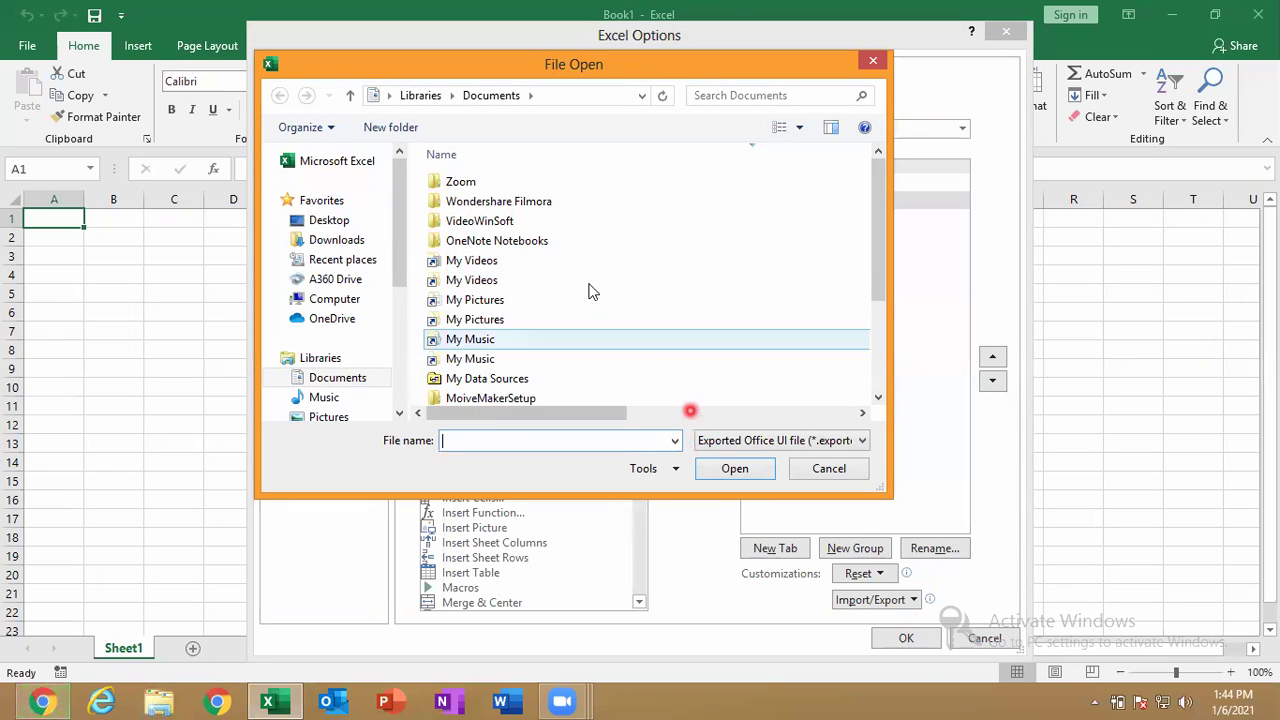
drag(881, 223, 854, 337)
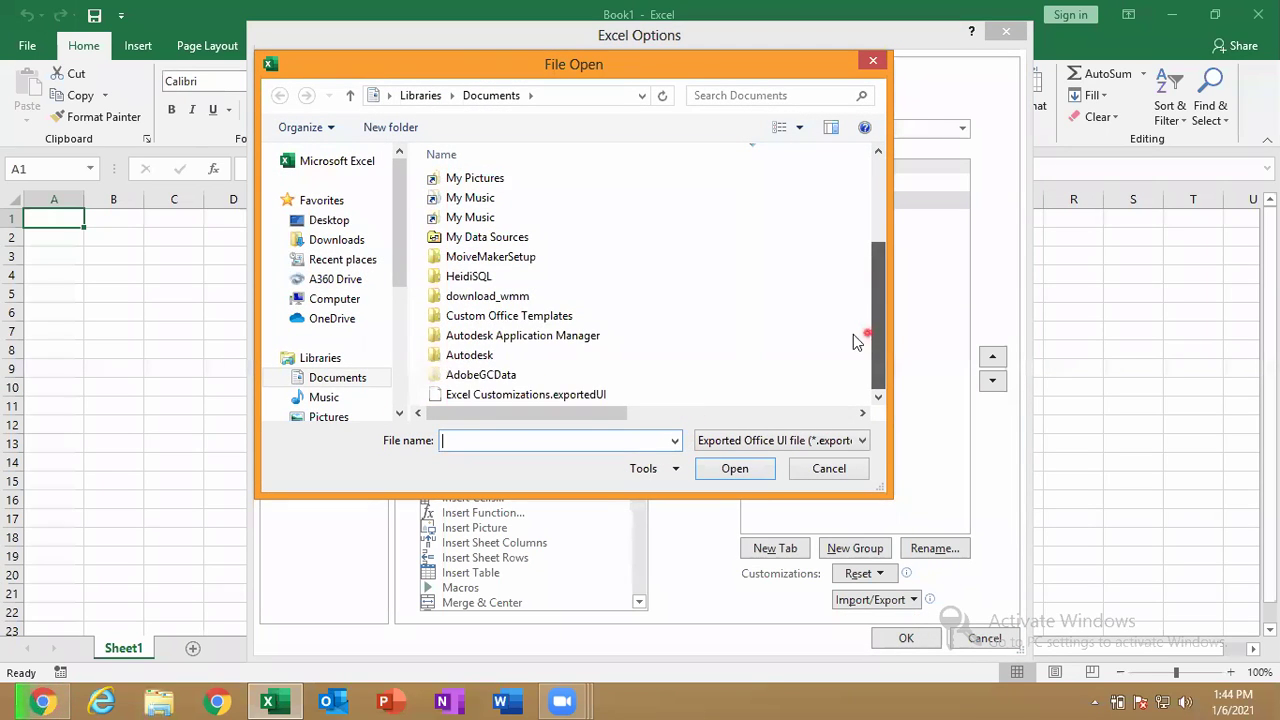
click(540, 394)
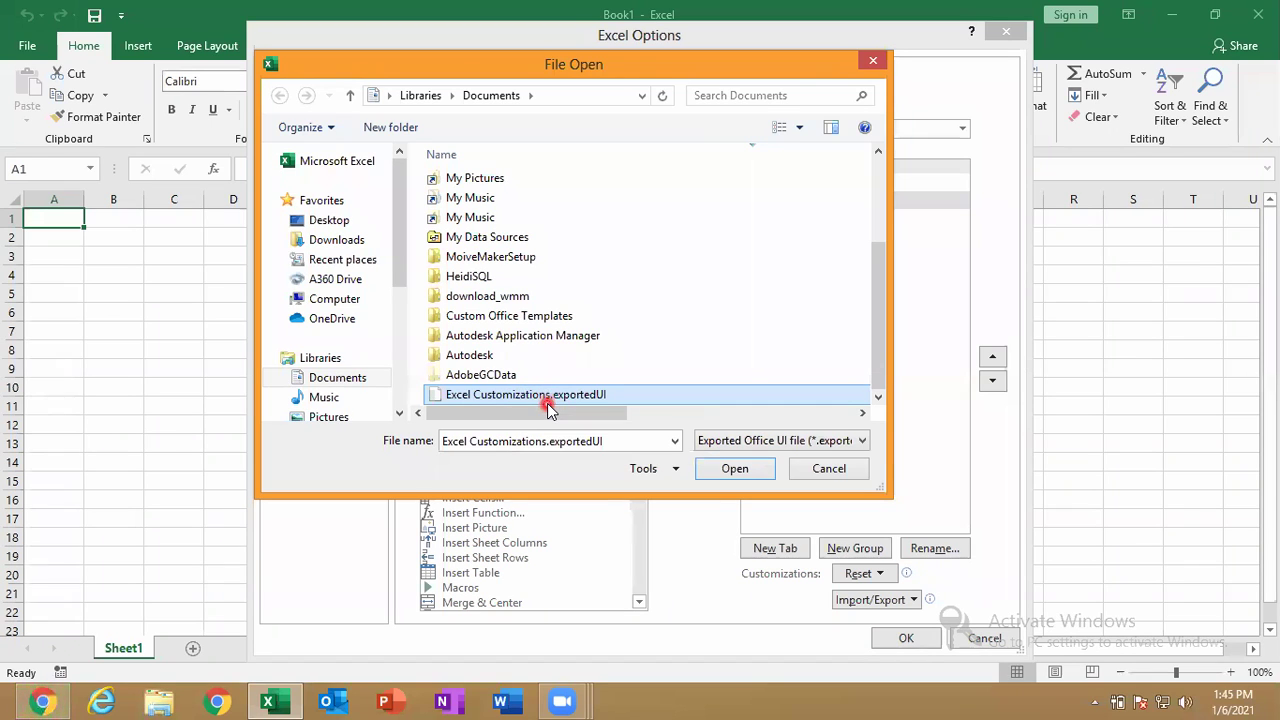
click(692, 412)
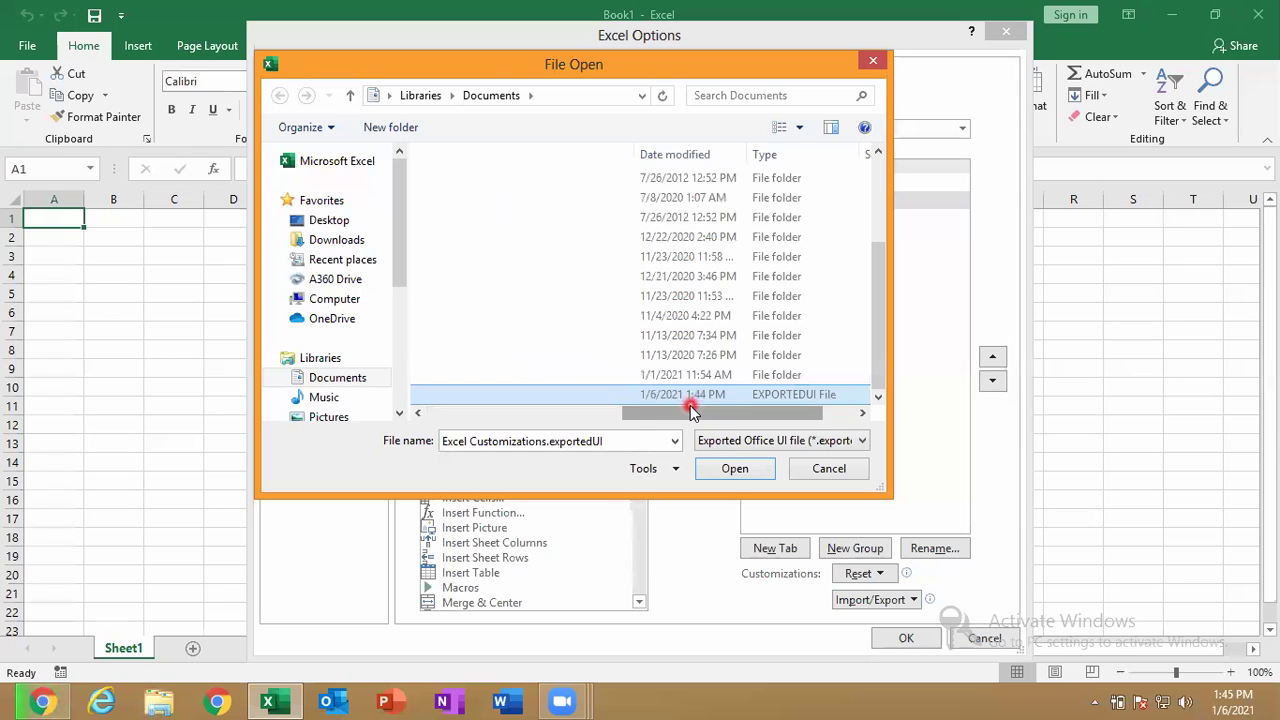
click(733, 468)
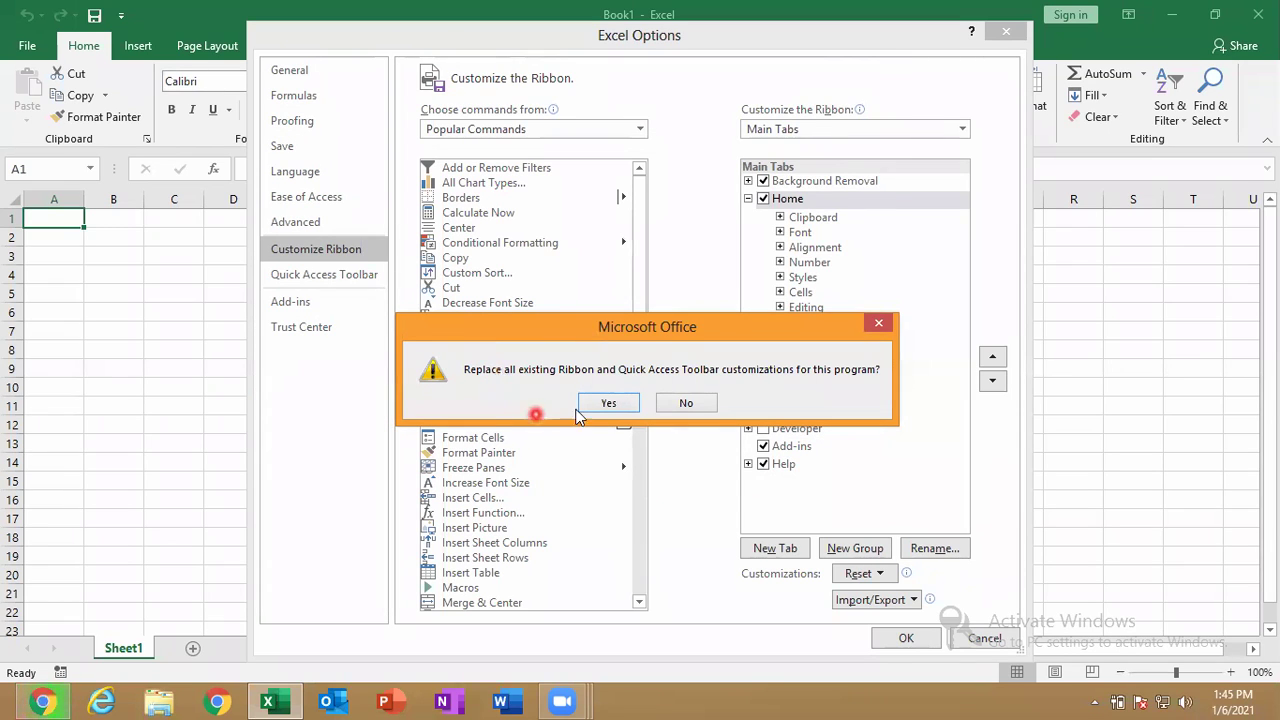
click(608, 402)
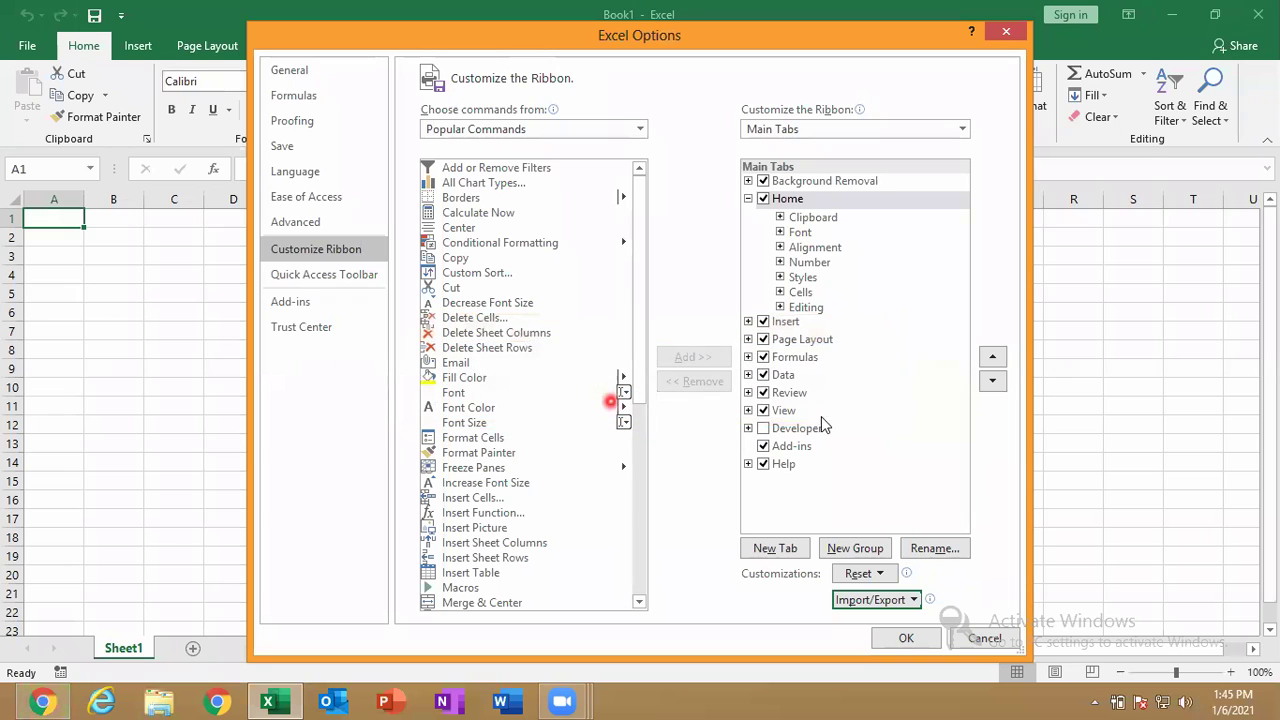
click(908, 638)
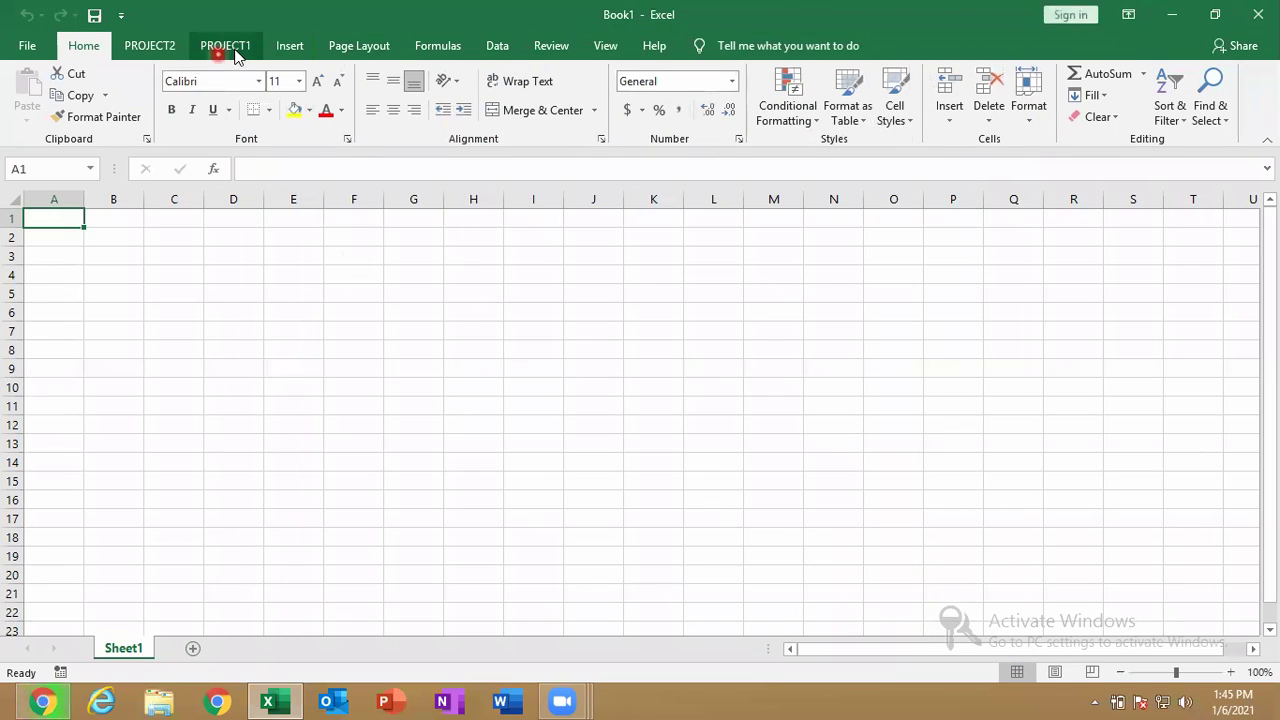
View PROJECT1's MES1 and MES2 groups, then PROJECT2's MES3 group with its five commands.
click(228, 48)
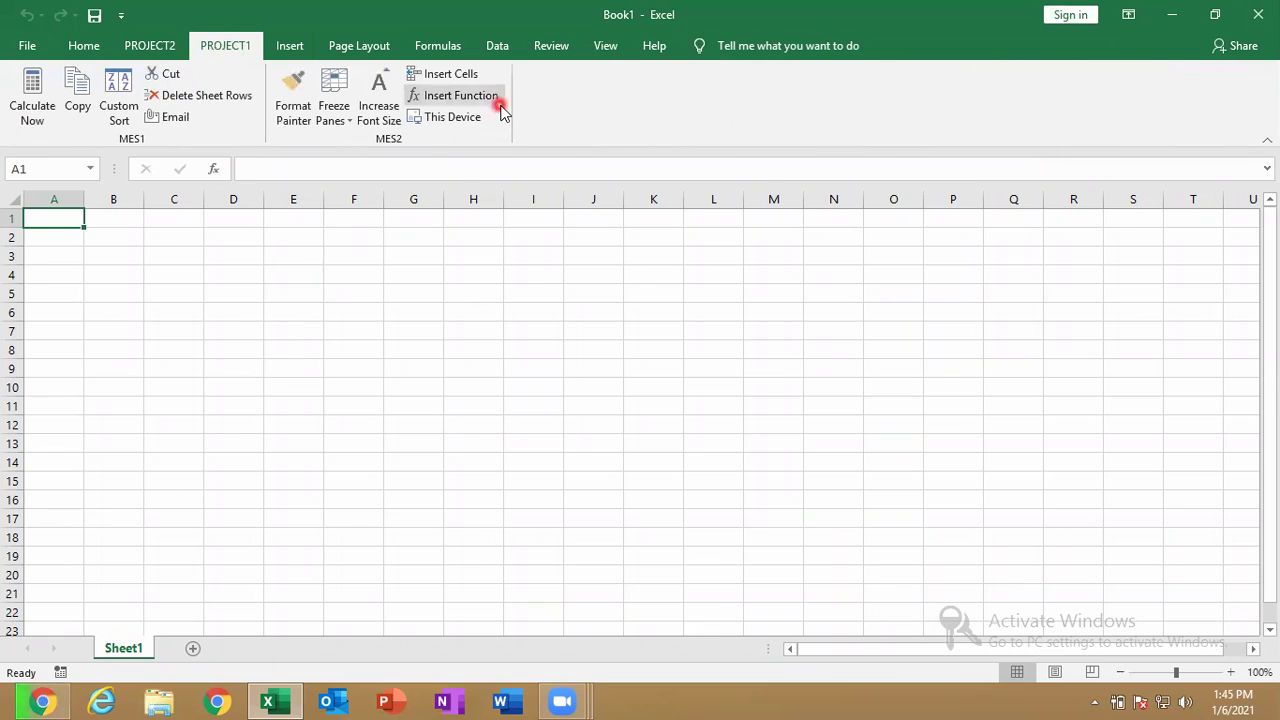
click(160, 46)
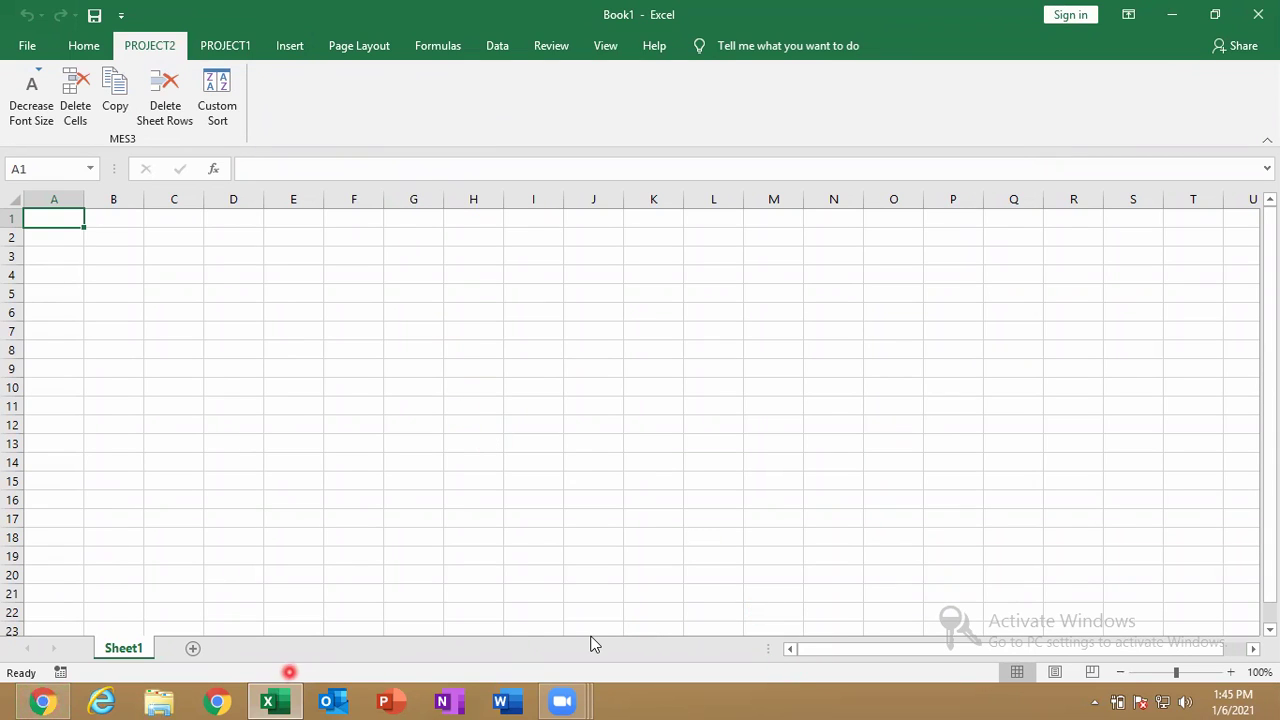
click(360, 669)
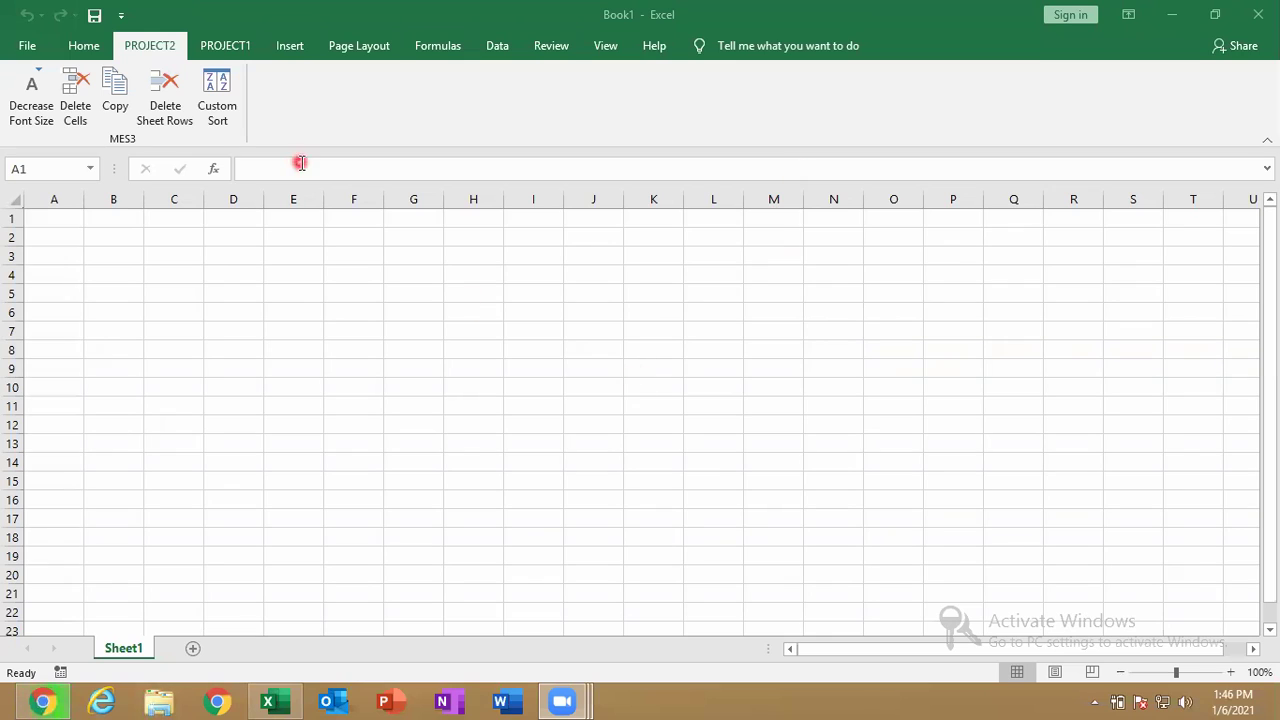
click(207, 45)
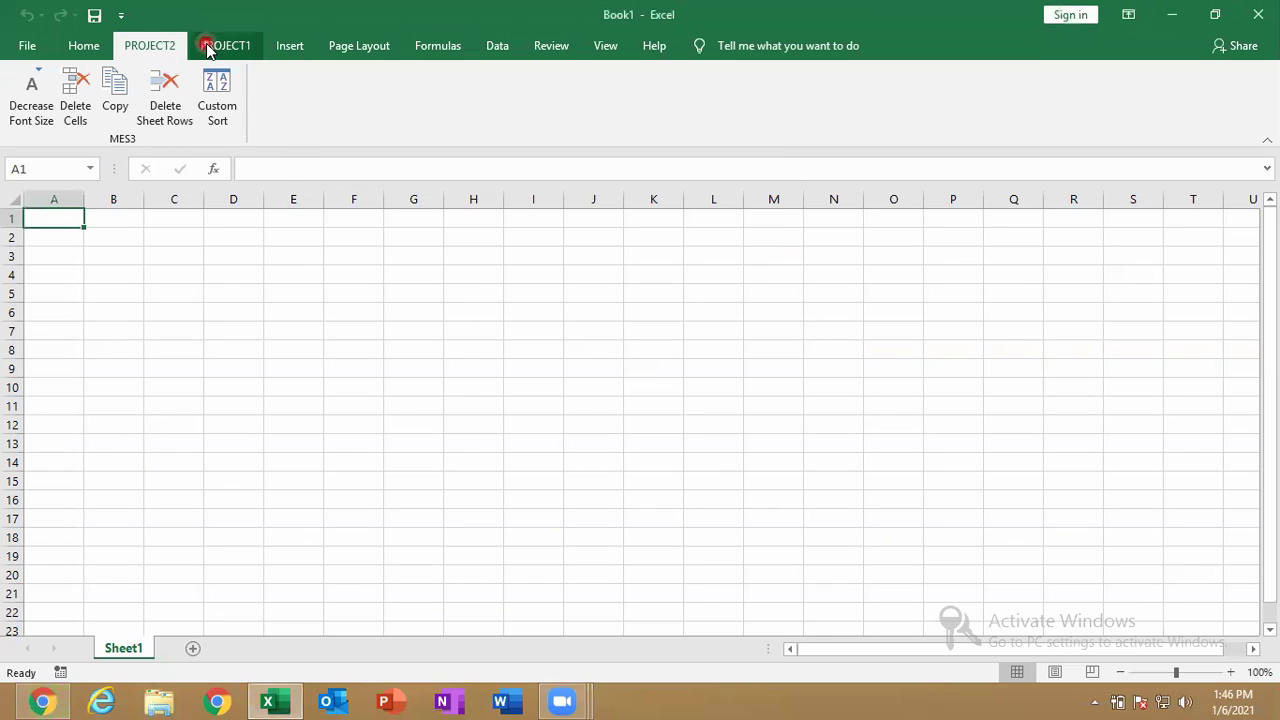
Remove PROJECT2 and PROJECT1 in Customize the Ribbon, leave Reset unused, and click OK.
right_click(207, 45)
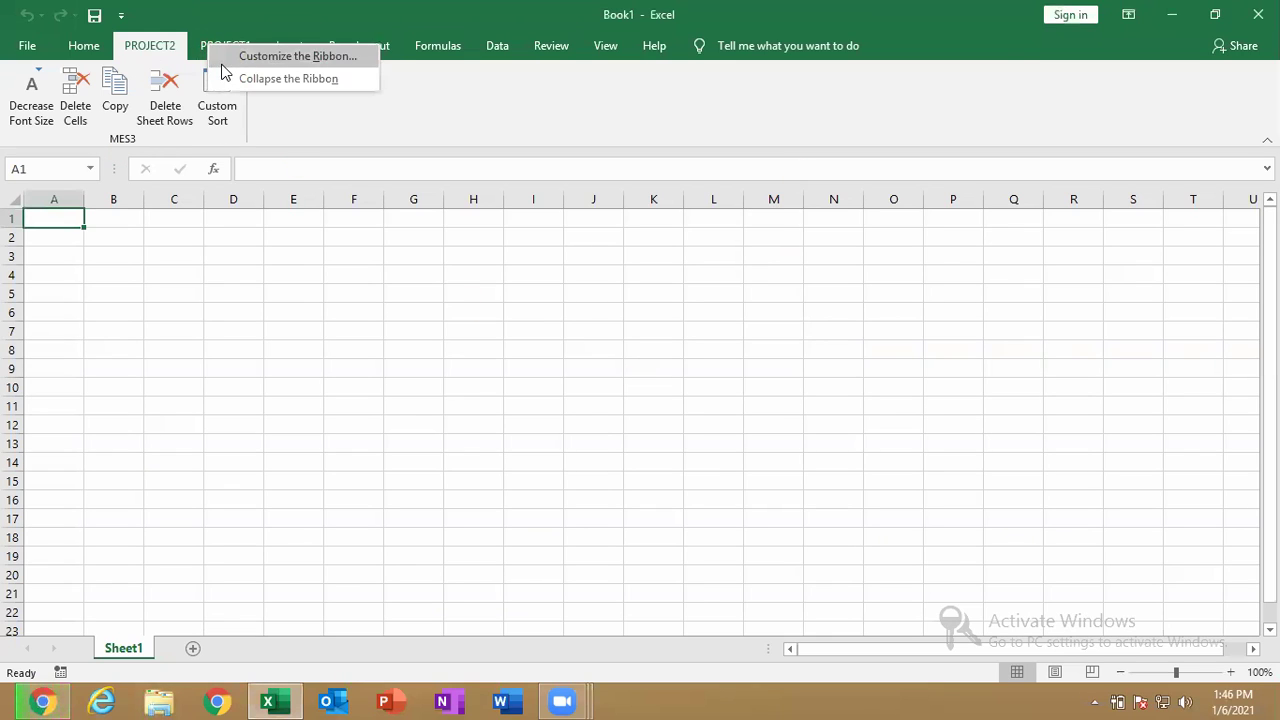
click(226, 60)
click(845, 218)
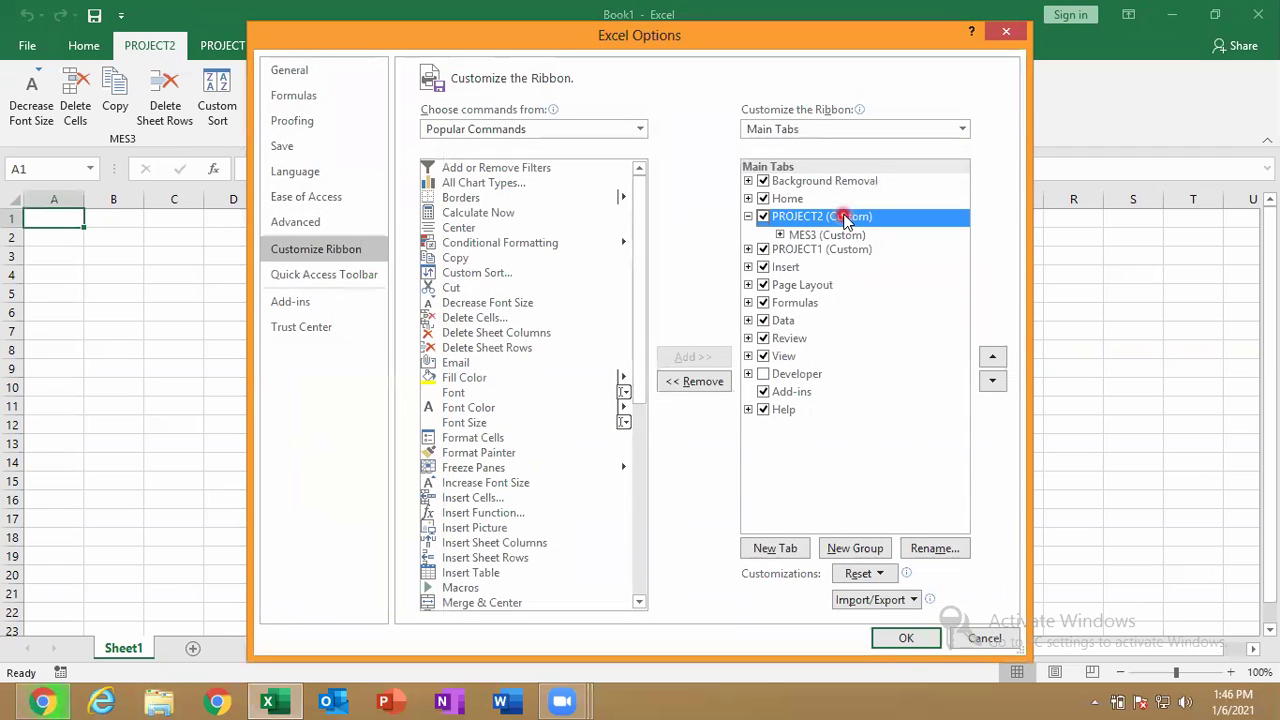
click(705, 385)
click(885, 217)
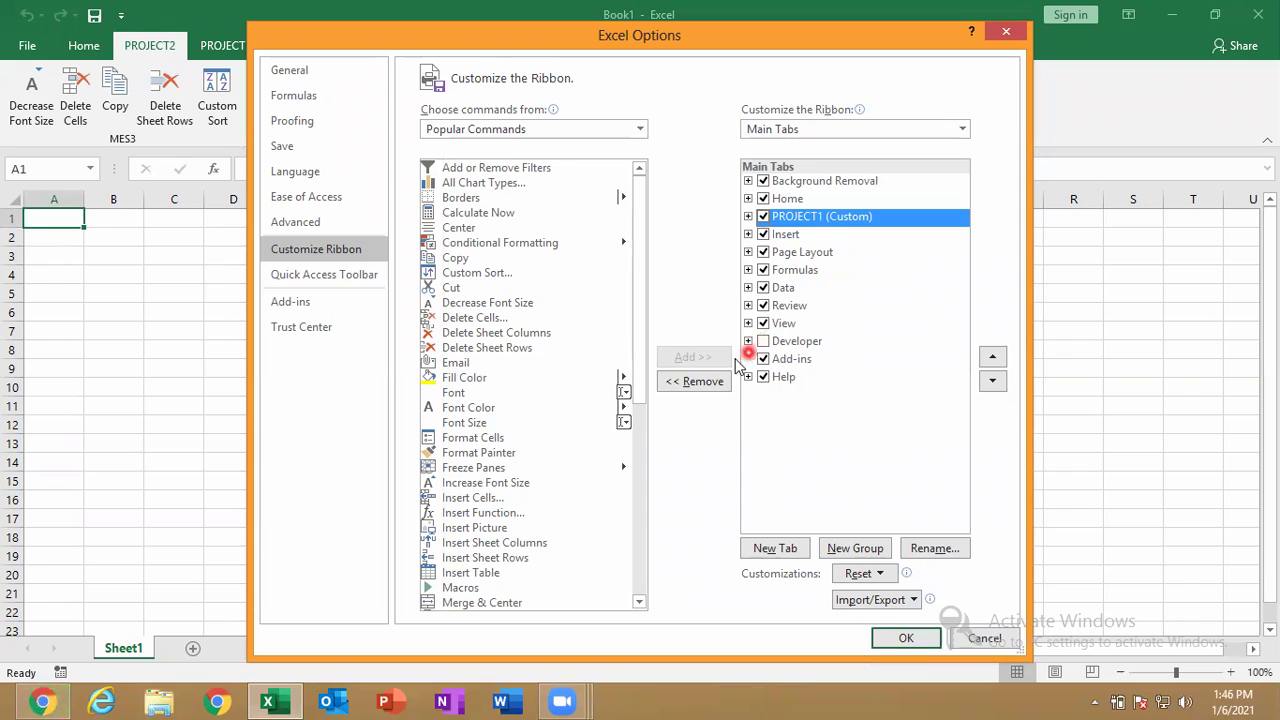
click(713, 382)
click(865, 574)
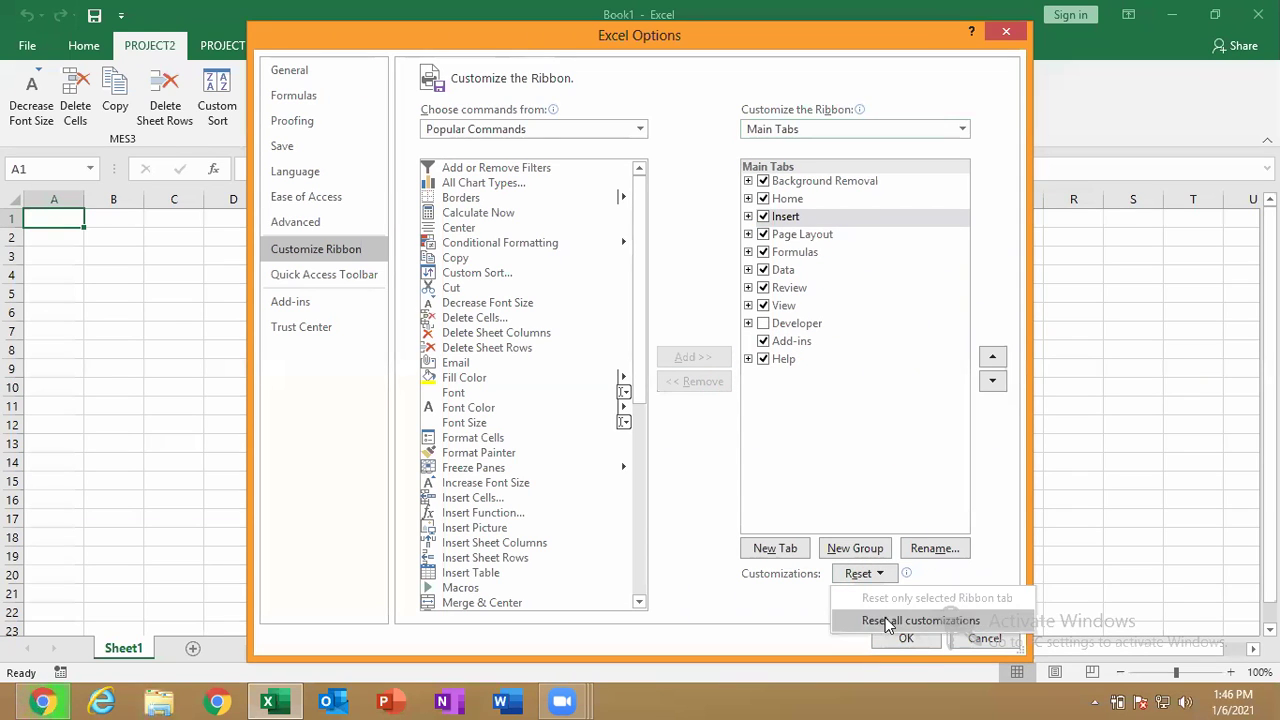
click(879, 450)
click(909, 638)
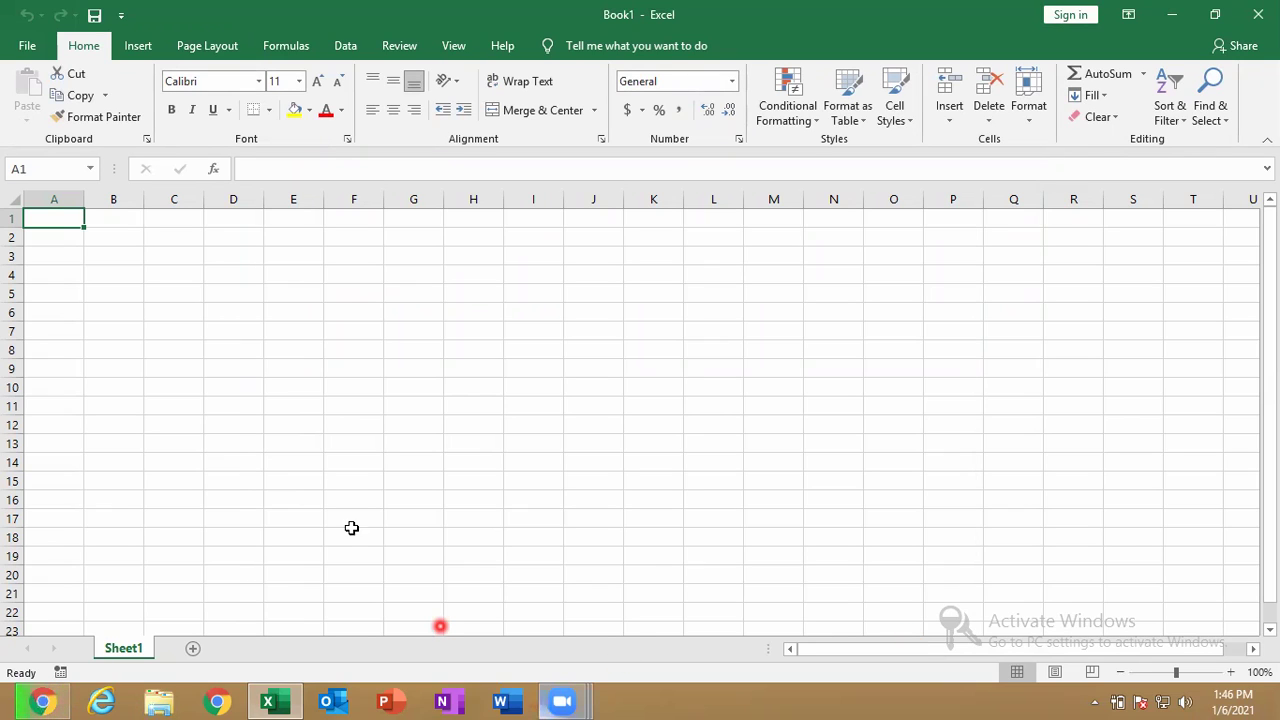
Peek at the File backstage and go back, then launch Notepad through the Win+R Run prompt.
click(27, 47)
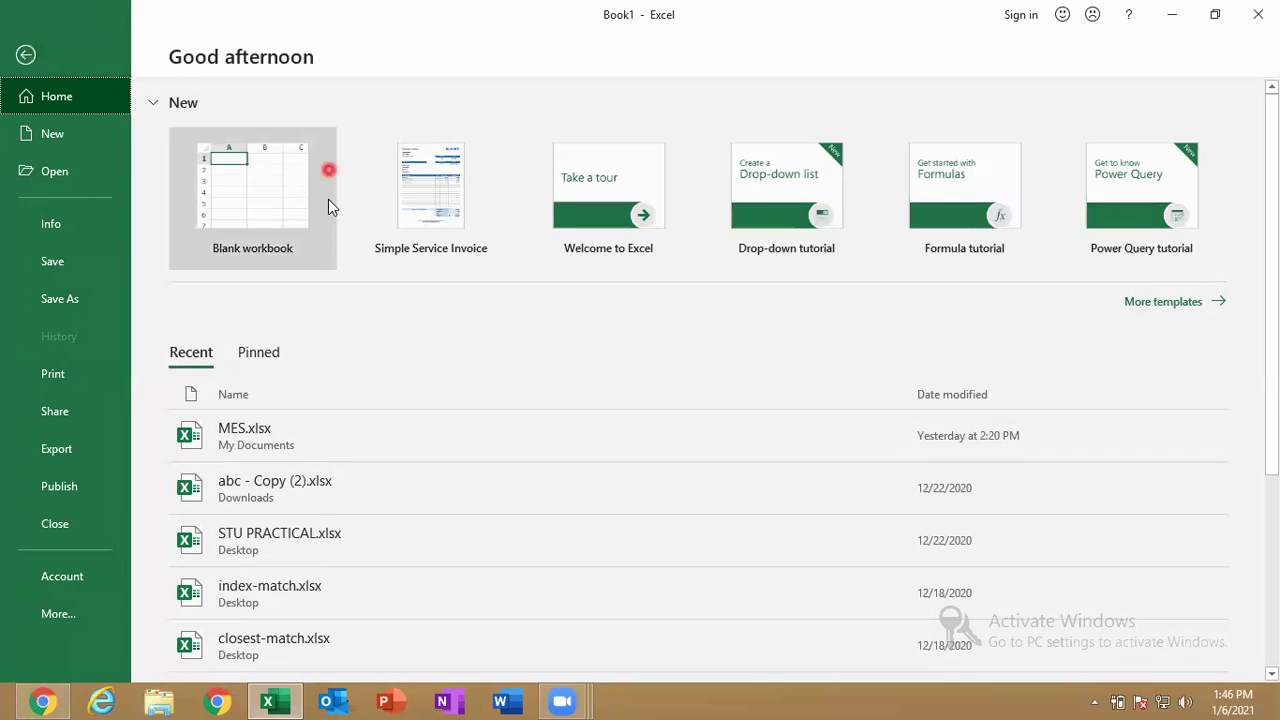
click(25, 57)
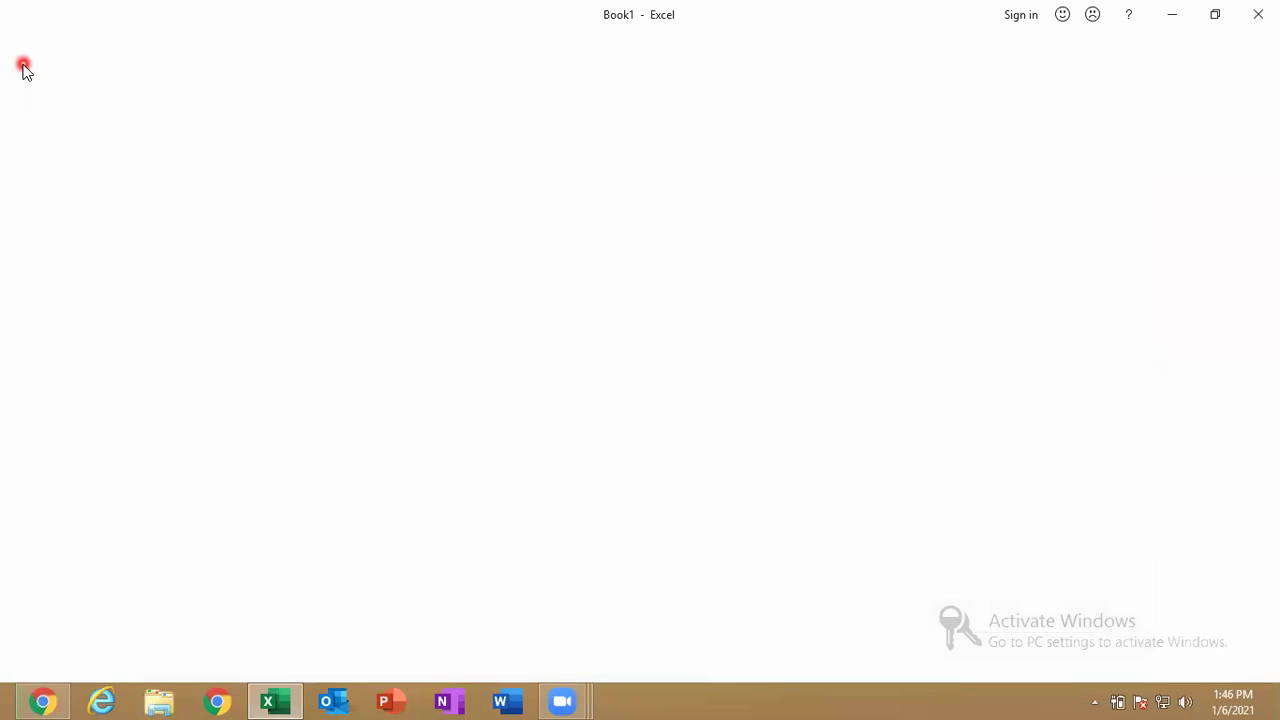
key(super+r)
text(NOTEPAD)
key(Return)
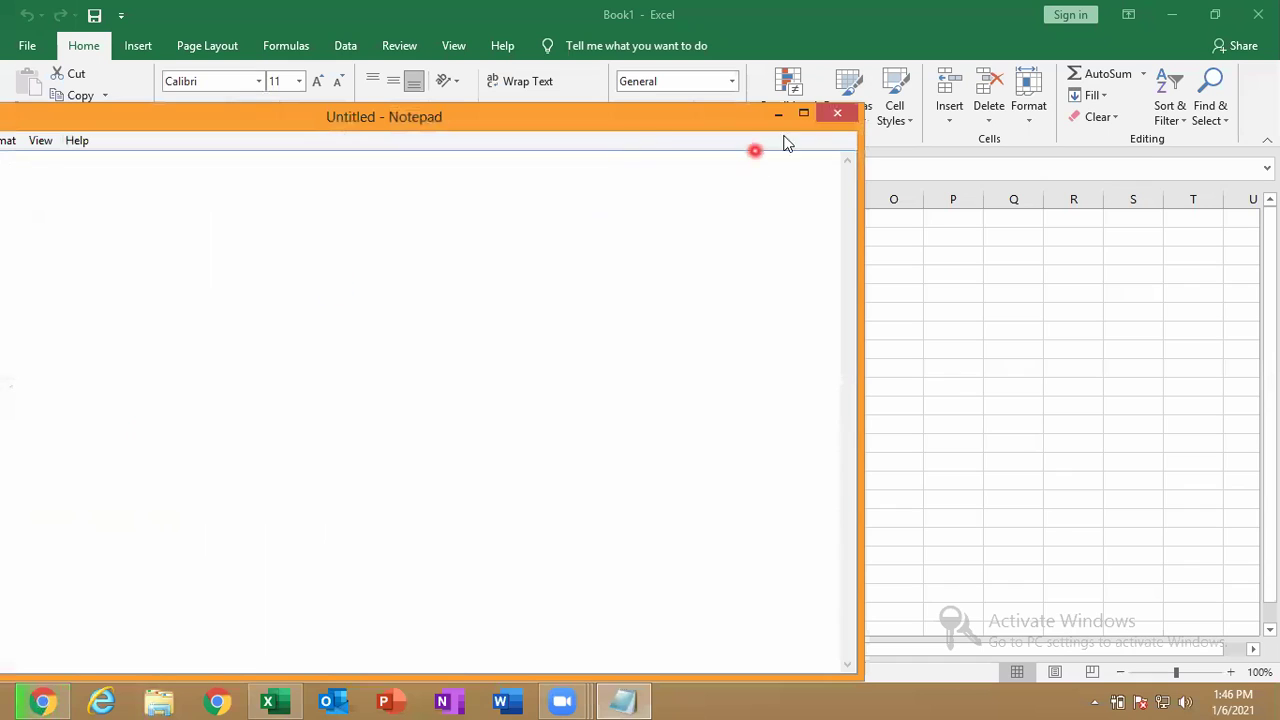
Maximize Notepad, type 'FILE TAB( BACK STAGE VIEW )' with 'ALT' below it, then minimize Notepad.
click(805, 114)
text(F)
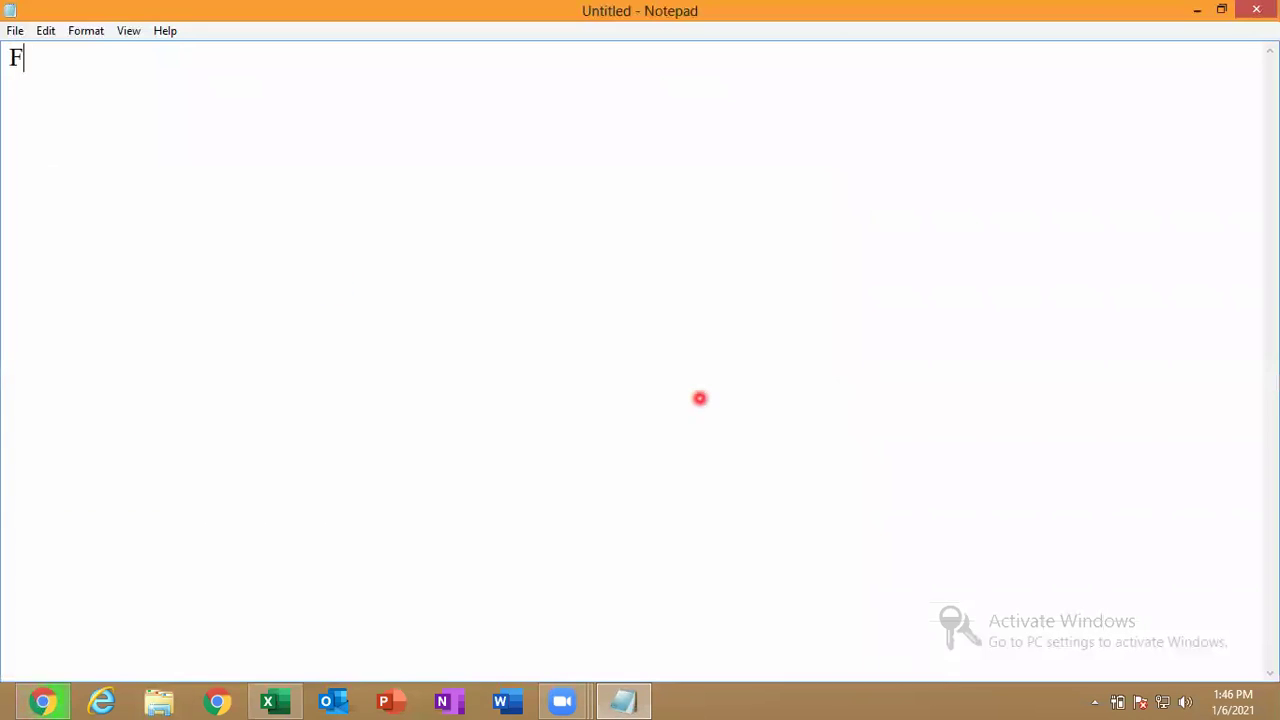
text(ILE TAV)
key(BackSpace)
text(B( BACK STAGE VIEW )
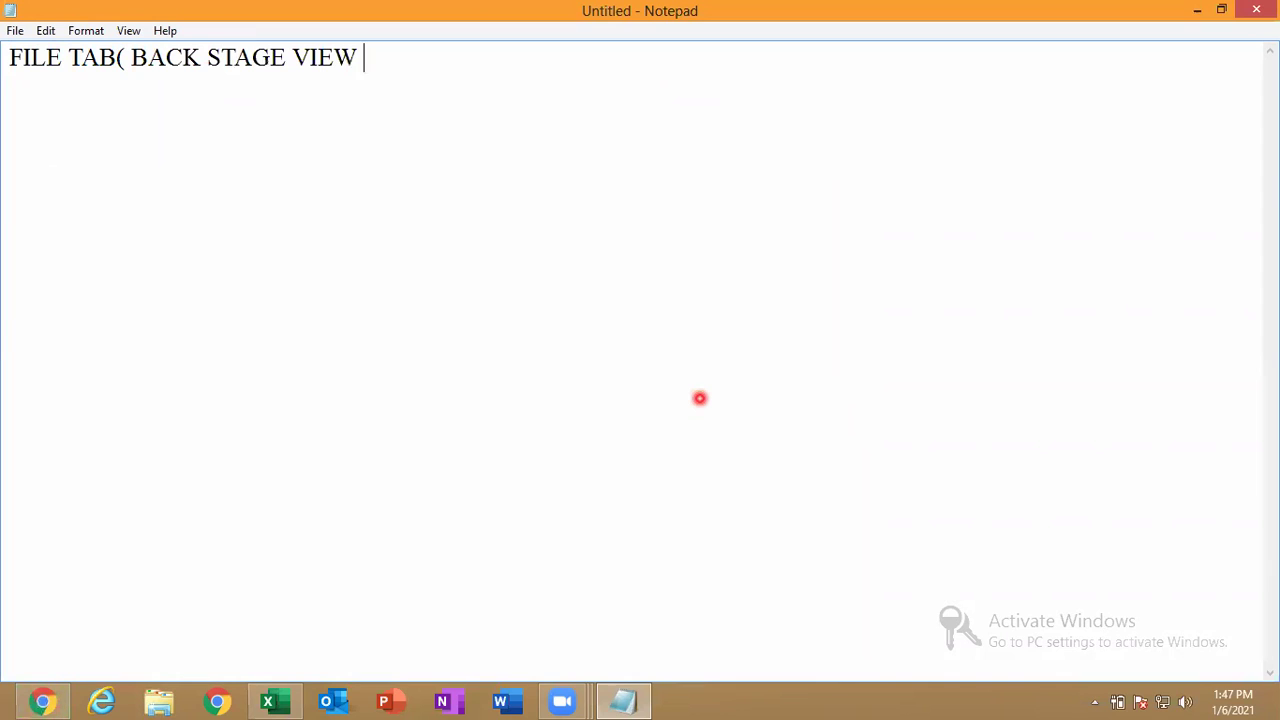
text())
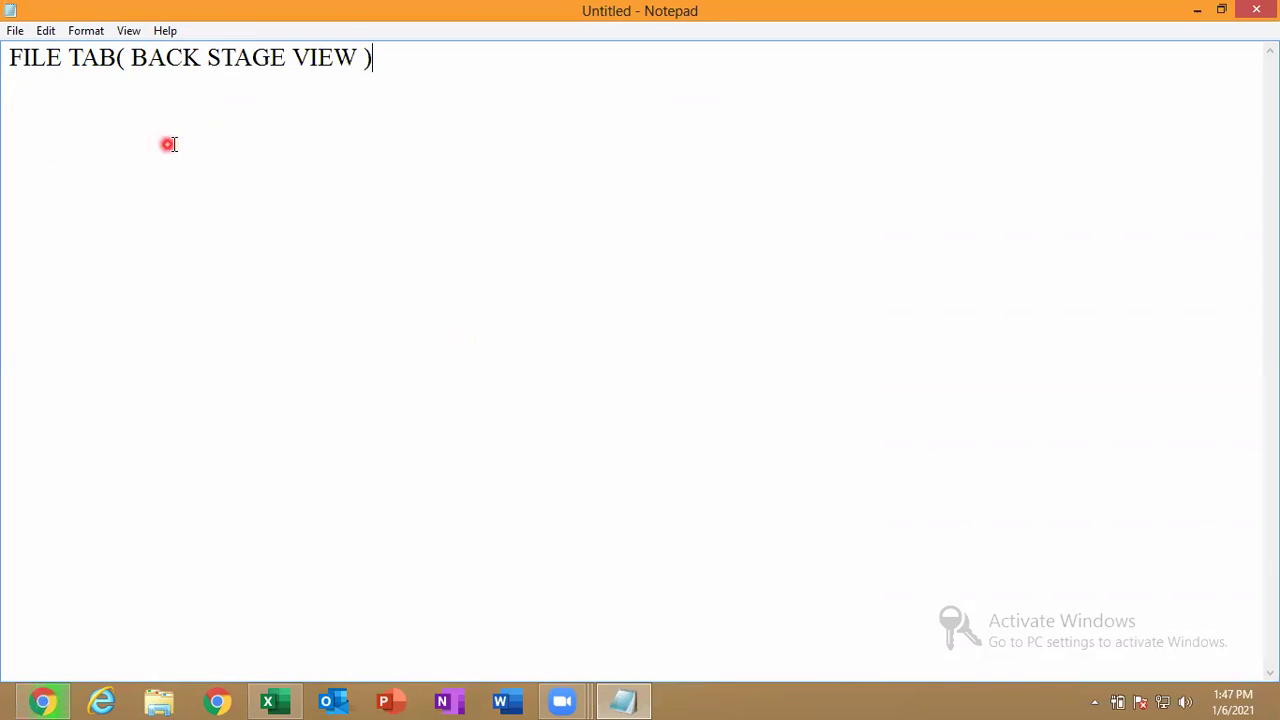
key(Return)
key(Return)
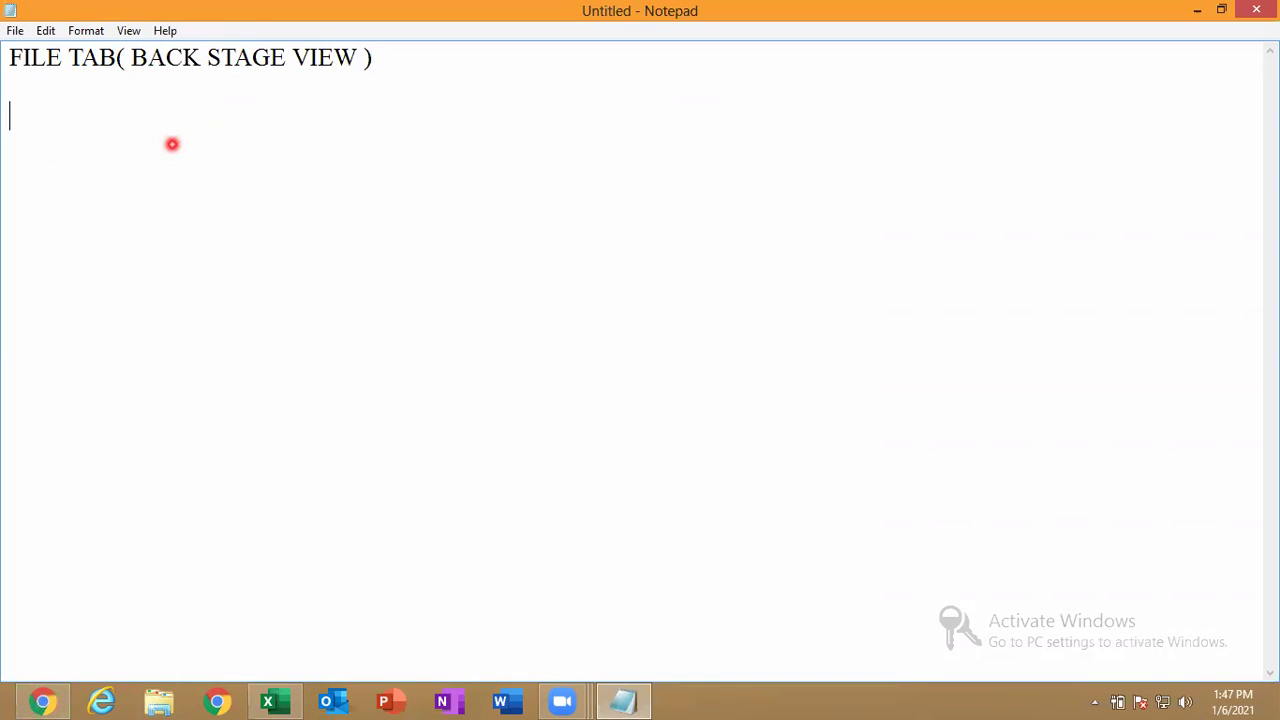
text(ALT)
click(1197, 10)
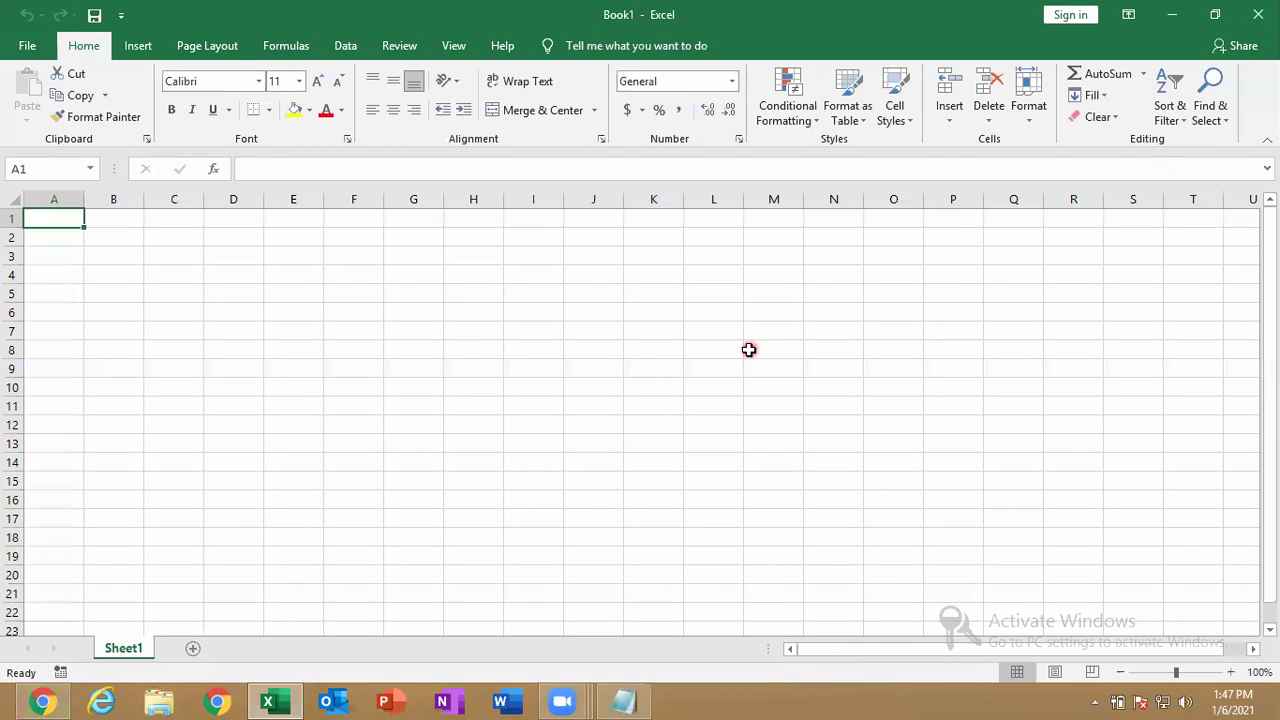
Switch to the Formulas tab with Alt, M, and open then close Name Manager.
key(alt)
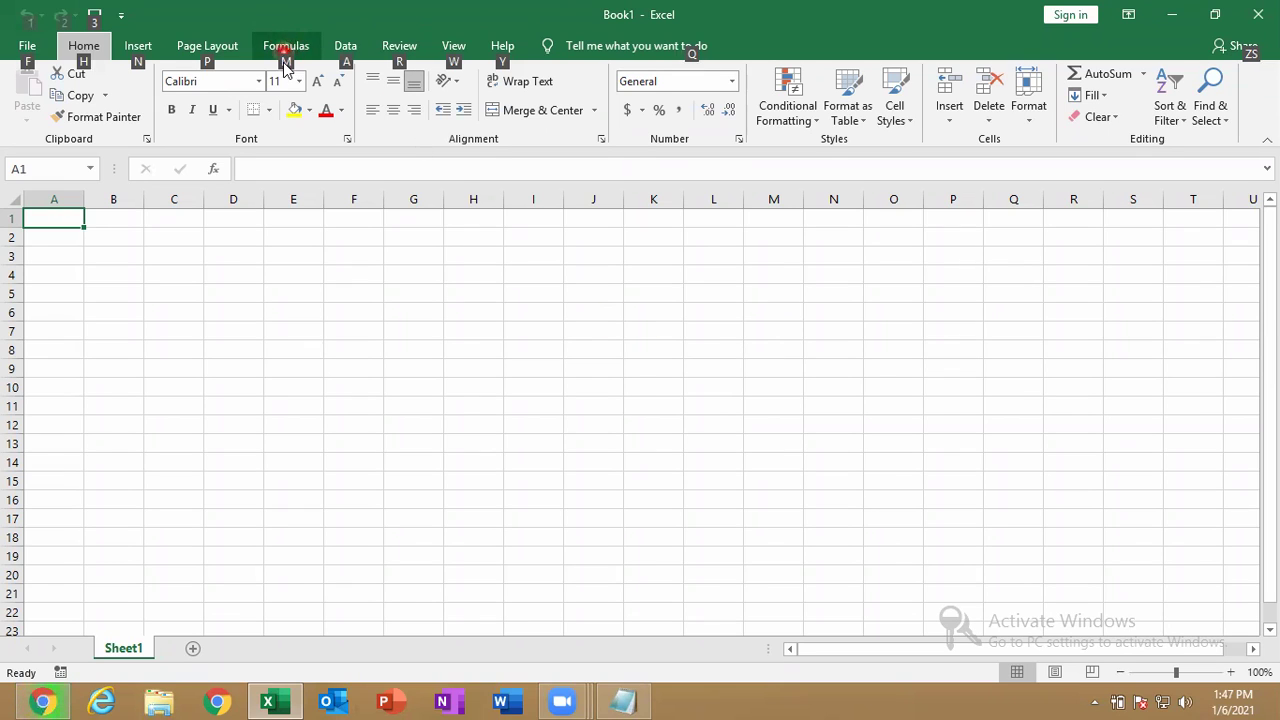
key(m)
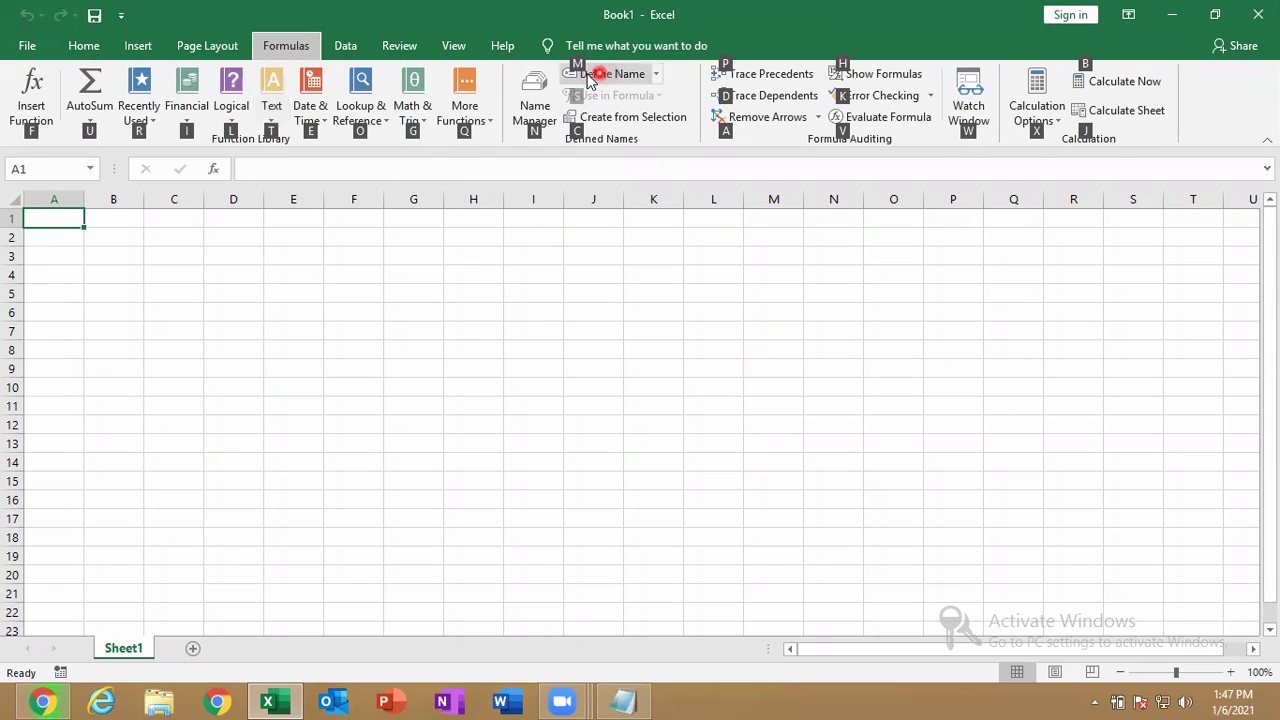
click(536, 133)
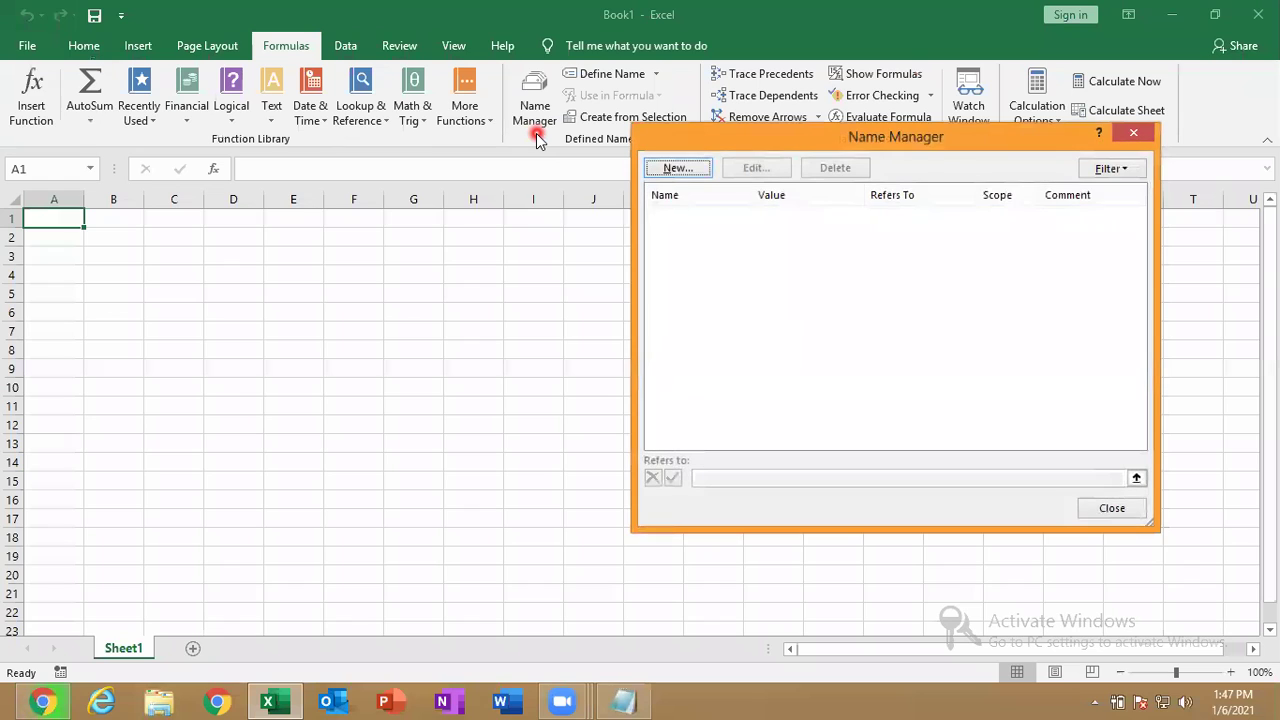
click(1136, 134)
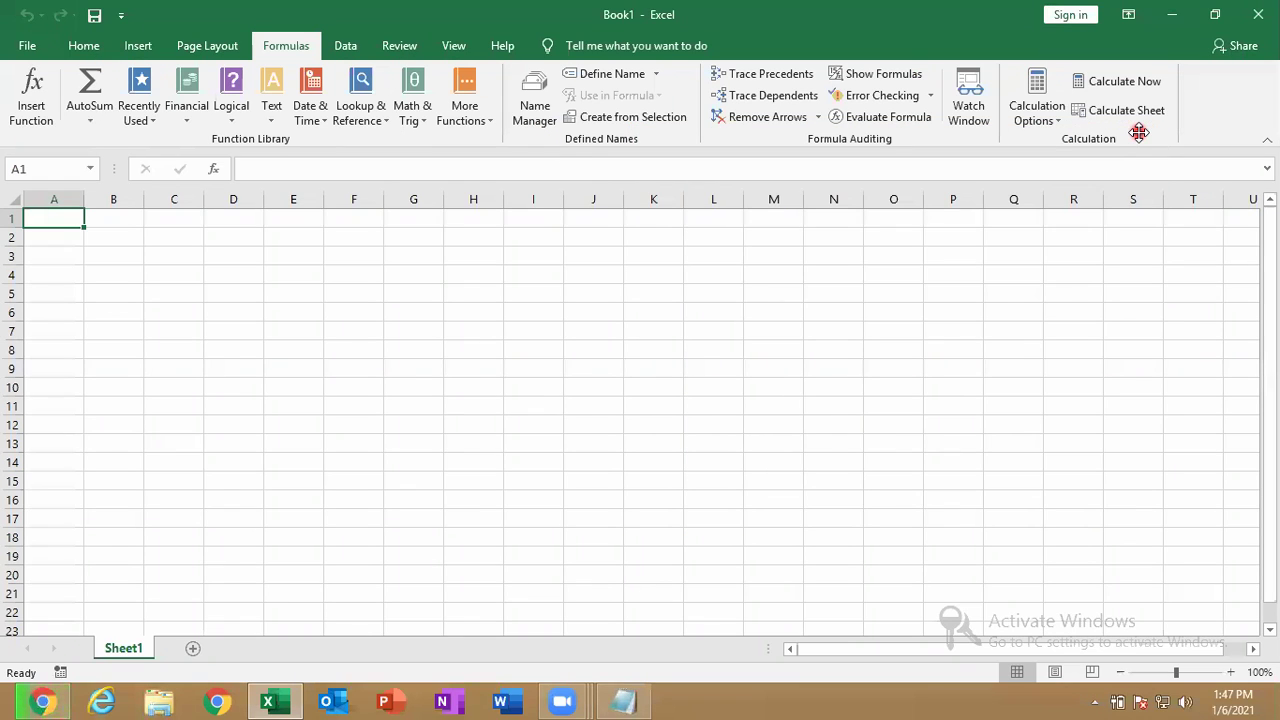
Visit the backstage Open page, return to Book1, and bring Notepad forward.
key(alt)
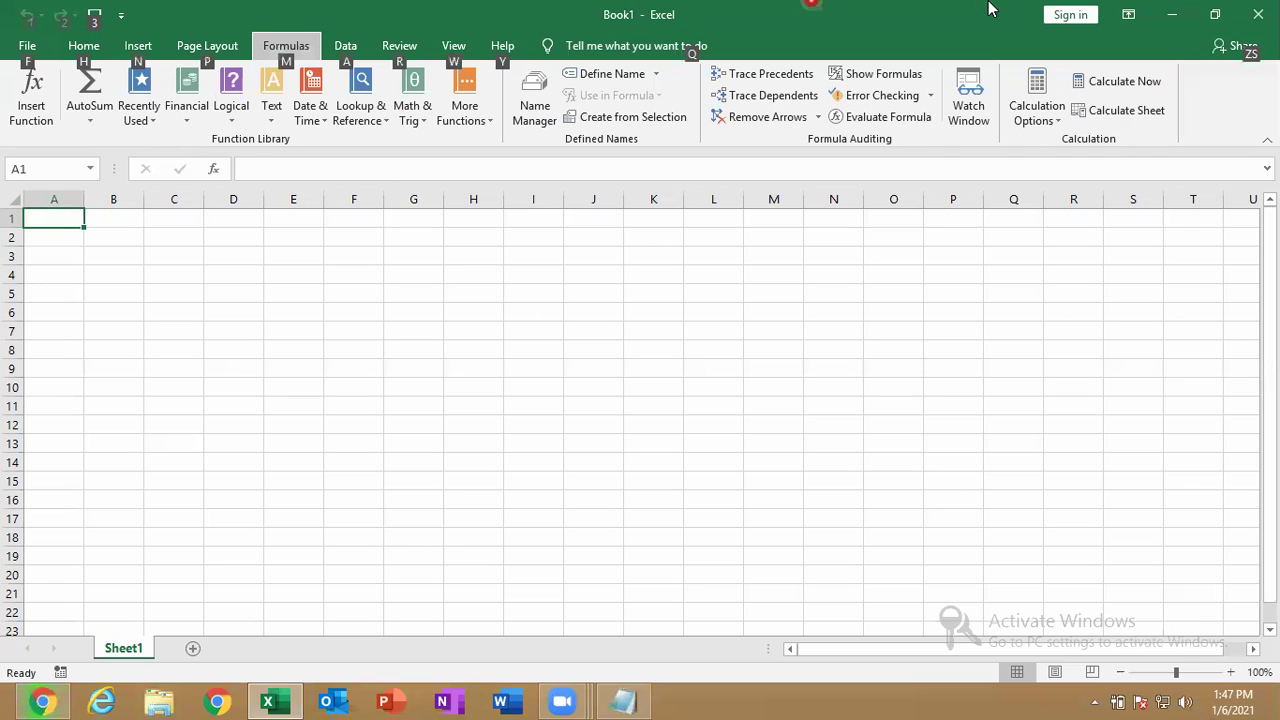
click(17, 64)
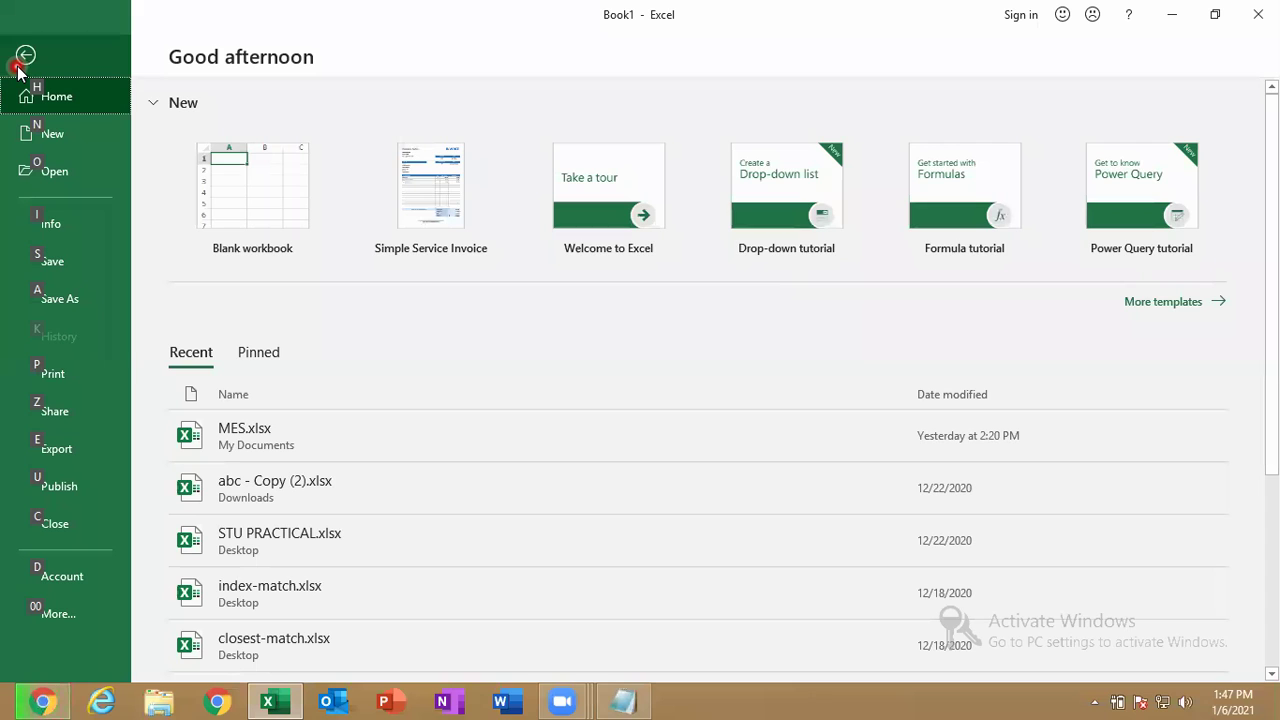
key(o)
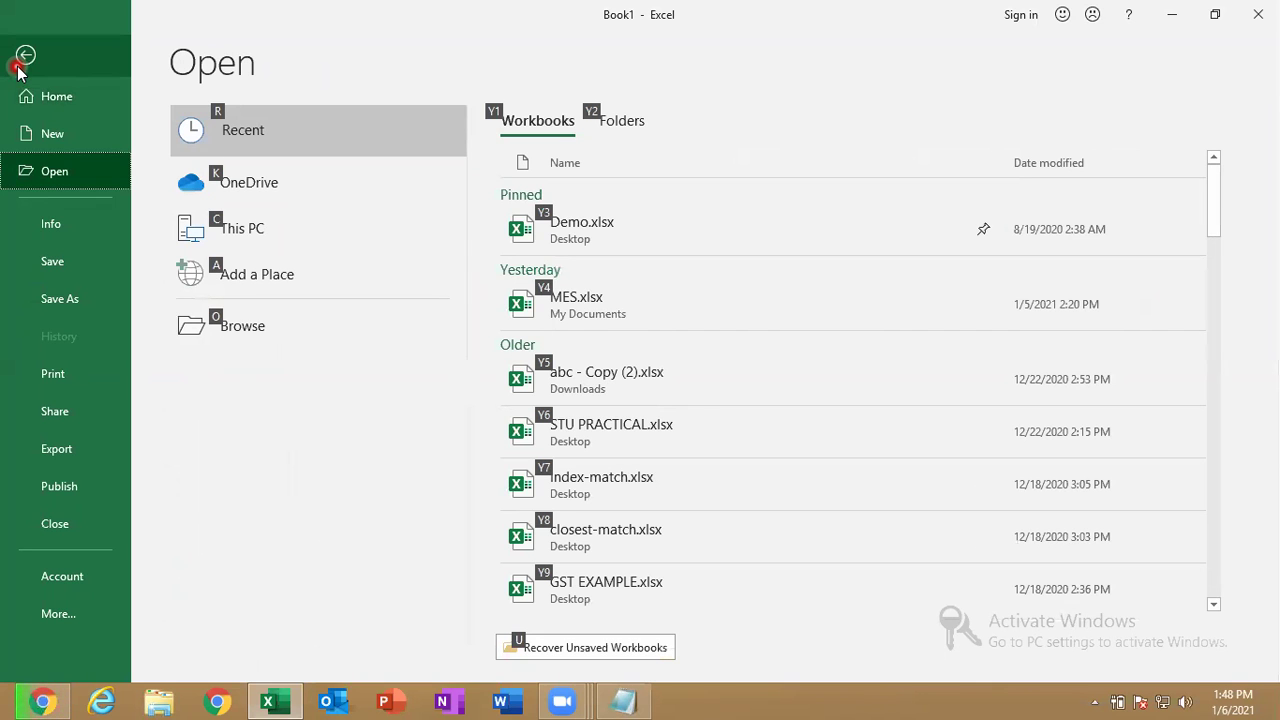
click(20, 64)
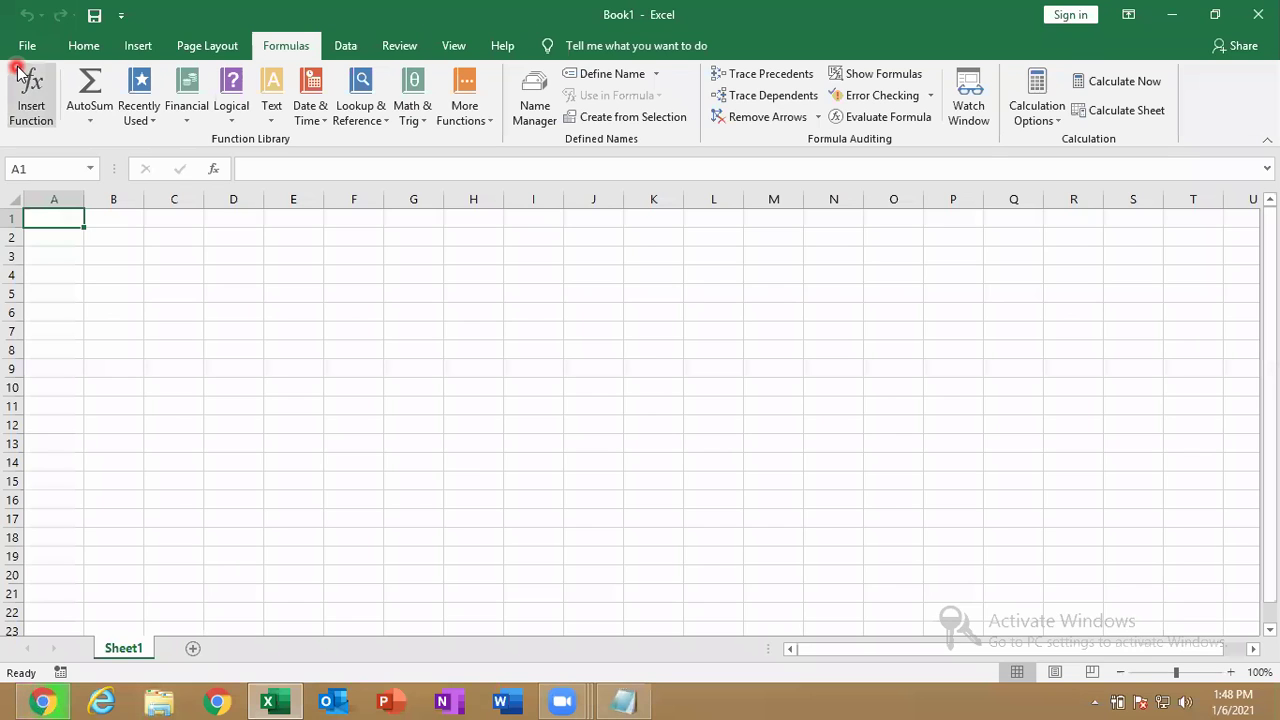
click(644, 699)
Append ' - SWATCHES' after ALT so the second note reads 'ALT - SWATCHES'.
click(117, 151)
text(- SWATCHES)
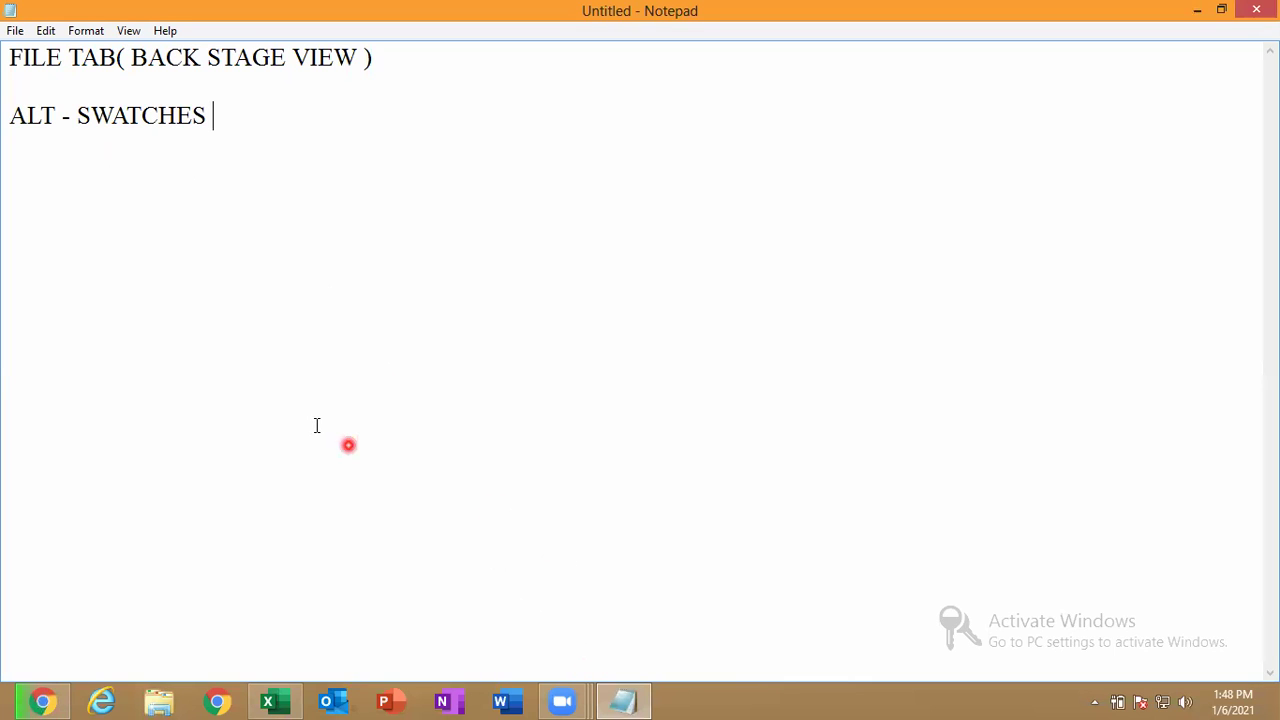
Switch to Excel, browse the backstage New templates and Open recent list, then return to Book1.
click(270, 702)
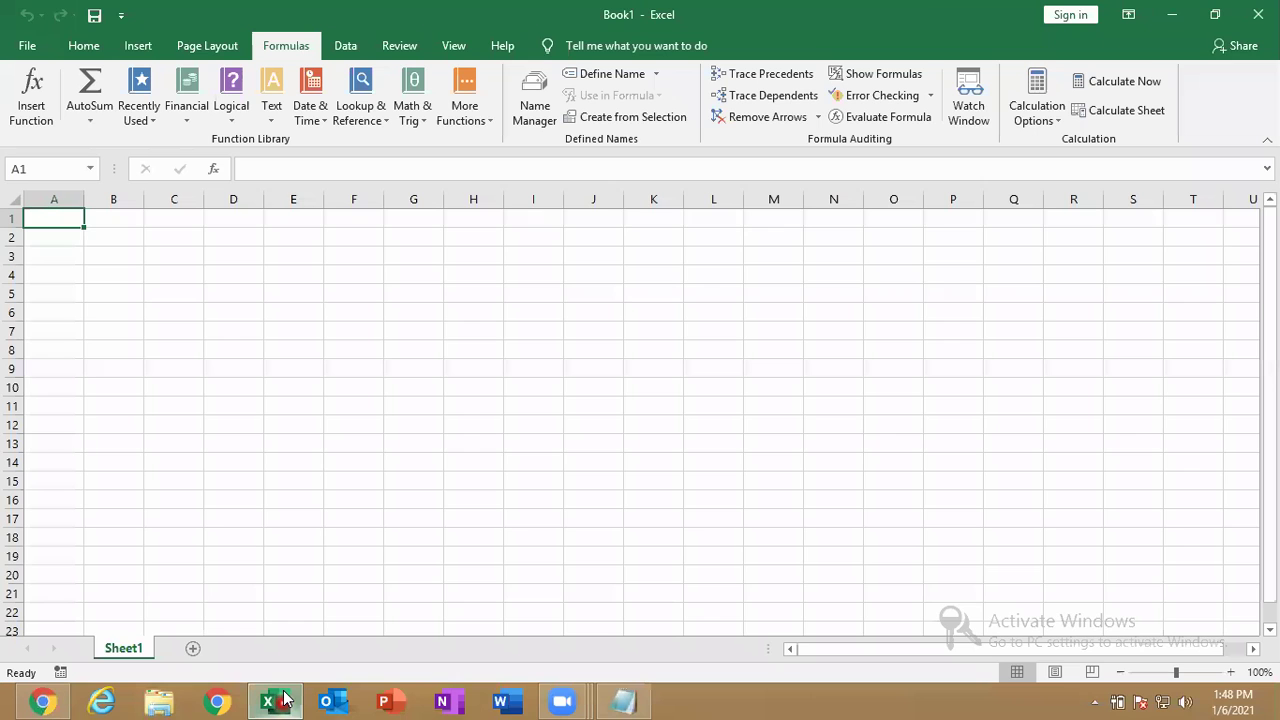
click(27, 45)
click(29, 134)
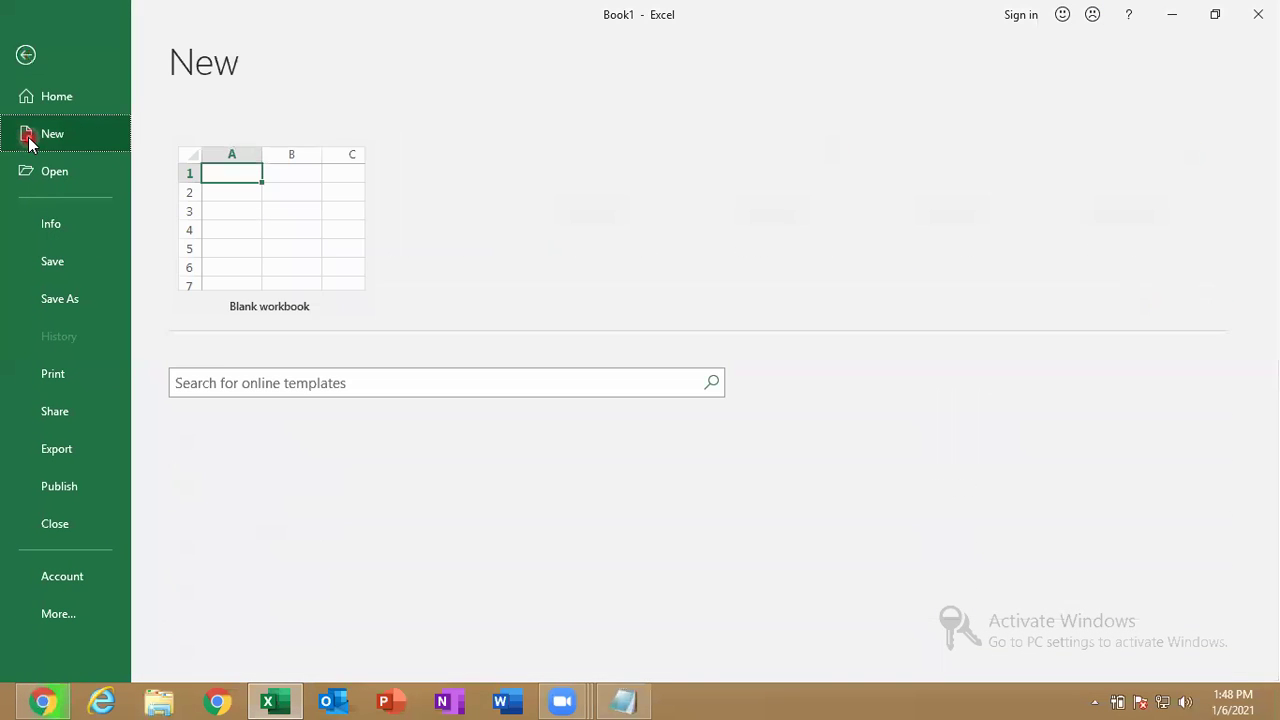
click(318, 267)
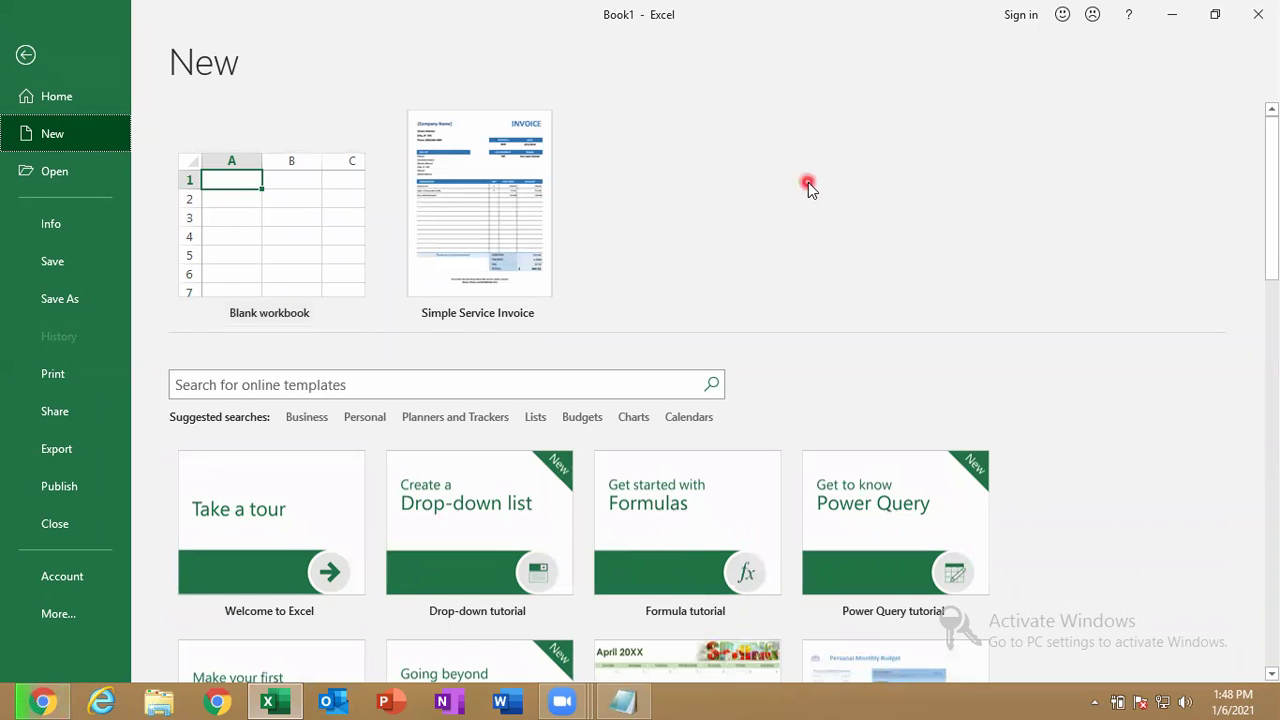
click(76, 182)
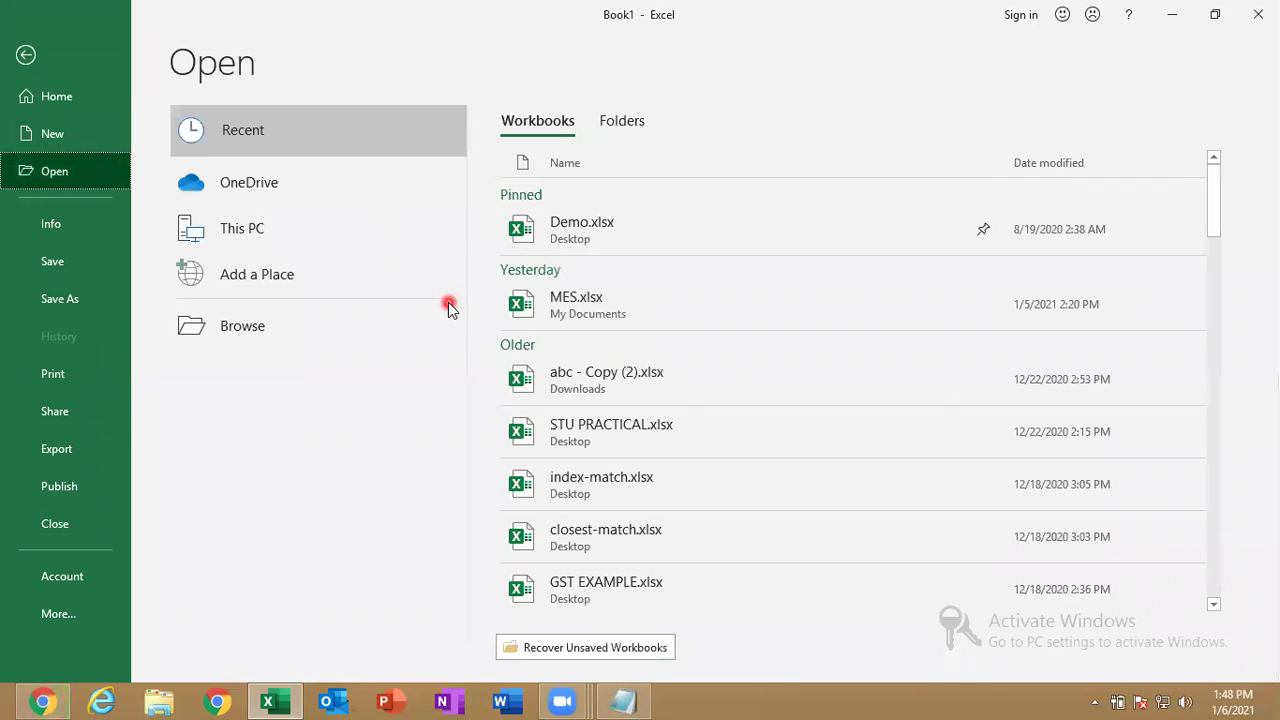
click(25, 55)
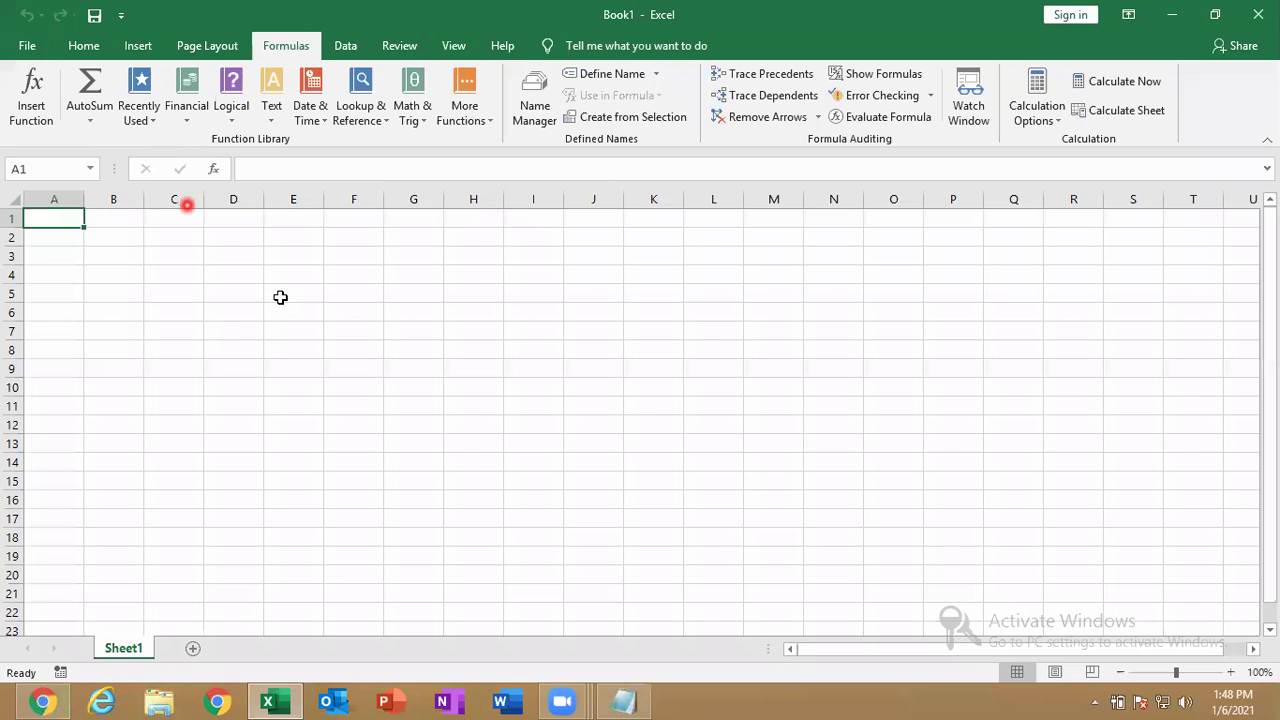
Type the Notepad notes 'CTRL+N - NEW WORKBOOK' and 'CTRL+O - OPEN', then go back to Excel.
click(640, 700)
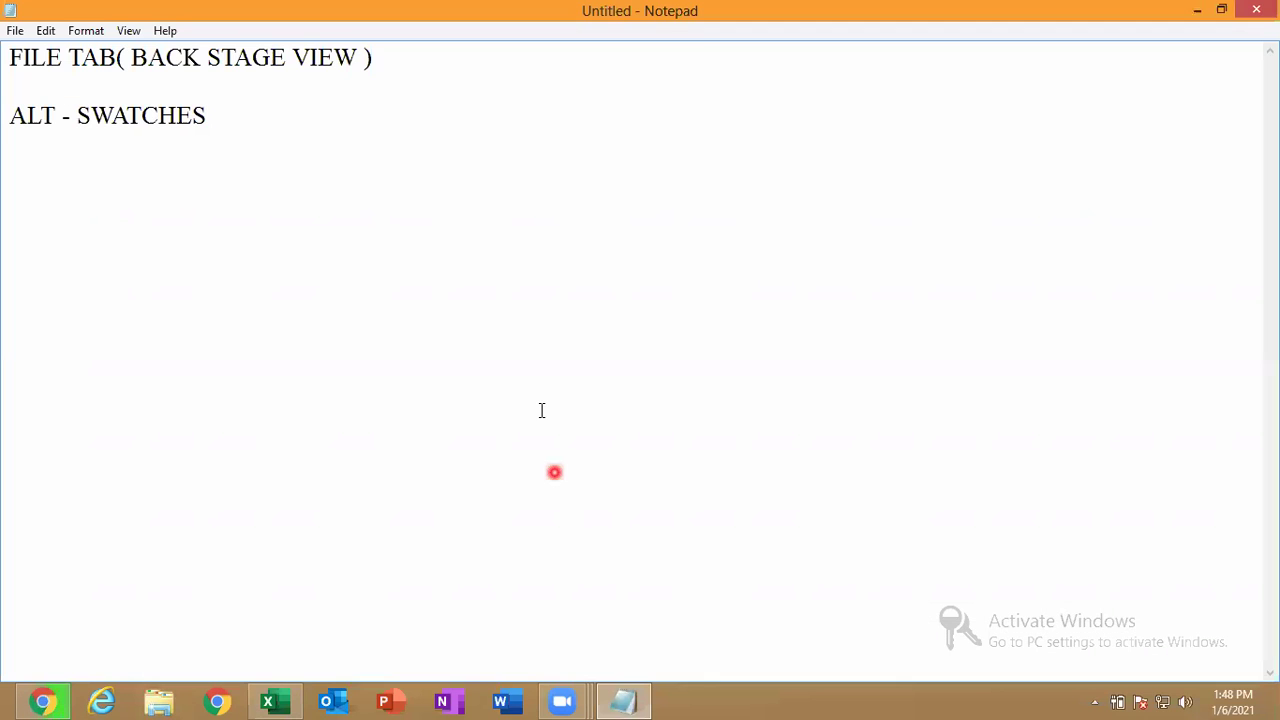
click(427, 151)
text(CTRL)
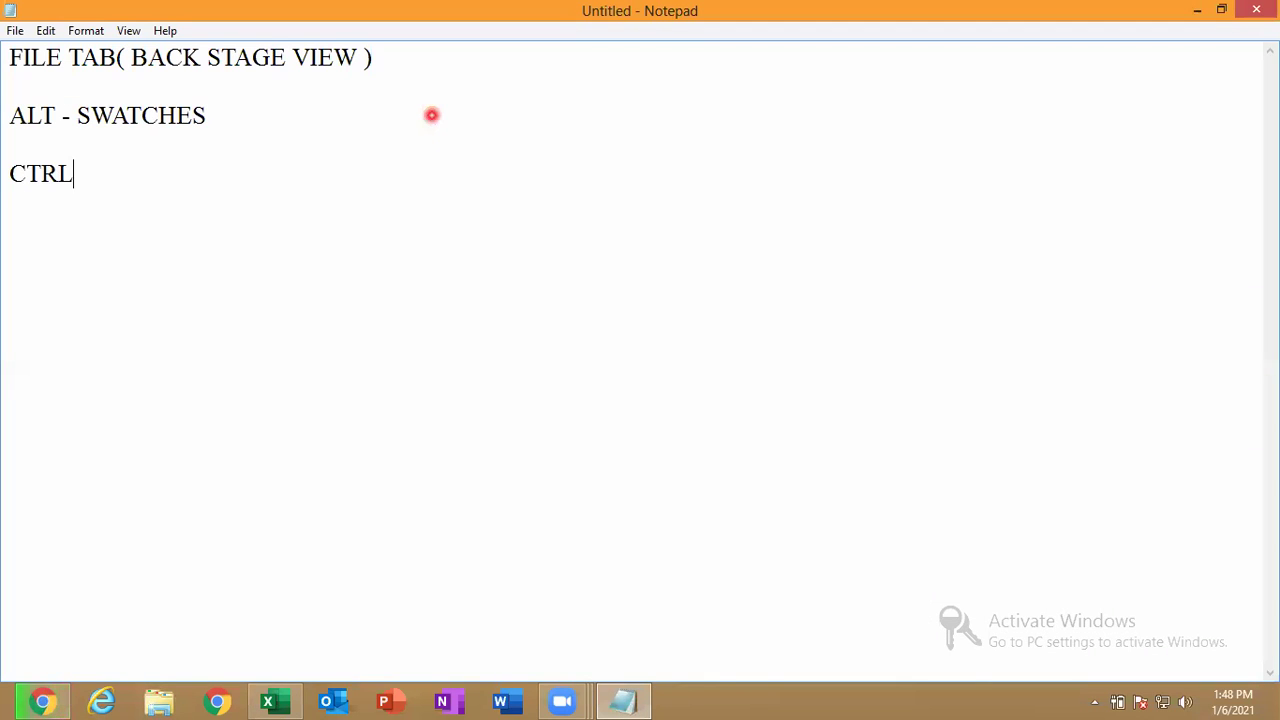
text(+N   -   NEW WORKV)
key(BackSpace)
text(BOOK)
key(Return)
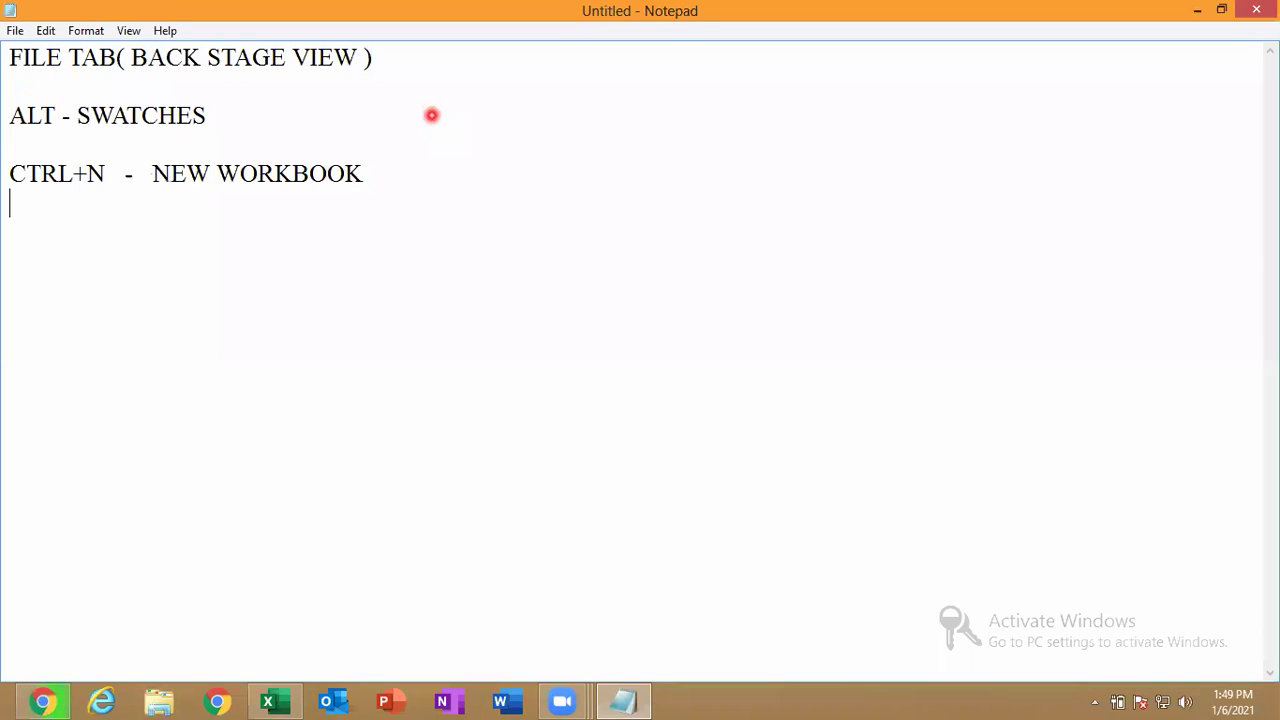
text(CTRL+O -)
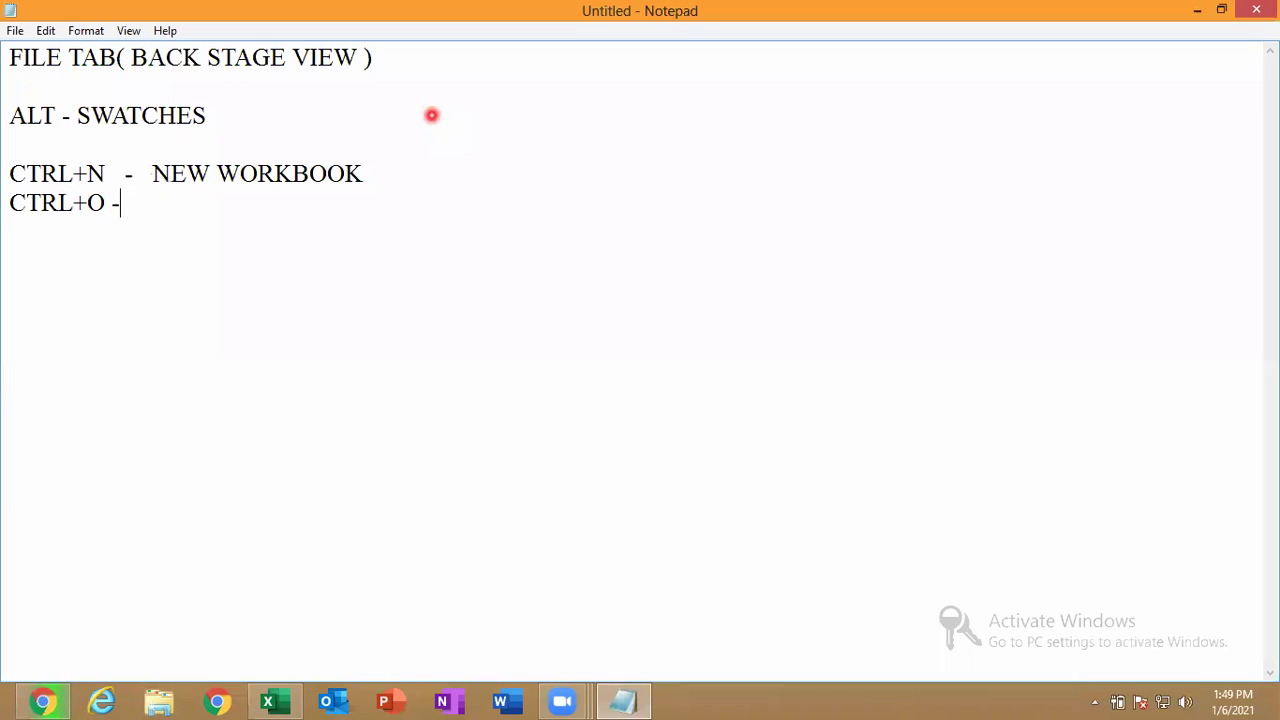
key(BackSpace)
text(- OPEN)
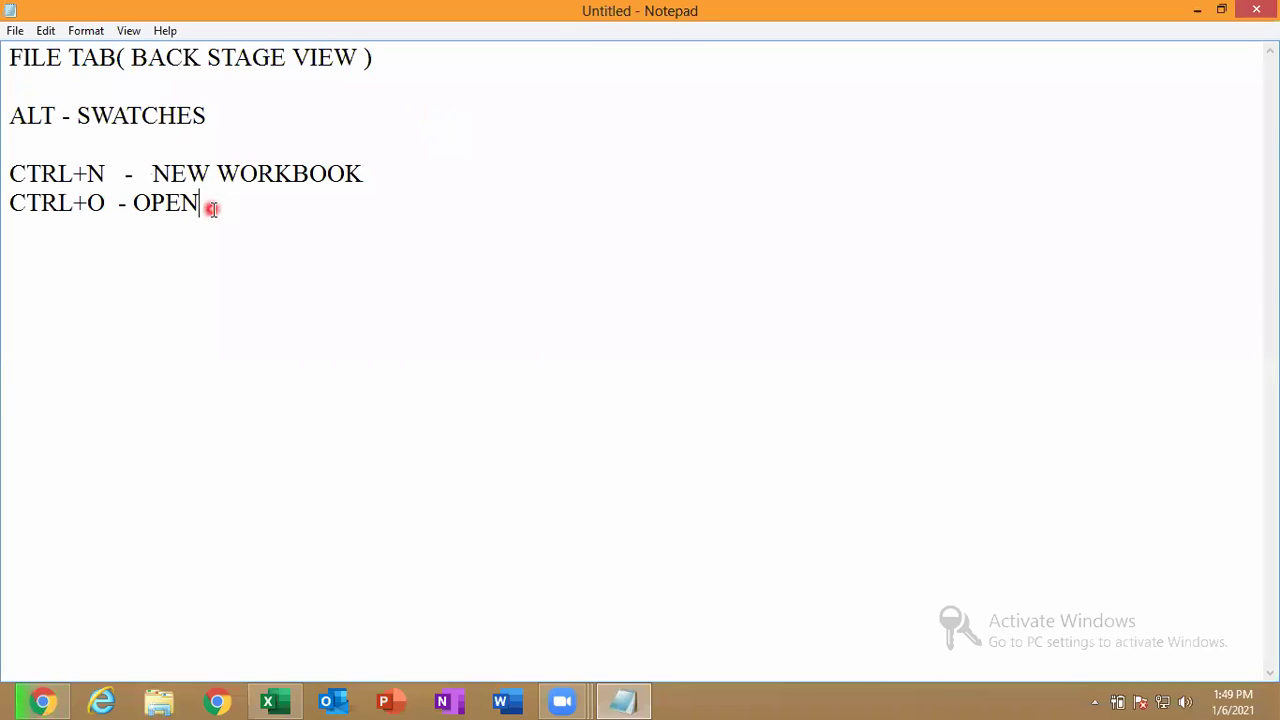
click(114, 202)
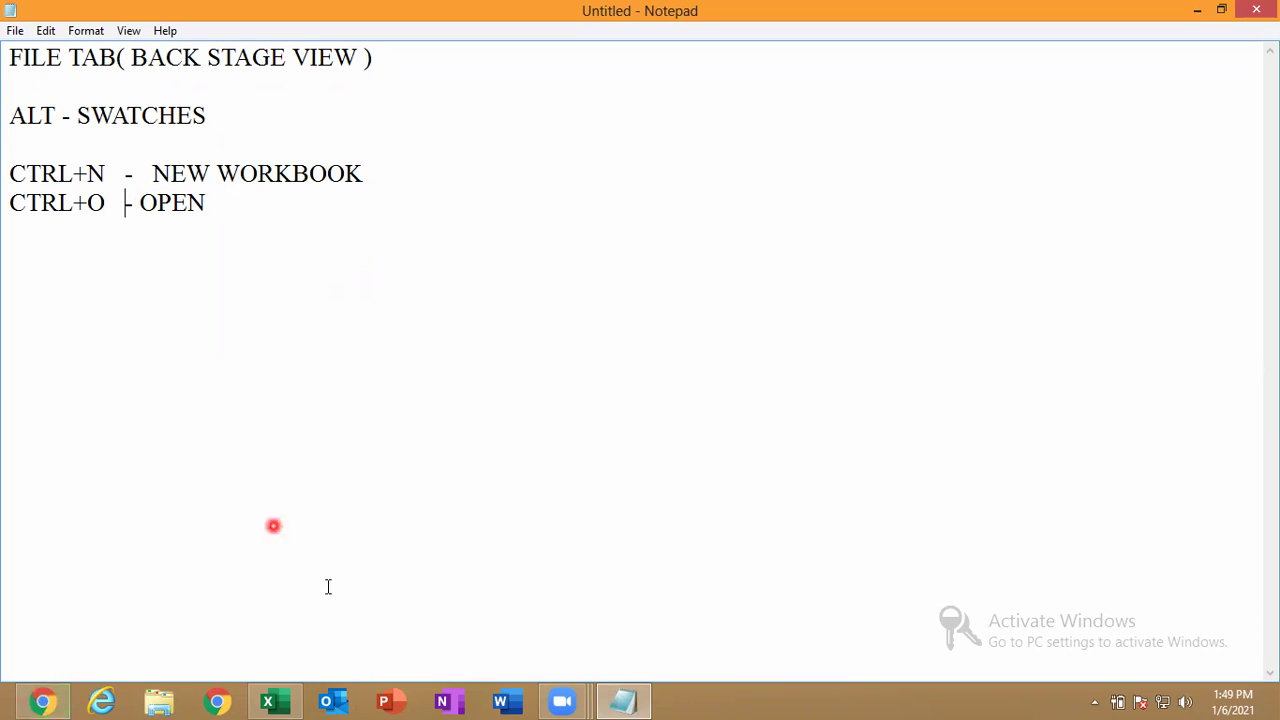
click(276, 700)
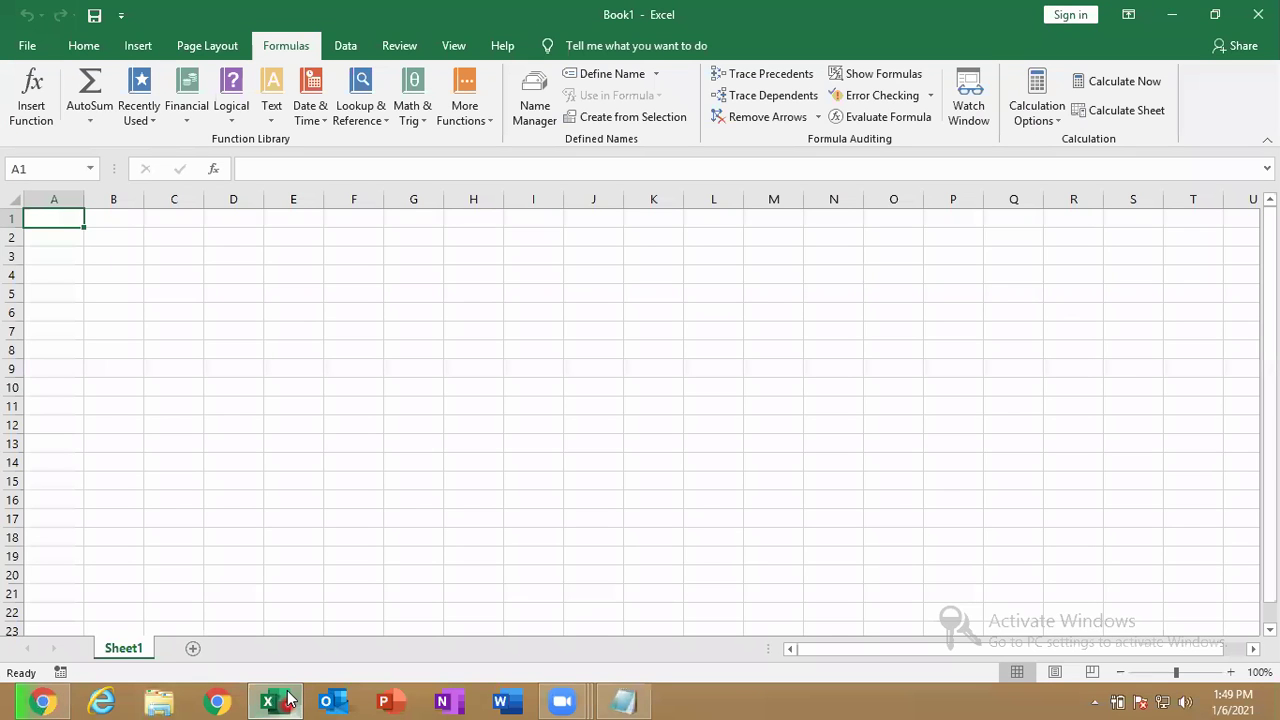
Glance at the Open page, create blank workbook Book2 with Ctrl+N, and switch back to Book1.
key(ctrl+o)
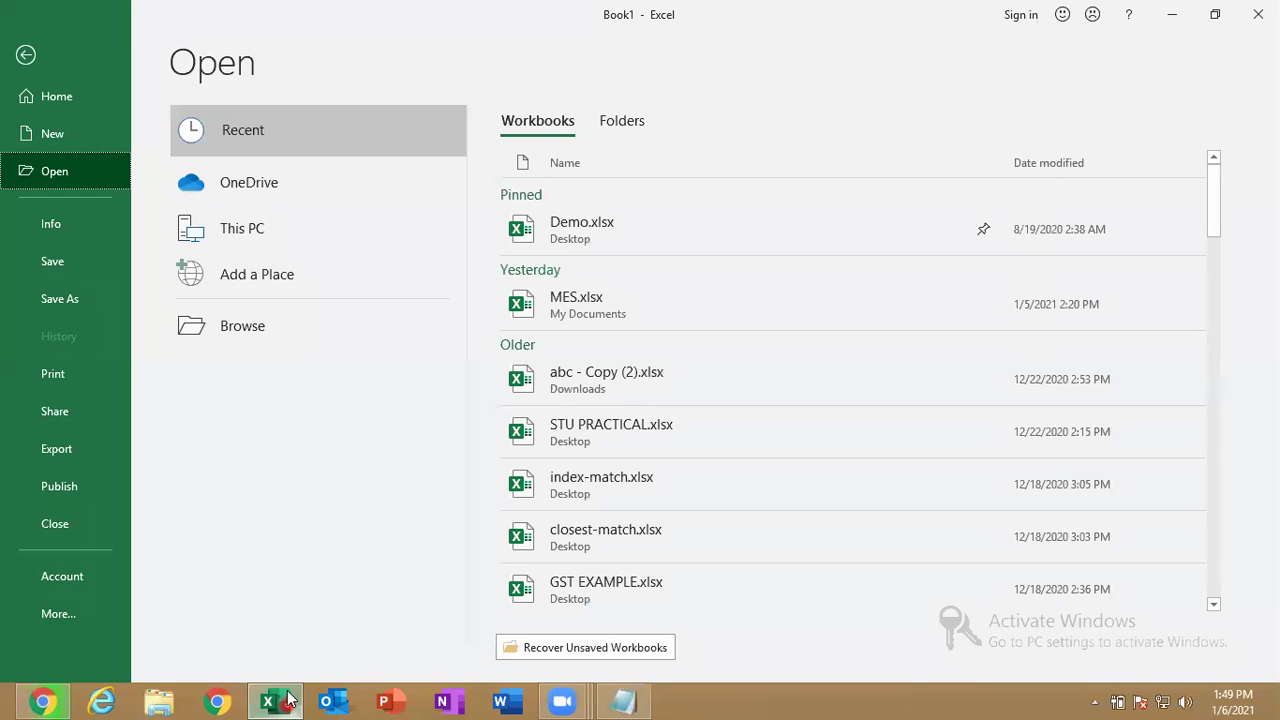
key(Escape)
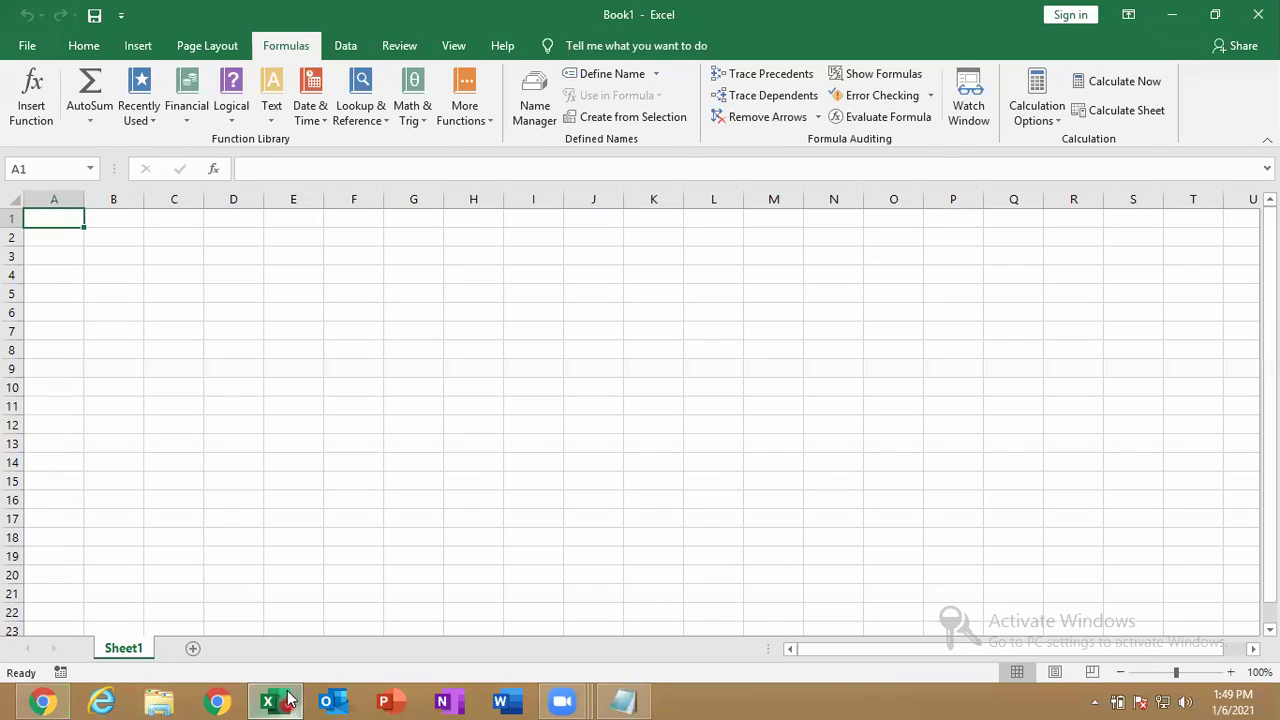
key(ctrl+n)
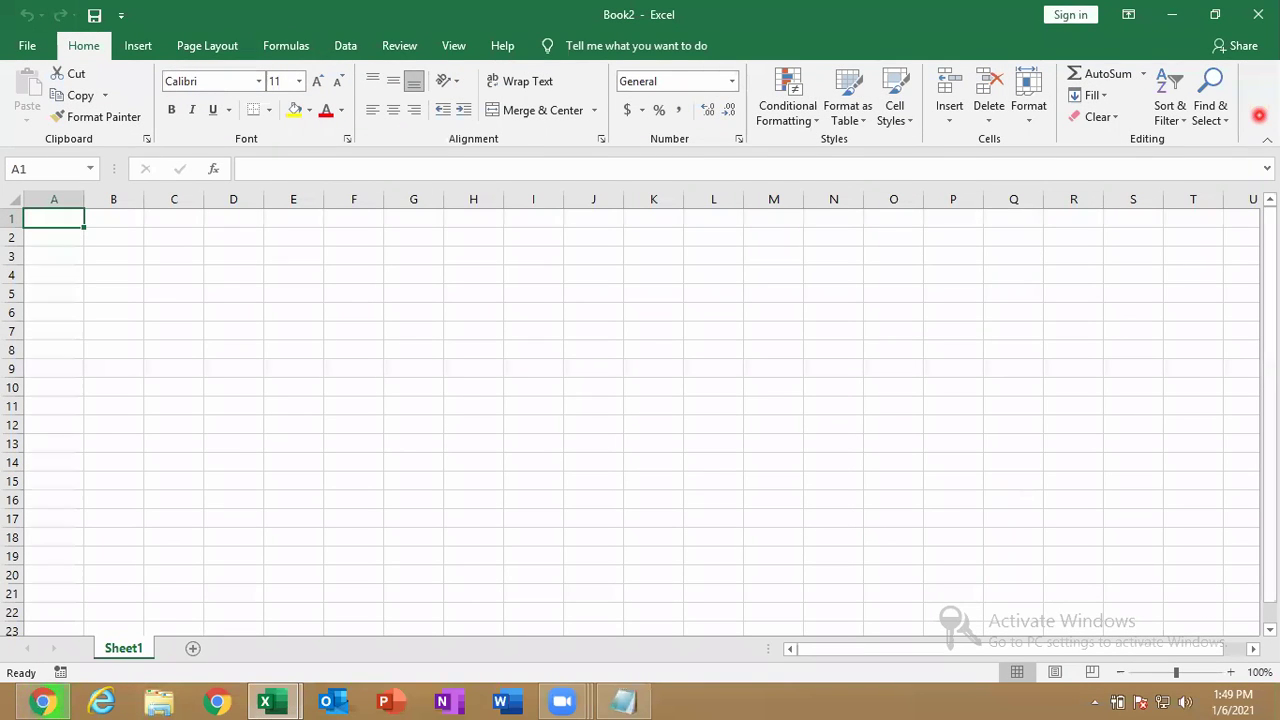
key(alt)
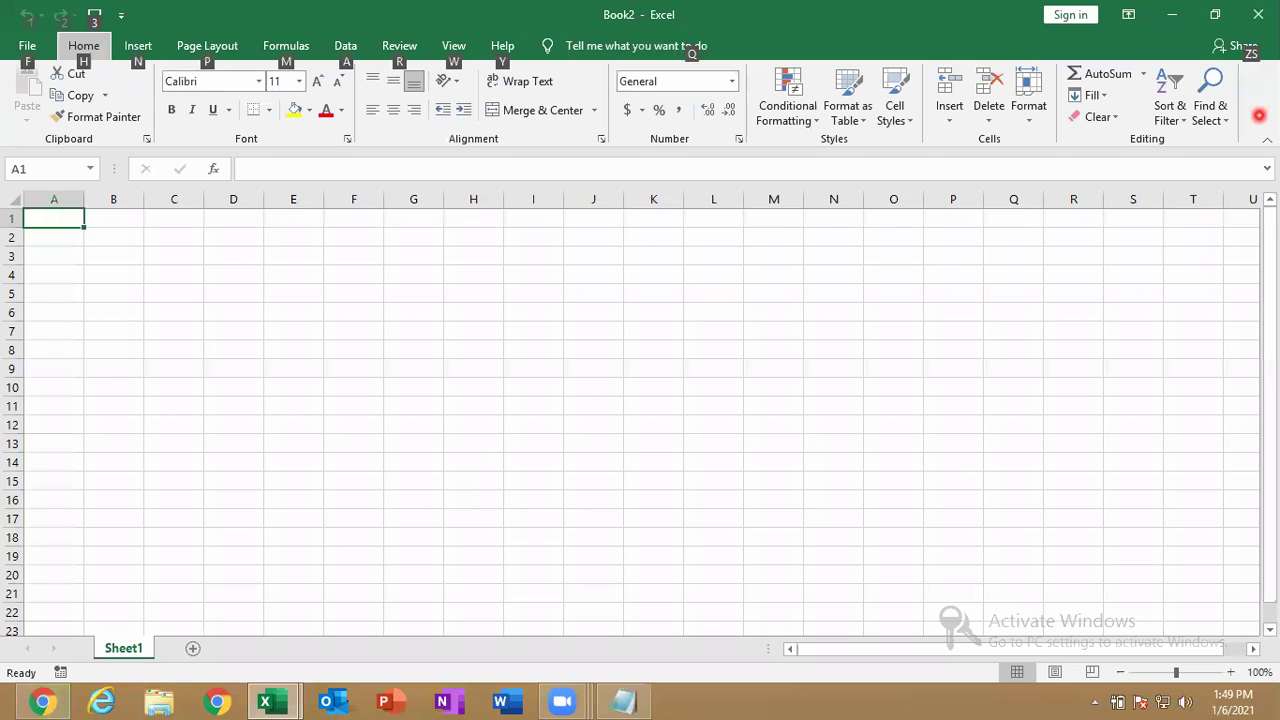
key(alt+Tab)
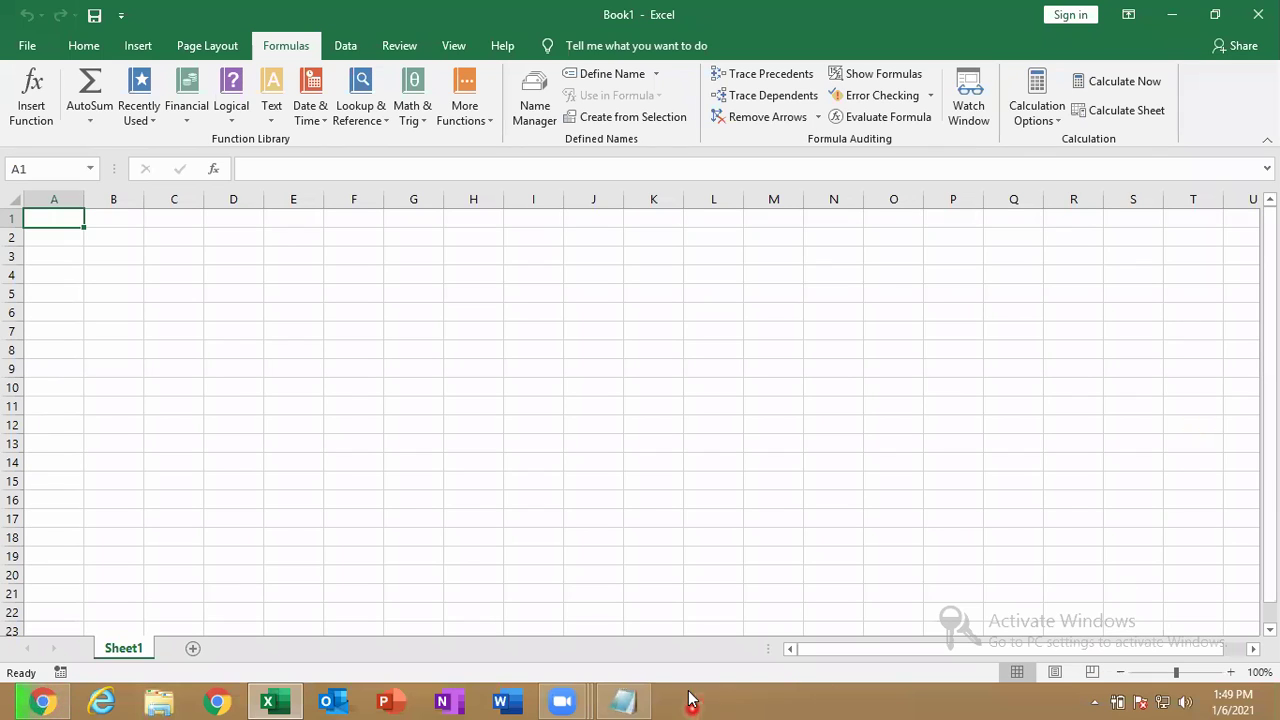
Add the Notepad line 'ALT+F4 (OR) ALT+FN+F4' below the OPEN note.
click(641, 700)
click(229, 206)
key(Return)
text(AL)
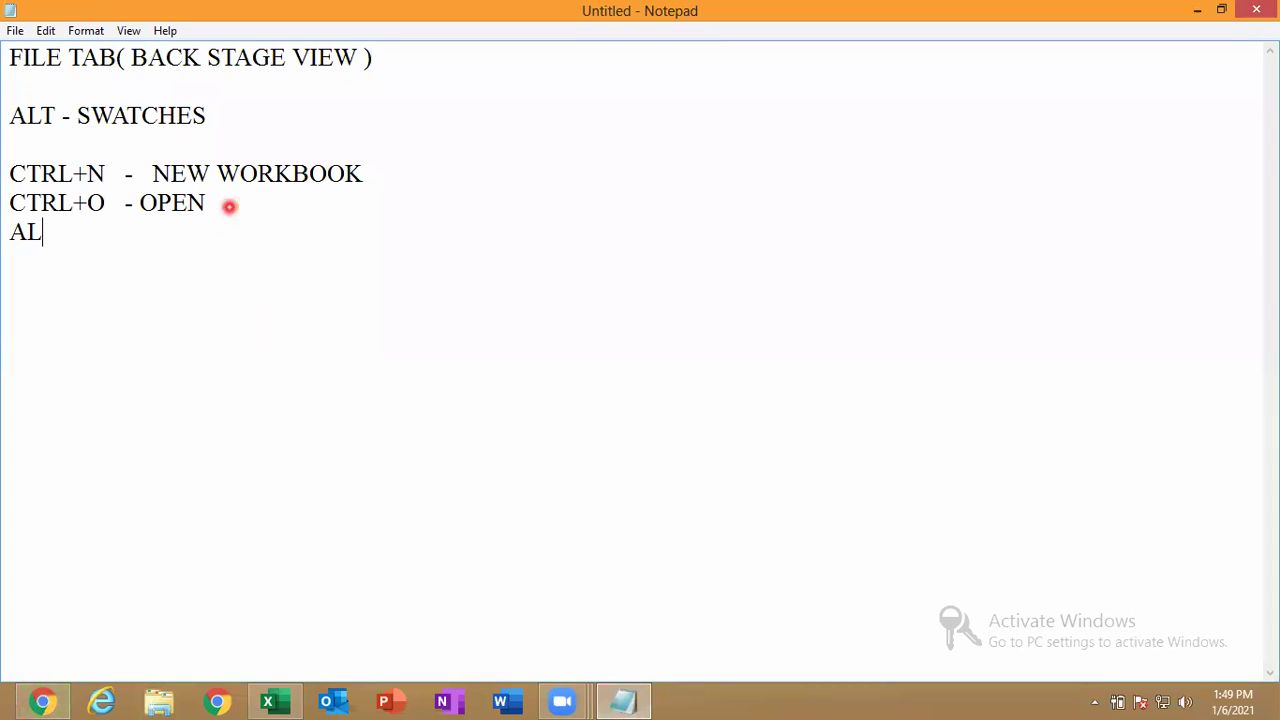
text(T+F4   OR)
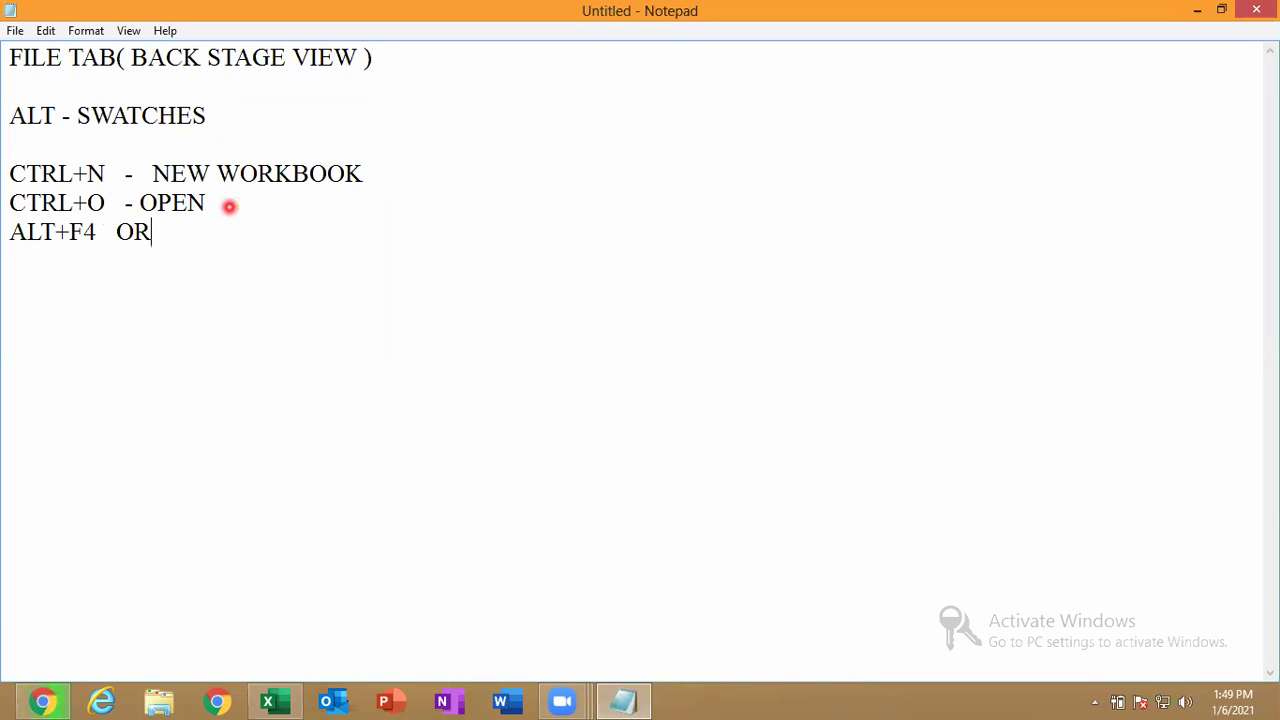
text())
key(Left)
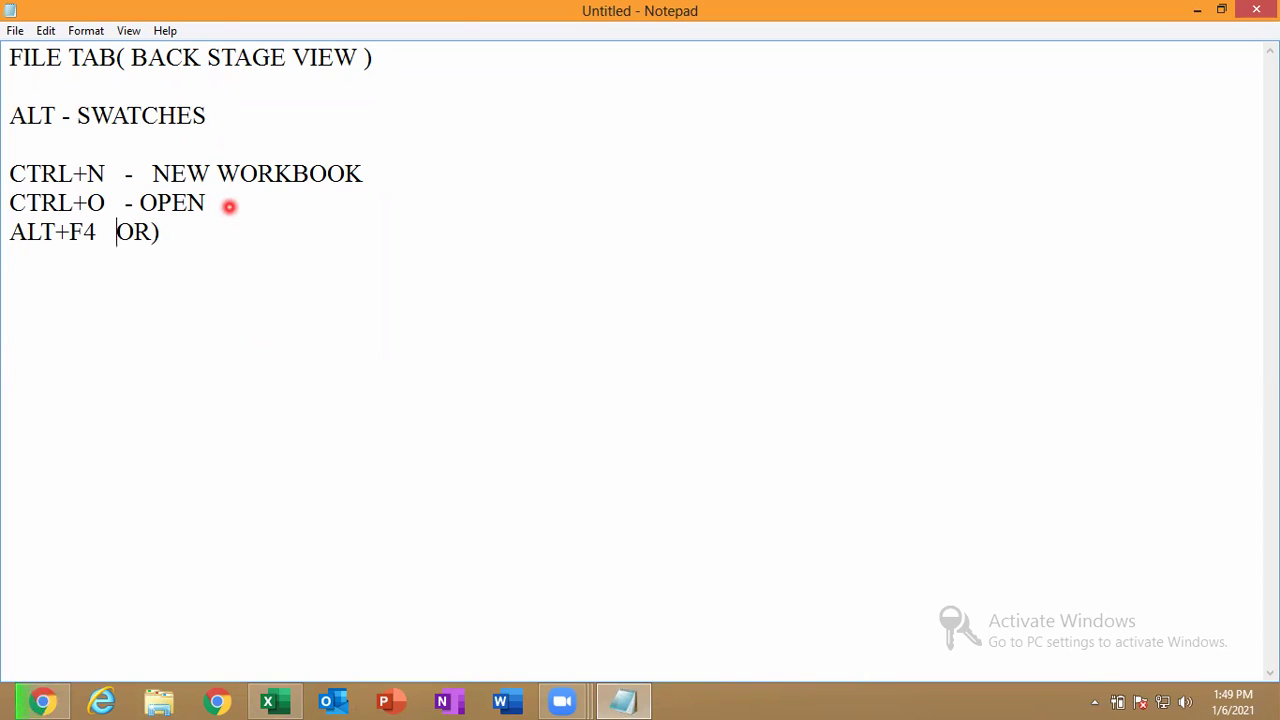
text(()
click(228, 240)
text(ALT)
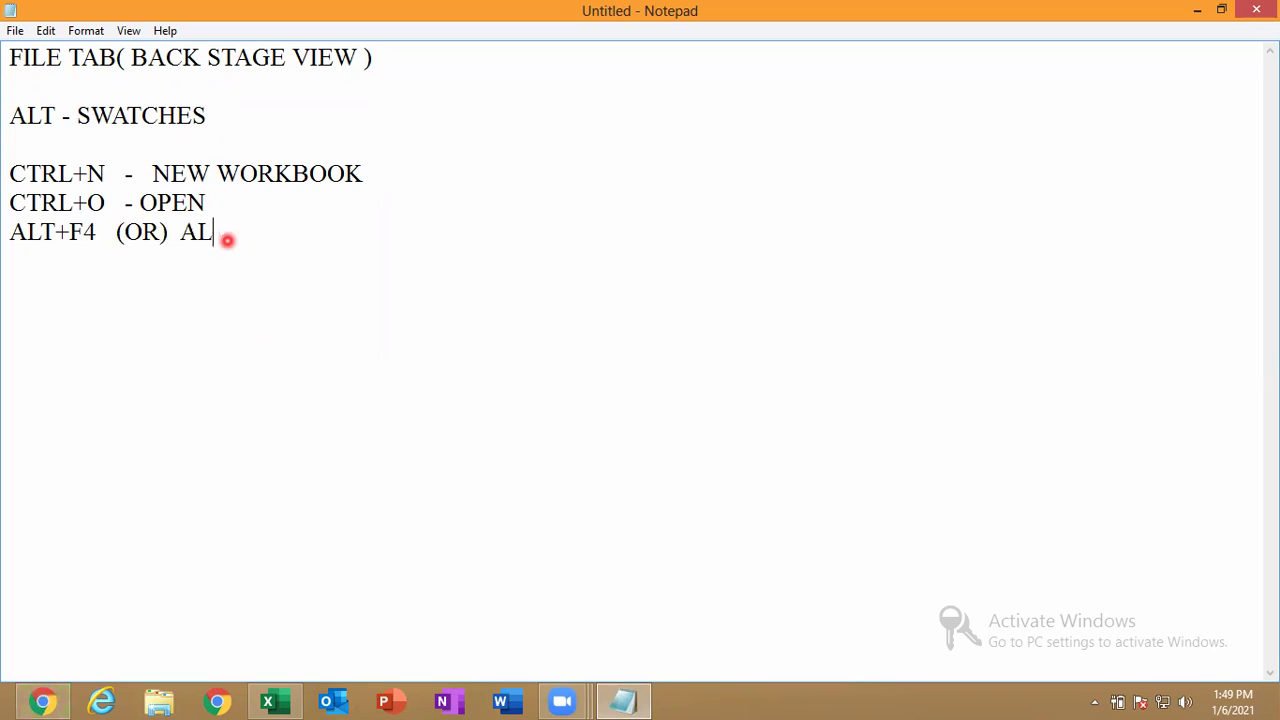
text(+F4)
key(BackSpace)
text(N+F4)
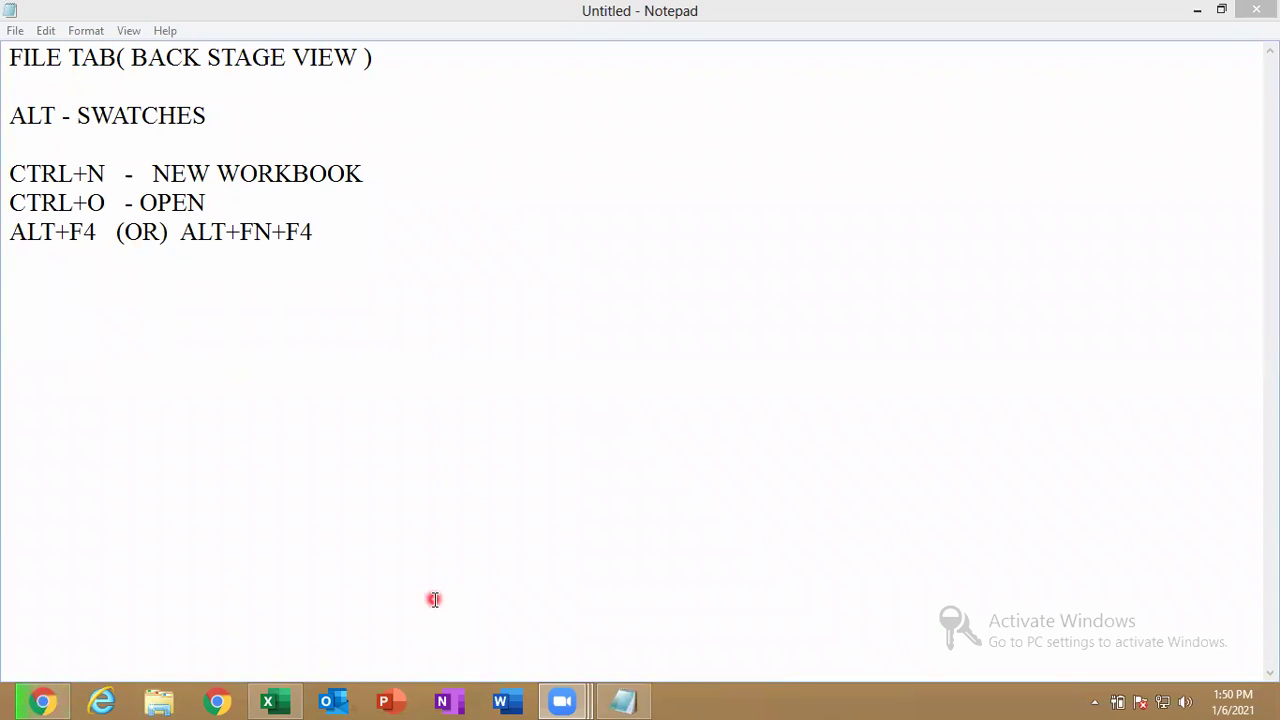
In Excel's backstage, look through the Info and New pages and land on Open.
click(268, 701)
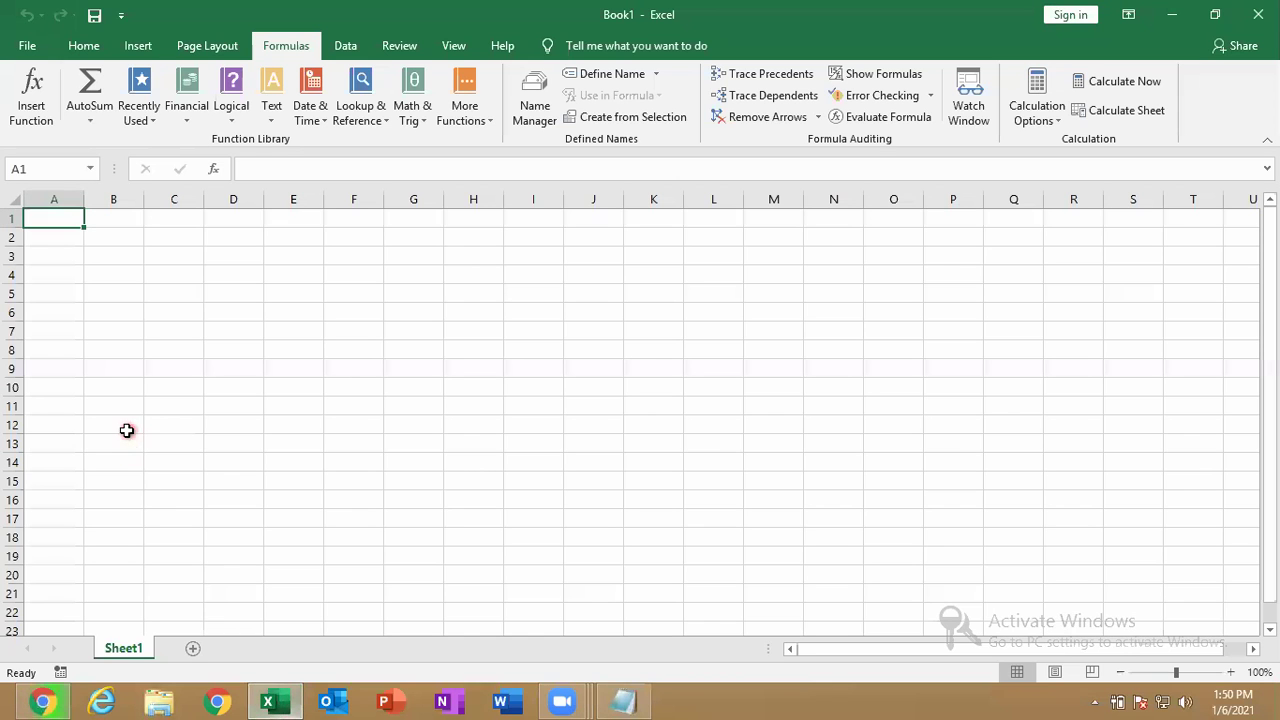
click(26, 45)
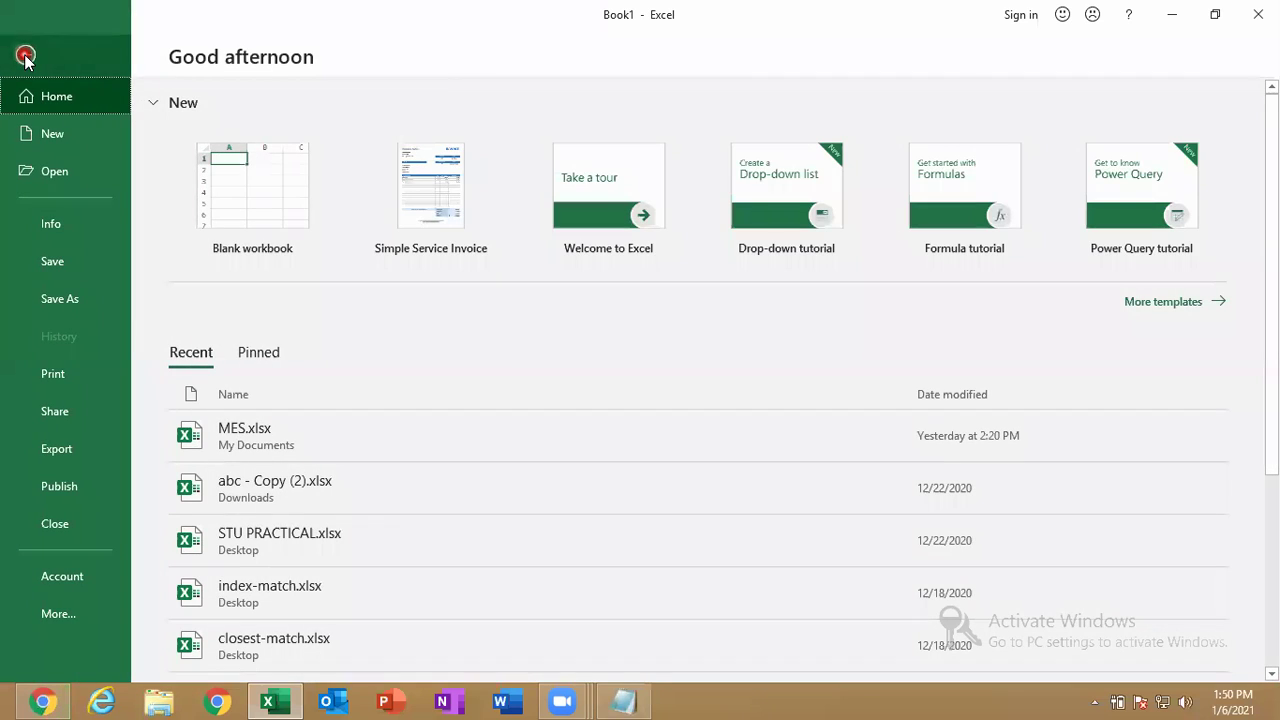
click(64, 224)
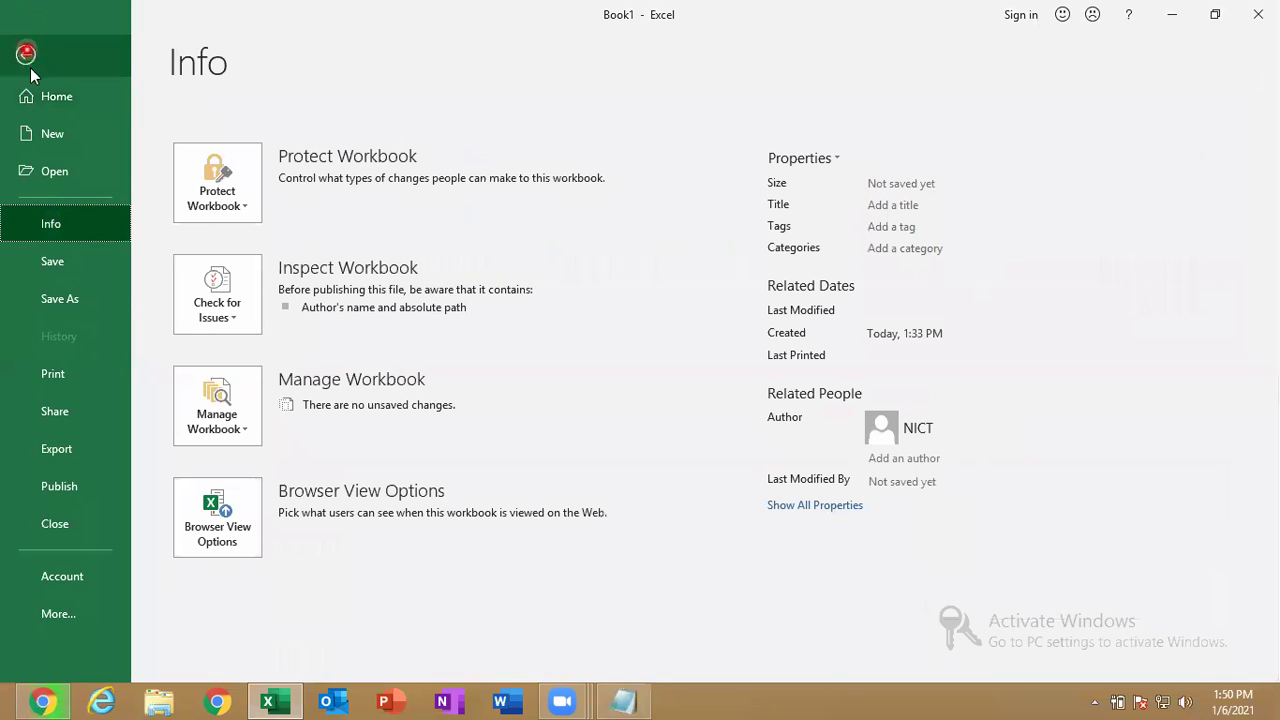
click(71, 140)
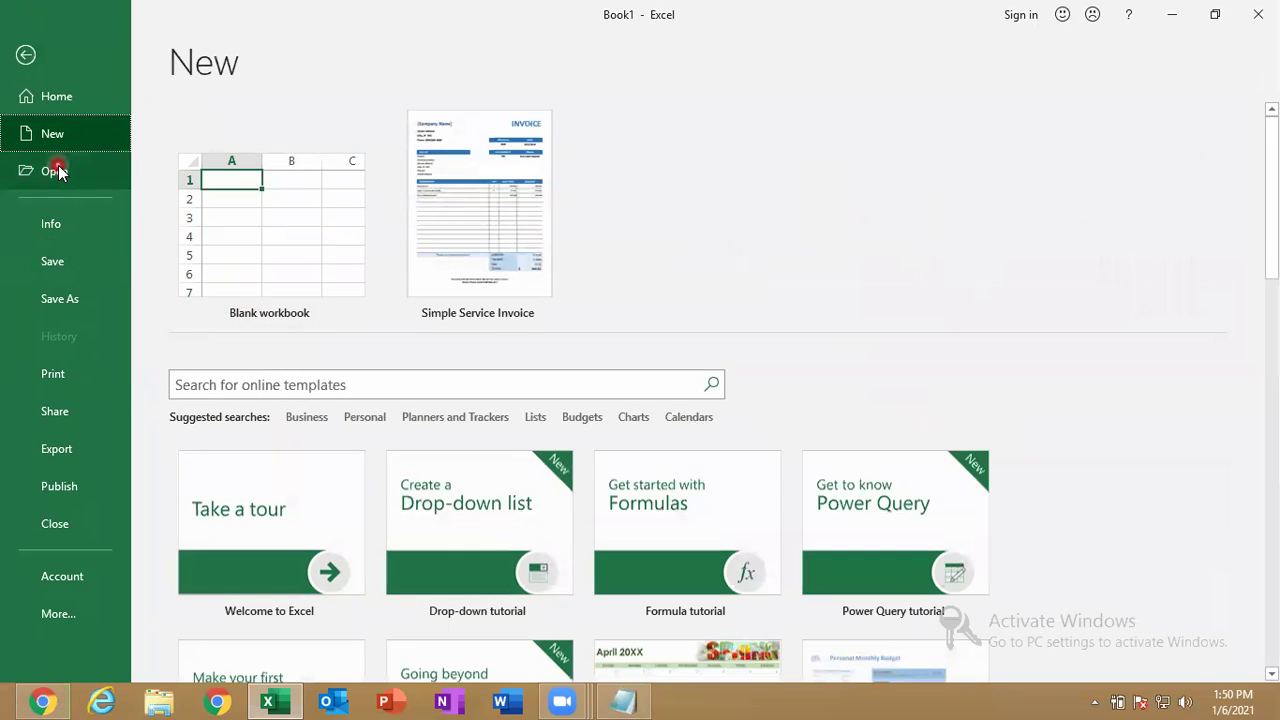
click(57, 171)
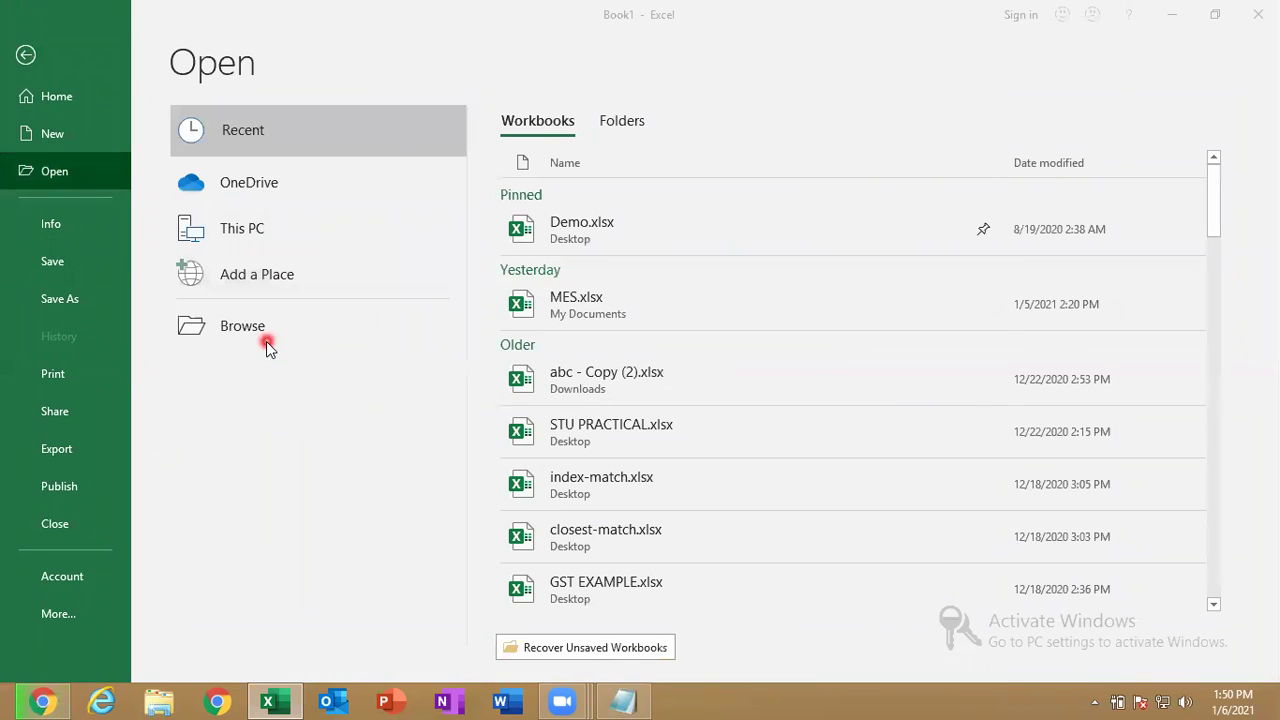
Try Browse, toggle between recent Folders and Workbooks, and scroll the recent workbooks list.
click(266, 341)
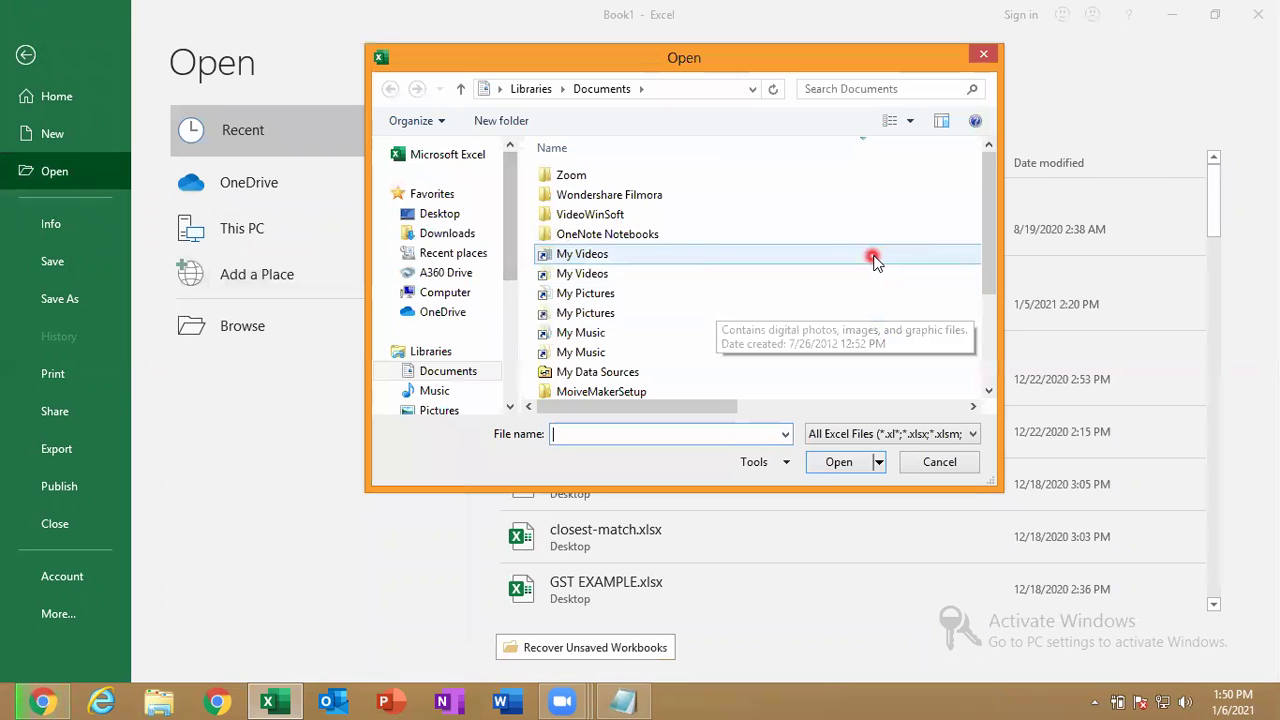
key(Escape)
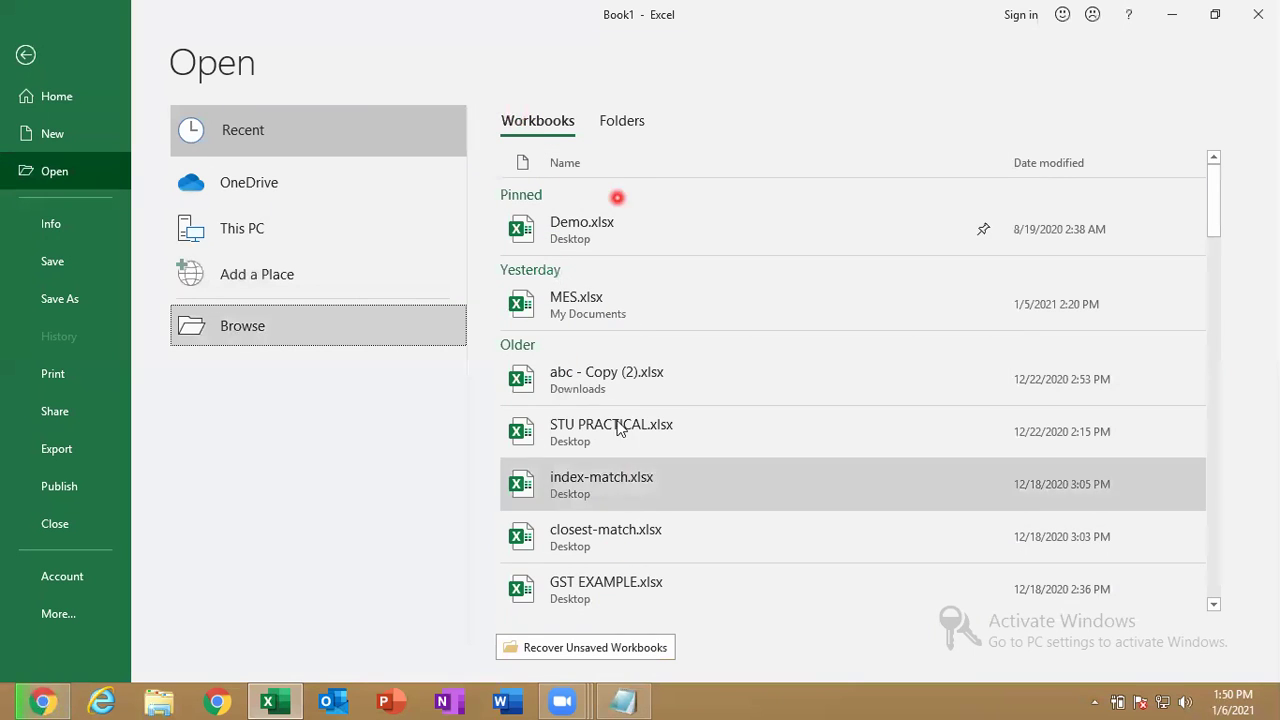
click(634, 123)
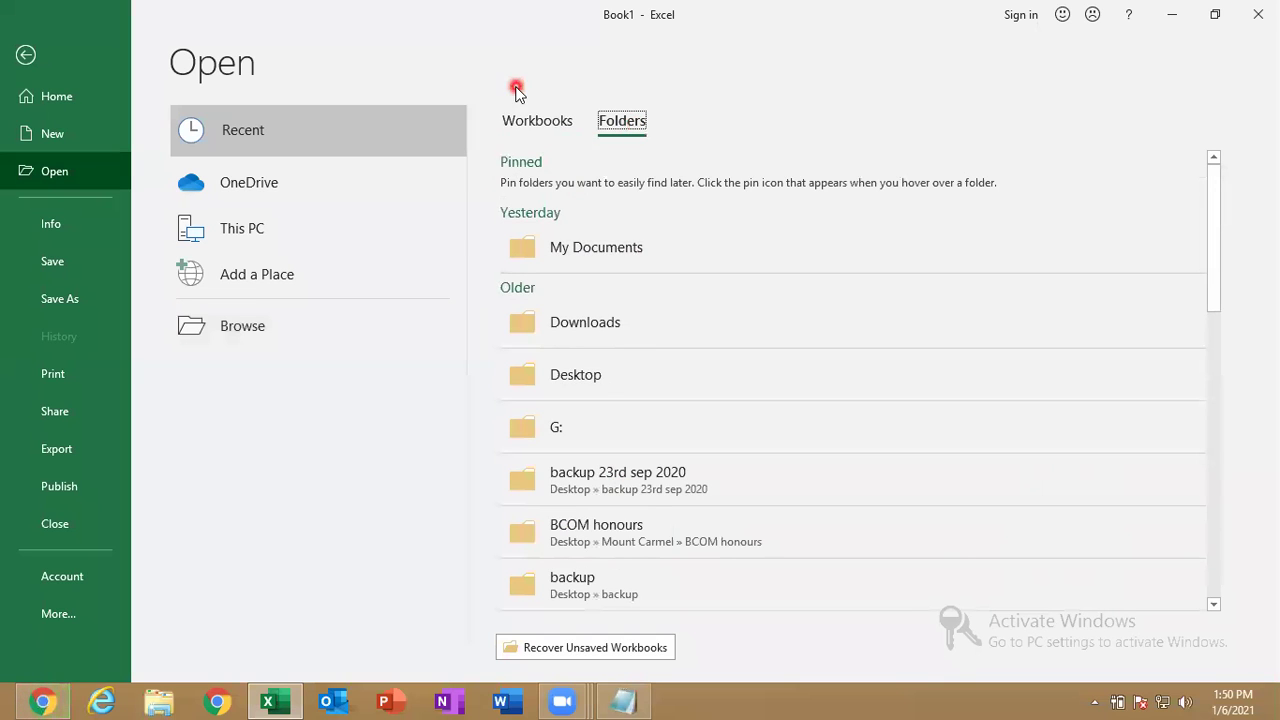
click(517, 124)
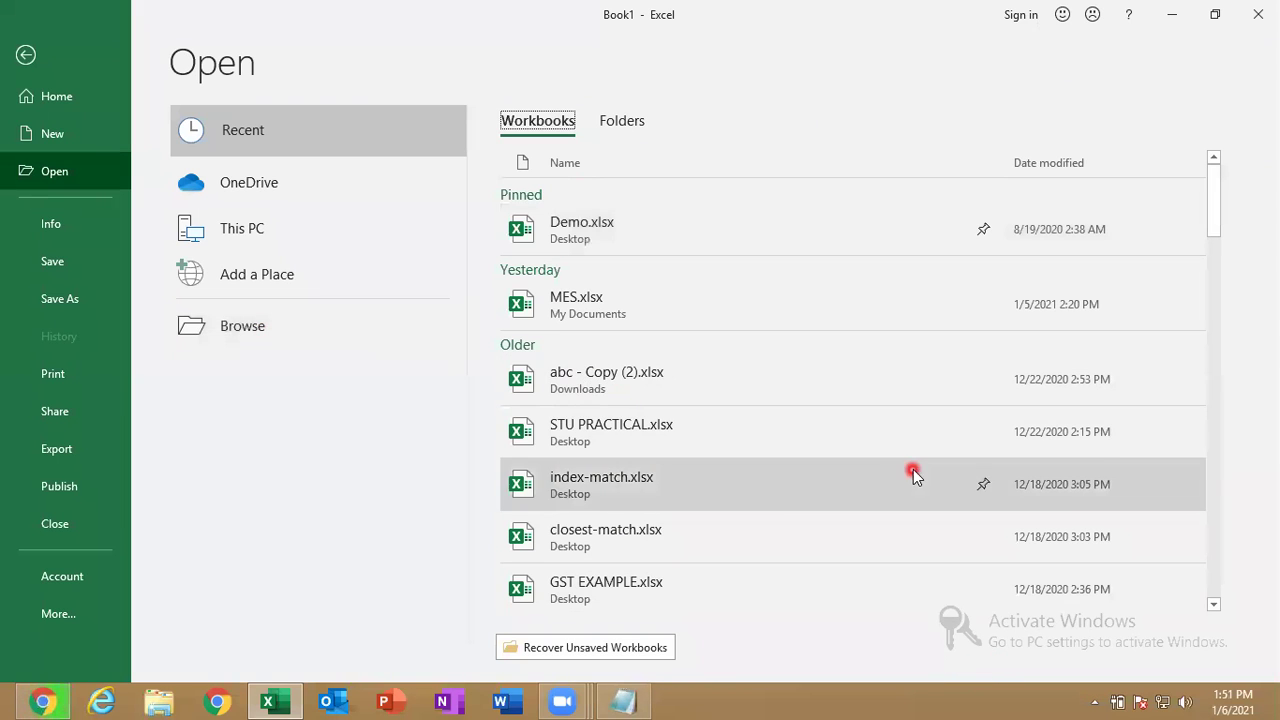
drag(1230, 316, 1230, 676)
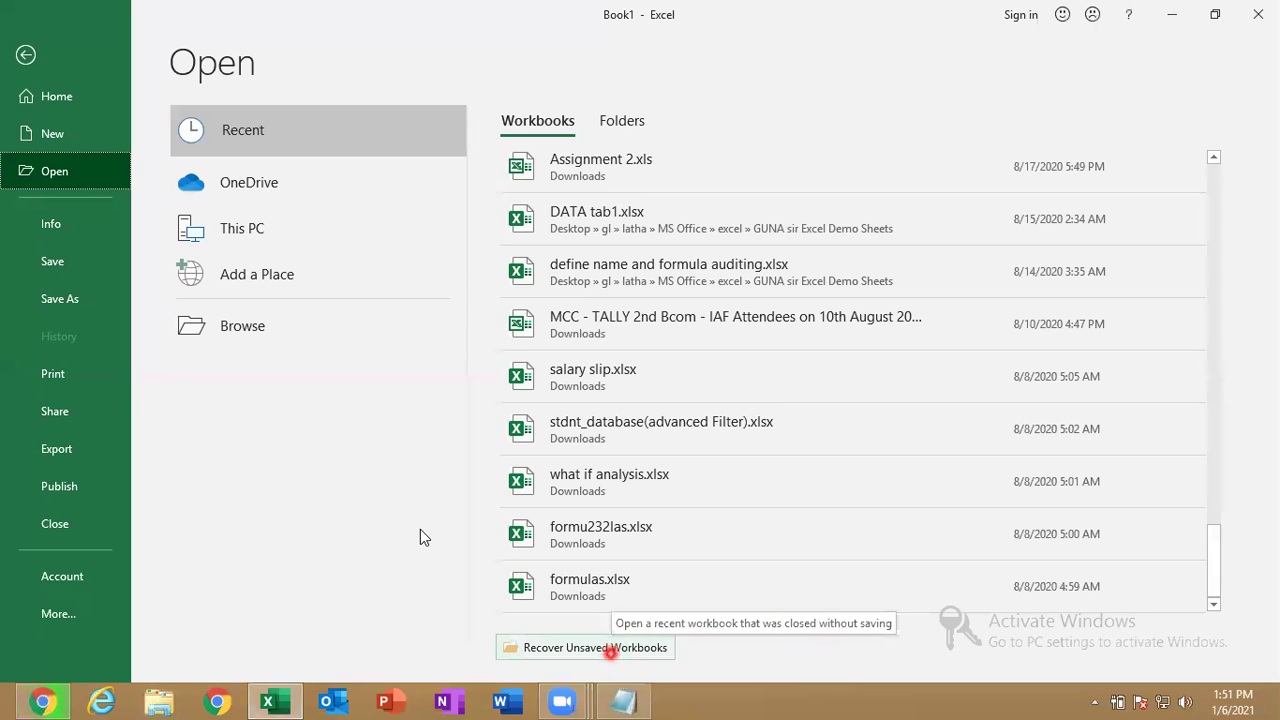
Check Recover Unsaved Workbooks twice, find no unsaved files, and reopen the File backstage.
click(610, 648)
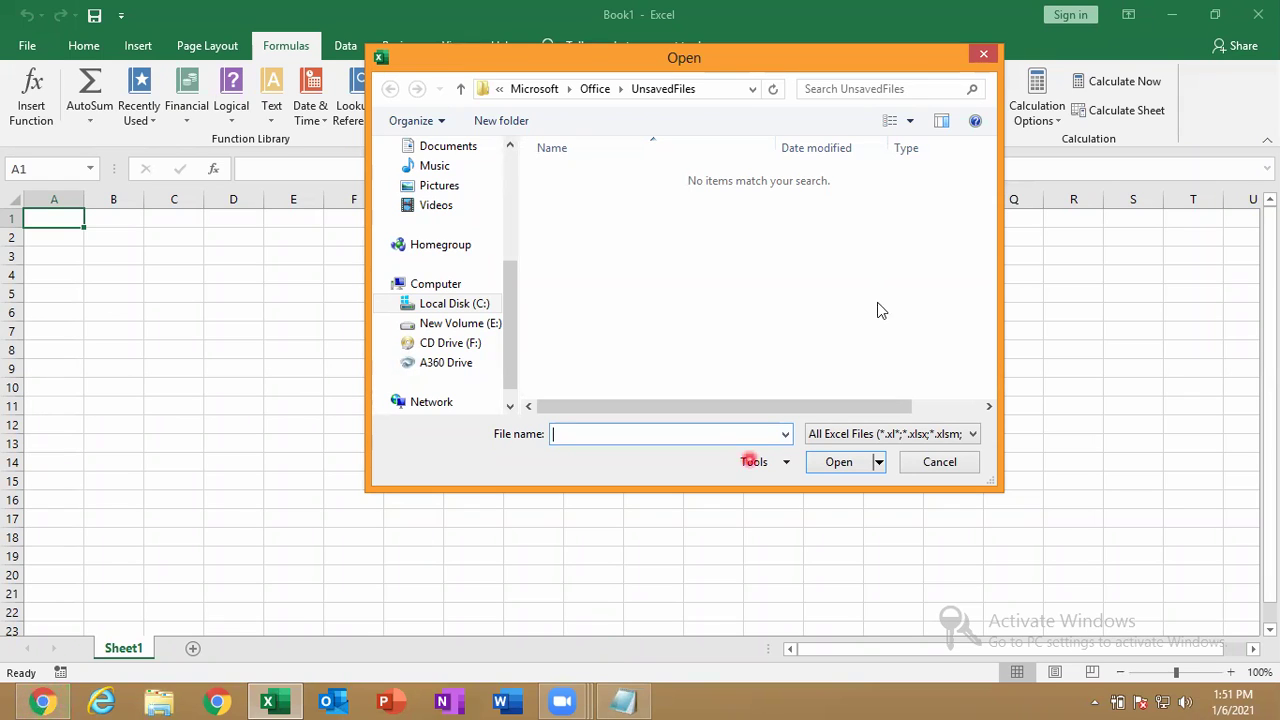
click(984, 54)
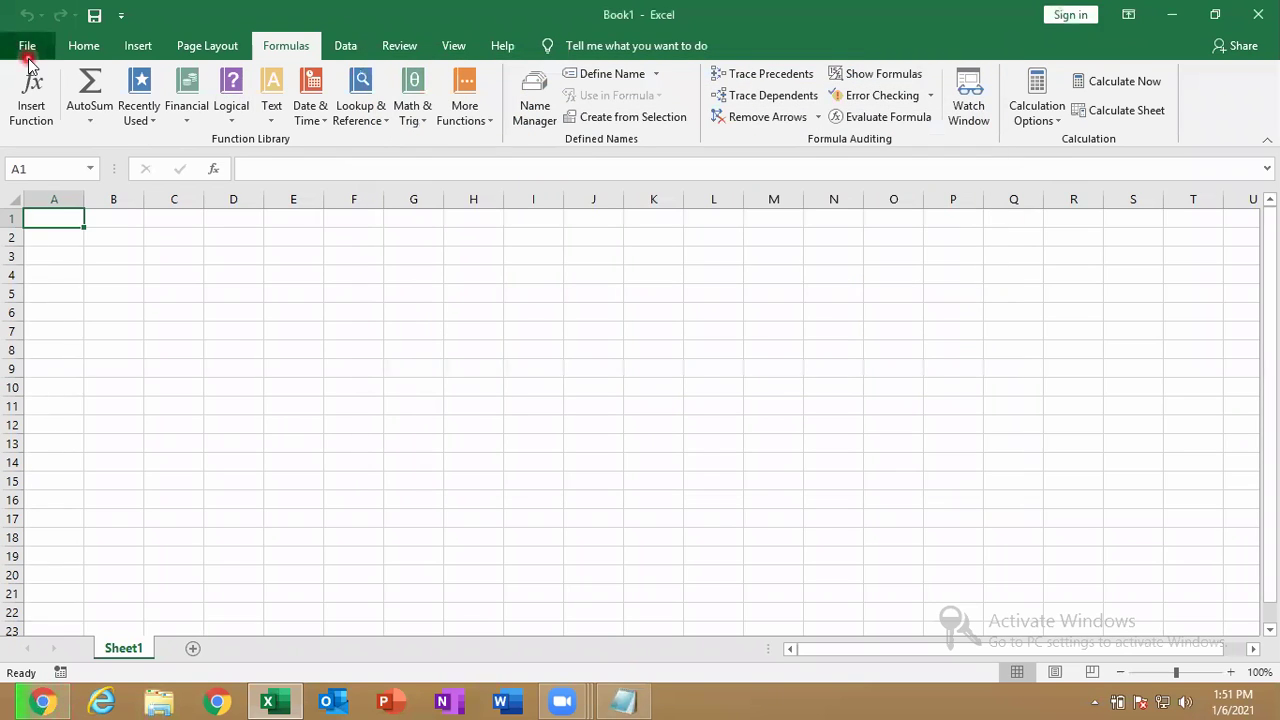
click(27, 45)
click(84, 185)
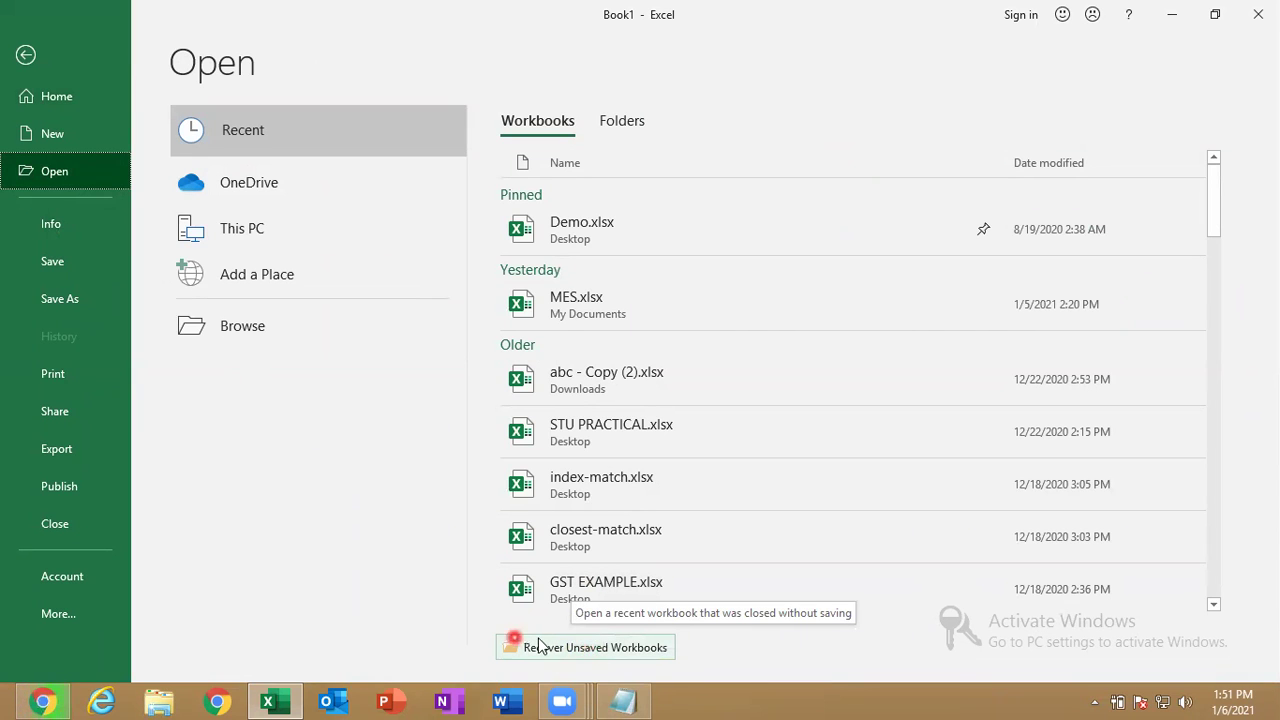
click(538, 645)
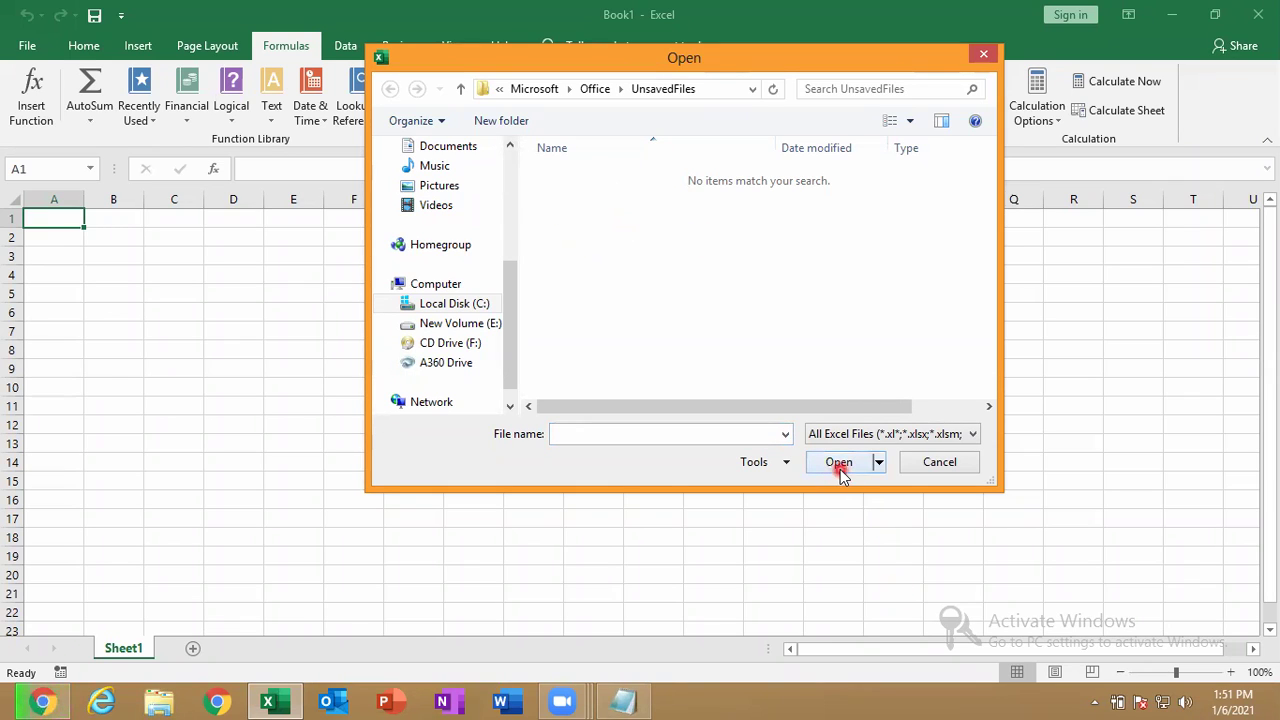
click(945, 468)
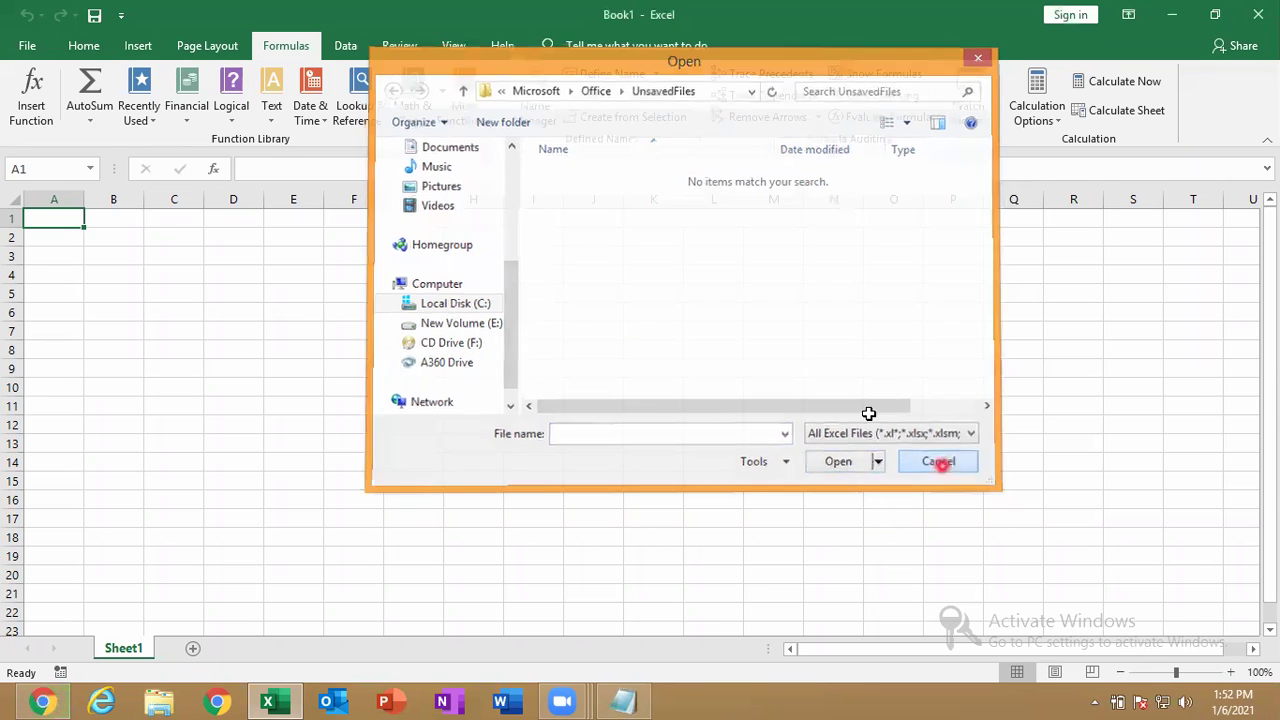
click(26, 45)
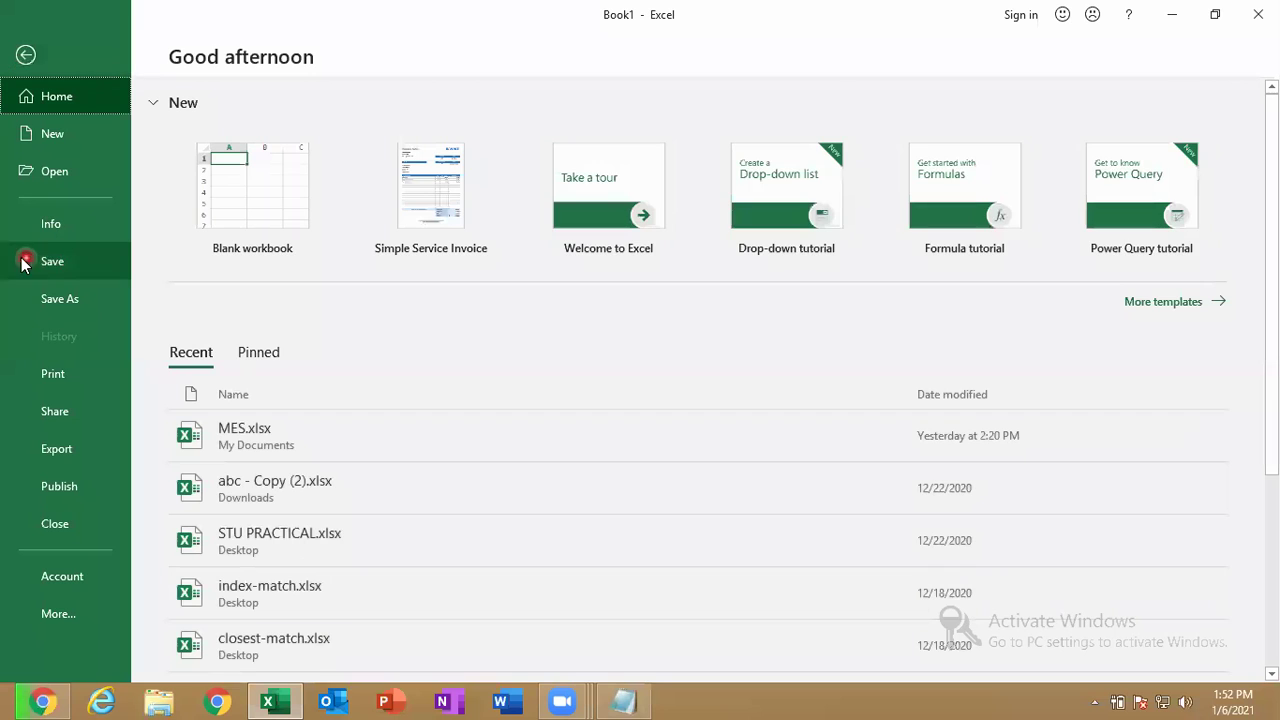
Open MES.xlsx from the Recent list, close the blank Book1, and reopen the File backstage.
click(73, 231)
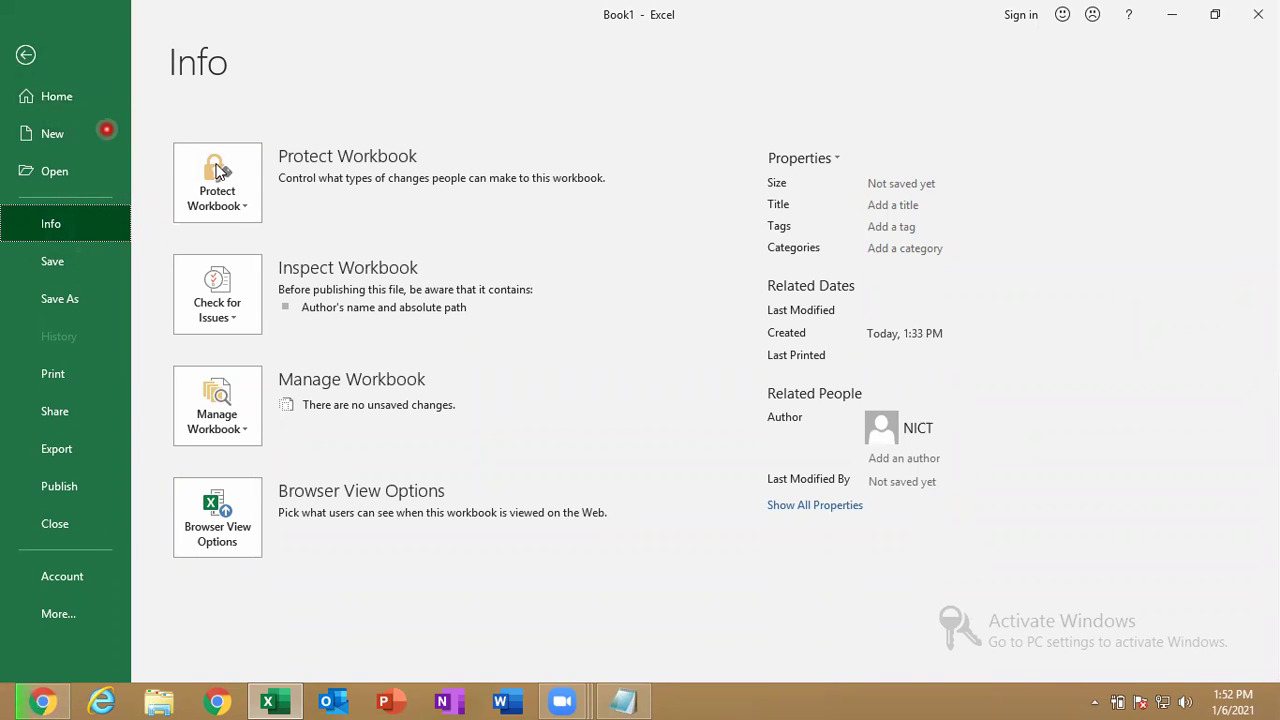
click(26, 54)
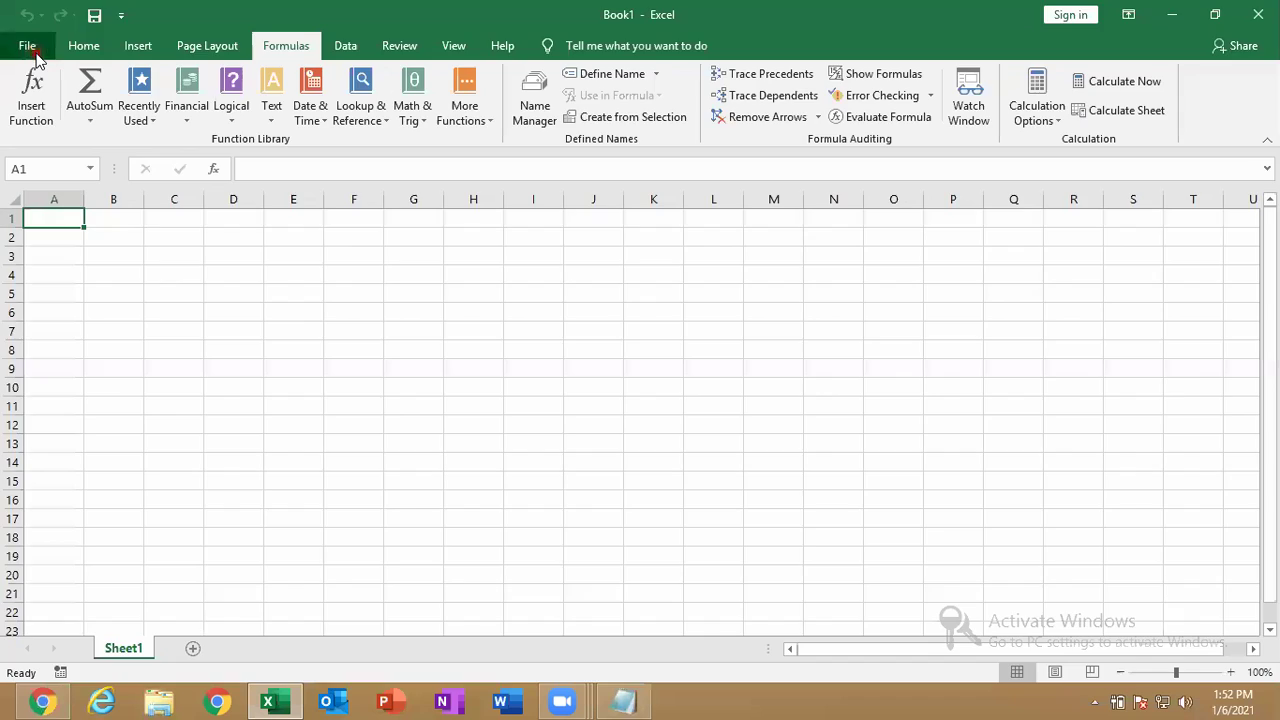
click(26, 46)
click(300, 437)
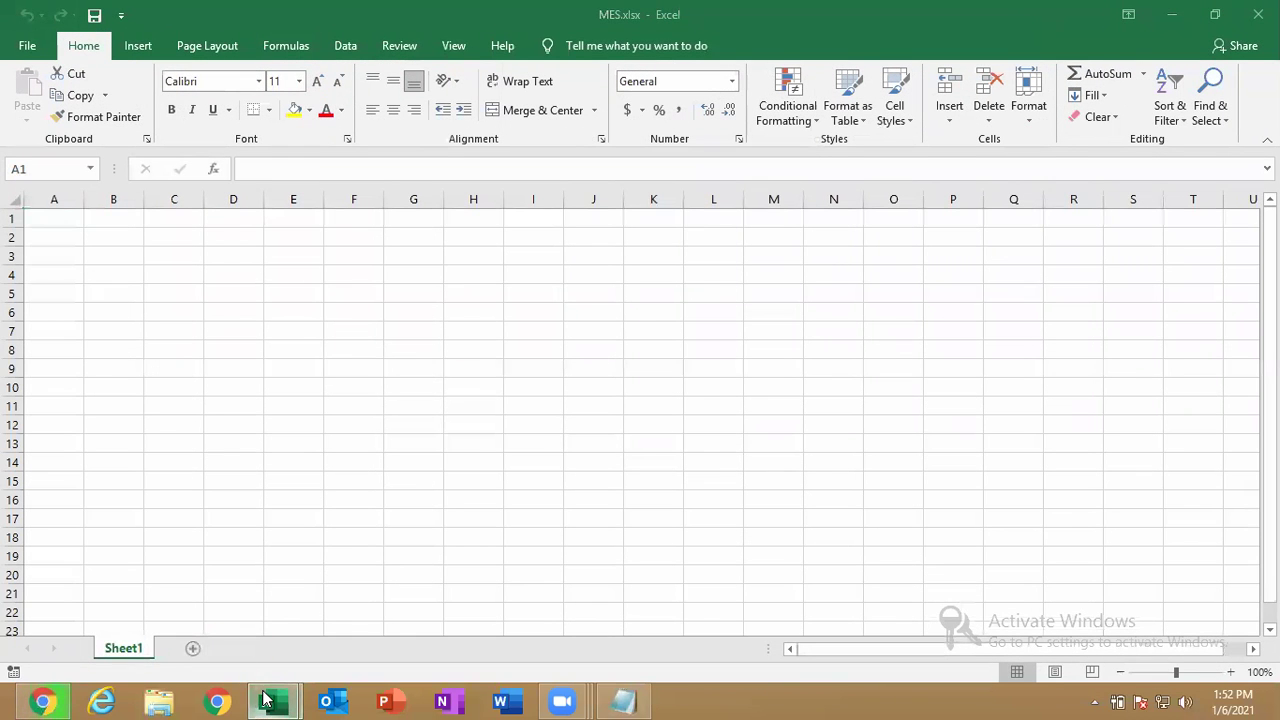
mouse_move(268, 702)
click(257, 545)
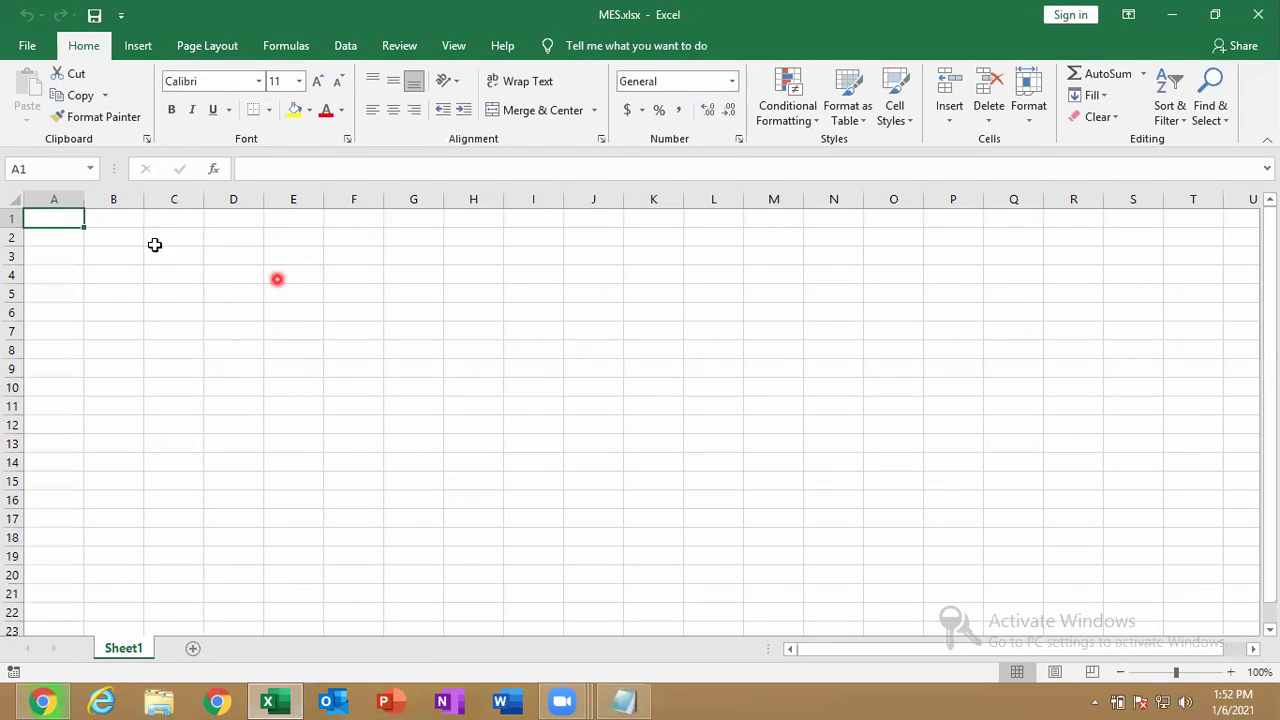
click(22, 58)
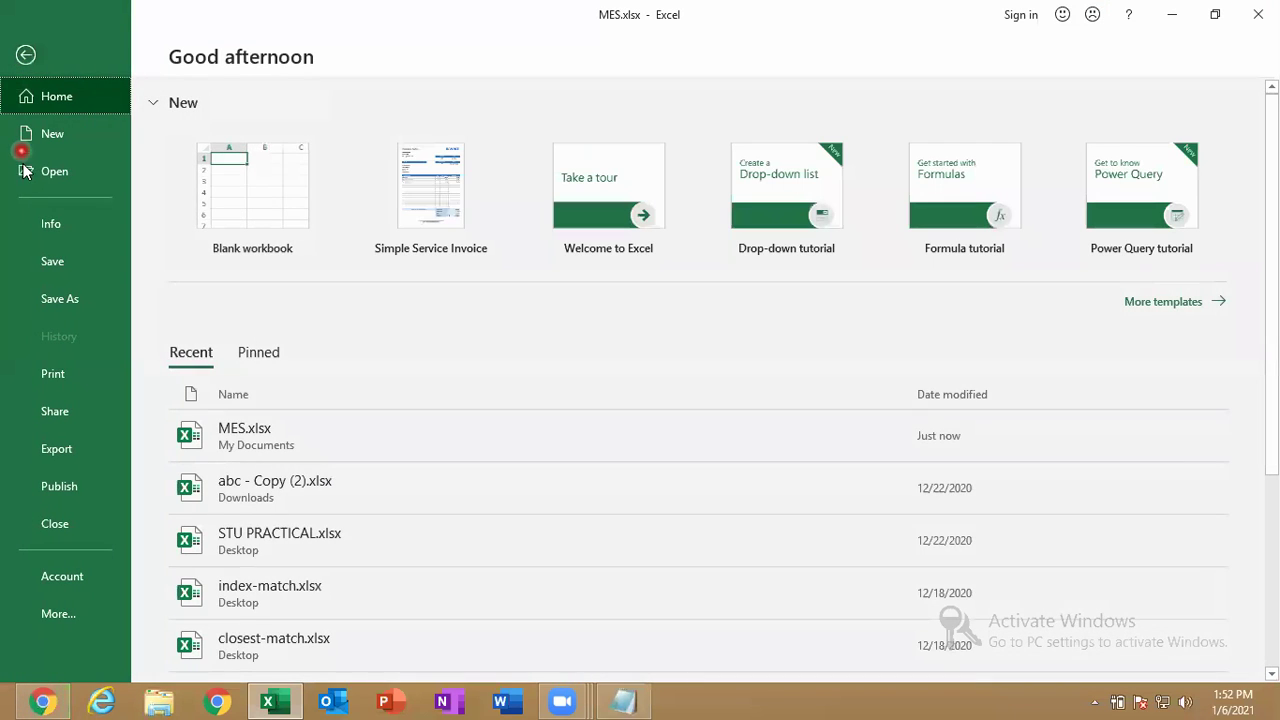
Show MES.xlsx's Info page with its 7.93KB size, dates and autosaved version.
click(55, 225)
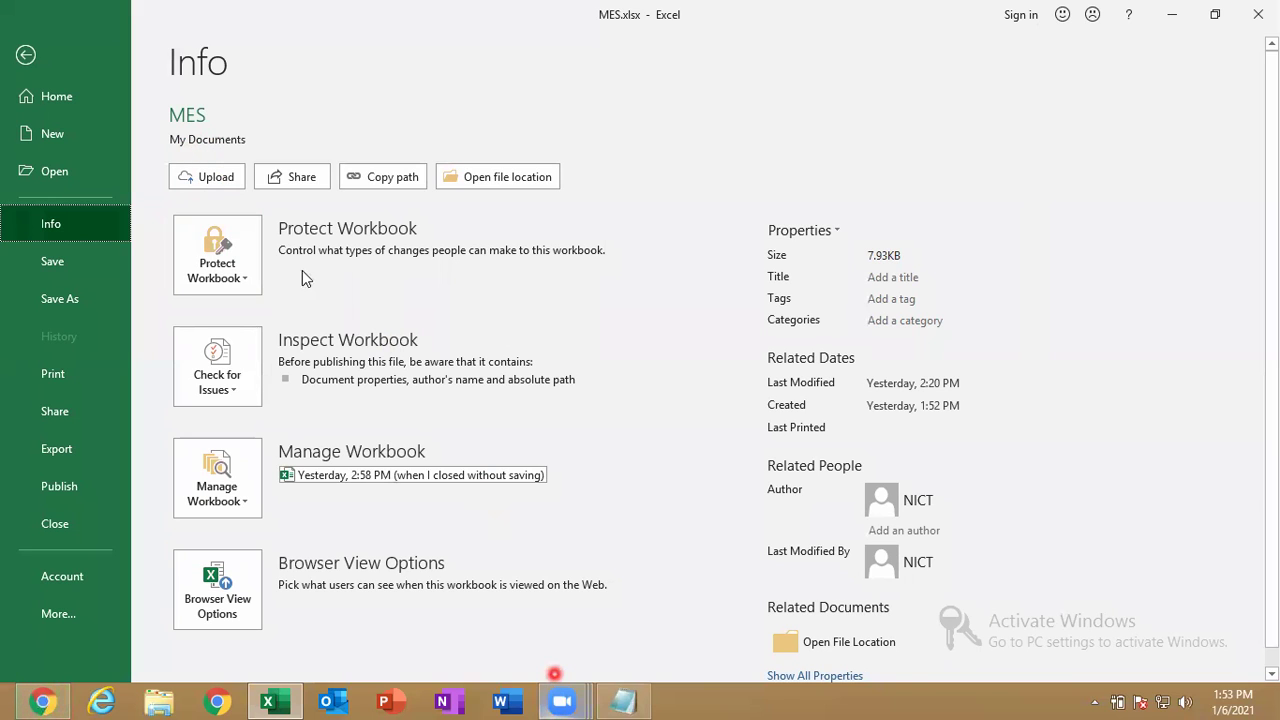
click(189, 141)
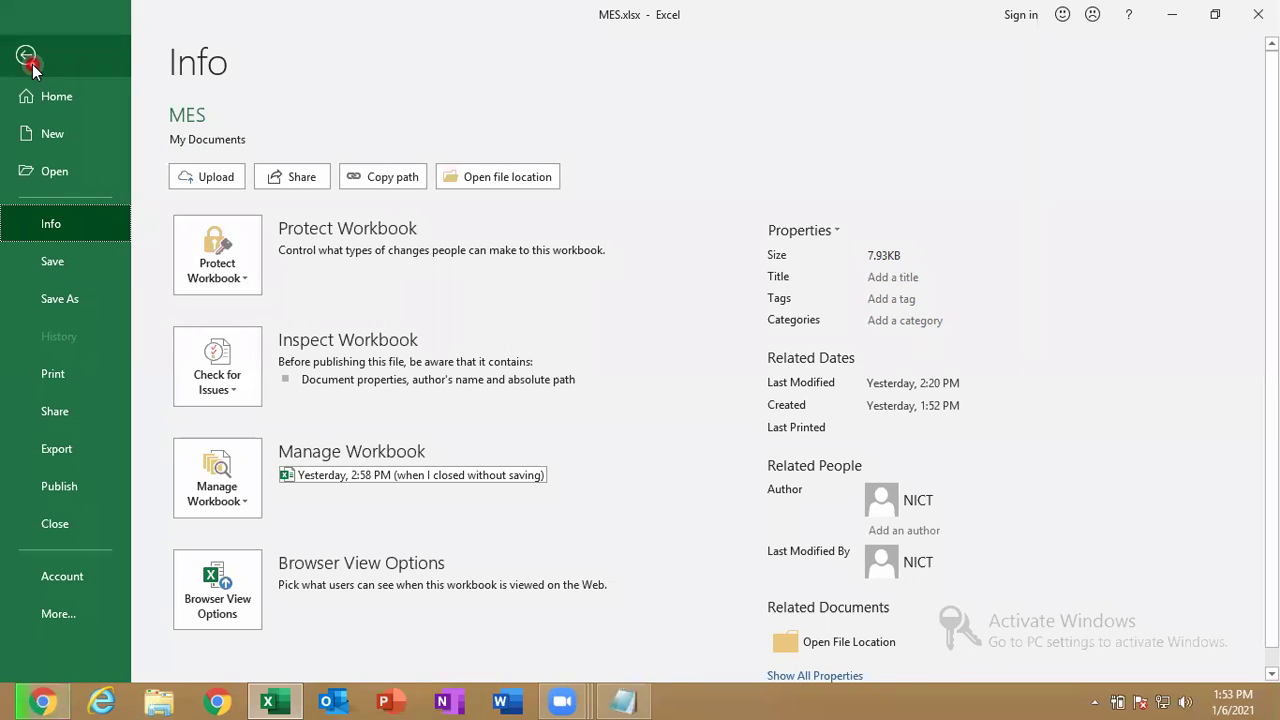
Copy MES.xlsx's full path and run it from the Windows Run dialog to reopen the workbook.
click(366, 189)
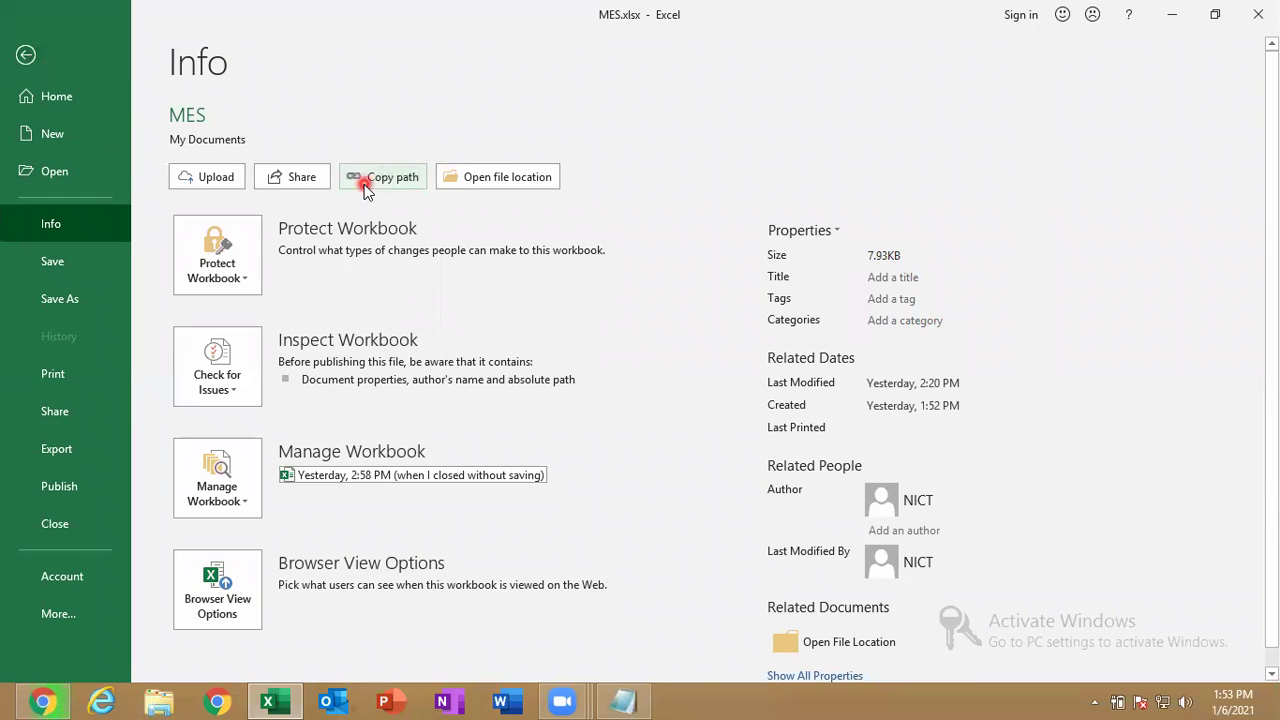
click(28, 58)
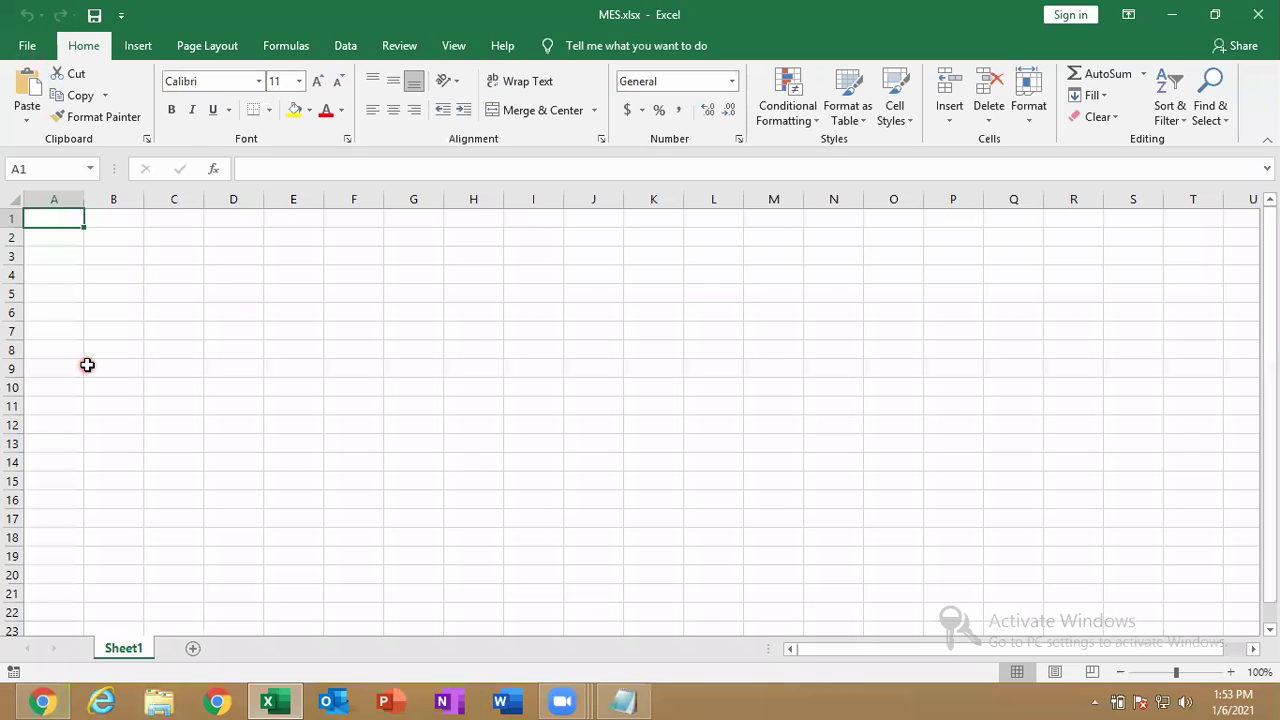
key(super+r)
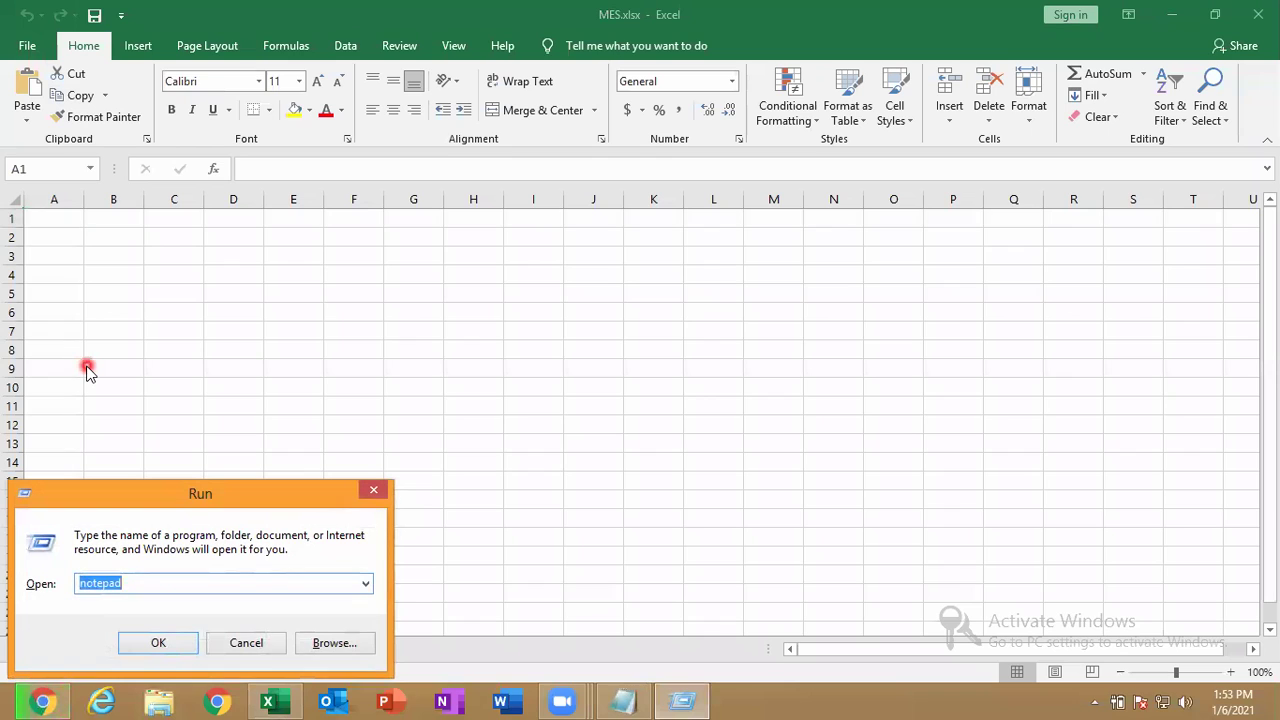
text(C:\Users\NICT\Documents\MES.xlsx)
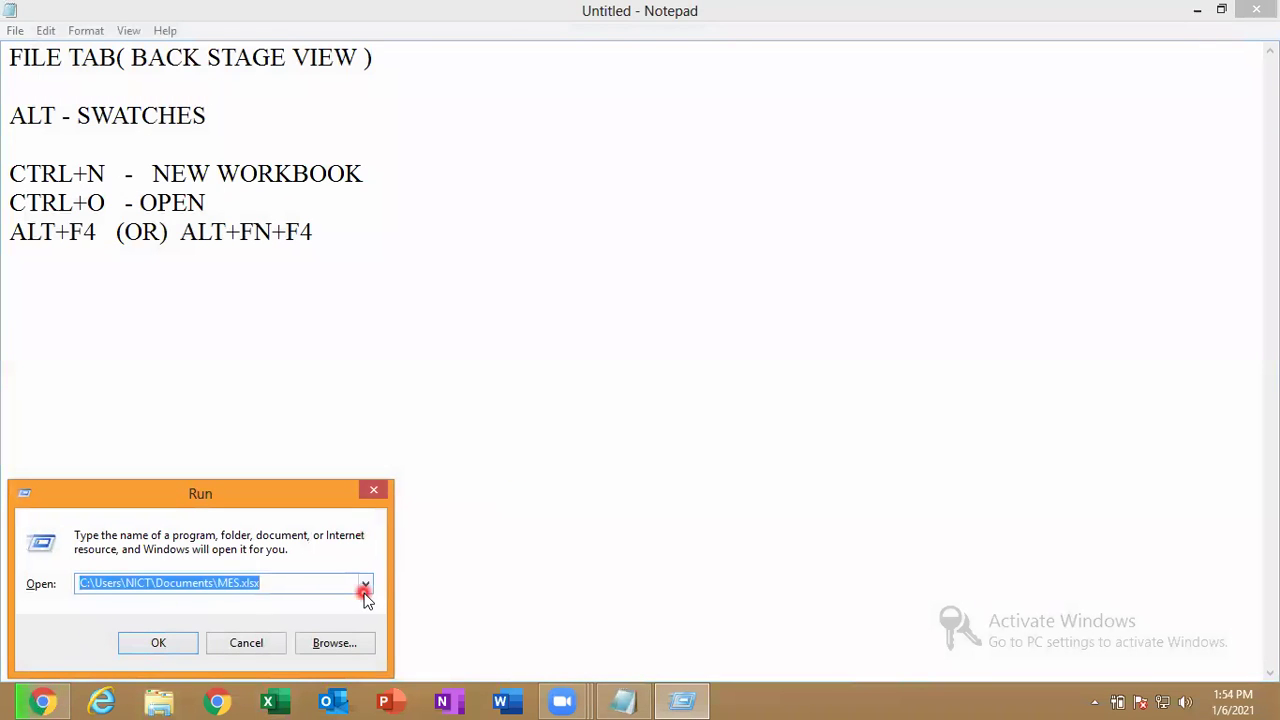
click(333, 590)
drag(333, 590, 65, 590)
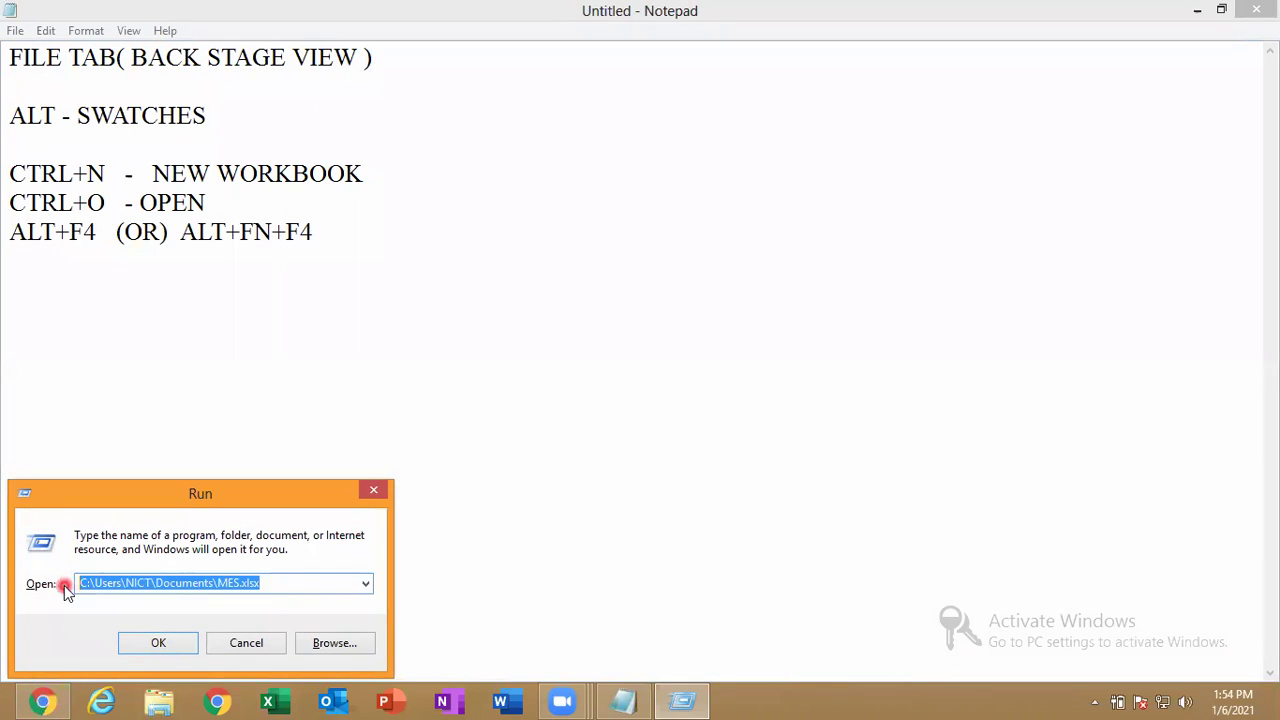
click(137, 640)
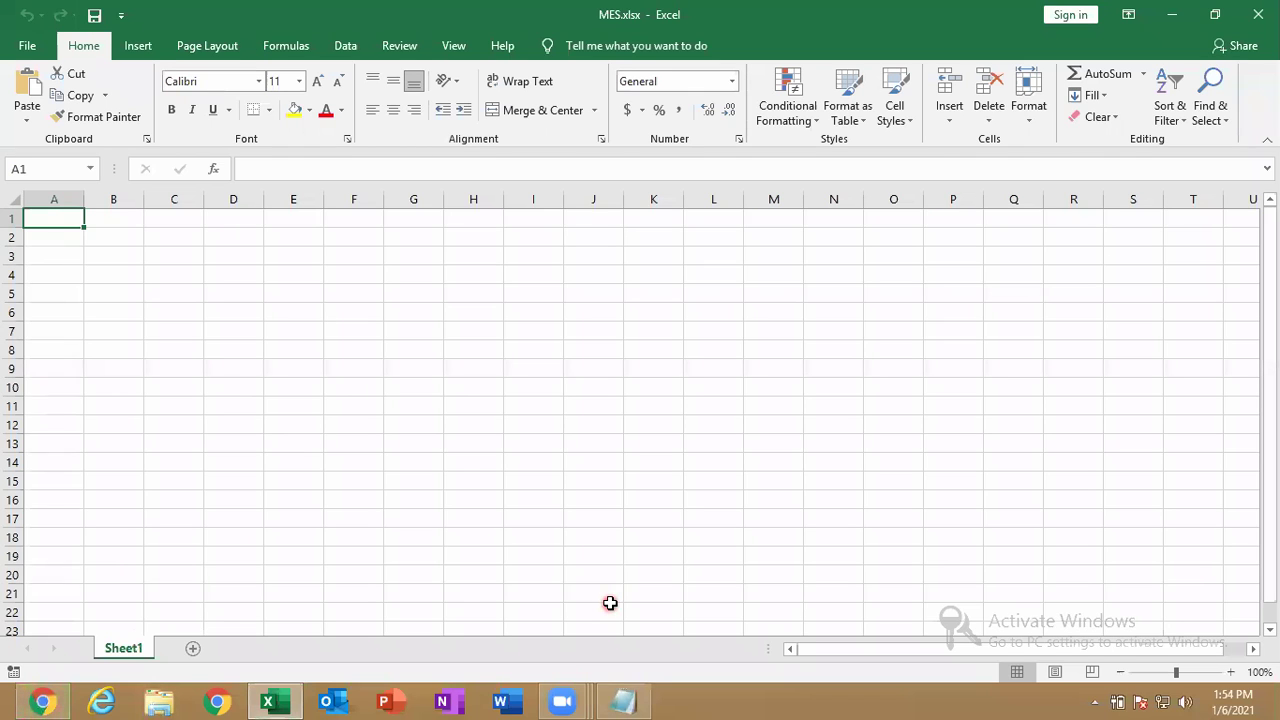
Open File > Info to see MES.xlsx's 7.93KB size and creation and modification dates.
click(27, 45)
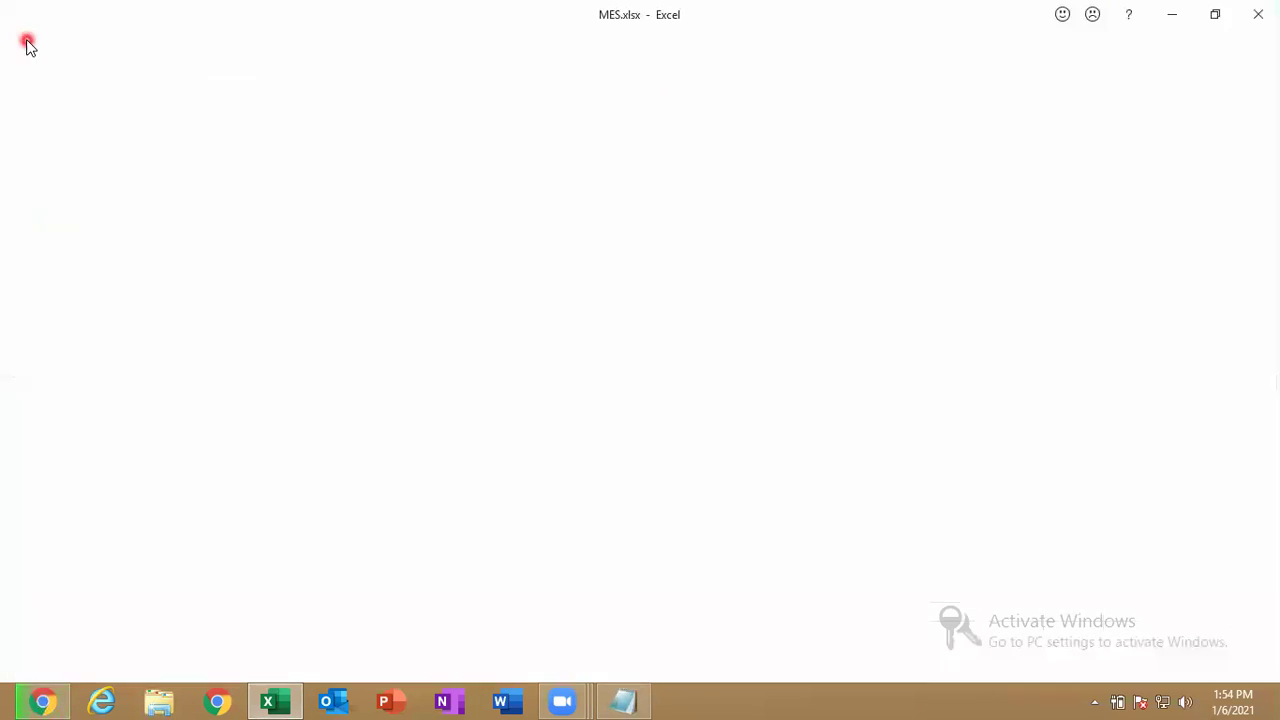
click(86, 215)
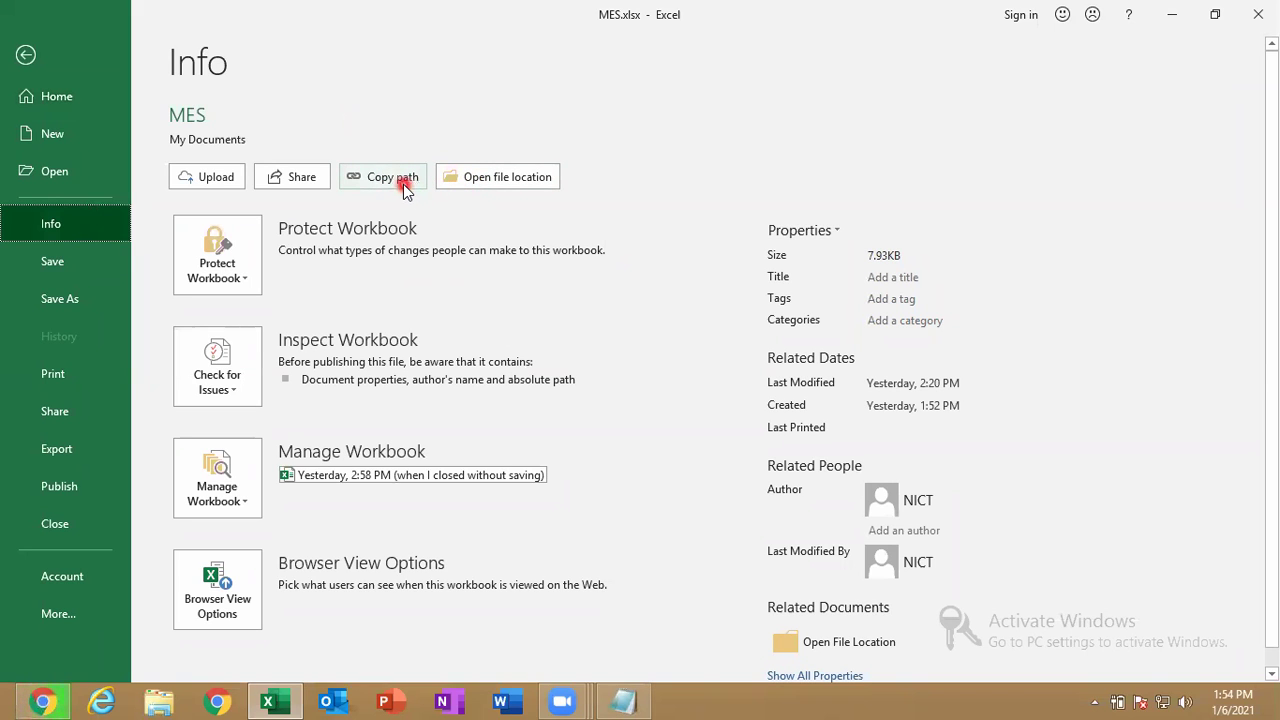
Open MES.xlsx's My Documents folder, select the file in File Explorer, and return to Excel.
click(466, 180)
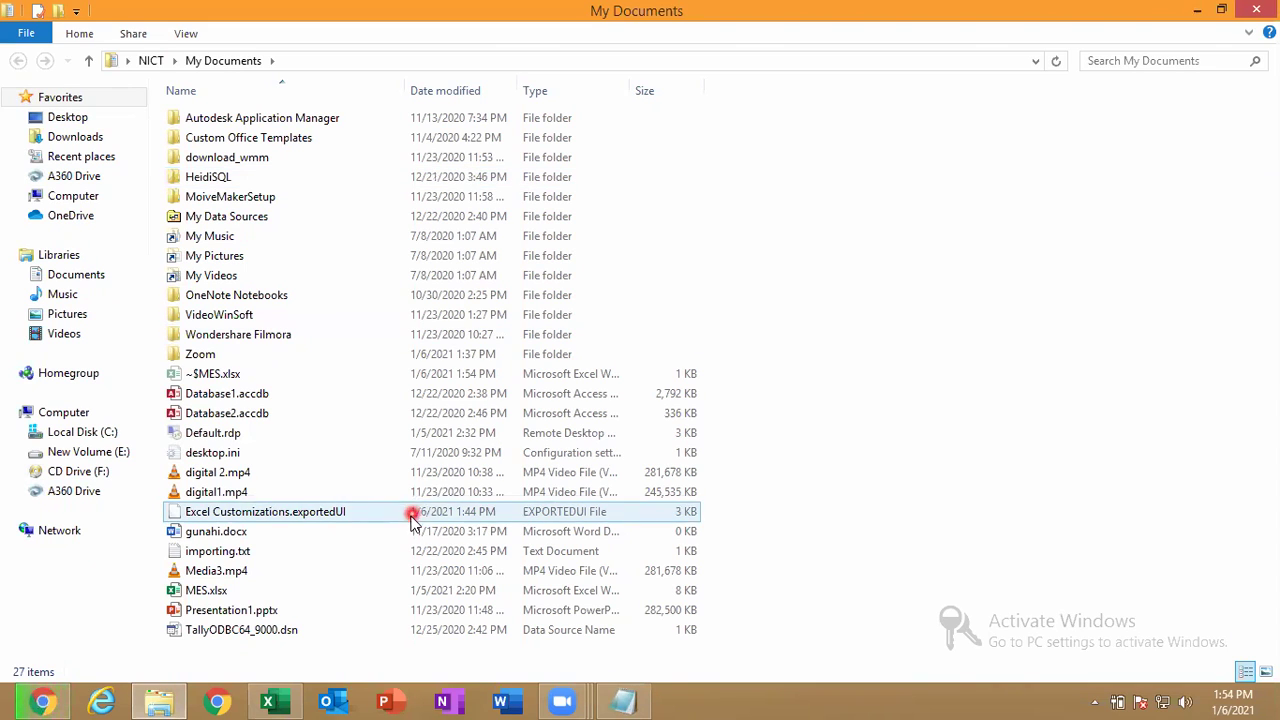
click(320, 594)
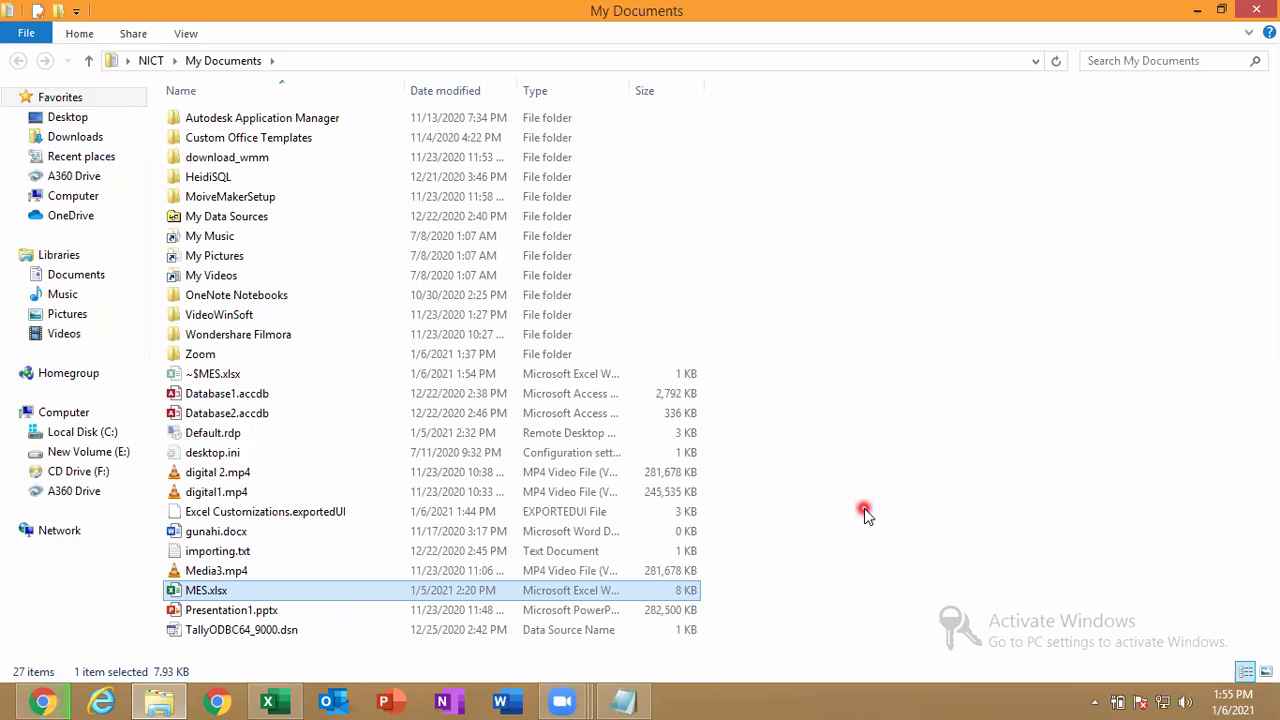
key(alt+Tab)
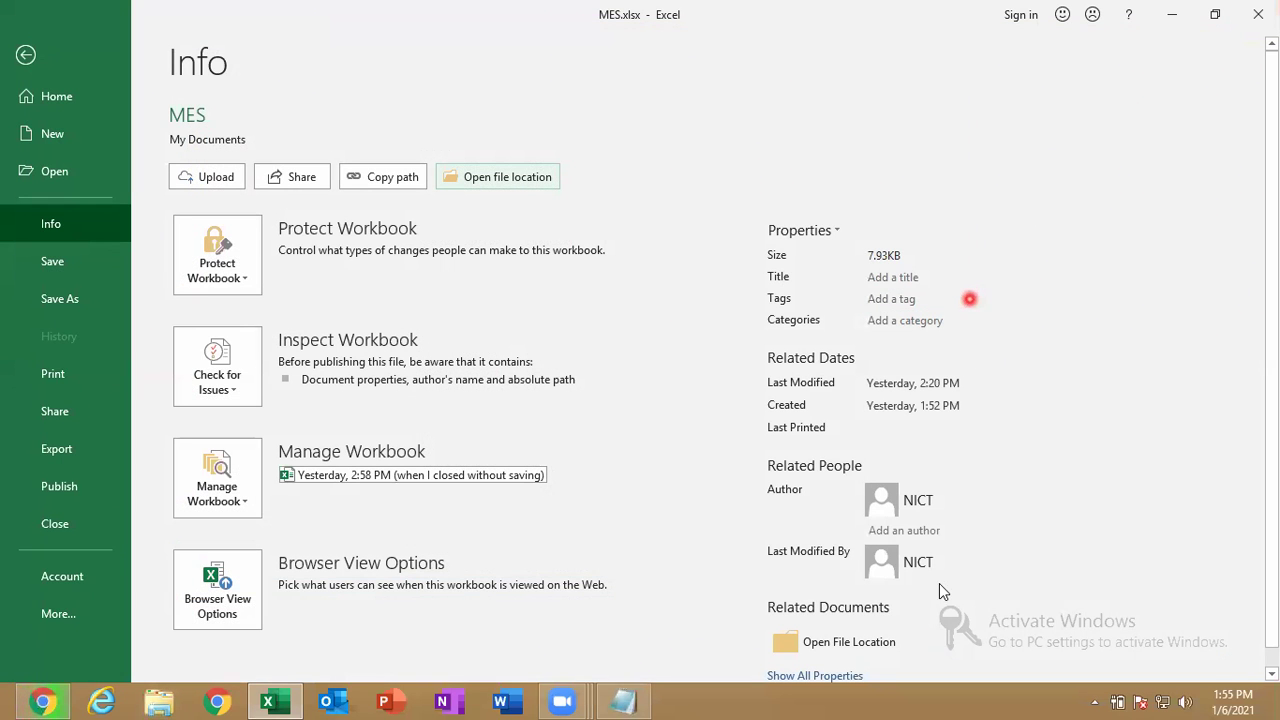
click(968, 294)
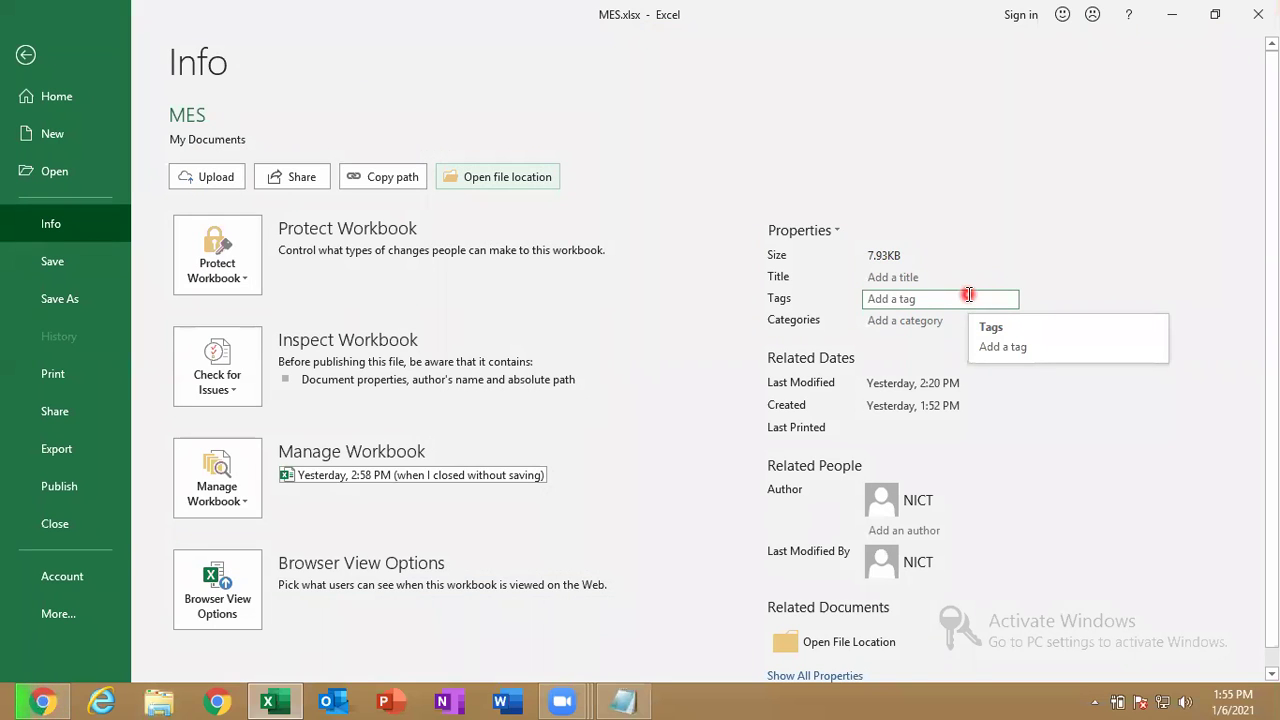
click(852, 288)
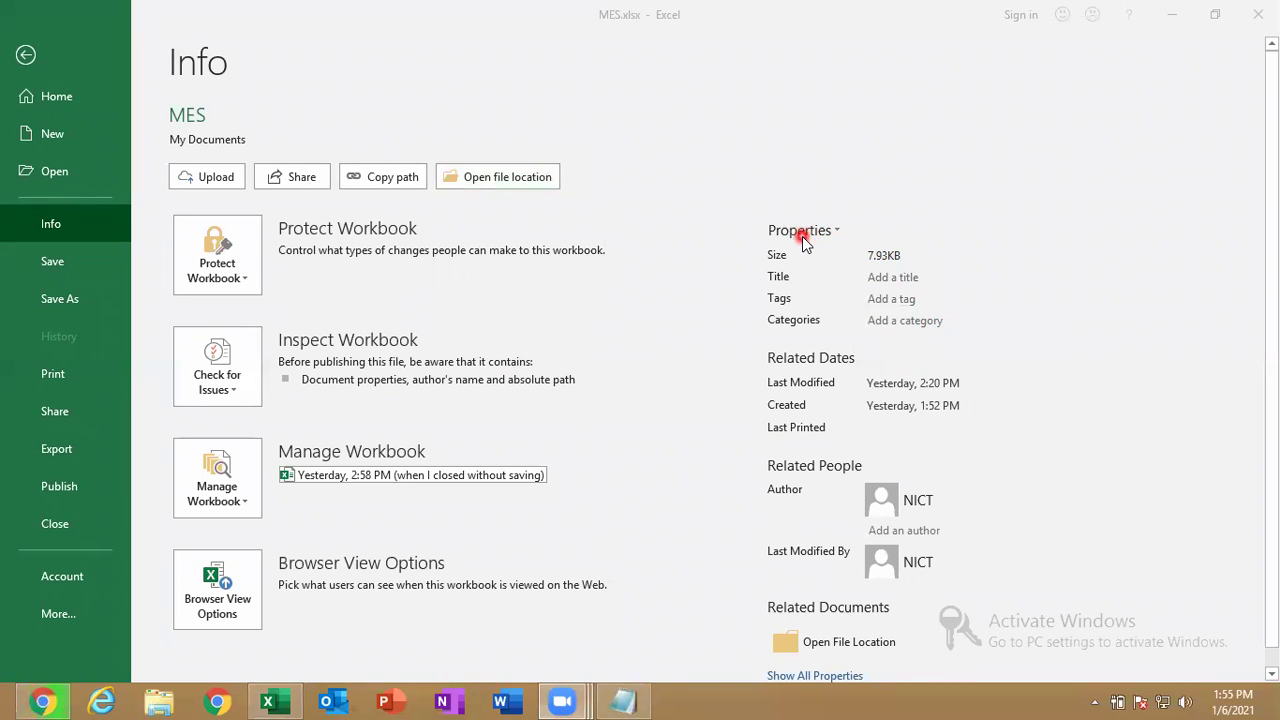
Open MES.xlsx's Advanced Properties dialog, close it, and reopen it on the Summary tab.
click(802, 236)
click(802, 236)
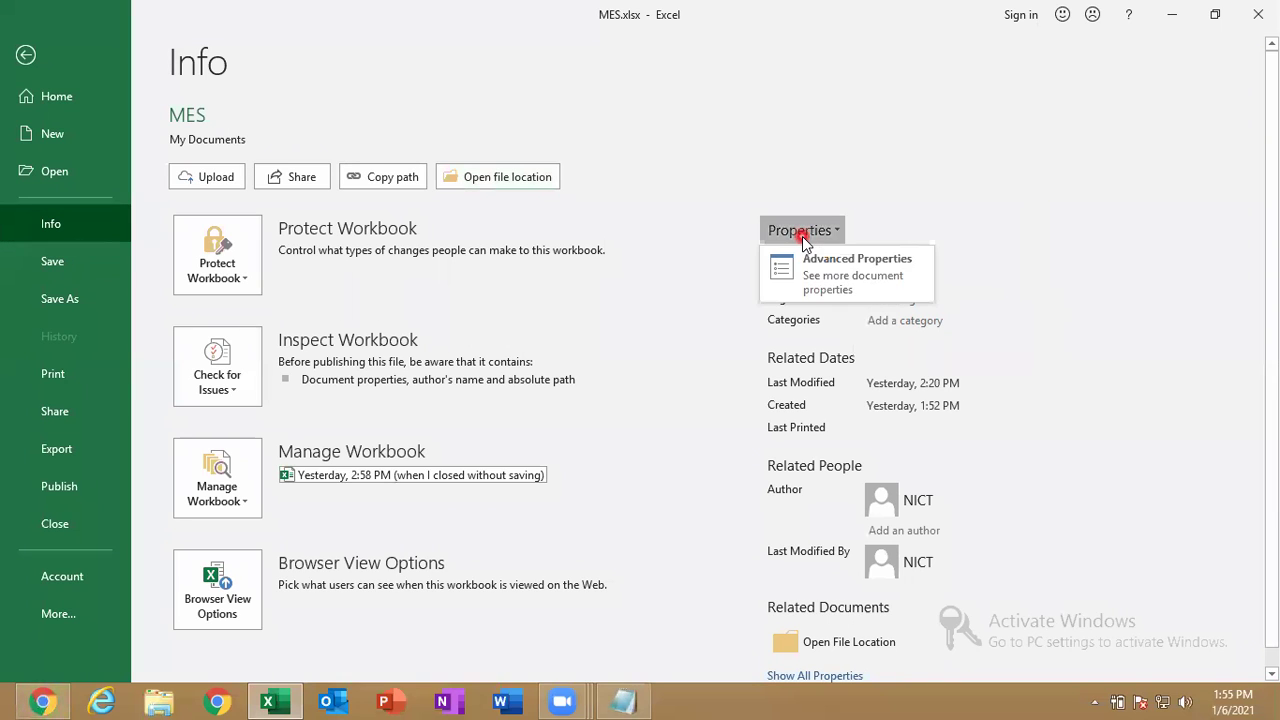
click(825, 285)
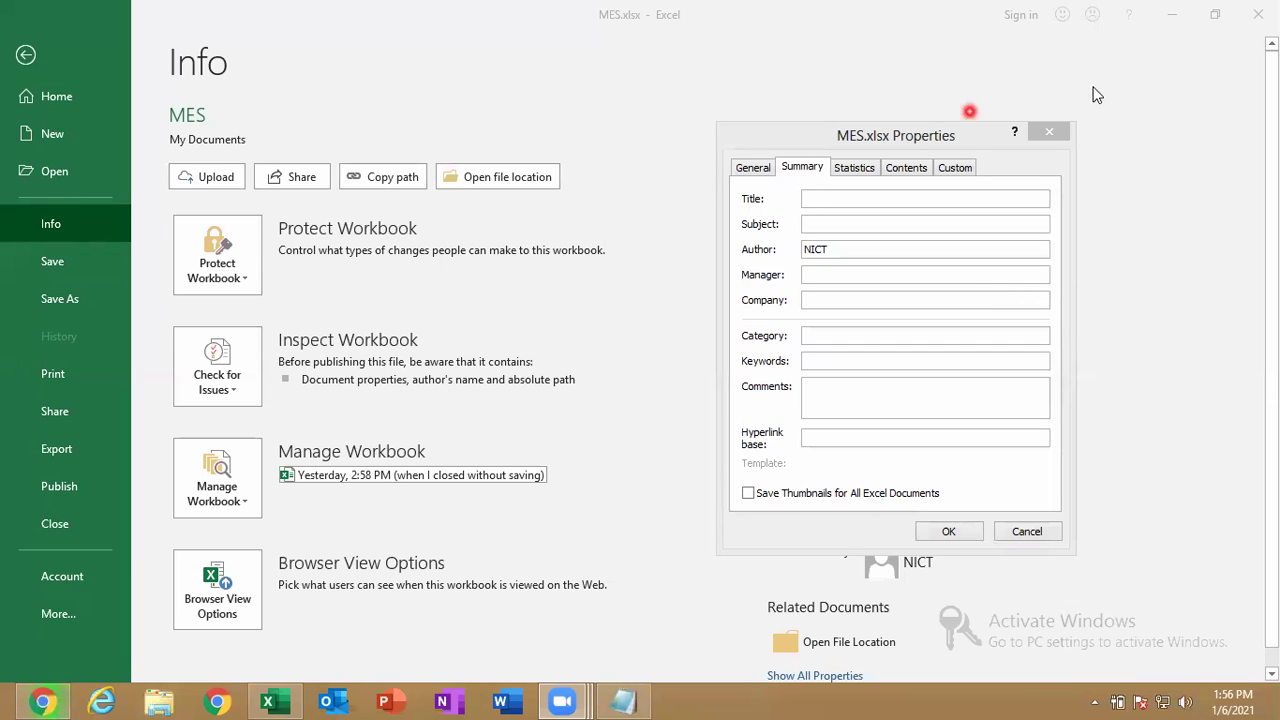
click(1049, 132)
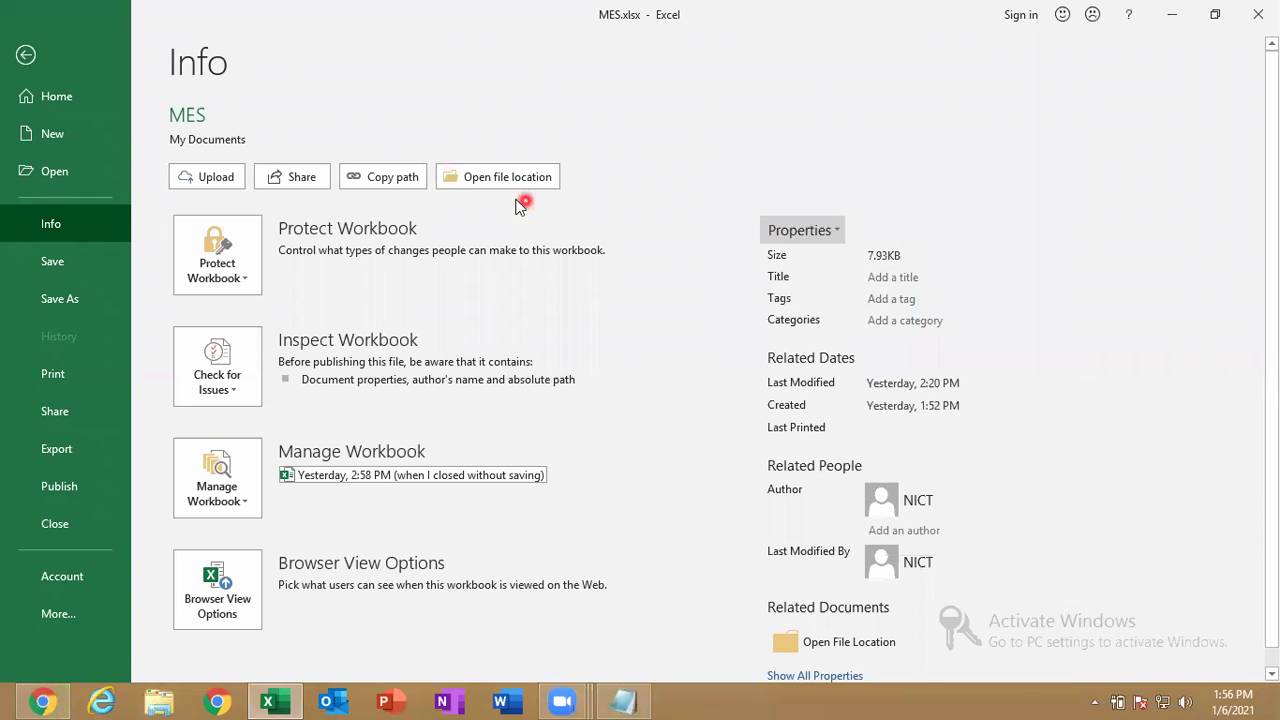
click(796, 236)
click(858, 275)
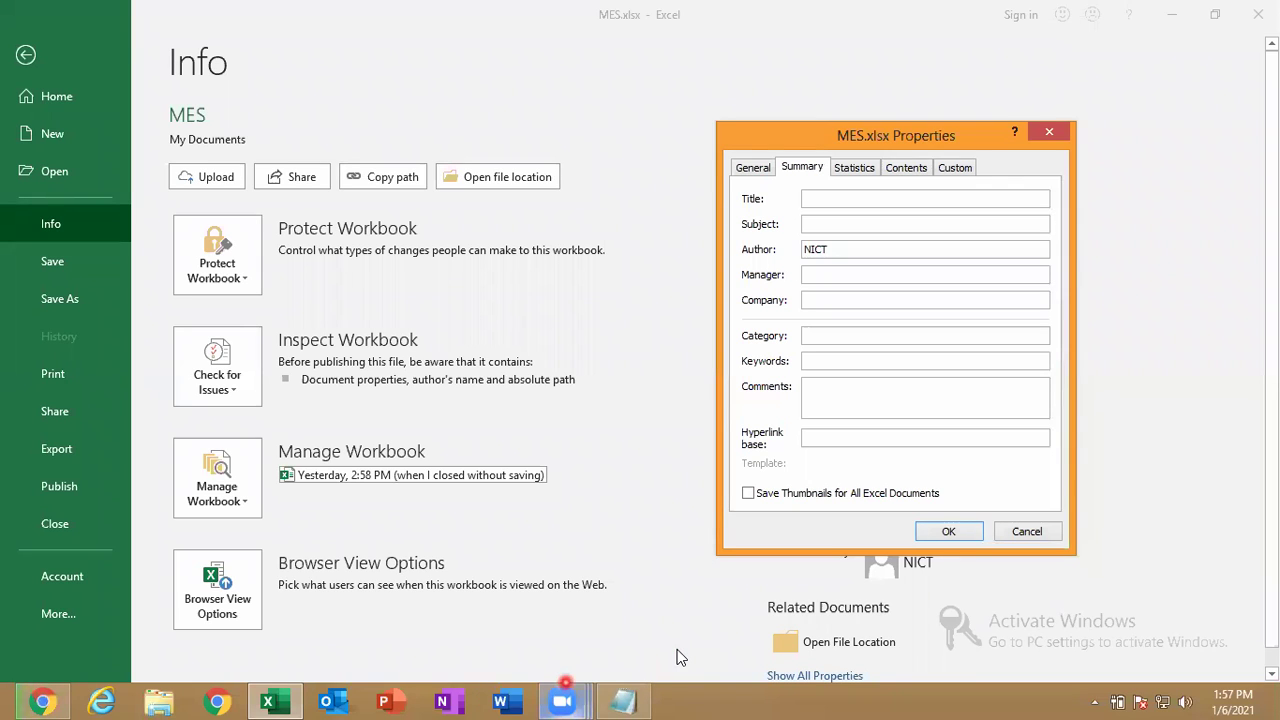
click(938, 342)
Set the Title to MES and Subject to EXCEL, and replace the author name.
click(881, 198)
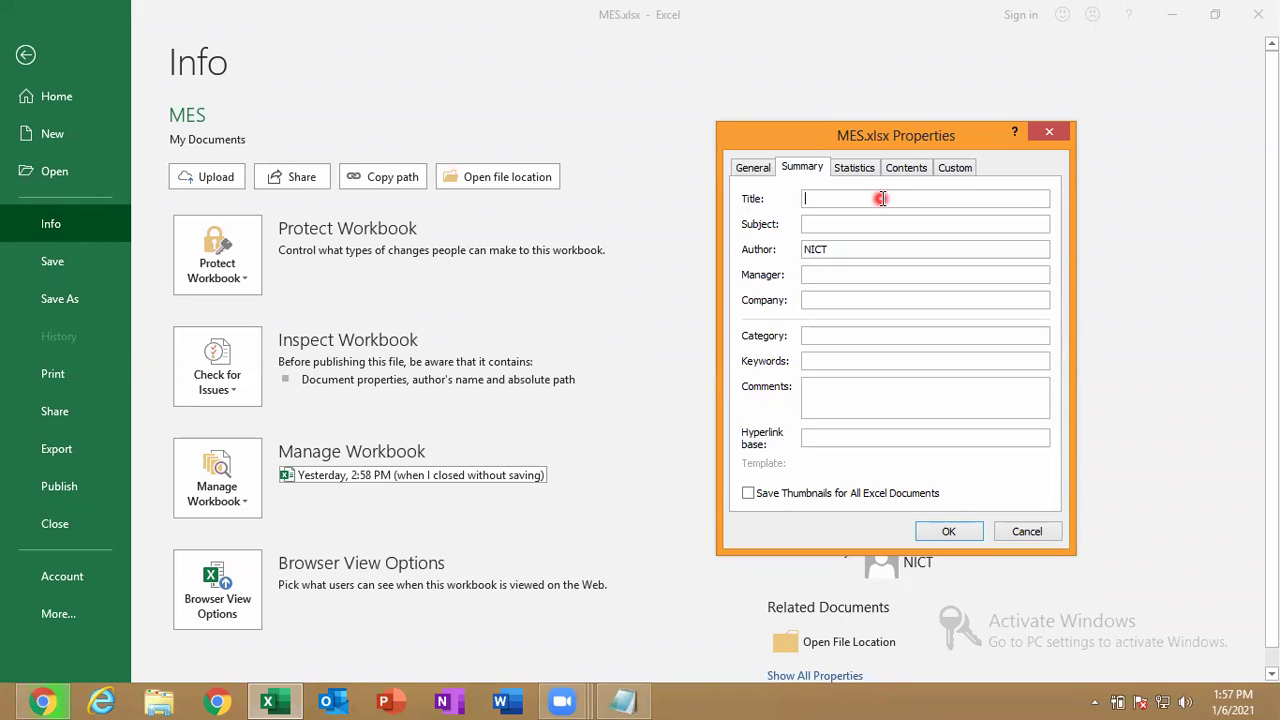
text(m)
key(BackSpace)
text(MES)
click(832, 229)
text(EXCEL)
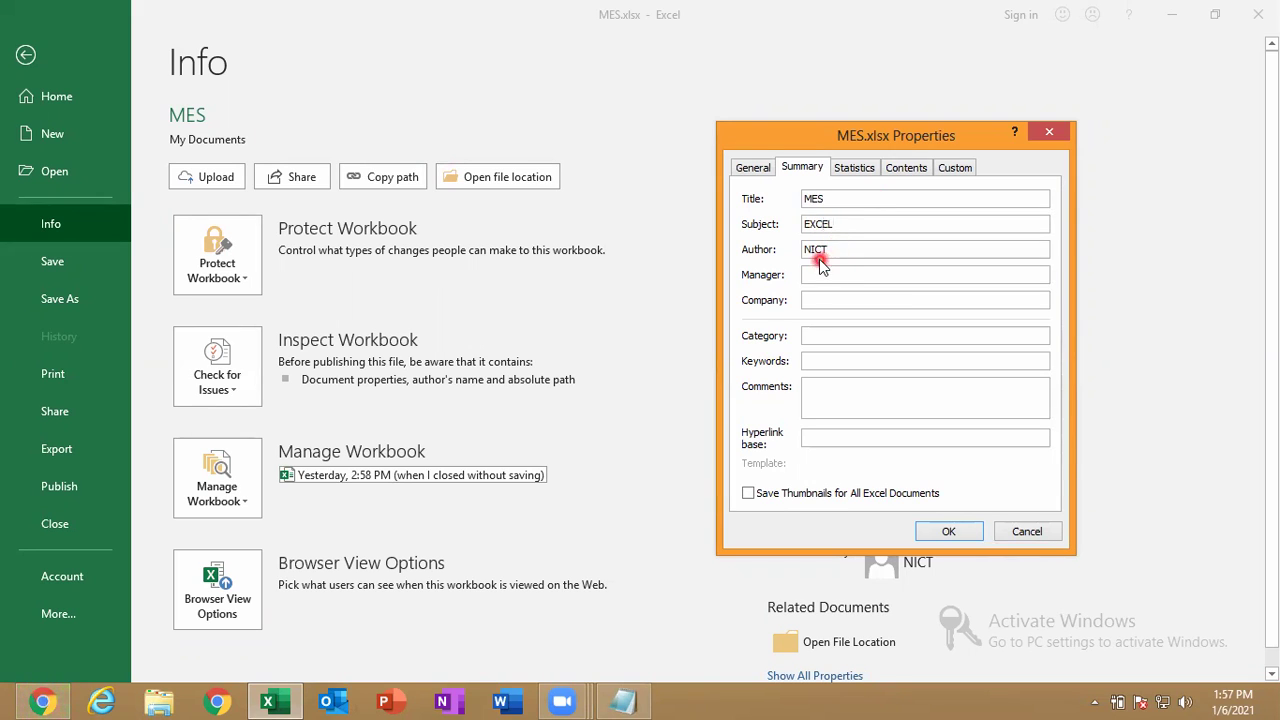
drag(850, 250, 679, 240)
text(GUNA)
Enter a manager, Company INDIA, Category MS OFFICE, Keywords NONE and Comments GOOD.
click(816, 275)
text(SK)
click(846, 300)
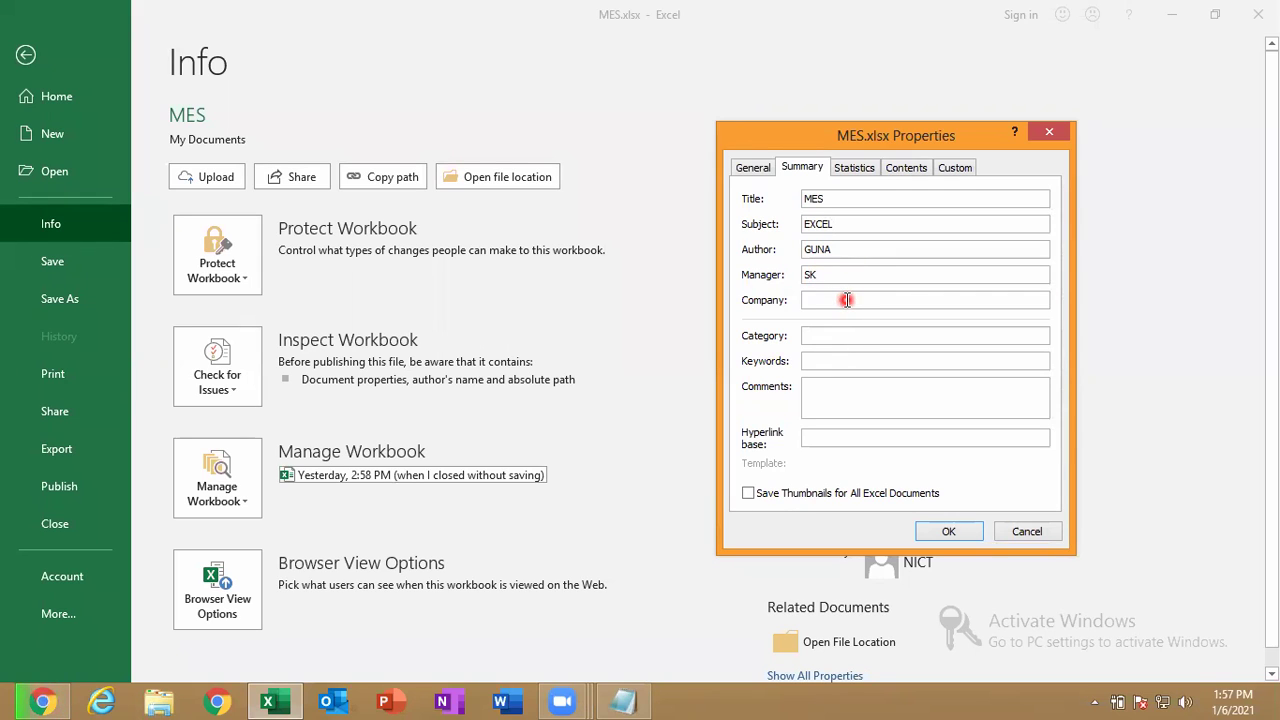
text(INDIA)
click(831, 336)
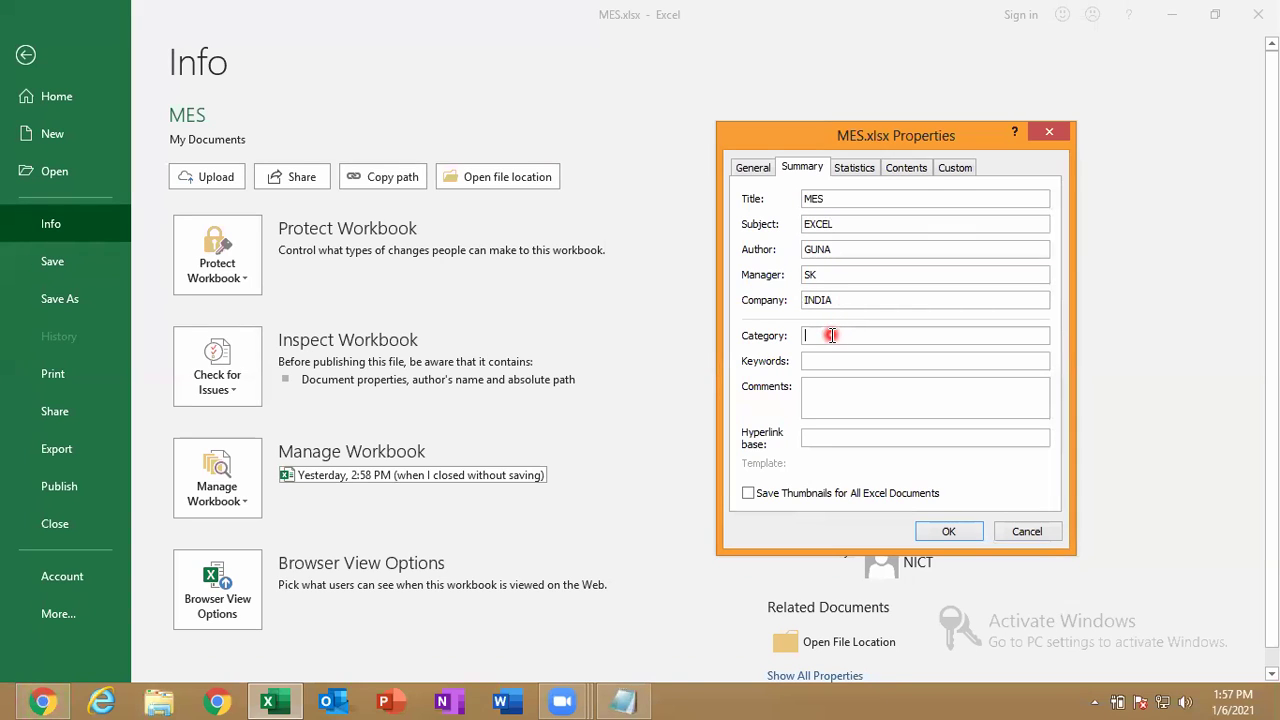
text(MS OFFICWE)
key(BackSpace)
key(BackSpace)
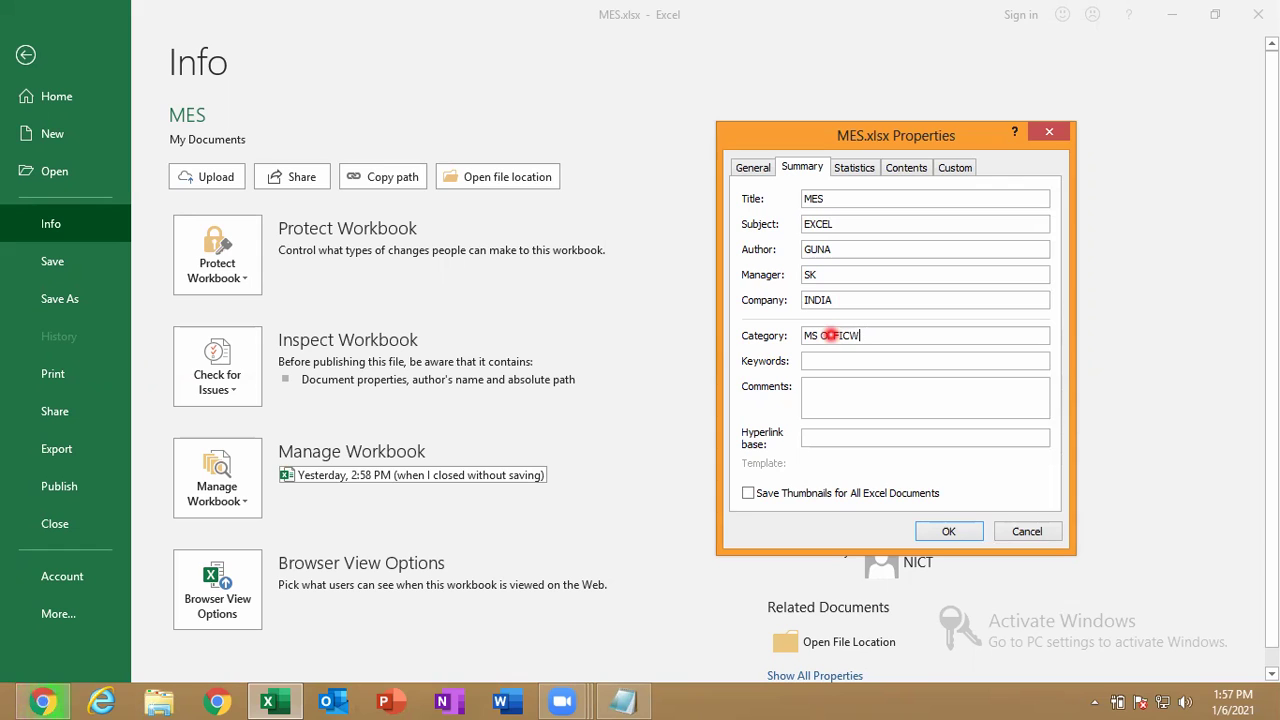
click(845, 366)
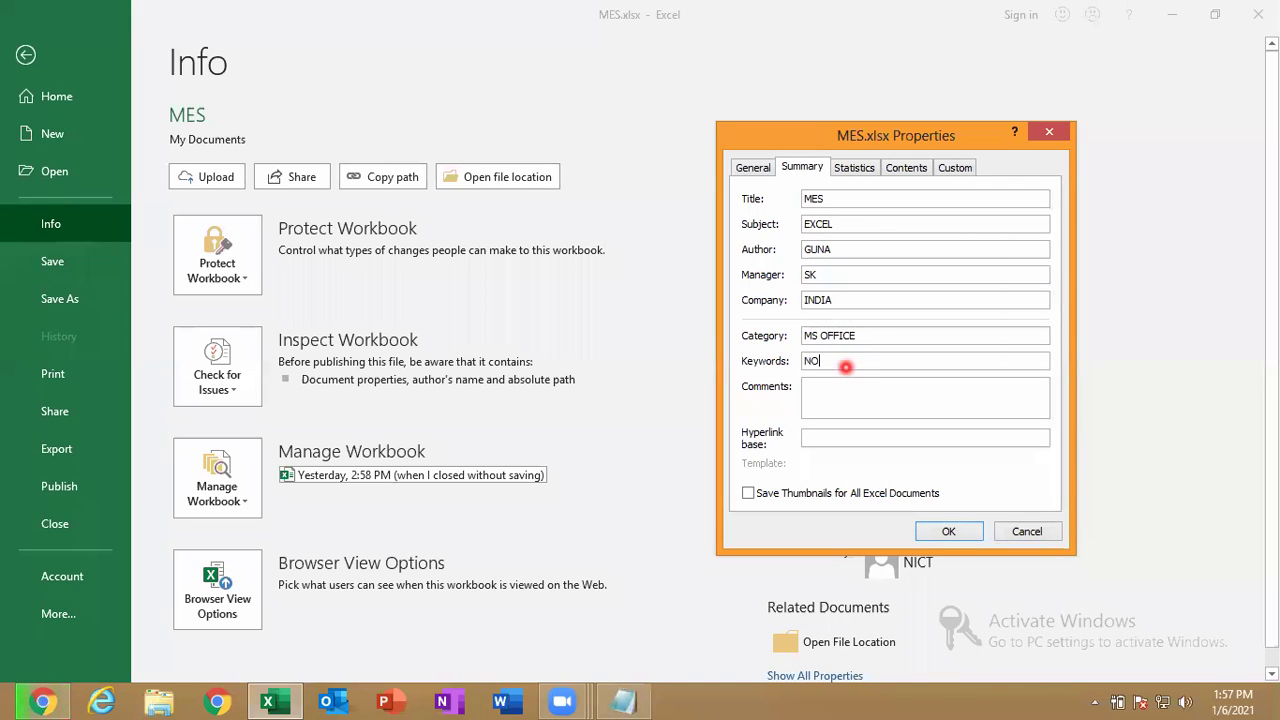
click(845, 392)
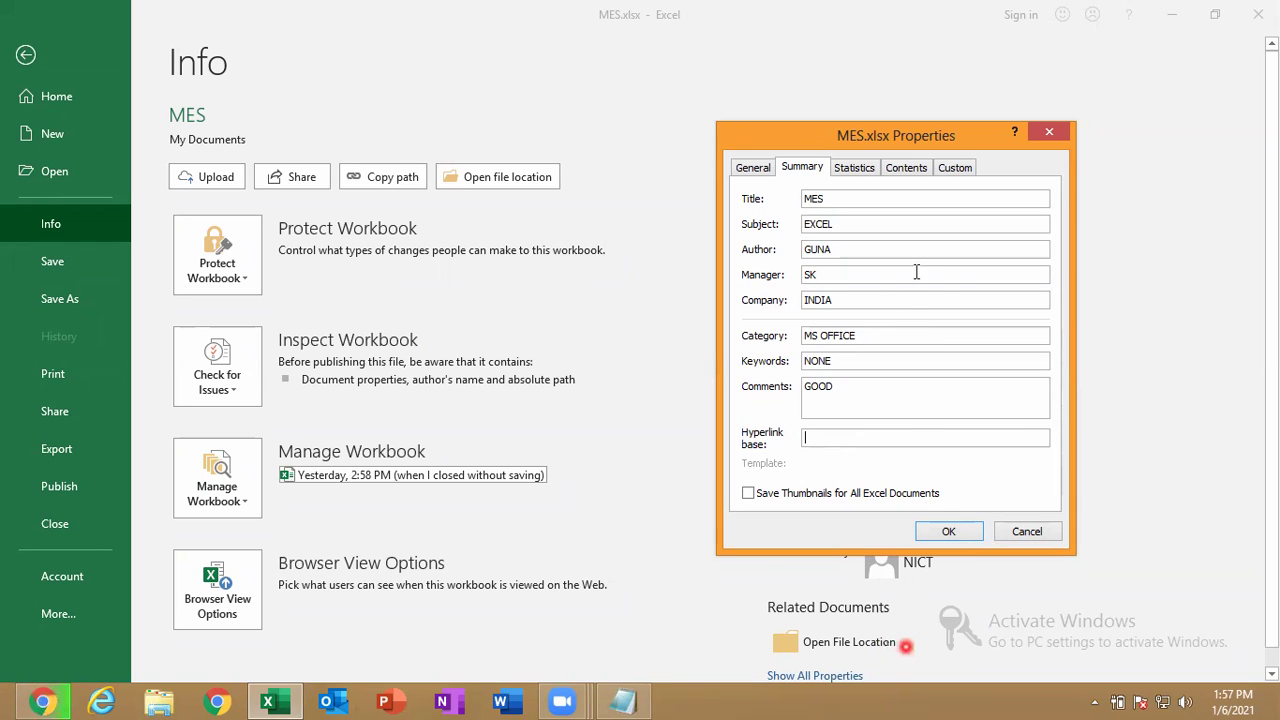
Apply the properties so Info shows Title MES, Tags NONE and Categories MS OFFICE.
click(930, 536)
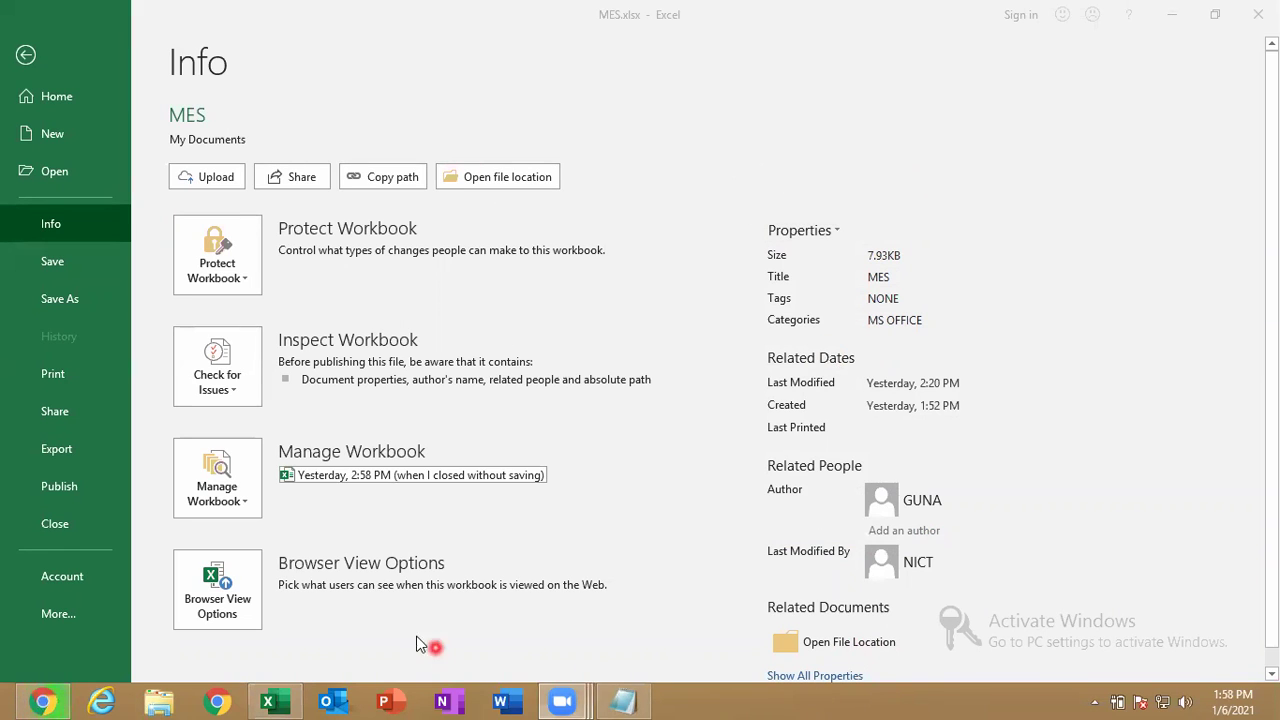
click(1272, 345)
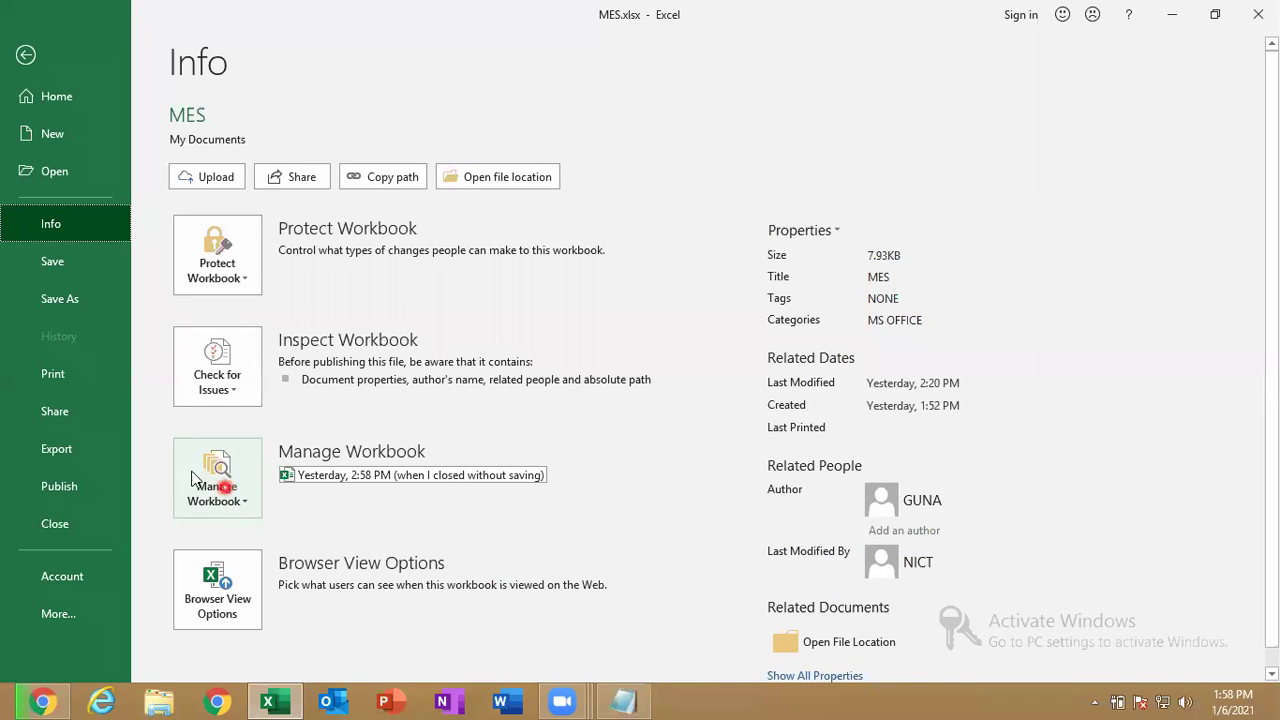
Check Recover Unsaved Workbooks from the Open page and cancel the empty folder.
click(79, 171)
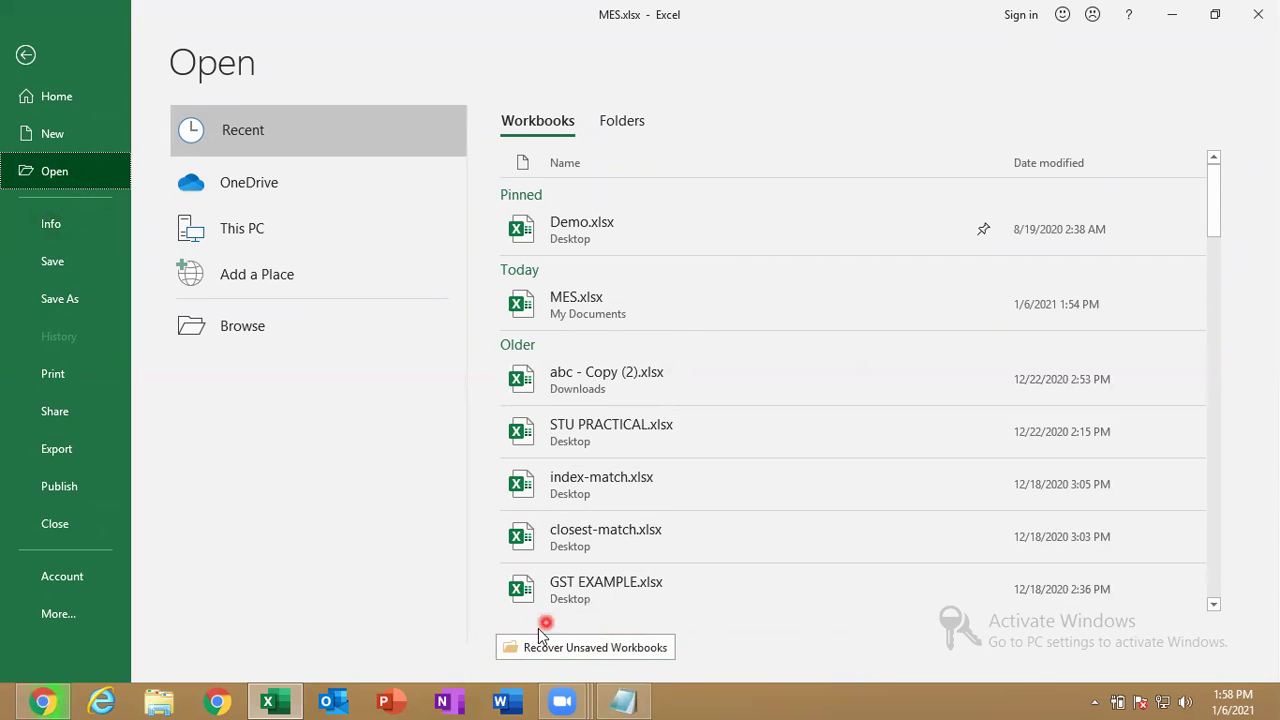
click(607, 645)
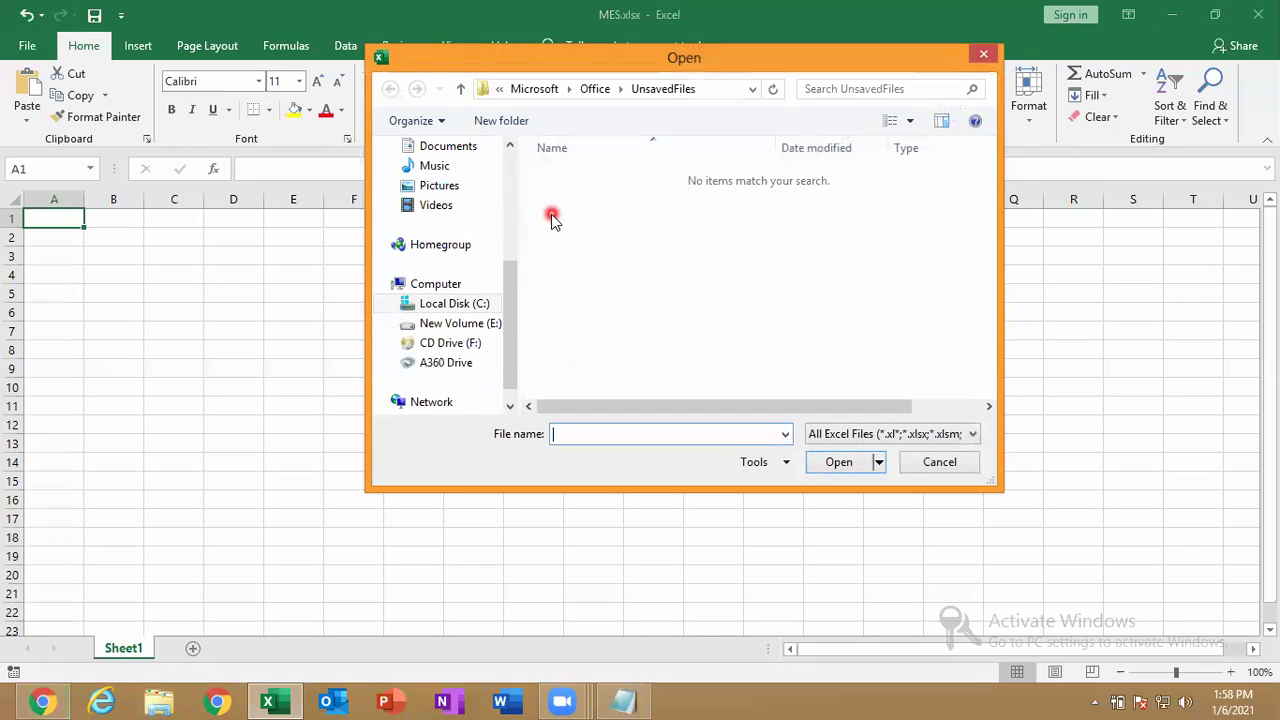
click(567, 190)
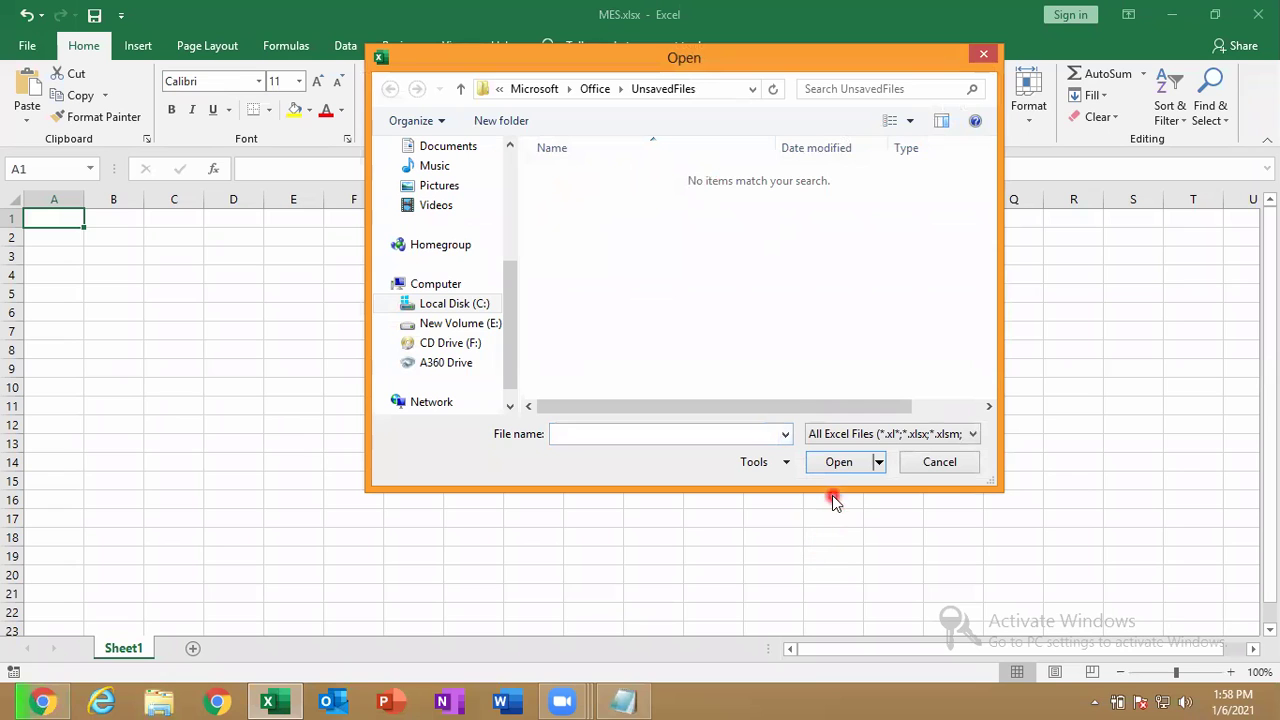
click(937, 466)
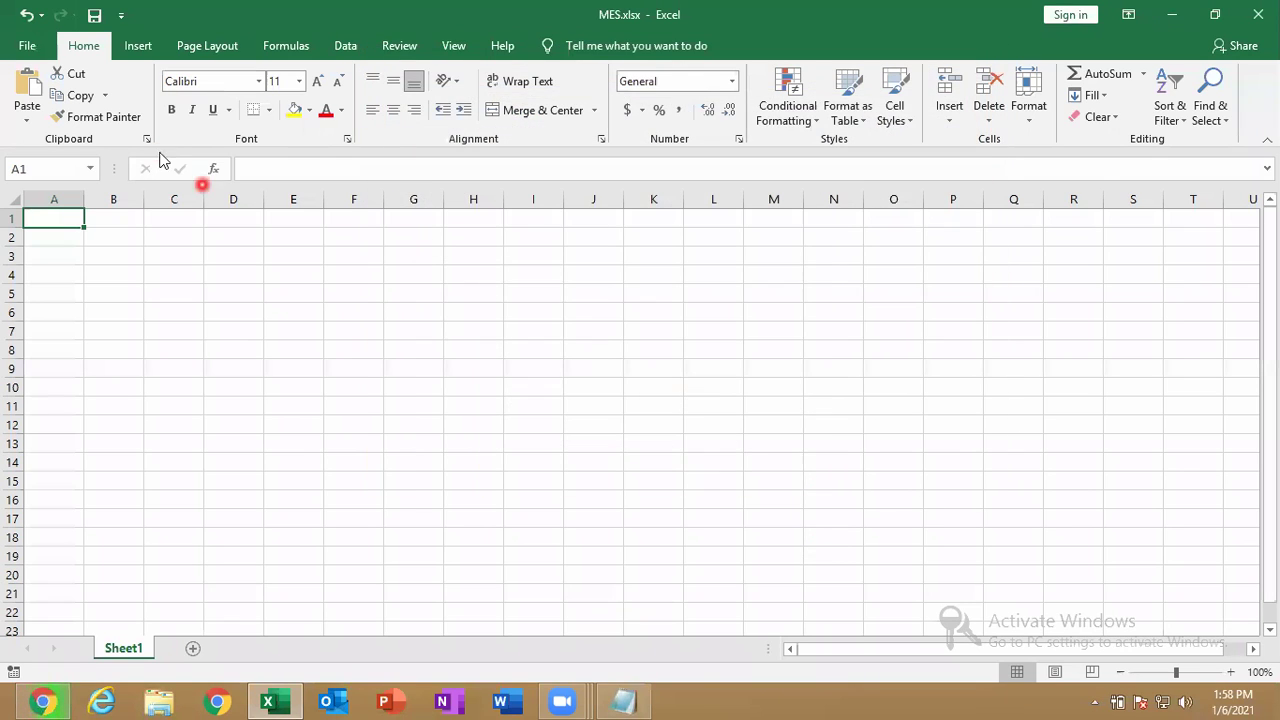
Check again via Info > Manage Workbook > Recover Unsaved Workbooks, then cancel.
click(7, 50)
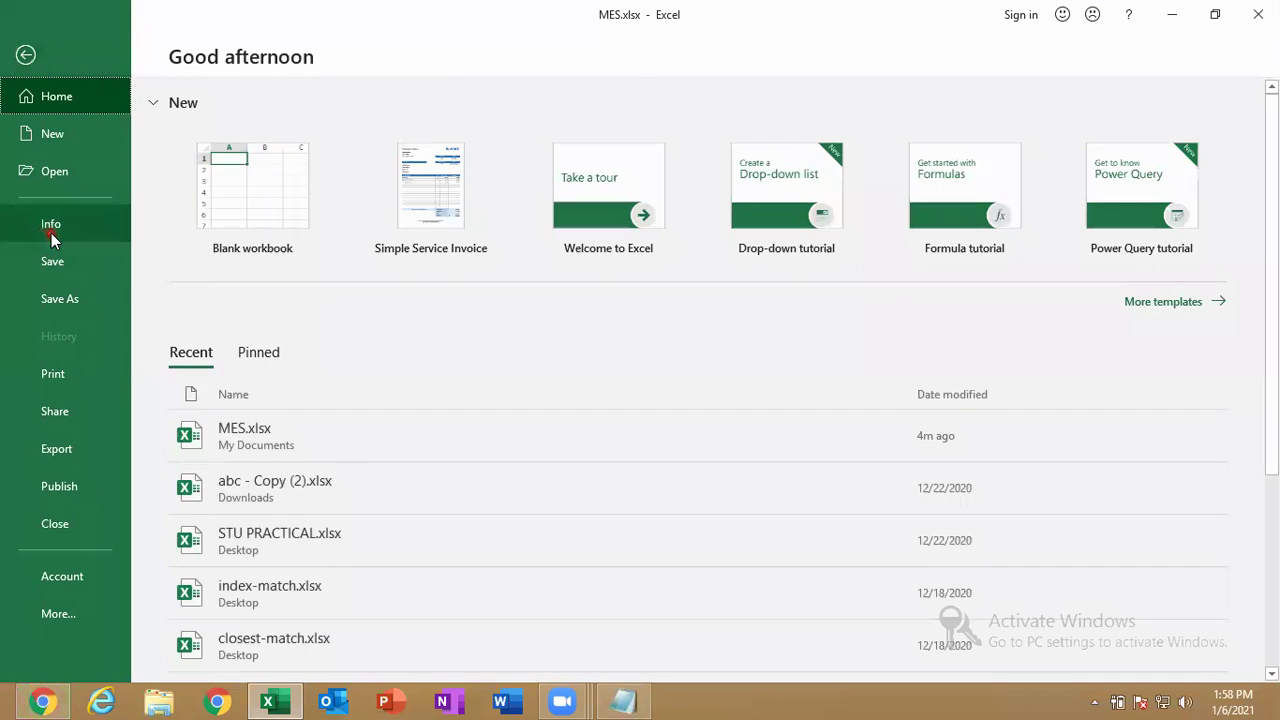
click(51, 233)
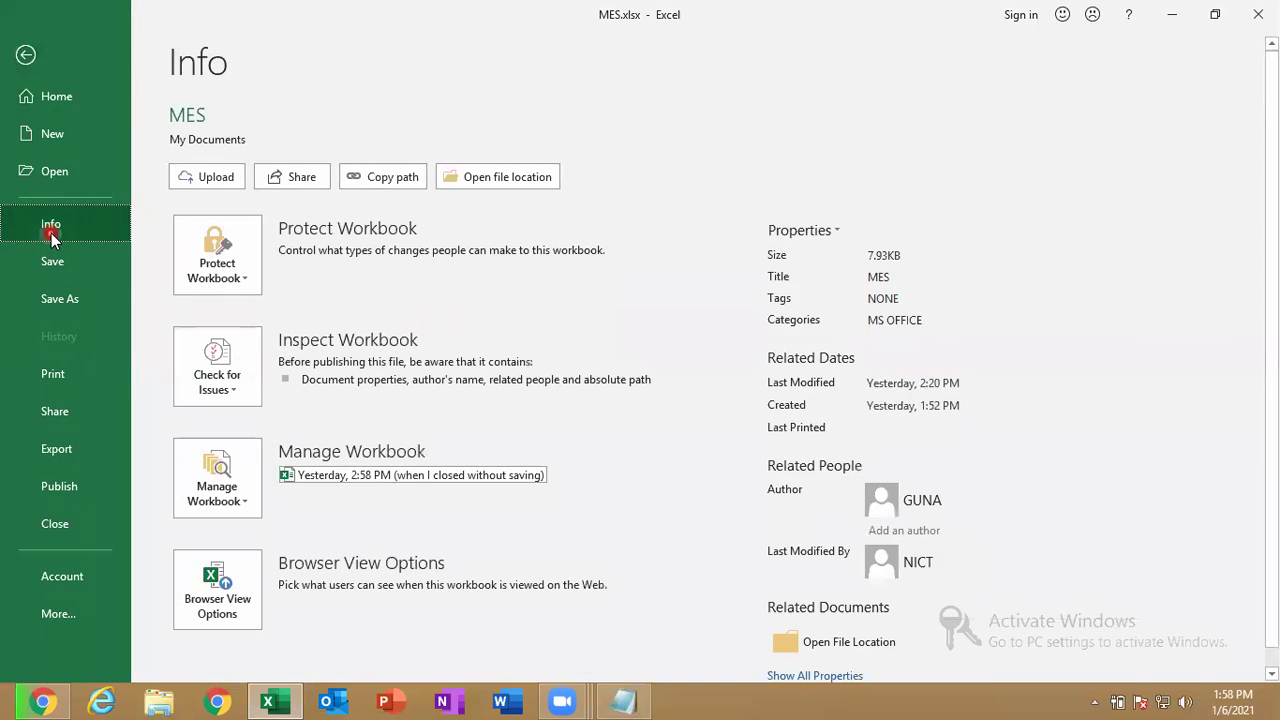
click(228, 485)
click(272, 548)
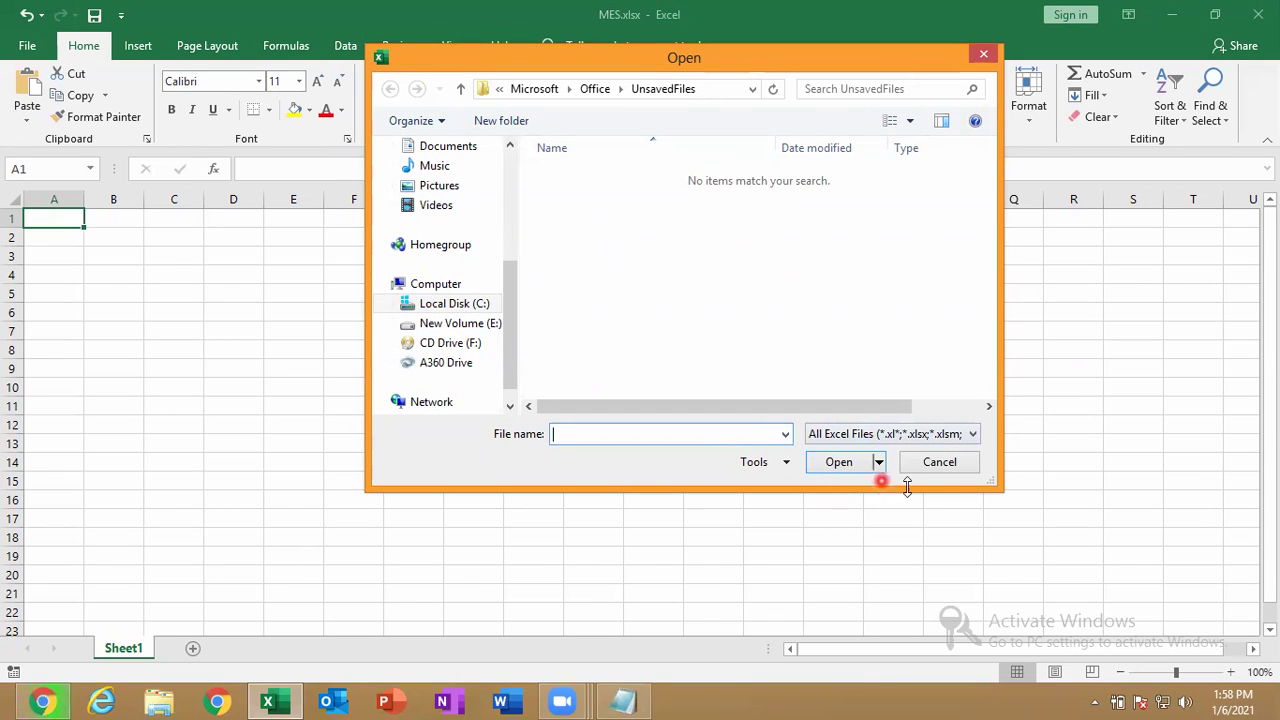
click(945, 464)
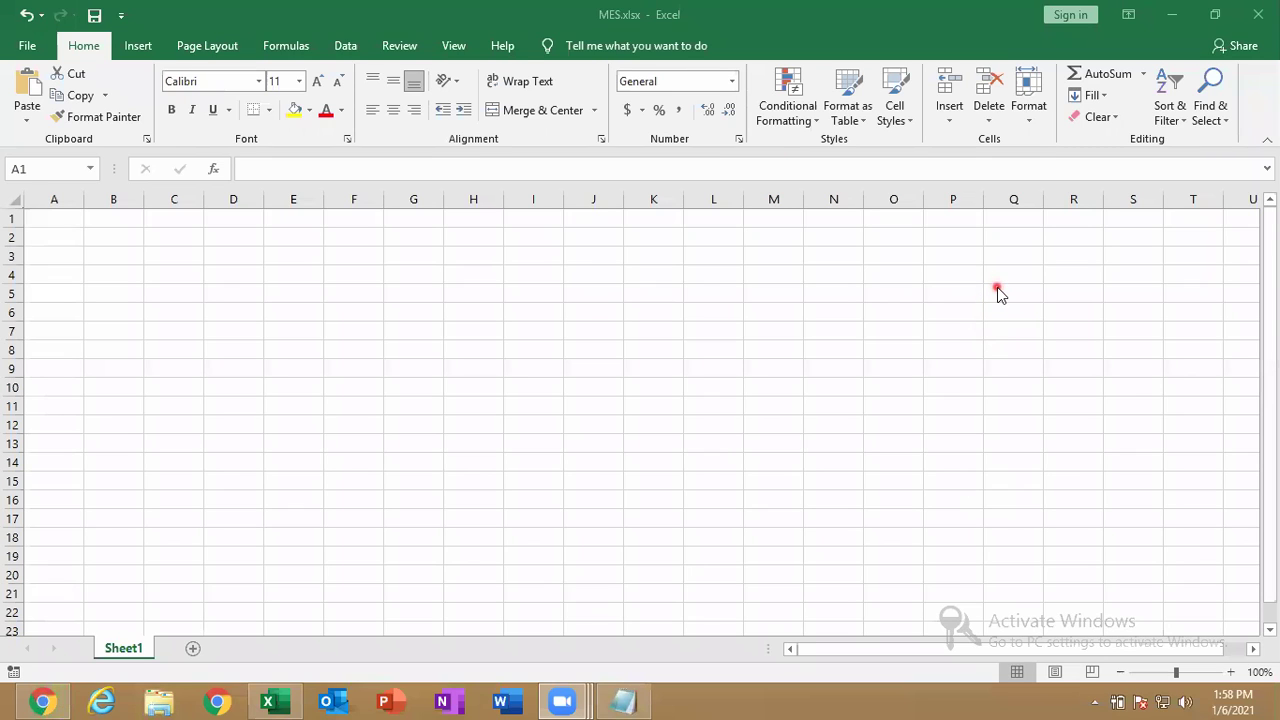
In Advanced Properties, view the Statistics, Contents and Custom tabs, then close with OK.
click(17, 55)
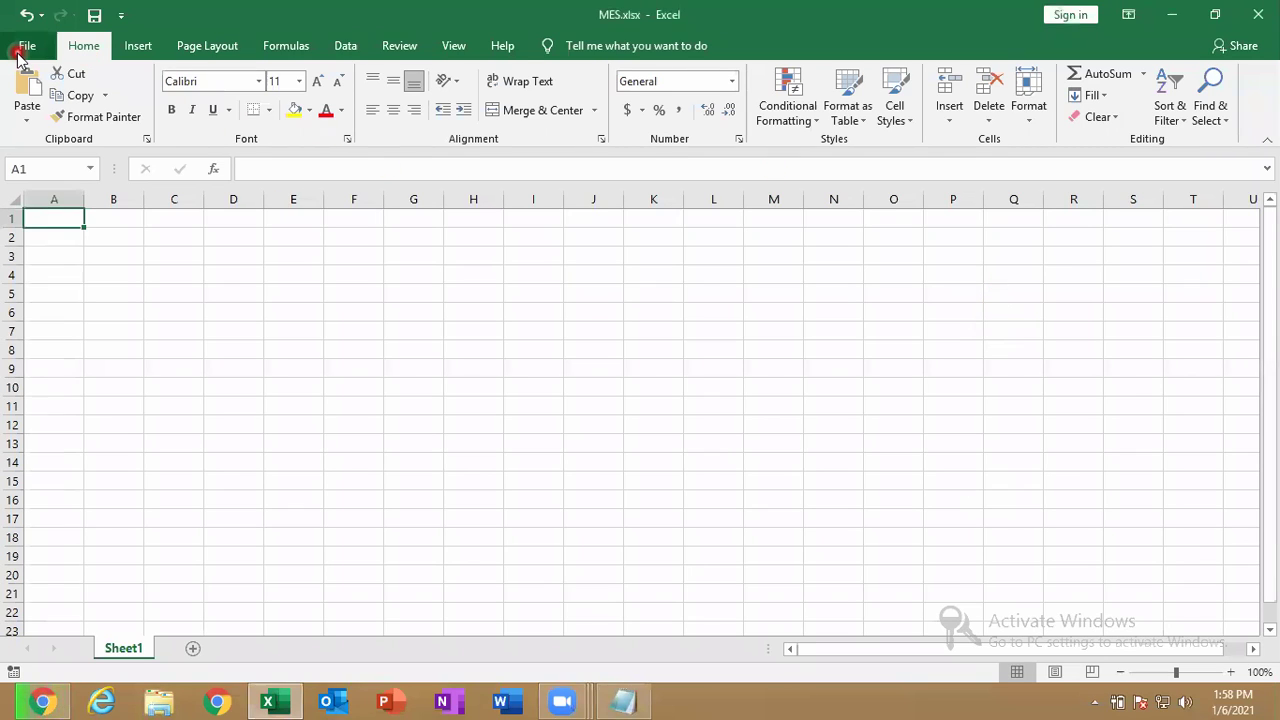
click(17, 55)
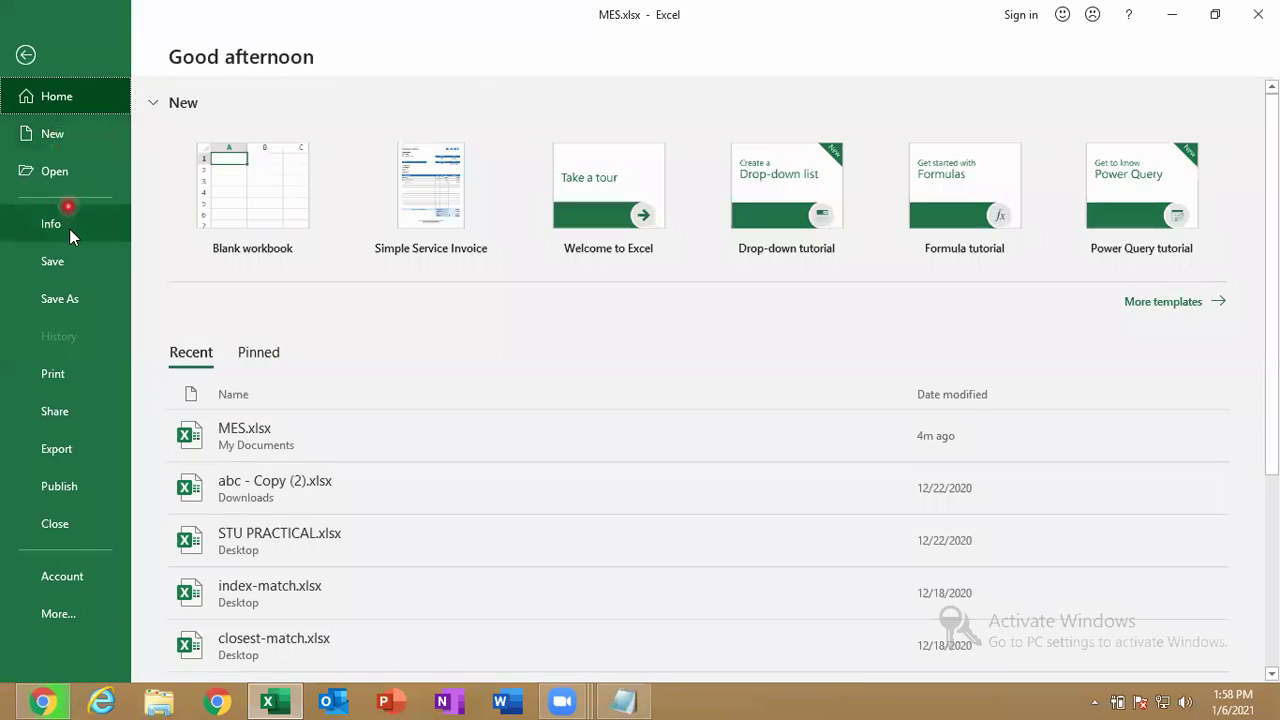
click(60, 226)
click(832, 230)
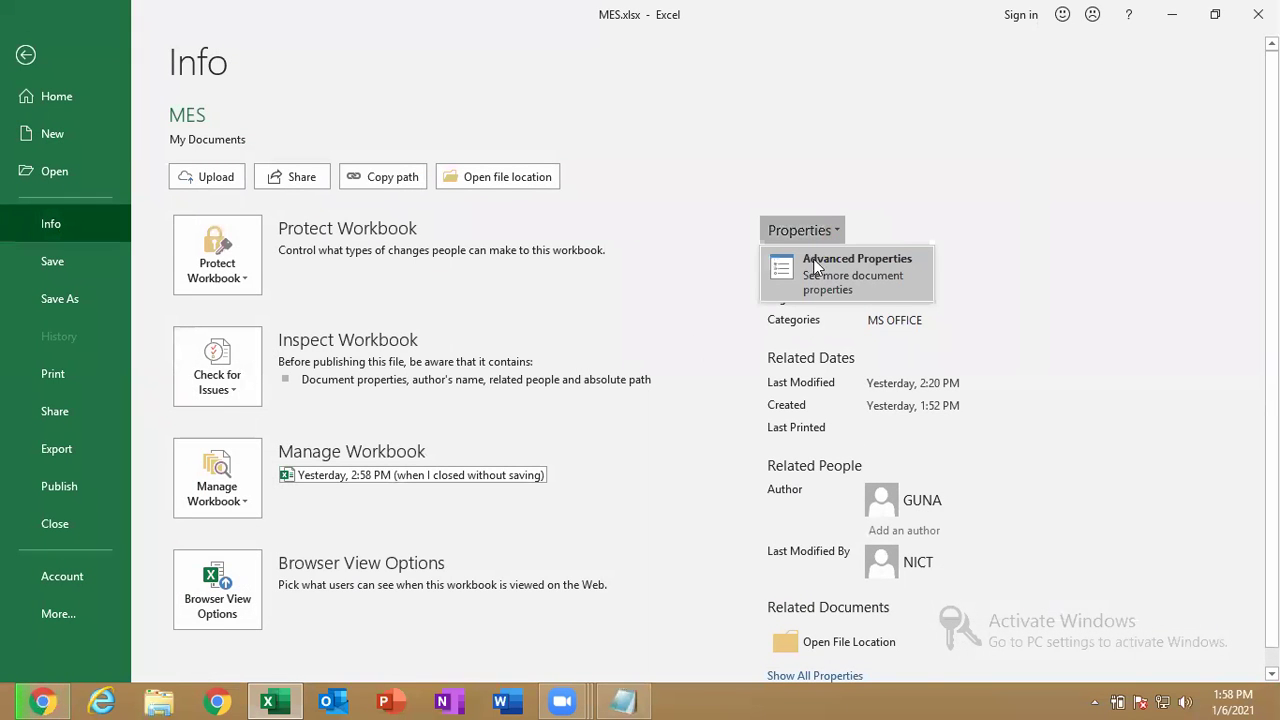
click(816, 264)
click(868, 168)
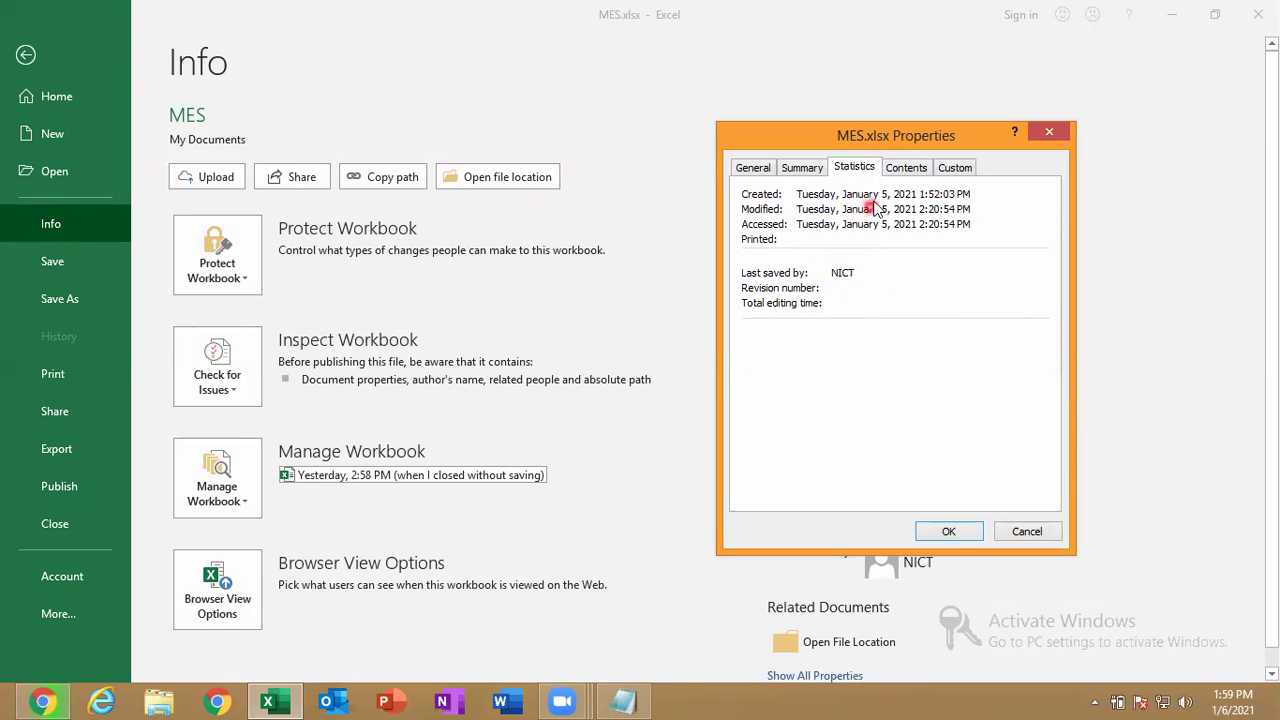
click(910, 175)
click(956, 170)
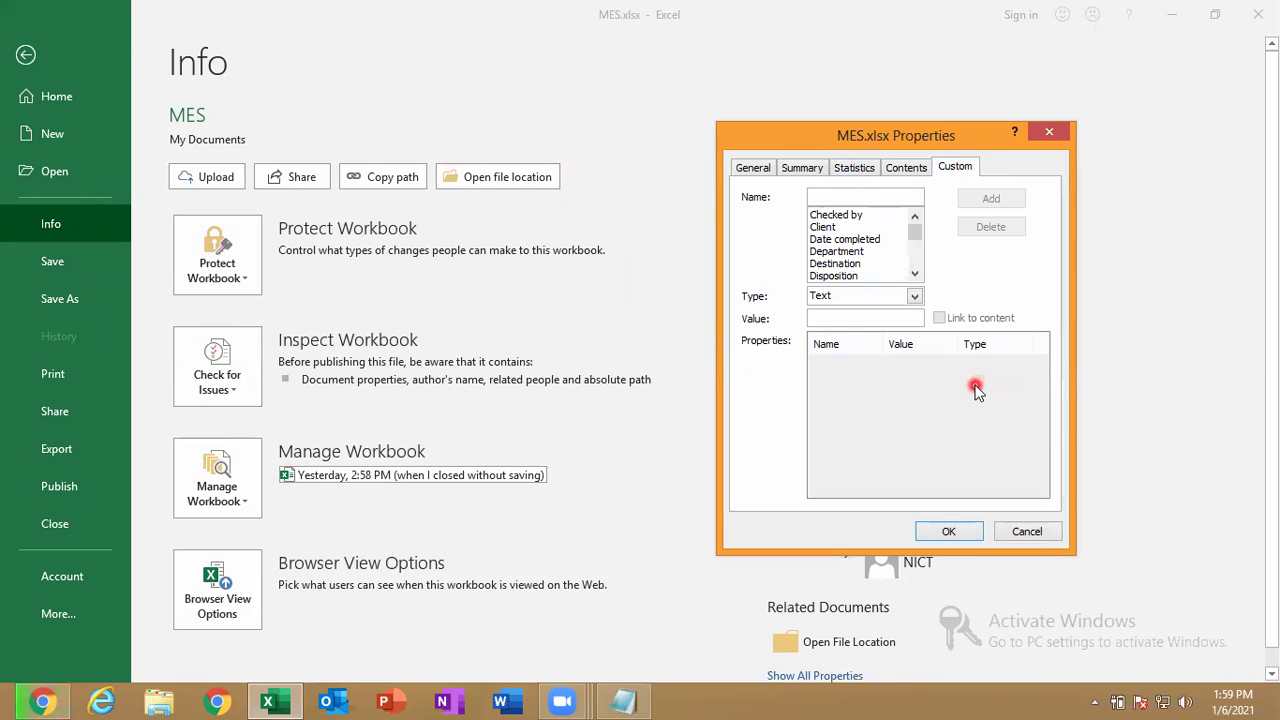
click(947, 531)
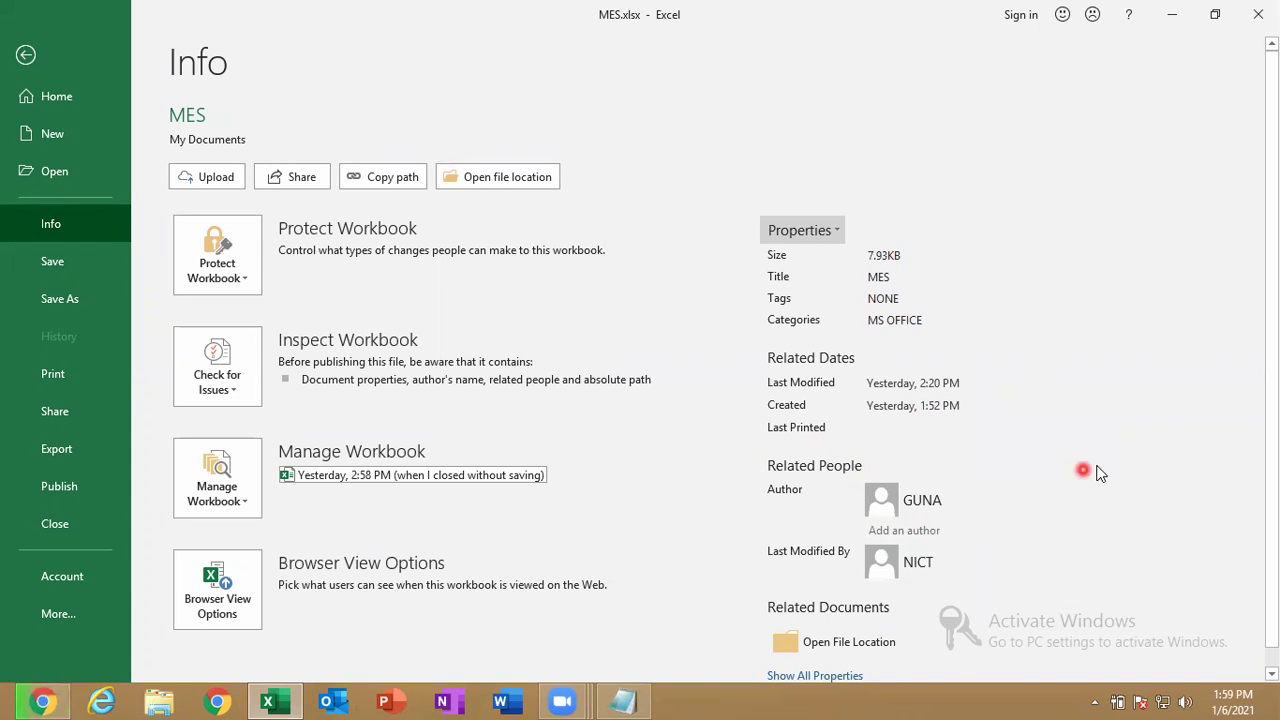
Review MES's Protect Workbook options, then bring the Notepad shortcut notes forward.
scroll(1275, 518, down, 1)
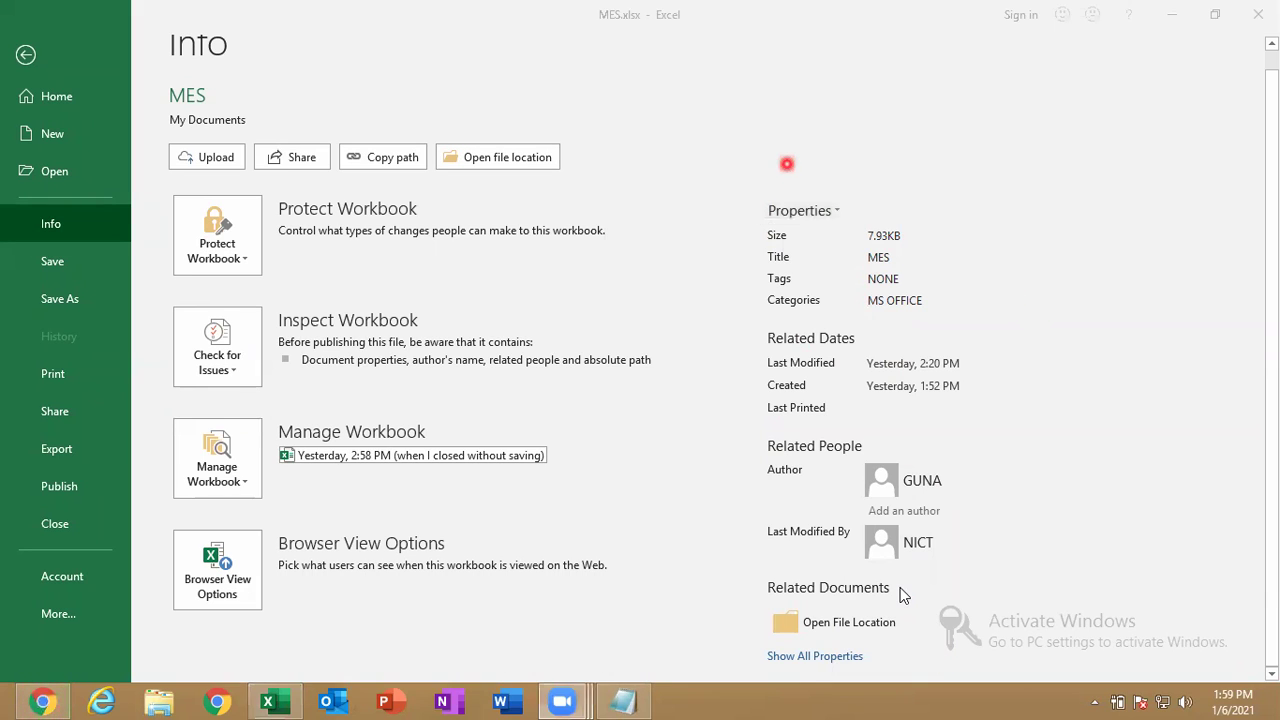
click(213, 238)
click(235, 248)
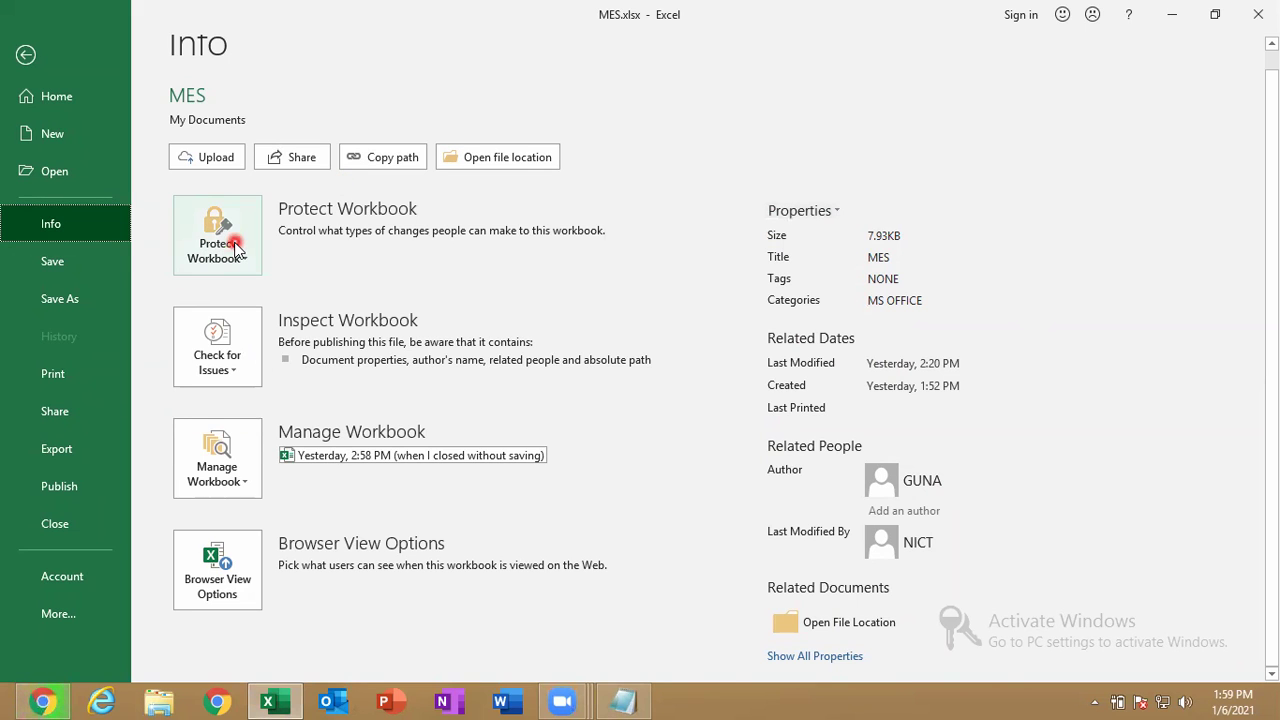
click(235, 248)
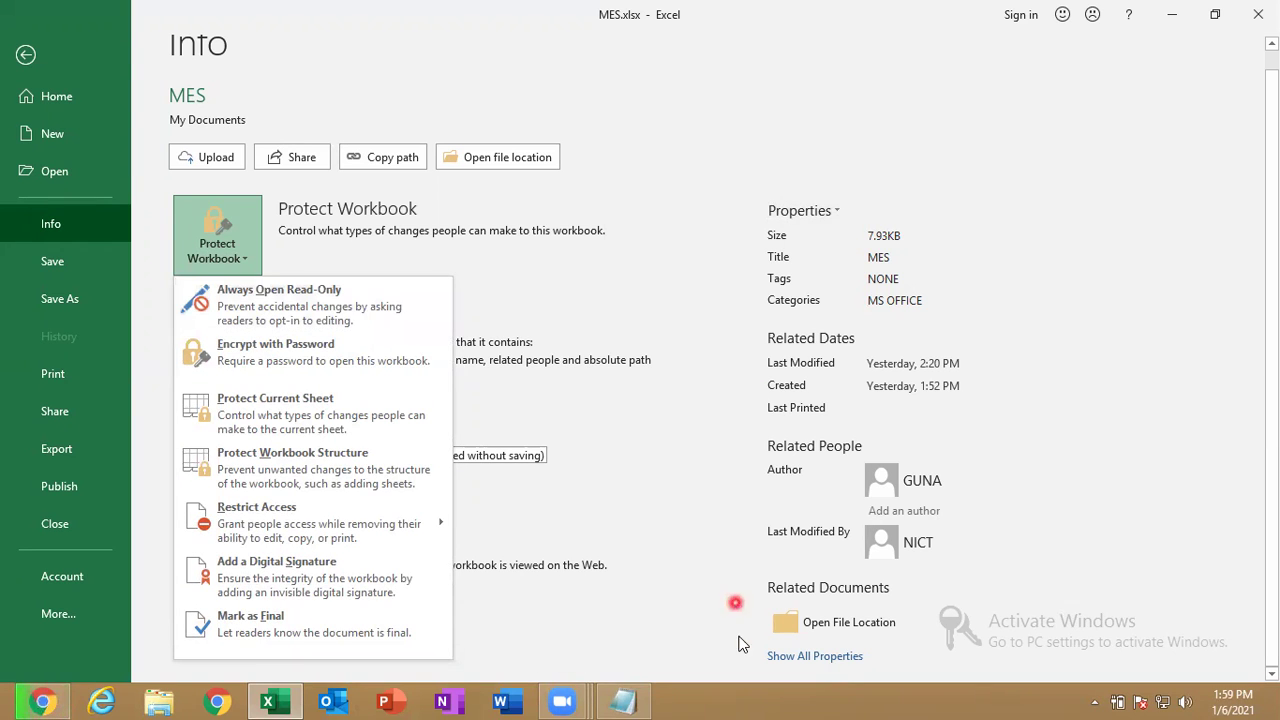
click(630, 700)
click(304, 431)
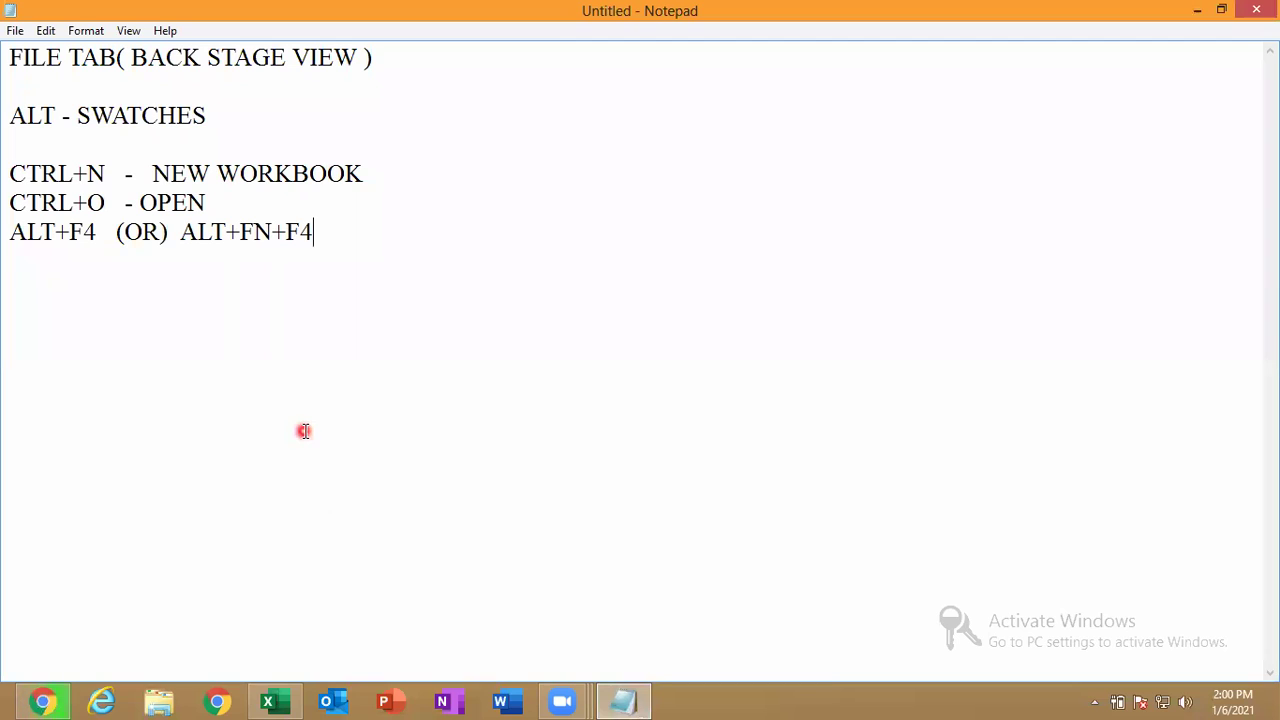
Type the headings PRODUCT DOCUMENT: and ALWAYS OPEN READ ONLY below the shortcut notes.
text(pRODUCT)
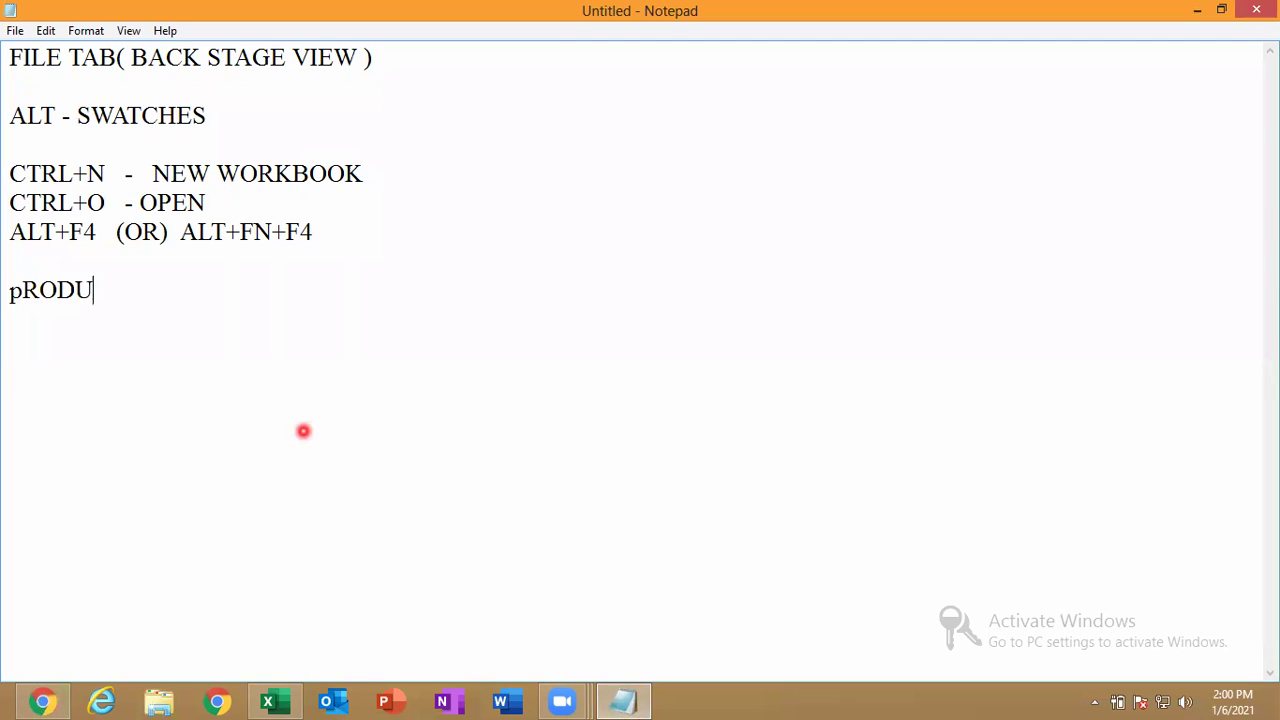
key(BackSpace)
key(BackSpace)
key(BackSpace)
key(BackSpace)
key(BackSpace)
key(BackSpace)
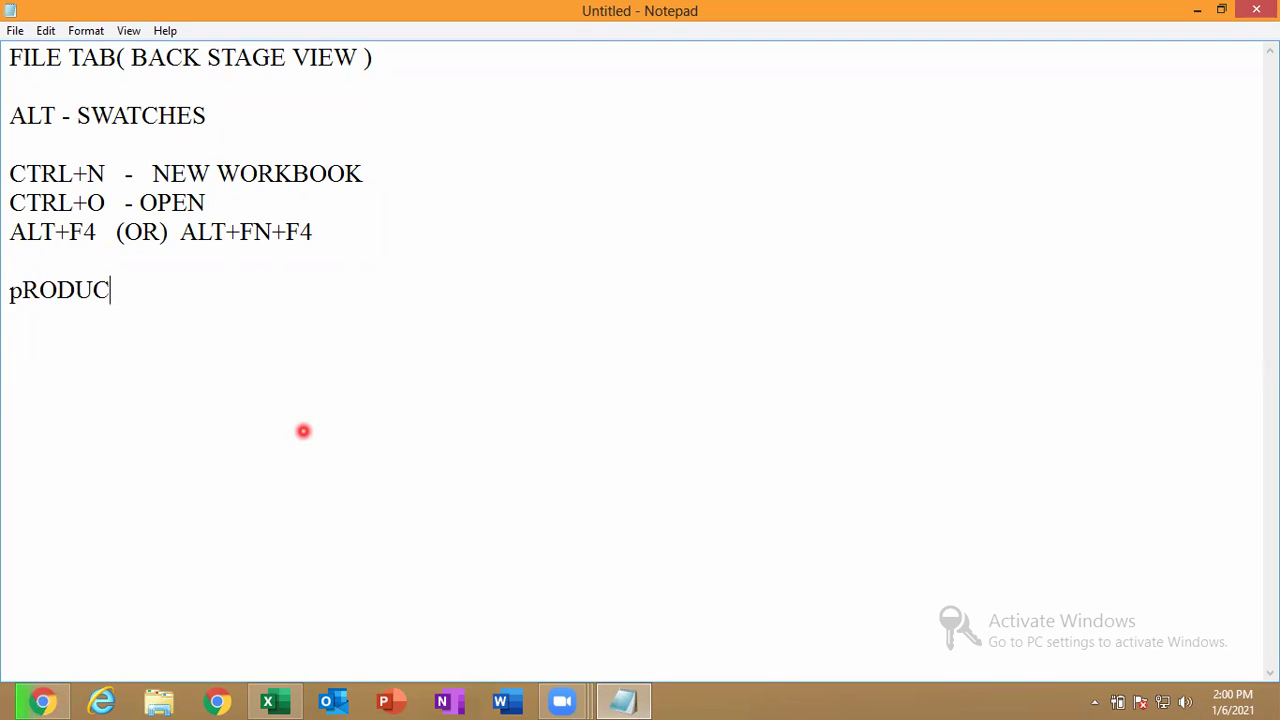
text(ROD)
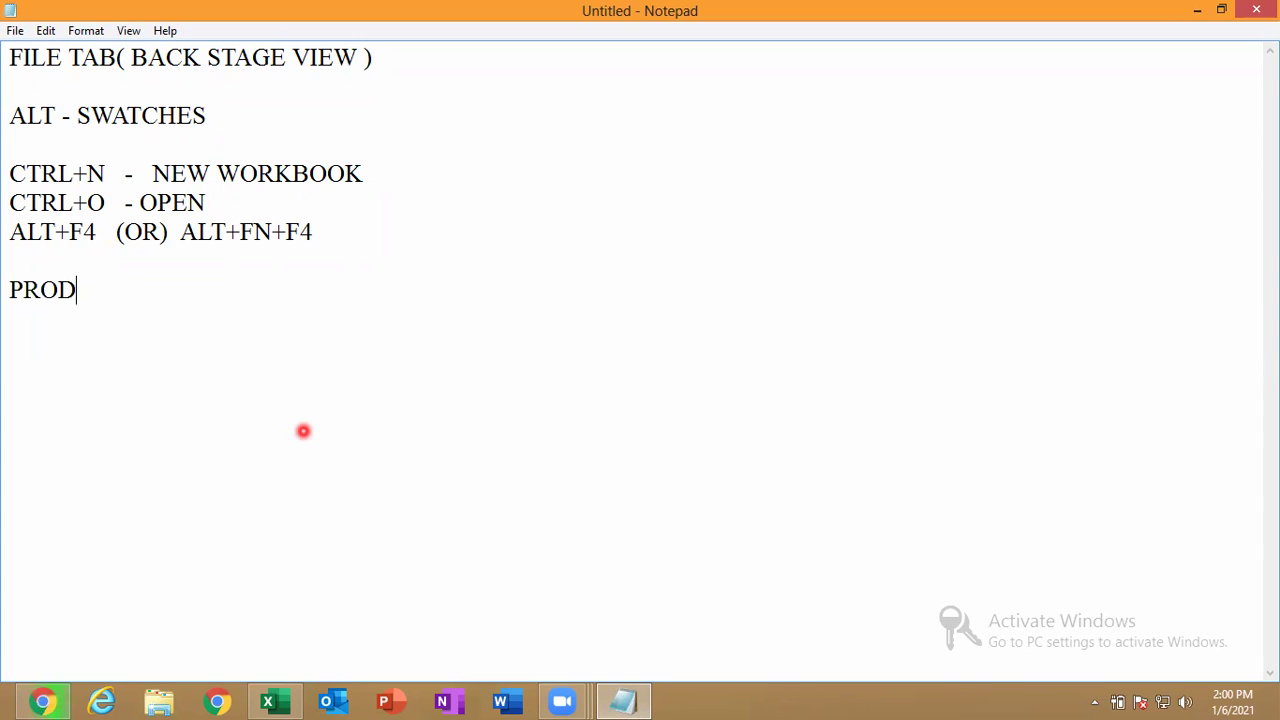
text(UCT DOCU)
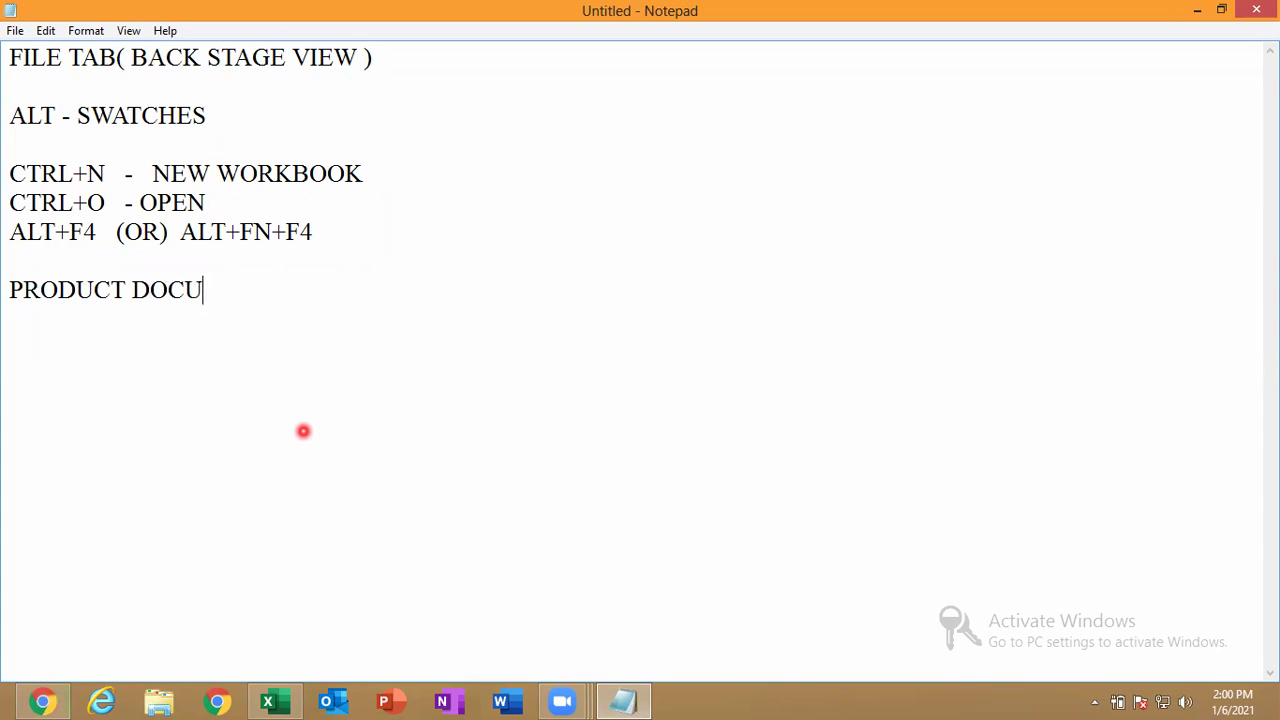
text(MENT)
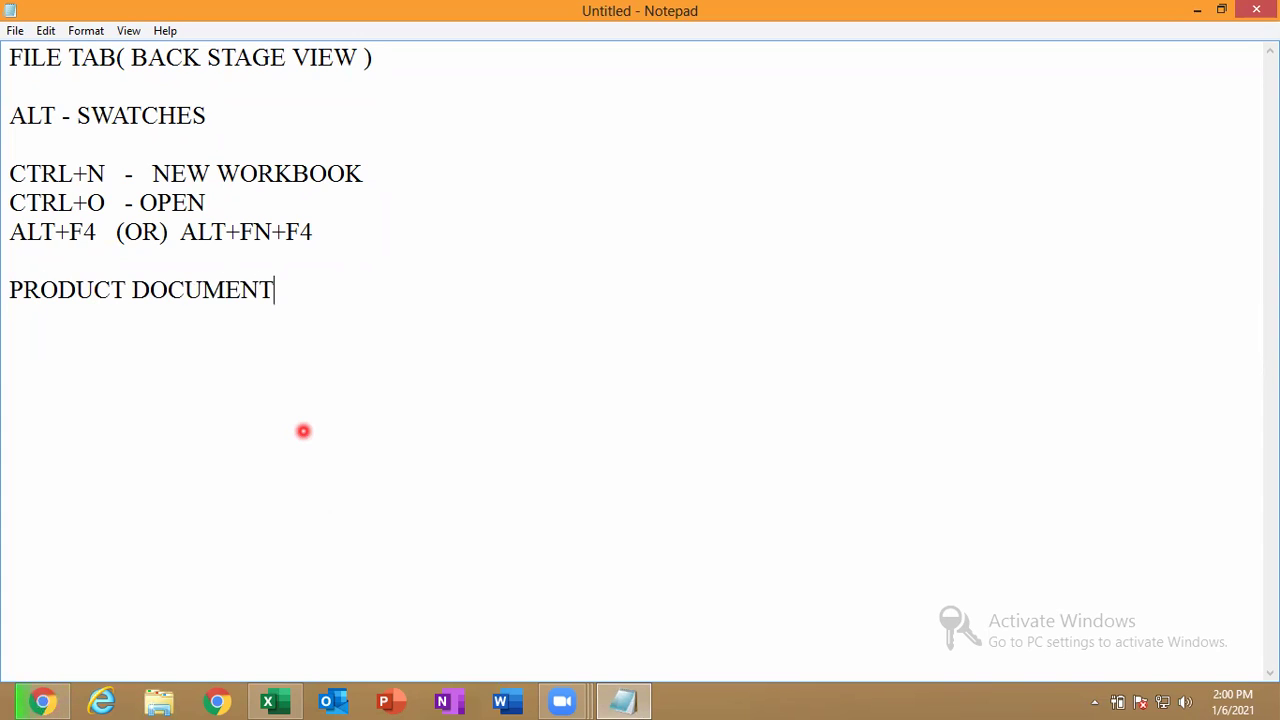
text(:  ALWA)
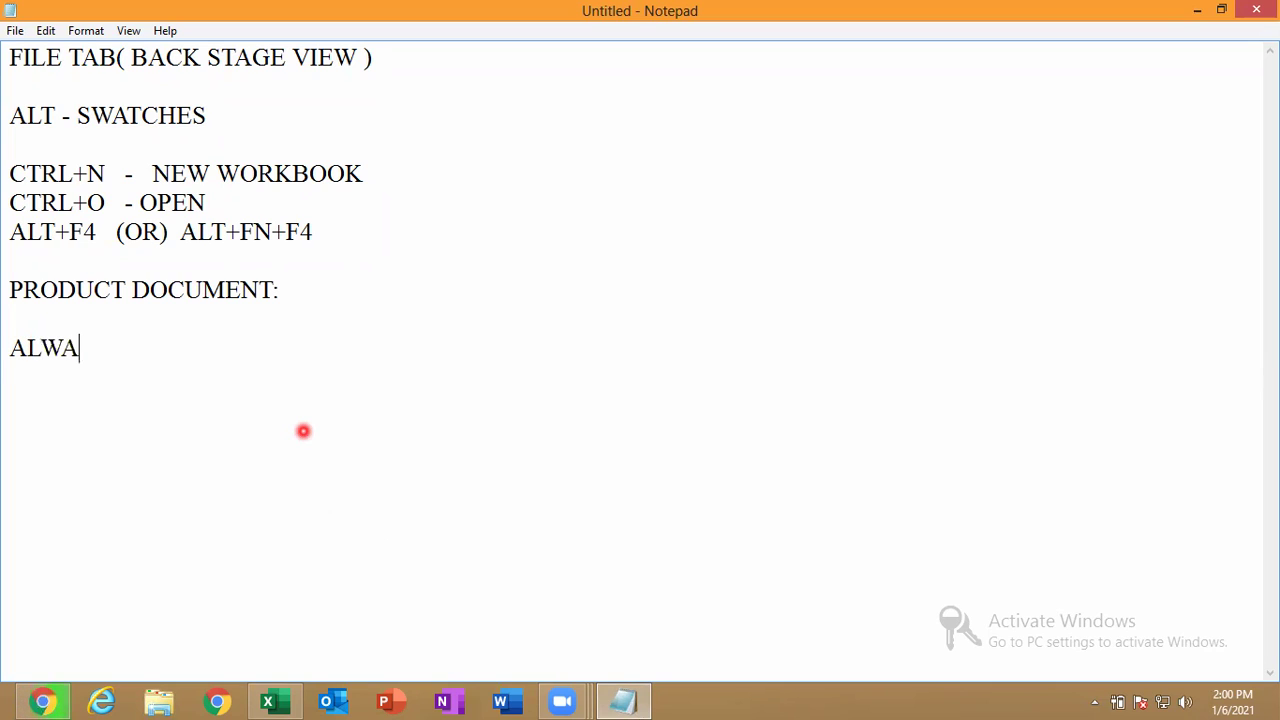
text(YS OPEN)
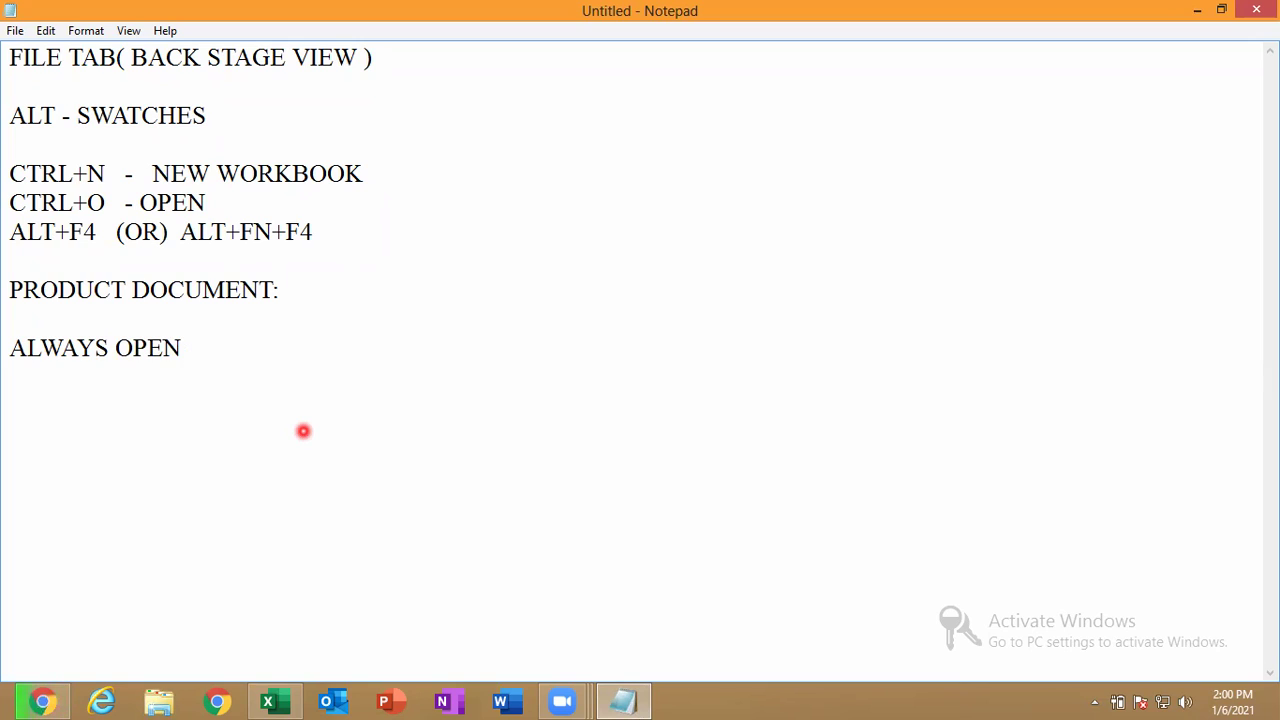
text( READ ONLY:)
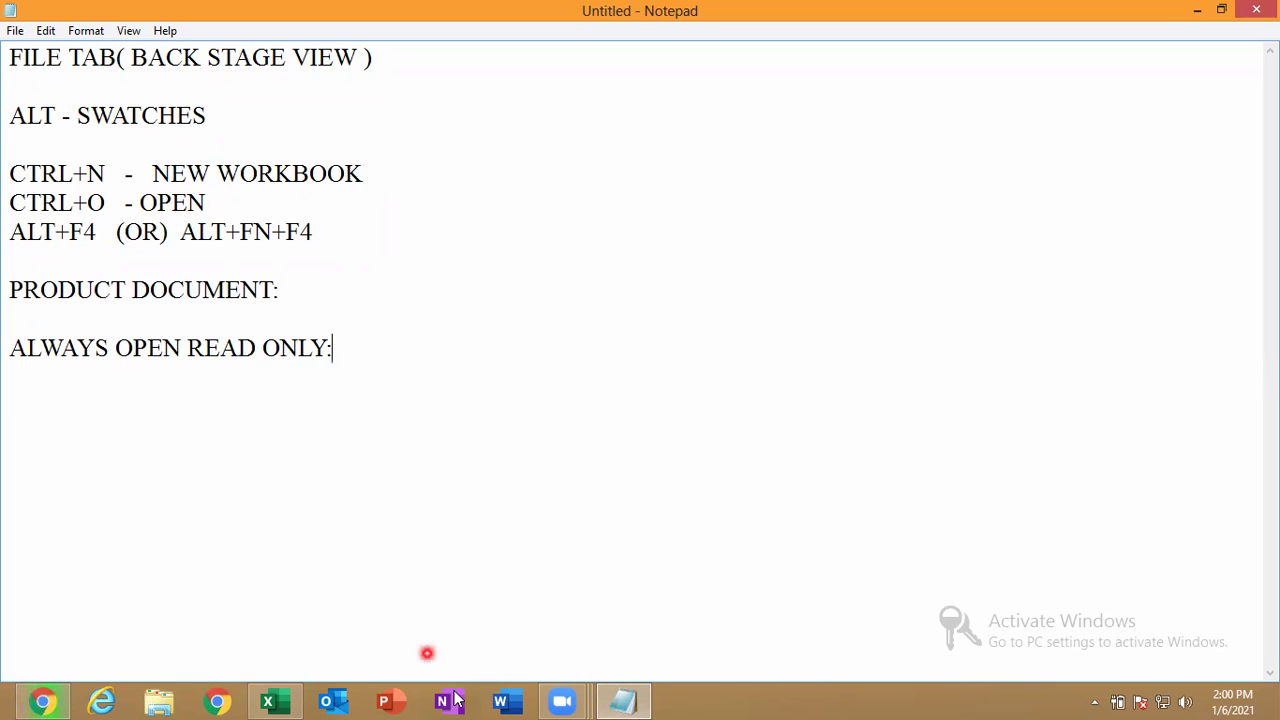
Glance at the Protect Workbook options in MES, then return to the worksheet.
click(288, 699)
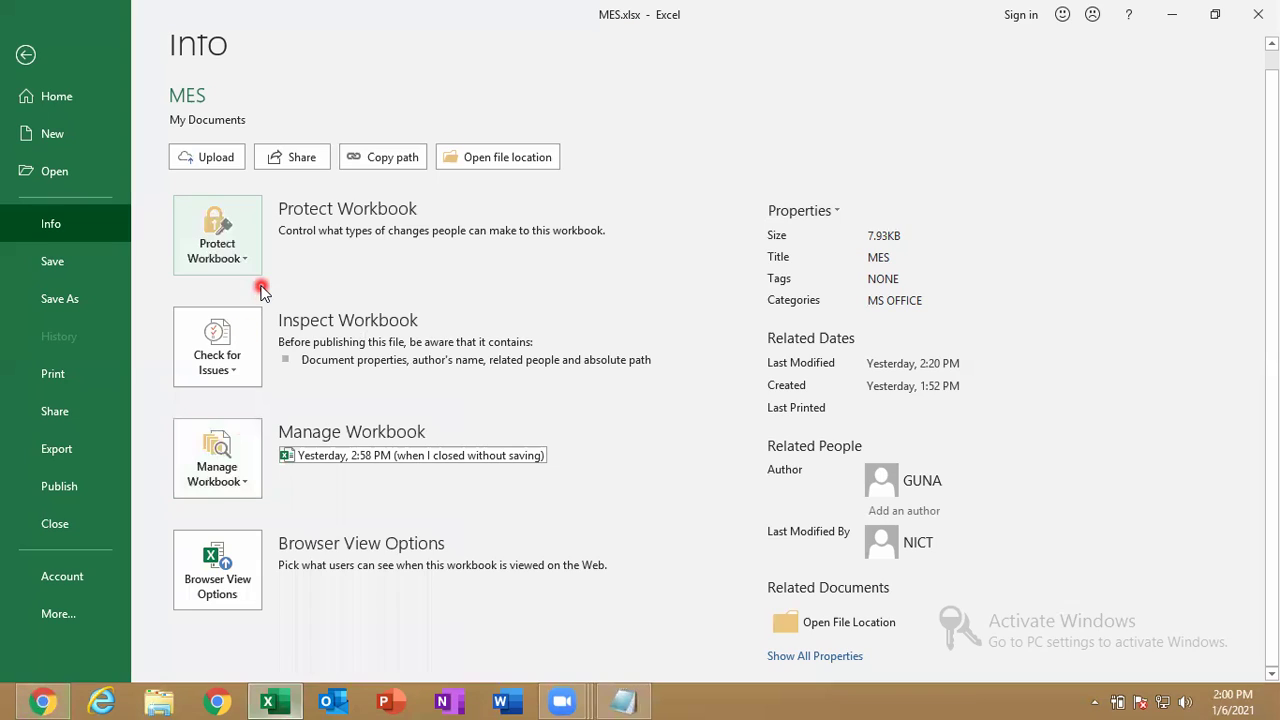
click(245, 260)
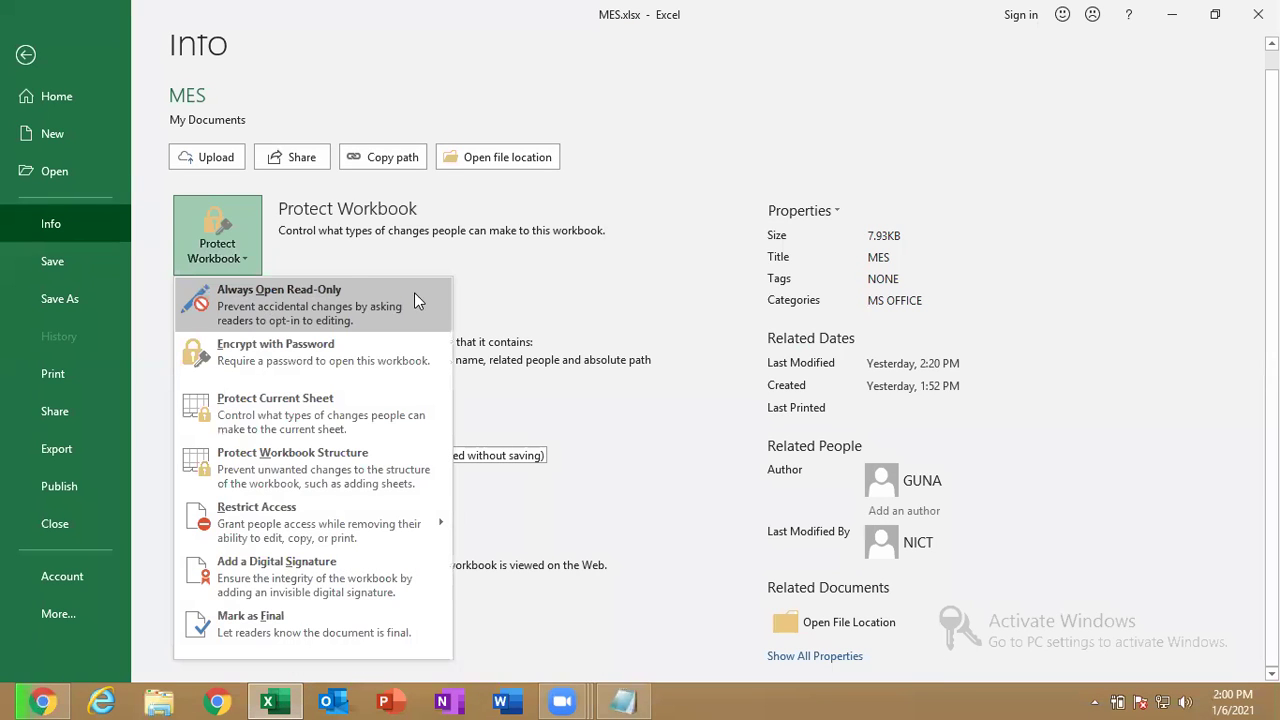
click(28, 56)
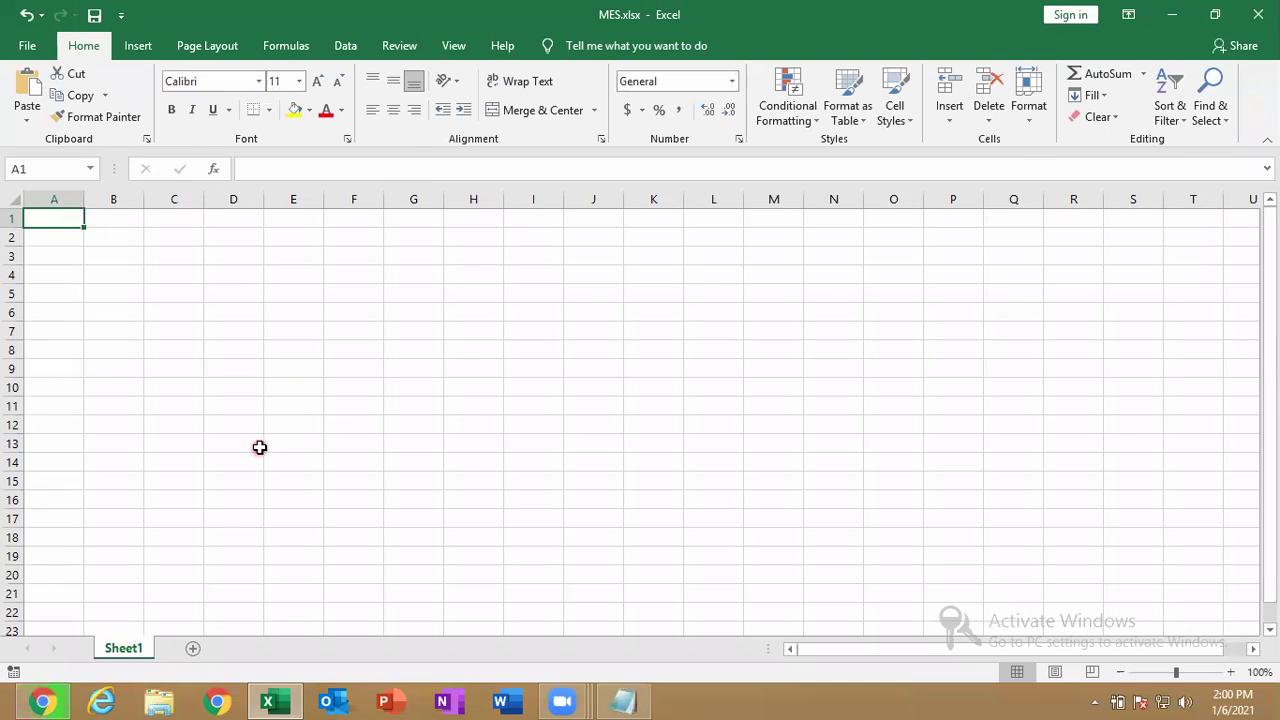
Change the Notepad heading to ALWAYS OPEN READ-ONLY: with a hyphen.
click(622, 701)
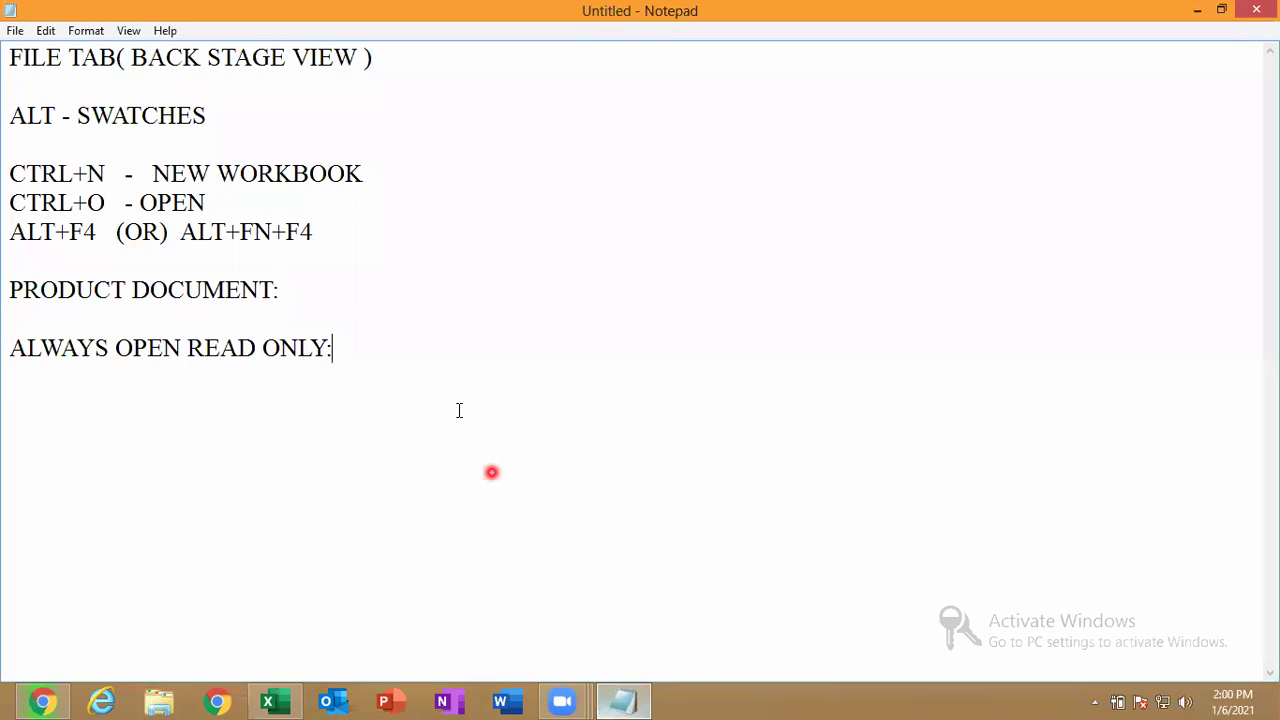
click(263, 347)
key(BackSpace)
text(-)
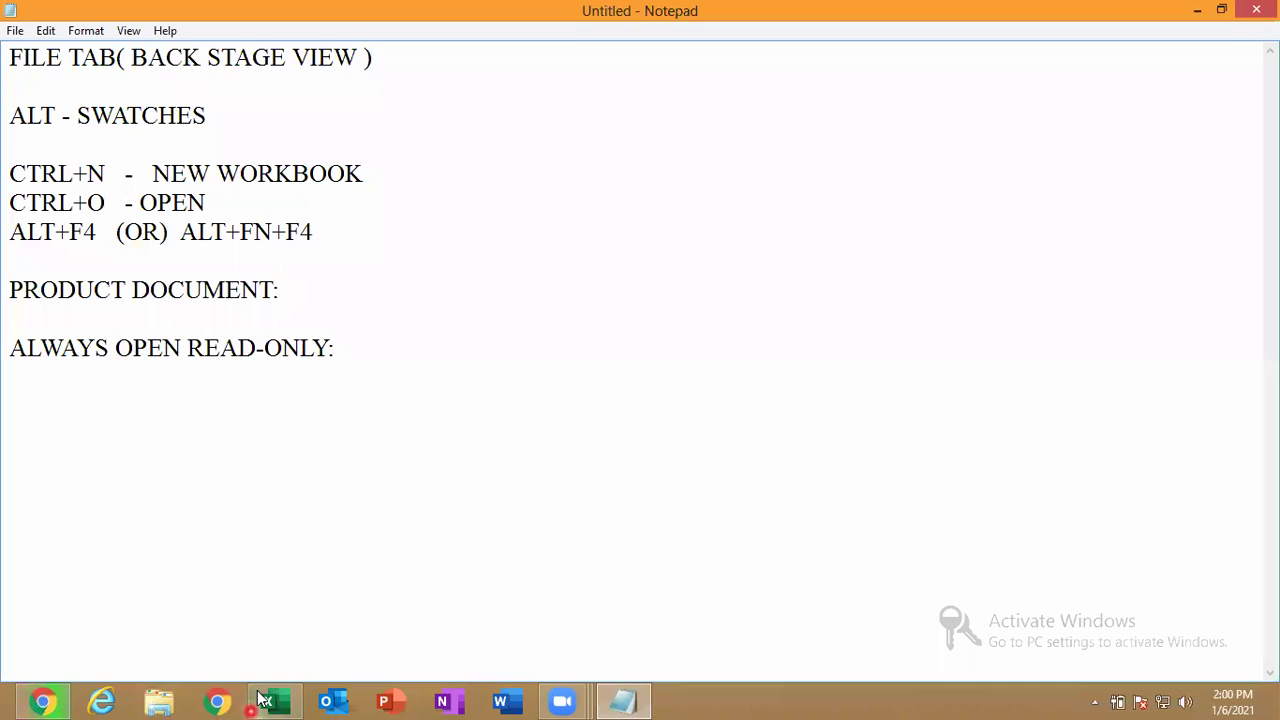
Set MES.xlsx to Always Open Read-Only and close the workbook.
click(270, 700)
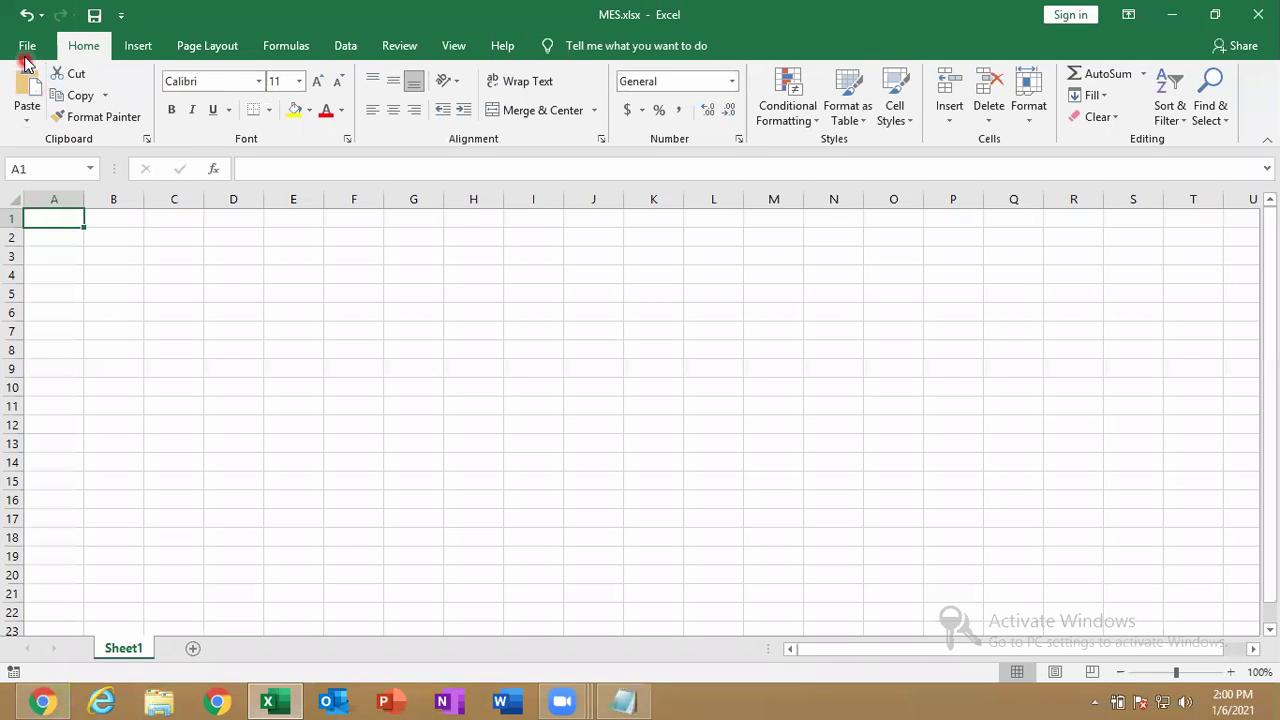
click(23, 46)
click(103, 234)
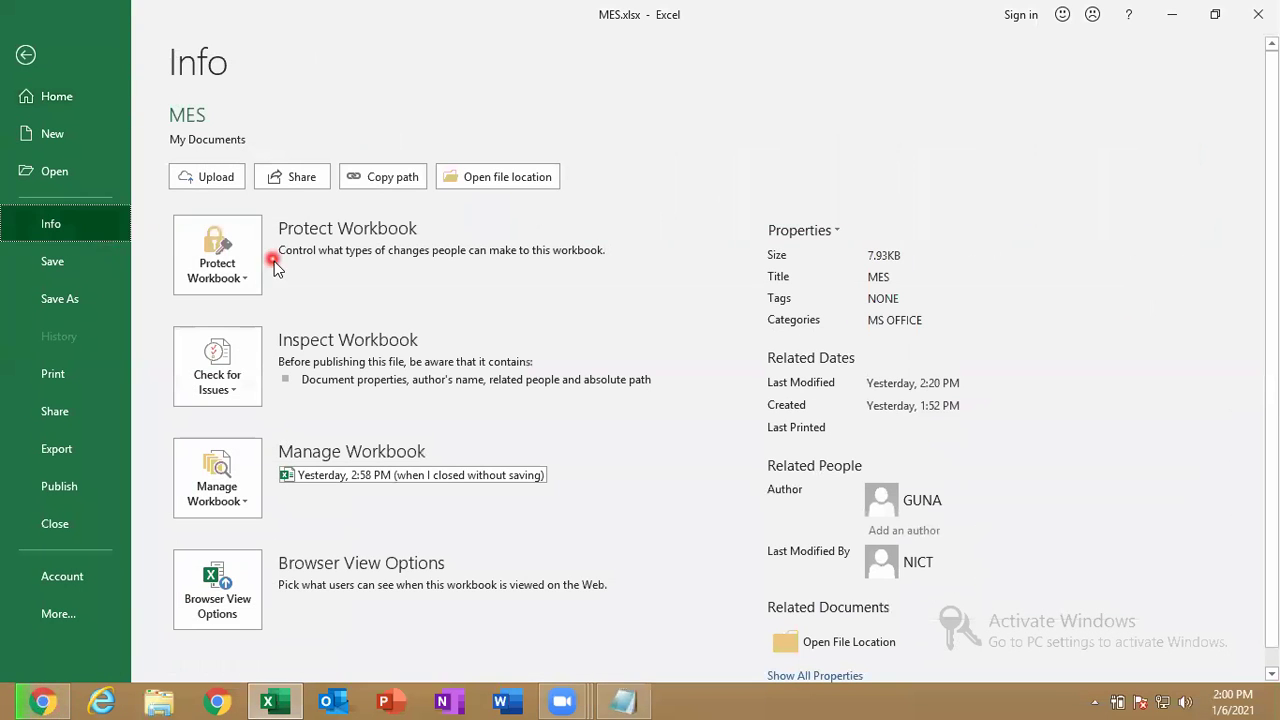
click(235, 265)
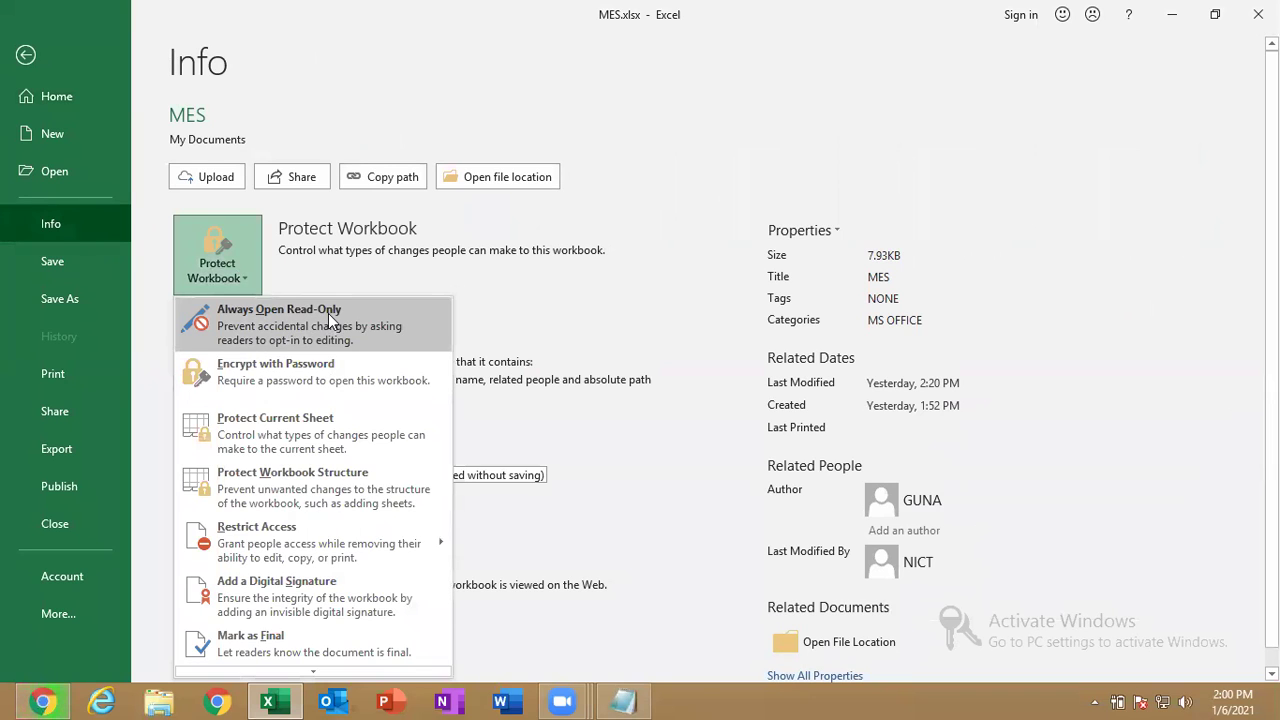
click(328, 313)
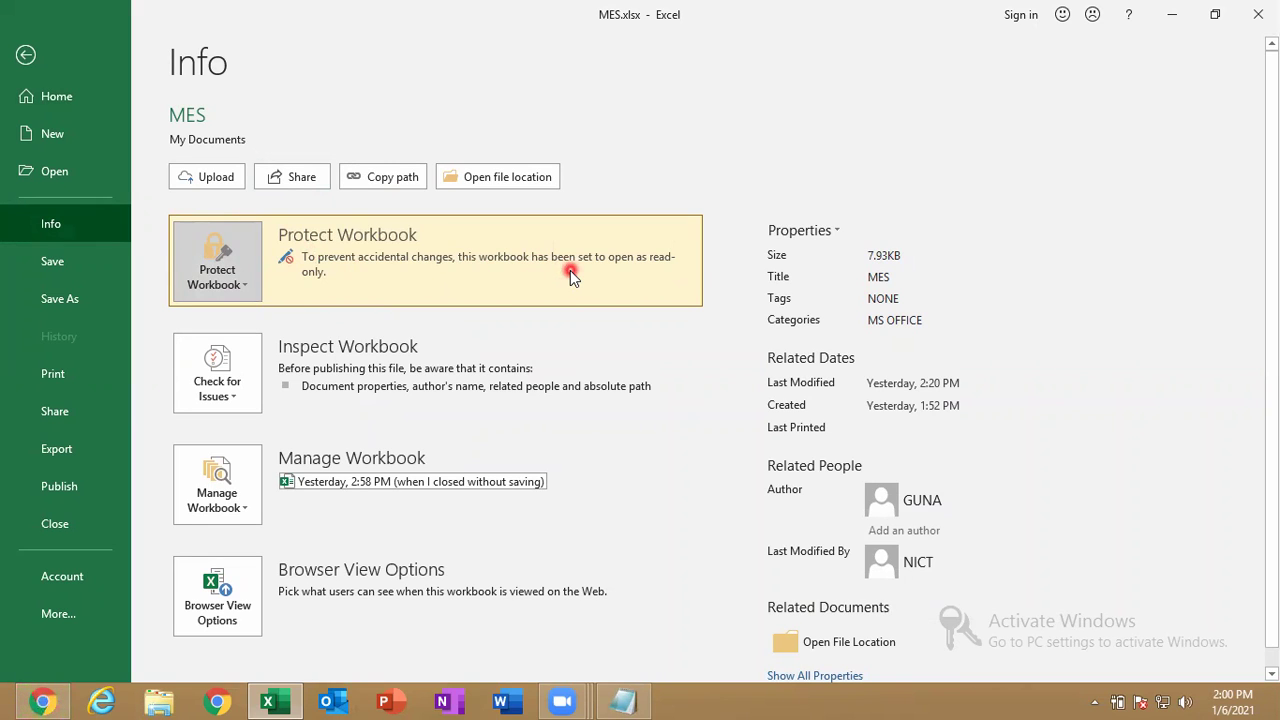
click(92, 268)
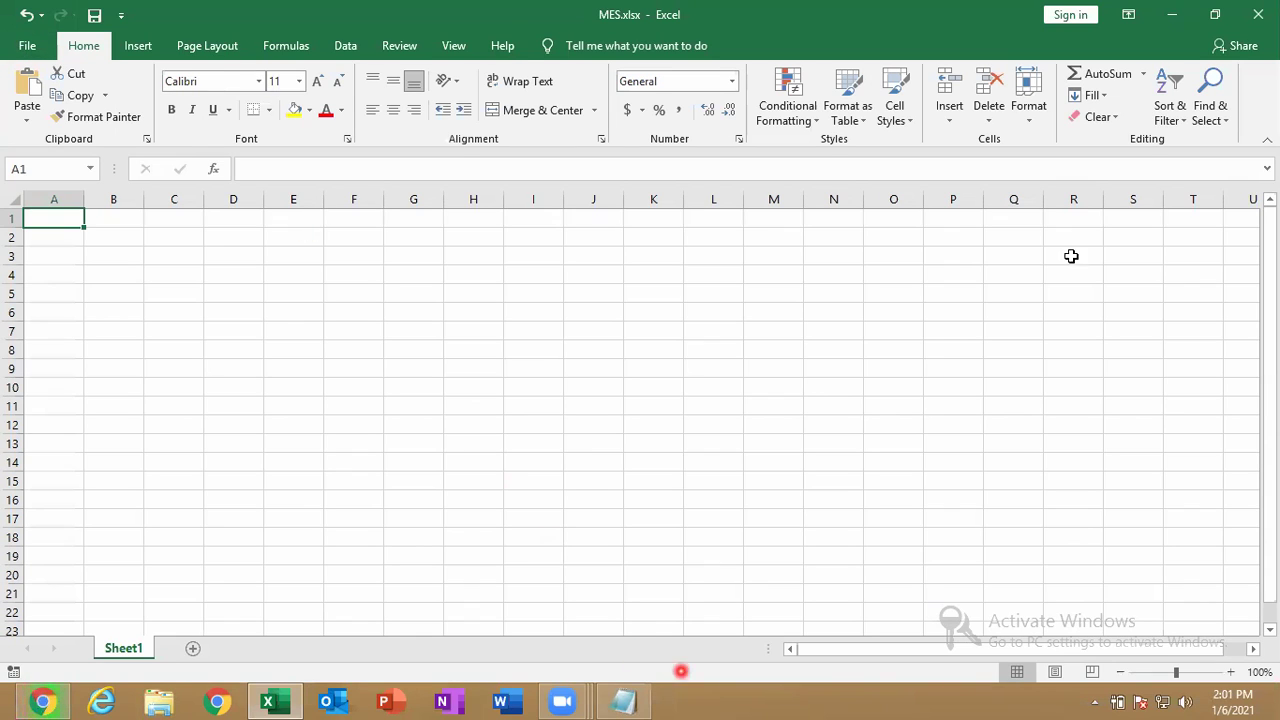
click(1258, 14)
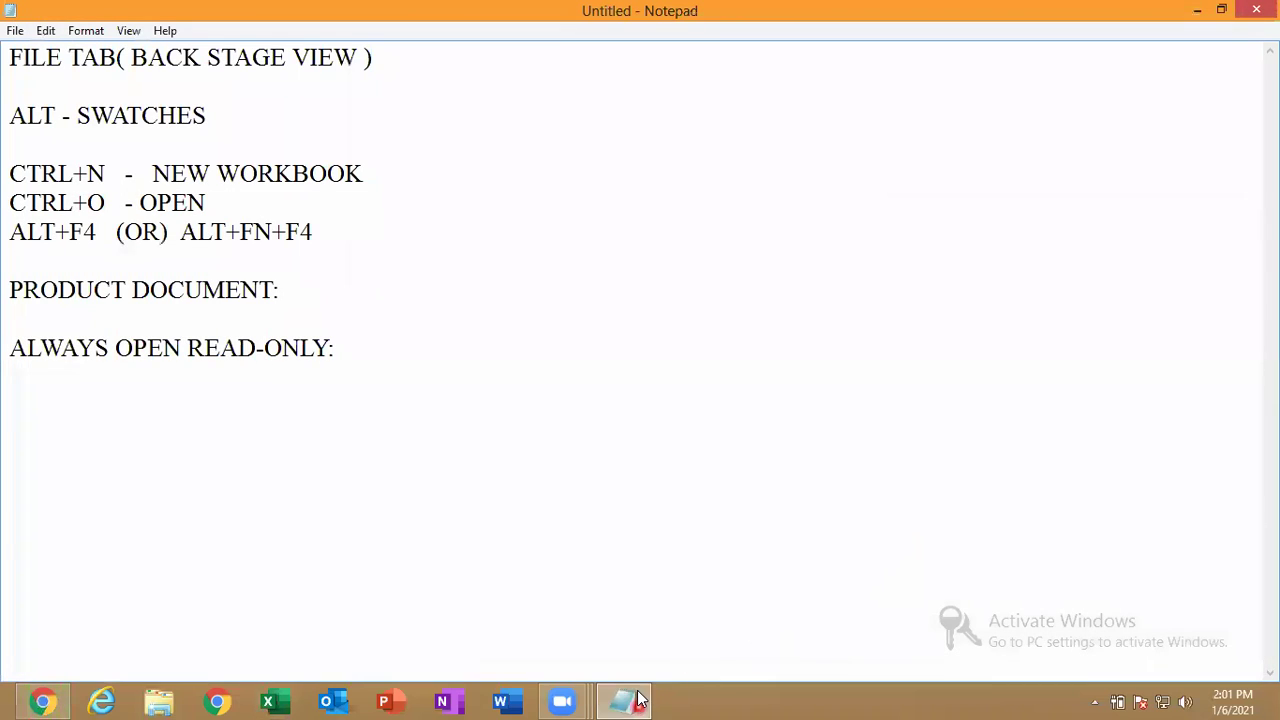
Add the line 'YES (READ ONLY) NO (EDITABLE/REMOVE THE READ ONLY) CANCEL' in Notepad.
click(390, 363)
key(Return)
text(YES ()
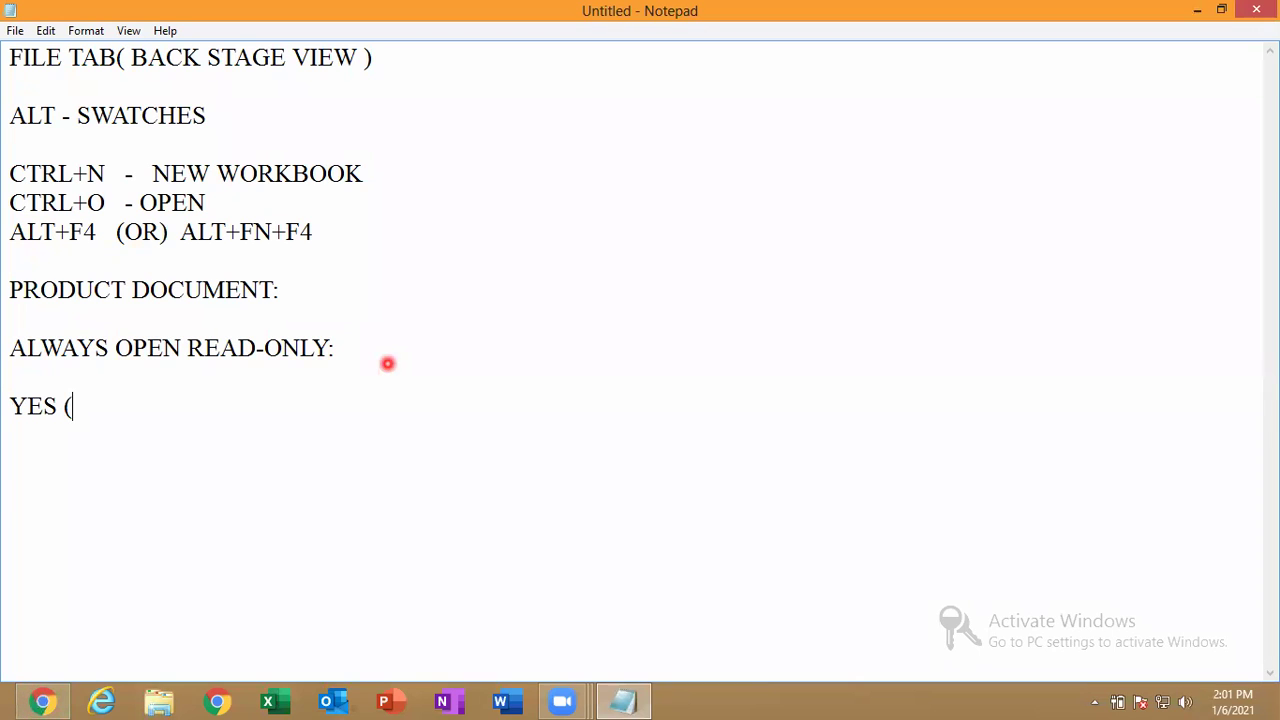
text(  READ ONL)
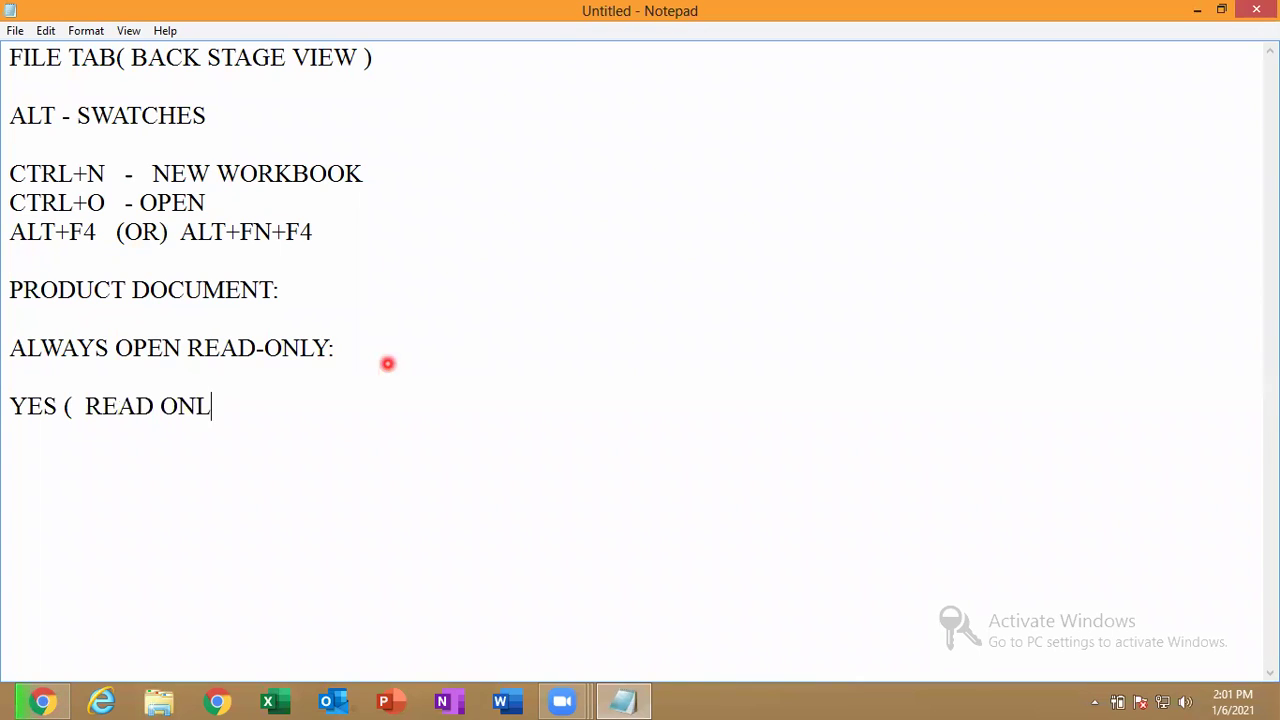
text(Y )  NO ( EDITABLE/RE)
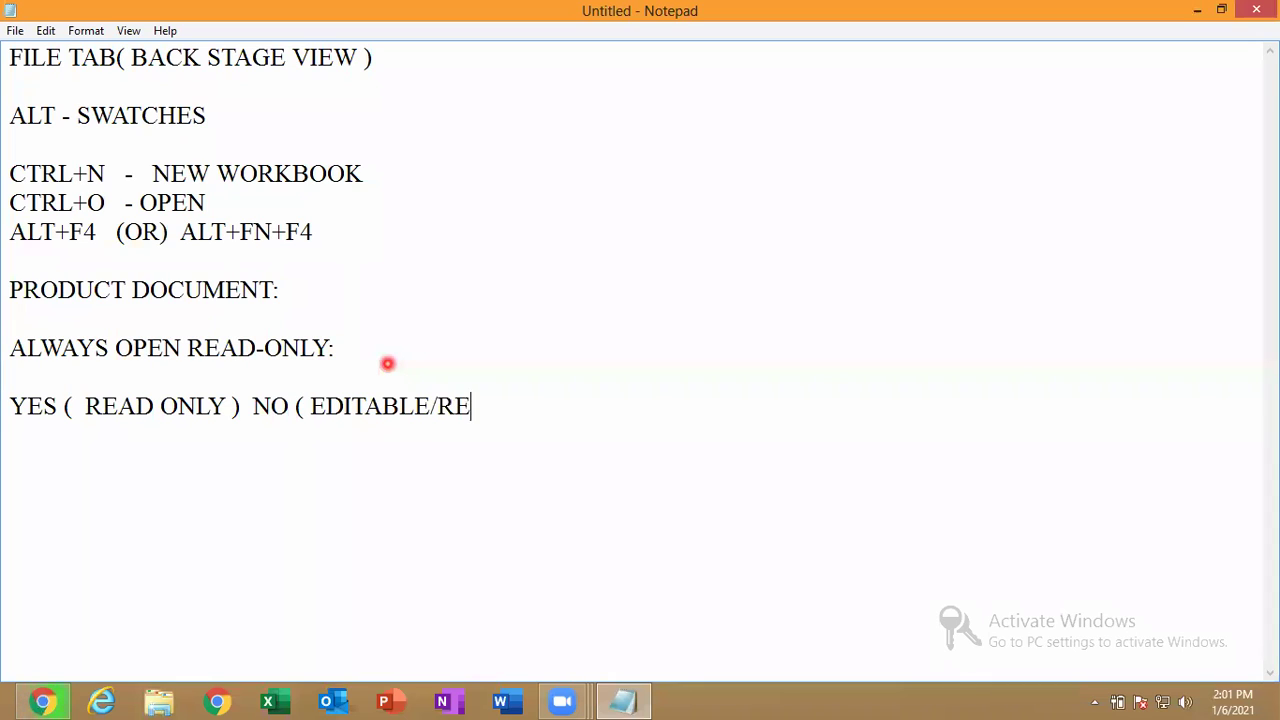
key(BackSpace)
key(BackSpace)
key(BackSpace)
text(/)
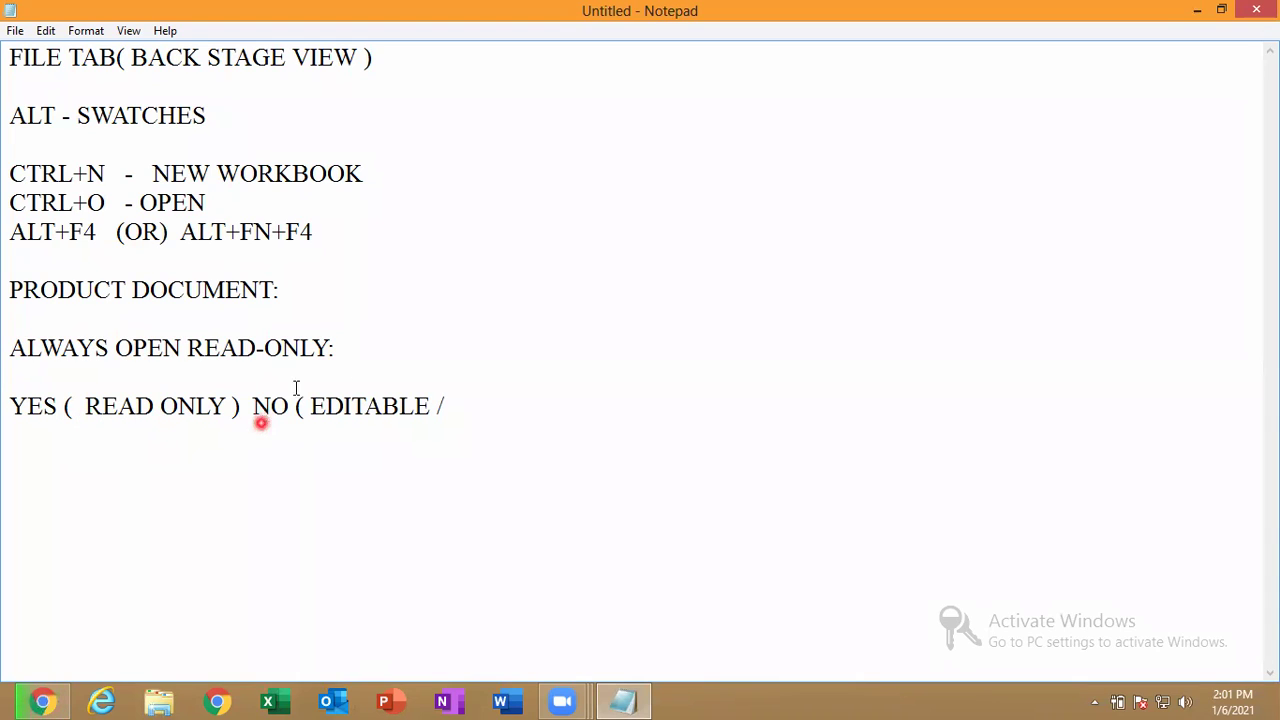
text(REMOVE THE )
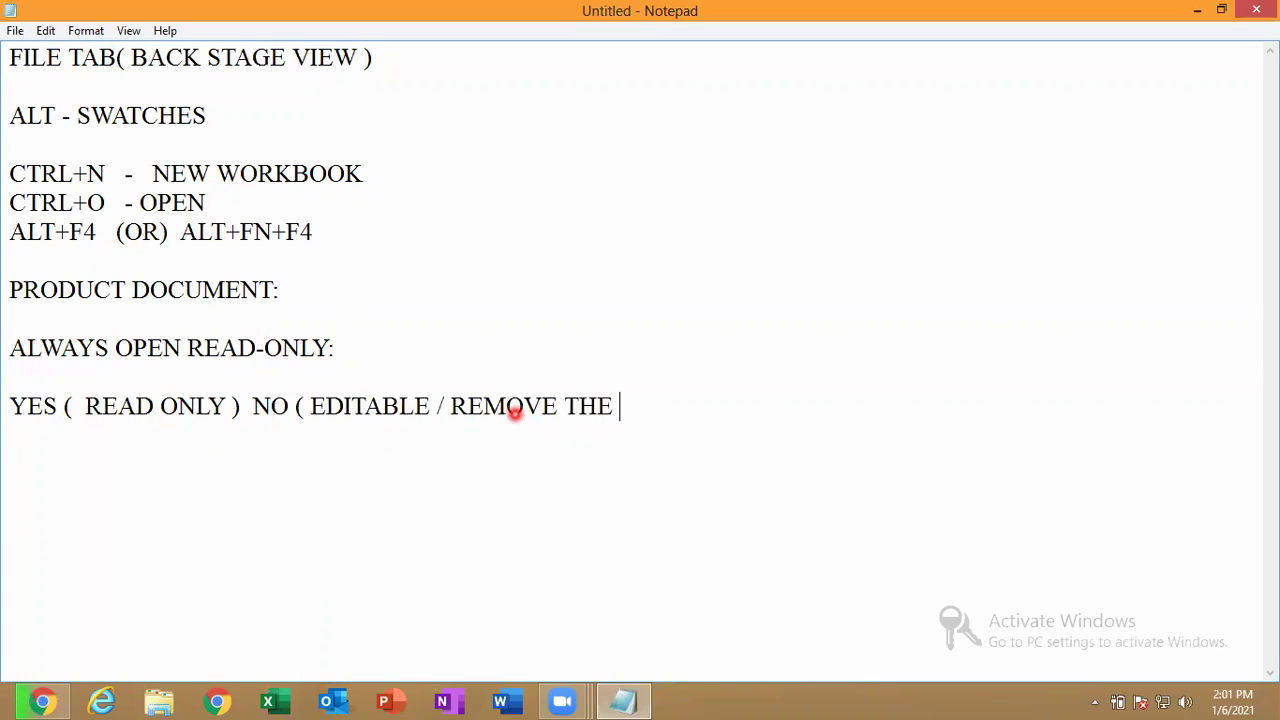
text(READ)
key(BackSpace)
text(AD ONLY)
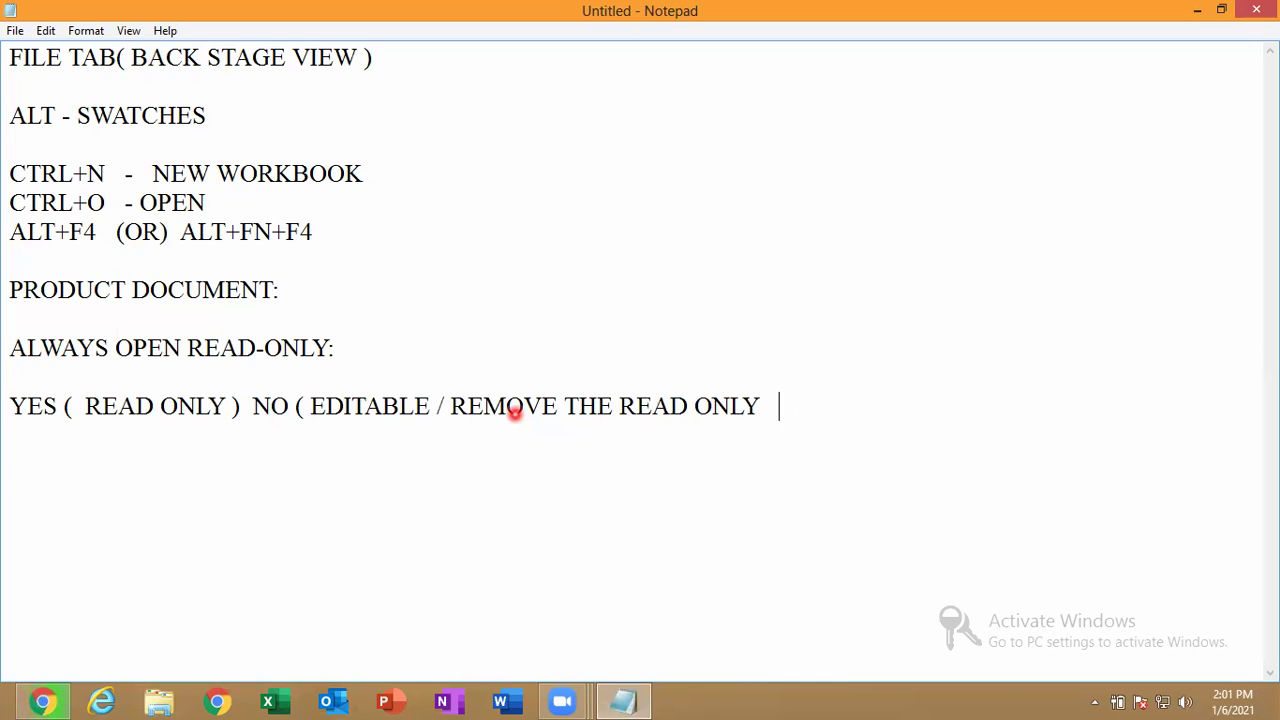
text(    ) CANCLE)
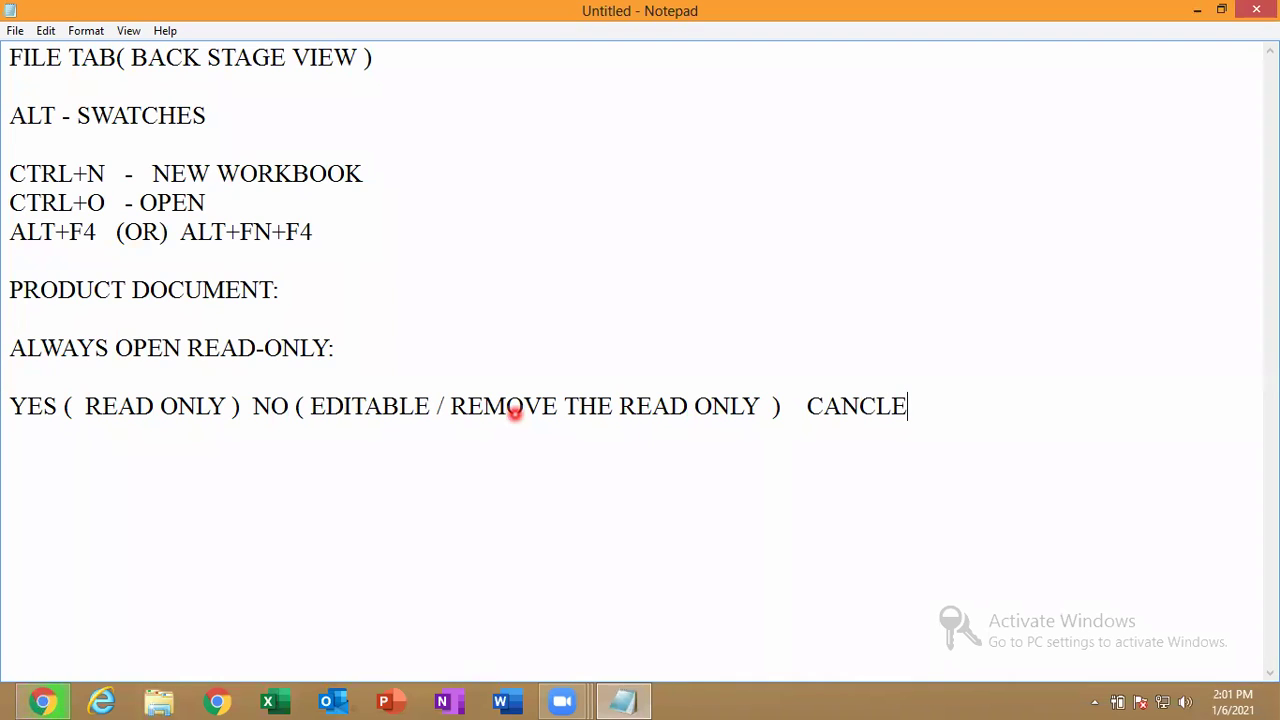
key(BackSpace)
key(BackSpace)
text(EL)
Reopen MES.xlsx from its Documents path using the Win+R Run box.
key(super+r)
click(286, 583)
drag(260, 583, 205, 583)
click(312, 583)
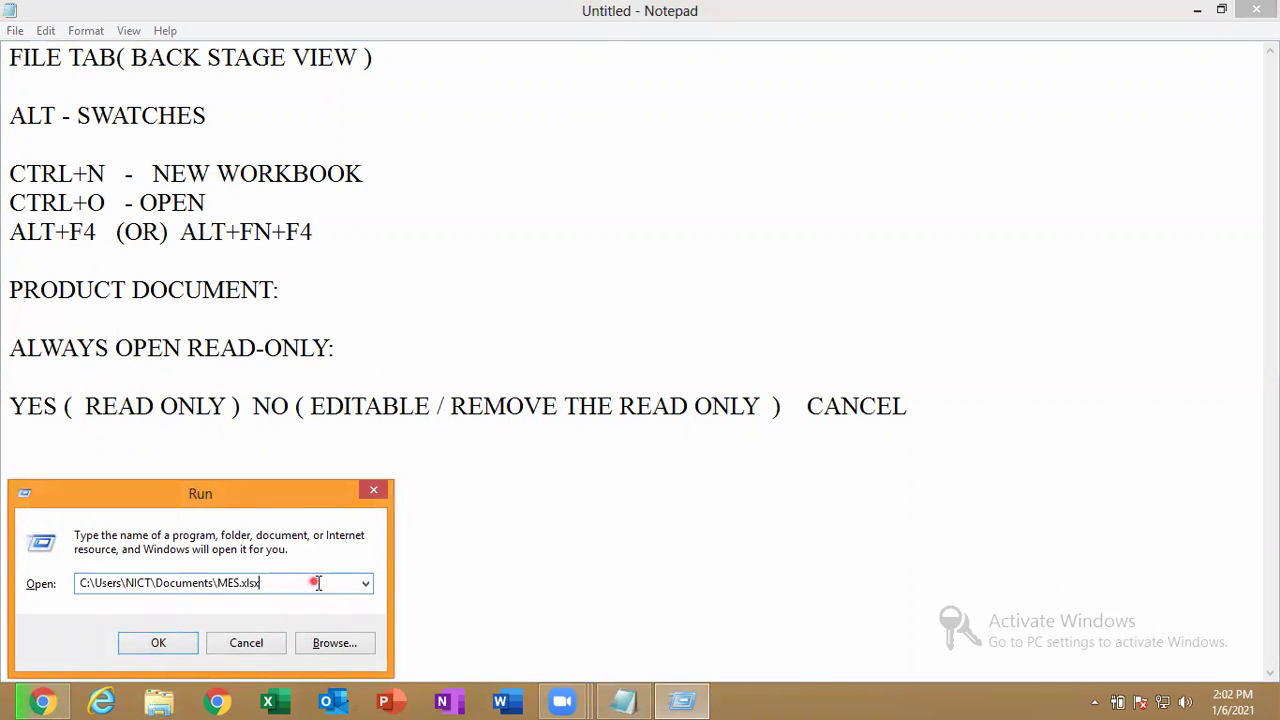
click(167, 643)
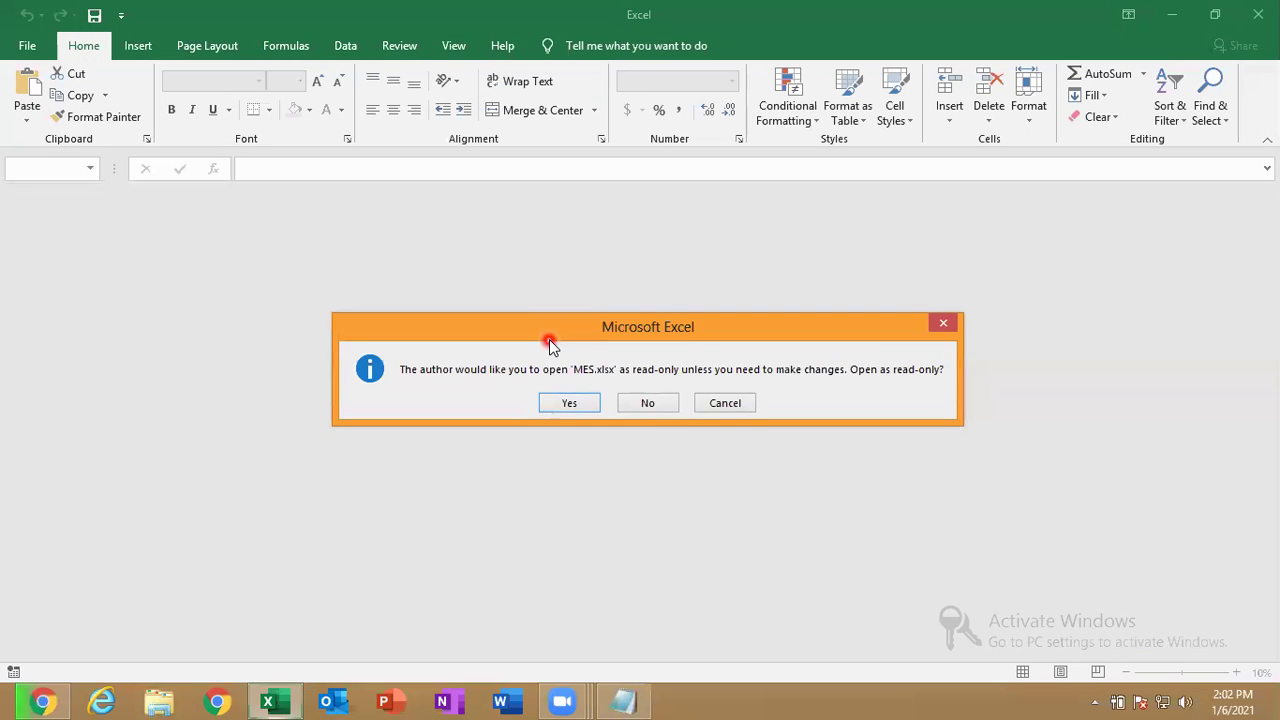
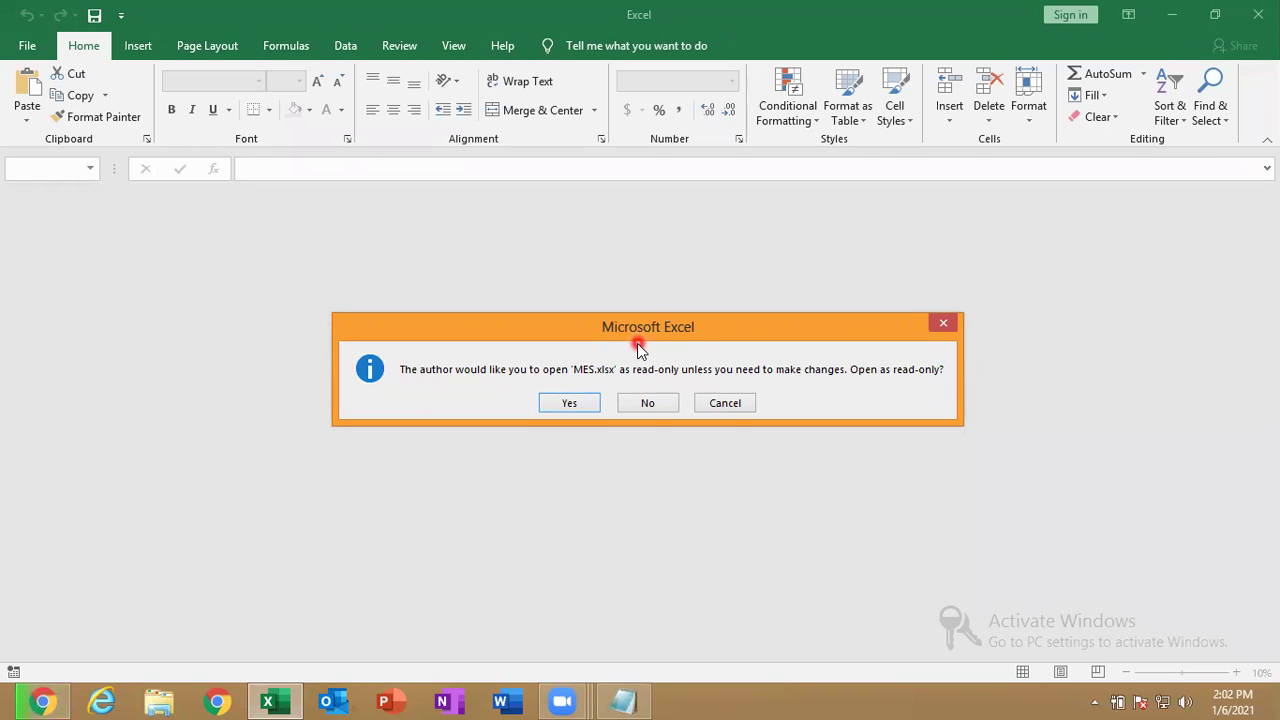
Accept the prompt to open MES.xlsx as read-only.
click(566, 408)
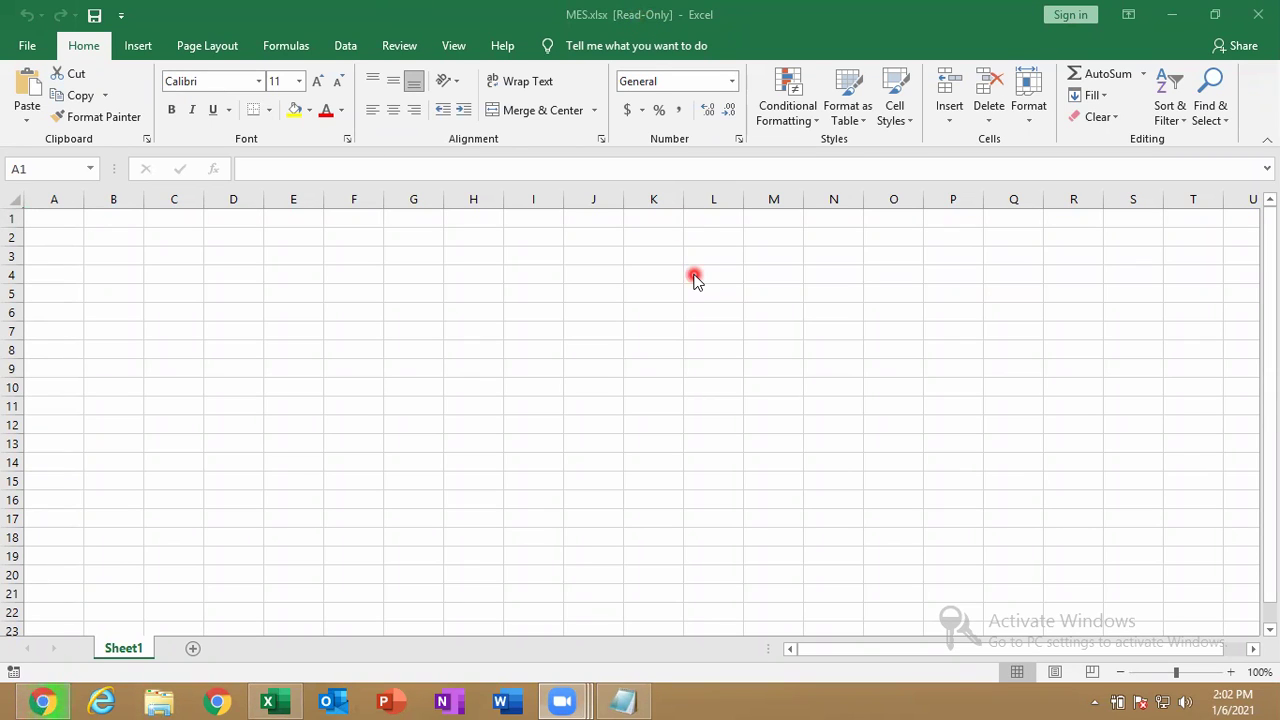
Enter 56, 36, 565 and 4854 in cells A1 to A4.
click(351, 307)
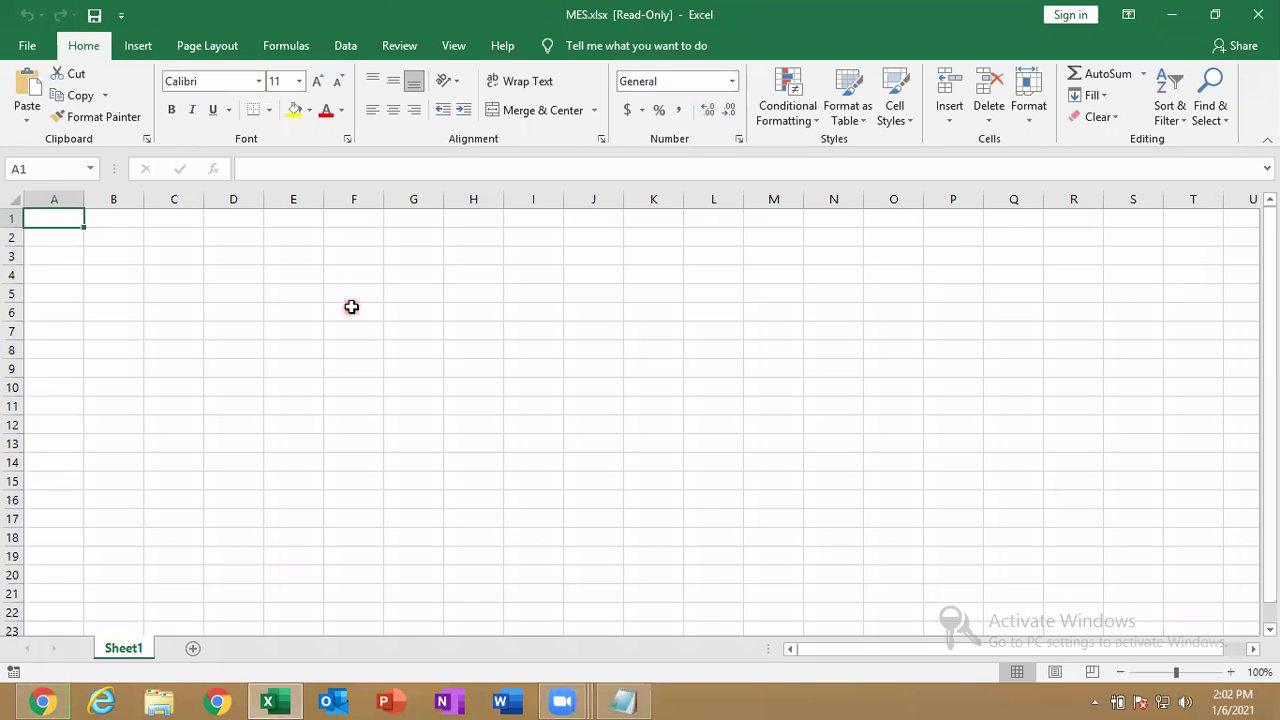
text(56)
key(Return)
text(36)
key(Return)
text(565)
key(Return)
text(4854)
key(Return)
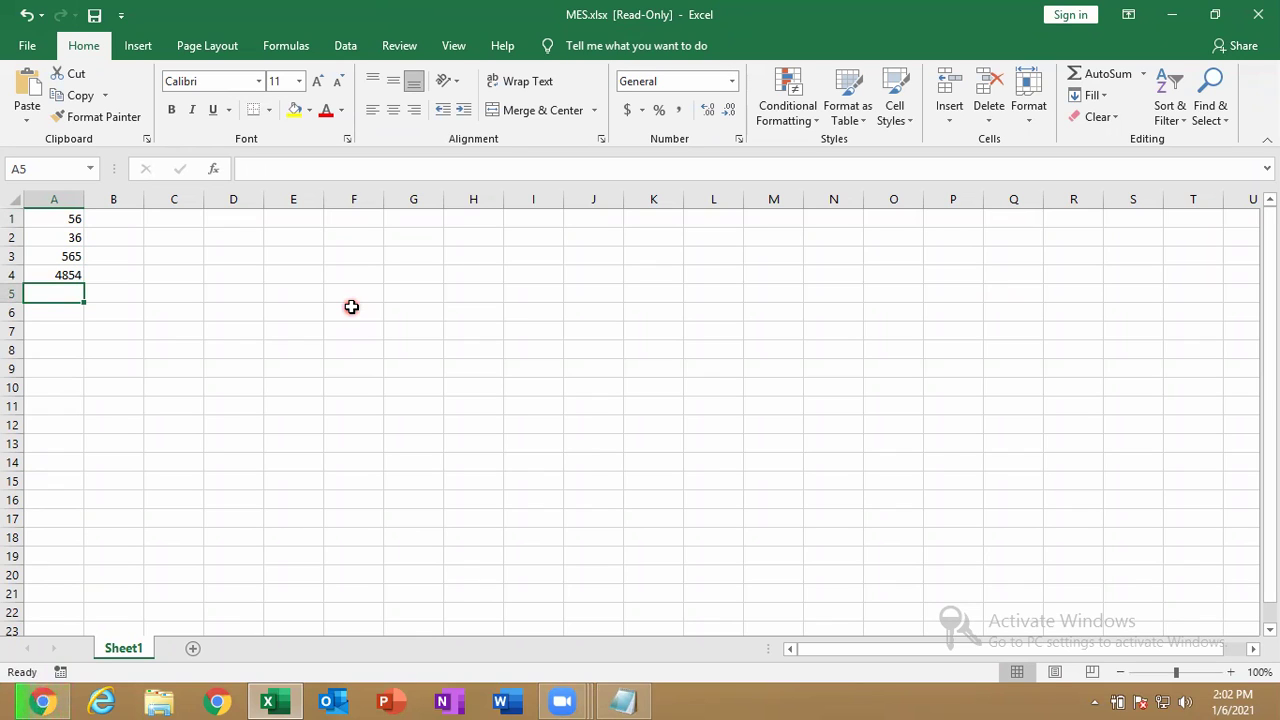
Try saving the read-only workbook twice, dismiss both can't-save warnings, then close Excel.
key(ctrl+s)
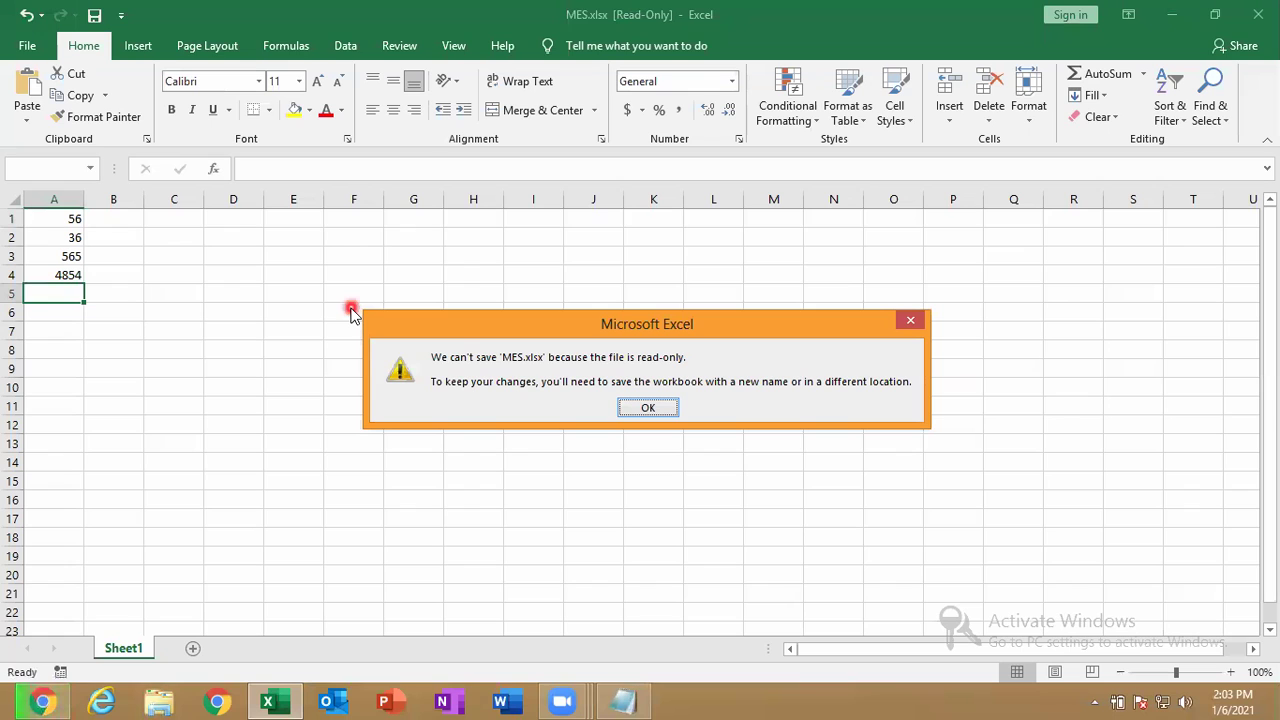
click(640, 407)
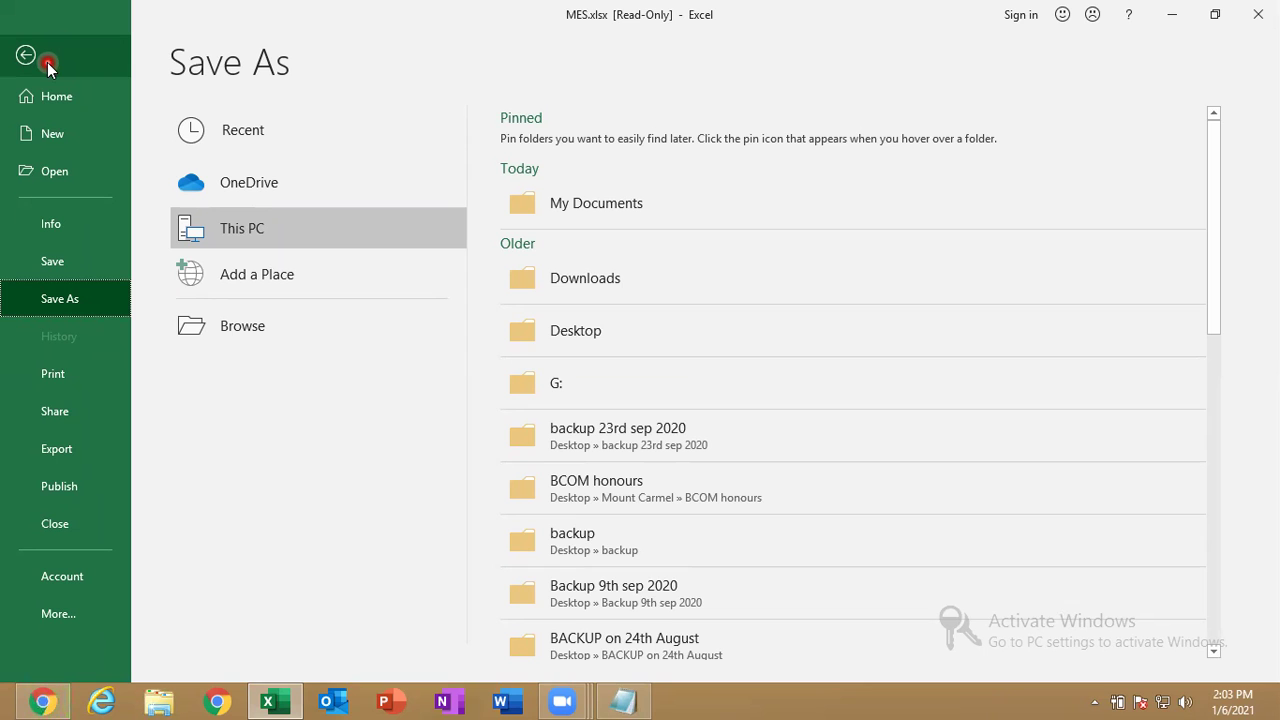
click(47, 62)
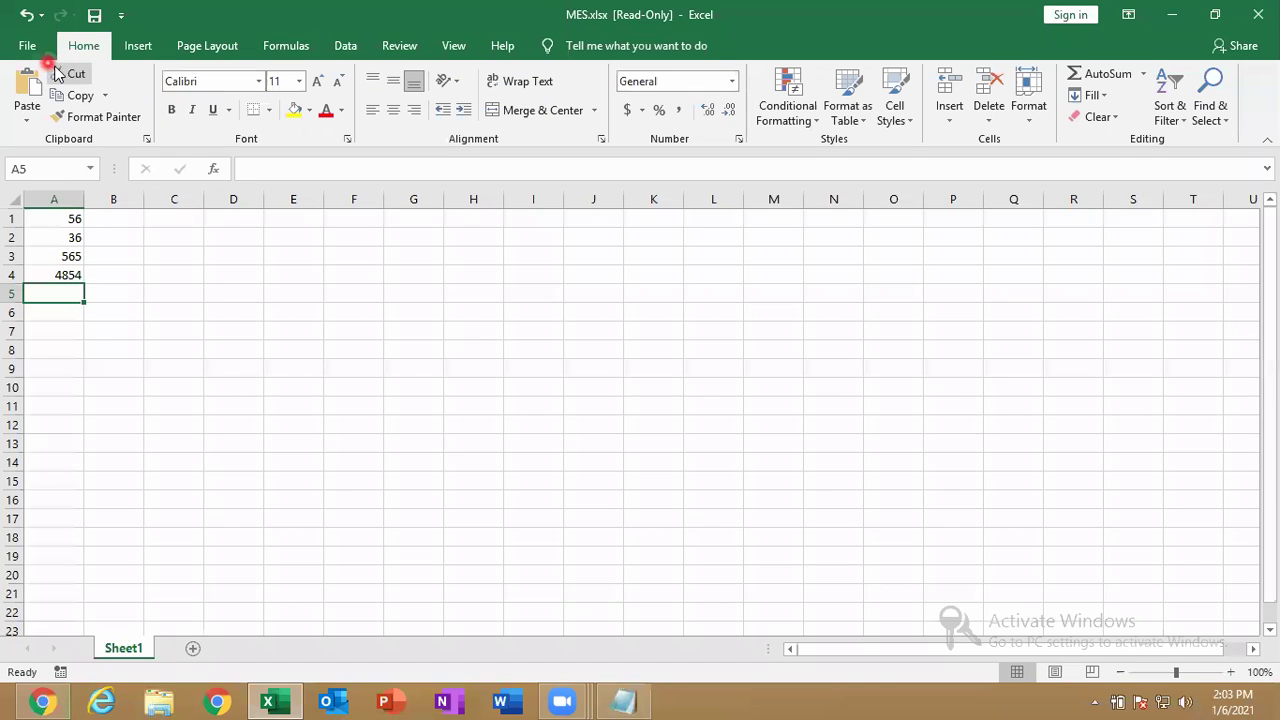
click(93, 237)
click(94, 15)
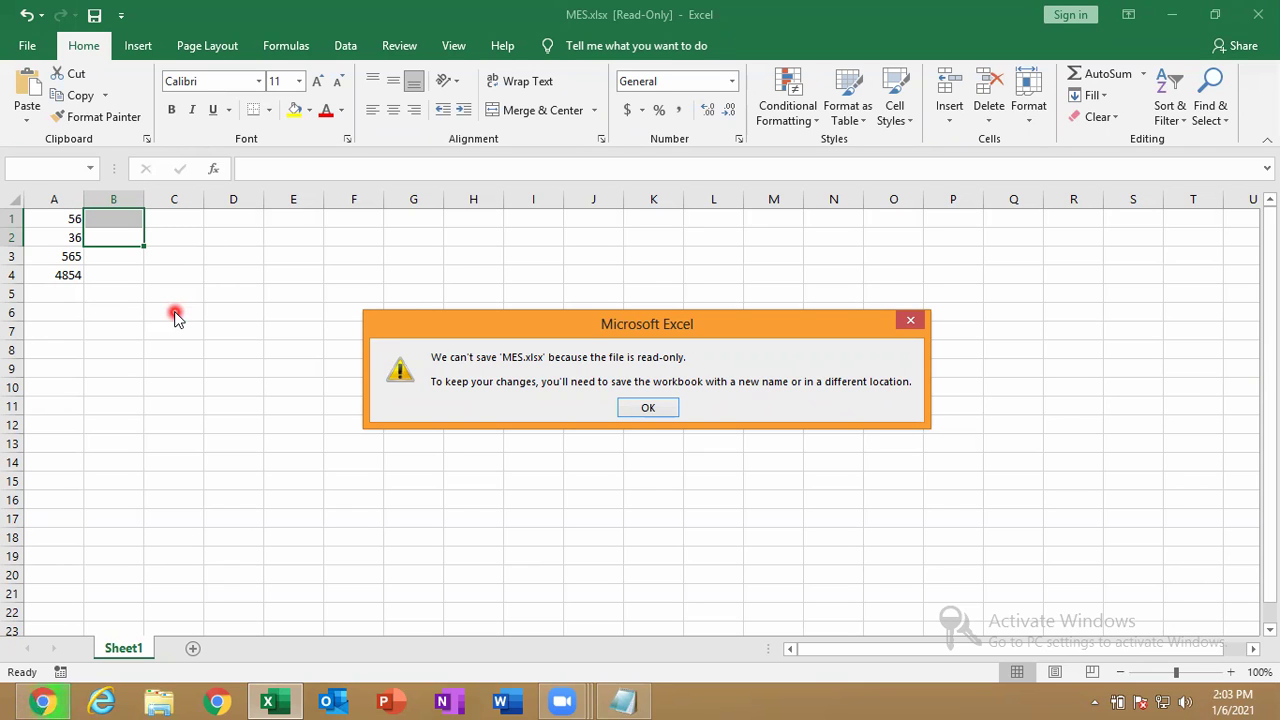
click(640, 407)
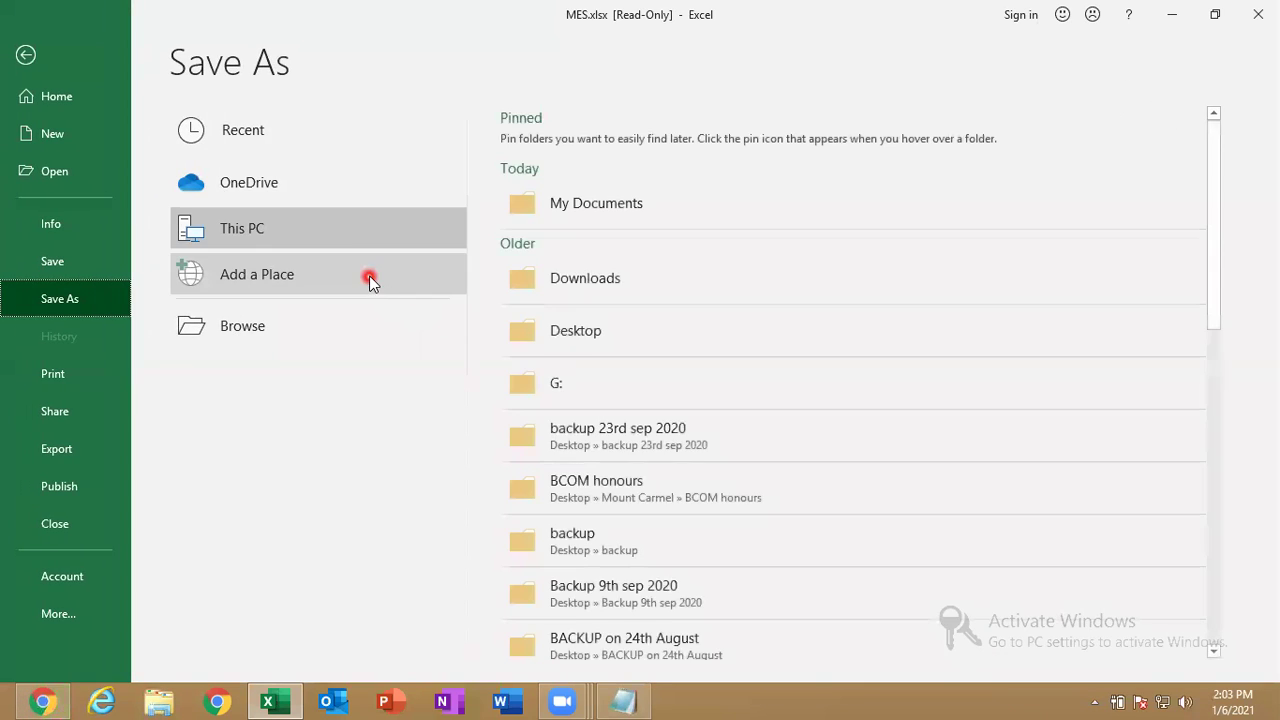
click(25, 54)
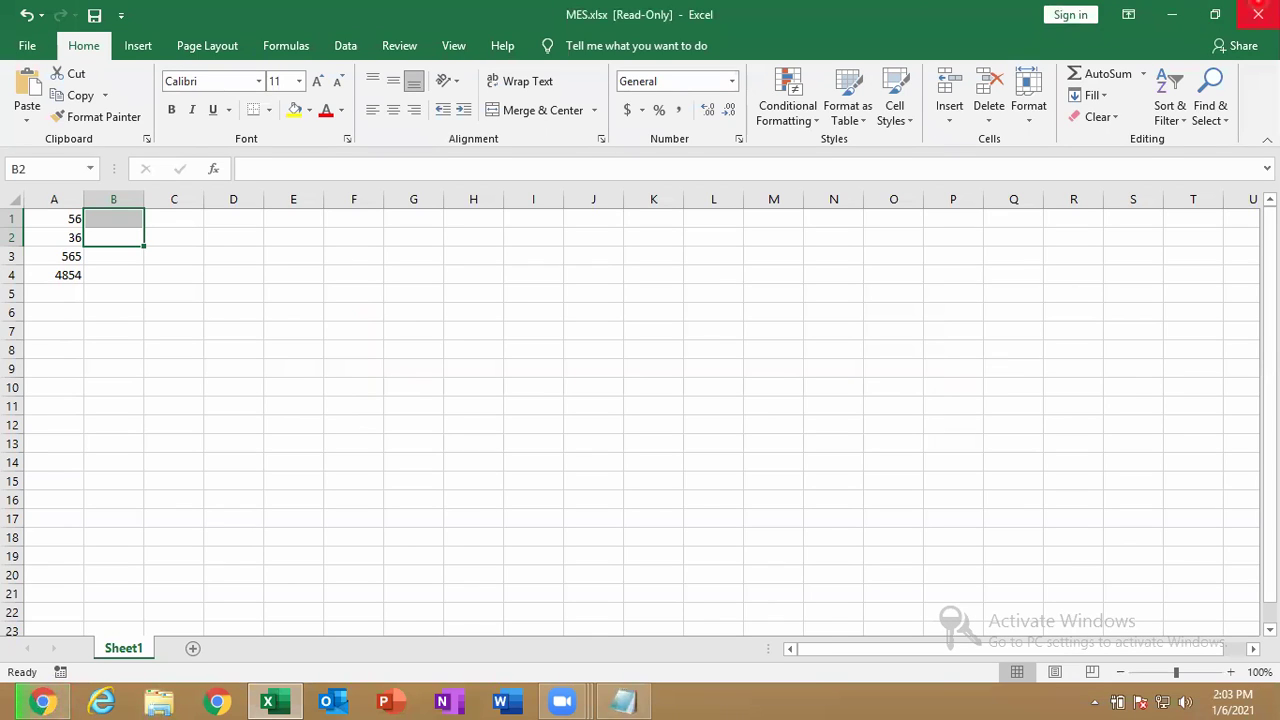
click(1258, 13)
Discard the unsaved changes and reopen MES.xlsx from File Explorer's Documents library.
click(650, 366)
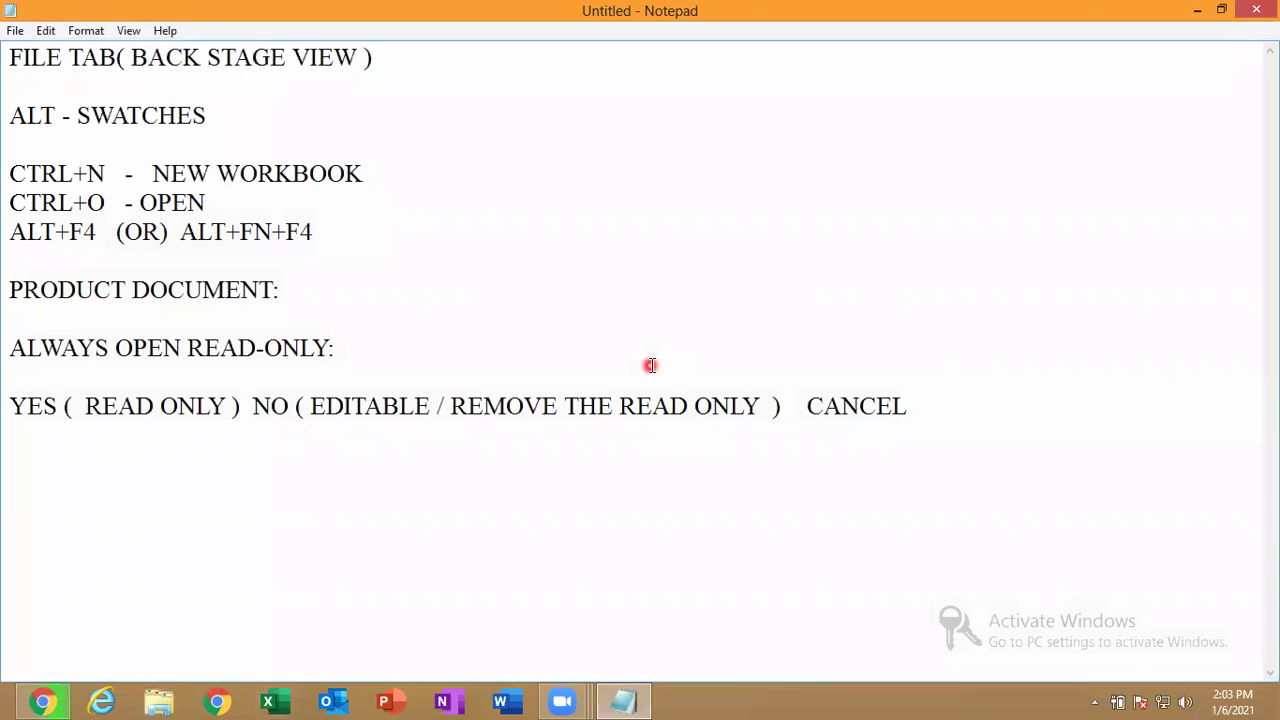
click(159, 701)
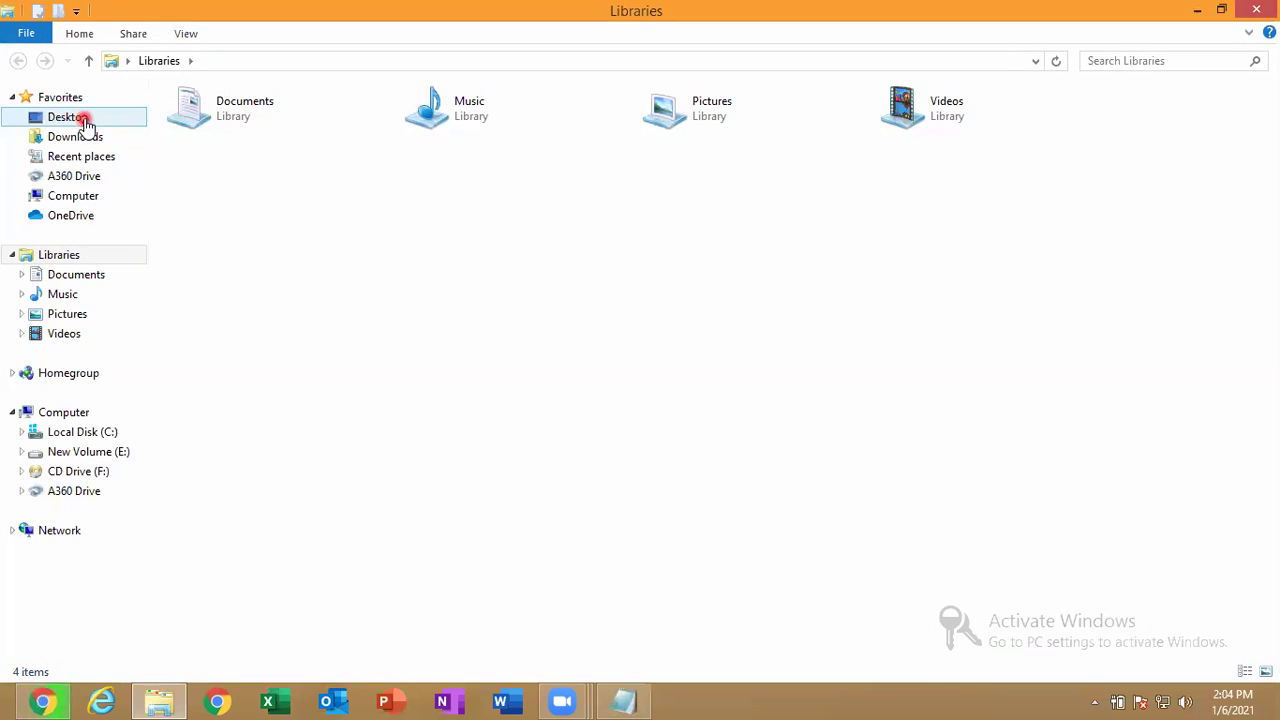
click(88, 293)
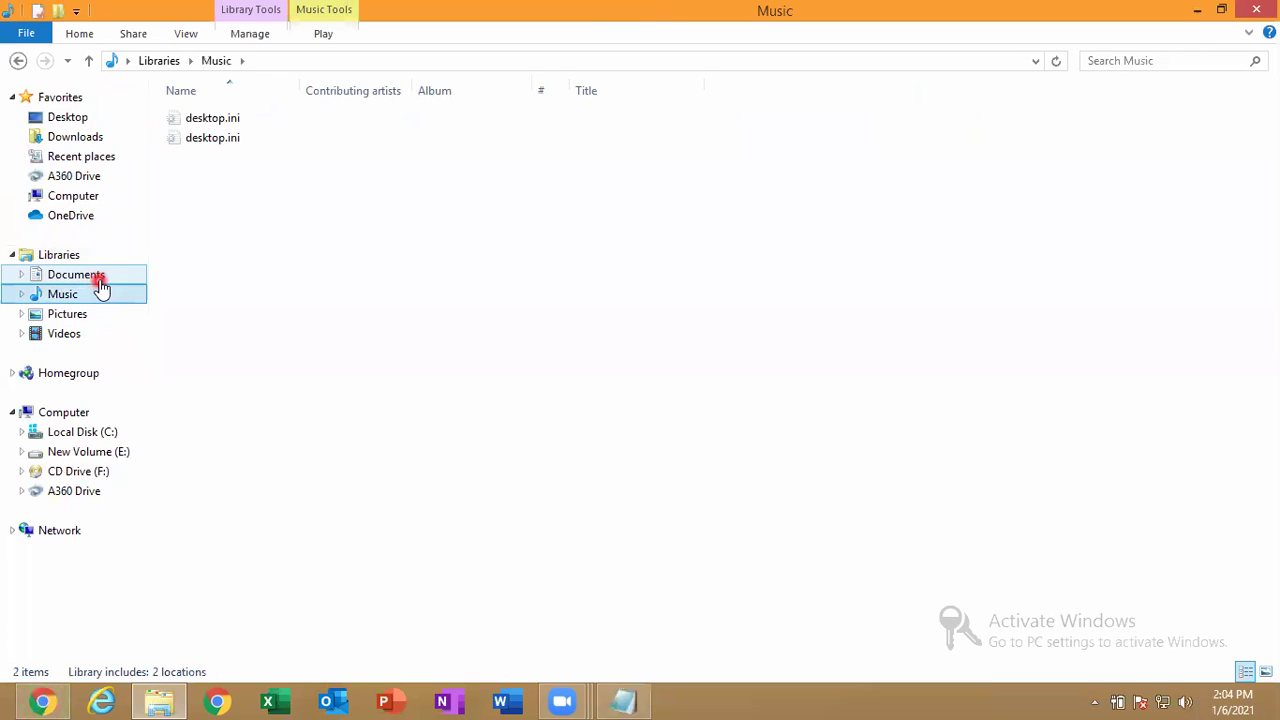
click(101, 284)
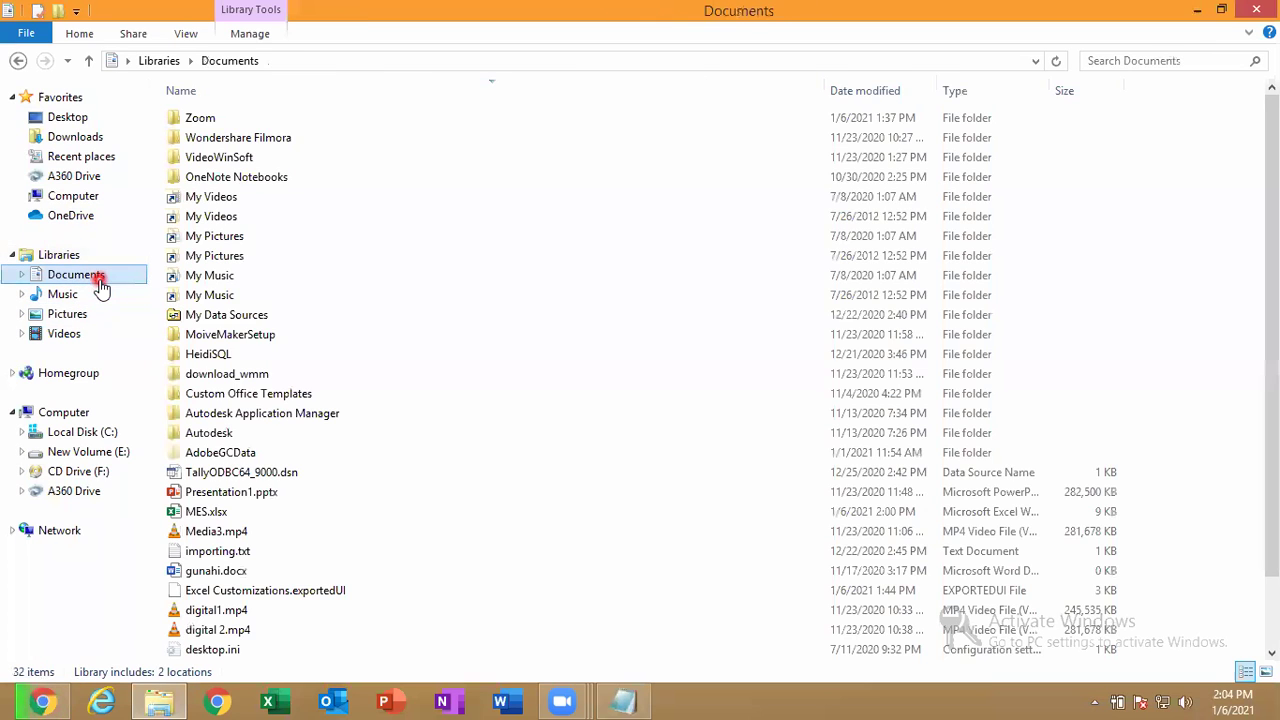
double_click(242, 512)
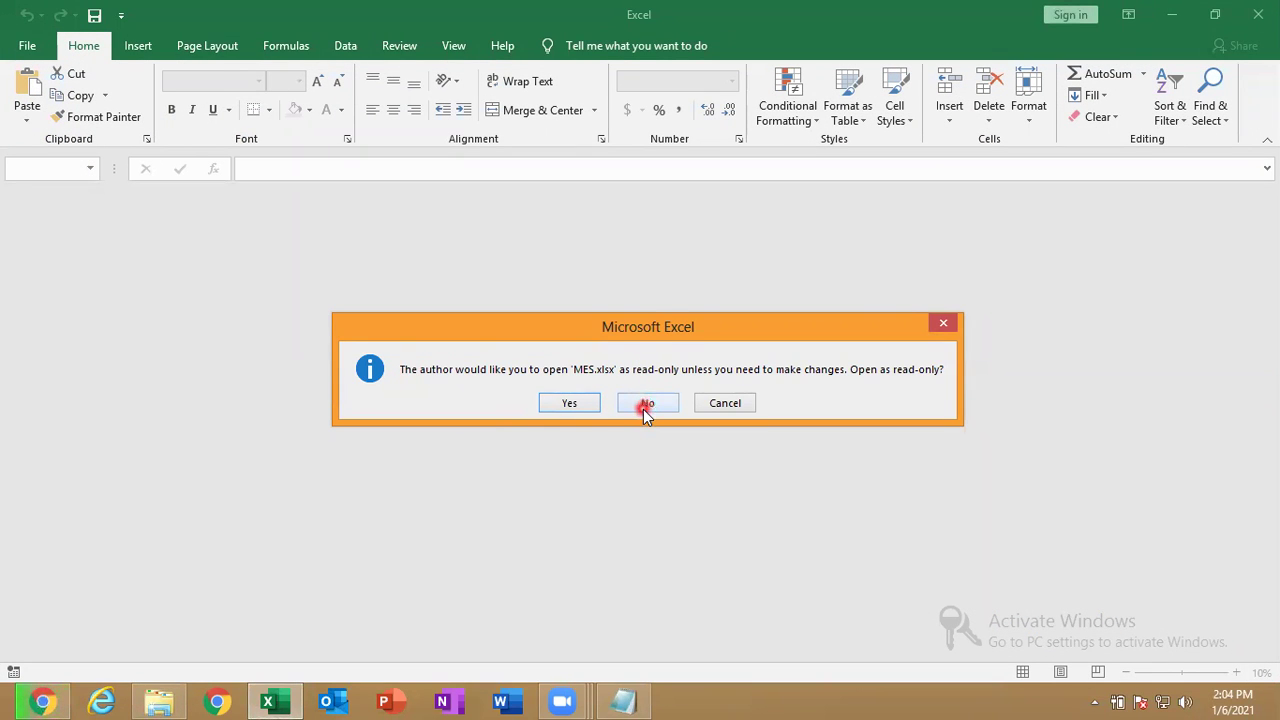
Open the workbook read-only and review its Protect Workbook options on the Info page.
click(565, 401)
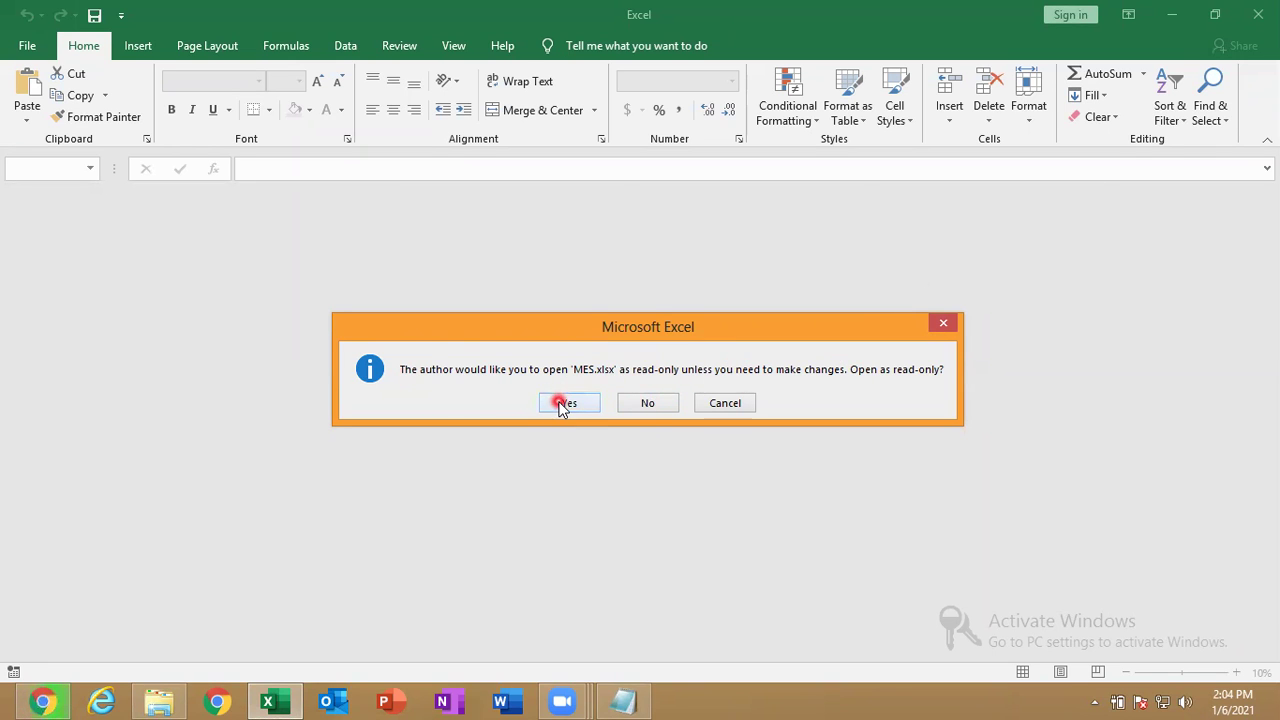
click(16, 40)
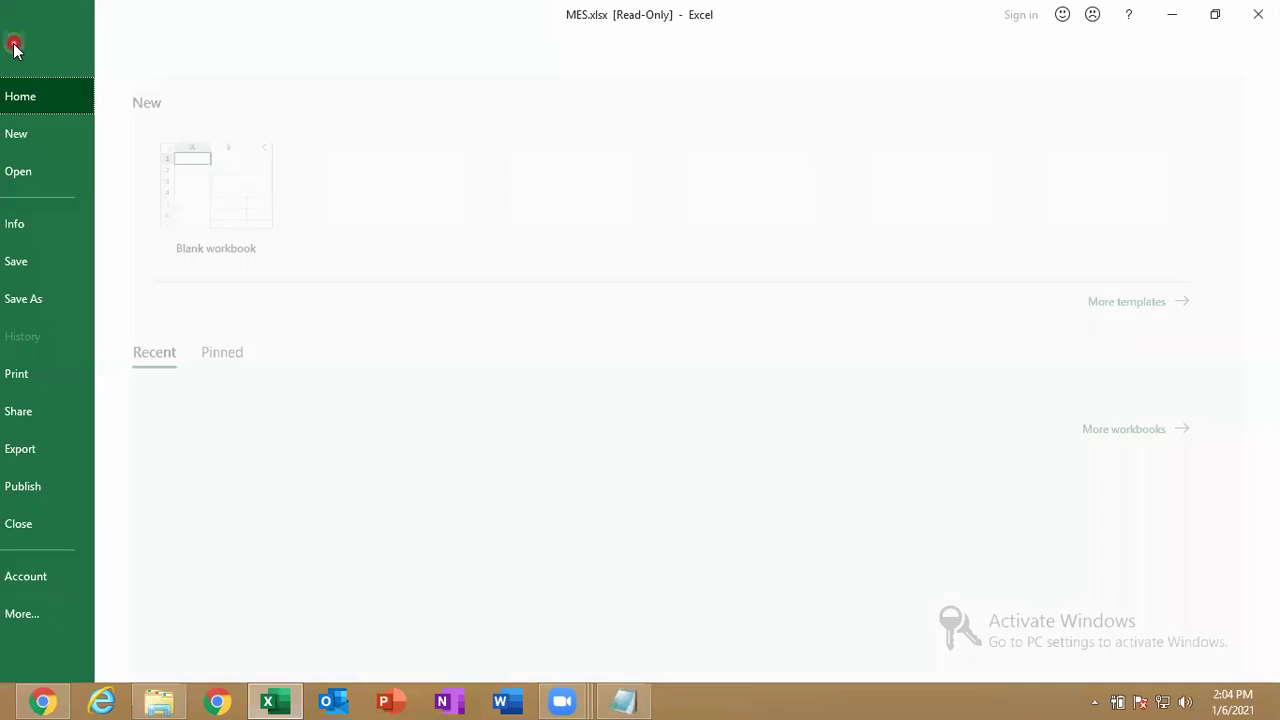
click(101, 210)
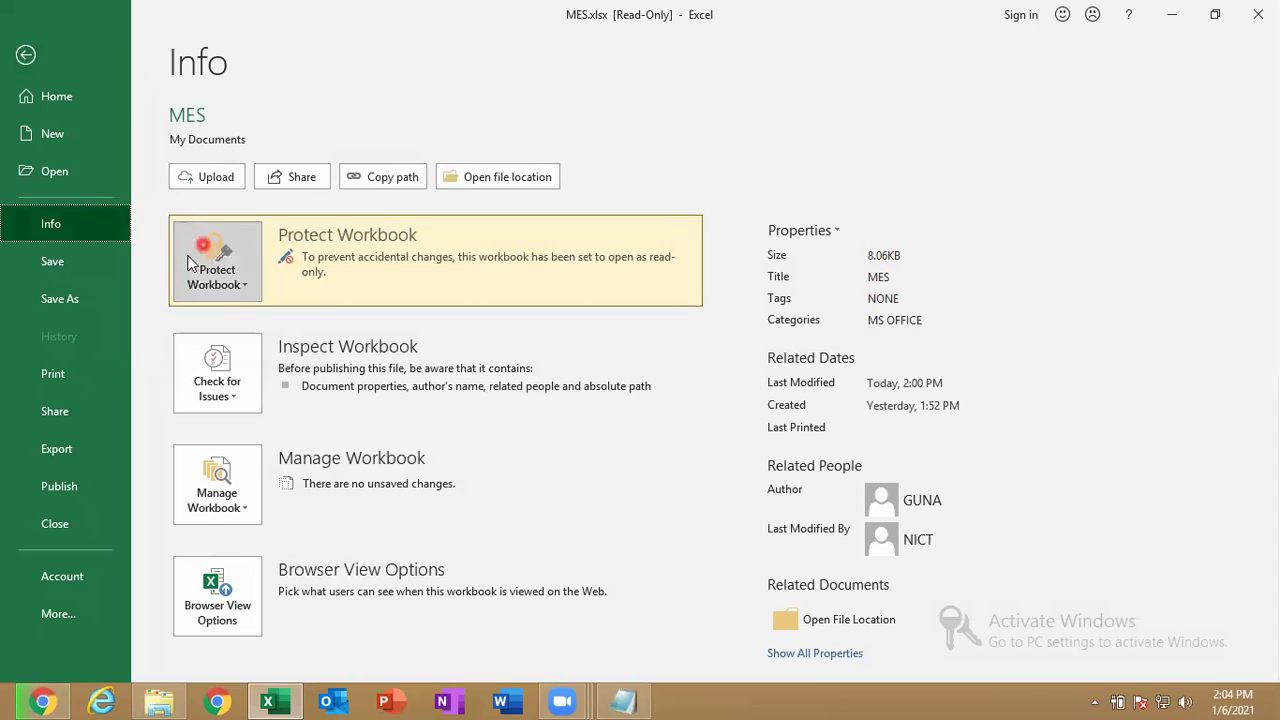
click(232, 272)
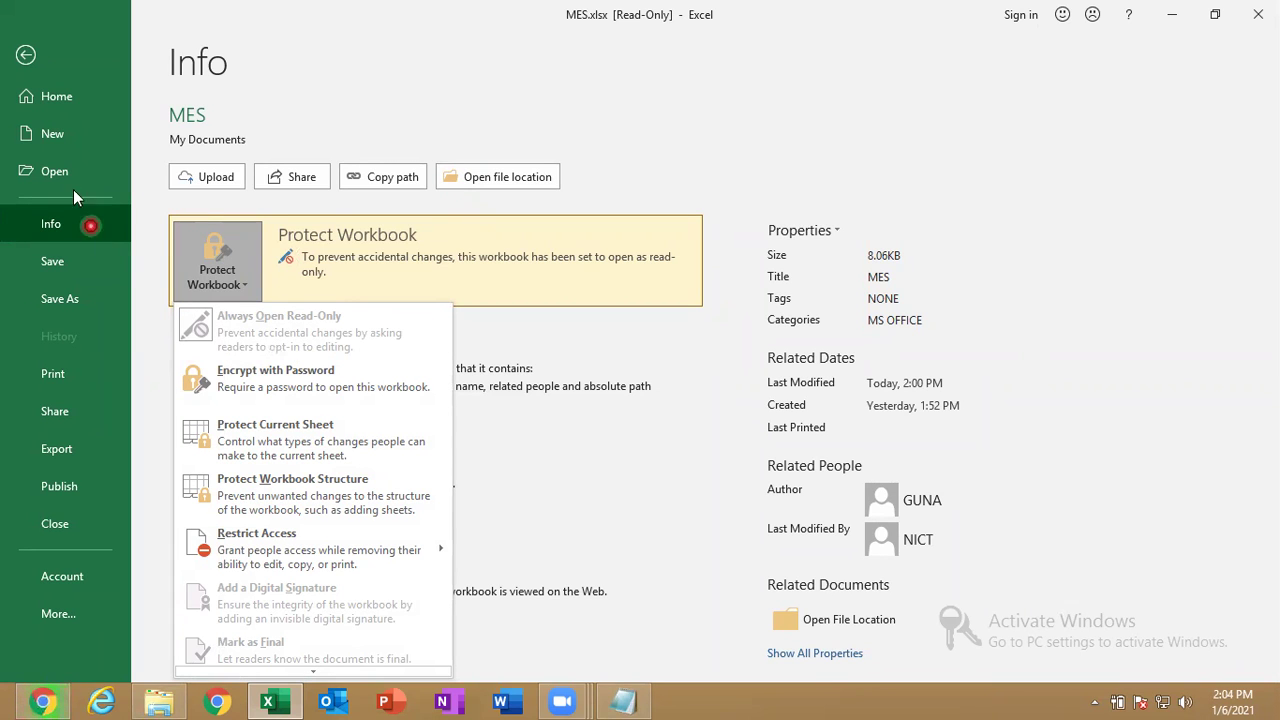
click(26, 54)
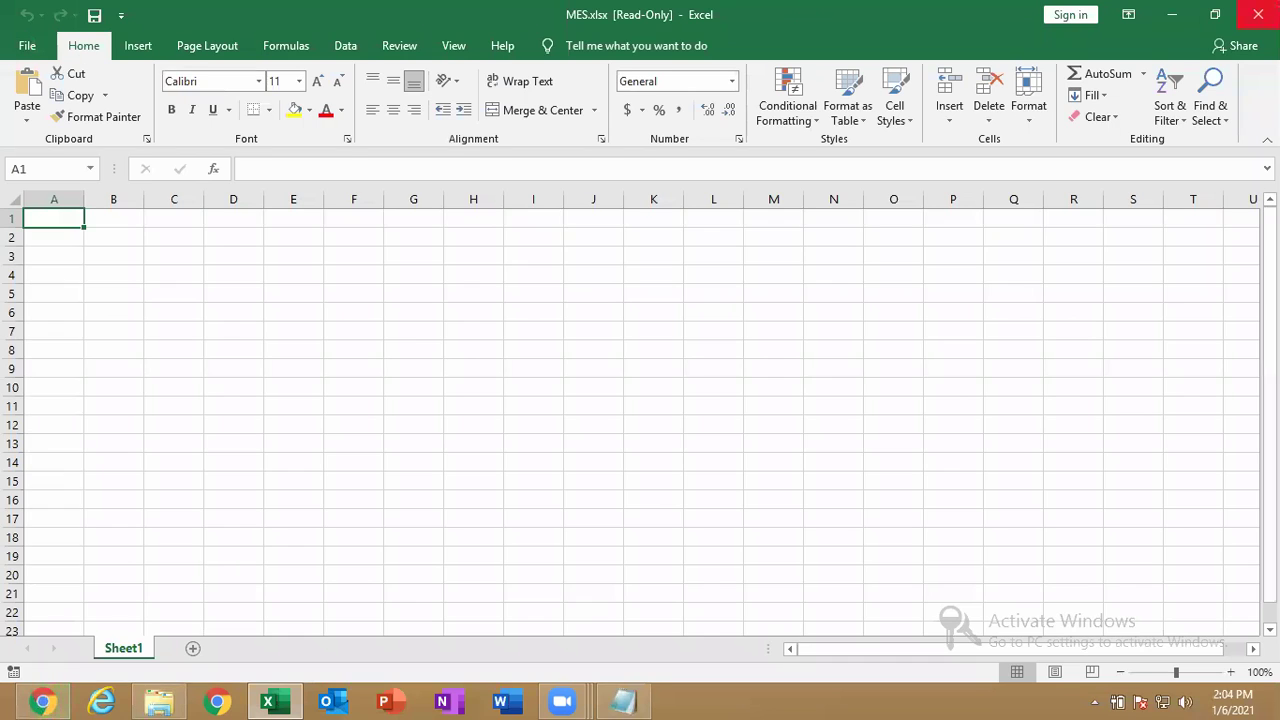
Close Excel and relaunch MES.xlsx from the Run box.
click(1258, 14)
key(super+r)
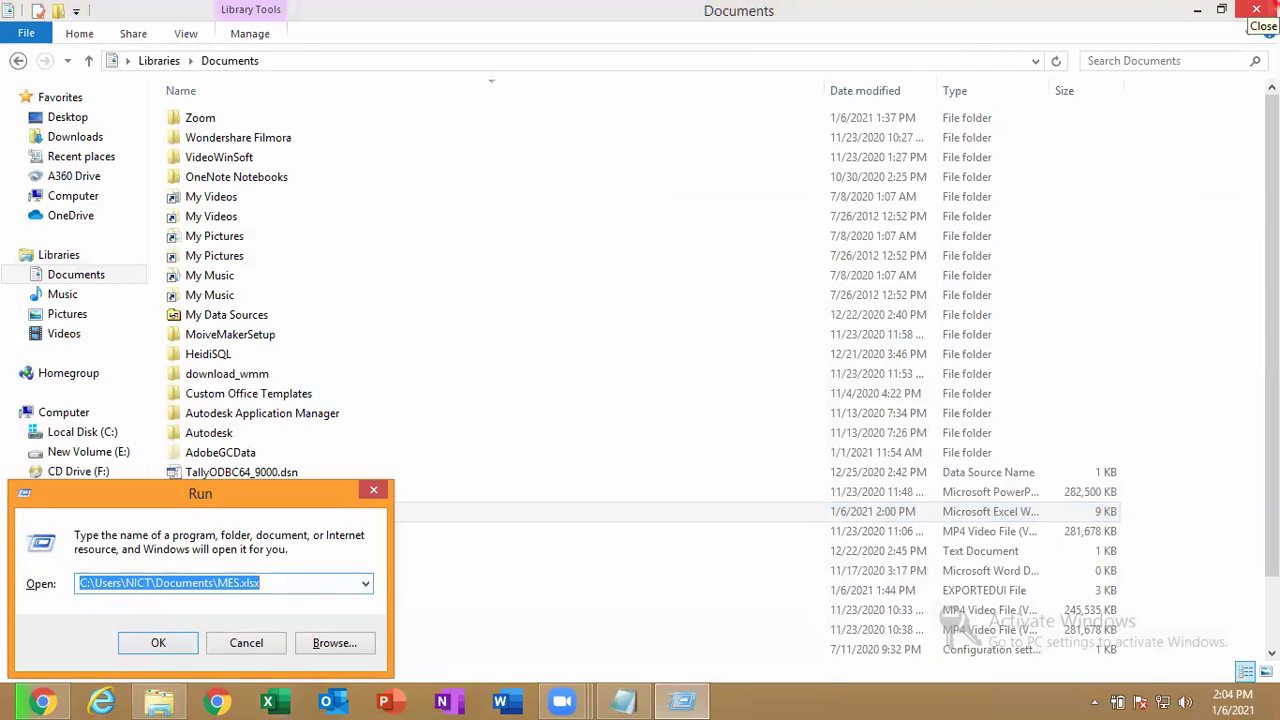
key(Return)
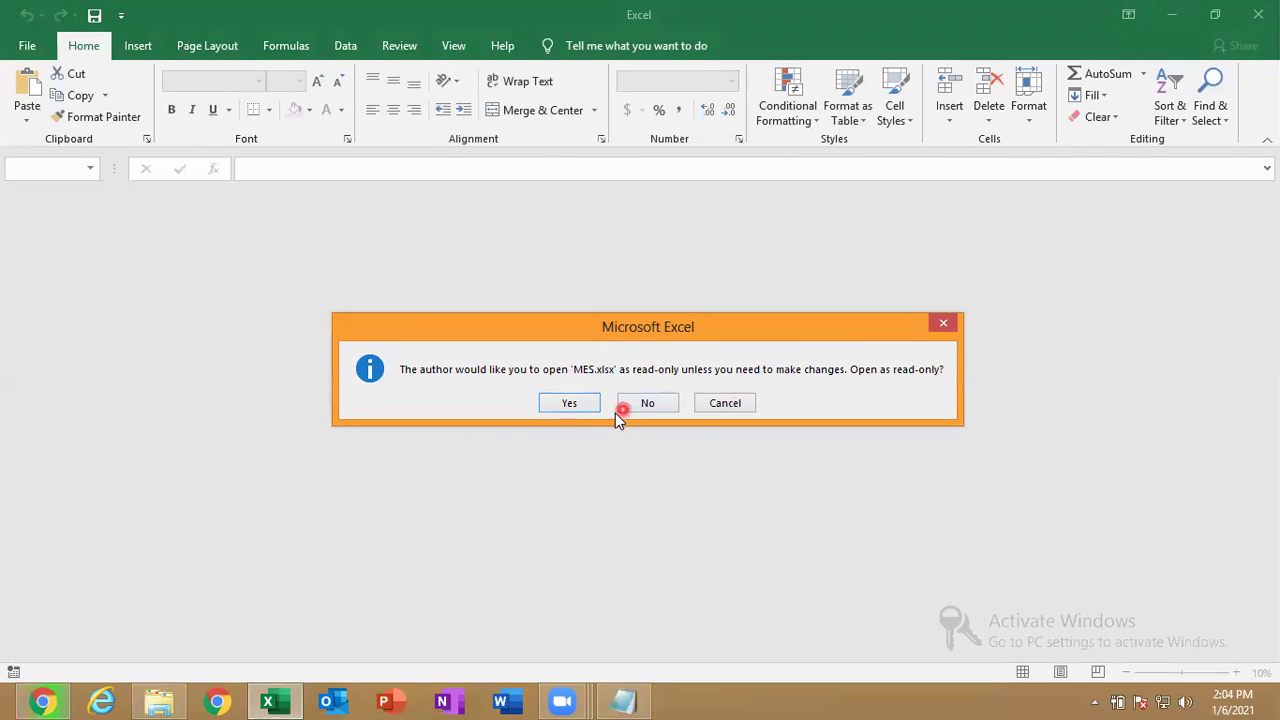
Open MES.xlsx as editable and enter 56, 23, 23 in A1 to A3.
click(640, 406)
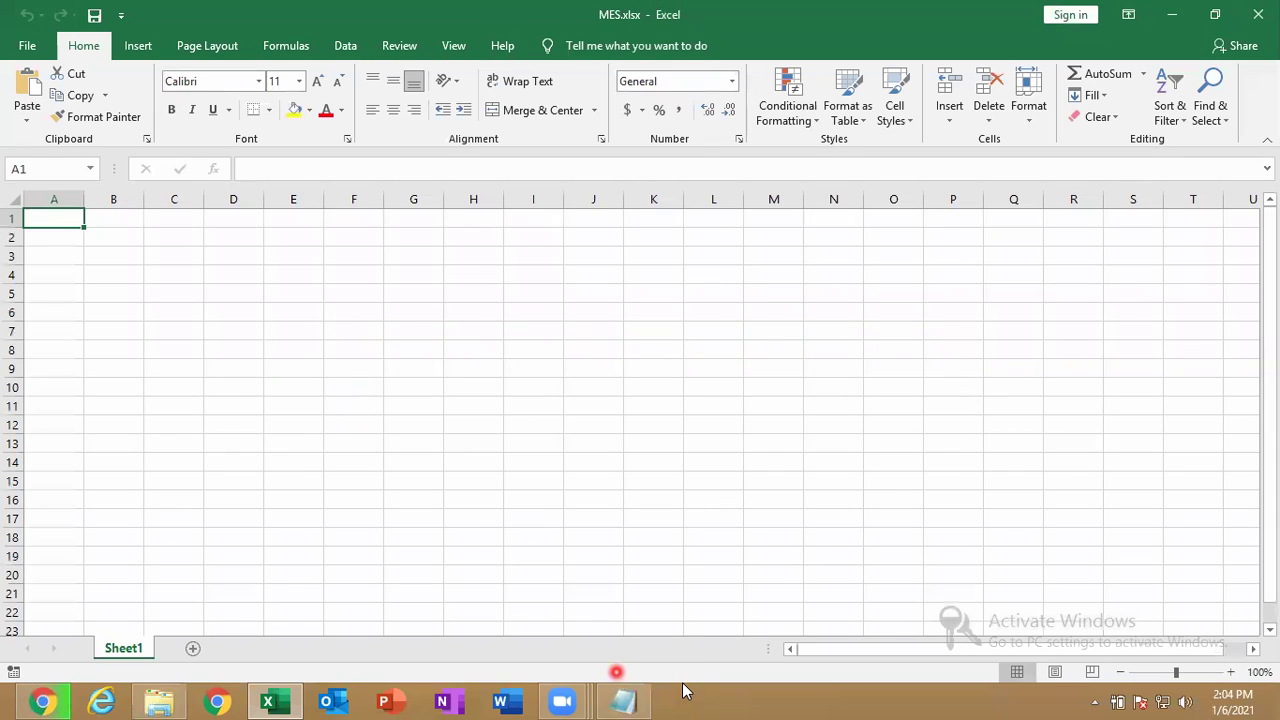
text(56)
key(Return)
text(23)
key(Return)
text(23)
key(Return)
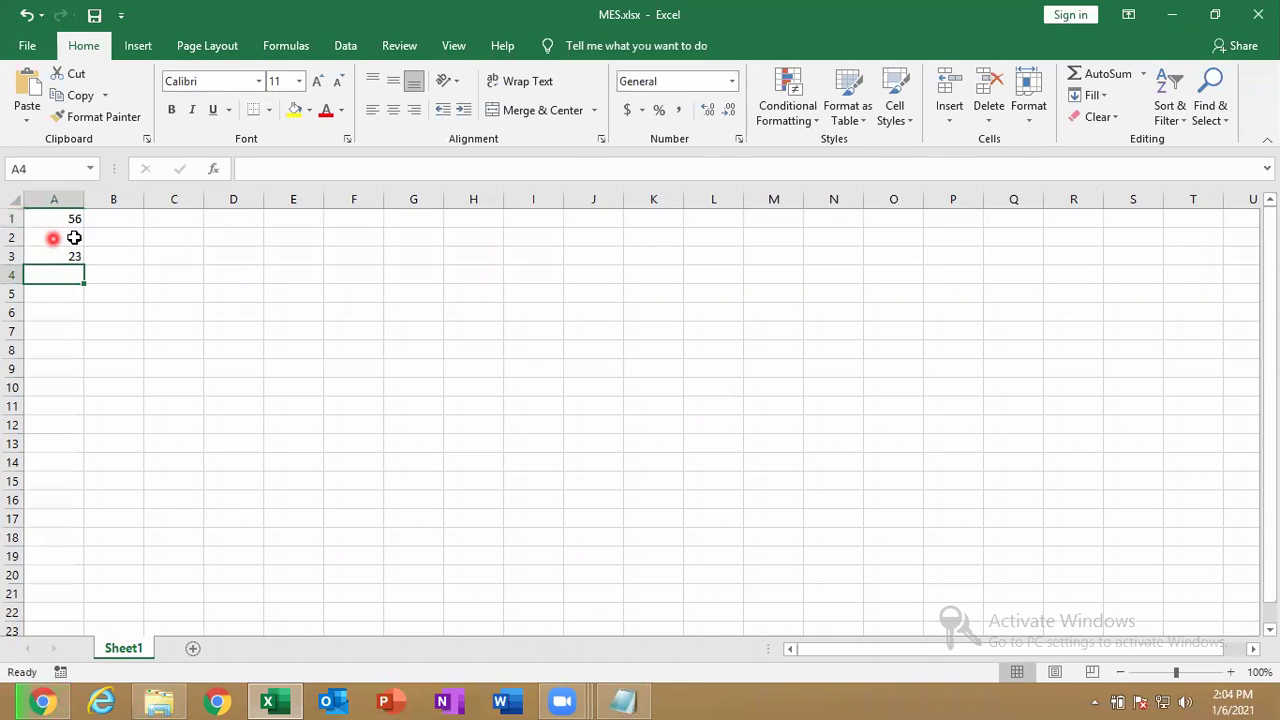
Save the edited workbook.
click(30, 46)
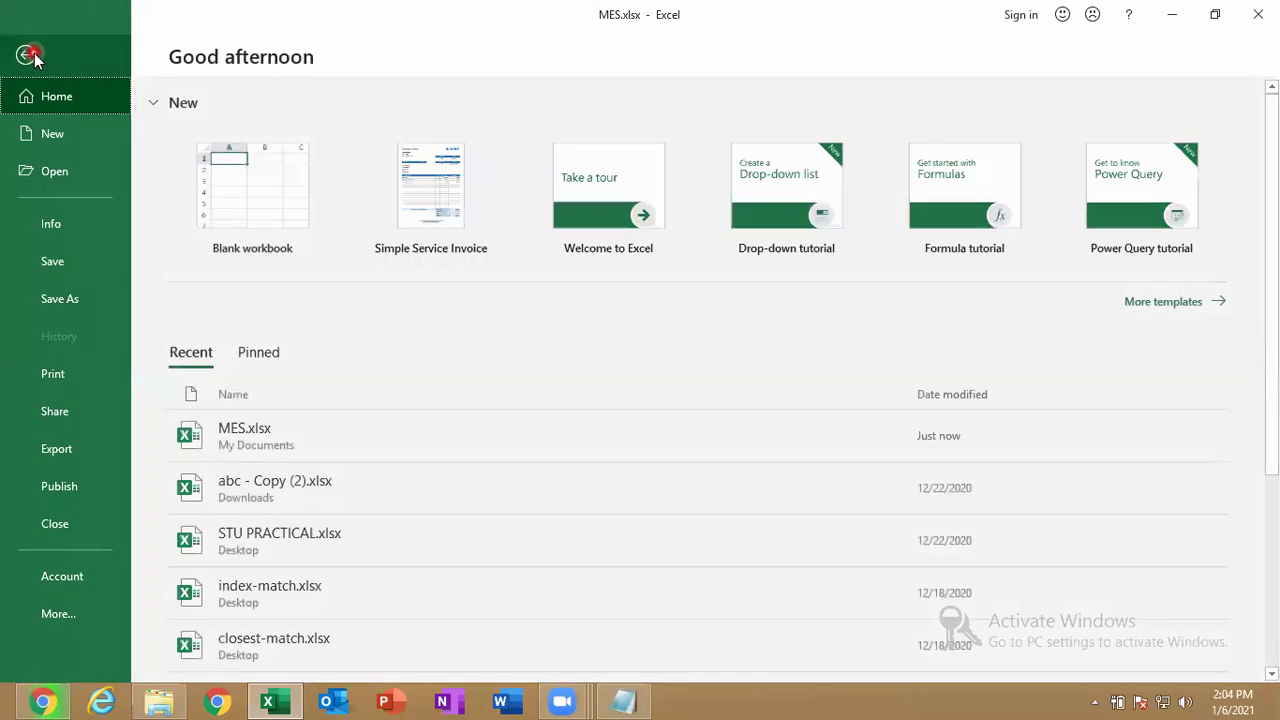
click(82, 257)
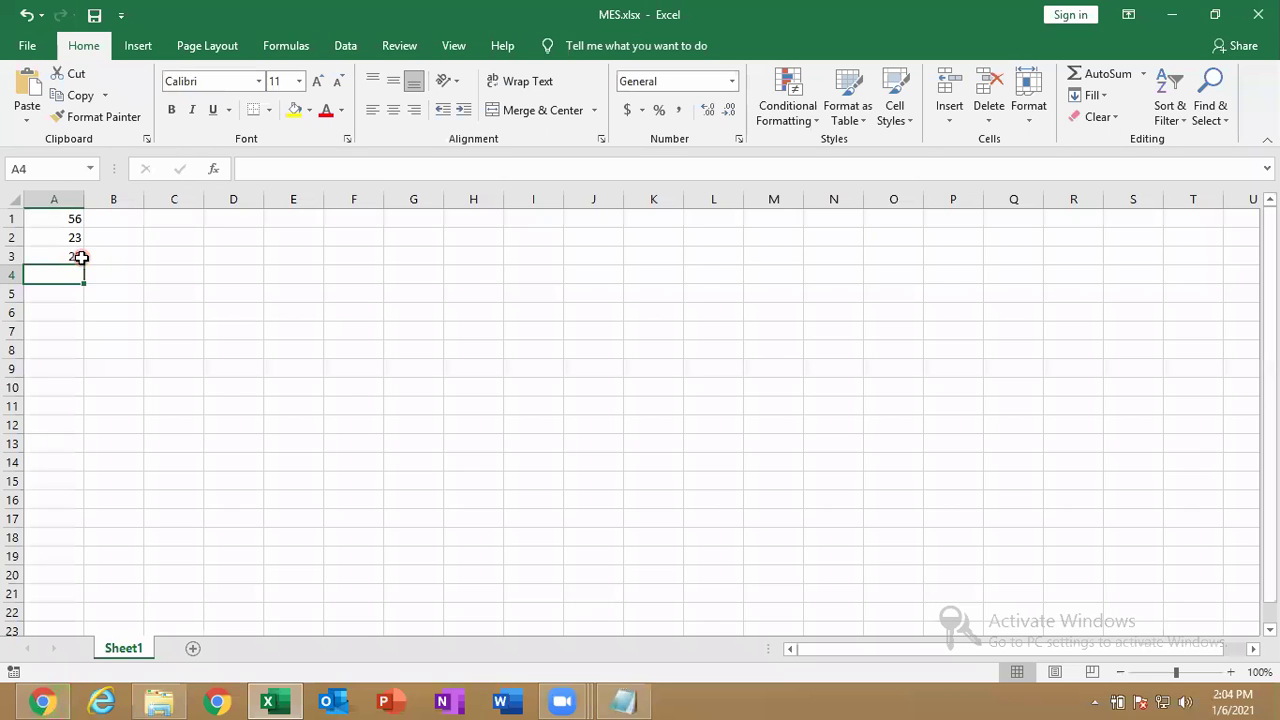
click(101, 22)
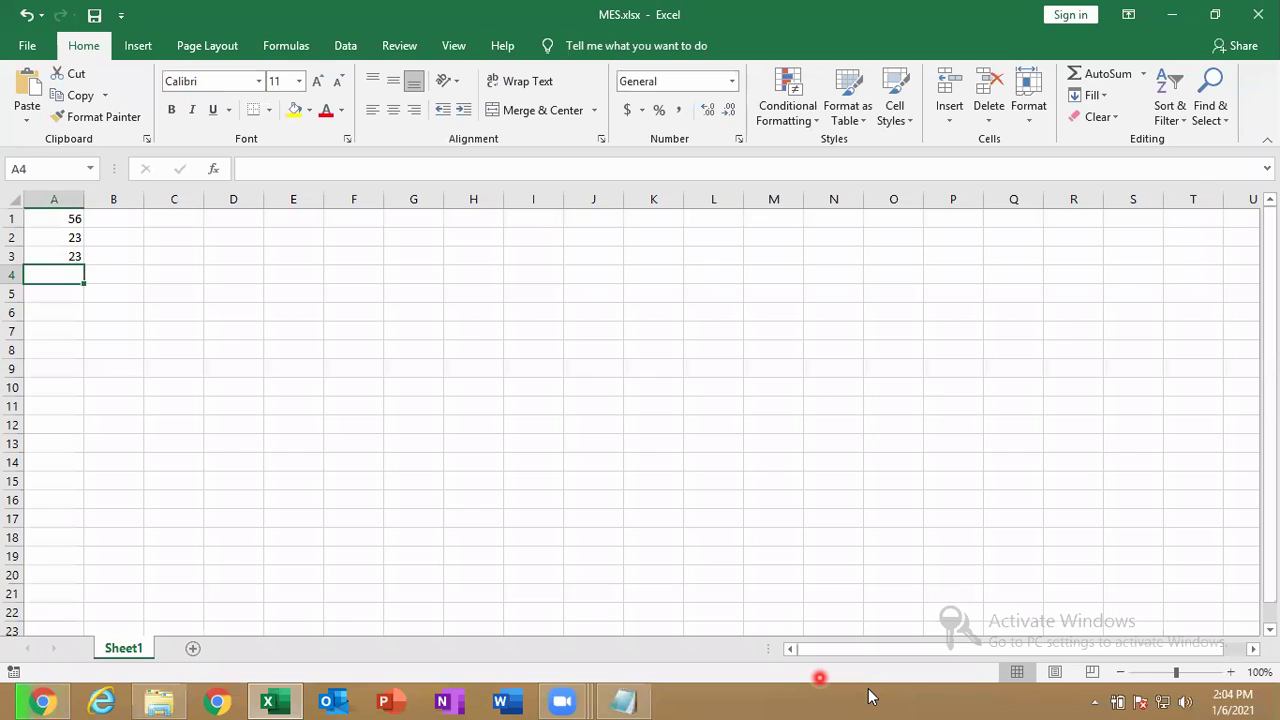
Add 56, 36 and 255 in cells A4 to A6.
text(56)
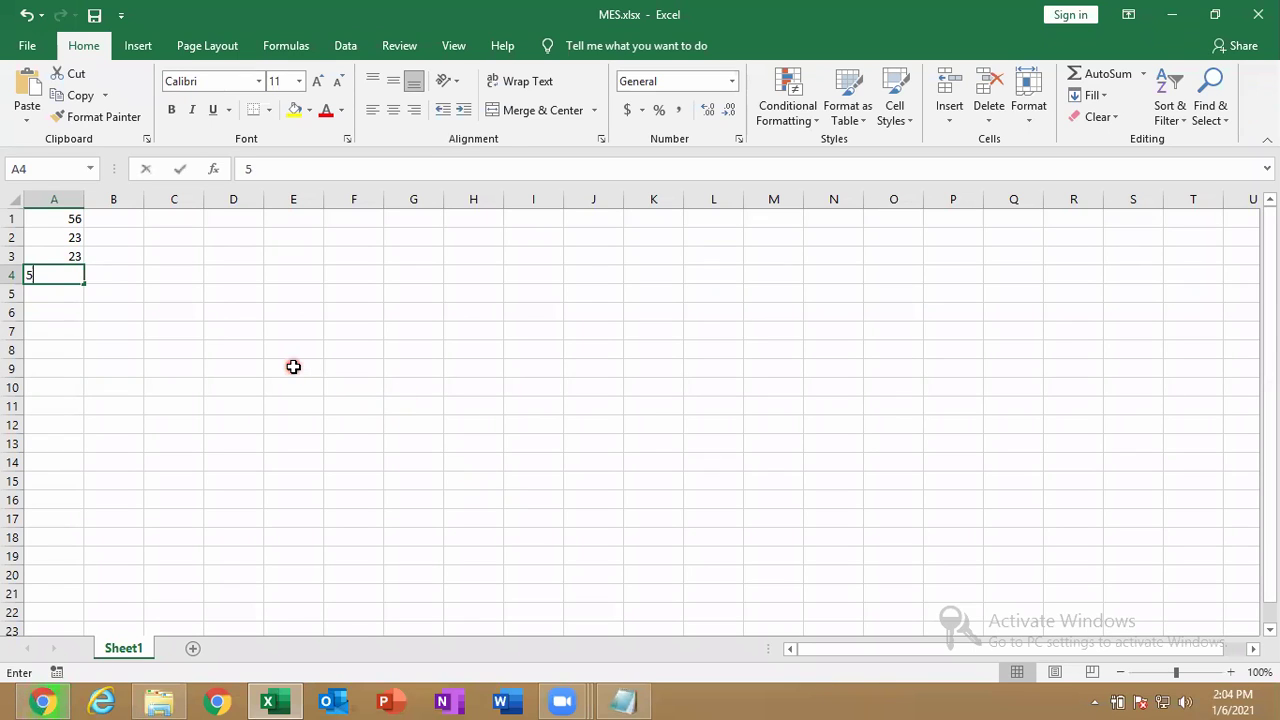
key(Return)
text(36)
key(Return)
text(255)
key(Return)
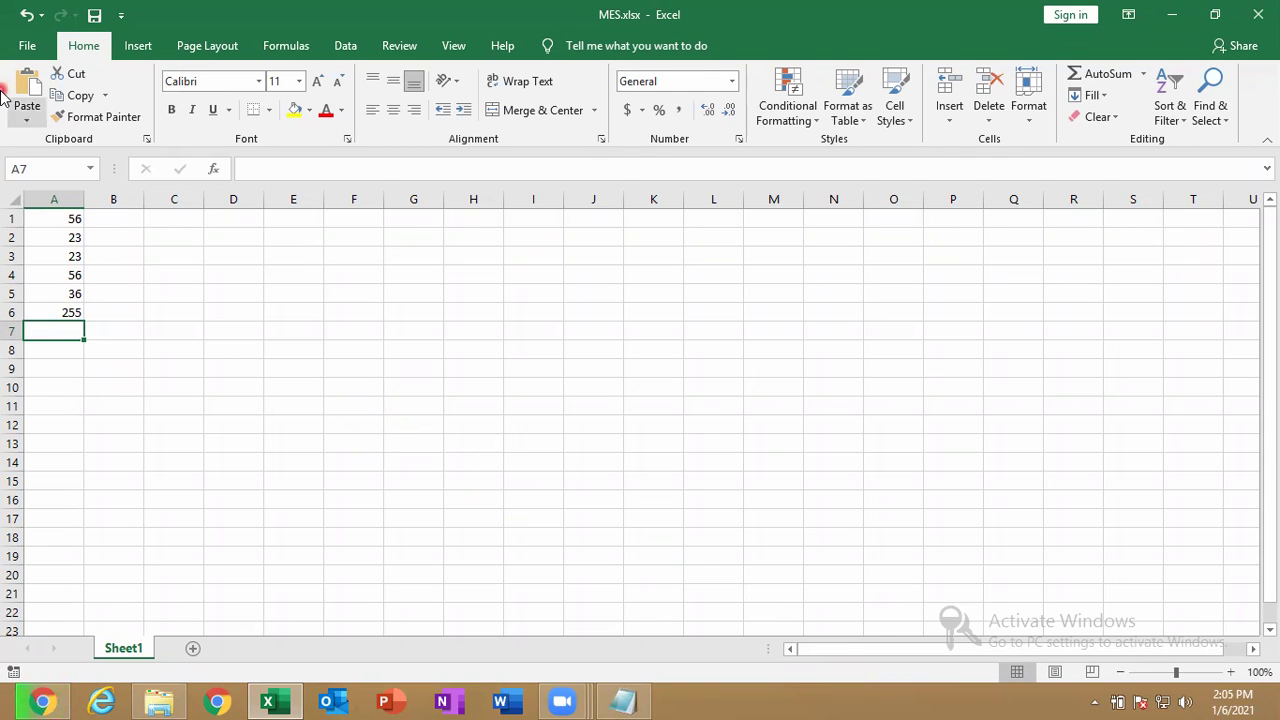
Untick Always Open Read-Only under Protect Workbook and save MES.xlsx.
click(24, 50)
click(31, 228)
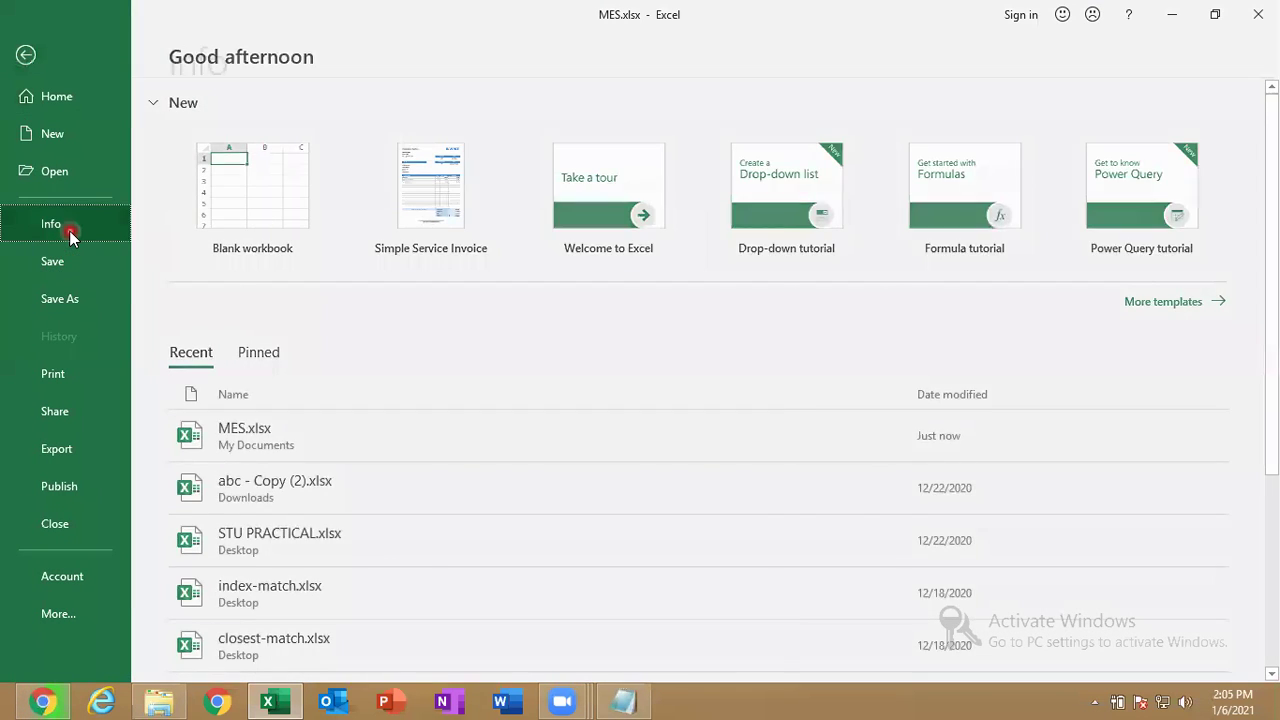
click(232, 284)
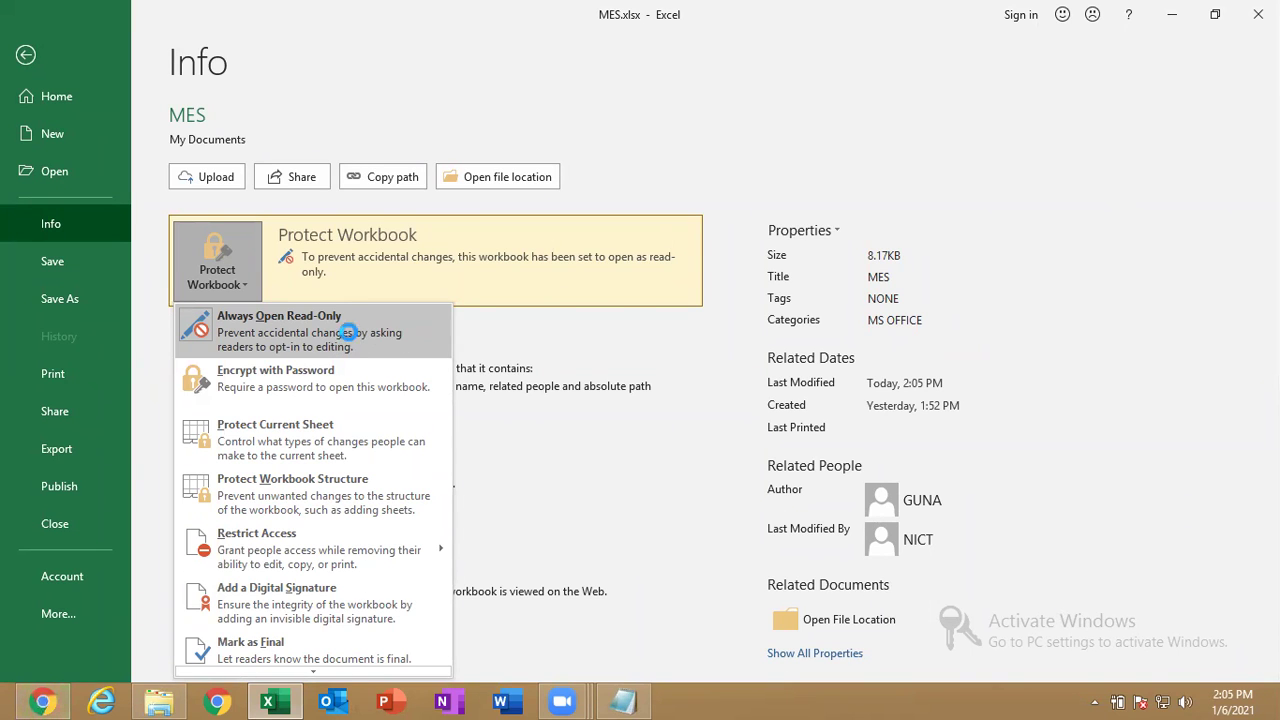
click(345, 336)
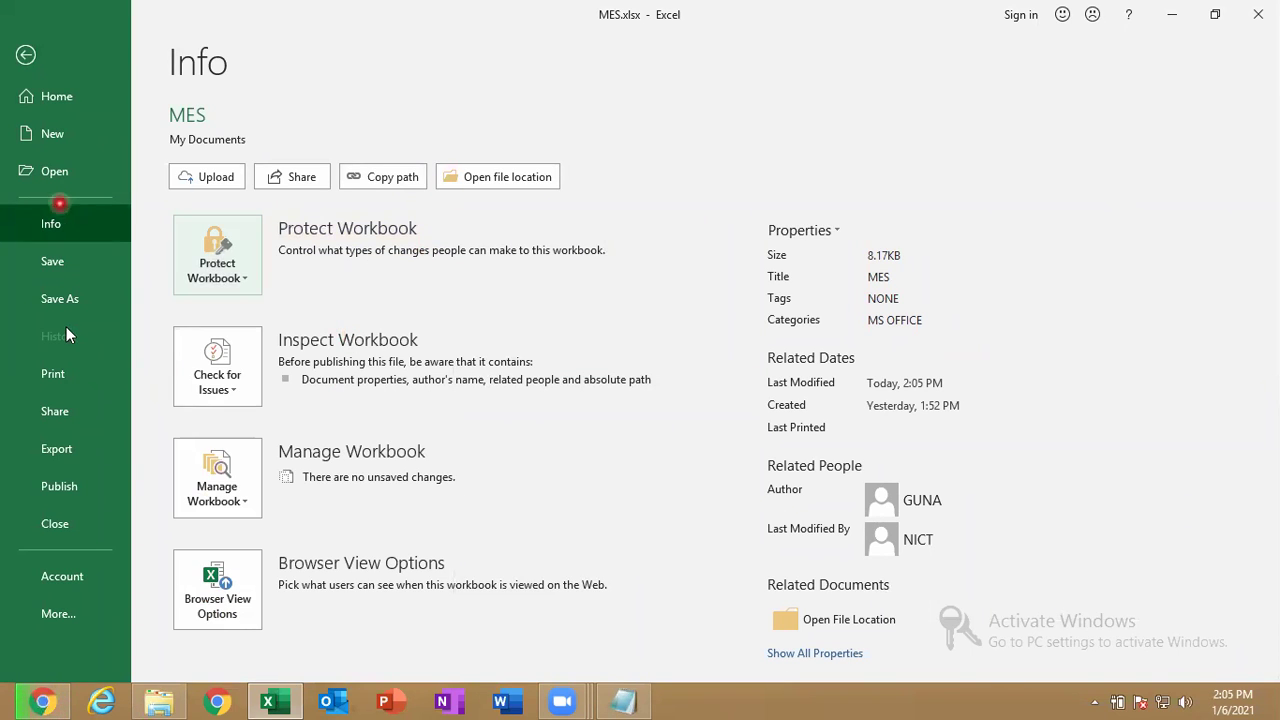
click(69, 266)
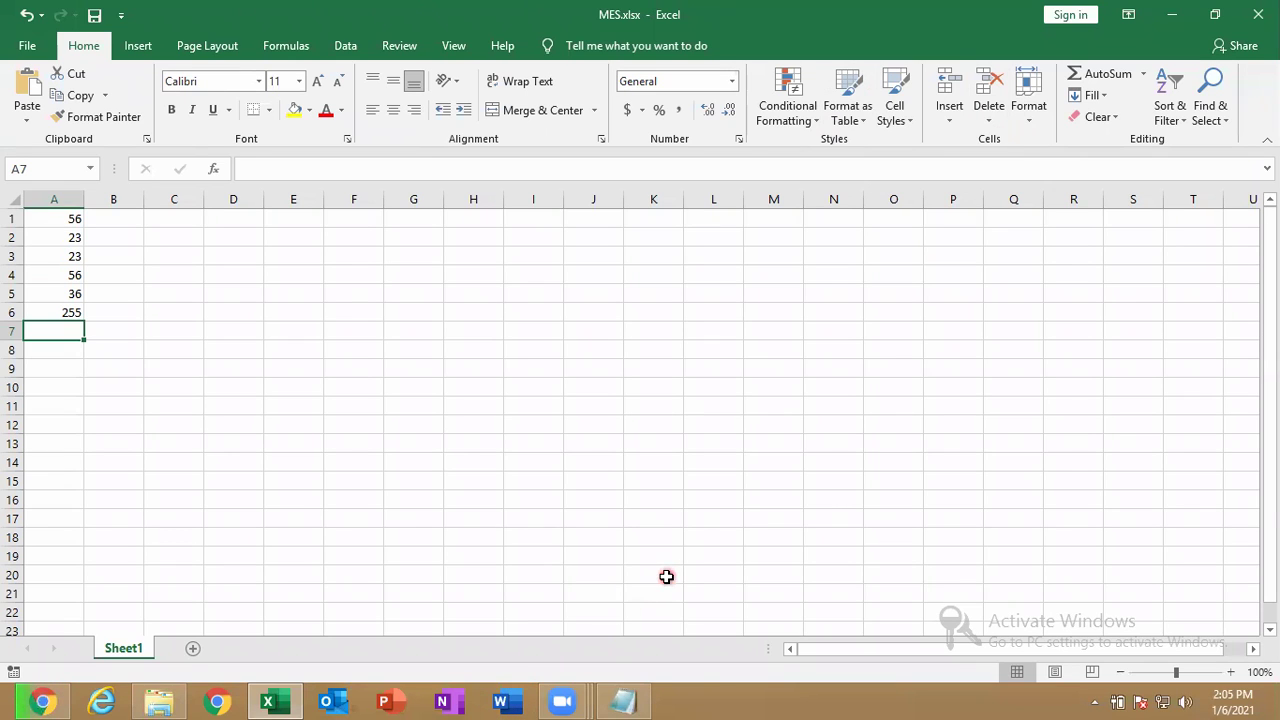
Choose Encrypt with Password from Protect Workbook on the Info page.
click(15, 58)
click(51, 223)
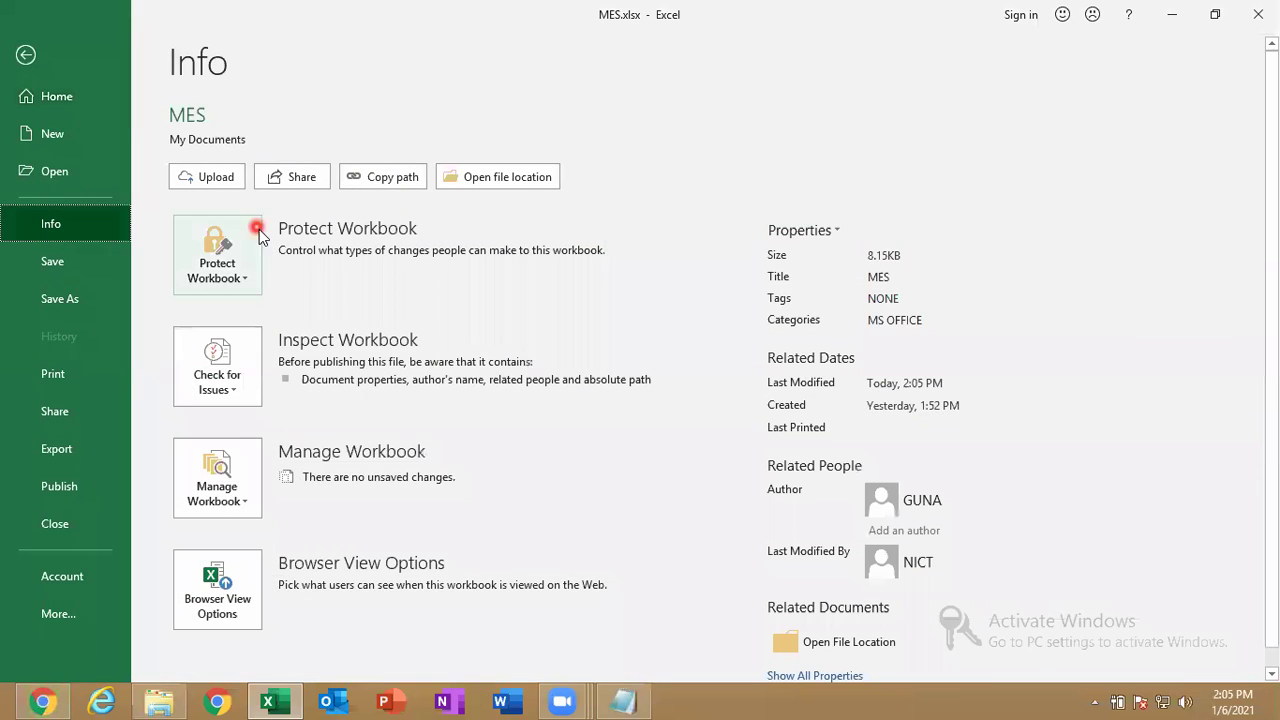
click(255, 247)
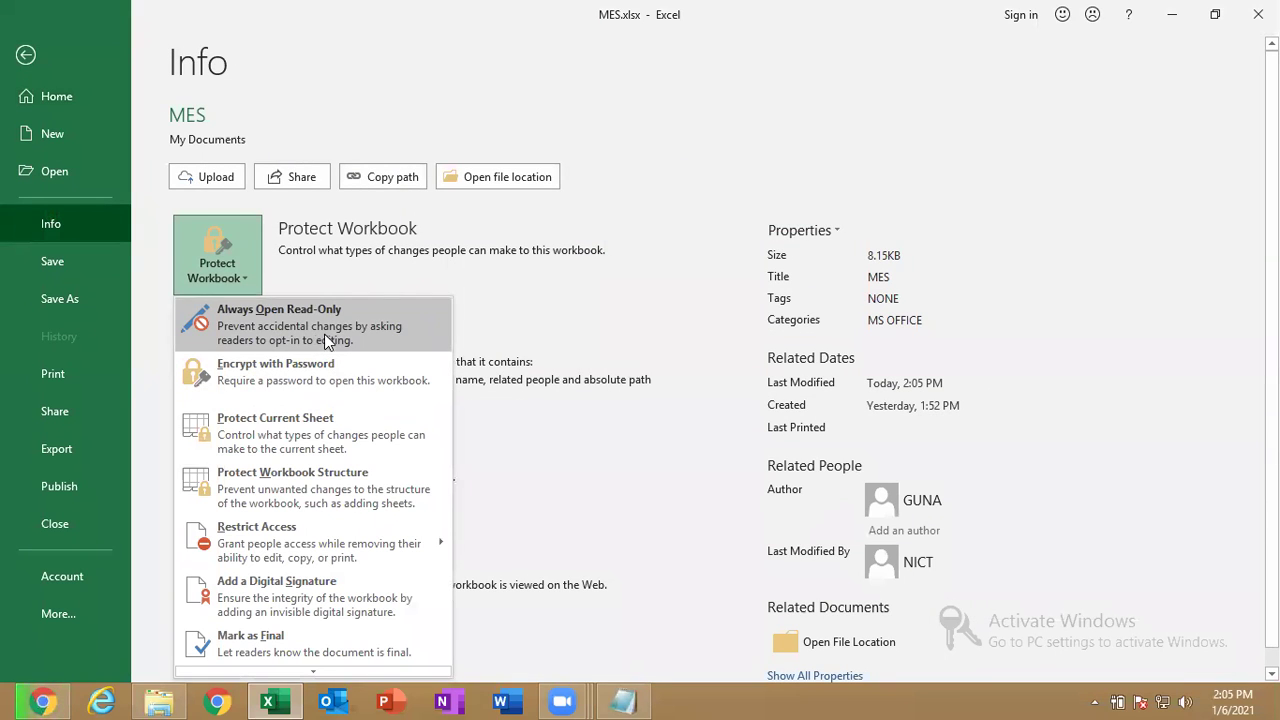
click(660, 697)
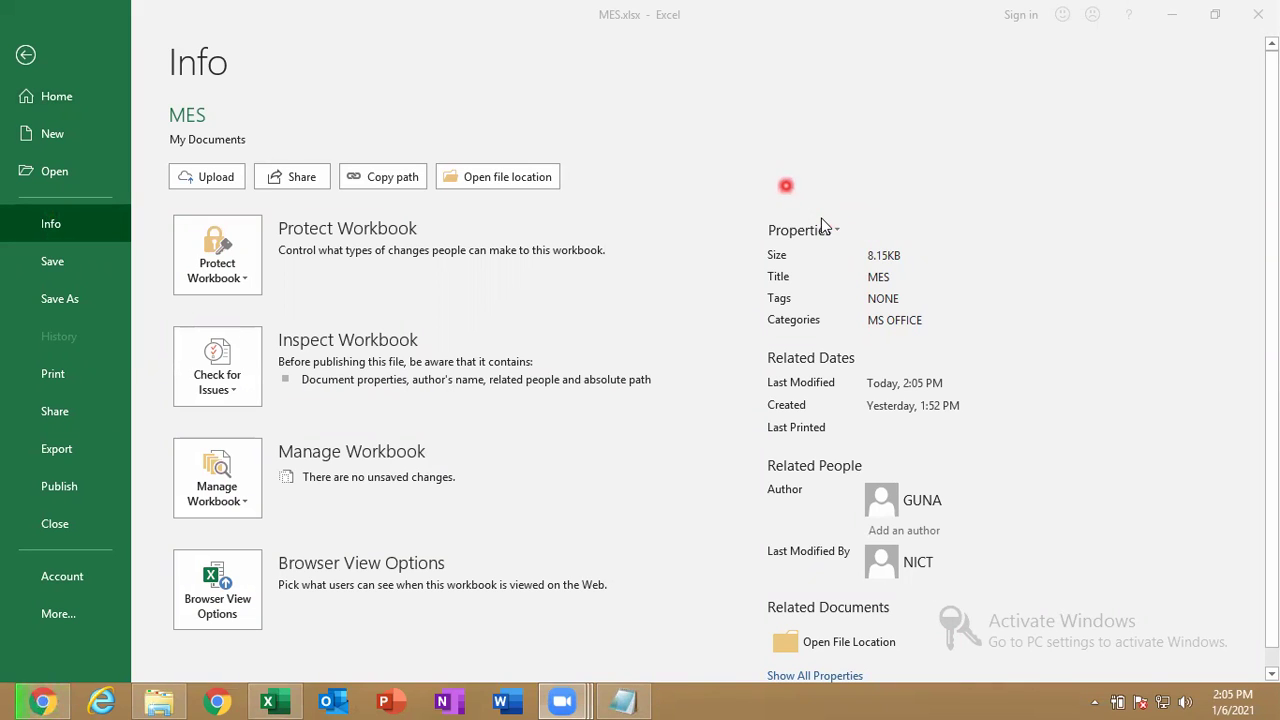
click(251, 261)
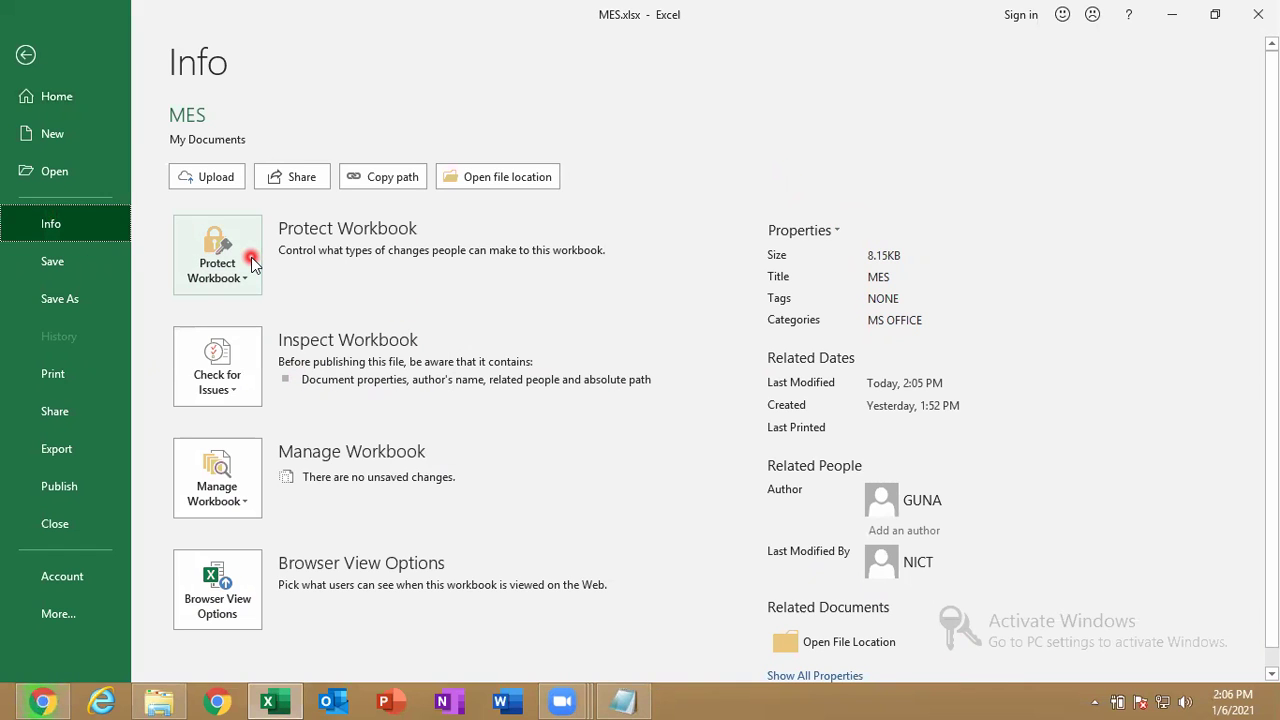
click(250, 262)
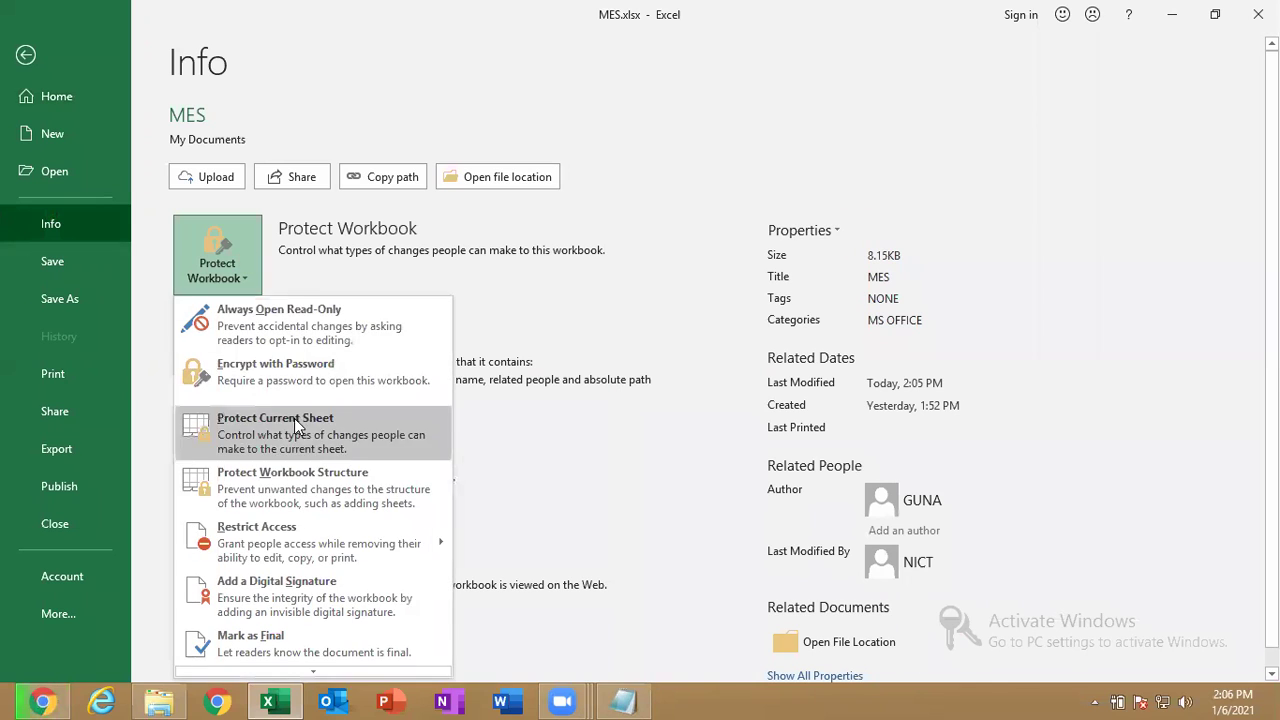
click(955, 699)
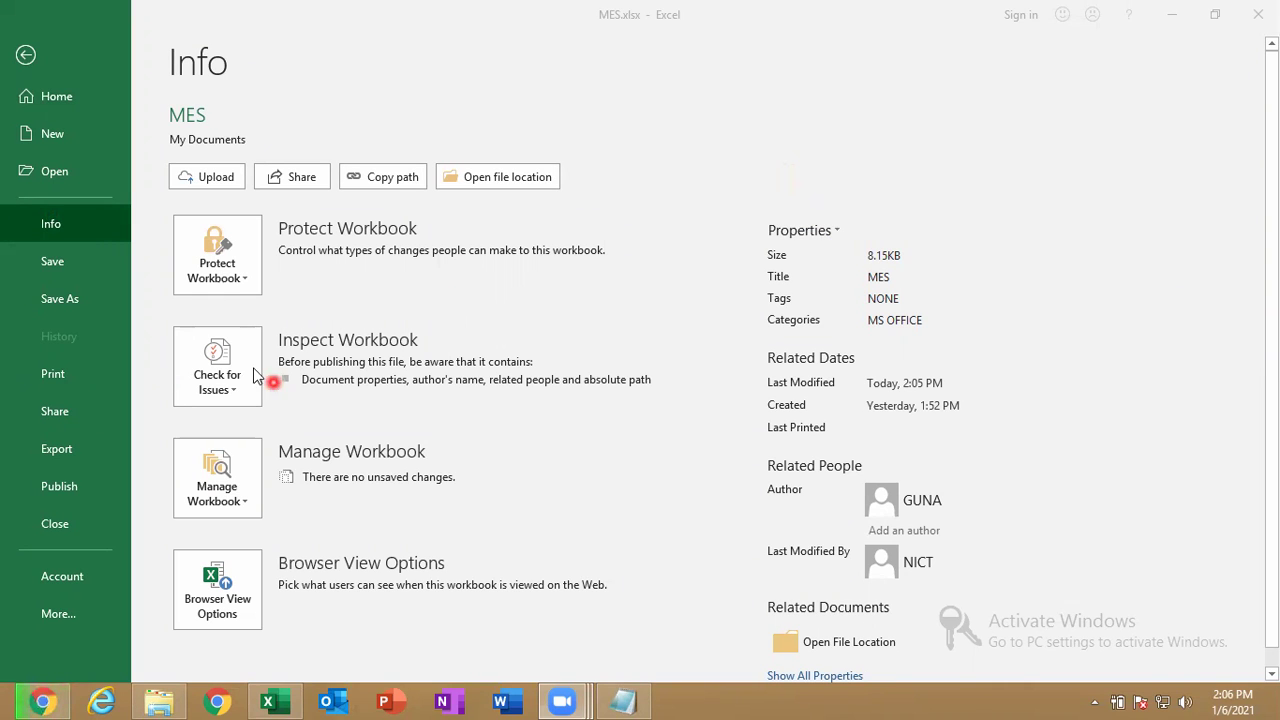
click(227, 293)
click(227, 289)
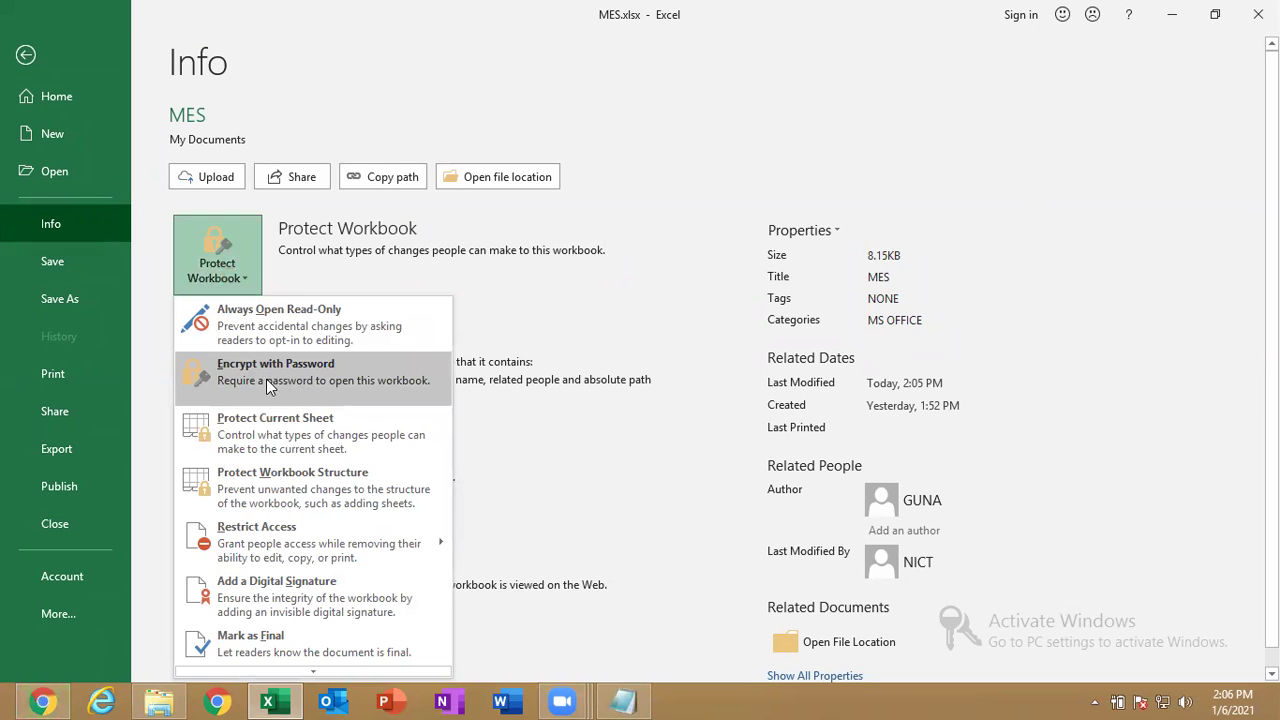
click(277, 382)
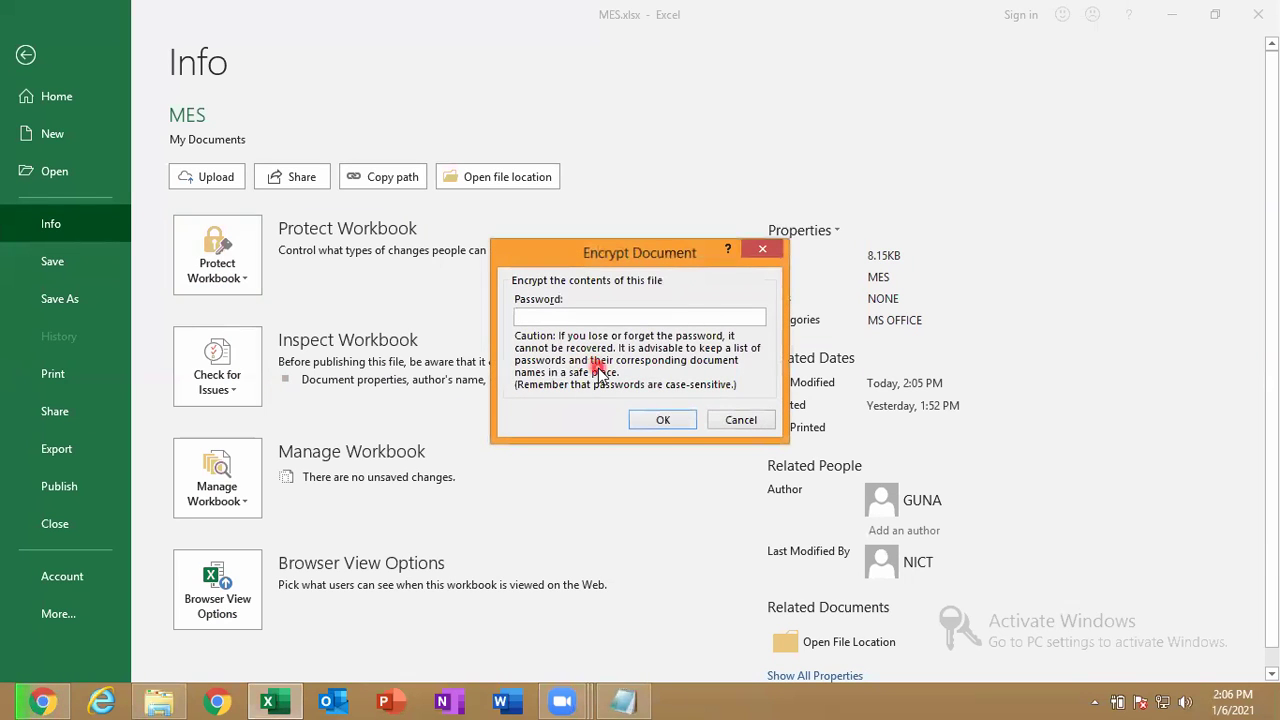
Encrypt MES.xlsx with a password, confirm it, and save the workbook.
text(123)
click(662, 419)
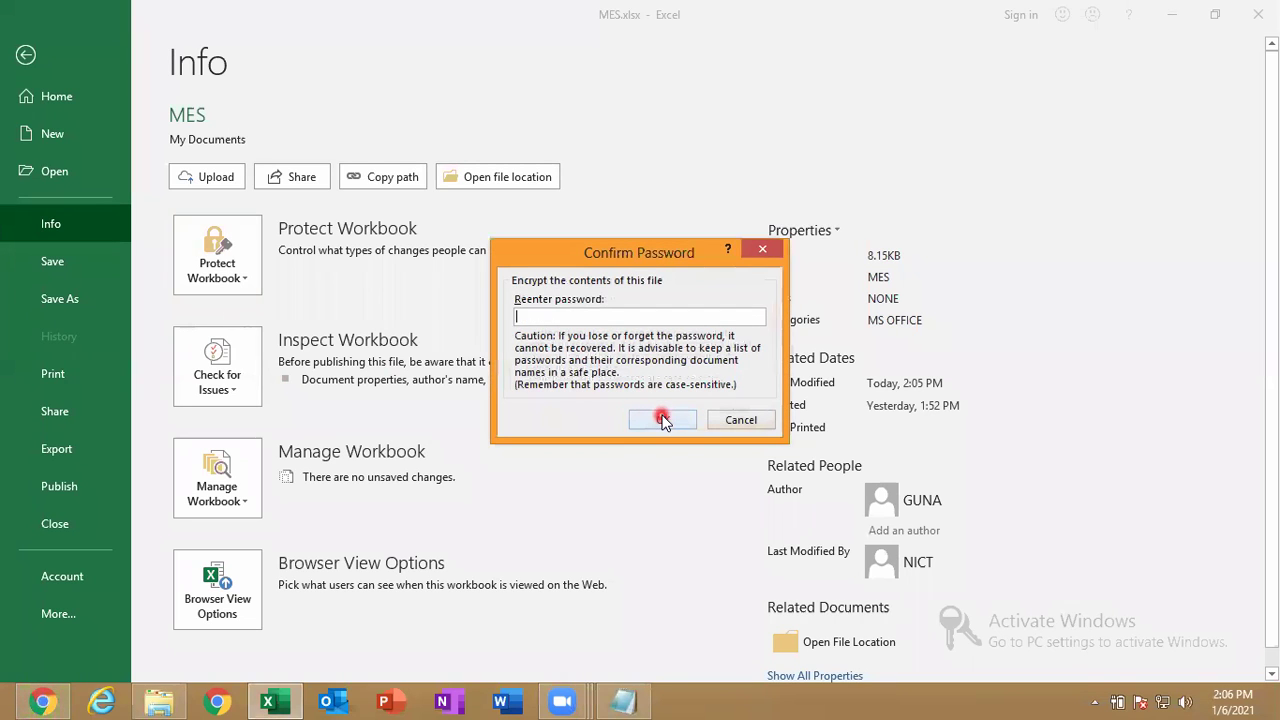
text(123)
click(660, 421)
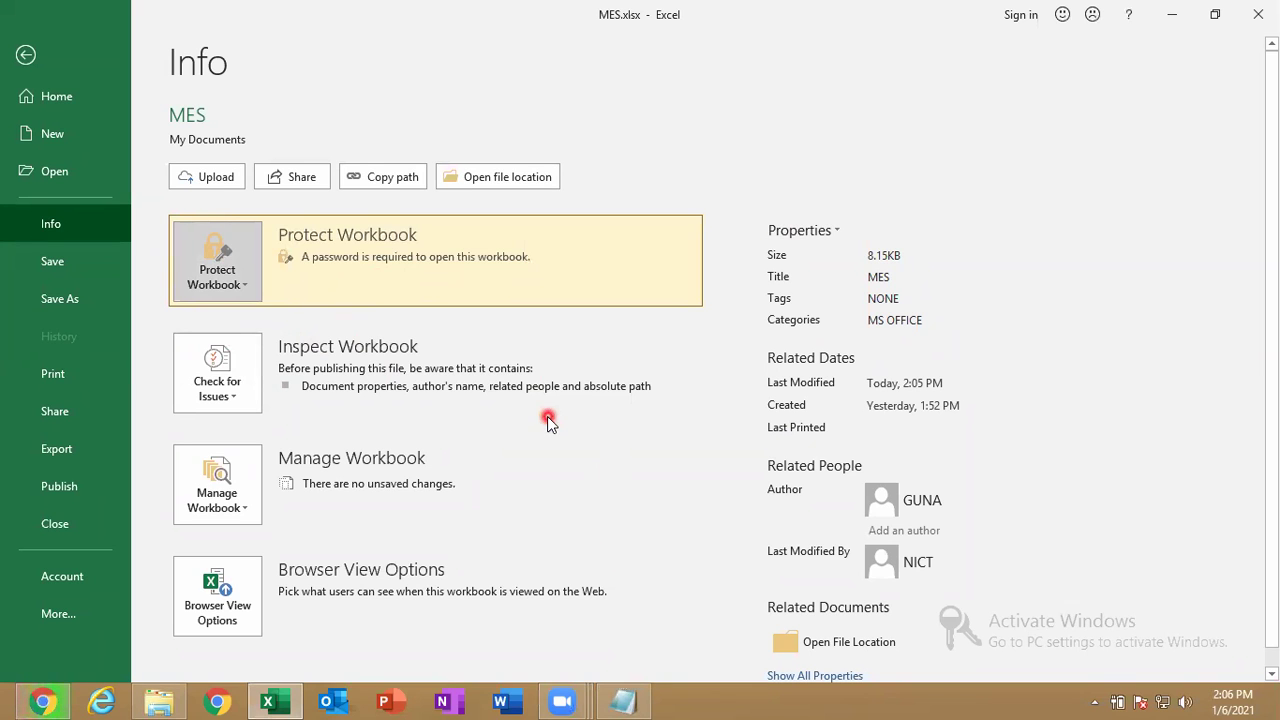
click(74, 263)
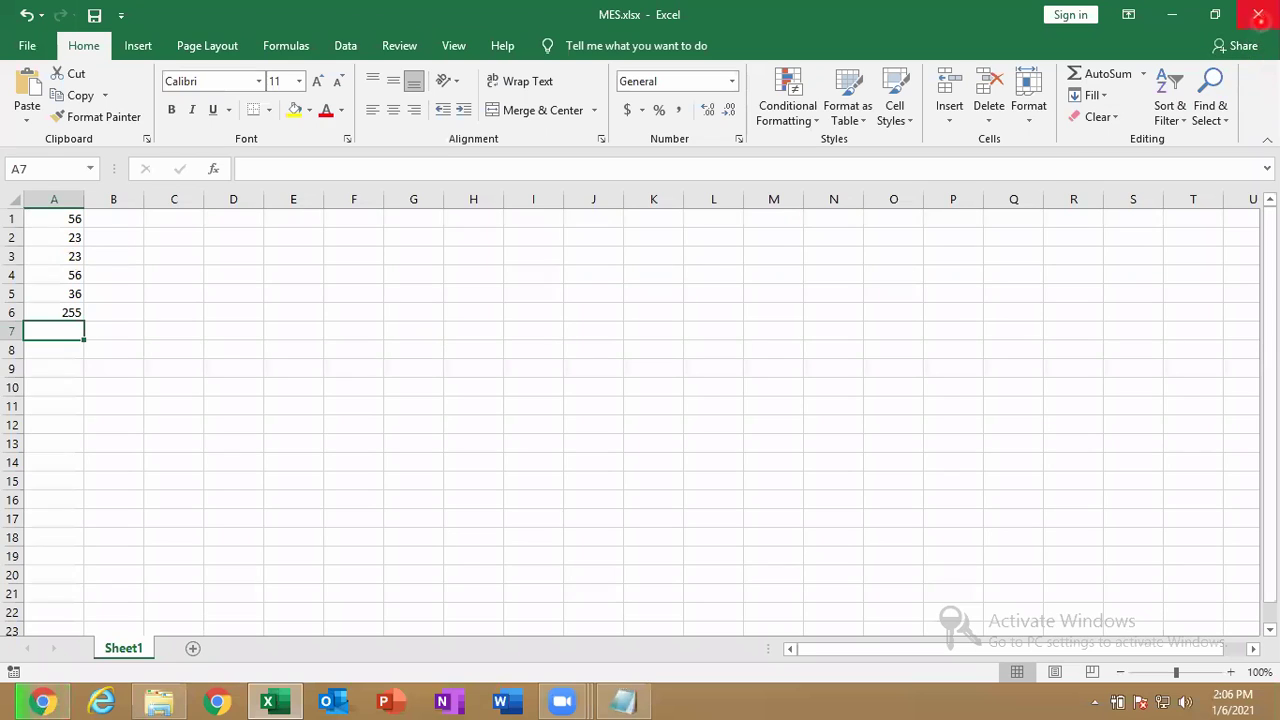
Close Excel, reopen MES.xlsx from Documents, and enter its password to unlock it.
click(1258, 14)
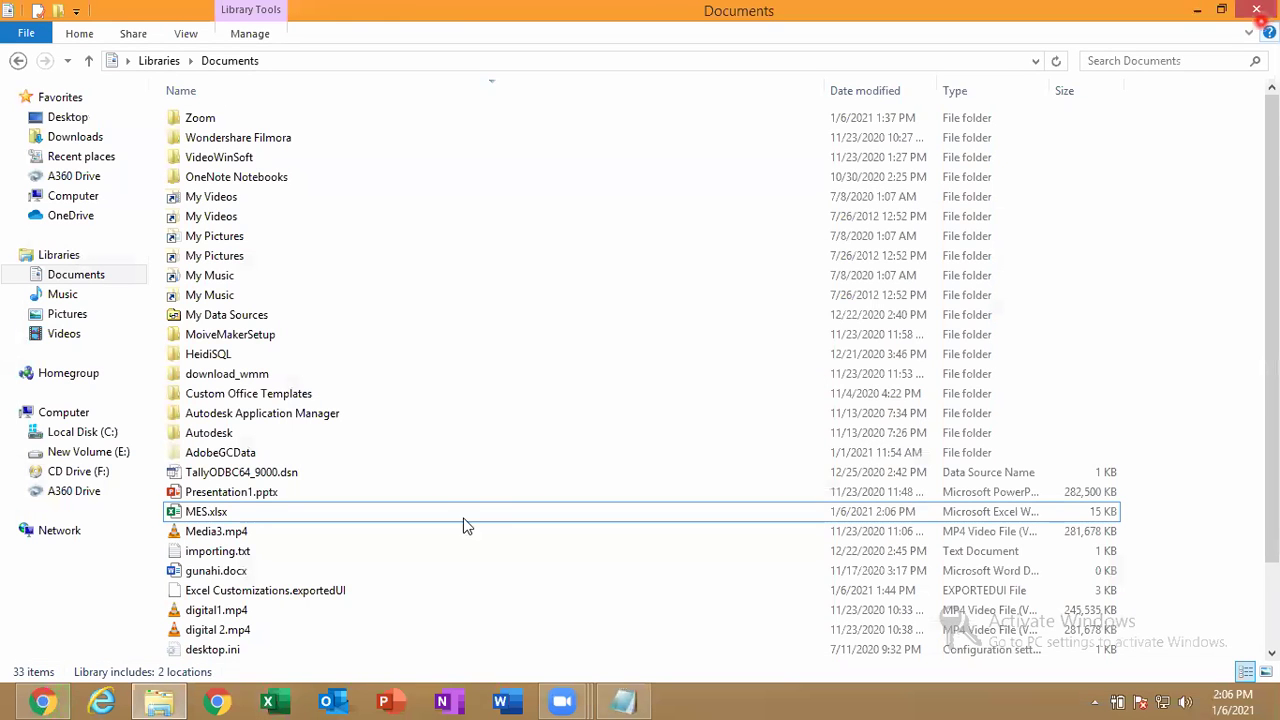
click(410, 519)
double_click(410, 519)
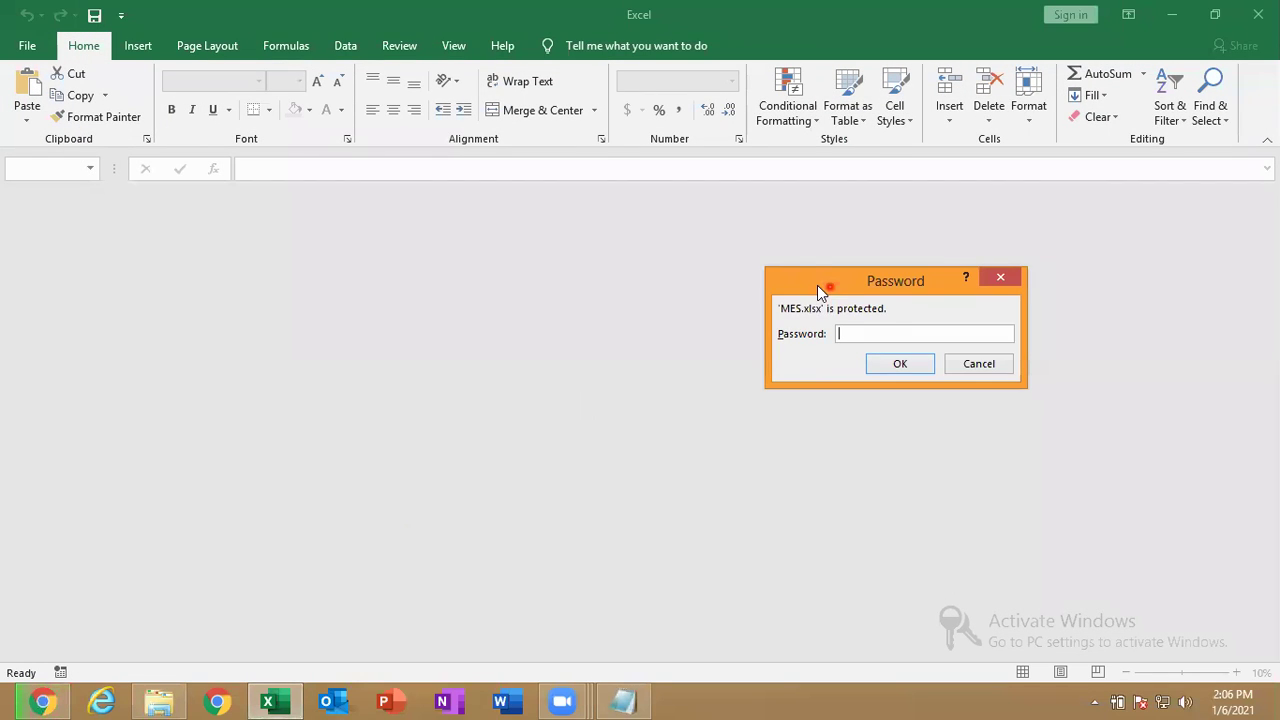
drag(817, 285, 496, 274)
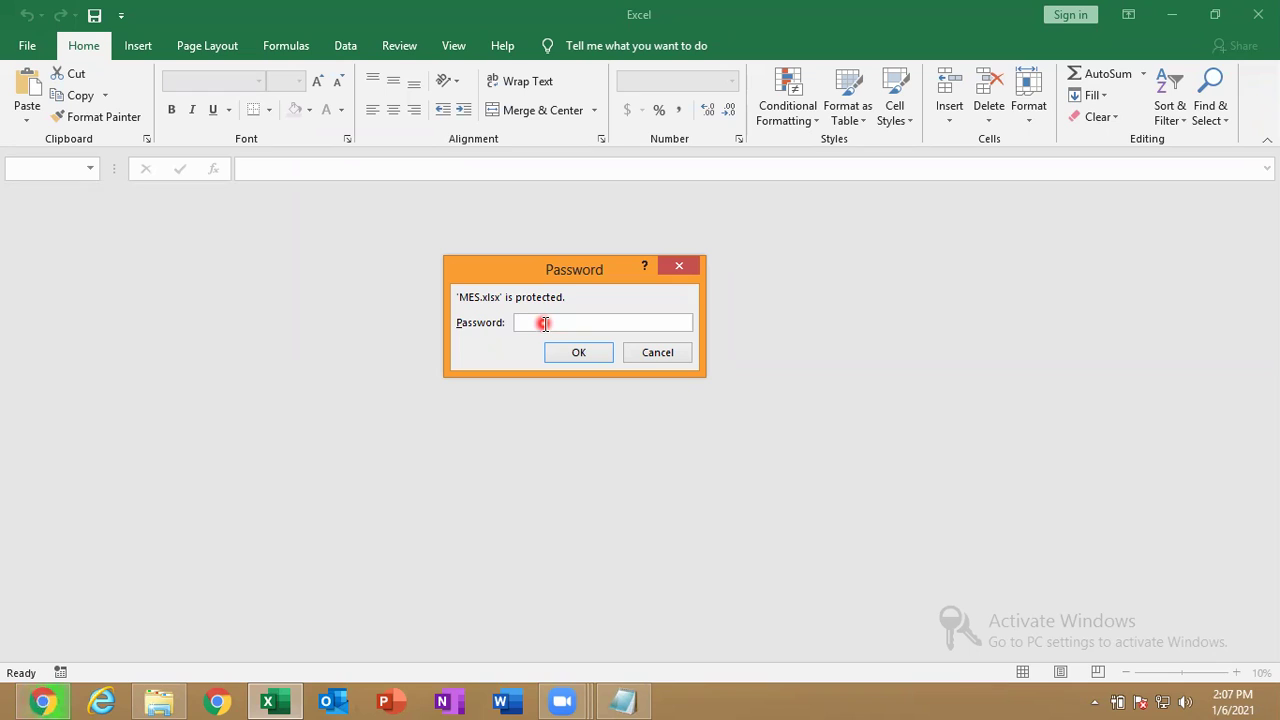
text(123)
key(Return)
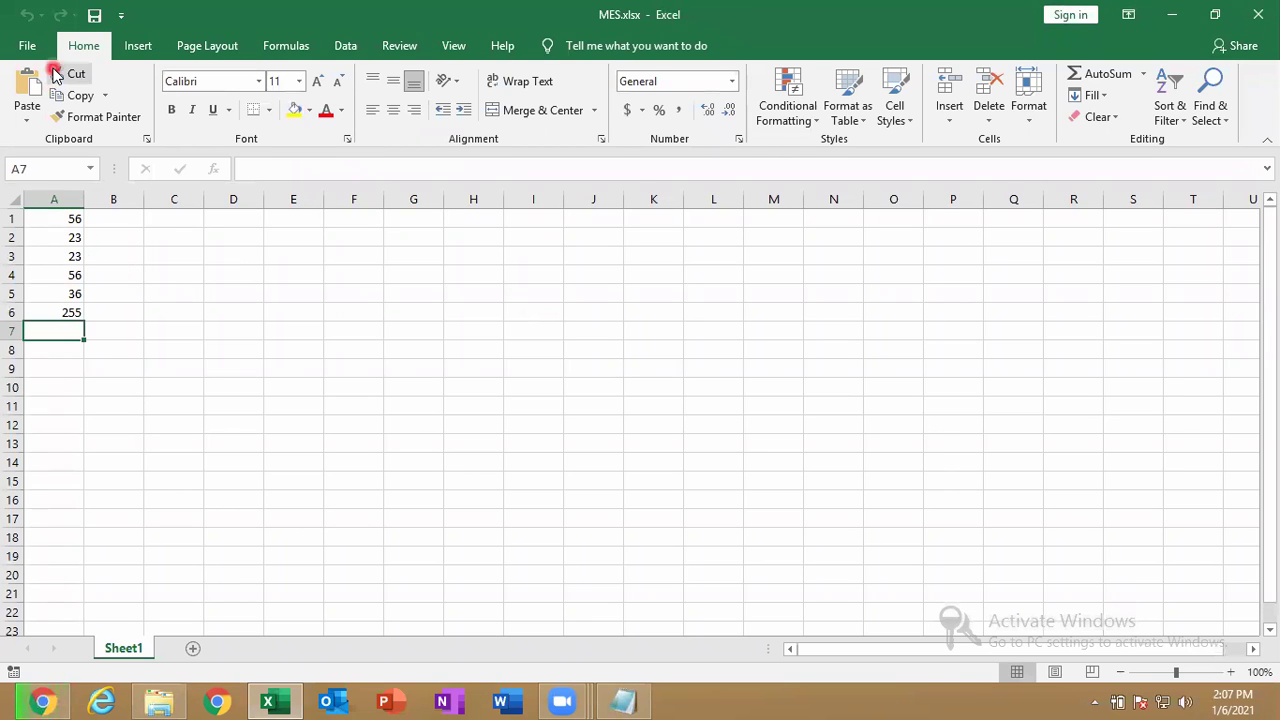
Open Encrypt with Password and clear the existing password, confirming with it blank.
click(28, 46)
click(58, 222)
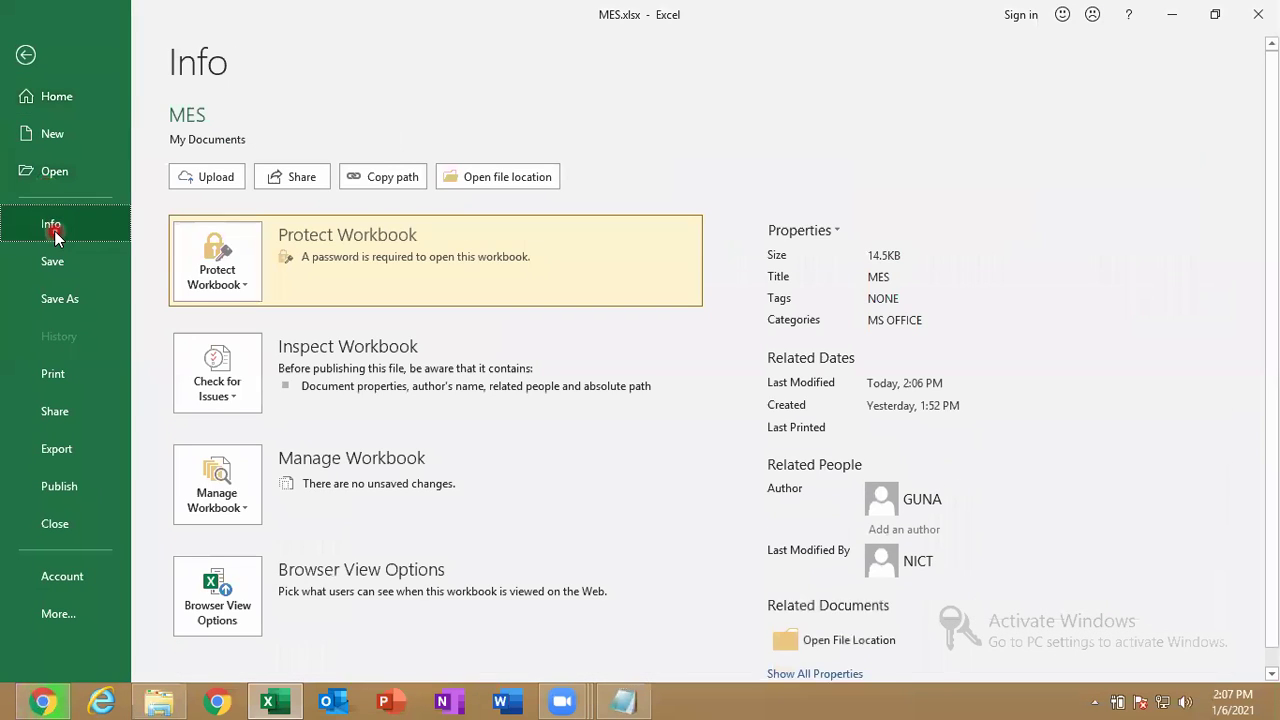
click(224, 285)
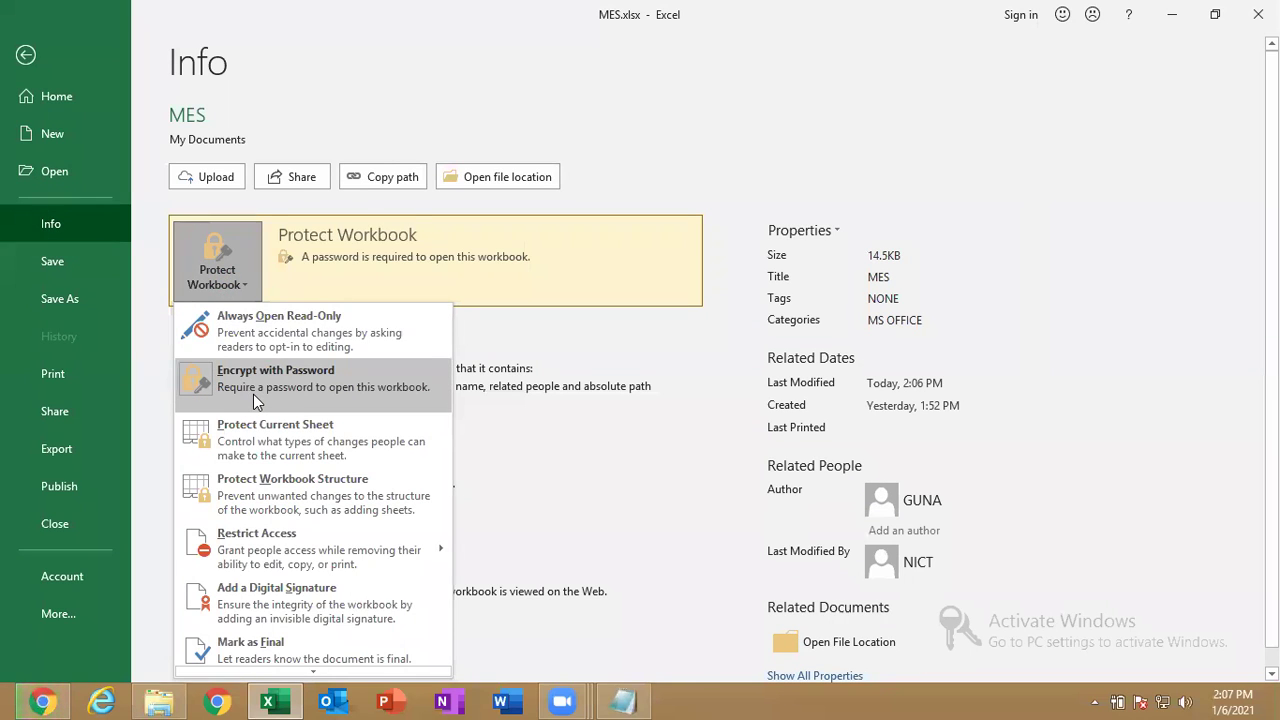
click(253, 394)
text(123)
click(540, 318)
drag(540, 318, 490, 314)
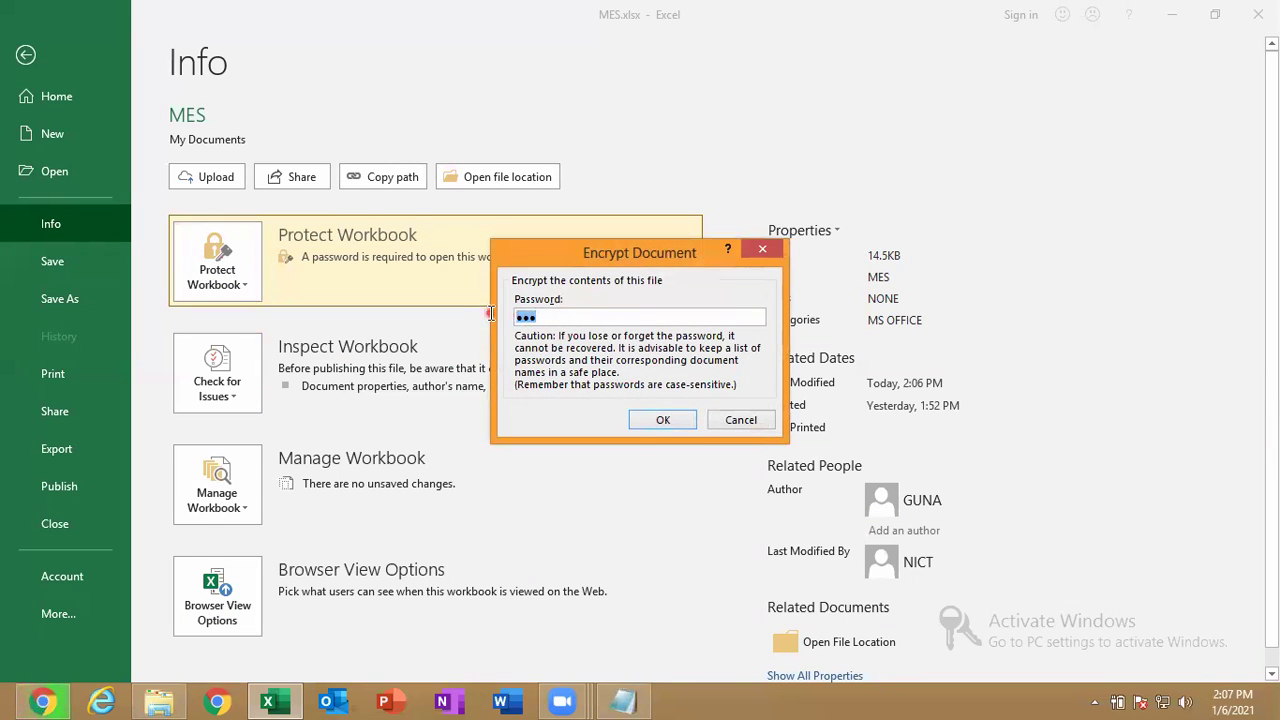
key(BackSpace)
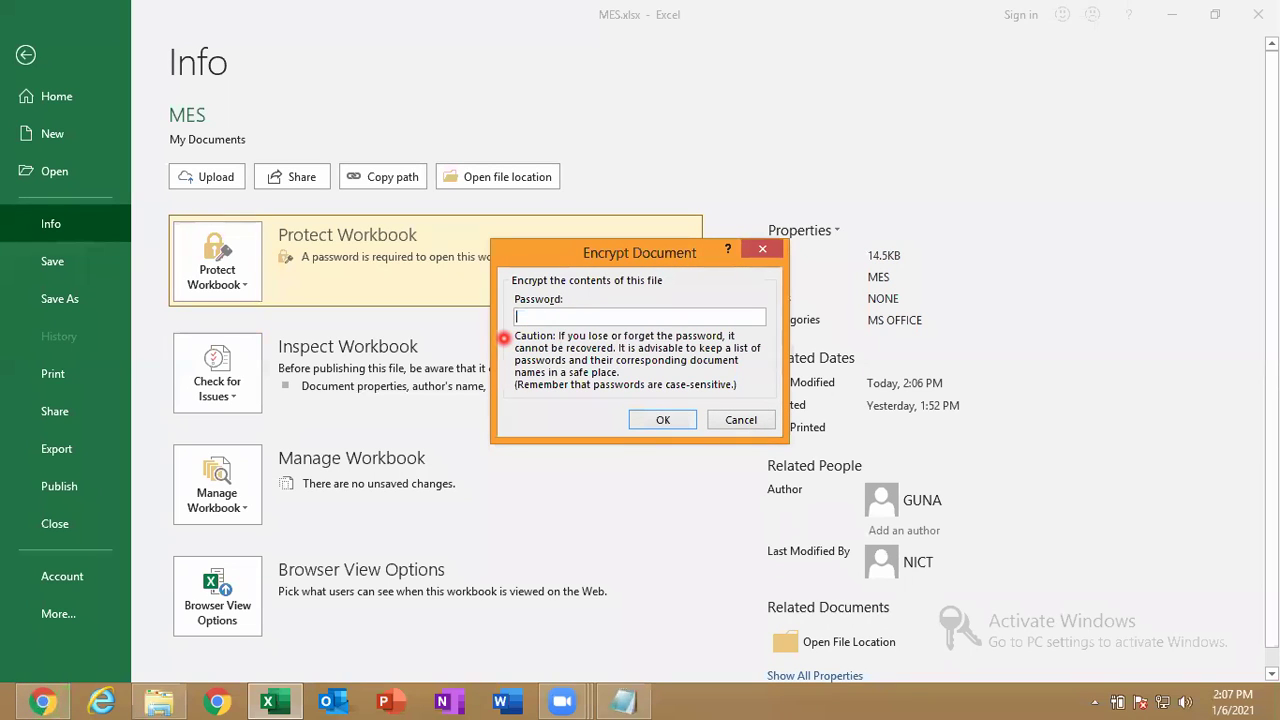
click(665, 417)
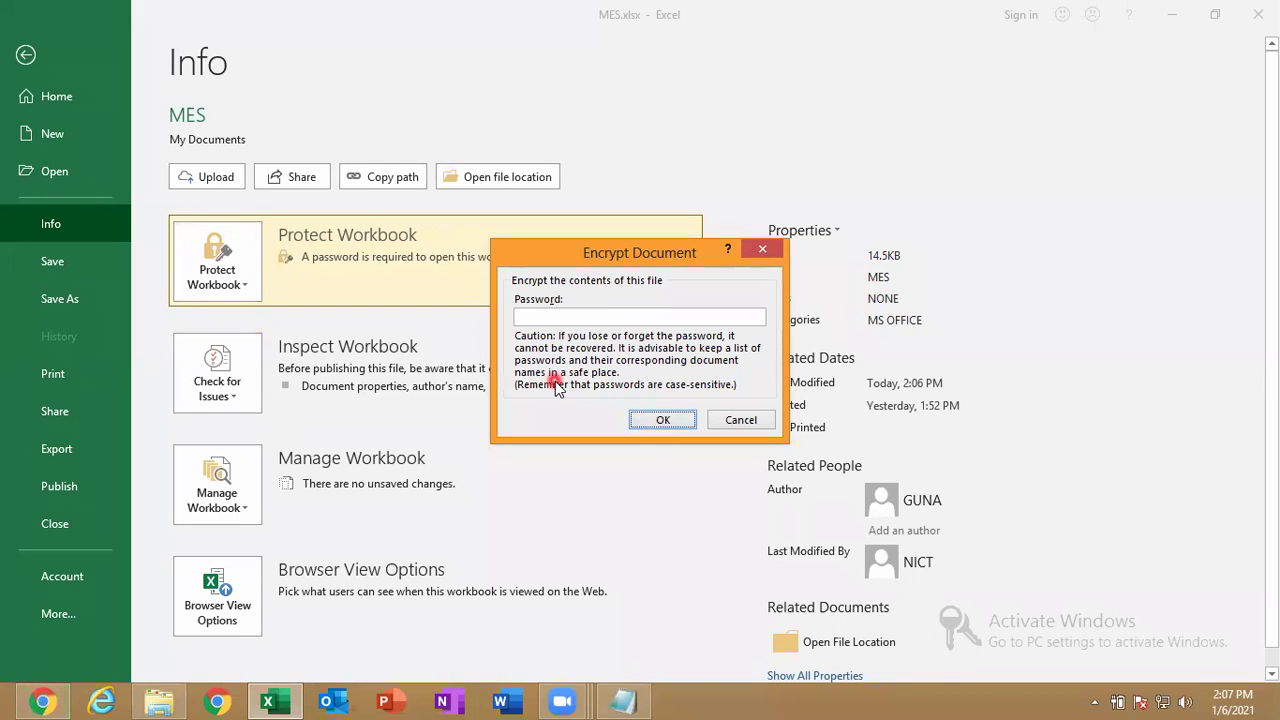
Enter a new open password and re-enter it to confirm.
click(571, 319)
text(123)
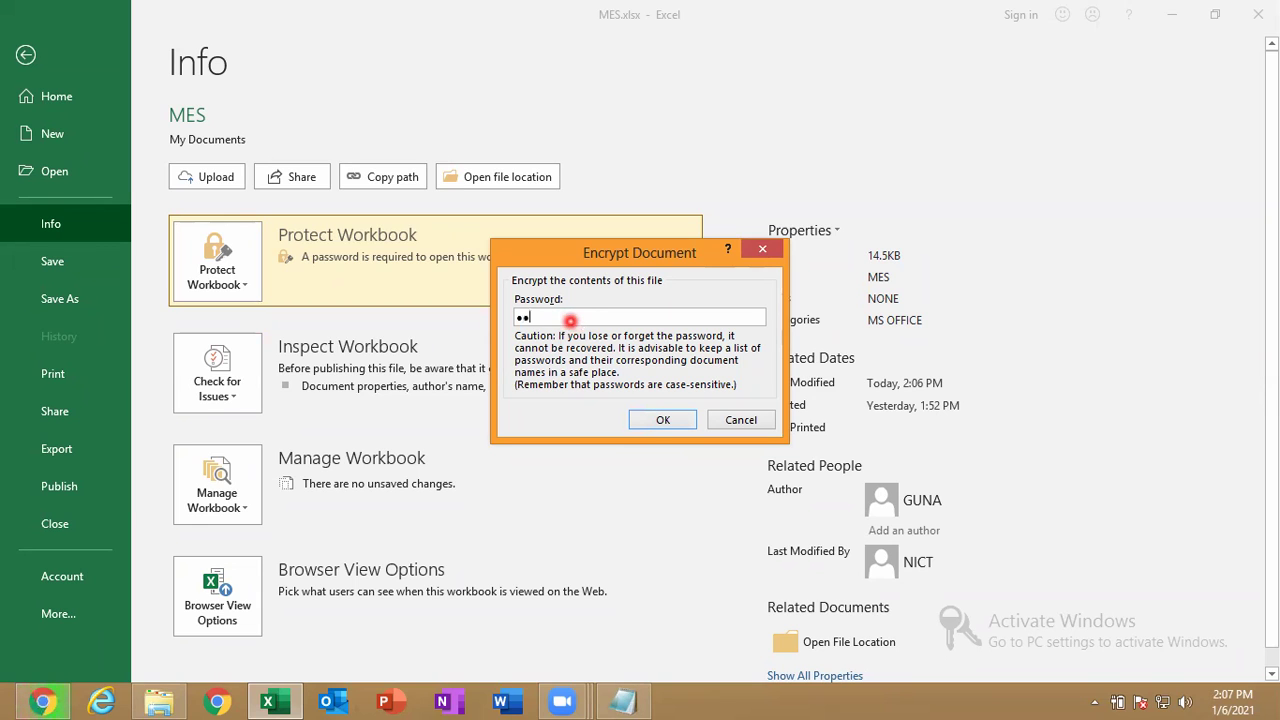
click(656, 424)
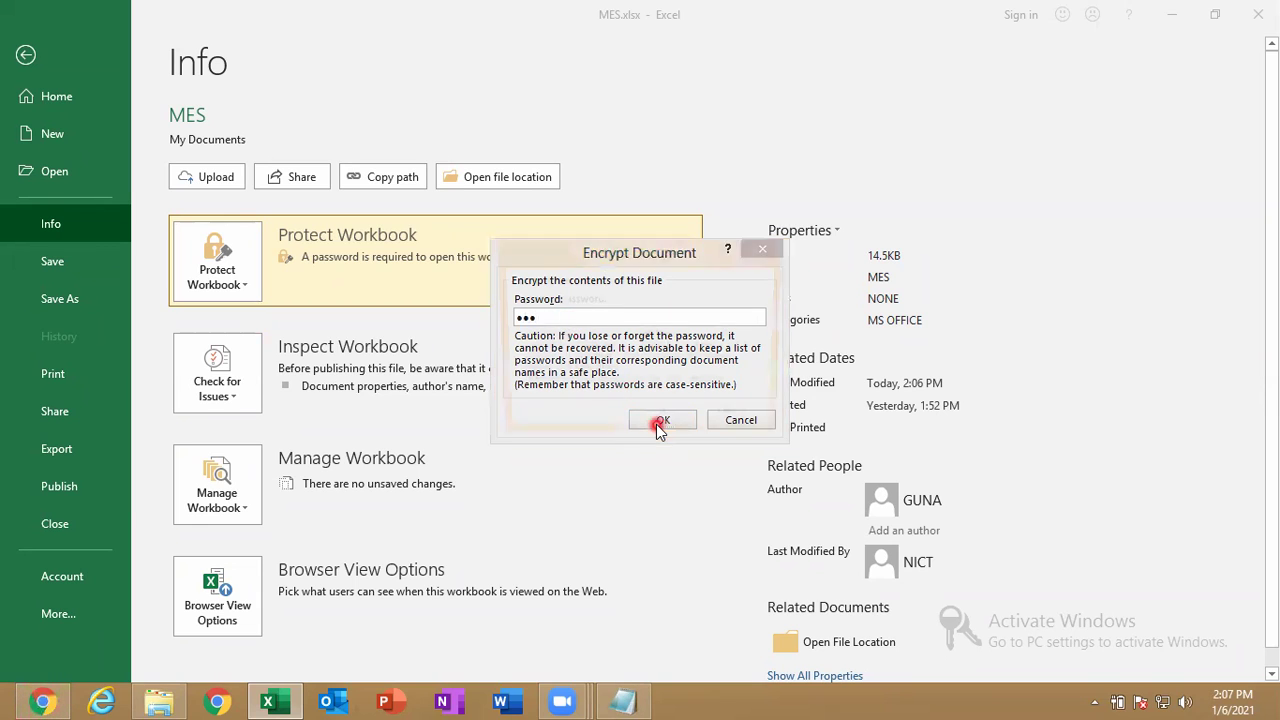
text(123)
key(Return)
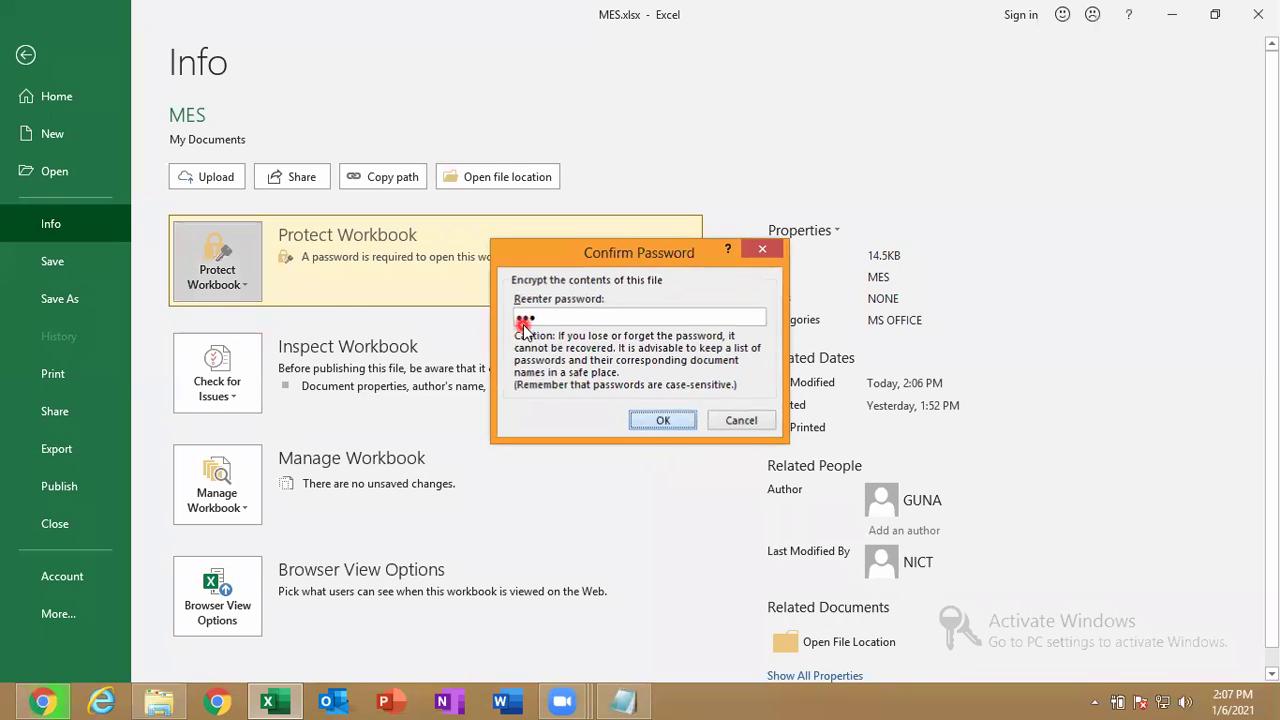
Remove the workbook's encryption password again.
click(219, 275)
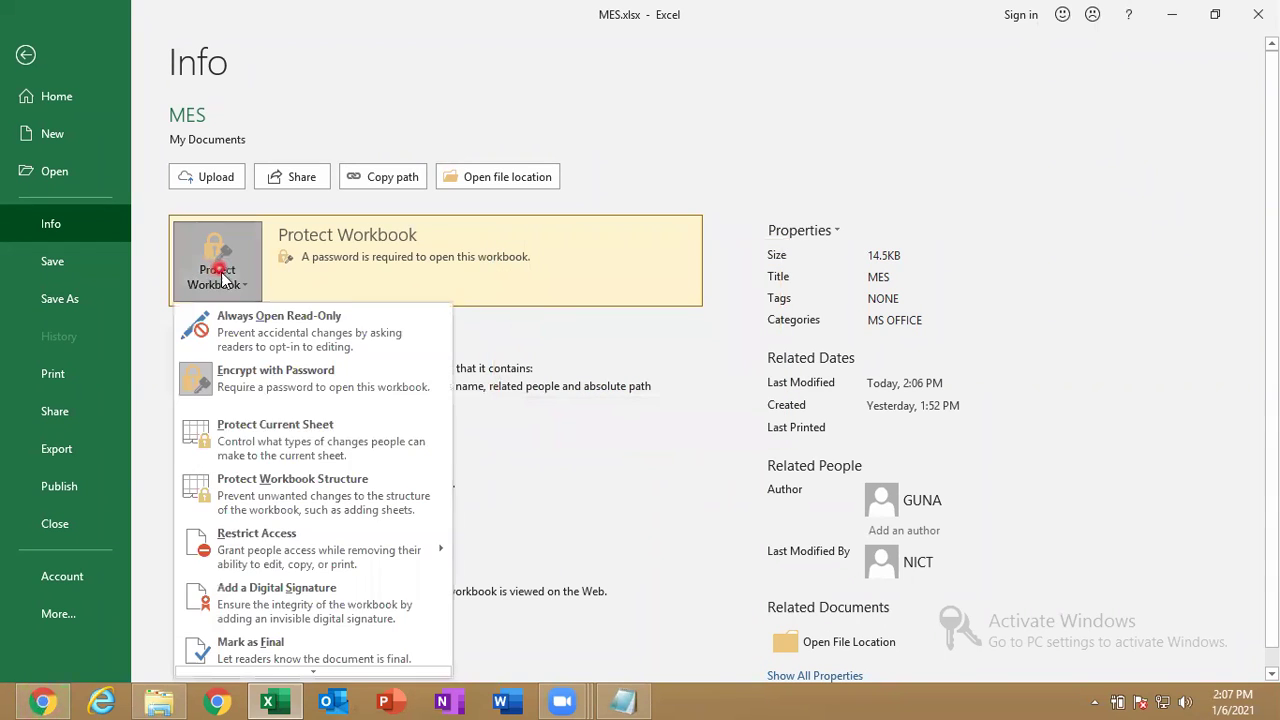
click(337, 385)
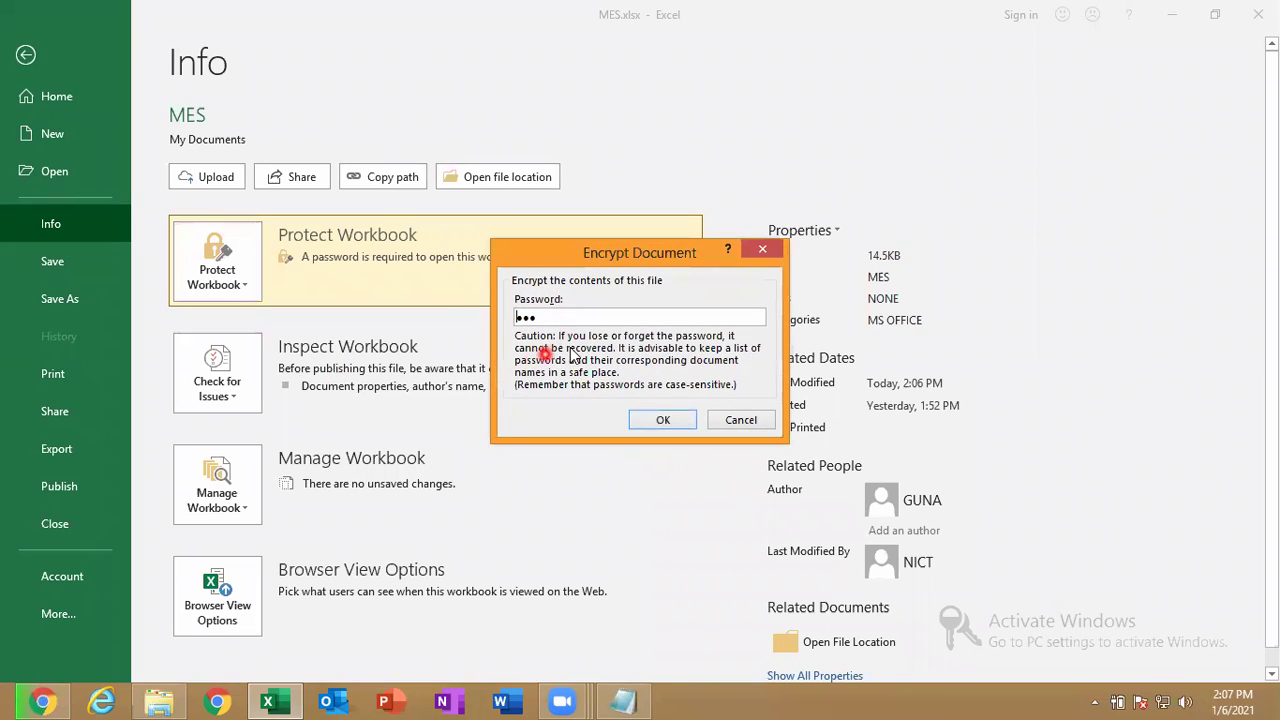
key(BackSpace)
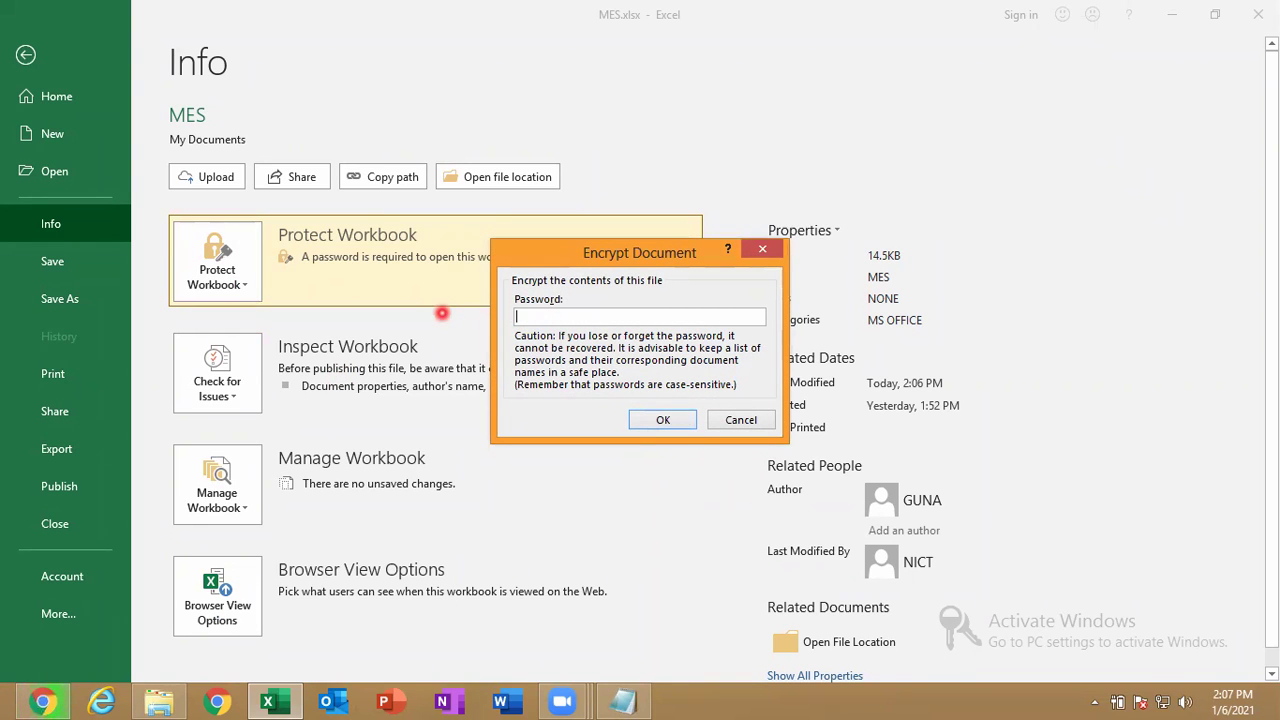
click(660, 420)
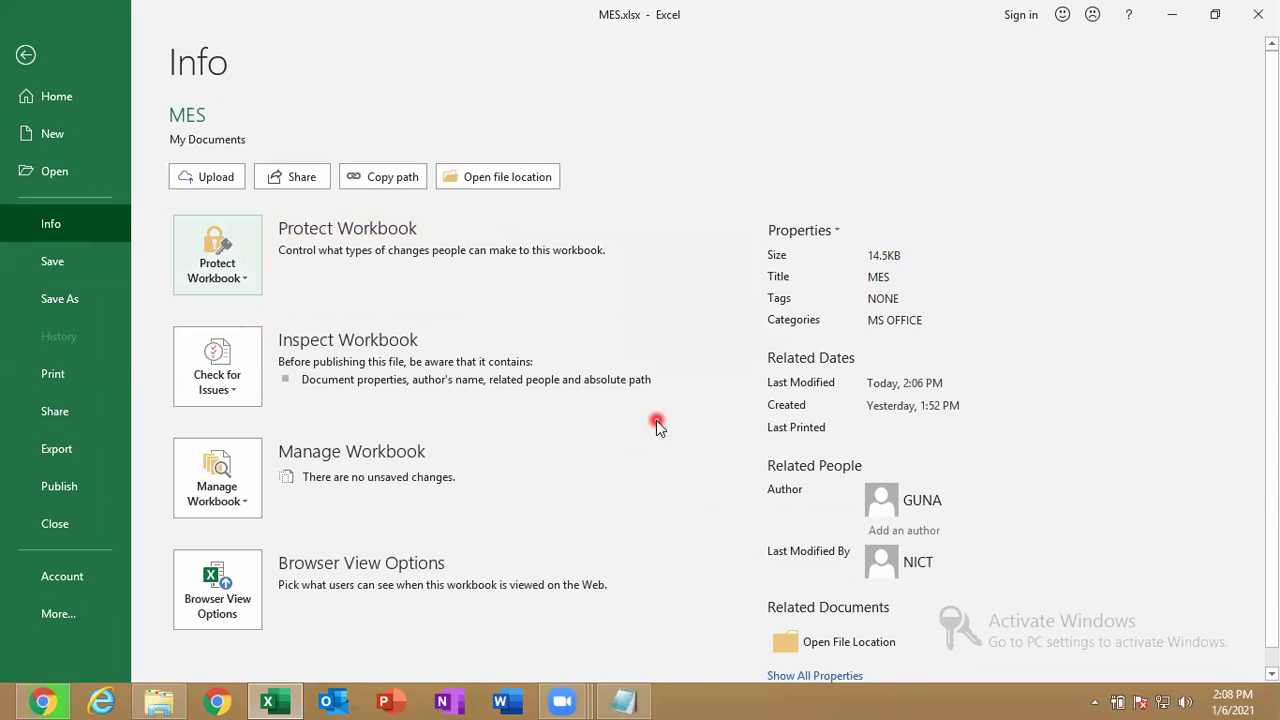
Encrypt the workbook with a password once more, confirm it, and close the workbook.
click(236, 275)
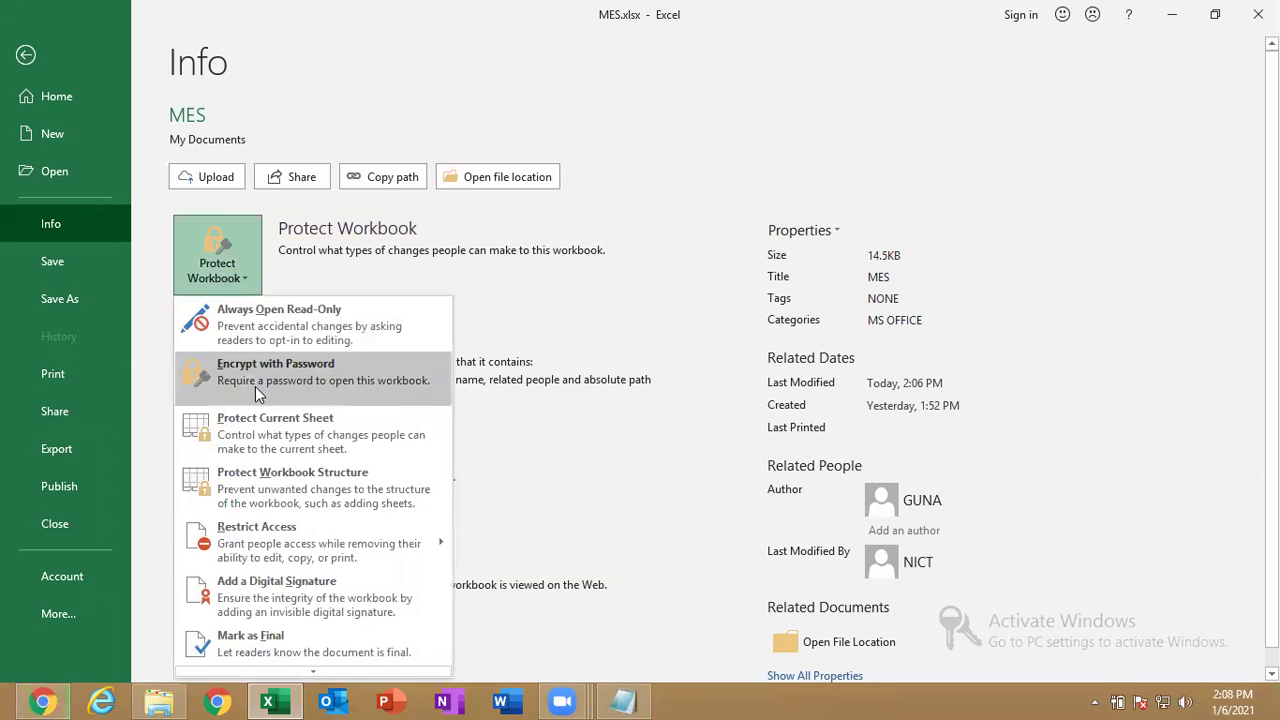
click(255, 386)
text(123)
key(Return)
text(123)
key(Return)
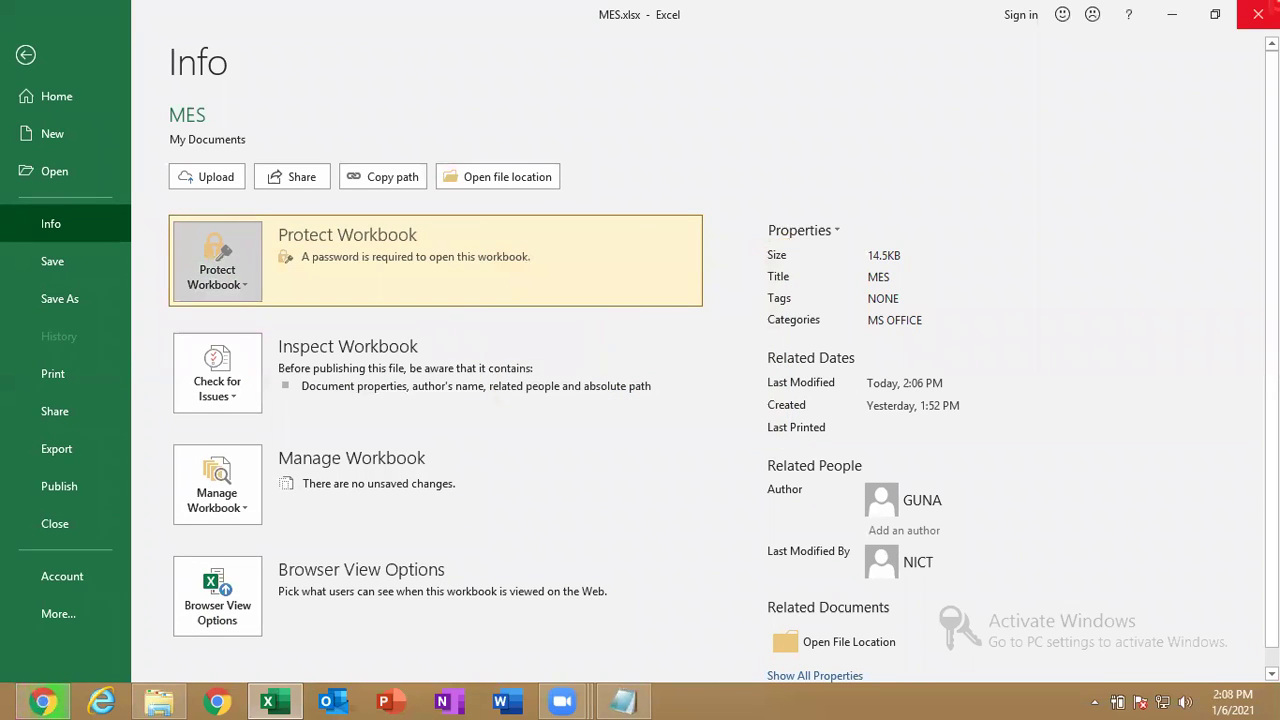
click(1258, 14)
Save MES.xlsx, reopen it with its open password, and show its File > Info page.
click(562, 372)
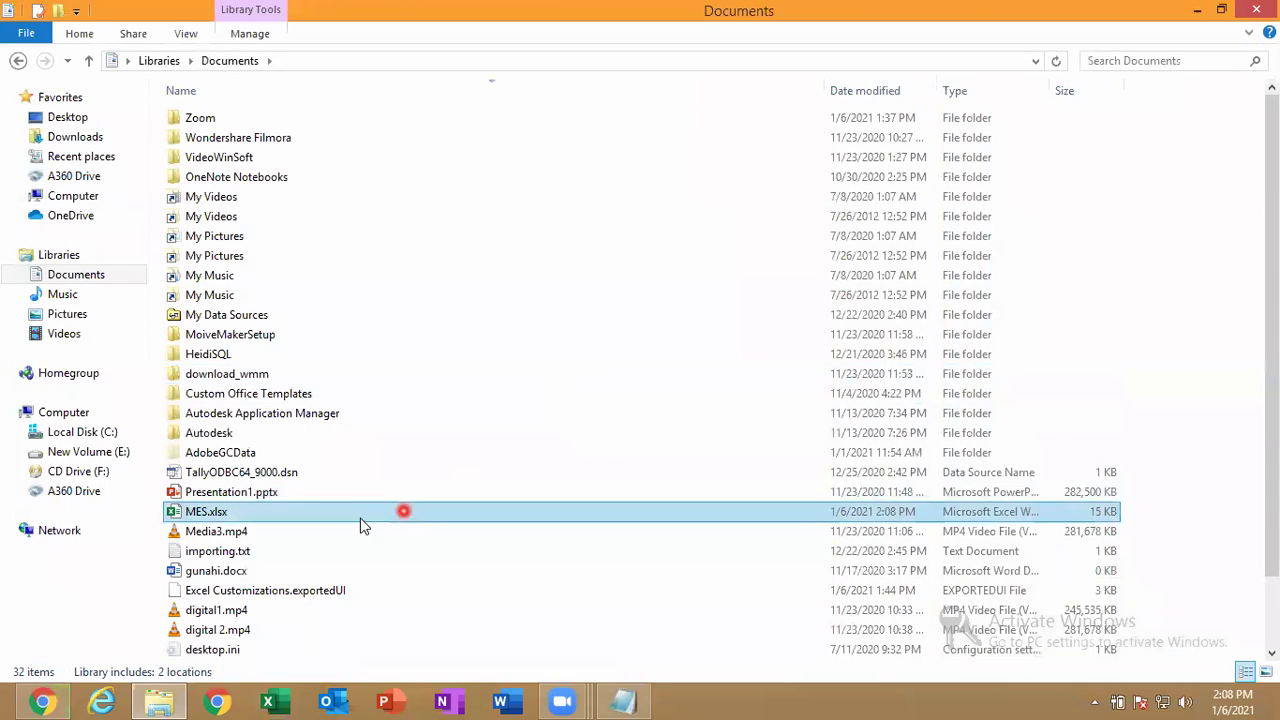
double_click(347, 518)
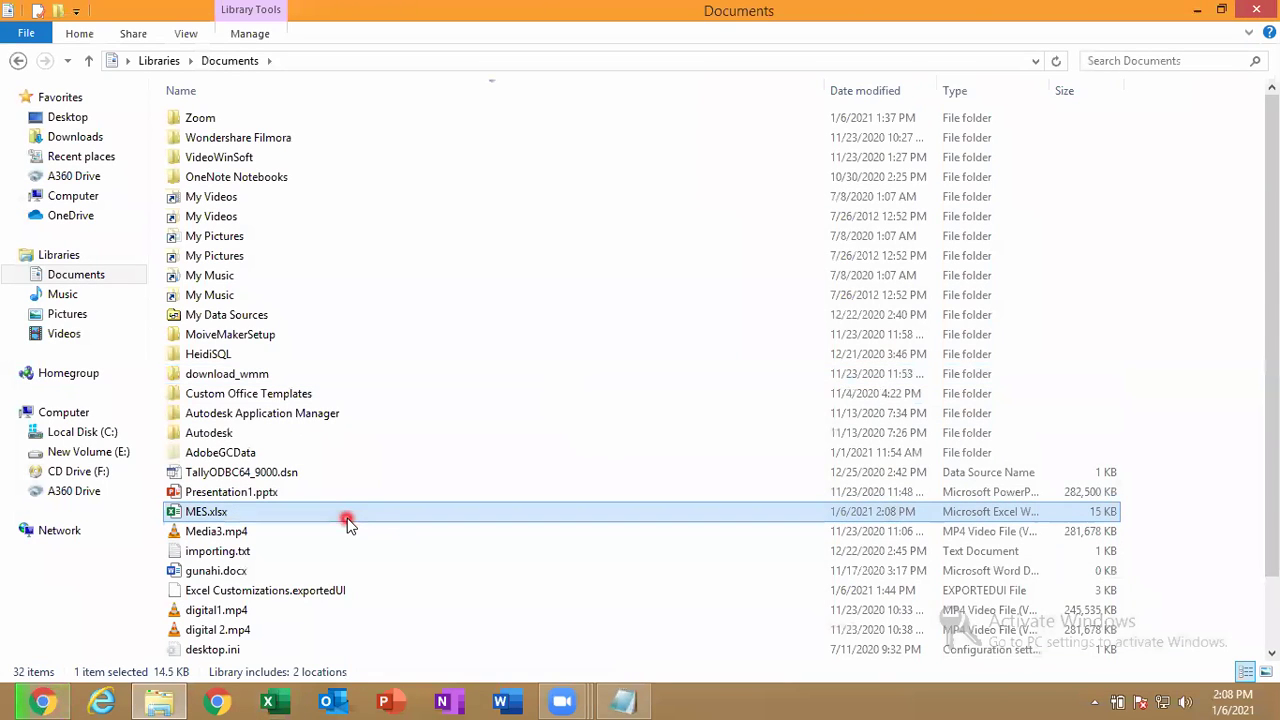
text(123)
key(Return)
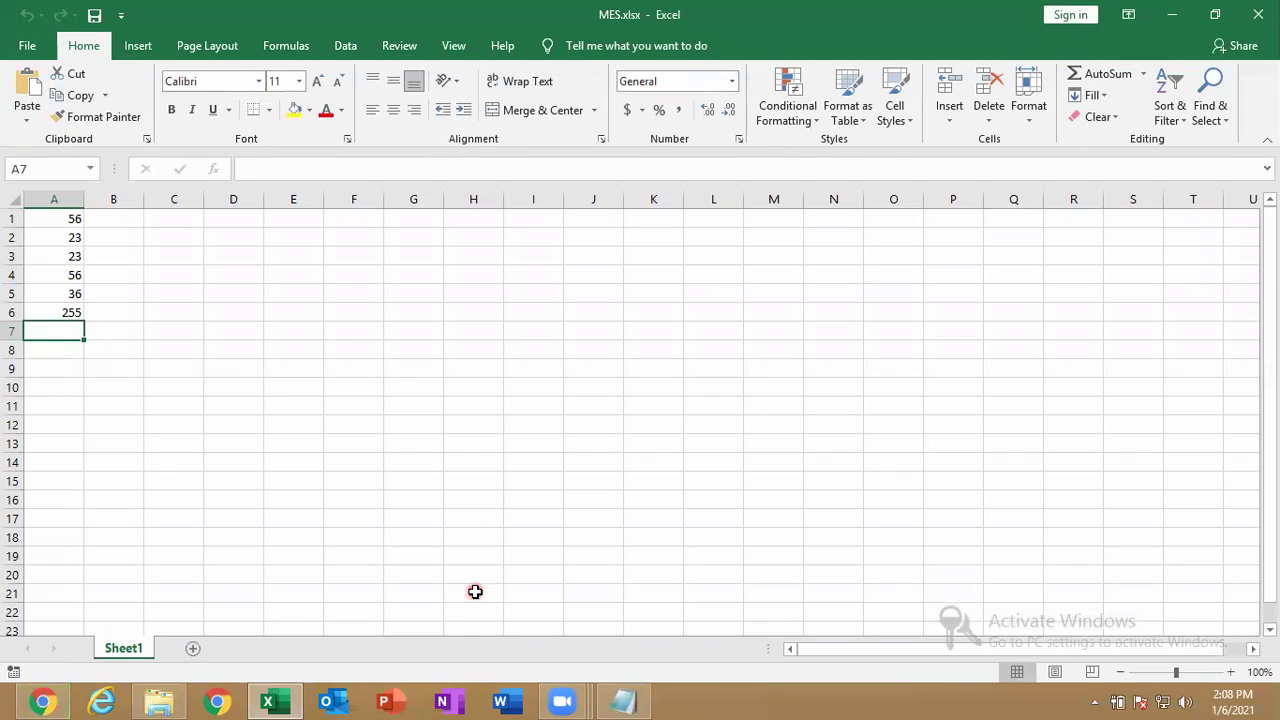
click(25, 47)
click(53, 226)
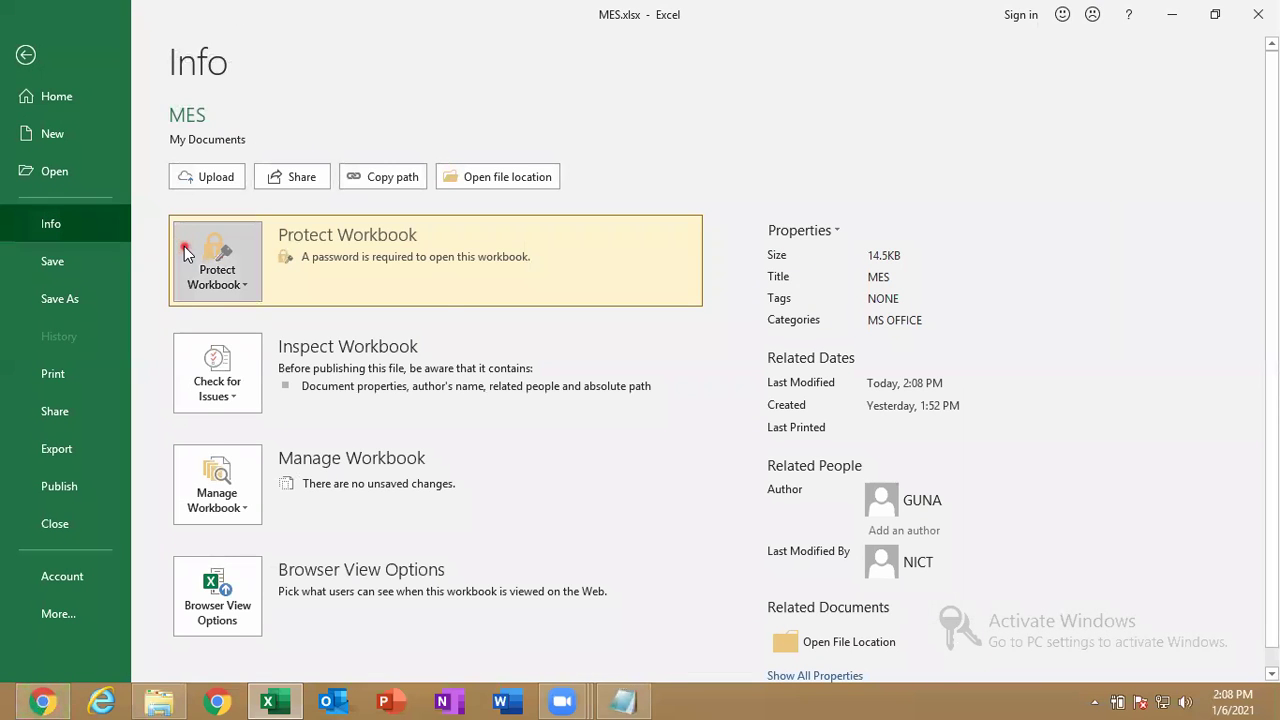
In Protect Workbook's Encrypt with Password dialog, delete the existing masked password.
click(184, 246)
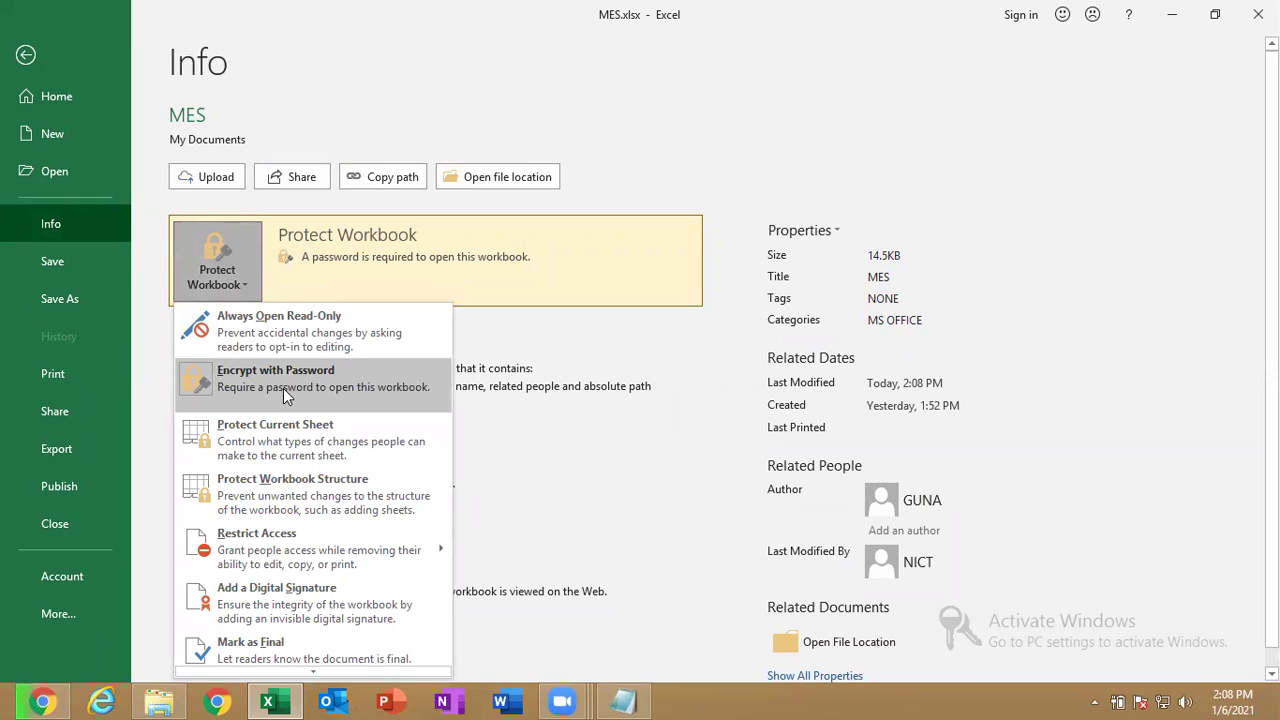
click(283, 388)
text(123)
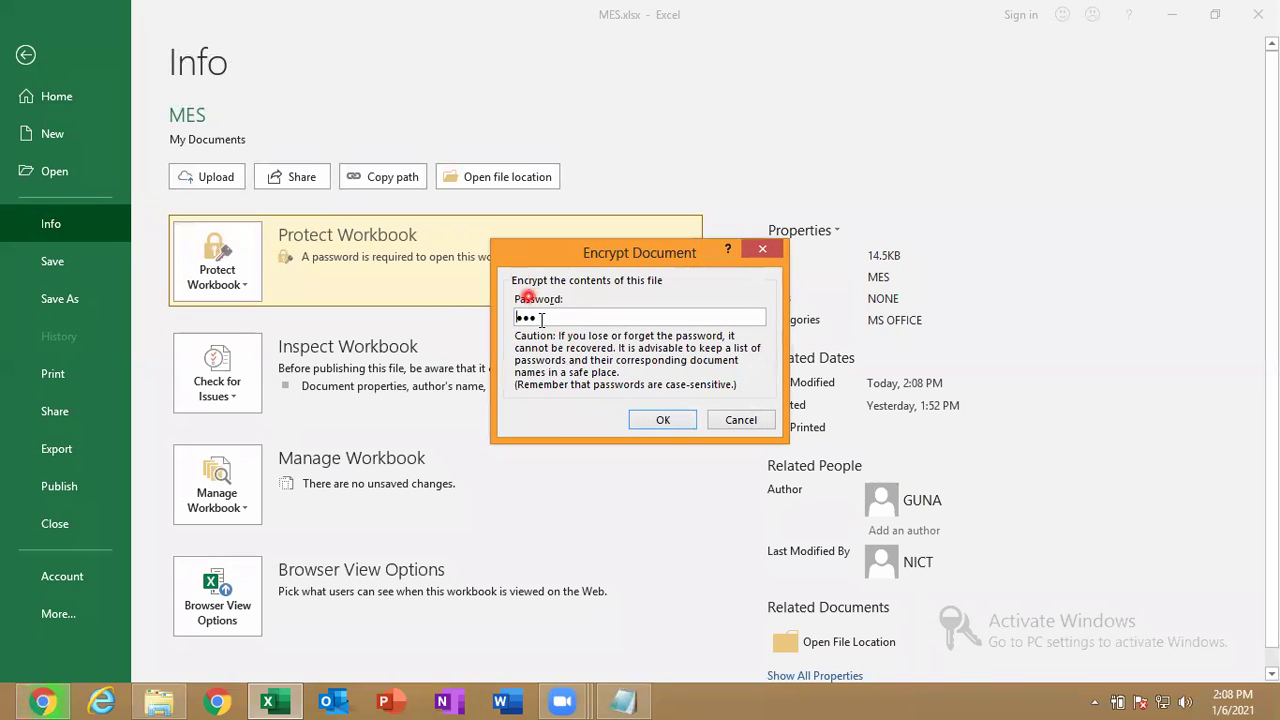
drag(517, 318, 496, 320)
key(BackSpace)
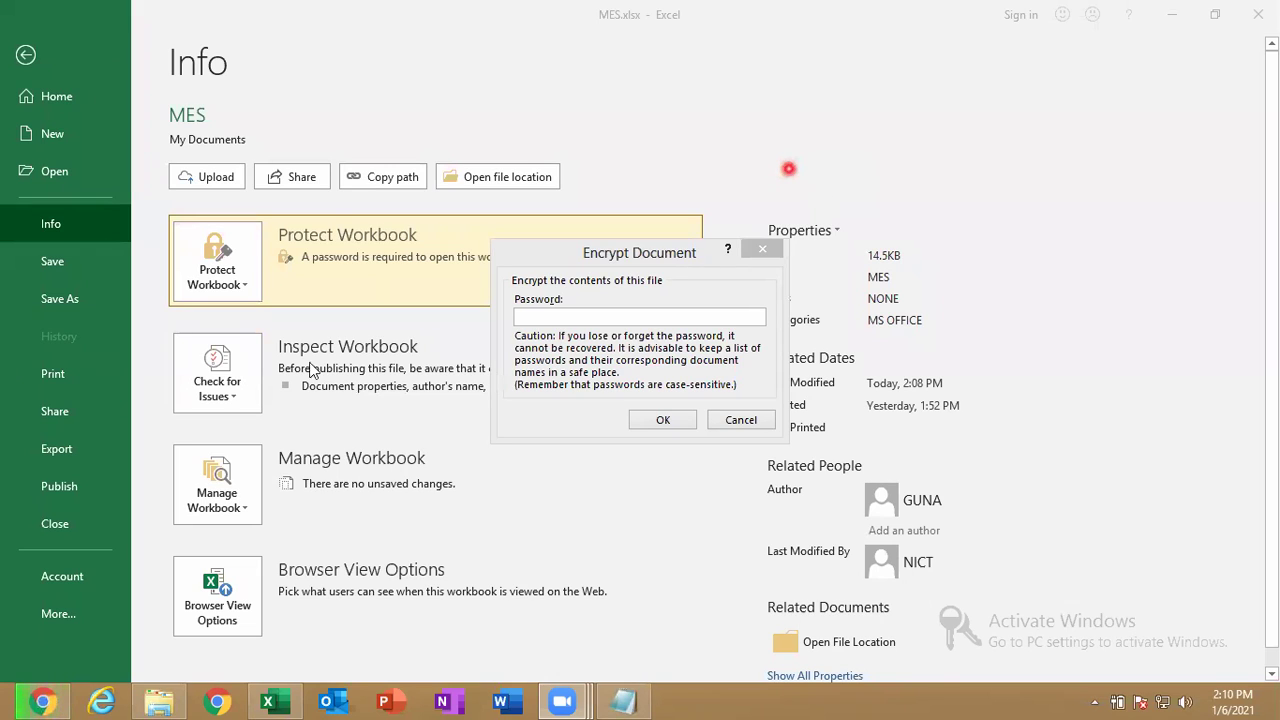
Confirm the empty password to remove MES.xlsx's open password, then return to Sheet1.
click(655, 422)
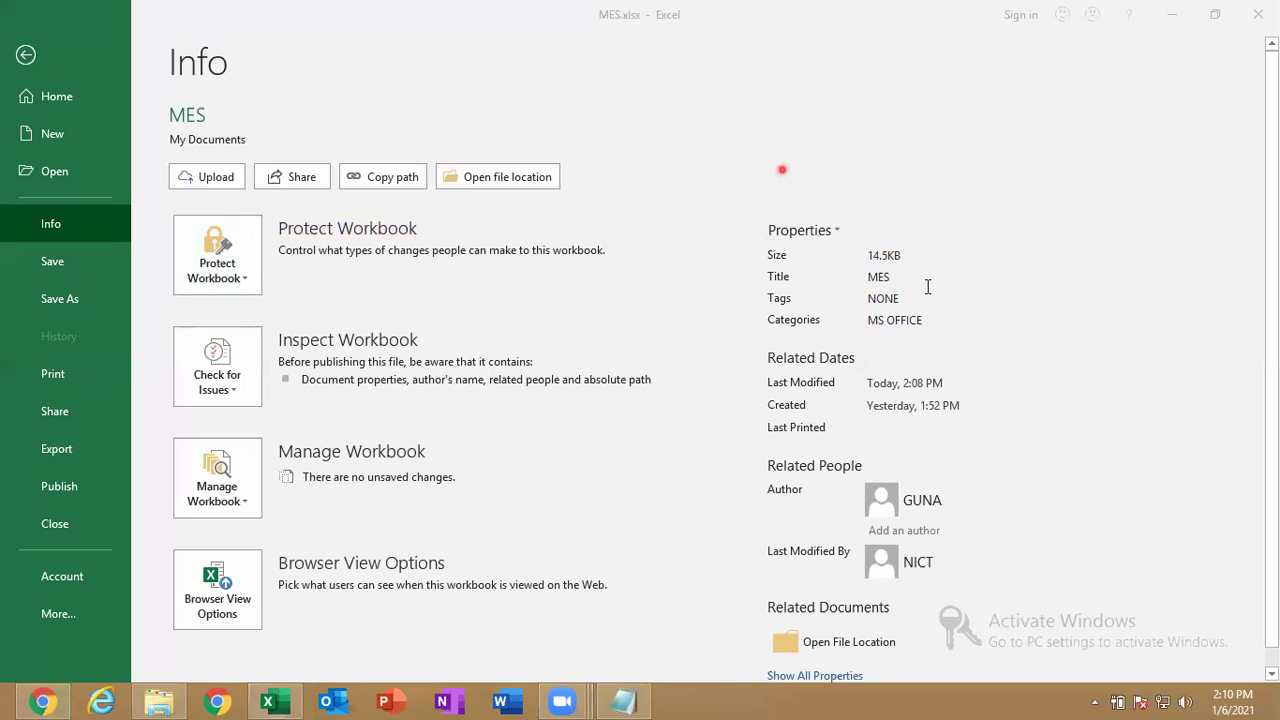
click(214, 283)
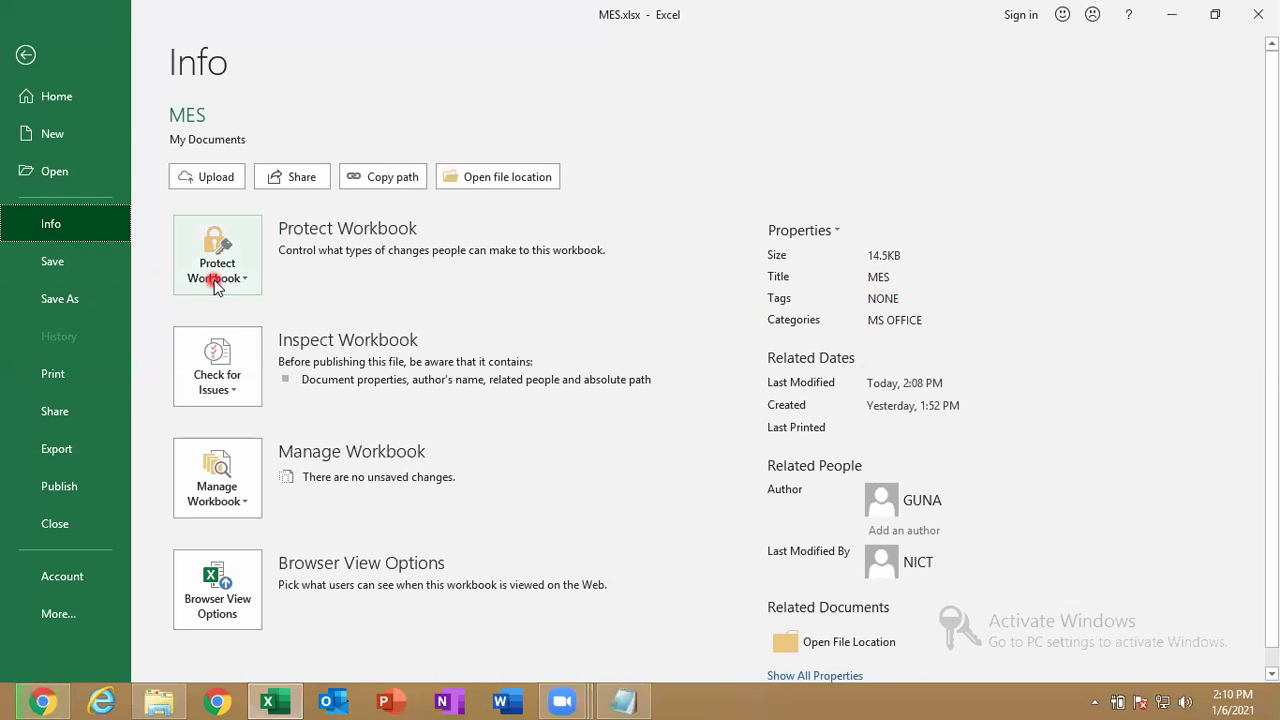
click(223, 287)
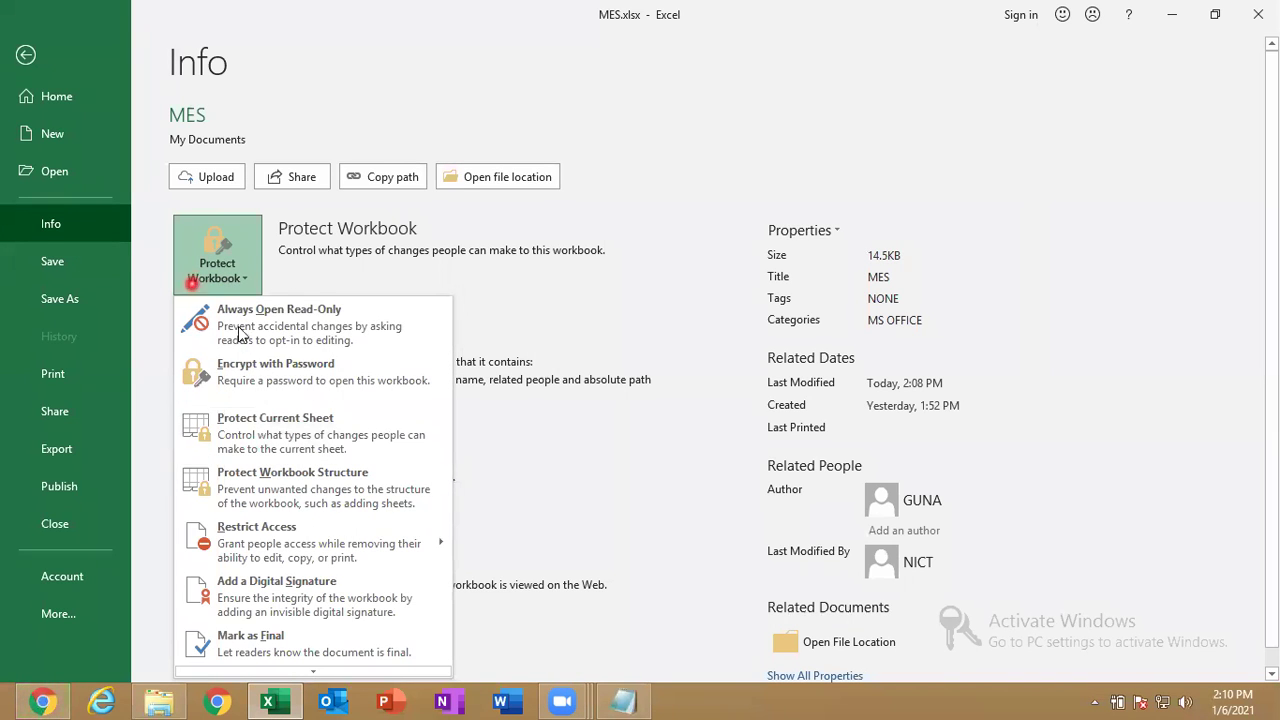
click(25, 57)
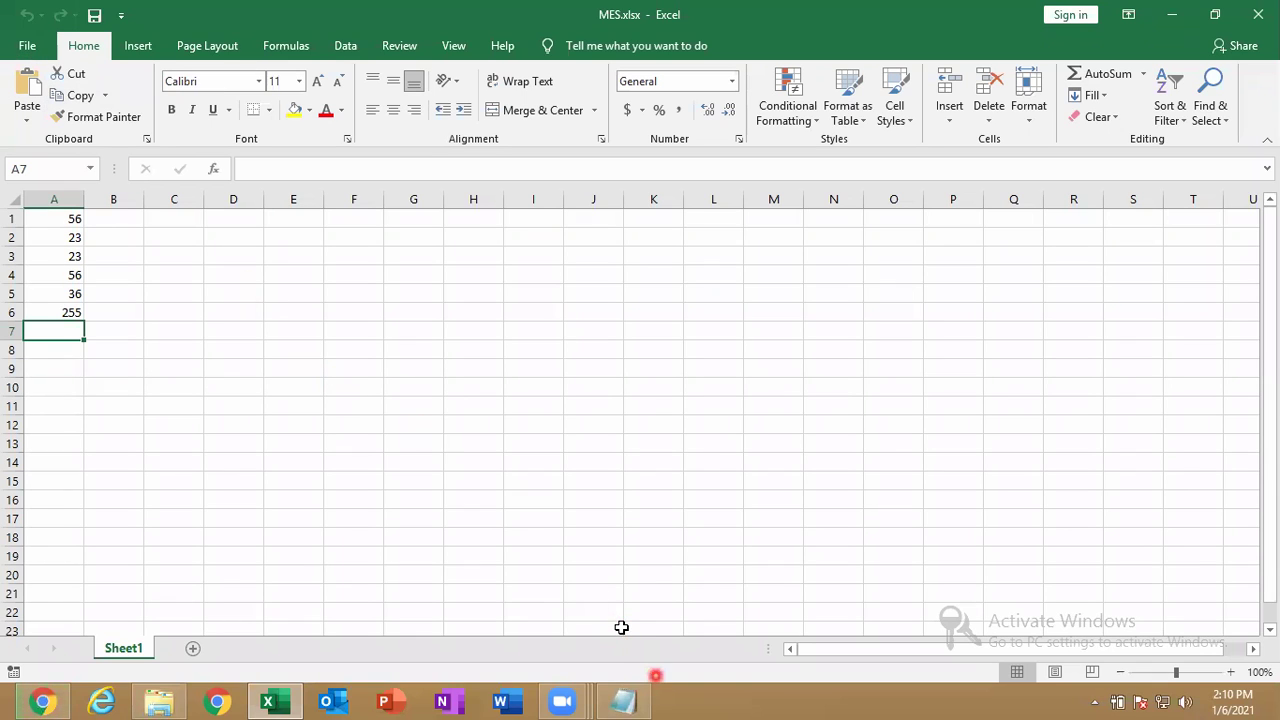
Use the New Sheet button twice to add Sheet2 and Sheet3 to MES.xlsx.
click(831, 697)
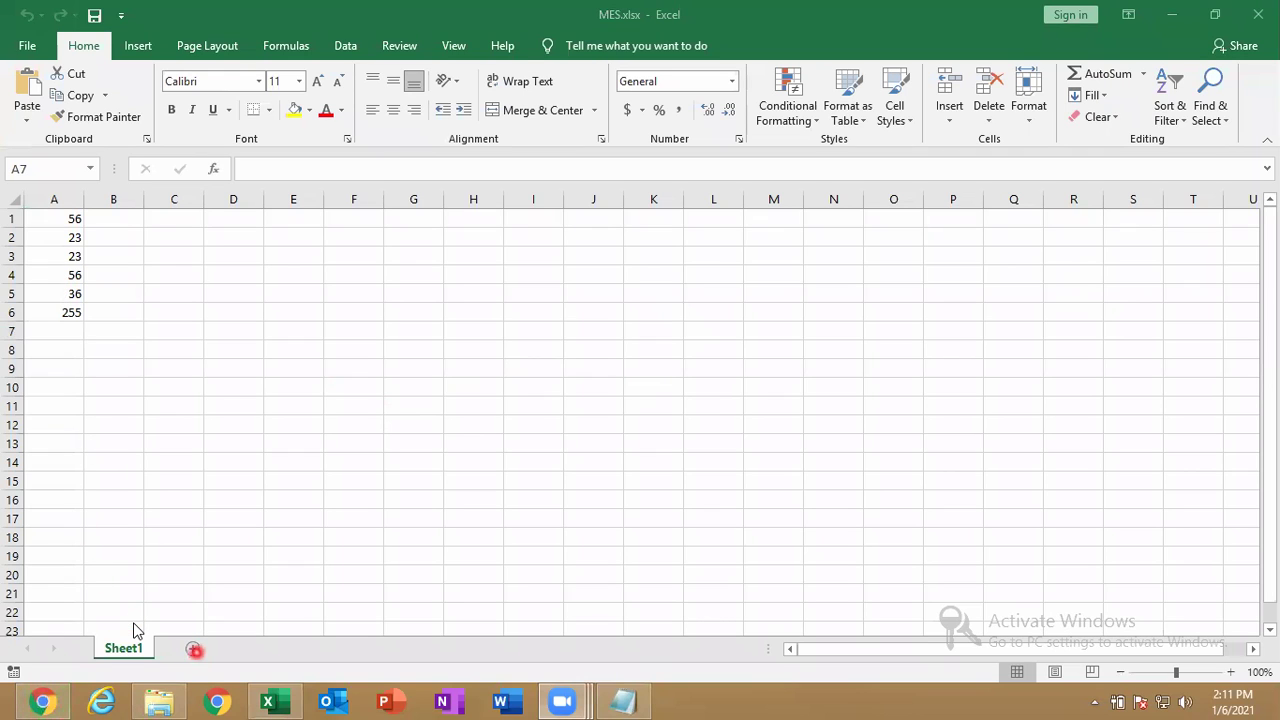
click(194, 650)
click(229, 648)
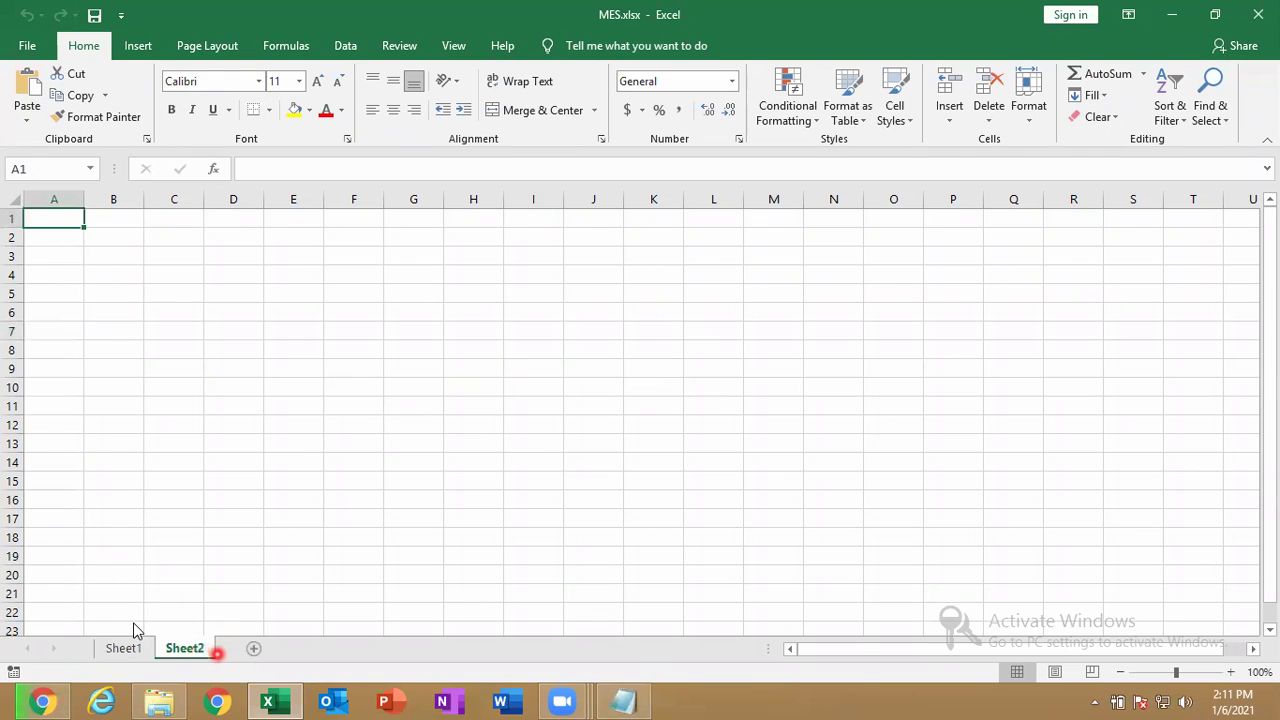
click(255, 648)
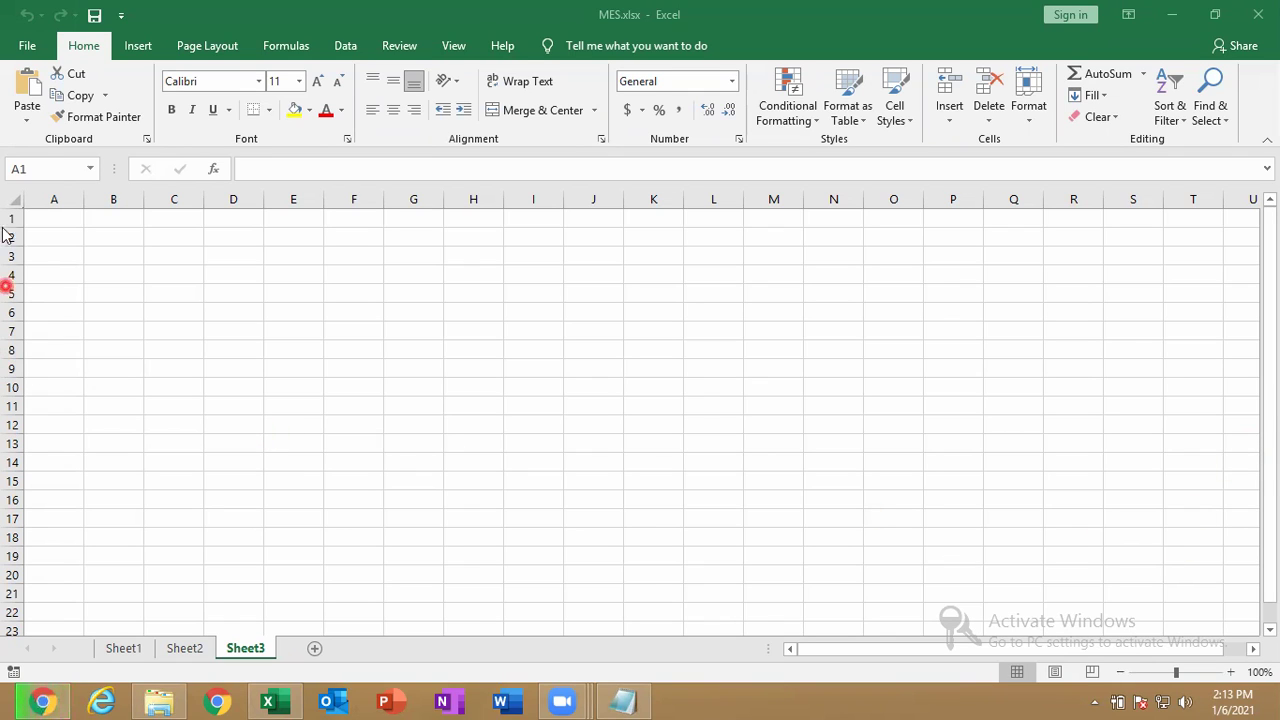
From File > Info, choose Protect Workbook > Protect Current Sheet for Sheet3.
click(26, 50)
click(26, 50)
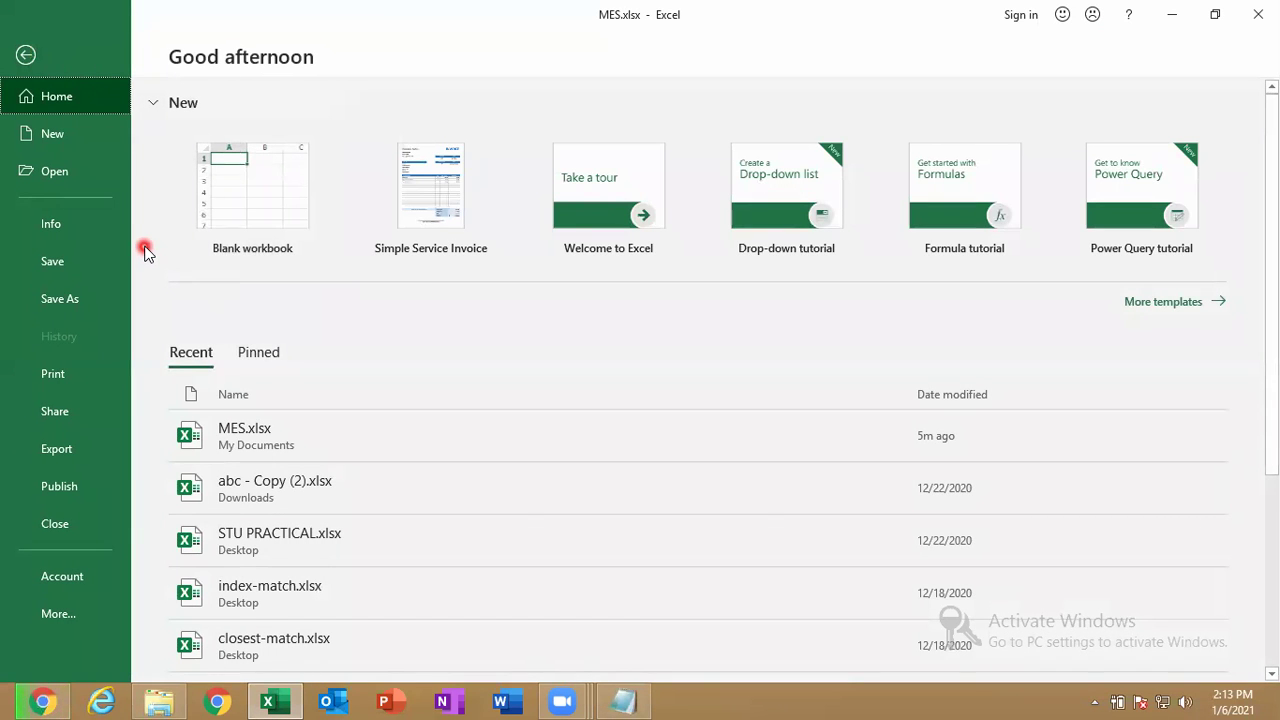
click(26, 54)
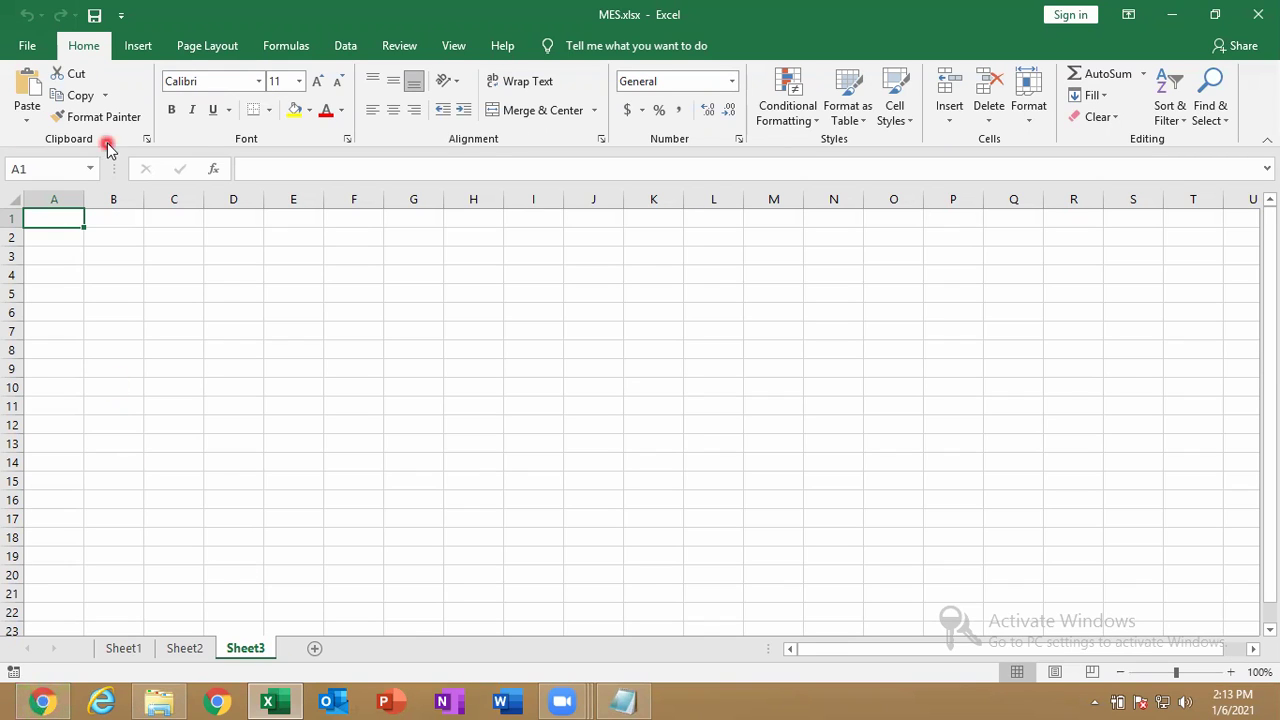
click(22, 45)
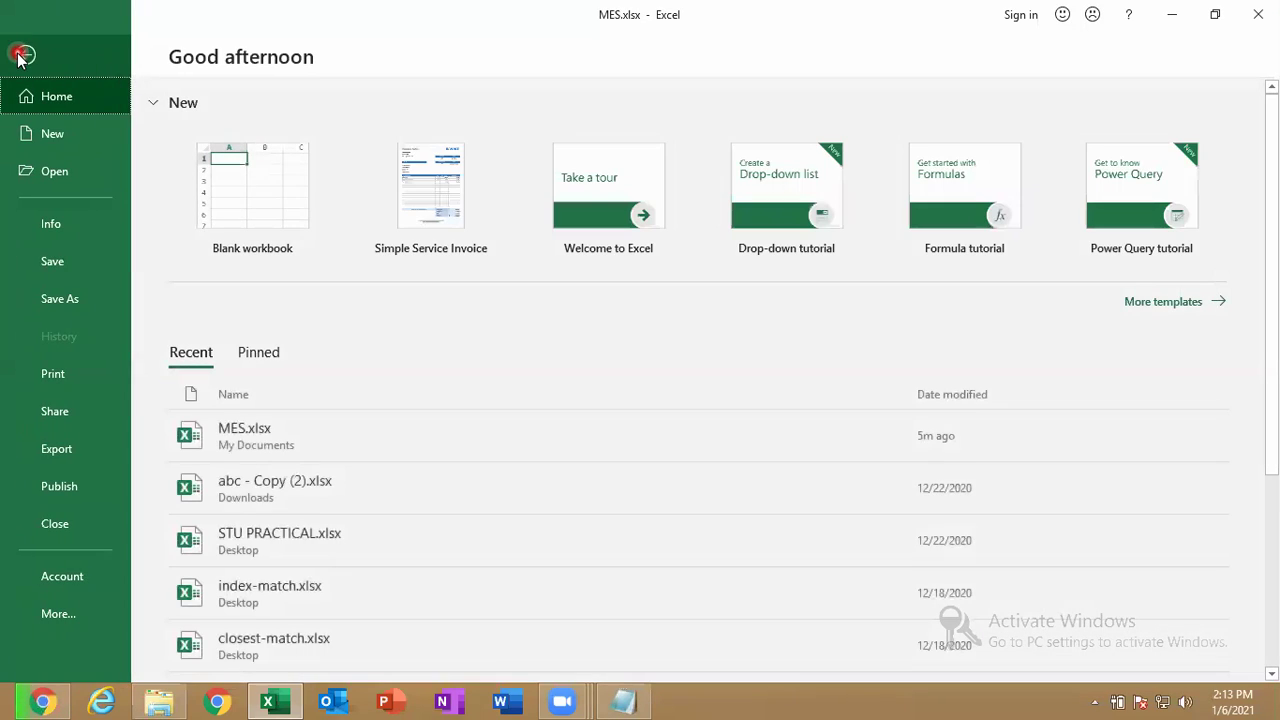
click(114, 236)
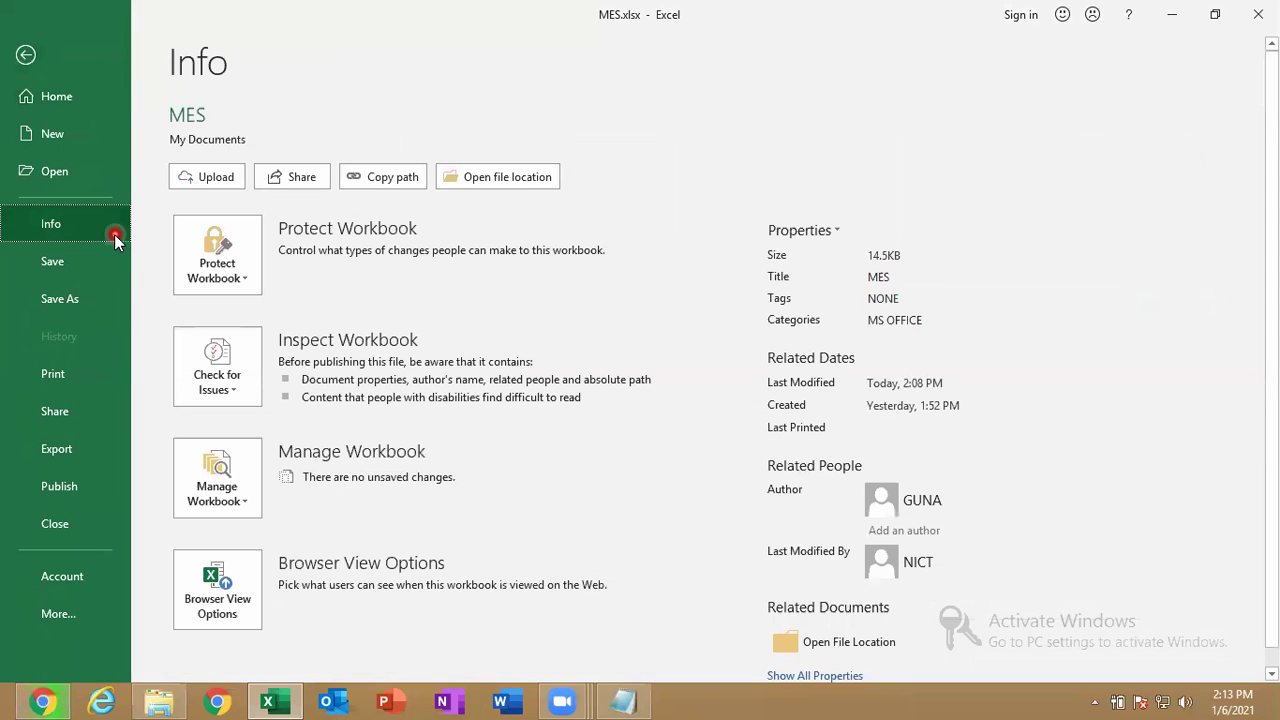
click(220, 258)
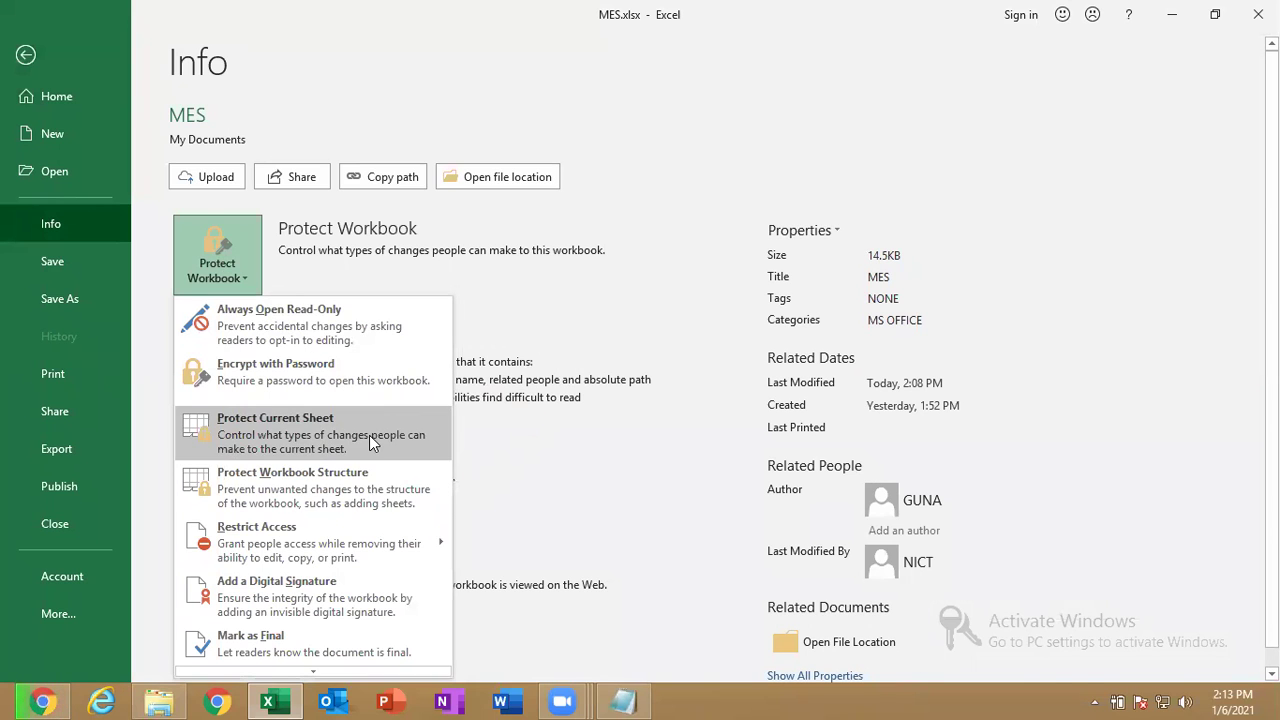
click(422, 444)
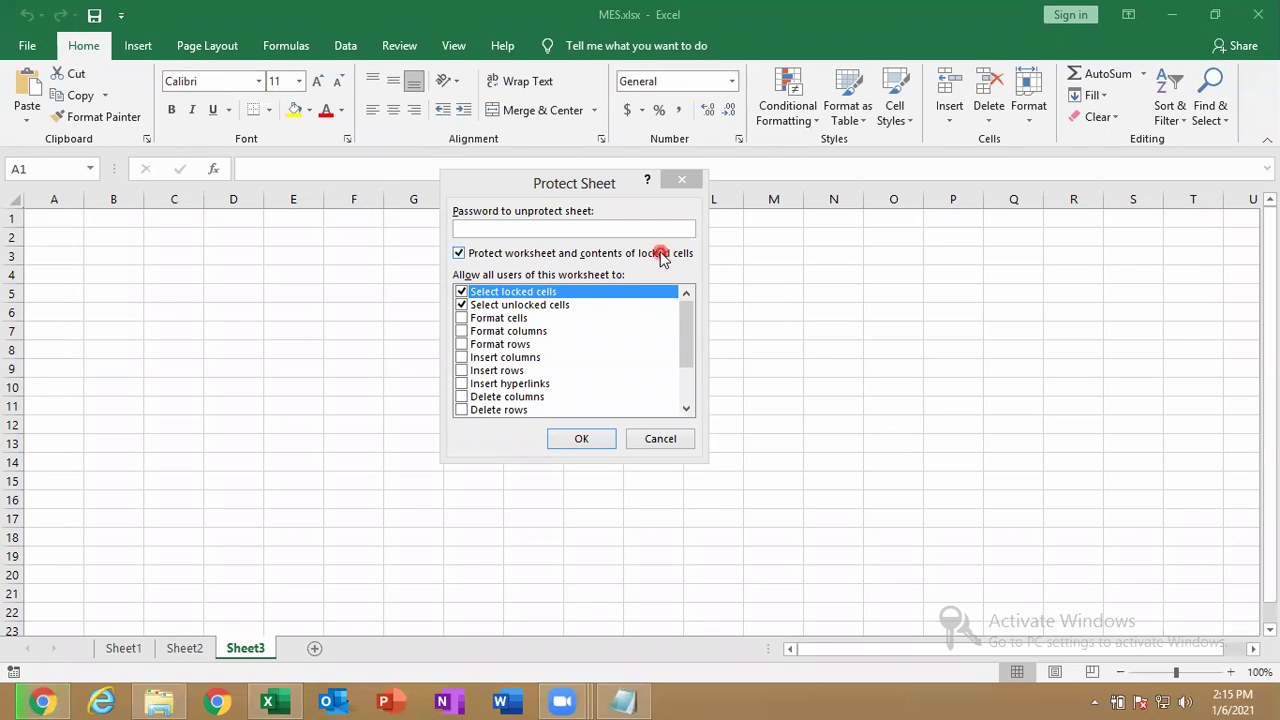
click(627, 229)
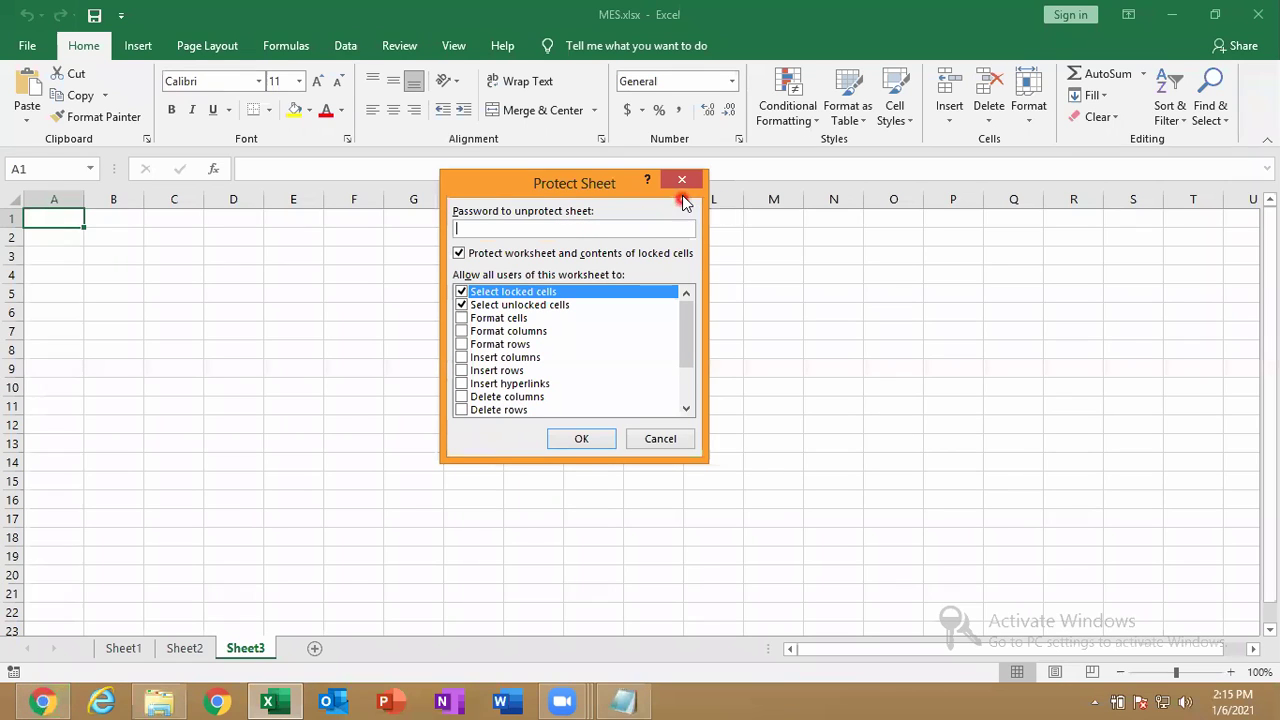
text(123)
key(Return)
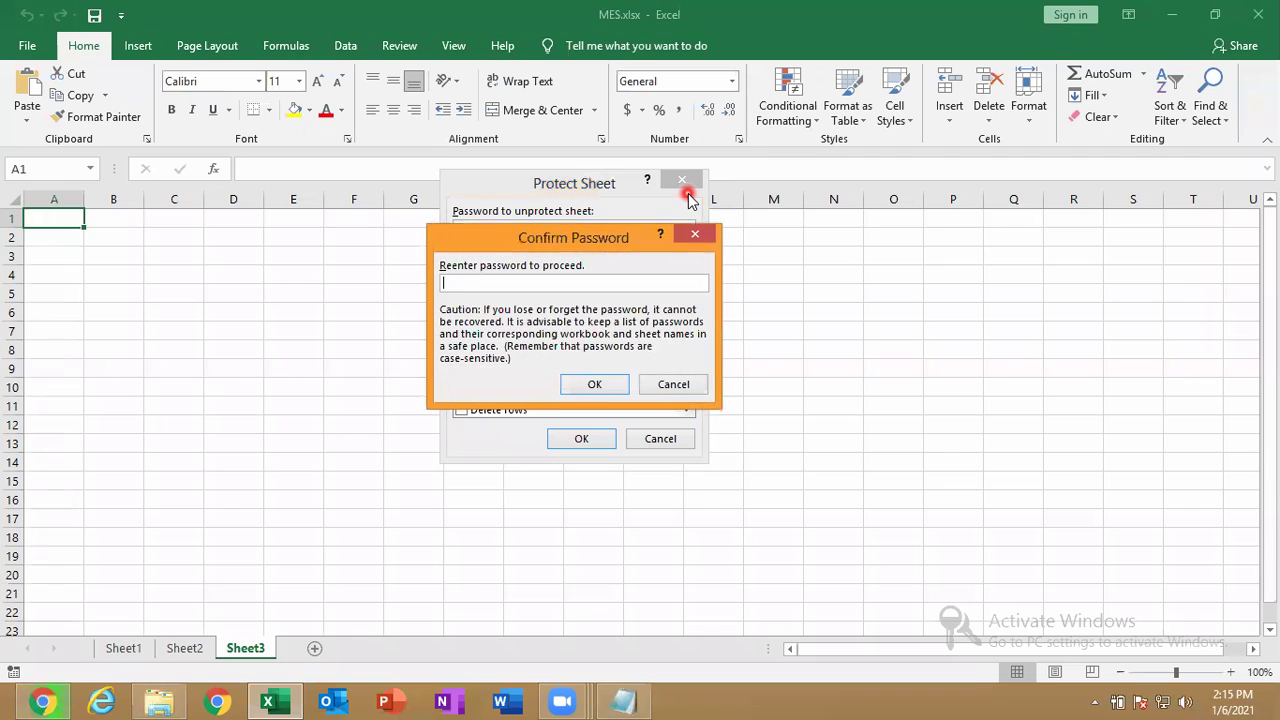
text(123)
key(Return)
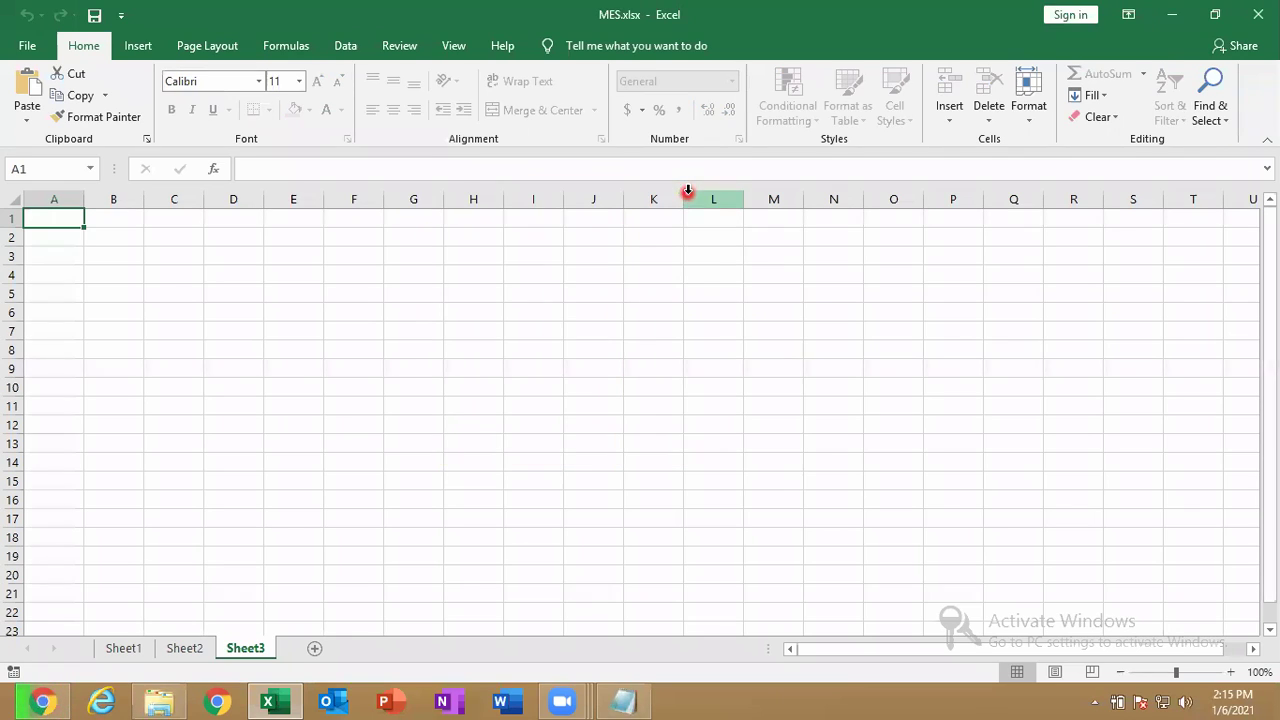
click(443, 366)
double_click(443, 366)
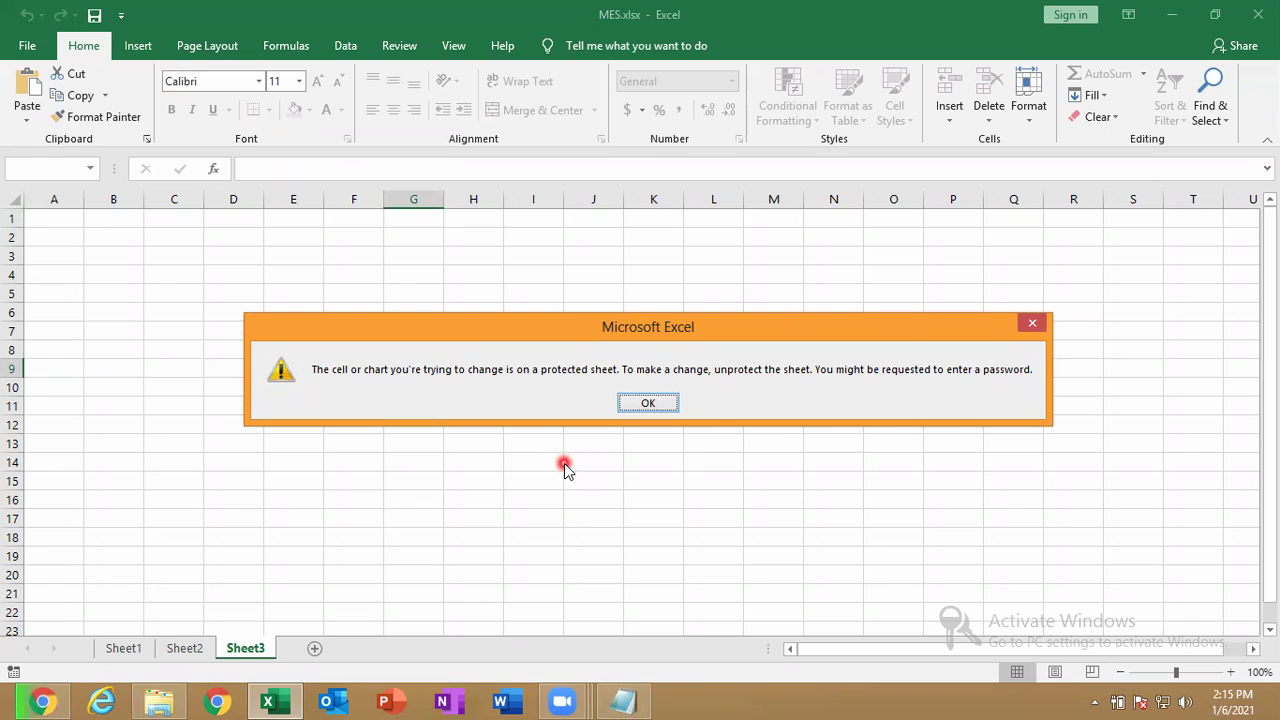
key(Return)
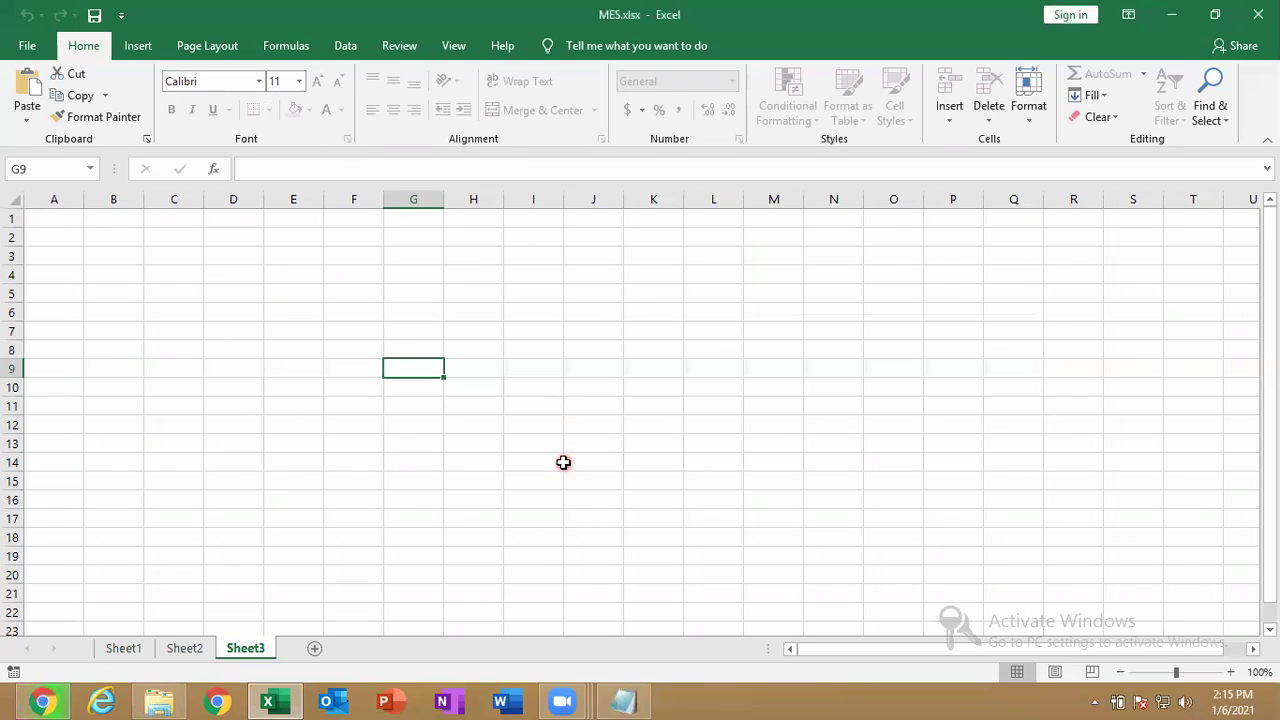
double_click(563, 462)
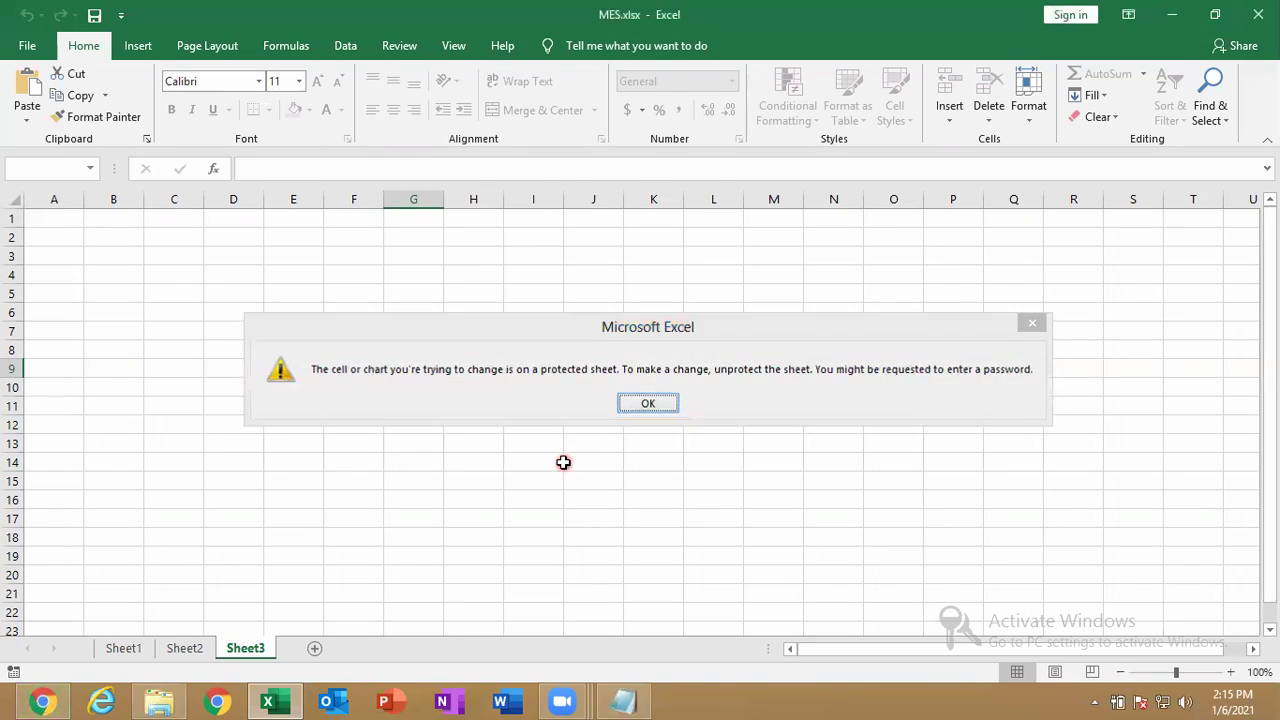
key(Return)
click(265, 650)
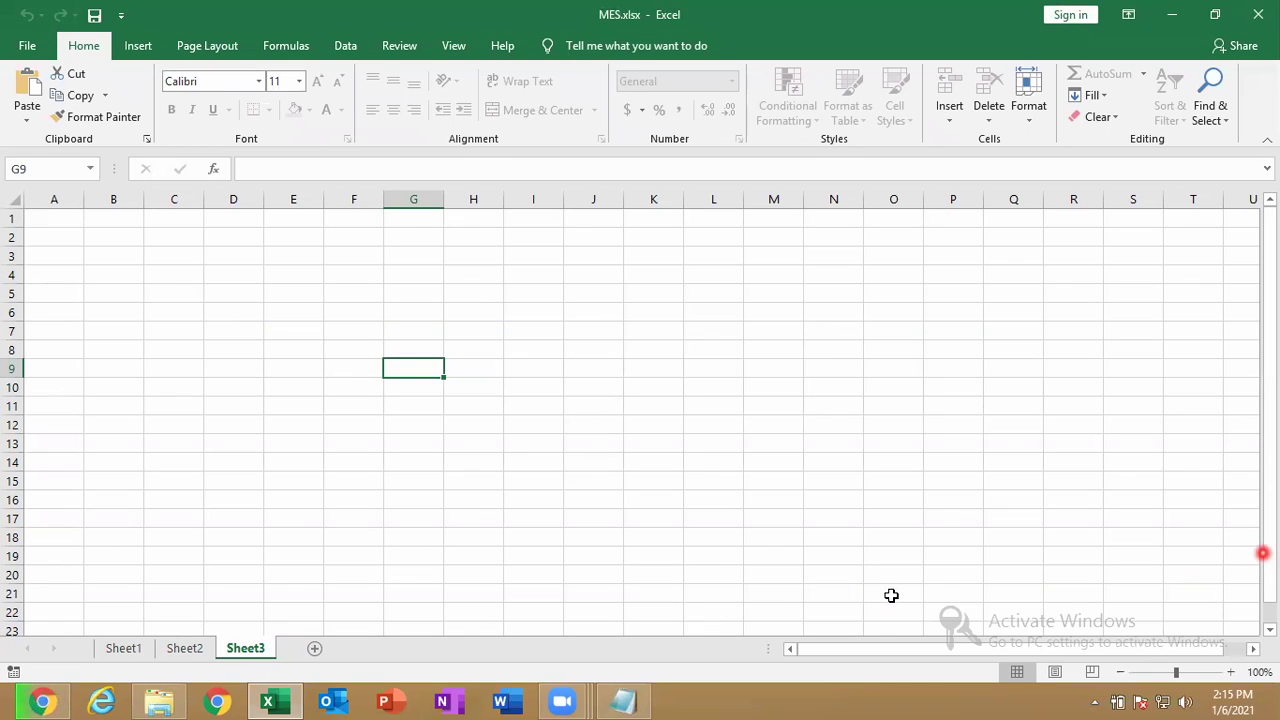
click(1266, 555)
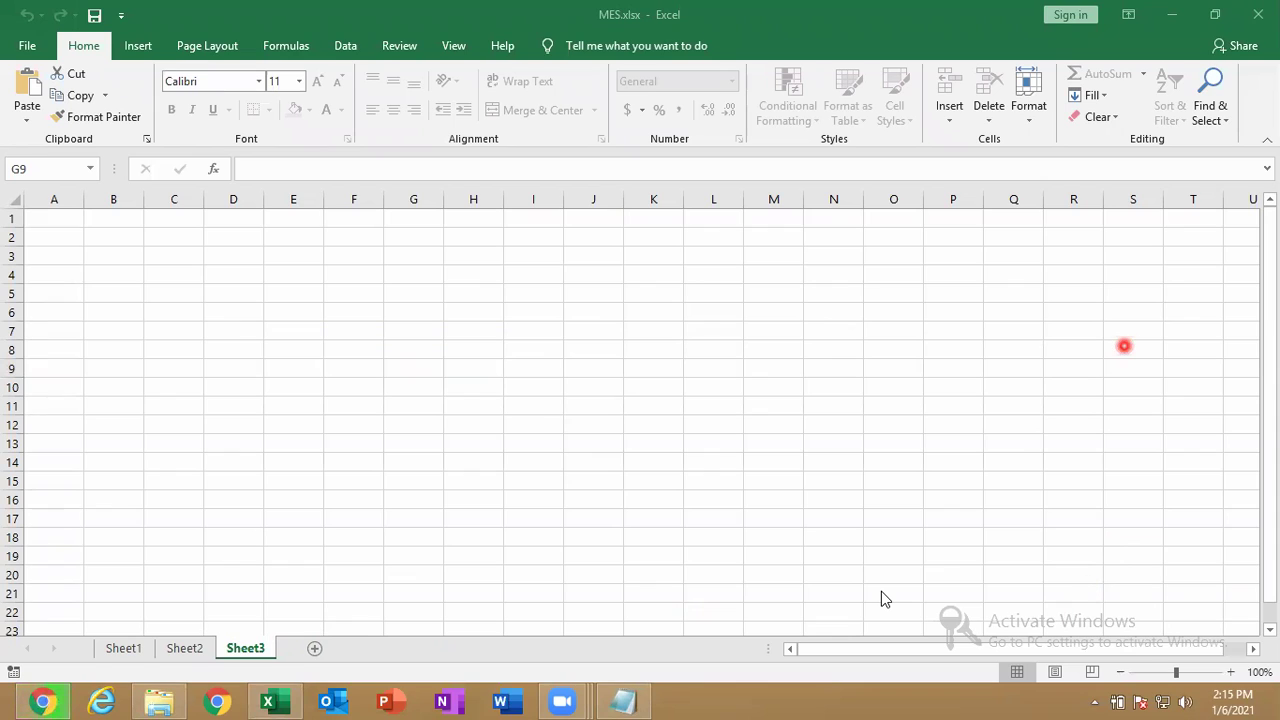
Enter 55 and 63 in Sheet2 cells D9:D10.
click(190, 649)
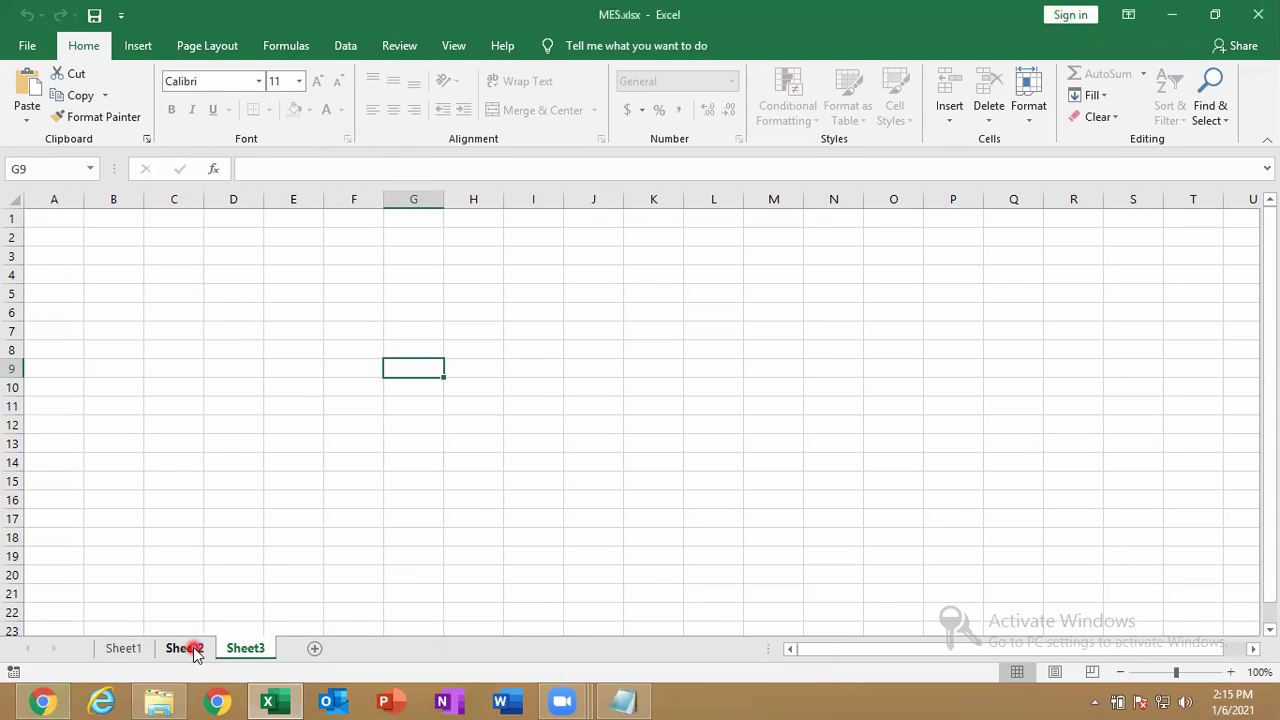
click(190, 649)
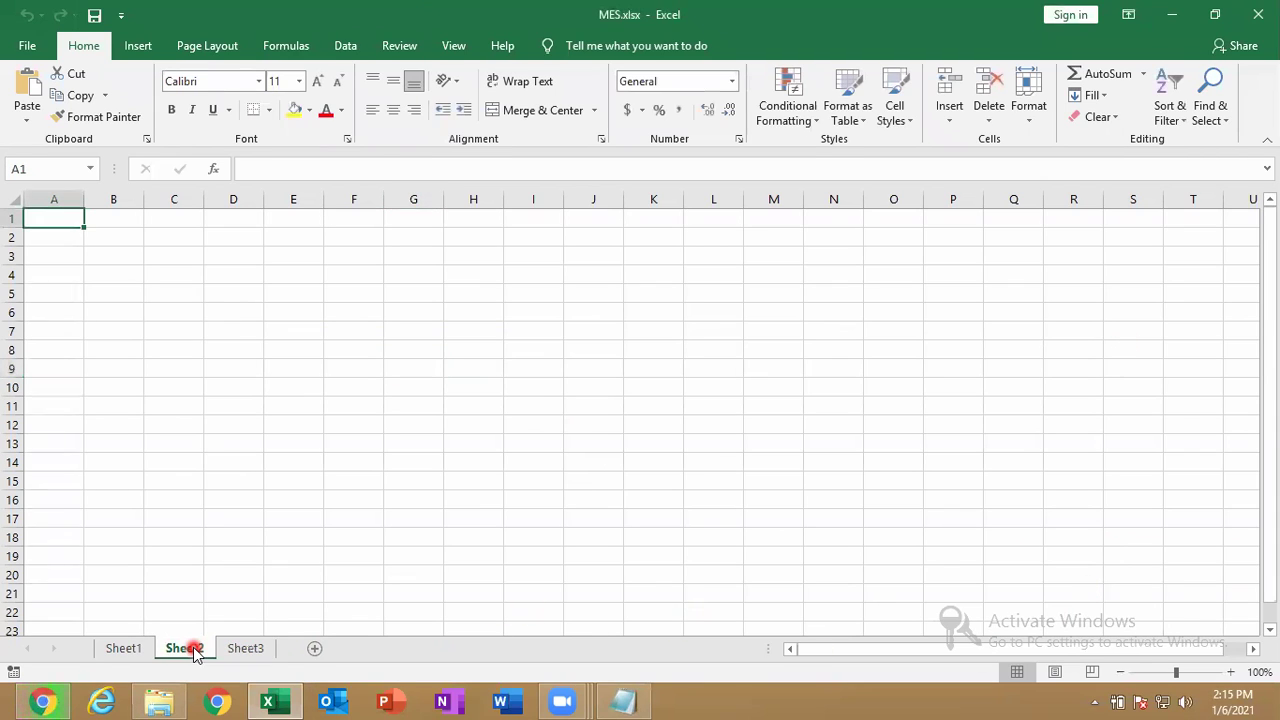
click(231, 365)
text(55)
key(Return)
text(63)
key(Return)
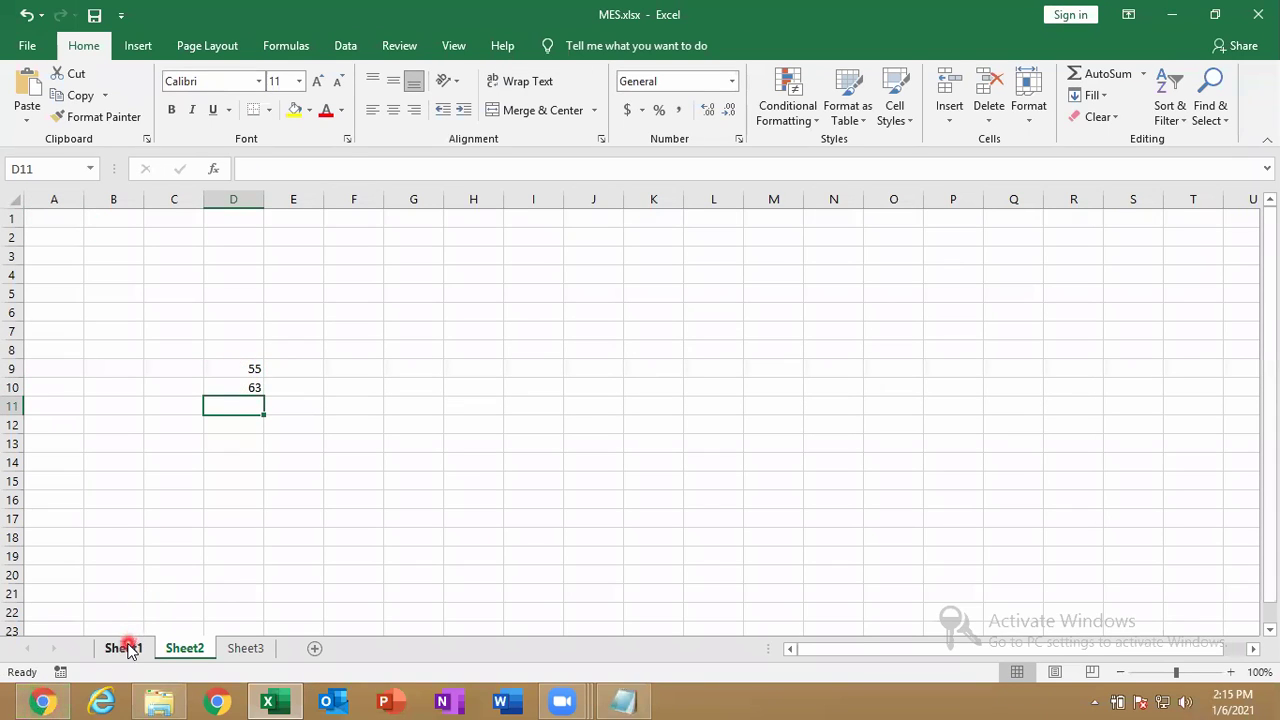
Enter 52 and 63 in Sheet1 cells E6:E7.
click(125, 648)
click(268, 307)
text(52)
key(Return)
text(63)
key(Return)
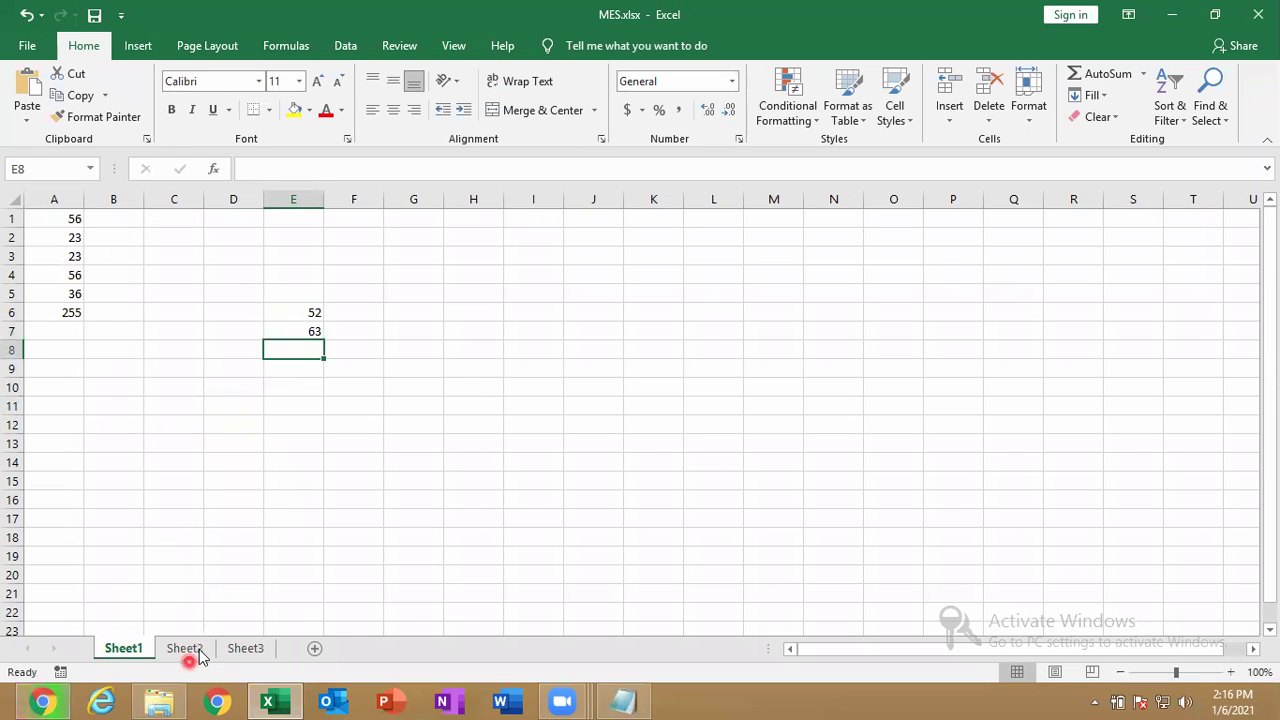
Password-protect Sheet2 from its tab menu and verify a cell edit is blocked.
click(194, 651)
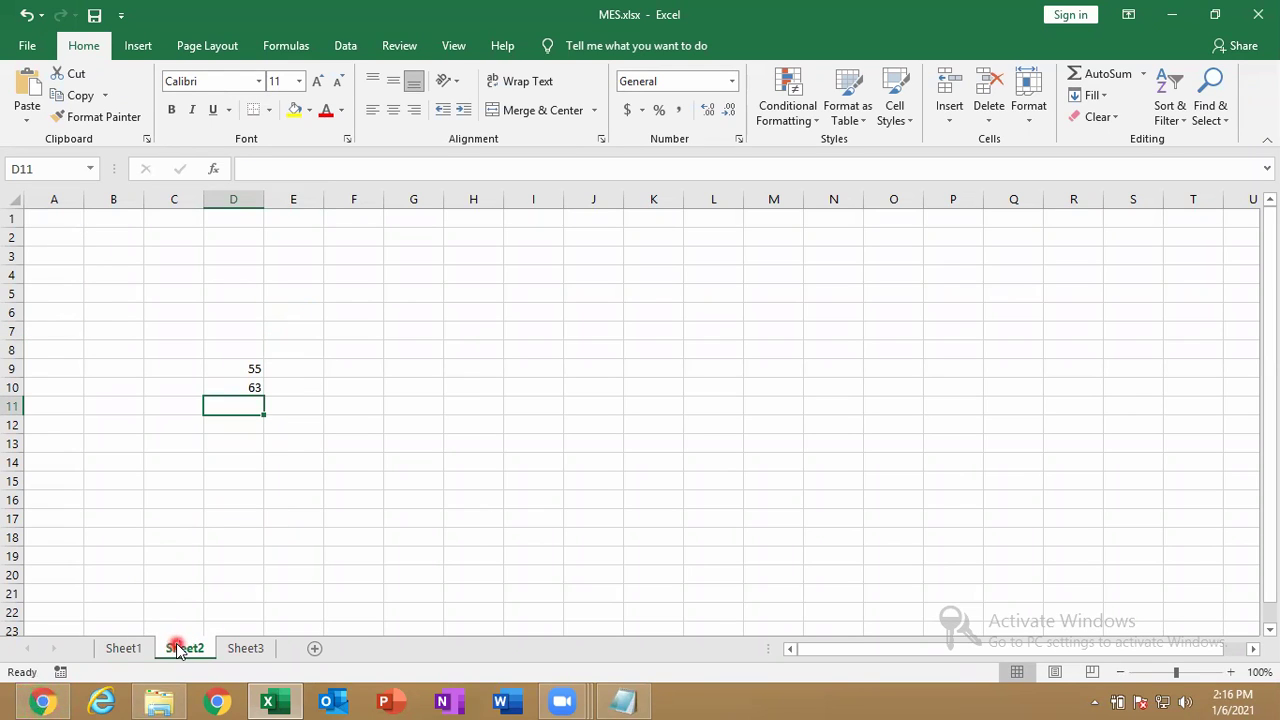
right_click(178, 651)
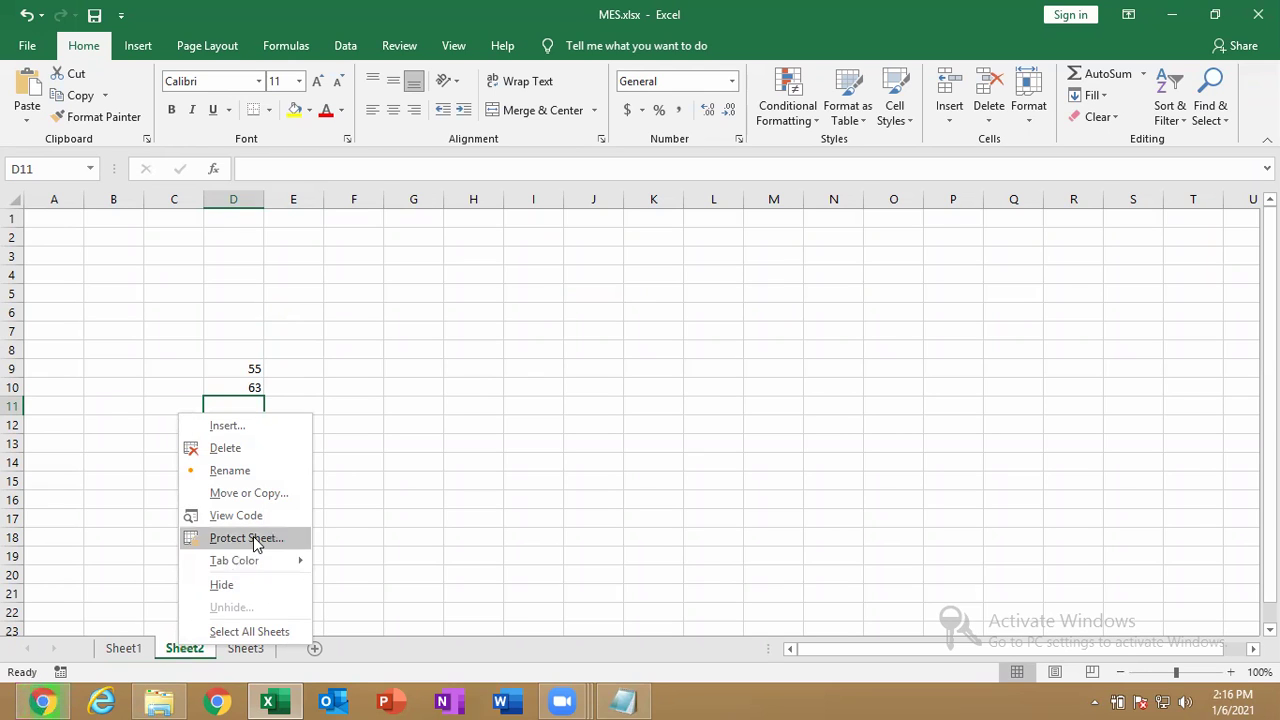
click(252, 538)
text(1234)
key(Return)
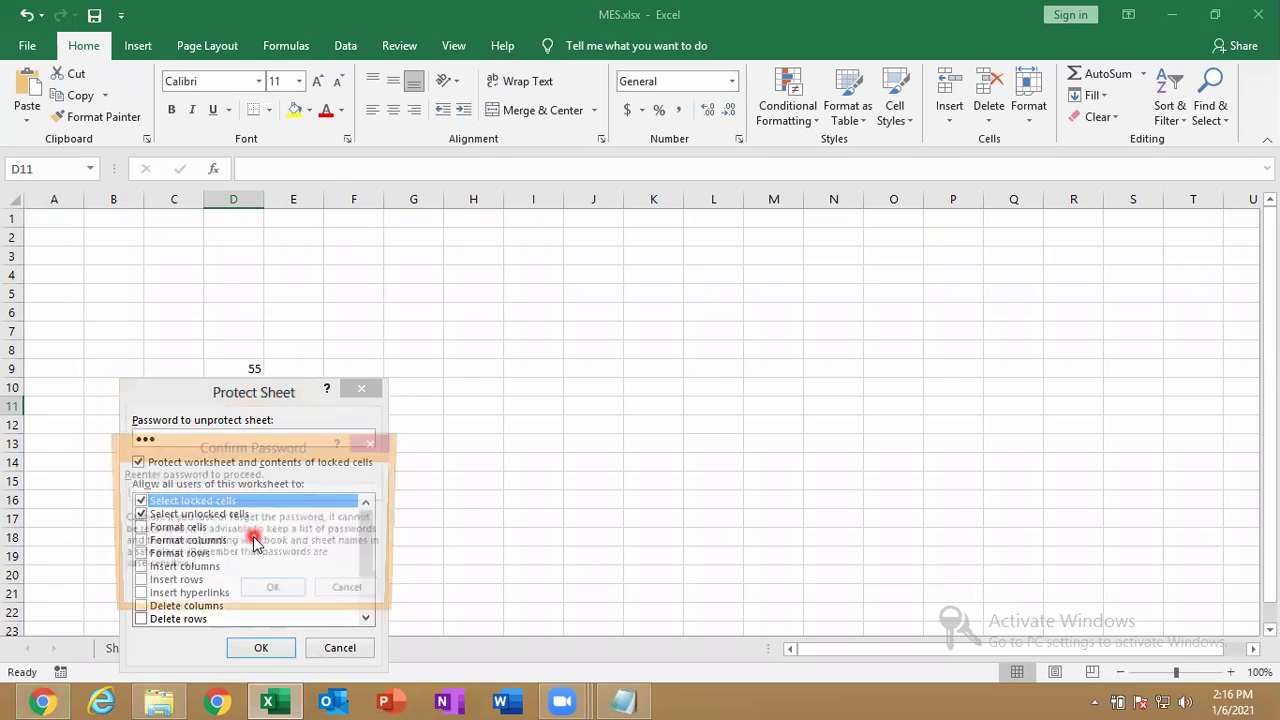
text(1234)
key(BackSpace)
key(BackSpace)
key(BackSpace)
key(BackSpace)
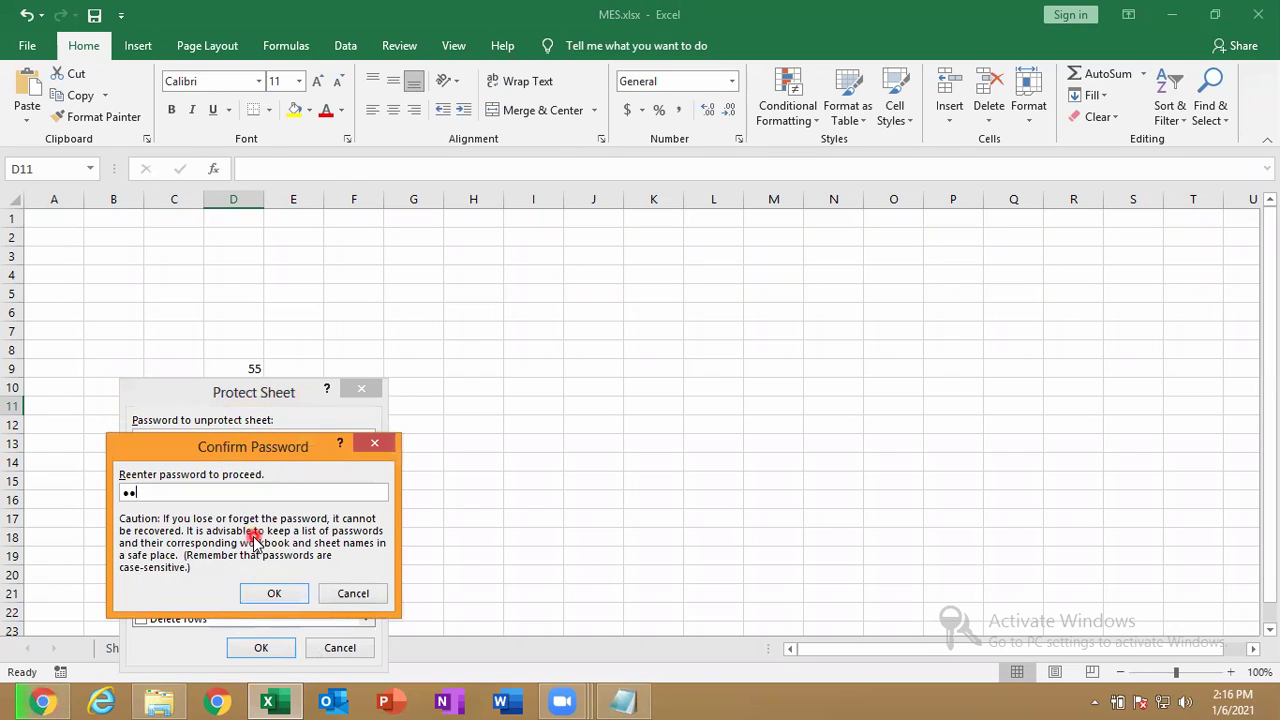
text(123)
key(Return)
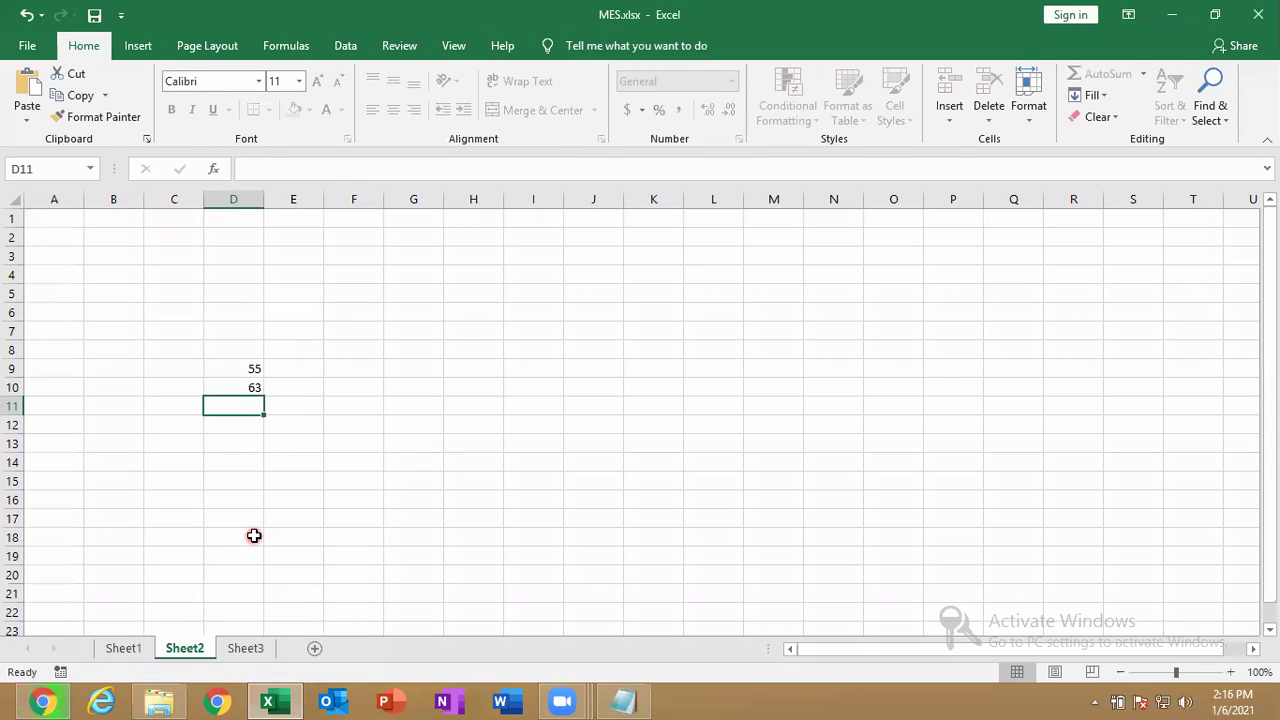
double_click(235, 547)
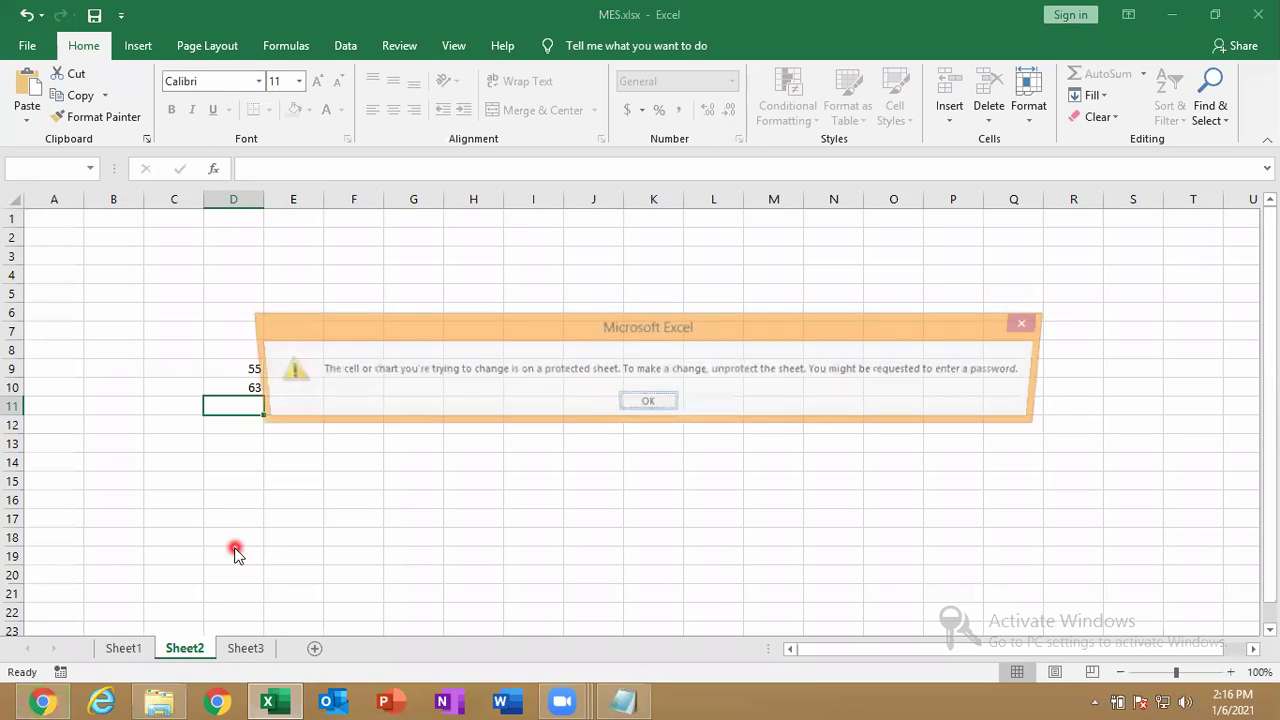
key(Return)
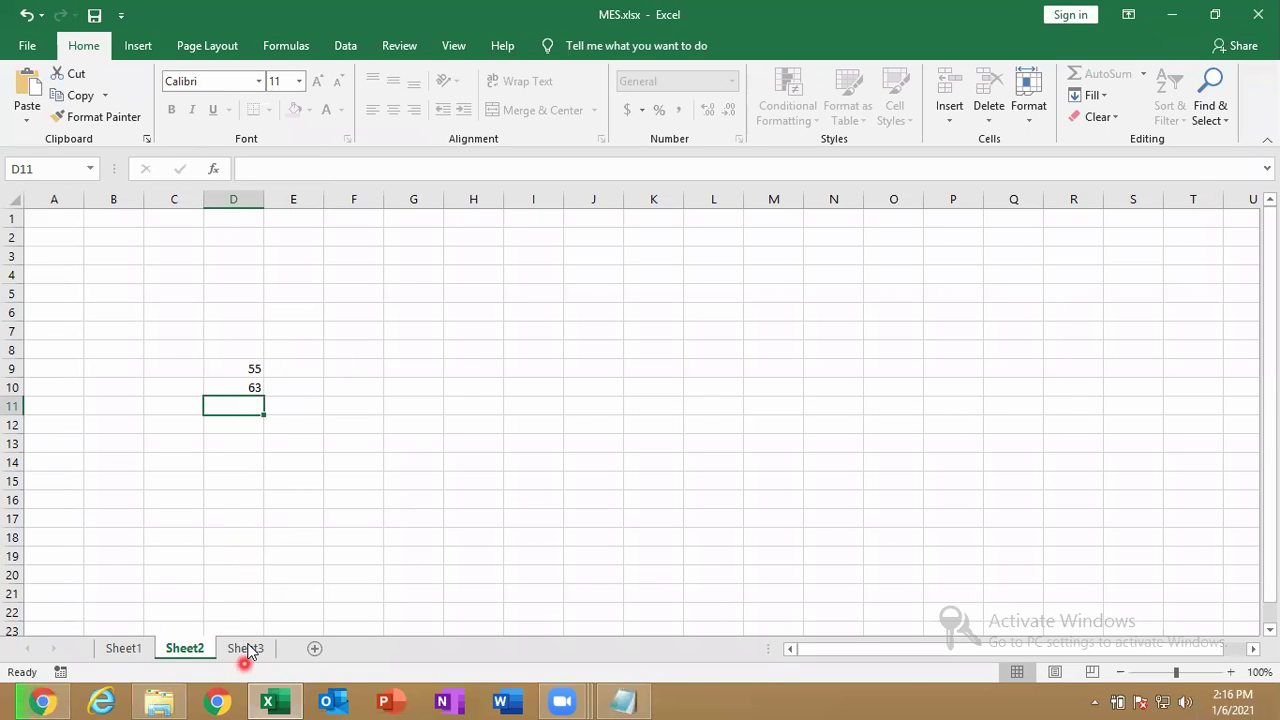
click(245, 648)
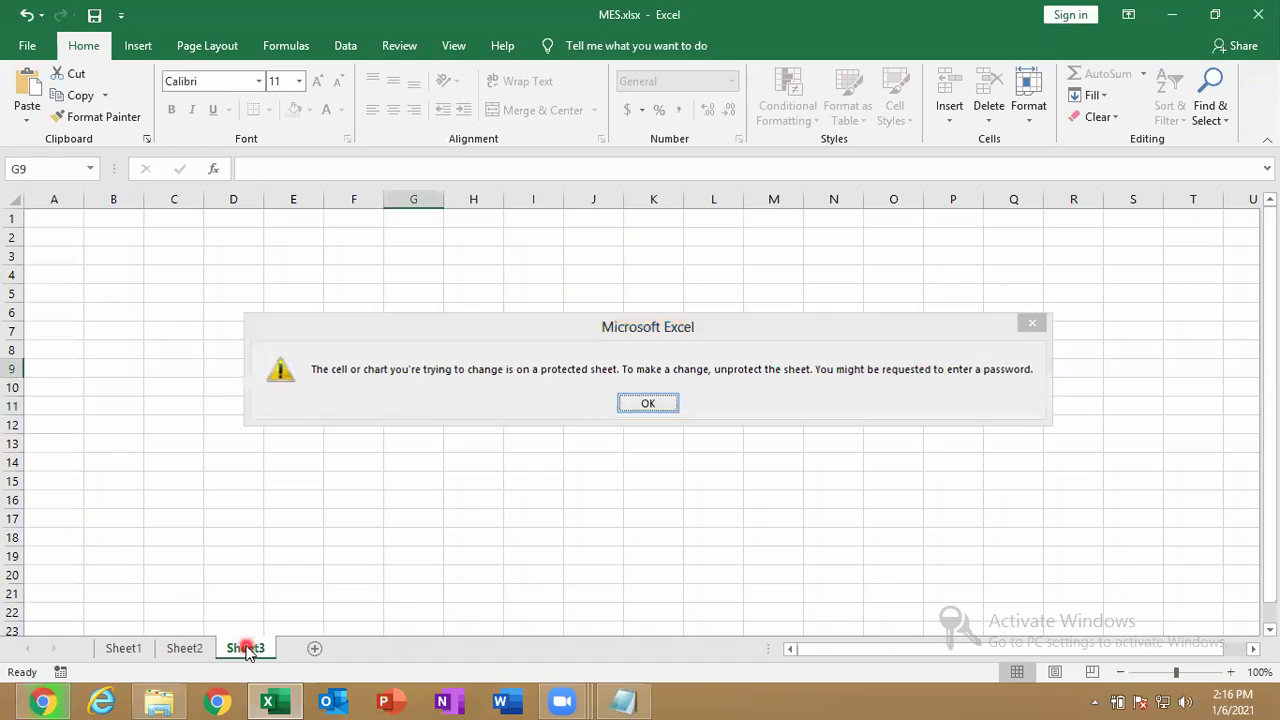
Dismiss the protection warning and unprotect Sheet3 with its password.
key(Return)
right_click(245, 648)
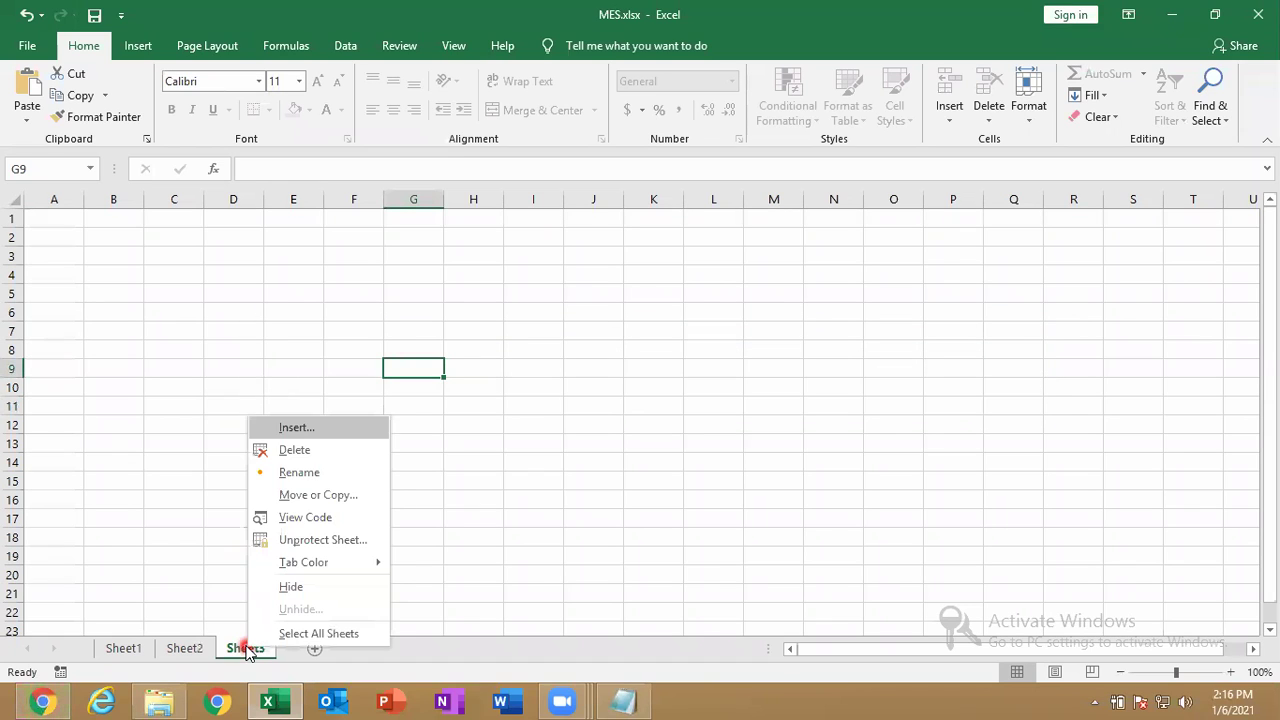
click(302, 537)
text(123)
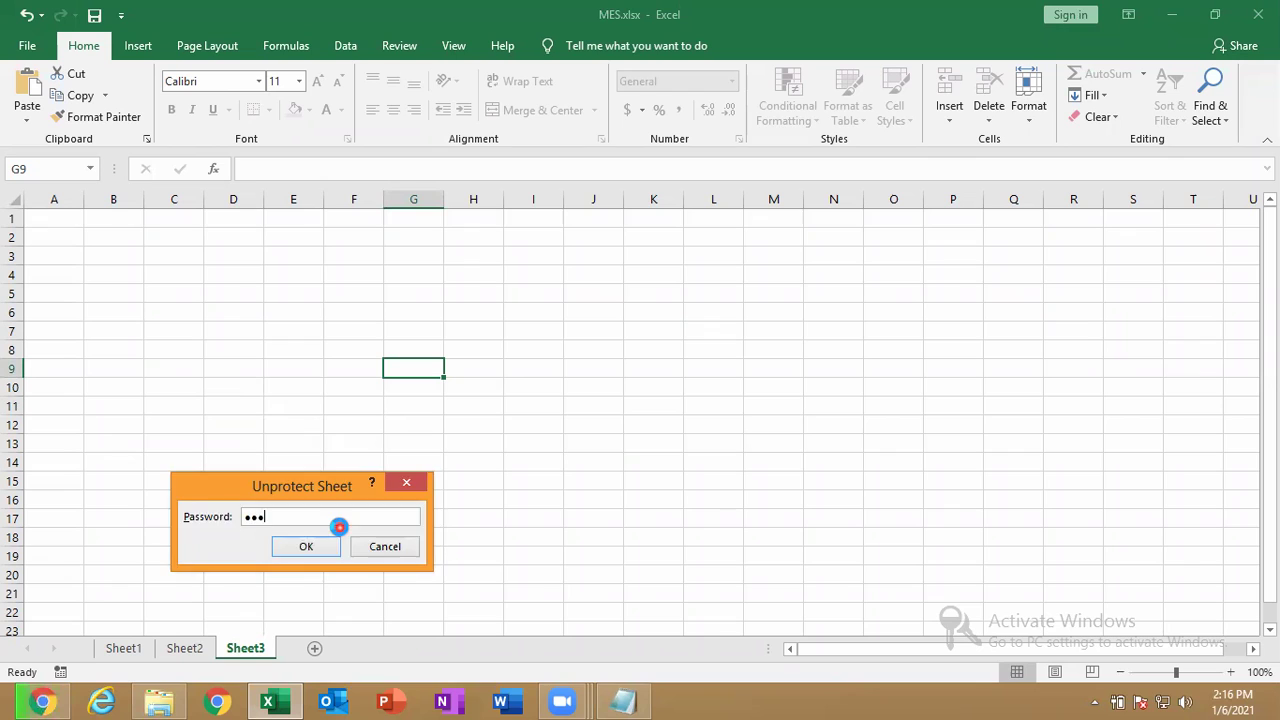
key(Return)
Enter 123, 453 and 2565 in Sheet3 cells G9:G11, then return to Sheet2.
text(123)
key(Return)
text(453)
key(Return)
text(2565)
key(Return)
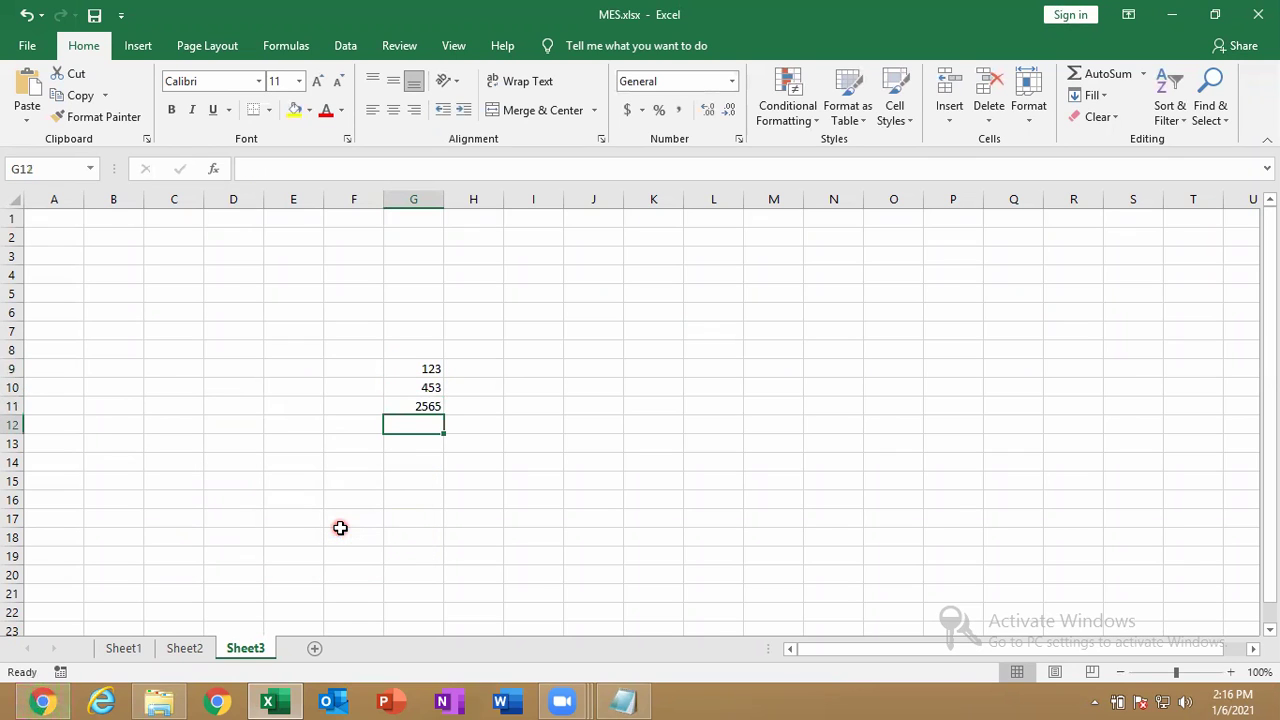
click(185, 650)
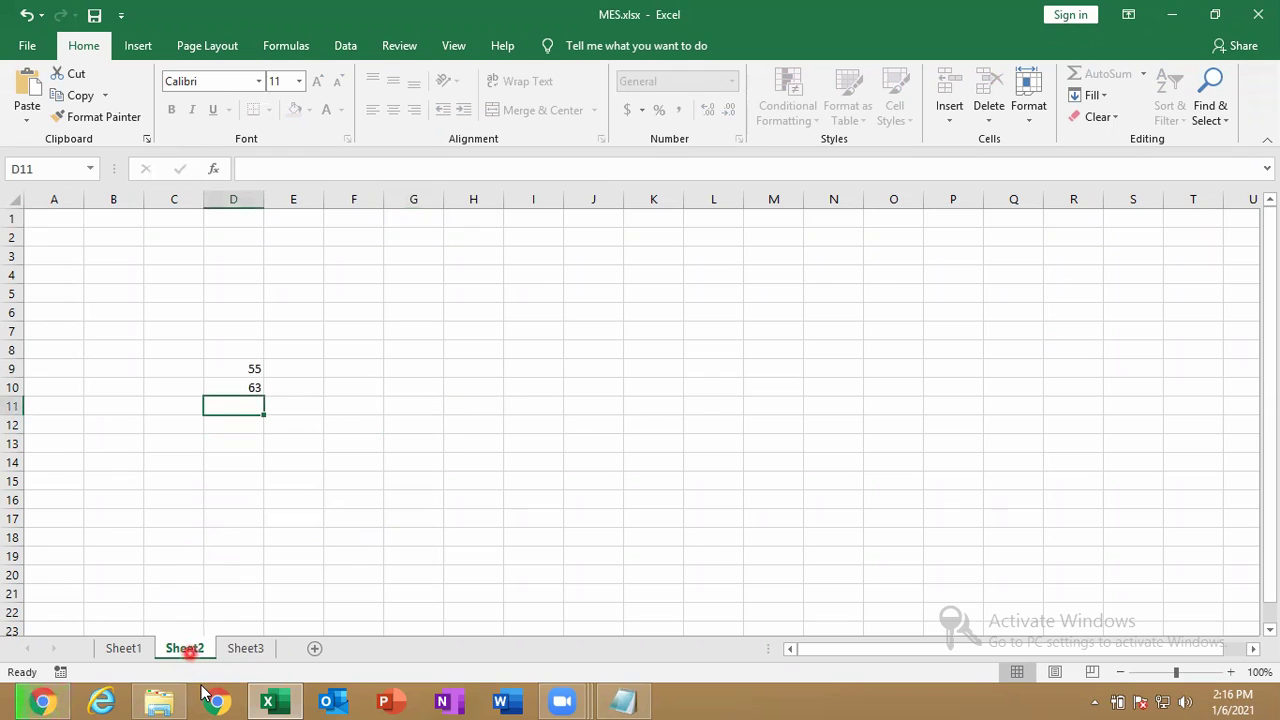
Try typing 1 on protected Sheet2 and dismiss the protection warning.
key(1)
key(Return)
Browse the Save As locations under This PC without saving, then return to Sheet2.
click(25, 46)
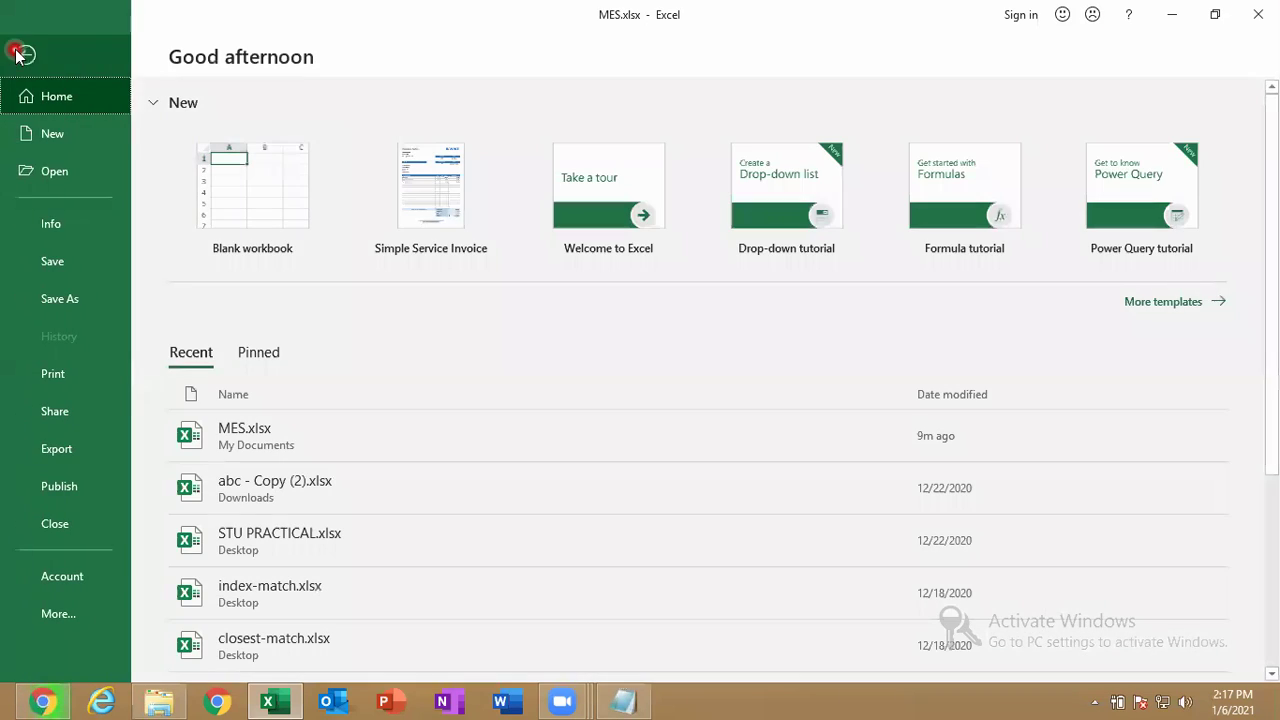
click(94, 264)
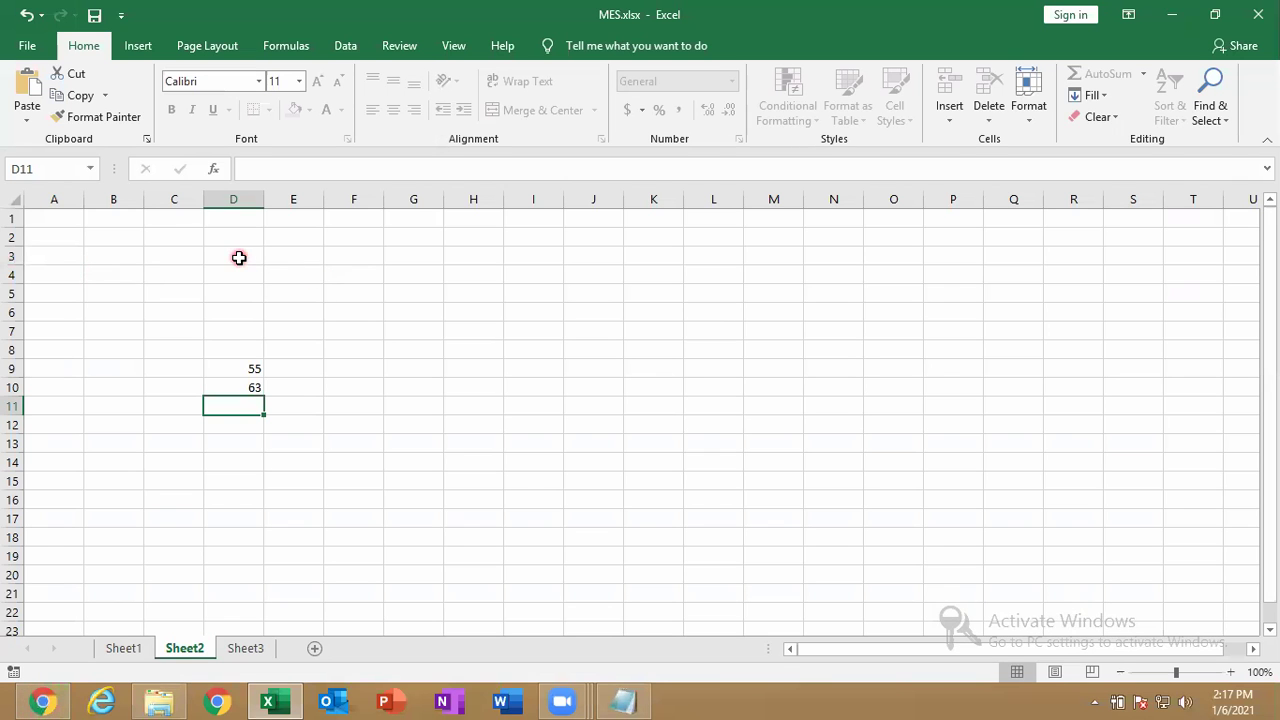
click(48, 44)
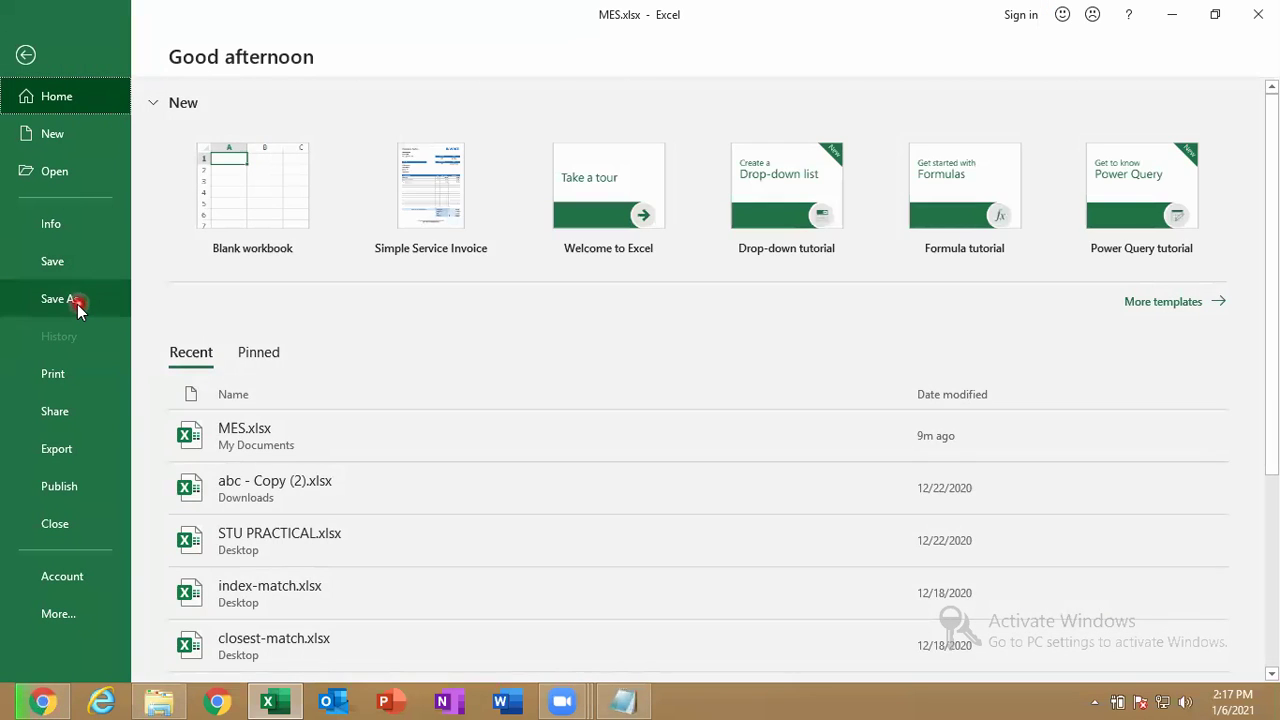
click(77, 304)
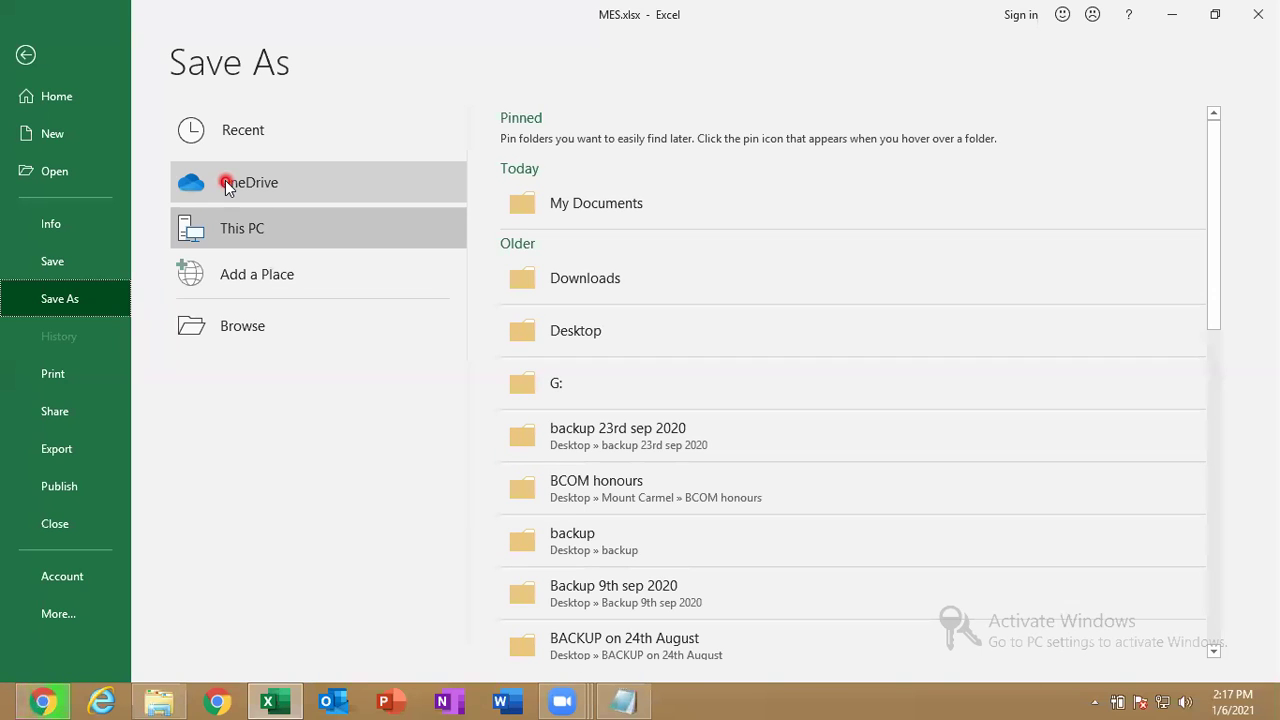
click(34, 68)
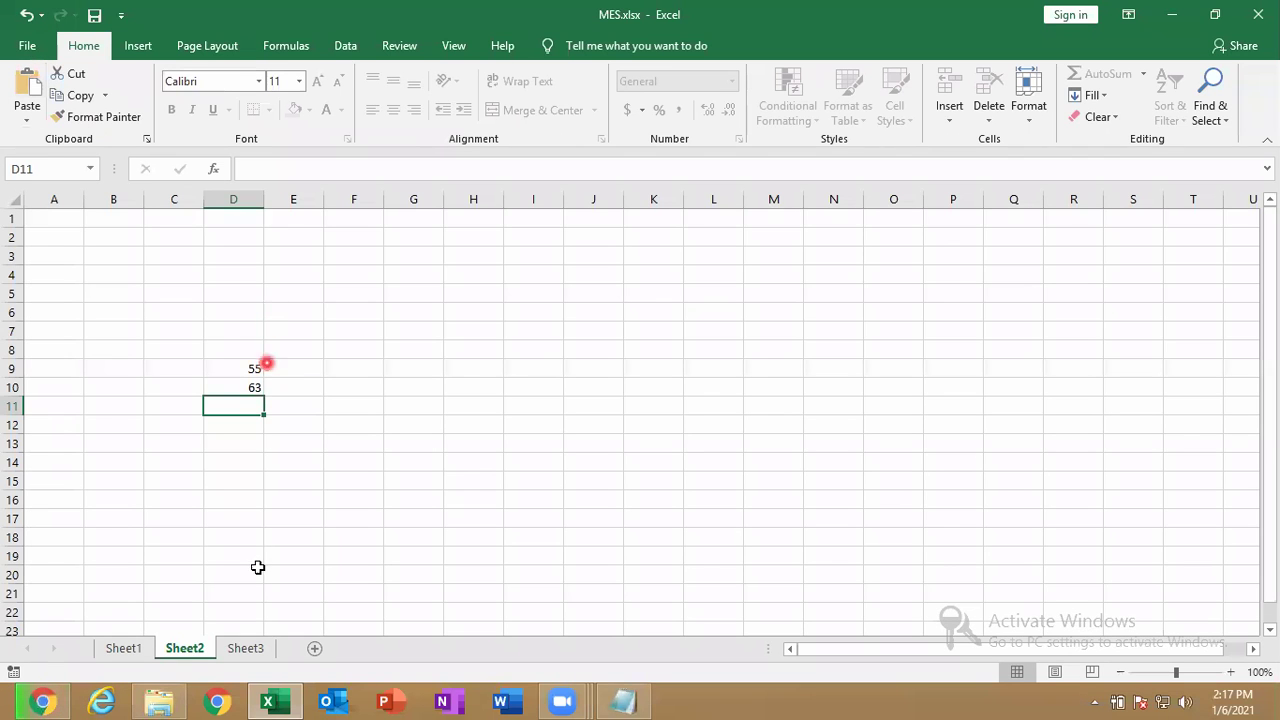
Unprotect Sheet2 from the Info page with its password and show the Protect Workbook options.
double_click(216, 630)
key(Return)
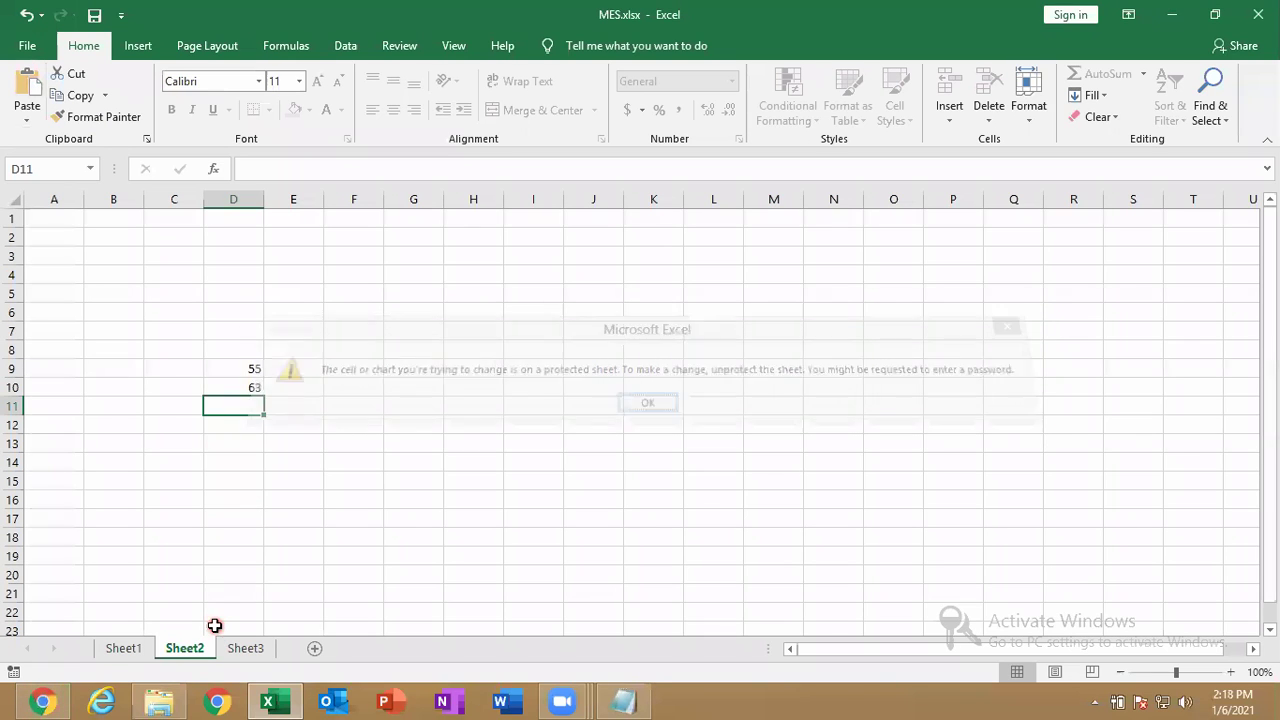
click(30, 46)
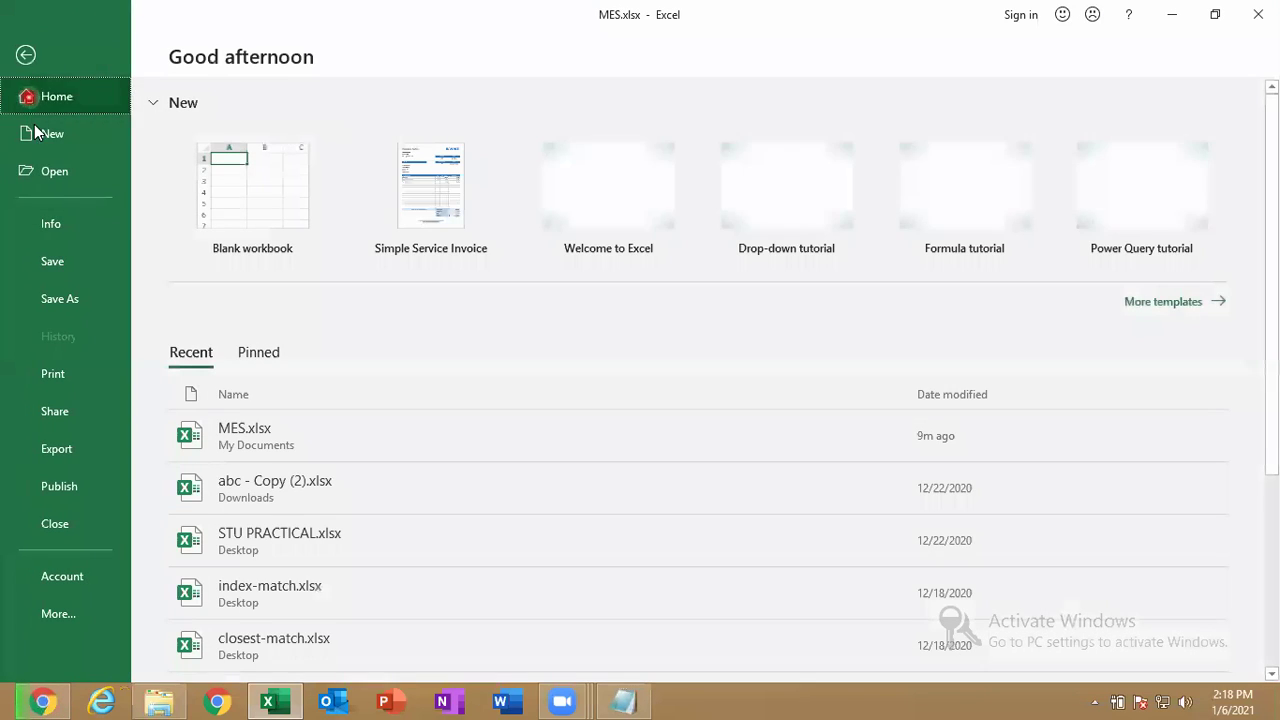
click(55, 223)
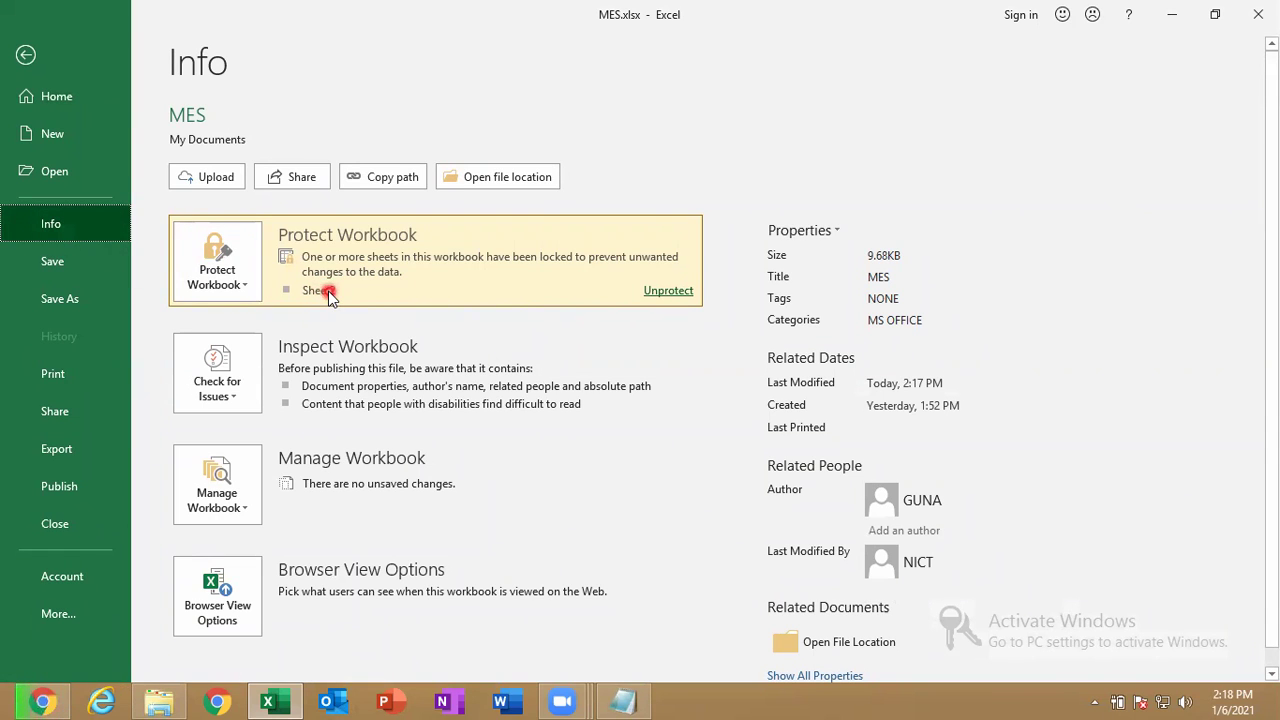
click(666, 292)
text(123)
key(Return)
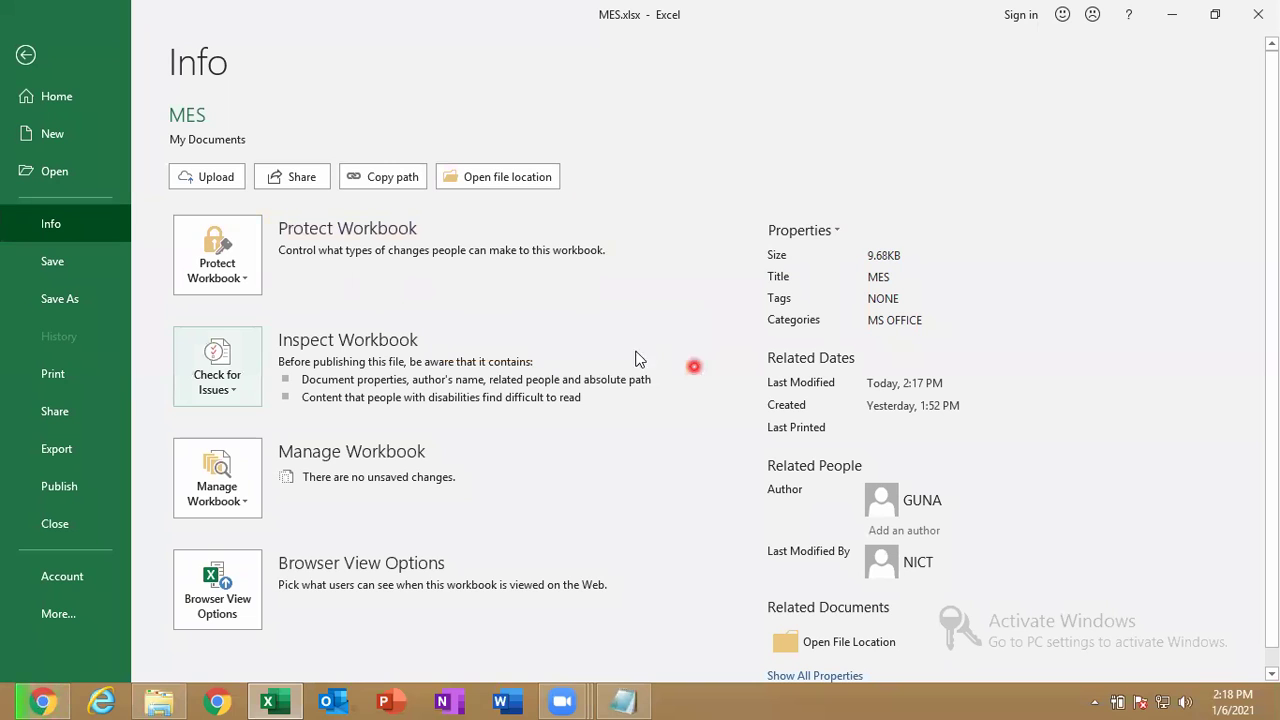
click(220, 262)
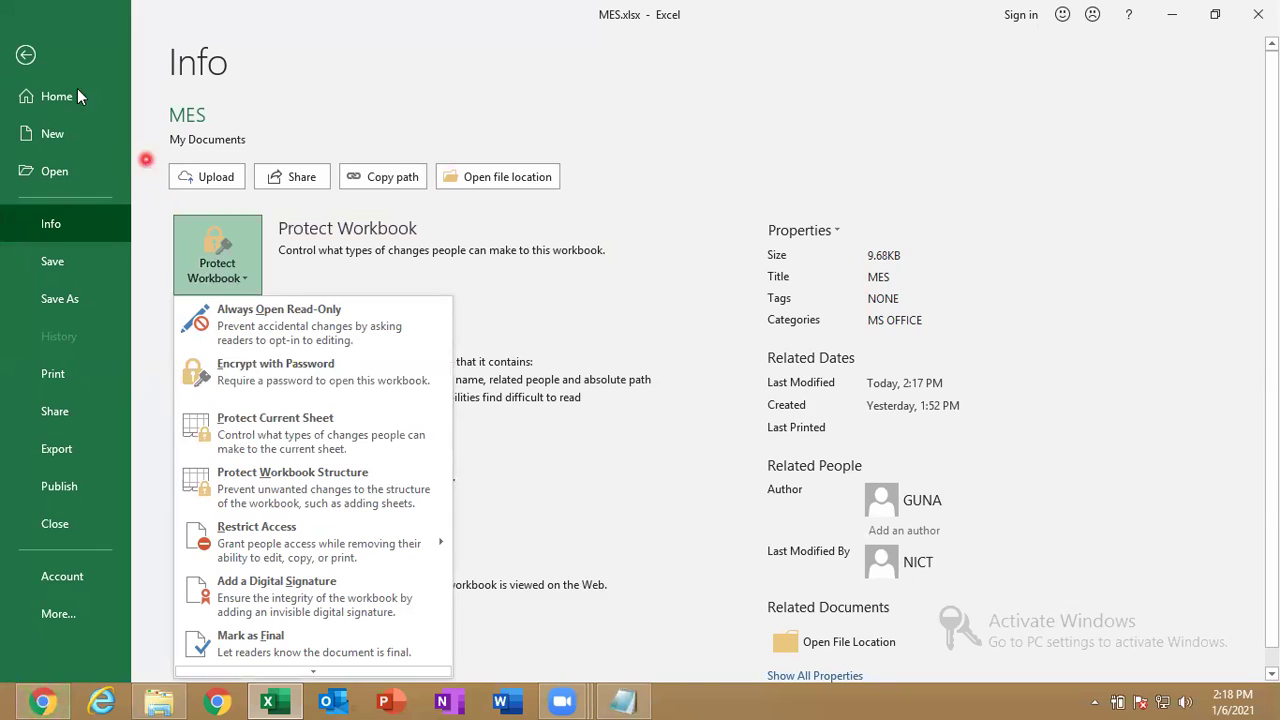
Return to Sheet2, select F5, and check the Sheet2 tab's options before reopening the File menu.
click(28, 56)
click(355, 293)
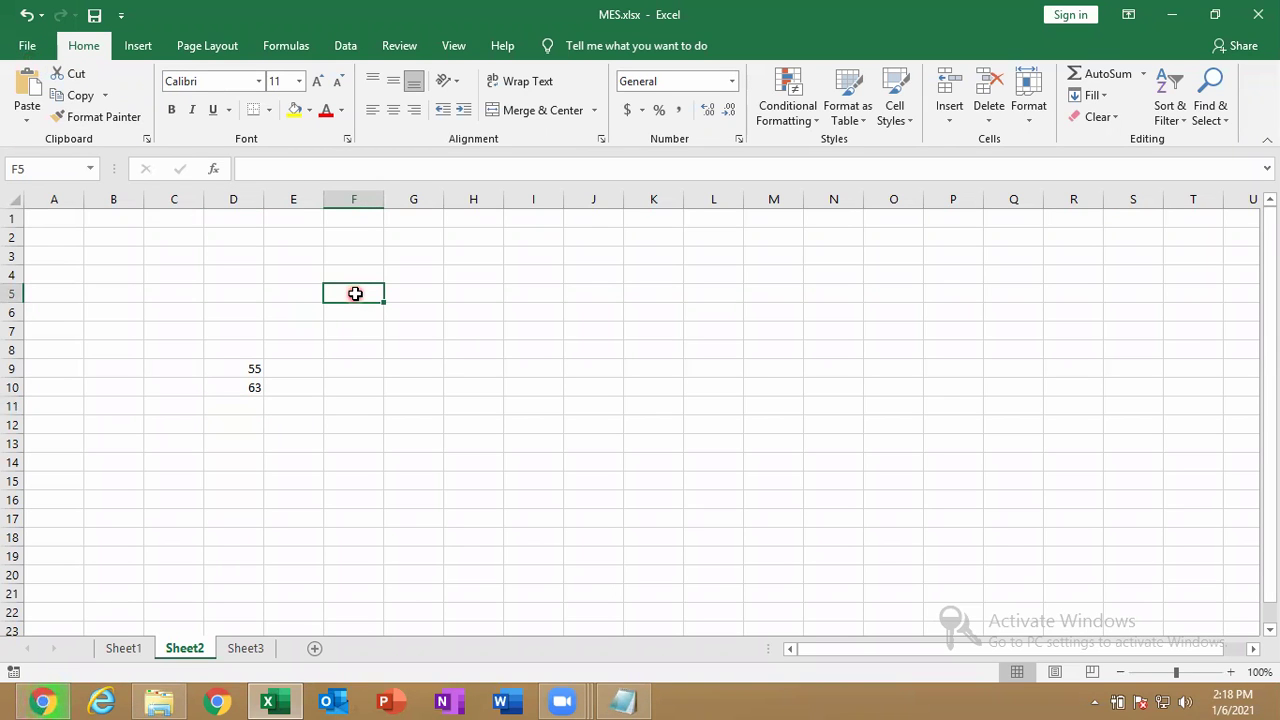
right_click(193, 650)
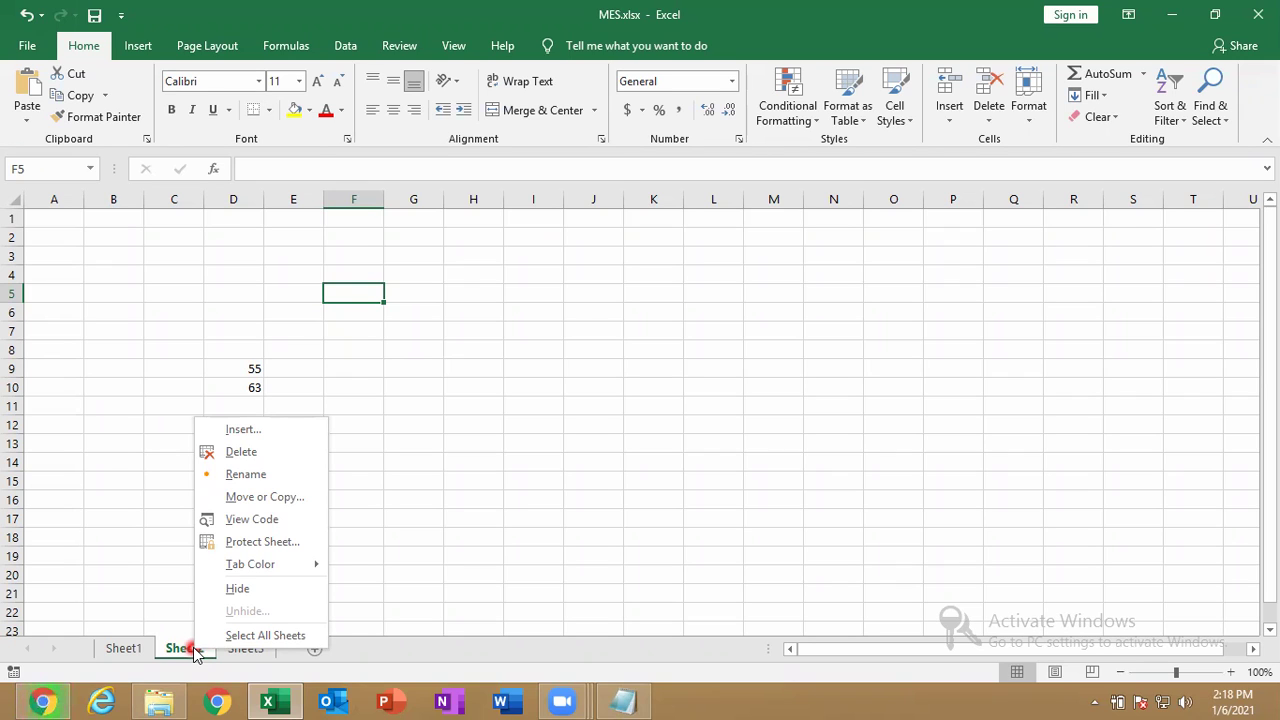
click(70, 366)
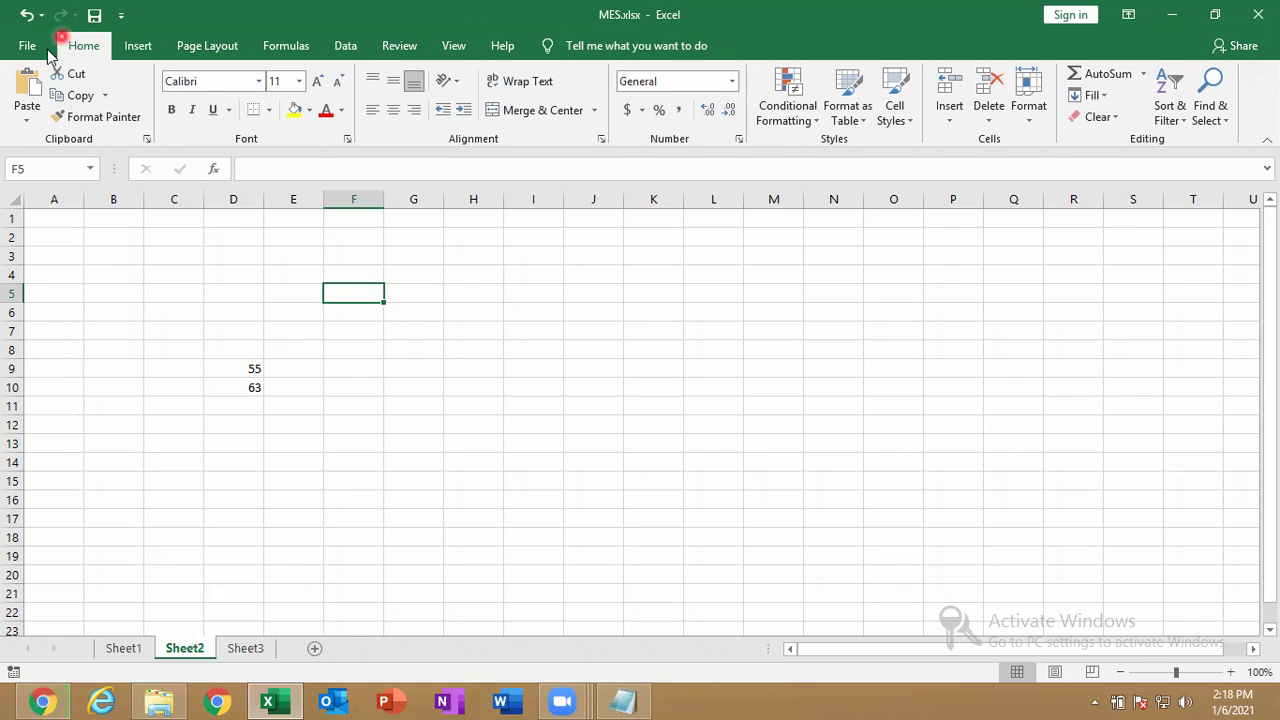
click(42, 52)
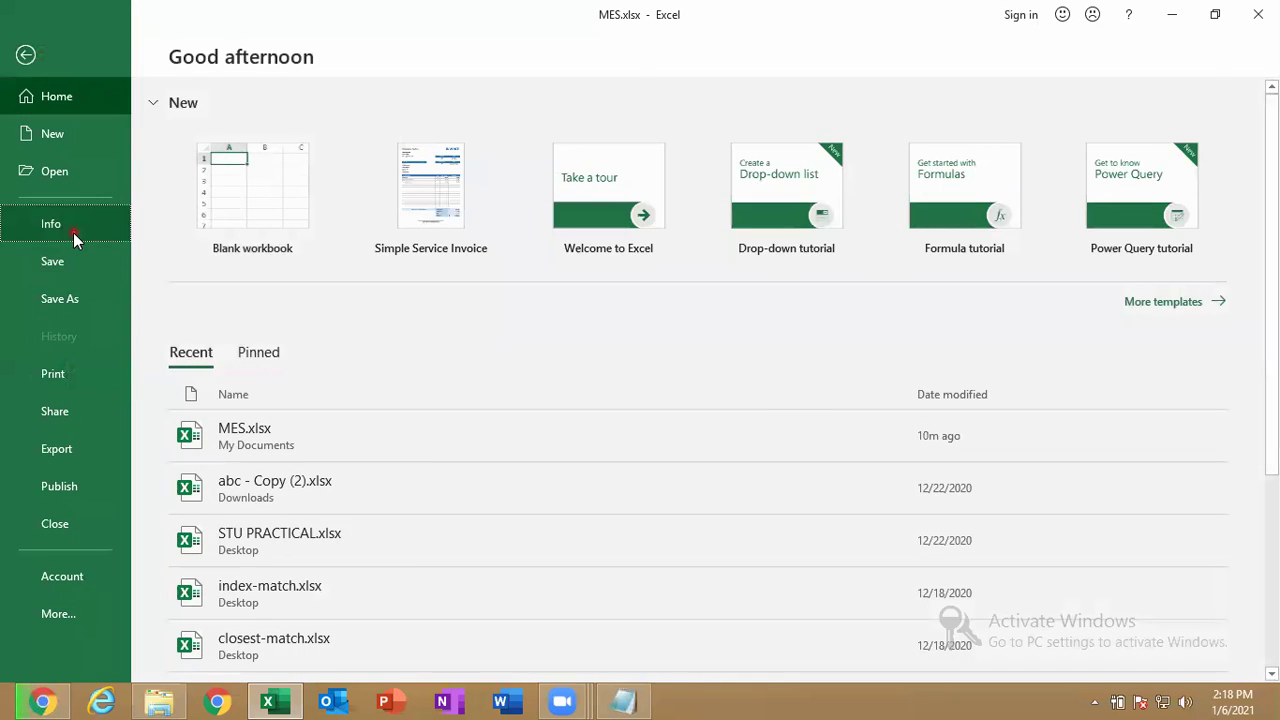
Protect the MES workbook structure with a password, entering it twice to confirm.
click(73, 230)
click(230, 275)
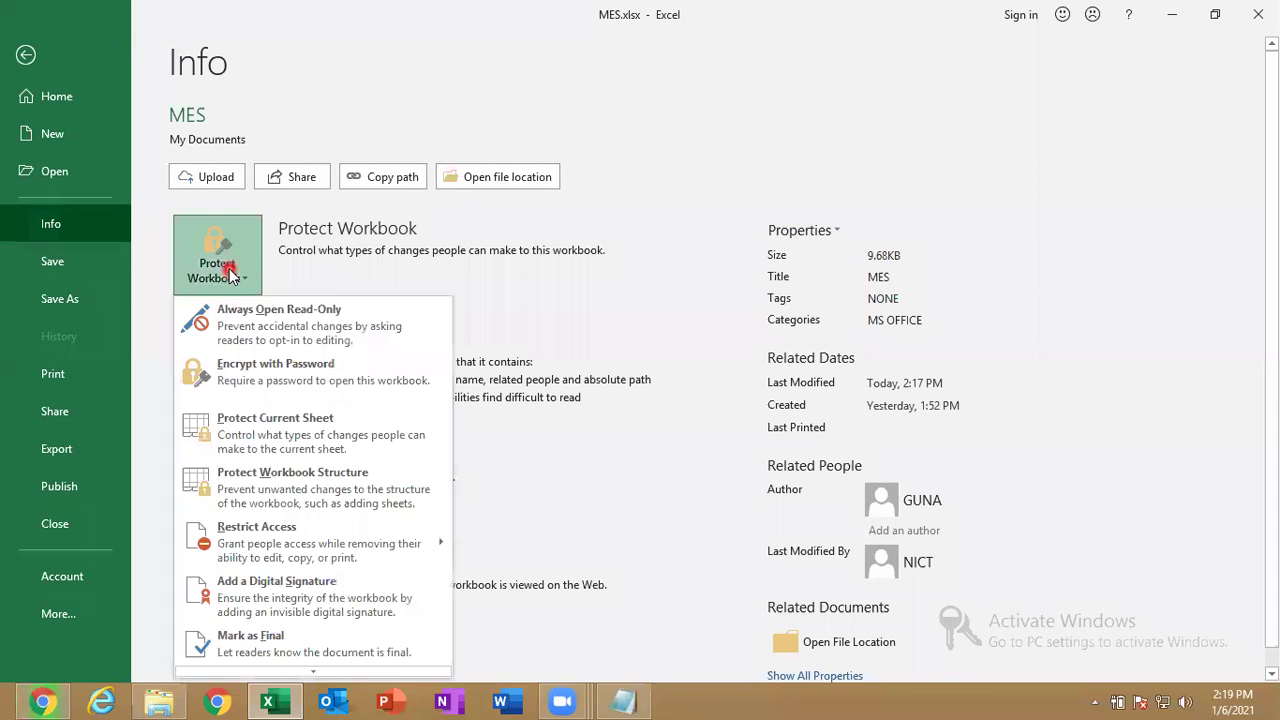
click(307, 493)
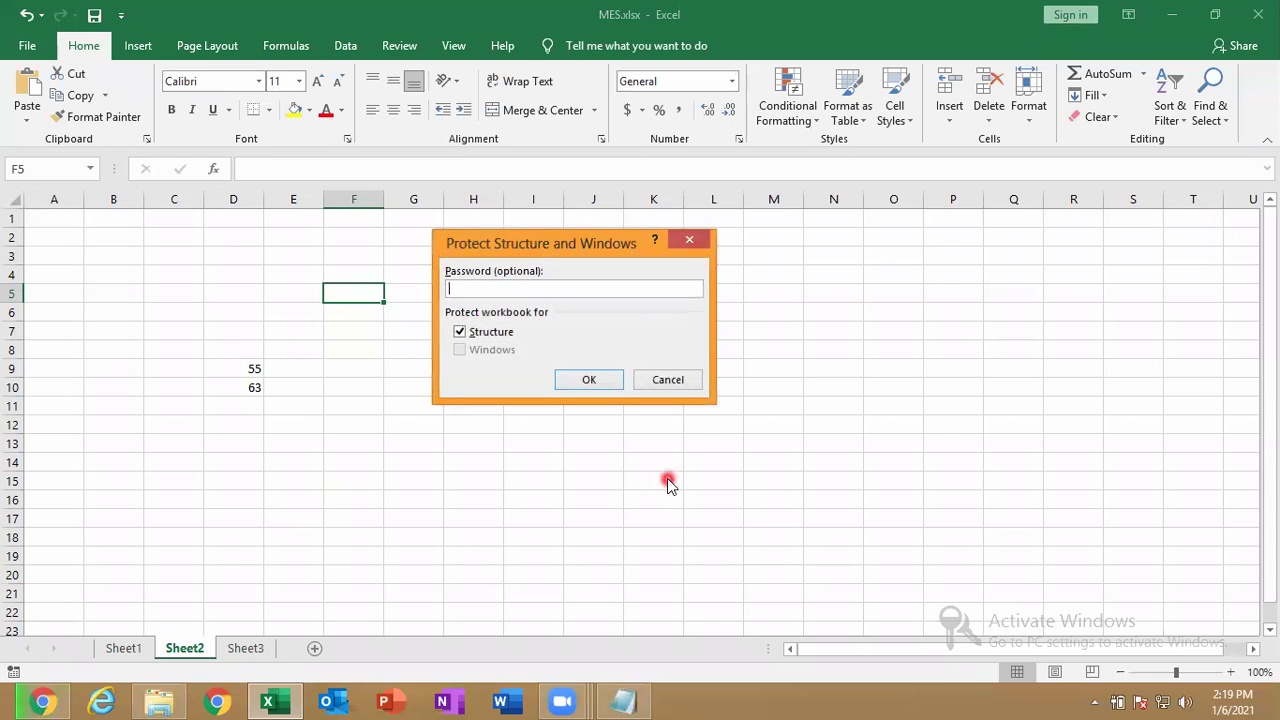
text(123)
key(Return)
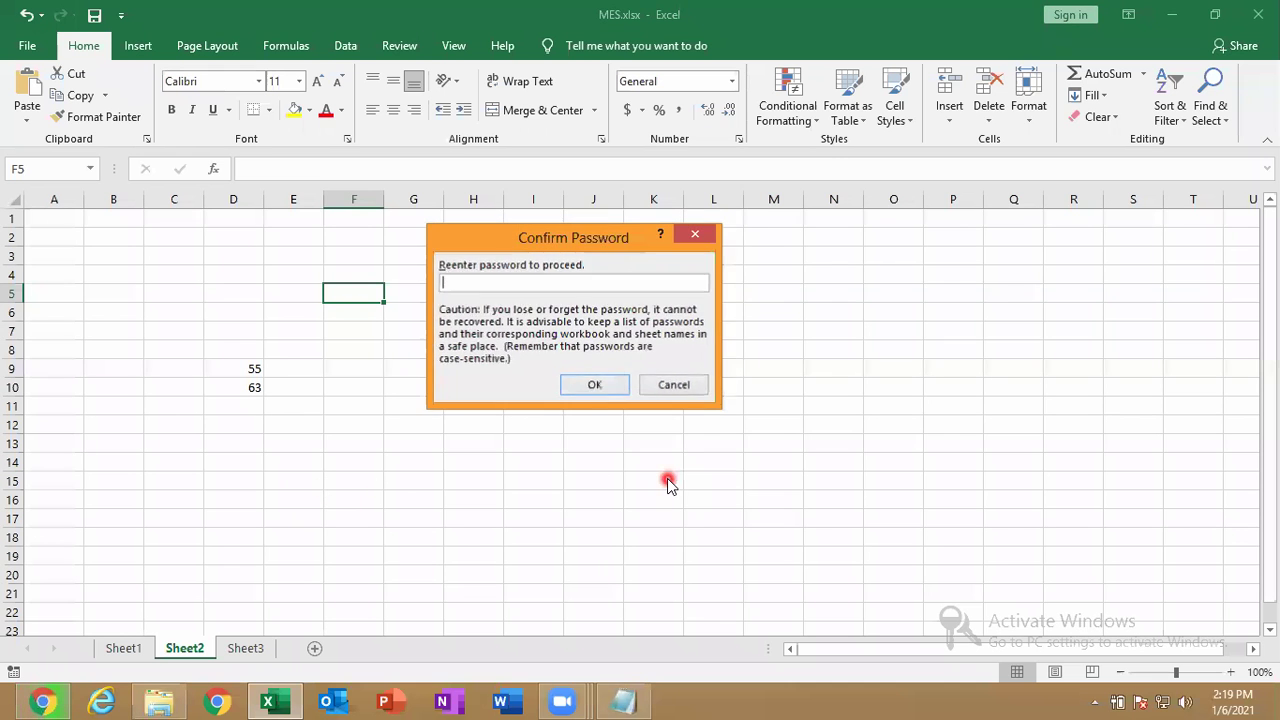
text(123)
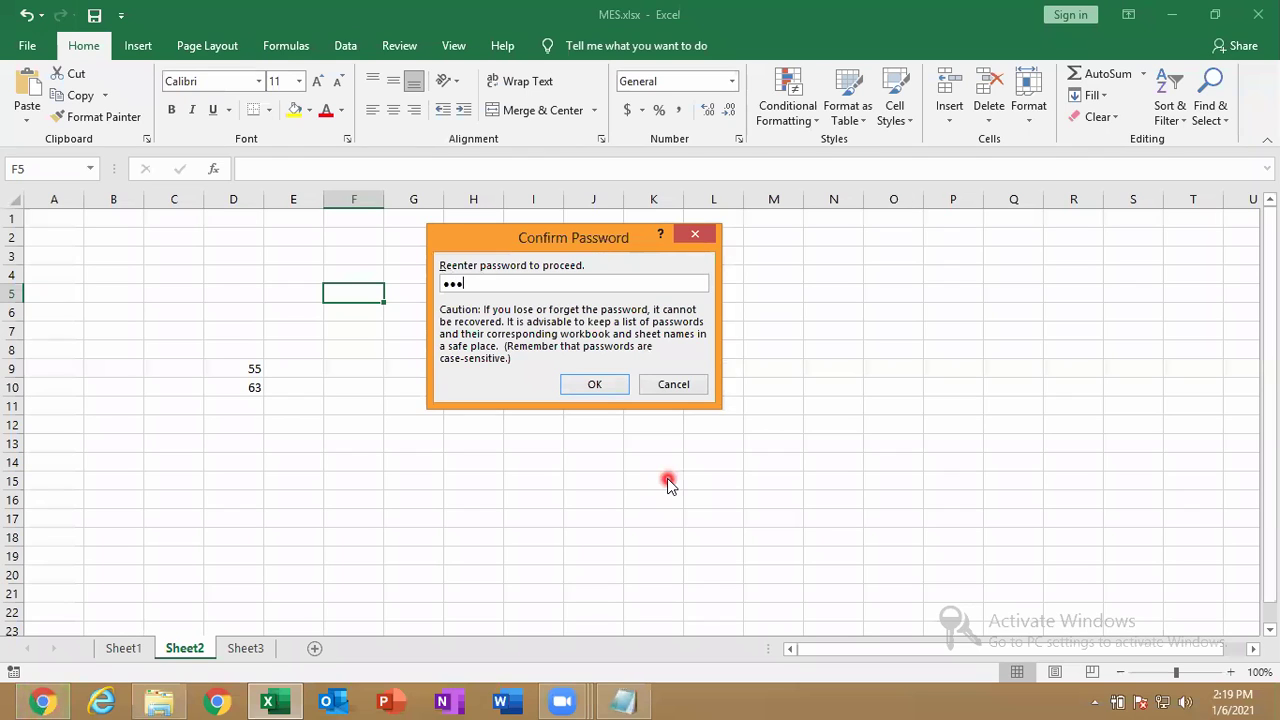
key(Return)
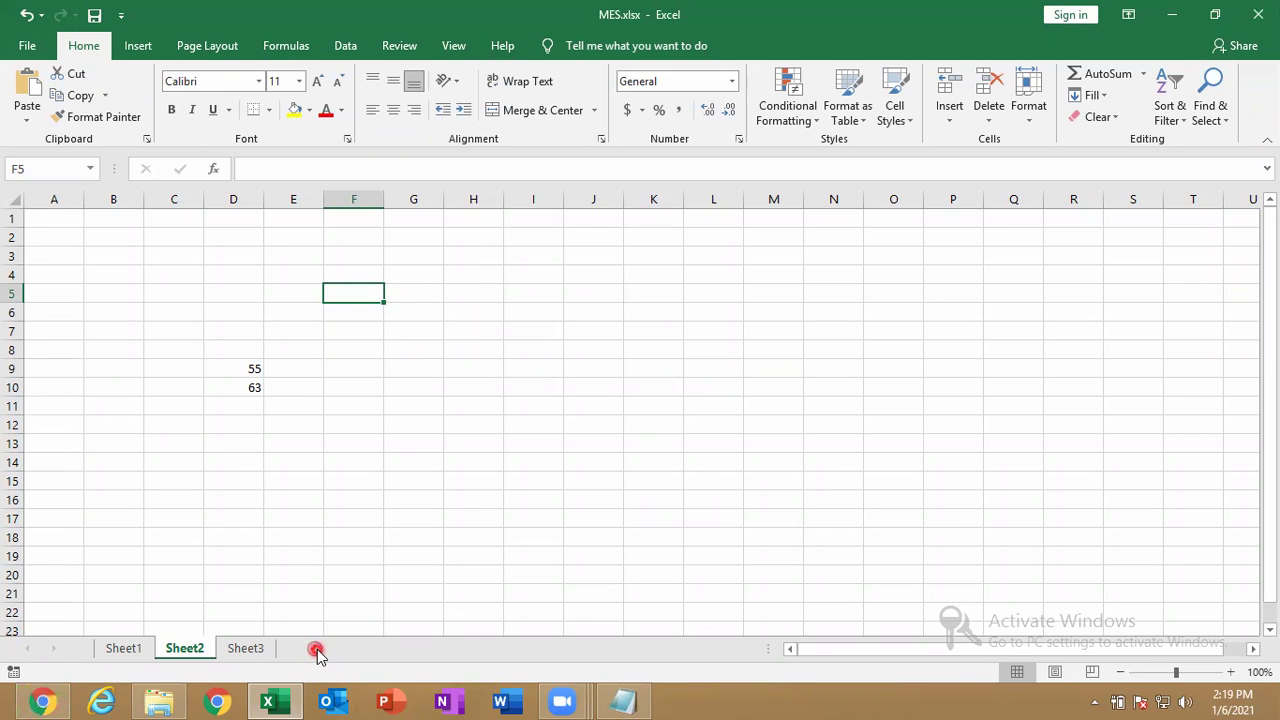
On Sheet3, check the greyed-out tab options, then clear column G's contents (123, 453, 2565).
right_click(245, 648)
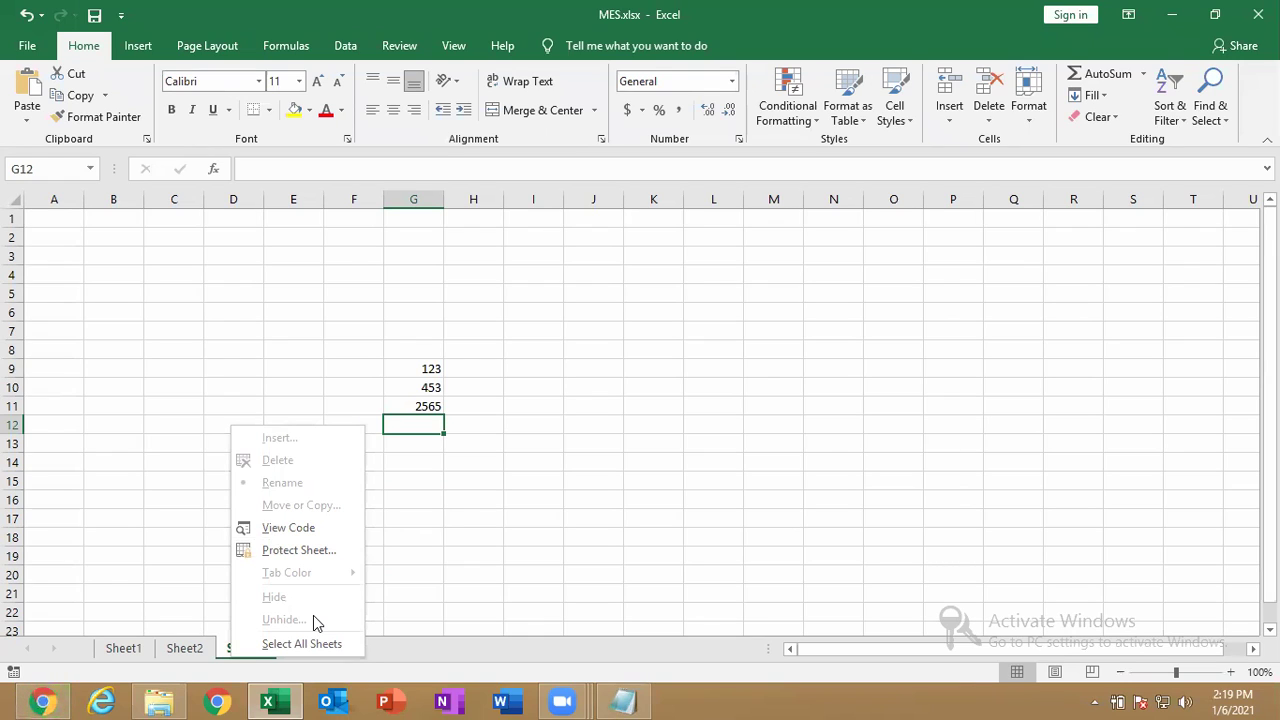
click(558, 555)
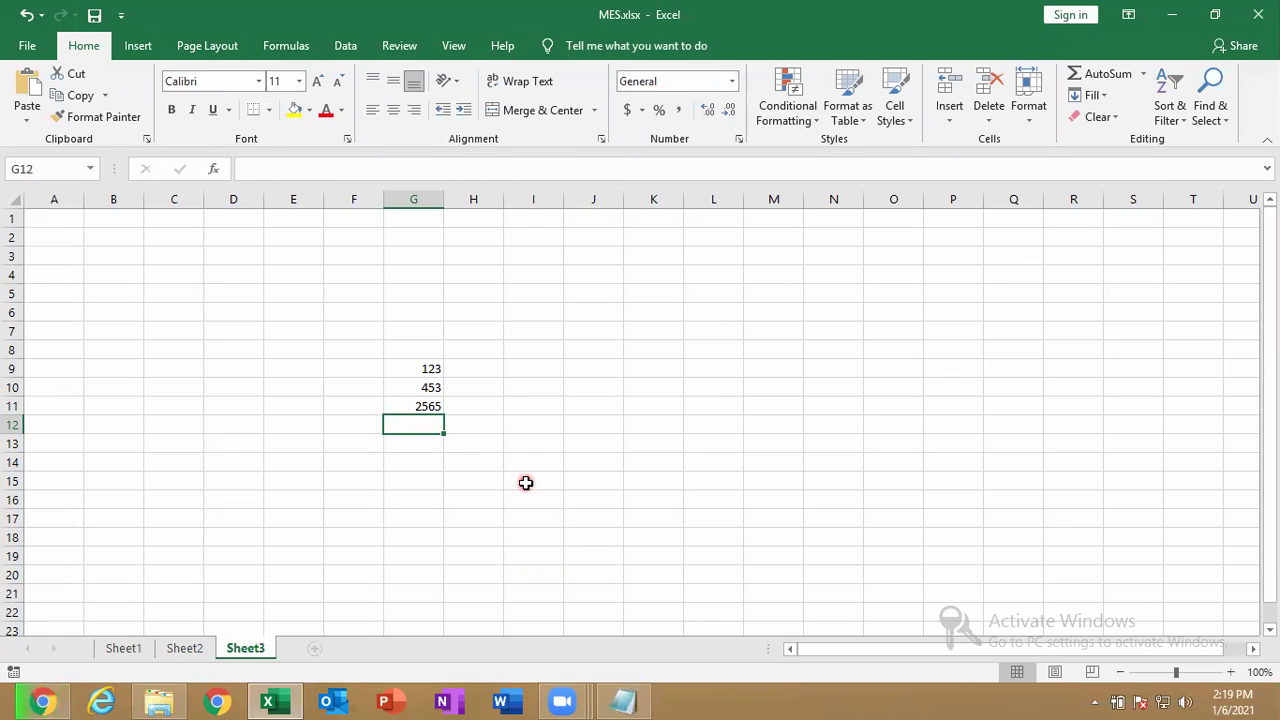
right_click(434, 198)
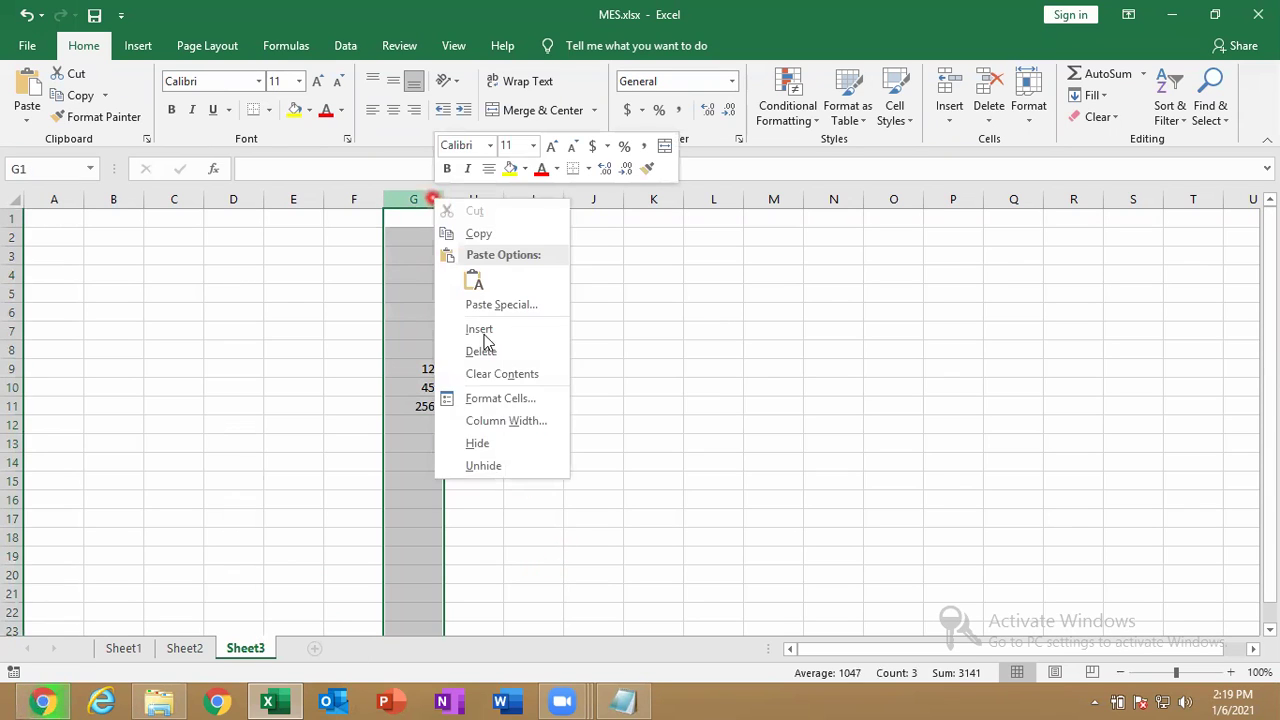
click(492, 352)
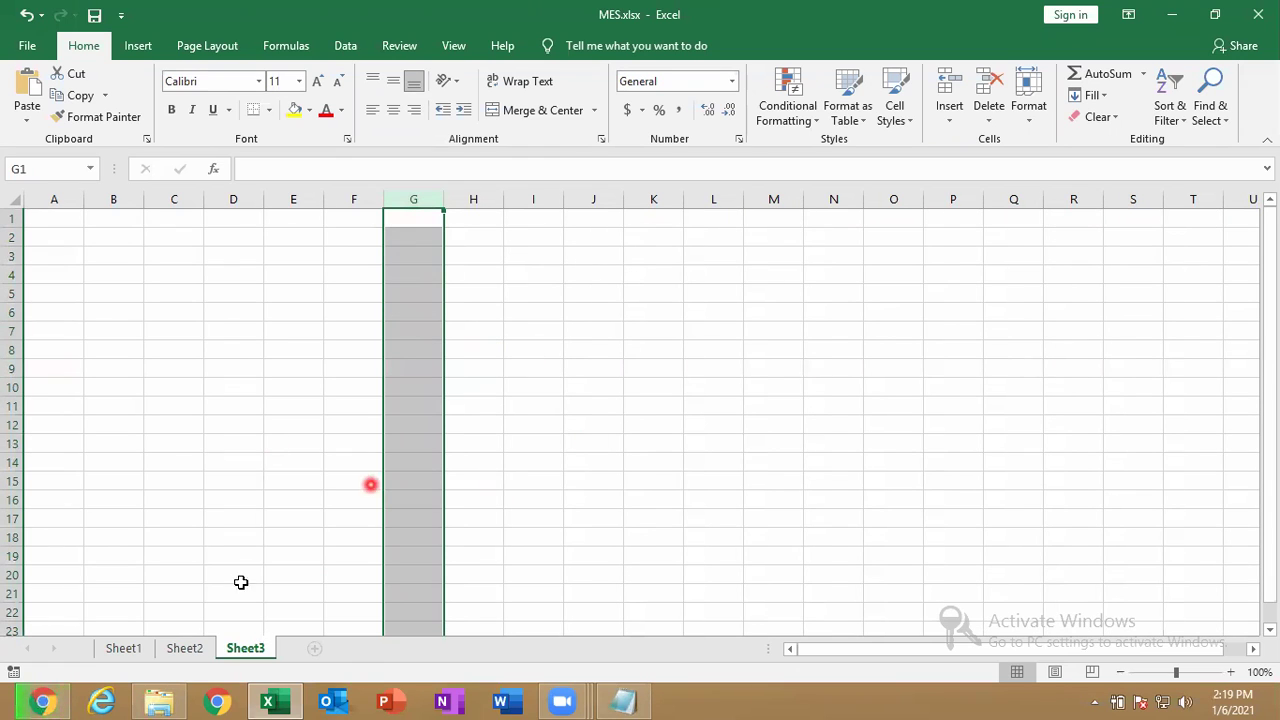
mouse_move(268, 700)
Unprotect the workbook structure by entering its password.
click(58, 120)
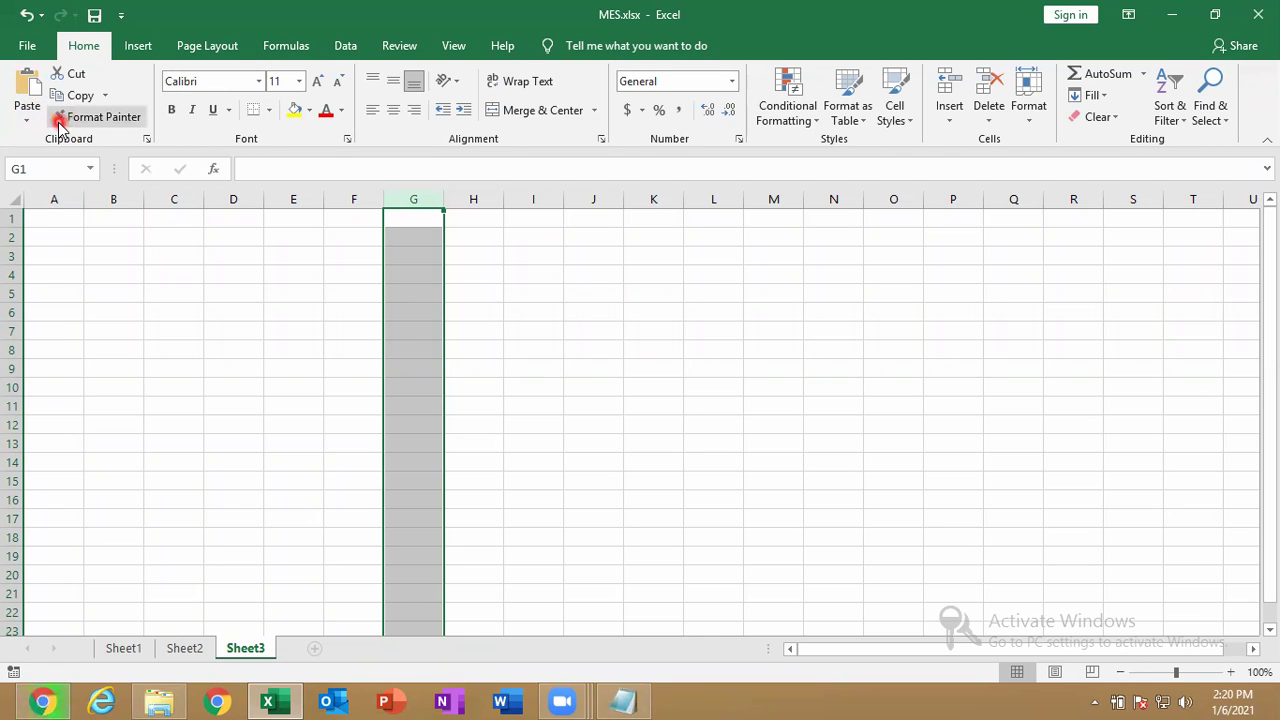
click(25, 46)
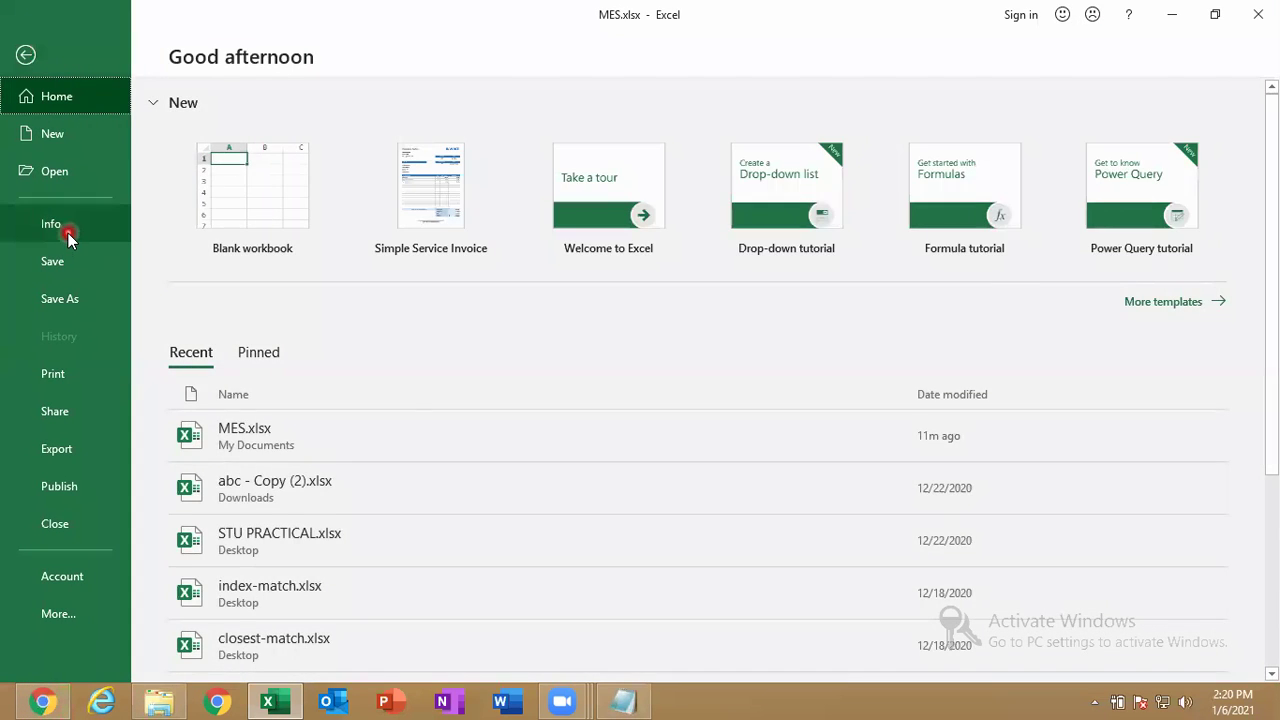
click(68, 233)
click(226, 288)
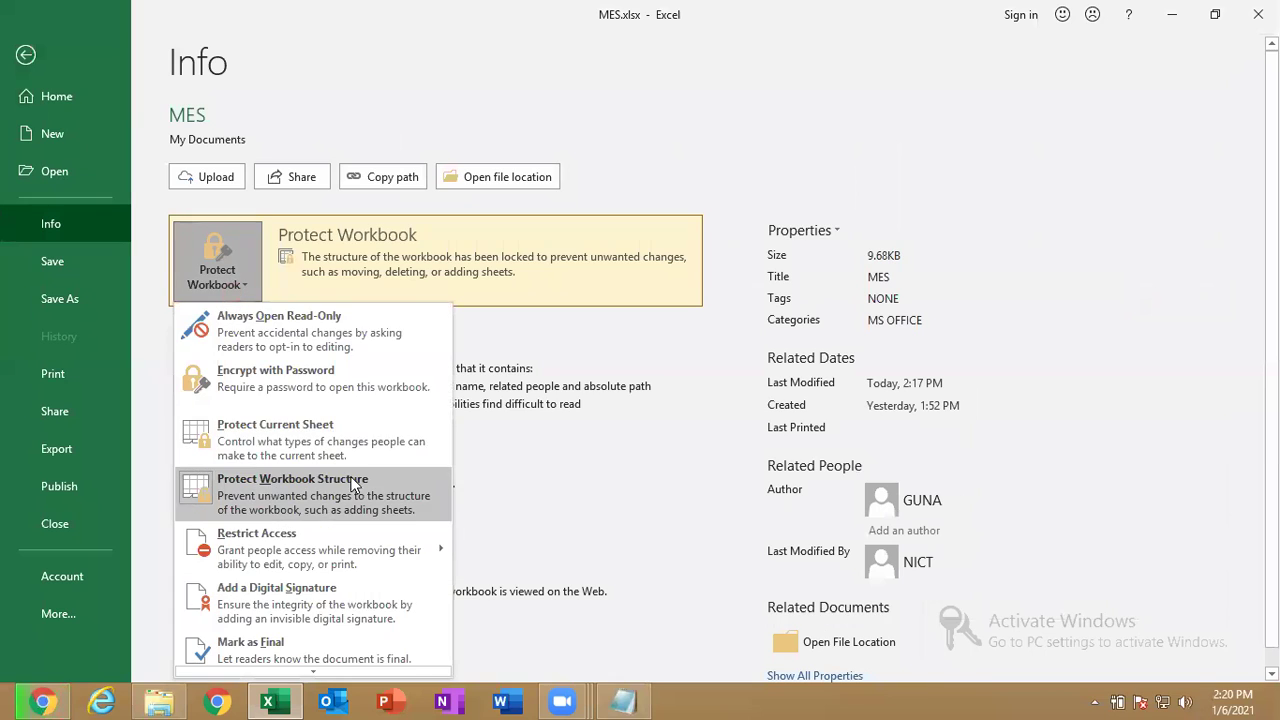
click(320, 480)
text(123)
key(Return)
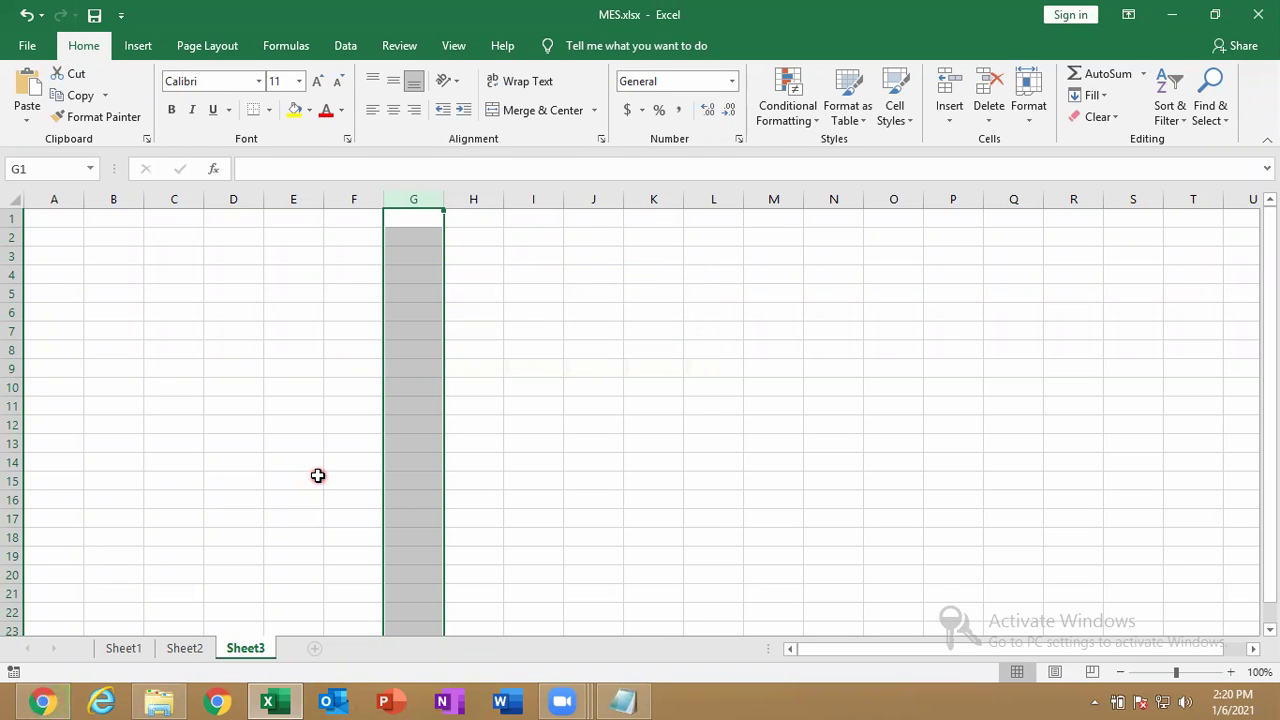
Save MES.xlsx from the Quick Access Toolbar.
click(97, 15)
click(411, 153)
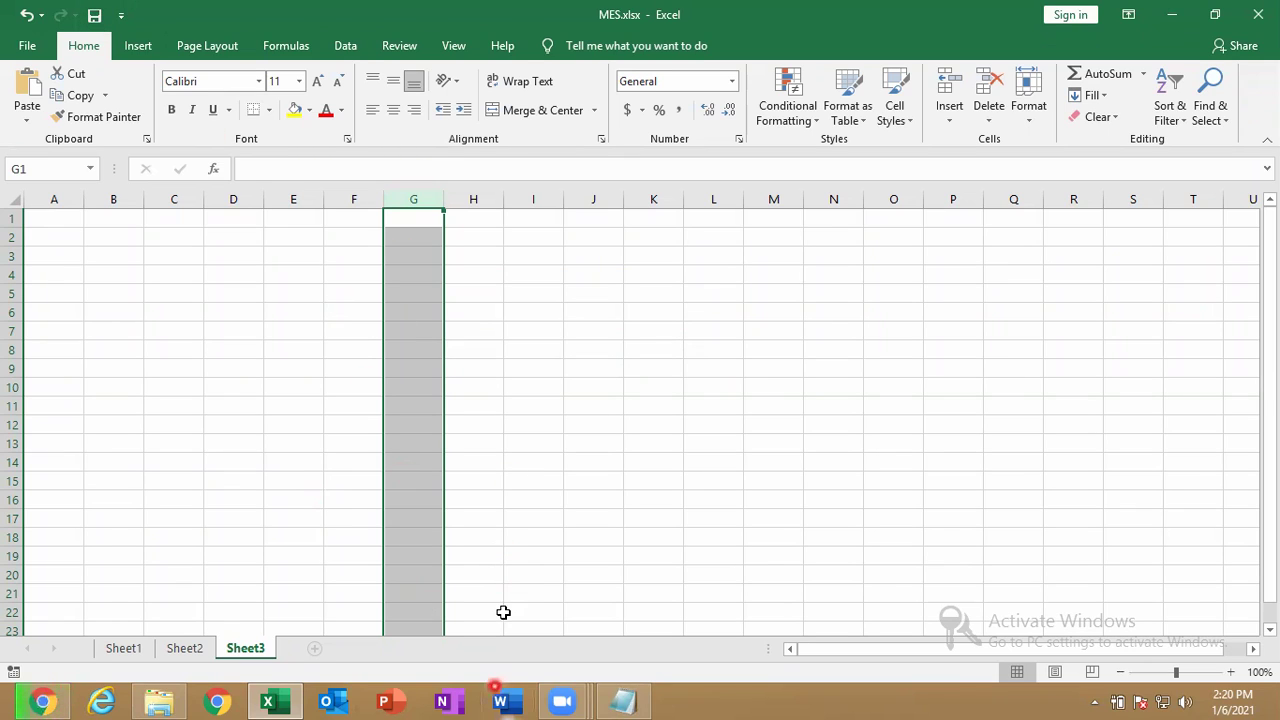
click(497, 697)
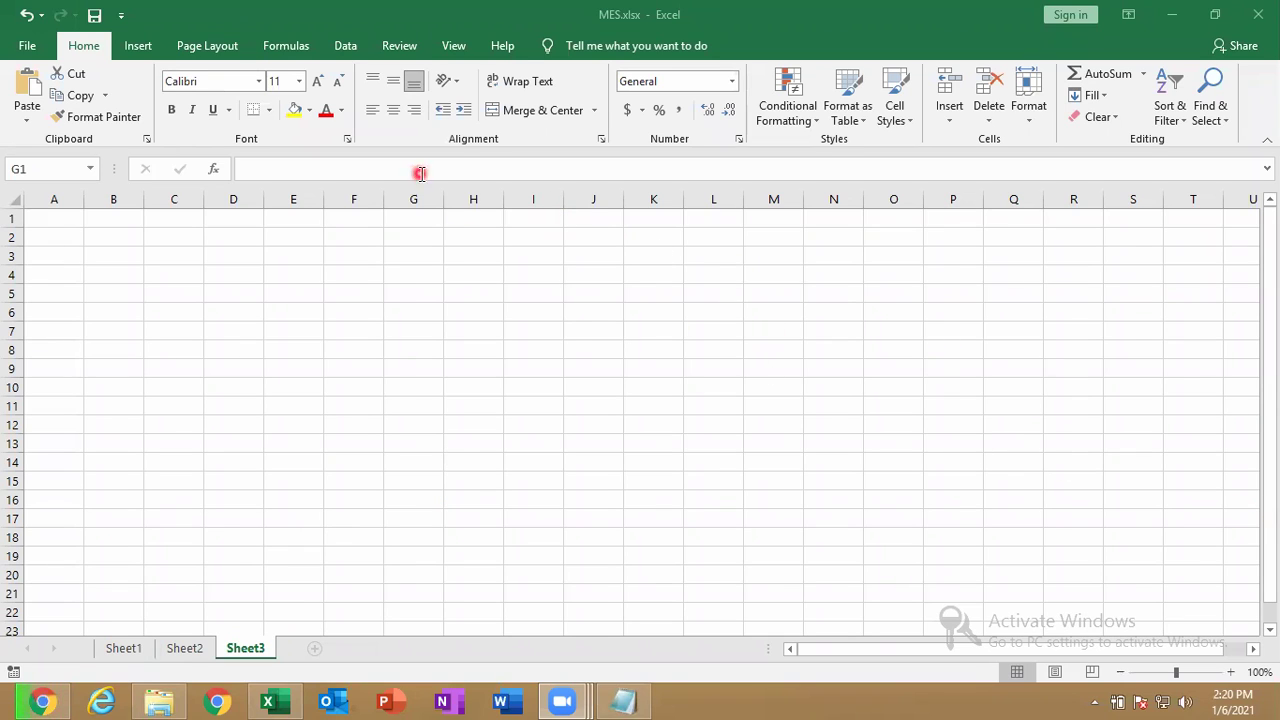
key(ctrl+space)
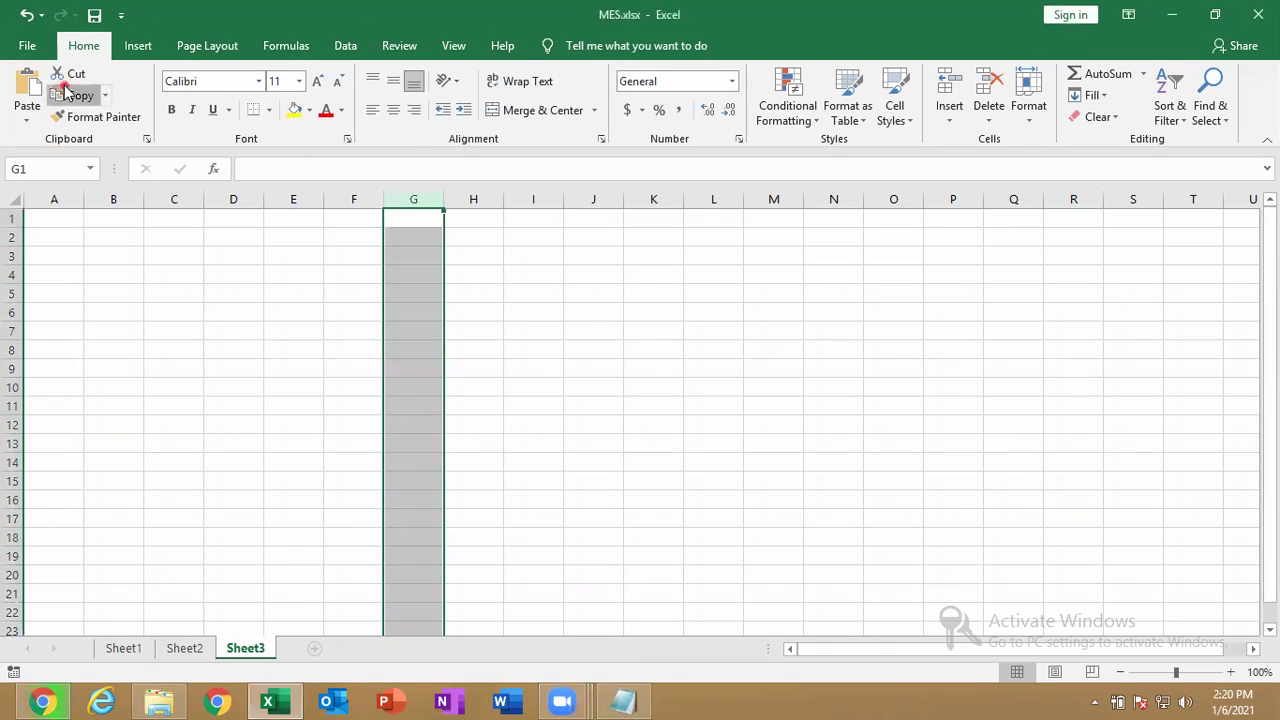
Try Restrict Access via Rights Management Servers, dismiss the IRM-not-set-up error, and reopen Protect Workbook.
click(27, 46)
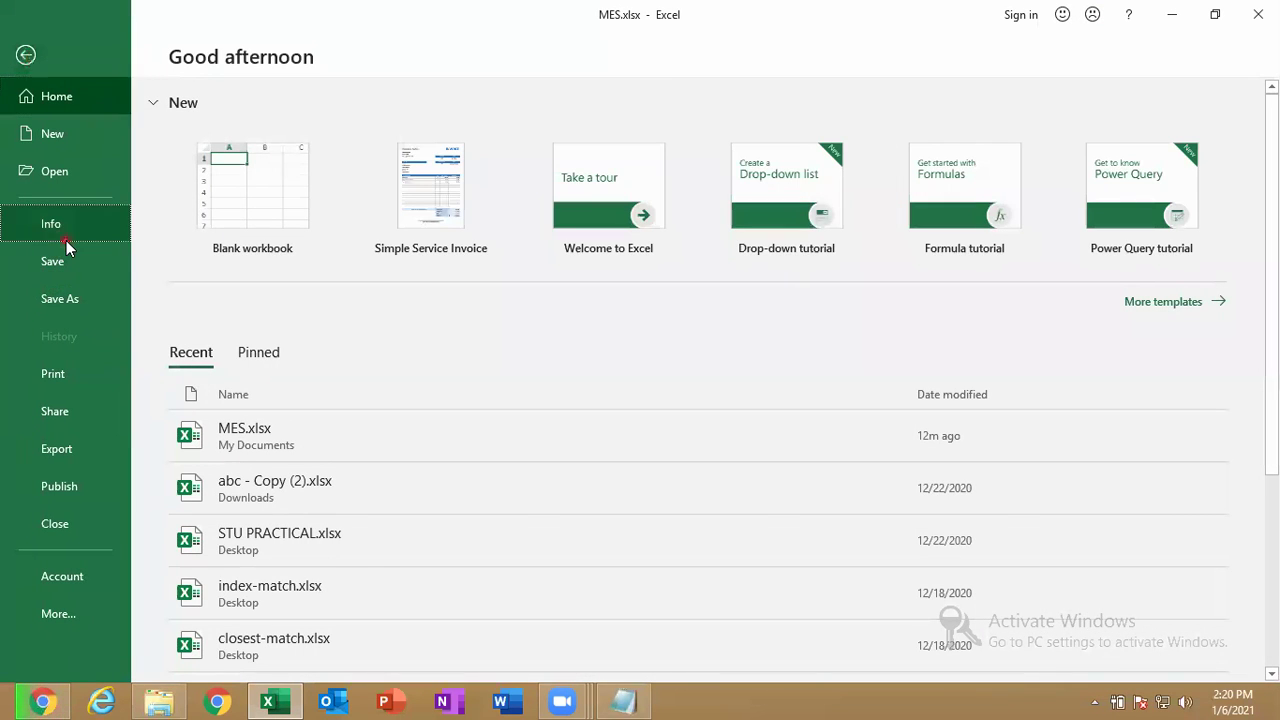
click(64, 240)
click(217, 252)
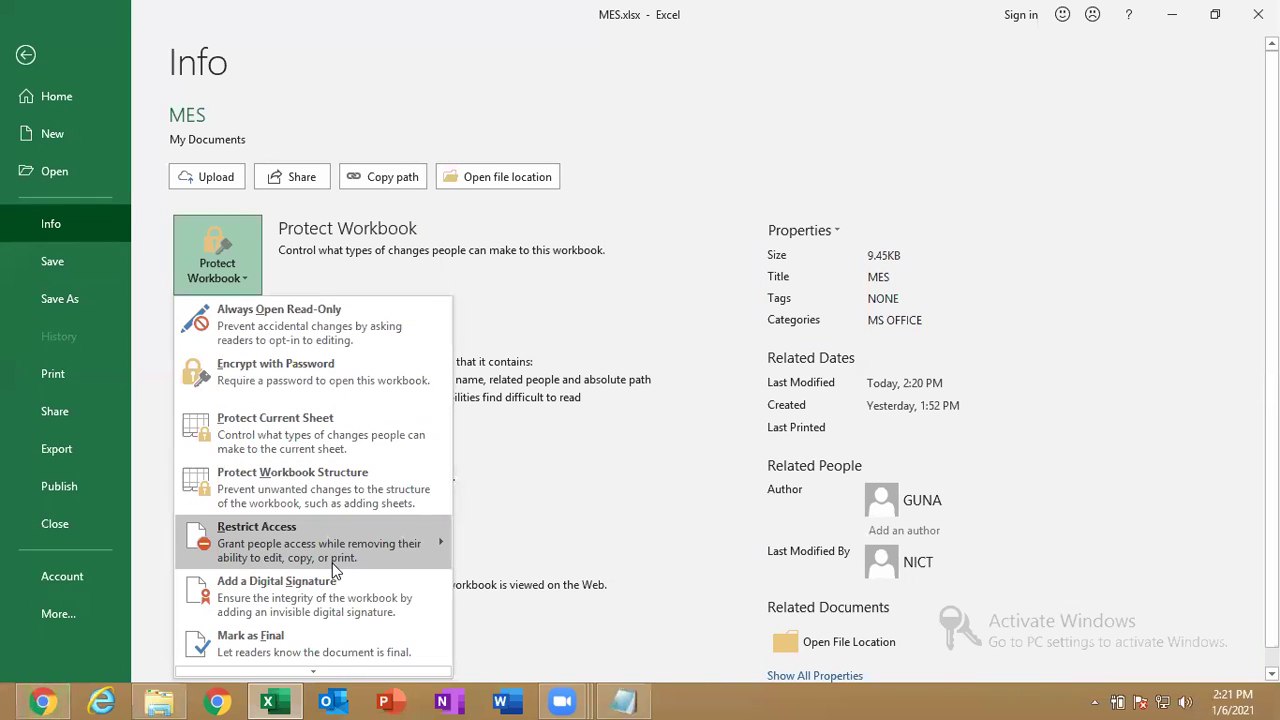
mouse_move(335, 569)
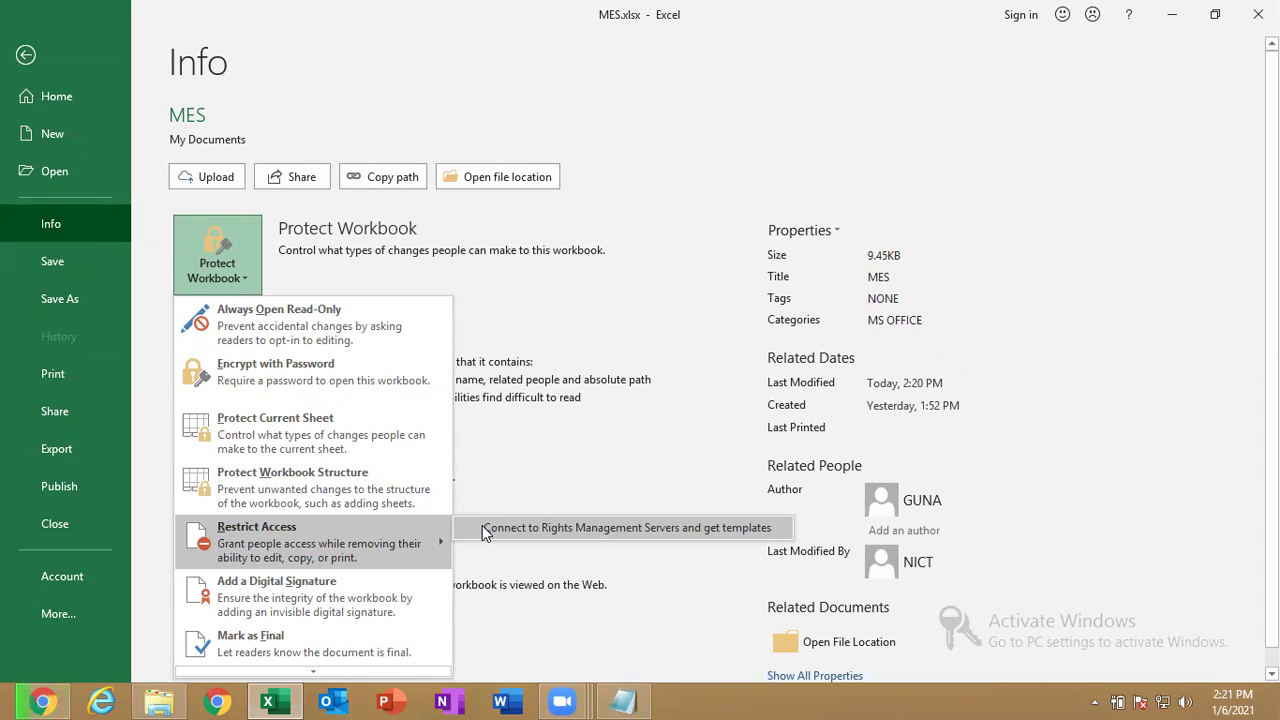
click(483, 528)
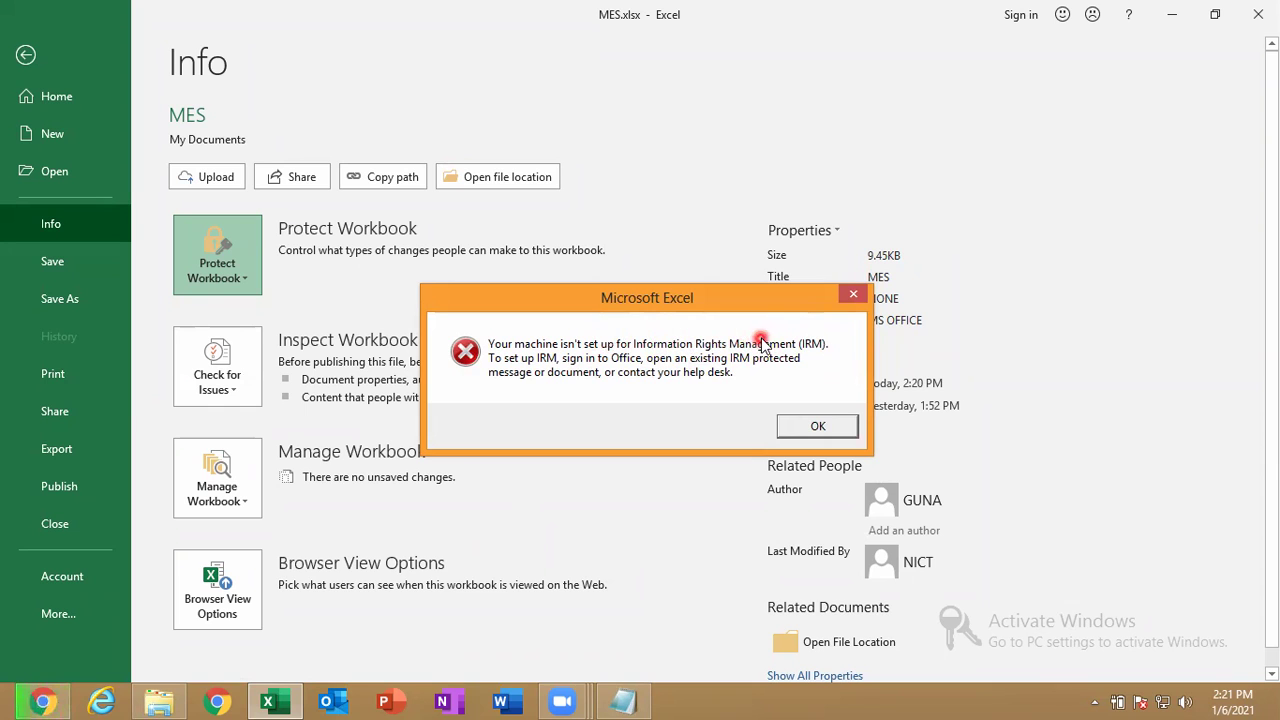
click(806, 428)
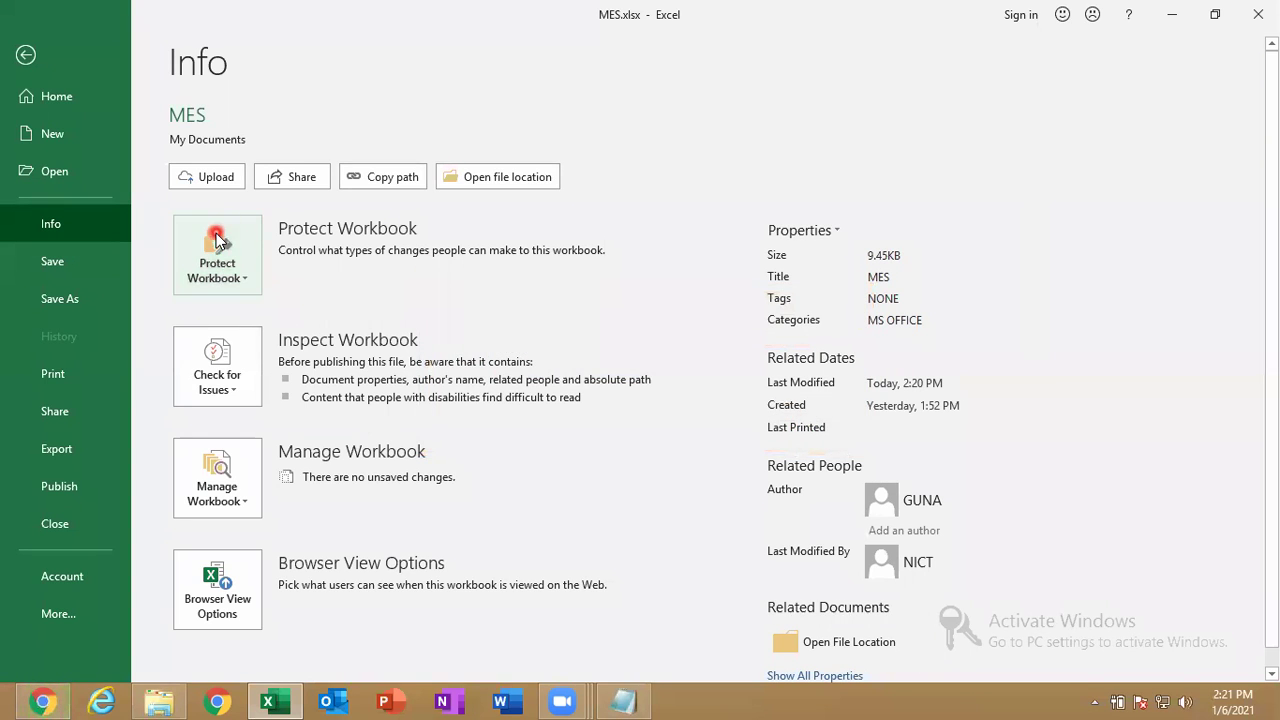
click(216, 238)
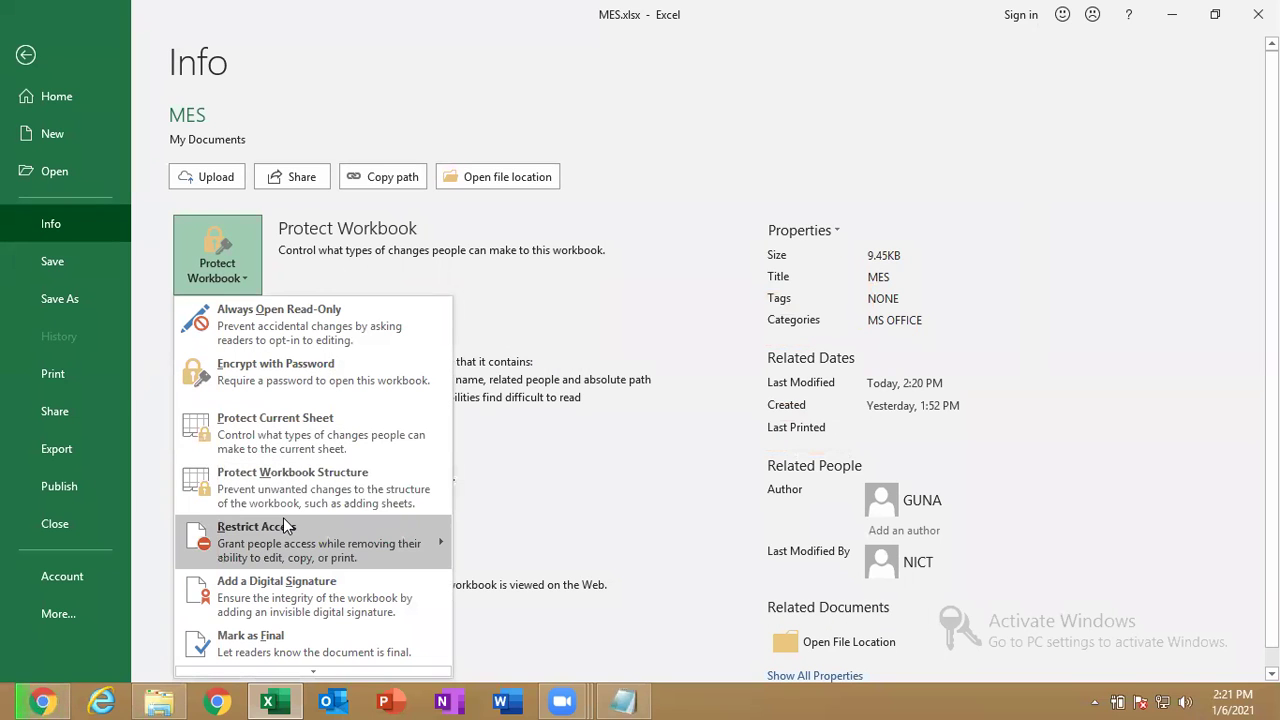
mouse_move(287, 526)
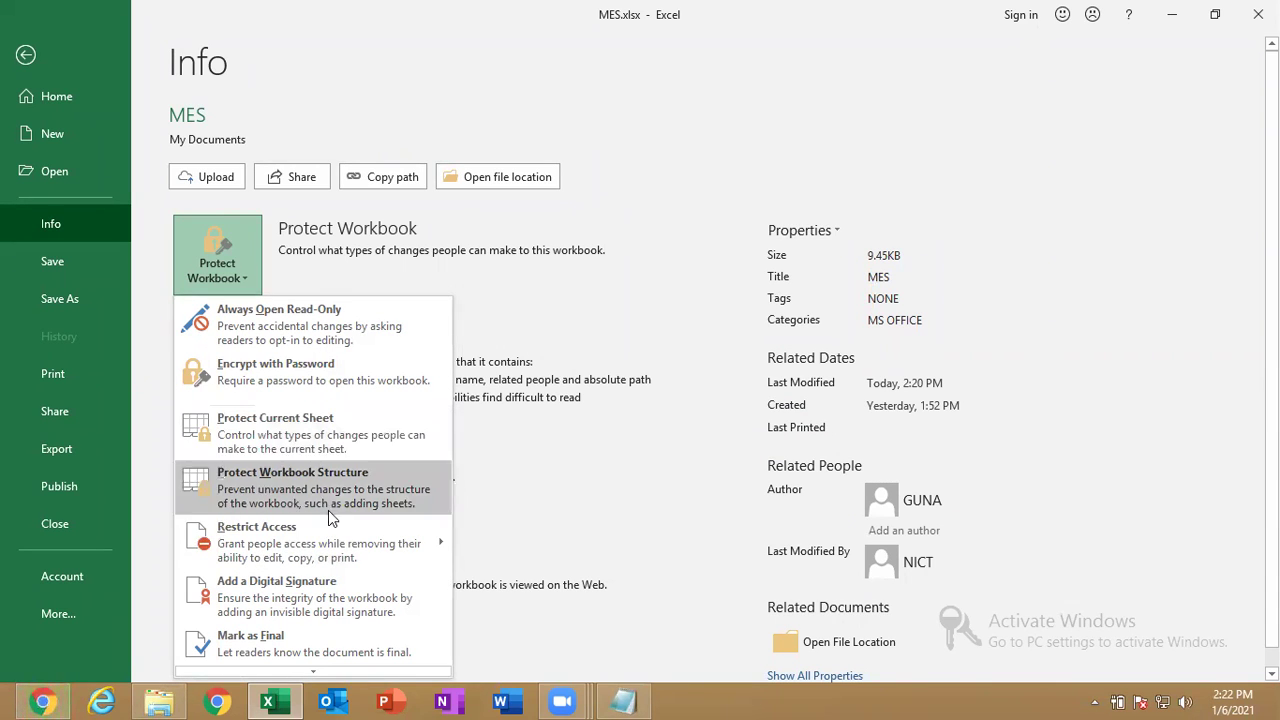
mouse_move(364, 557)
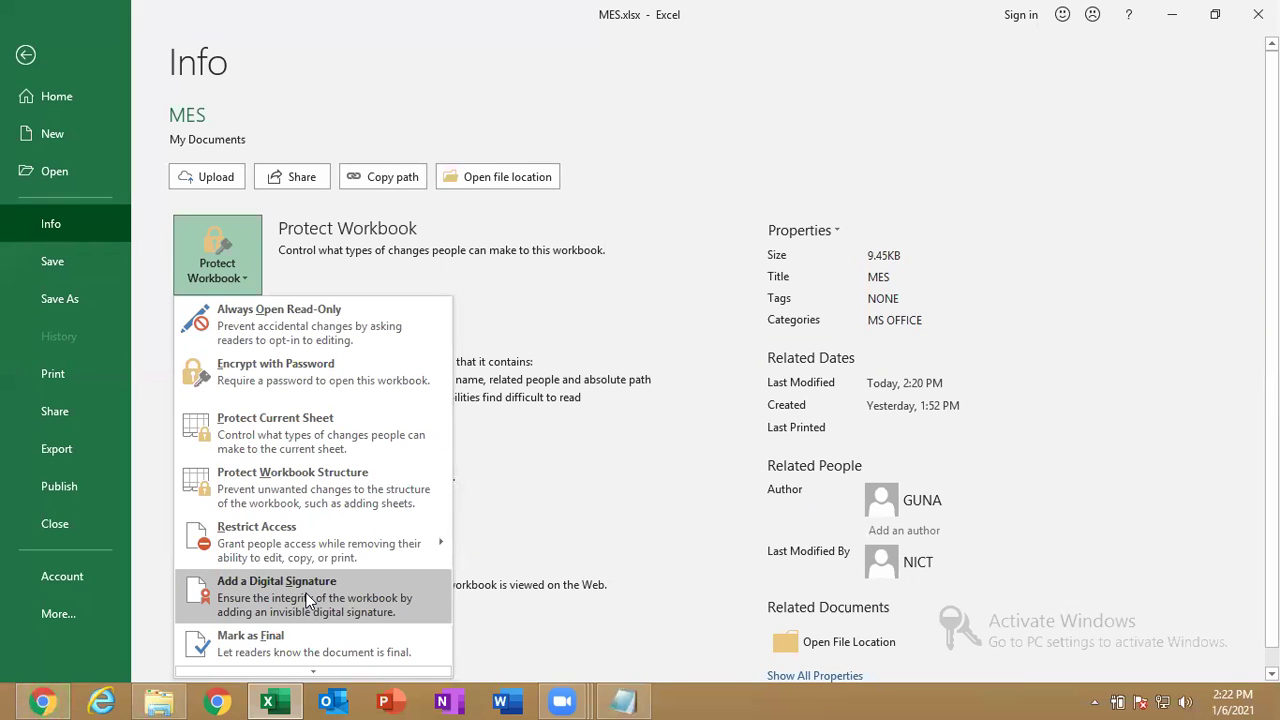
click(309, 600)
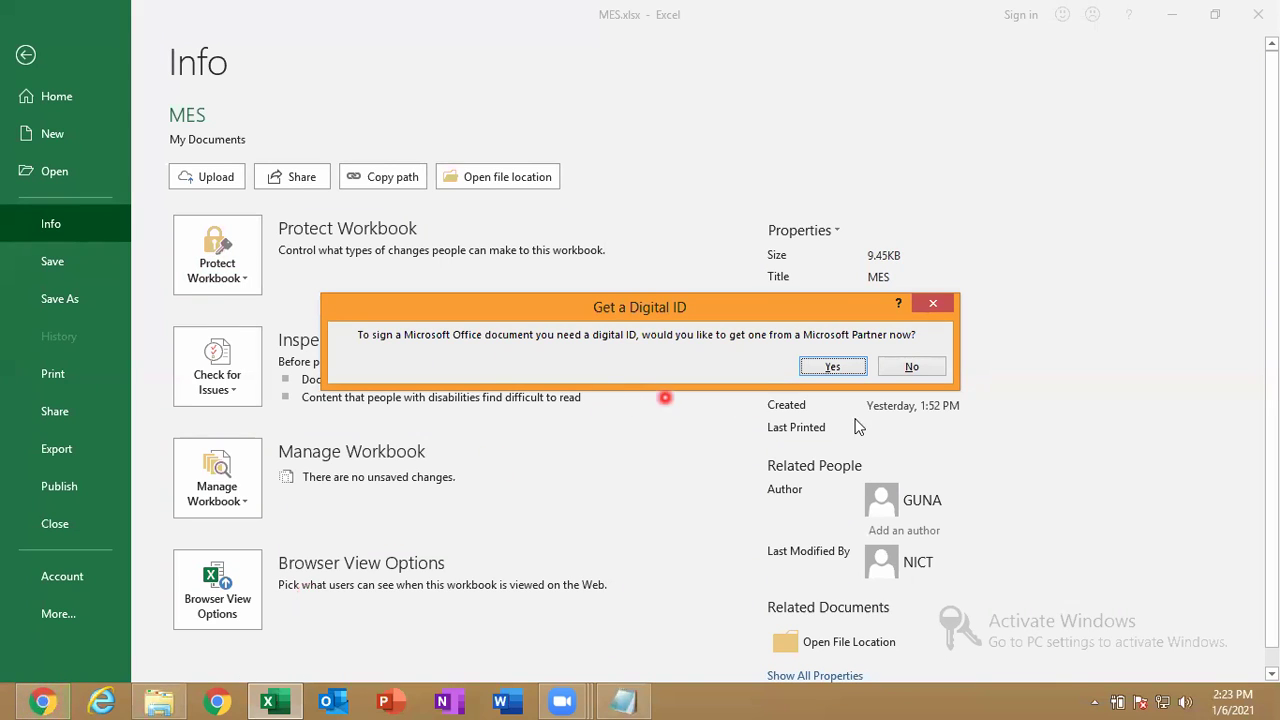
click(912, 368)
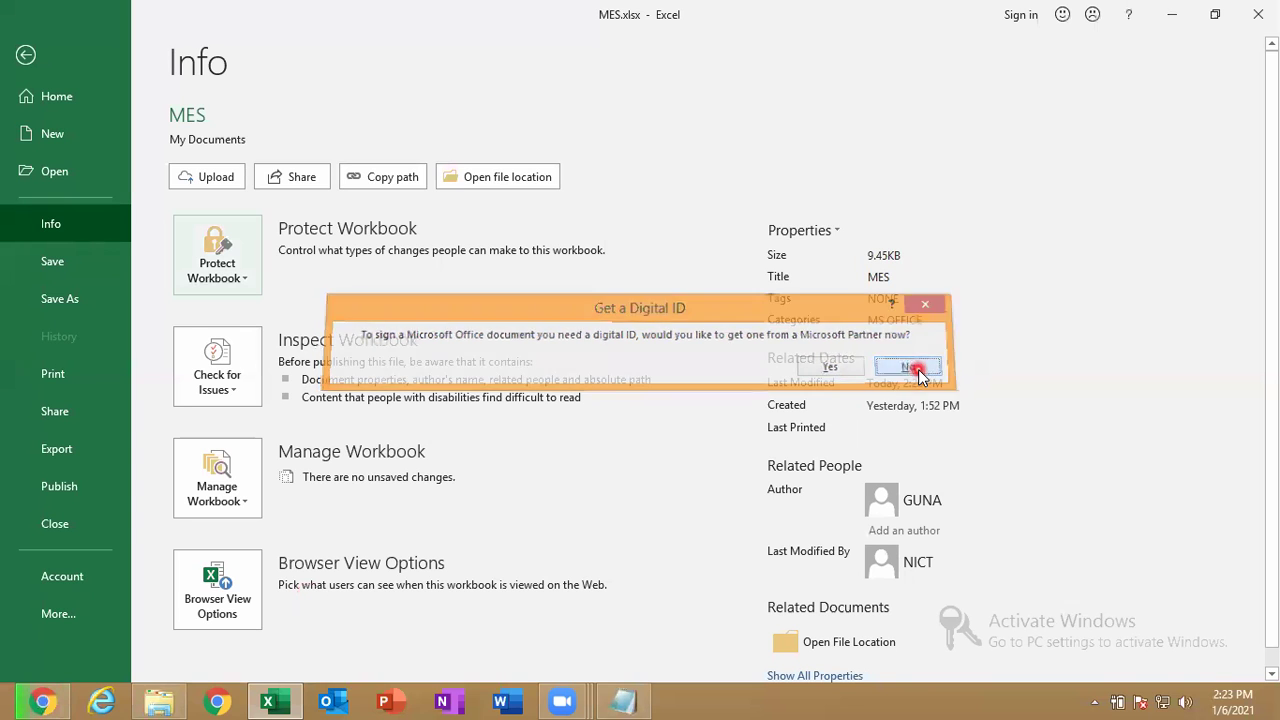
Start a Microsoft Office Signature Line from Insert > Text > Signature Line.
click(25, 54)
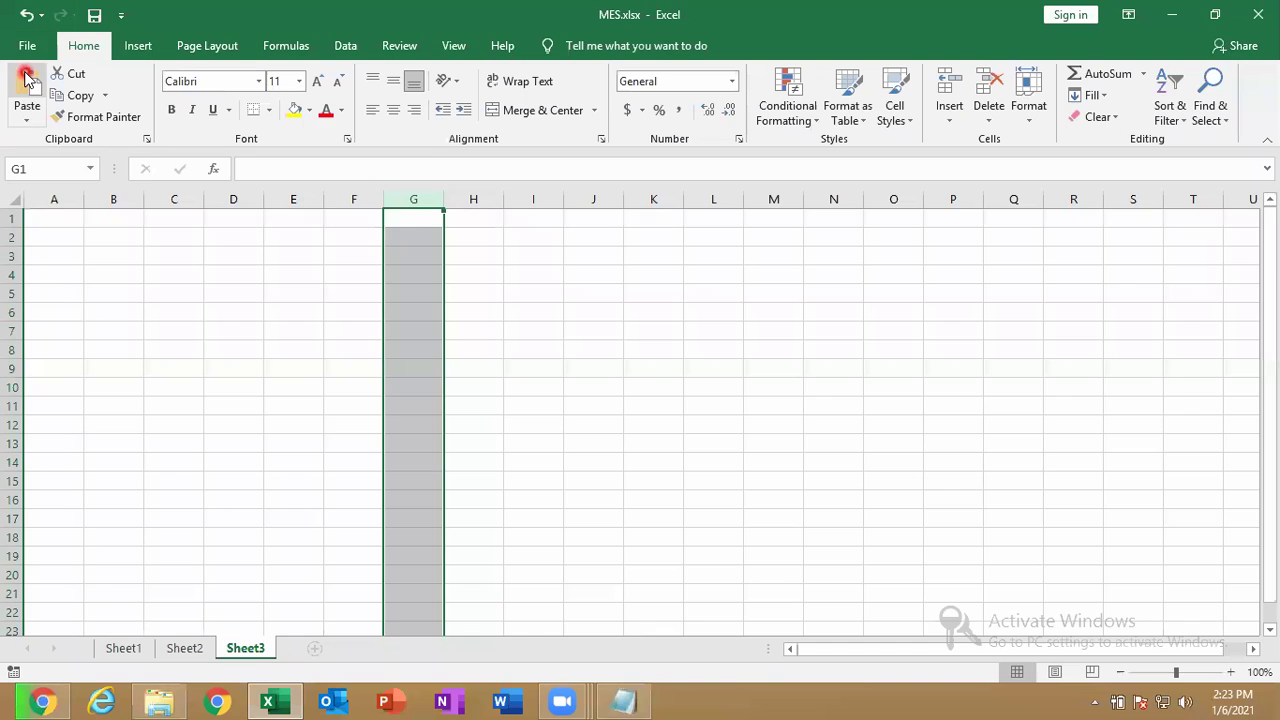
click(137, 46)
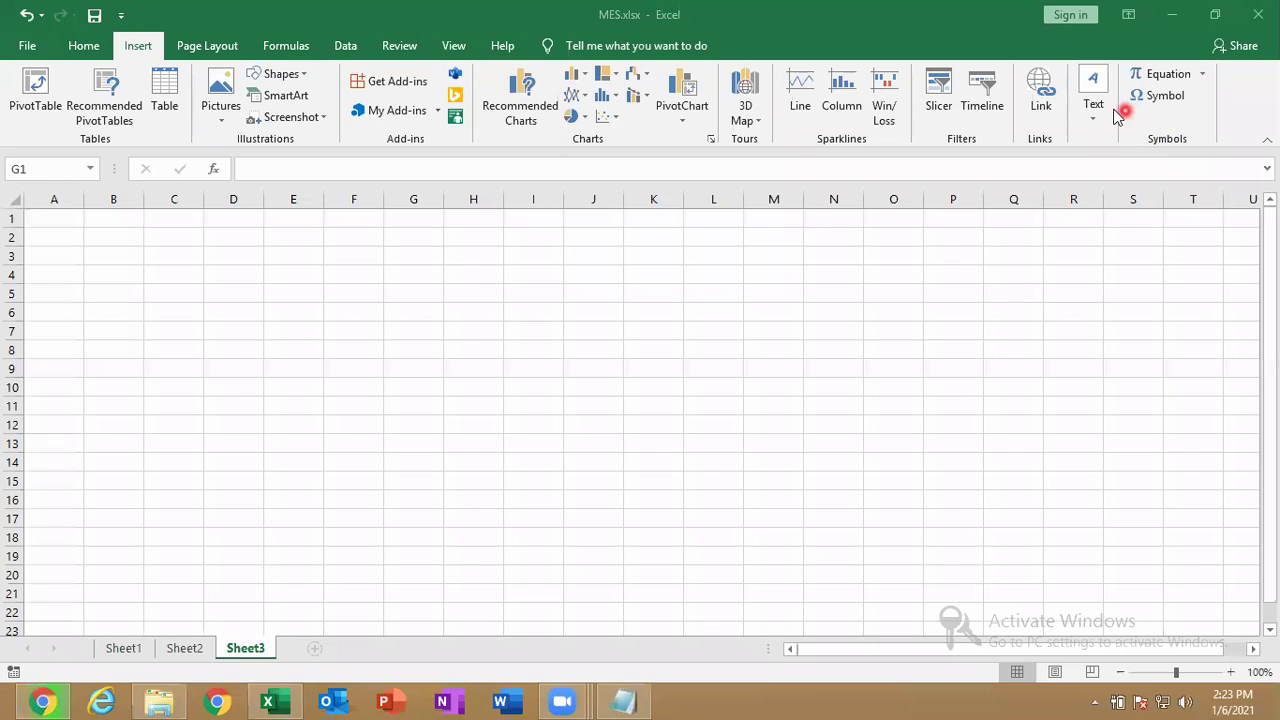
key(ctrl+space)
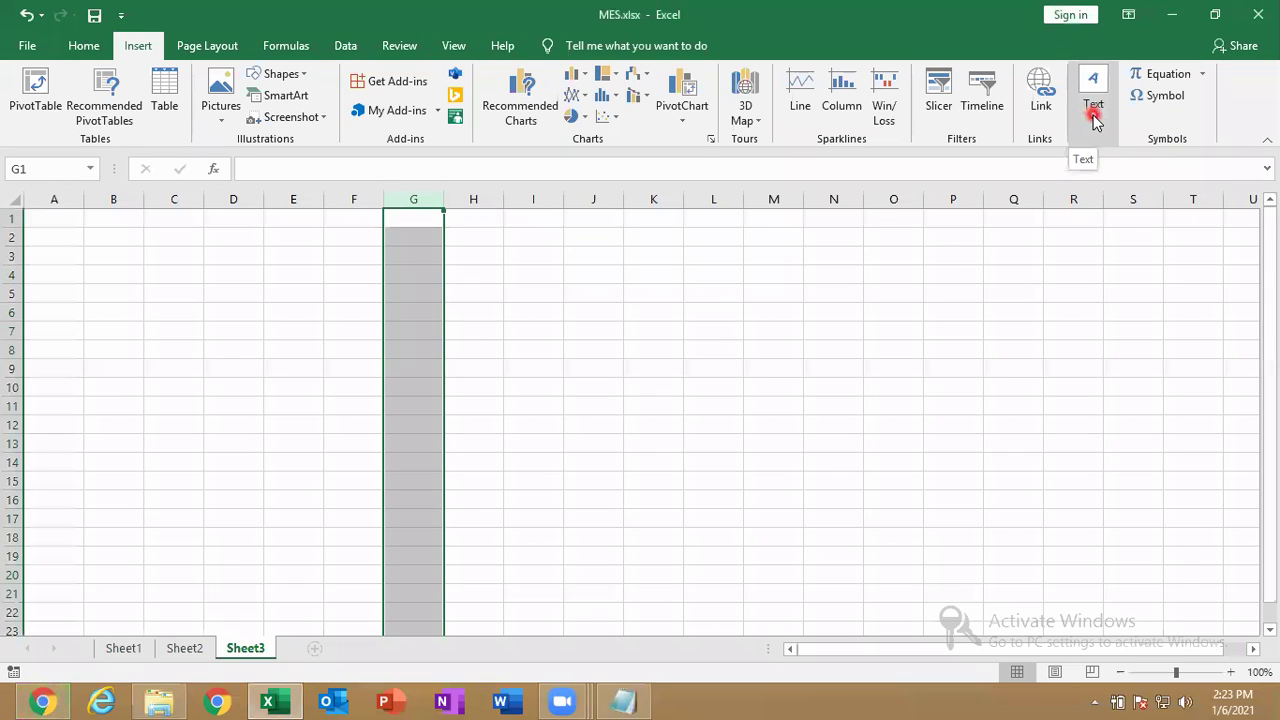
click(1093, 110)
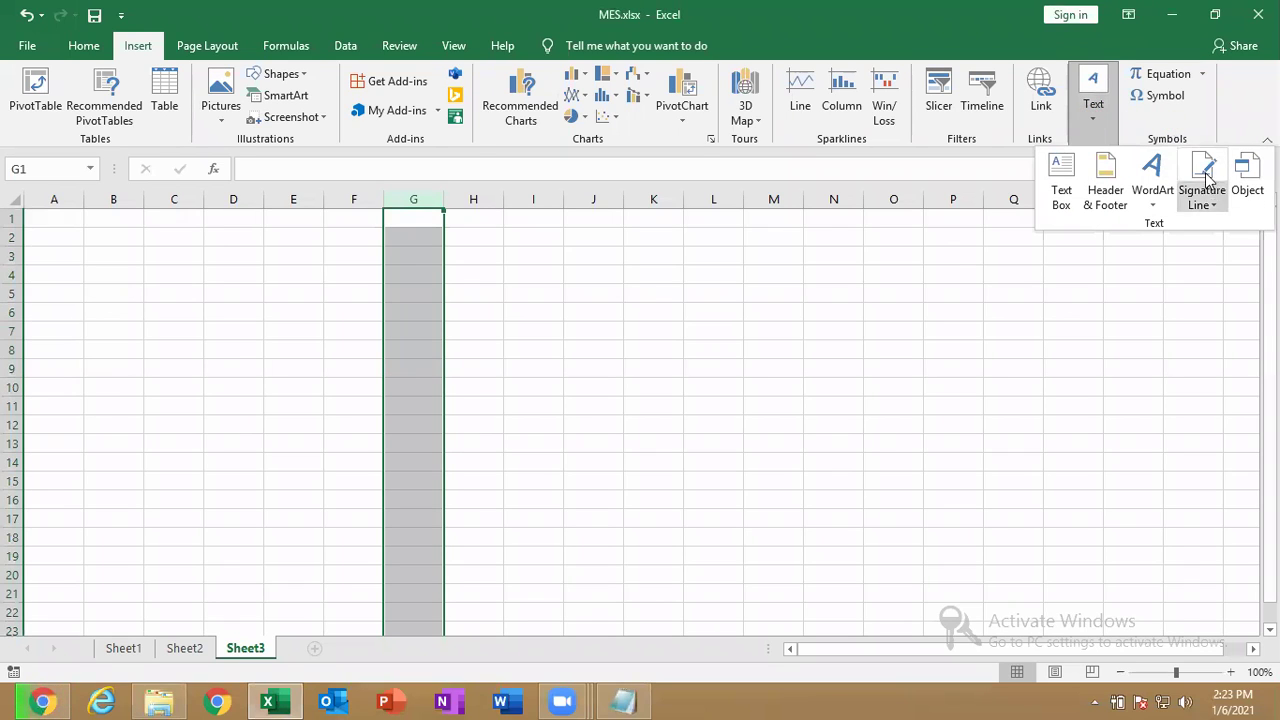
click(1213, 206)
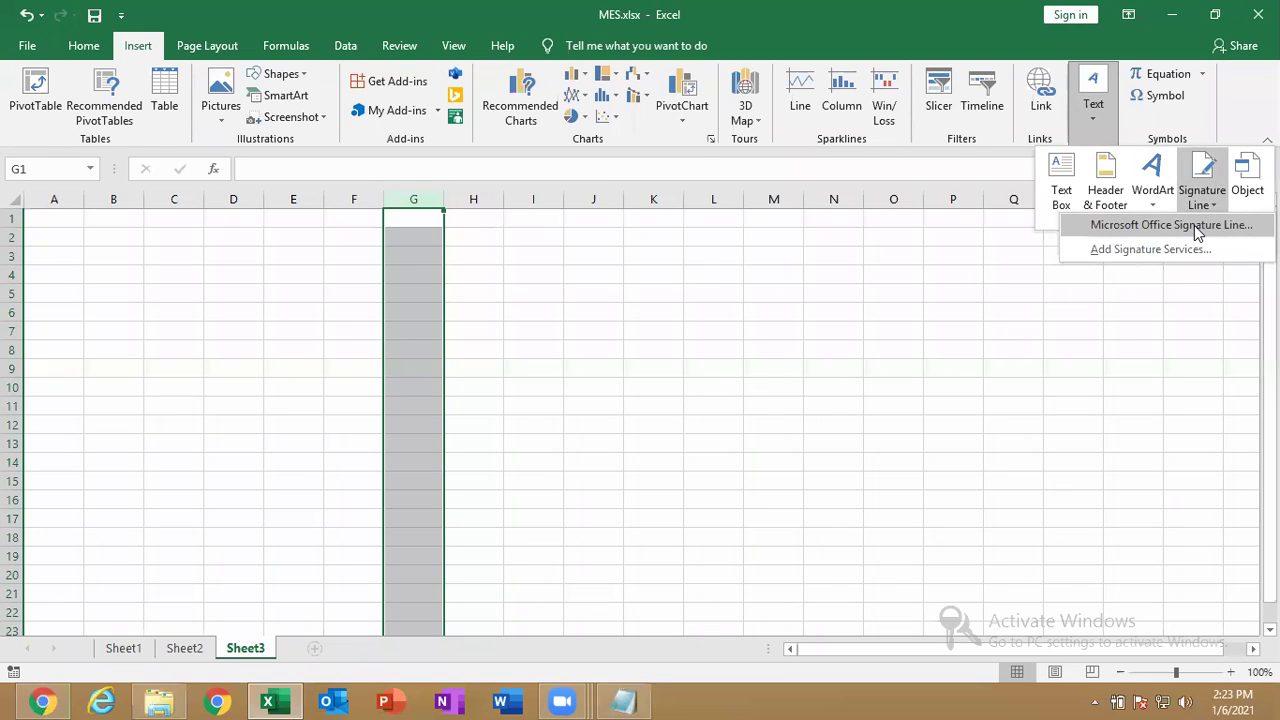
click(1197, 226)
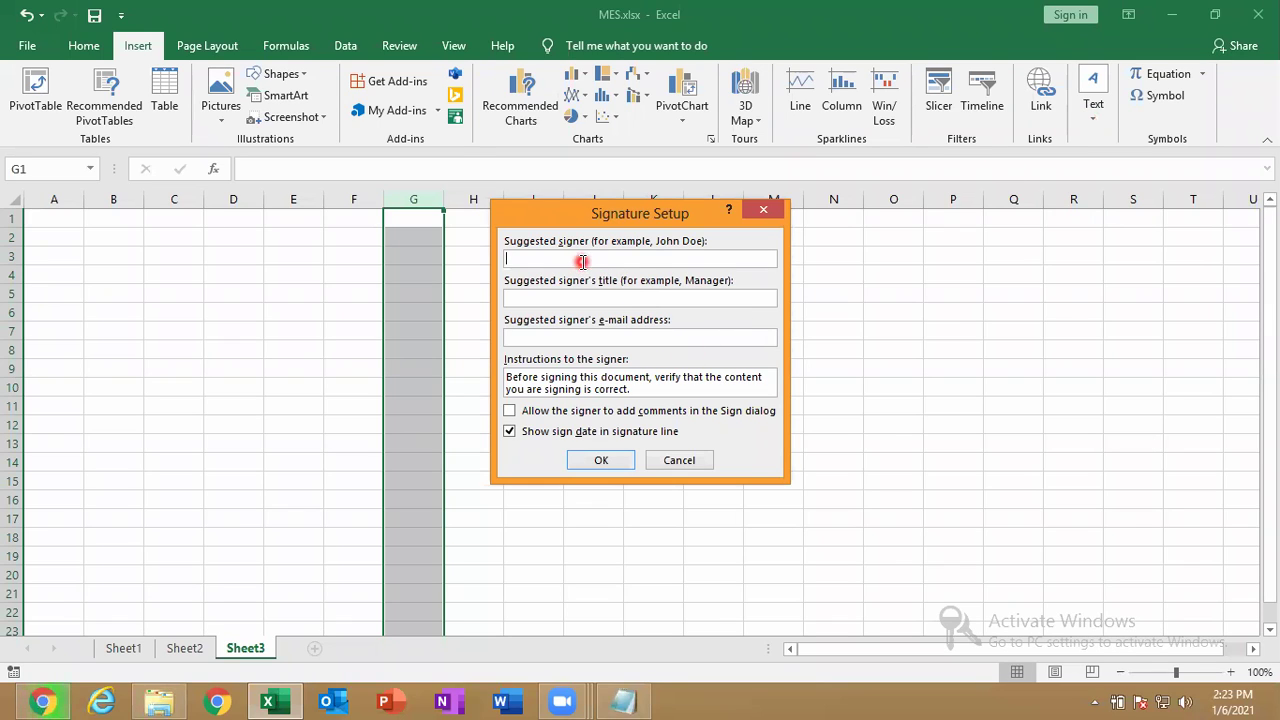
Enter the signer's name and title ADMIN, then move the signature line to around H11:K17.
text(GUNASEKAR)
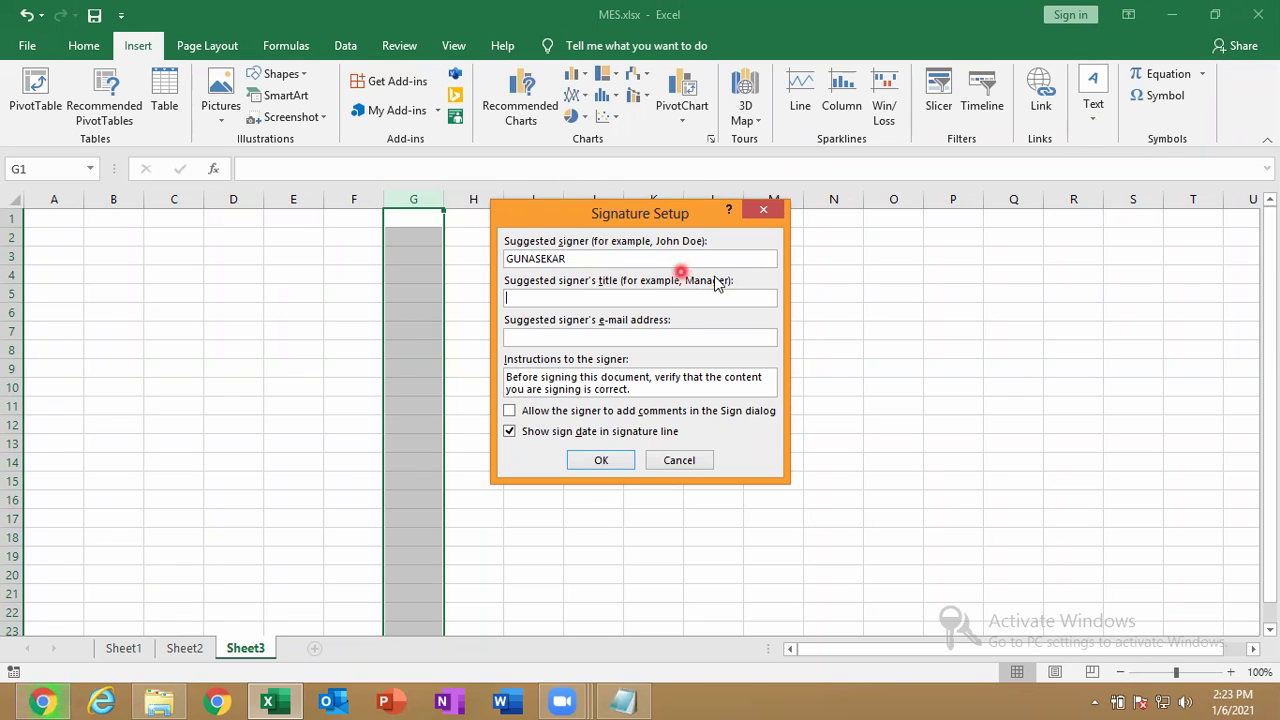
text(ADMIN)
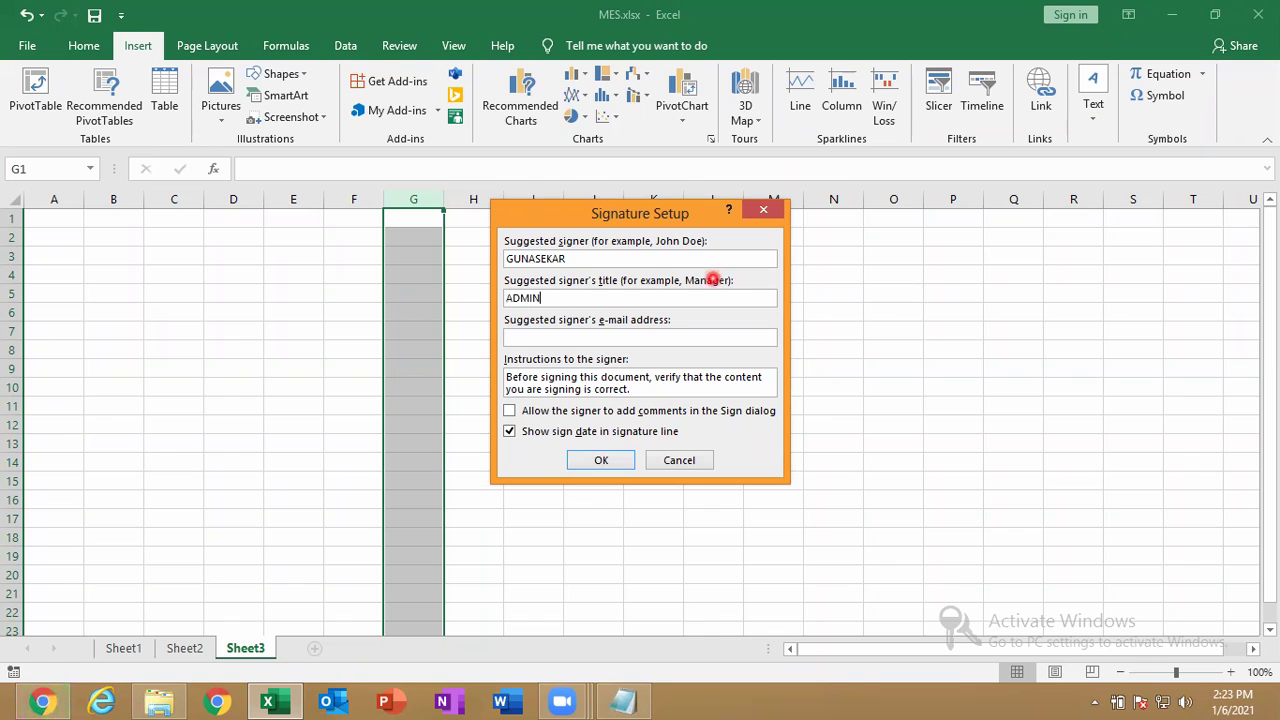
click(601, 463)
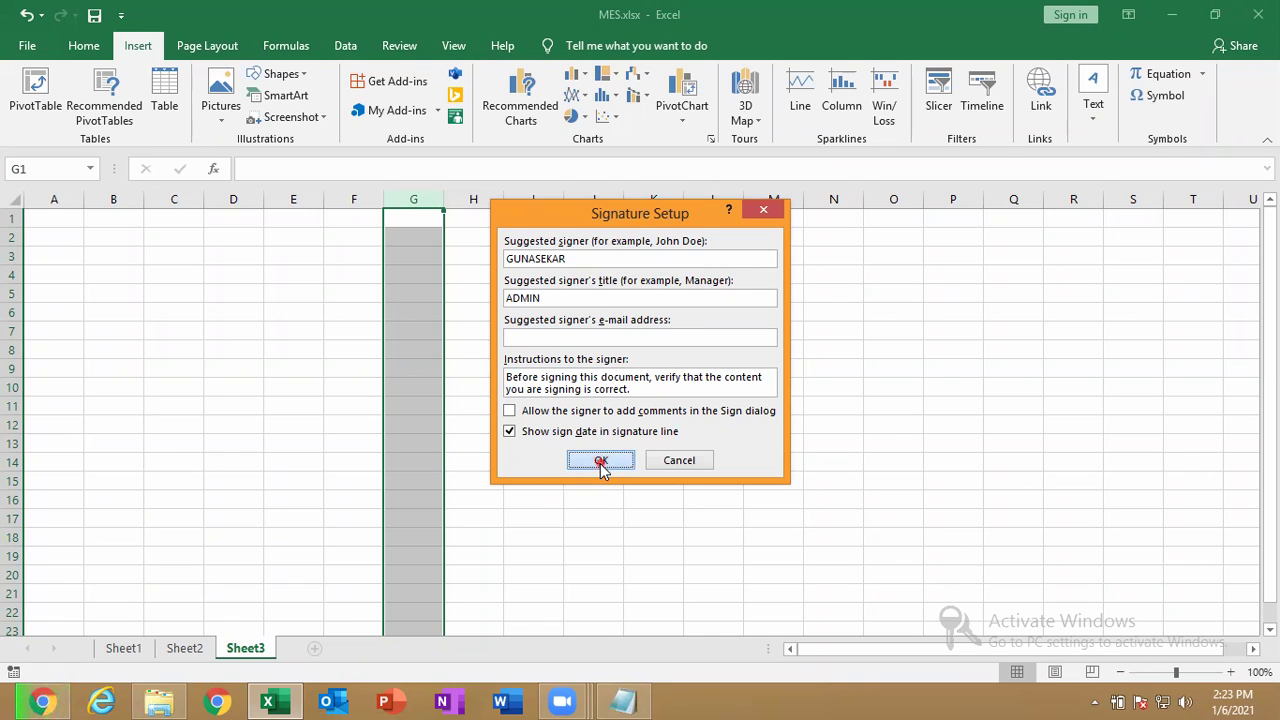
drag(542, 310, 615, 512)
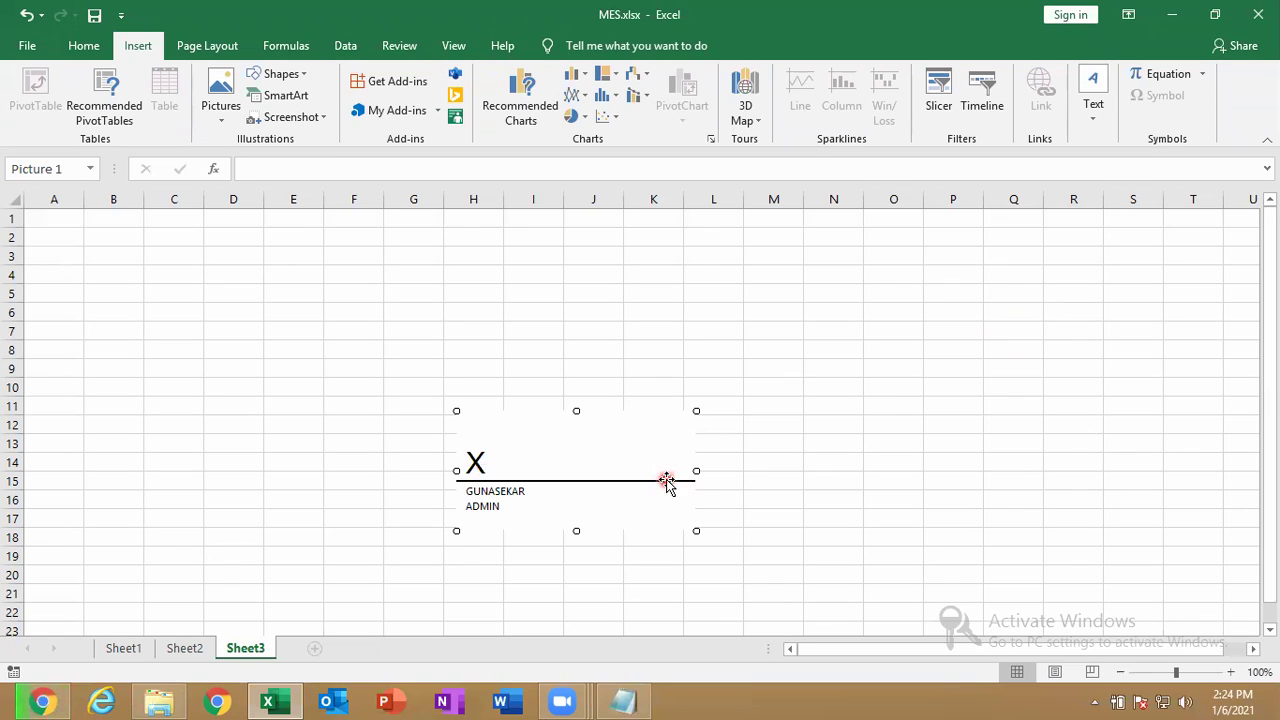
Delete the existing signature line and start a new Microsoft Office Signature Line.
key(Delete)
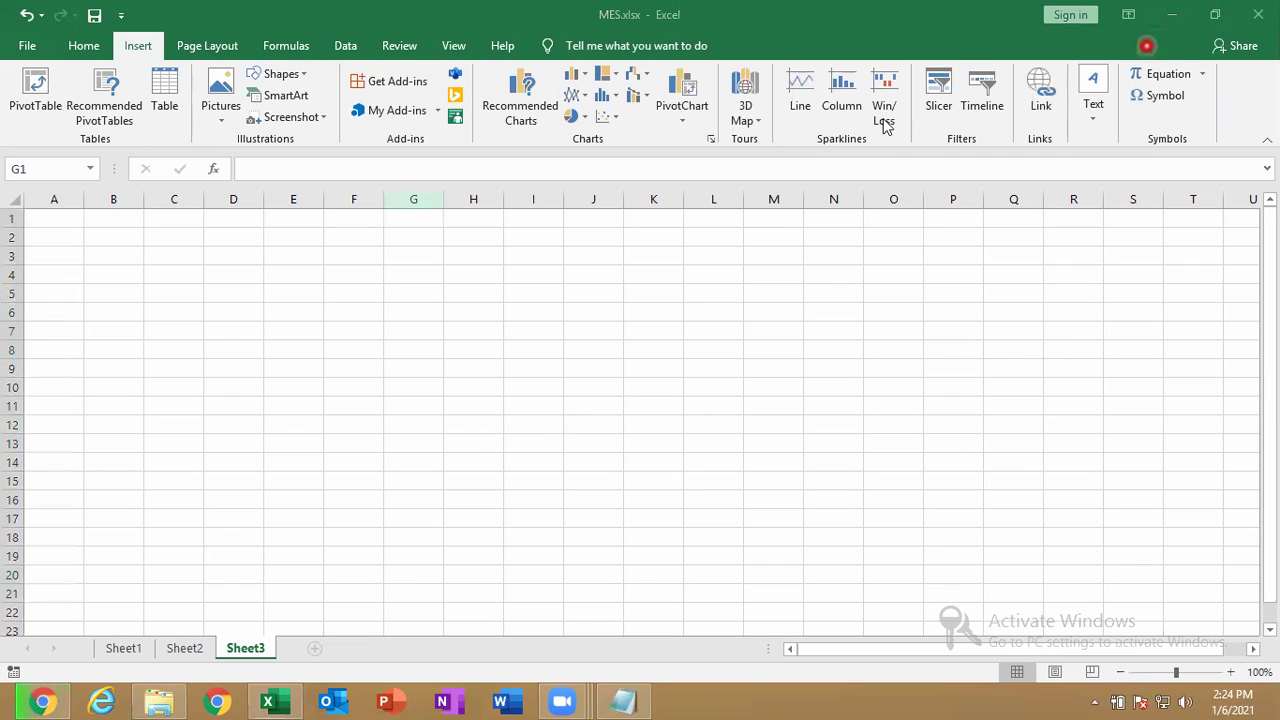
click(128, 46)
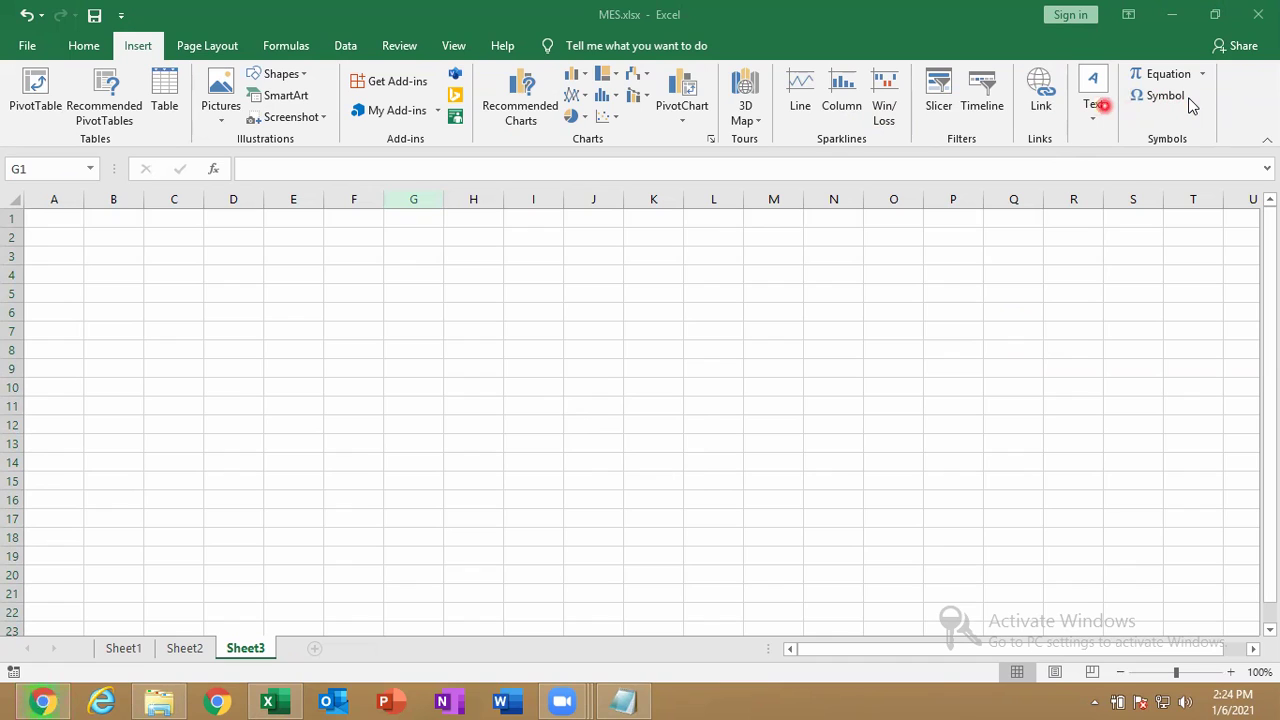
click(1094, 100)
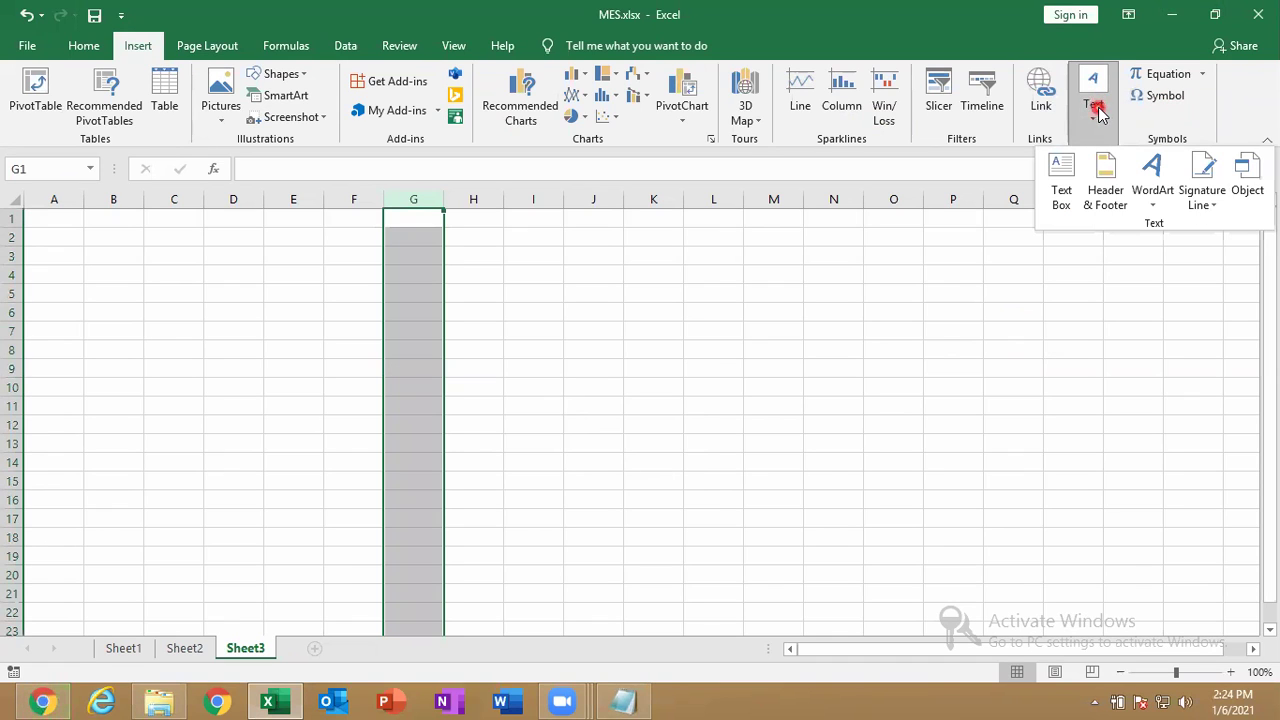
click(1206, 197)
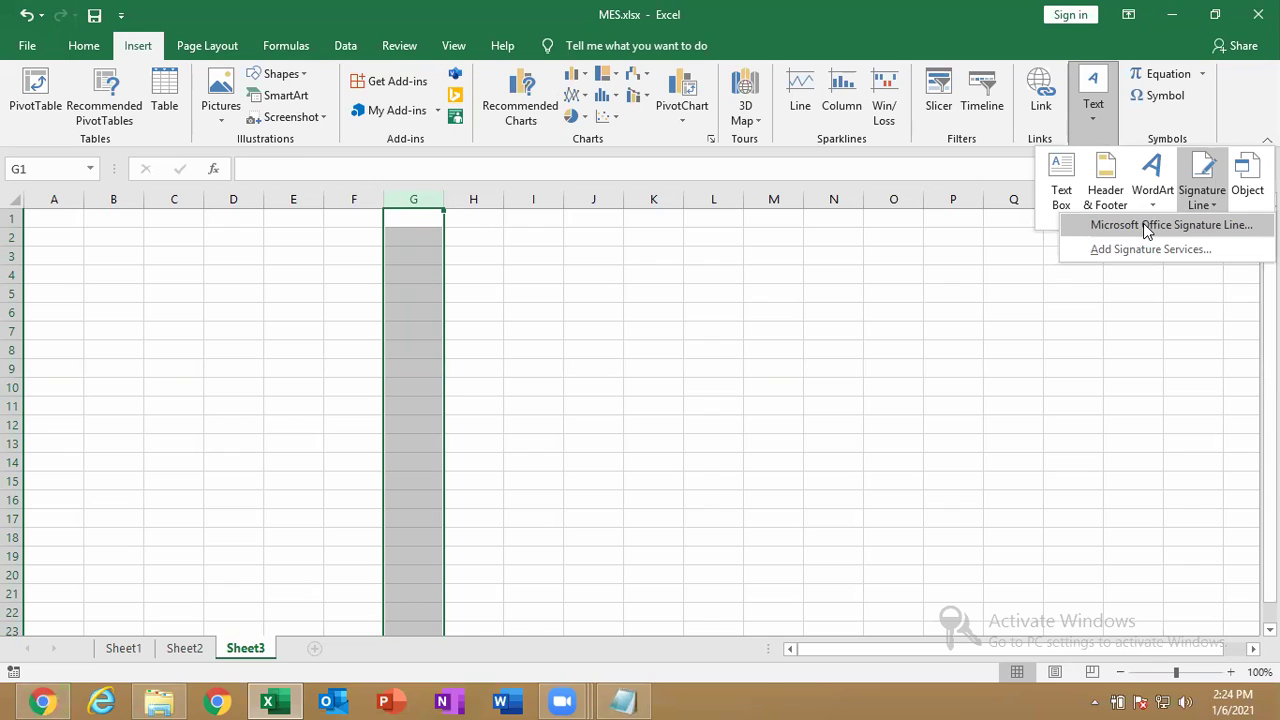
click(1147, 227)
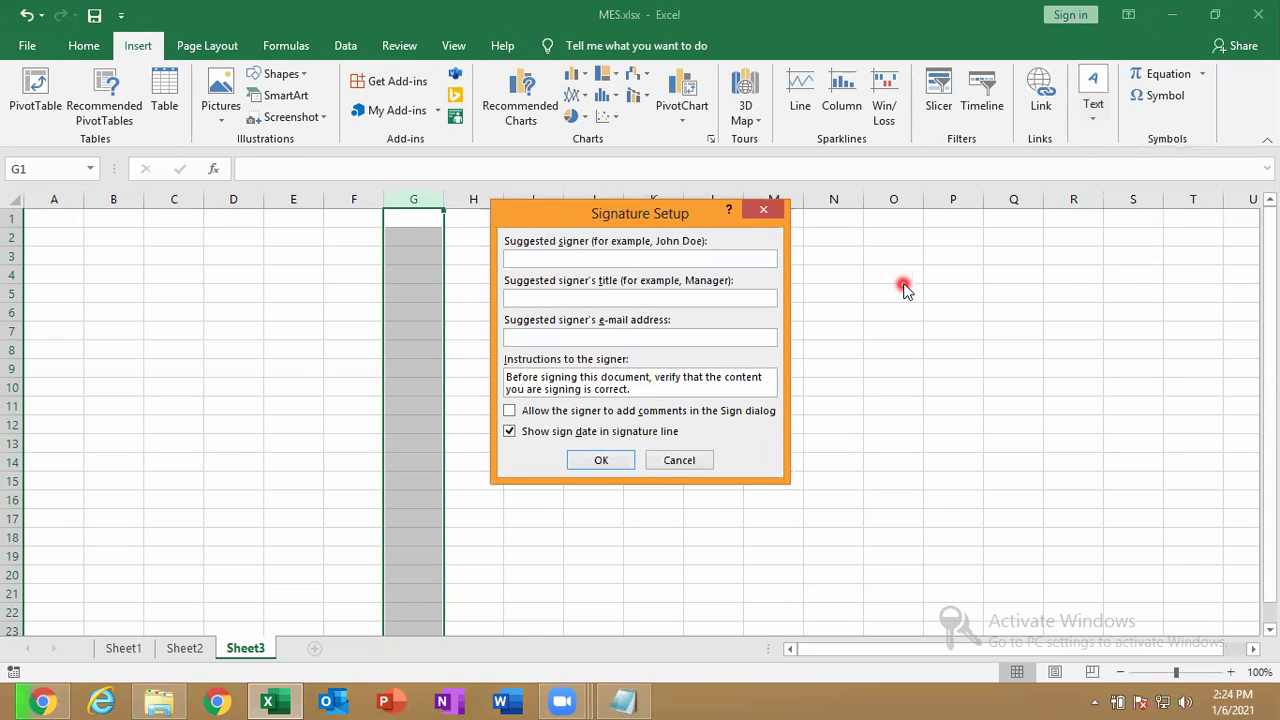
Enter the signer's full name and title ADMIN, then move the line to rows 4–10.
text(GUNASEKAR s)
click(653, 258)
key(BackSpace)
text(S)
key(Tab)
text(ADMIN)
key(Return)
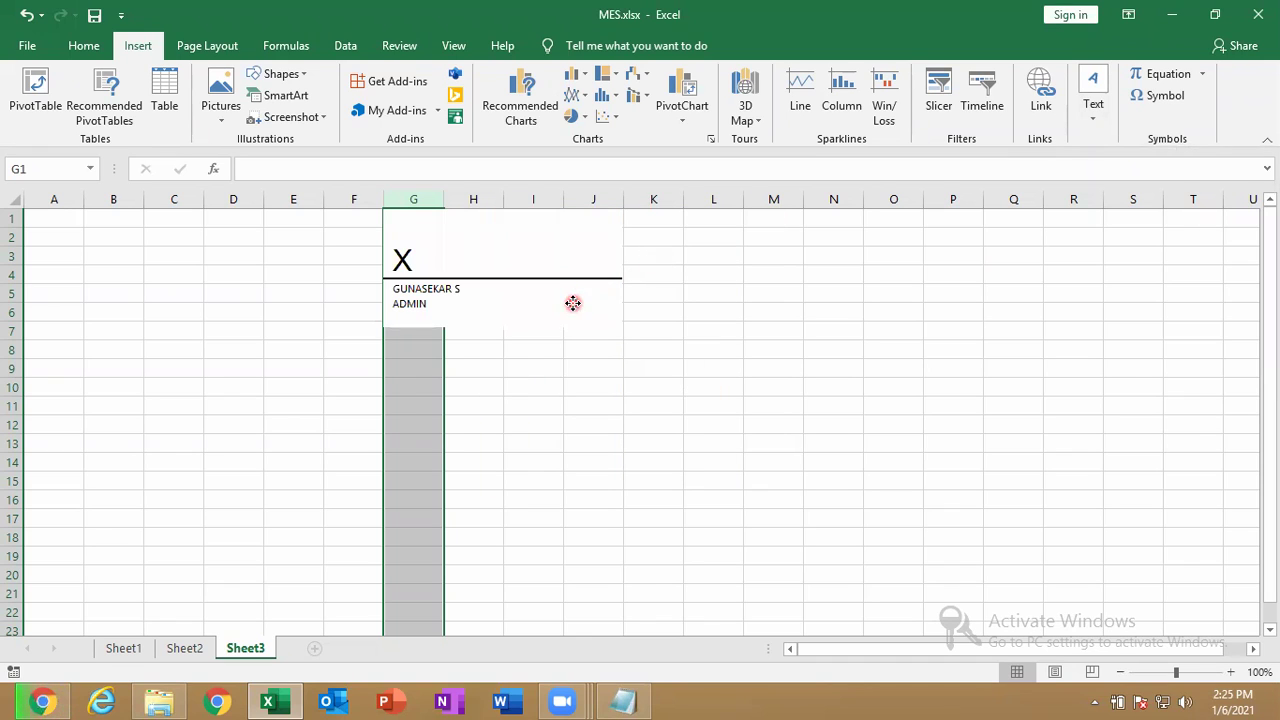
drag(573, 303, 563, 366)
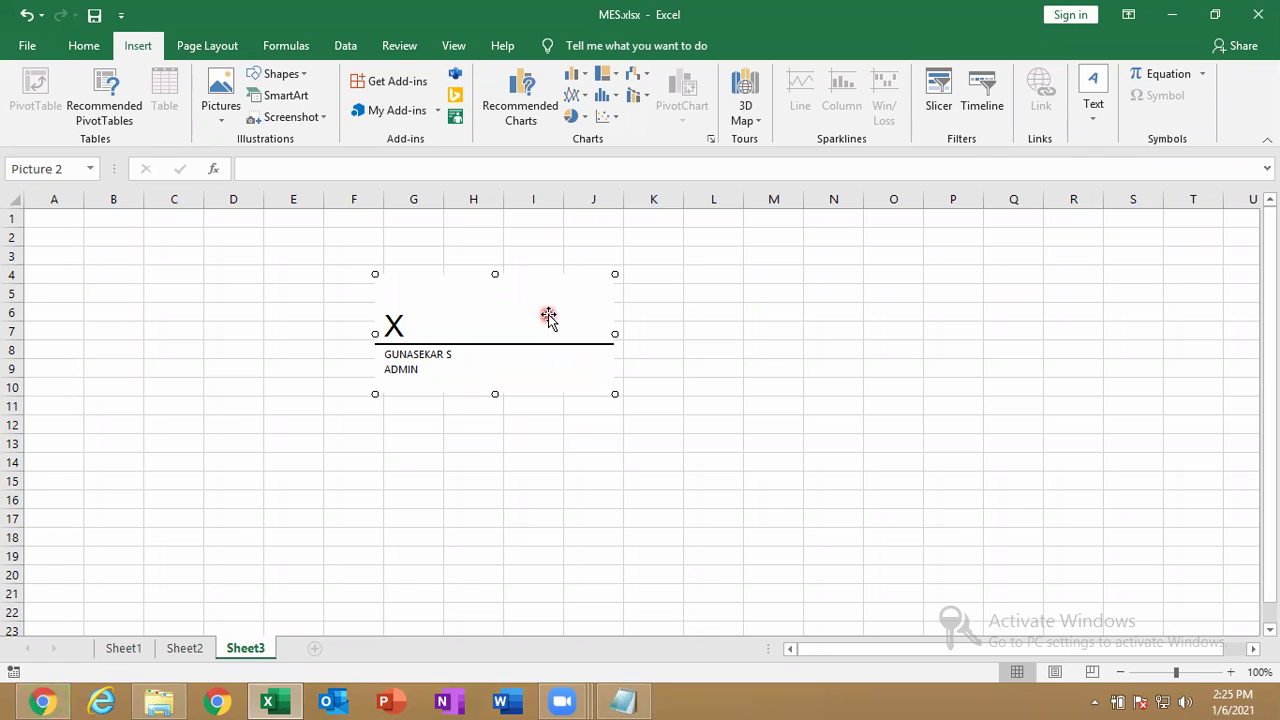
Choose Sign... on the signature line and say Yes to getting a digital ID from a Microsoft Partner.
right_click(548, 318)
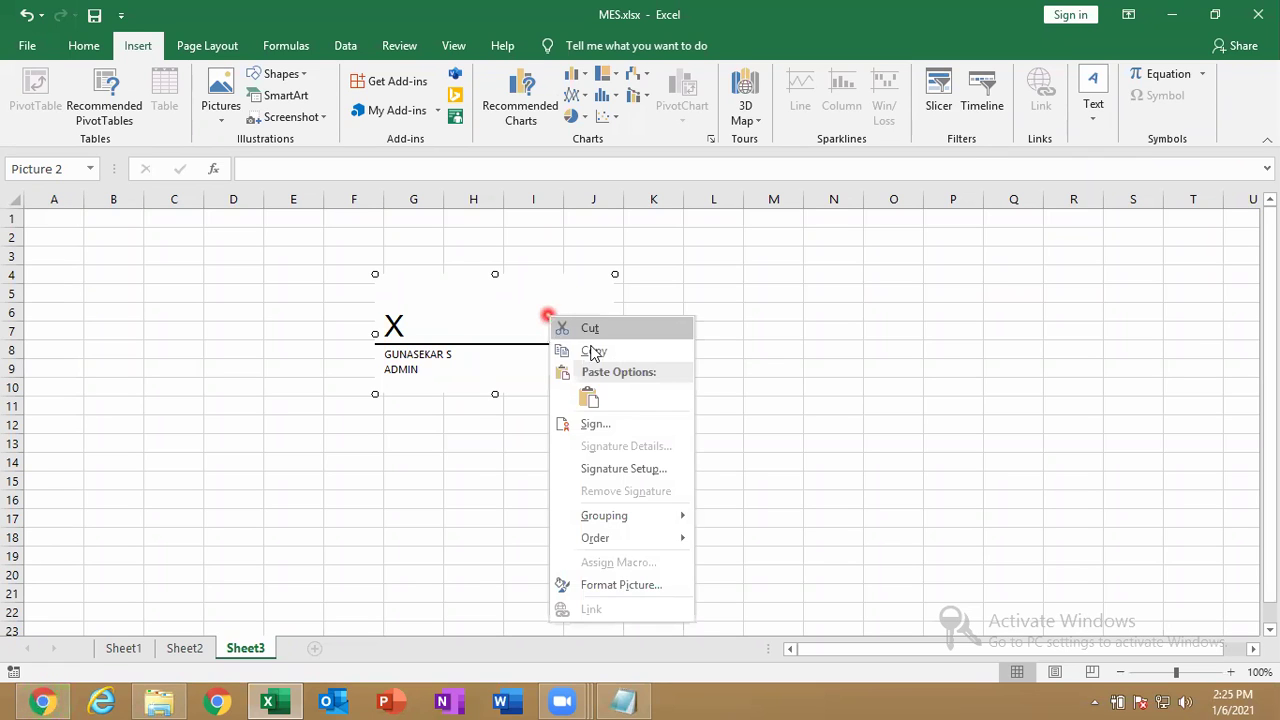
click(585, 426)
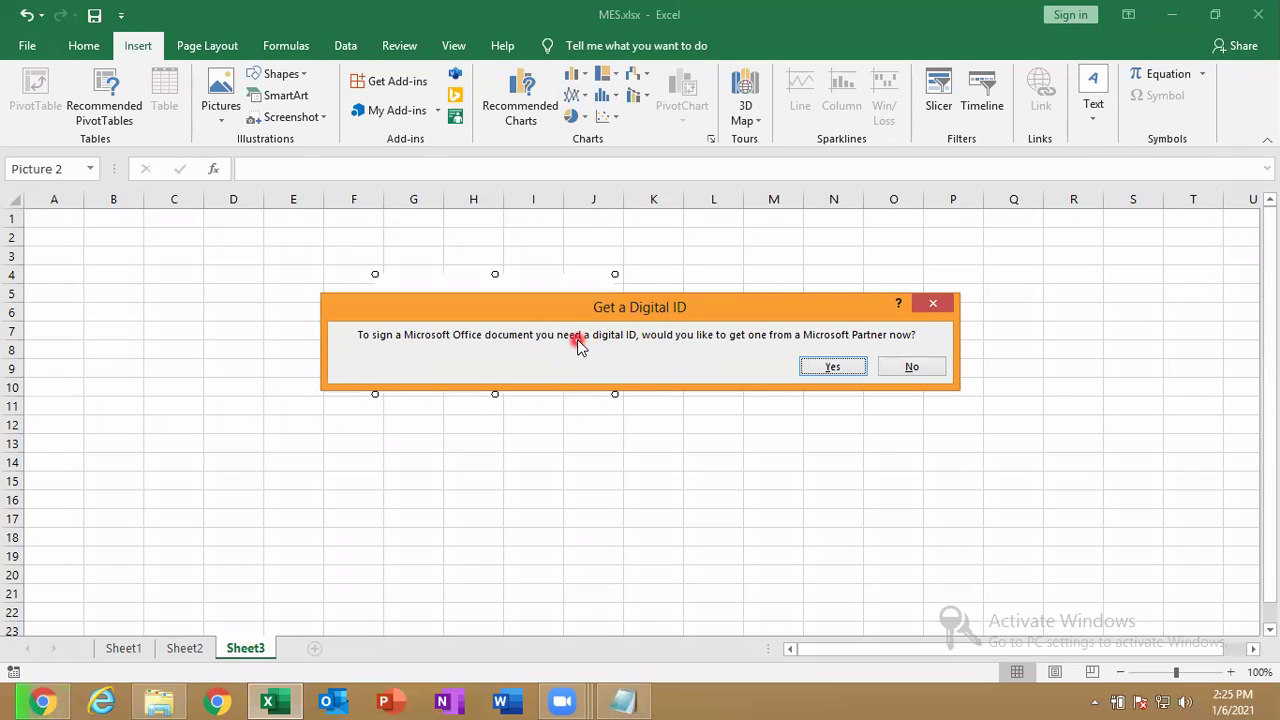
click(831, 369)
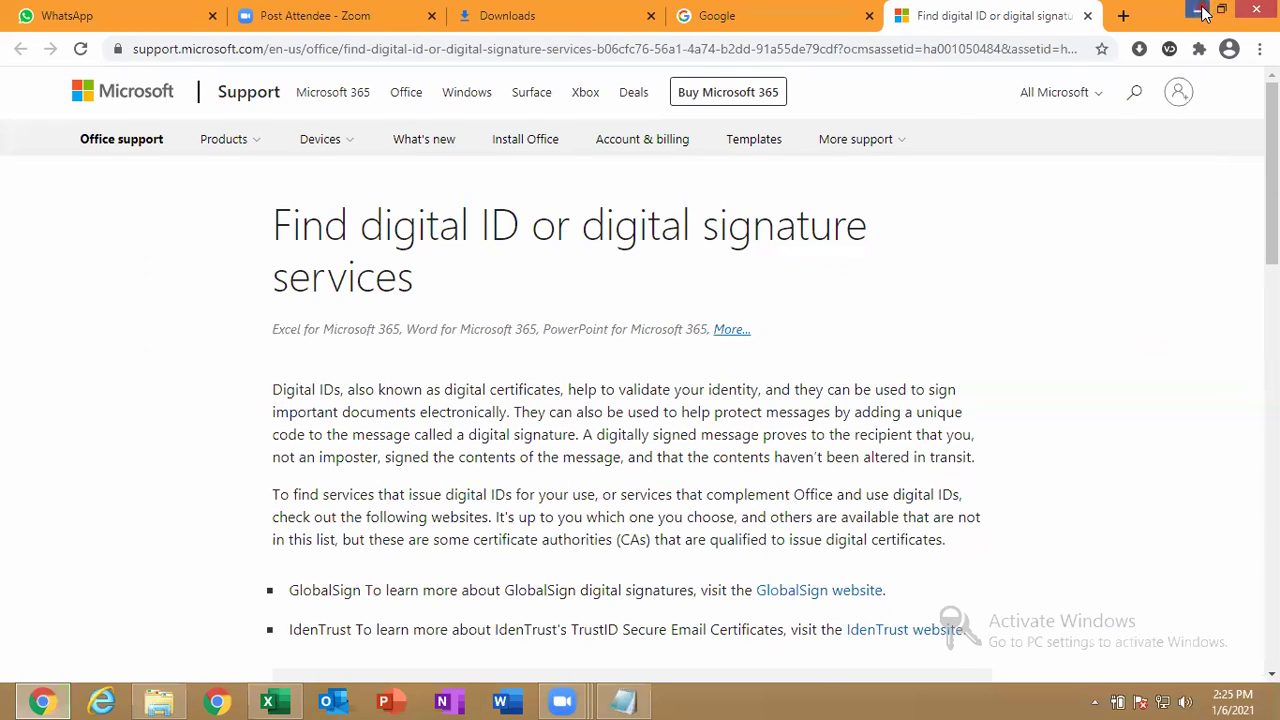
Minimise Chrome after reviewing the digital ID providers page to return to Excel.
click(1203, 12)
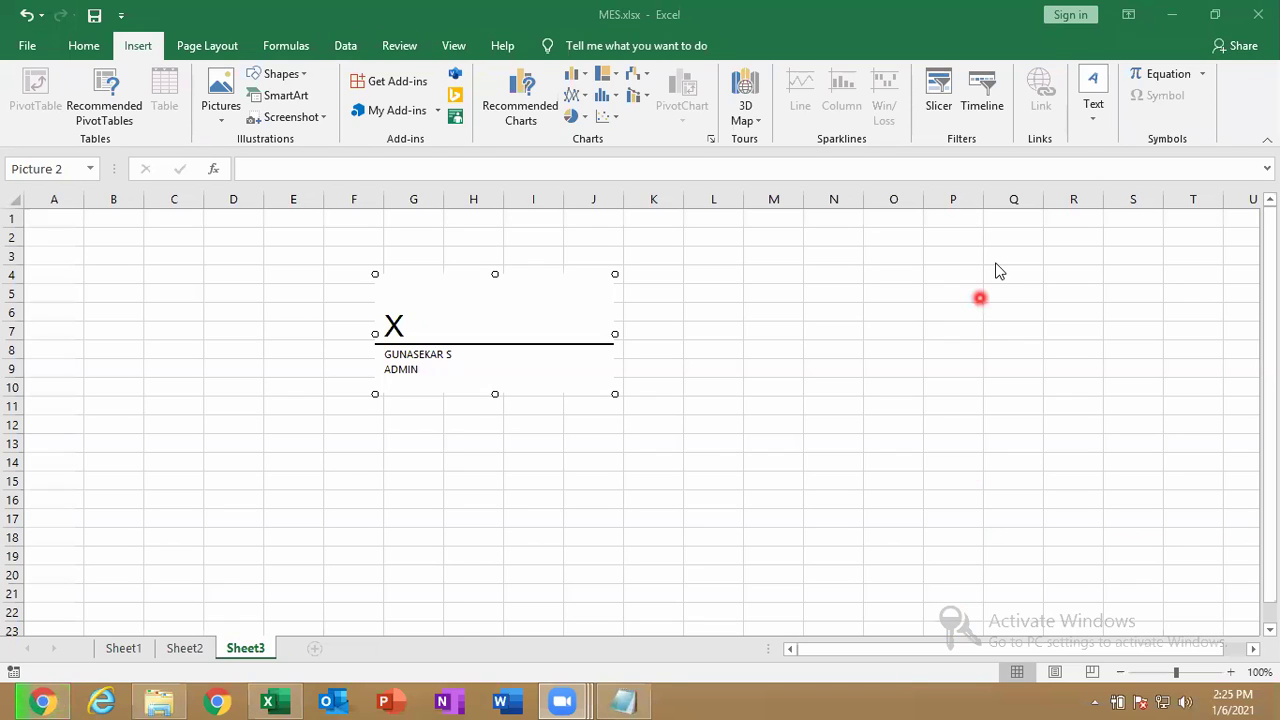
Reopen the signature line's context menu and the Signature Line options, leaving both unused.
right_click(552, 331)
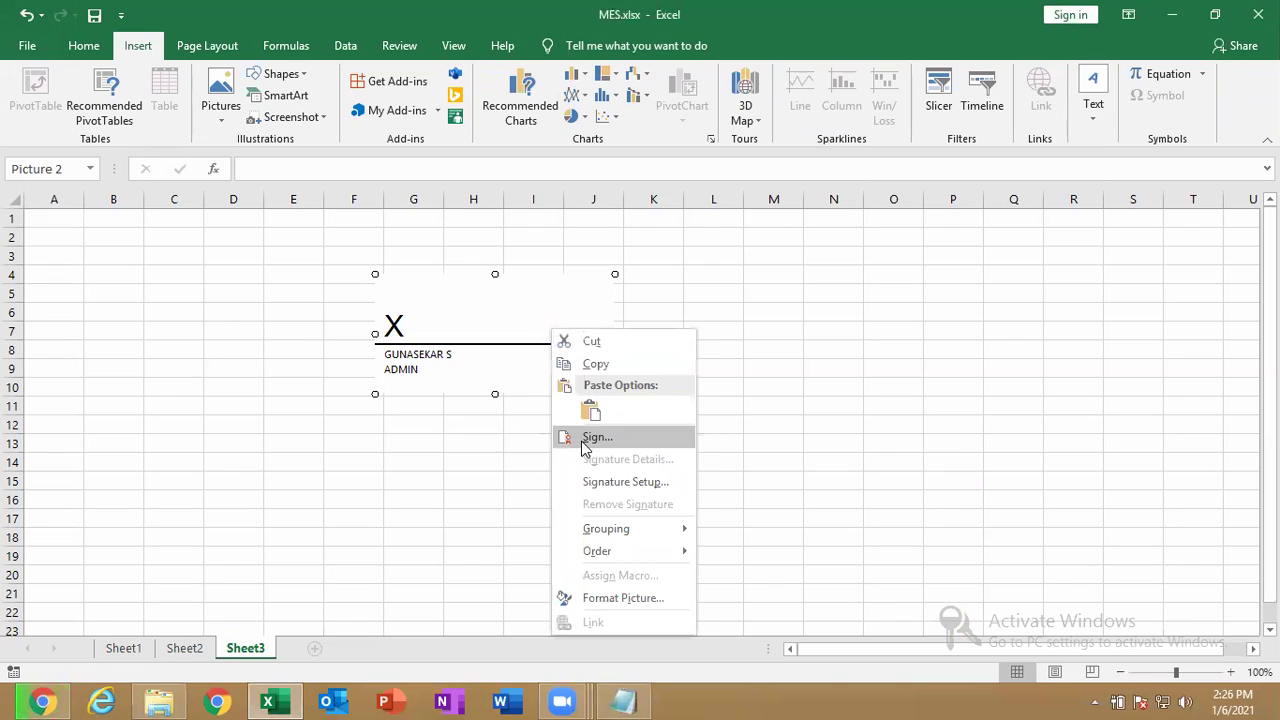
click(508, 471)
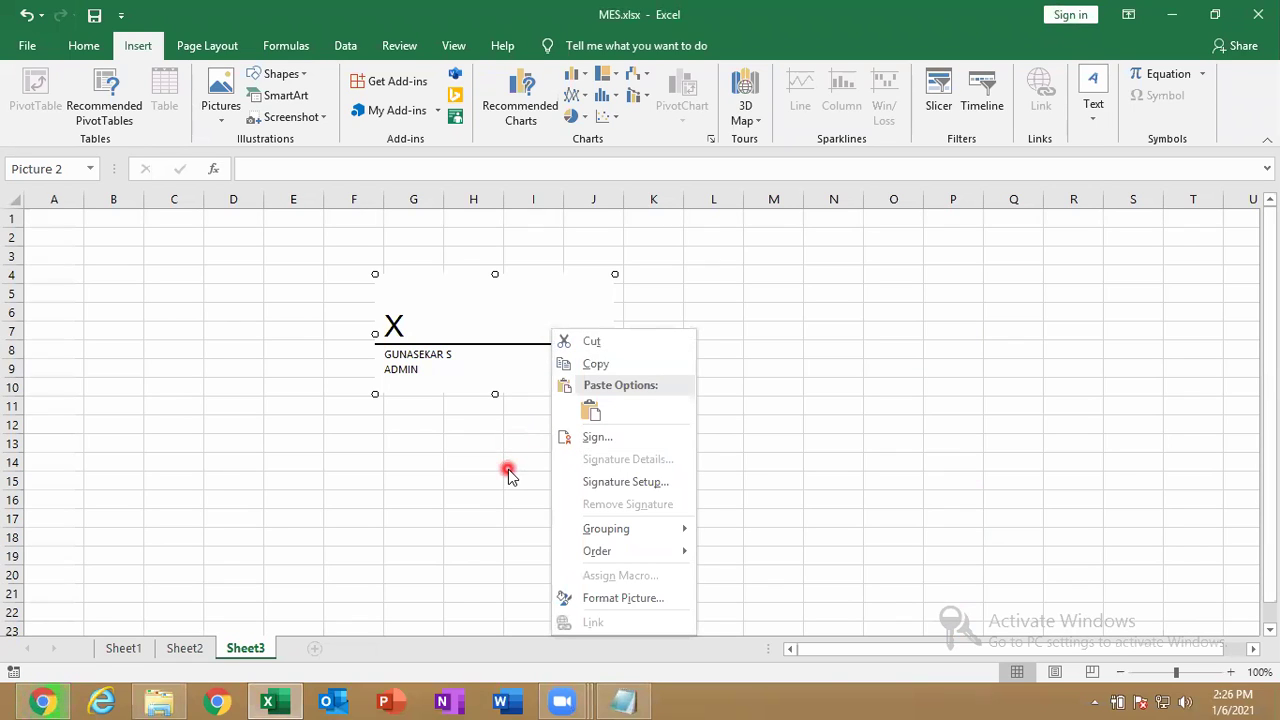
click(508, 471)
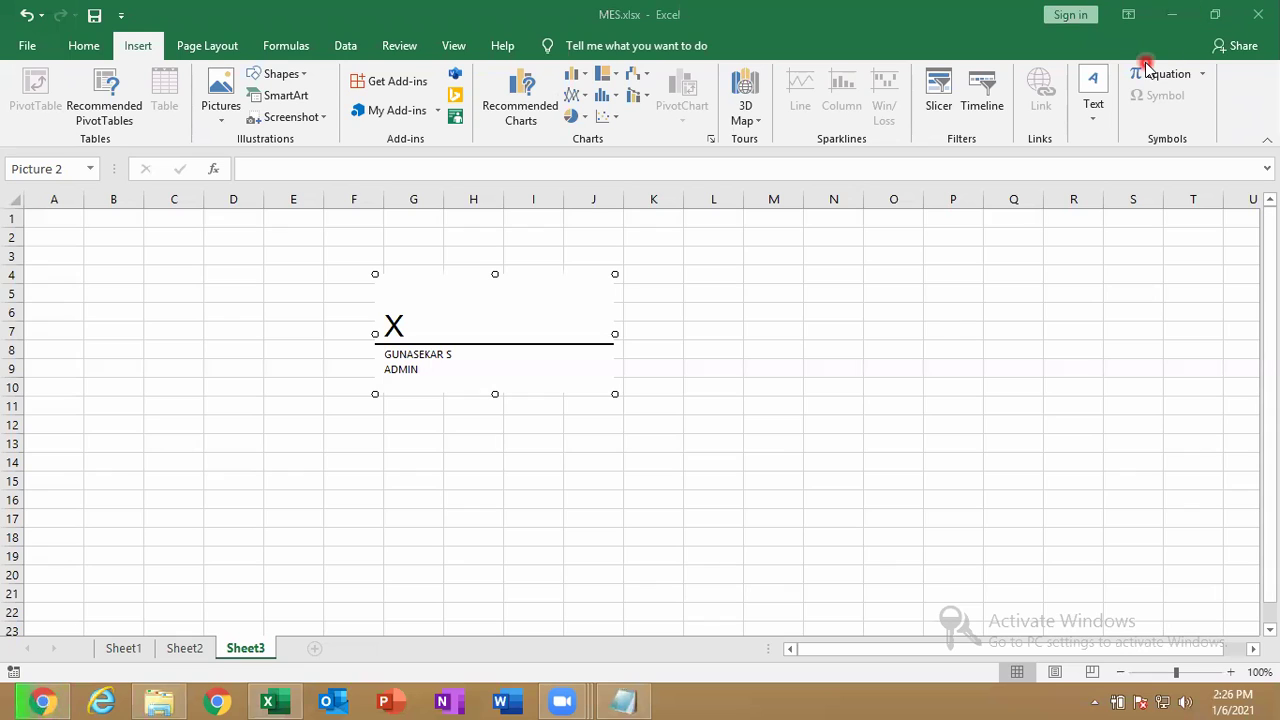
click(1100, 120)
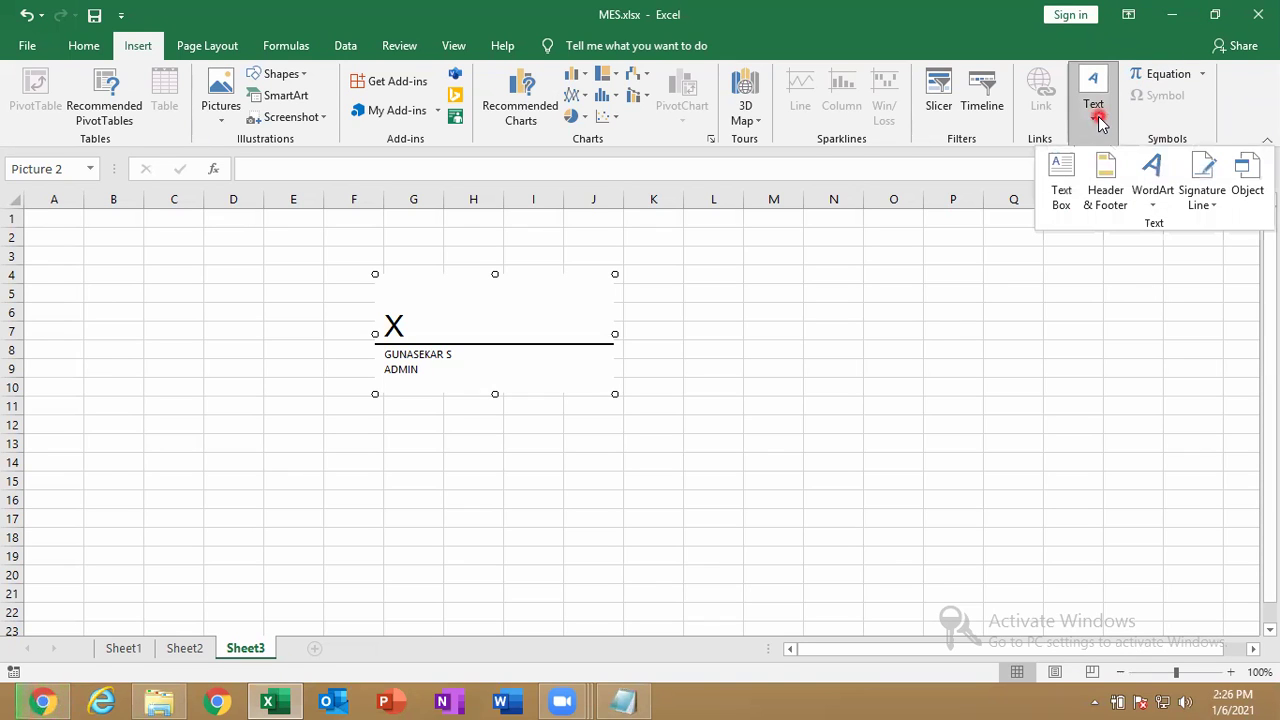
click(1205, 205)
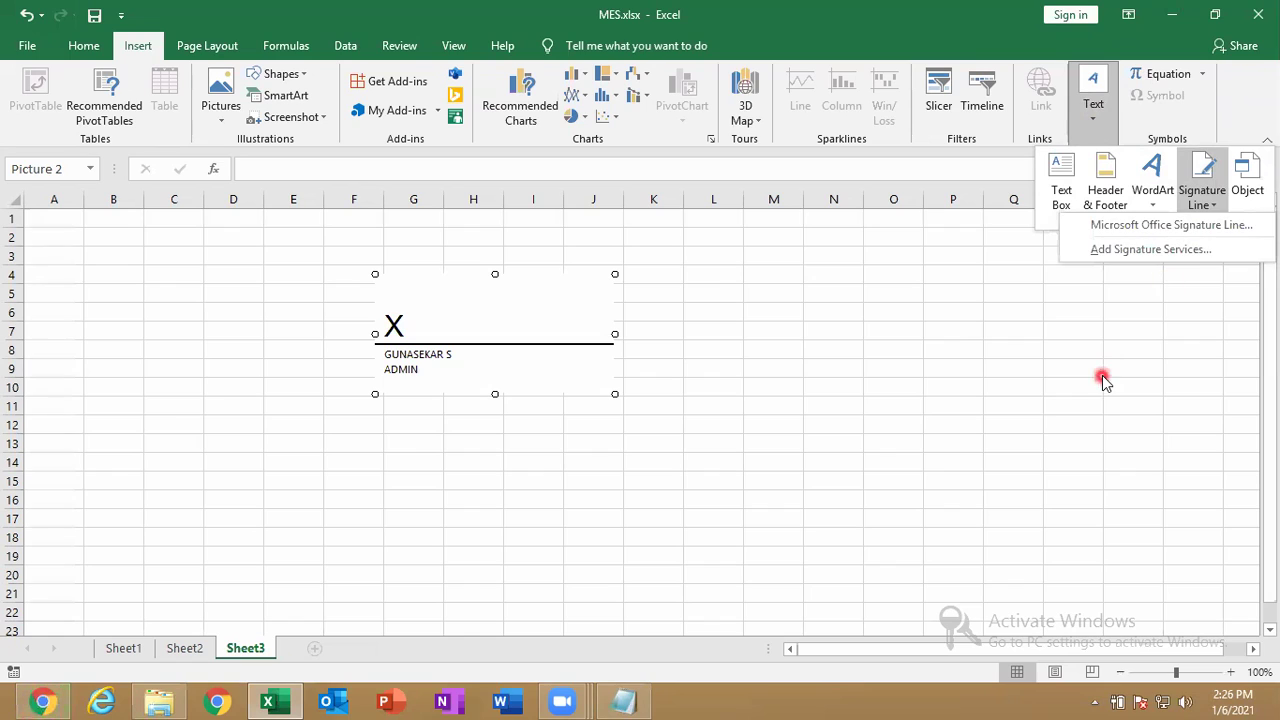
click(608, 698)
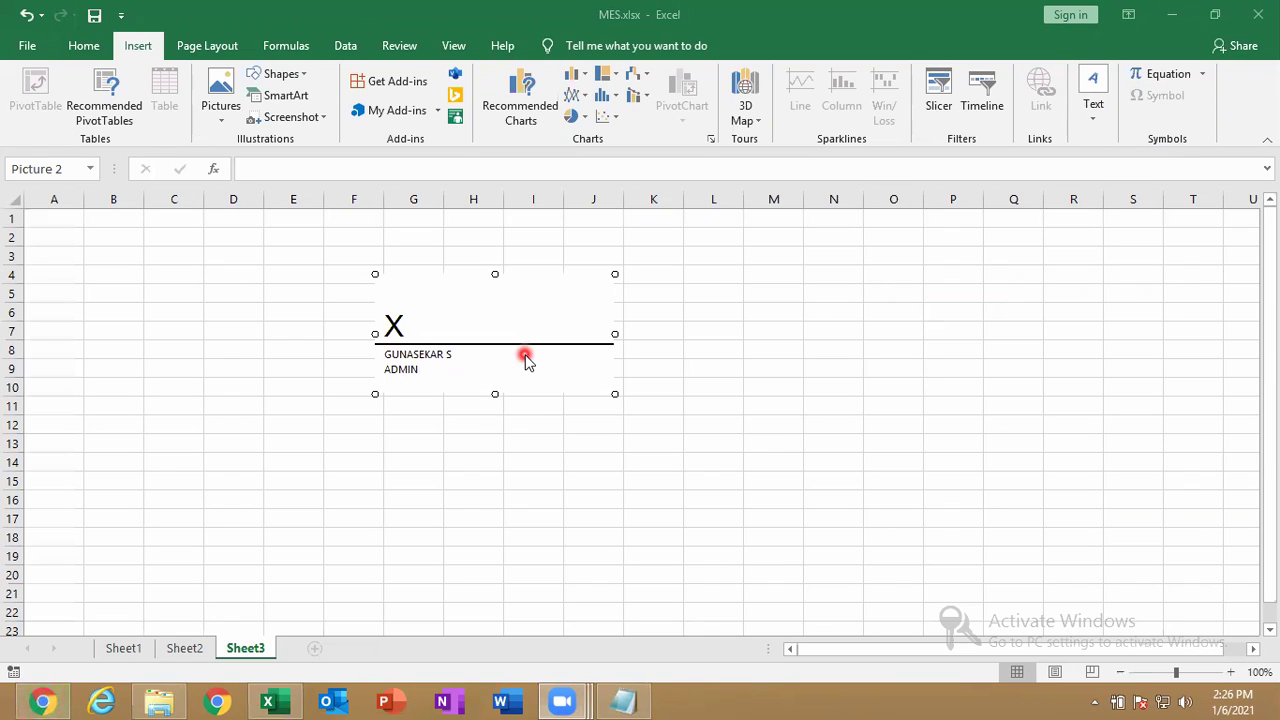
key(Delete)
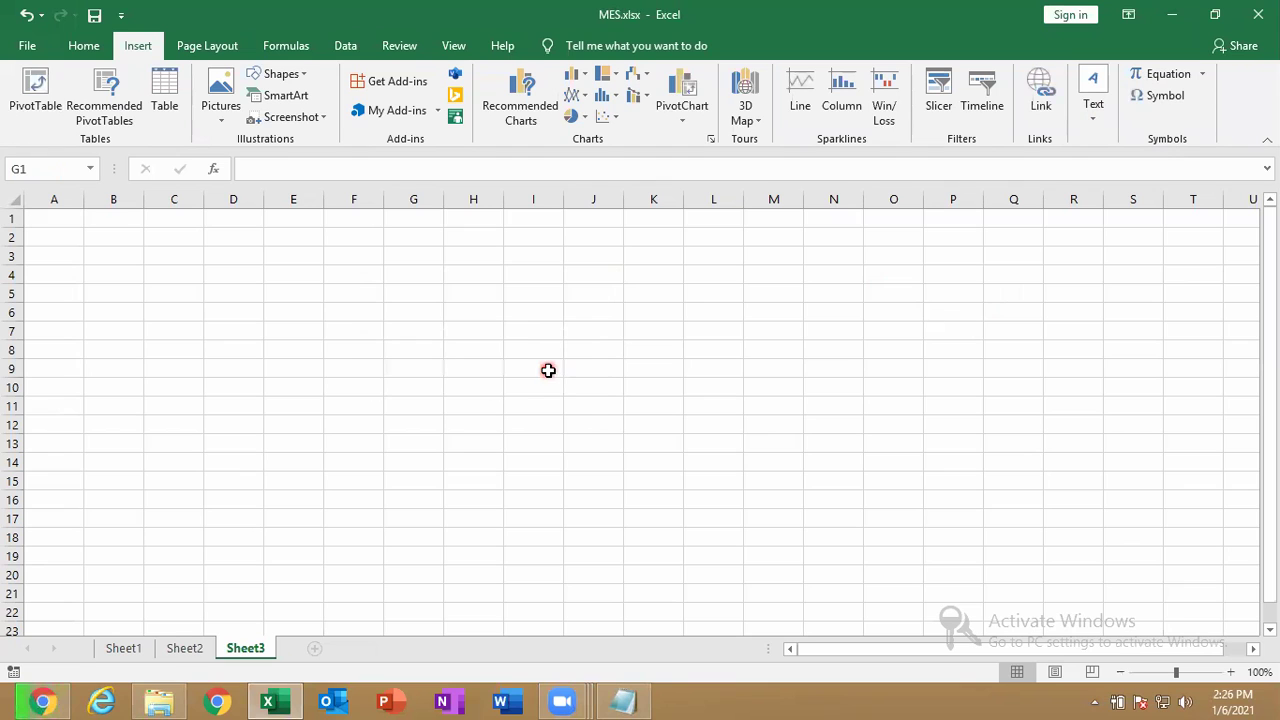
click(33, 50)
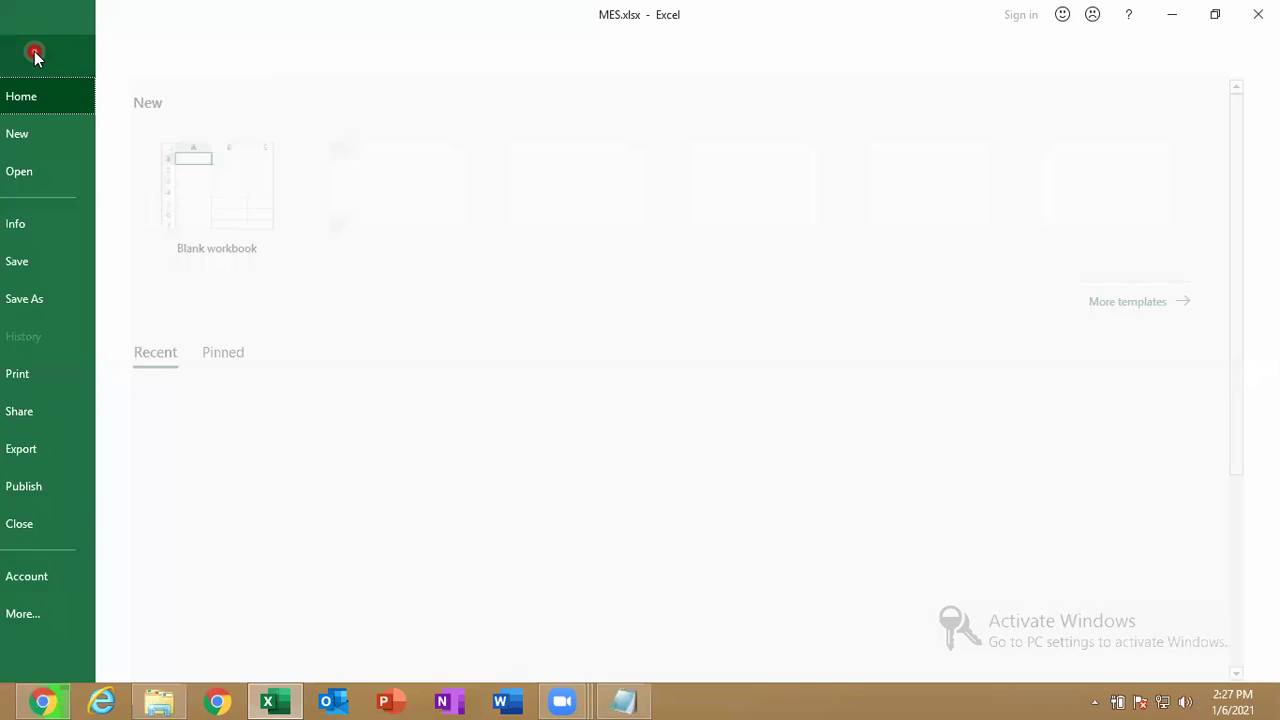
click(38, 218)
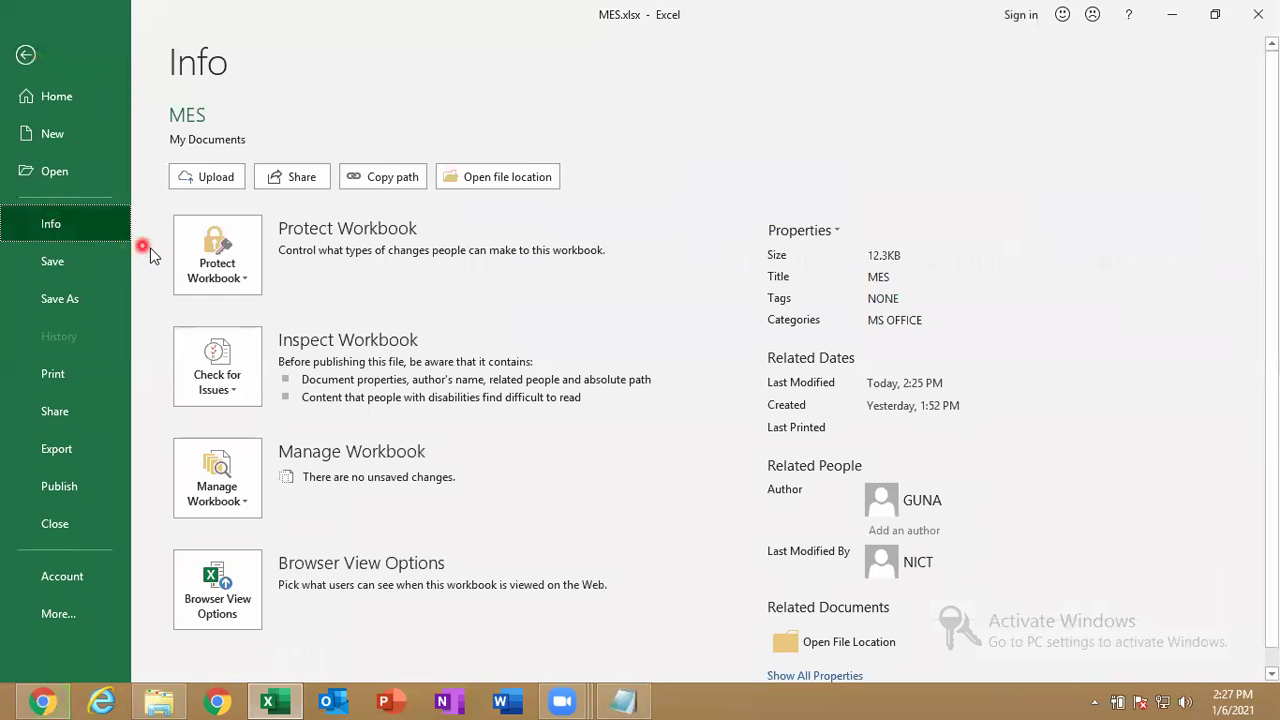
click(210, 265)
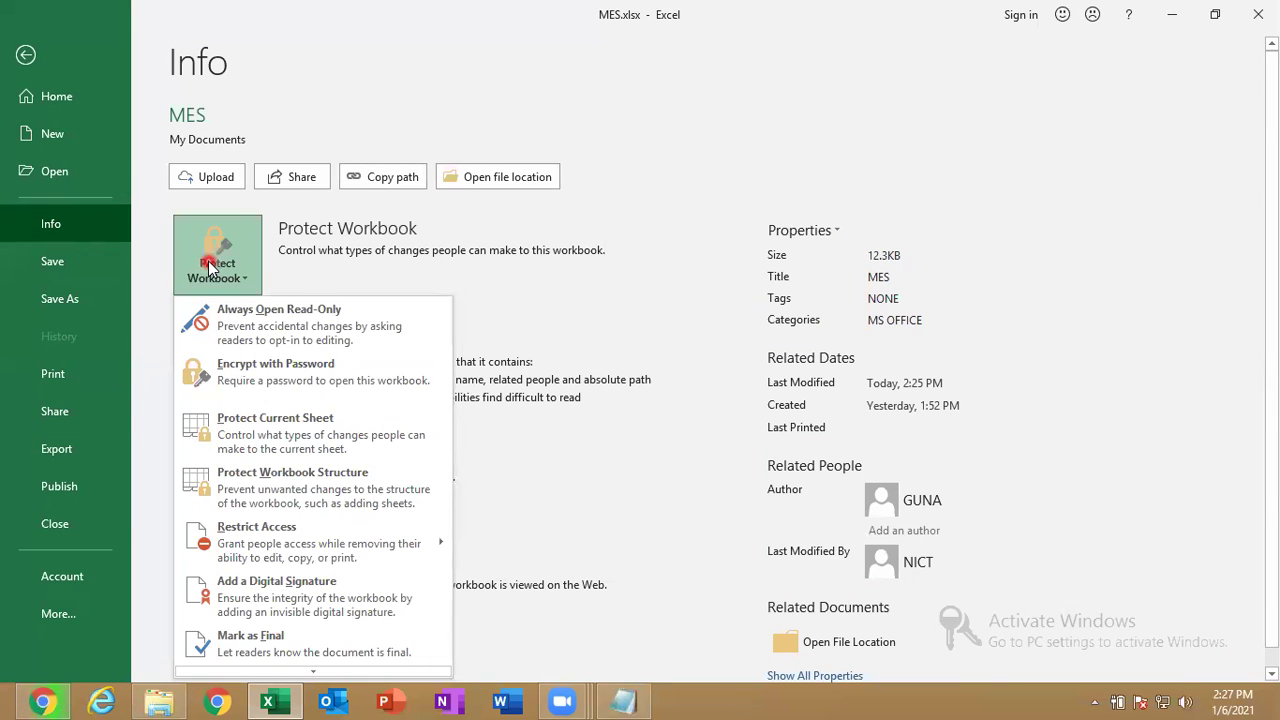
click(24, 58)
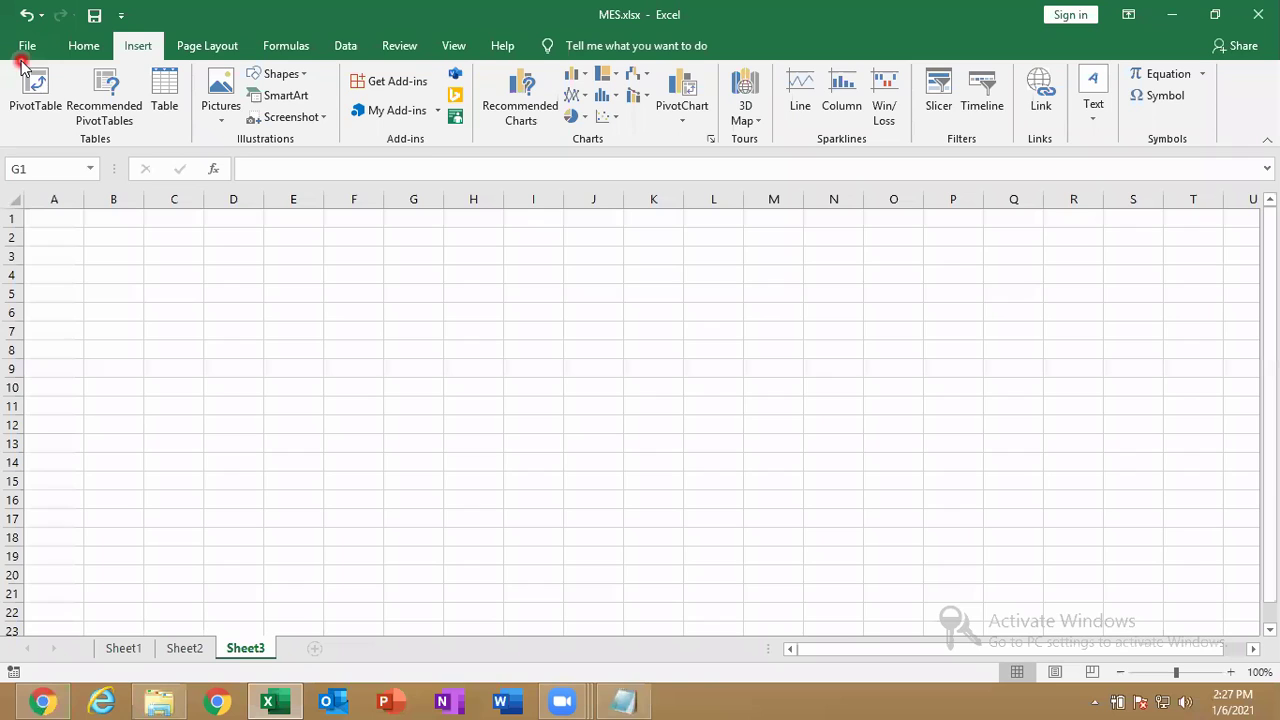
click(357, 316)
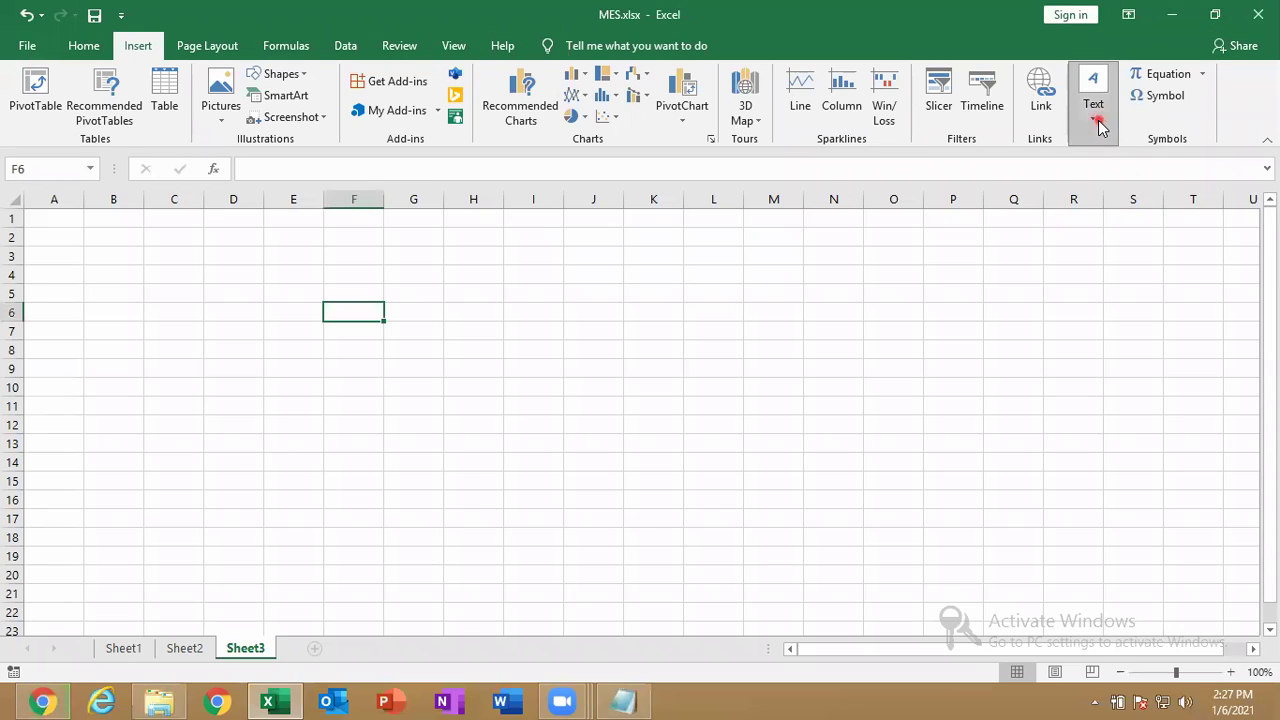
click(1097, 117)
click(1200, 168)
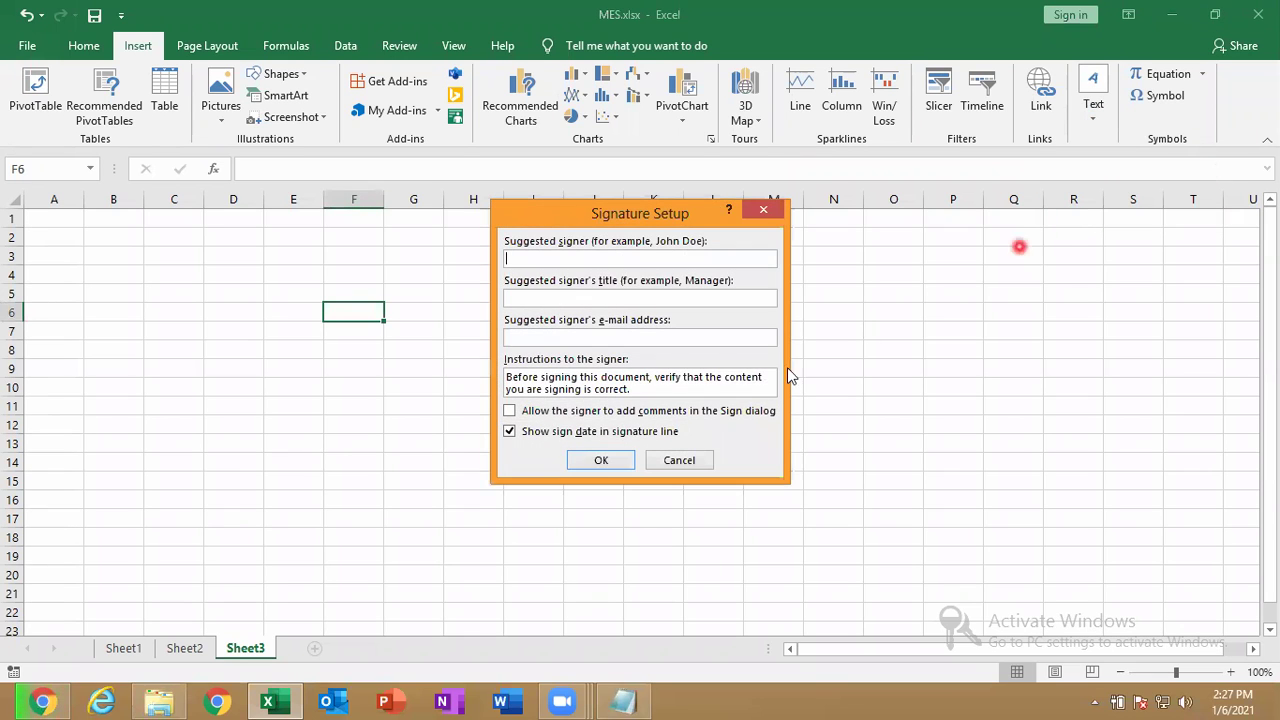
text(GUNA)
click(606, 459)
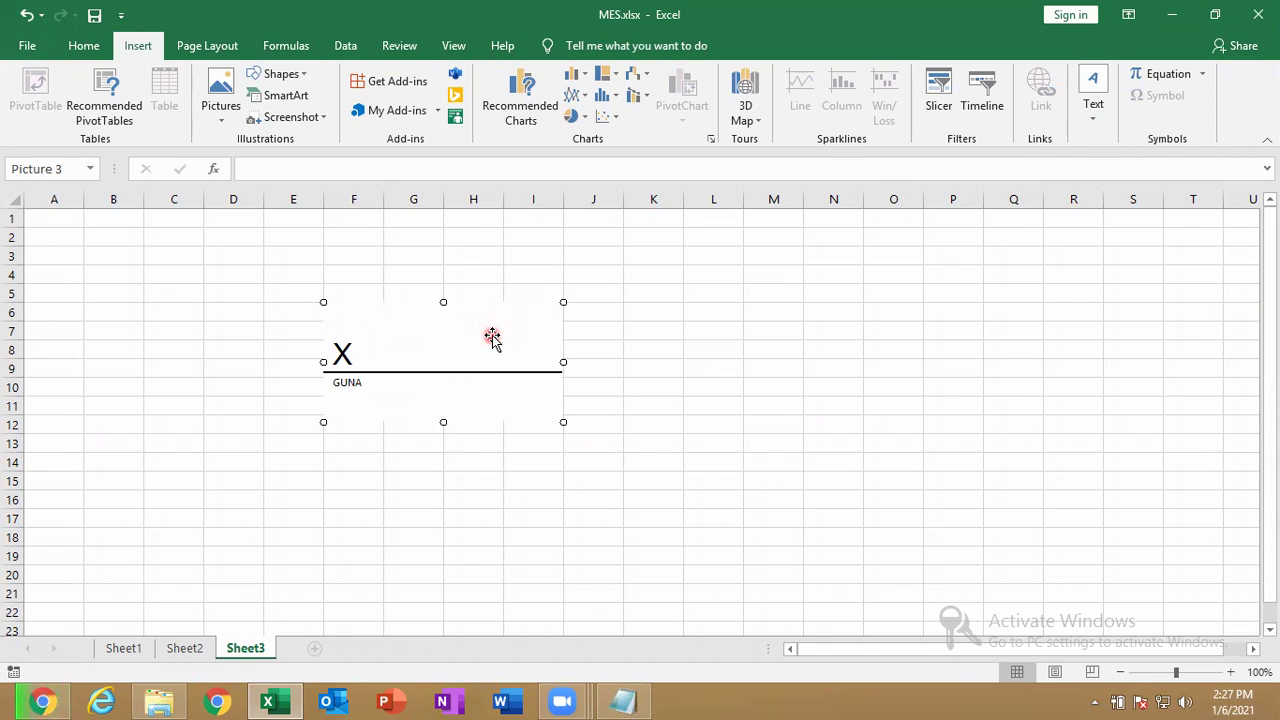
key(Delete)
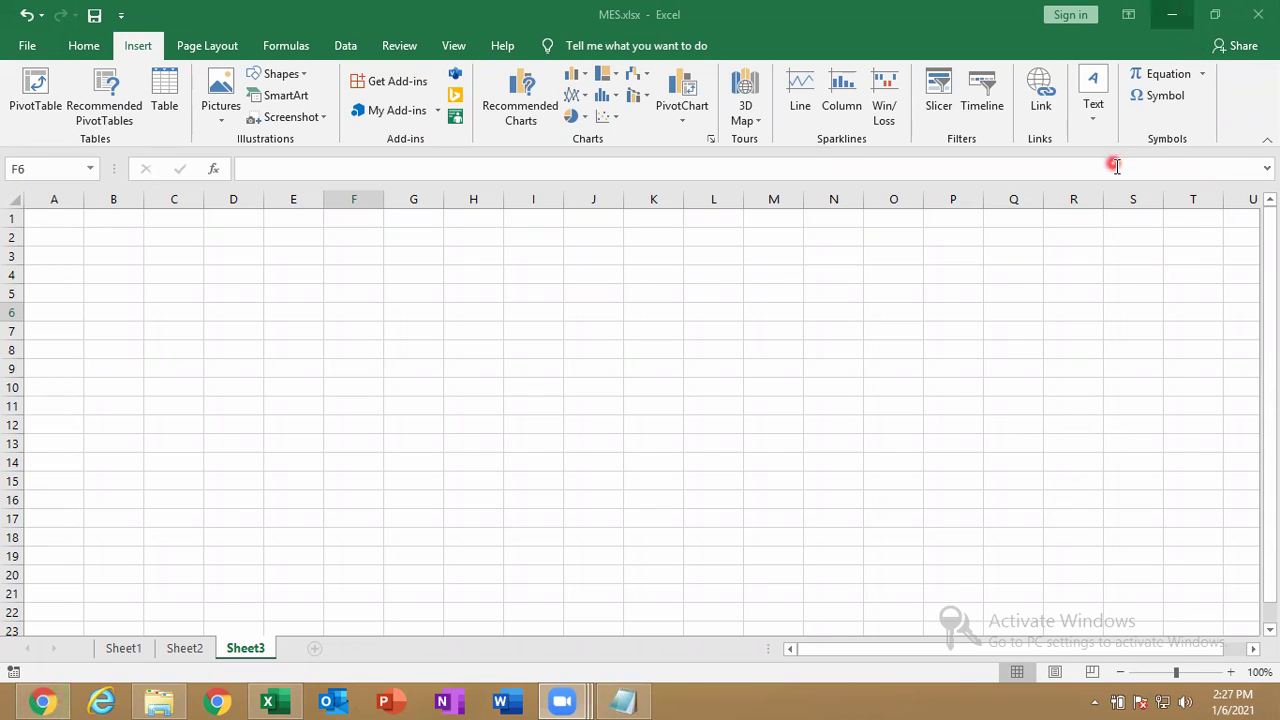
Open the Signature Line setup dialog and cancel it without adding a line.
click(1095, 118)
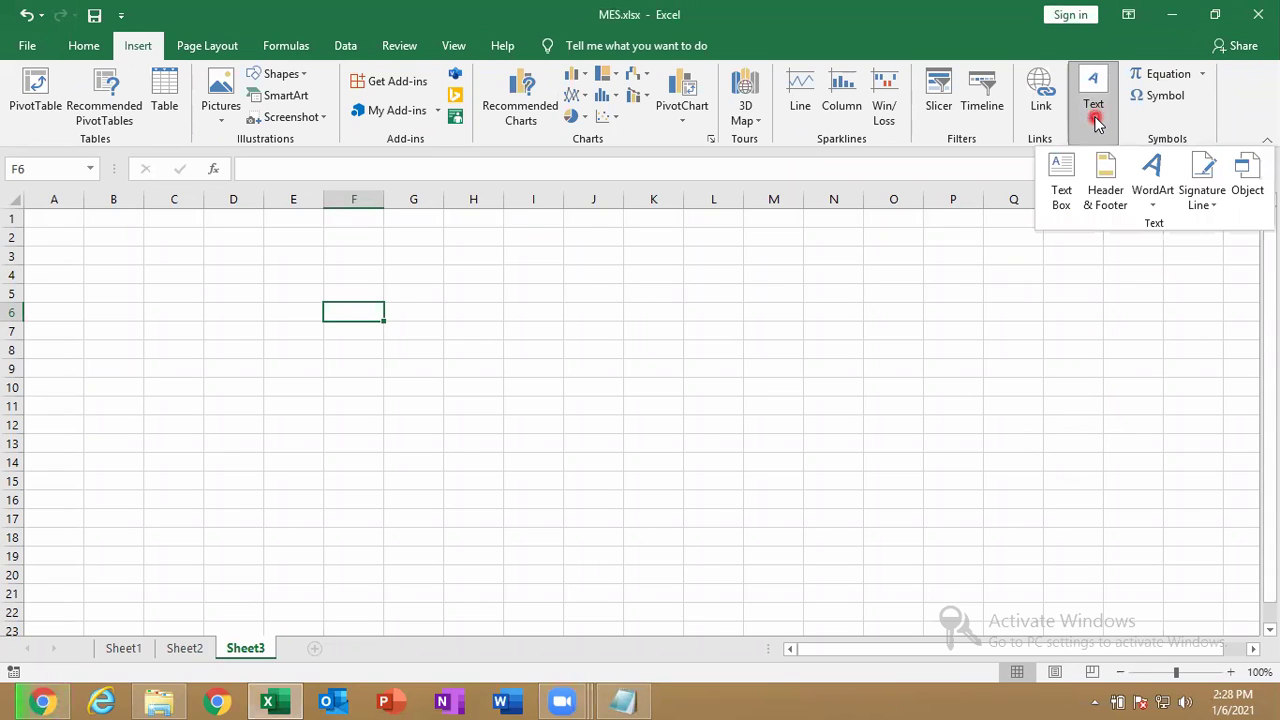
click(1199, 206)
click(1171, 224)
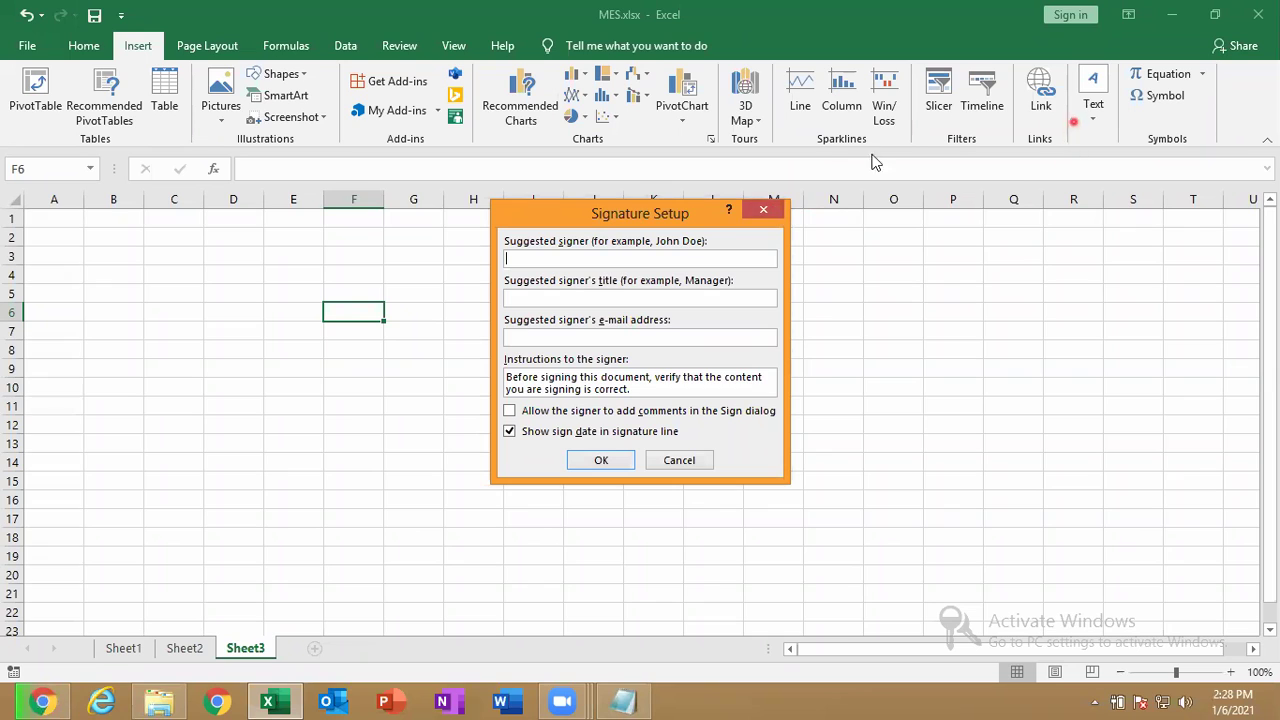
click(762, 207)
Use Add Signature Services to open Microsoft's digital ID providers page in Chrome.
click(759, 203)
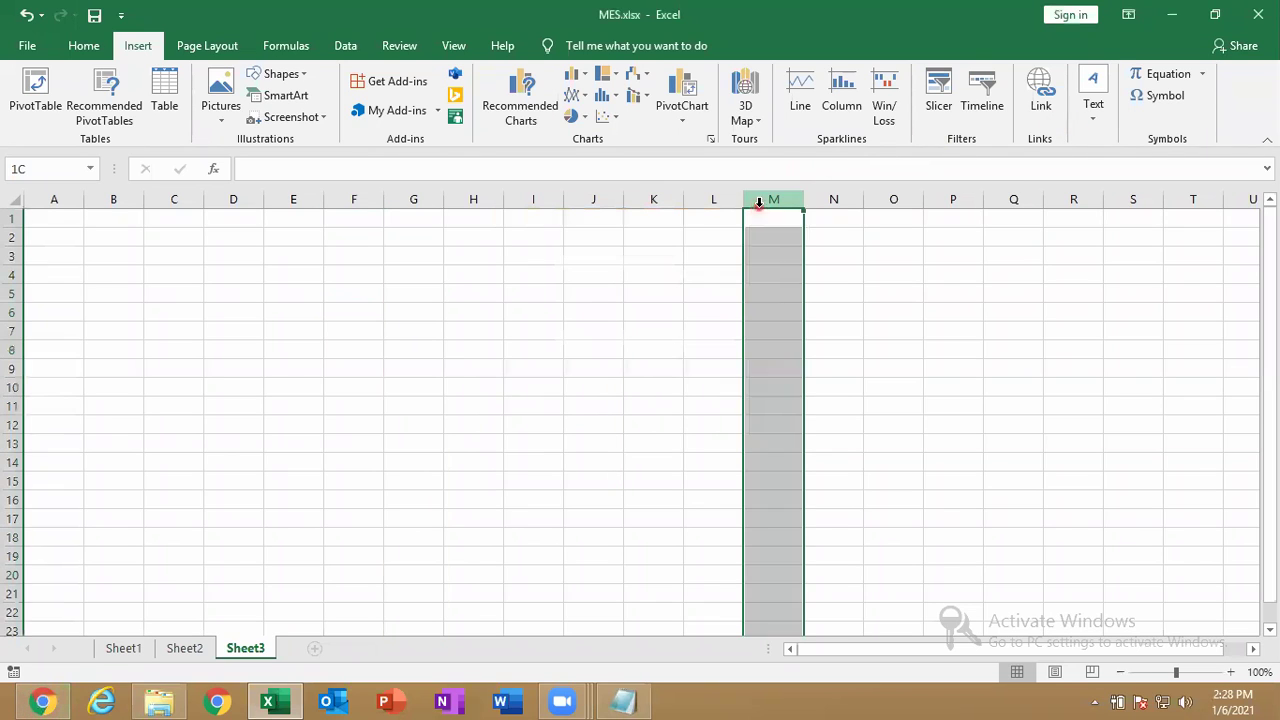
click(1094, 105)
click(1212, 205)
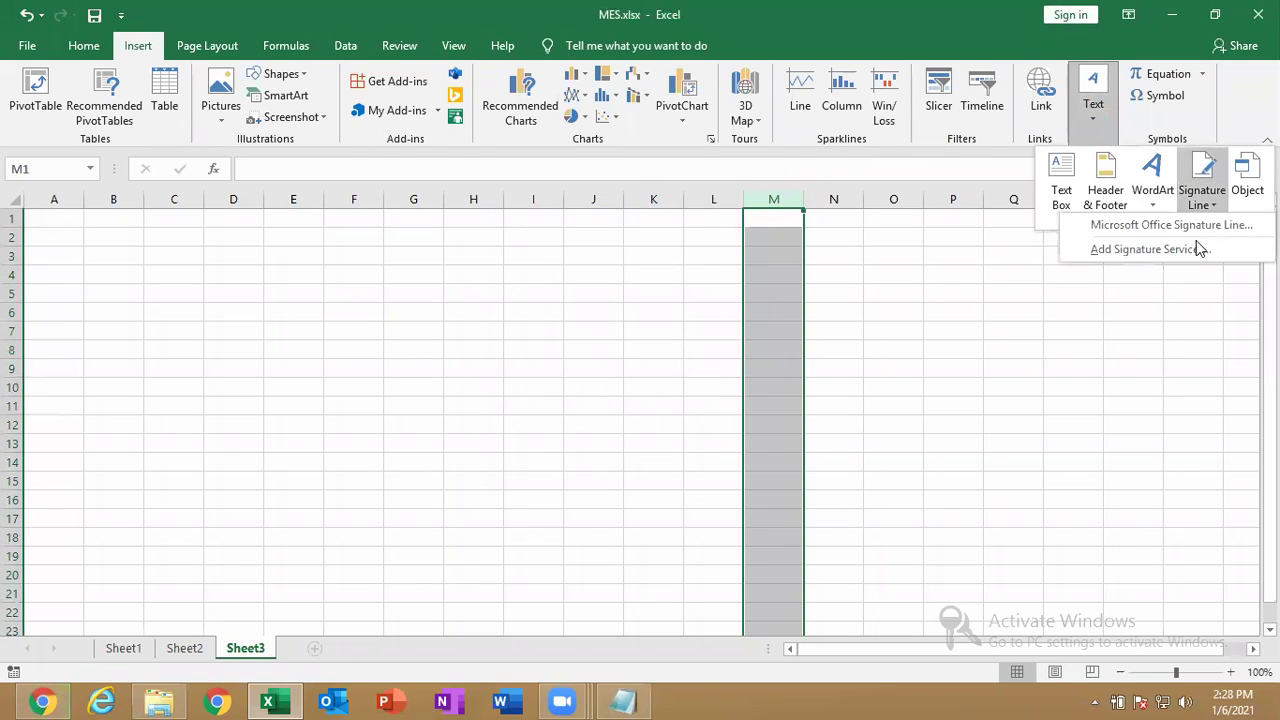
click(1190, 250)
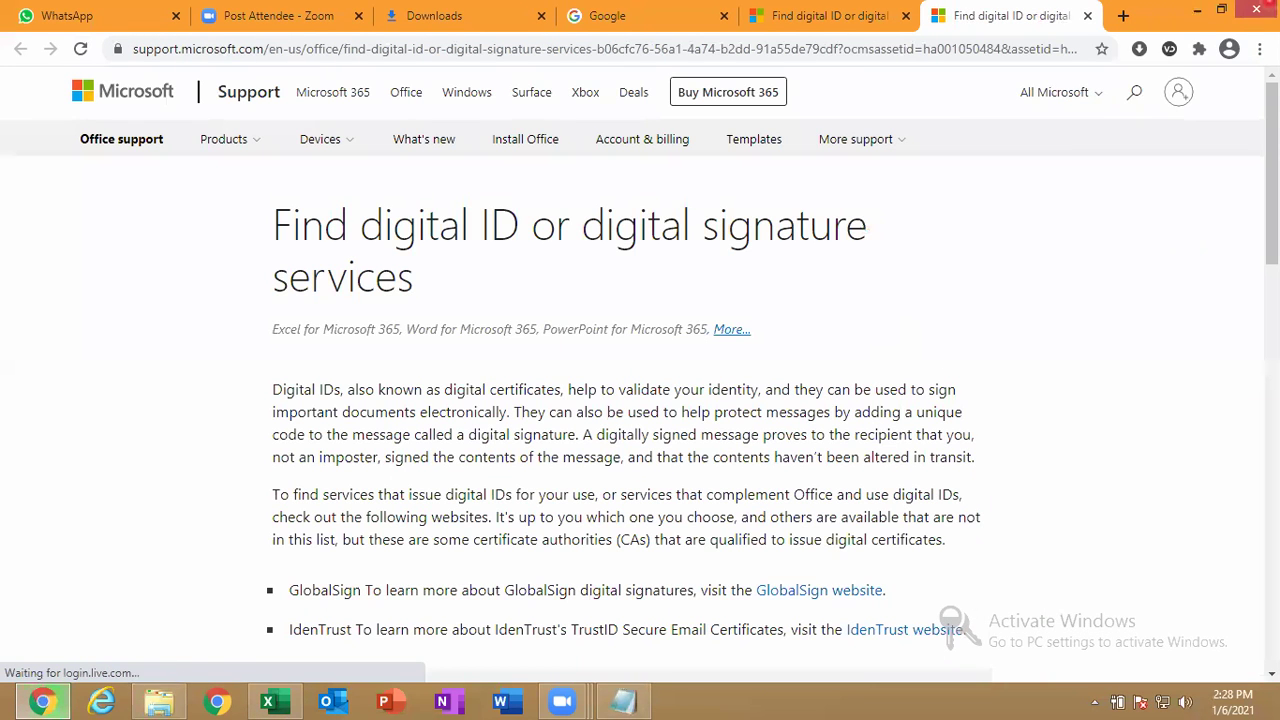
Keep Chrome open and resume the paused cloud-master.zip download from the Downloads page.
click(1256, 9)
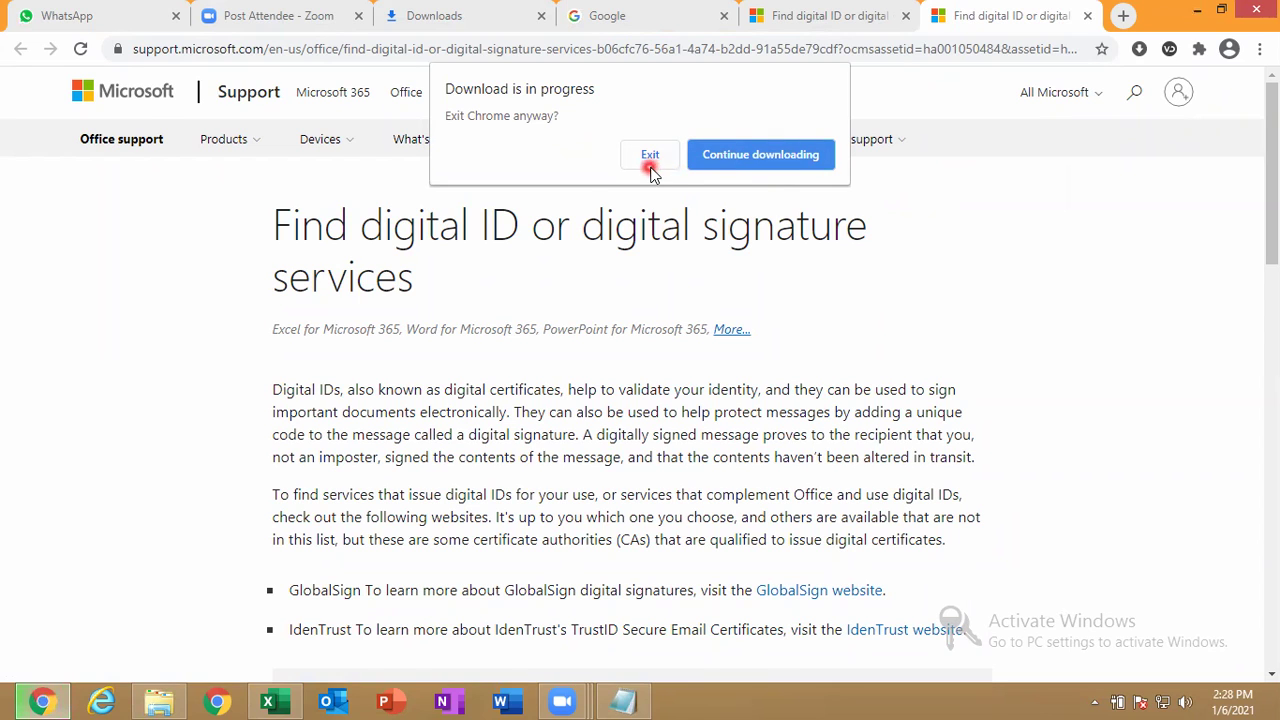
click(741, 162)
click(497, 322)
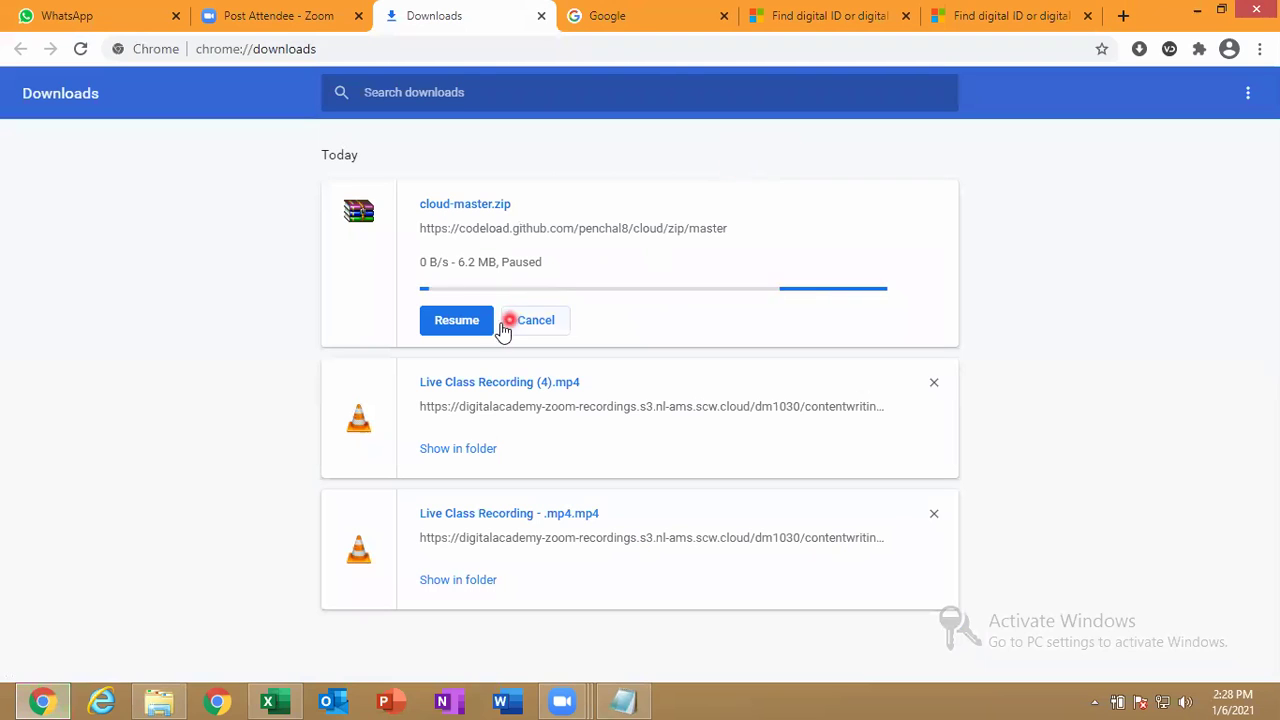
click(478, 324)
click(484, 270)
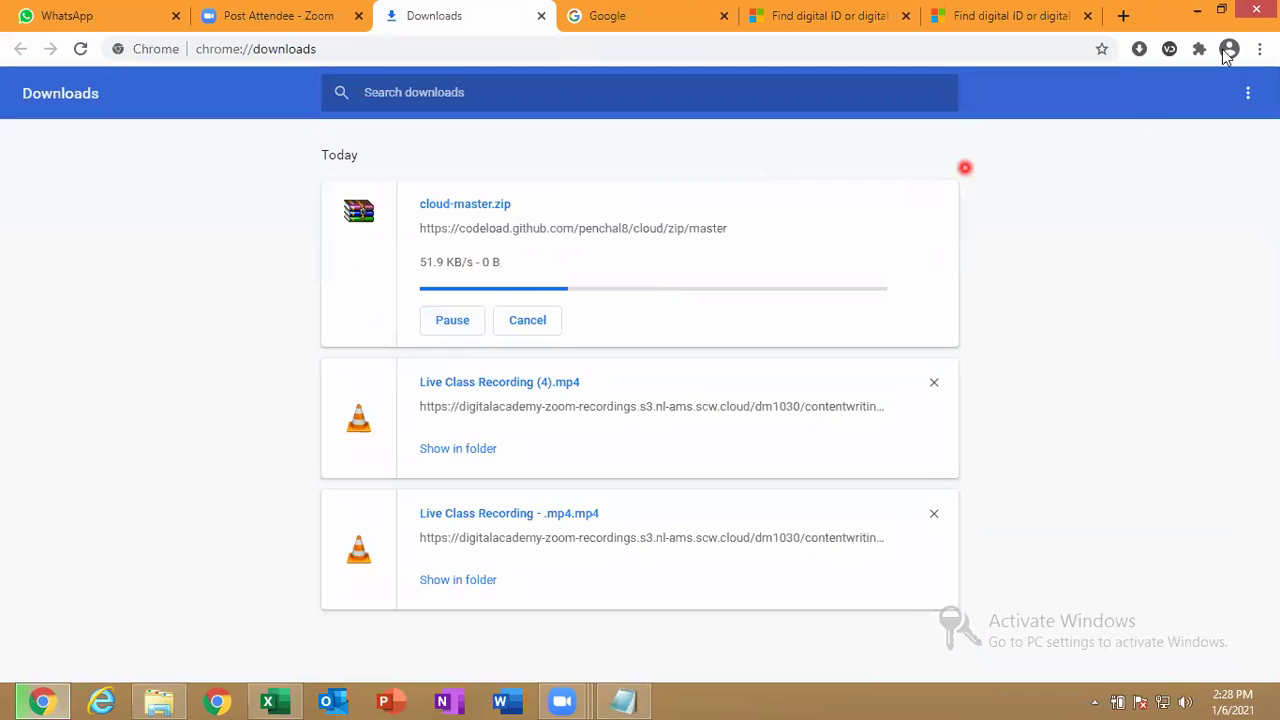
Back in Excel, select C5 and mark MES.xlsx as final, saving it and hiding future notices.
click(1197, 16)
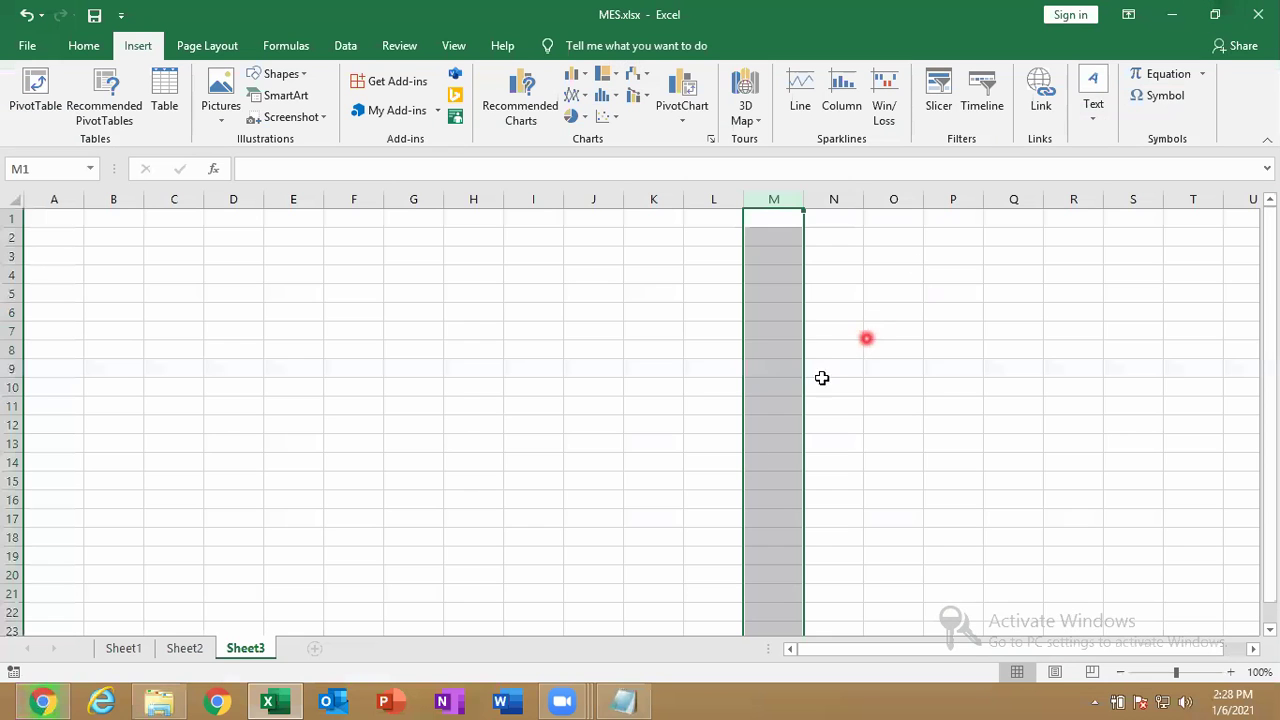
click(151, 288)
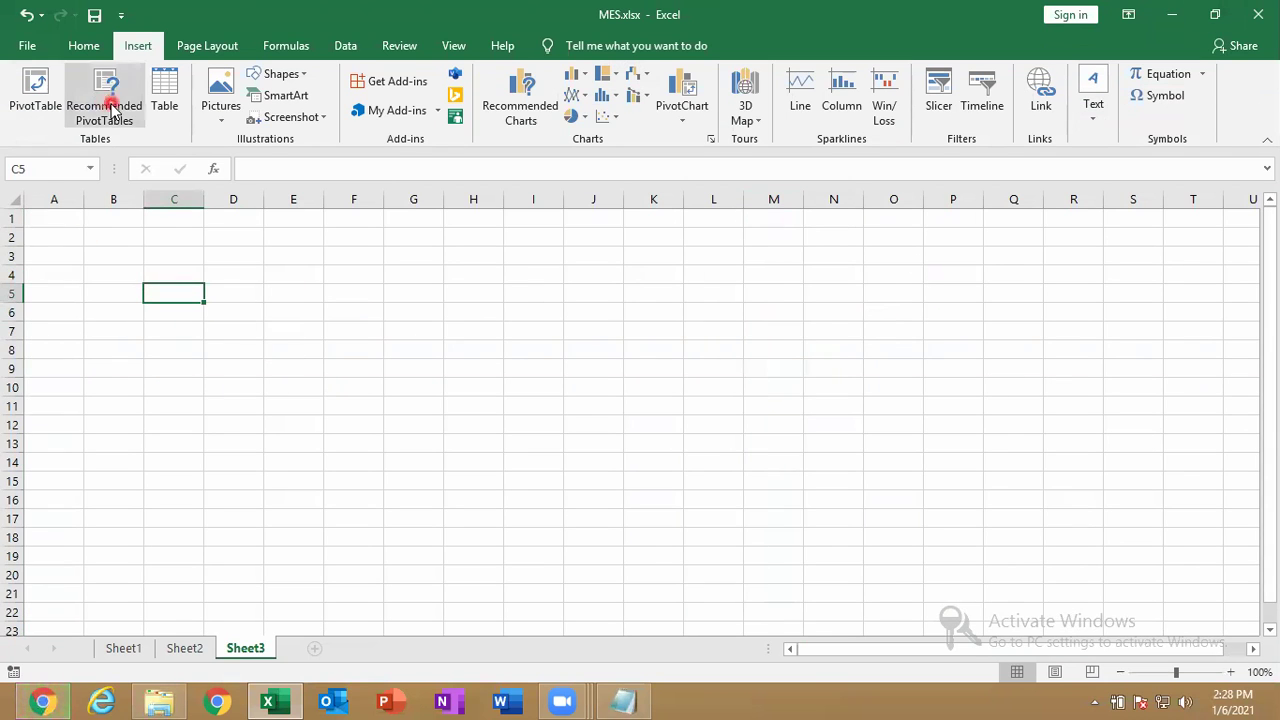
click(28, 45)
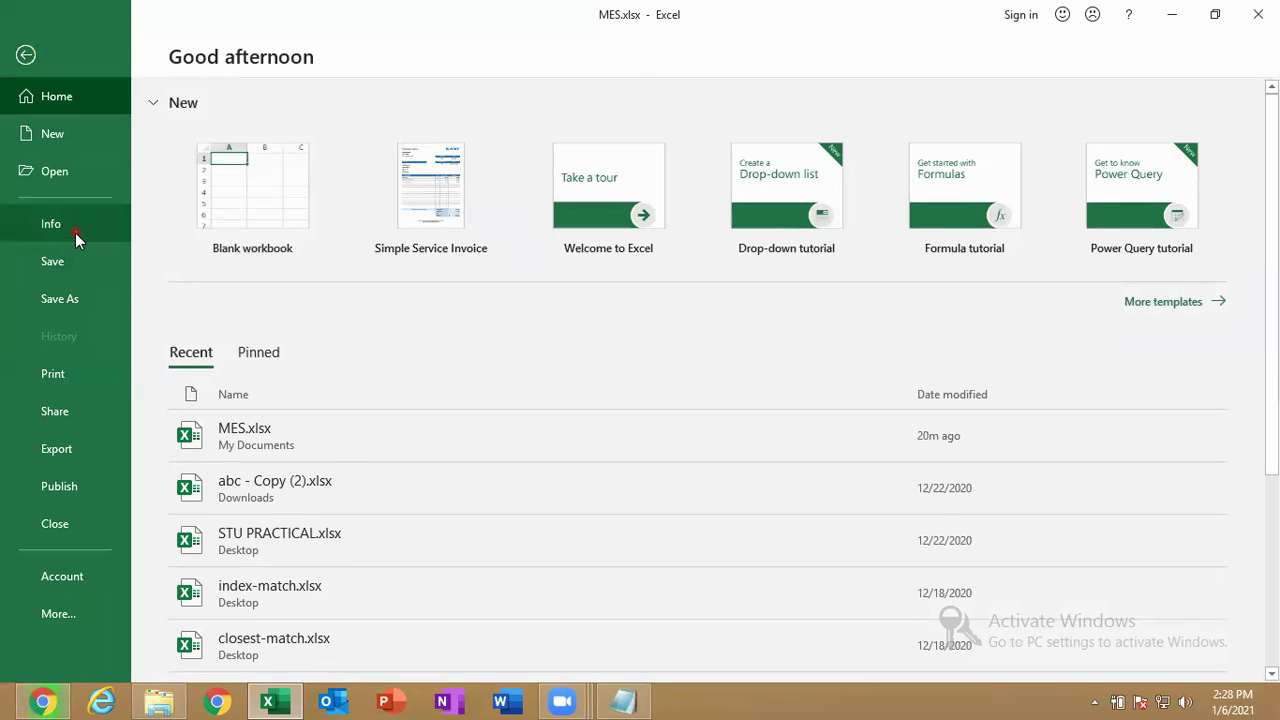
click(75, 230)
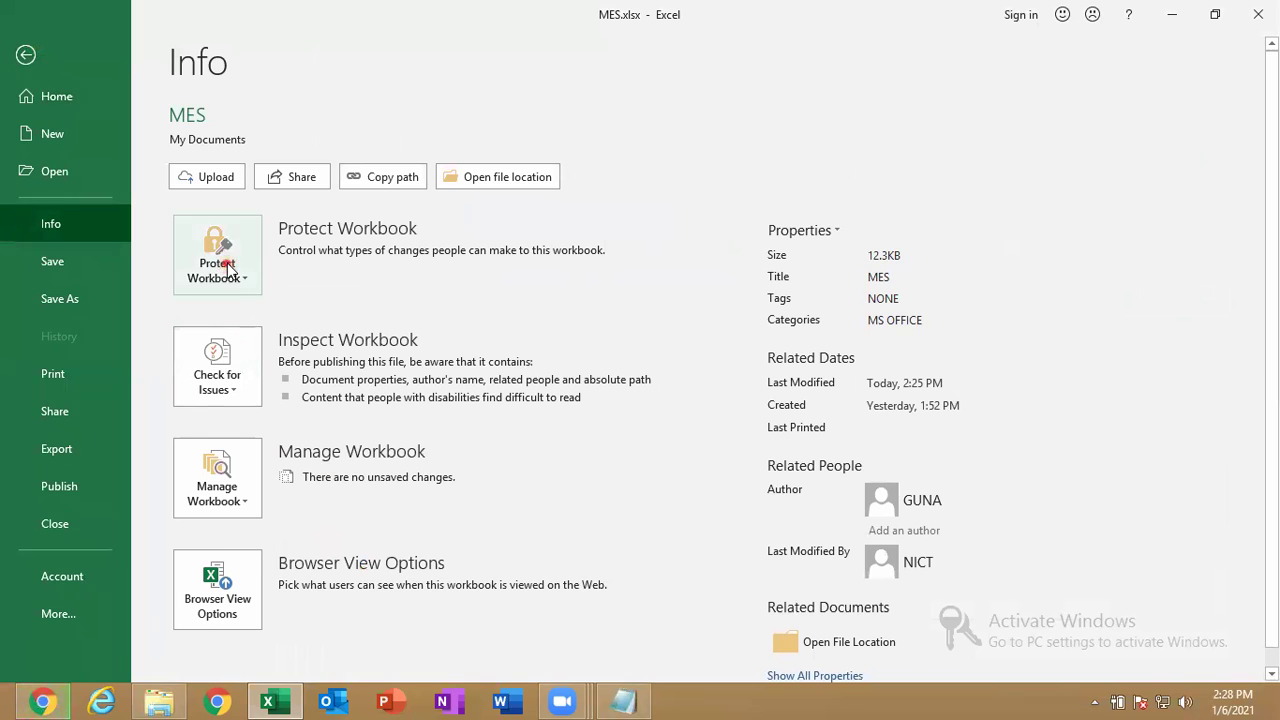
click(216, 270)
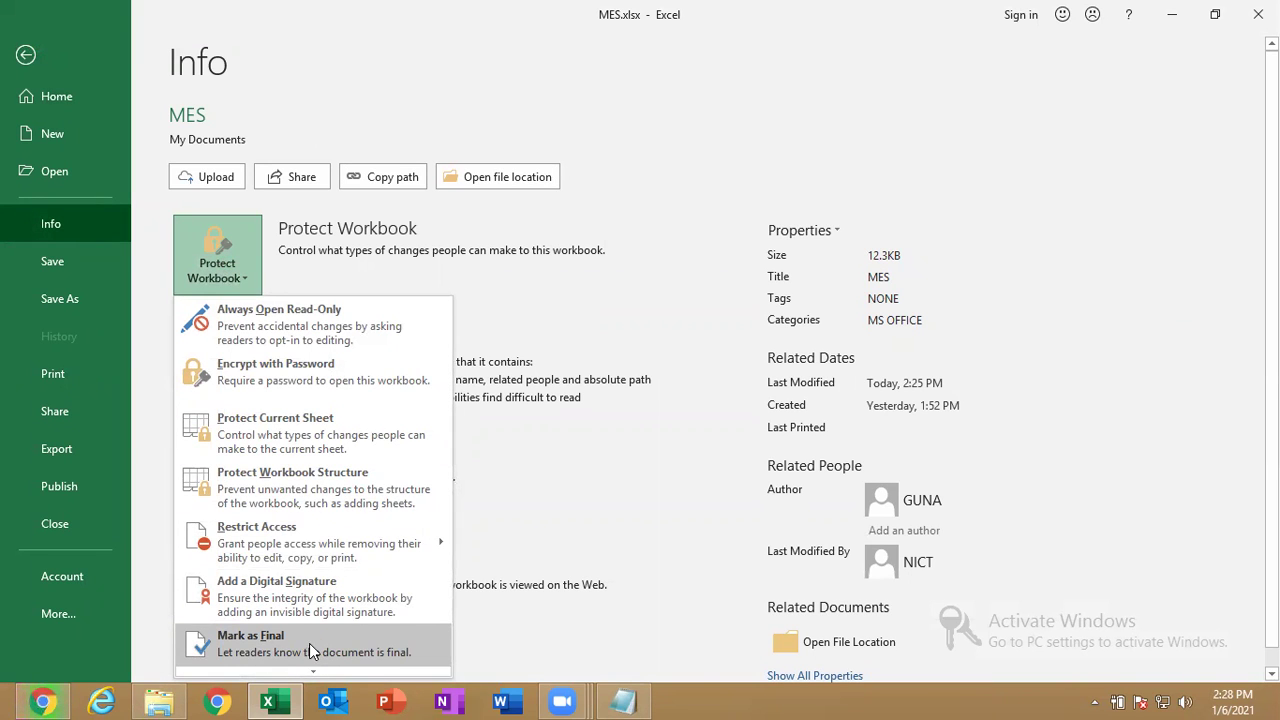
click(310, 649)
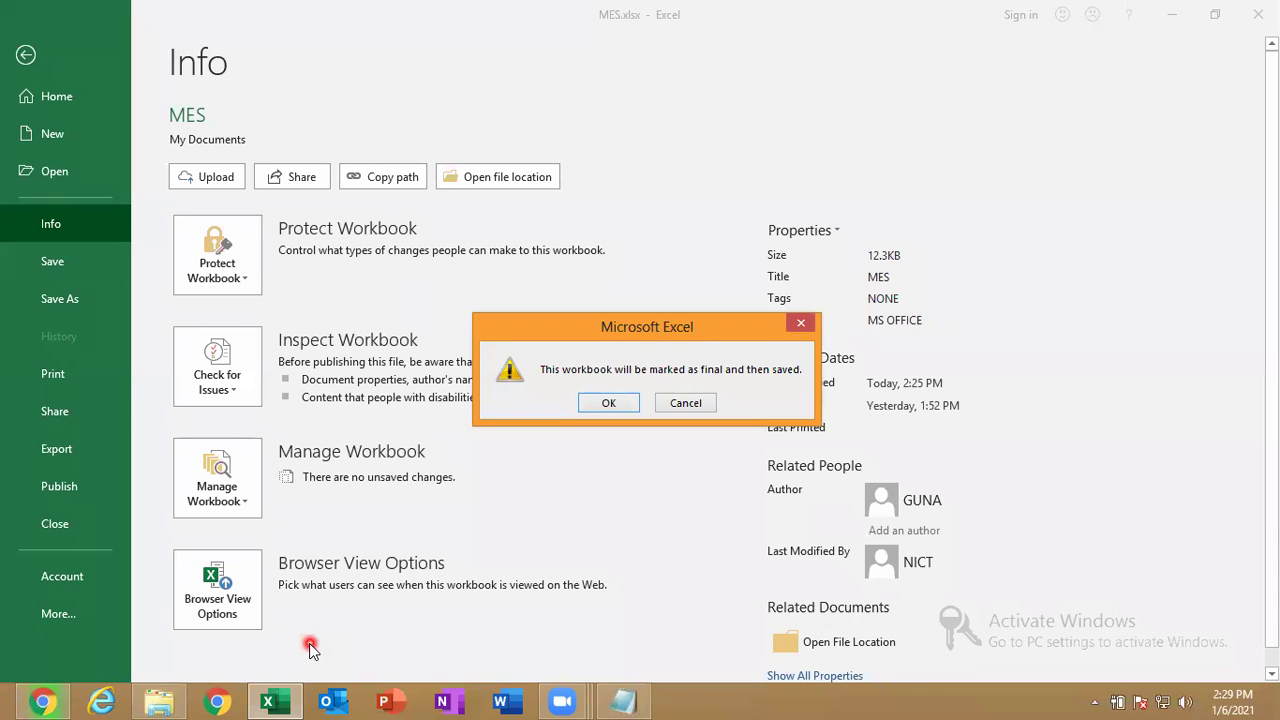
click(607, 402)
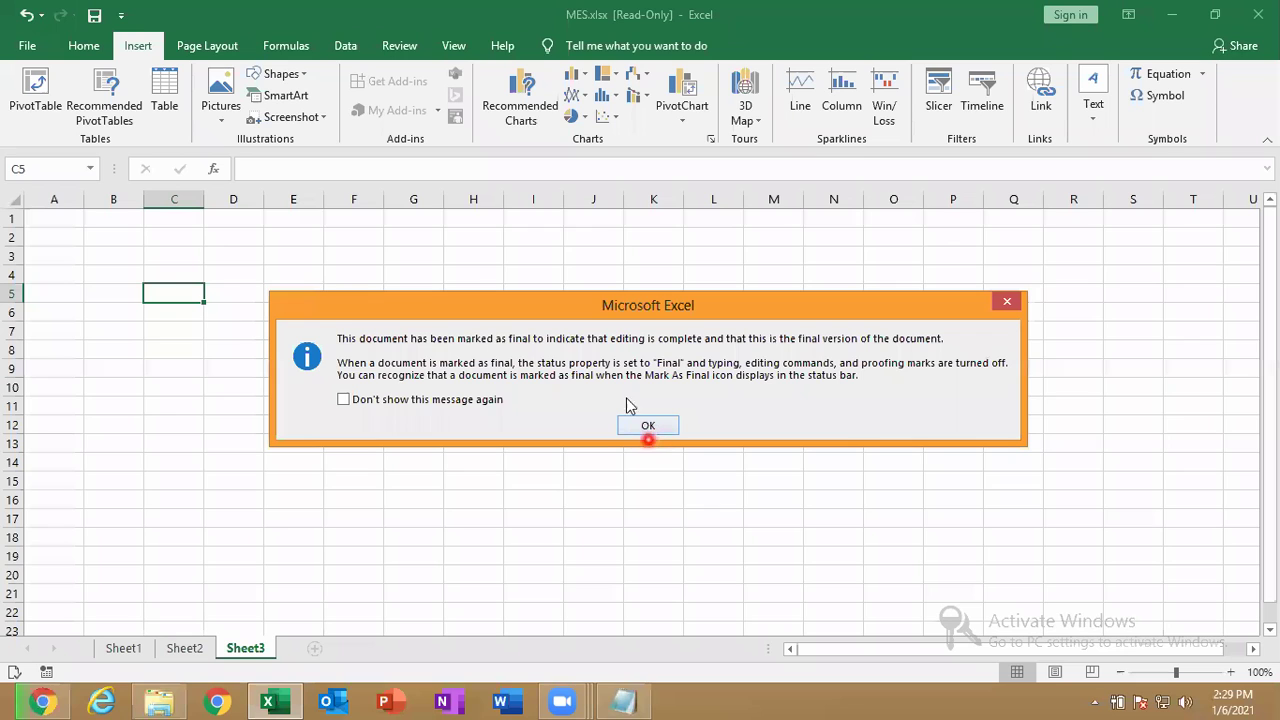
click(493, 402)
Choose Edit Anyway, then enter 56, 26, 22 and 0.3 into cells C5 through C8.
click(648, 426)
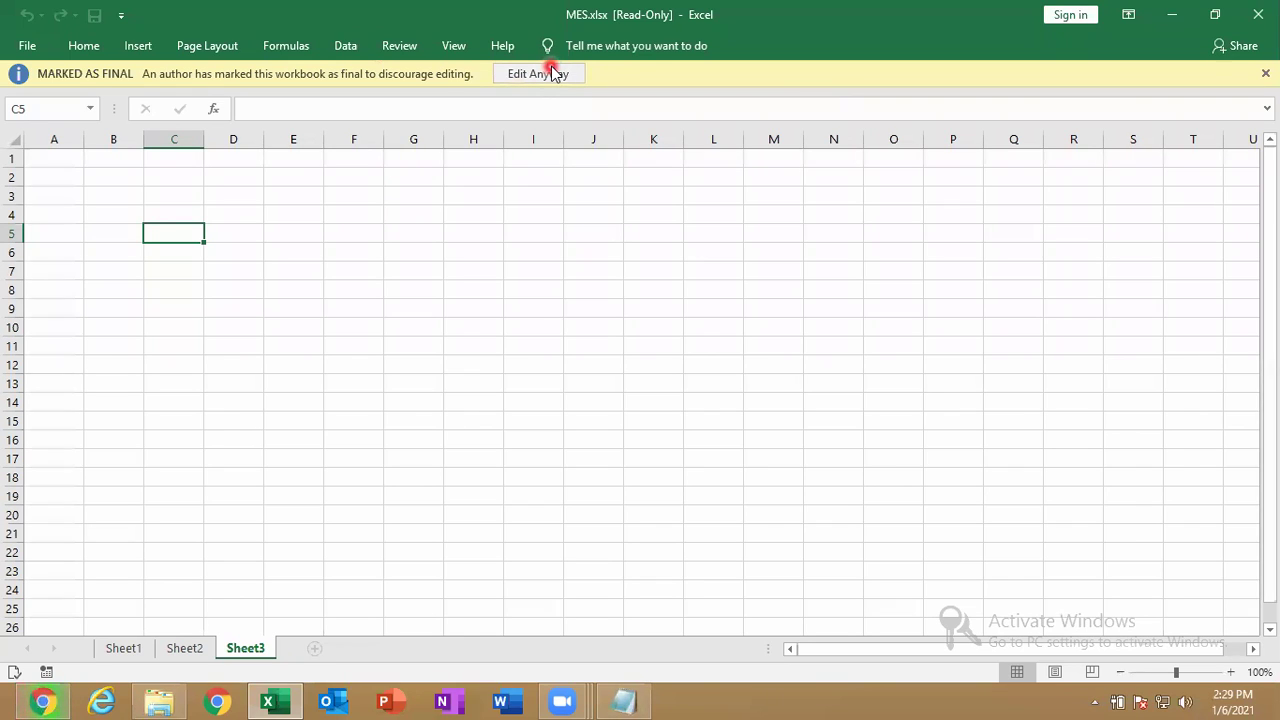
click(550, 73)
text(56)
key(Return)
text(26)
key(Return)
text(22)
key(Return)
text(0.3)
key(Return)
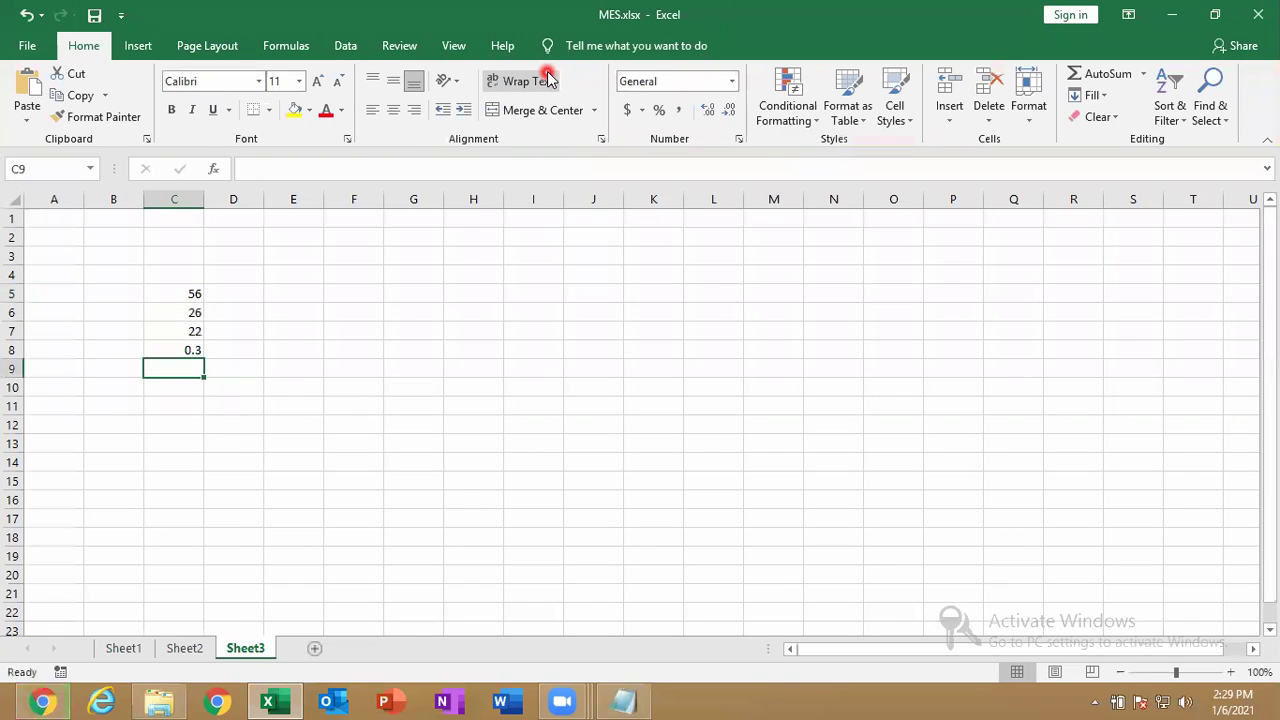
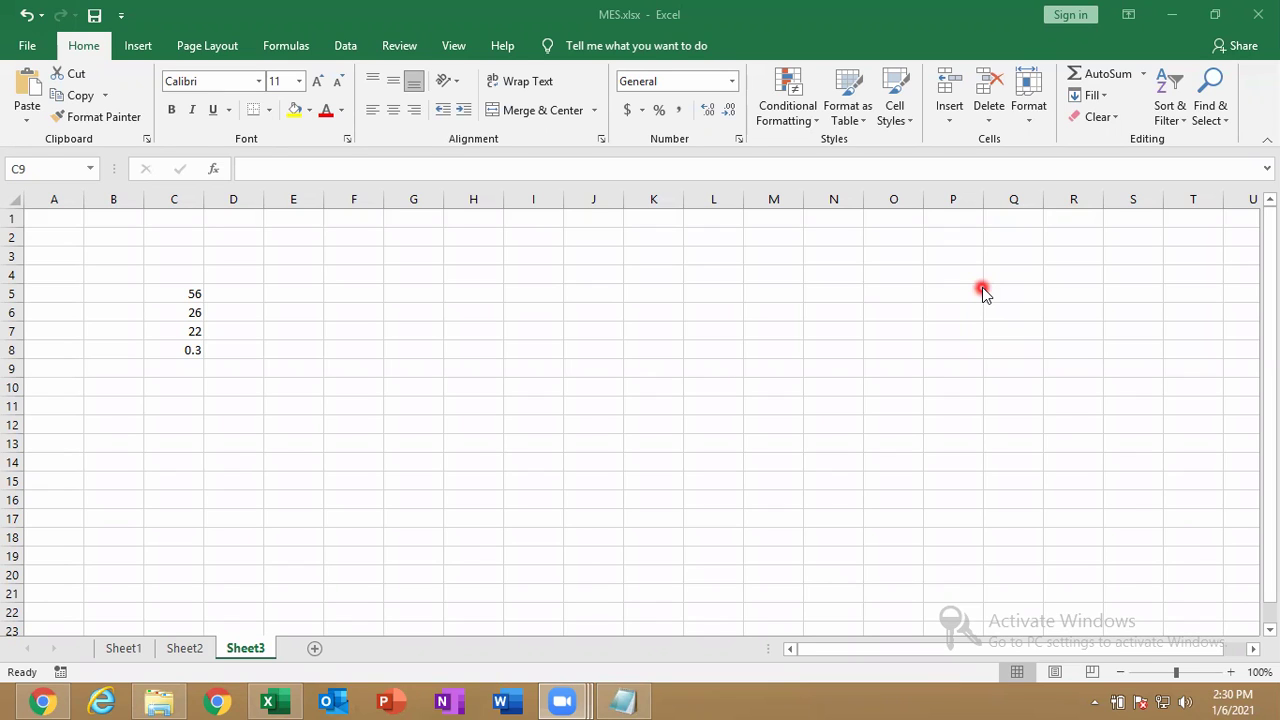
Mark MES.xlsx as final through Protect Workbook and confirm saving it.
click(37, 54)
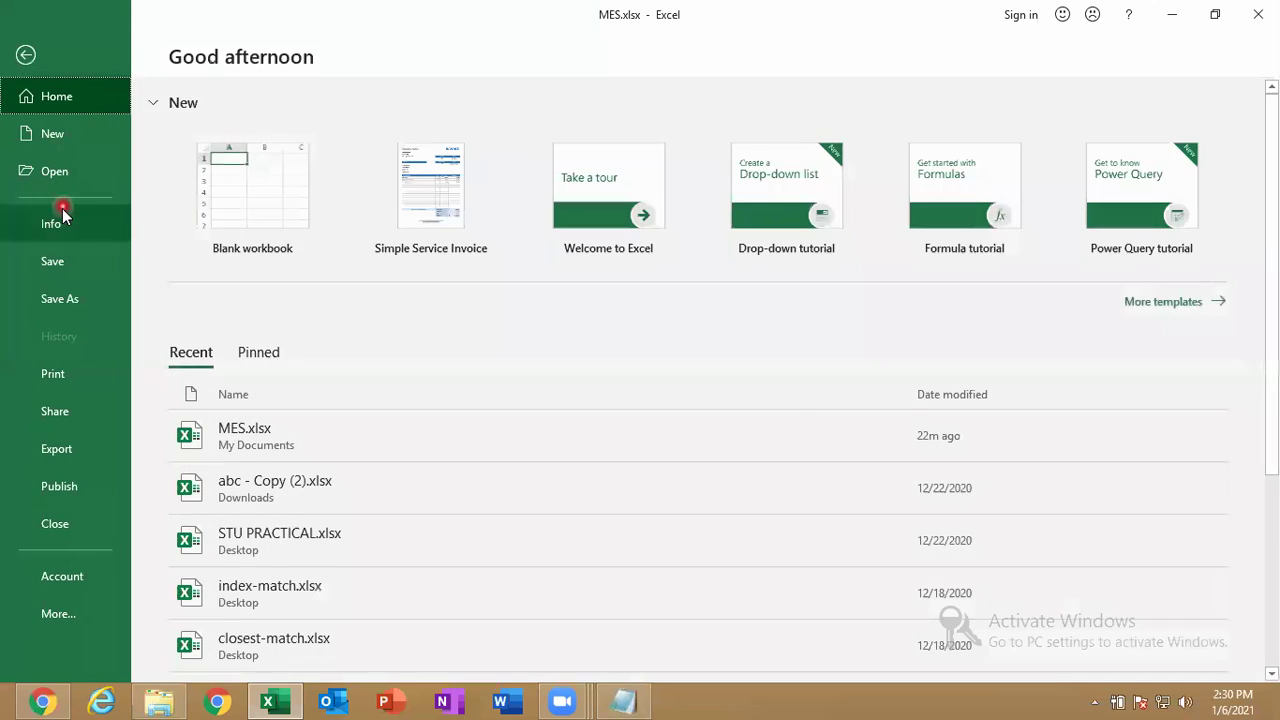
click(62, 212)
click(257, 278)
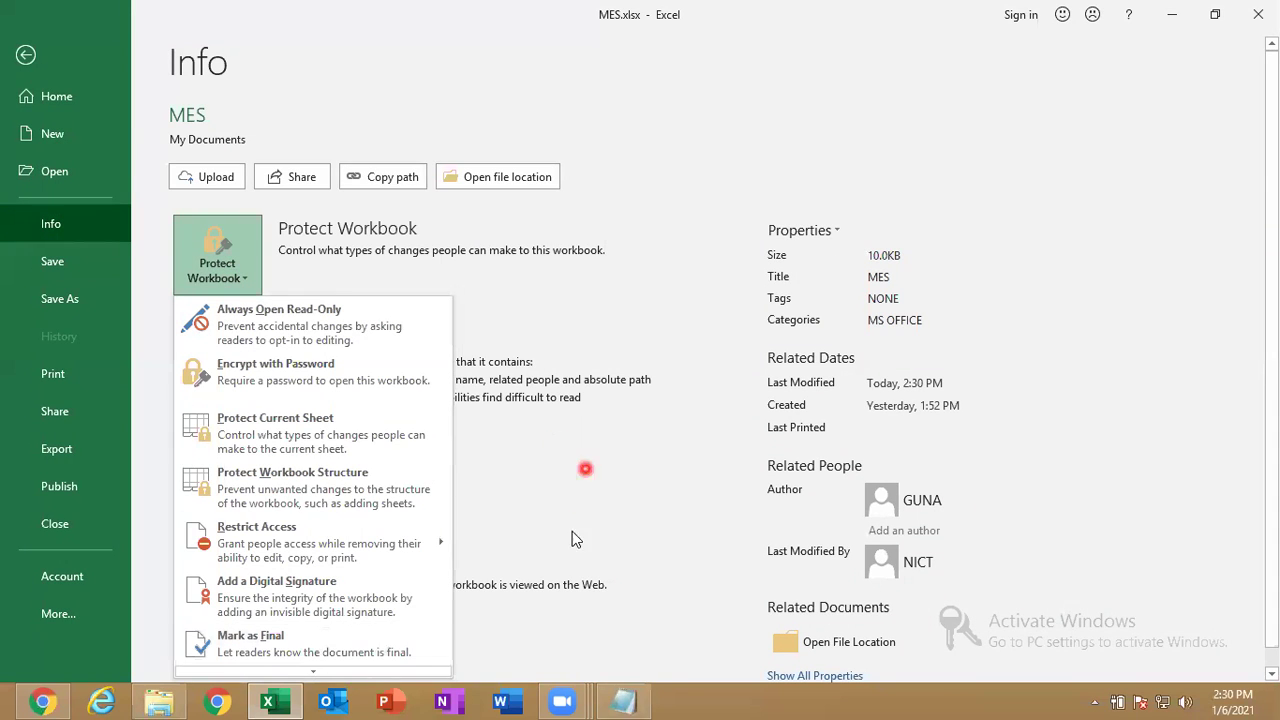
click(306, 634)
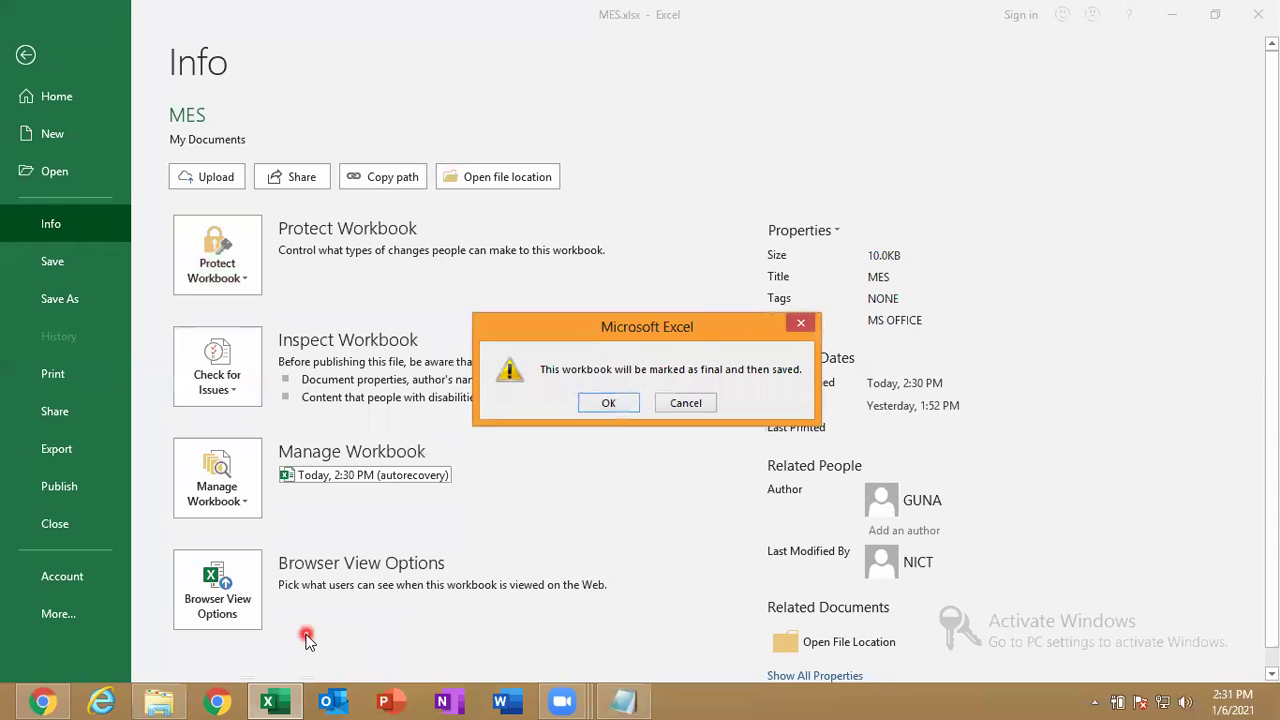
click(614, 408)
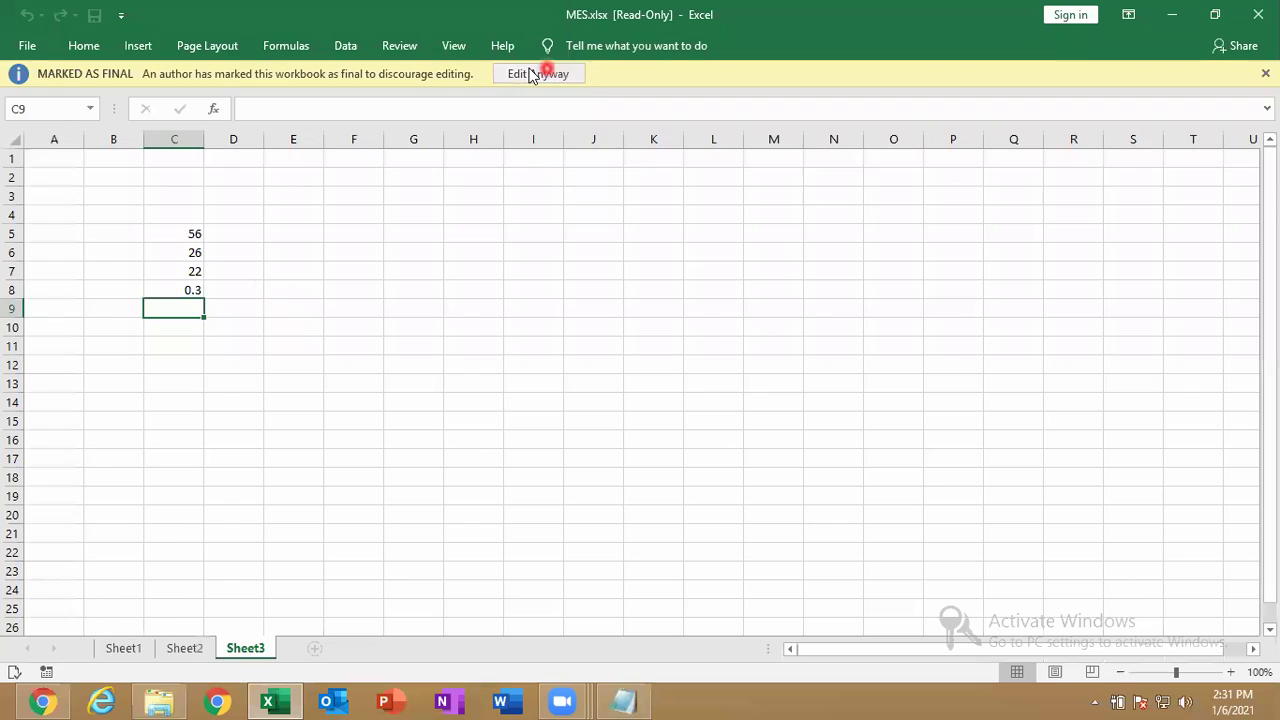
Choose Edit Anyway, then mark the workbook as final again and confirm.
click(532, 76)
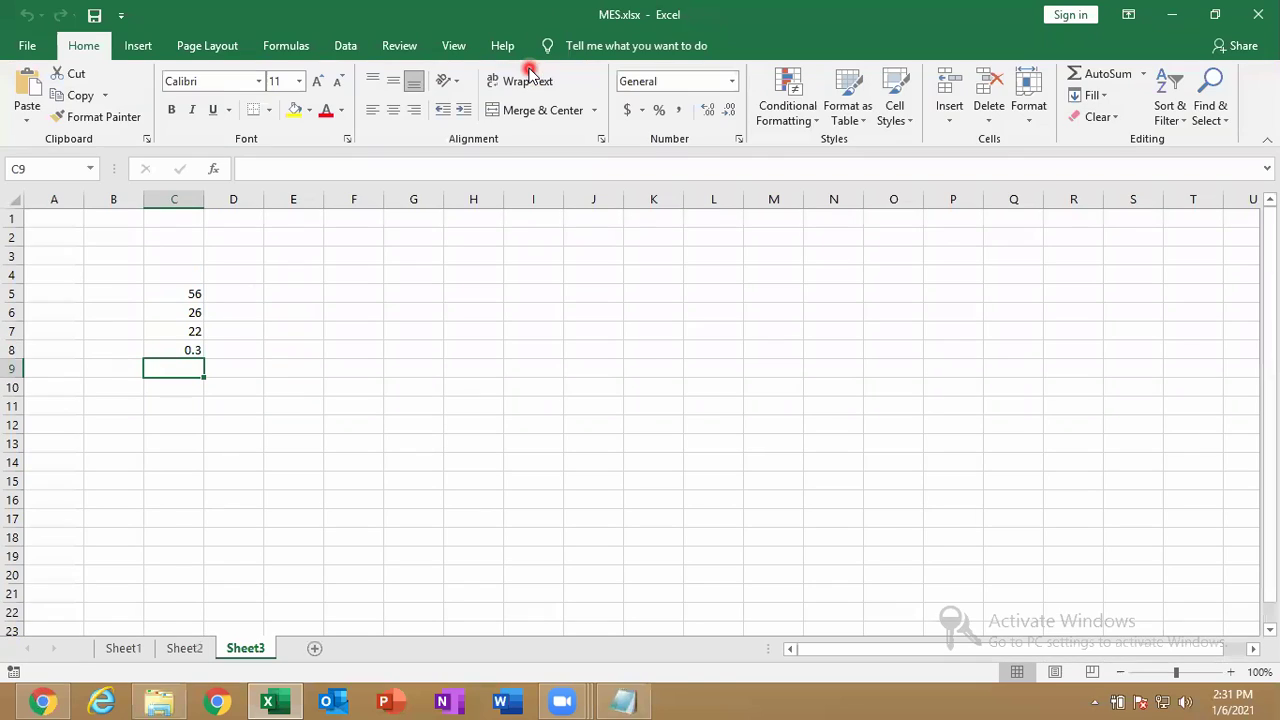
click(26, 48)
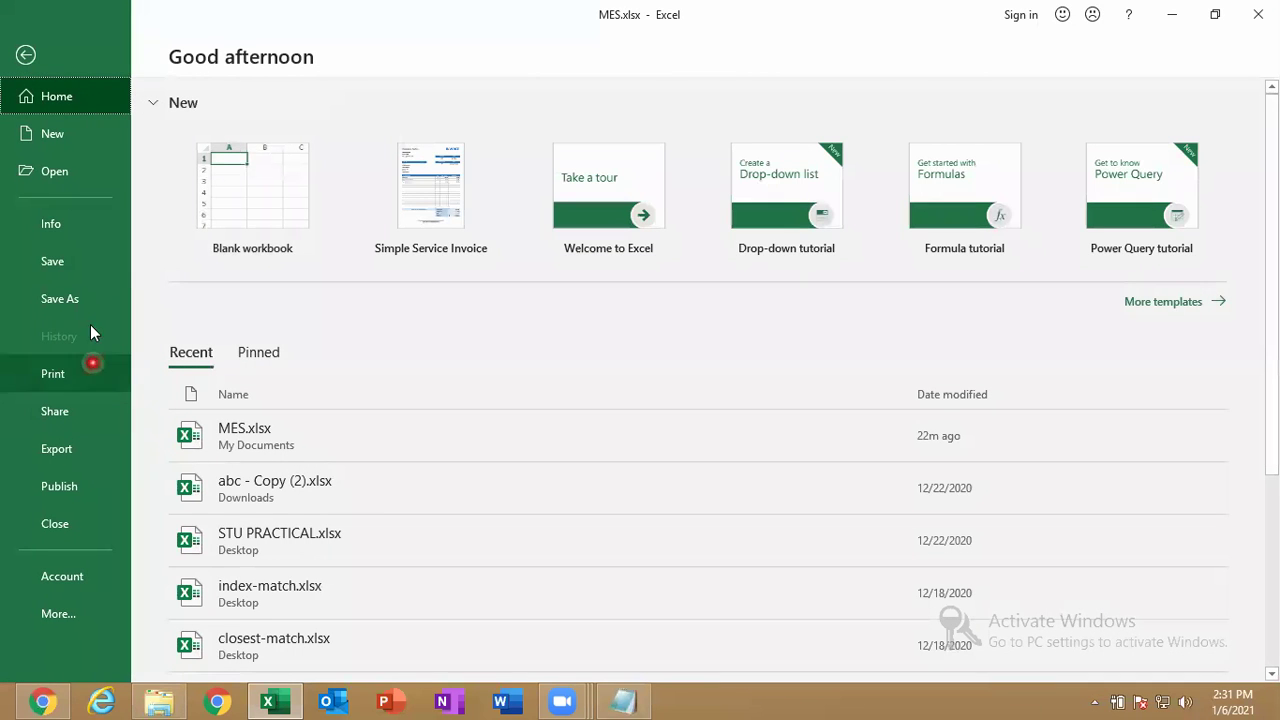
click(52, 224)
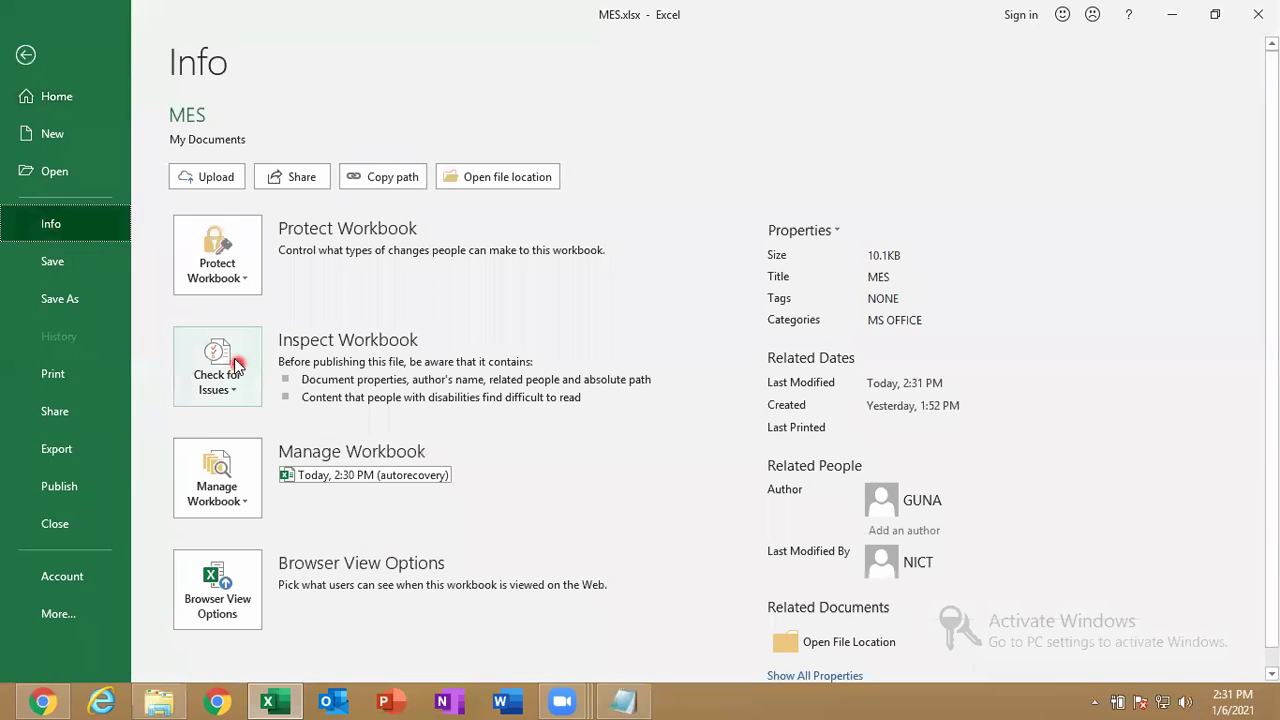
click(222, 290)
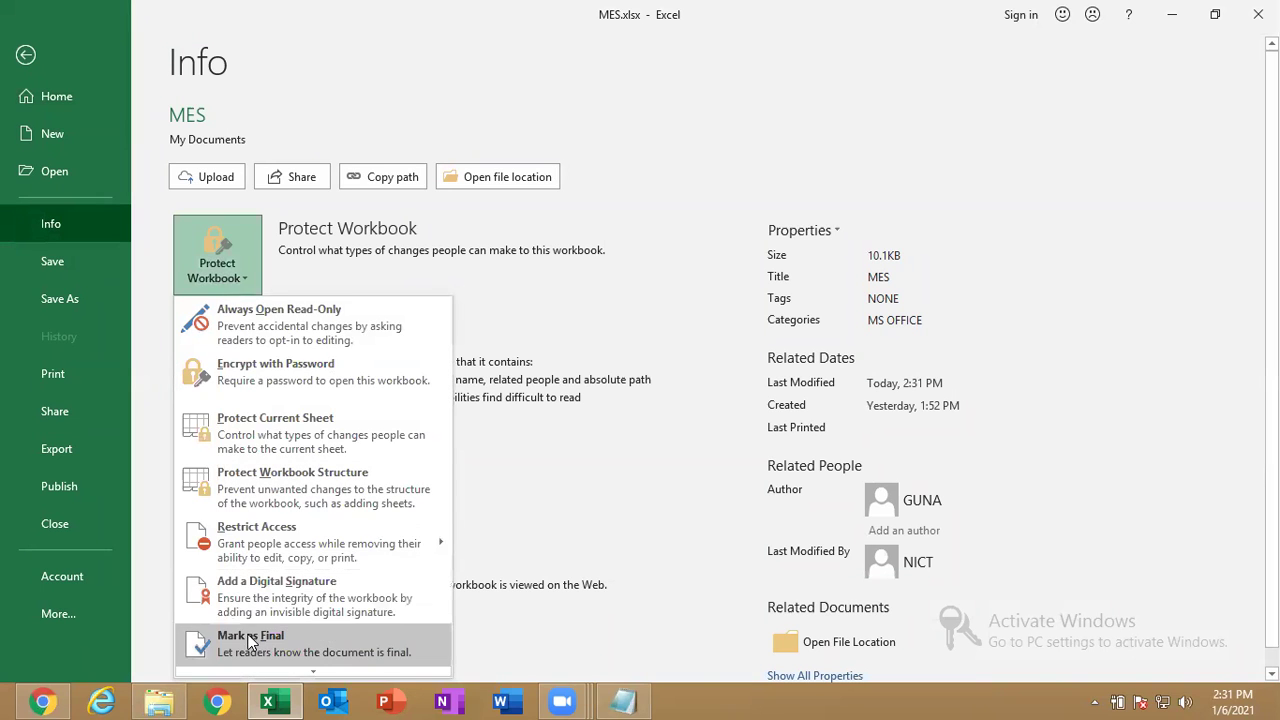
click(248, 640)
click(604, 398)
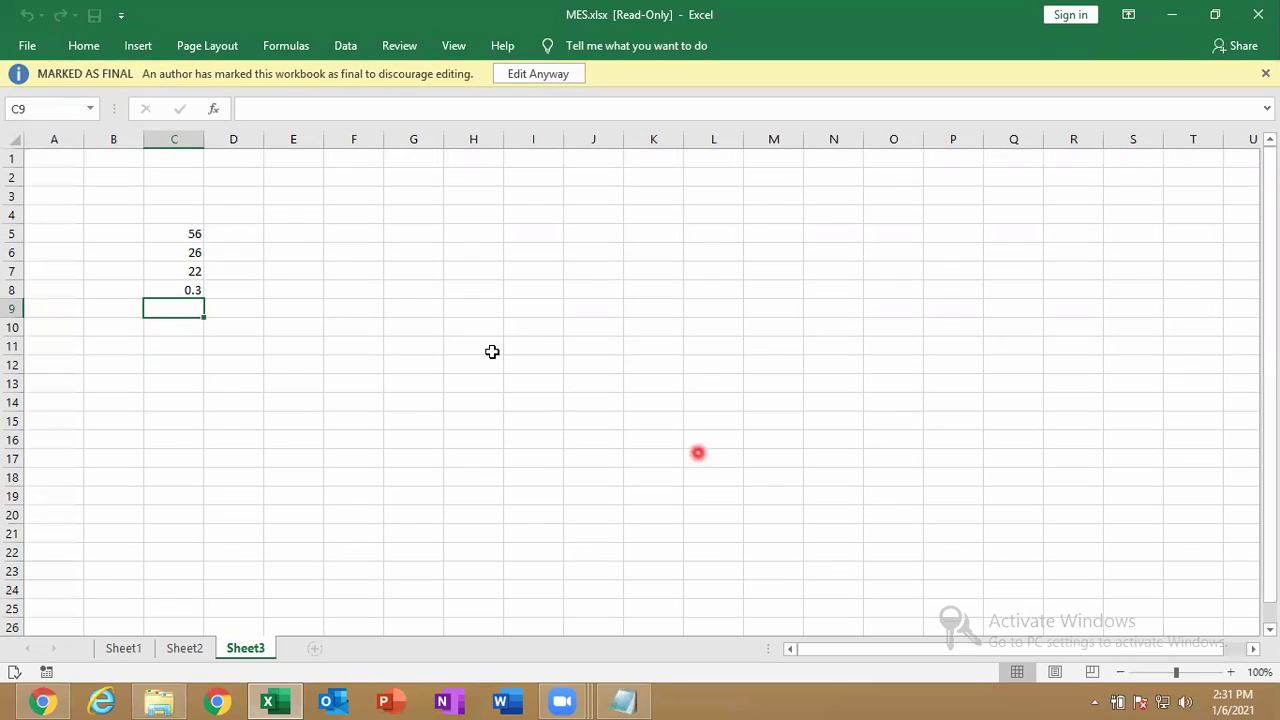
Toggle Mark as Final off for MES.xlsx under Protect Workbook.
click(27, 45)
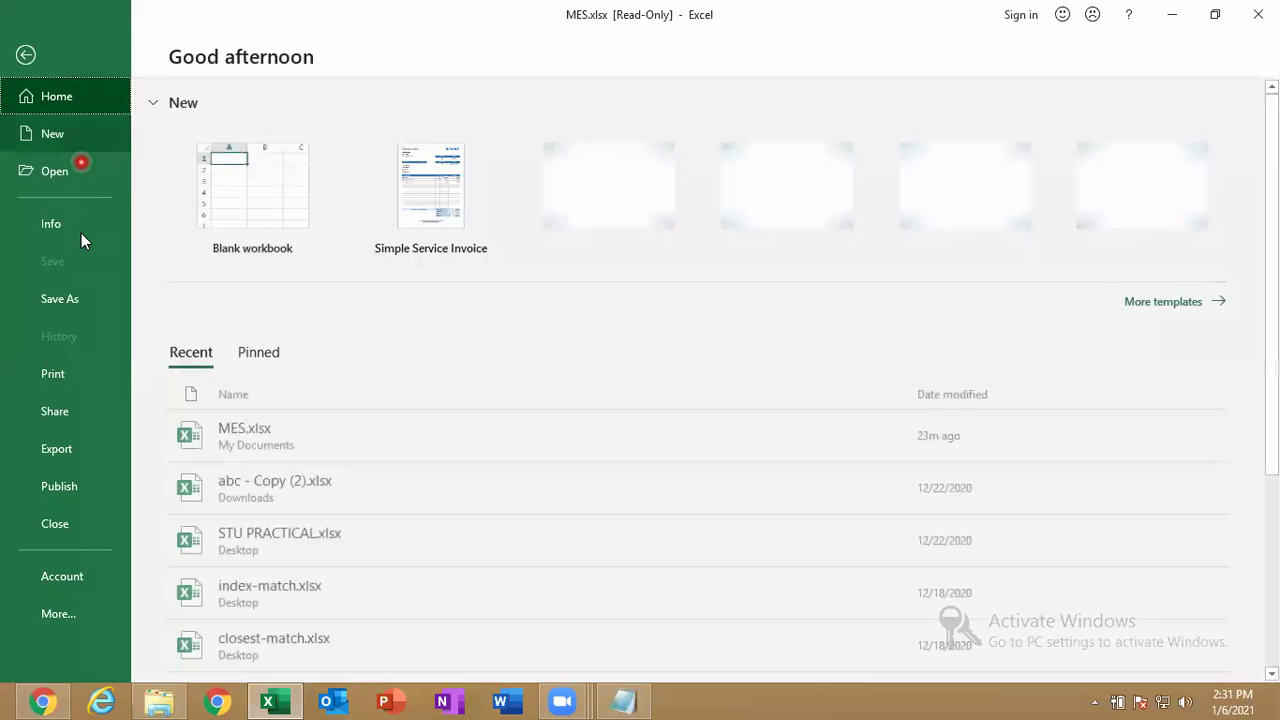
click(77, 225)
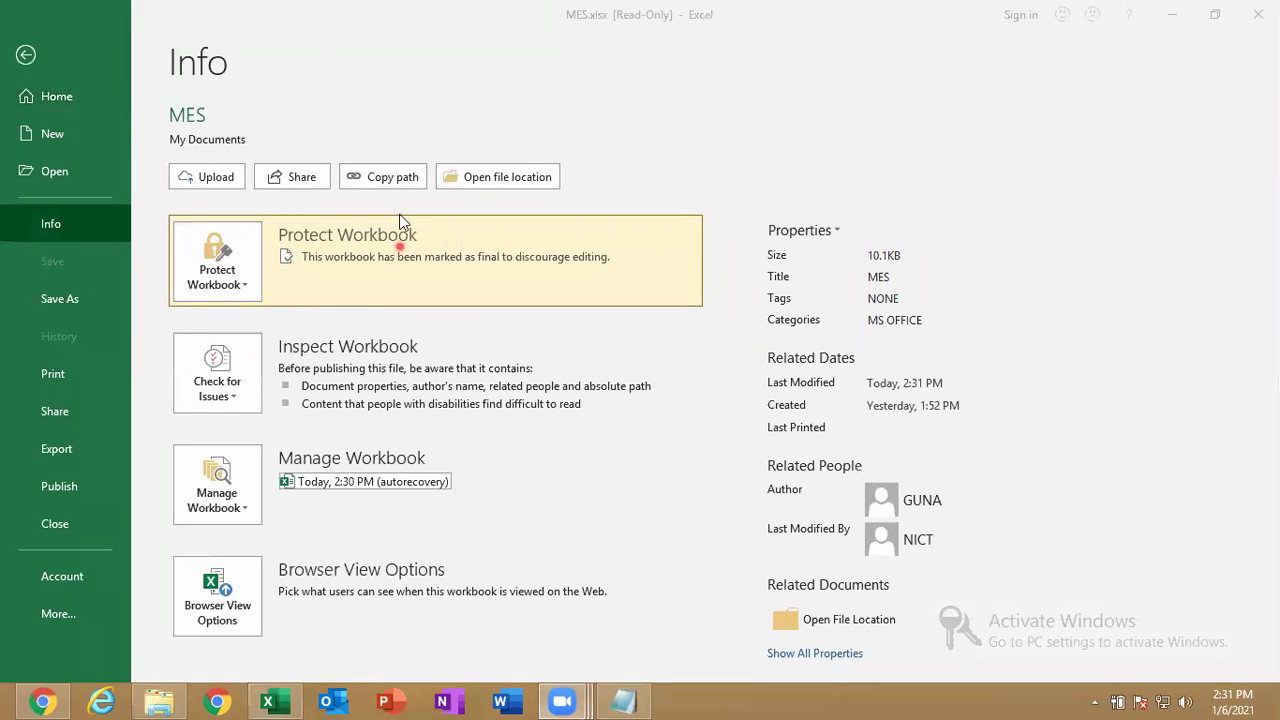
click(197, 287)
click(236, 287)
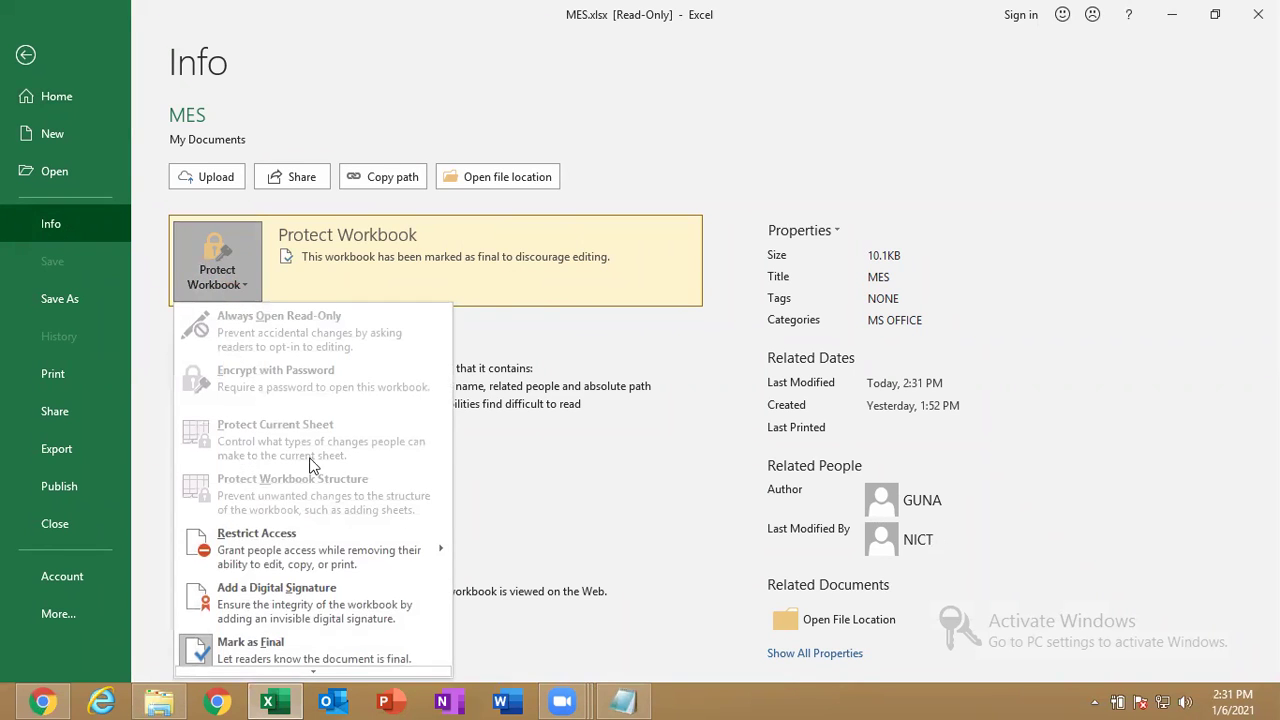
click(259, 647)
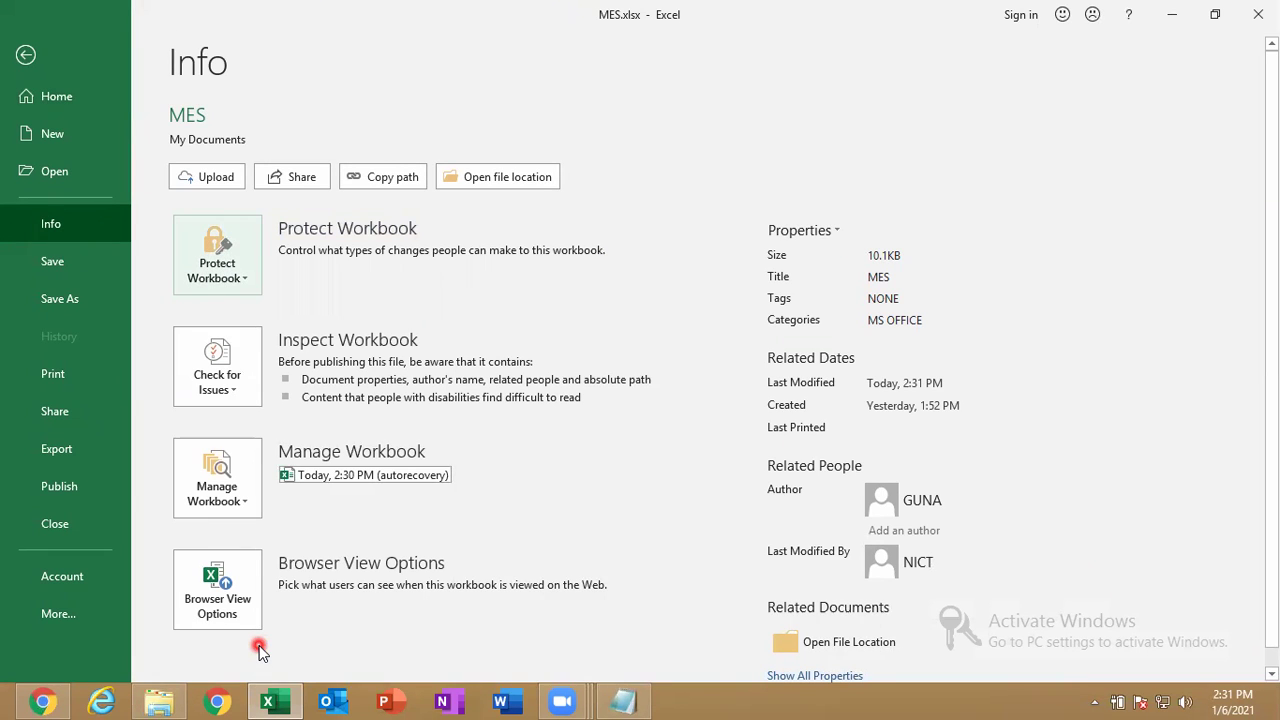
Dismiss the Protect Workbook choices, then save and return to Sheet3.
click(231, 279)
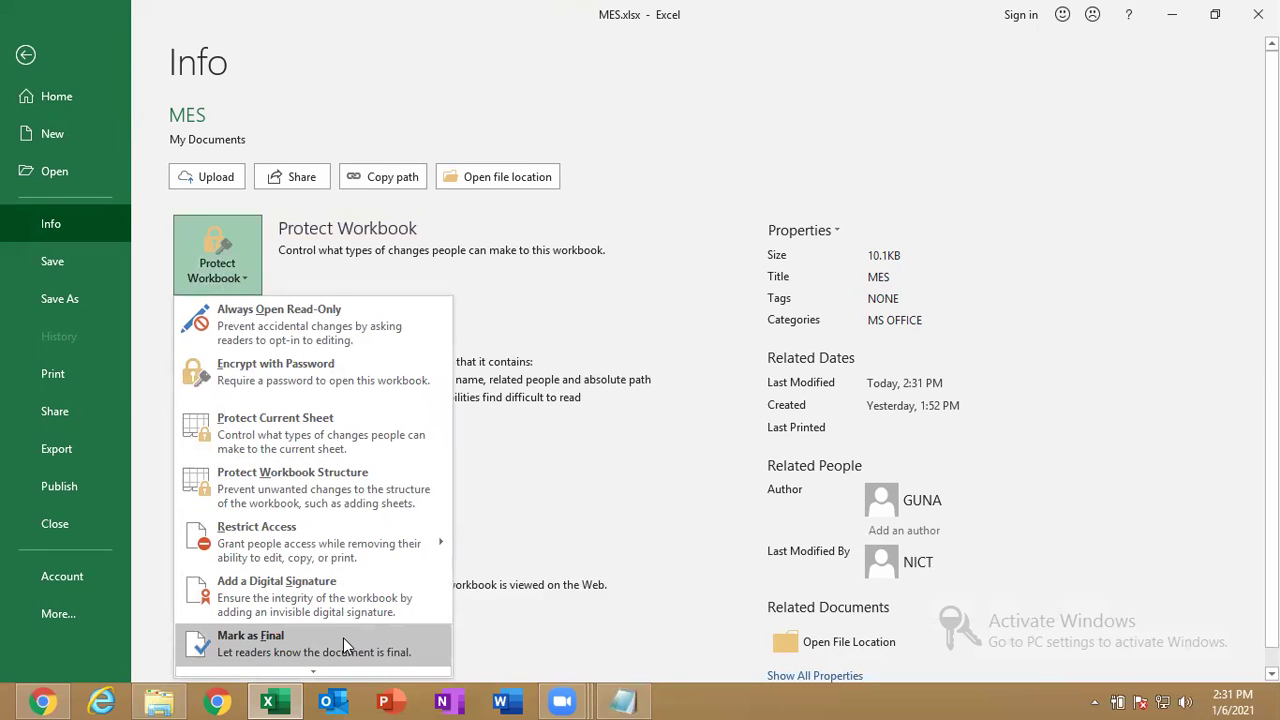
click(666, 488)
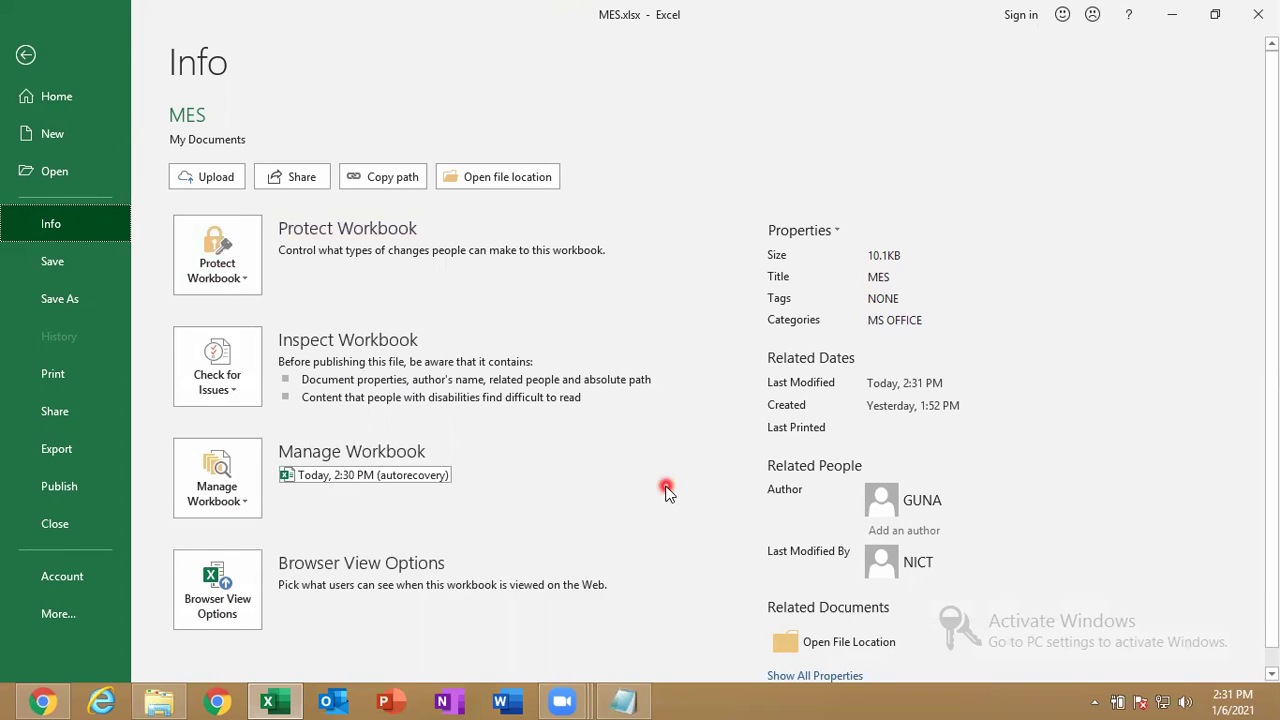
click(245, 282)
click(636, 474)
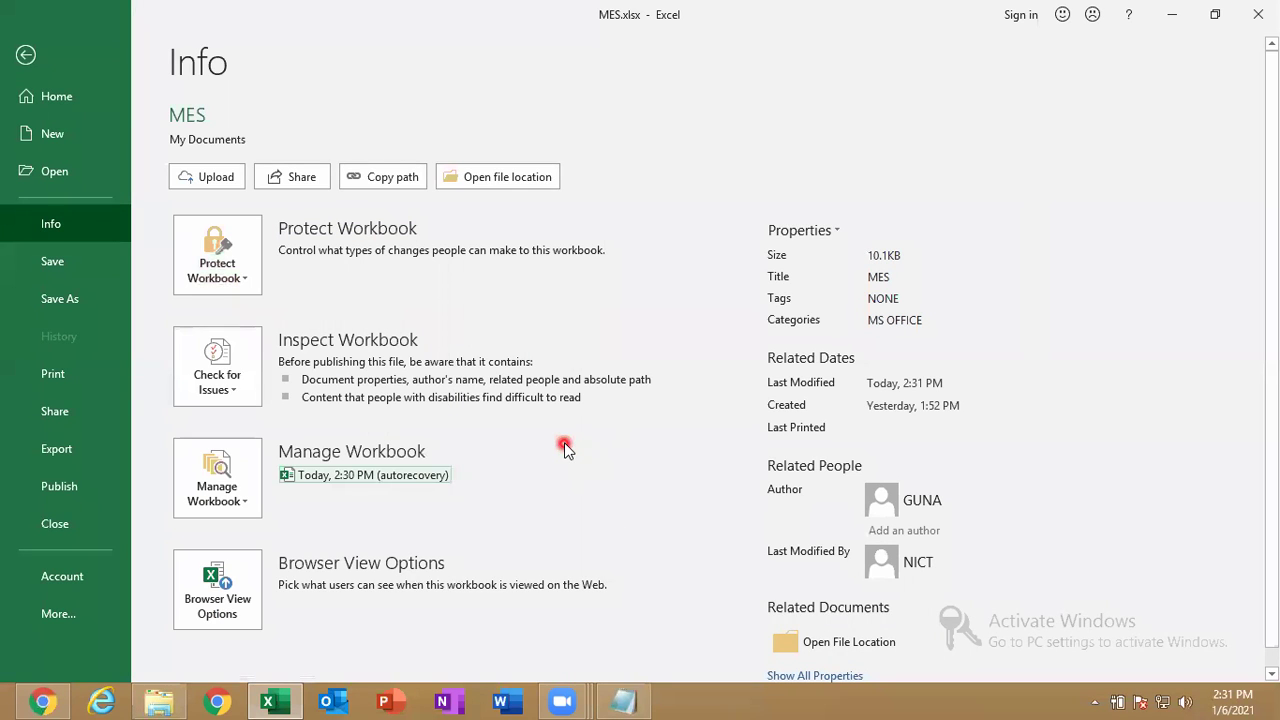
click(93, 264)
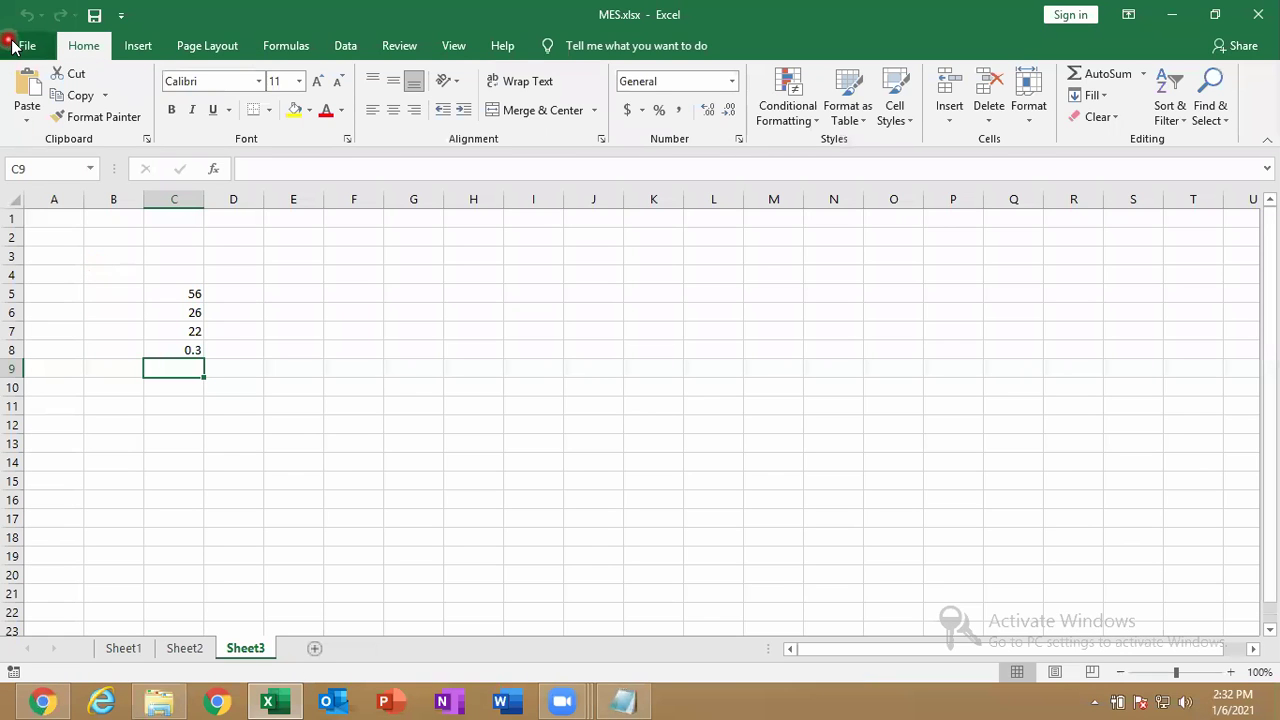
On the Info page, browse the Protect Workbook and Check for Issues choices without changes.
click(10, 40)
click(91, 216)
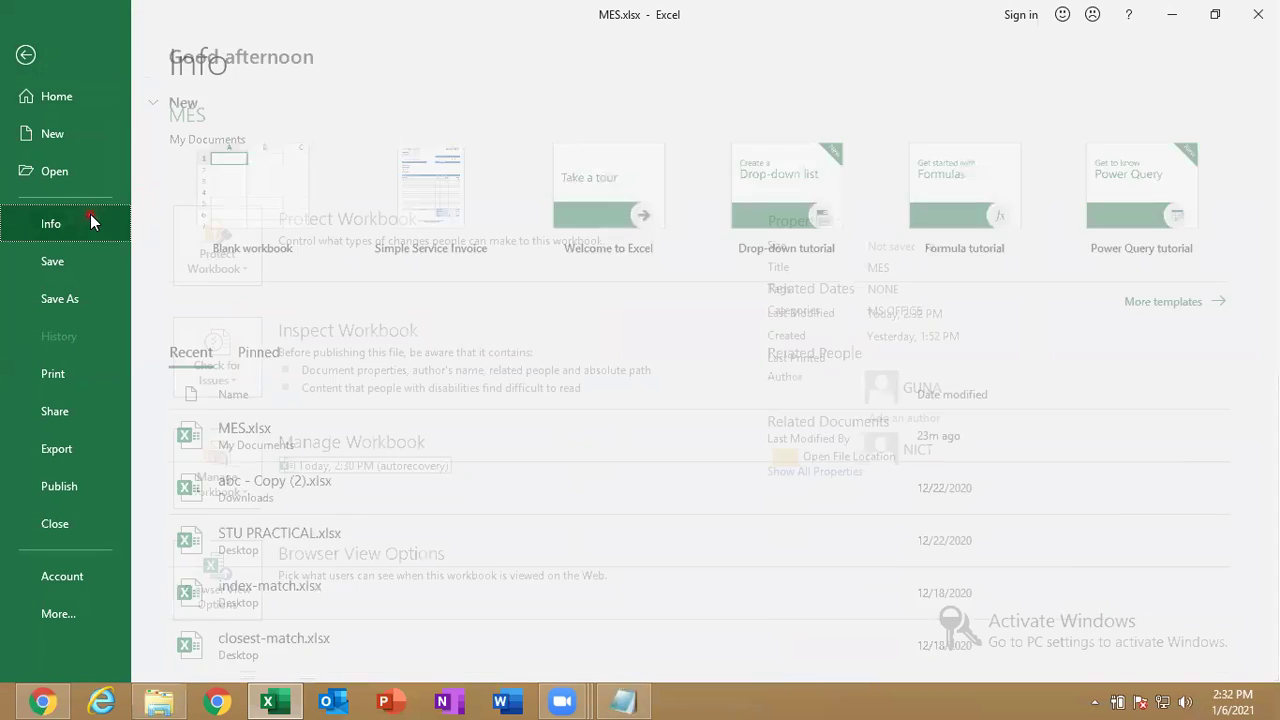
click(213, 262)
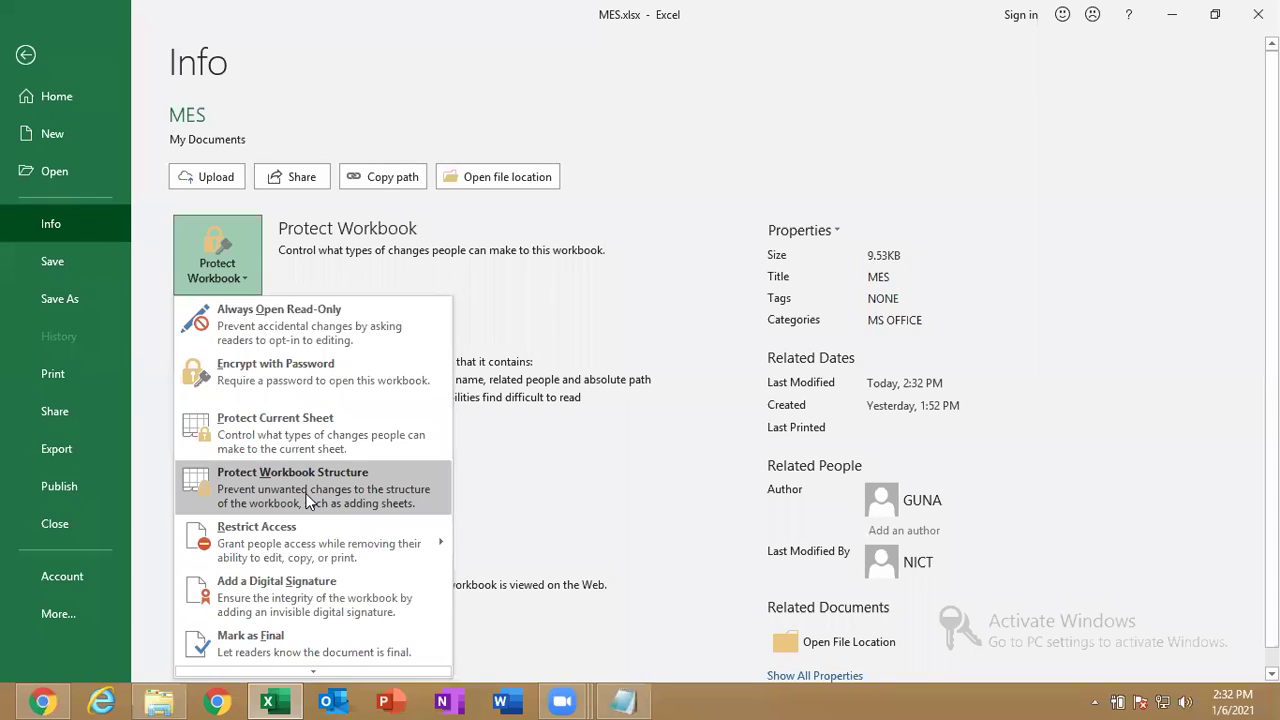
click(620, 477)
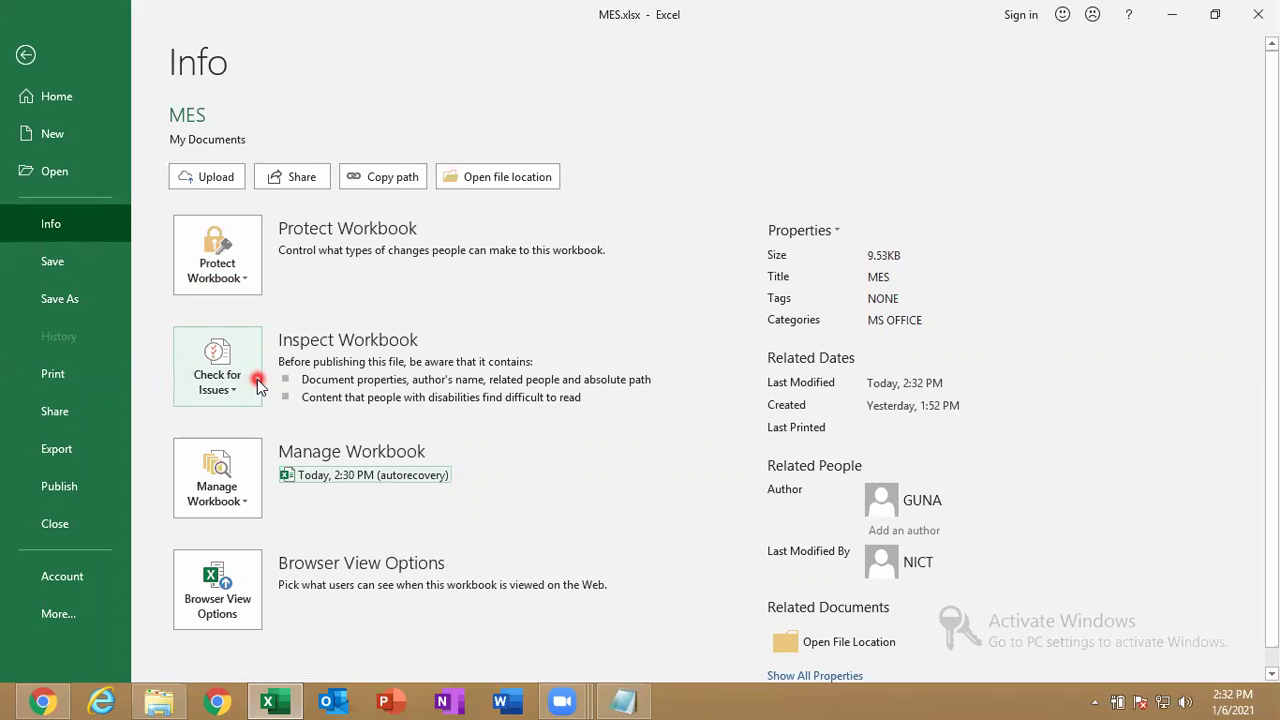
click(258, 385)
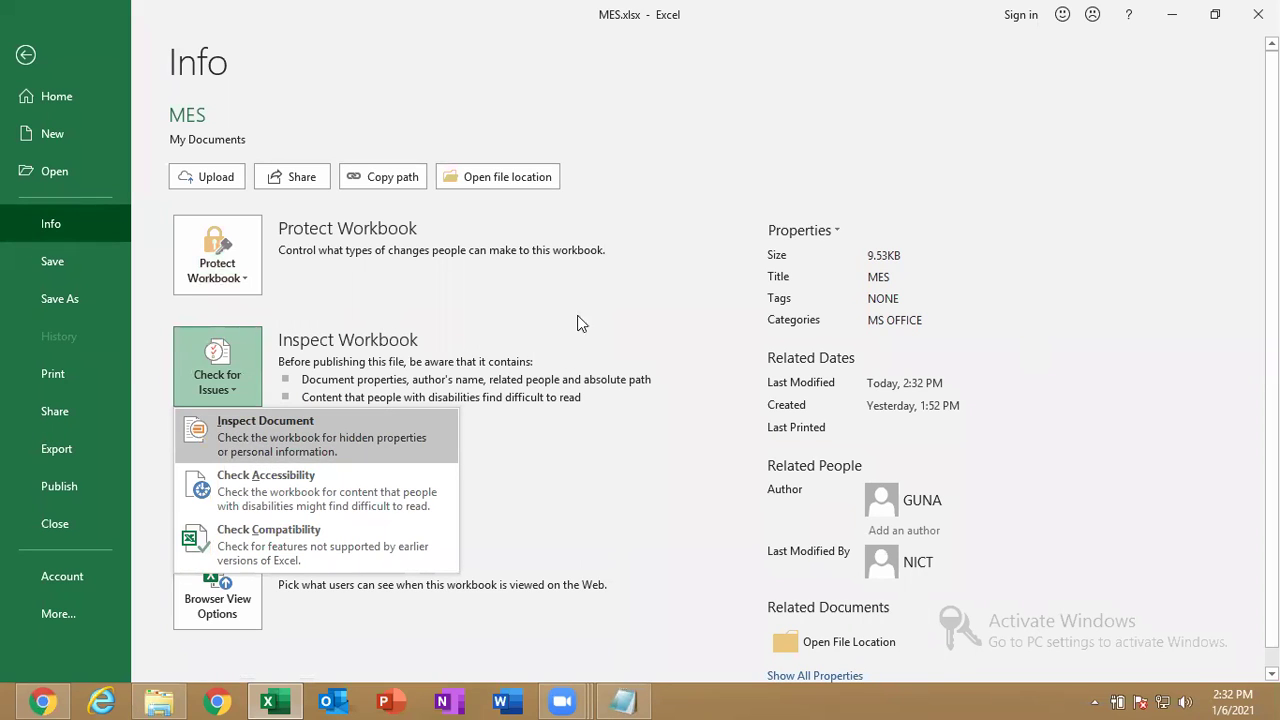
click(937, 279)
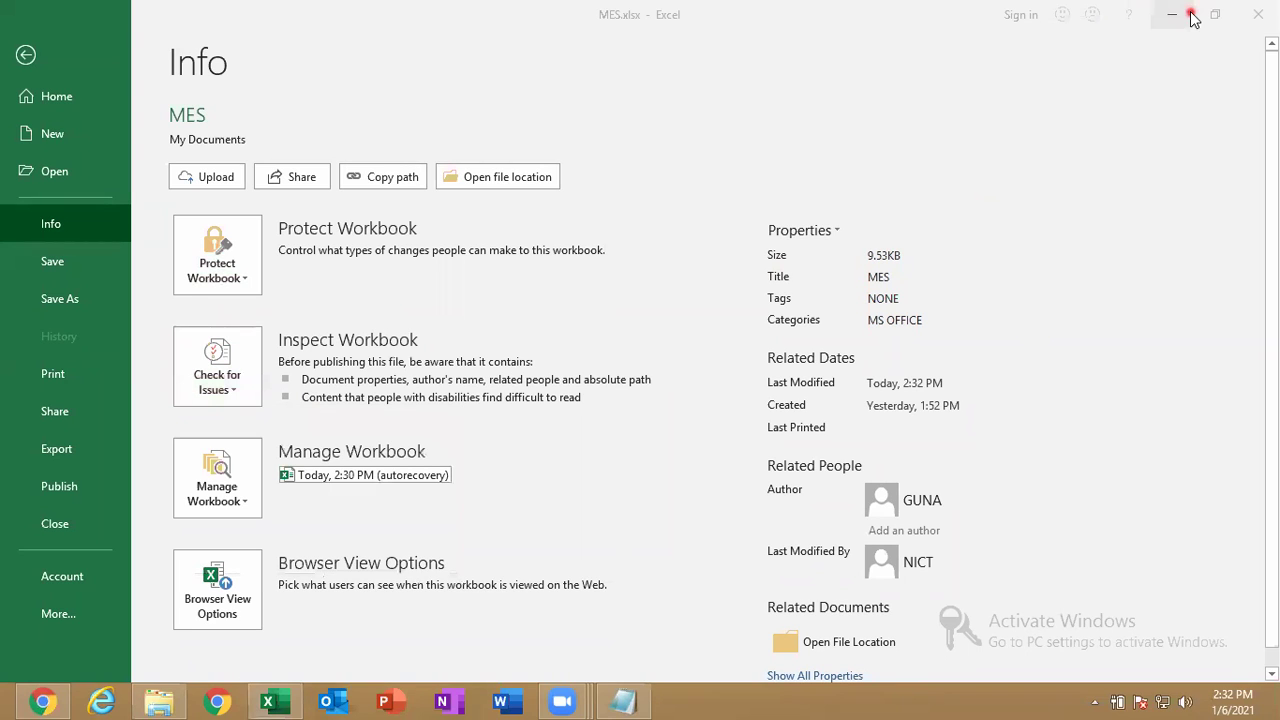
Review the Summary tab in Advanced Properties, then cancel without saving.
click(821, 232)
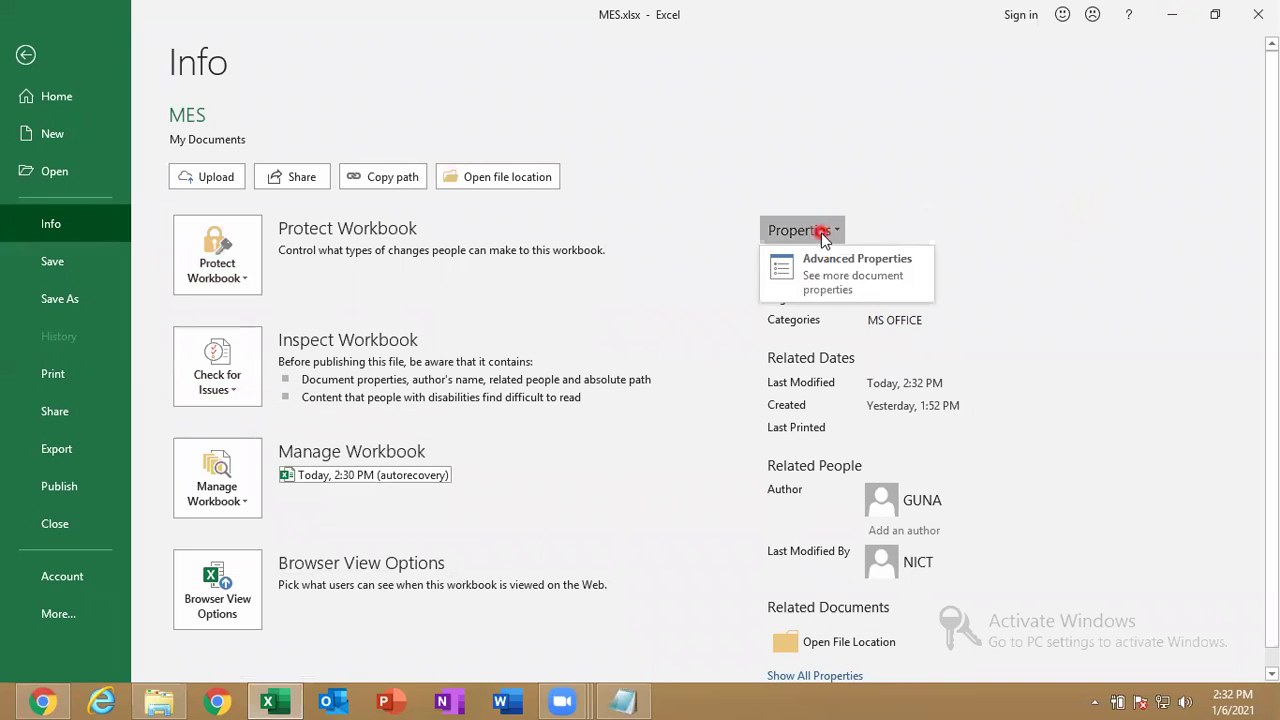
click(860, 283)
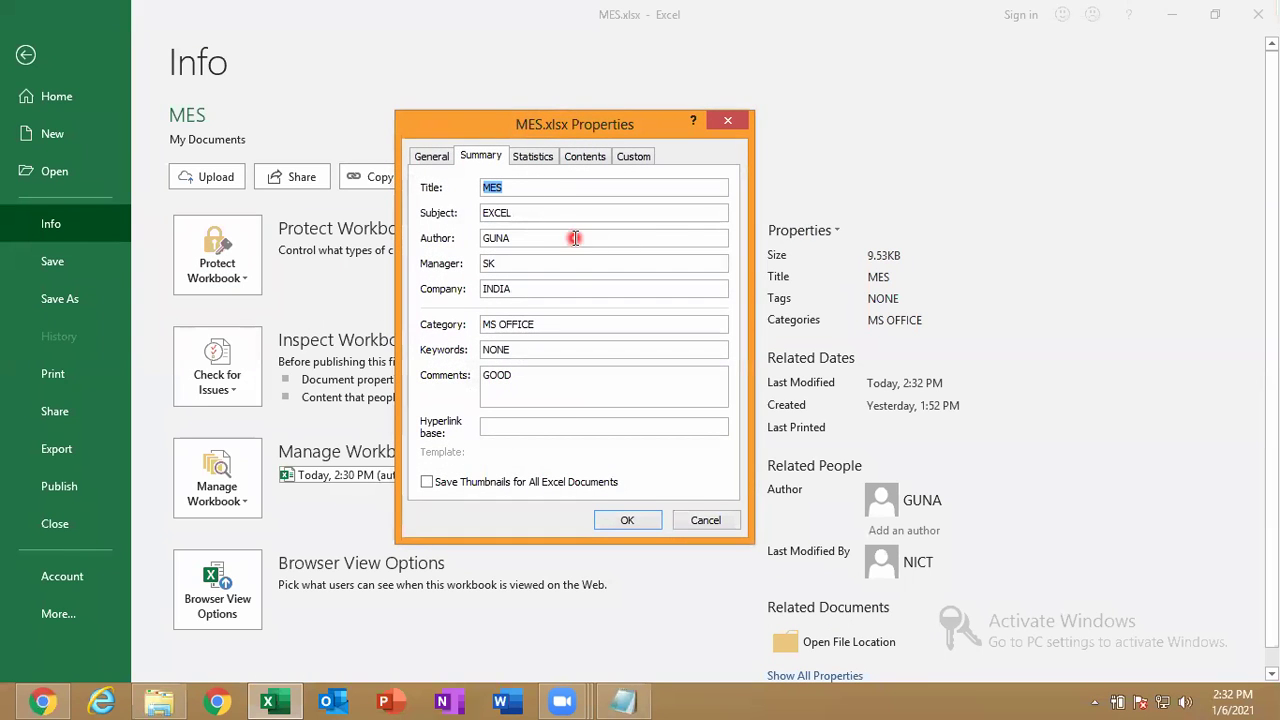
click(561, 373)
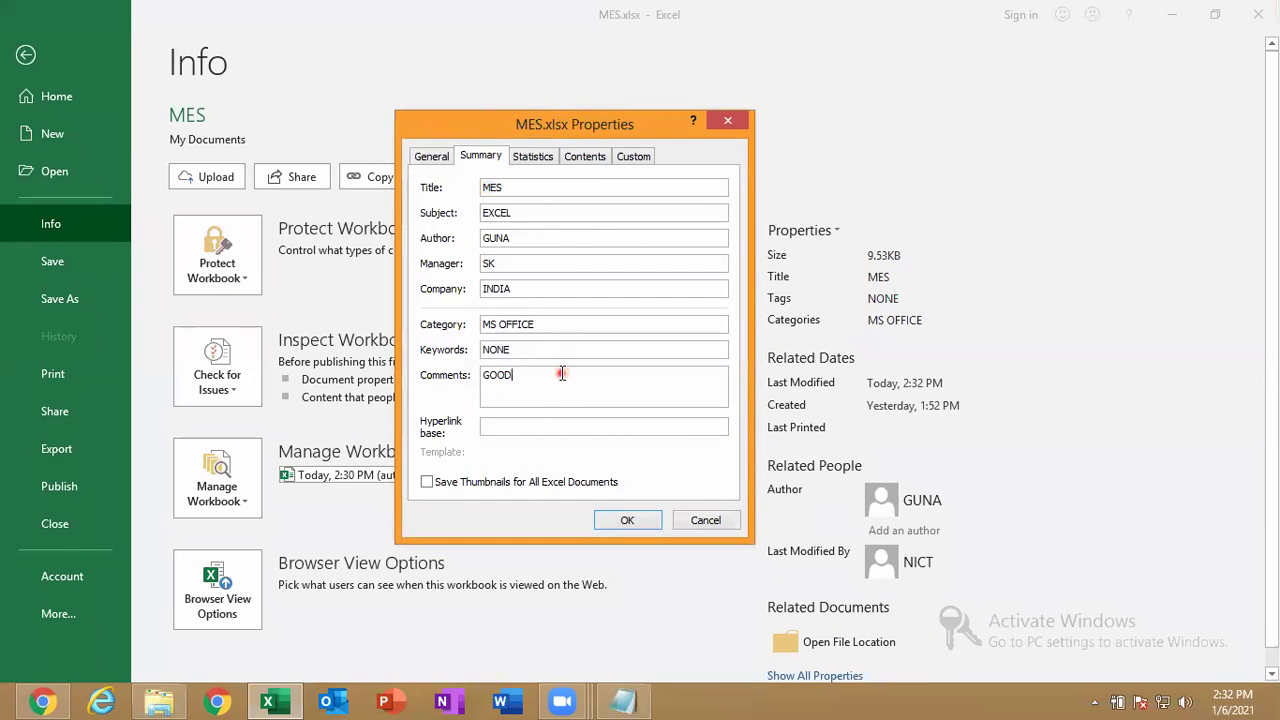
click(704, 524)
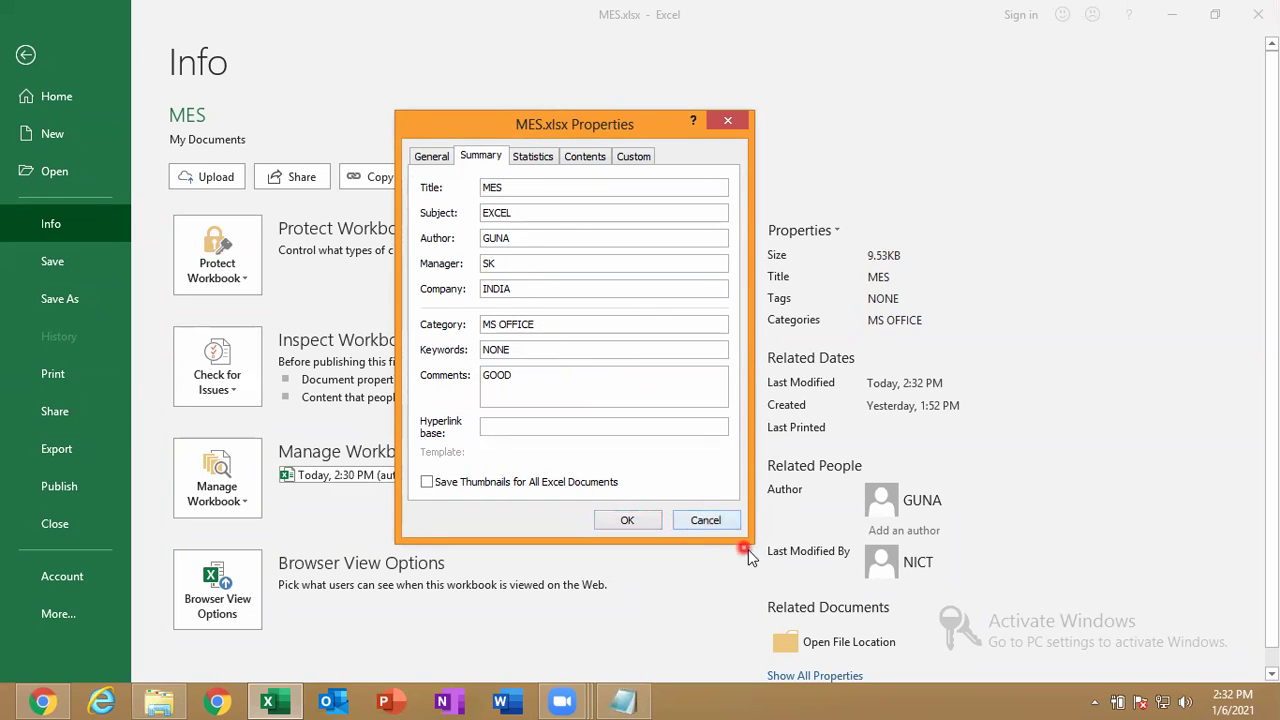
click(733, 522)
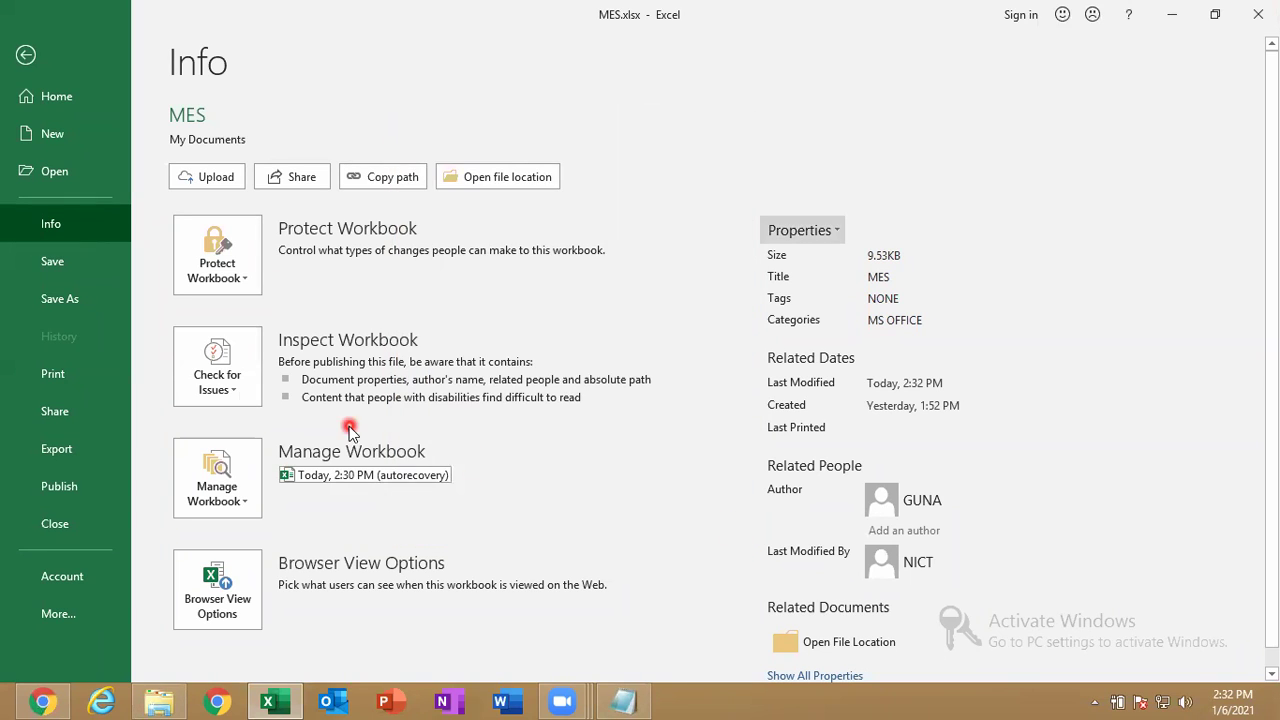
Run the Document Inspector and remove all Document Properties and Personal Information.
click(212, 370)
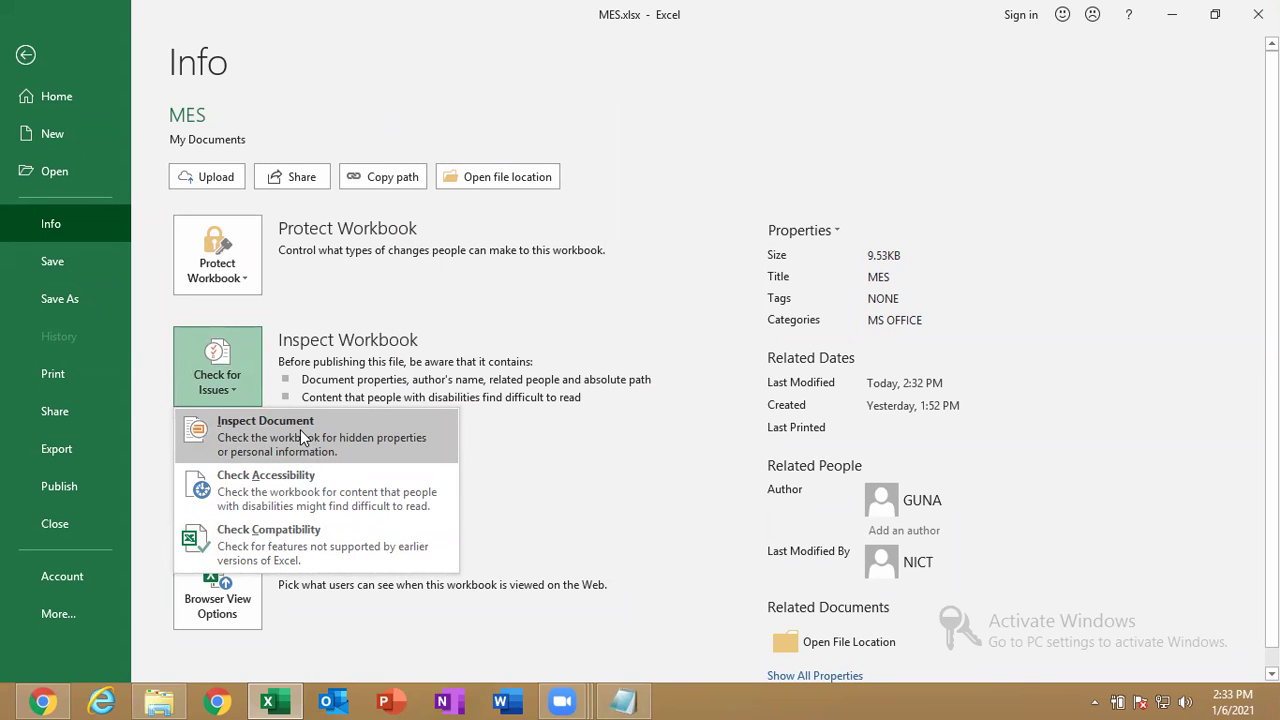
click(302, 431)
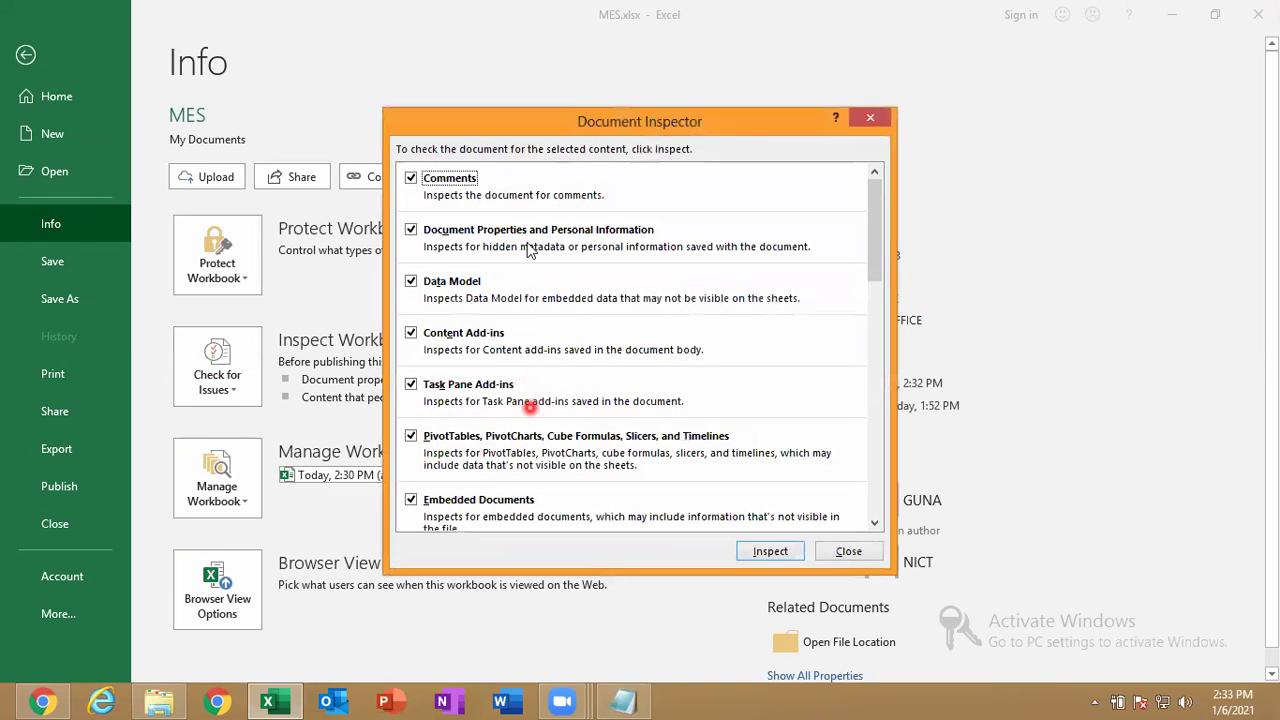
click(772, 555)
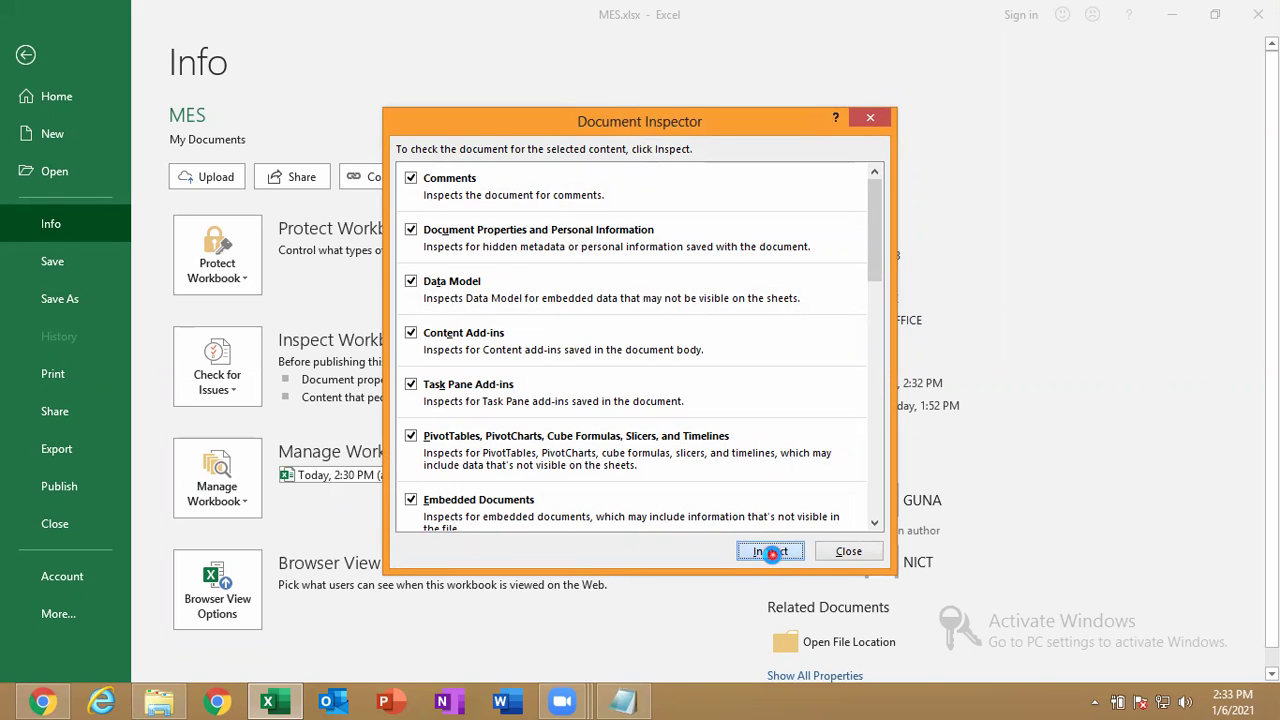
click(772, 555)
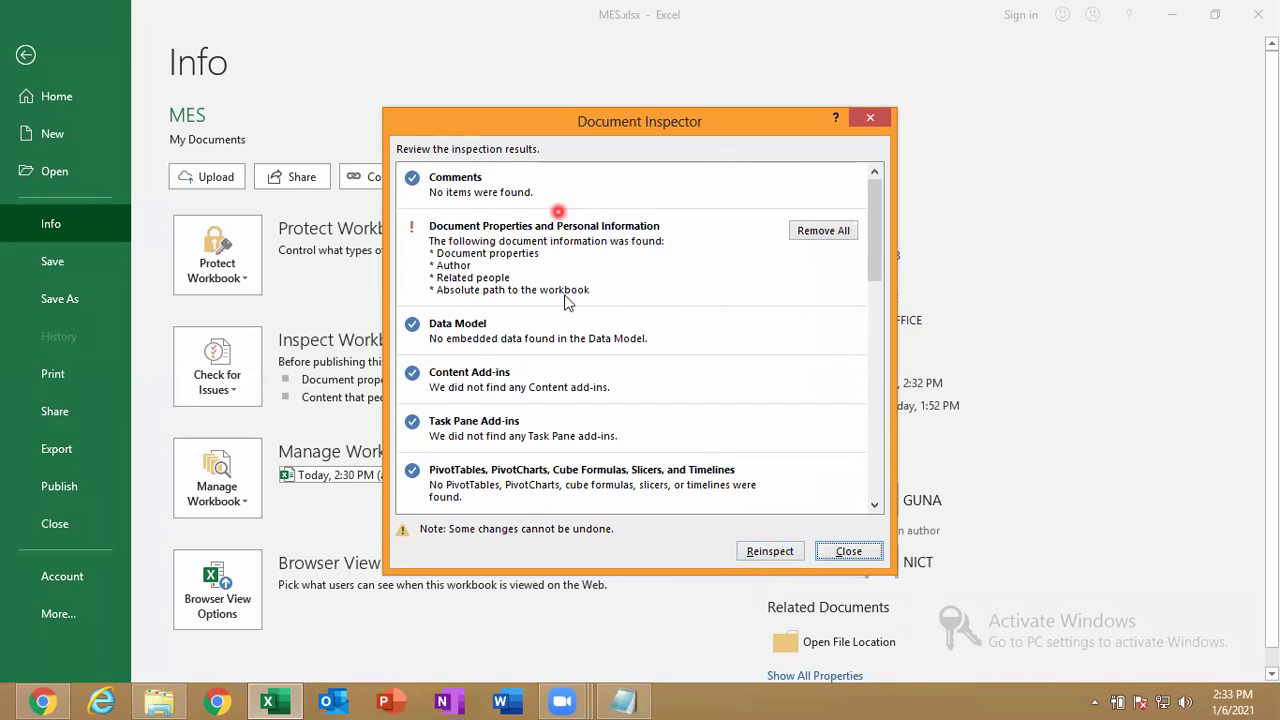
click(823, 231)
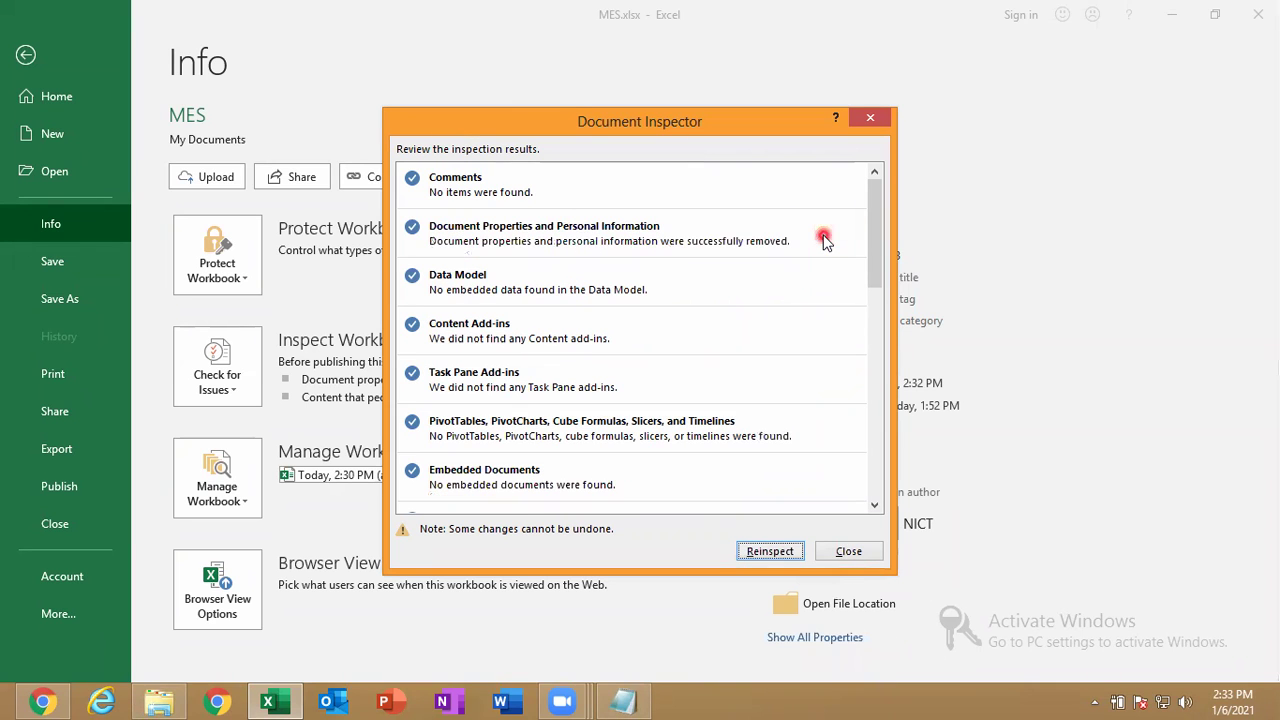
click(849, 553)
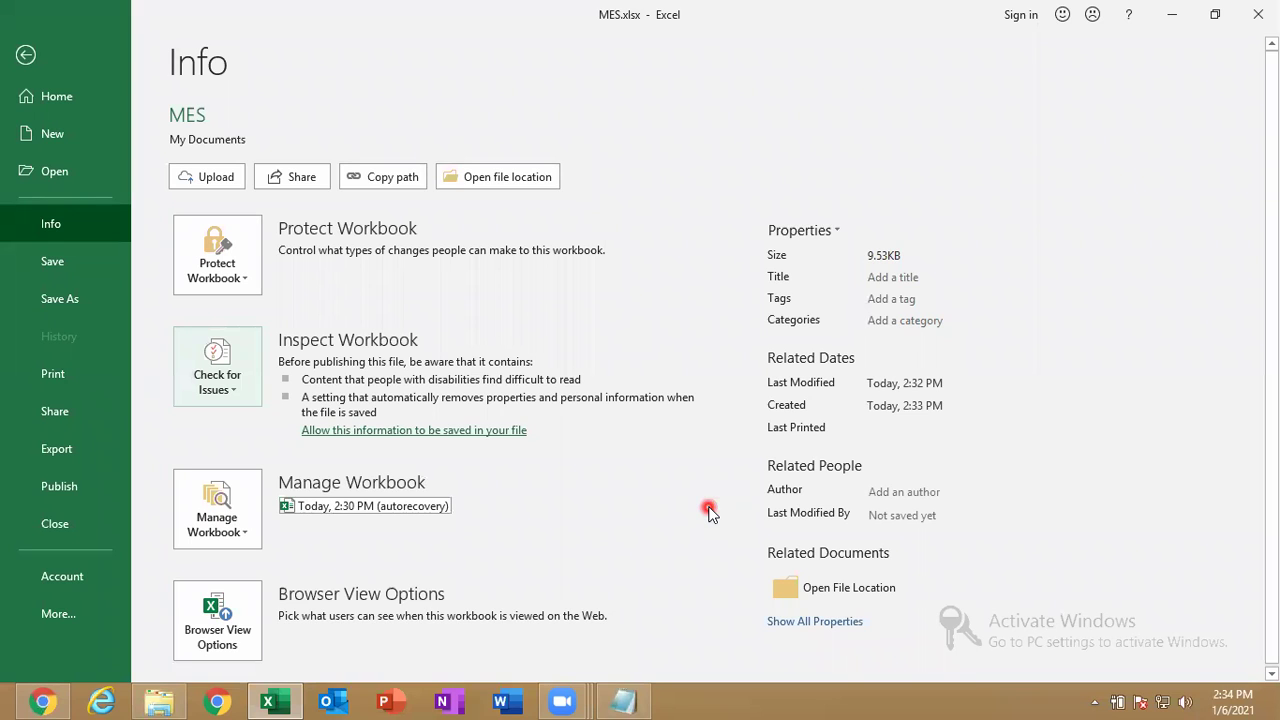
Run Check Accessibility, then leave the Title property blank.
click(227, 388)
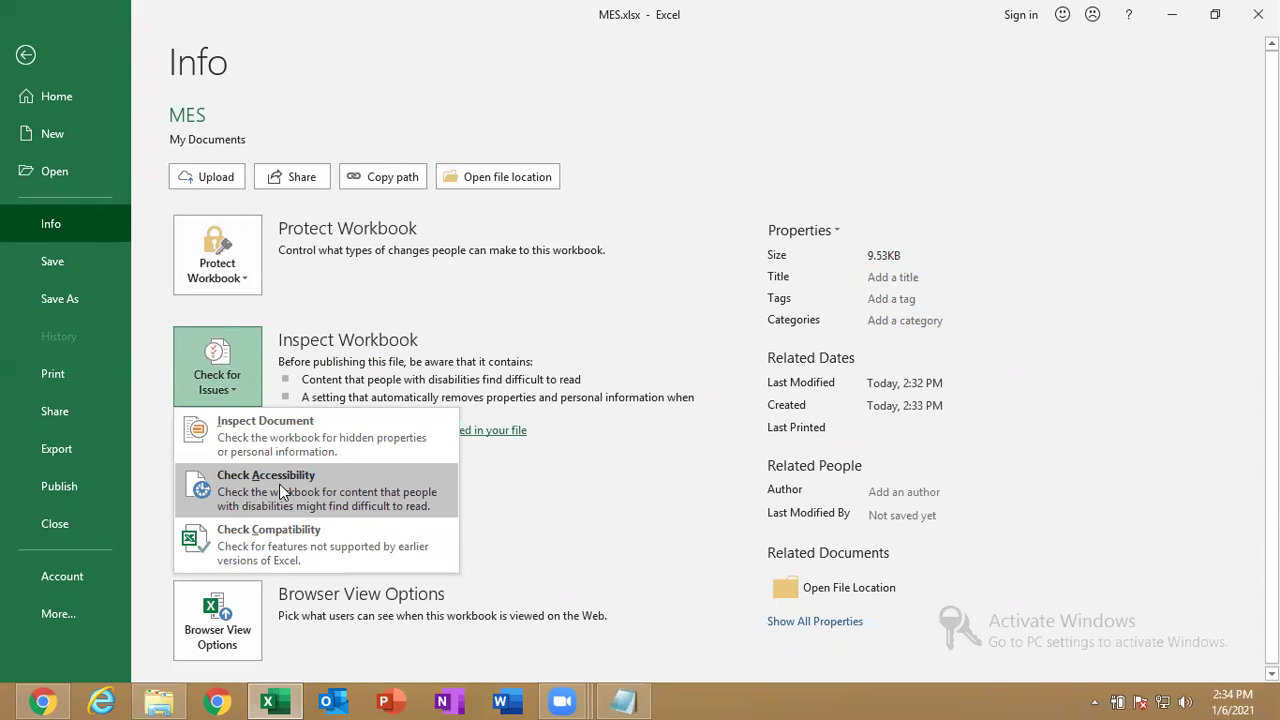
click(281, 492)
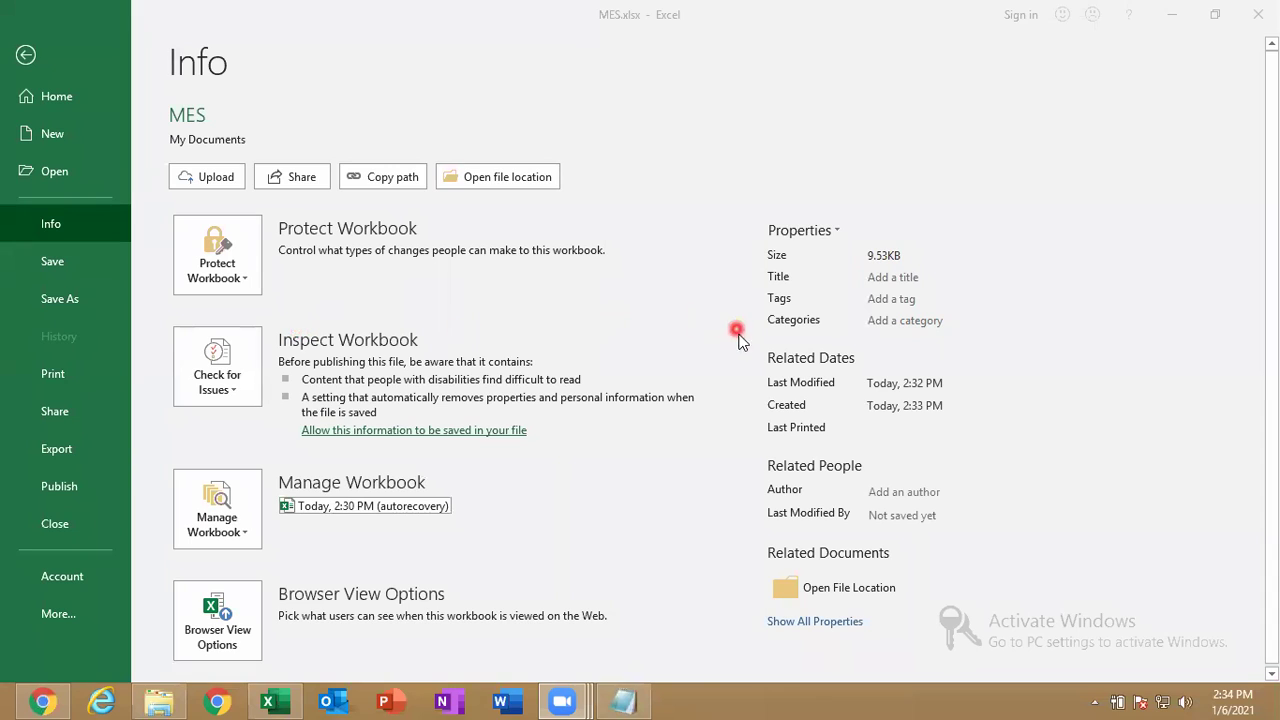
click(897, 277)
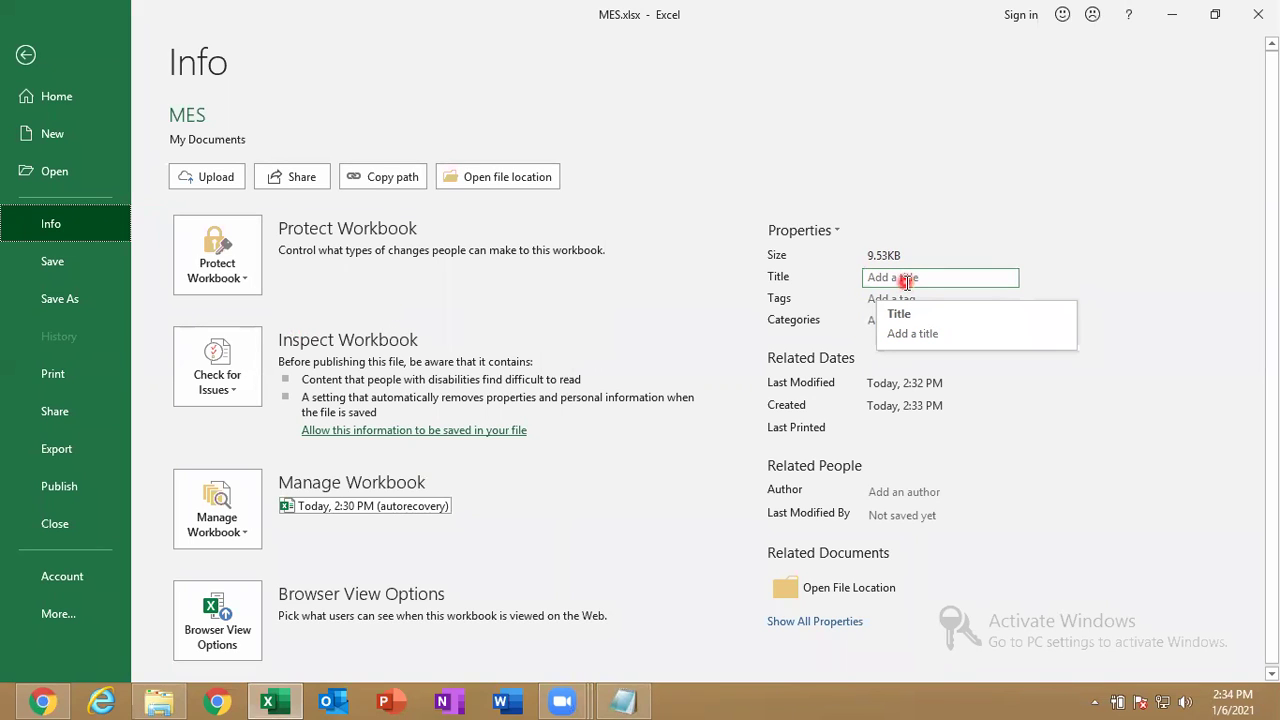
click(757, 314)
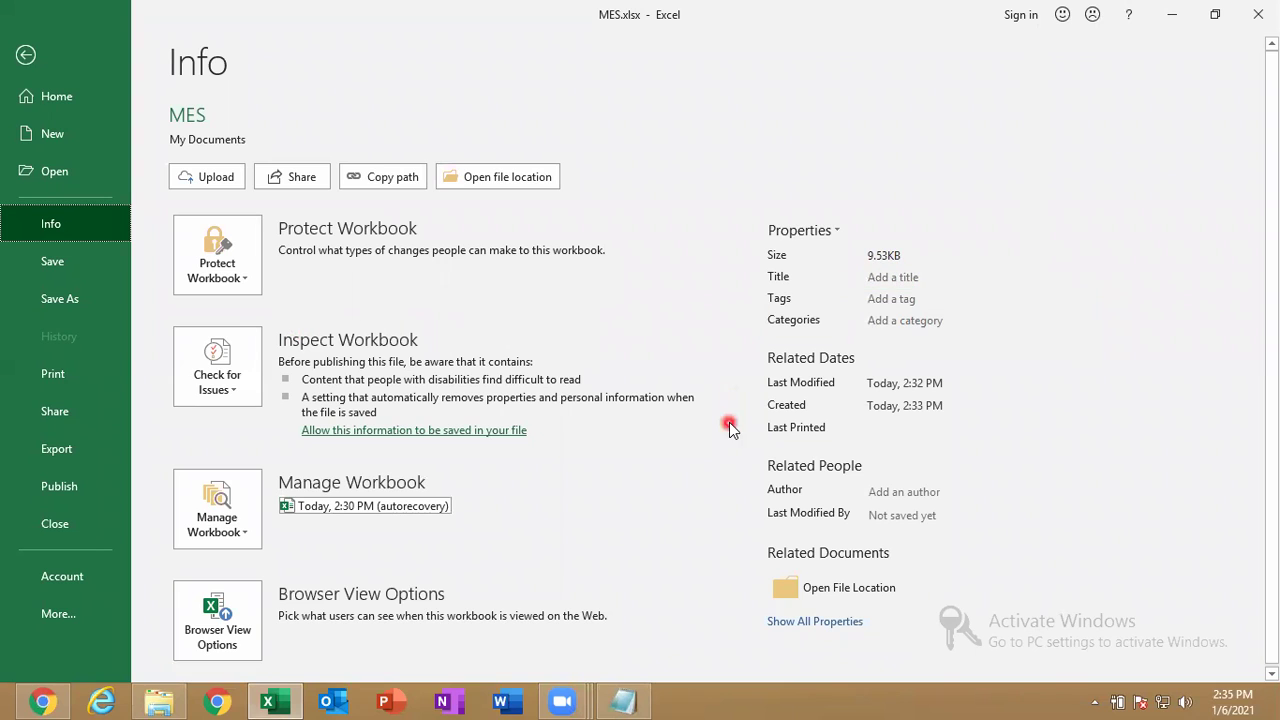
Open Advanced Properties for MES.xlsx on the Summary tab.
click(255, 364)
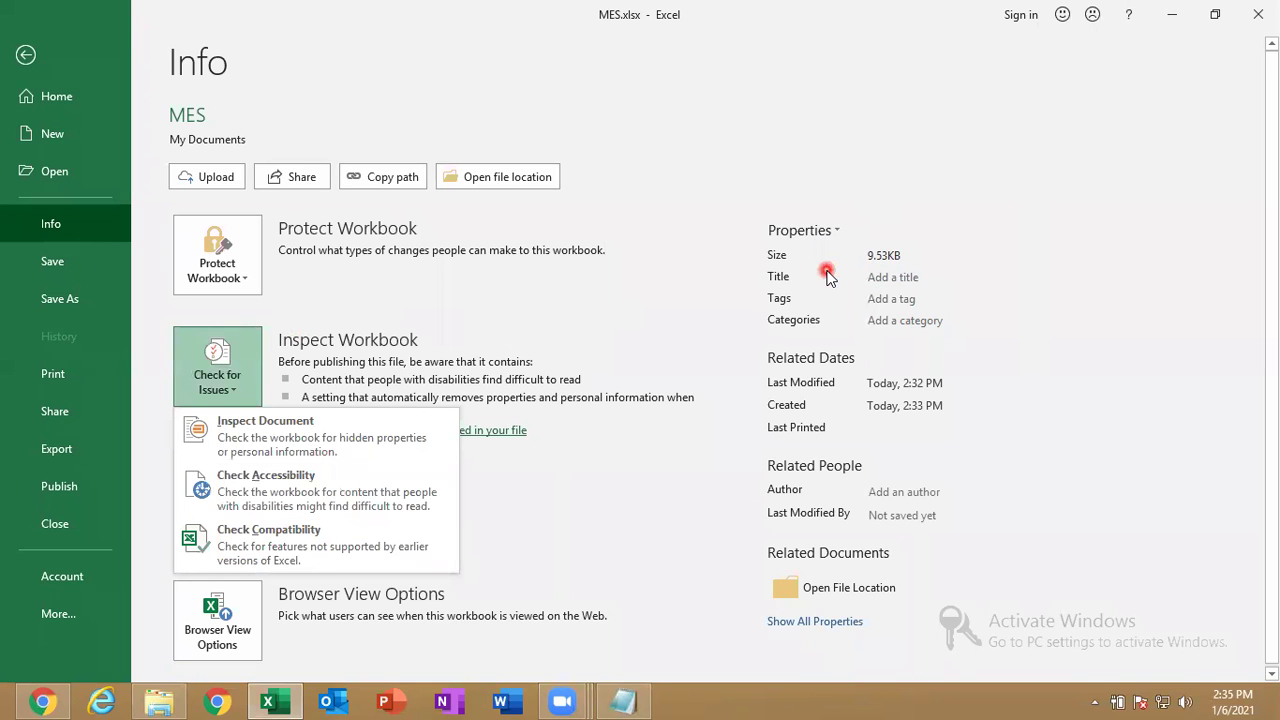
click(812, 238)
click(814, 252)
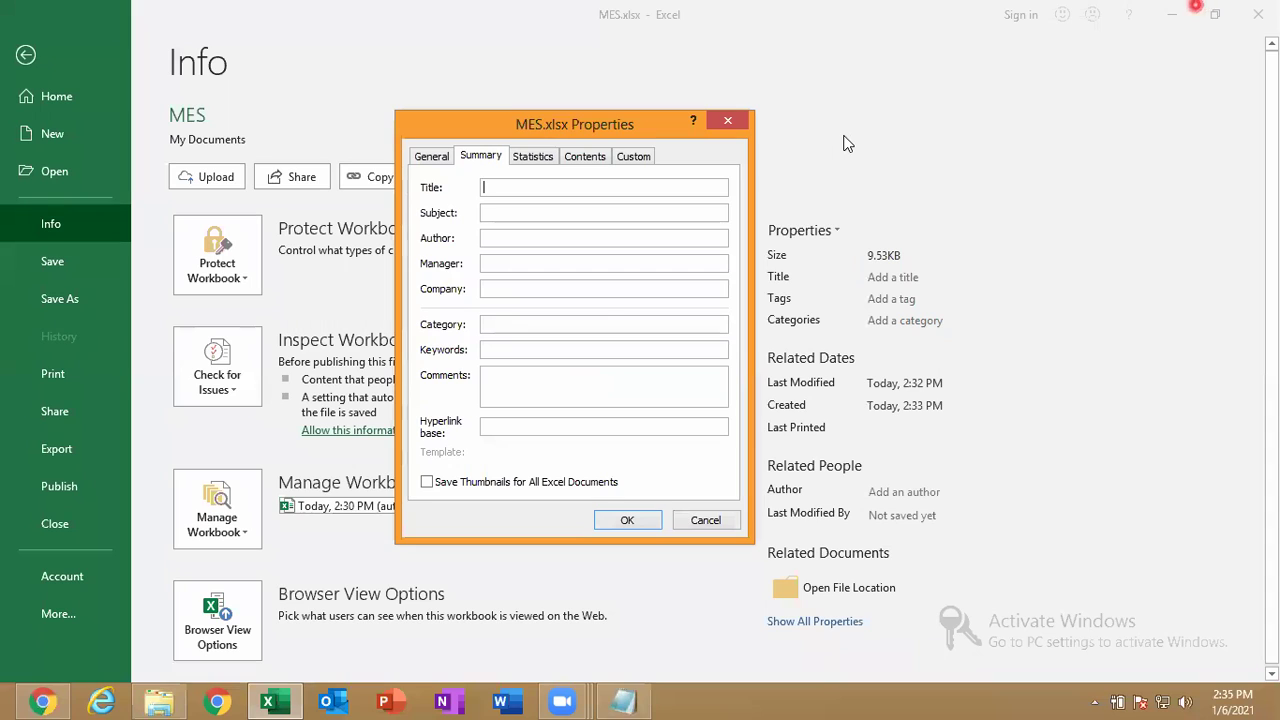
Click into the Title field, then cancel the MES.xlsx Properties dialog unchanged.
click(1197, 7)
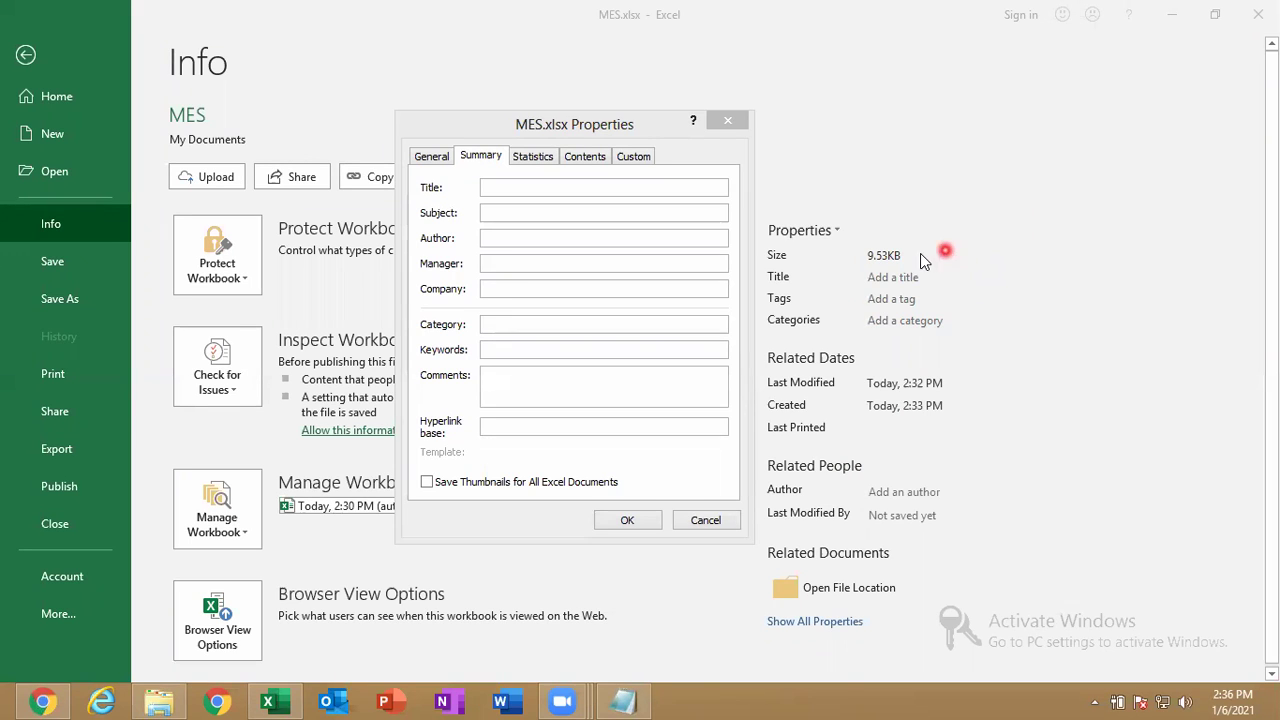
click(543, 187)
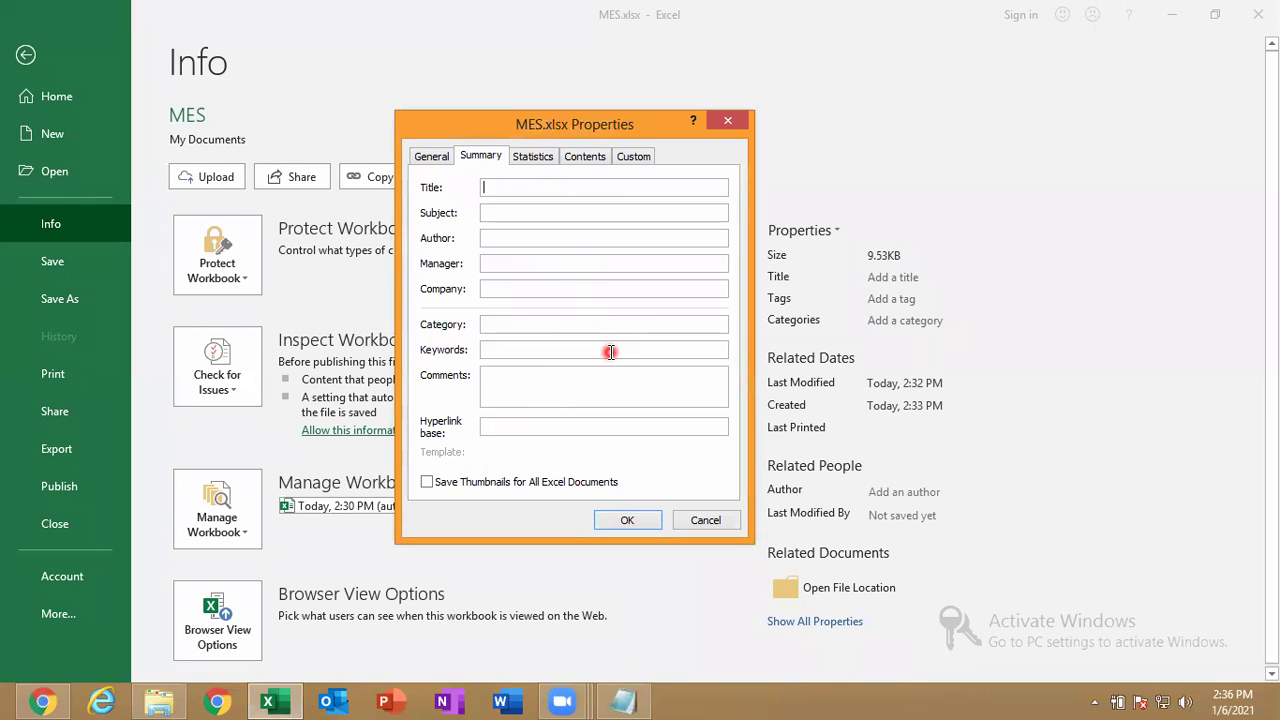
click(712, 522)
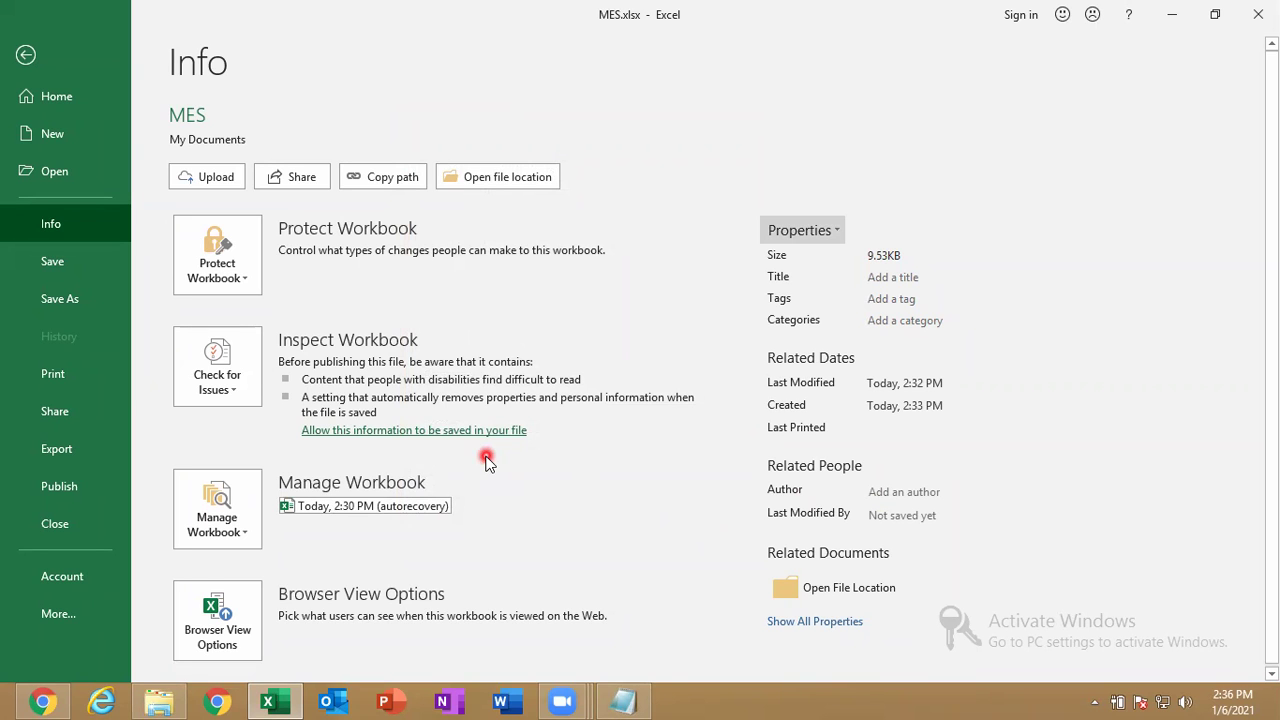
Show all properties, including Comments, Status, Subject, Company and Manager, then list issue checks.
click(834, 622)
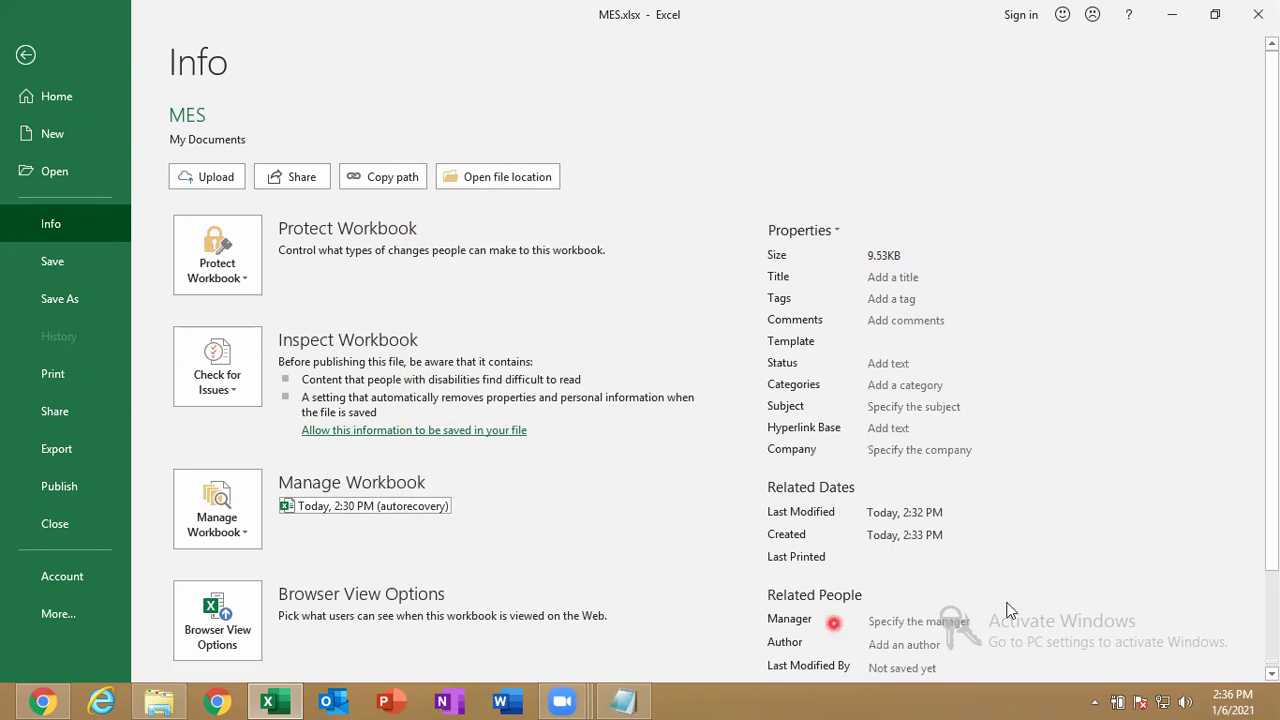
scroll(1005, 612, down, 2)
click(916, 555)
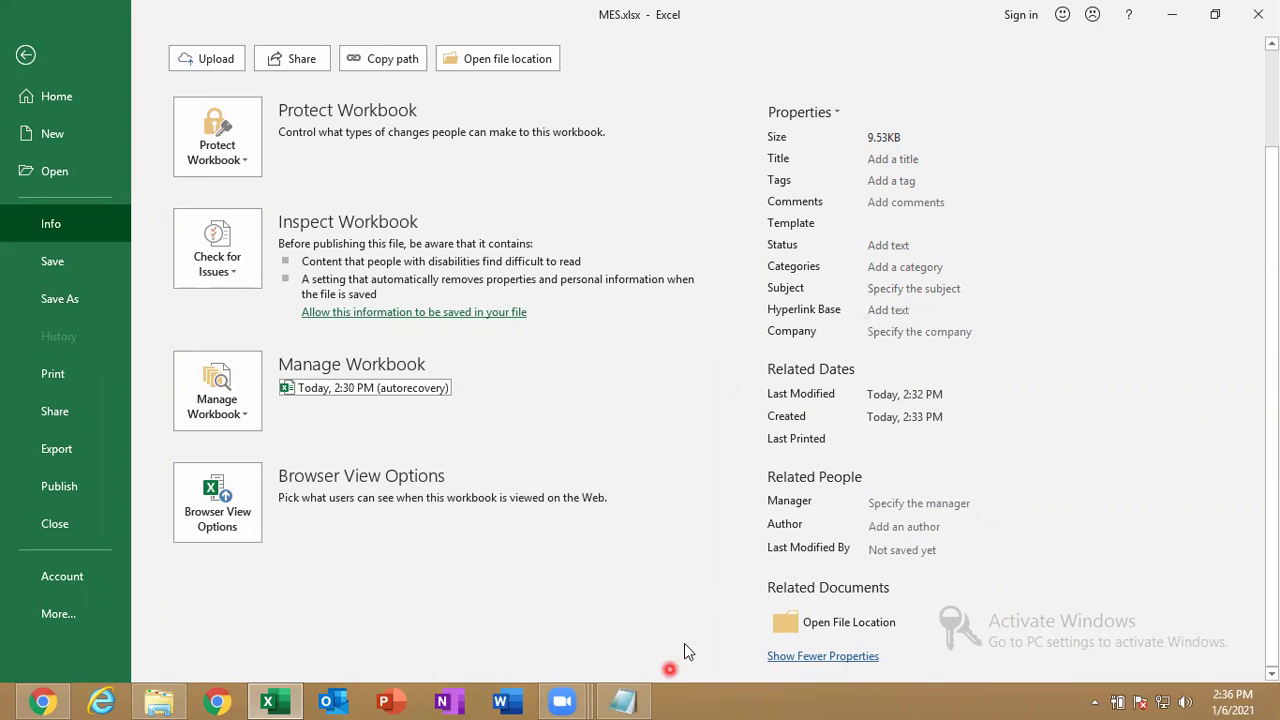
click(962, 697)
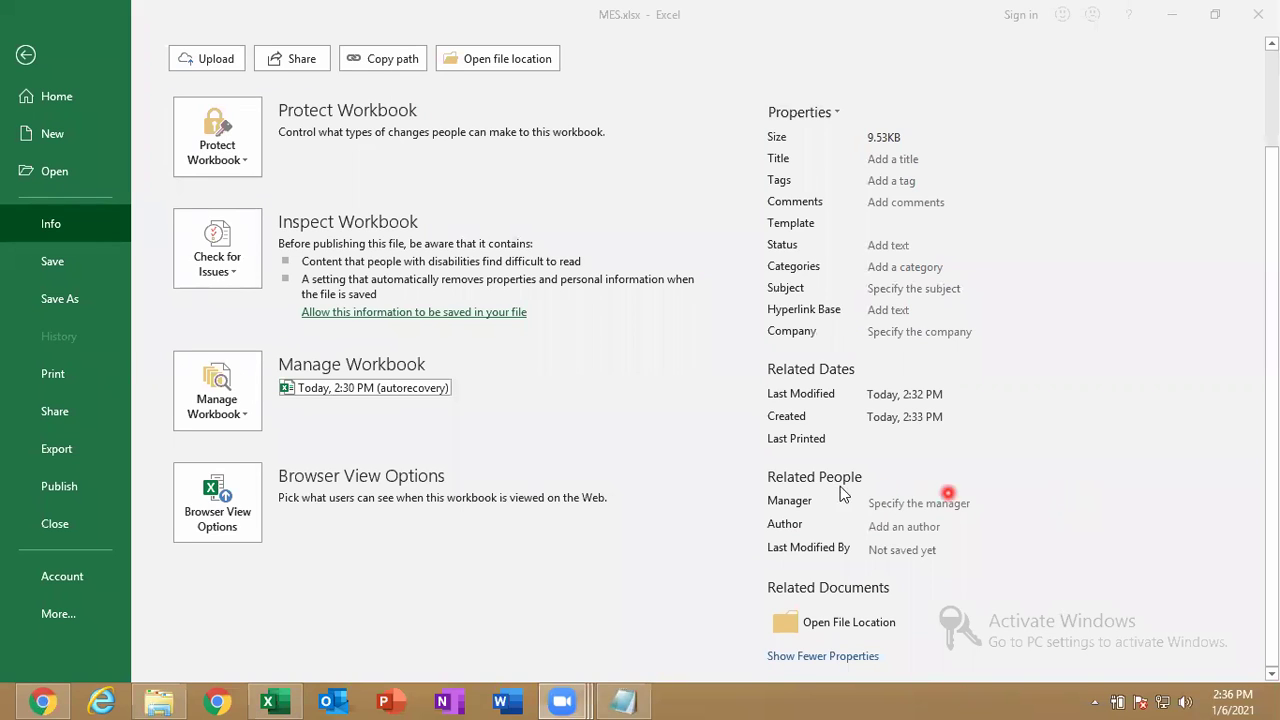
click(553, 366)
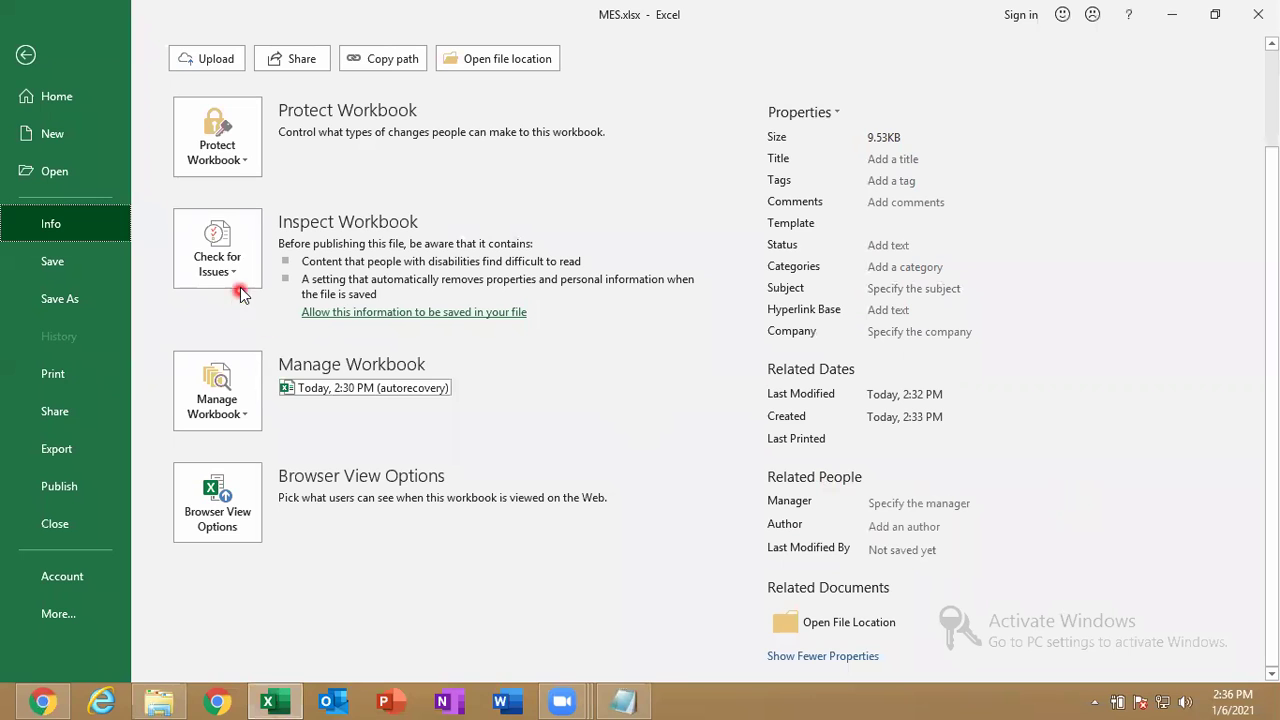
click(238, 287)
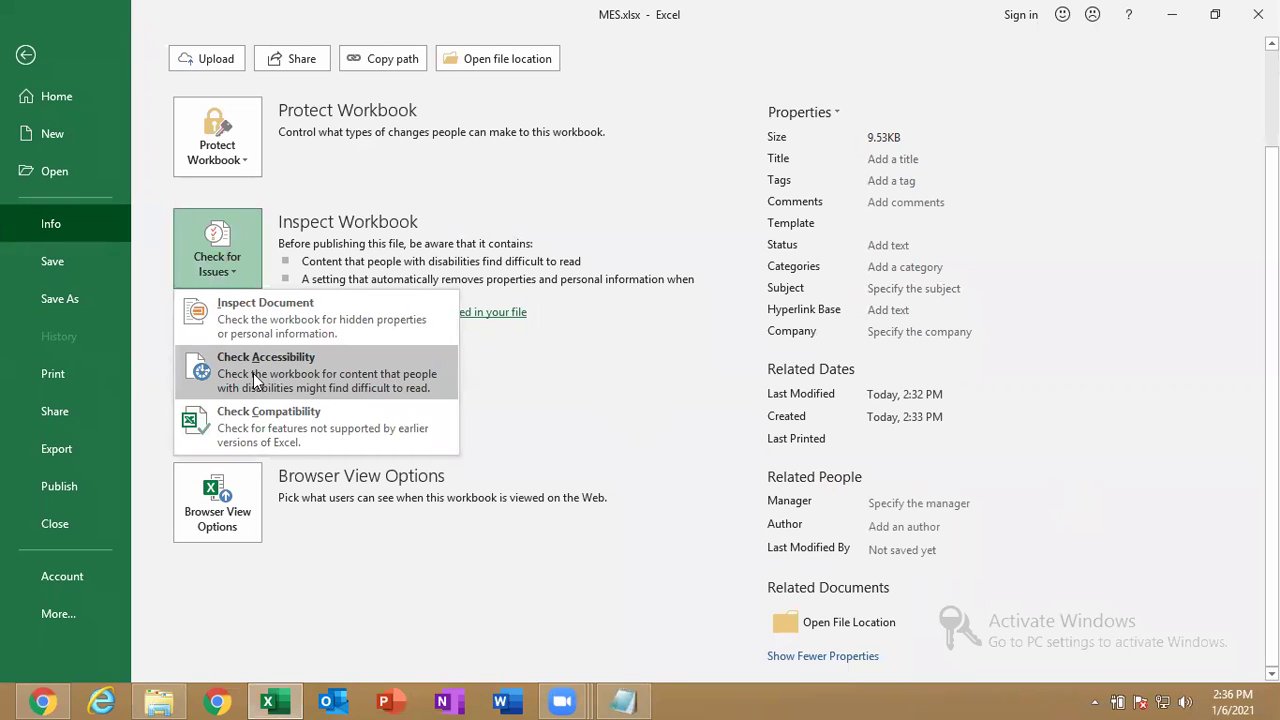
Leave Backstage with the back arrow to return to Sheet3.
click(26, 58)
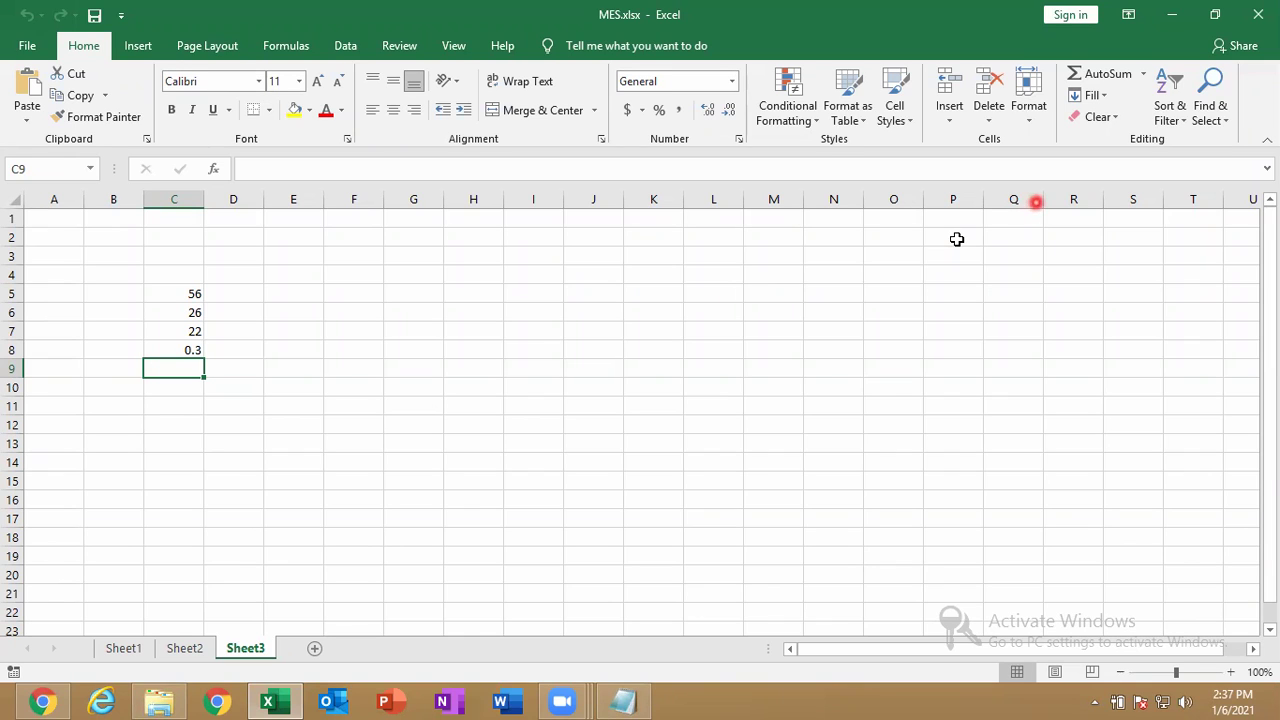
Select C5:C8 and browse the Fill Color and Font Color palettes.
drag(166, 295, 168, 347)
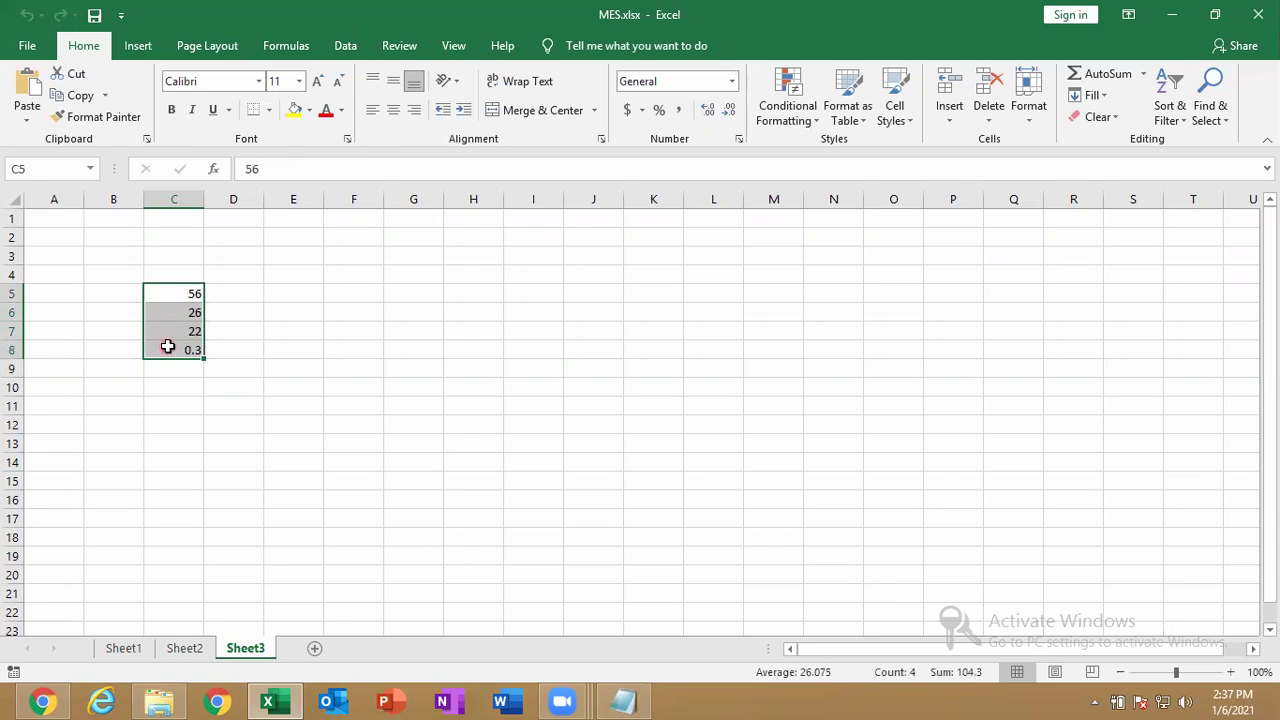
click(346, 129)
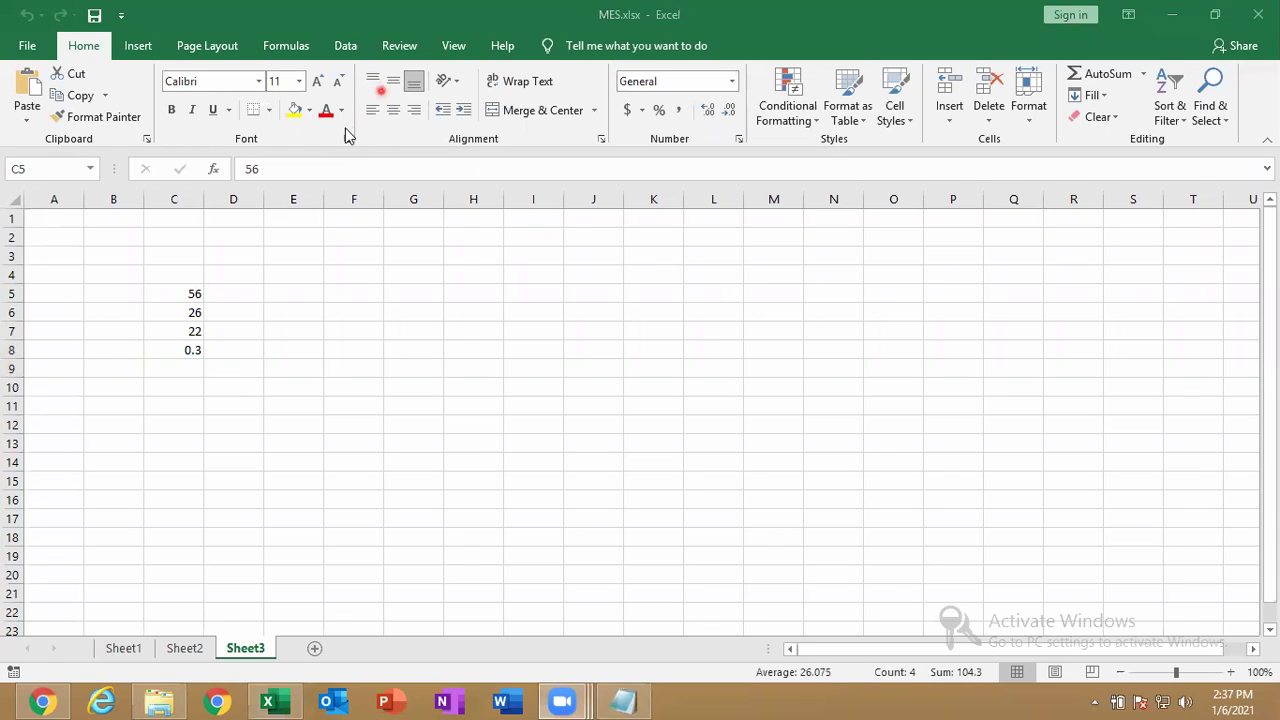
click(183, 294)
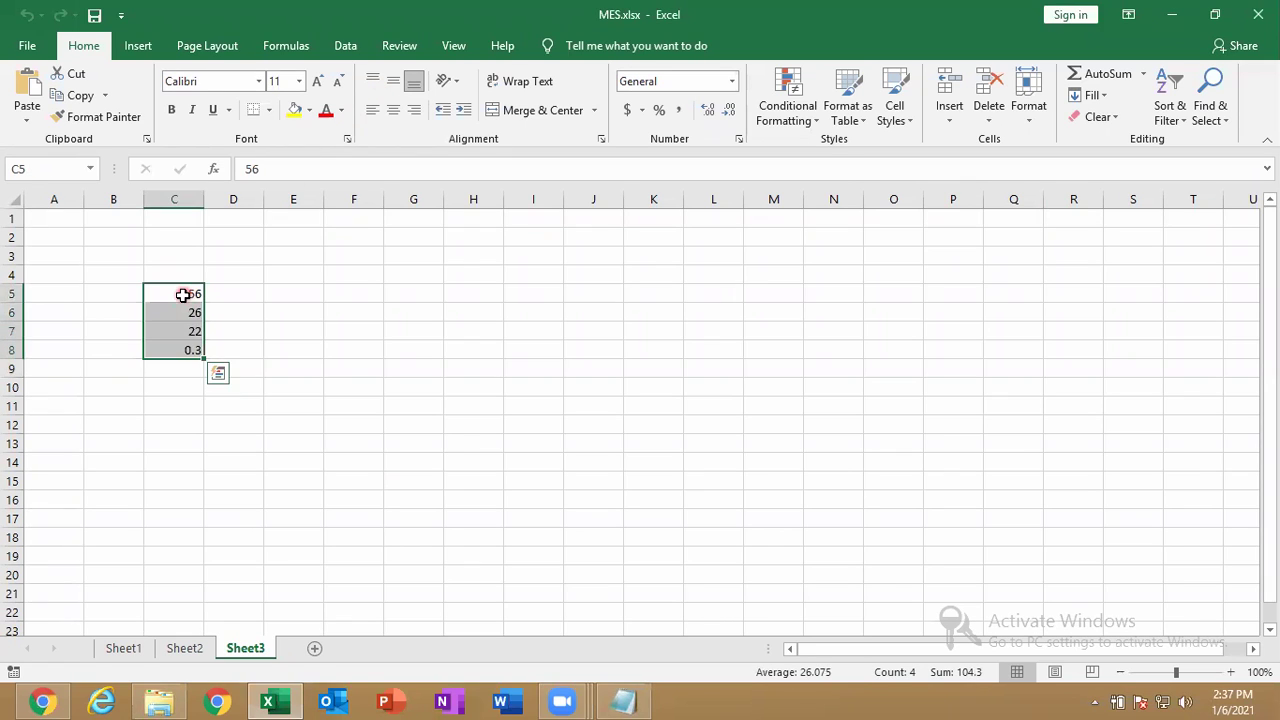
click(310, 112)
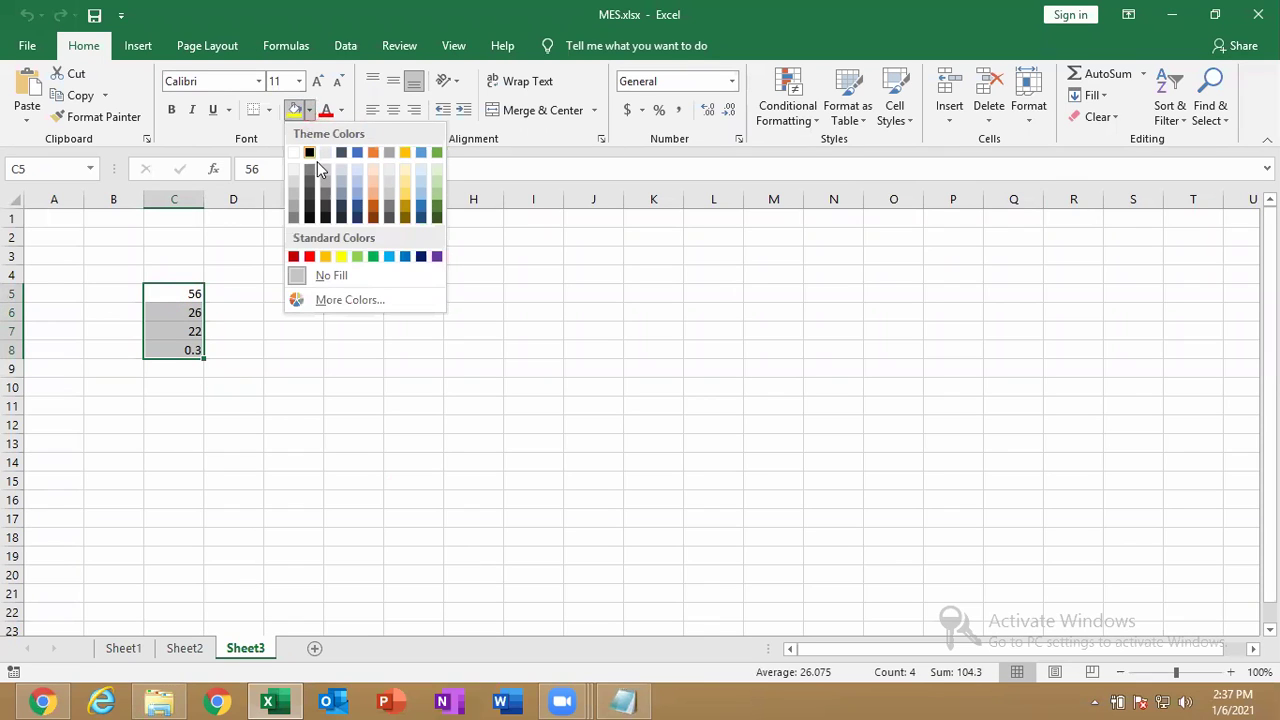
click(312, 112)
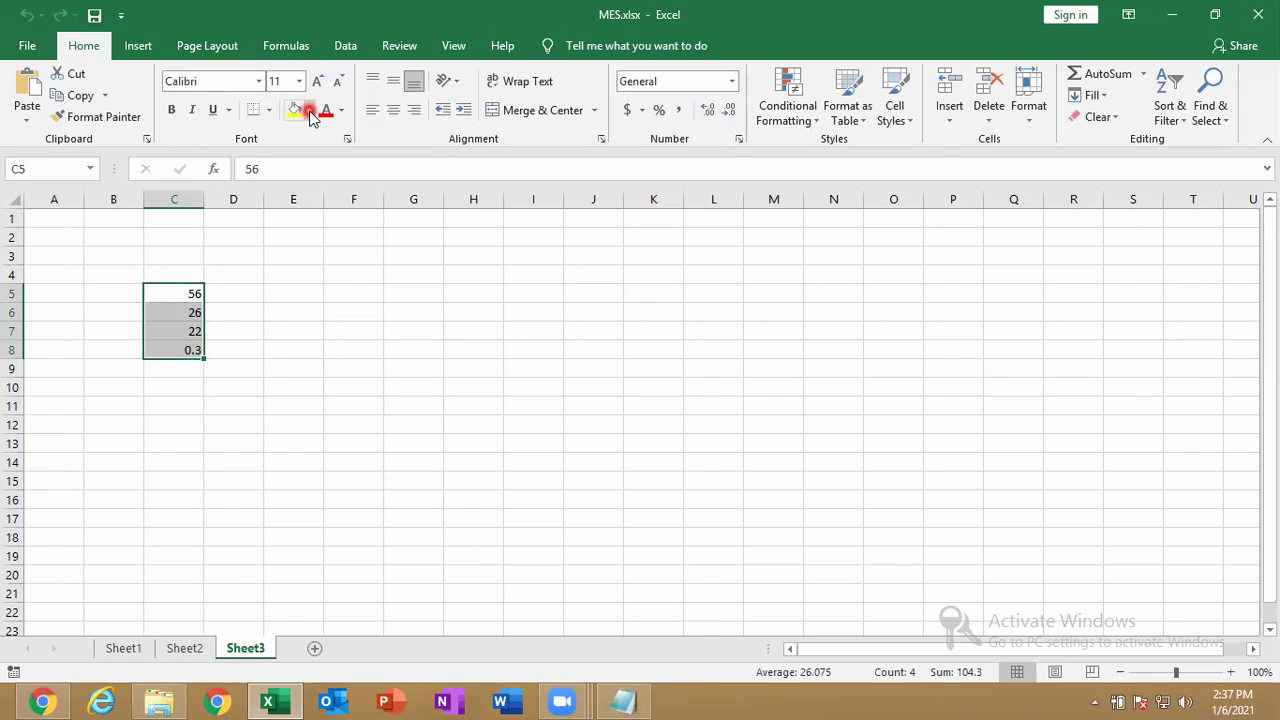
click(341, 111)
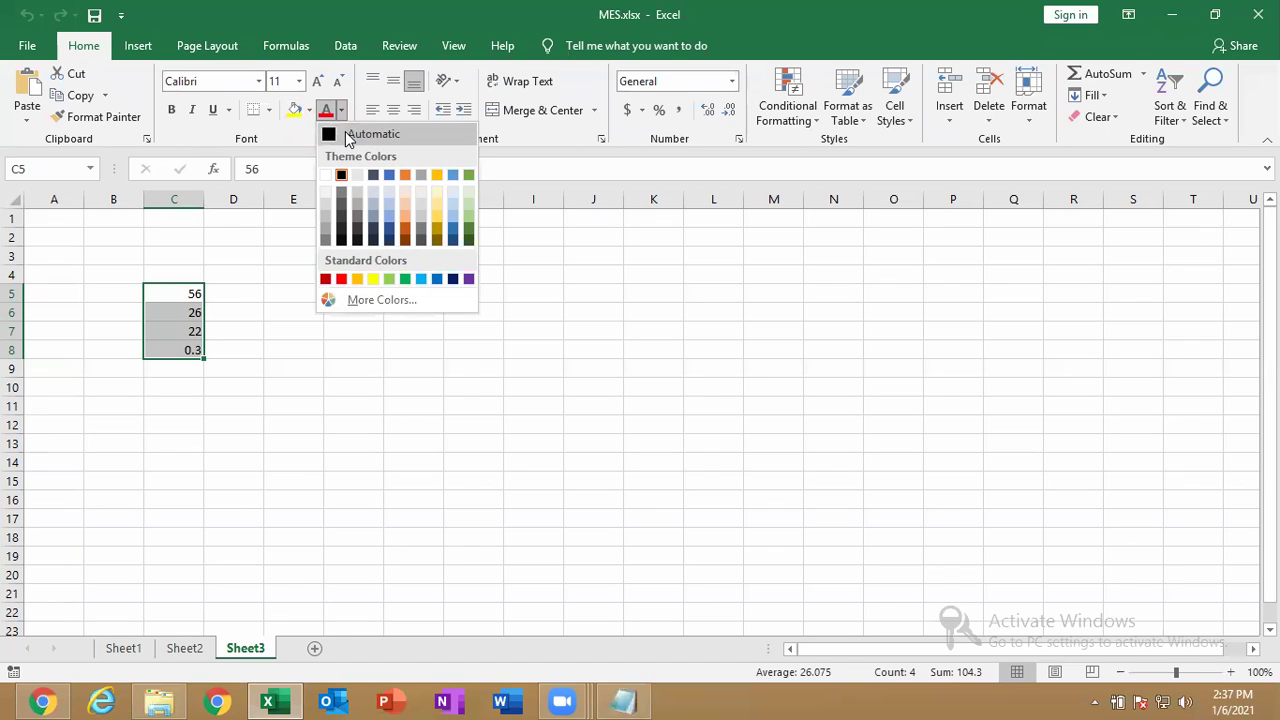
click(284, 143)
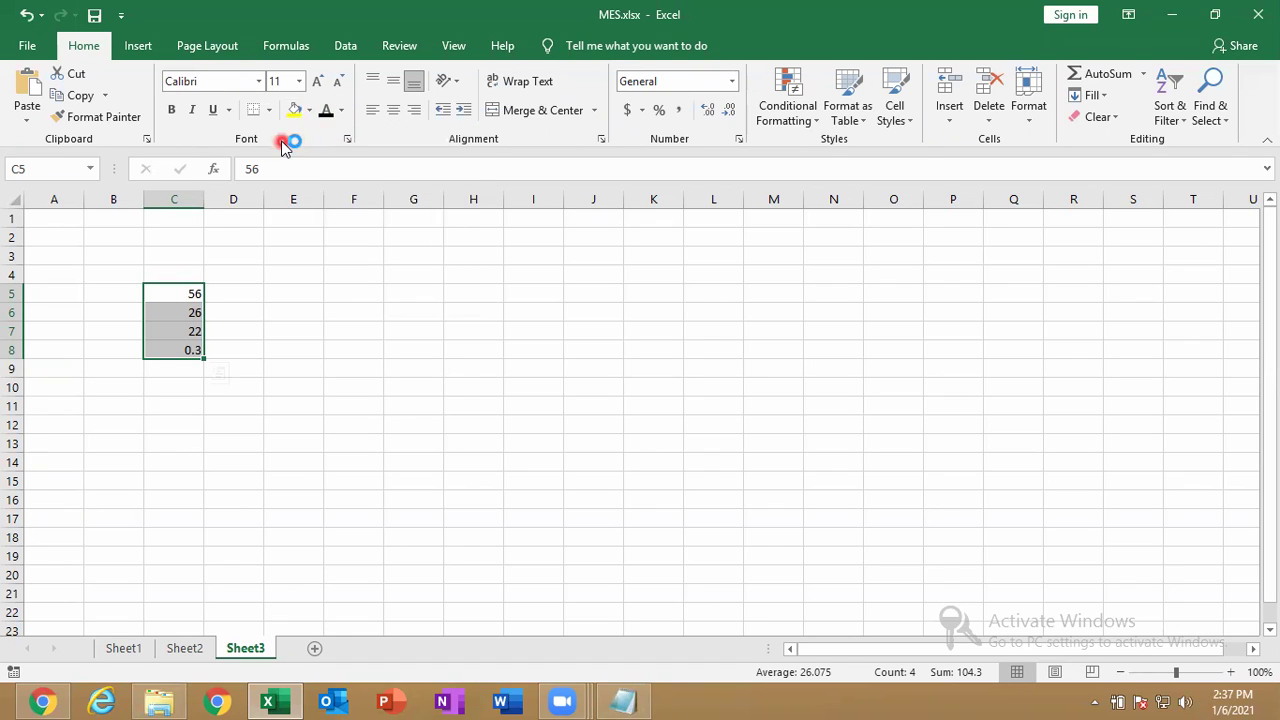
Give C5:C8 red font and a yellow fill, then deselect to view.
click(342, 113)
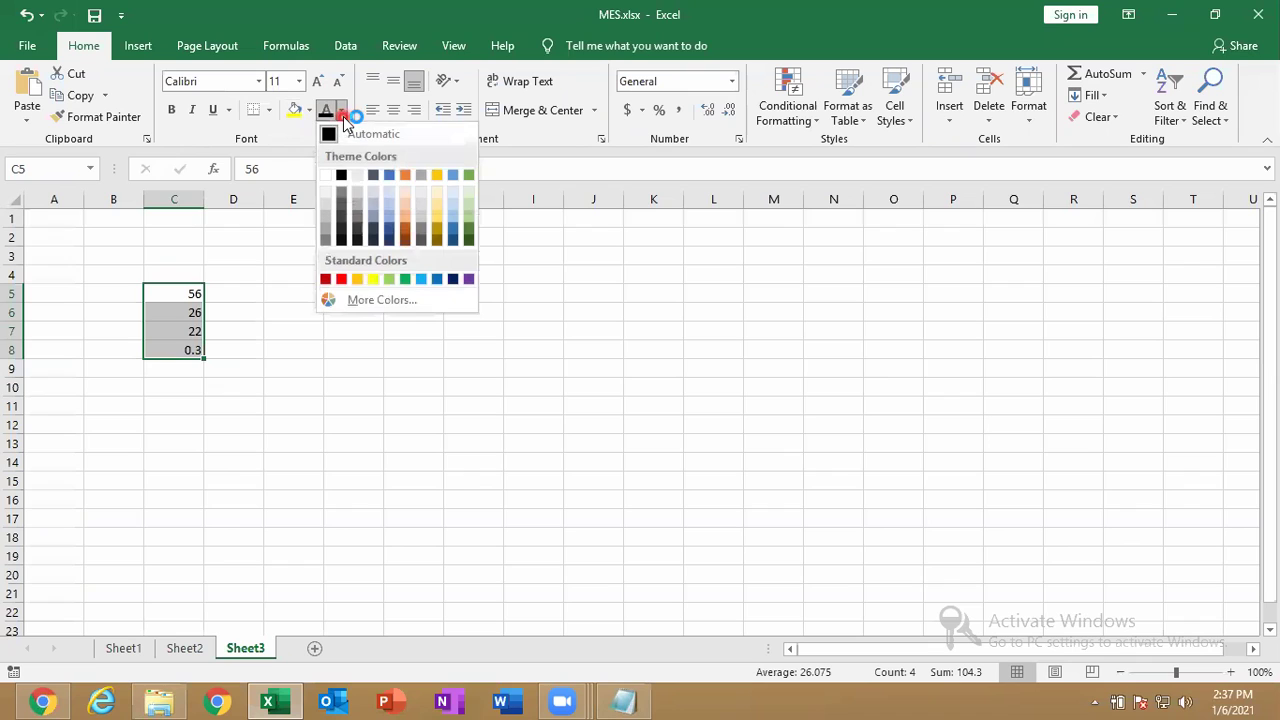
click(341, 278)
click(290, 96)
click(292, 111)
click(300, 148)
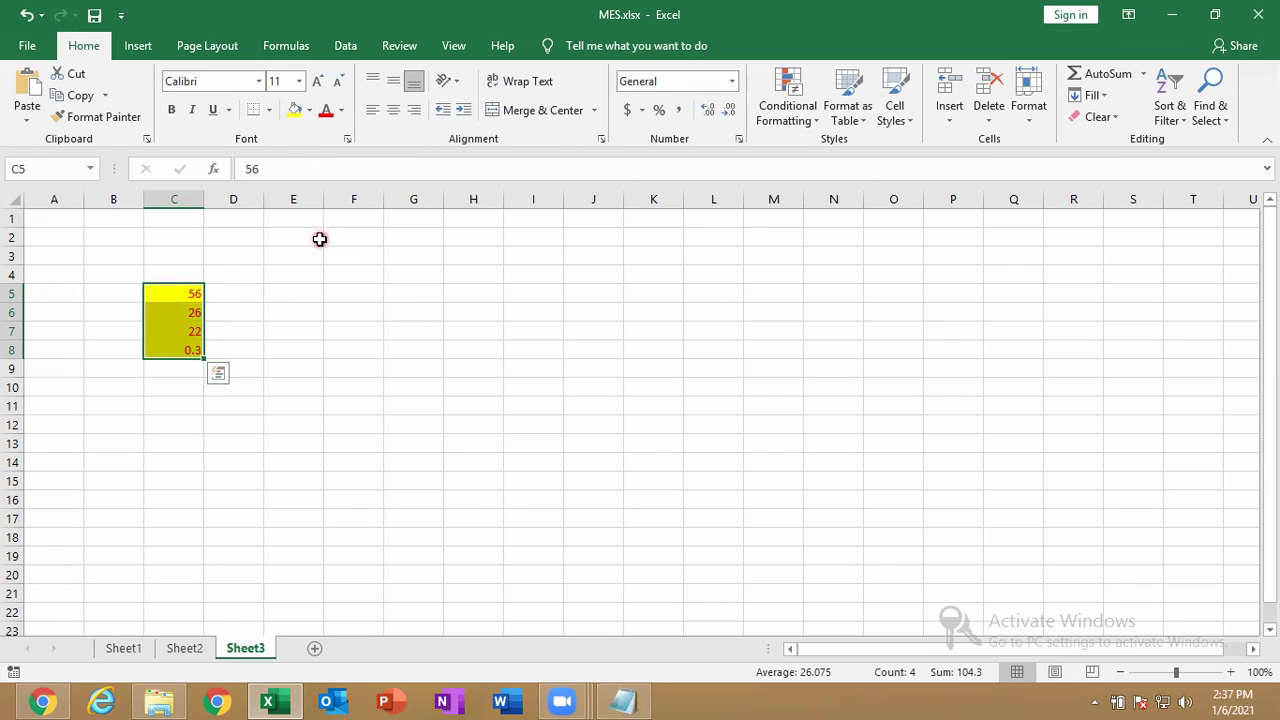
click(305, 309)
click(312, 277)
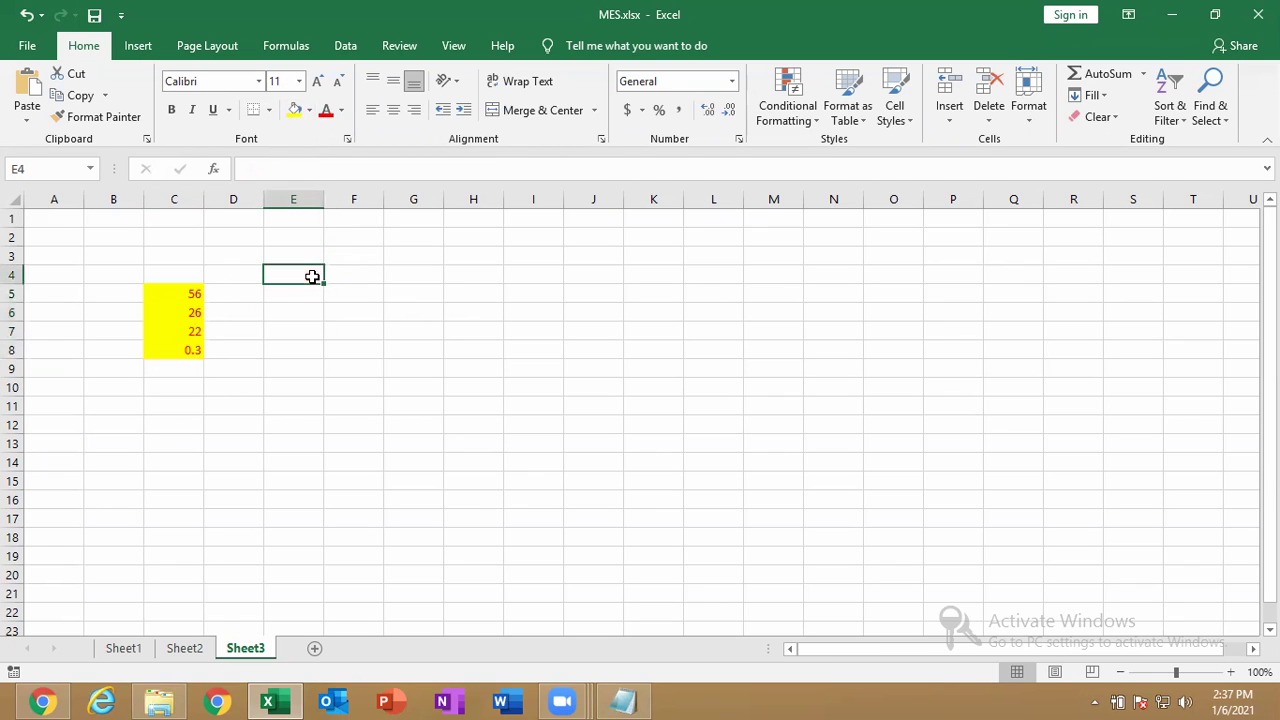
drag(334, 274, 387, 276)
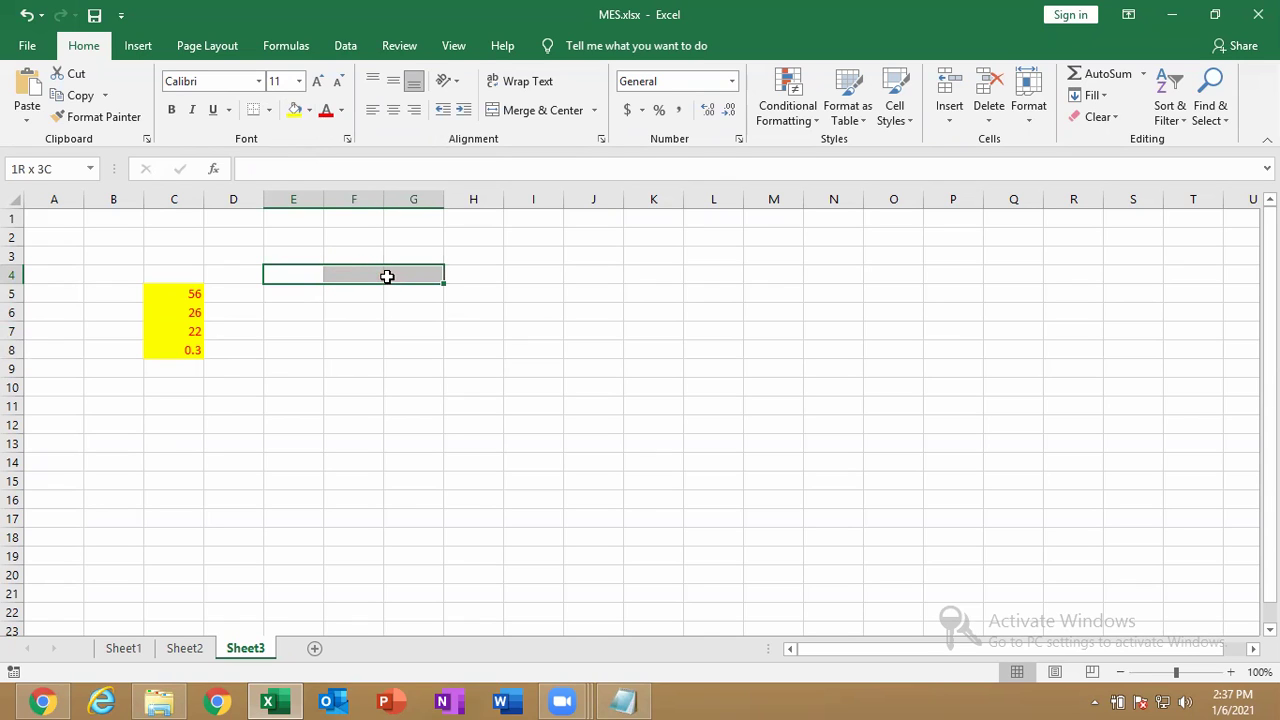
drag(387, 276, 387, 276)
click(547, 115)
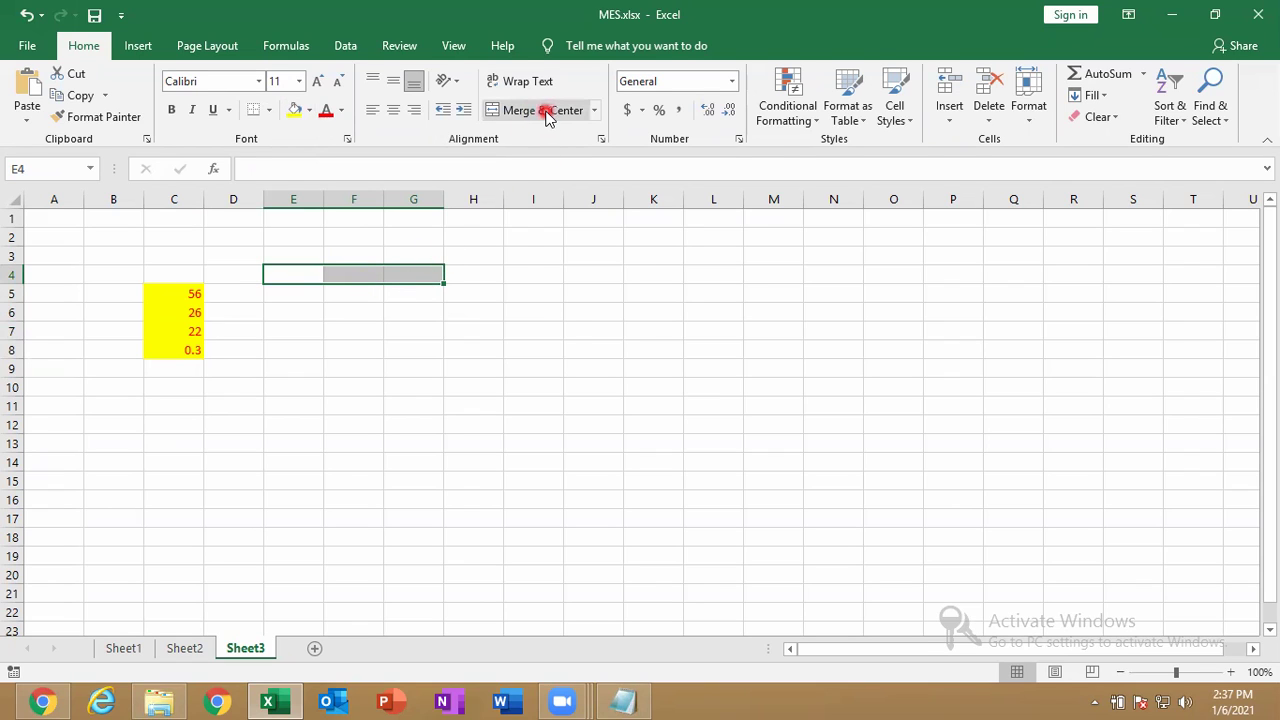
click(547, 112)
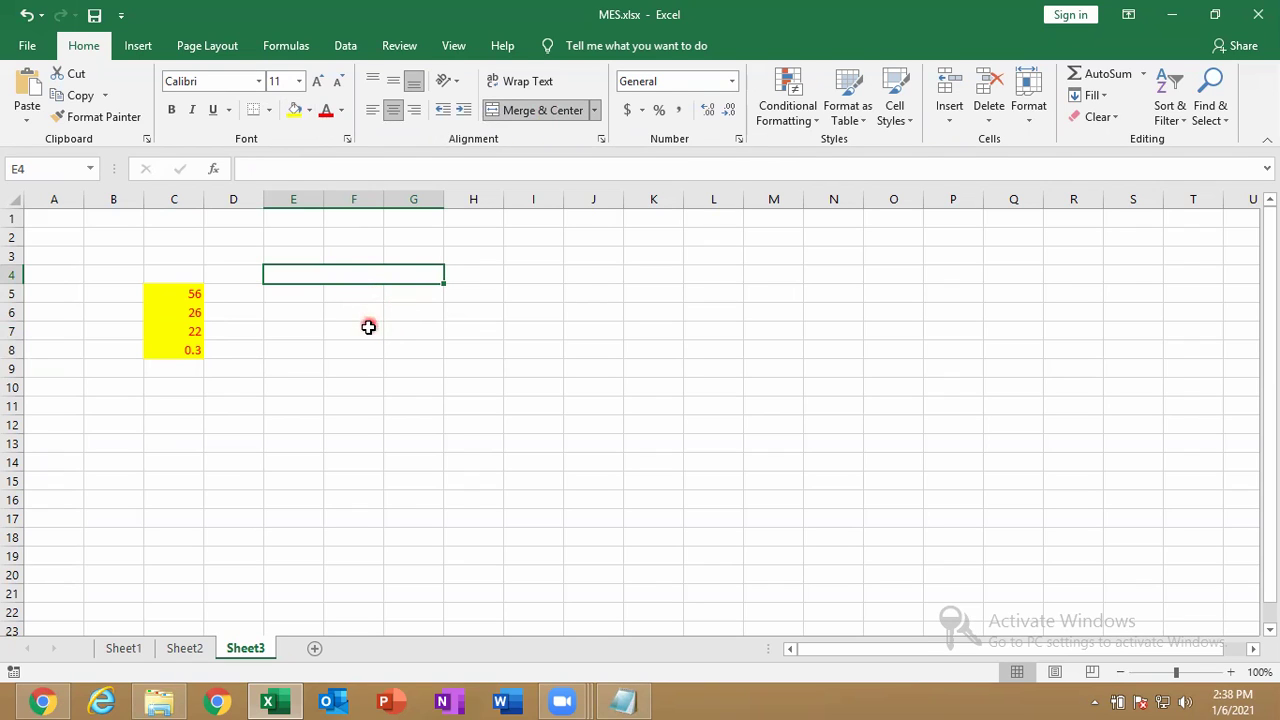
click(359, 337)
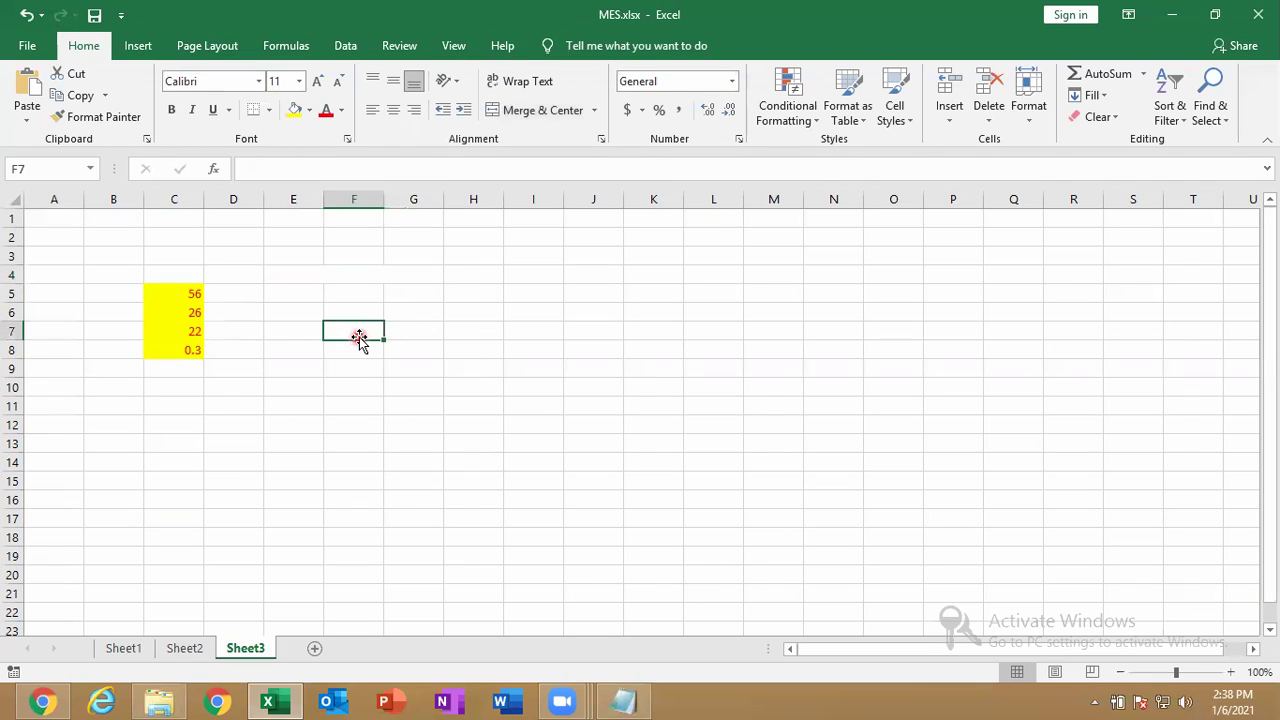
click(346, 269)
key(ctrl+z)
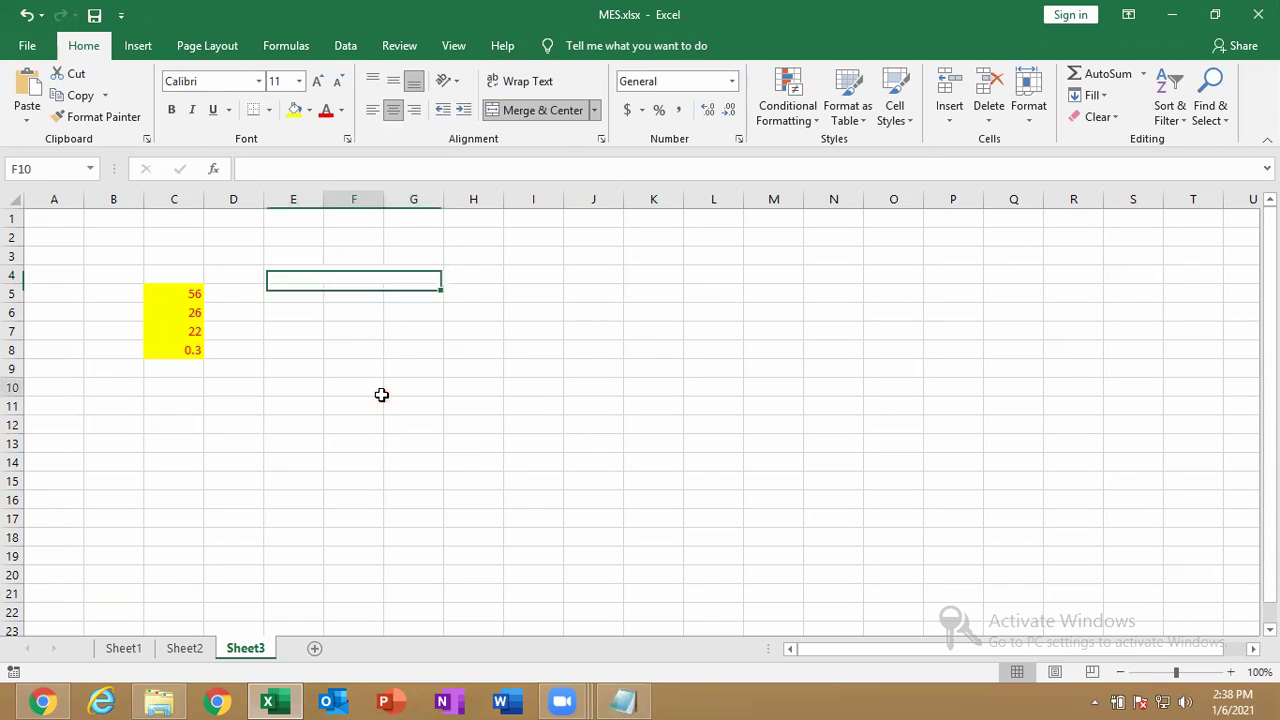
click(380, 392)
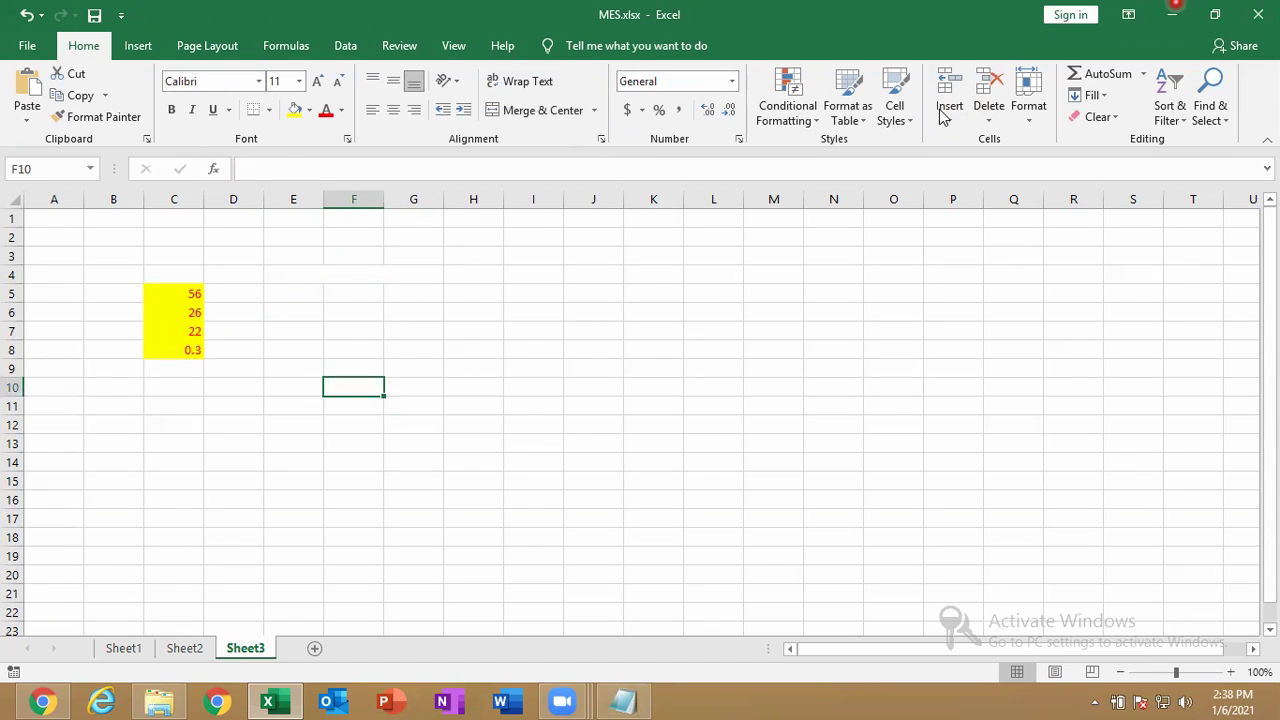
click(14, 50)
Run Check Accessibility on MES.xlsx and return to Sheet3.
click(67, 225)
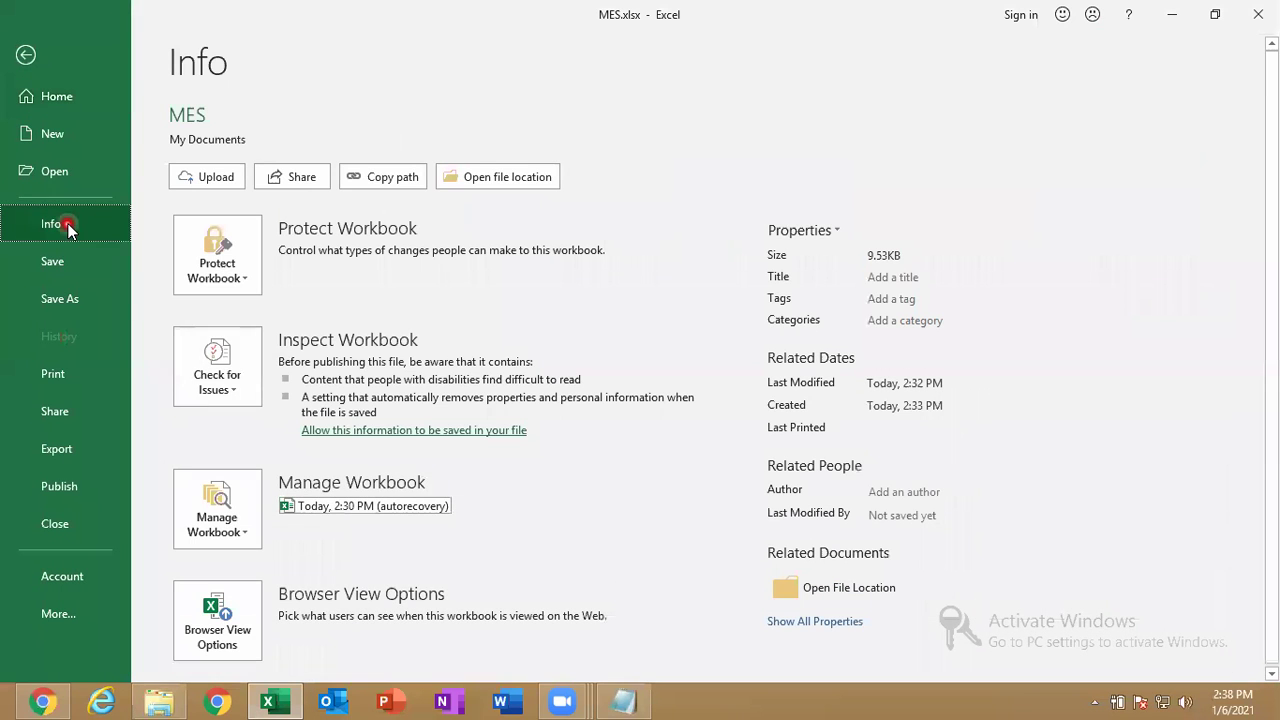
click(217, 362)
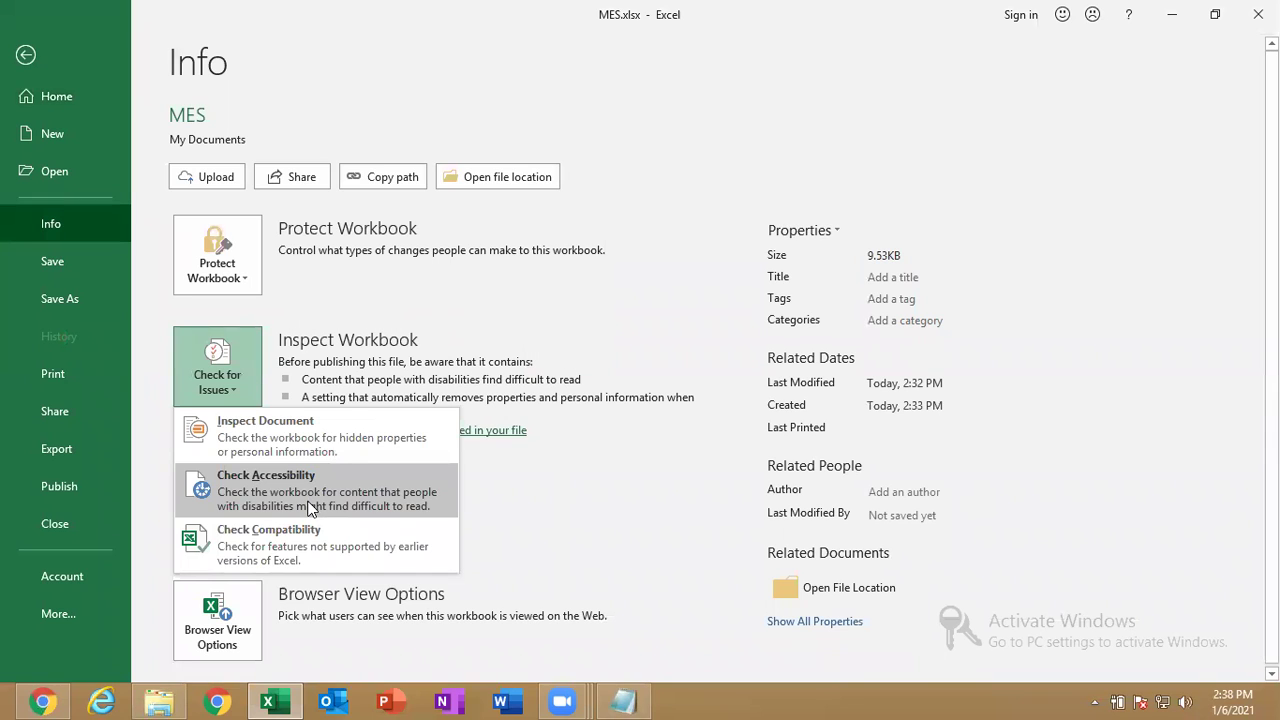
click(408, 508)
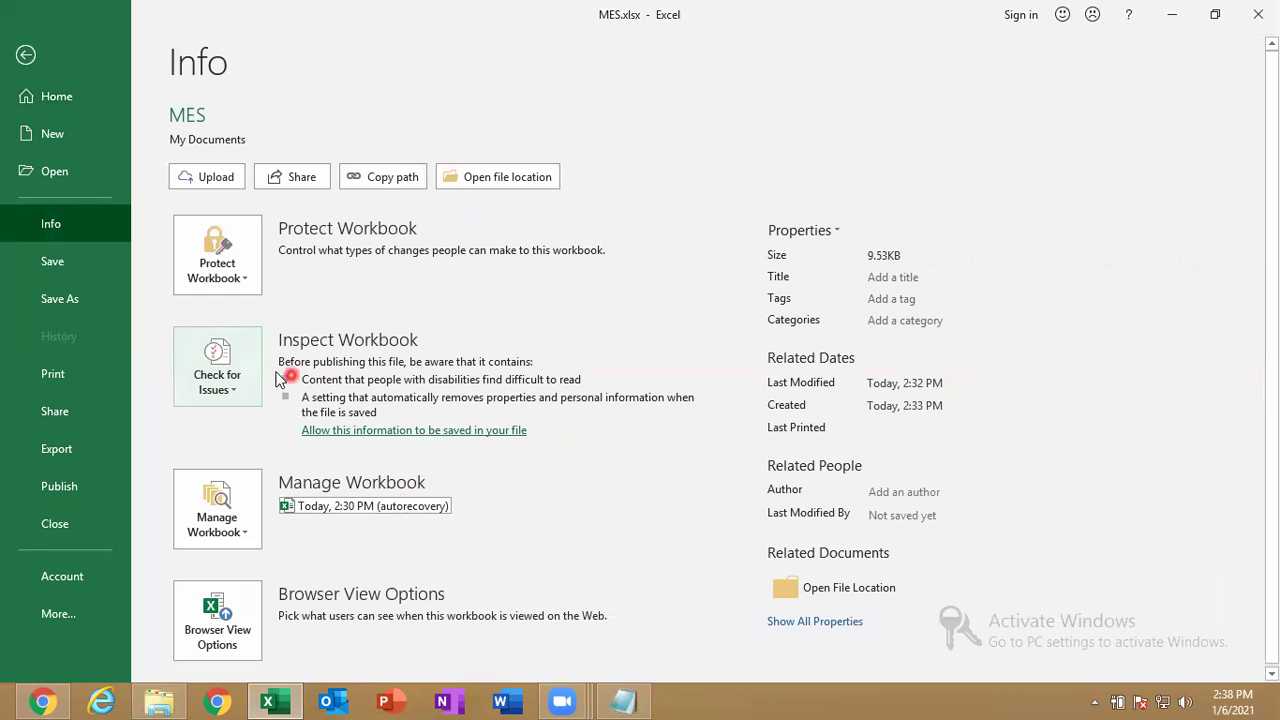
click(222, 372)
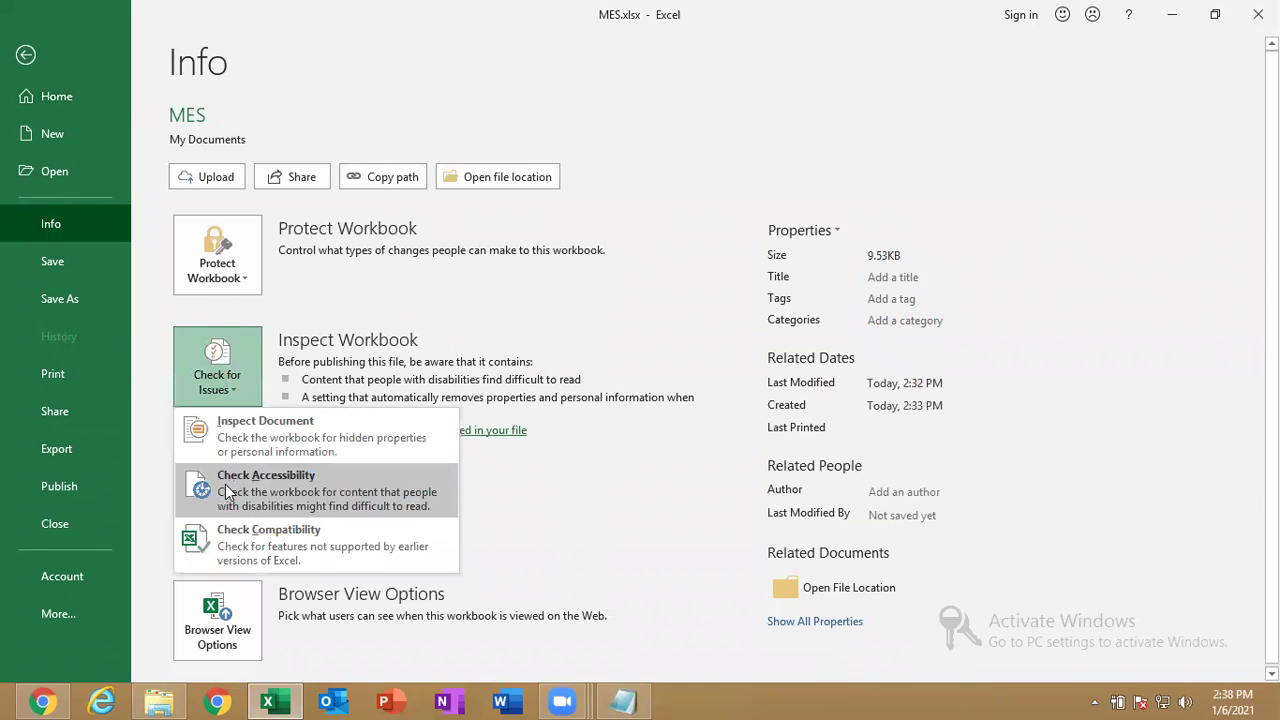
click(226, 488)
click(27, 57)
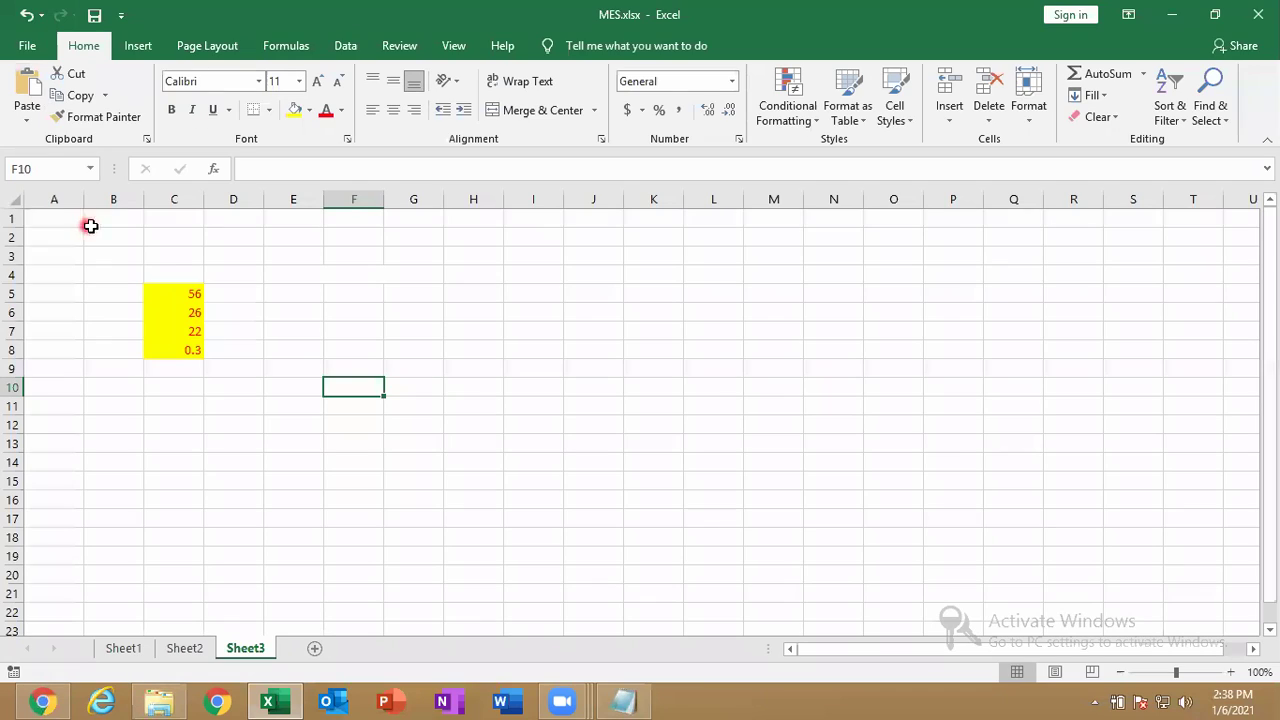
Check accessibility again, save the MES workbook, and cancel the Record Macro dialog.
click(27, 45)
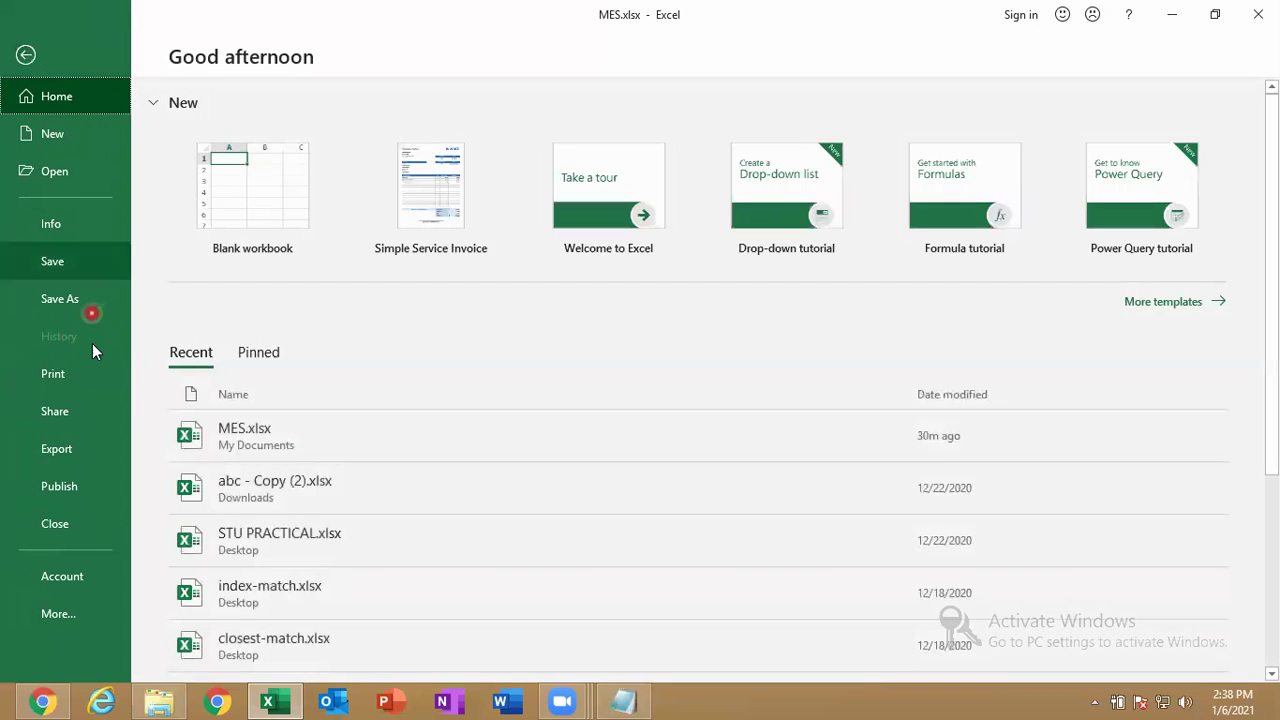
click(100, 233)
click(211, 377)
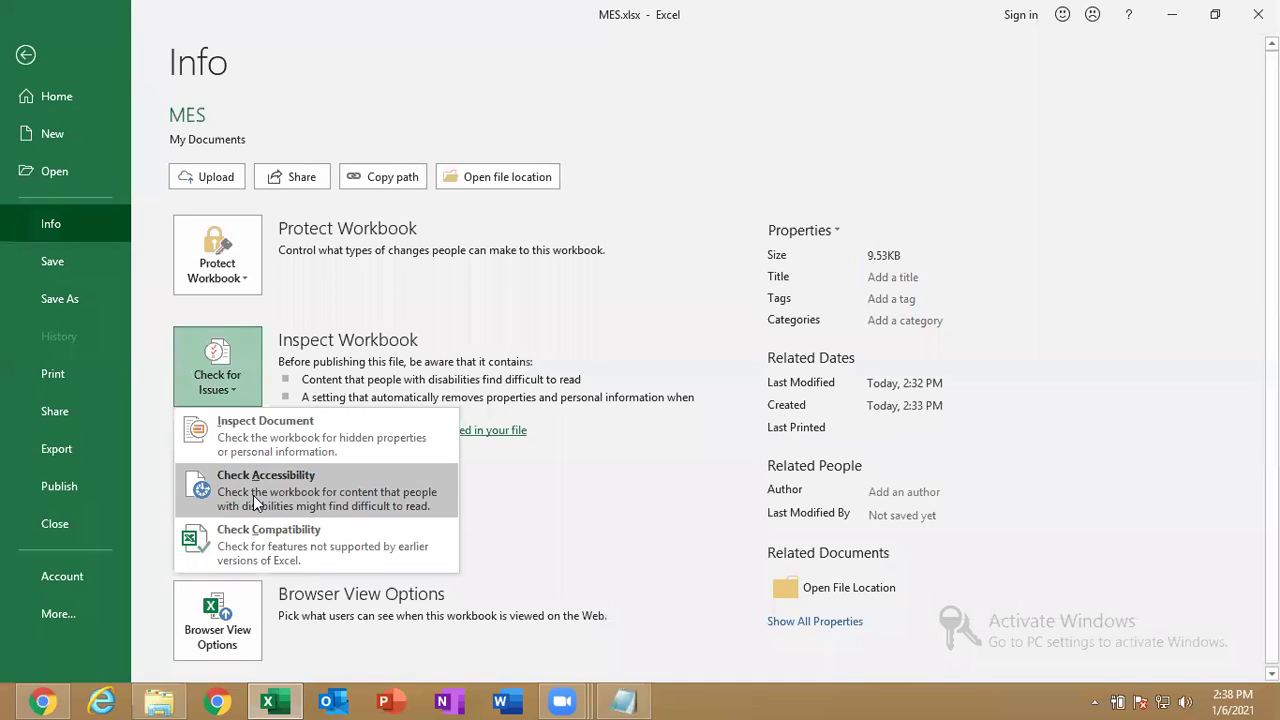
click(253, 500)
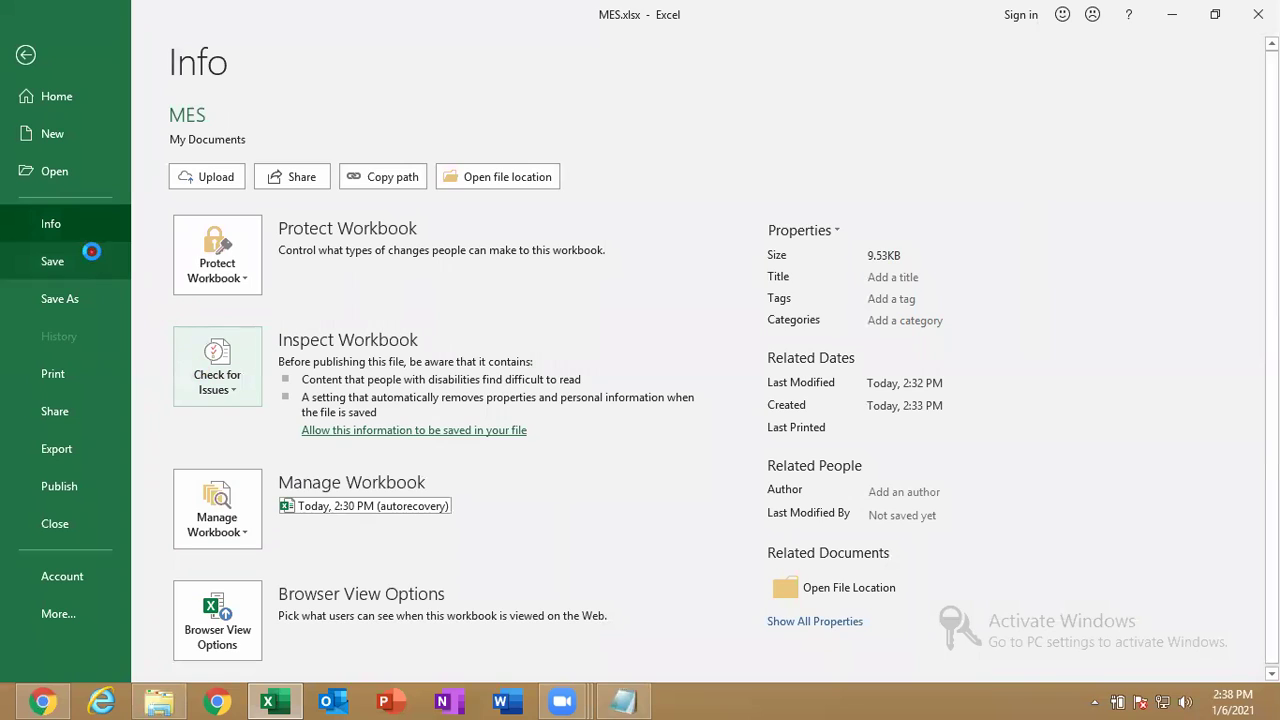
click(95, 258)
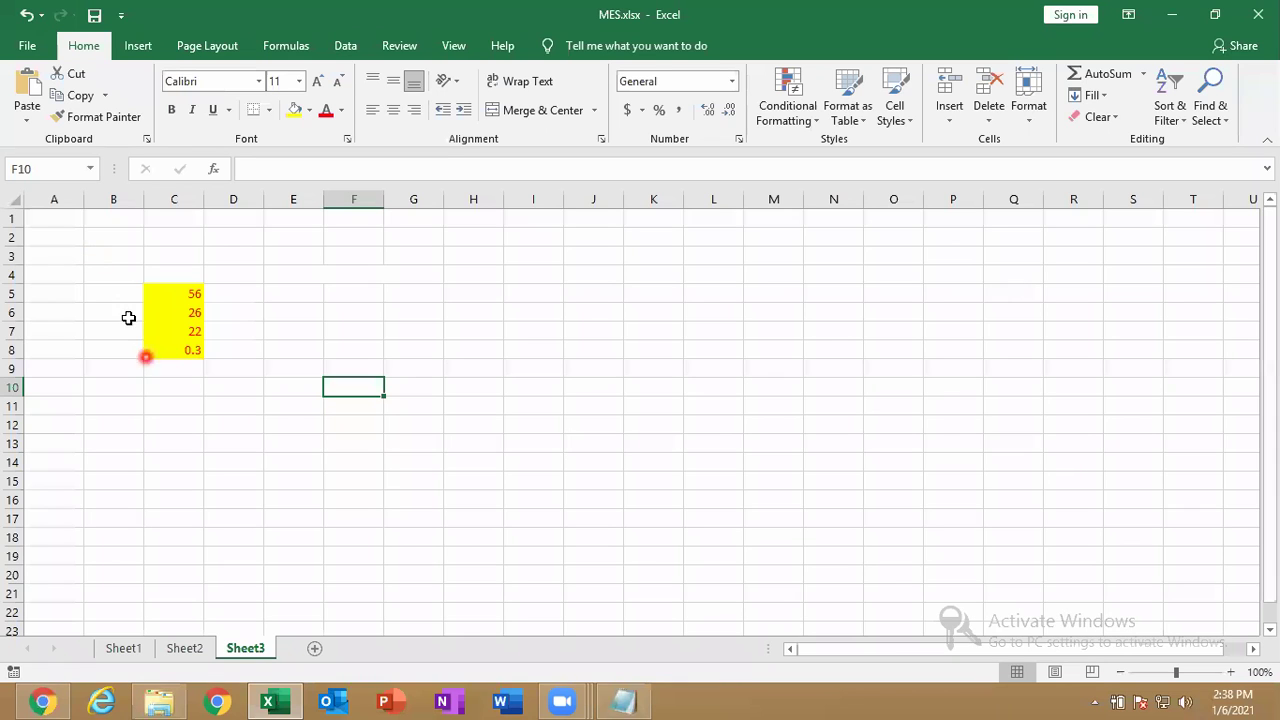
click(12, 675)
click(670, 437)
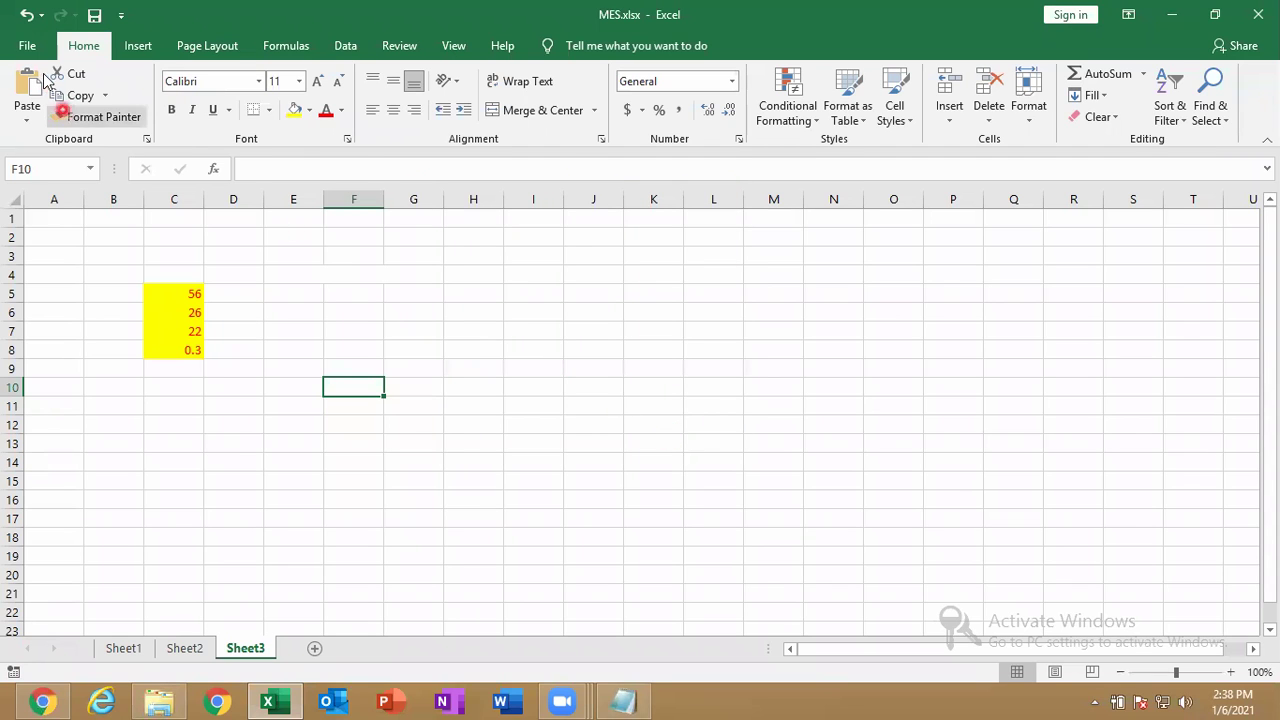
Recheck accessibility, then reopen MES.xlsx (12 KB) from the Documents folder.
click(27, 46)
click(60, 220)
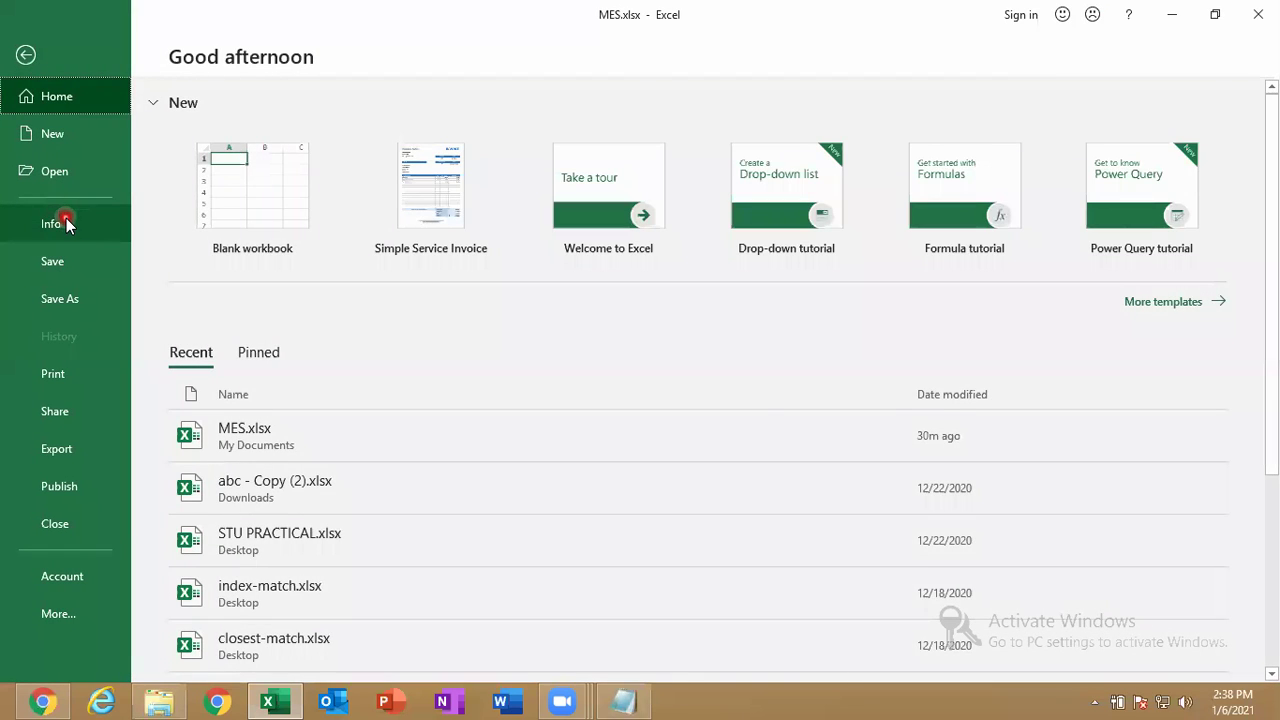
click(220, 370)
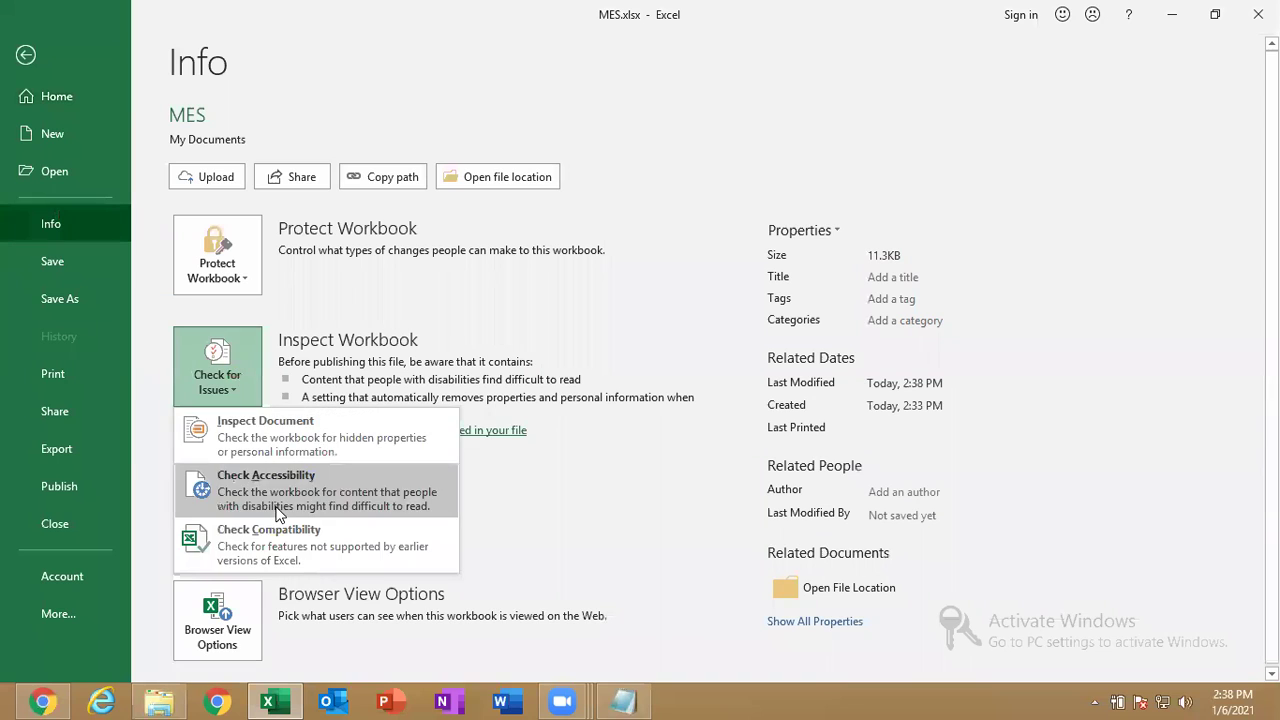
click(280, 508)
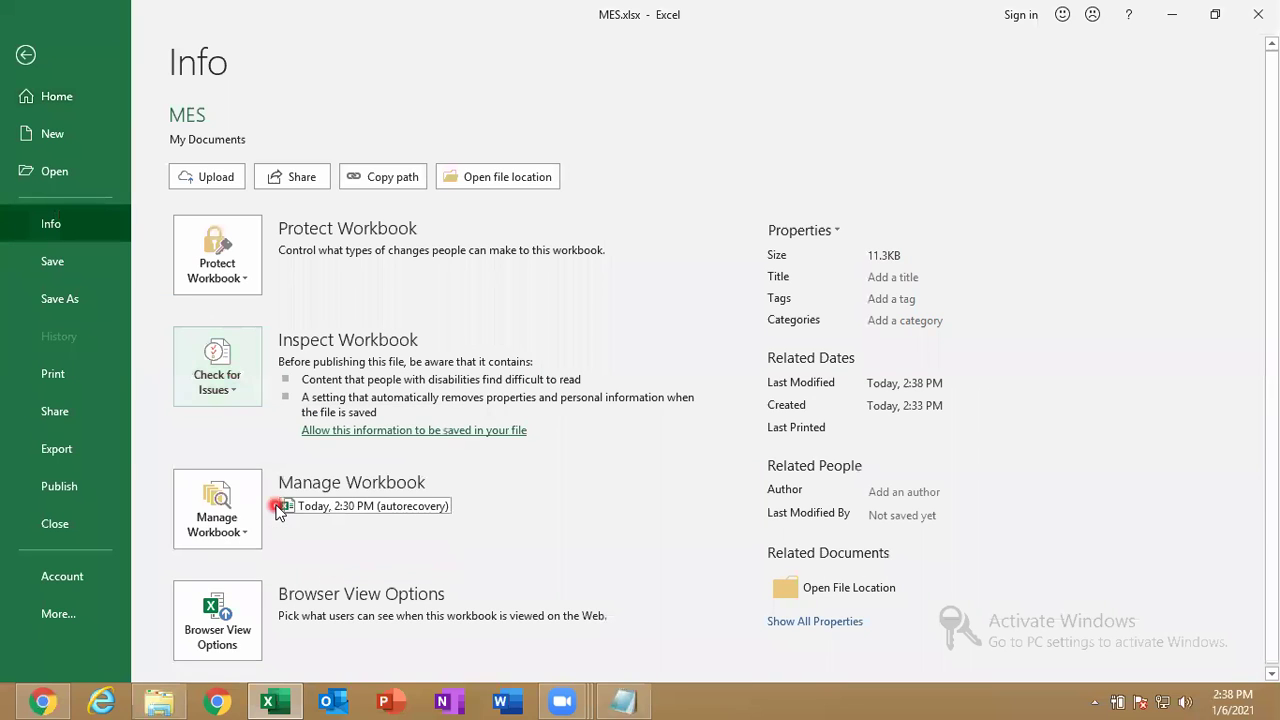
click(222, 387)
click(268, 498)
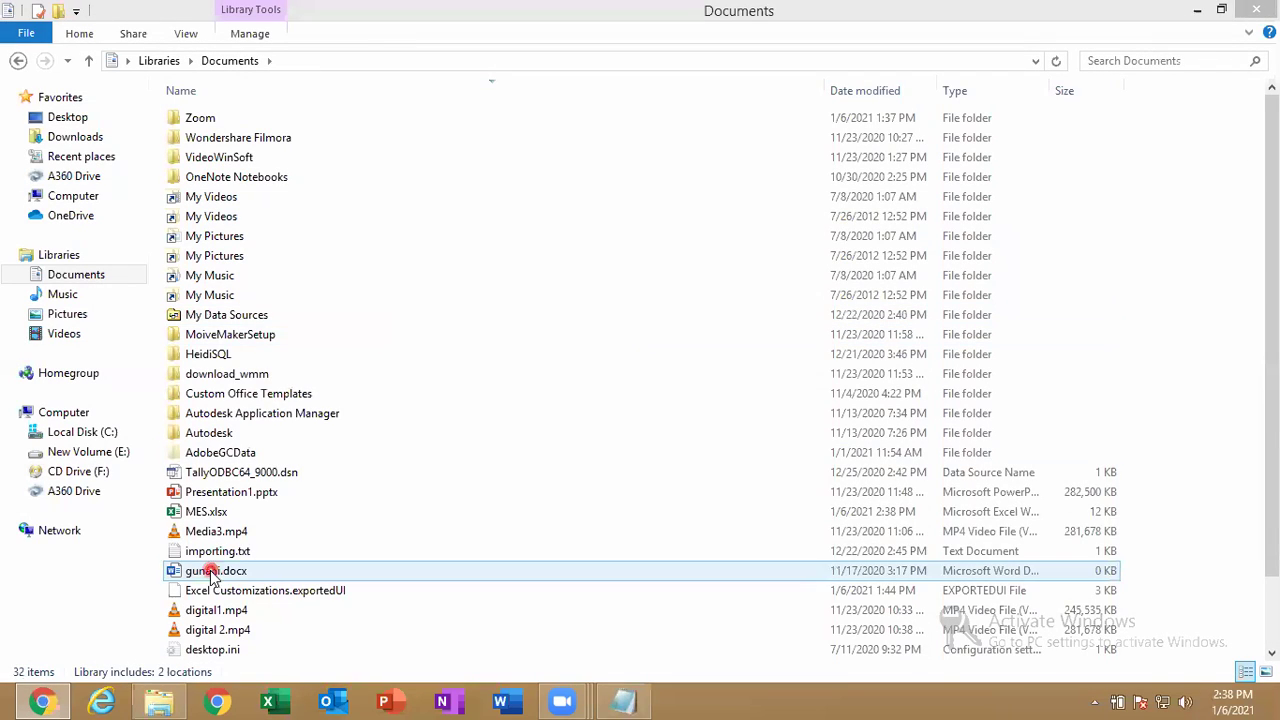
double_click(288, 520)
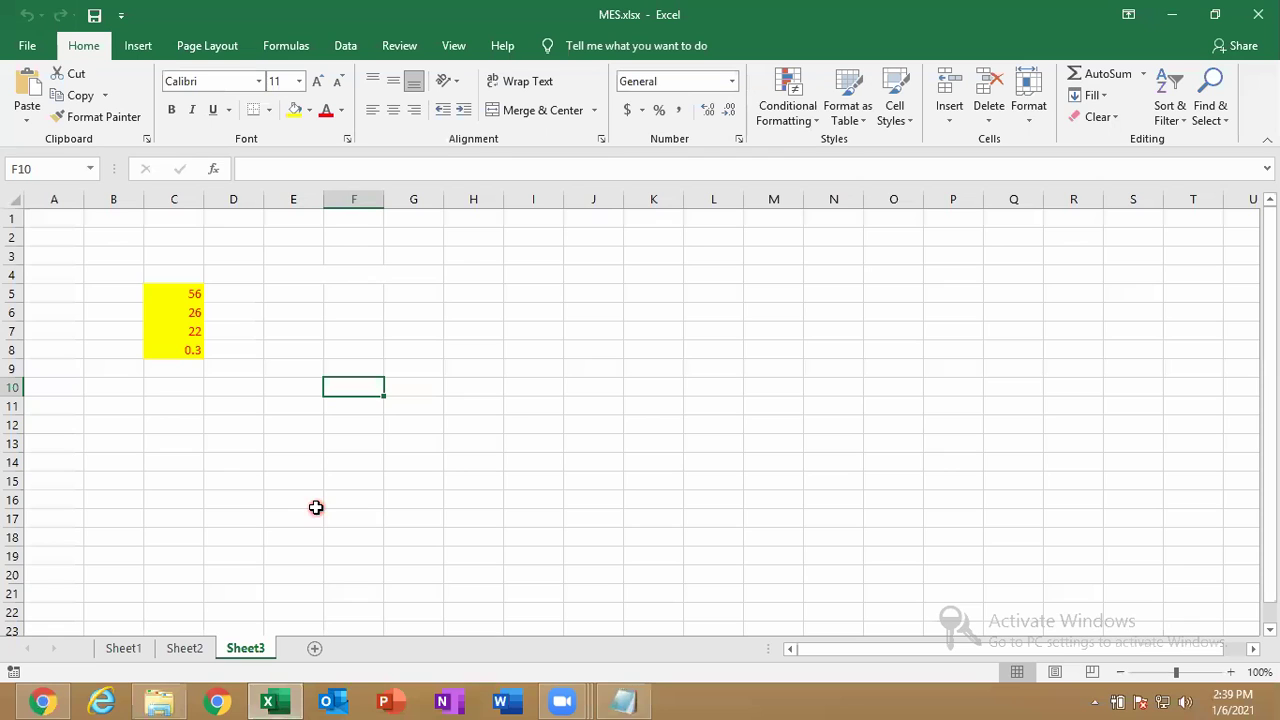
Browse the Info page's issue checks and protection options, then return to Sheet3 cell R15.
click(41, 41)
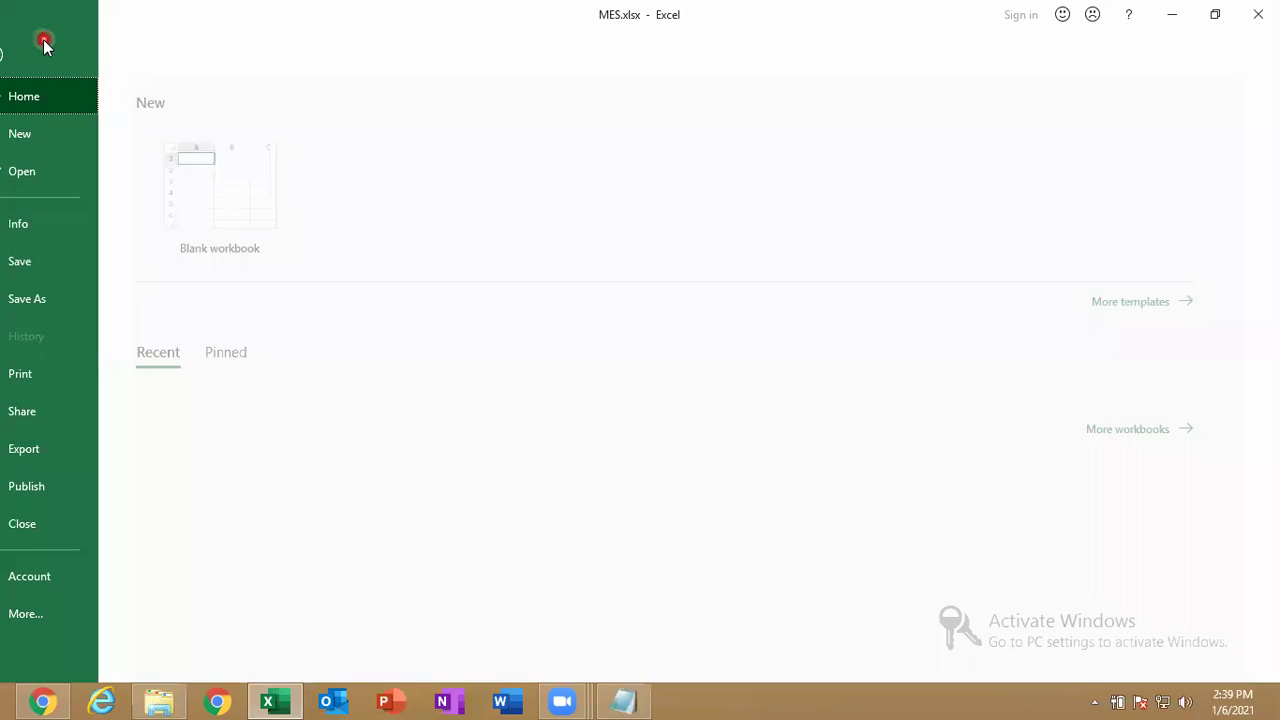
click(83, 226)
click(217, 370)
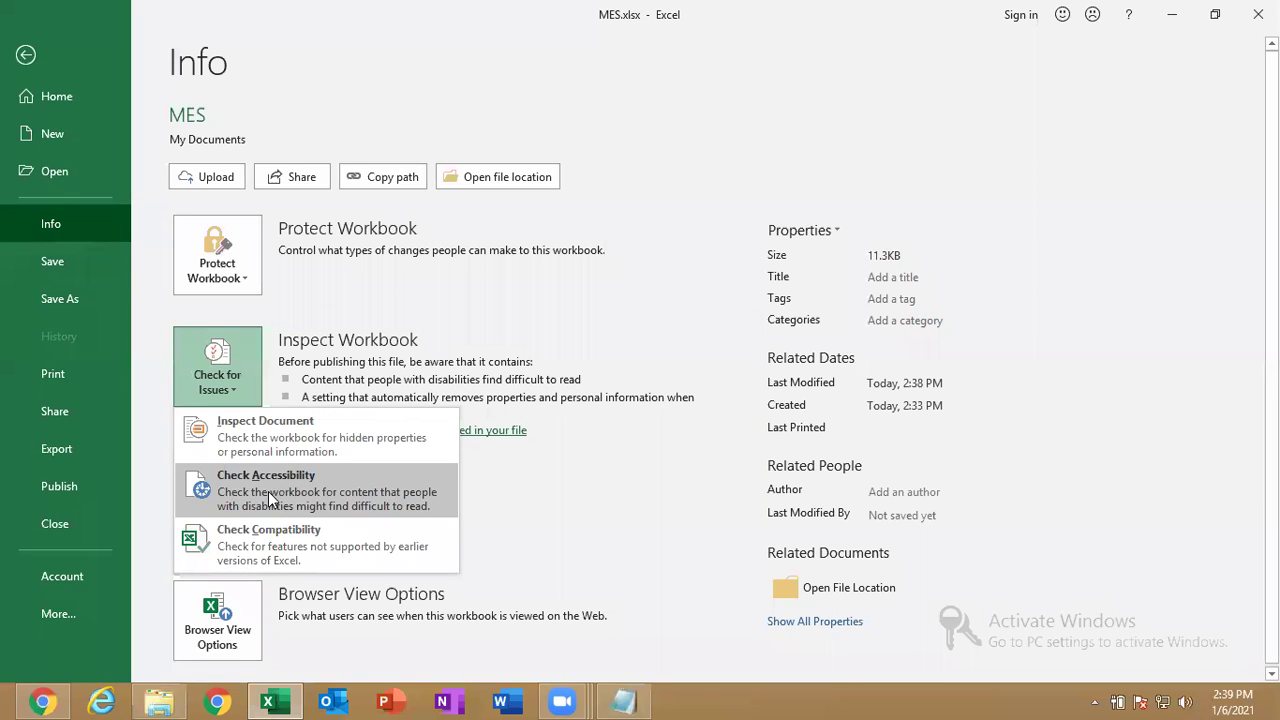
click(269, 498)
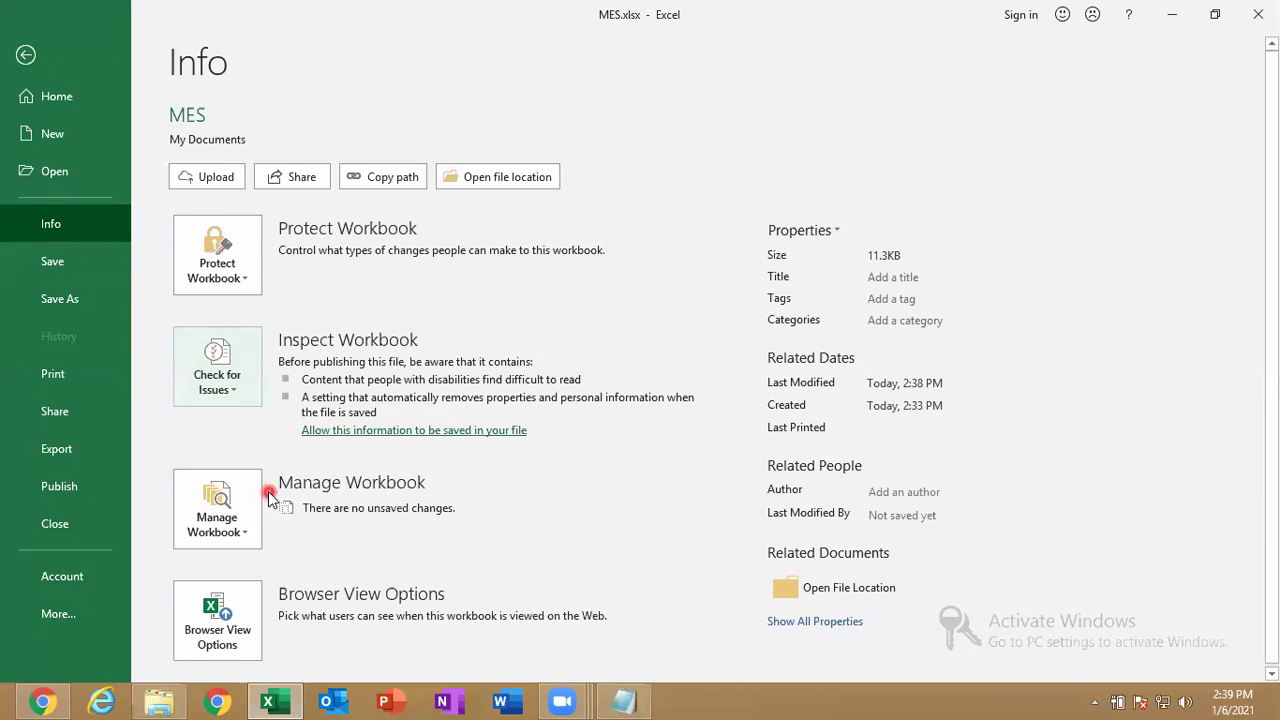
click(217, 386)
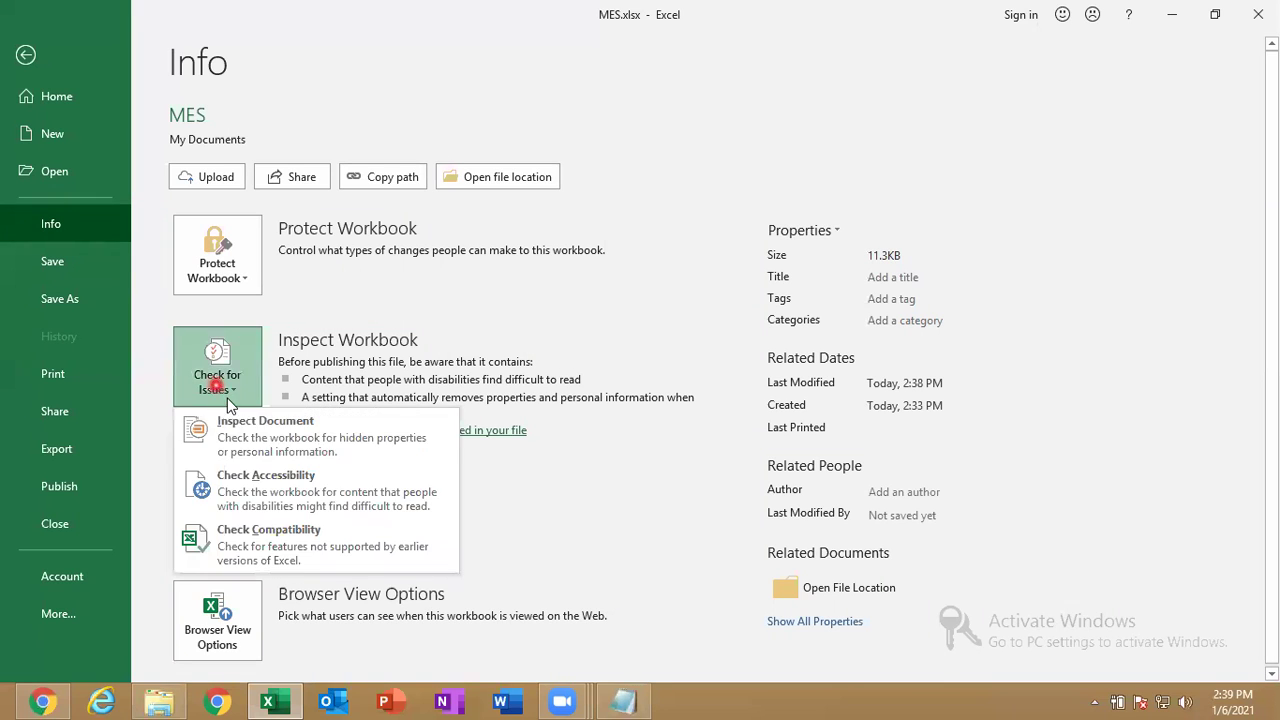
click(263, 472)
click(230, 258)
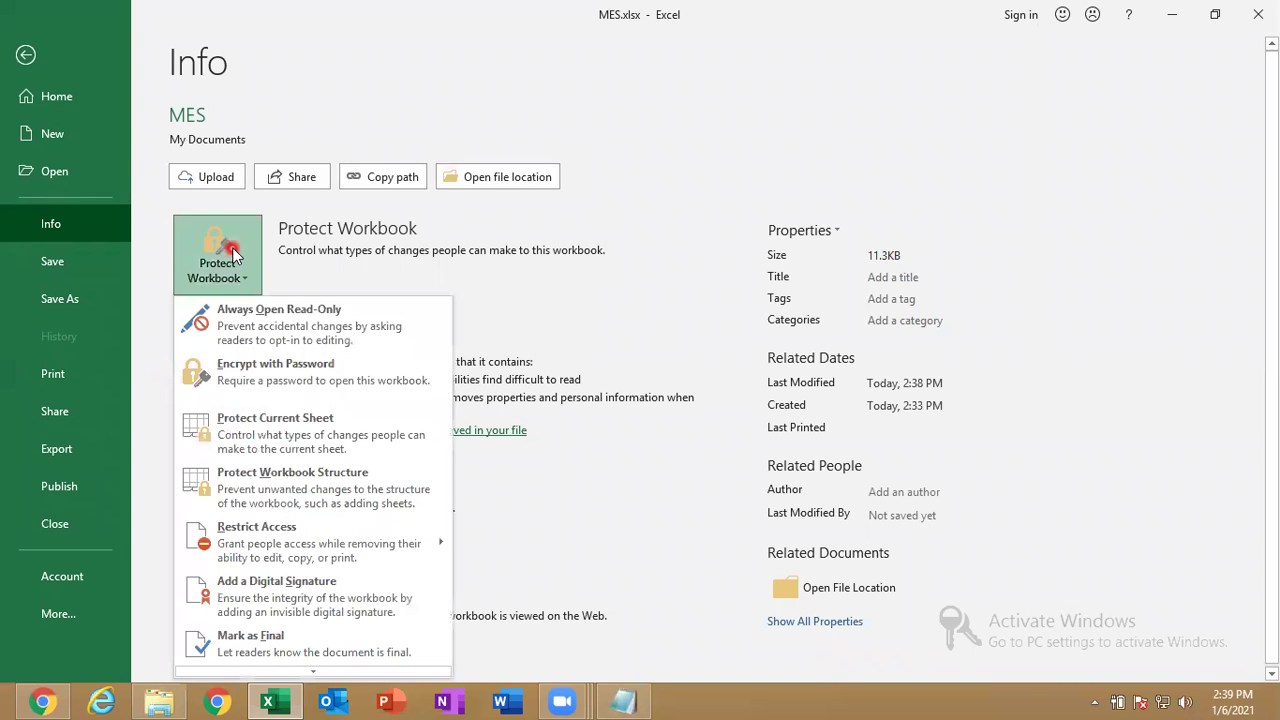
click(1134, 438)
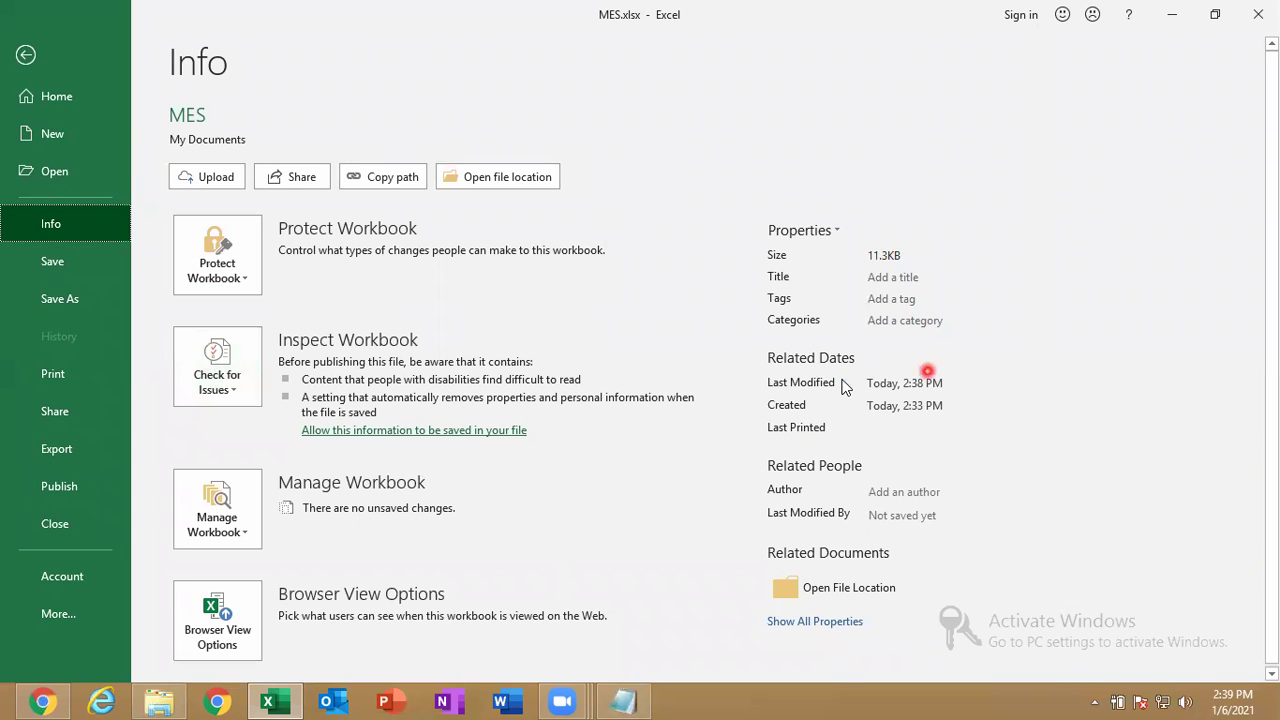
click(27, 56)
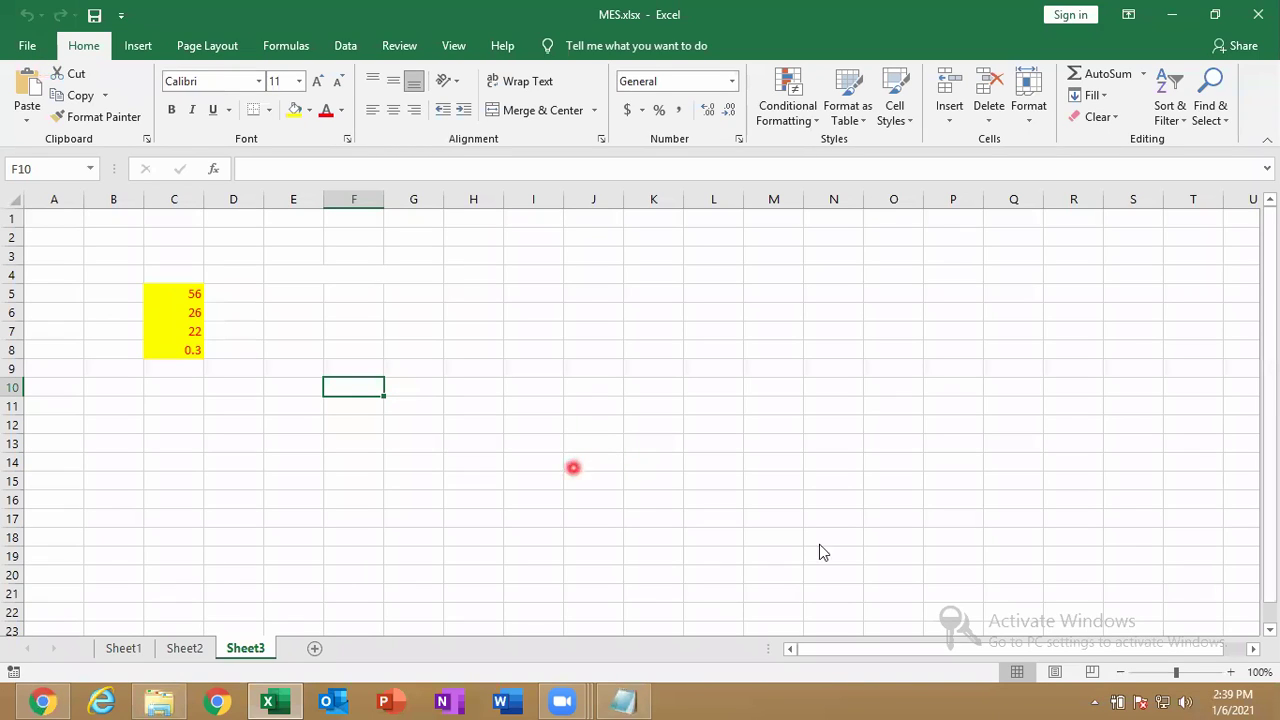
click(1065, 474)
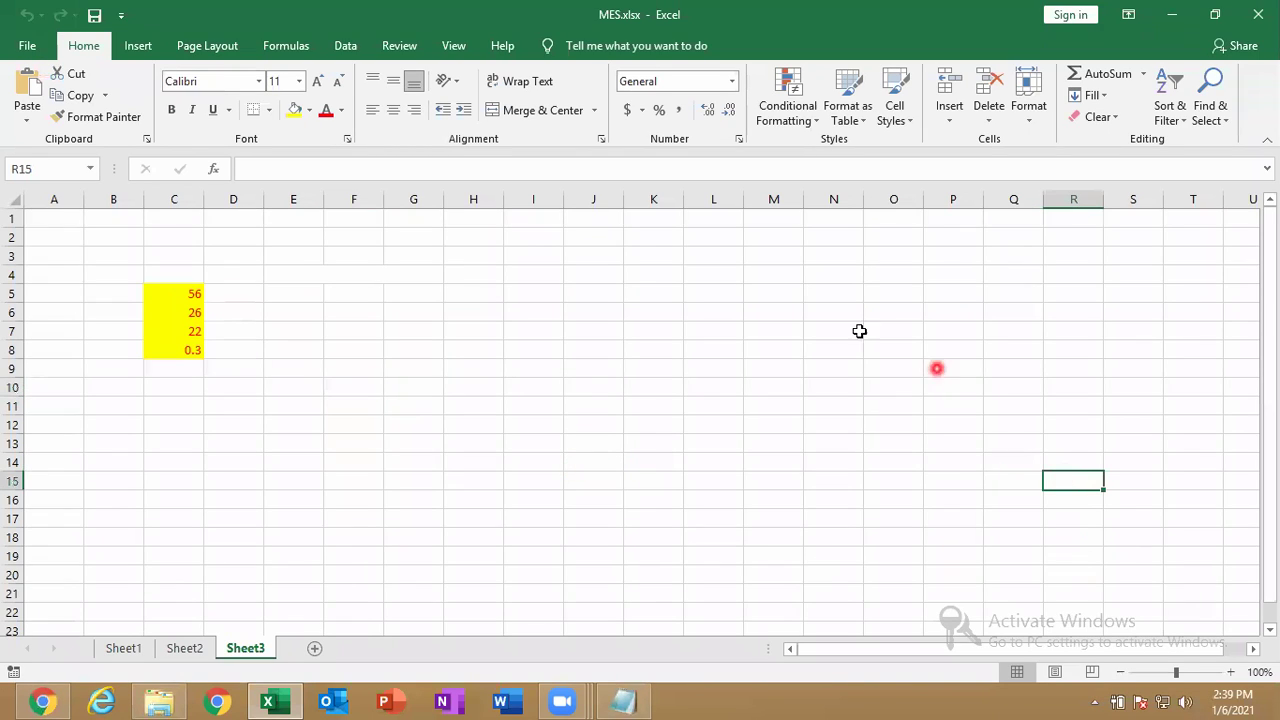
Allow properties and personal information to be saved in the MES file.
click(27, 46)
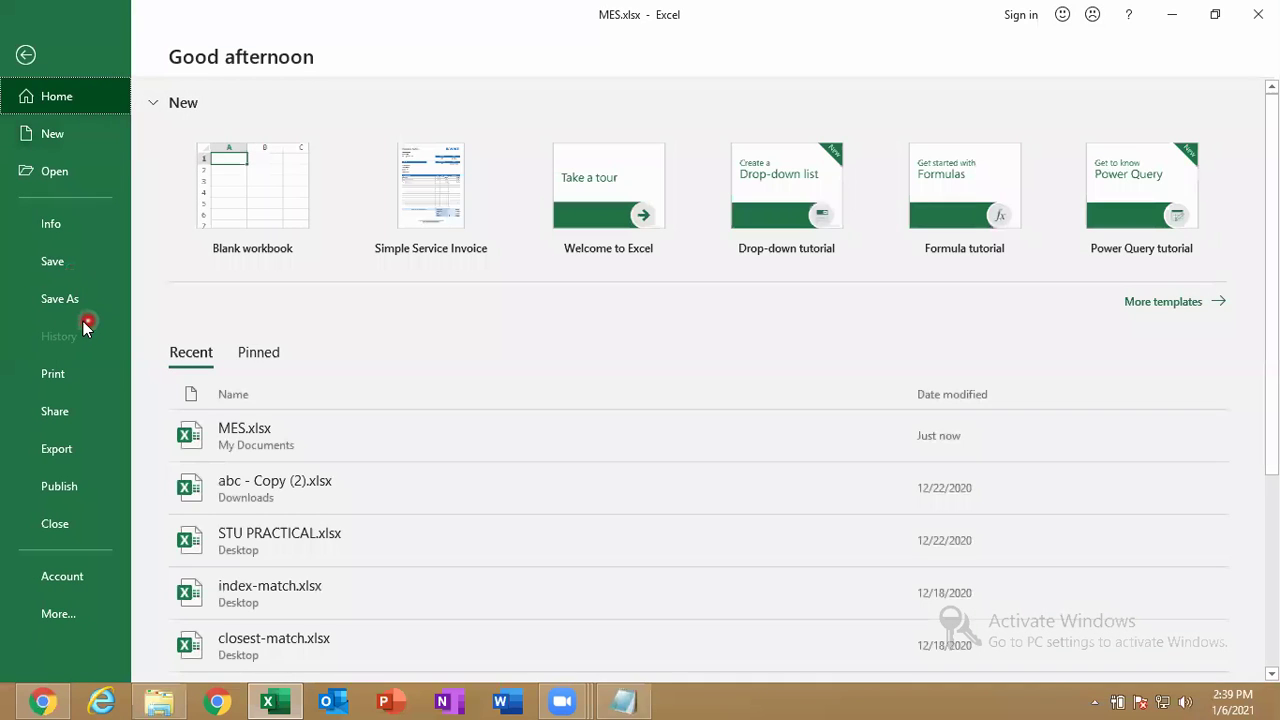
click(55, 222)
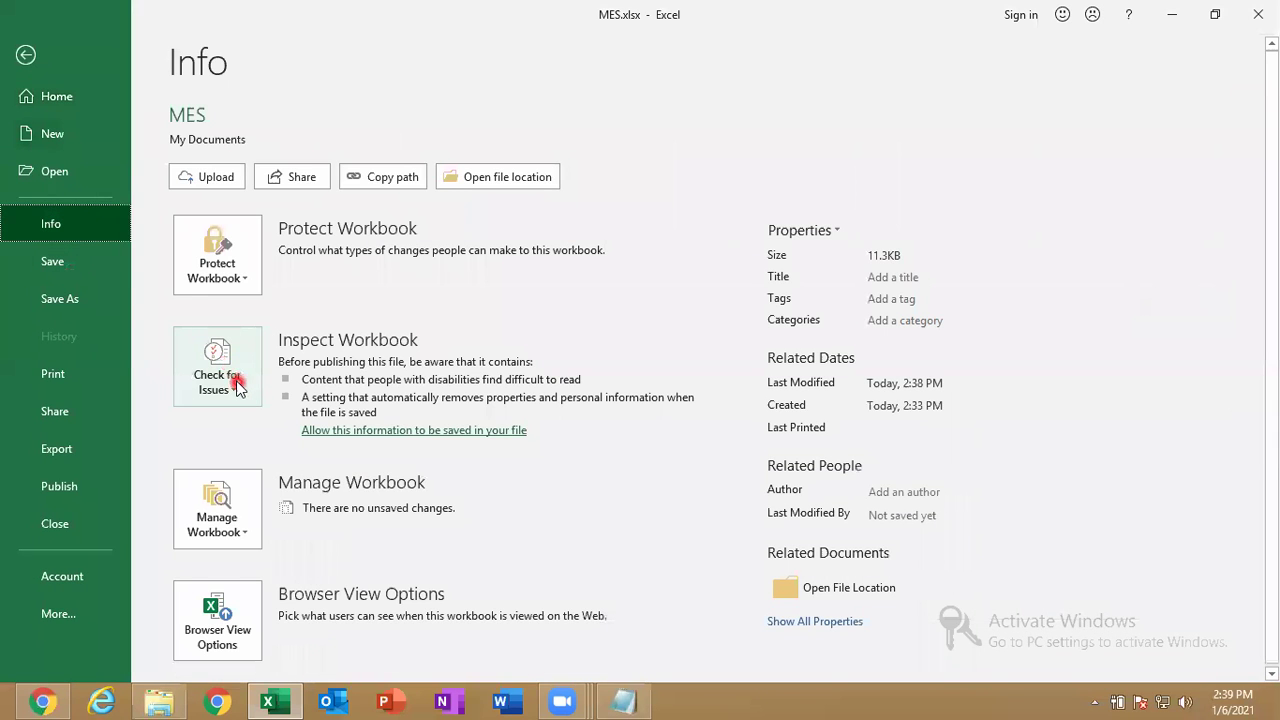
click(238, 387)
click(271, 478)
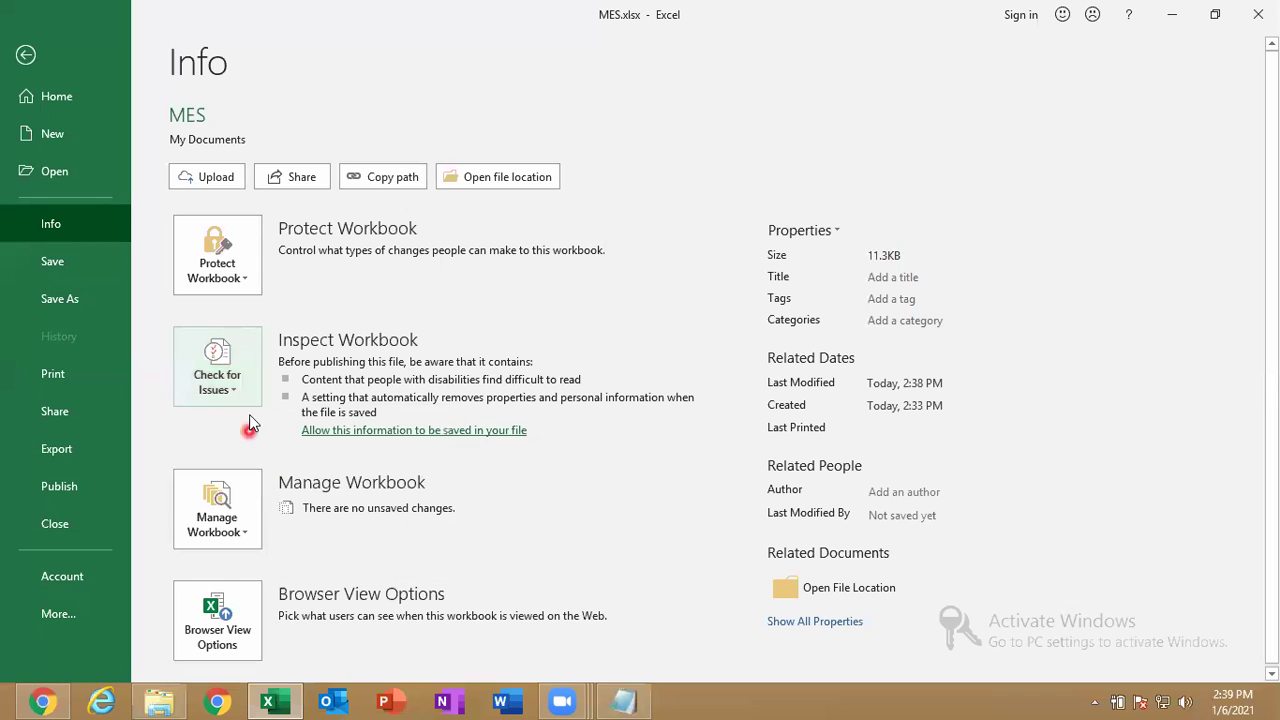
click(386, 432)
click(194, 384)
click(240, 415)
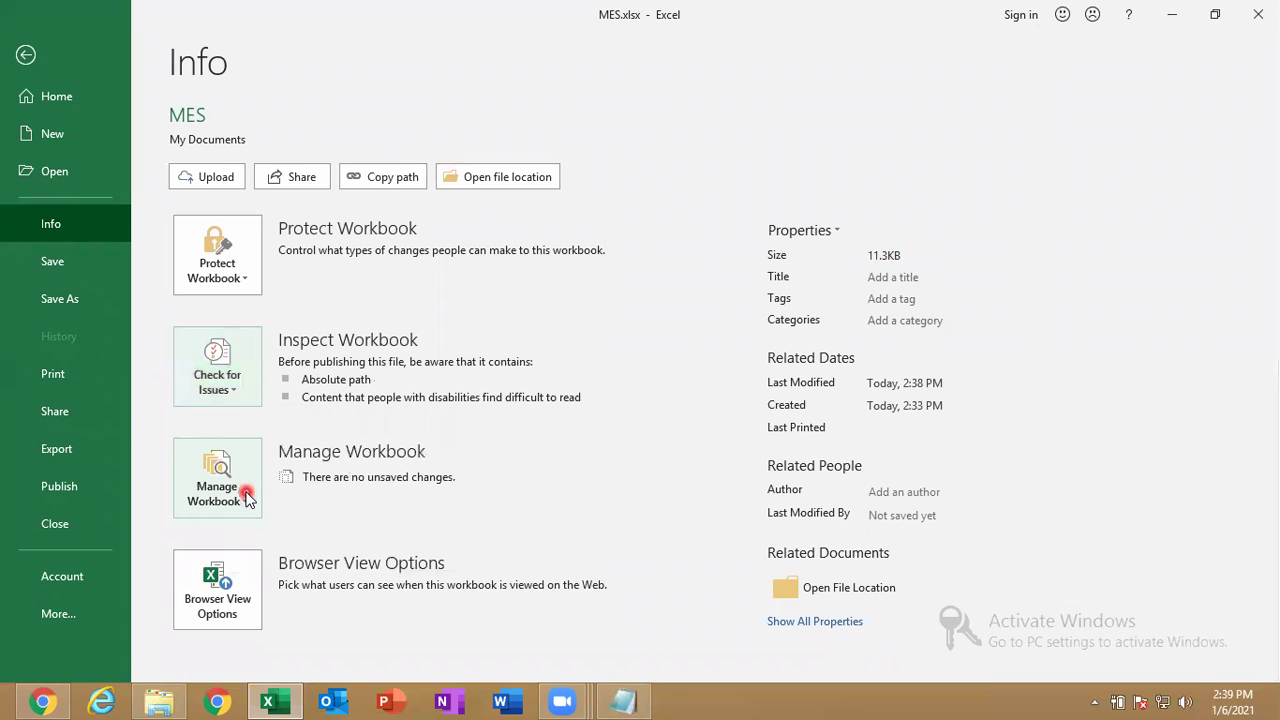
click(224, 383)
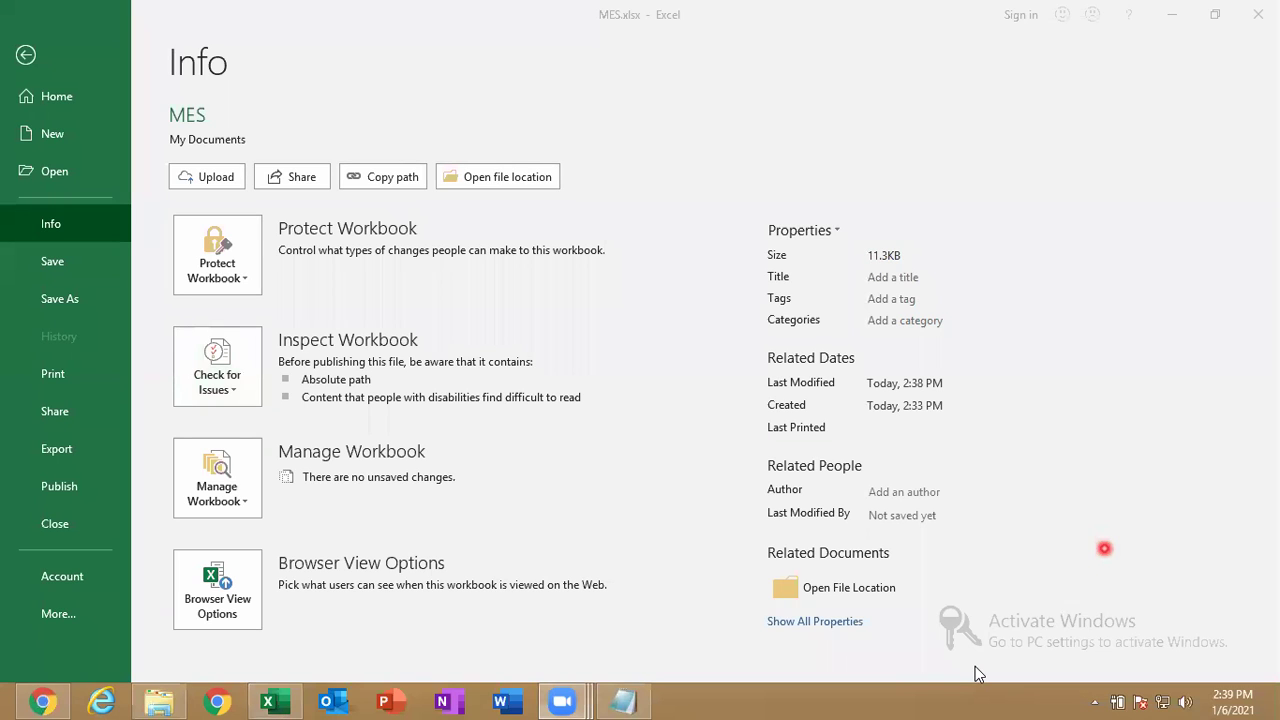
Return to Sheet3, close Excel, and bring up the Windows Run prompt.
click(84, 250)
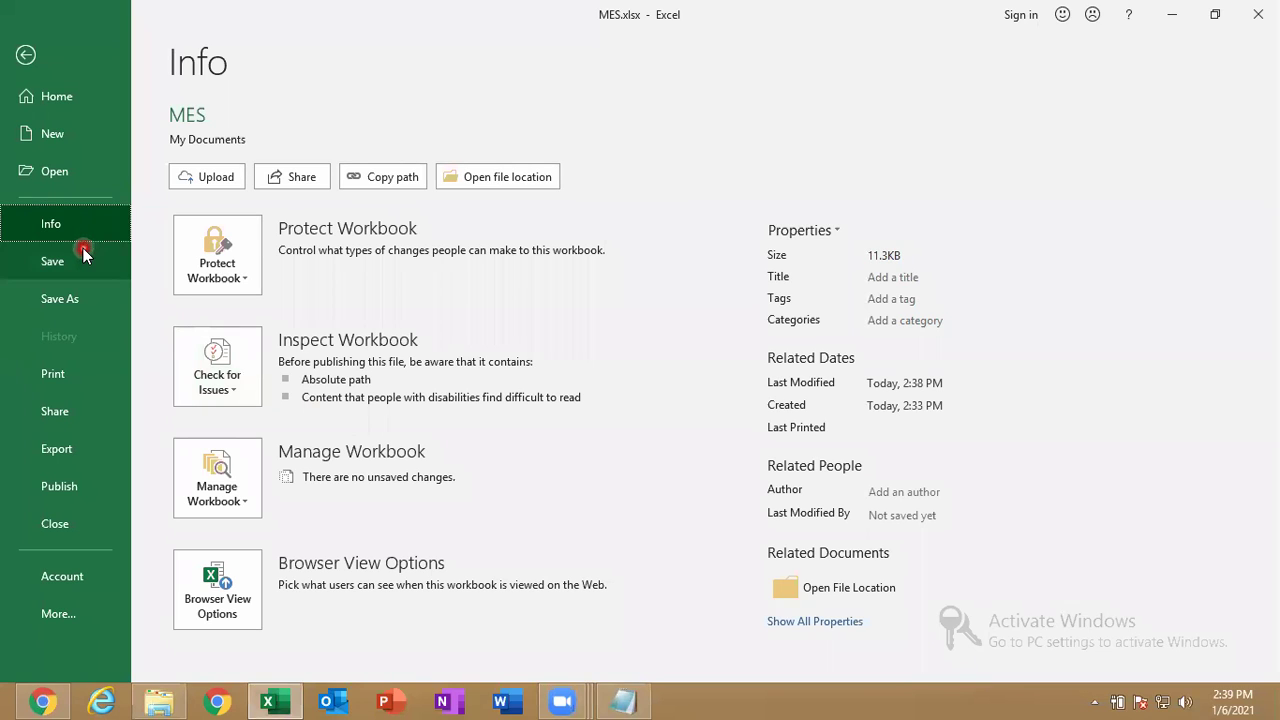
click(84, 258)
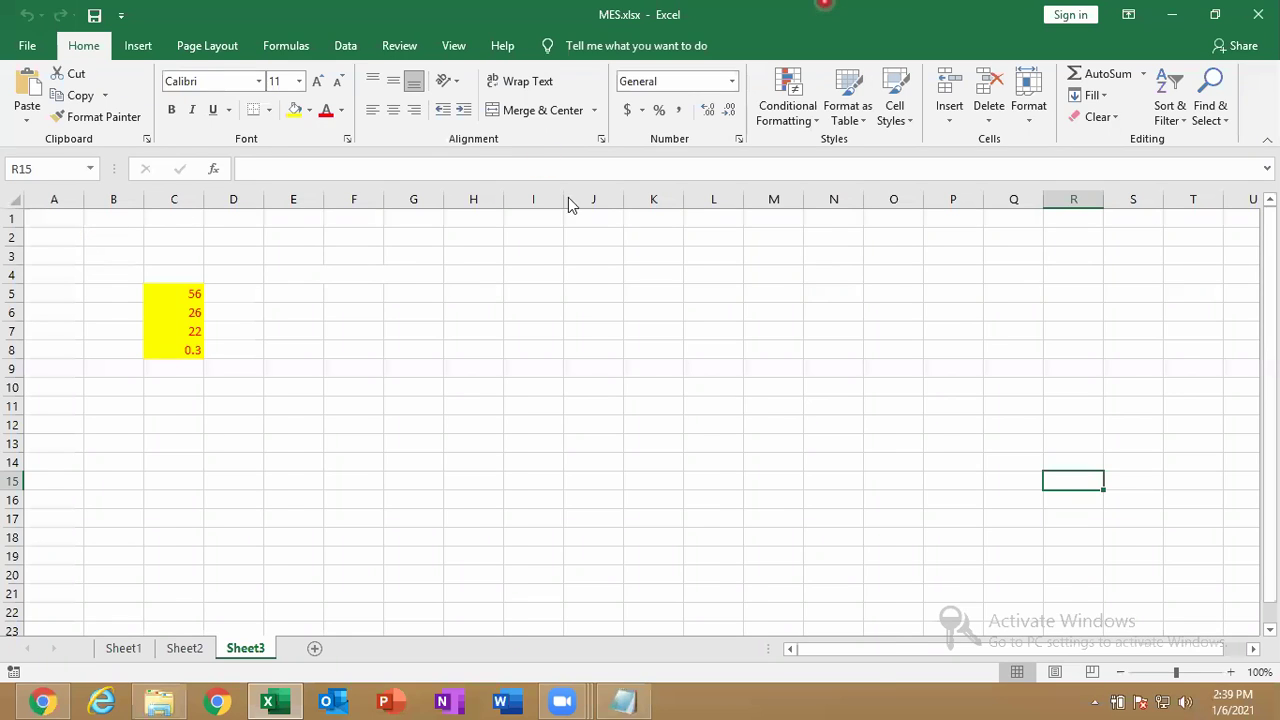
double_click(822, 3)
click(866, 203)
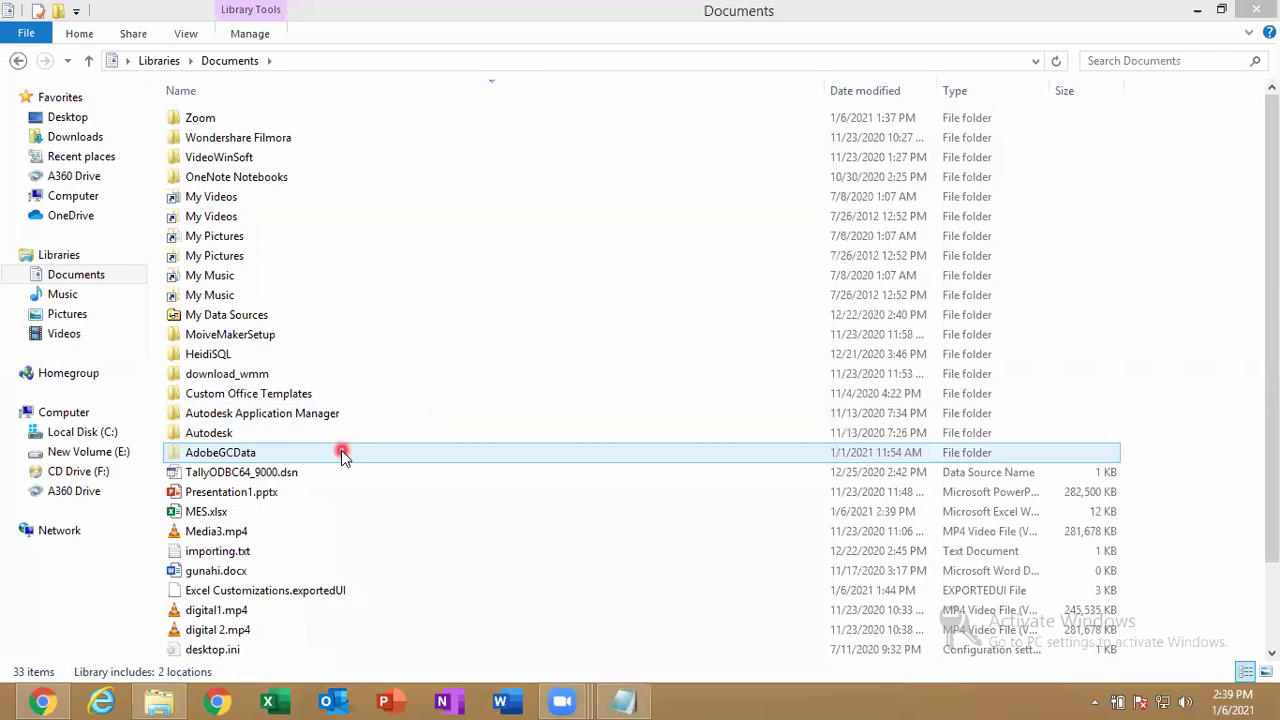
key(super+r)
Launch EXCEL from the Run prompt, start a blank workbook, and merge and center D4:I4.
text(EXCEL)
key(Return)
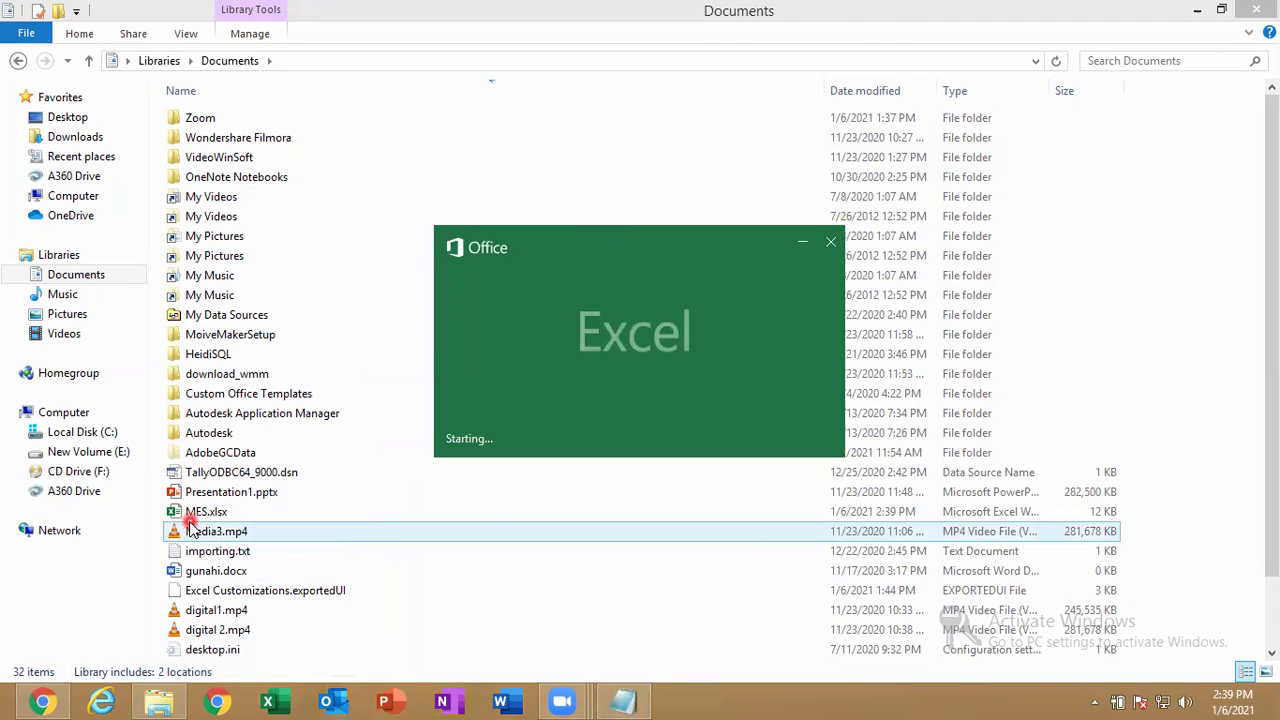
click(489, 200)
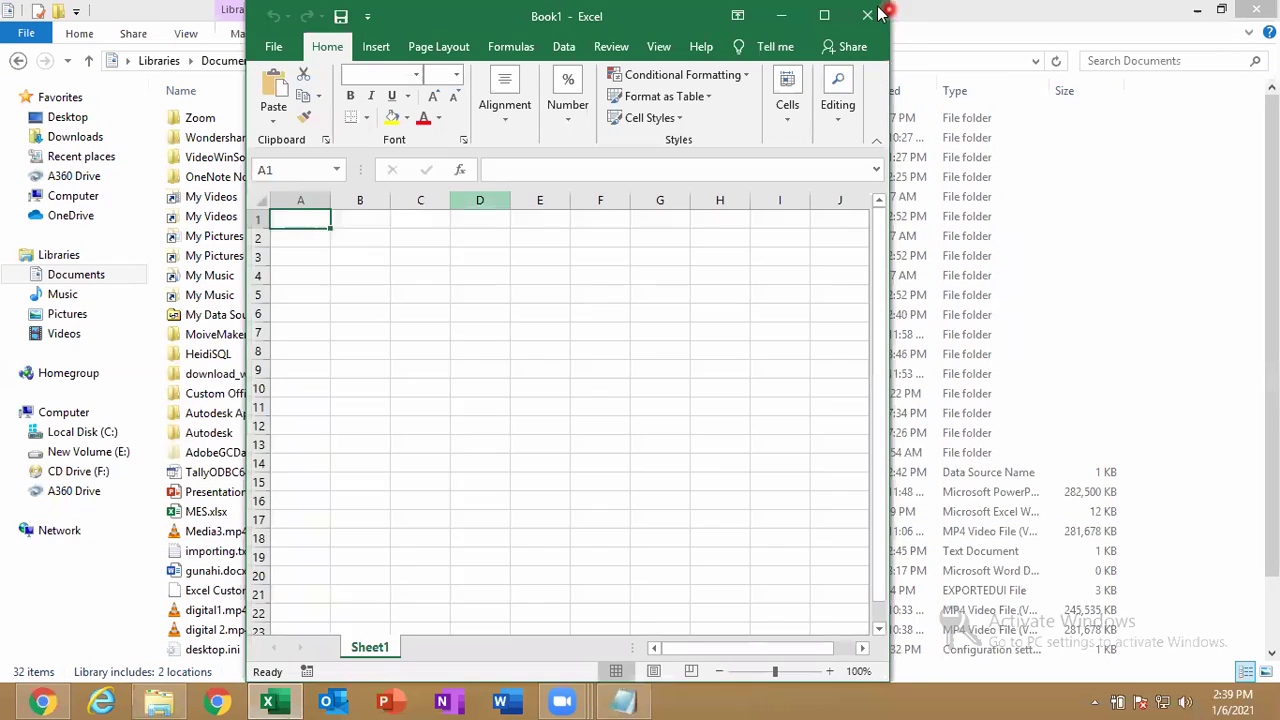
click(824, 15)
drag(212, 275, 510, 268)
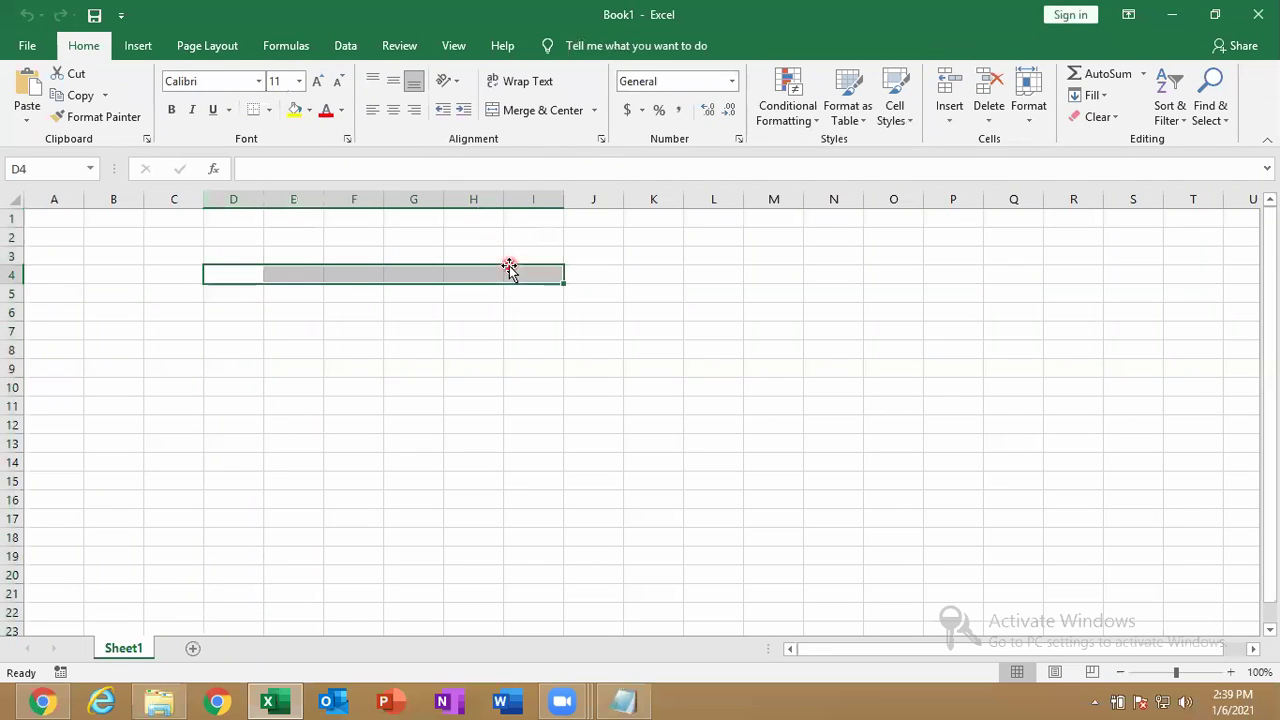
click(520, 110)
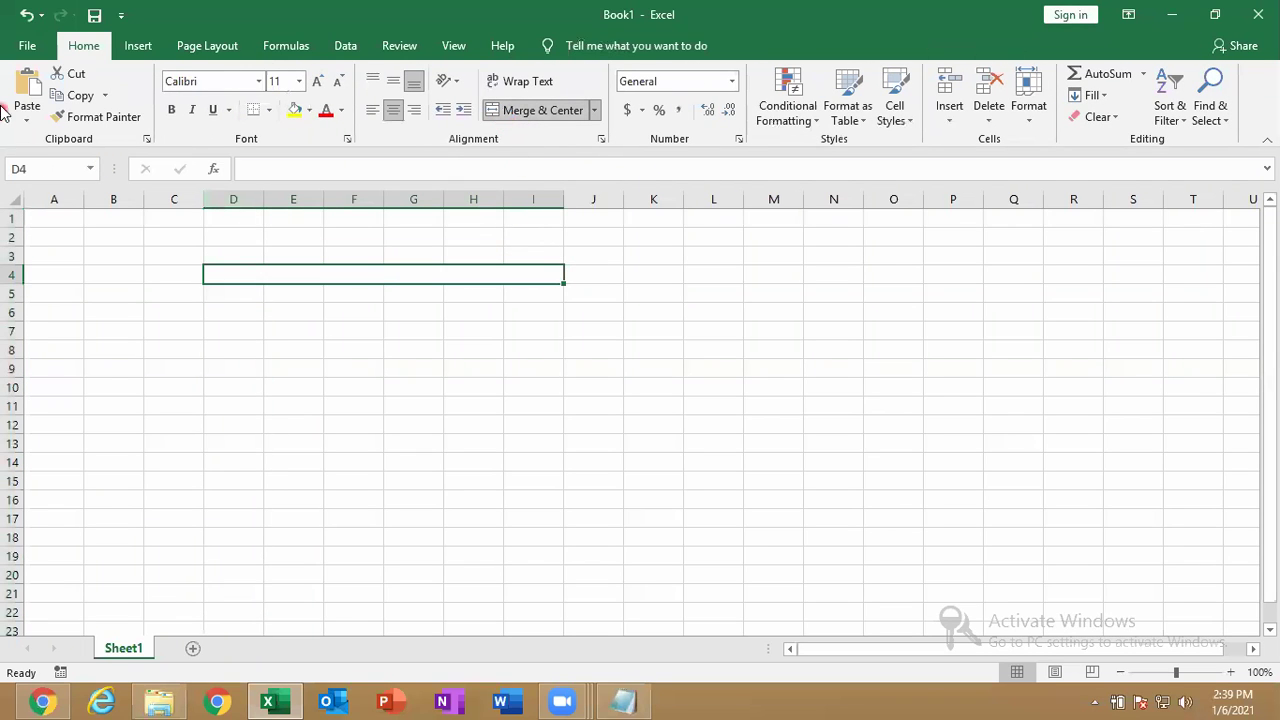
Save the new workbook to Documents as MES2.xlsx.
click(22, 46)
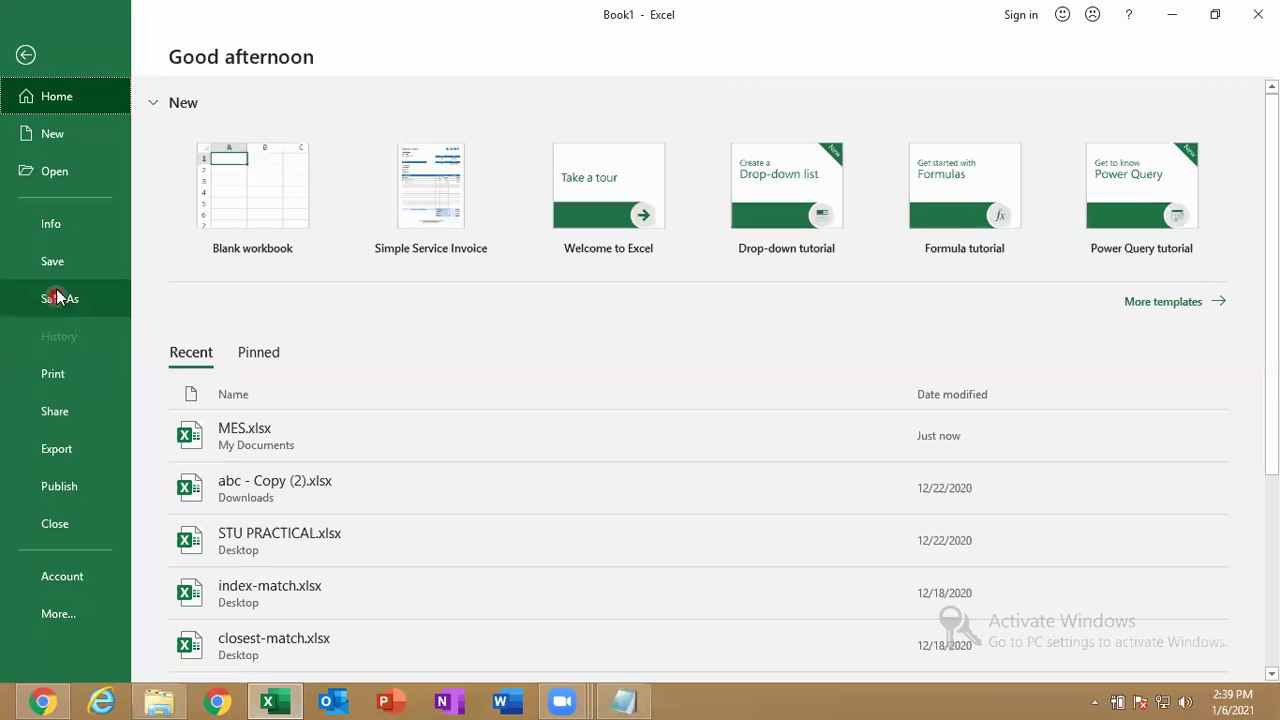
click(84, 226)
click(220, 312)
click(260, 398)
click(251, 314)
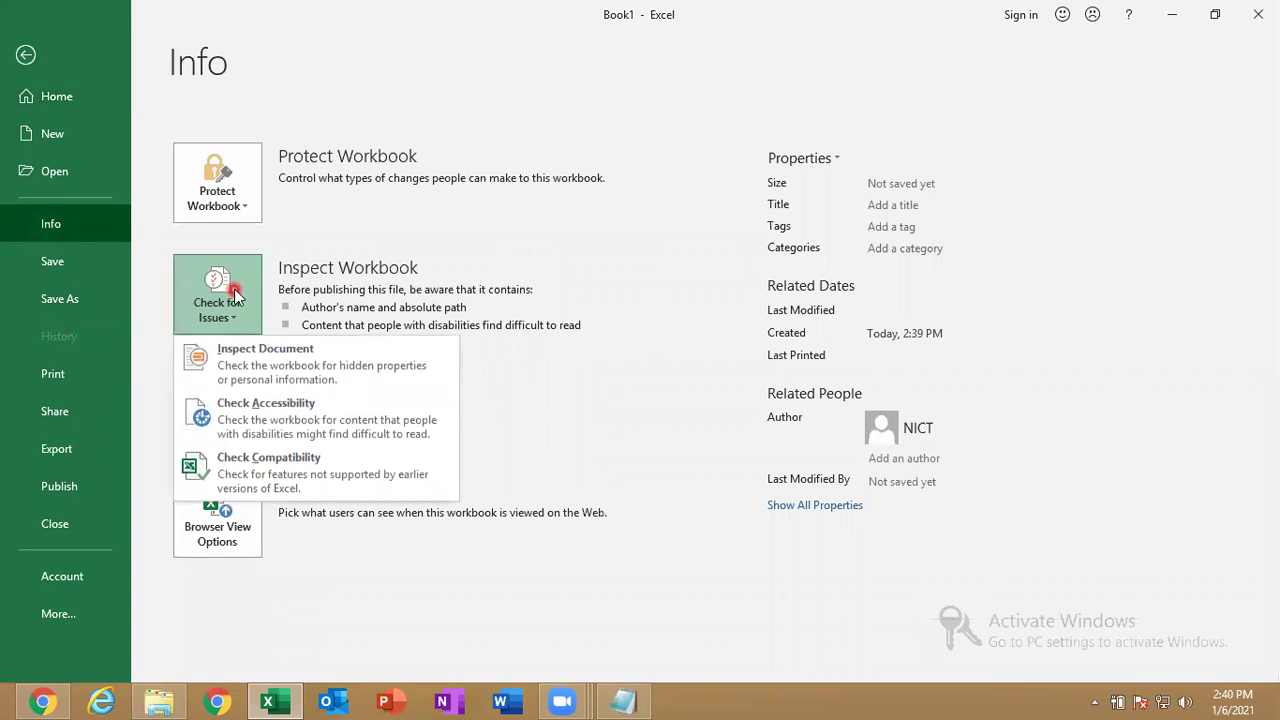
click(100, 262)
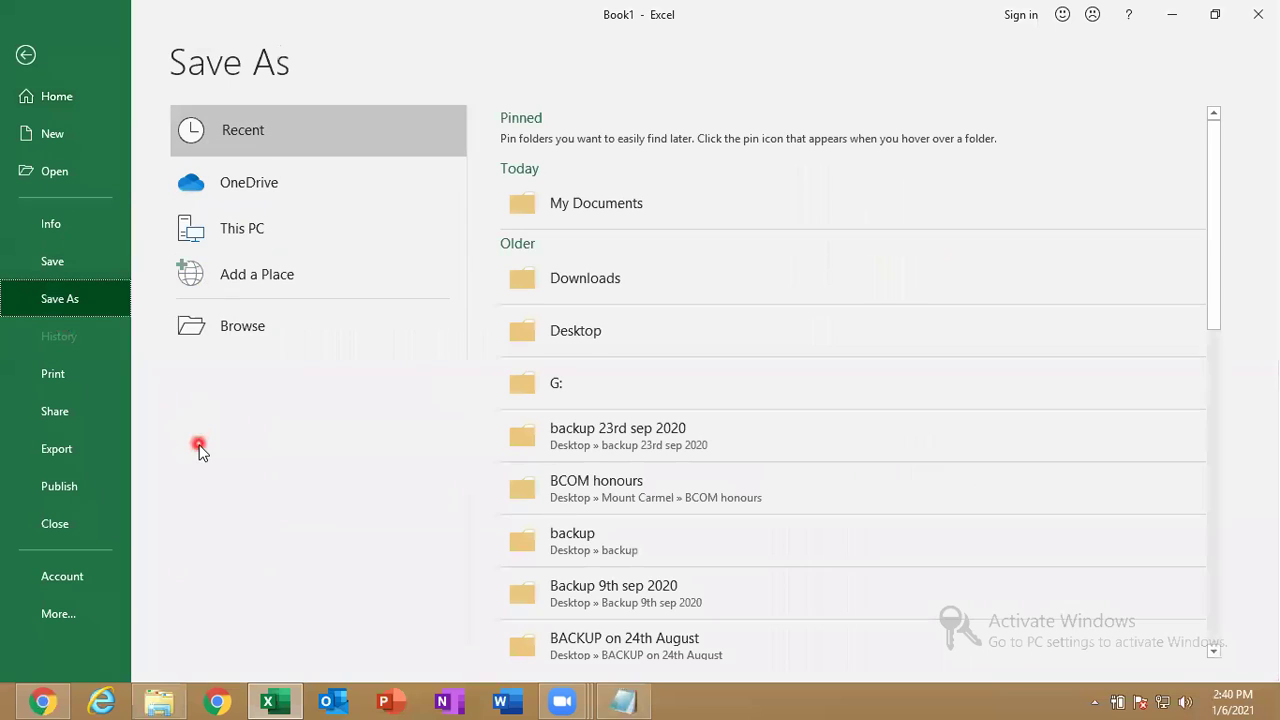
click(275, 346)
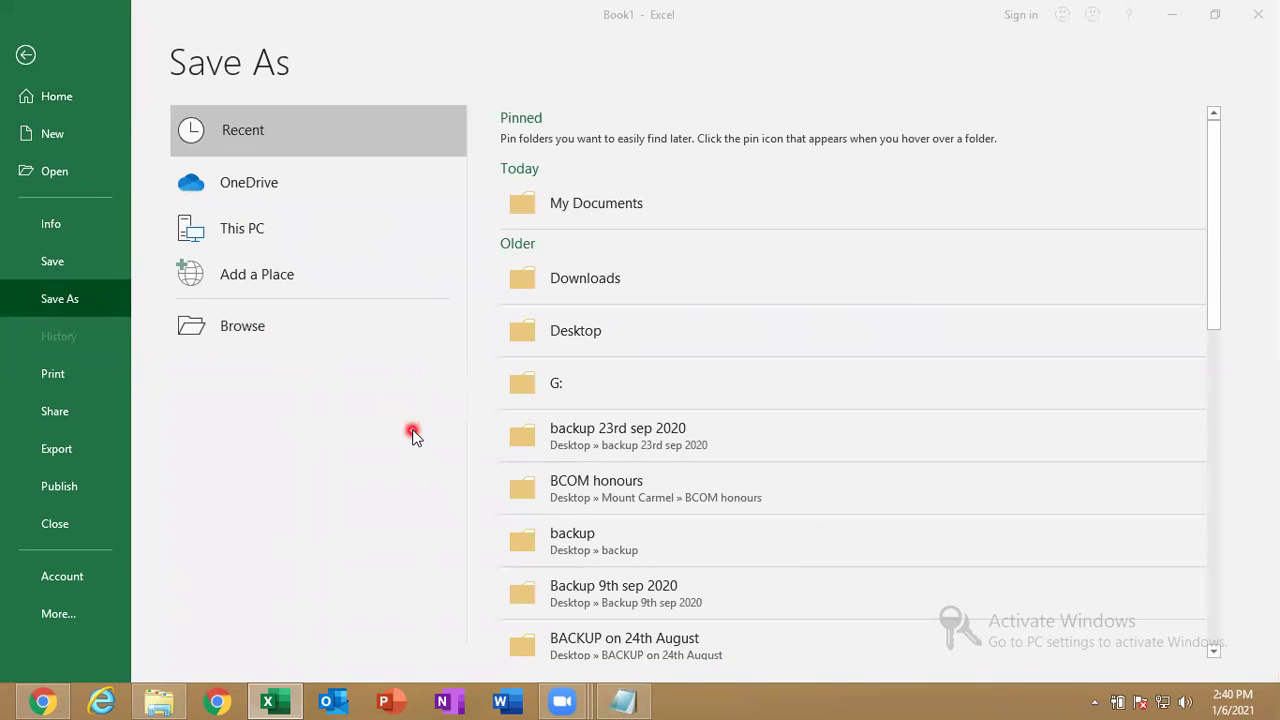
text(MES)
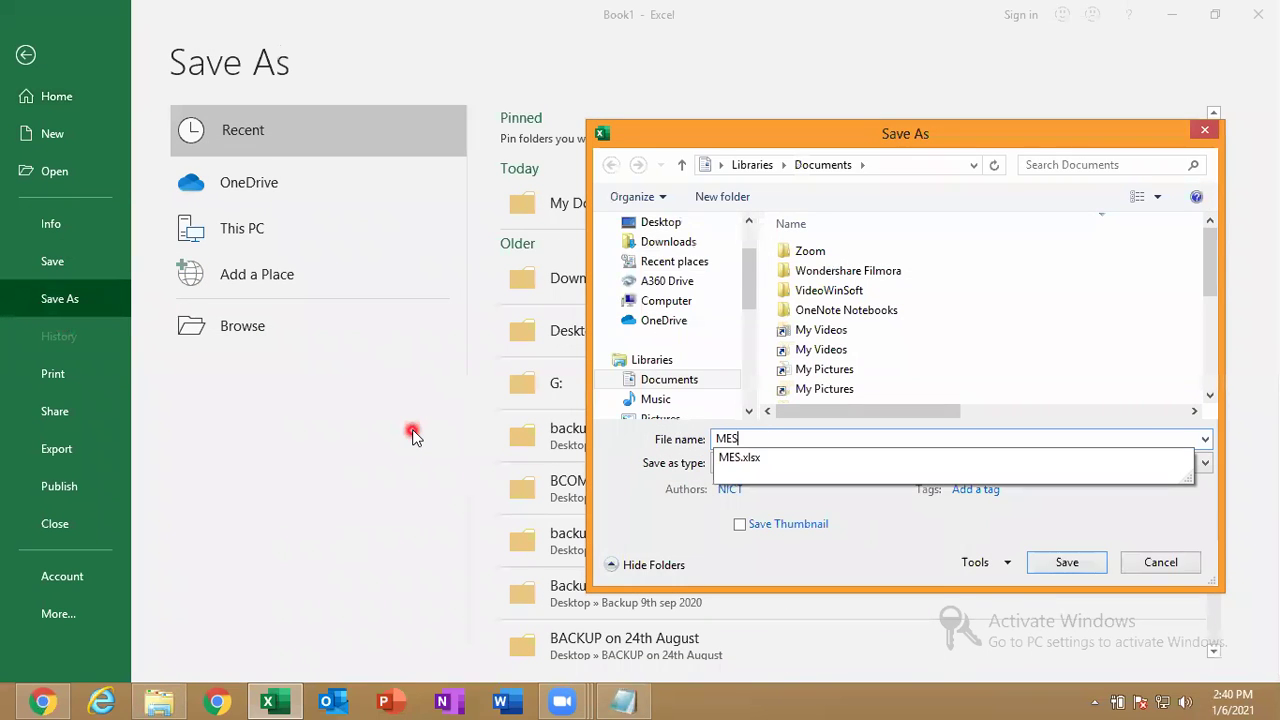
text(2)
key(Return)
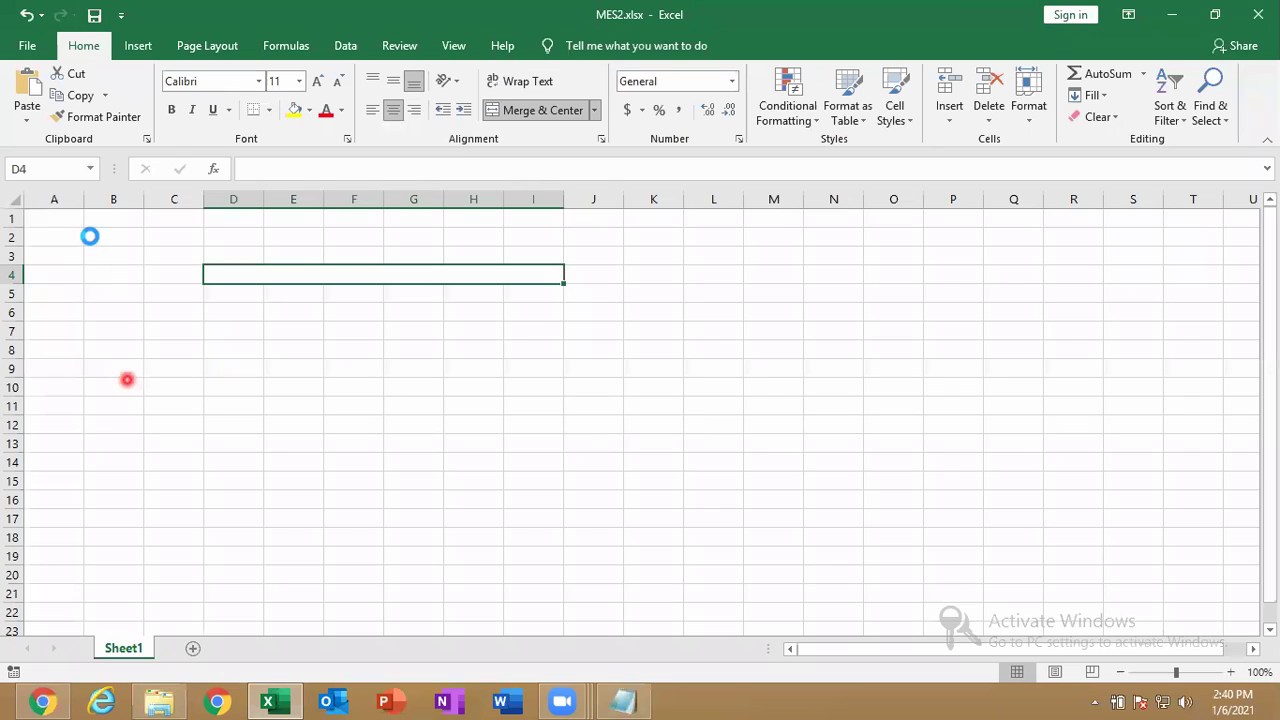
Run Check Accessibility on MES2, which flags Merged Cells (1), then close Excel.
click(30, 45)
click(60, 62)
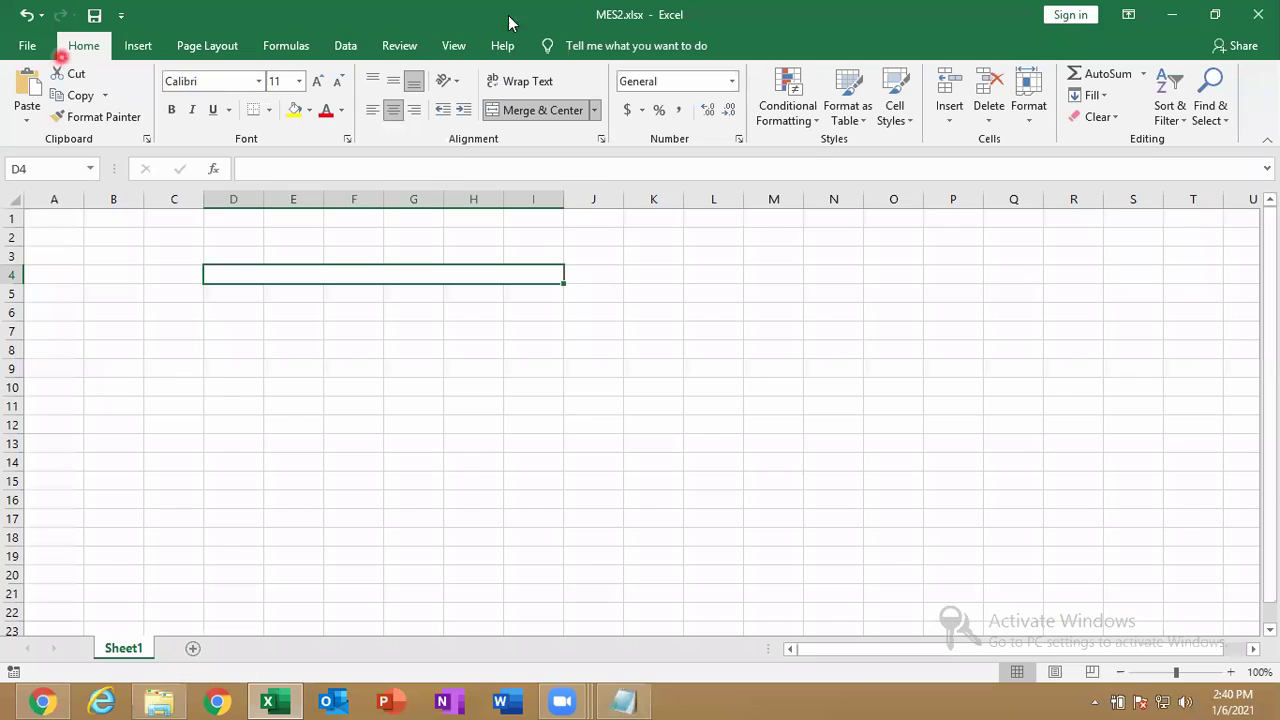
click(393, 48)
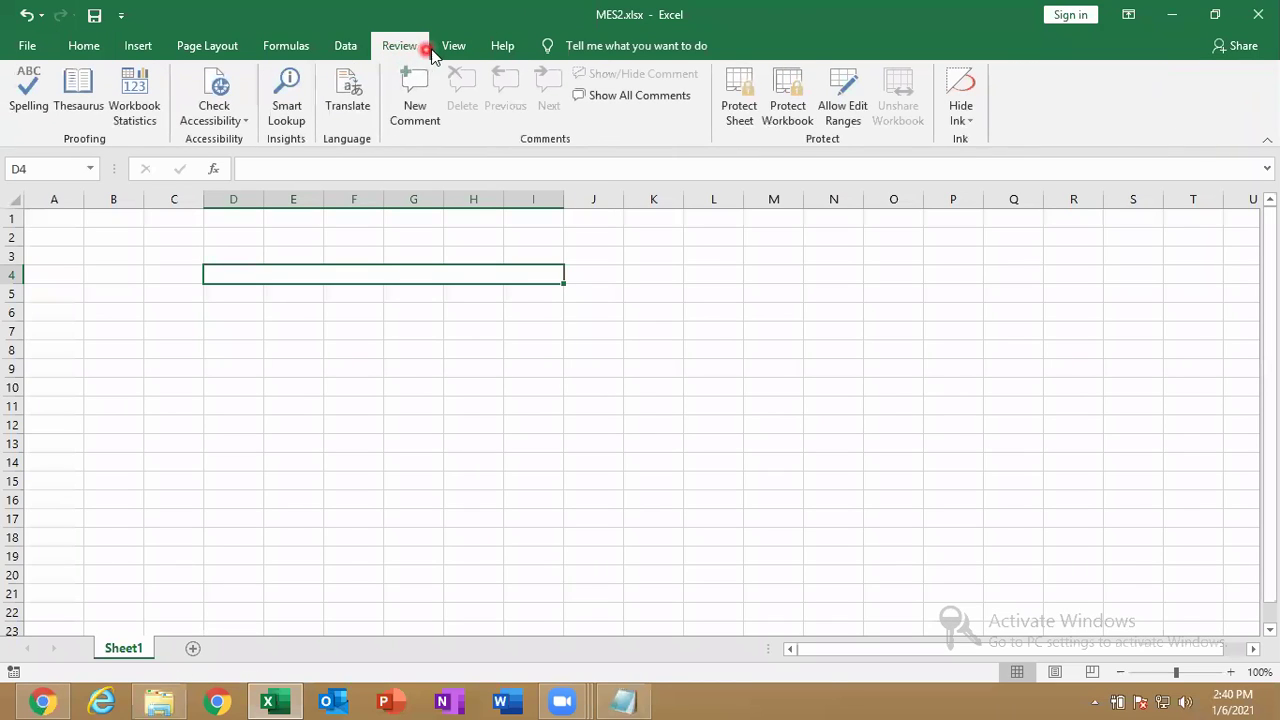
click(214, 120)
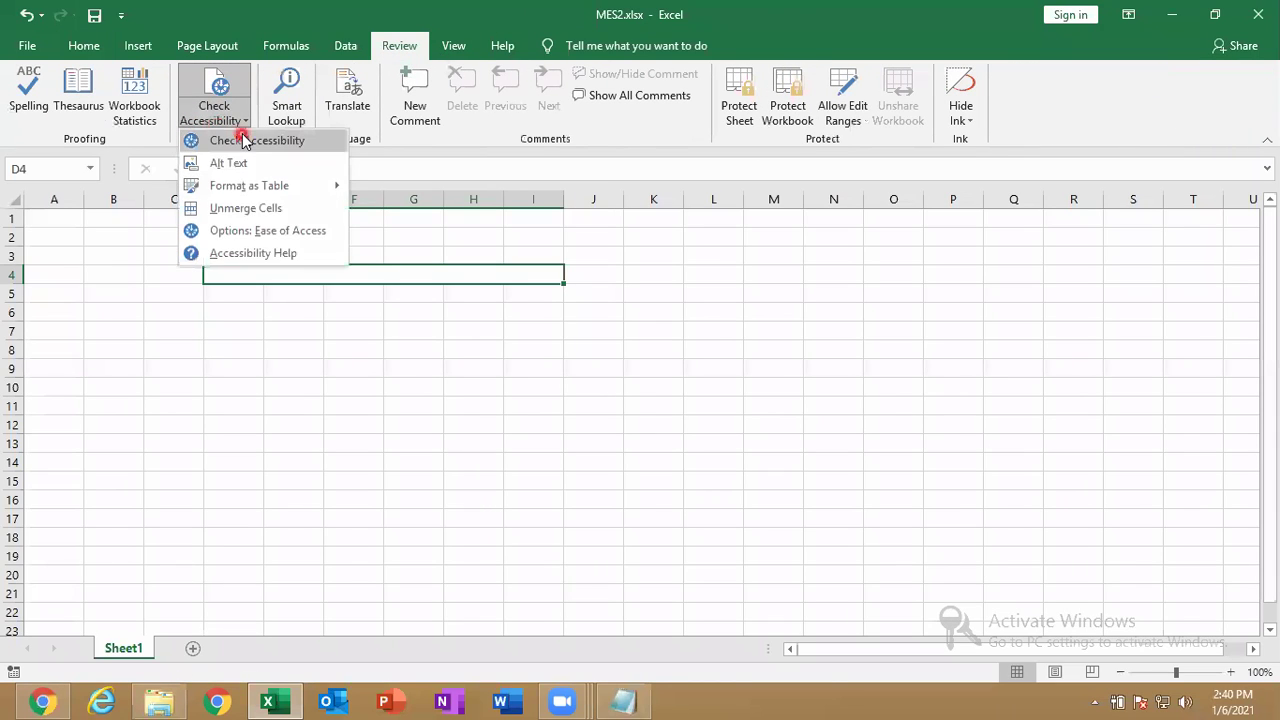
click(243, 140)
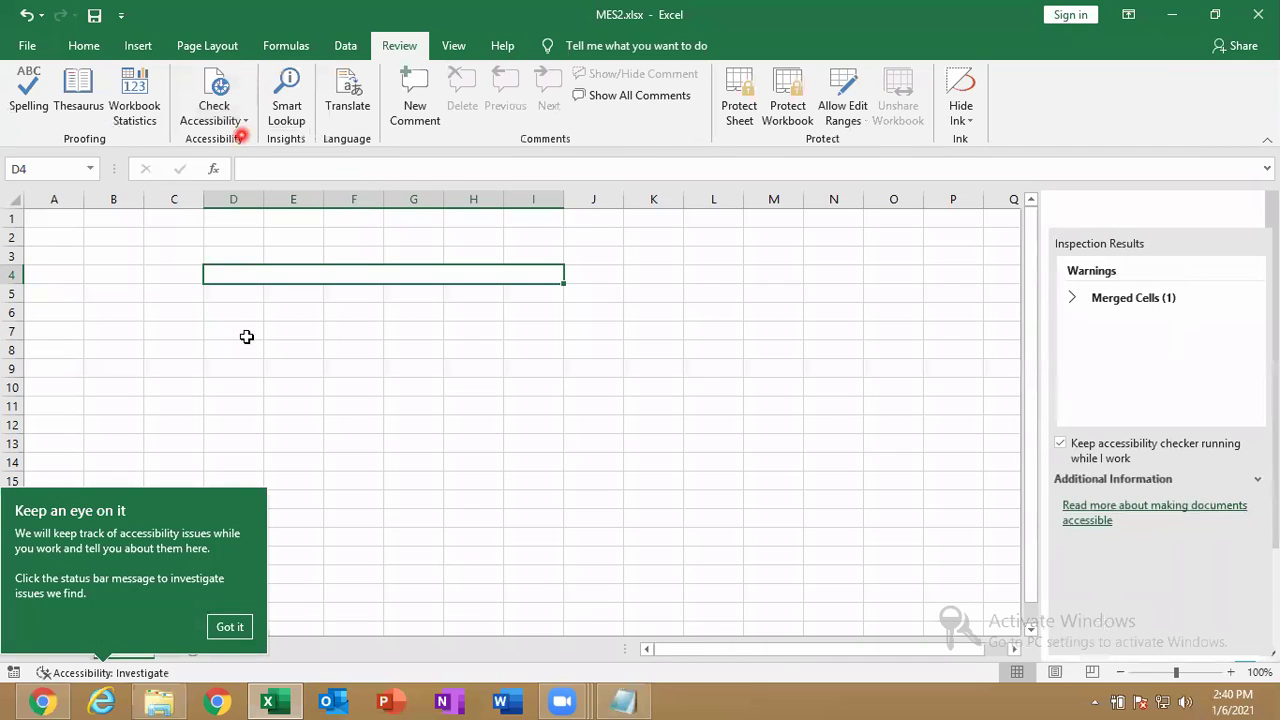
click(246, 636)
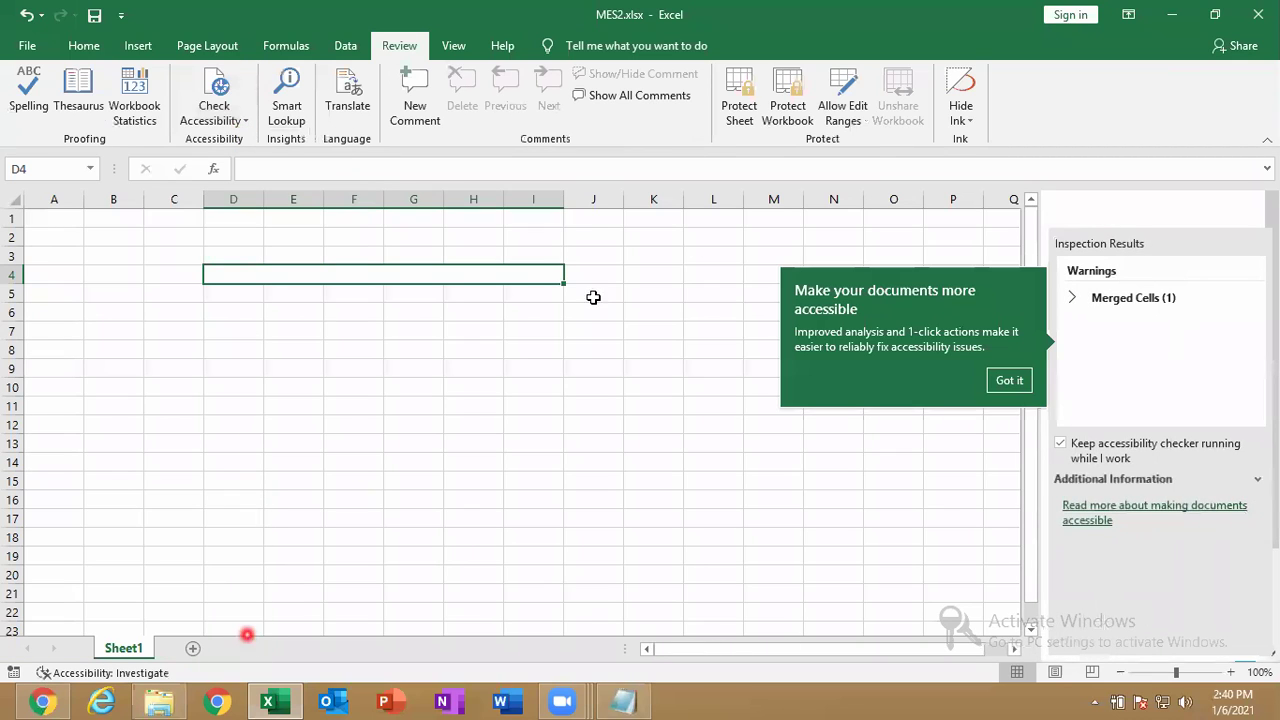
click(1187, 12)
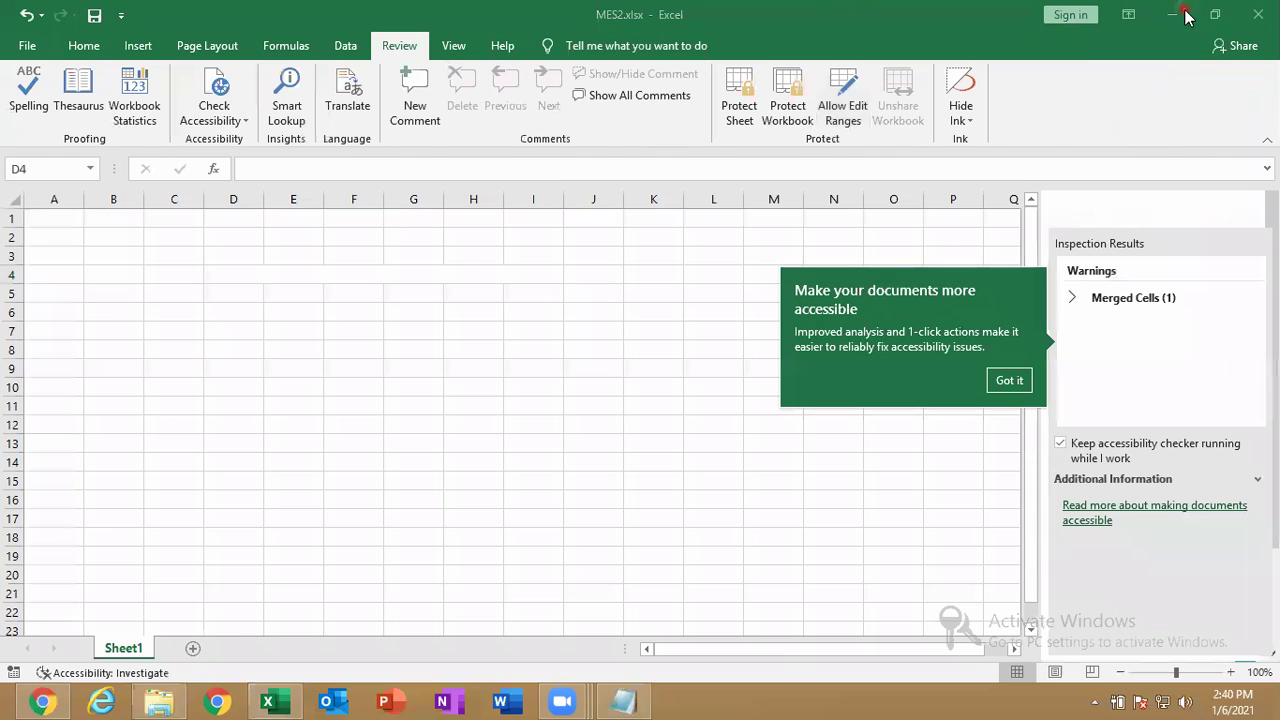
Reopen MES.xlsx from Documents and run Check Accessibility, dismissing the tip.
click(1258, 14)
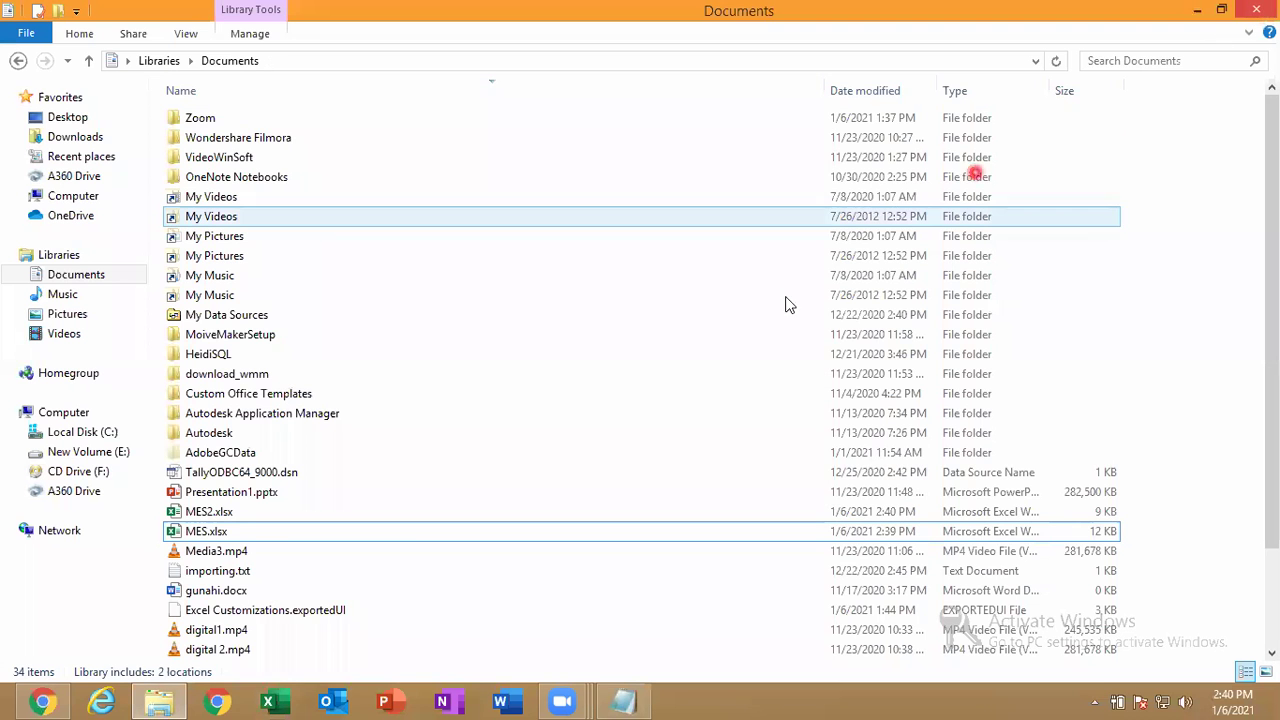
click(243, 533)
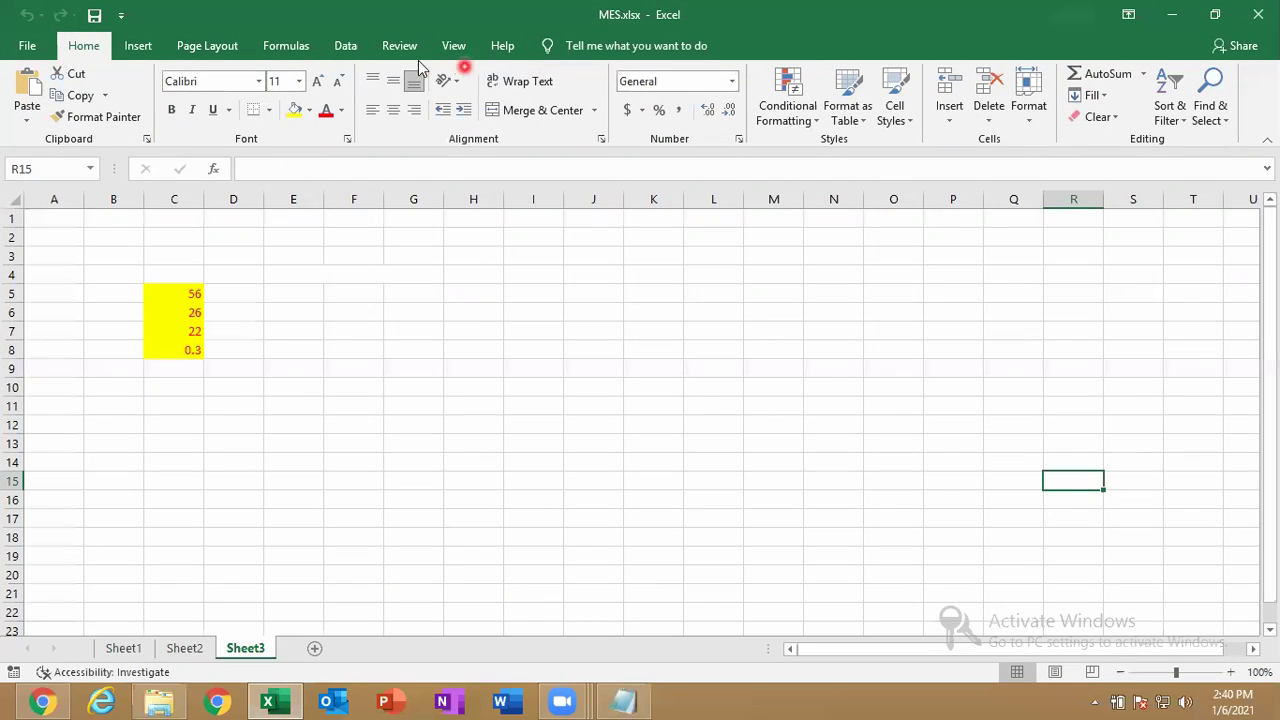
click(400, 46)
click(222, 122)
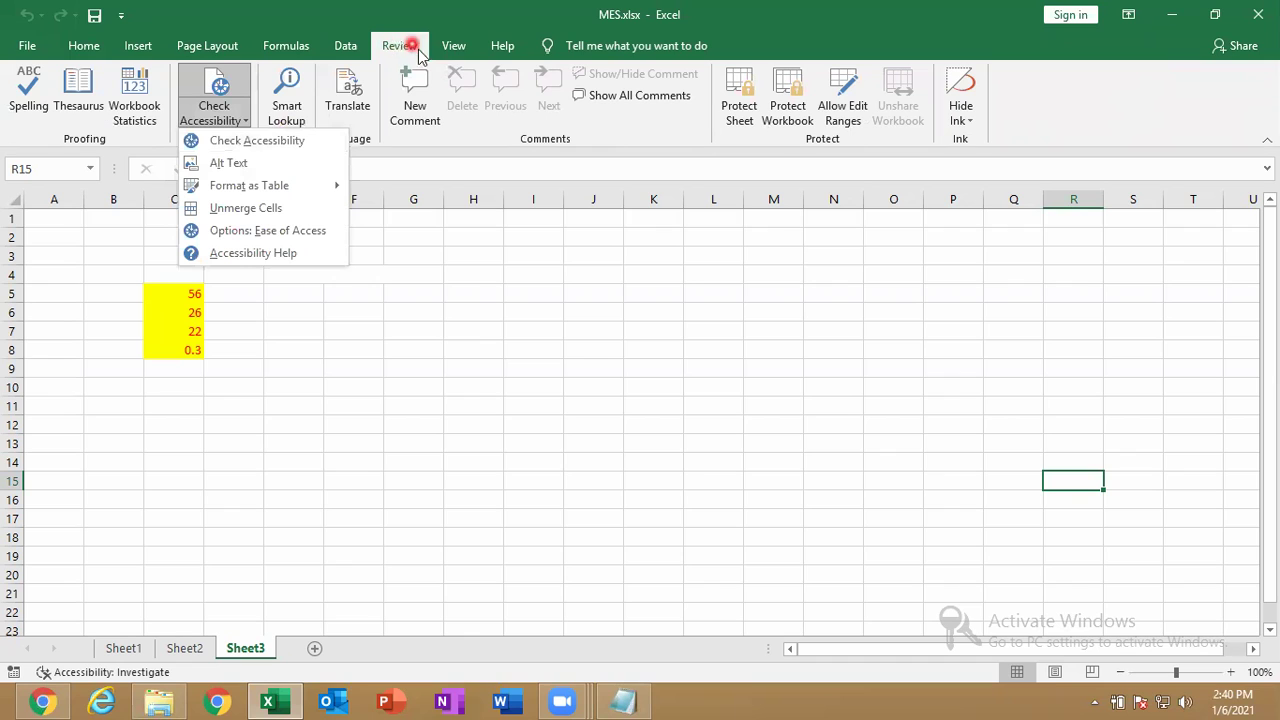
click(240, 145)
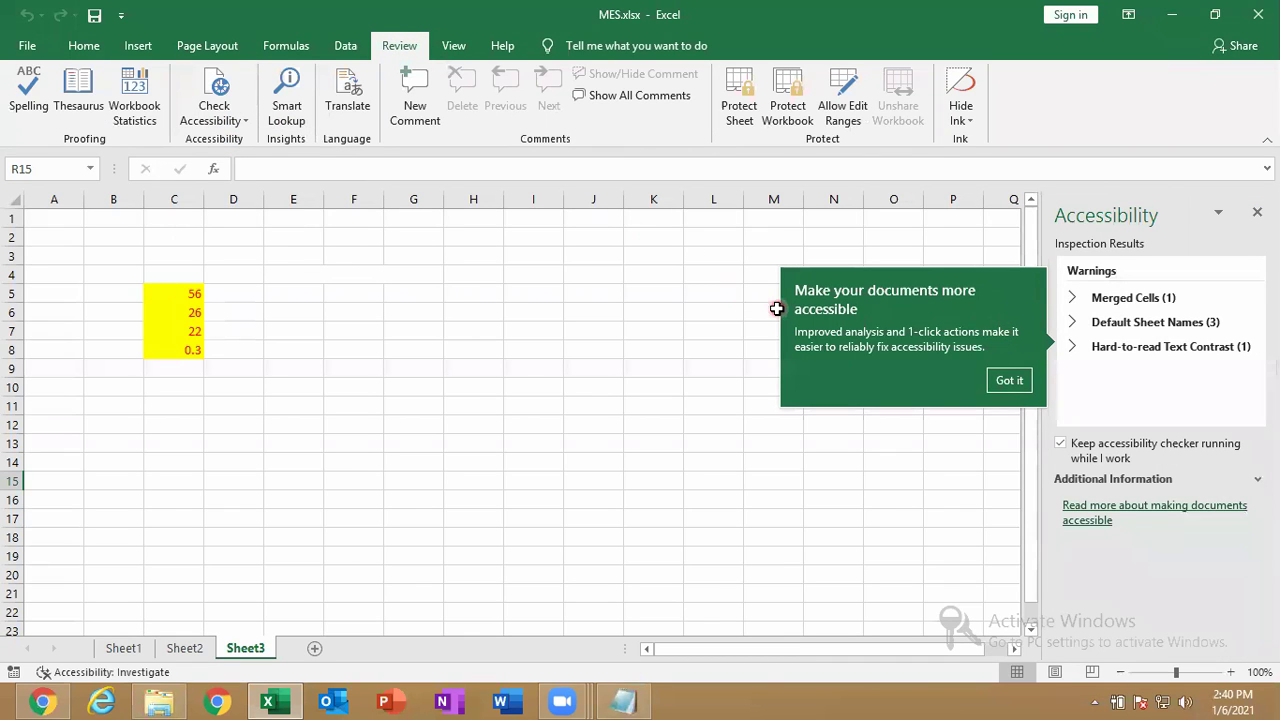
click(1008, 380)
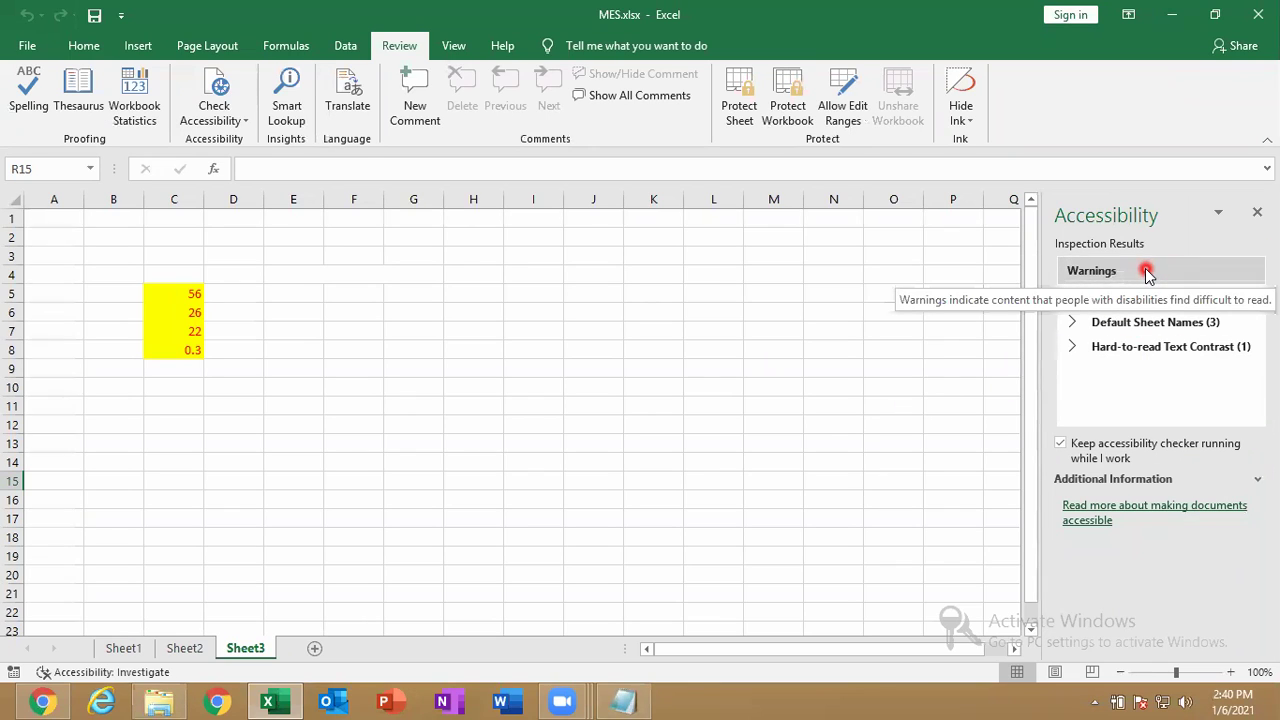
Unmerge E4:G4 using the Merged Cells warning's suggested fix, then select C6.
click(1073, 299)
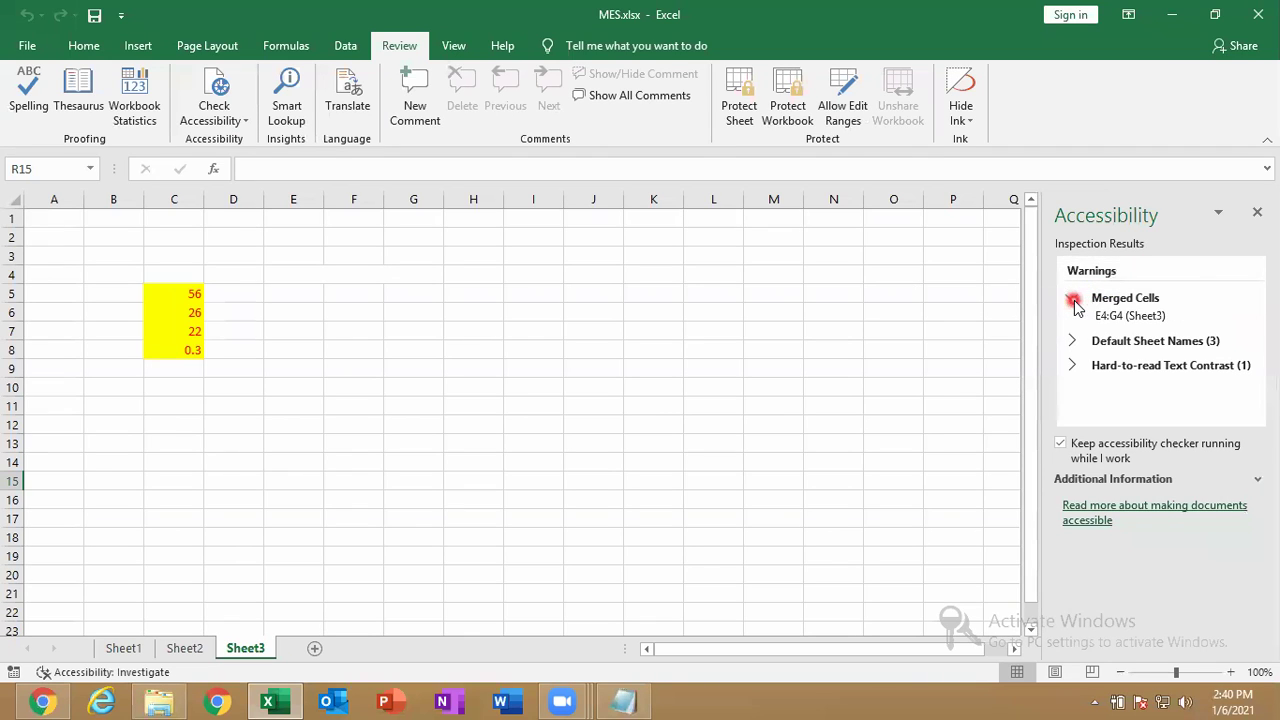
click(1101, 316)
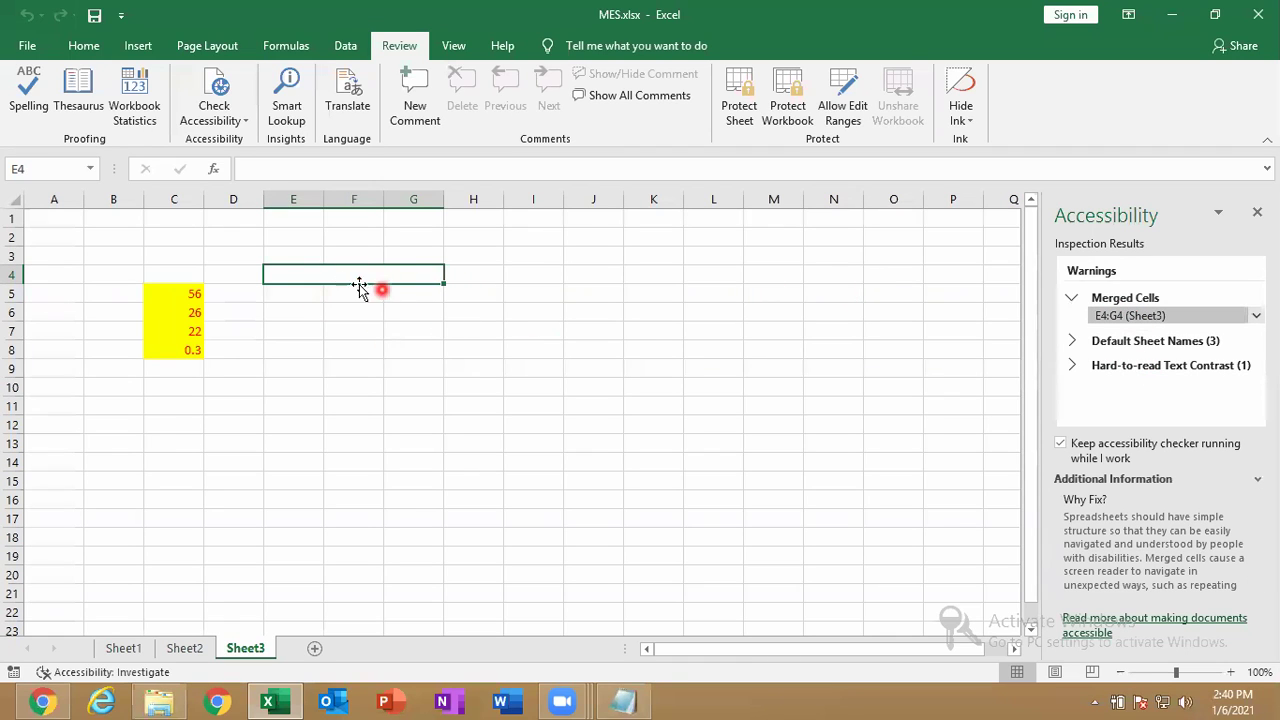
click(1257, 315)
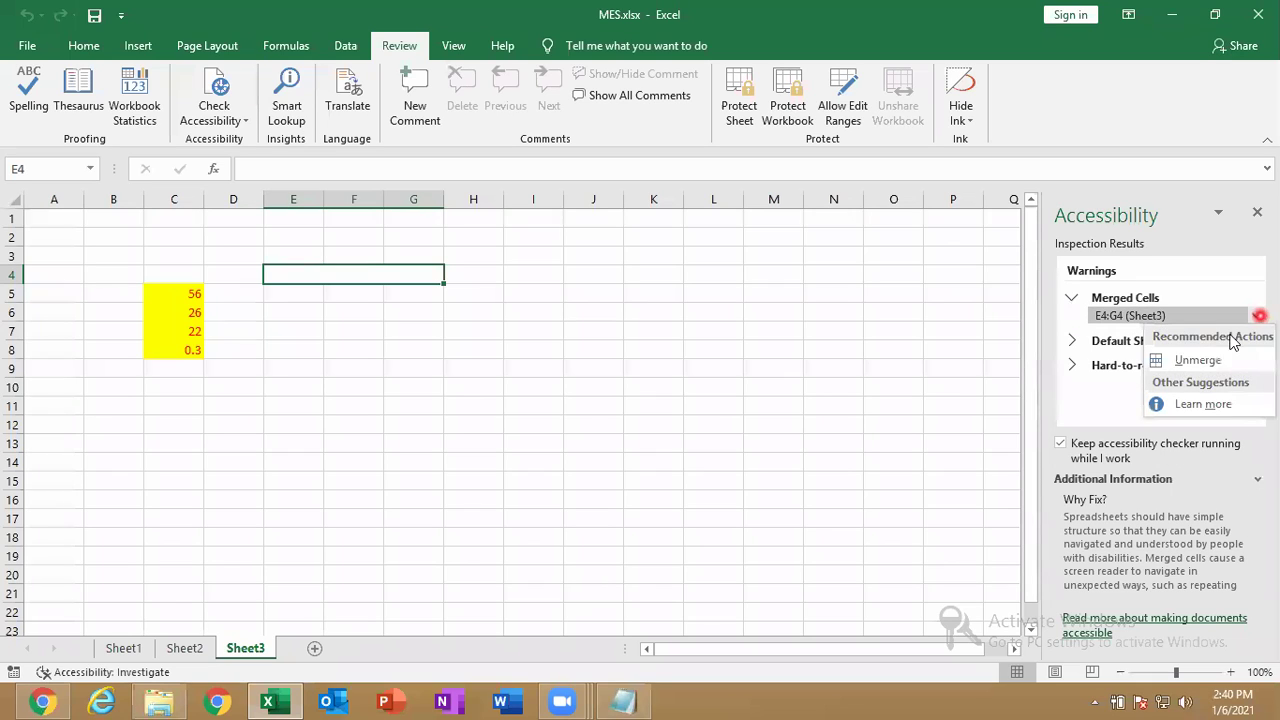
click(1198, 361)
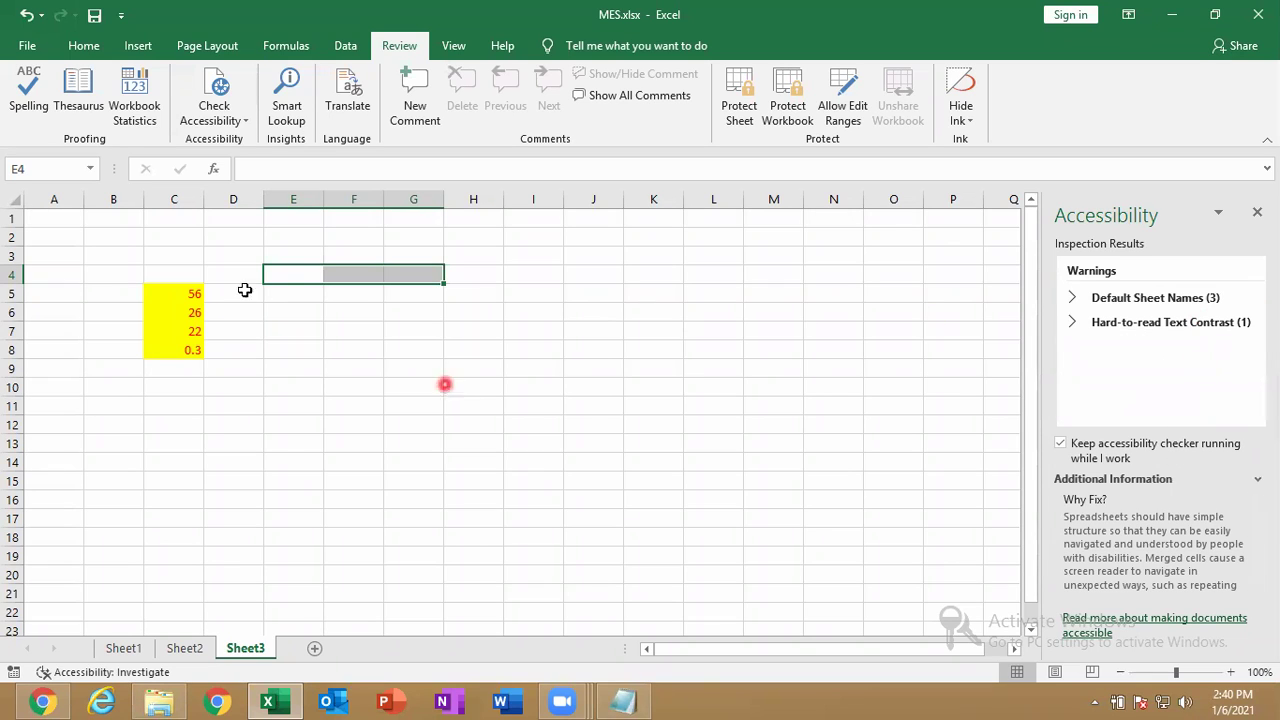
click(194, 310)
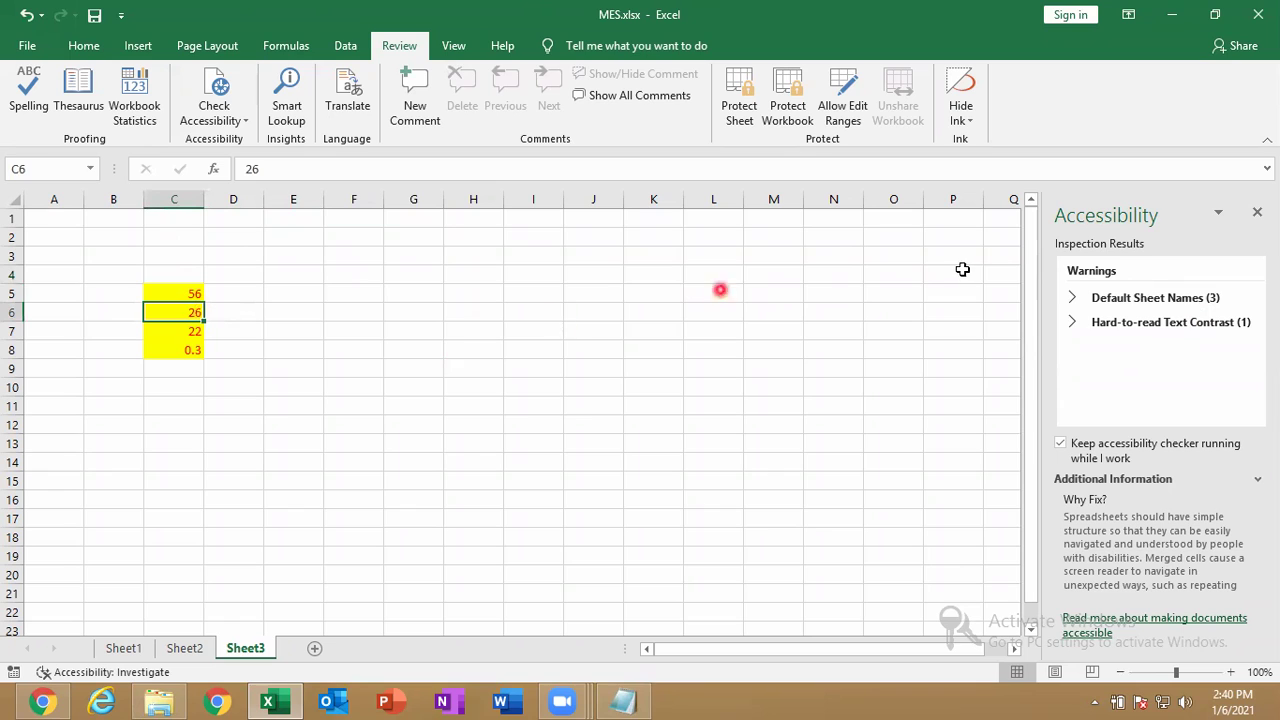
Rename Sheet1, Sheet2 and Sheet3 to MES1, MES2 and MES3 via the Default Sheet Names fixes.
click(1074, 298)
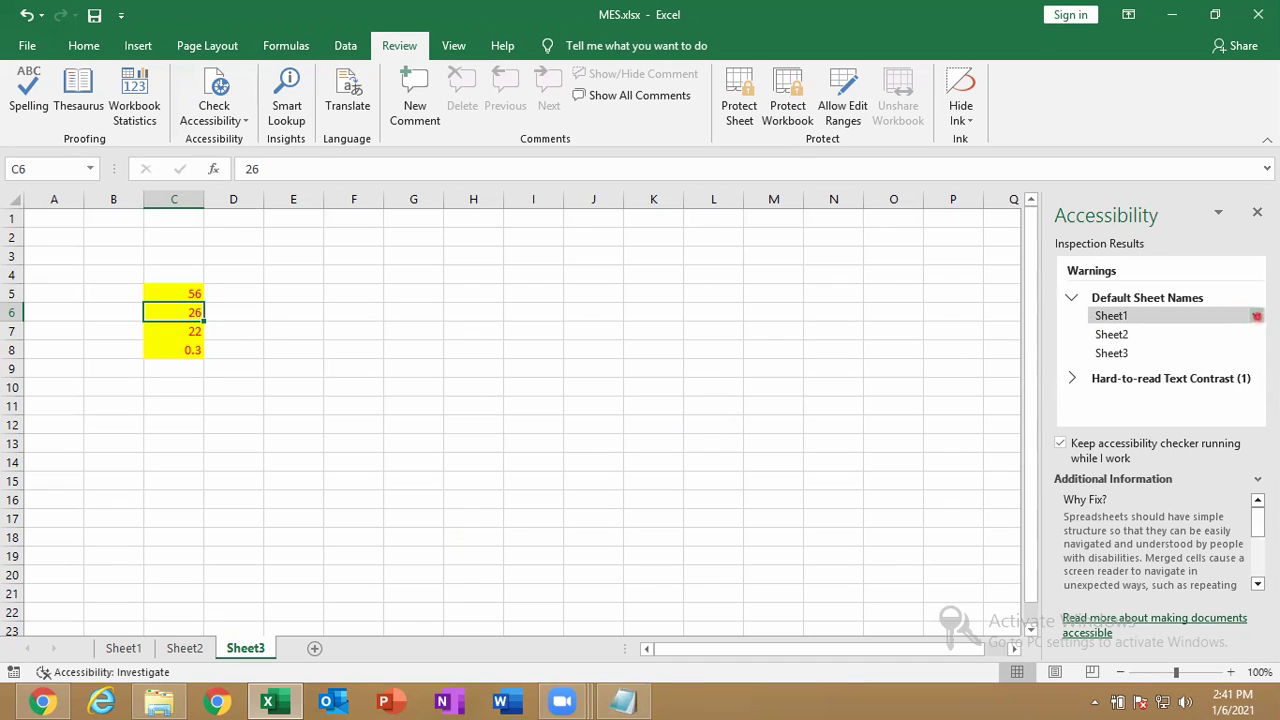
click(1256, 315)
click(1178, 360)
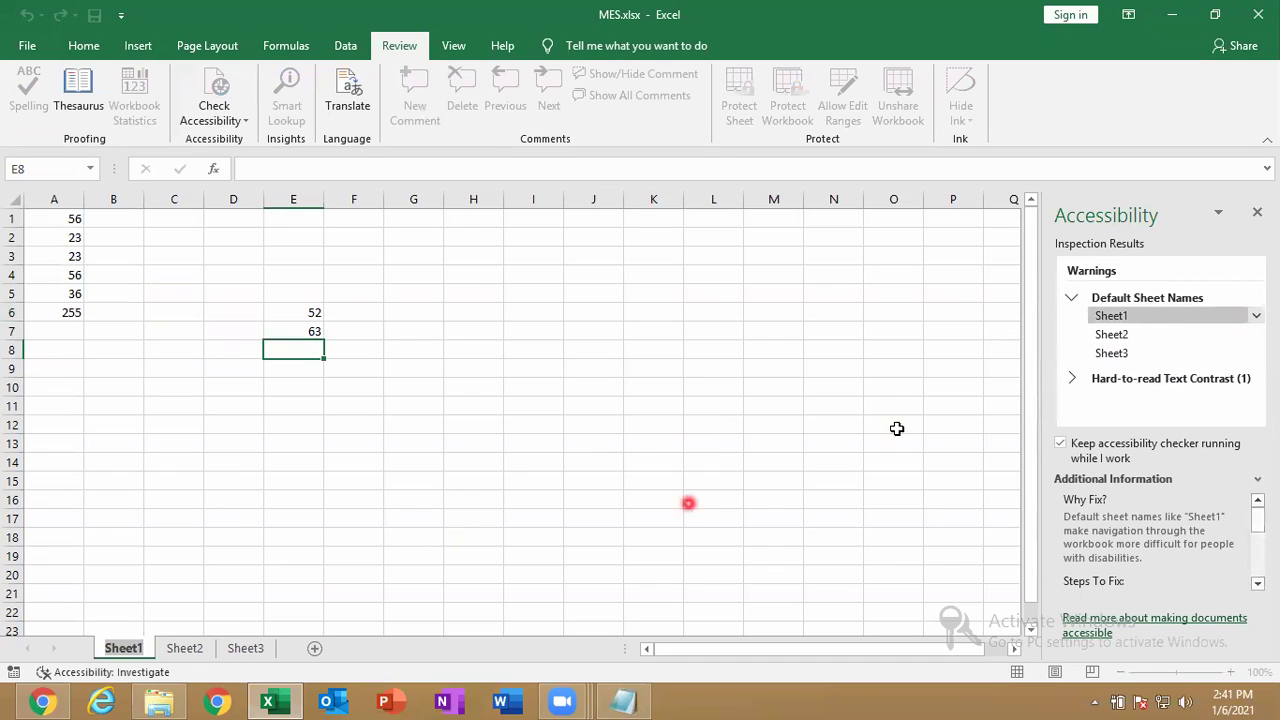
text(MES1)
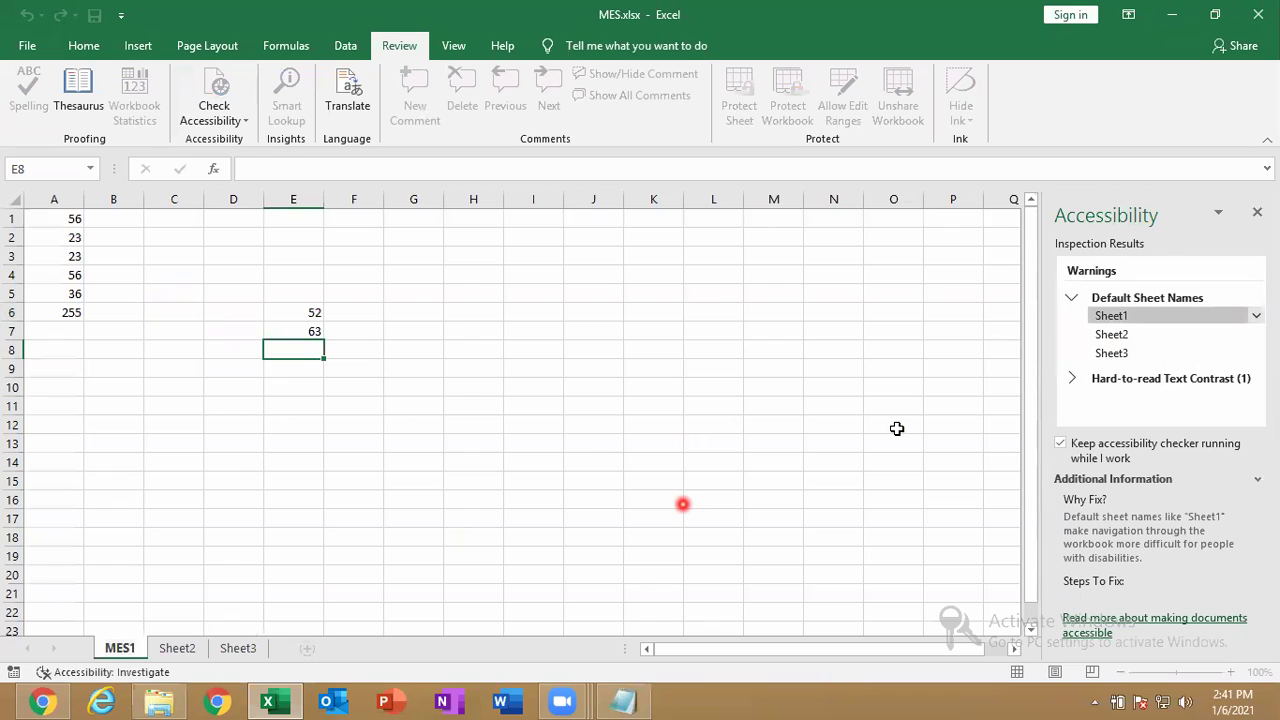
key(Return)
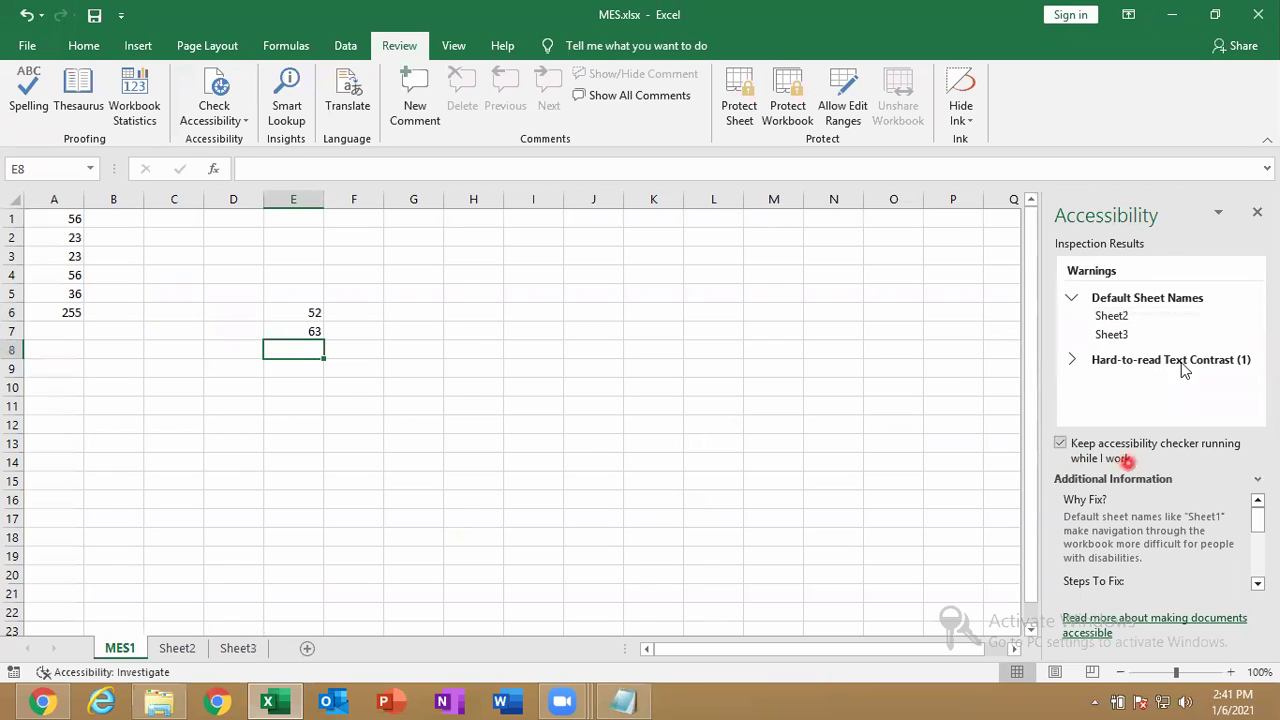
click(1260, 318)
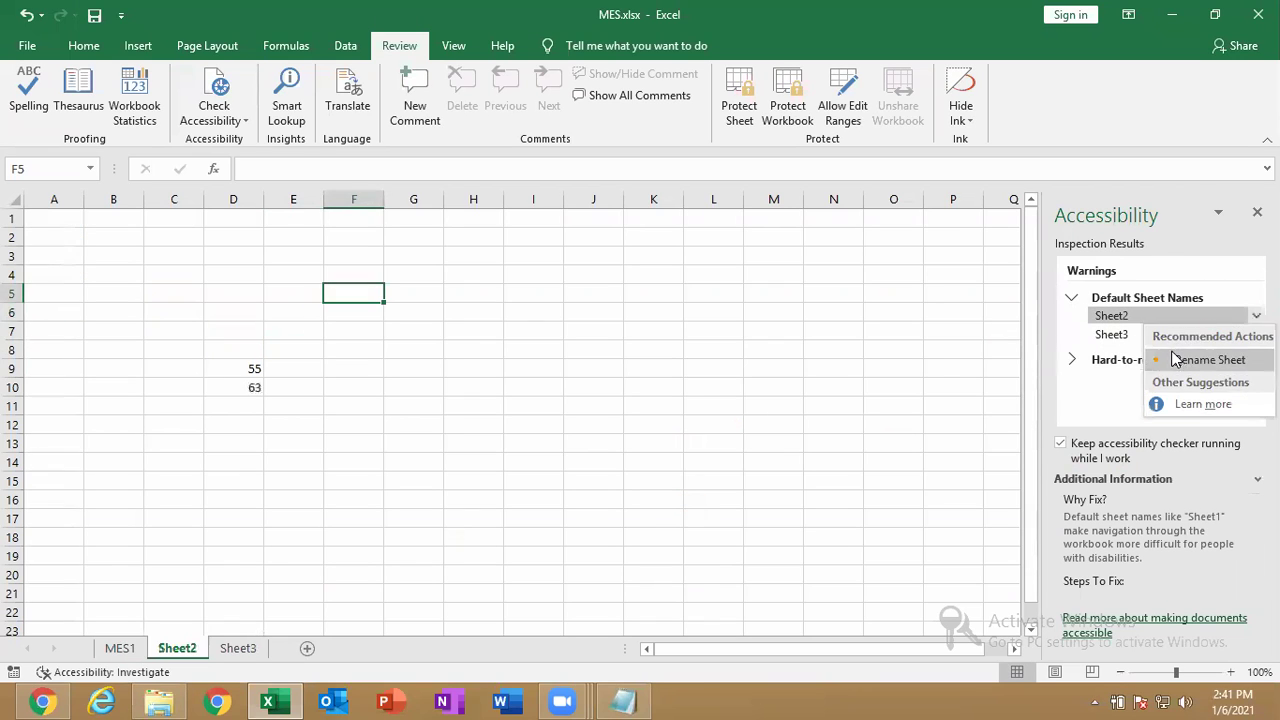
click(1174, 357)
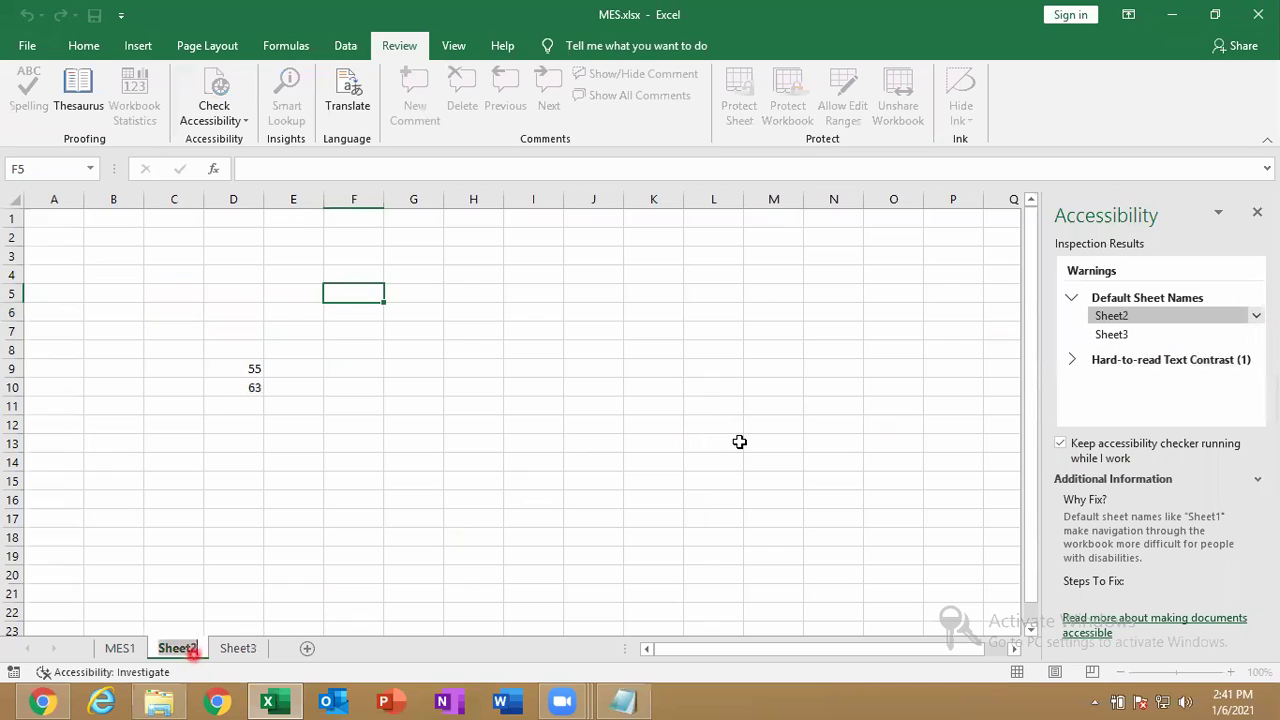
text(MES2)
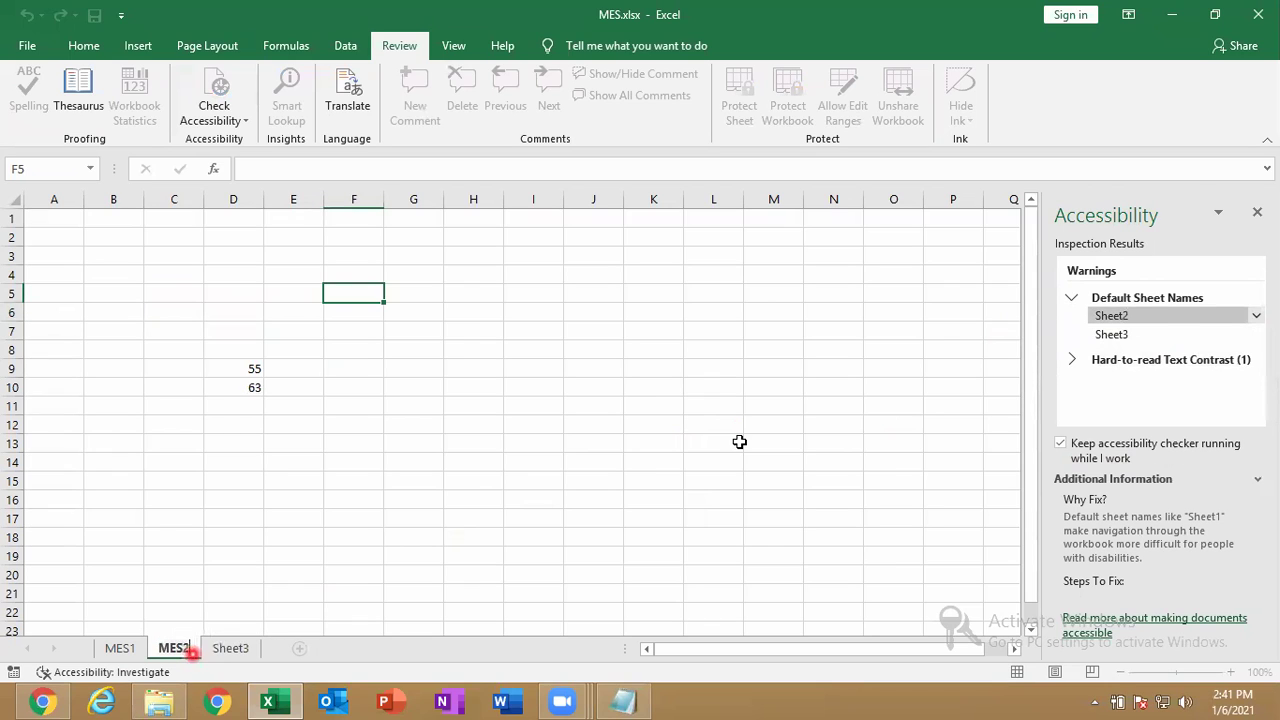
key(Return)
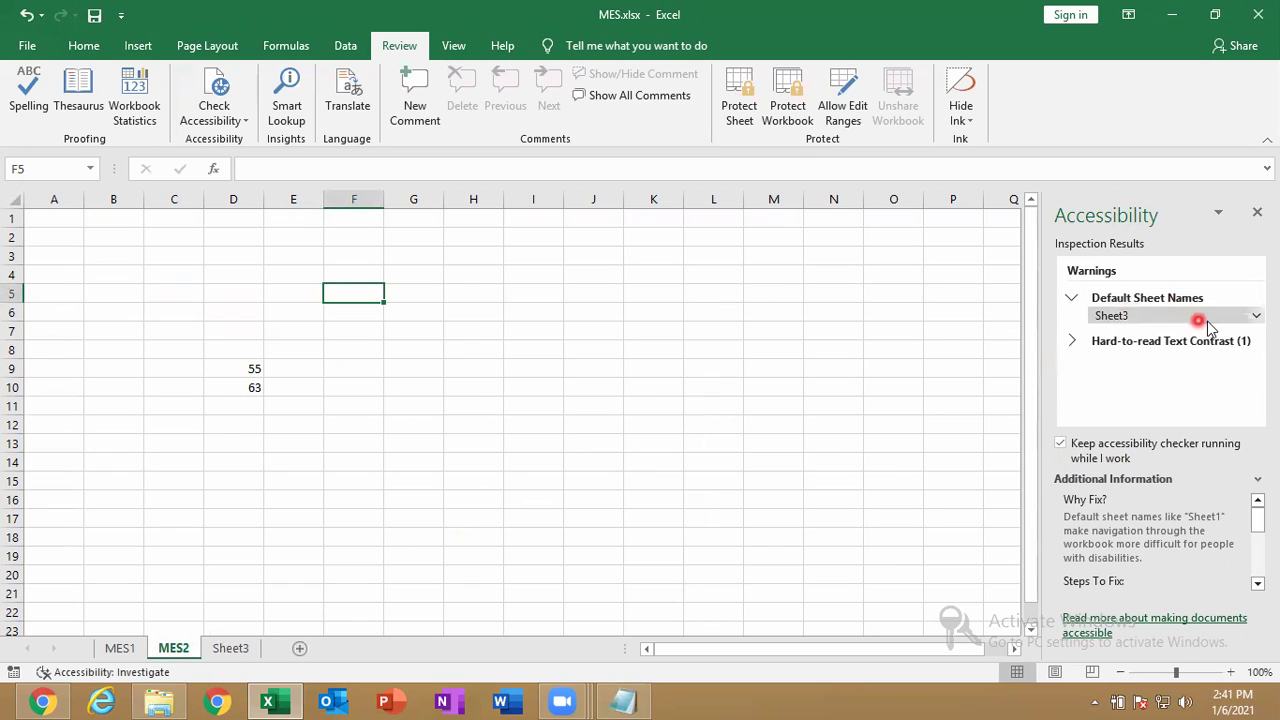
click(1256, 315)
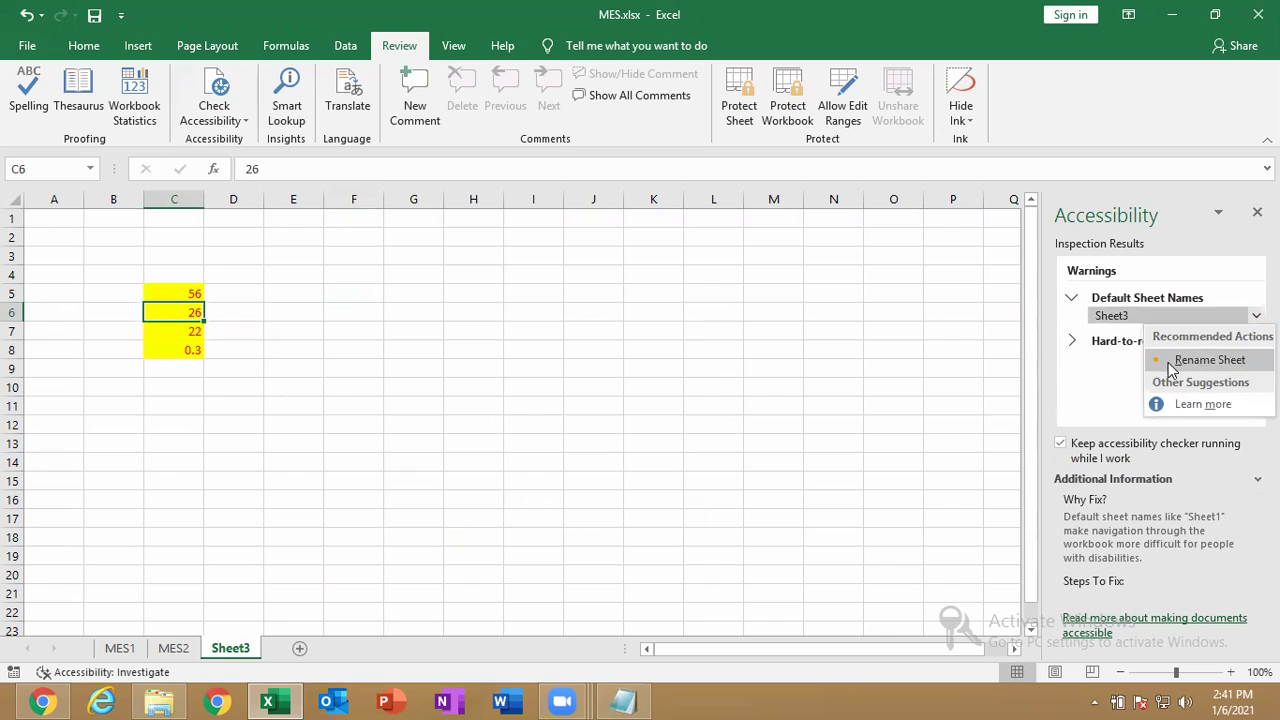
click(1168, 360)
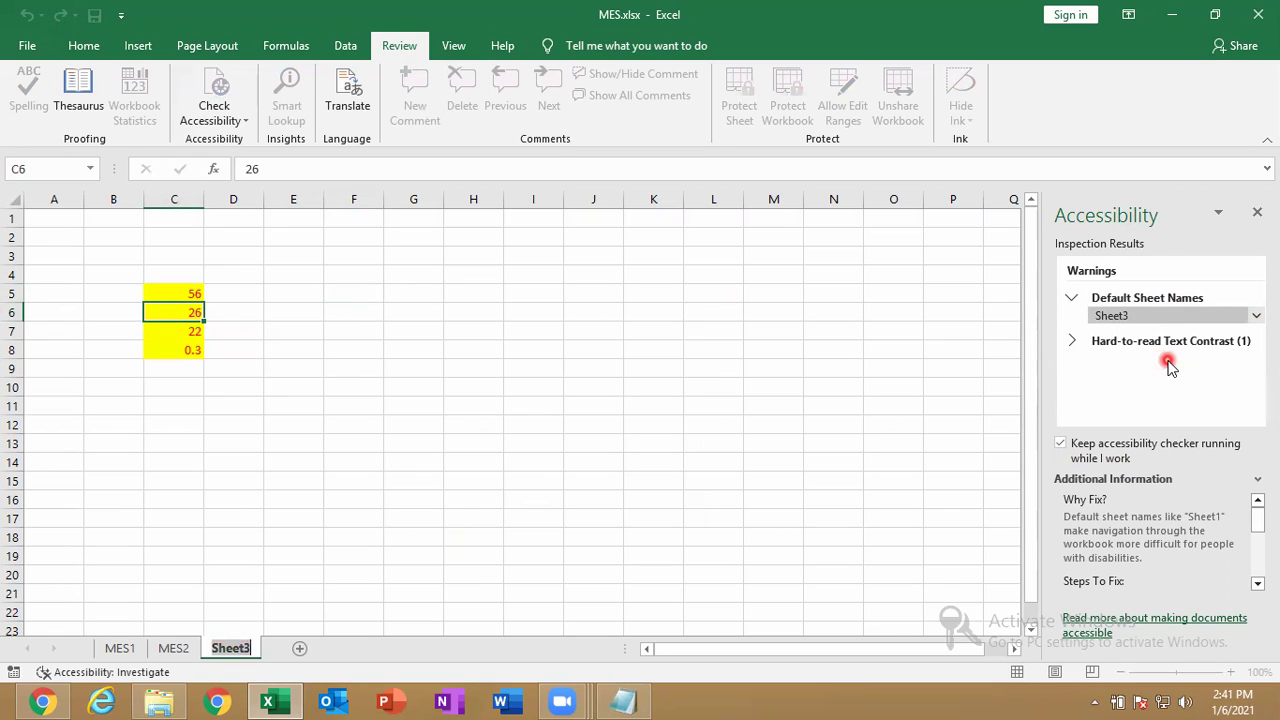
text(MES3)
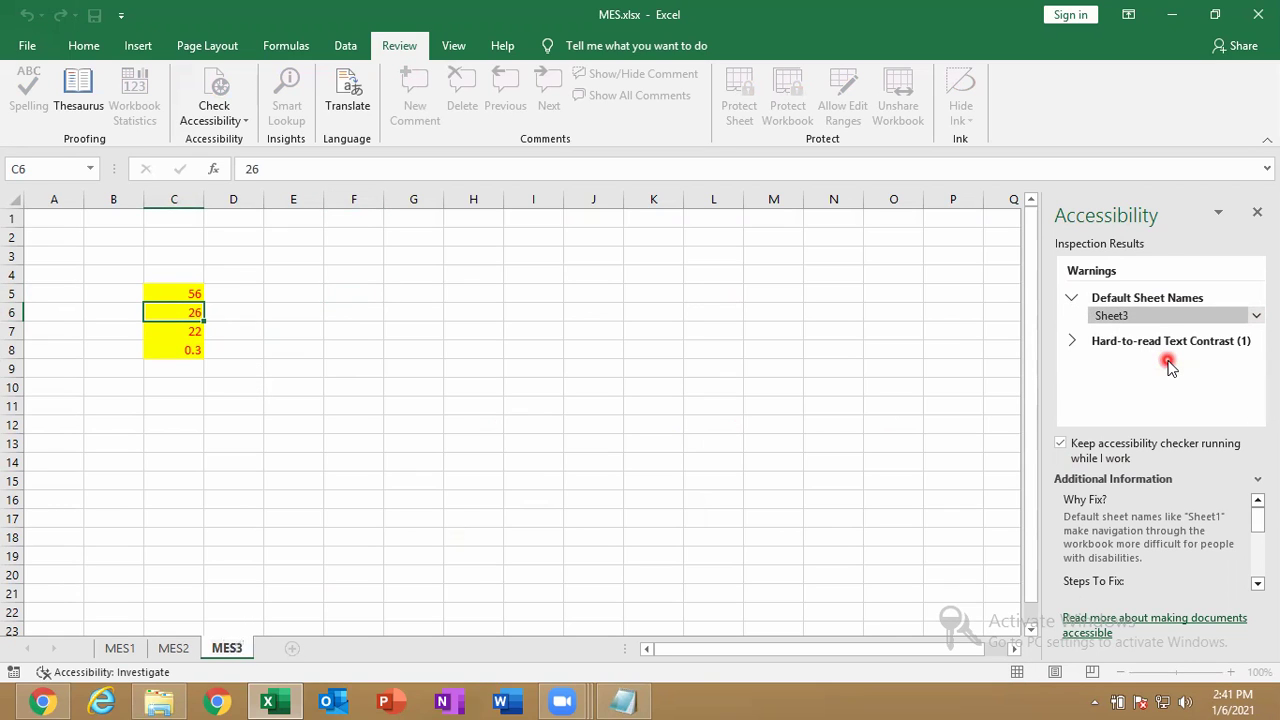
key(Return)
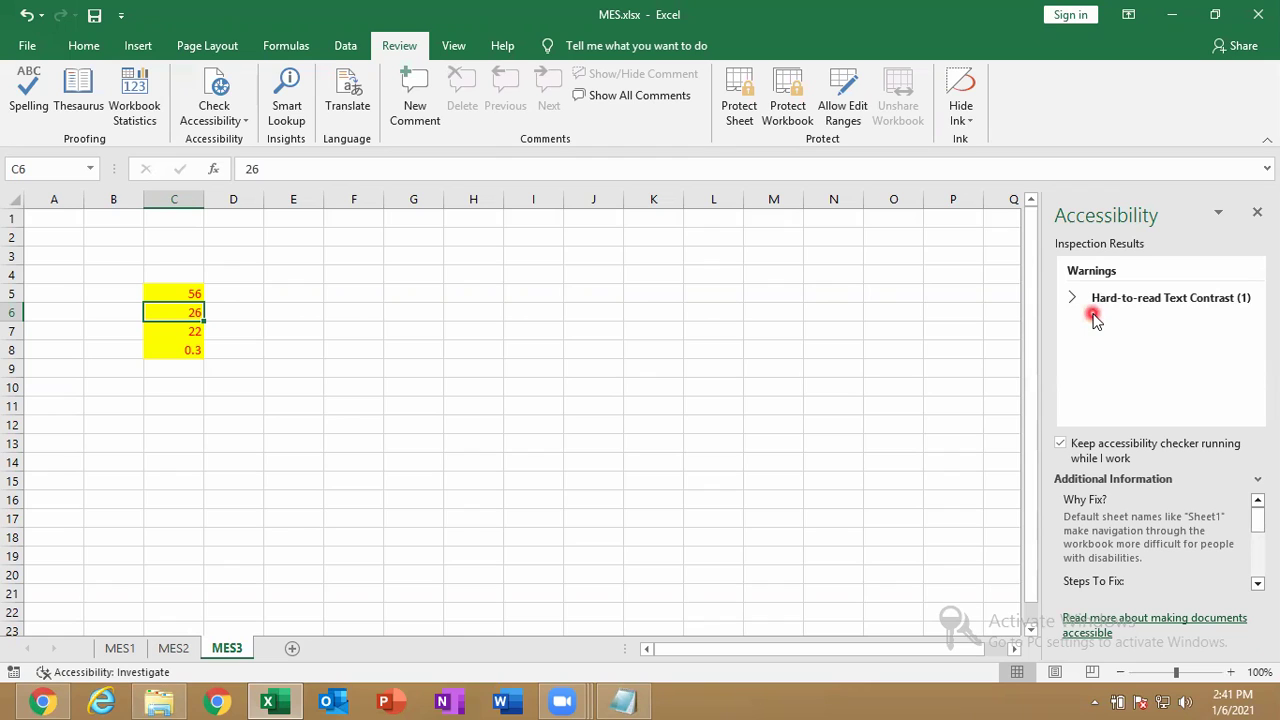
Select the low-contrast cells C5:C8 and set their fill to No Fill.
click(1115, 300)
click(1098, 316)
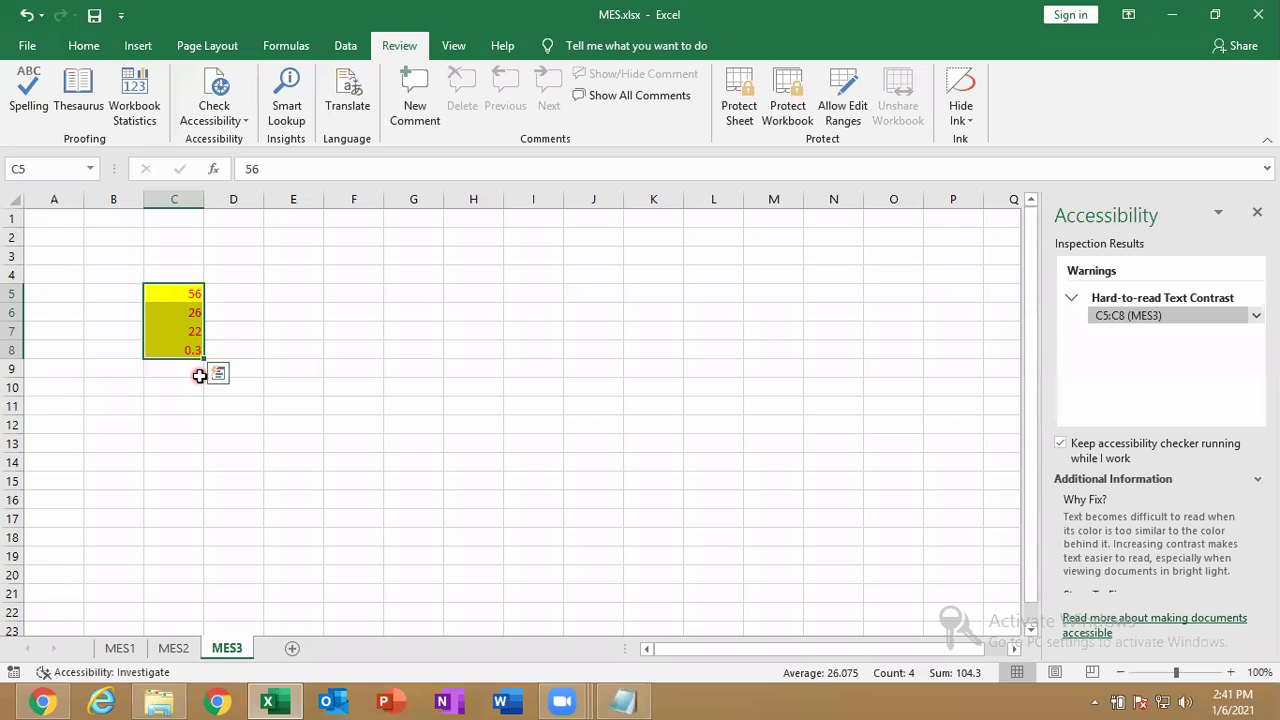
click(83, 45)
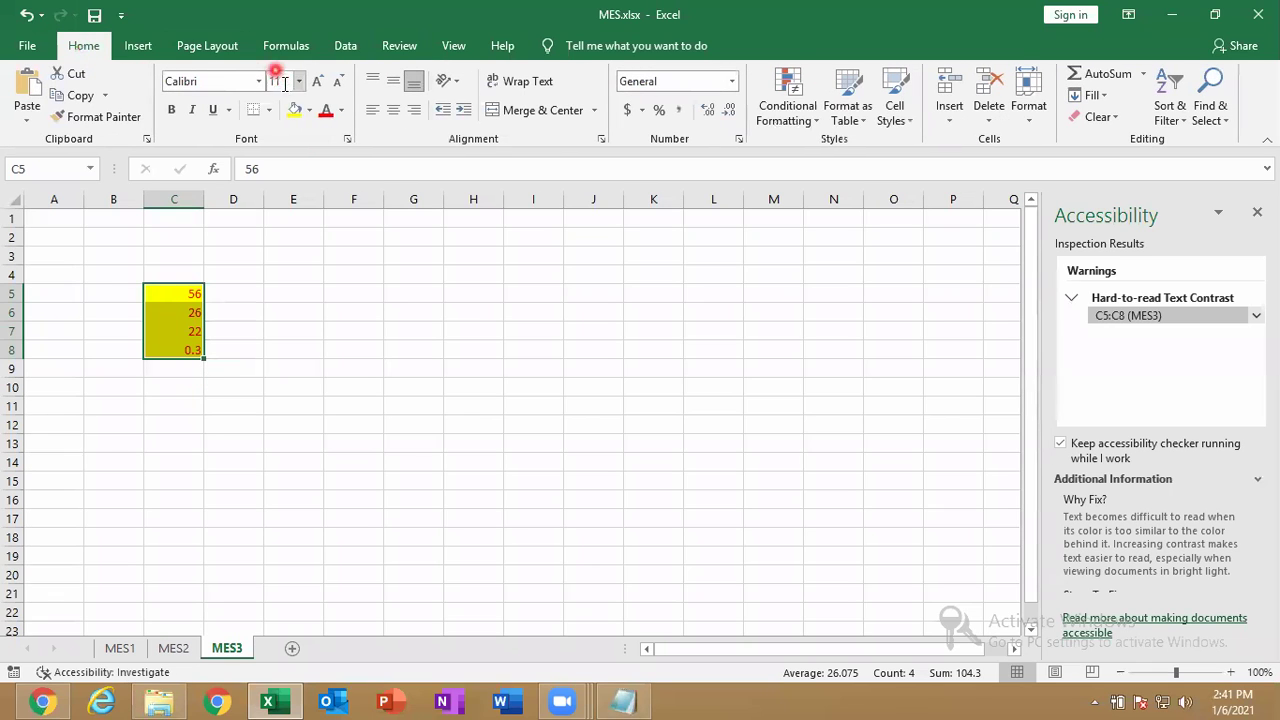
click(309, 110)
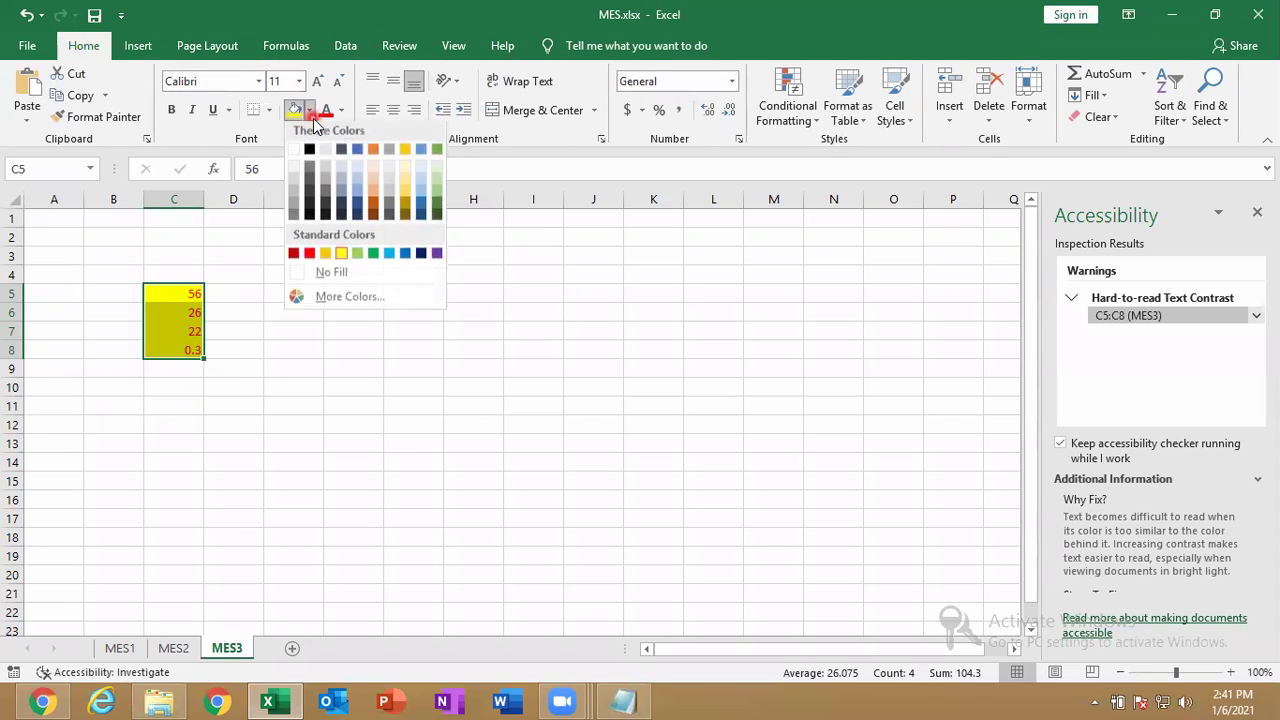
click(313, 273)
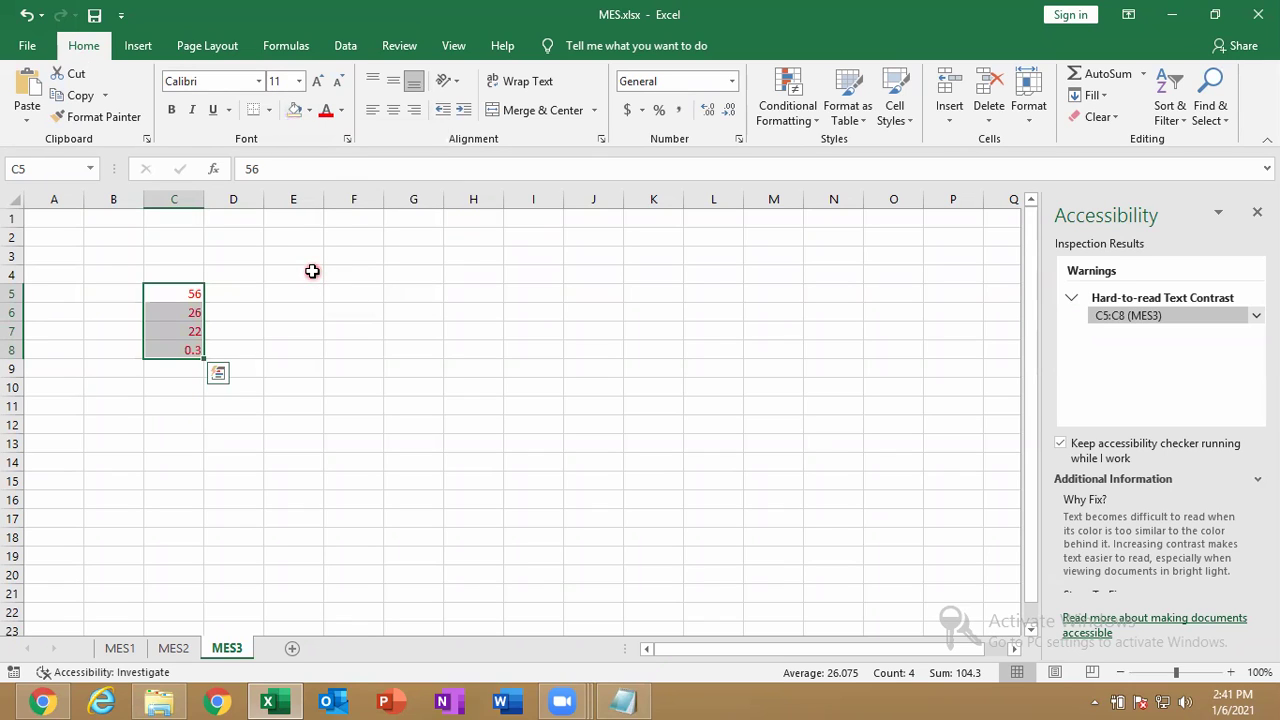
click(1106, 318)
click(1128, 358)
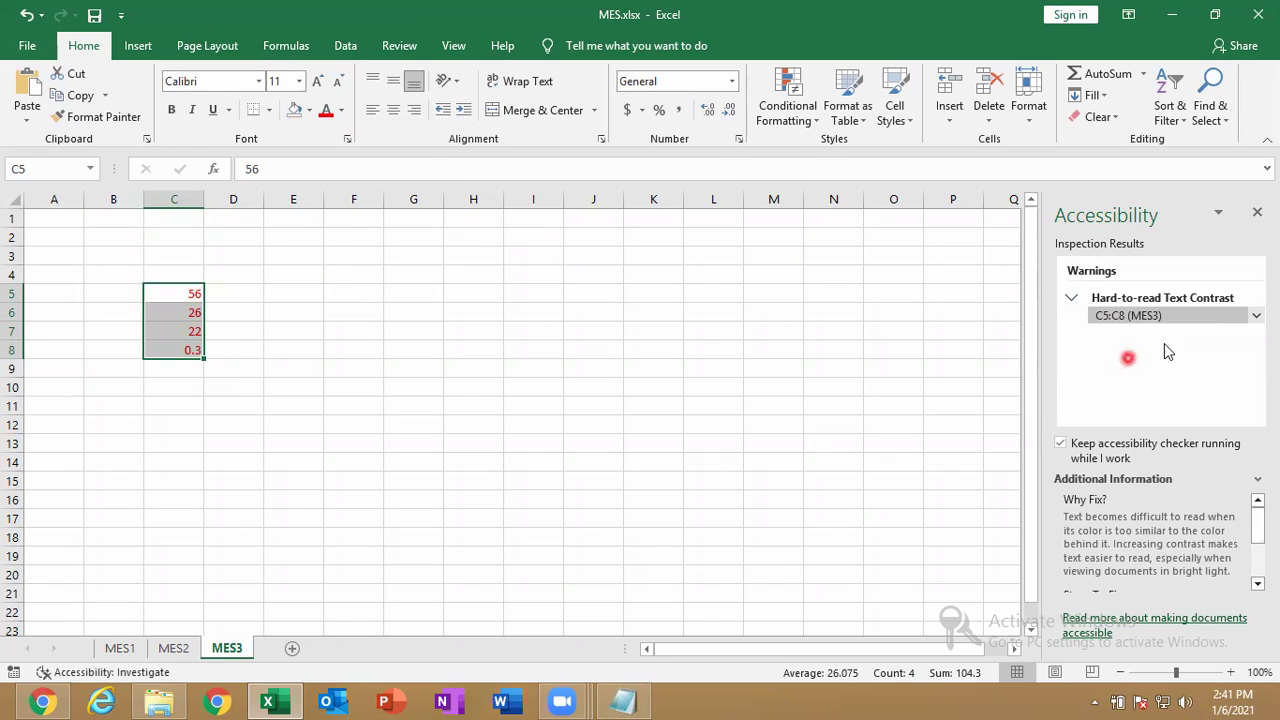
click(1071, 298)
click(1071, 298)
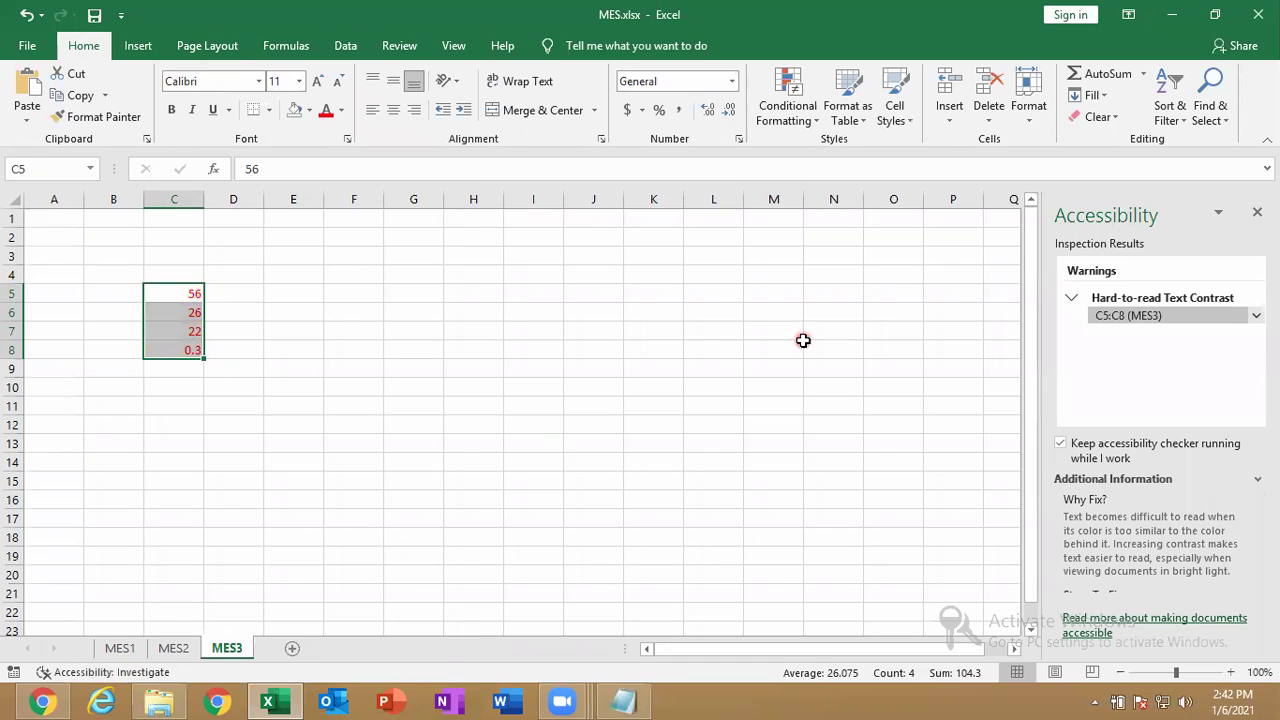
Set the C5:C8 font color to Automatic, recheck, close the checker, and select K6.
click(341, 110)
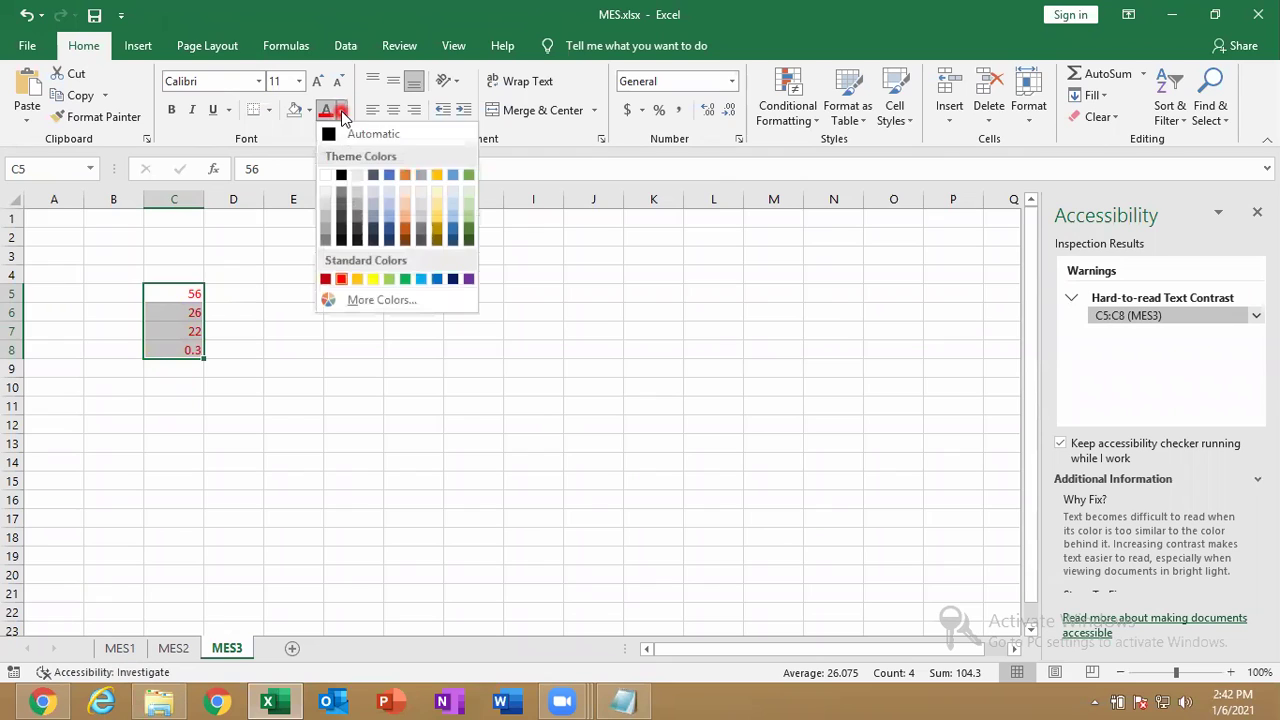
click(366, 135)
click(1210, 338)
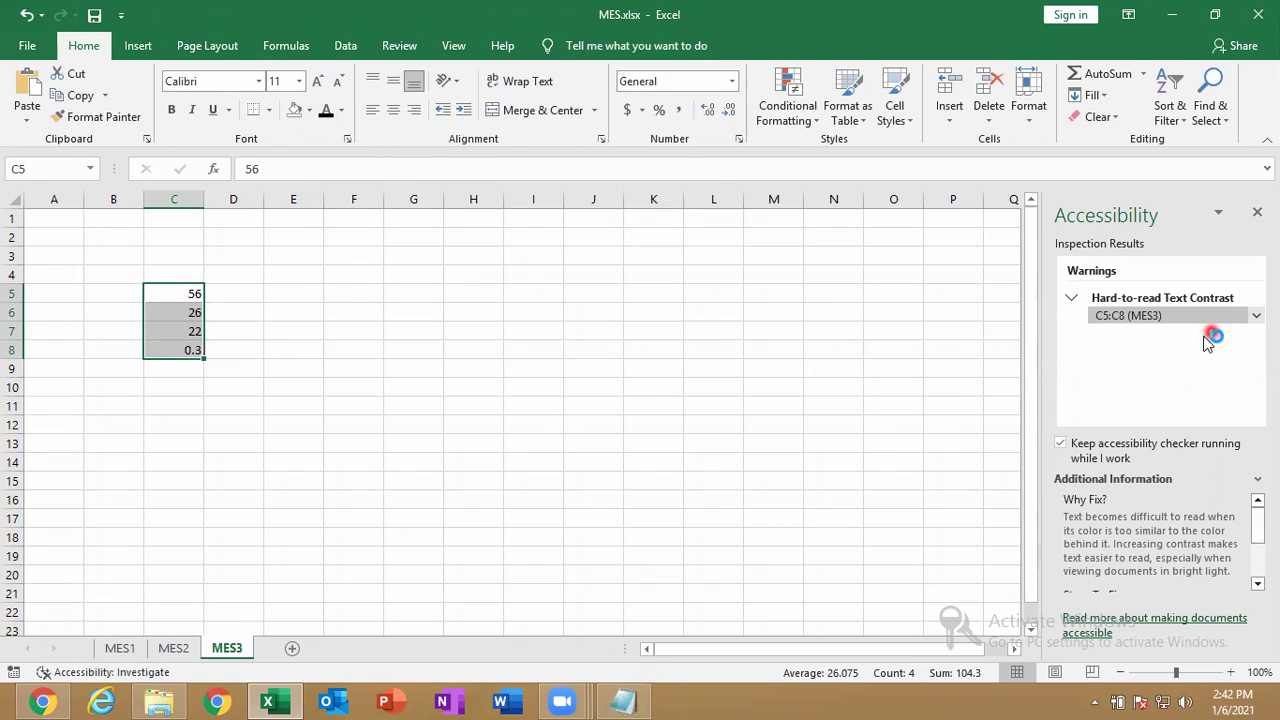
click(1072, 298)
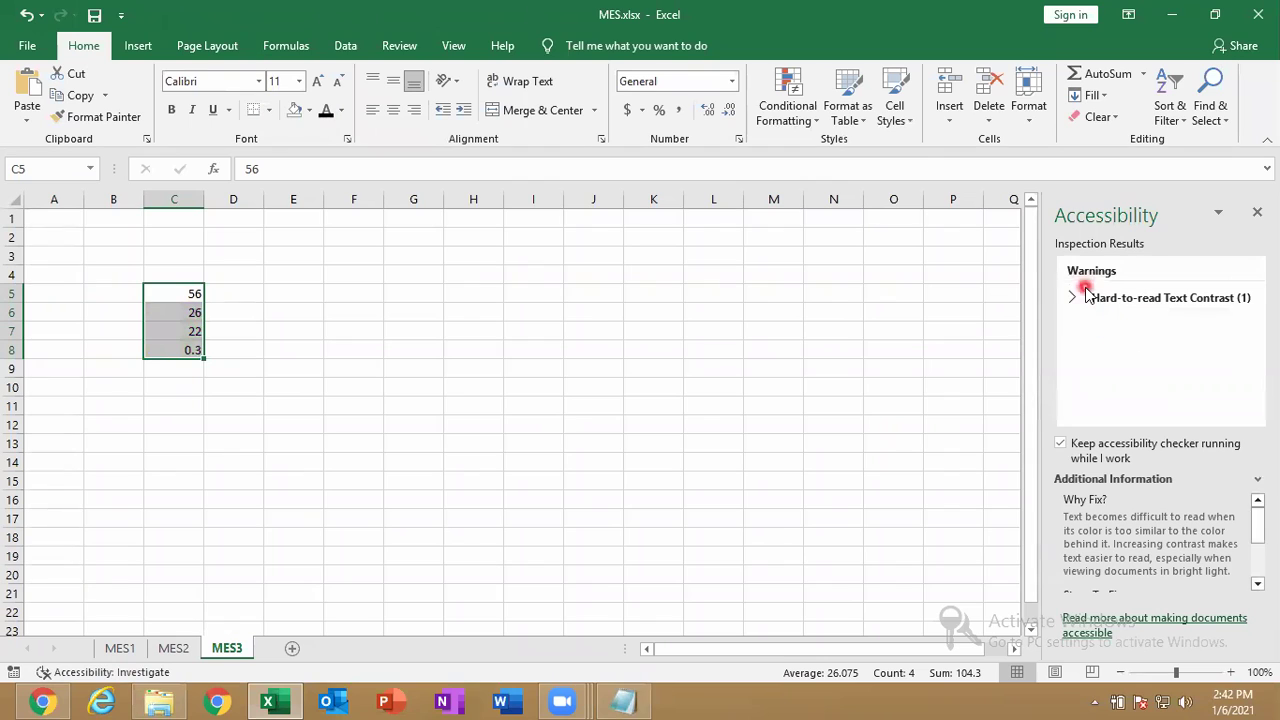
click(1078, 298)
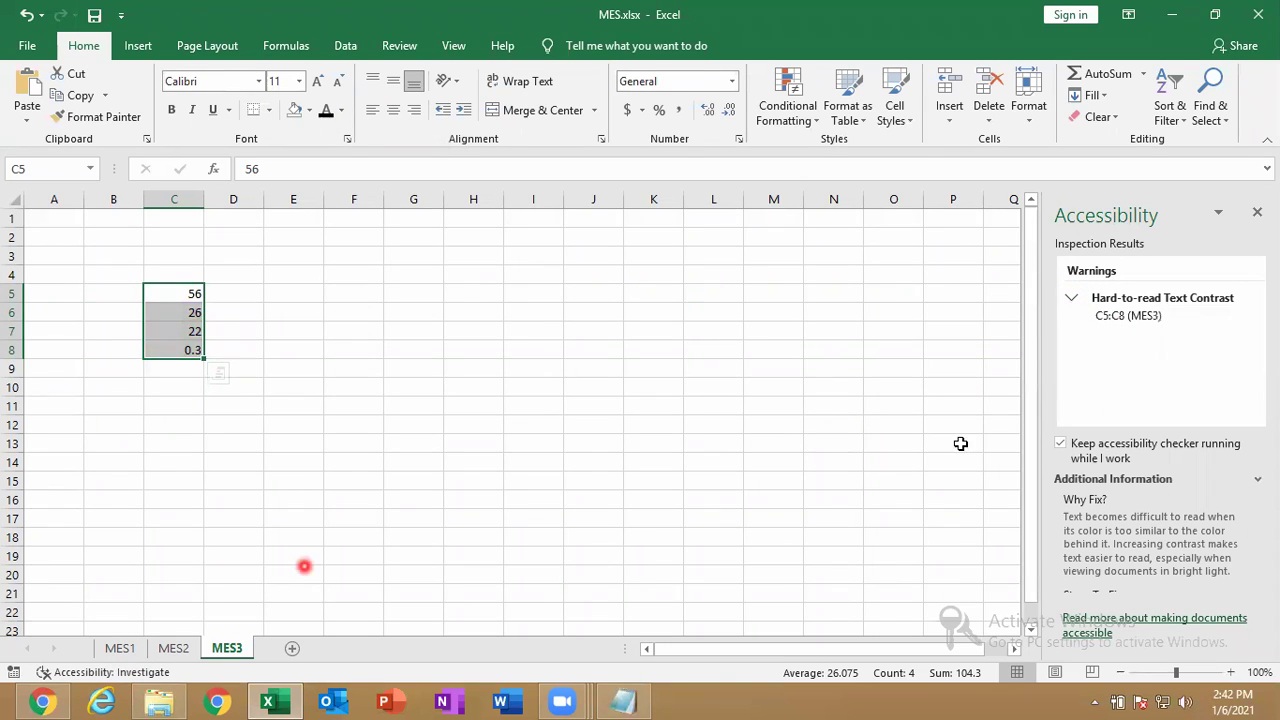
click(1152, 318)
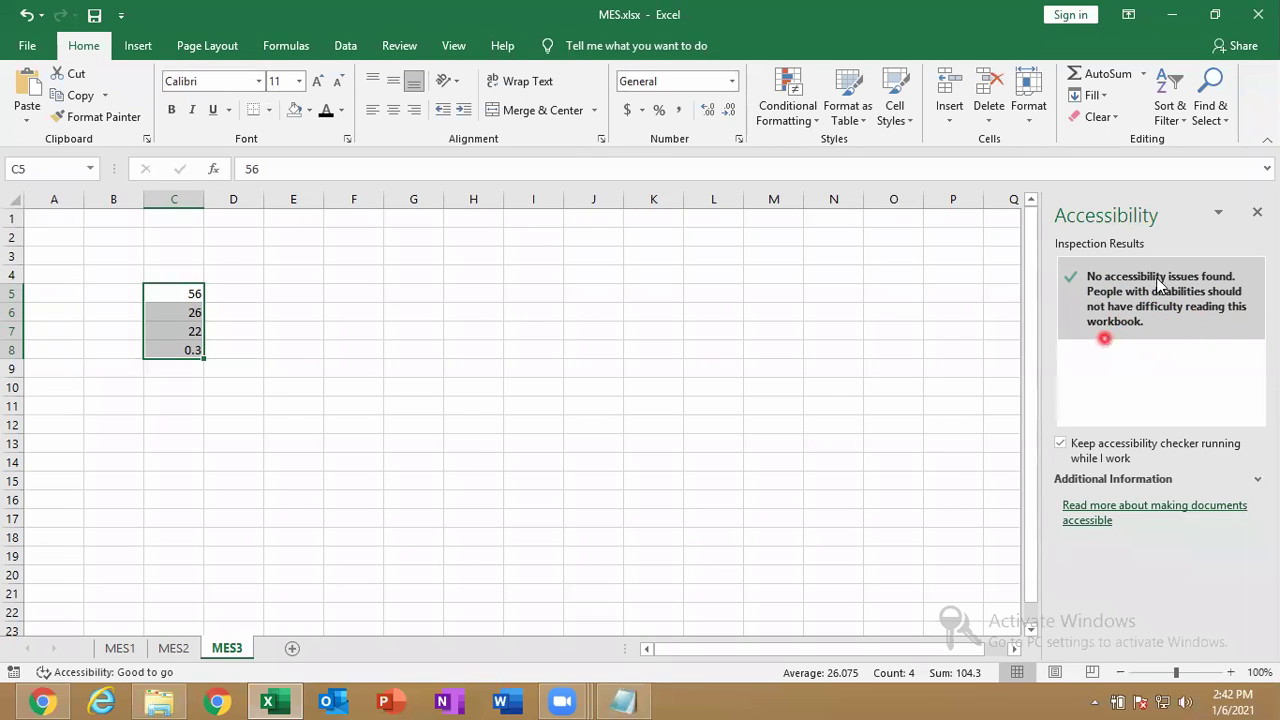
click(1250, 213)
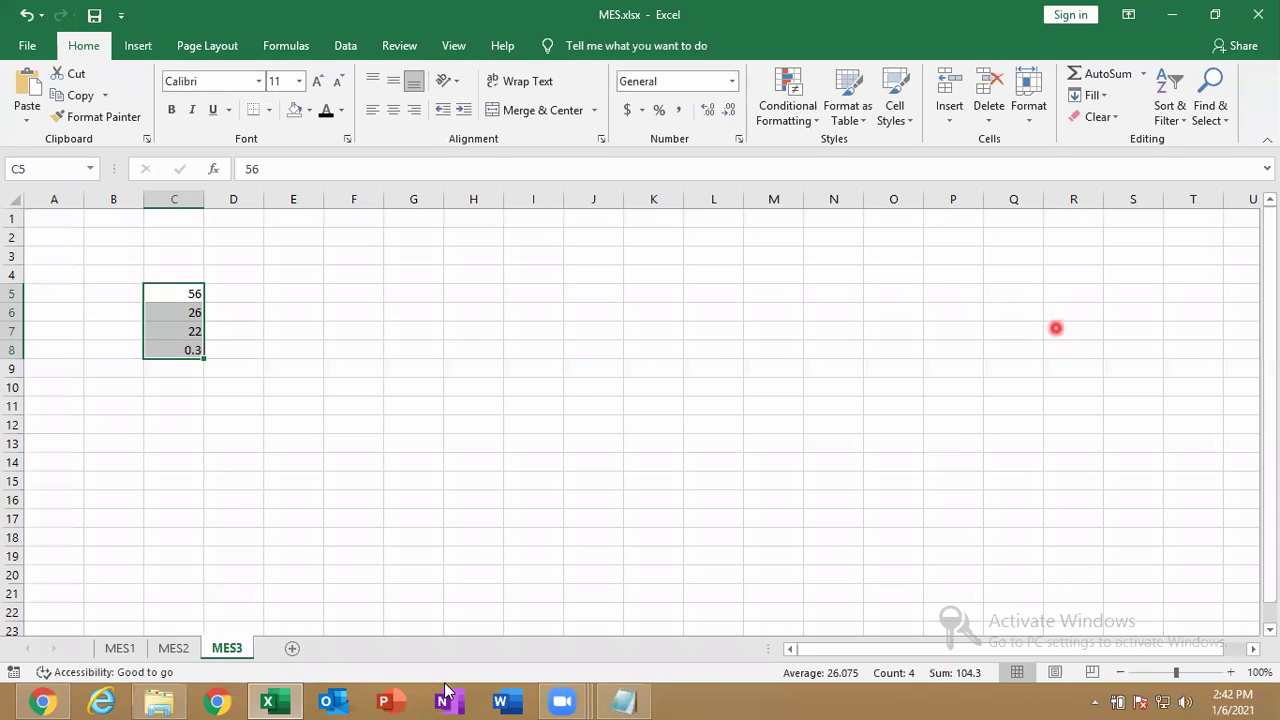
click(653, 314)
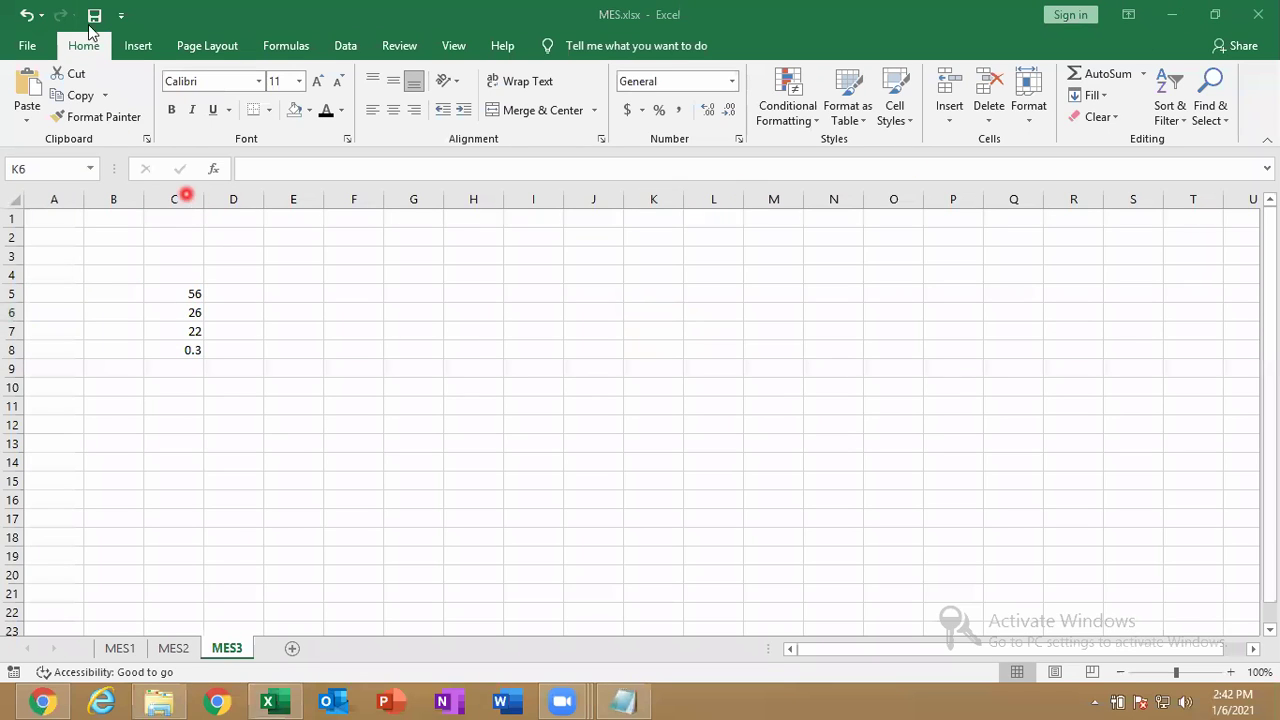
Run the Compatibility Checker on MES, which finds no issues, and close its report.
click(28, 48)
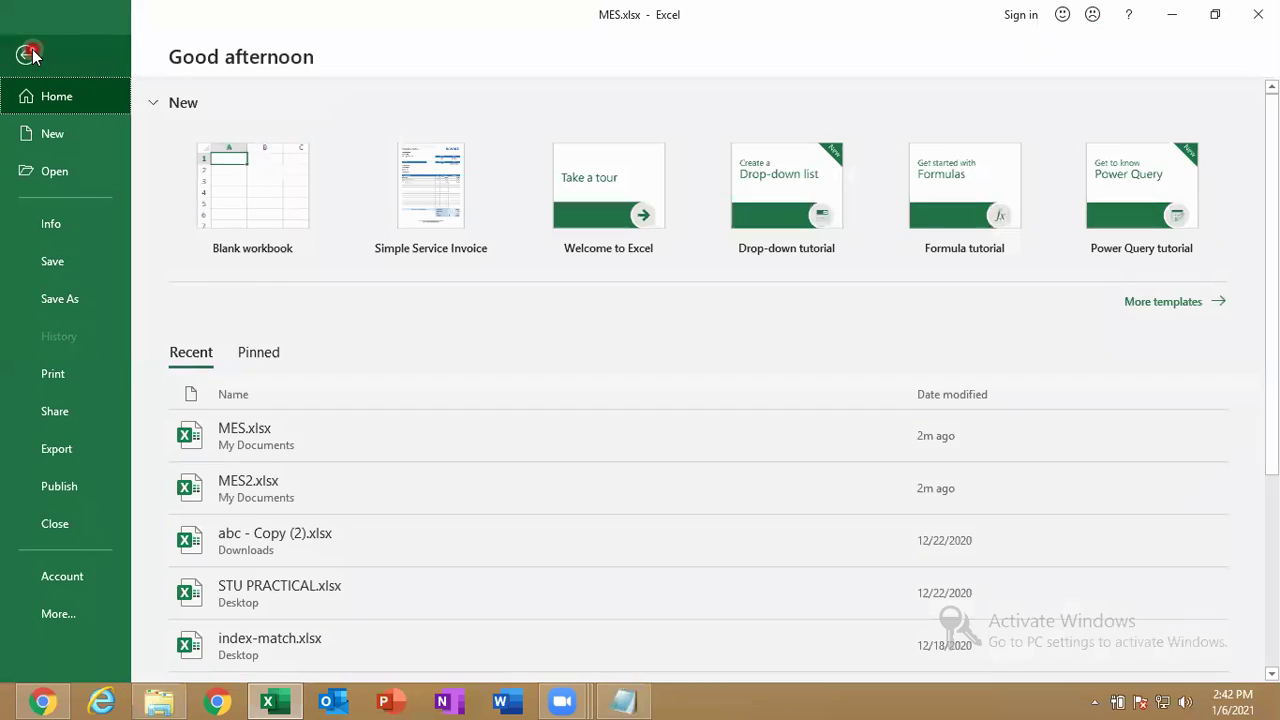
click(66, 235)
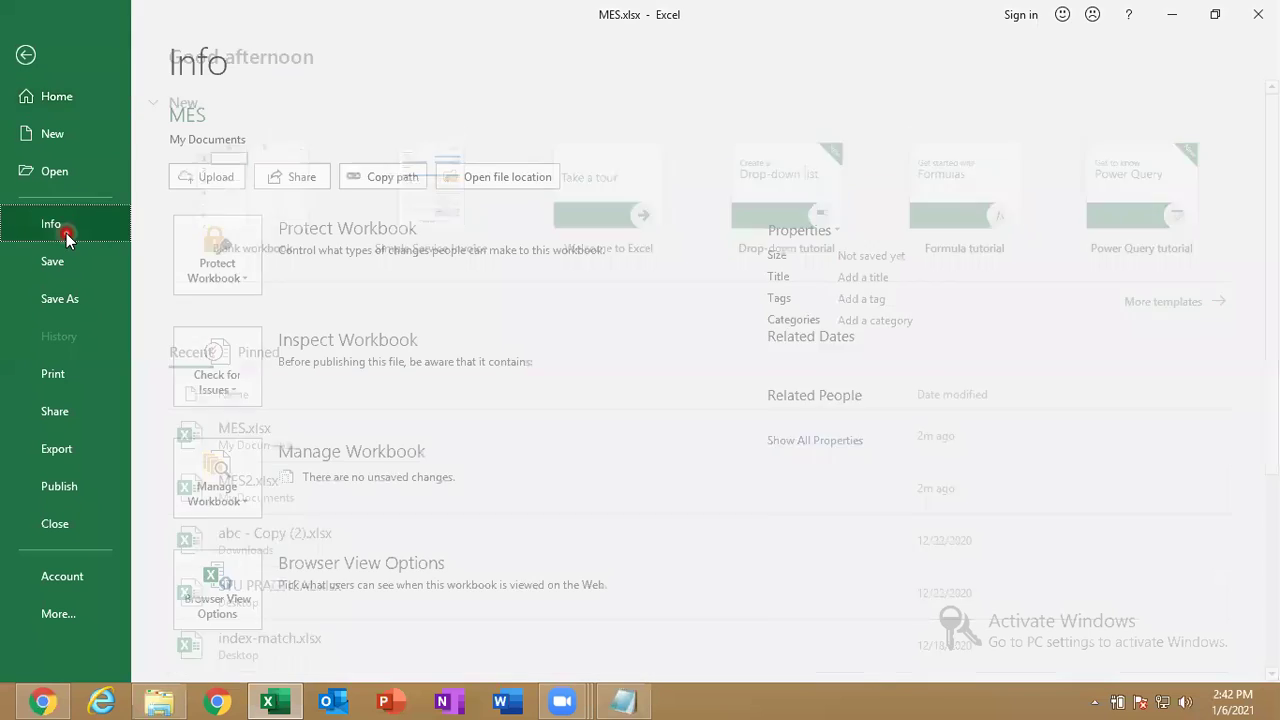
click(236, 392)
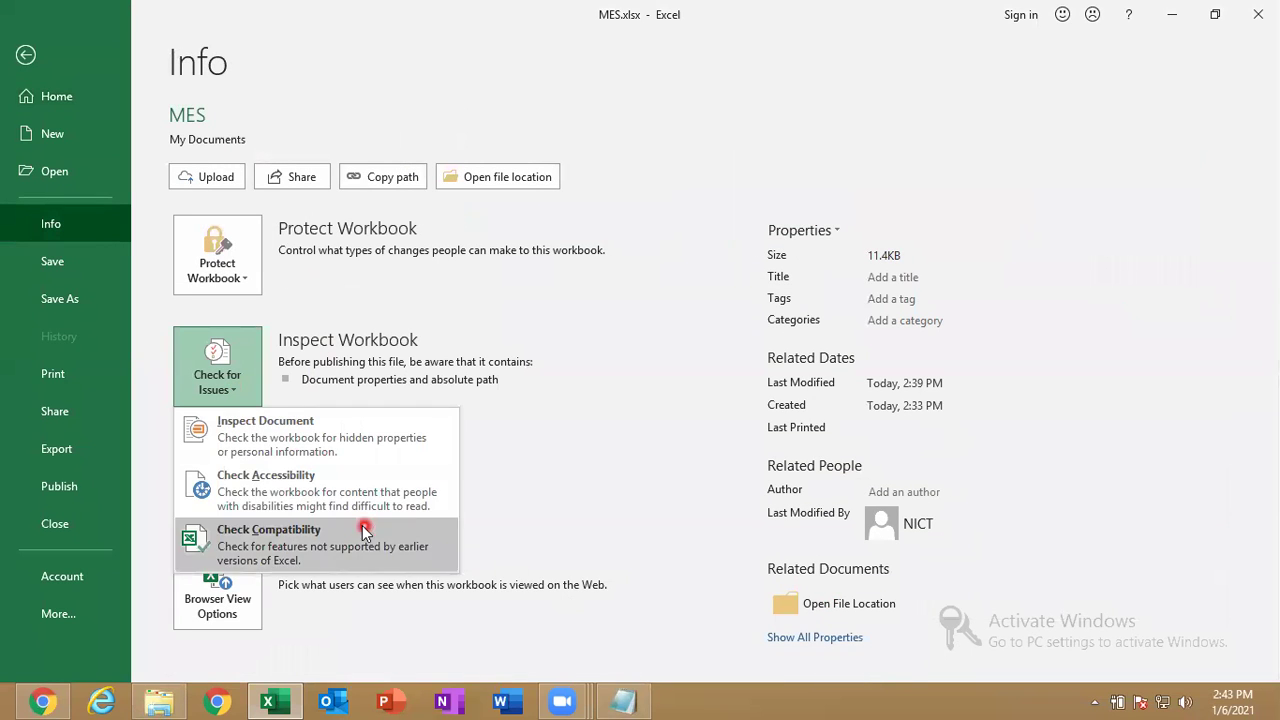
click(200, 540)
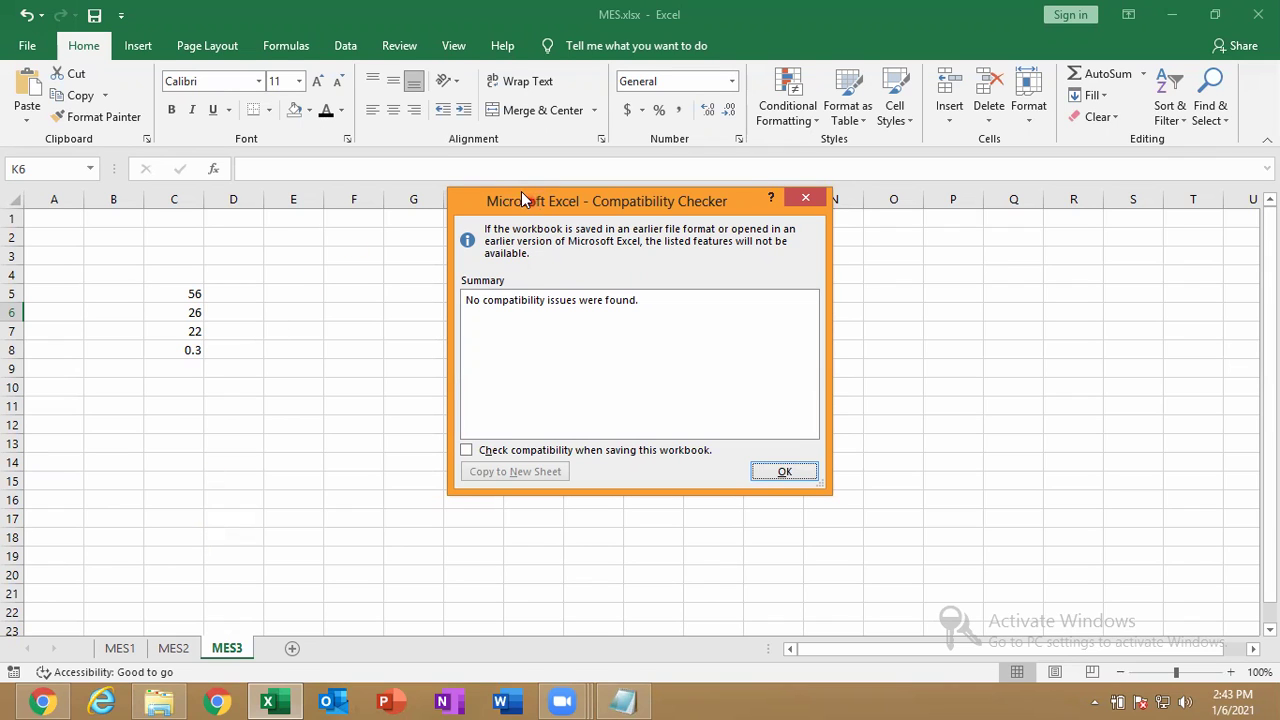
drag(521, 193, 418, 126)
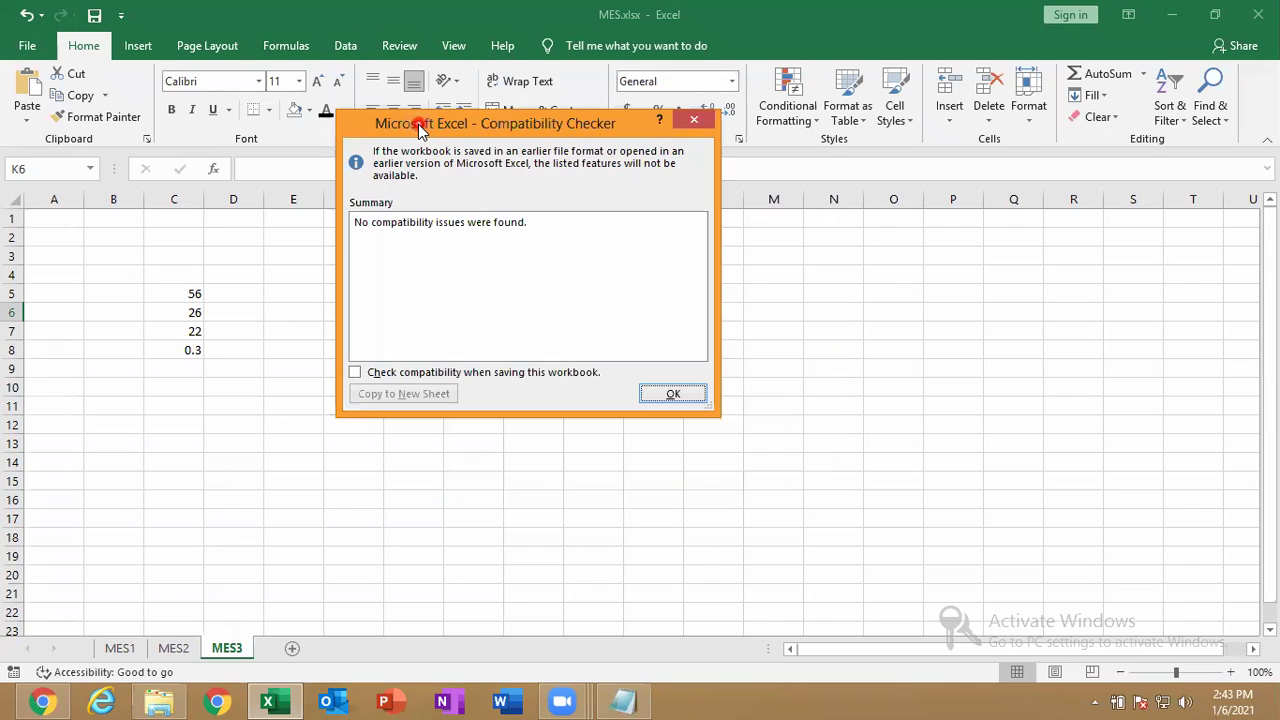
click(935, 549)
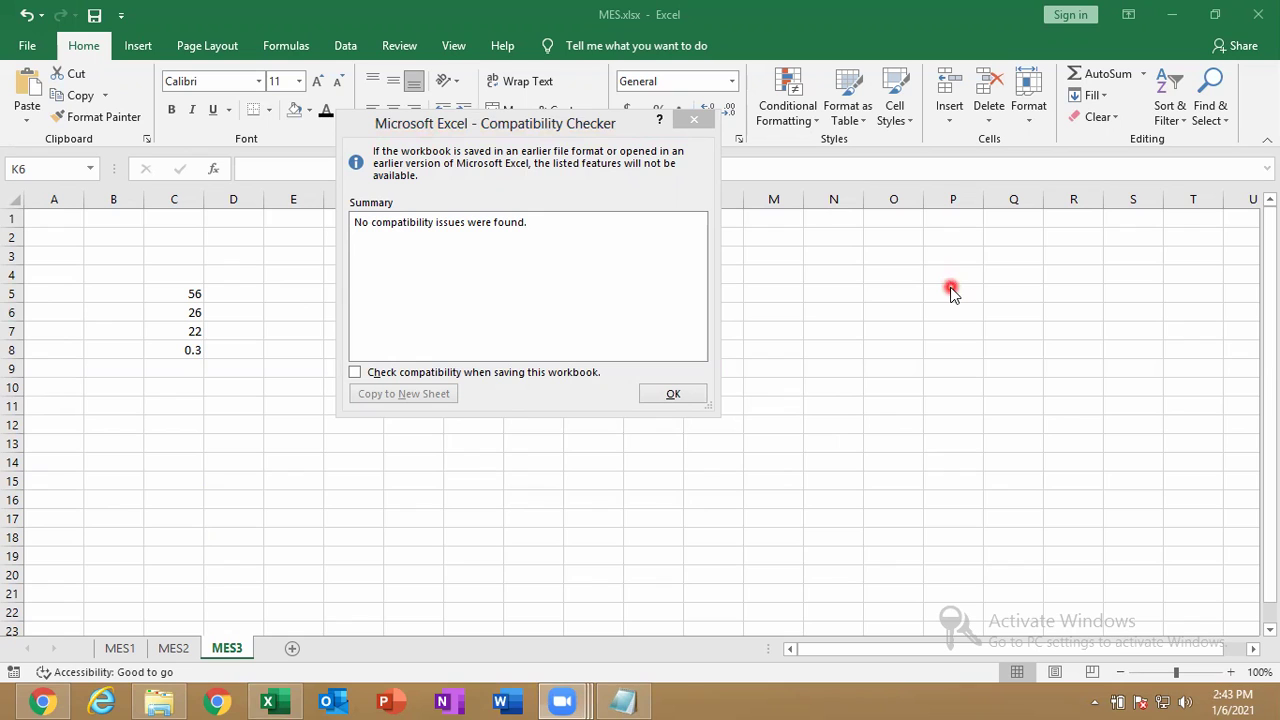
click(697, 121)
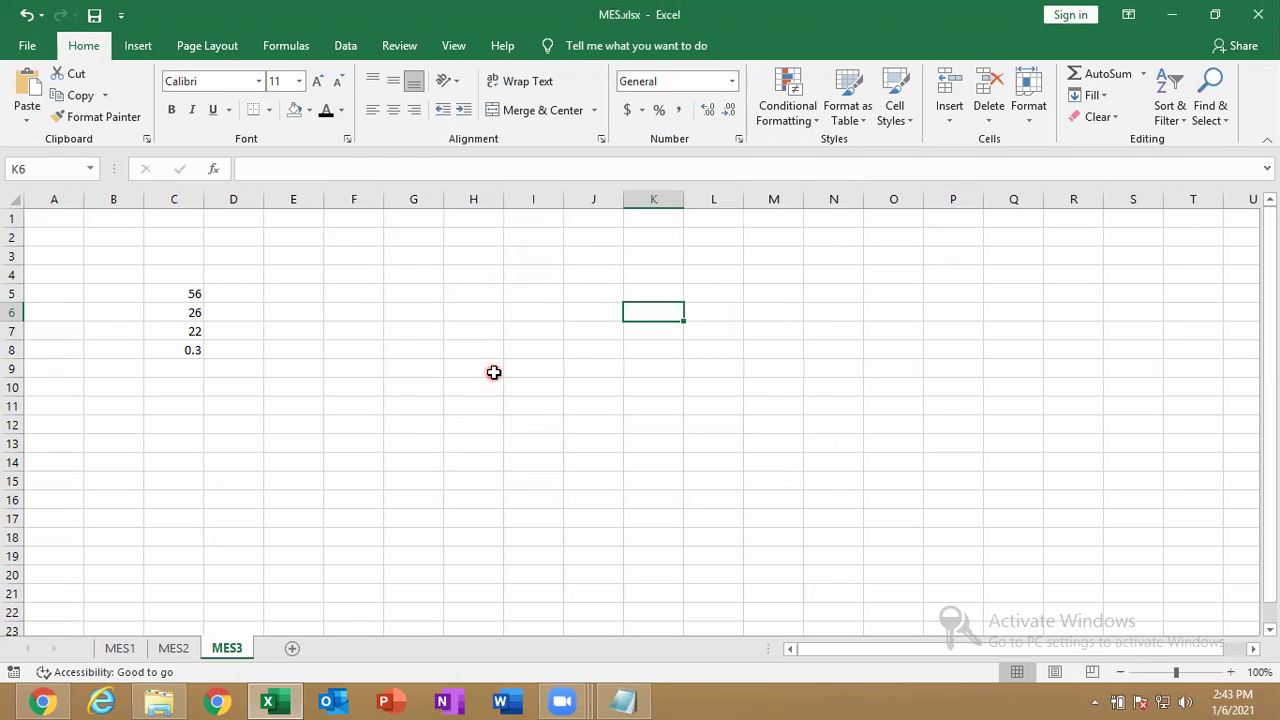
View the Account page, then return to MES3 and select column F.
click(30, 47)
click(79, 578)
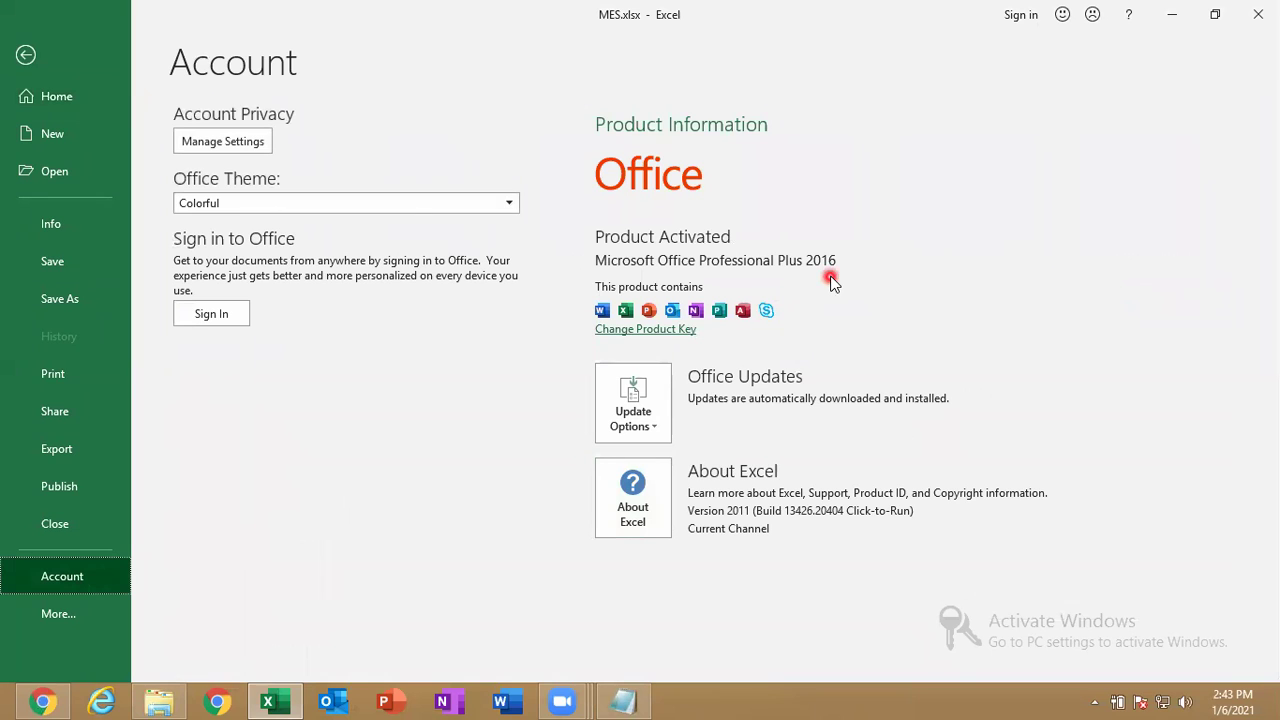
click(25, 57)
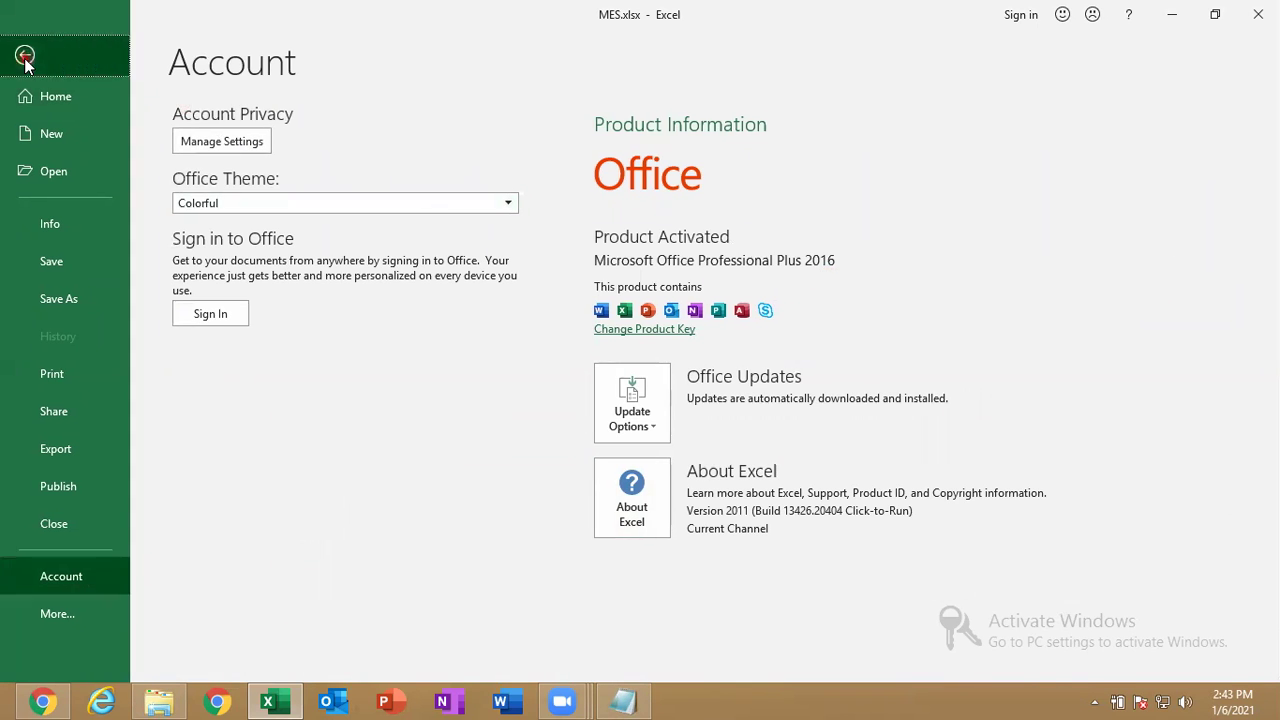
click(356, 199)
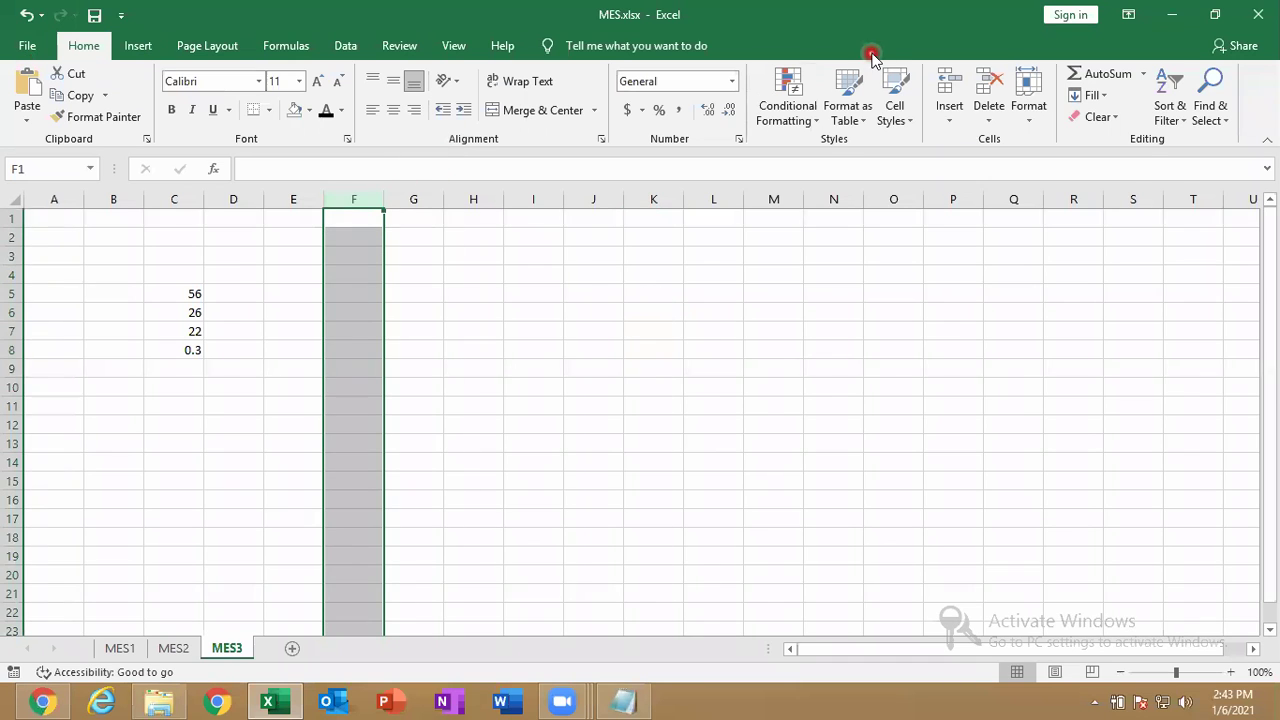
Apply the 5 Boxes icon-set conditional format to column F.
click(800, 110)
mouse_move(845, 326)
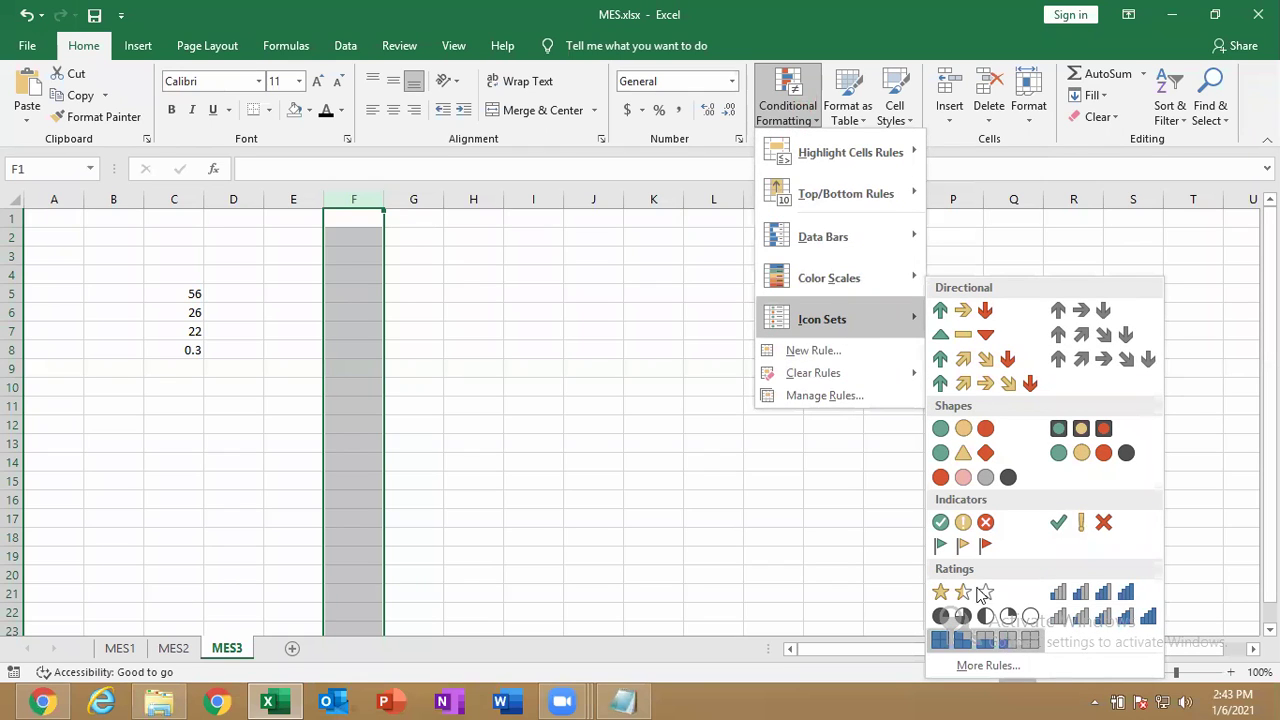
click(805, 121)
click(803, 122)
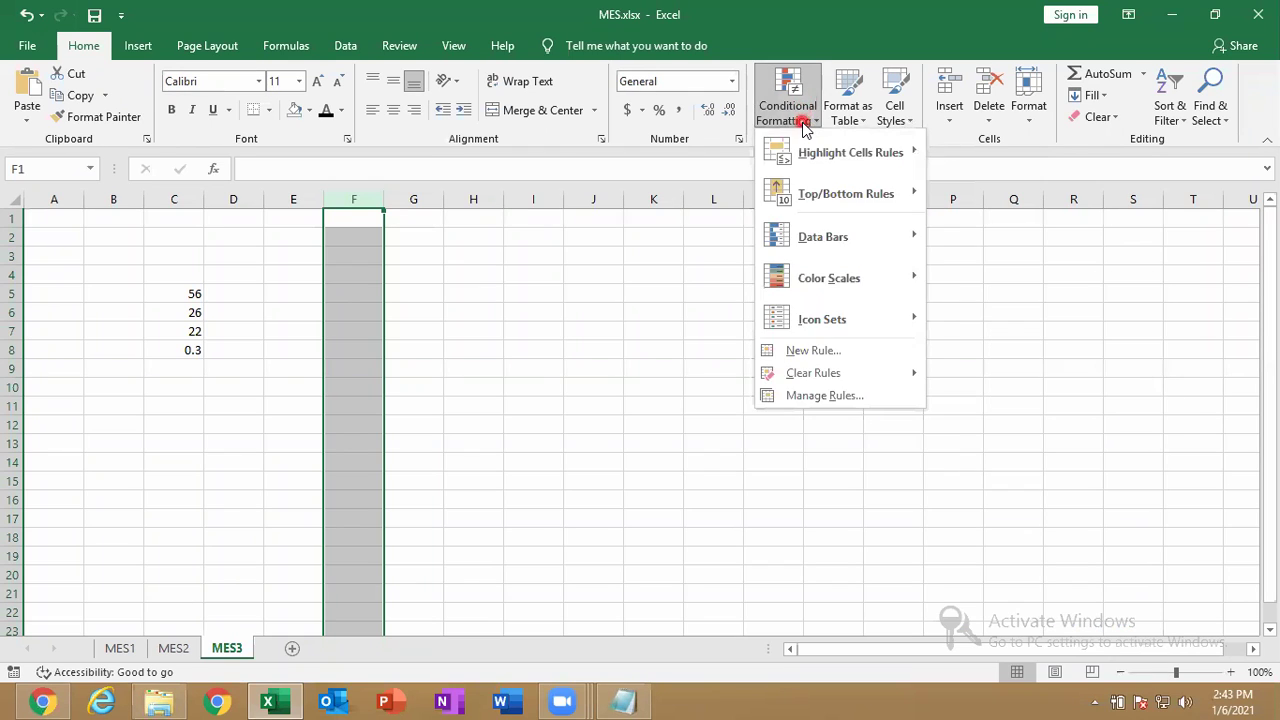
click(765, 97)
click(775, 104)
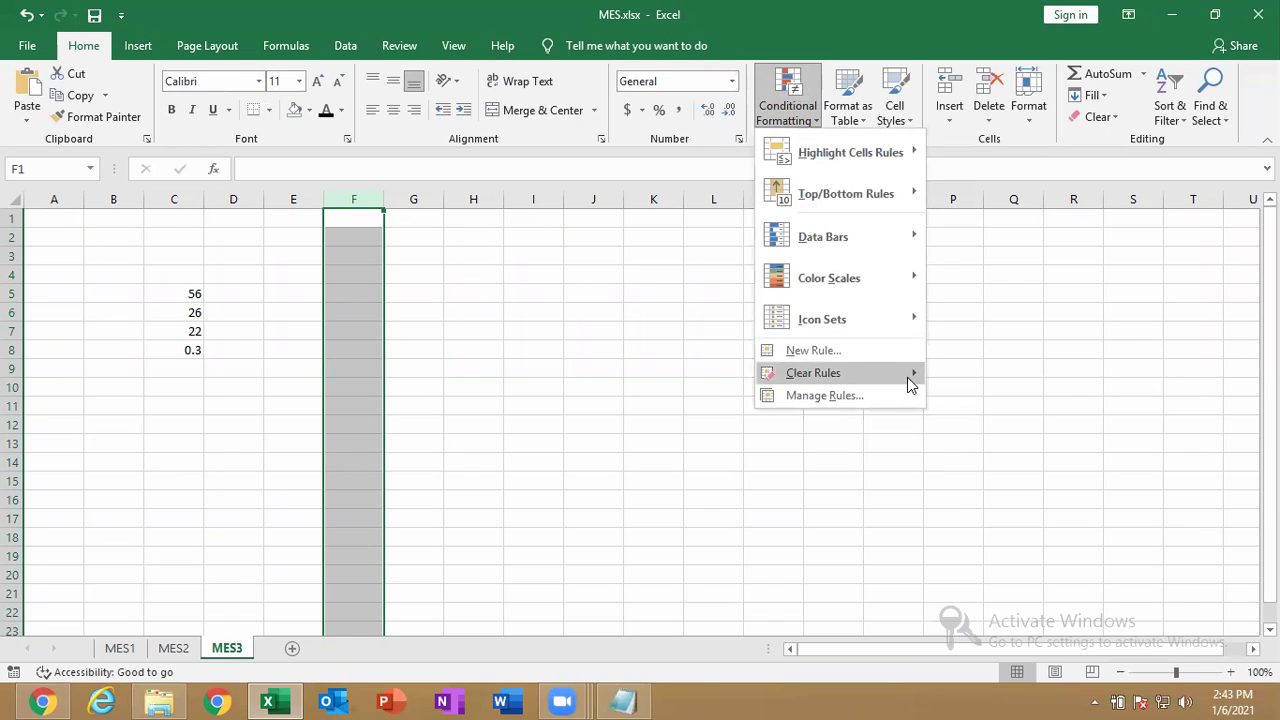
mouse_move(905, 325)
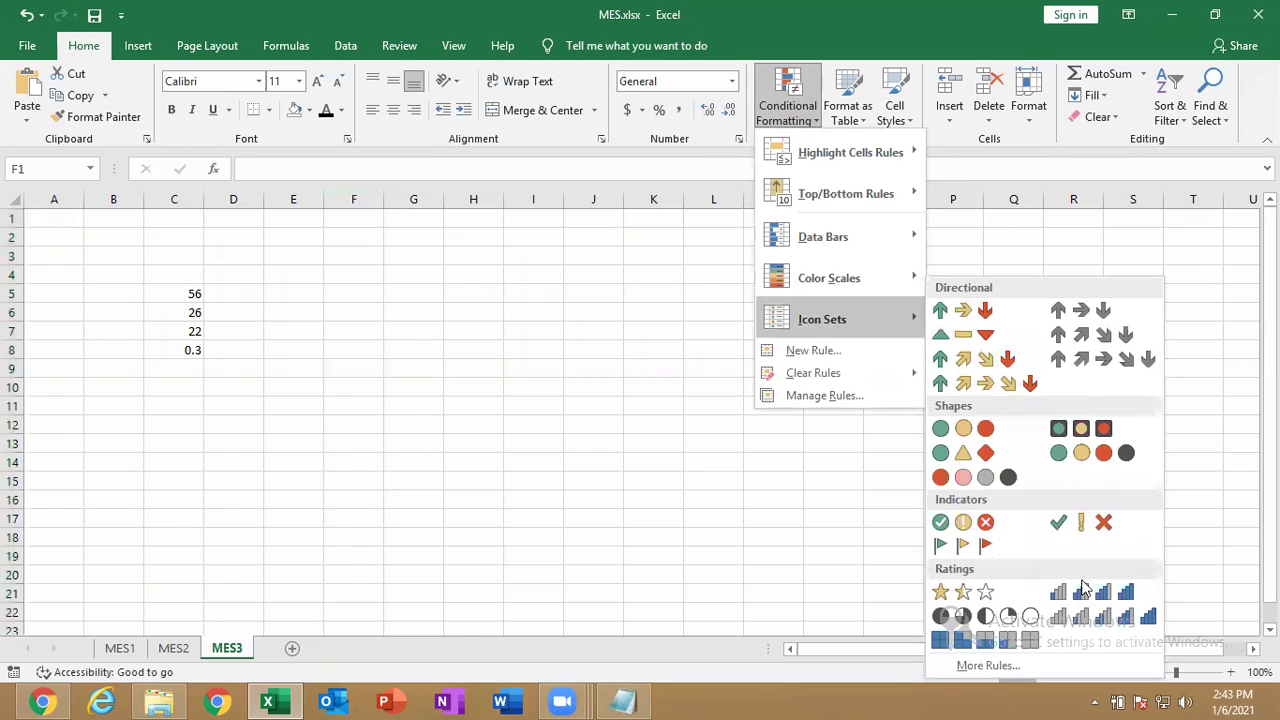
click(998, 641)
Enter 45, 454, 552 and 53 in F1:F4 and 222 in F6.
text(4)
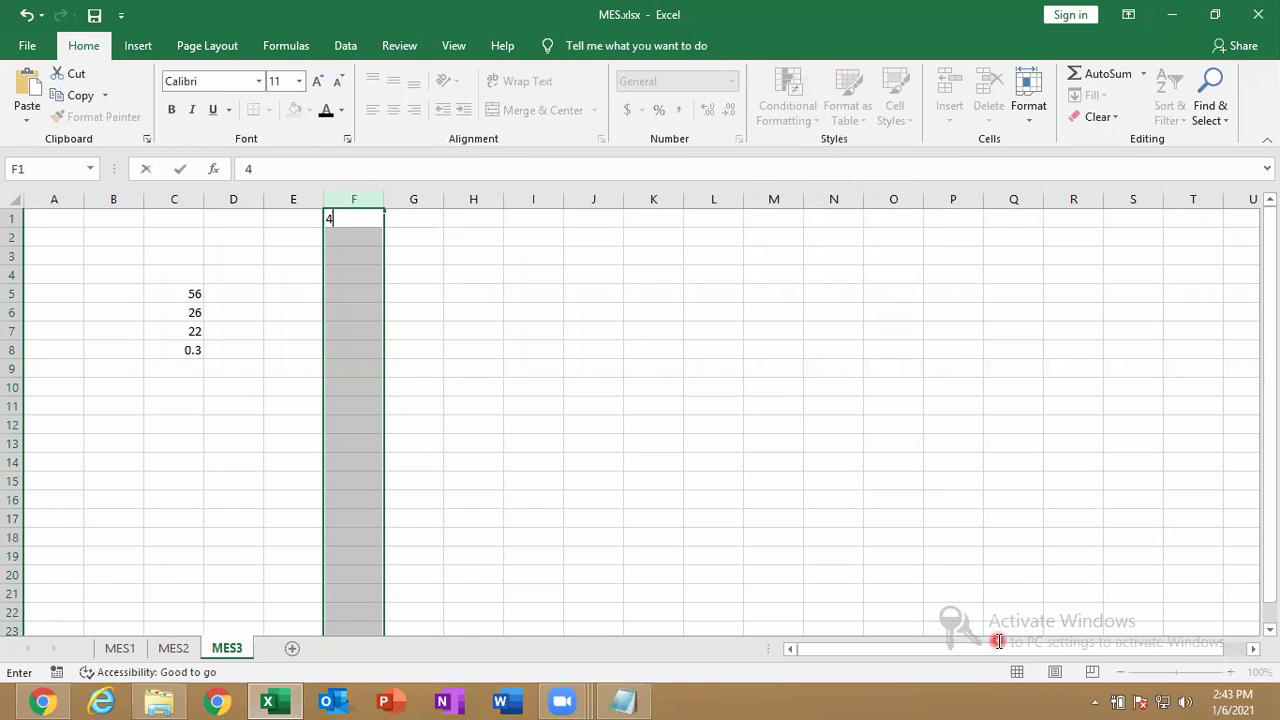
text(5)
key(Return)
text(454)
key(Return)
text(552)
key(Return)
text(53)
key(Return)
key(Return)
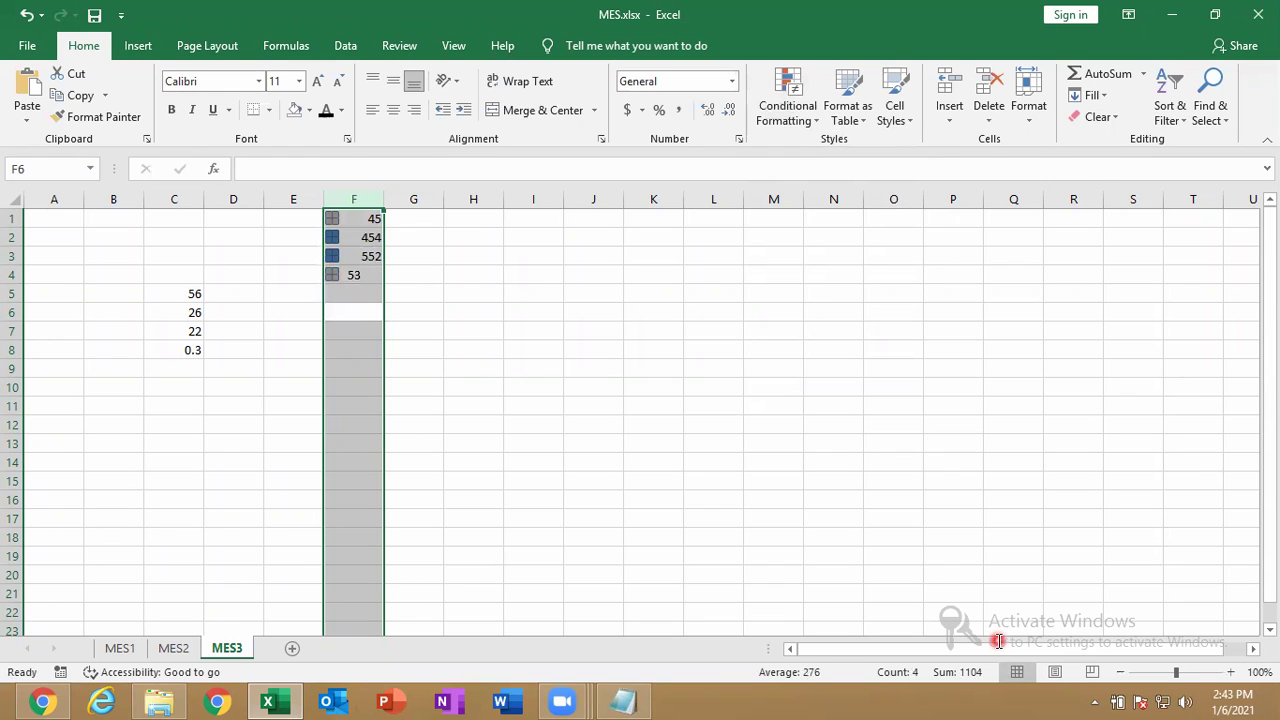
text(222)
key(Return)
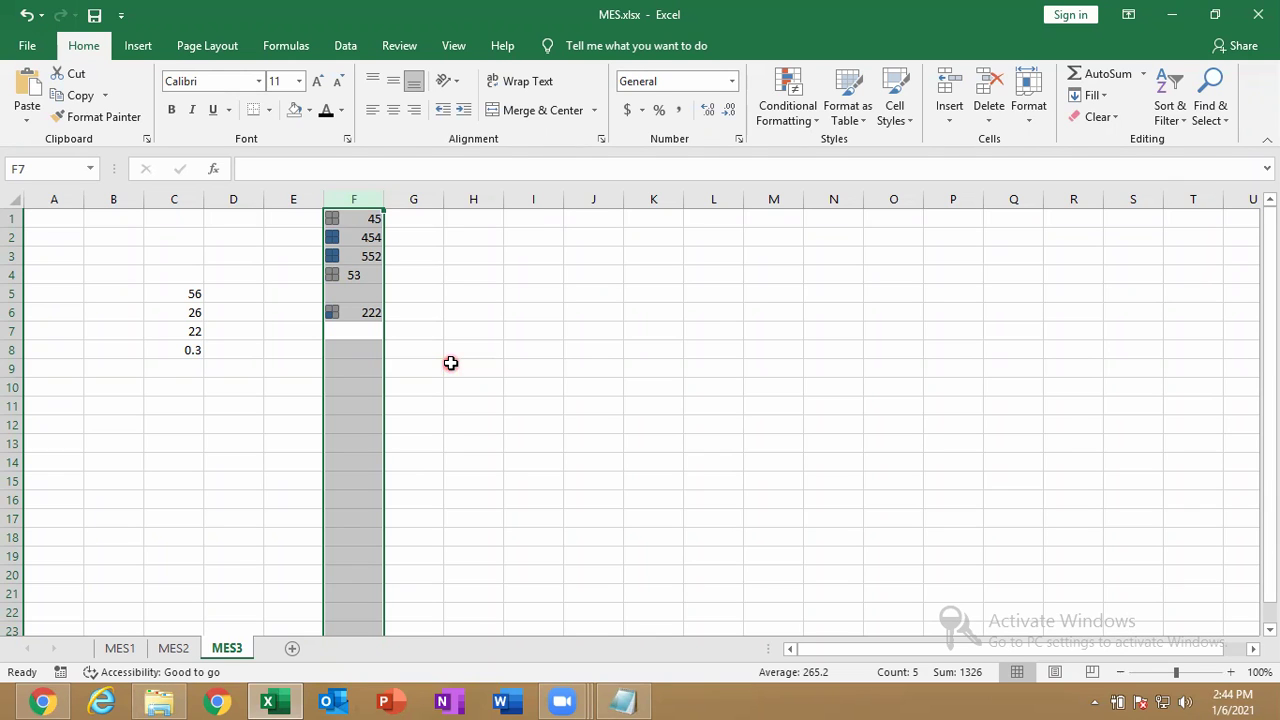
click(27, 45)
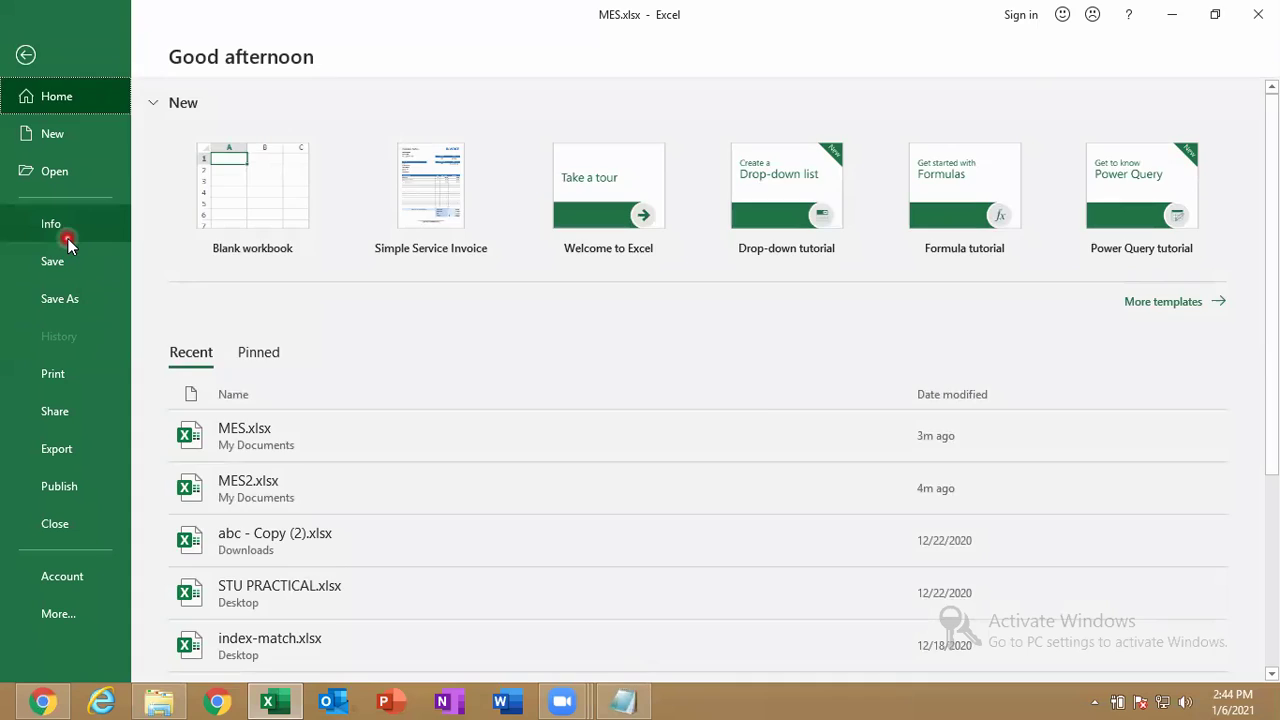
click(66, 238)
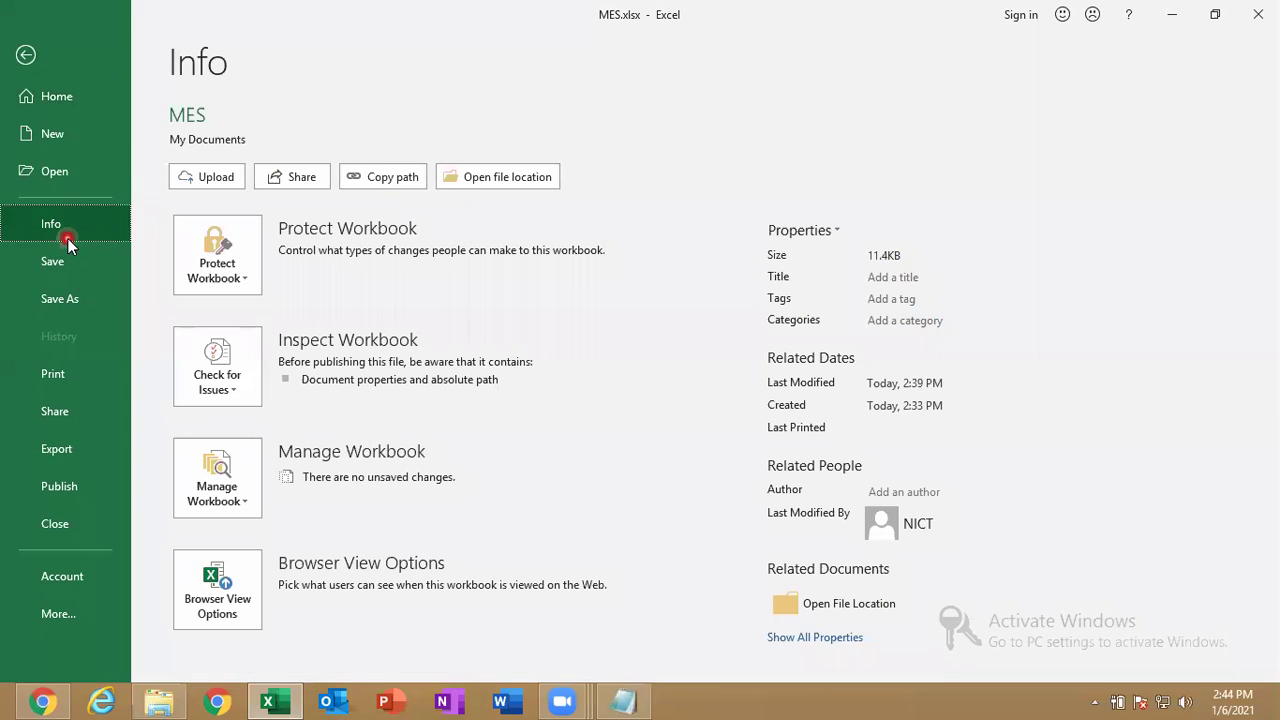
click(228, 385)
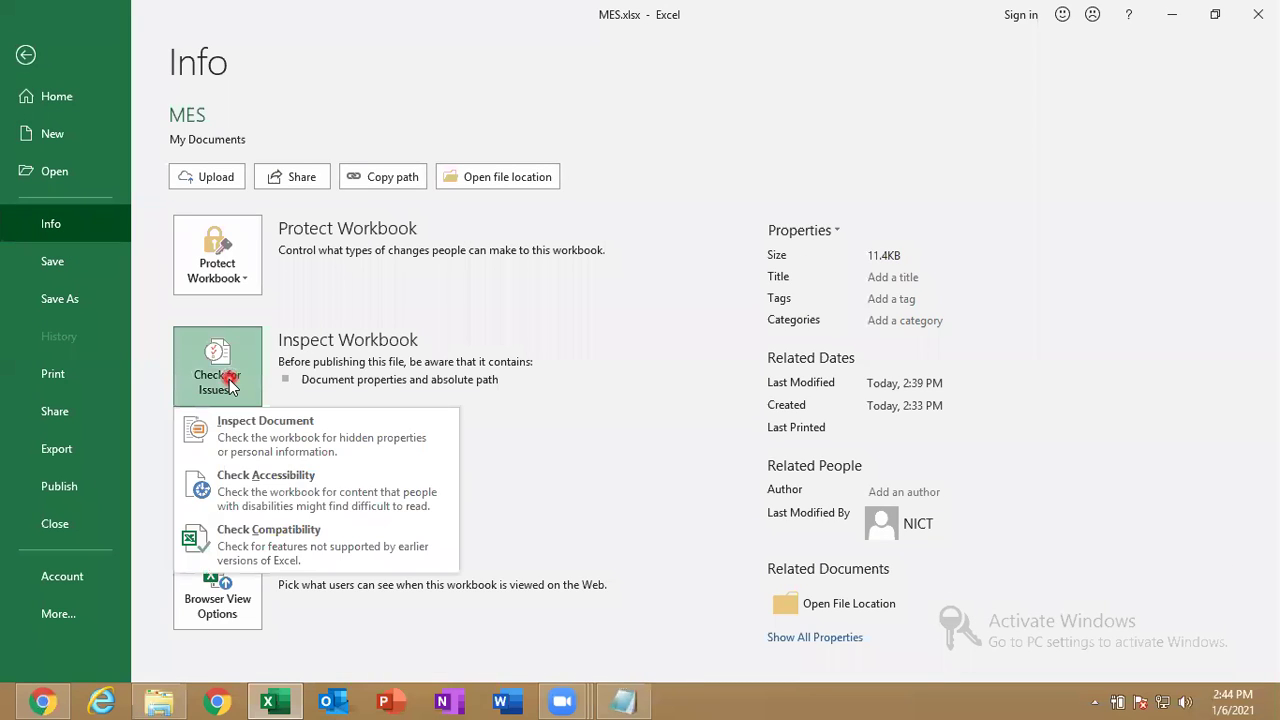
click(262, 547)
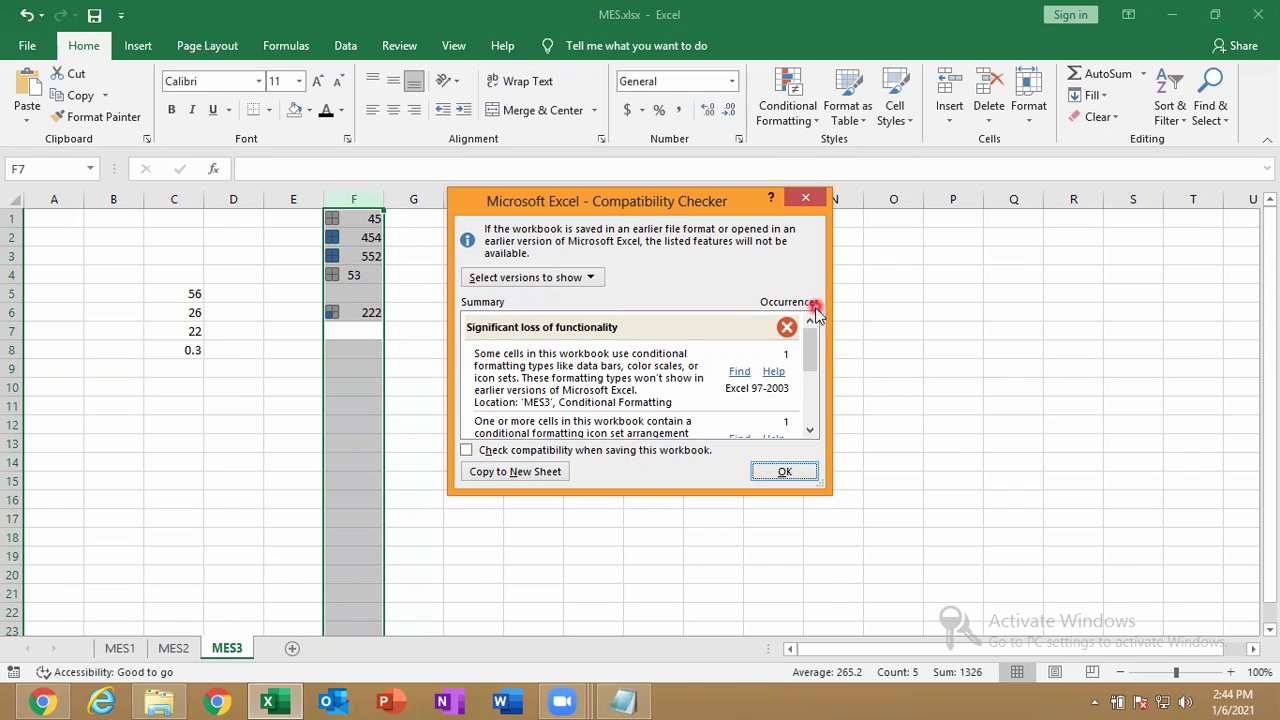
drag(817, 358, 807, 422)
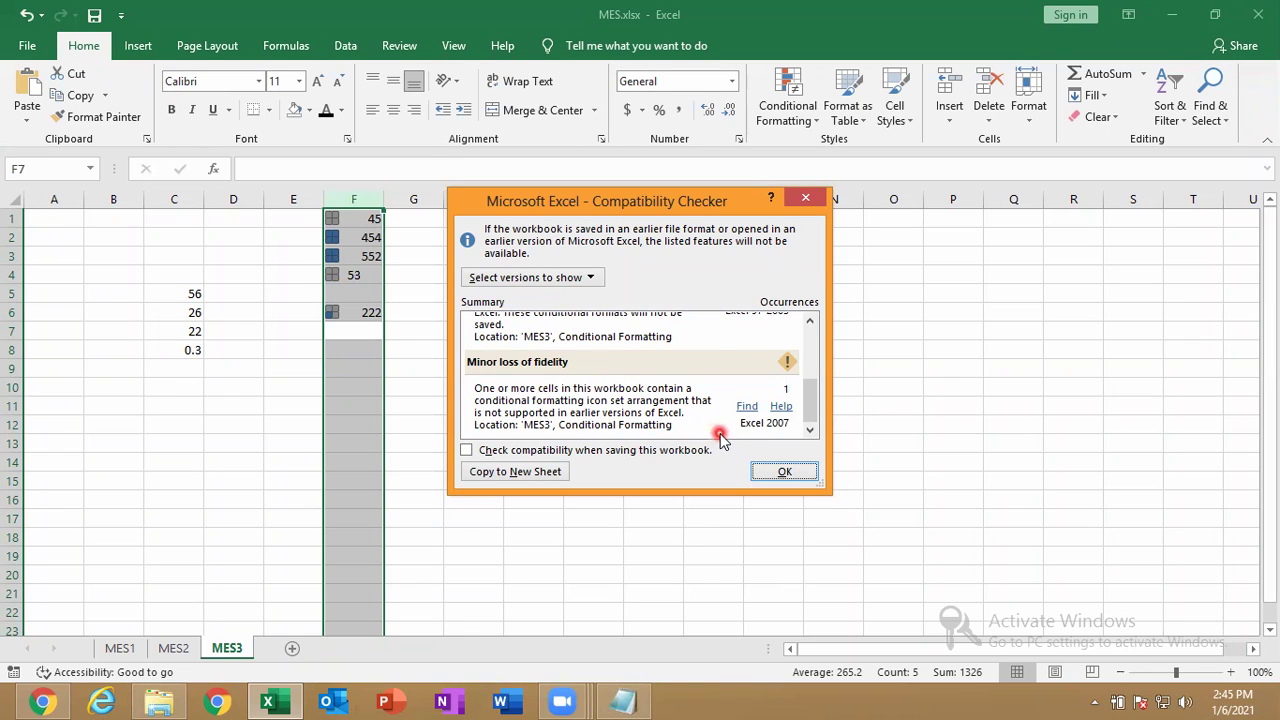
click(764, 468)
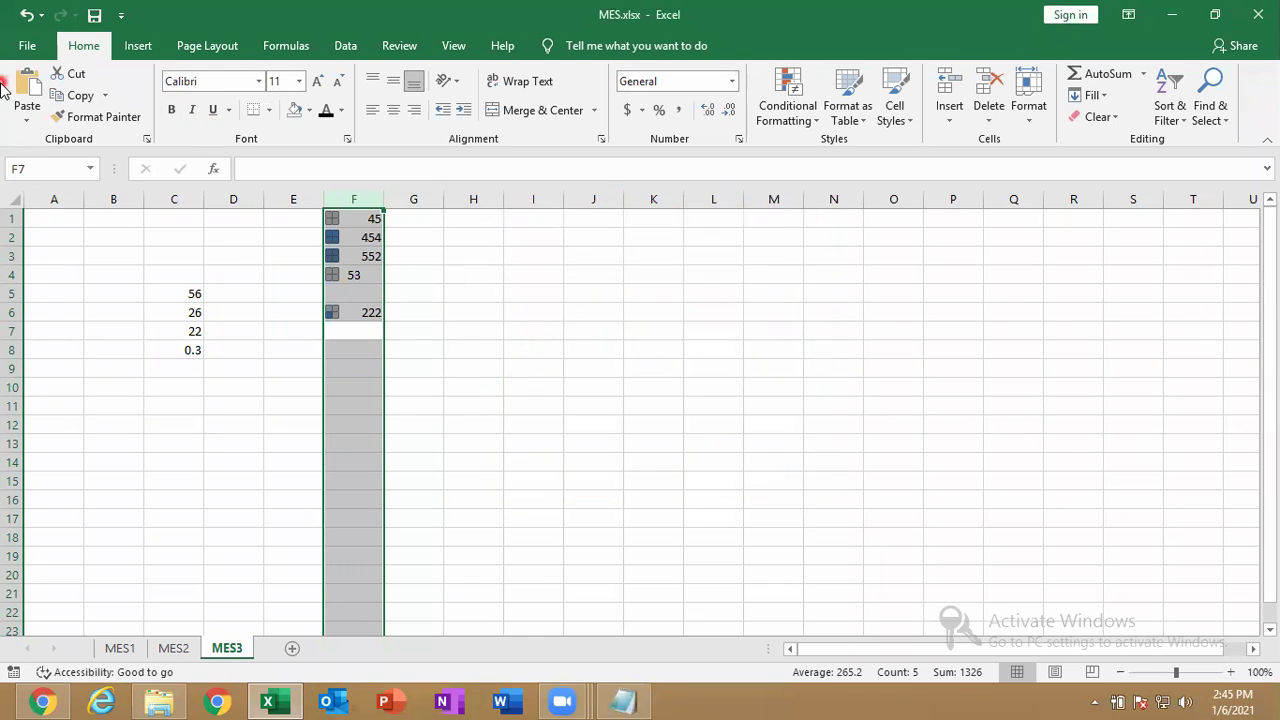
Save the workbook to Documents as MES.xls in Excel 97-2003 format, accepting the compatibility warning.
click(16, 52)
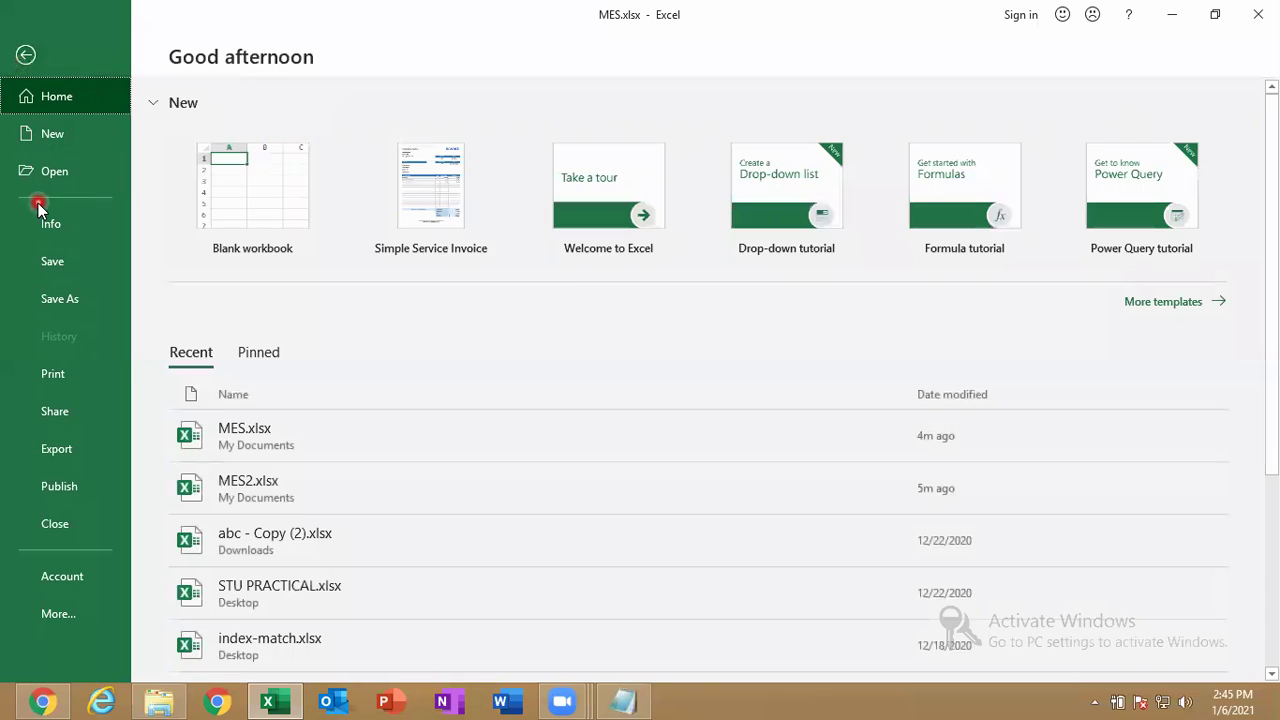
click(58, 287)
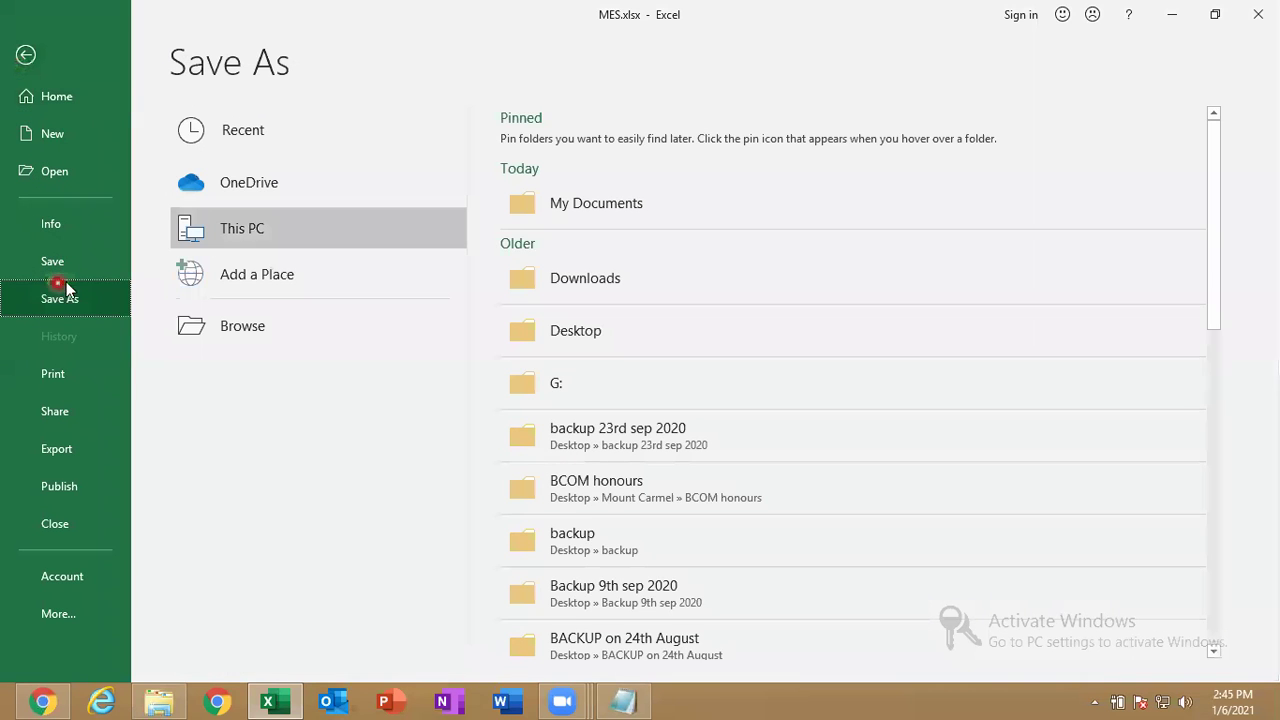
click(193, 330)
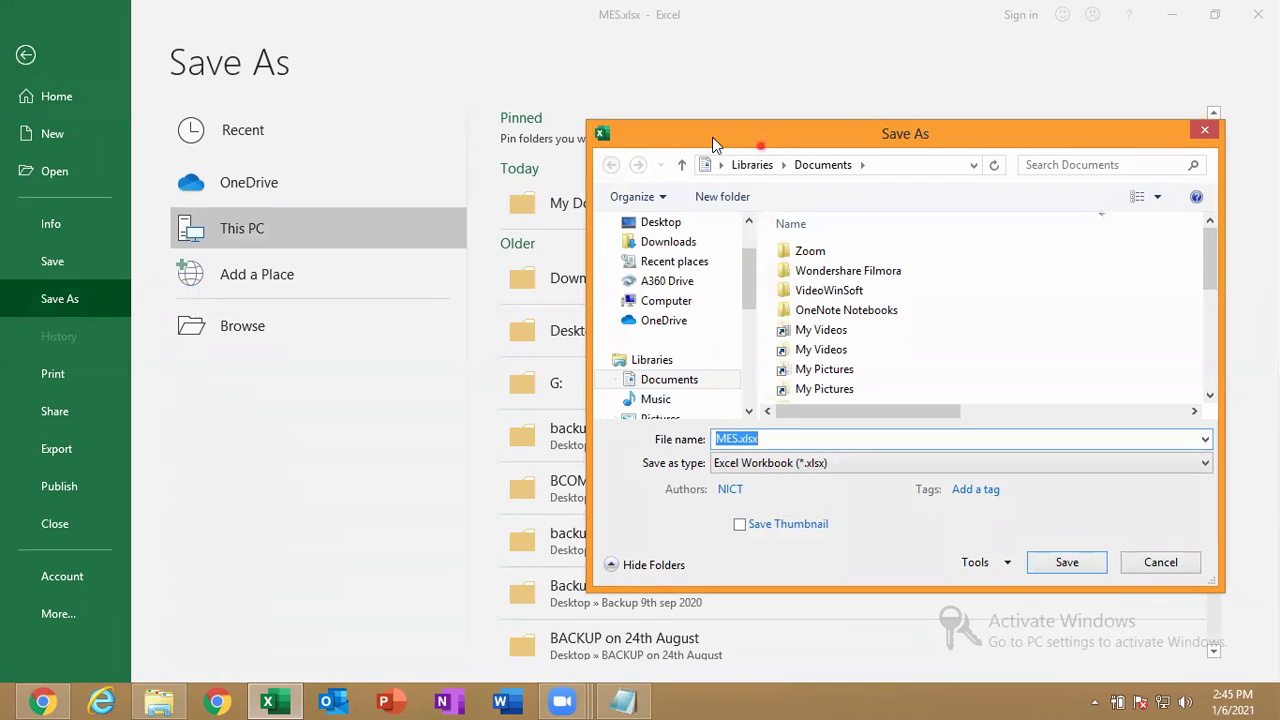
drag(712, 137, 361, 45)
click(457, 371)
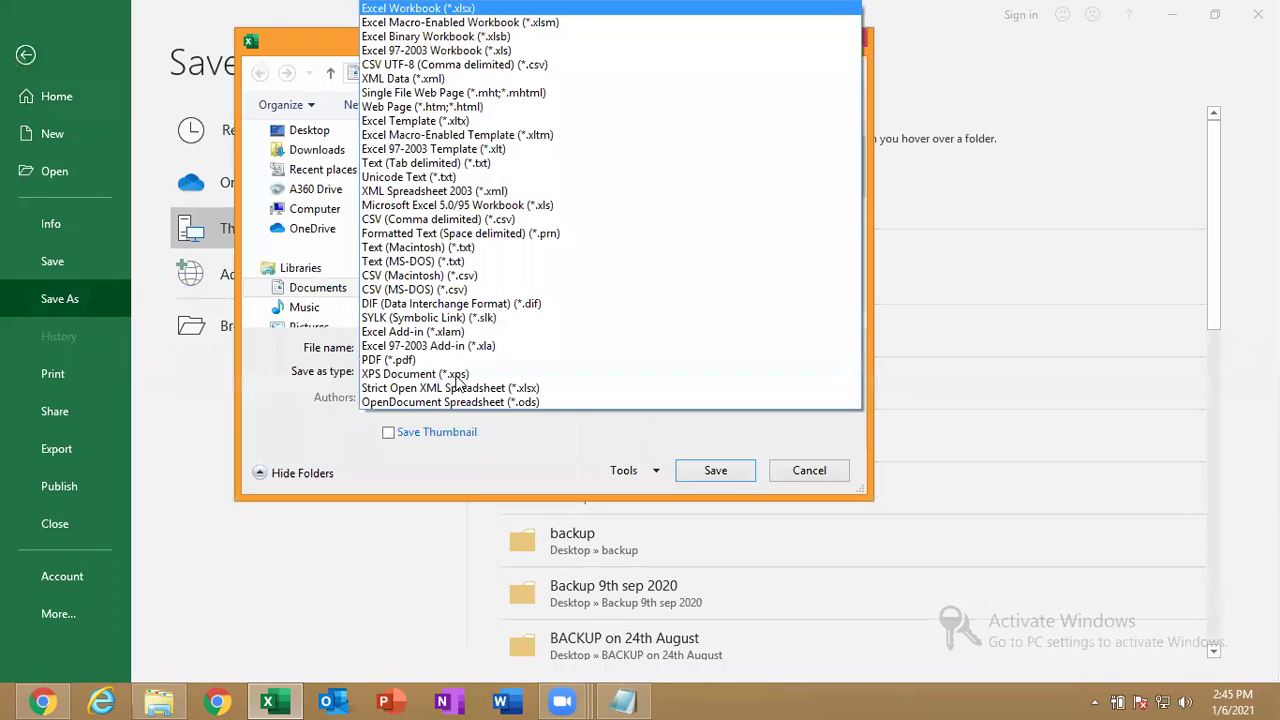
click(441, 50)
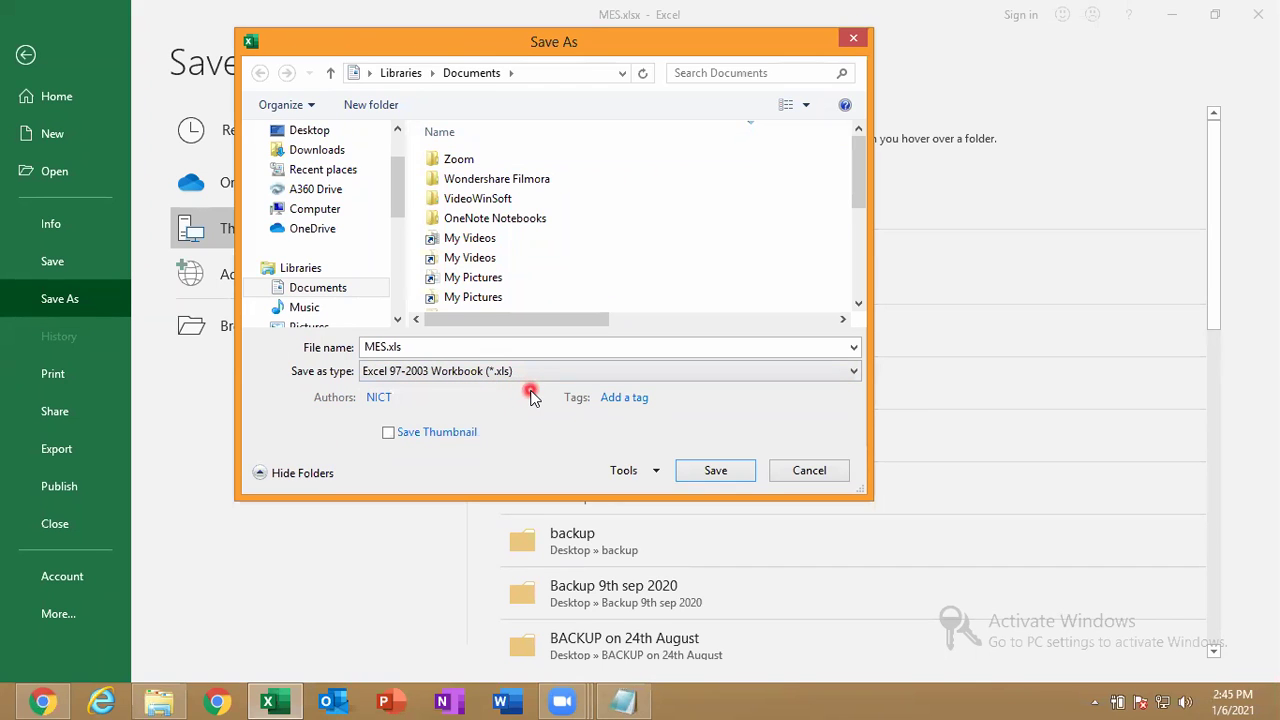
click(718, 470)
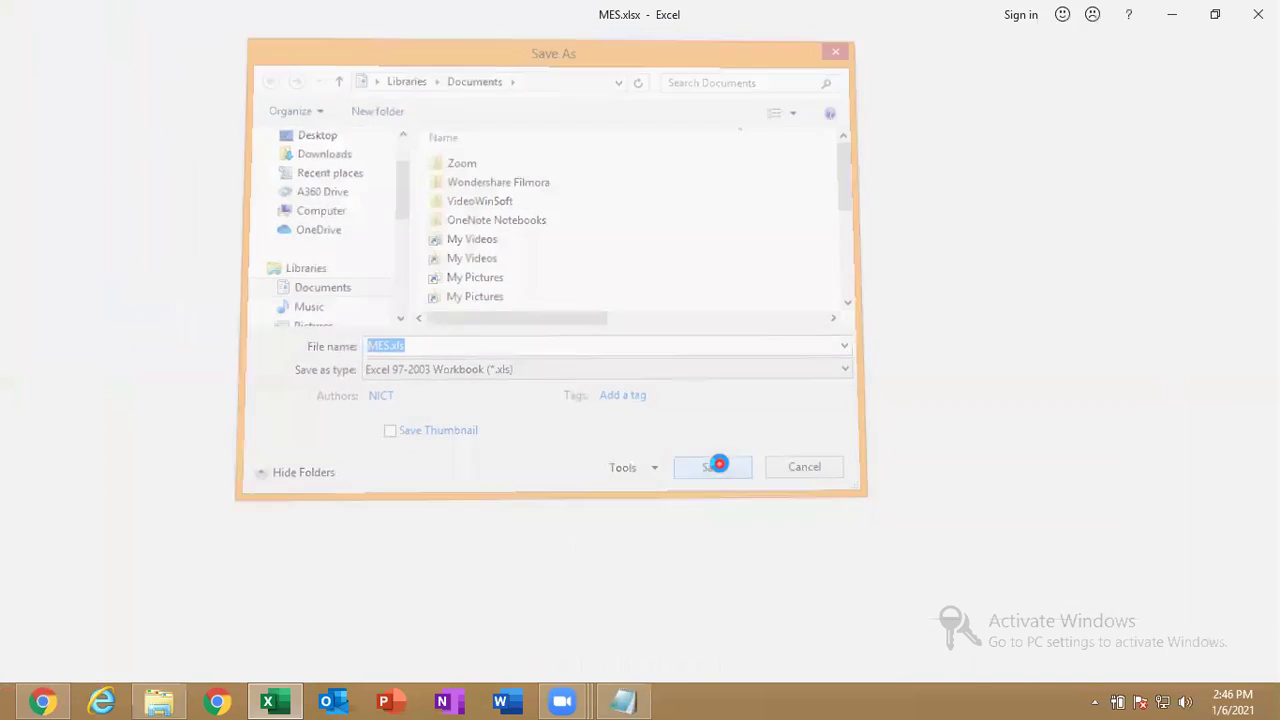
click(722, 471)
click(718, 463)
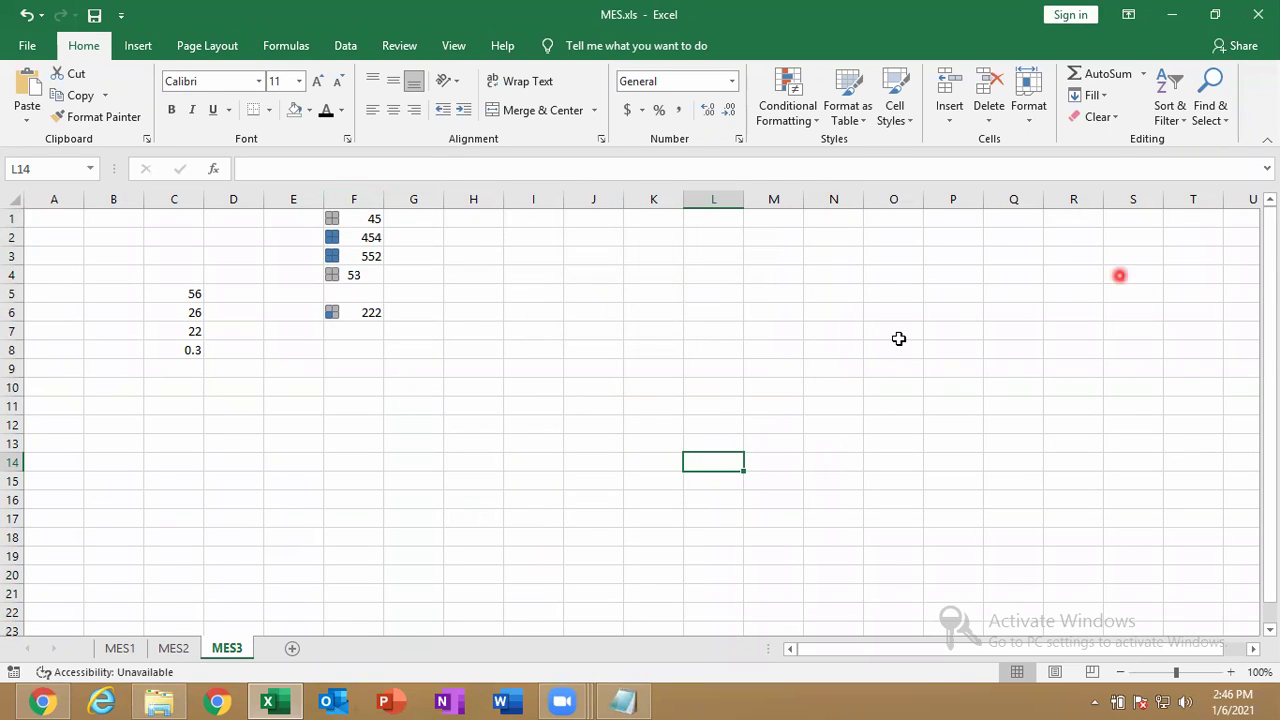
click(1208, 17)
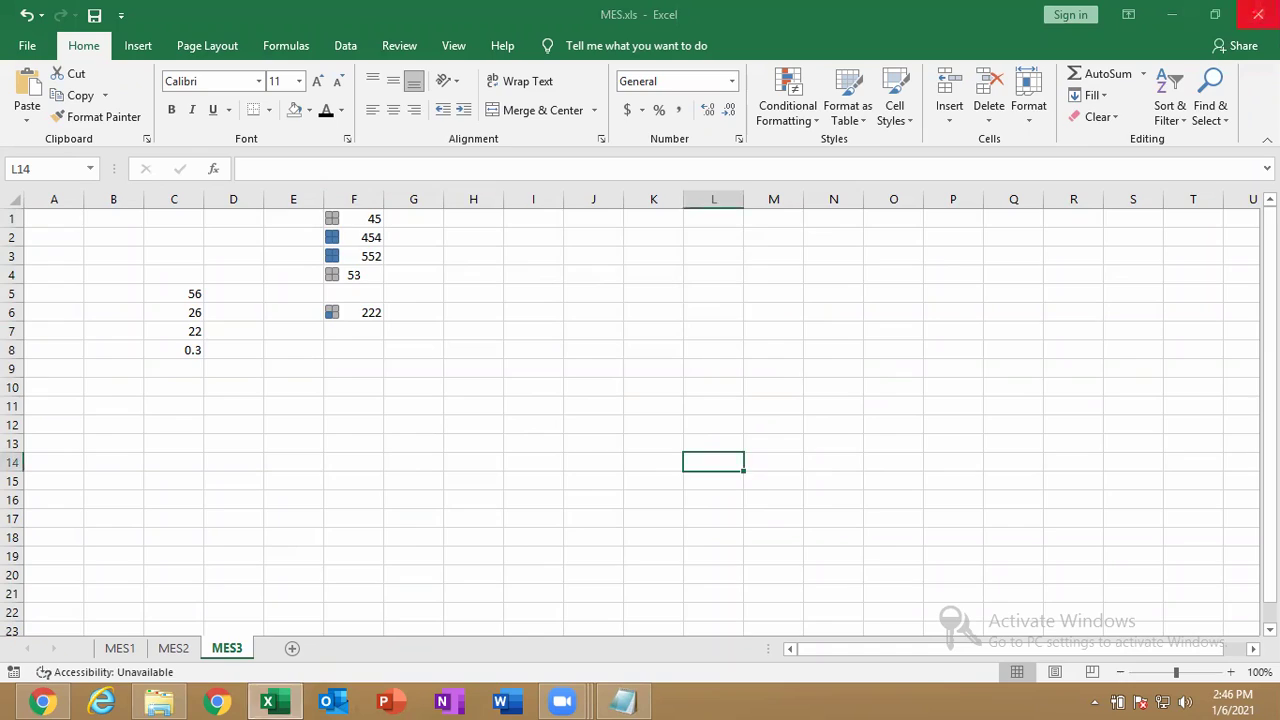
Close Excel, switch Documents to large icons, and open MES.xls in Excel.
click(1257, 14)
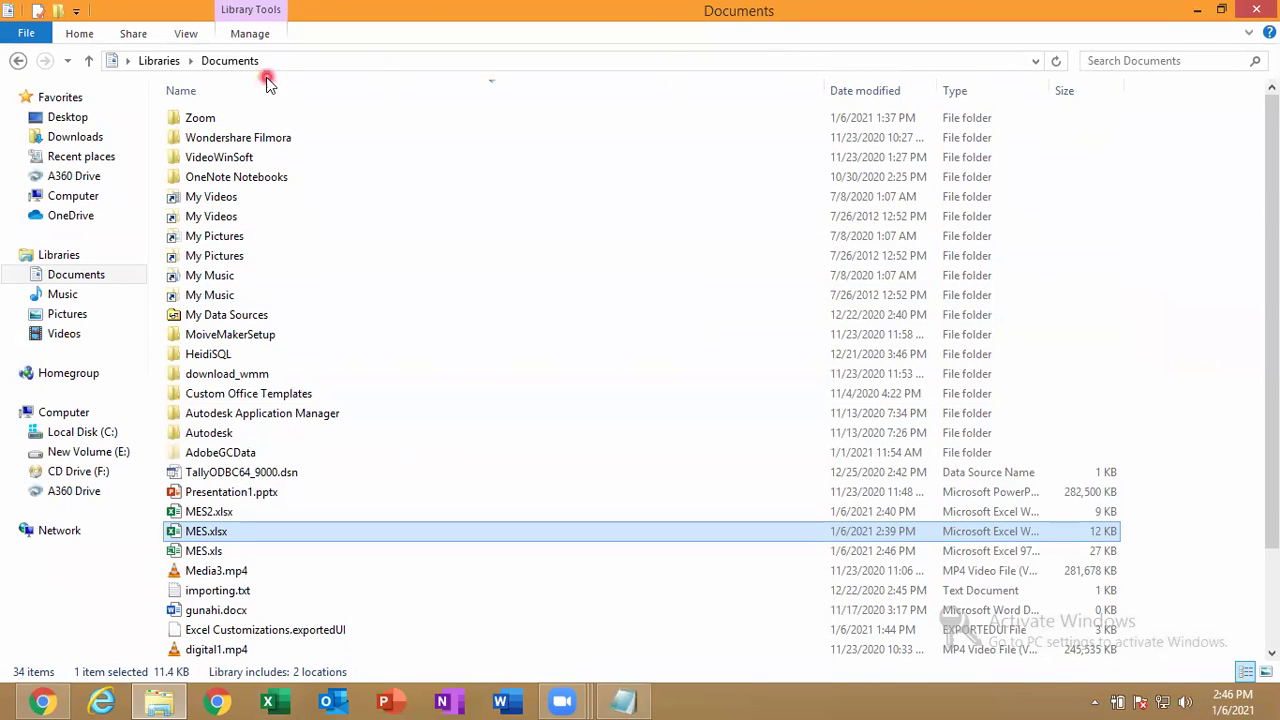
click(186, 33)
click(315, 60)
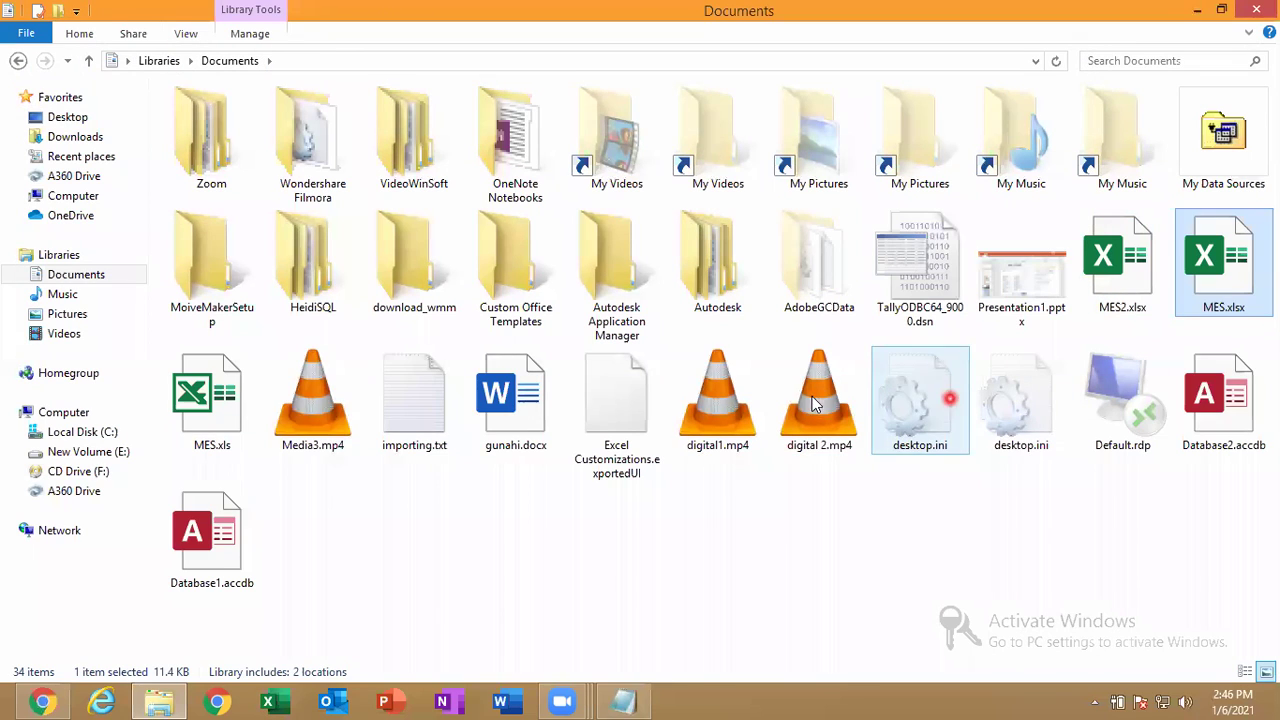
click(195, 447)
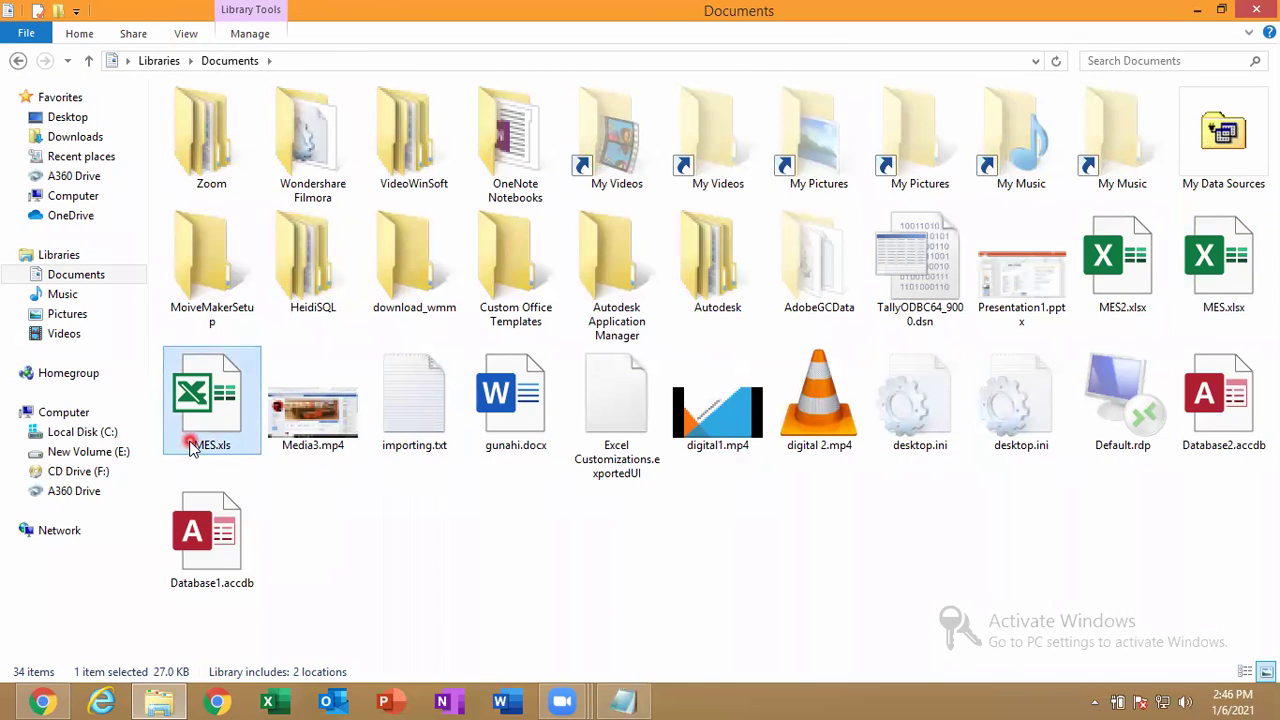
click(212, 446)
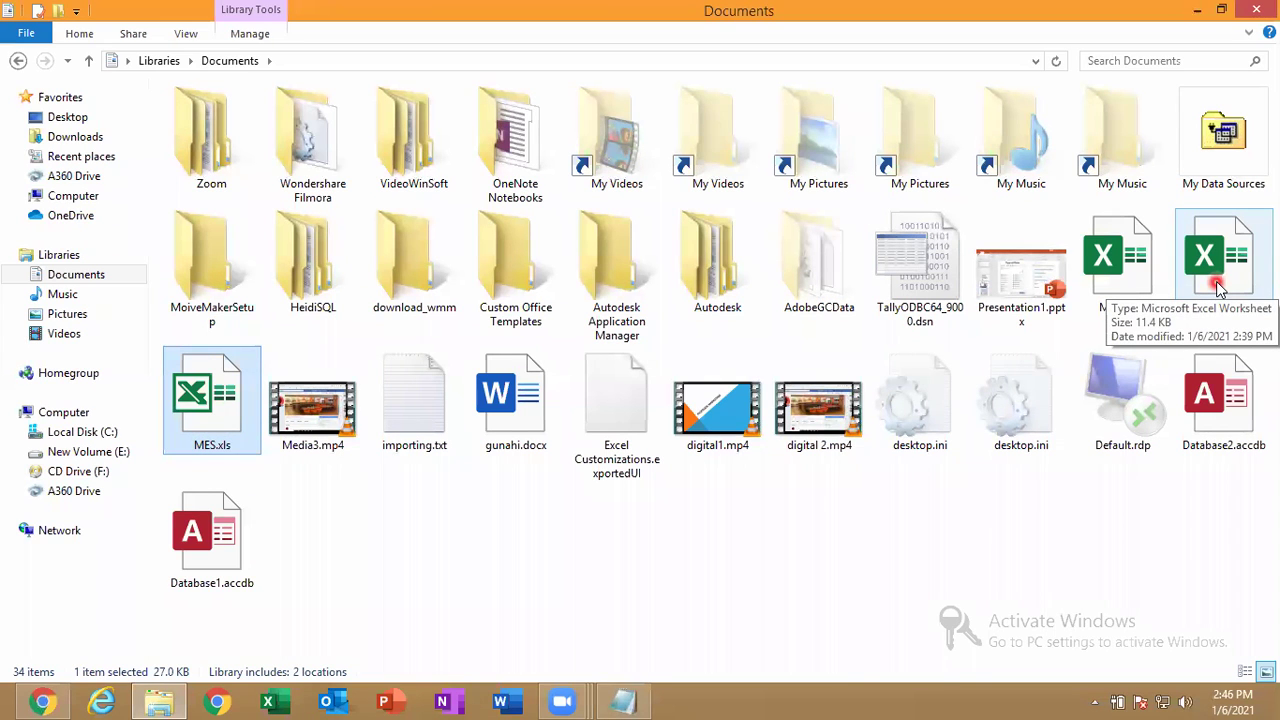
double_click(211, 425)
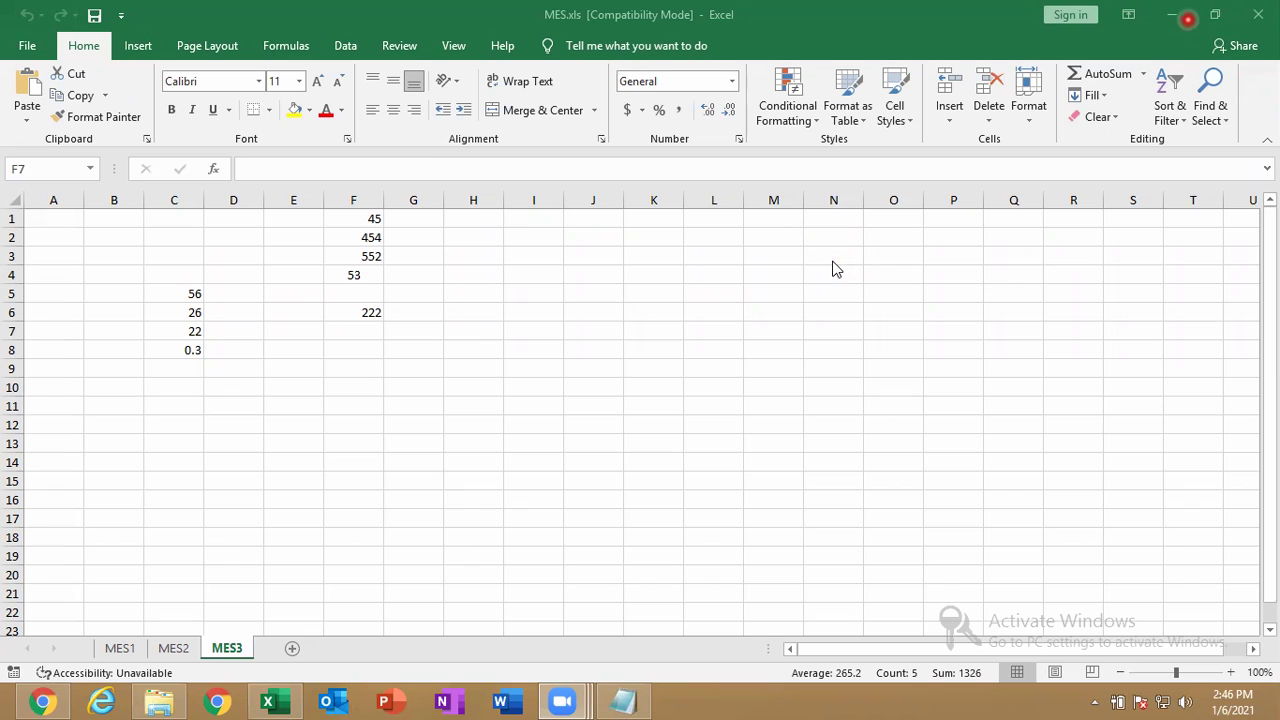
Start converting MES.xls from File > Info > Convert, then cancel the Save As dialog.
click(138, 46)
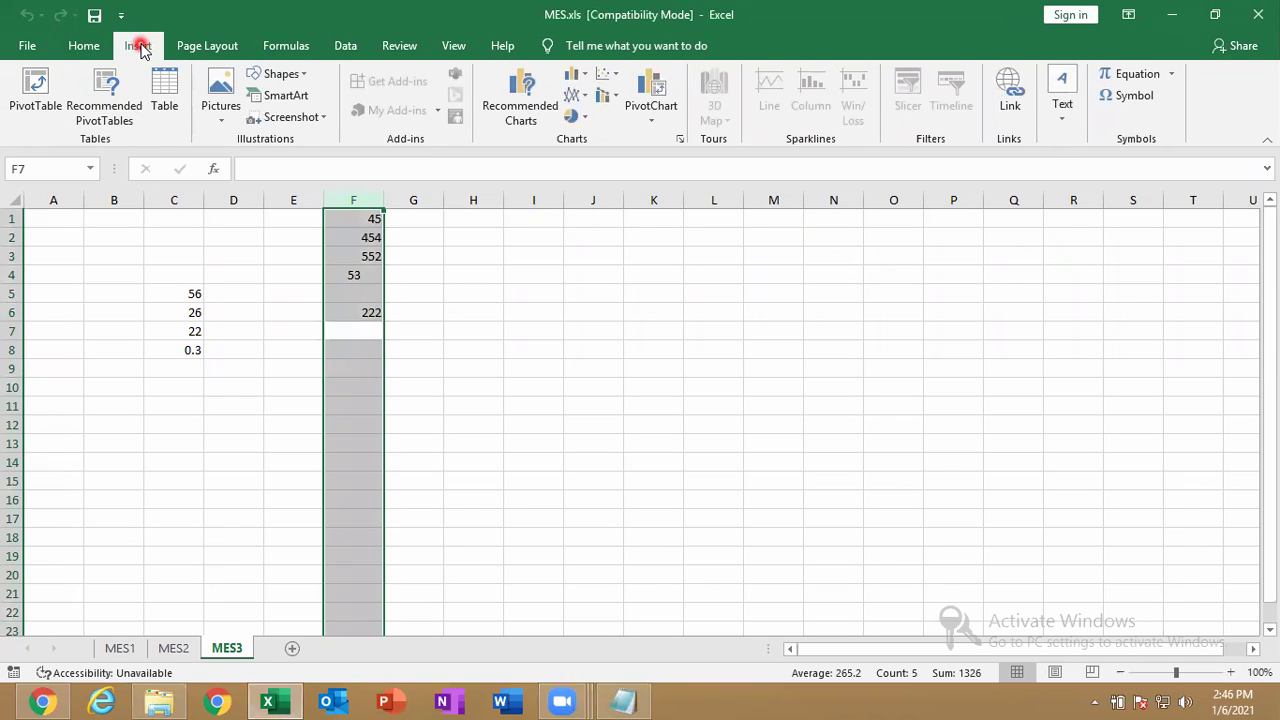
click(84, 46)
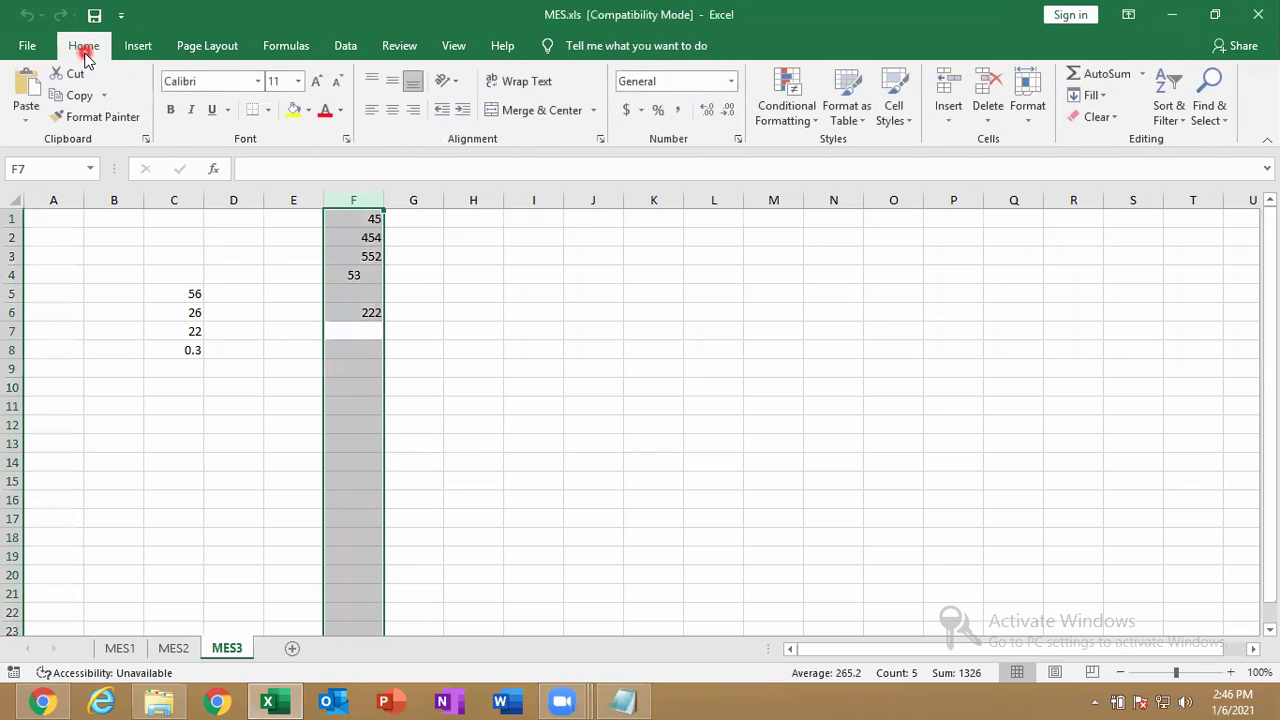
click(31, 55)
click(105, 223)
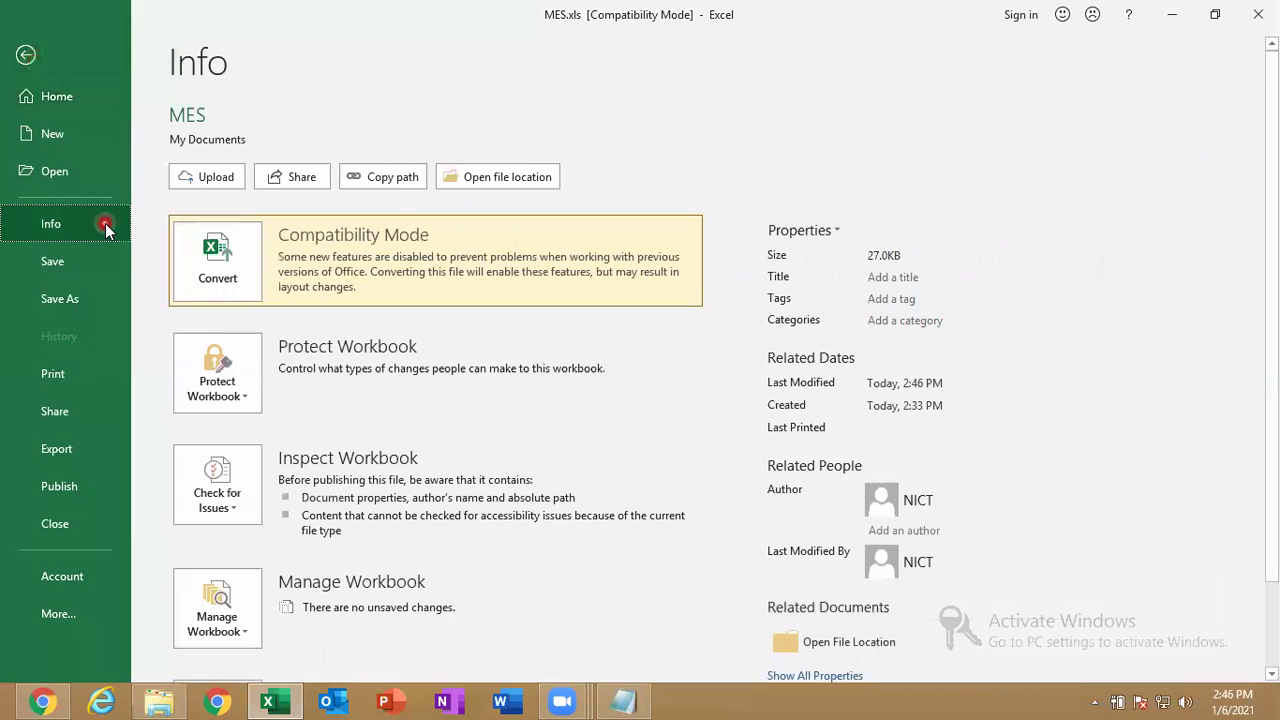
click(225, 255)
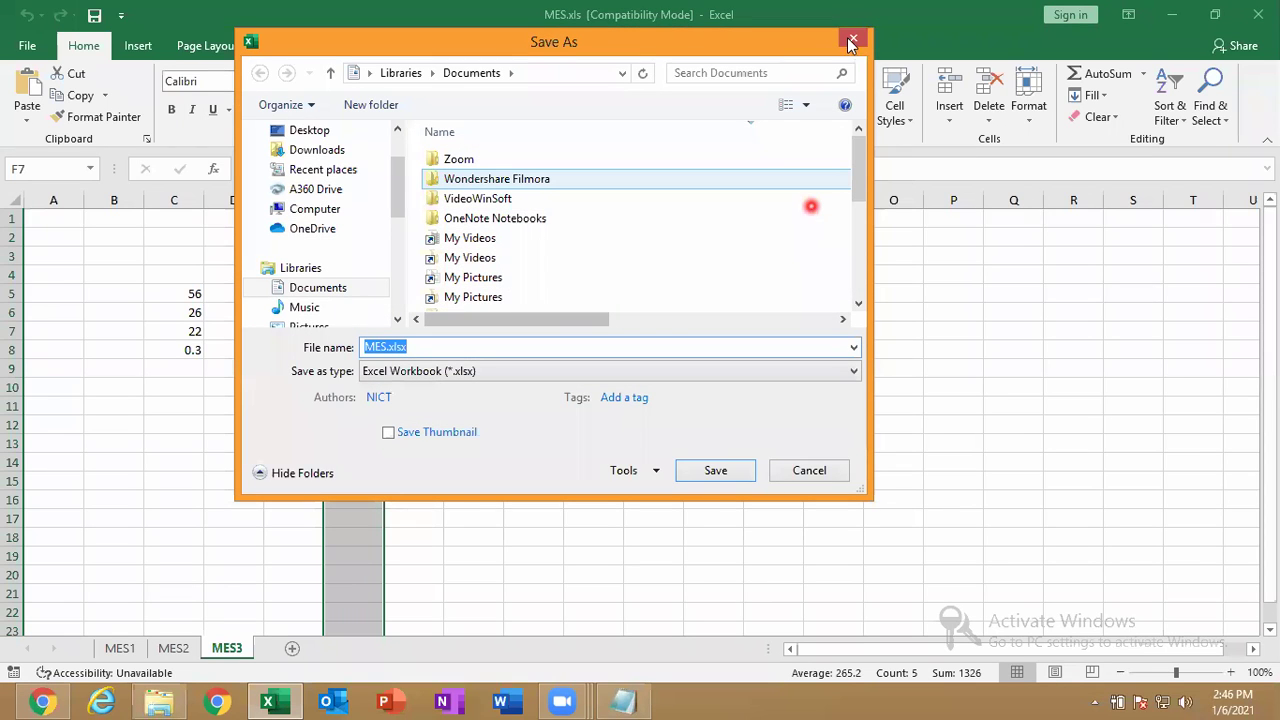
click(851, 41)
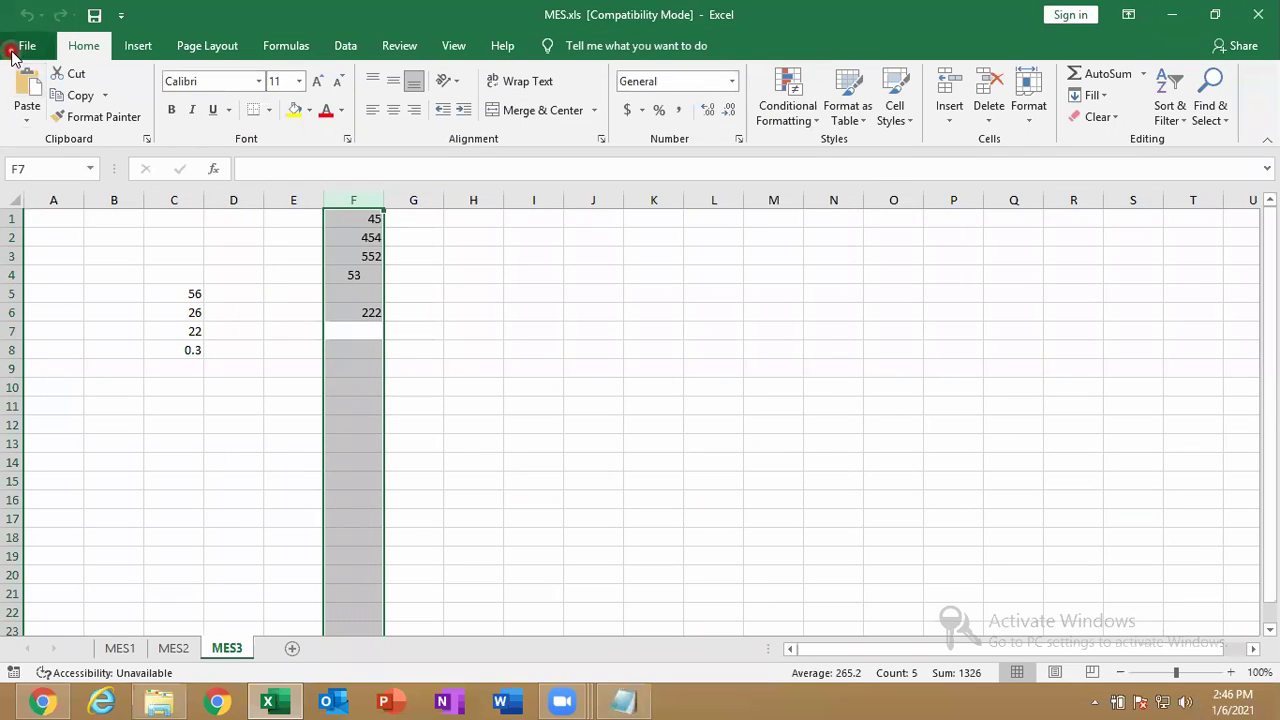
Revisit the Info page, return to the sheet and close Excel without converting.
click(15, 48)
click(45, 226)
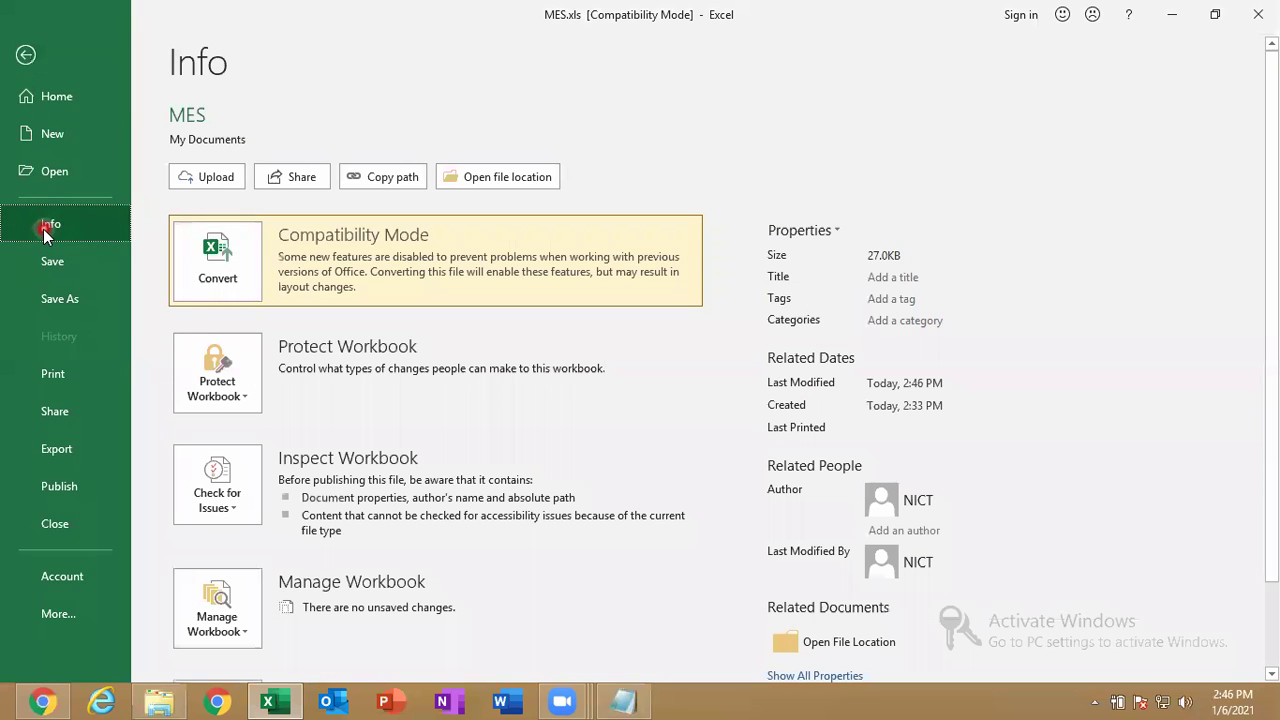
click(228, 270)
click(114, 15)
click(30, 50)
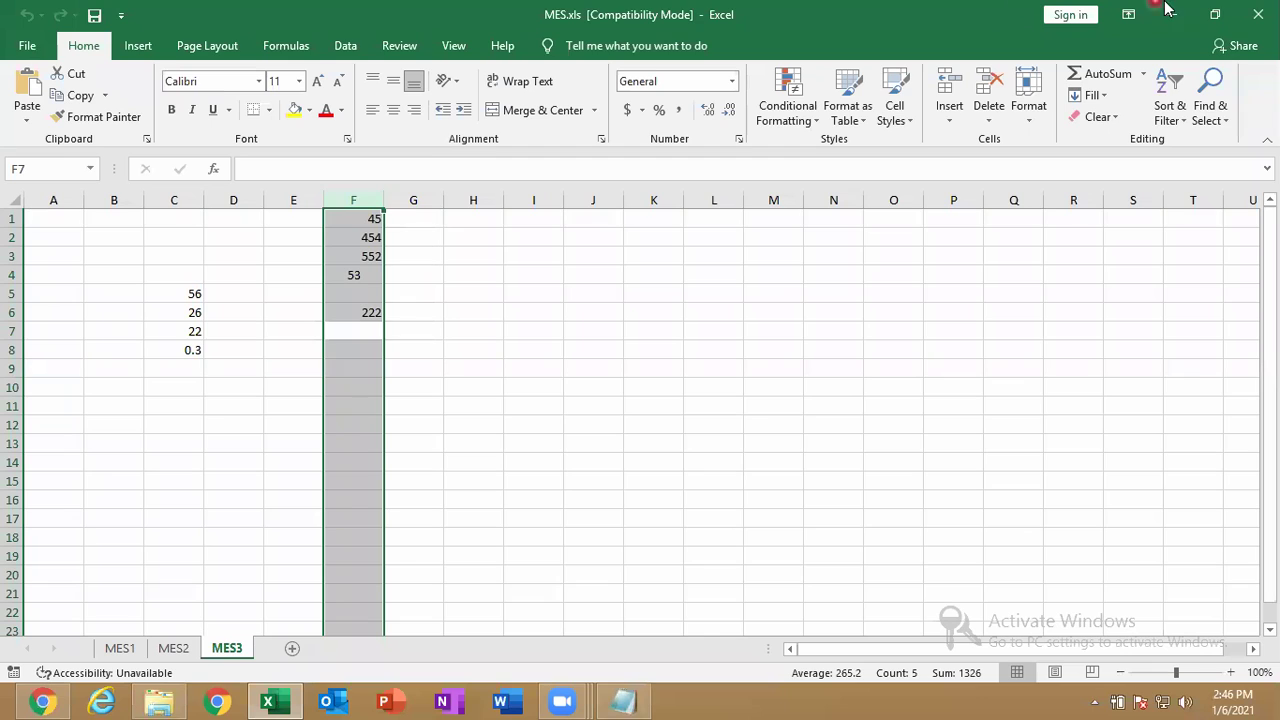
click(1257, 14)
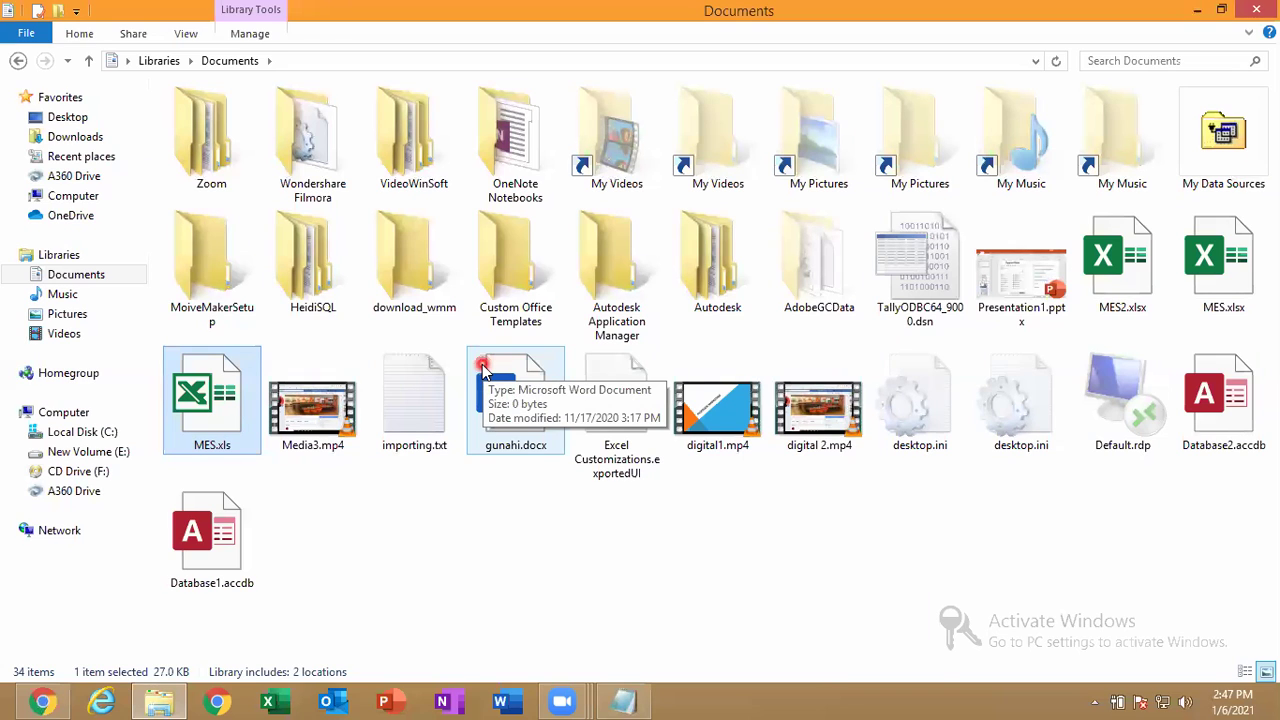
Reopen MES.xls from Explorer and view its Compatibility Mode details on File > Info.
double_click(205, 410)
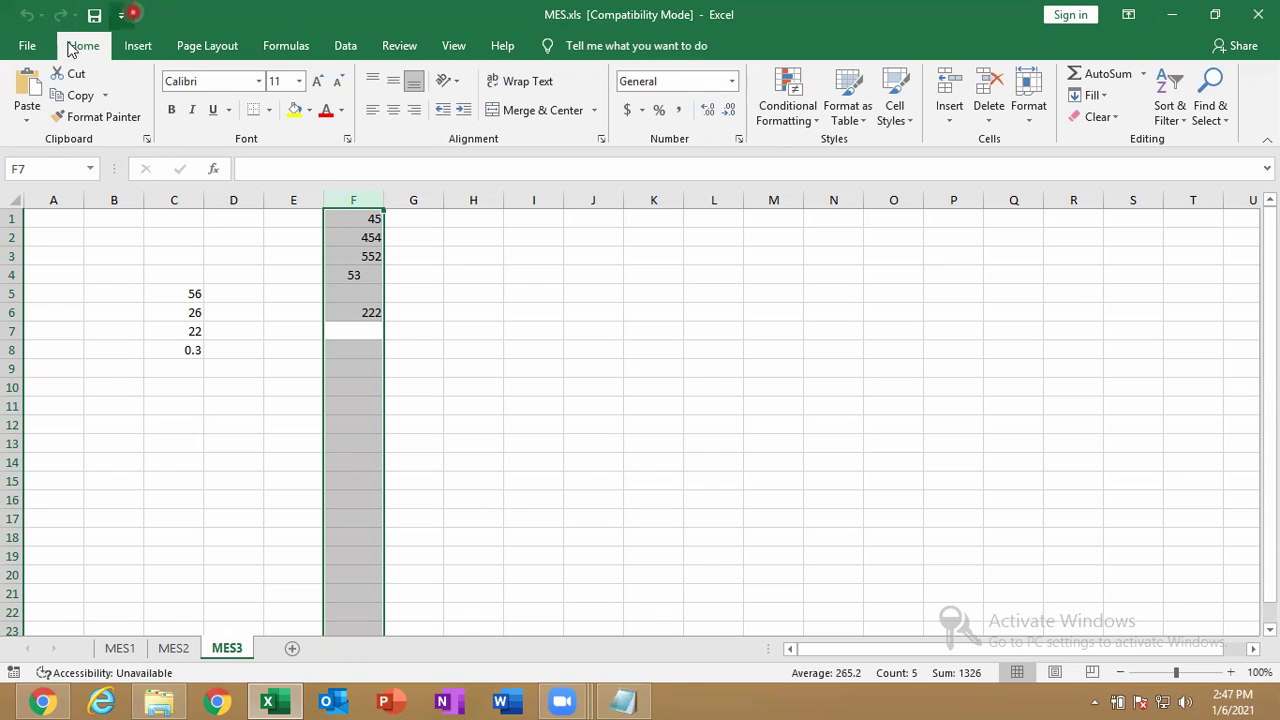
click(27, 45)
click(90, 222)
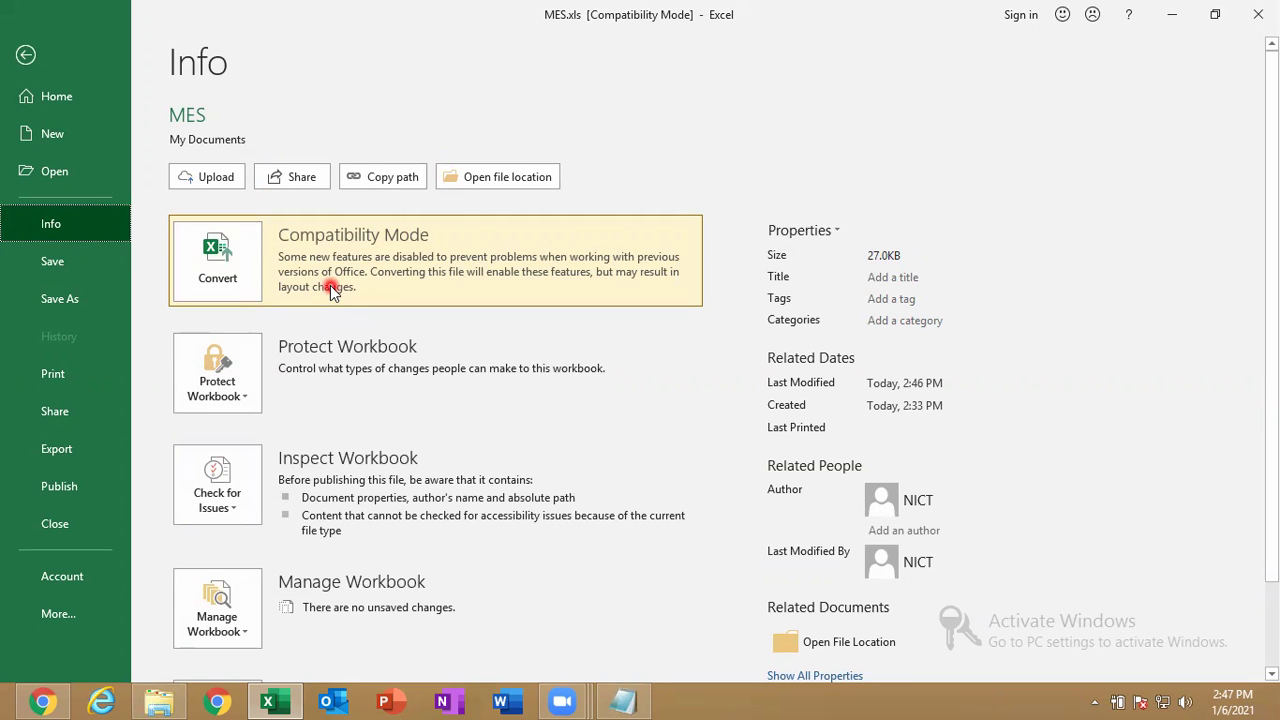
Convert the workbook and save it as MES.xlsx, replacing the existing MES.xlsx.
click(232, 284)
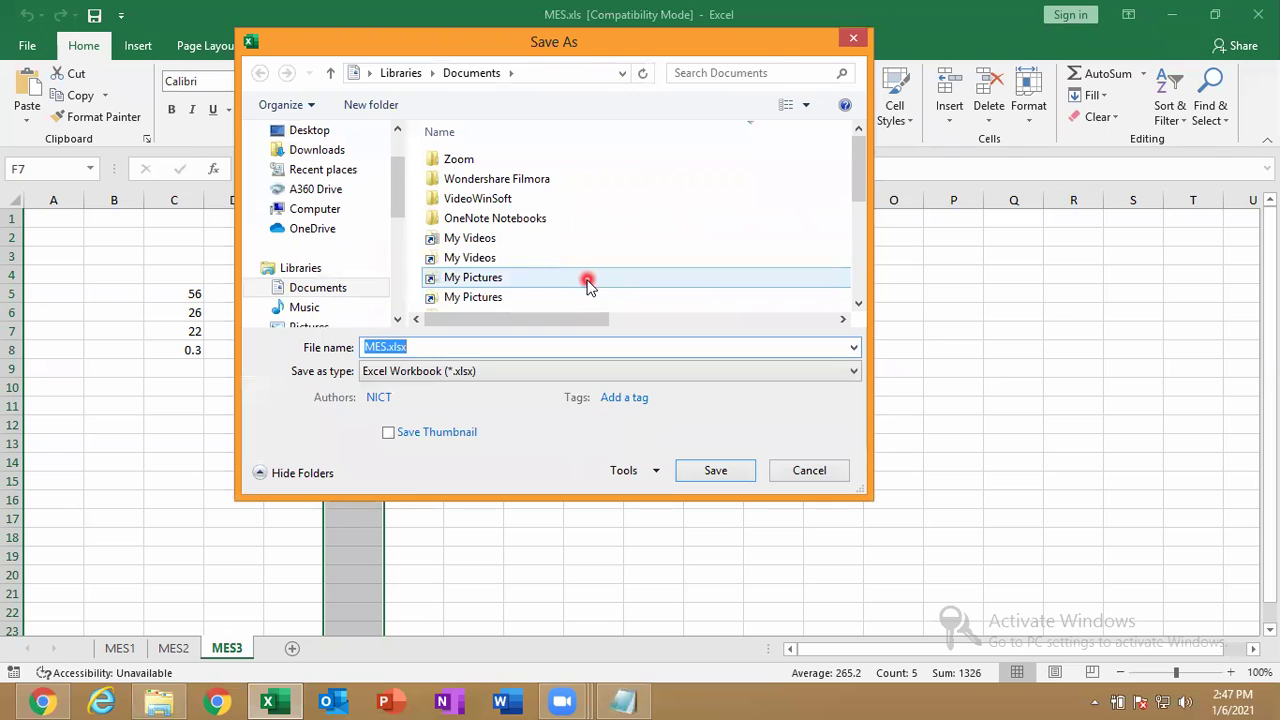
key(Return)
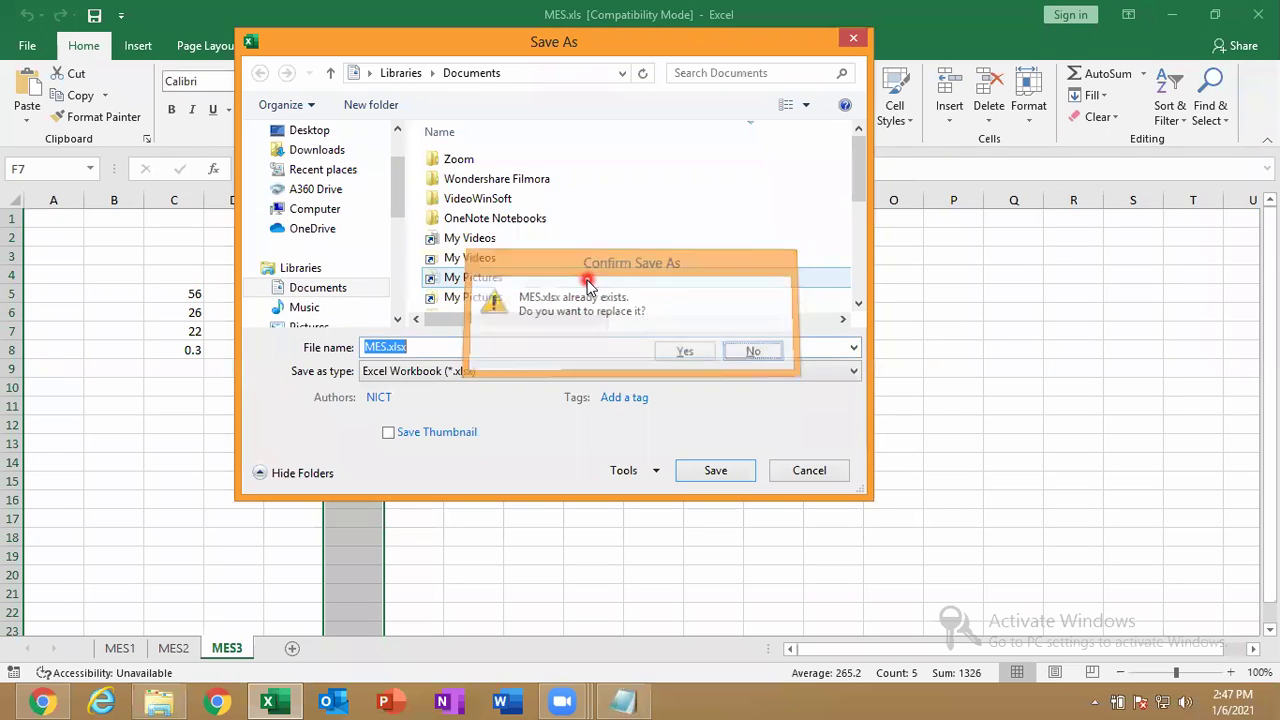
key(Return)
key(Left)
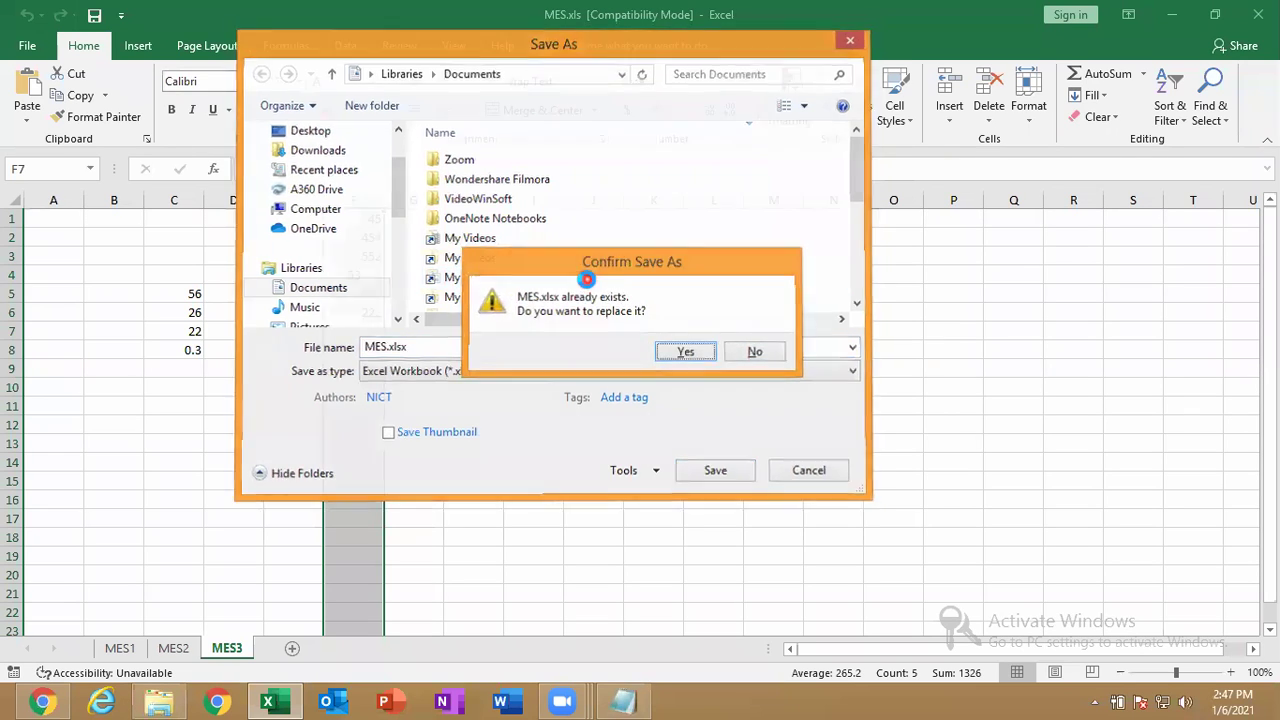
key(Return)
key(Return)
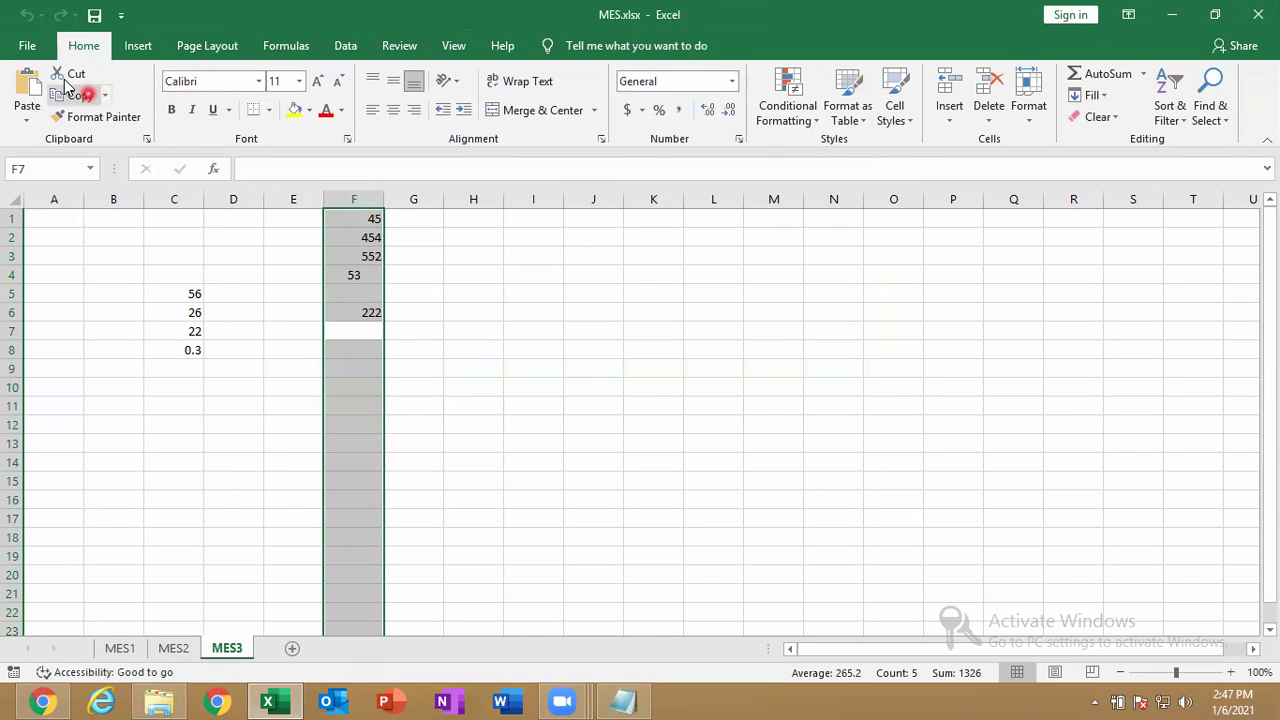
click(30, 48)
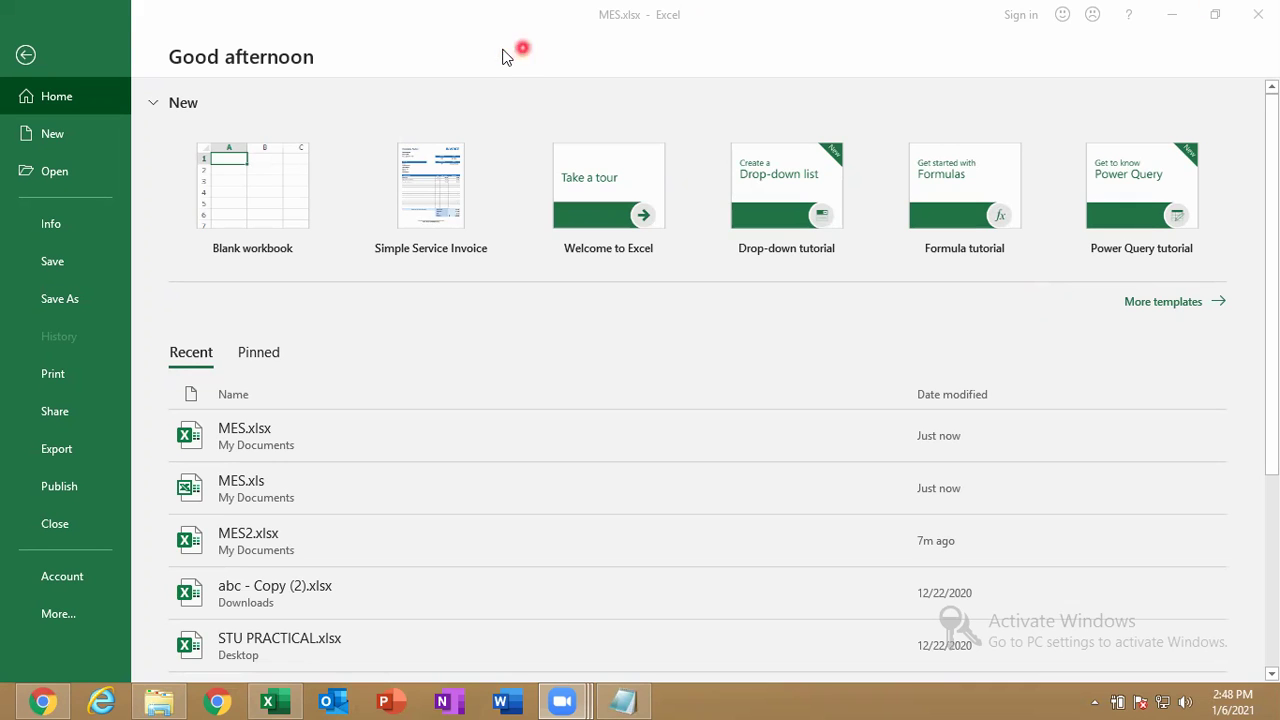
click(37, 60)
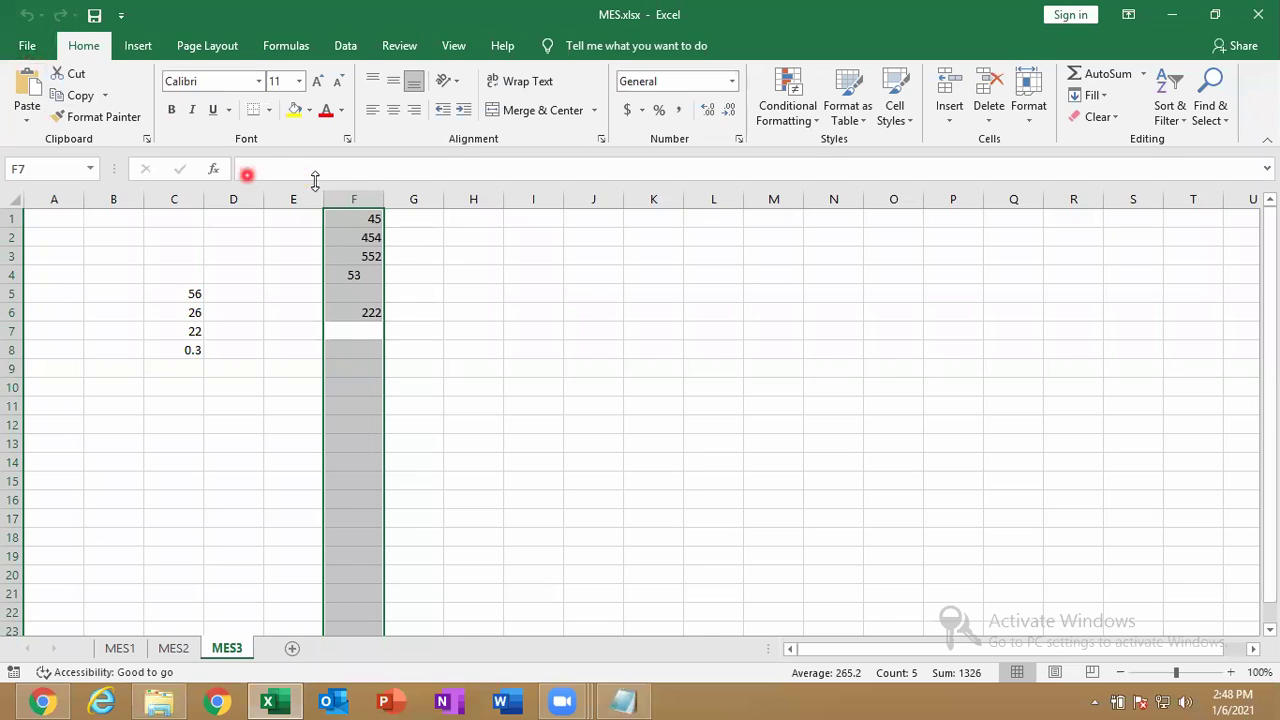
click(114, 268)
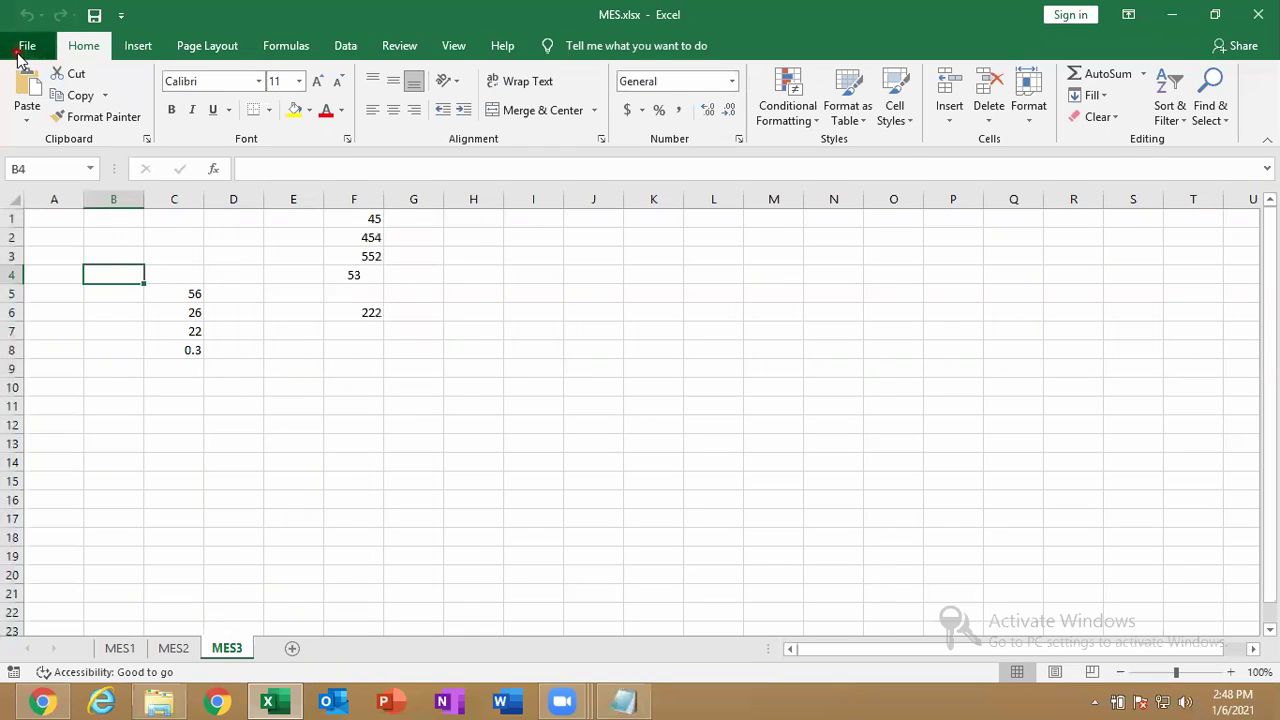
Save a copy named GUNA as an Excel 97-2003 Workbook (*.xls) via Save As > Browse.
click(25, 46)
click(92, 311)
click(277, 323)
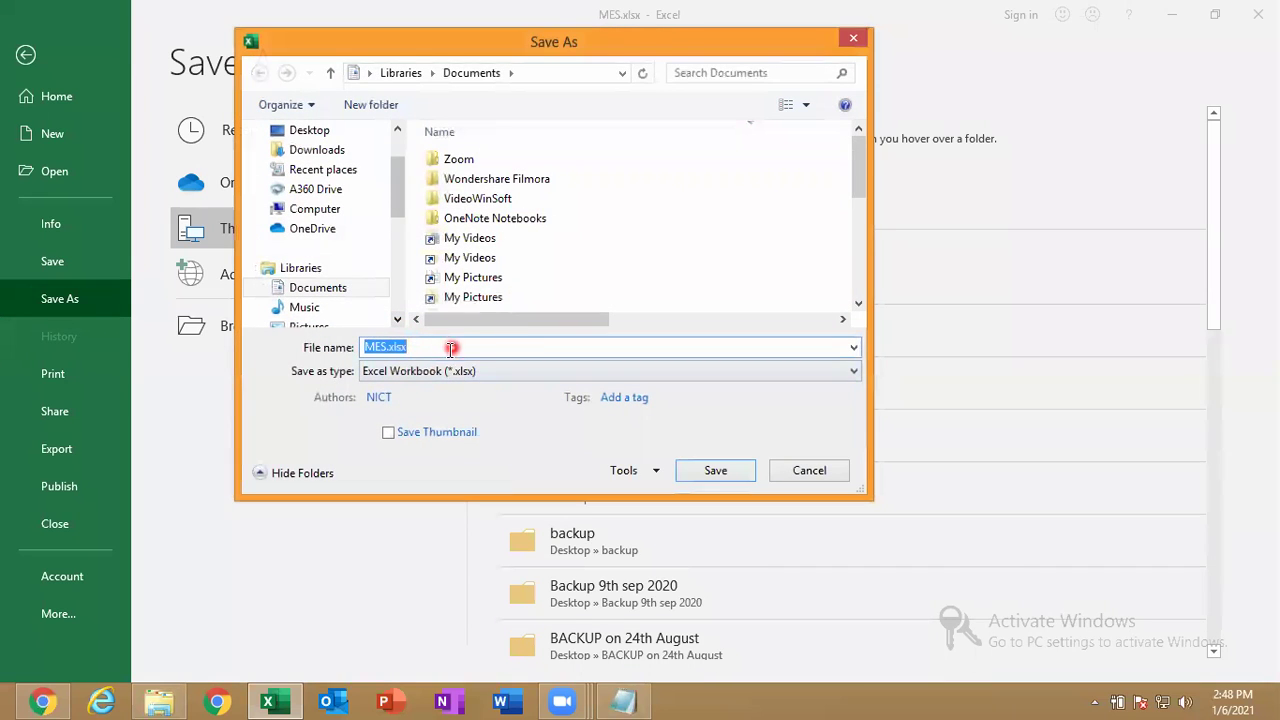
text(GUNA)
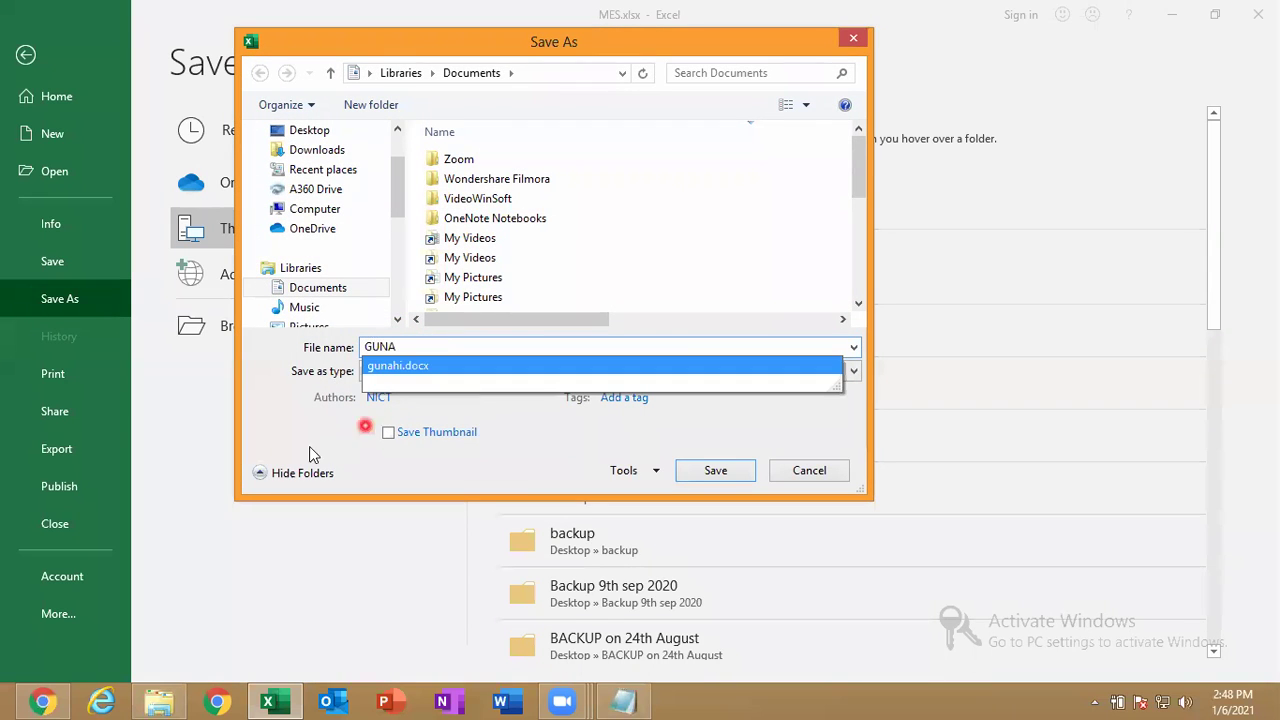
click(272, 392)
click(471, 377)
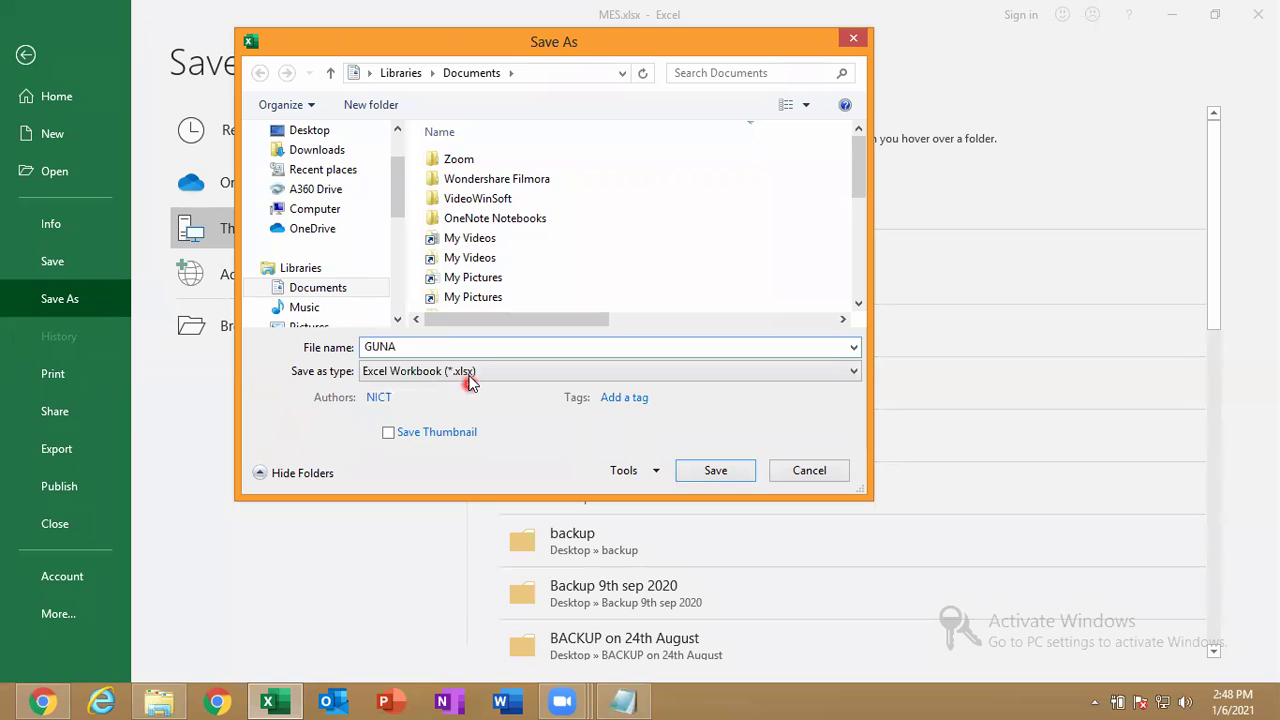
click(293, 420)
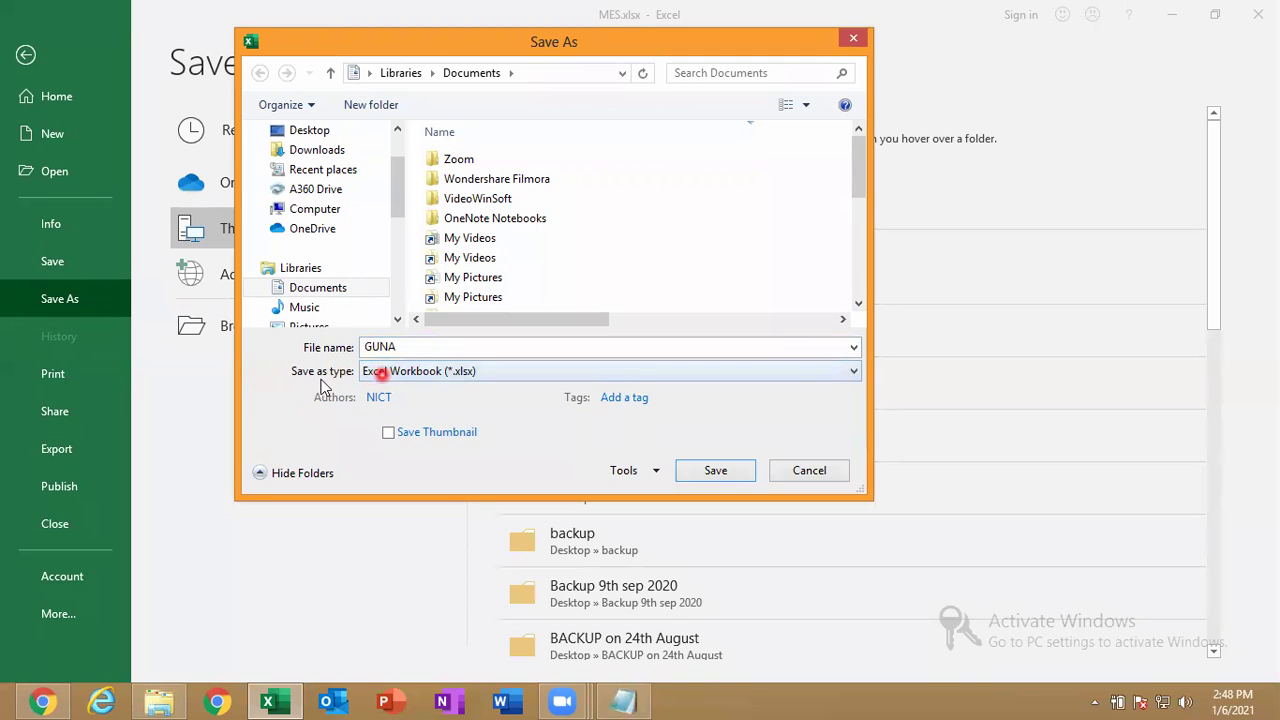
click(400, 376)
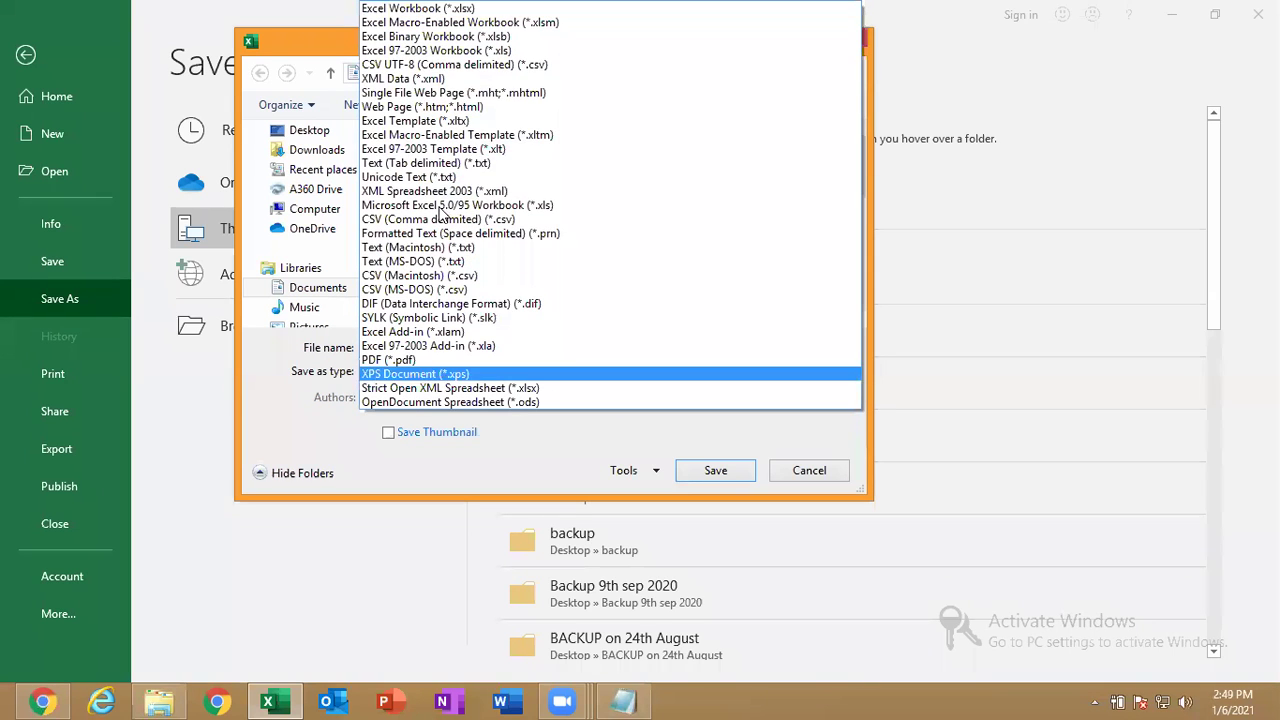
click(432, 52)
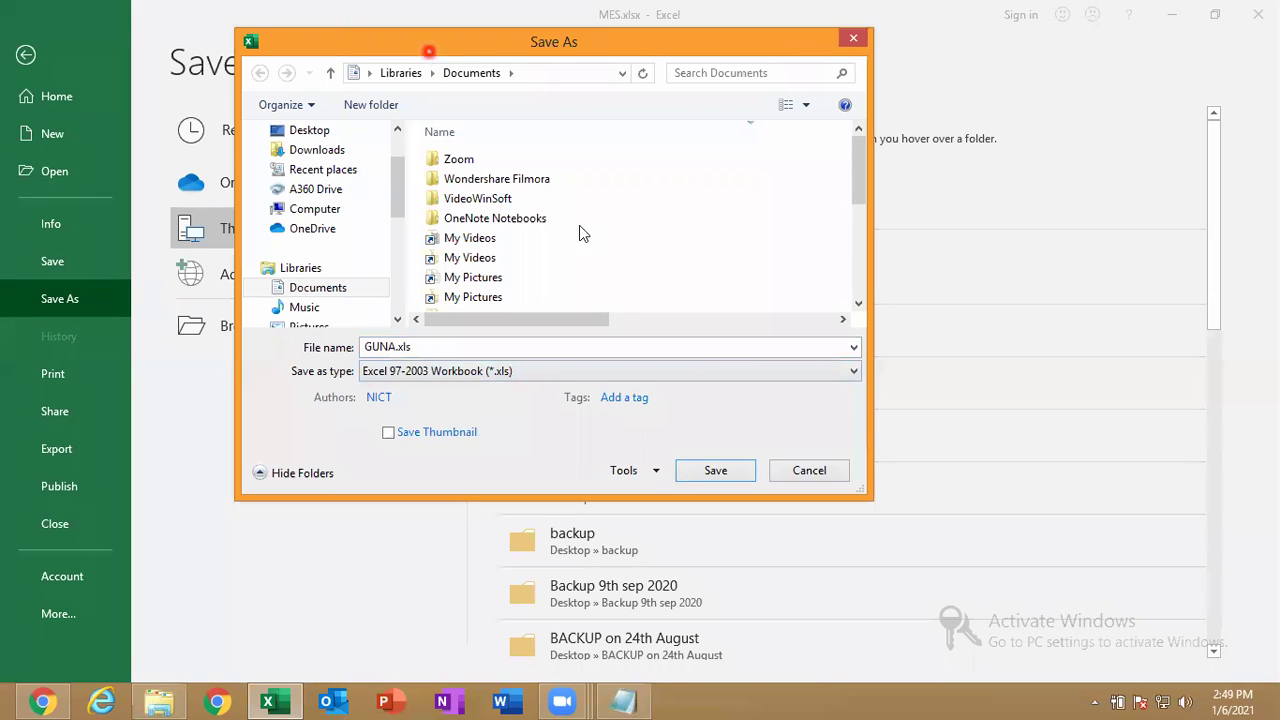
click(700, 469)
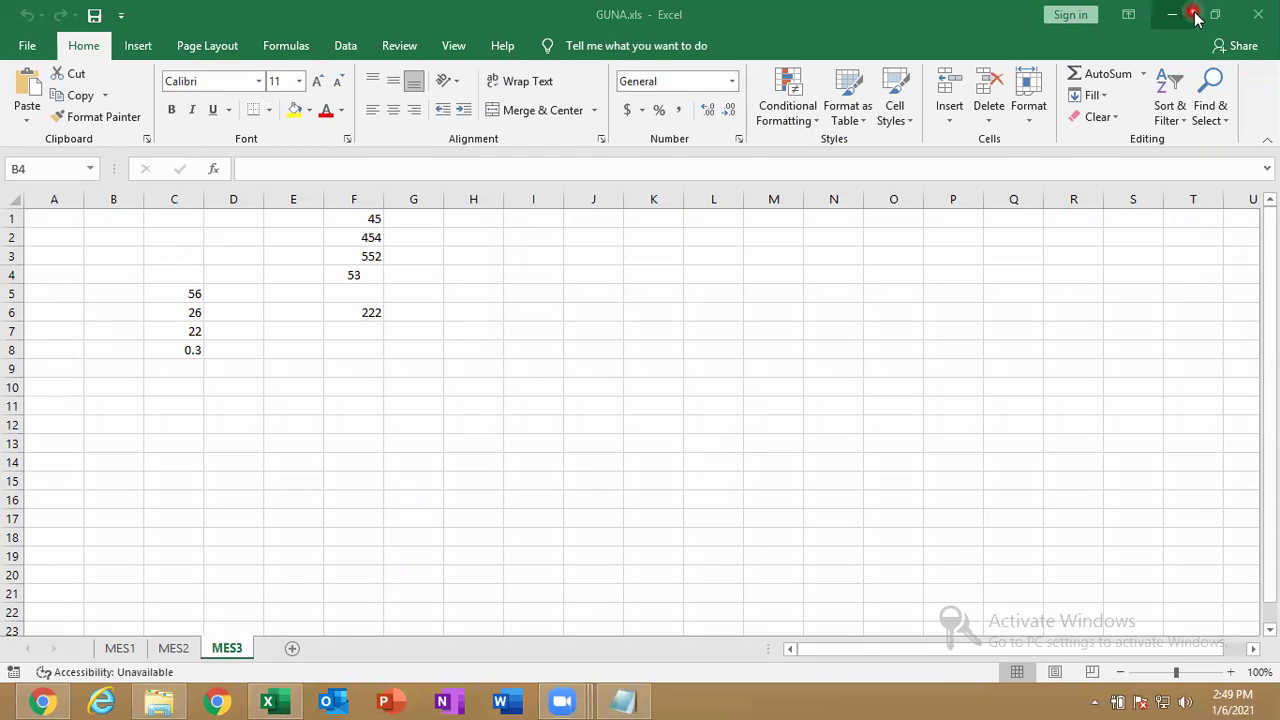
Close Excel and open the new GUNA.xls from the Documents folder.
click(1260, 10)
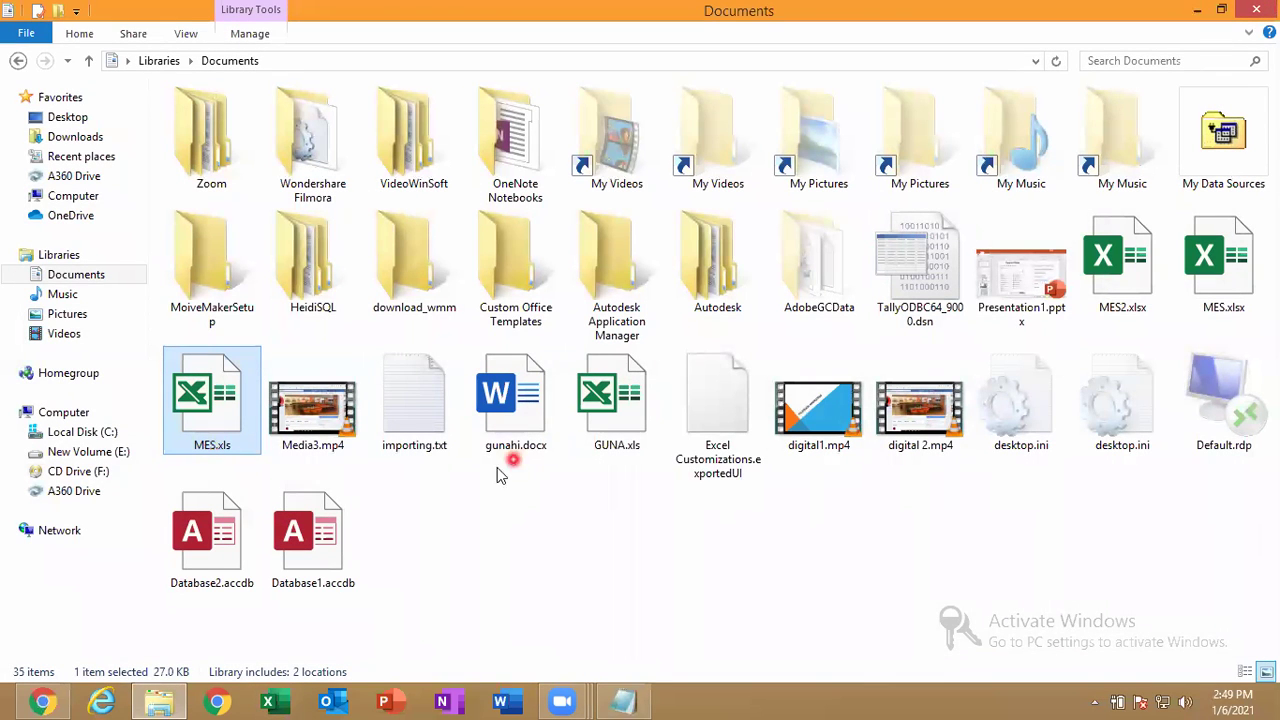
click(595, 418)
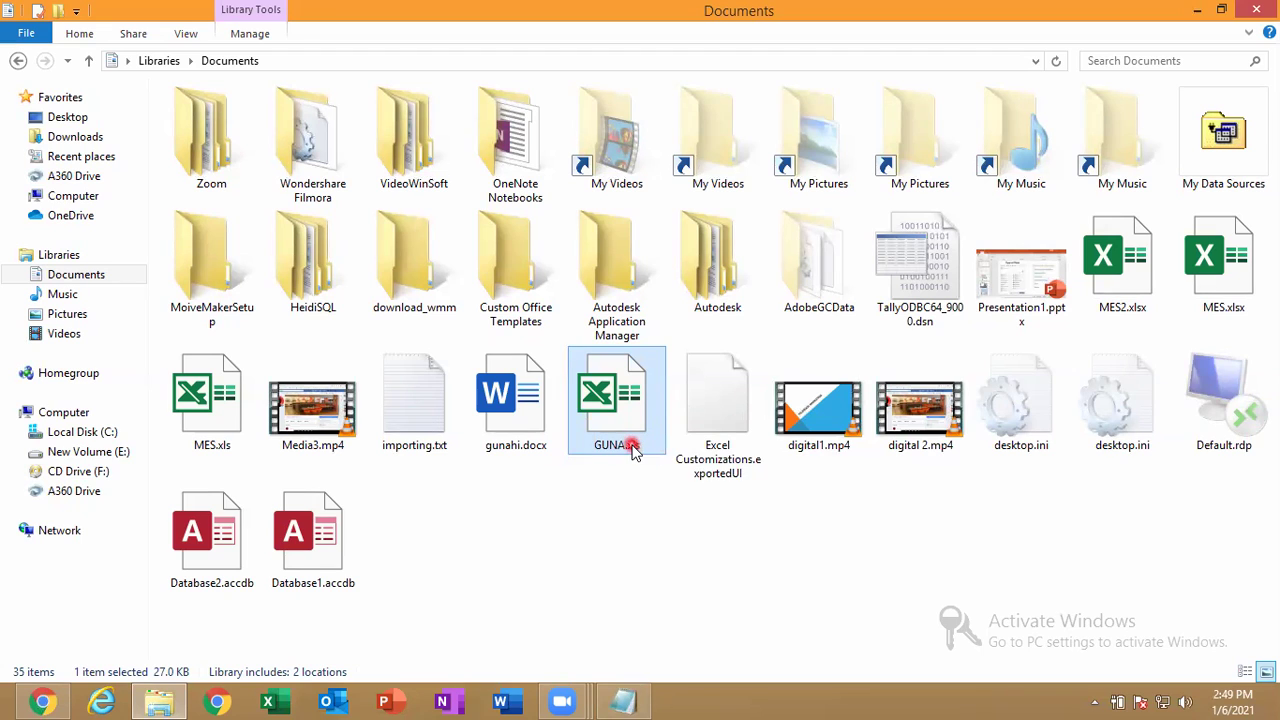
click(610, 400)
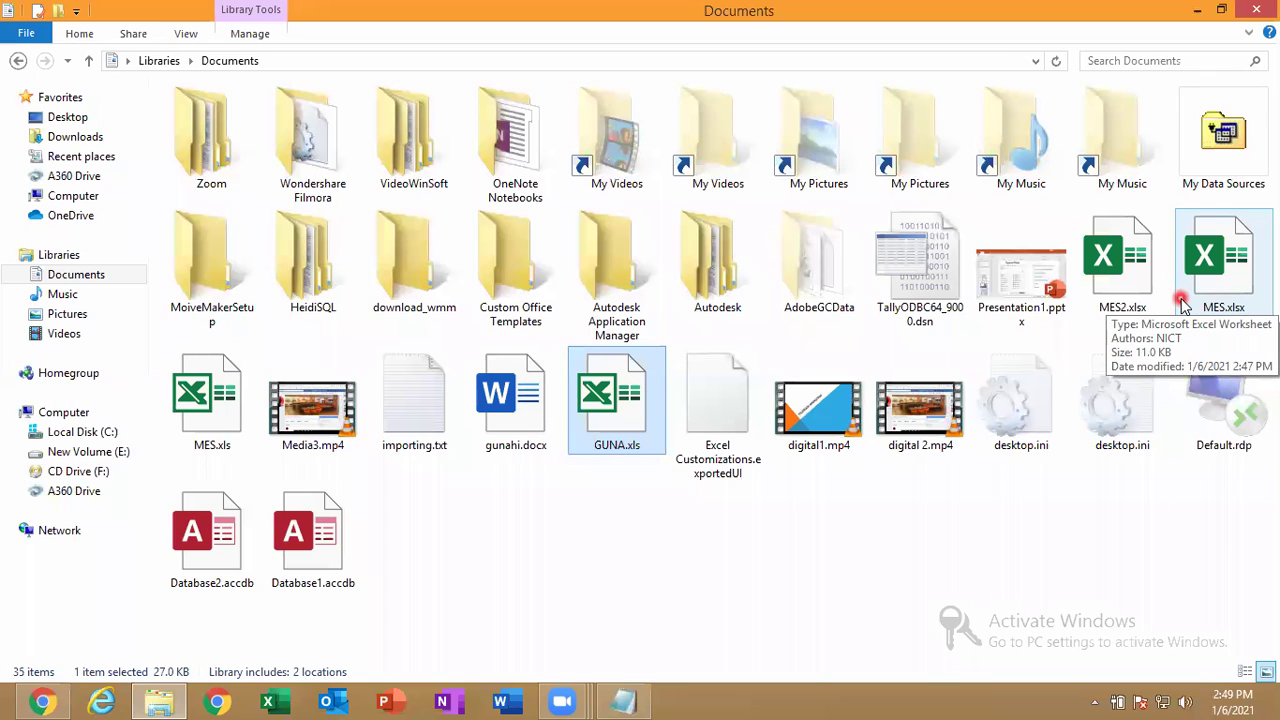
double_click(640, 413)
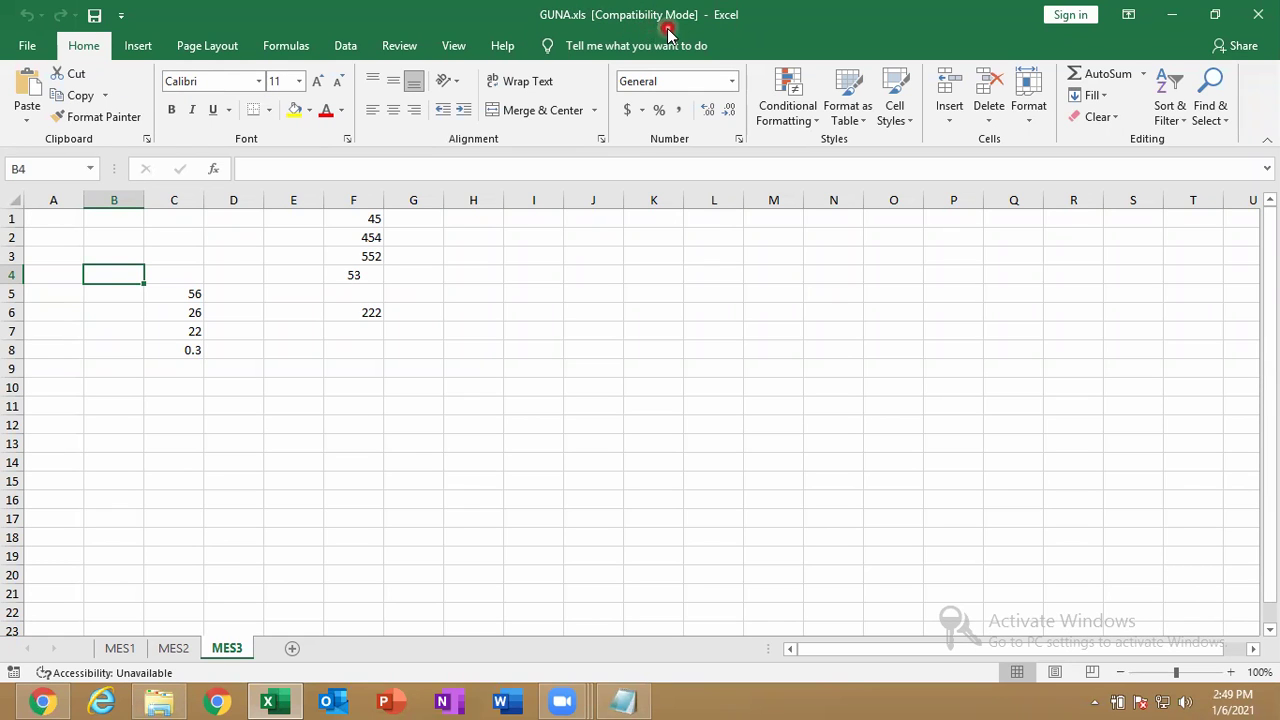
Convert GUNA.xls with File > Info > Convert, letting Excel reopen it as GUNA.xlsx.
click(26, 48)
click(52, 226)
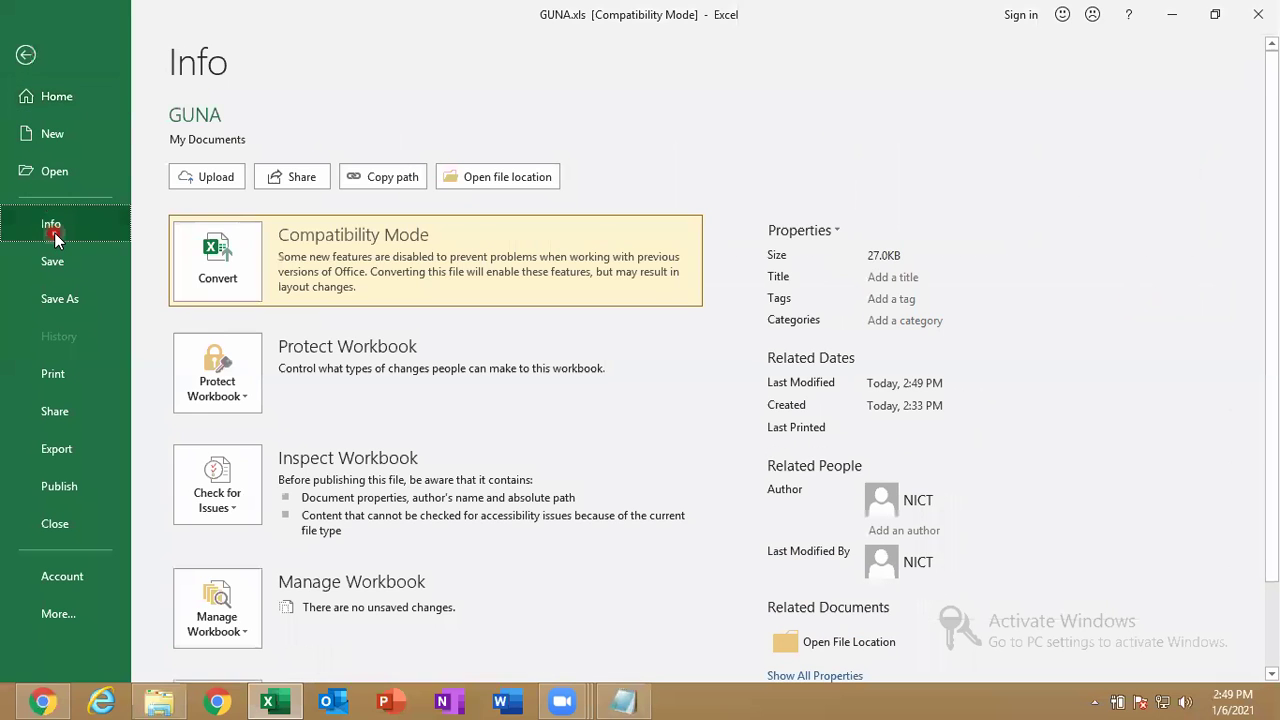
click(257, 287)
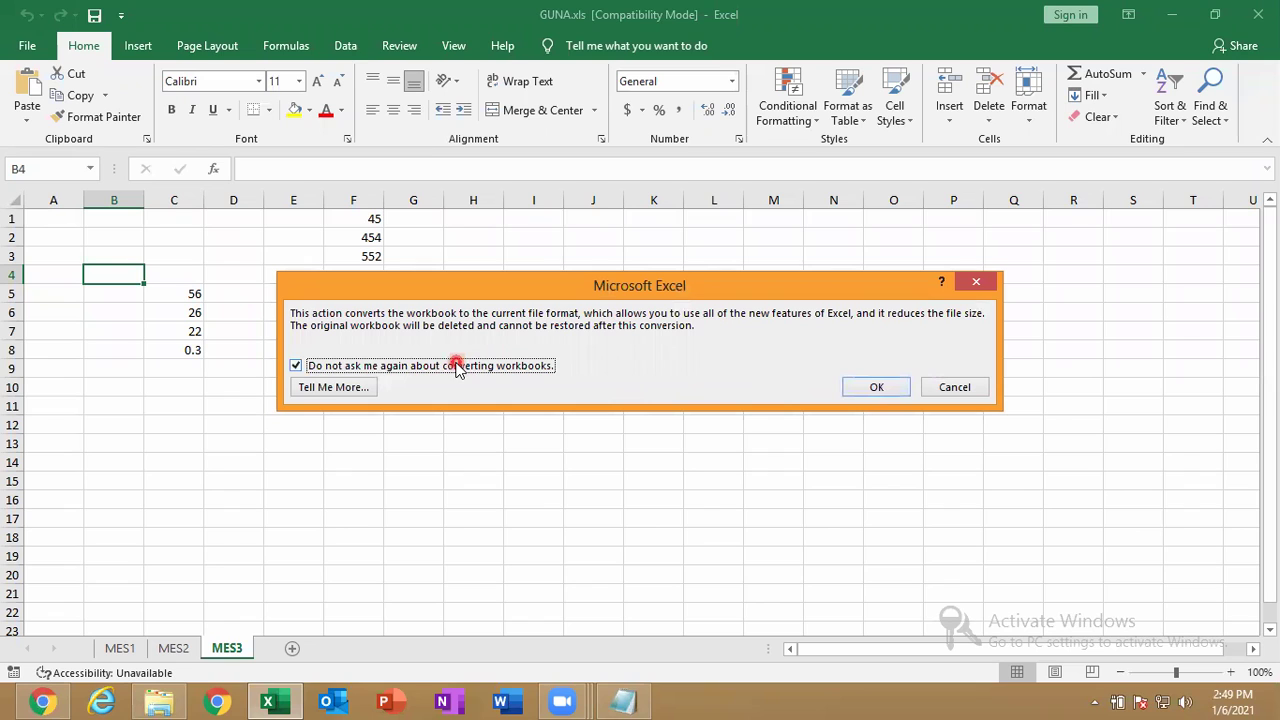
click(892, 393)
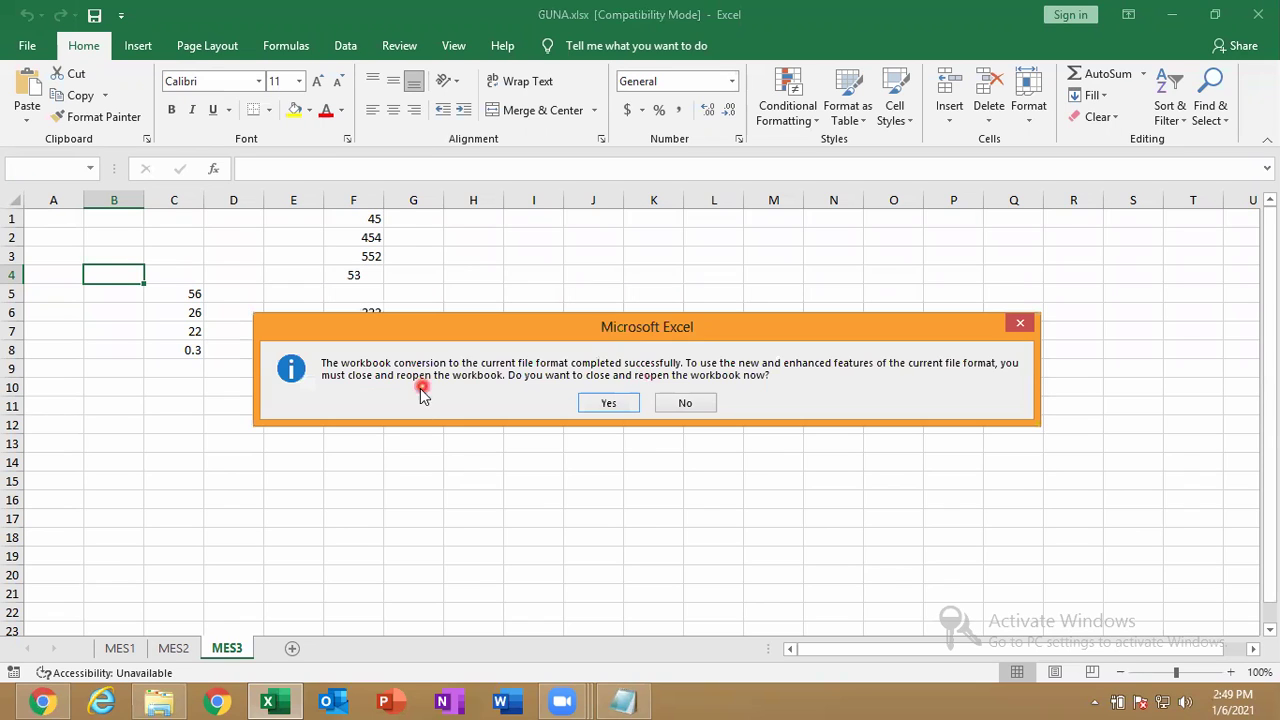
click(603, 403)
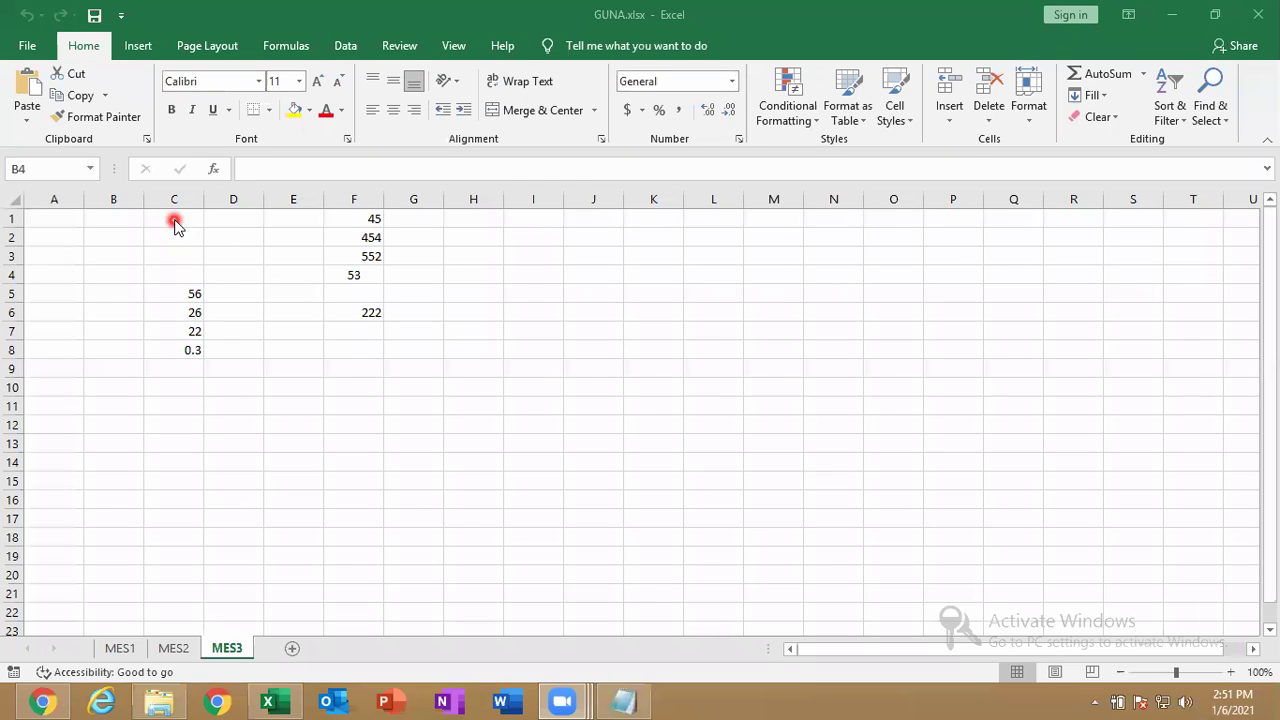
Set up saving GUNA as Excel 97-2003 (*.xls), then dismiss the save dialog and close Excel.
click(27, 47)
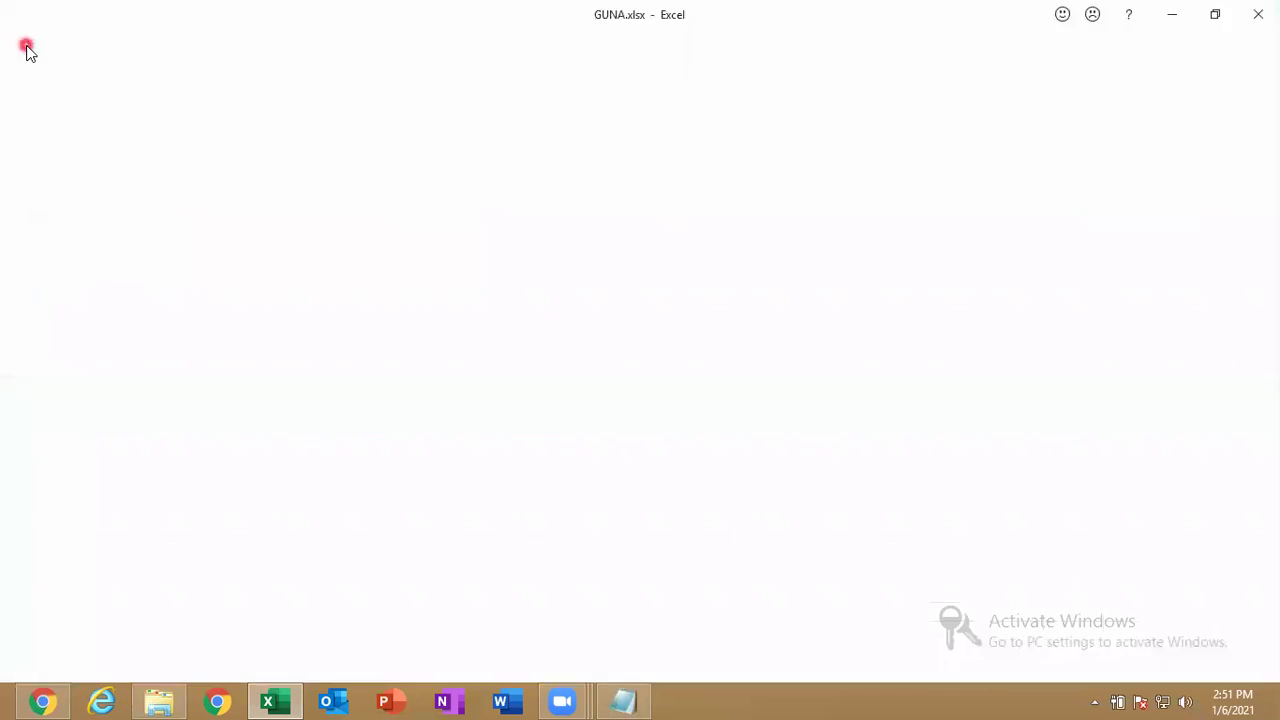
click(92, 308)
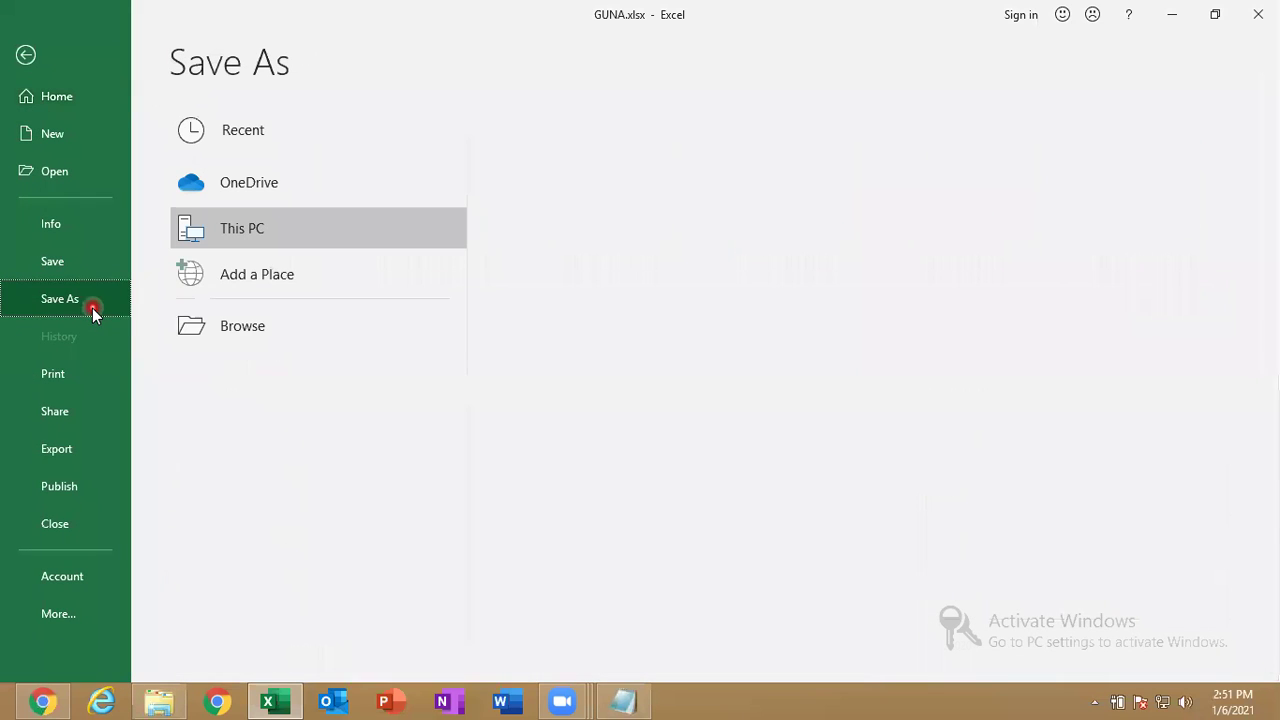
click(266, 345)
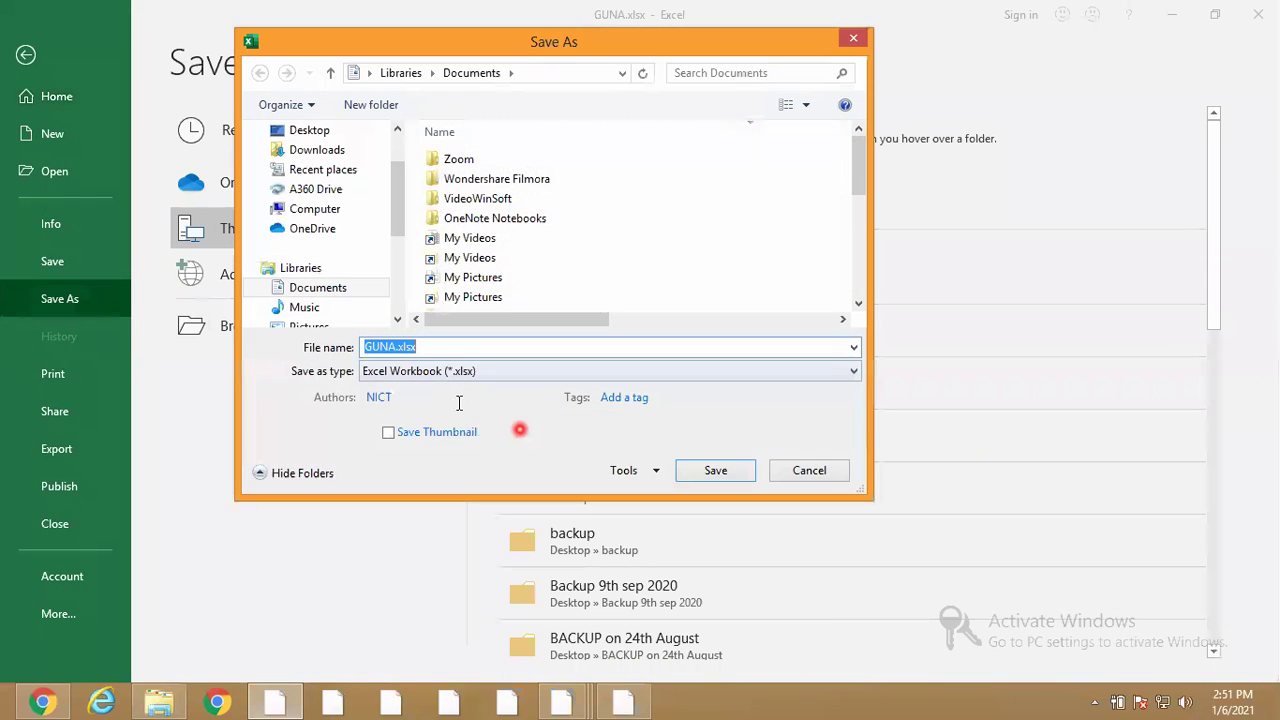
click(397, 378)
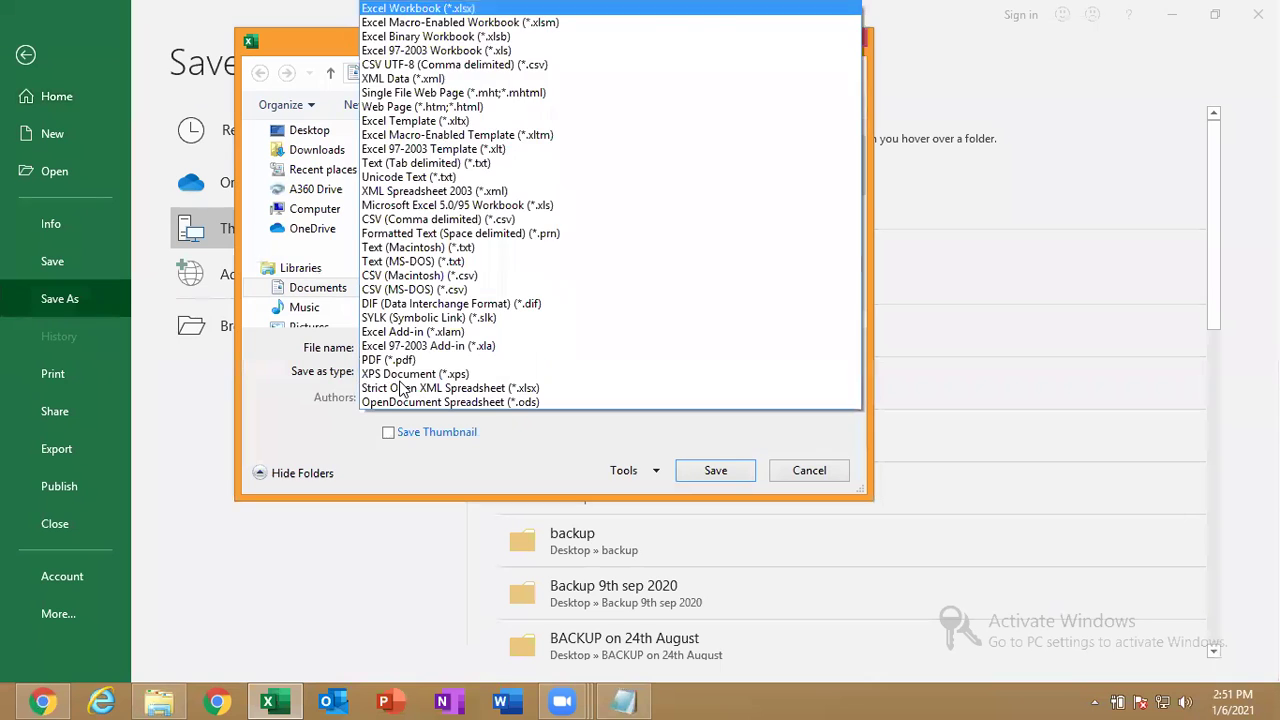
click(485, 52)
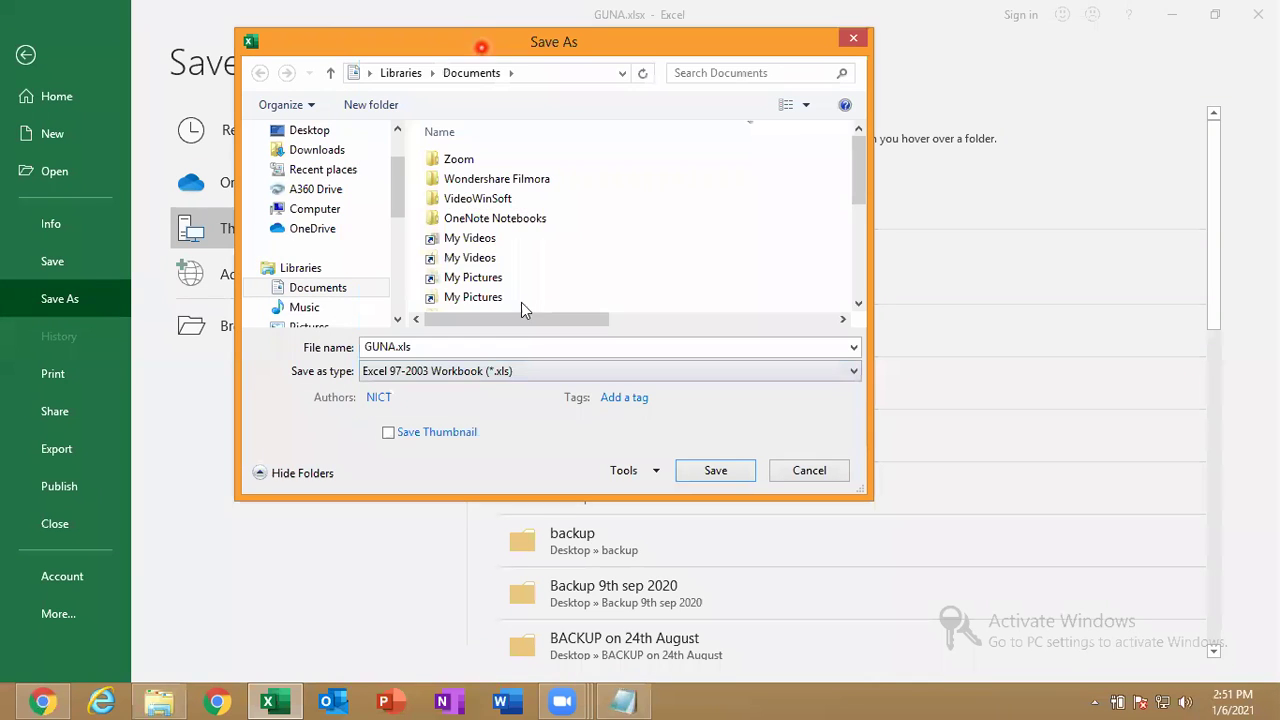
click(716, 468)
click(1262, 4)
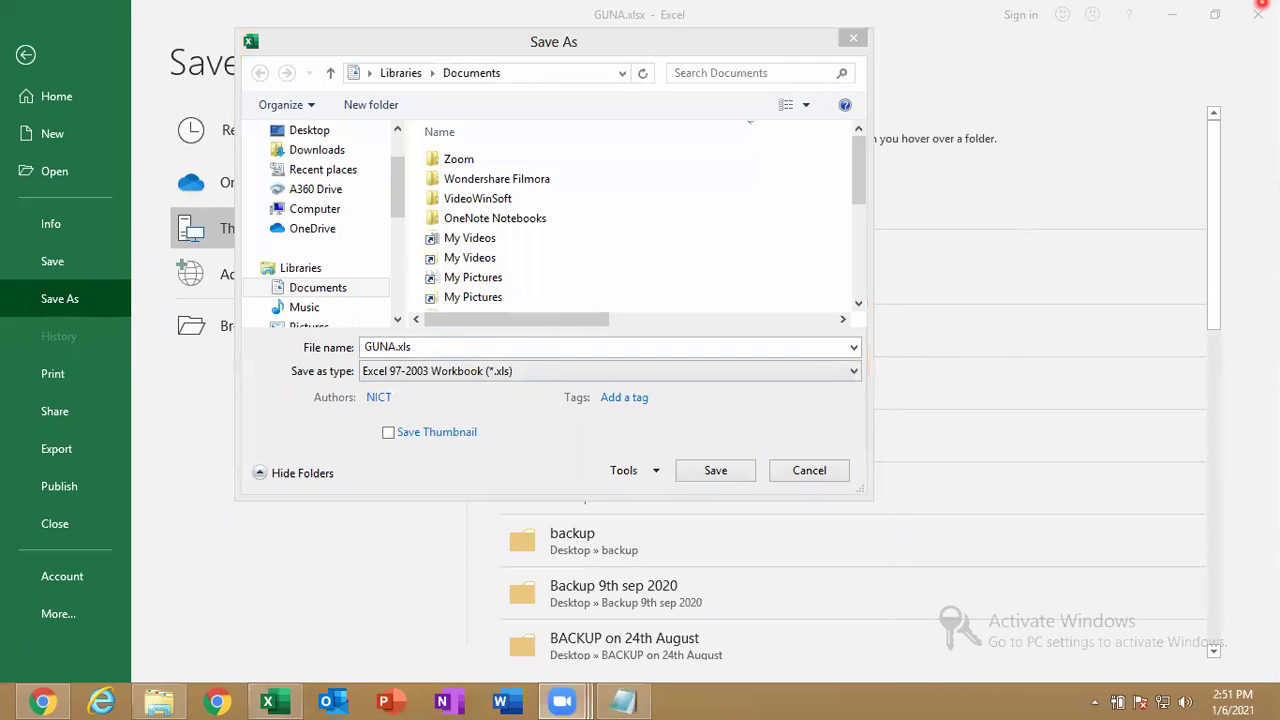
click(853, 39)
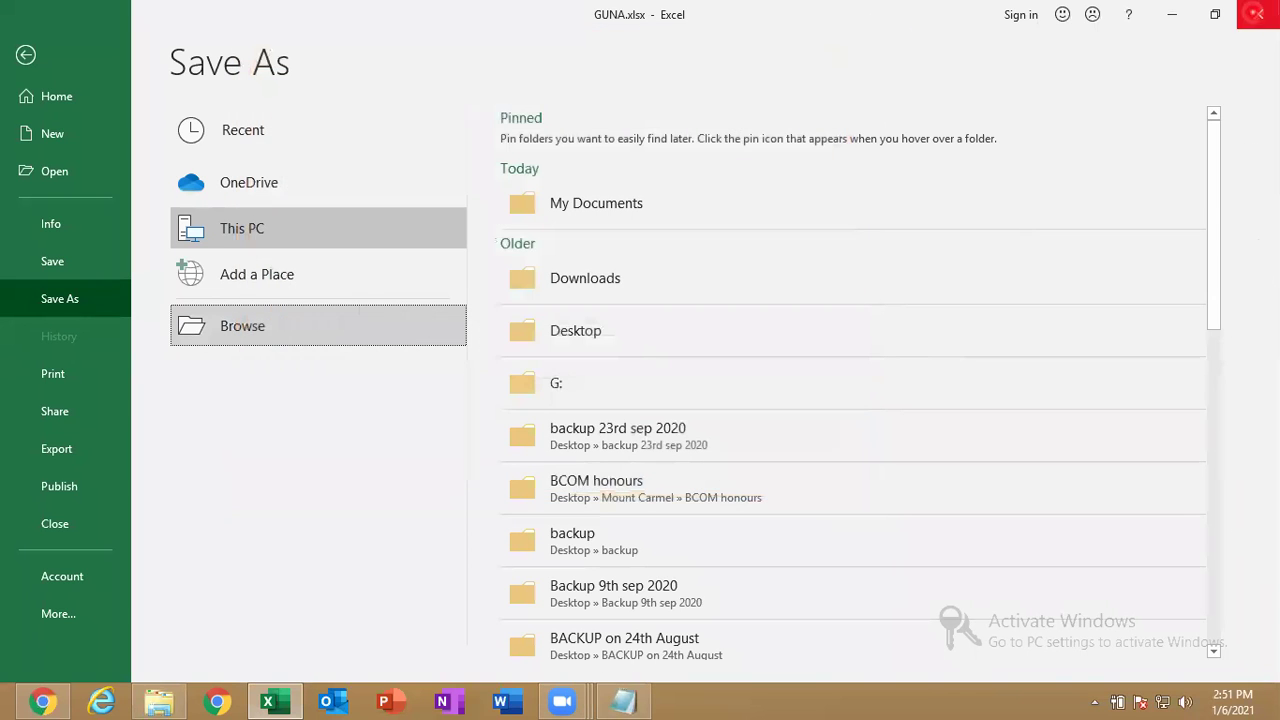
click(1256, 13)
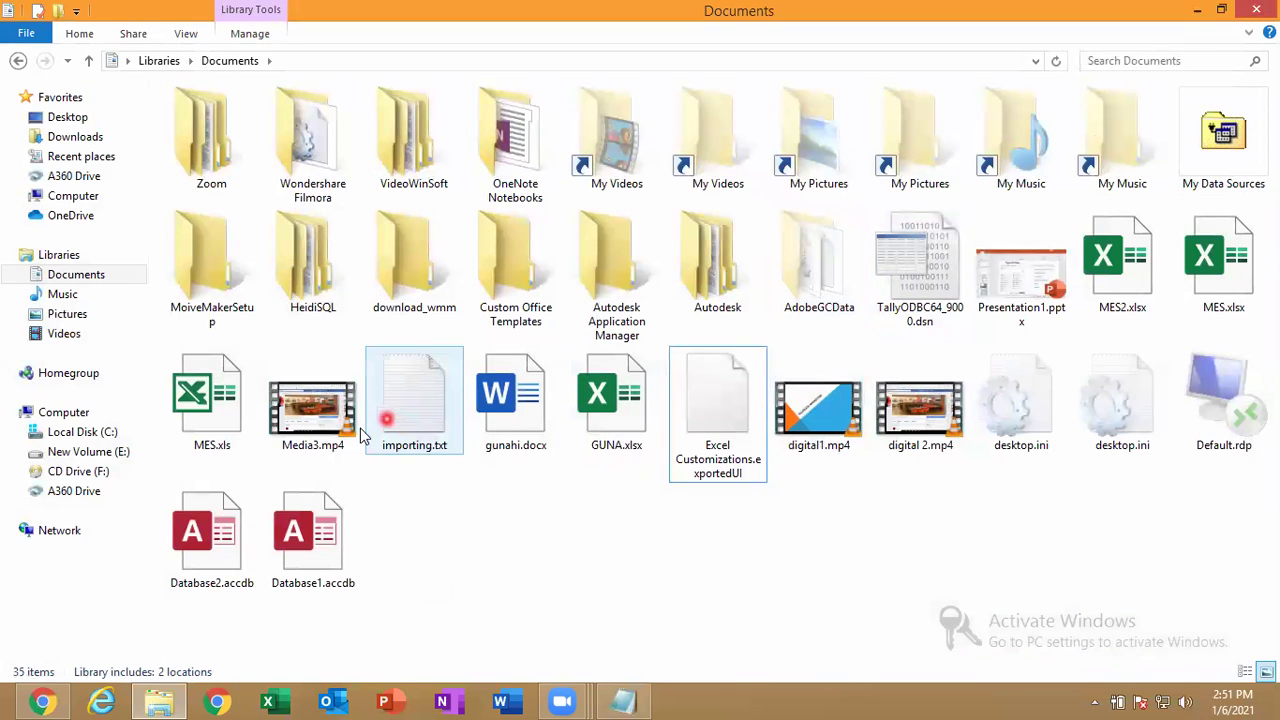
Open MES.xls from the Documents folder in Excel.
click(224, 418)
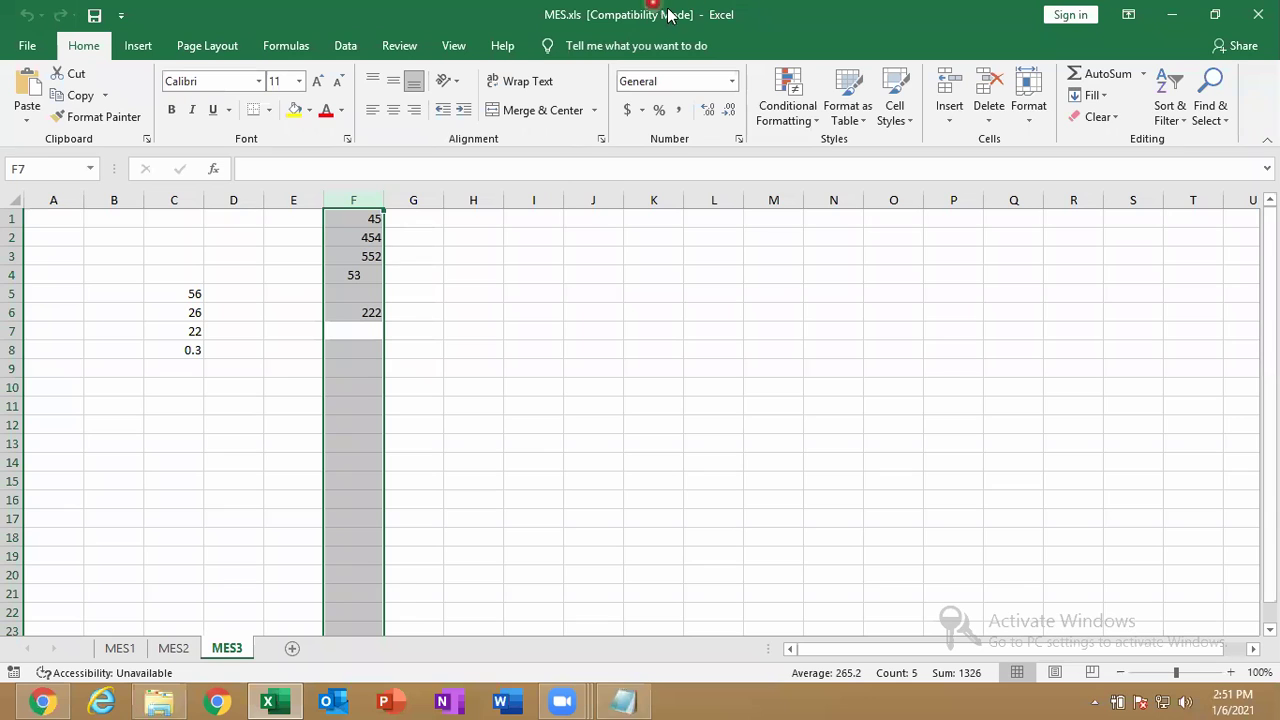
On MES.xls's Info page, review the Protect Workbook and Check for Issues options.
click(31, 47)
click(62, 216)
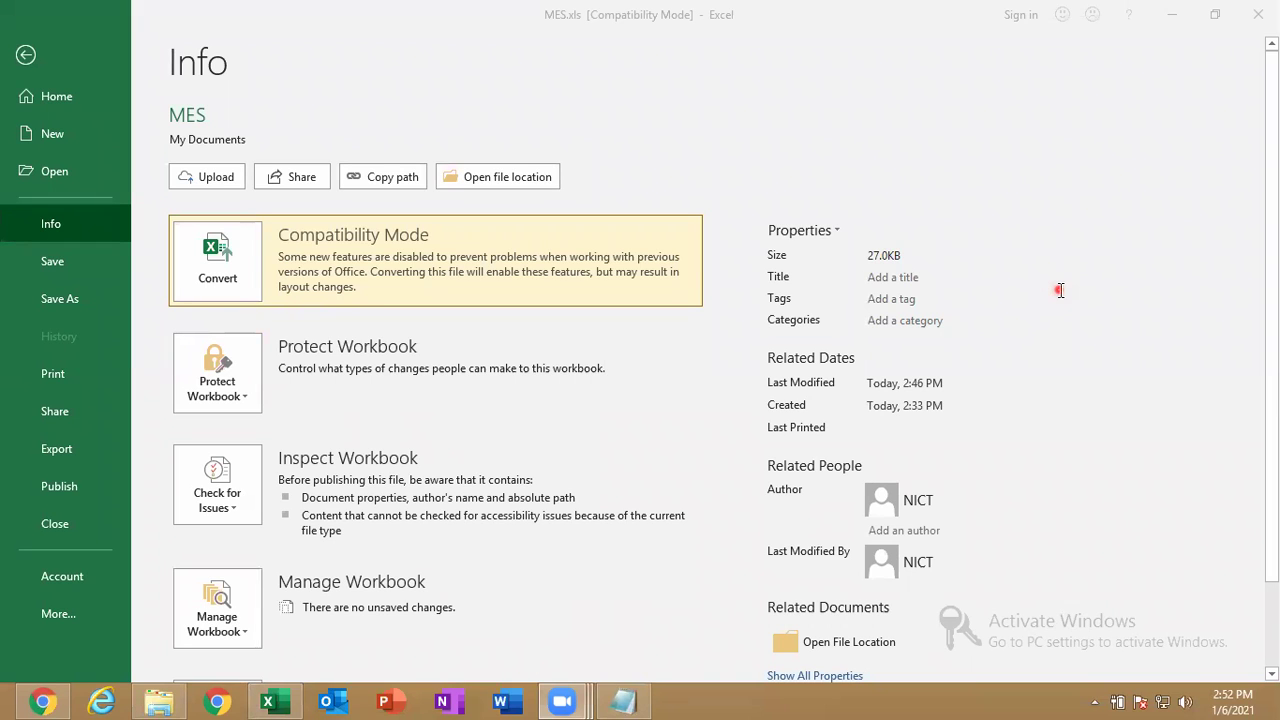
click(607, 352)
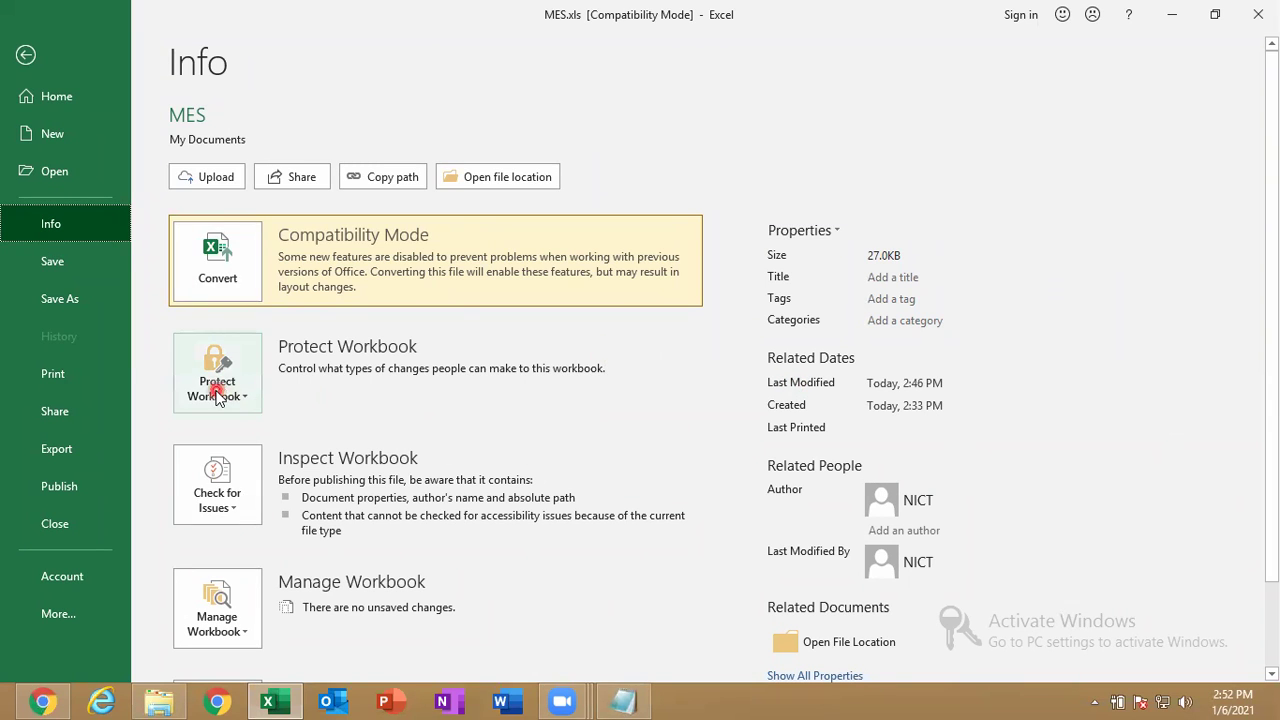
click(217, 395)
click(231, 514)
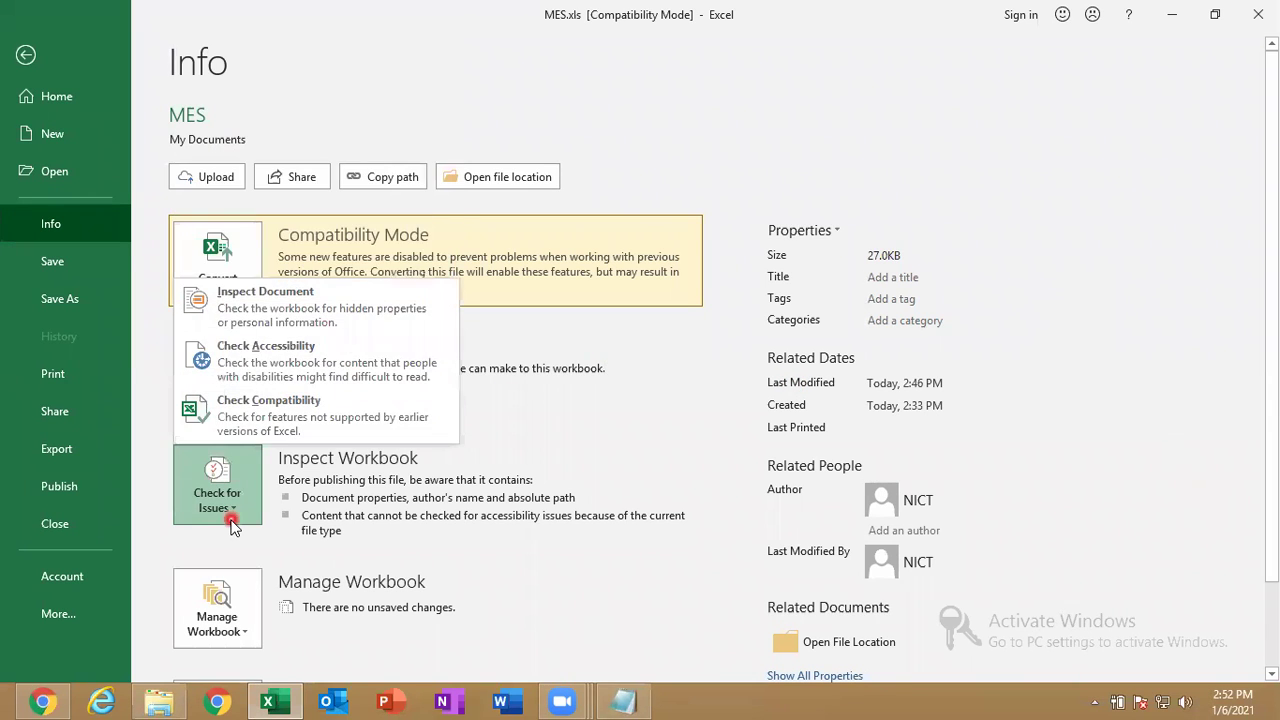
Browse Manage Workbook > Recover Unsaved Workbooks, cancel, and show the File start page.
click(537, 503)
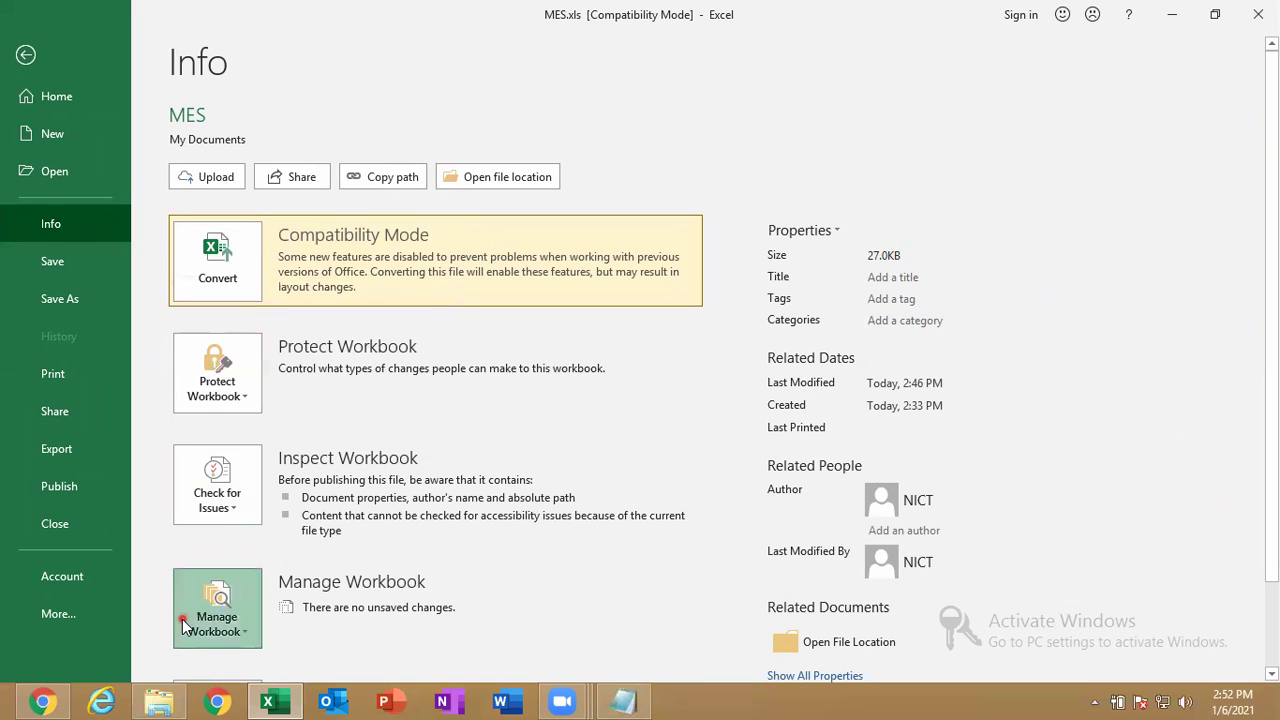
click(200, 615)
click(264, 540)
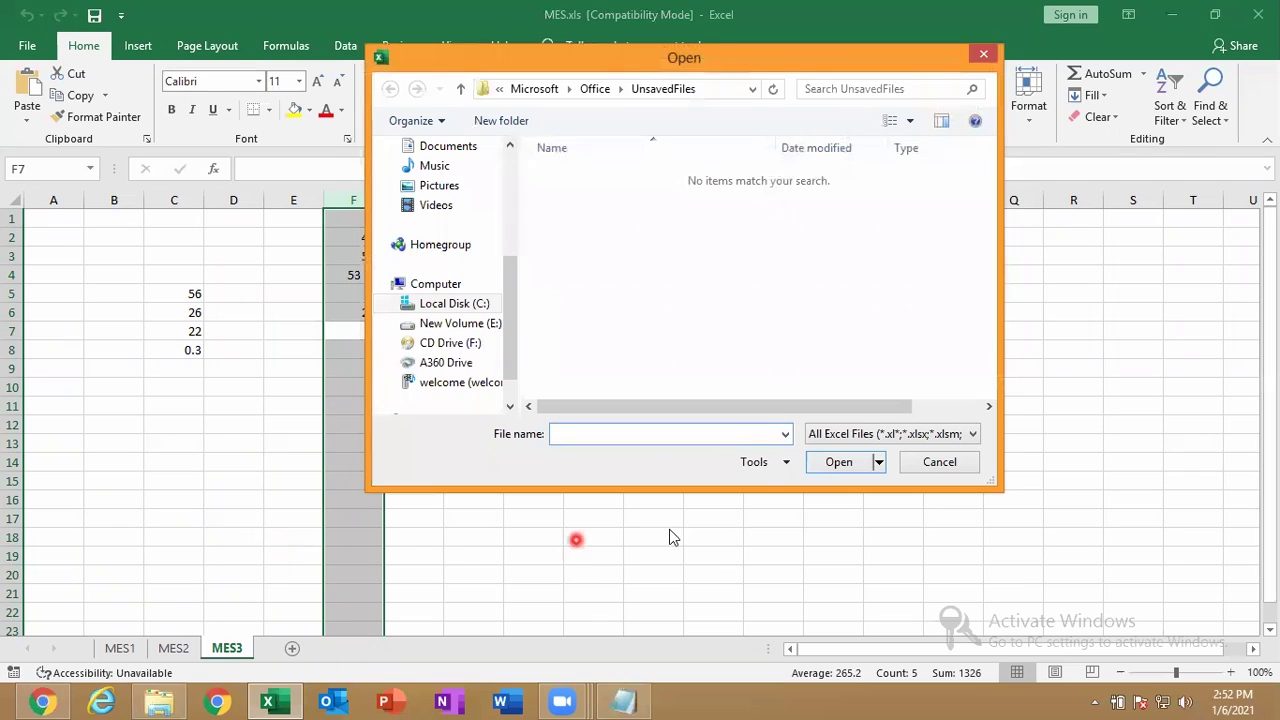
click(938, 462)
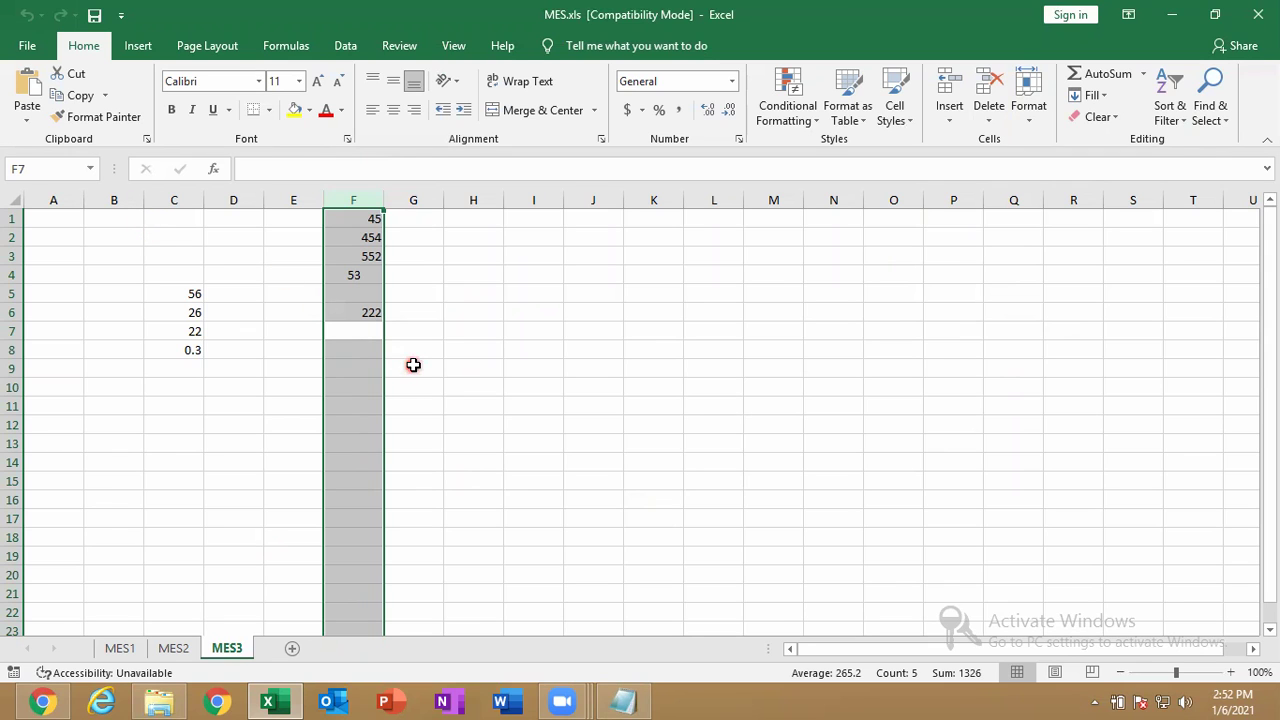
click(27, 45)
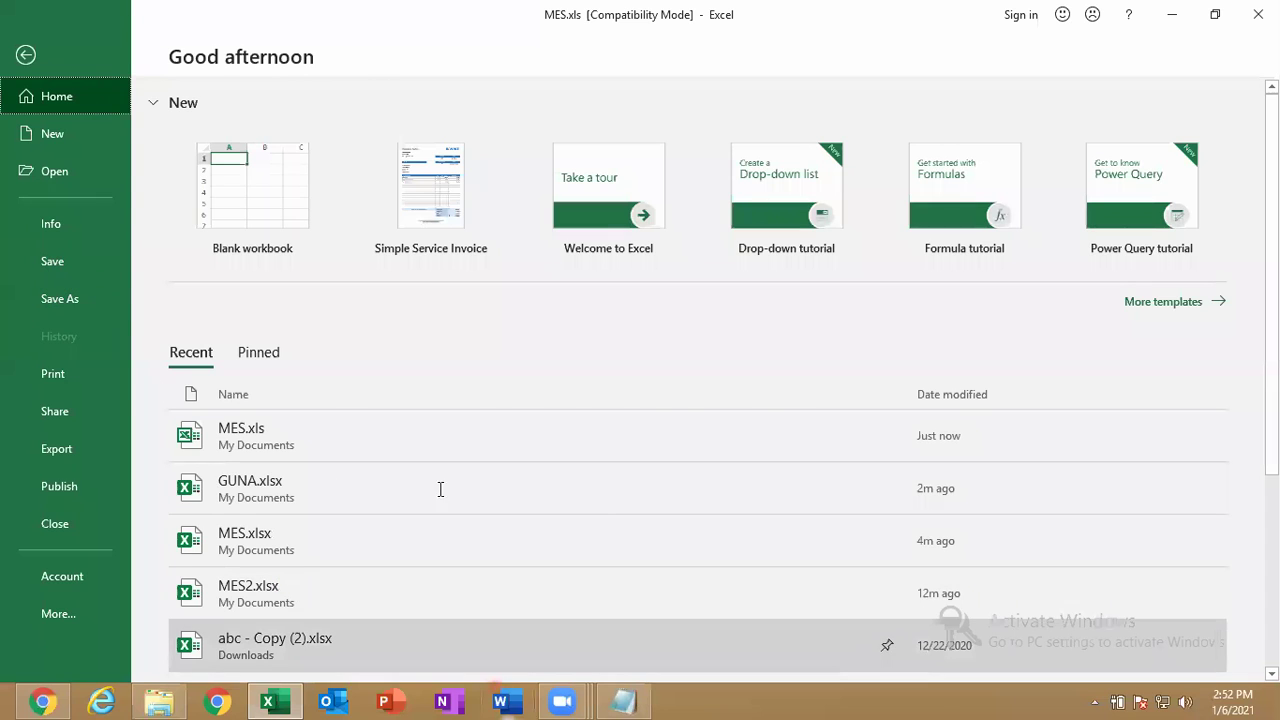
key(alt+Tab)
Add the line 'CRTL+S - SAVE' beneath the ALT+F4 entry in Notepad.
click(340, 239)
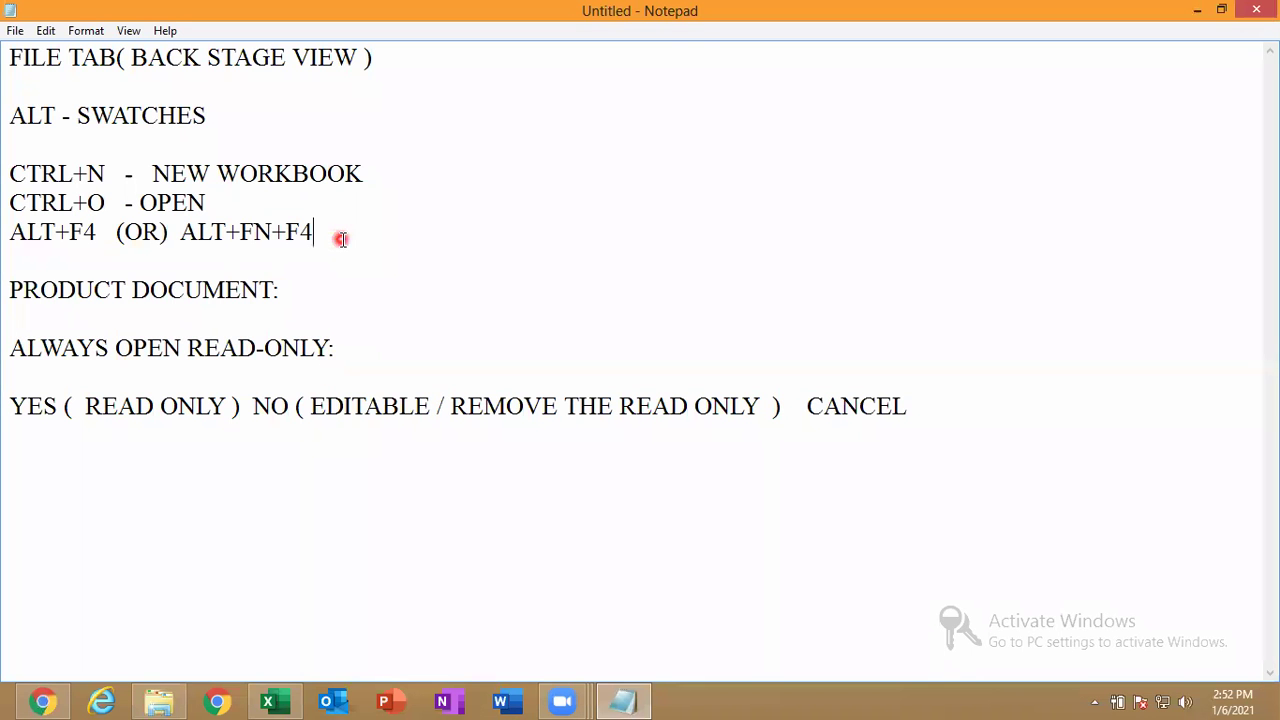
key(Return)
text(CRTL+S  )
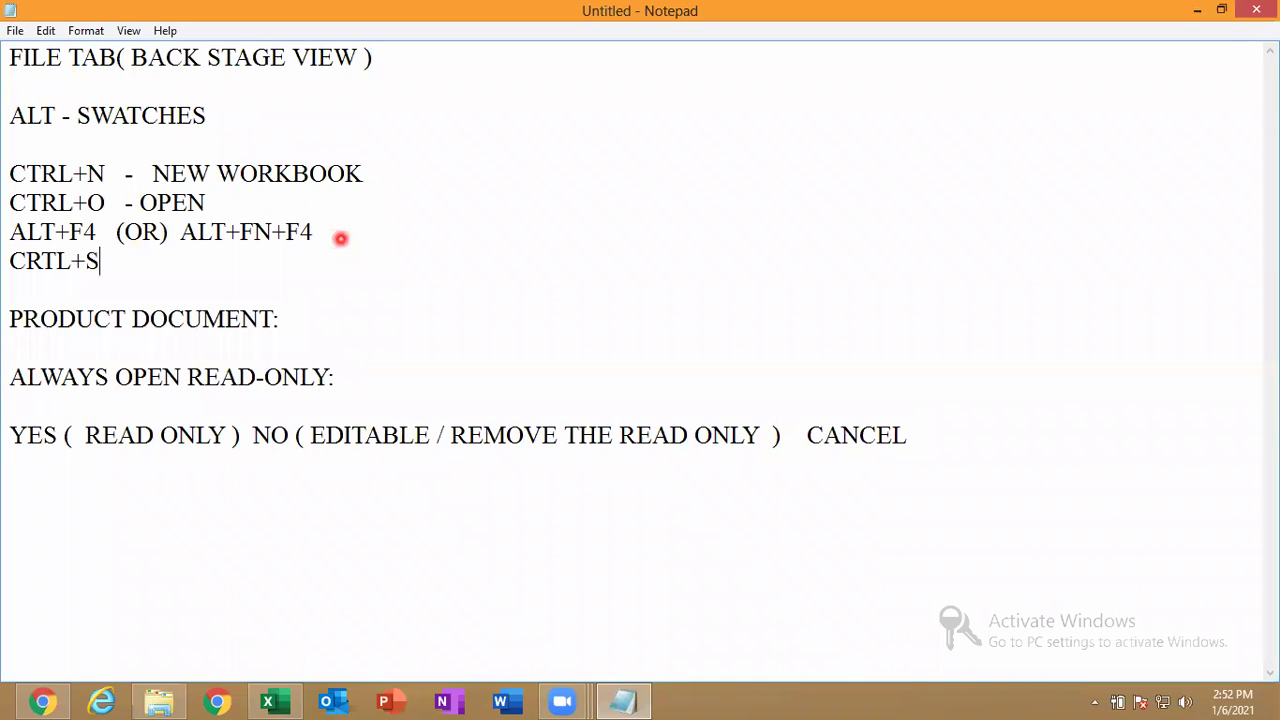
text( - SAVE)
key(Return)
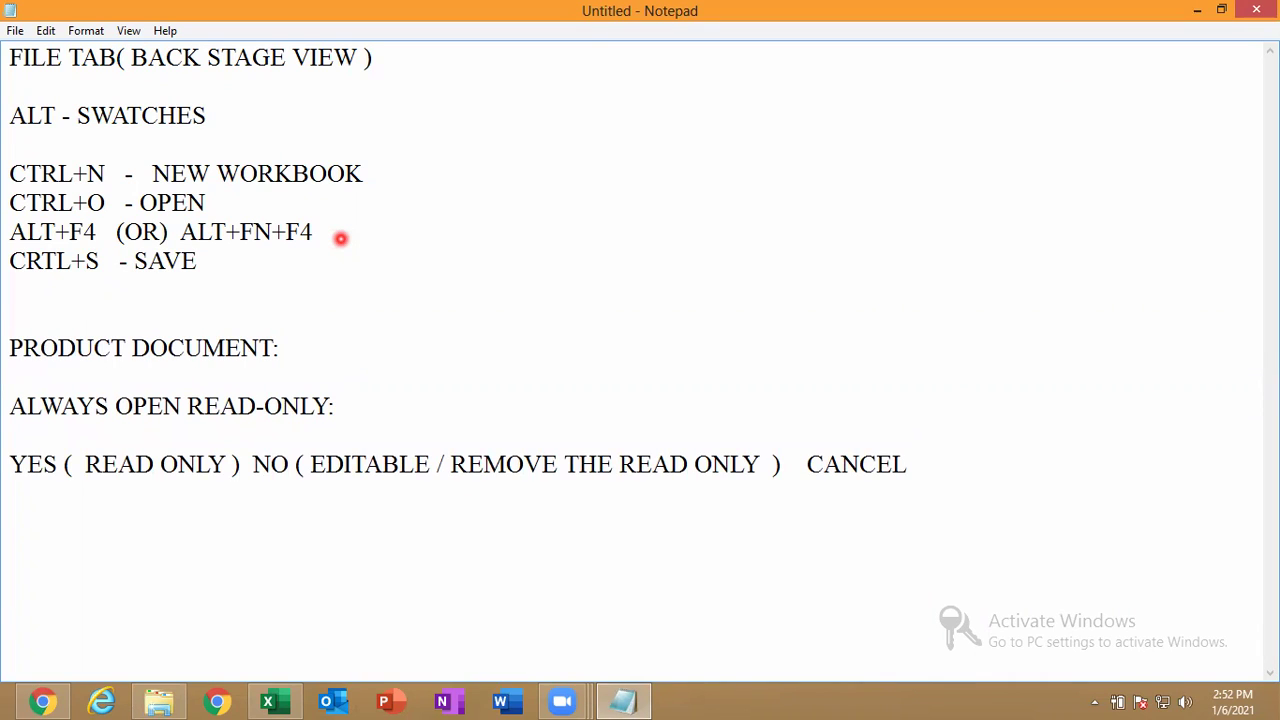
Add the line 'F12 OR CTRL+F12 -- SAVE AS', correcting typos and misplaced text.
text(F12  OR CTRK)
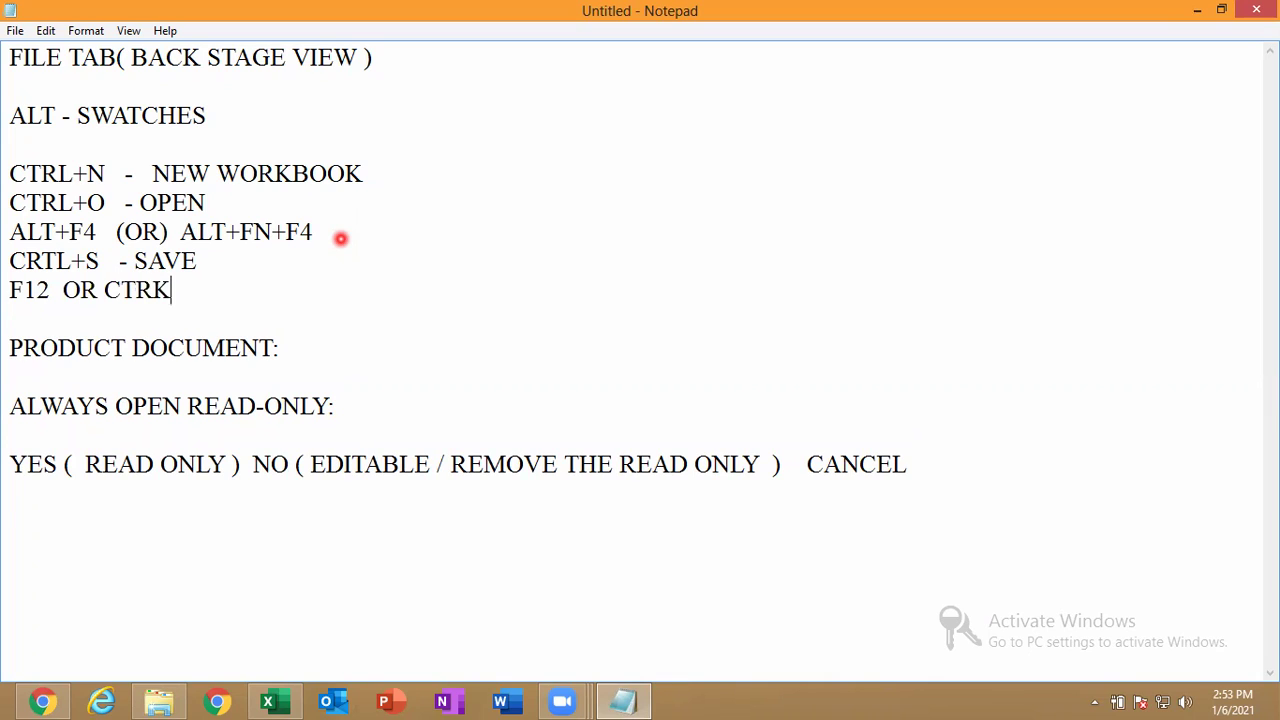
key(BackSpace)
text(L+F12)
click(341, 238)
text(- SAVE)
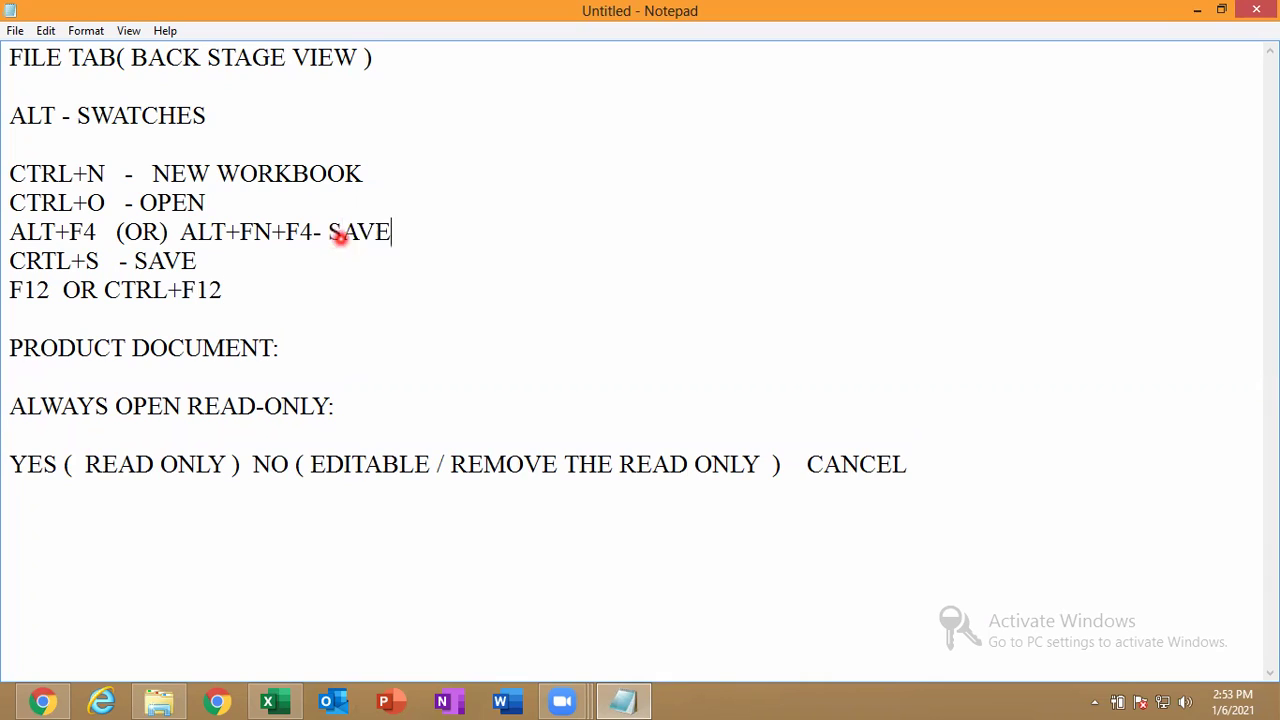
key(BackSpace)
key(BackSpace)
key(BackSpace)
key(BackSpace)
key(BackSpace)
key(BackSpace)
key(BackSpace)
click(279, 286)
text(--)
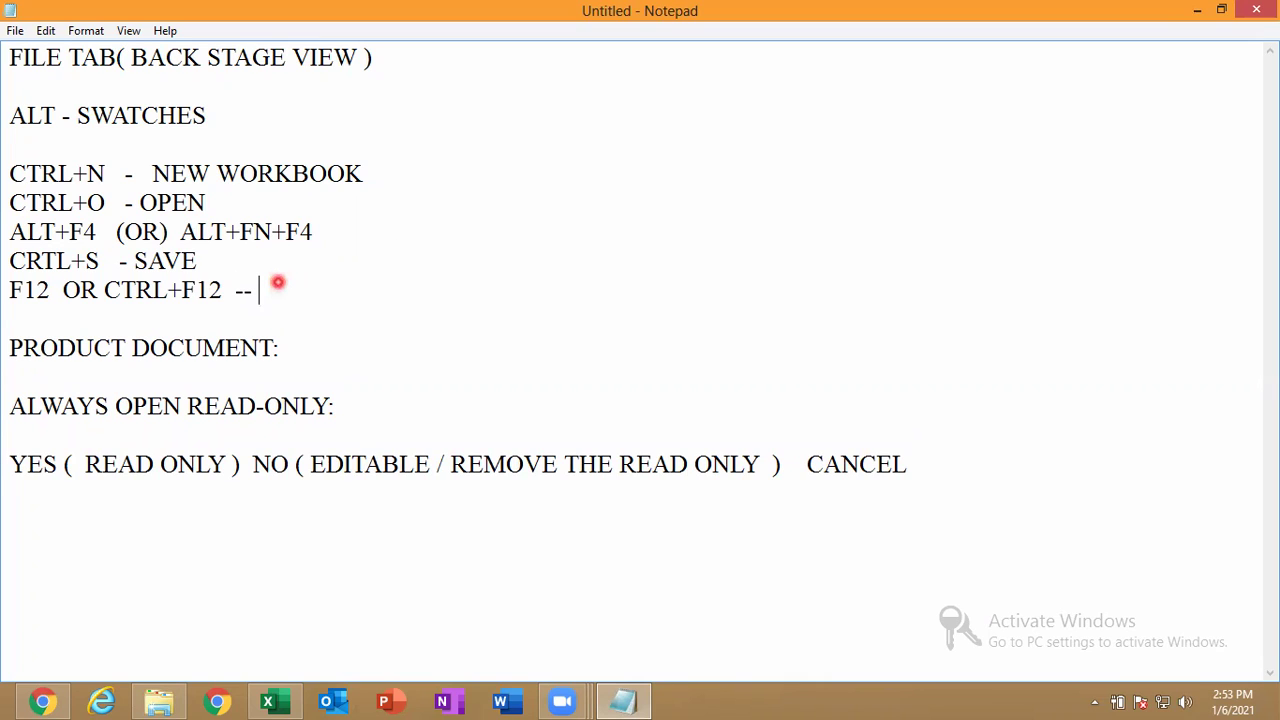
text( SAVE AS)
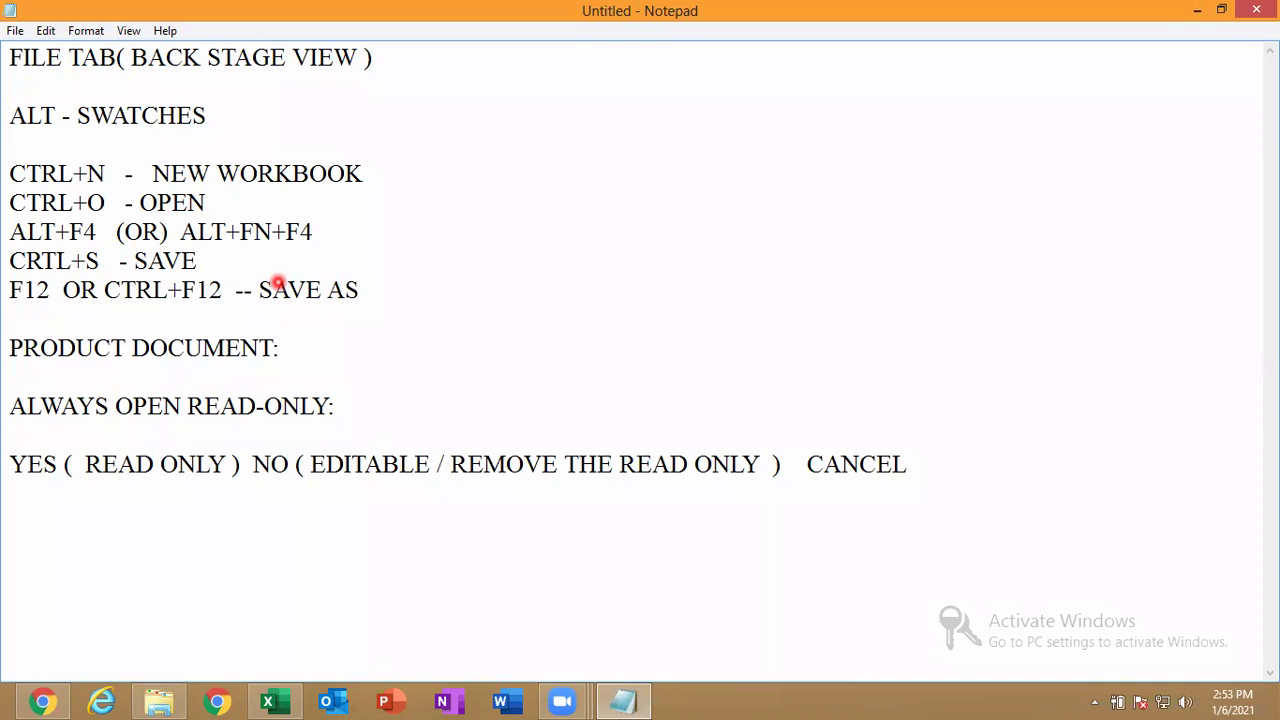
Convert the MES workbook from .xls to MES.xlsx, replacing the existing file, and reopen it.
click(268, 701)
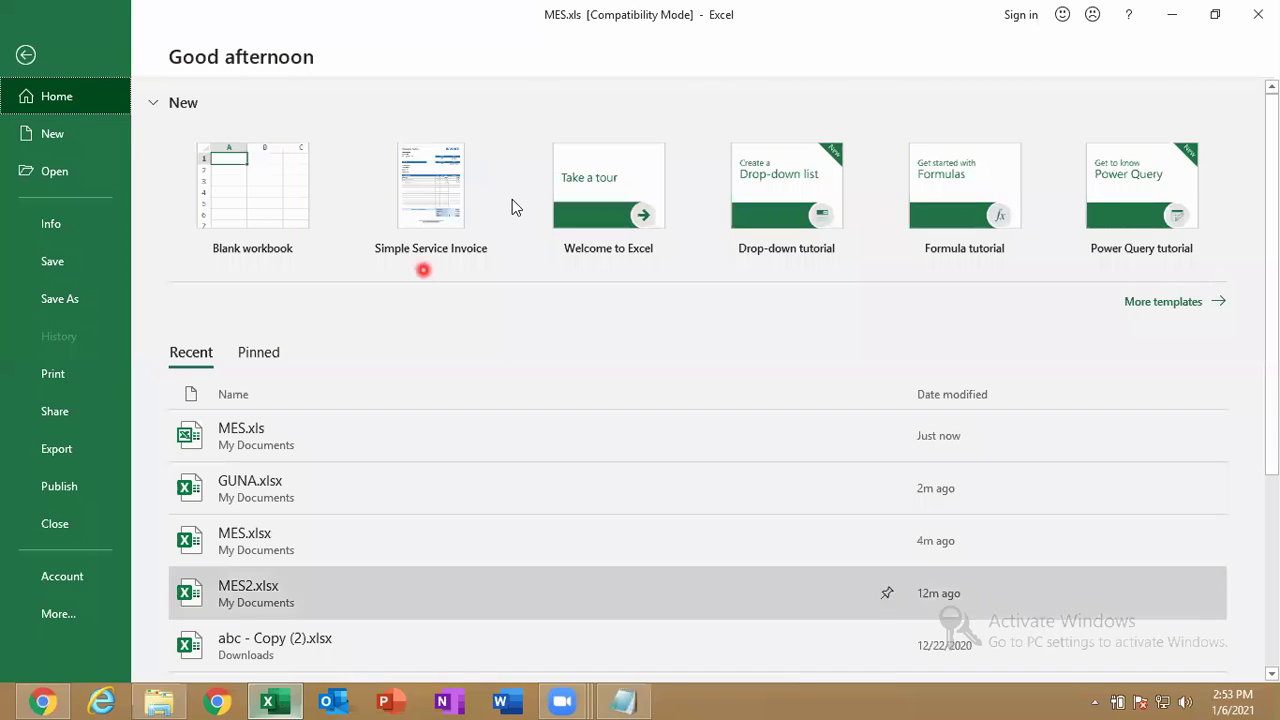
click(26, 55)
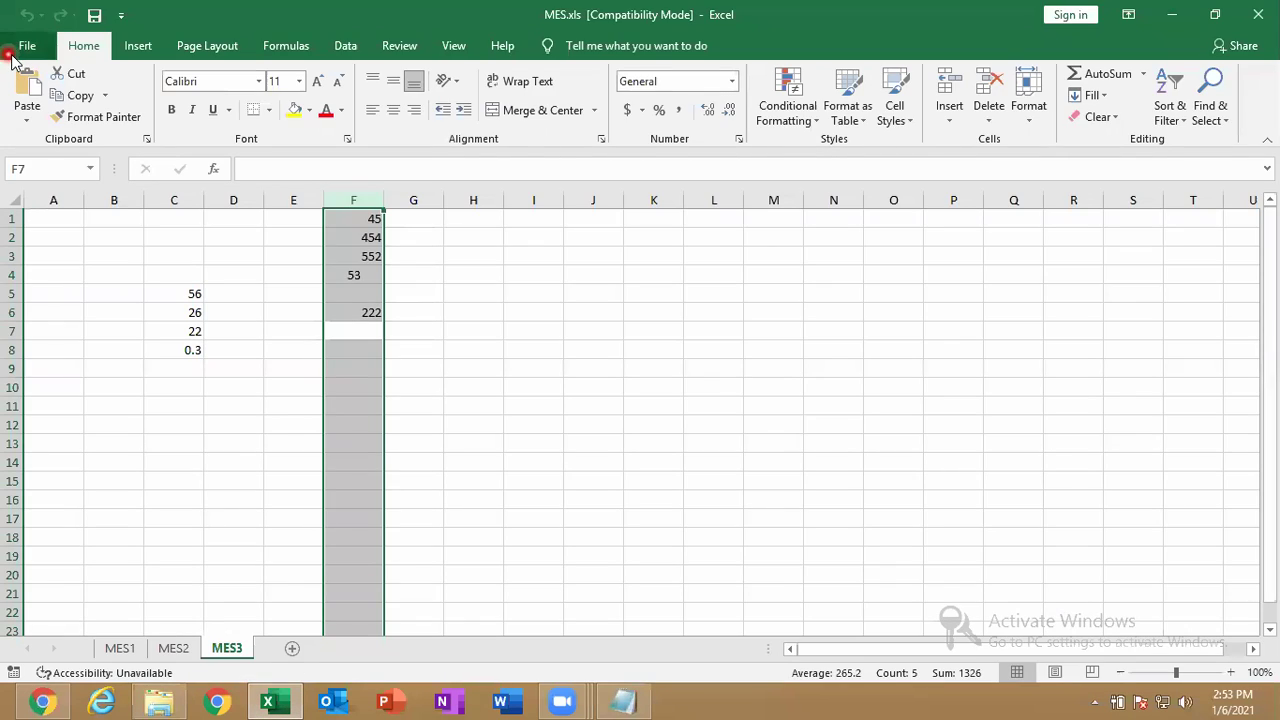
click(22, 47)
click(71, 229)
click(213, 259)
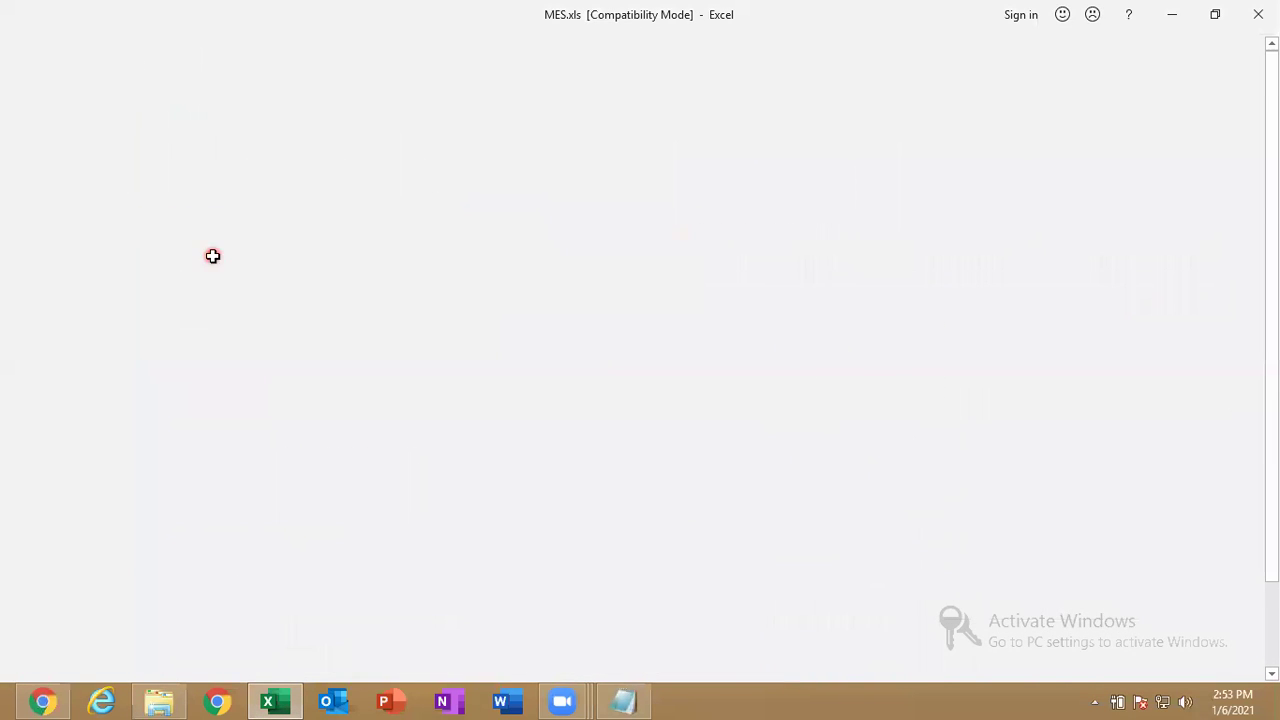
key(Return)
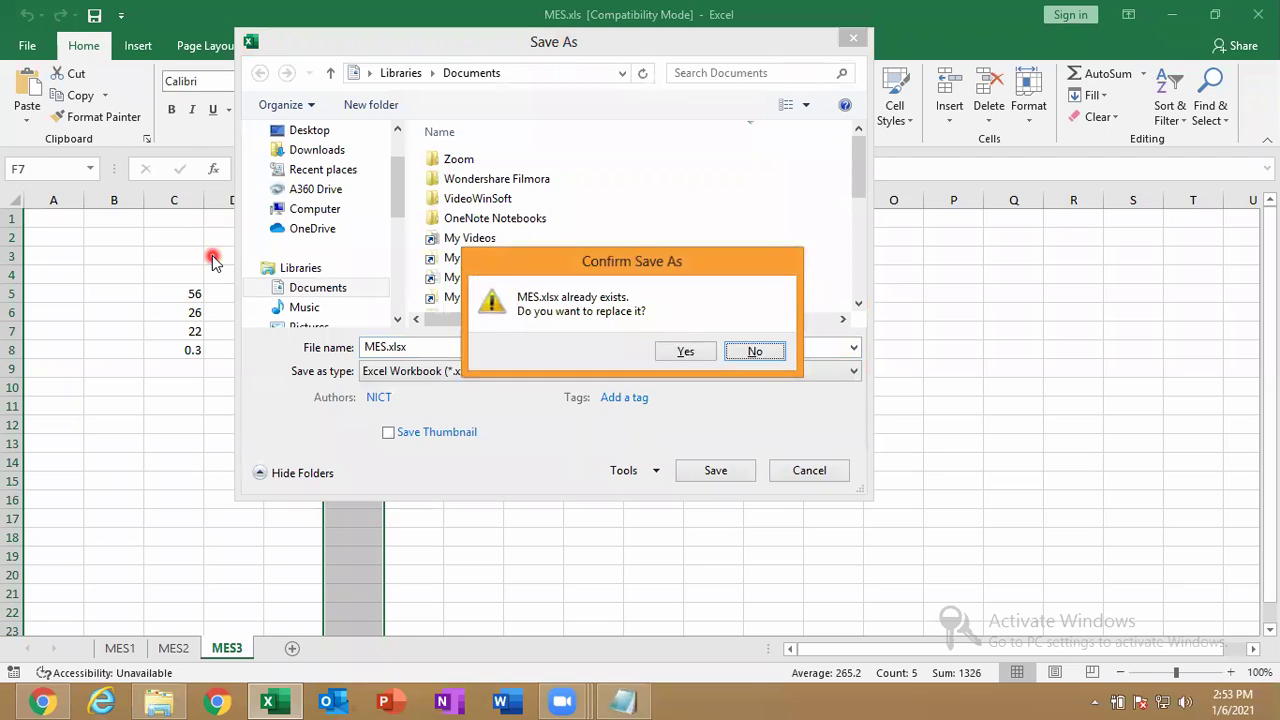
key(Left)
key(Return)
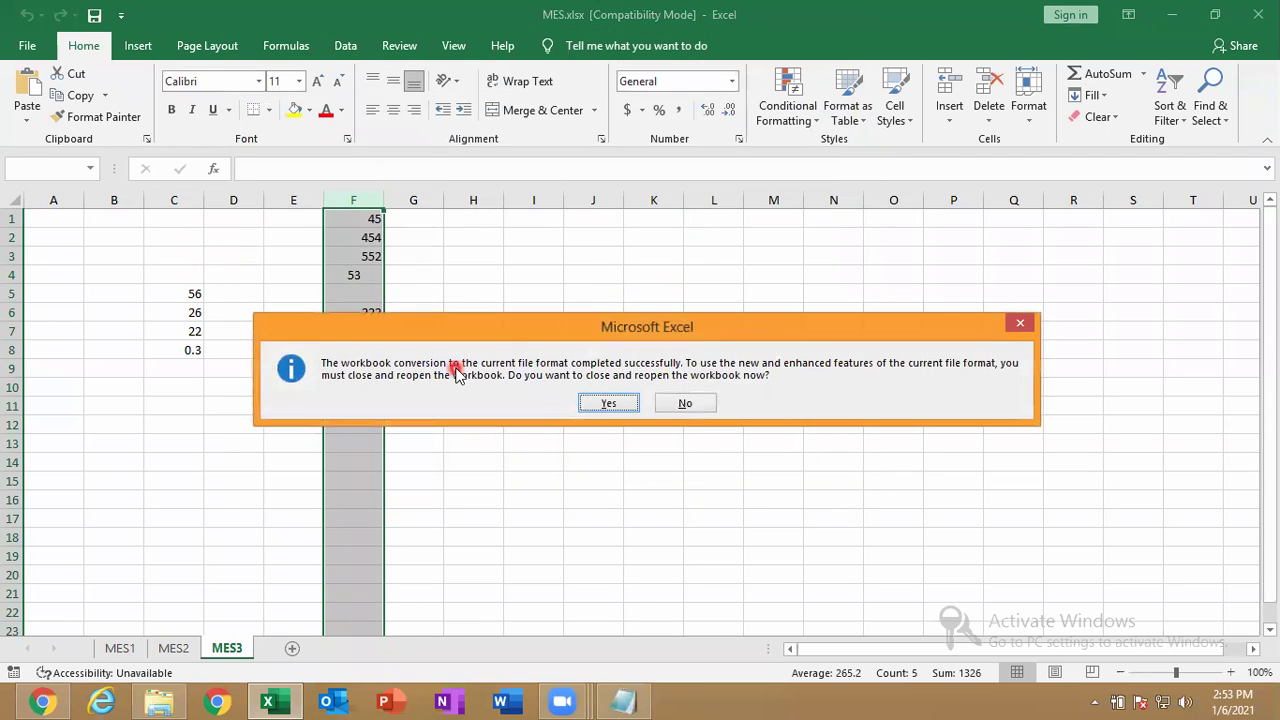
key(Return)
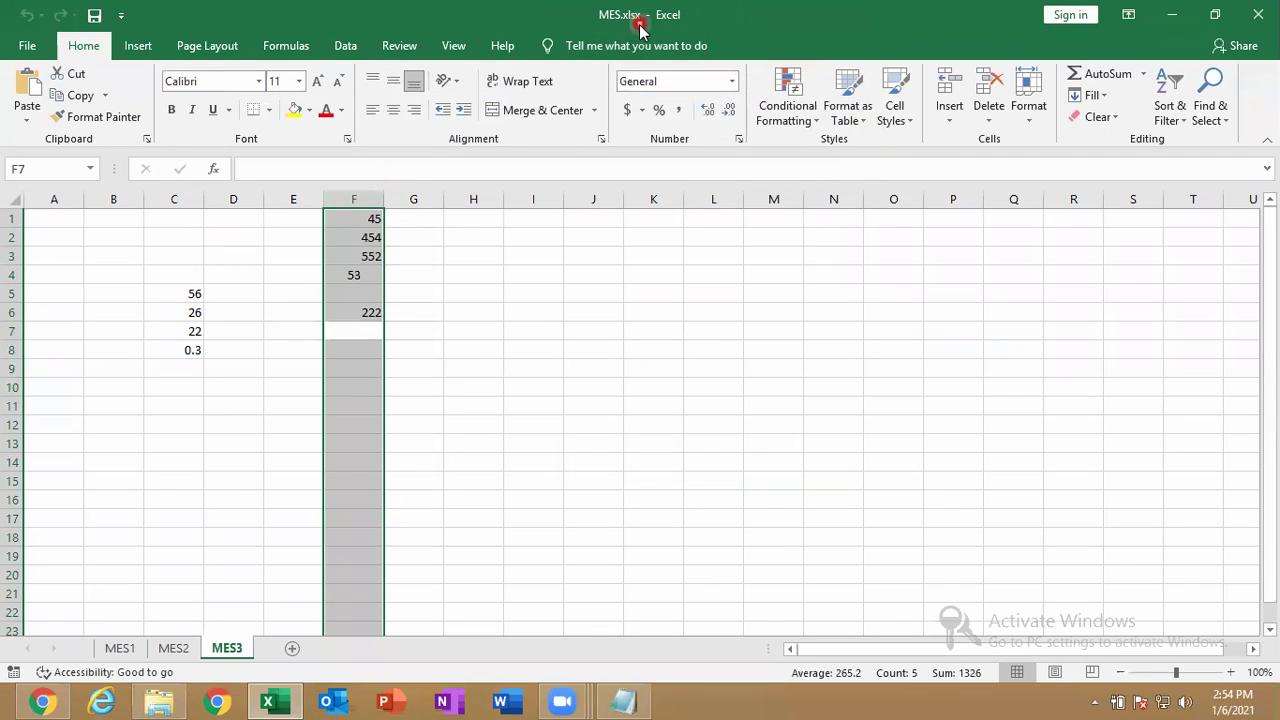
click(544, 314)
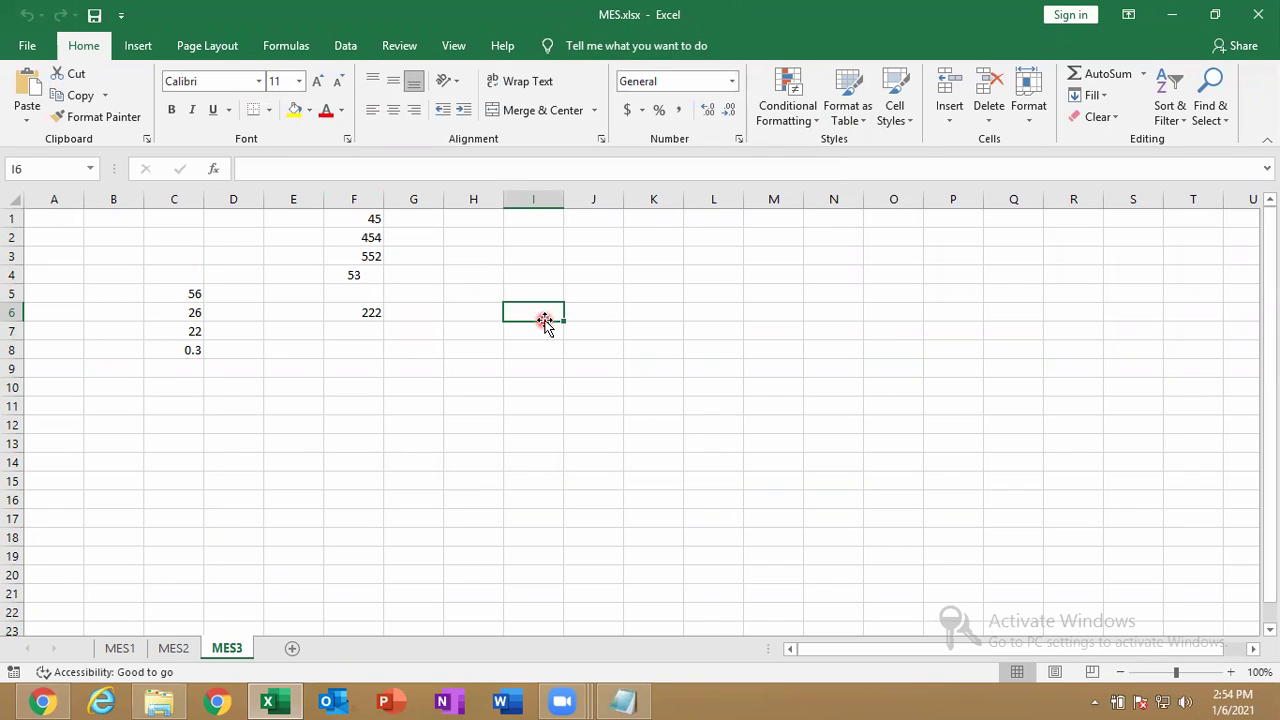
Save the worksheet to the Desktop as a PDF named MES CLG.
click(25, 48)
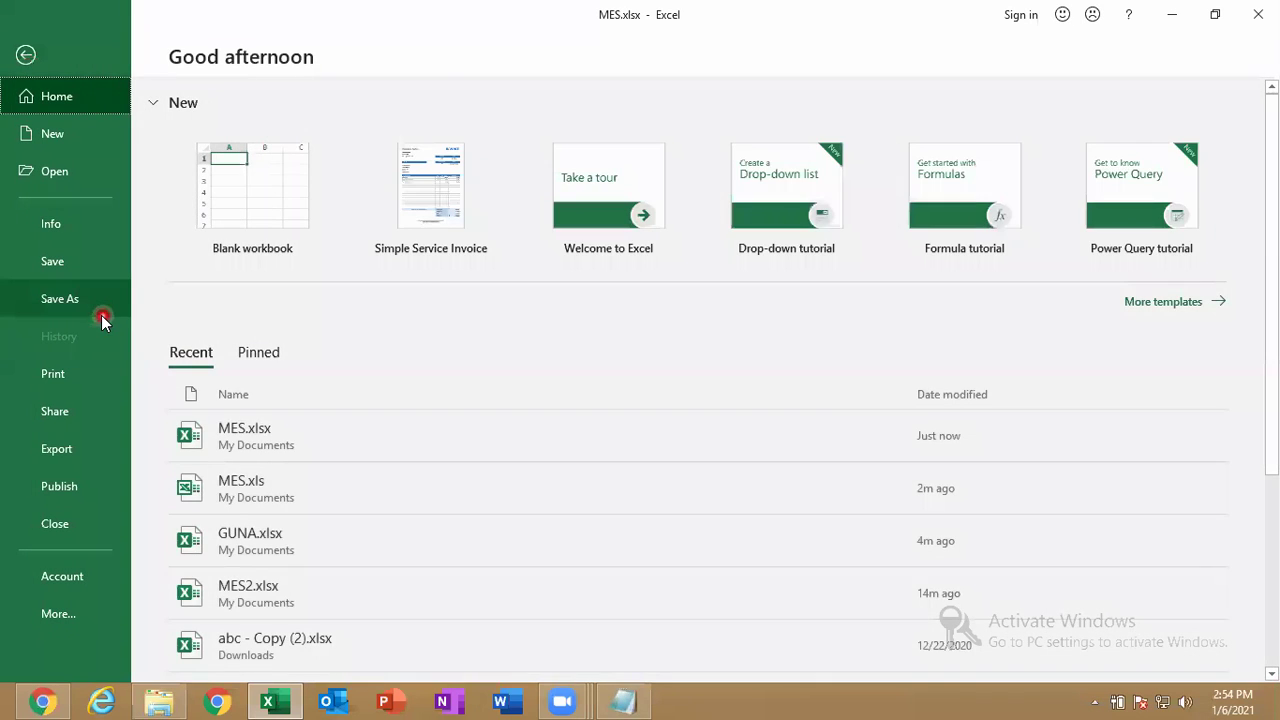
click(101, 313)
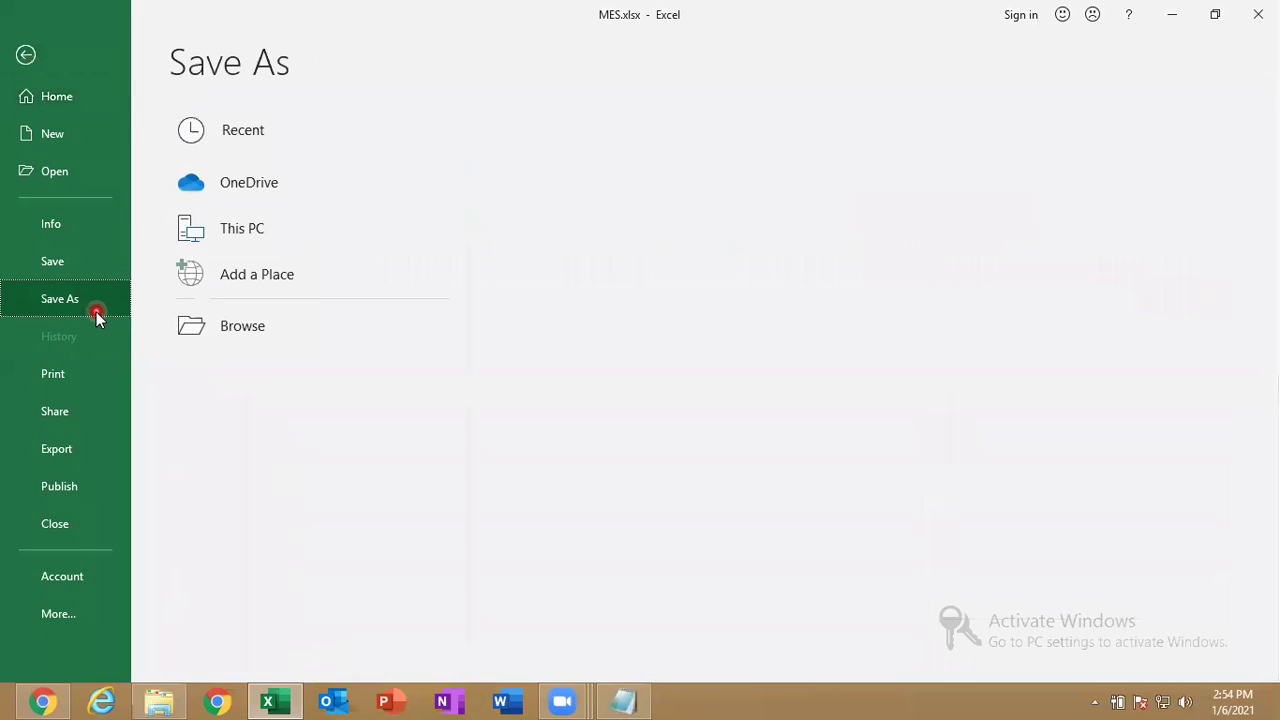
click(273, 318)
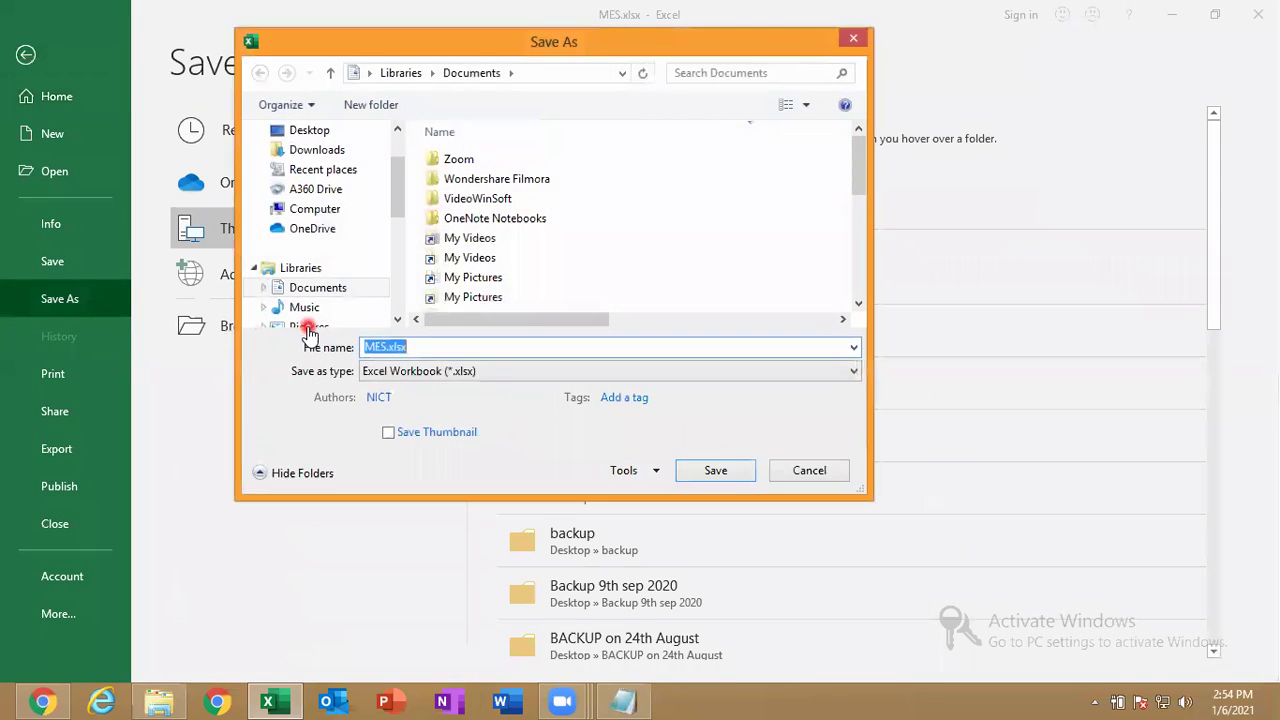
click(309, 132)
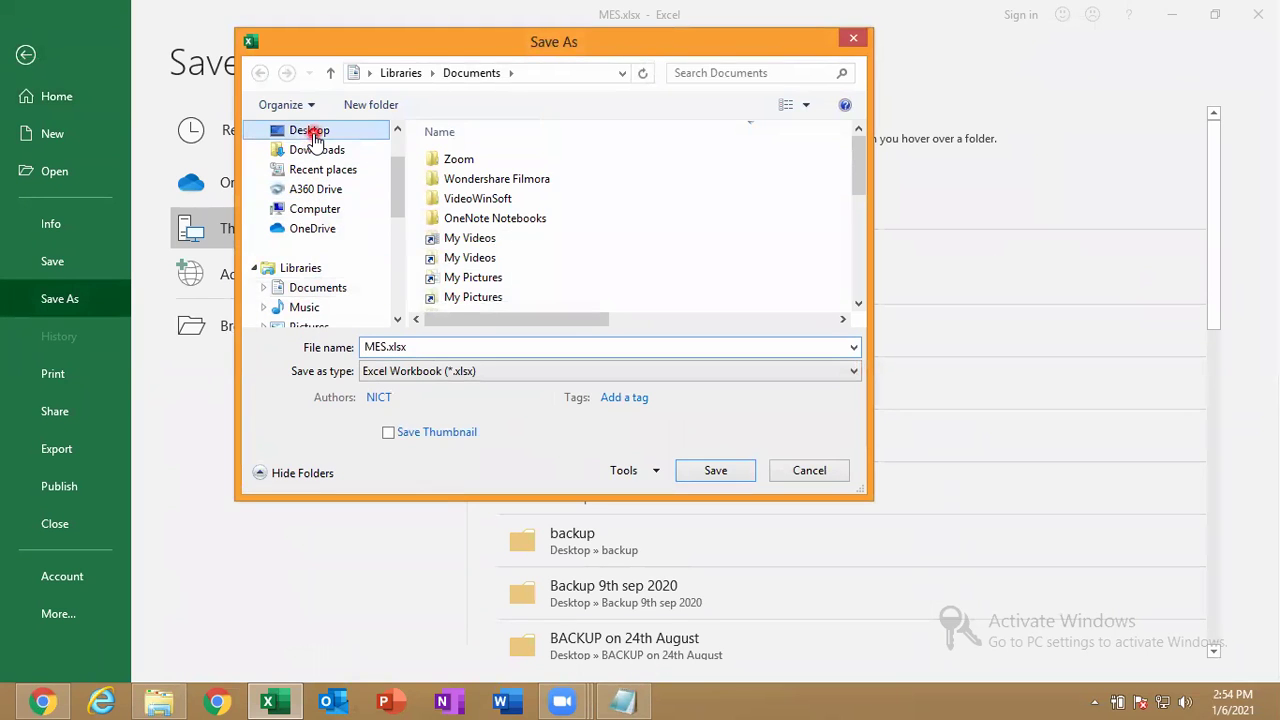
click(426, 347)
text(MESS)
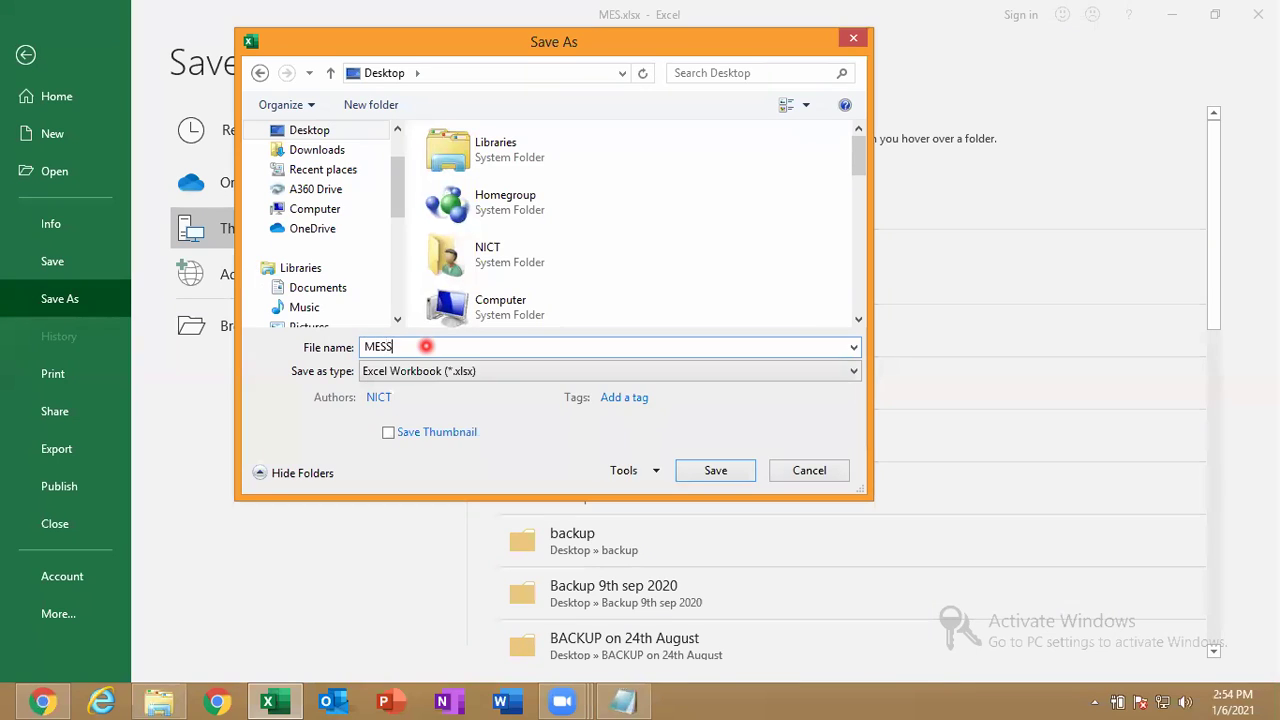
text(CLG)
click(418, 380)
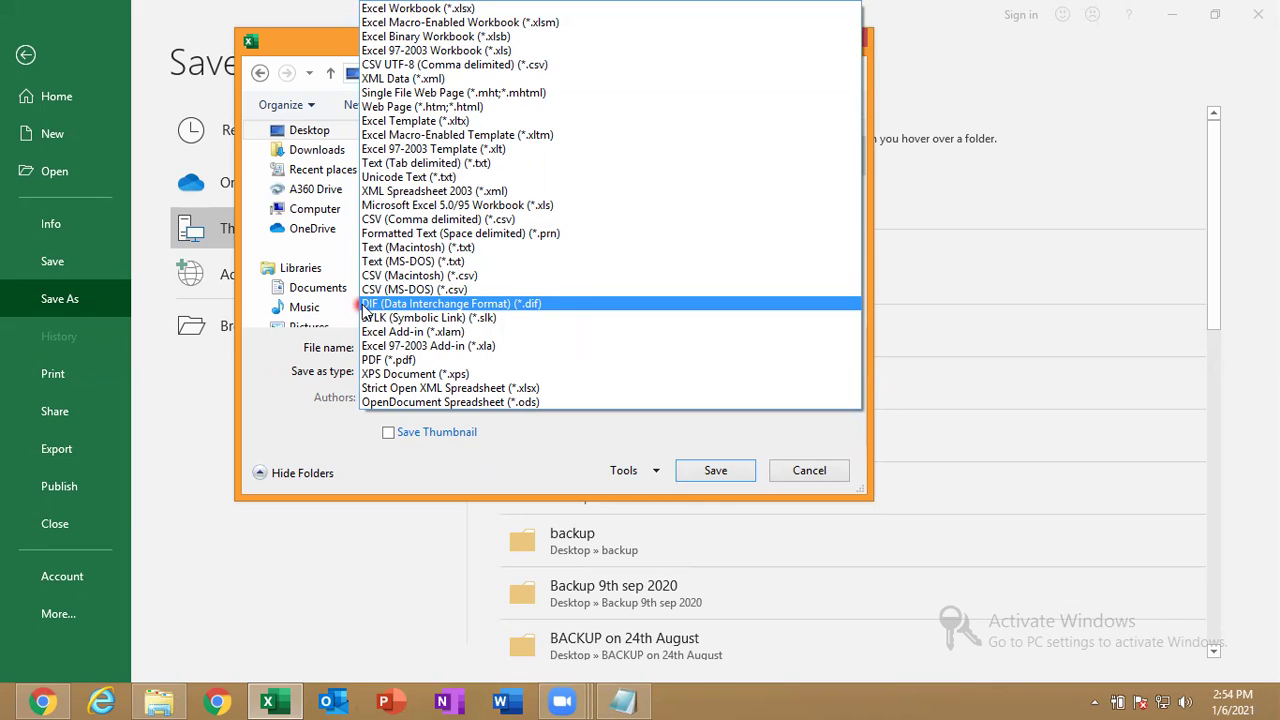
click(380, 360)
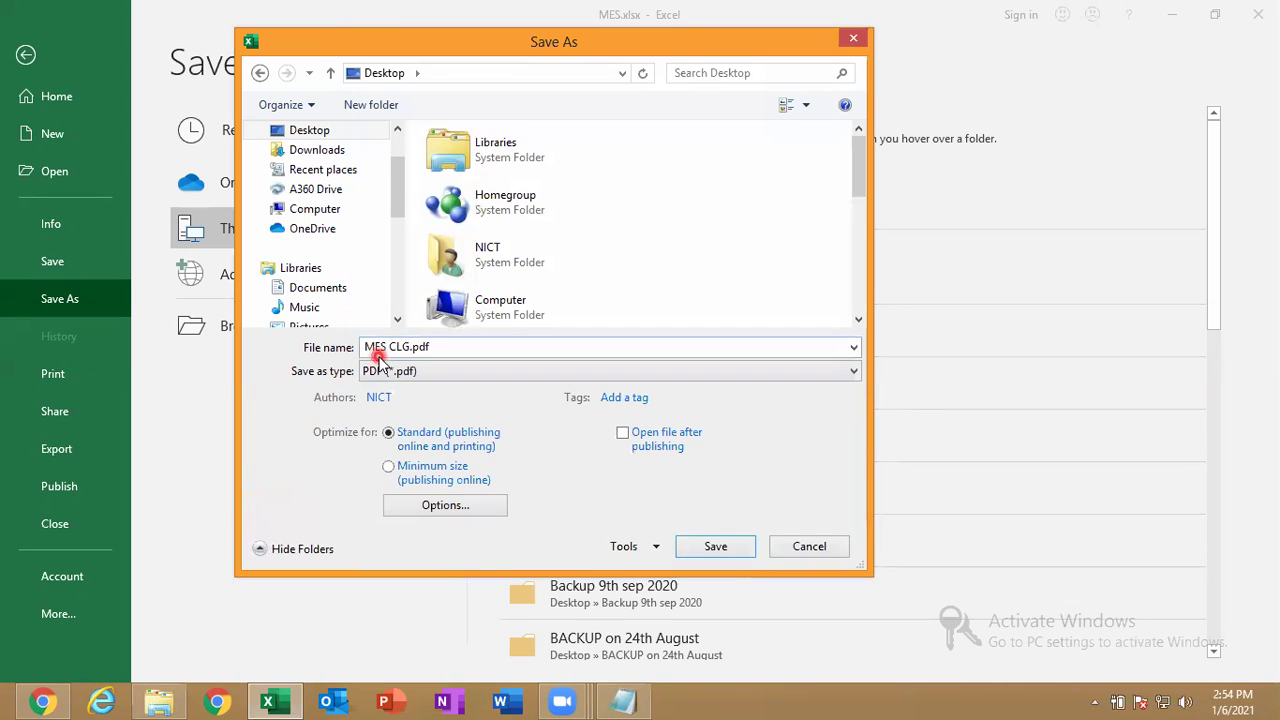
click(700, 546)
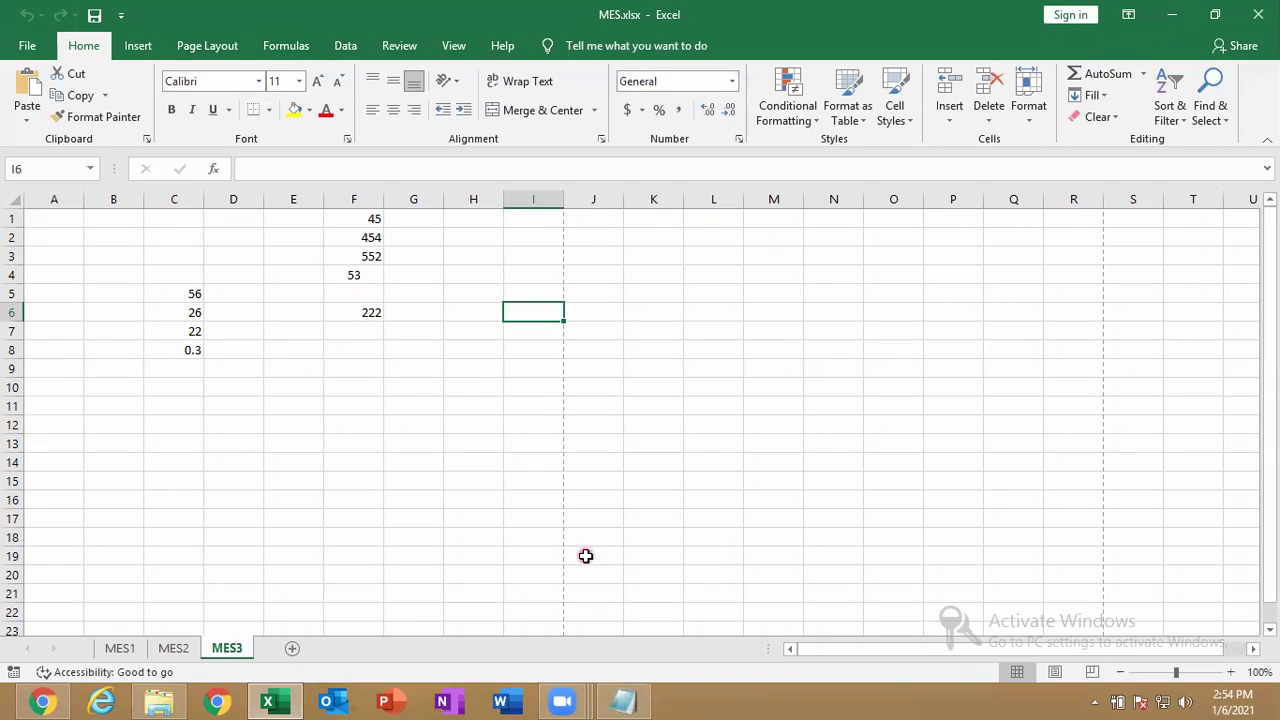
Minimize Excel, Notepad and the Documents folder to reveal the desktop.
double_click(783, 13)
click(666, 163)
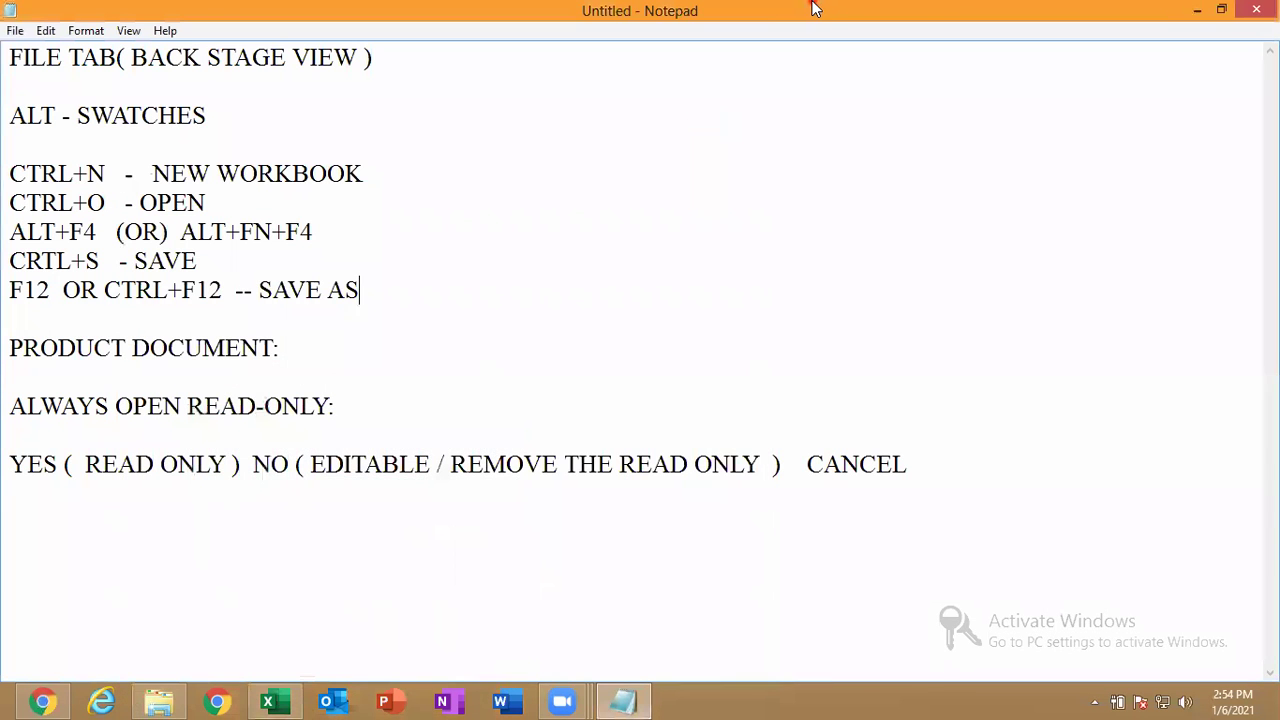
click(1199, 12)
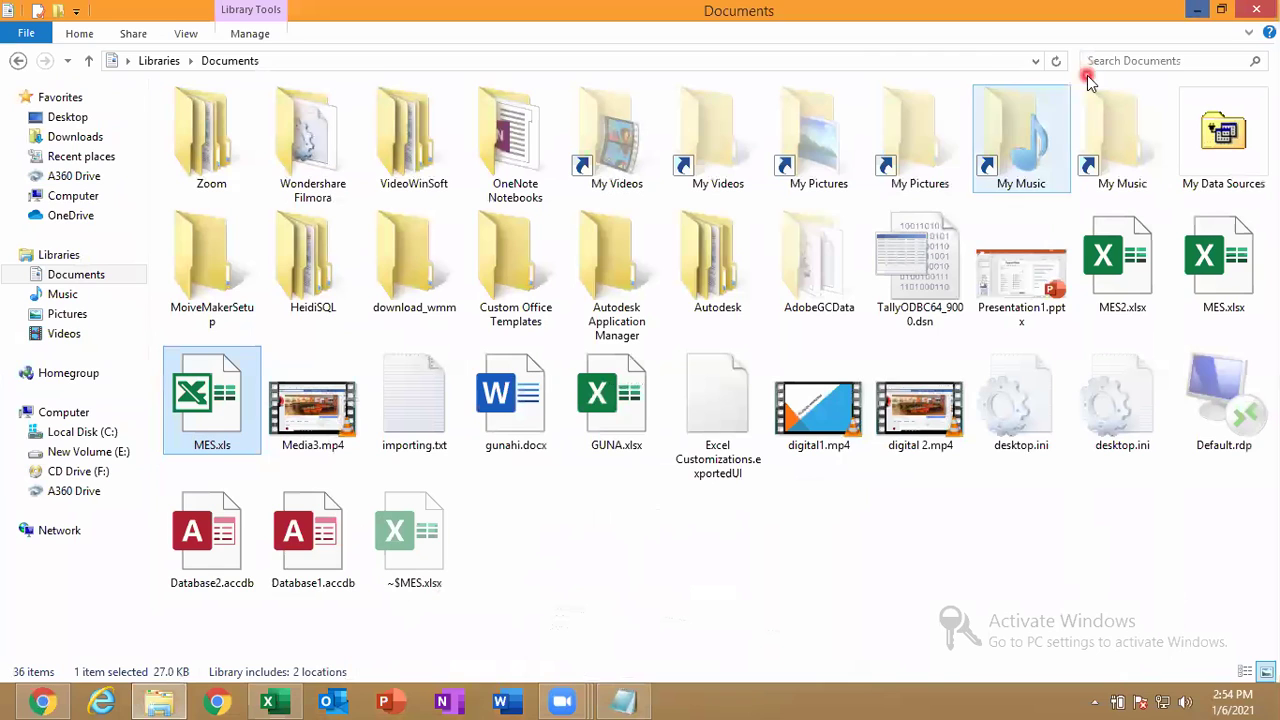
click(1247, 6)
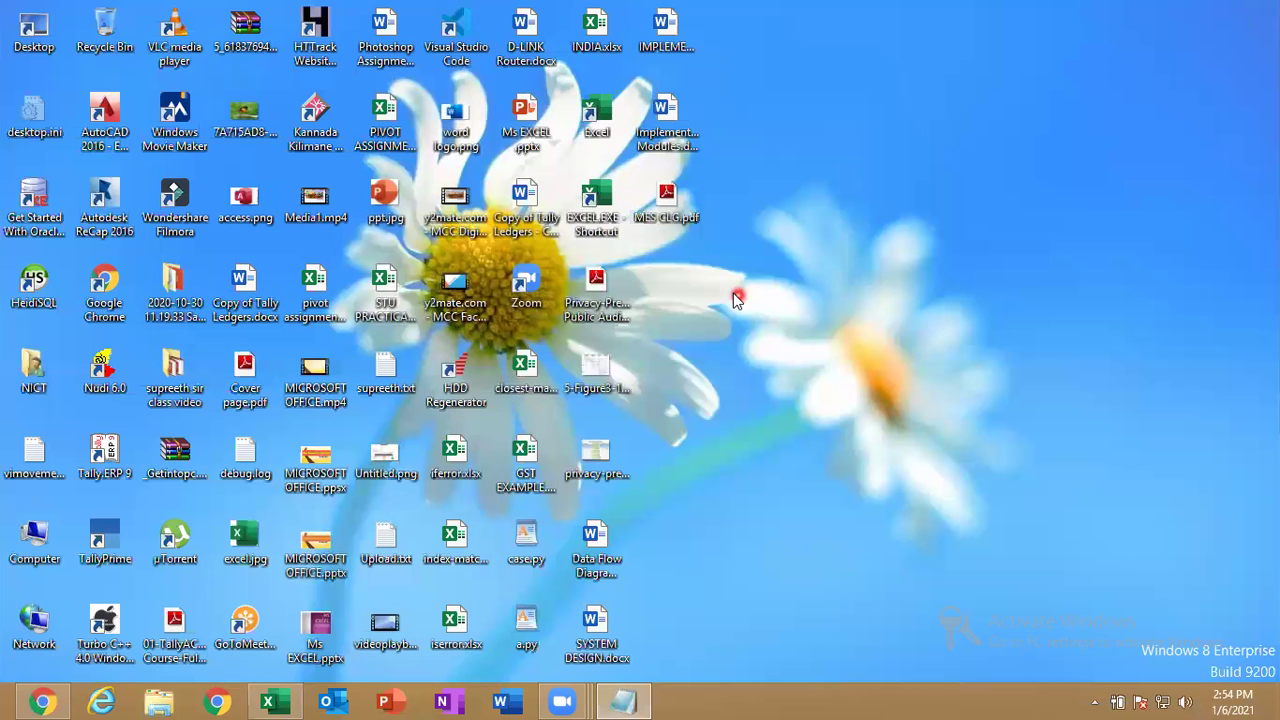
Open MES CLG.pdf from the desktop in Adobe Reader, review it, then close Reader.
click(632, 183)
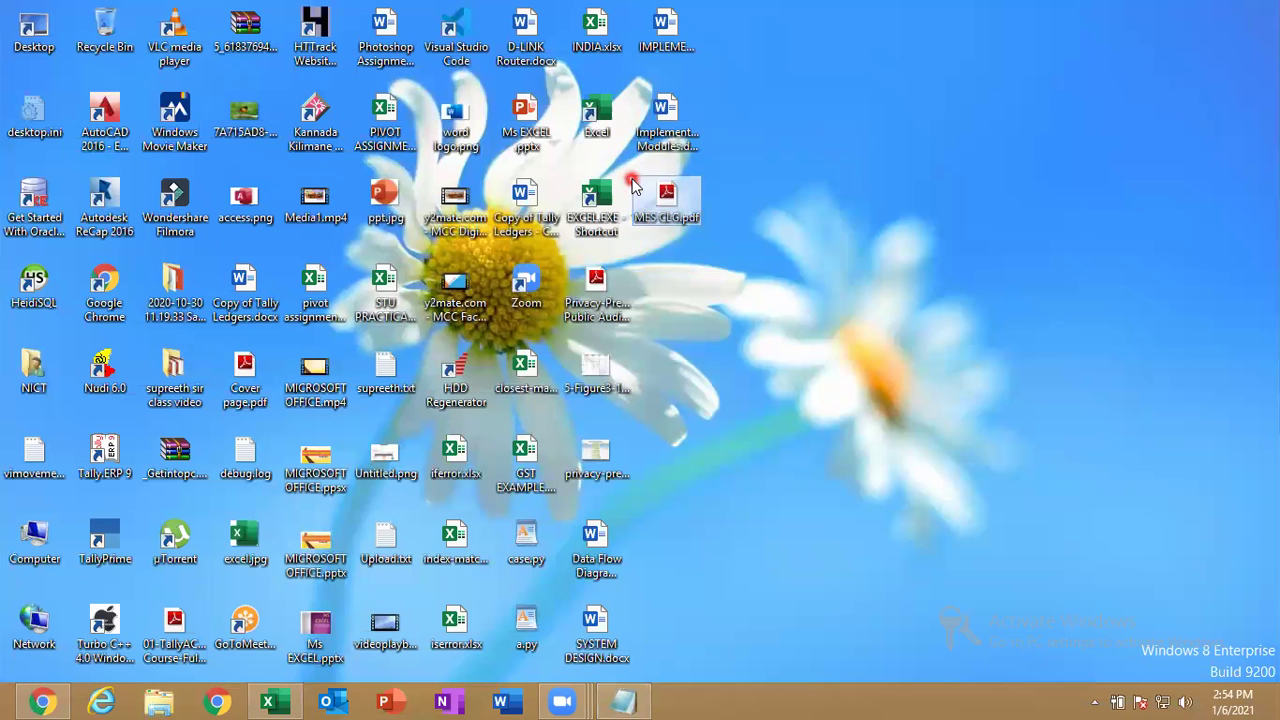
click(675, 215)
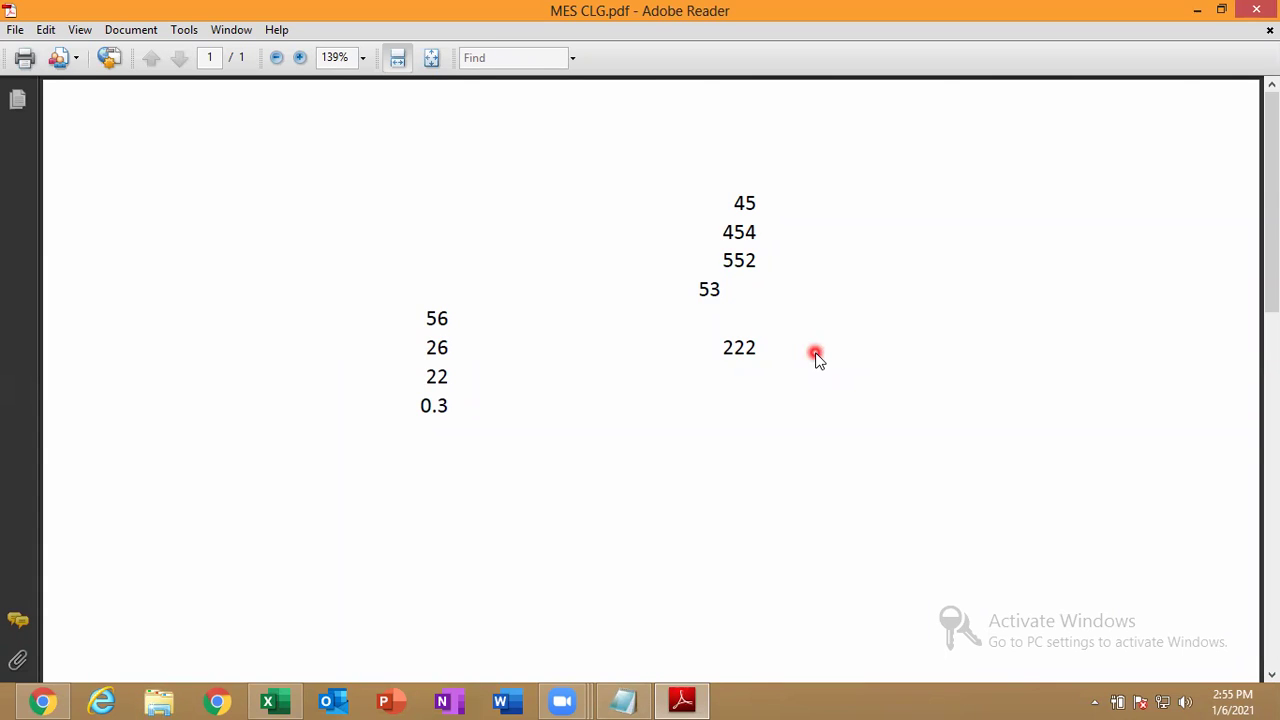
click(1256, 9)
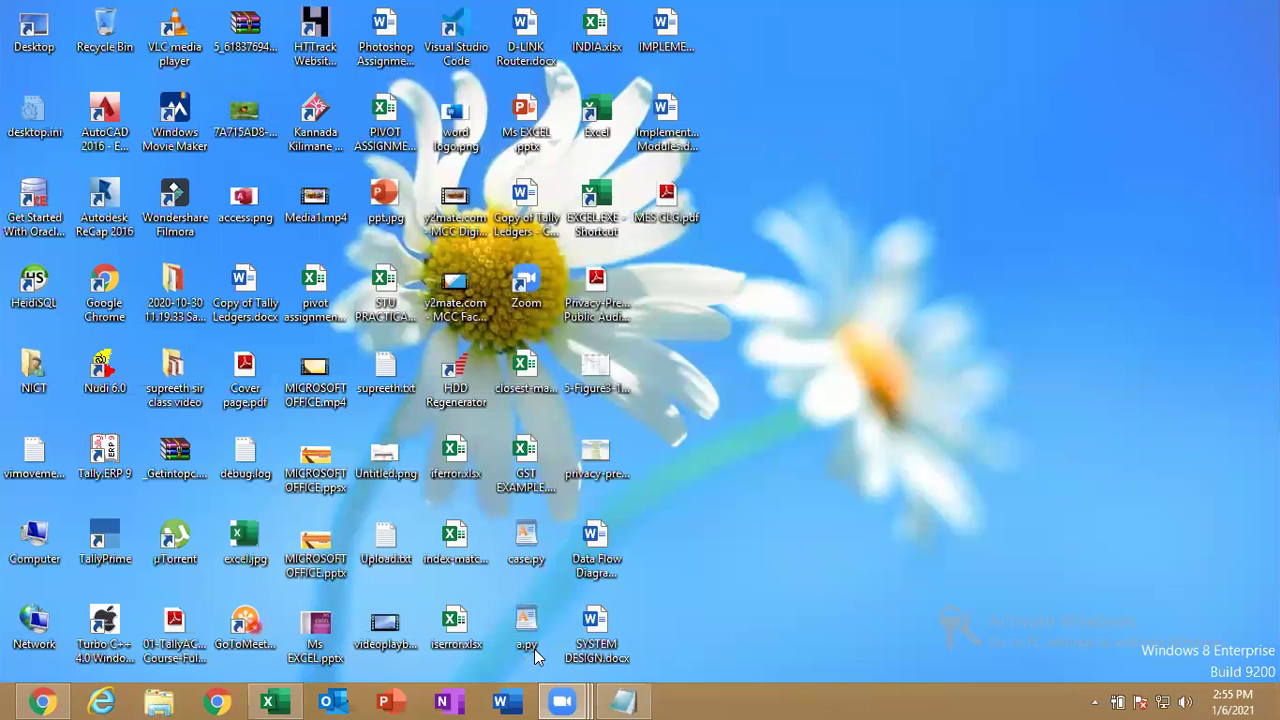
Search Google for 'GMAIL' in Chrome.
click(62, 692)
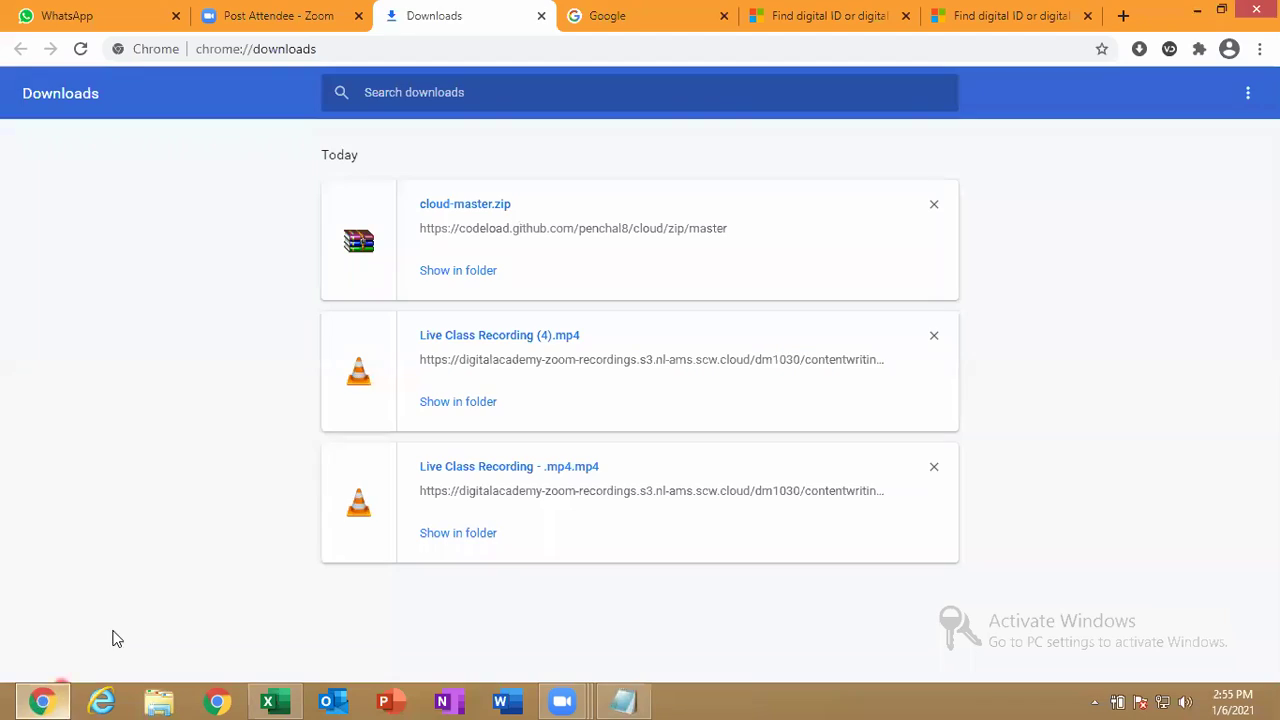
click(620, 14)
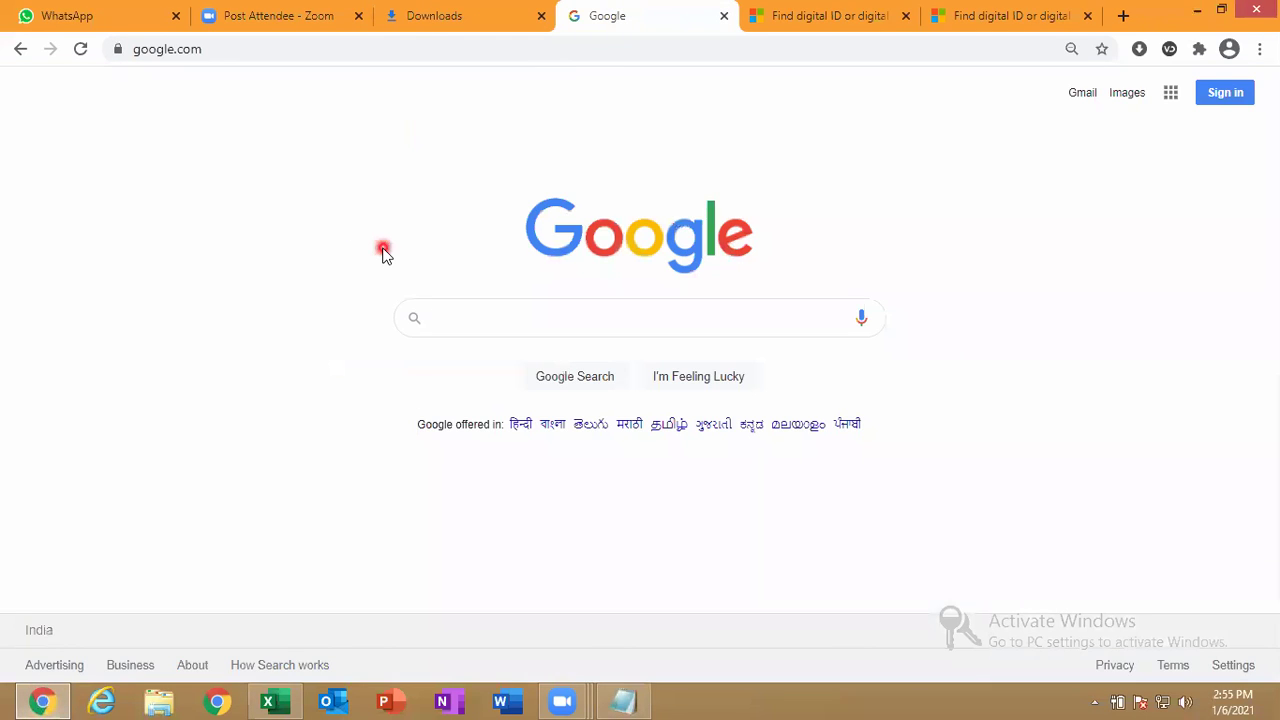
text(GMAIL)
key(Return)
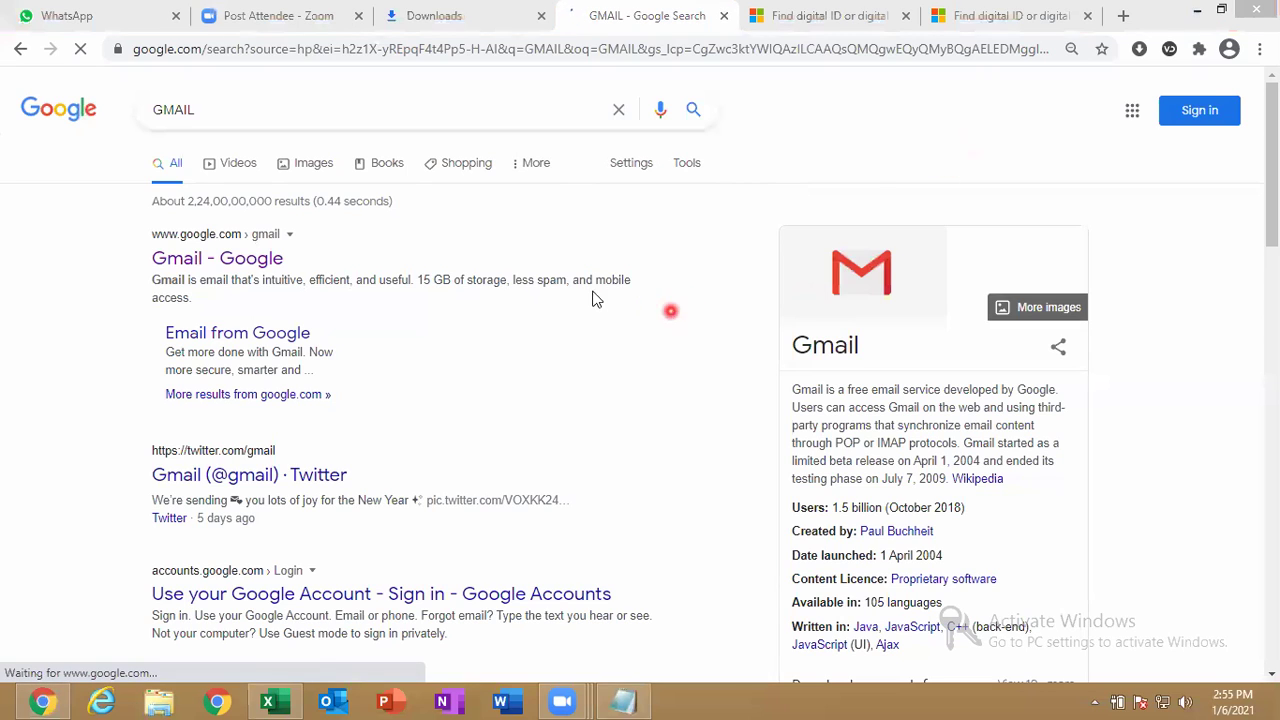
Sign in to a different Google account with its e-mail address and password.
click(1230, 120)
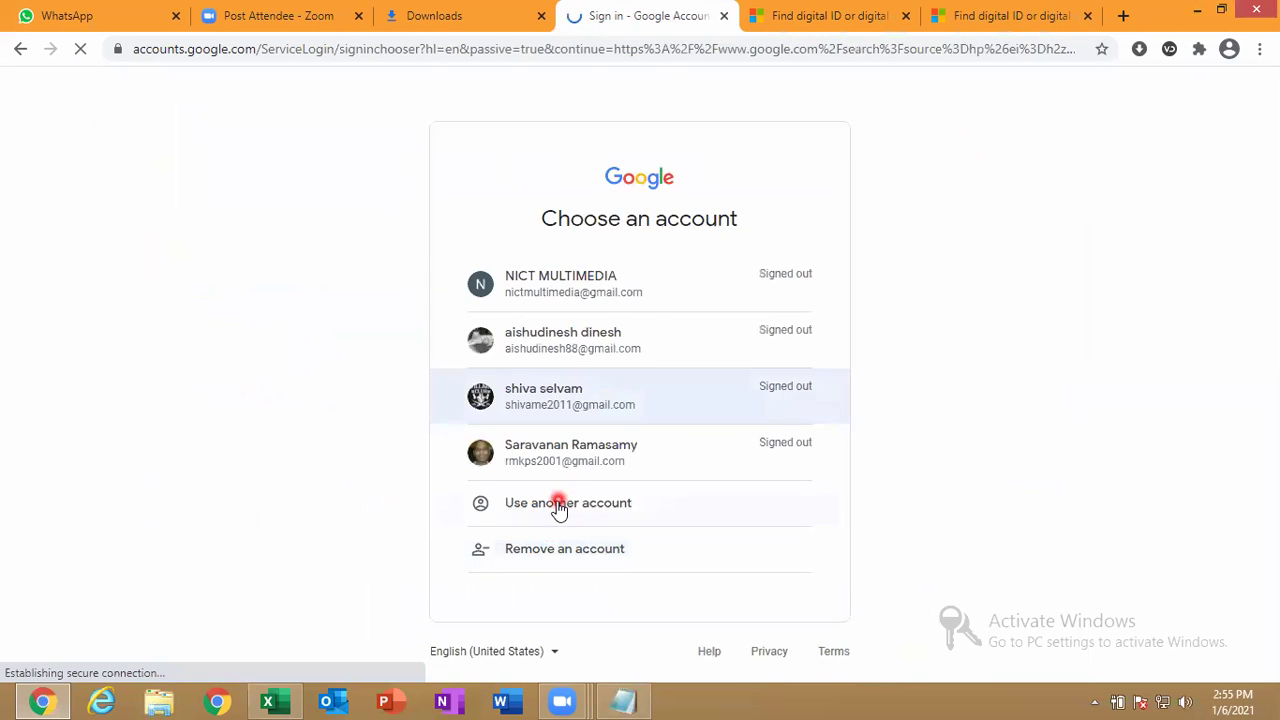
click(592, 500)
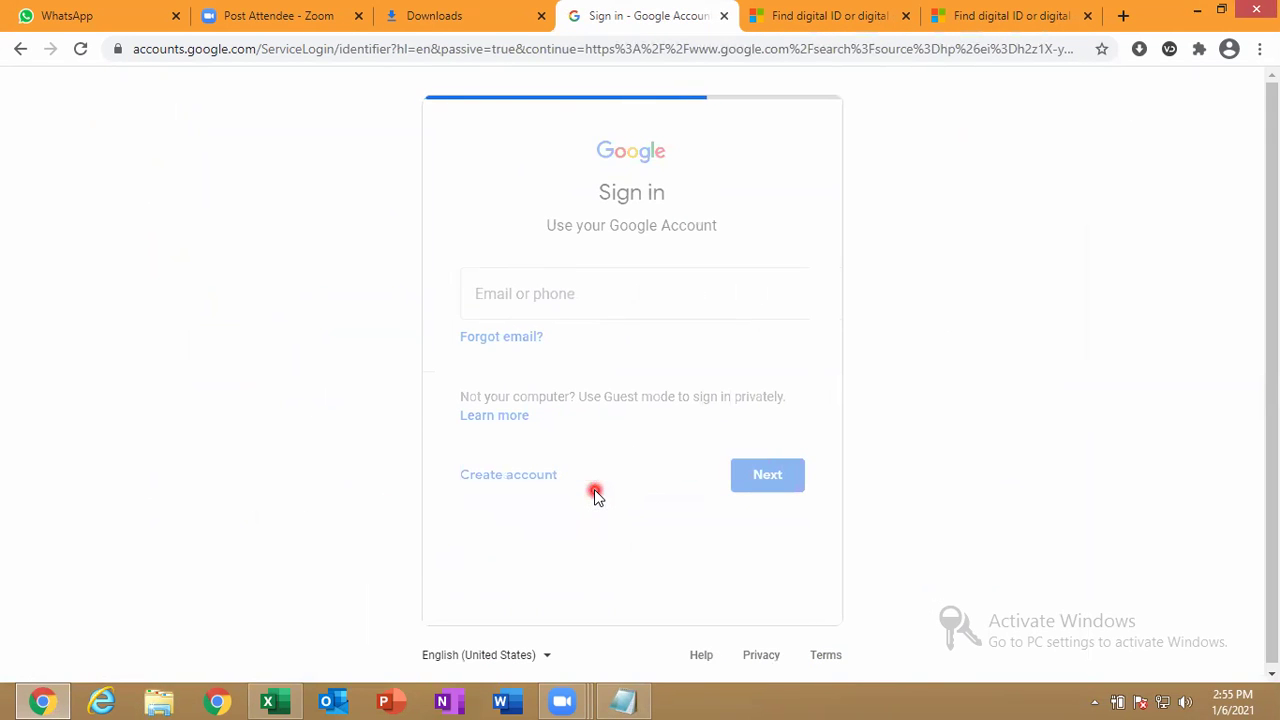
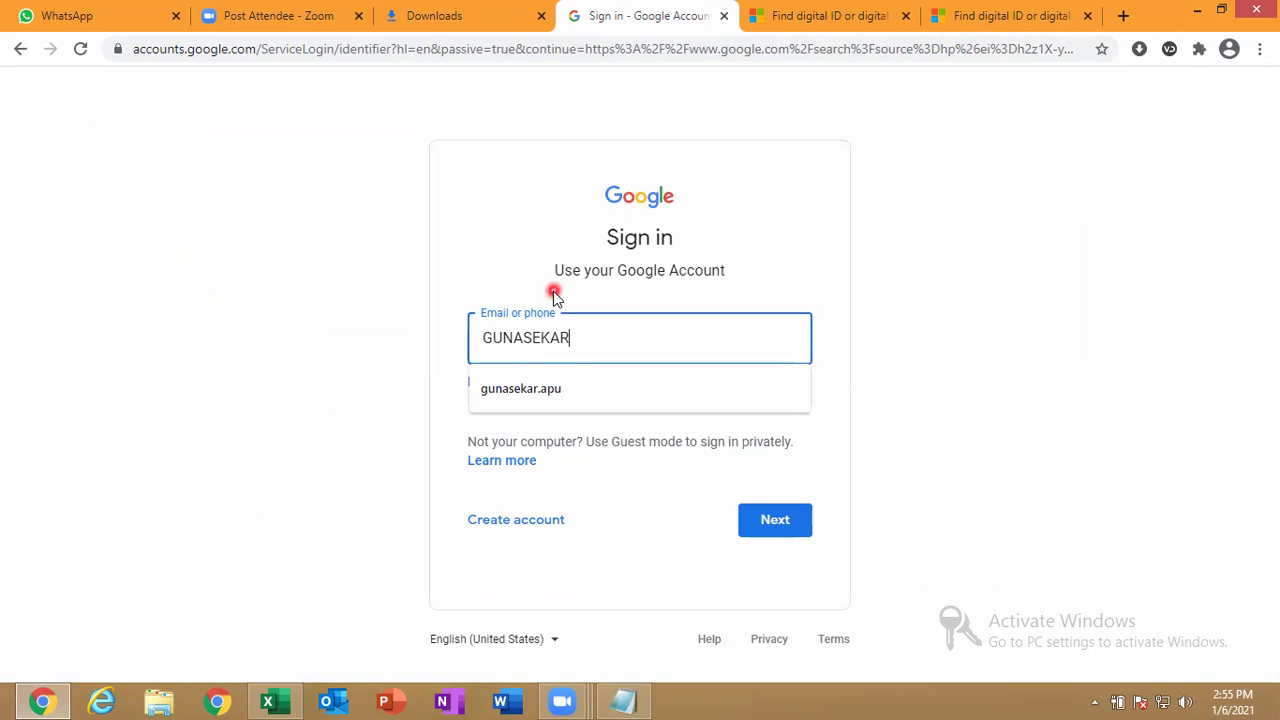
key(Down)
key(Return)
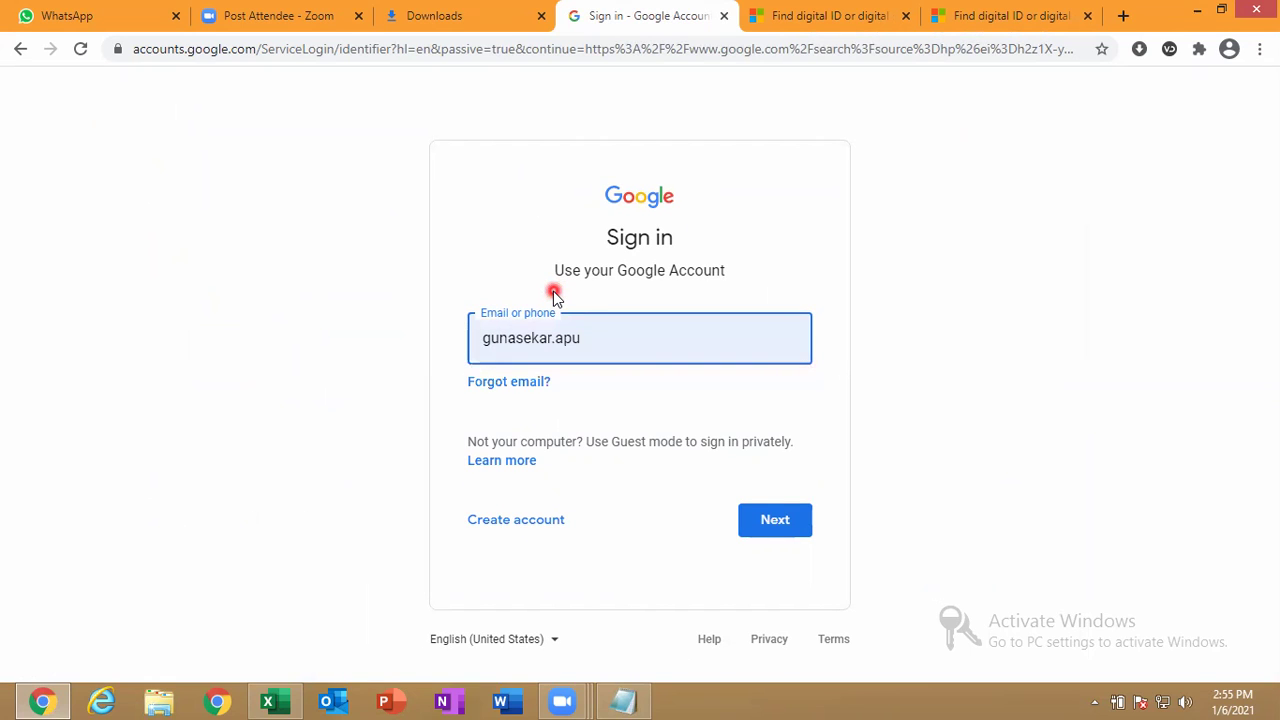
click(771, 518)
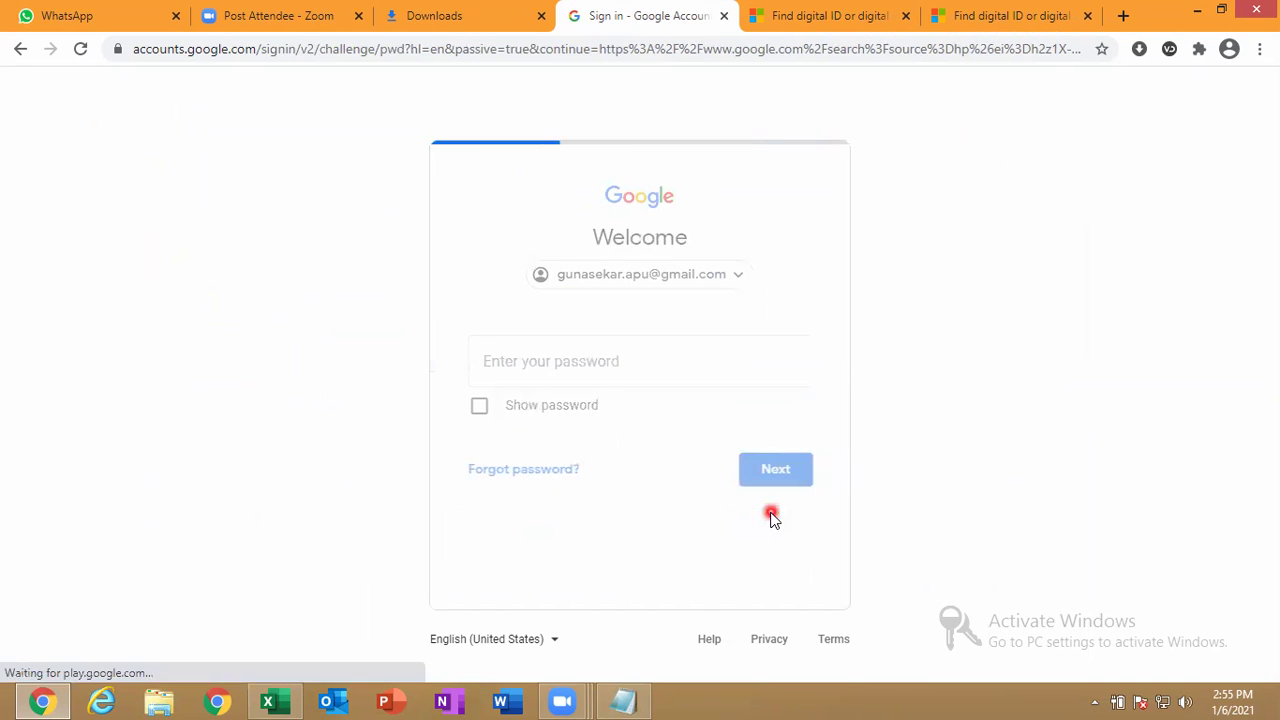
text(•••••••••)
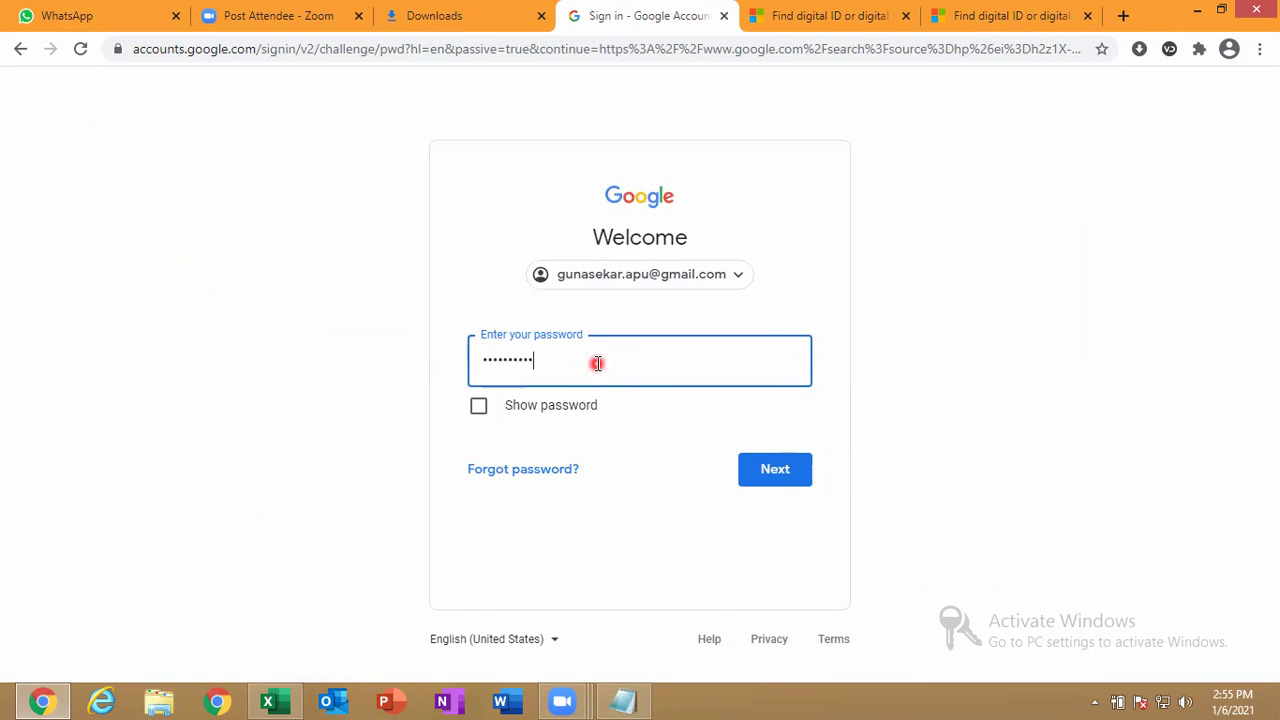
key(Return)
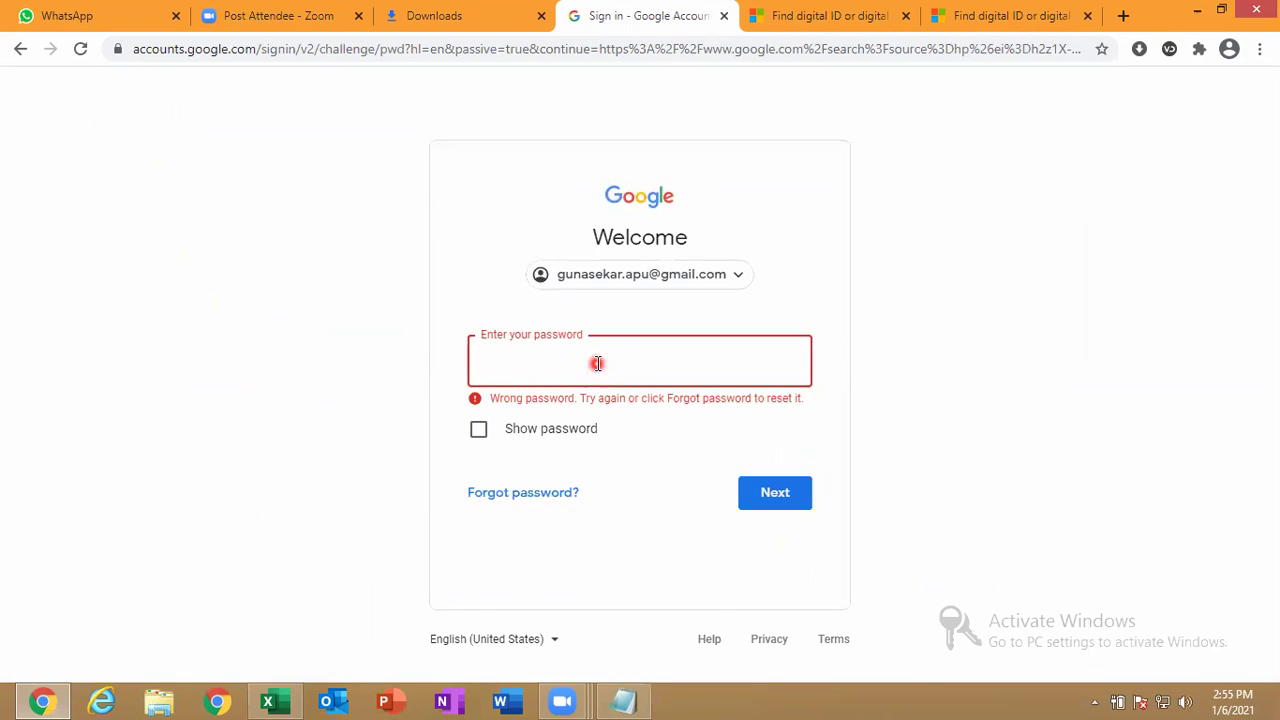
text(••••••••••••)
key(Return)
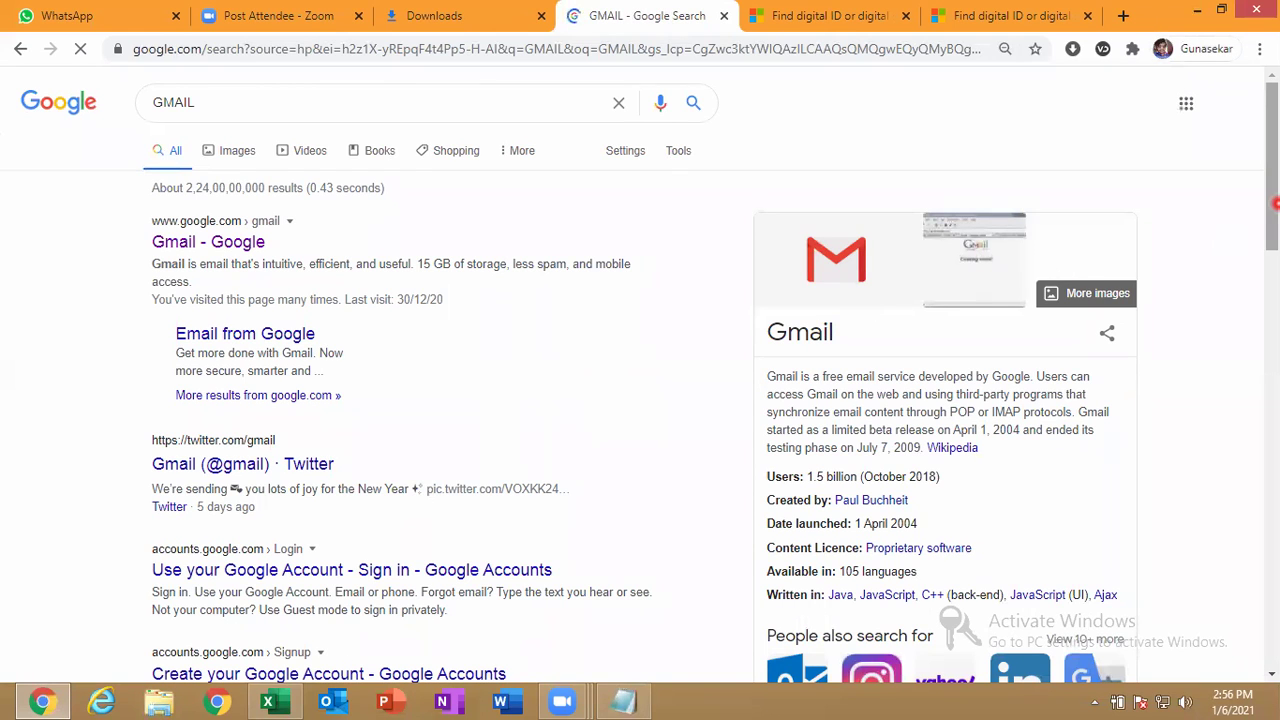
Open the MES COLLEGE spreadsheet from Google Sheets and start editing cell D2 under 06/01/2021.
click(1186, 103)
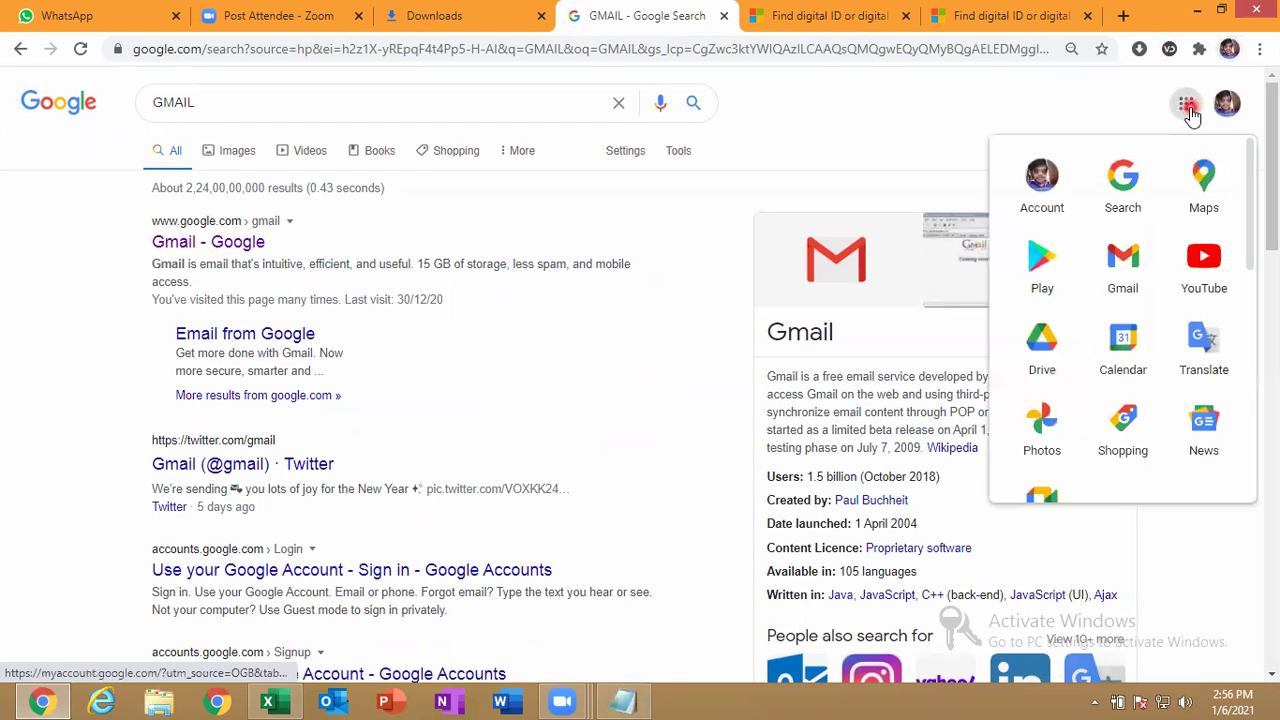
drag(1250, 271, 1260, 414)
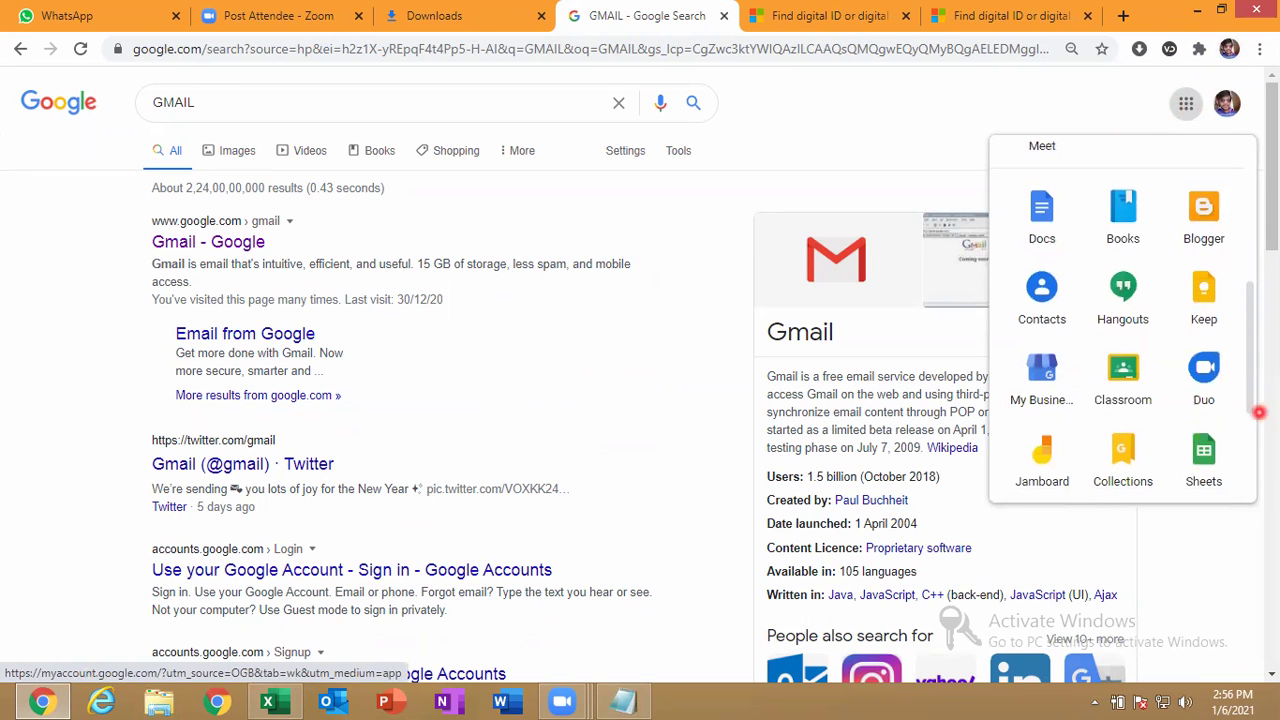
click(1206, 455)
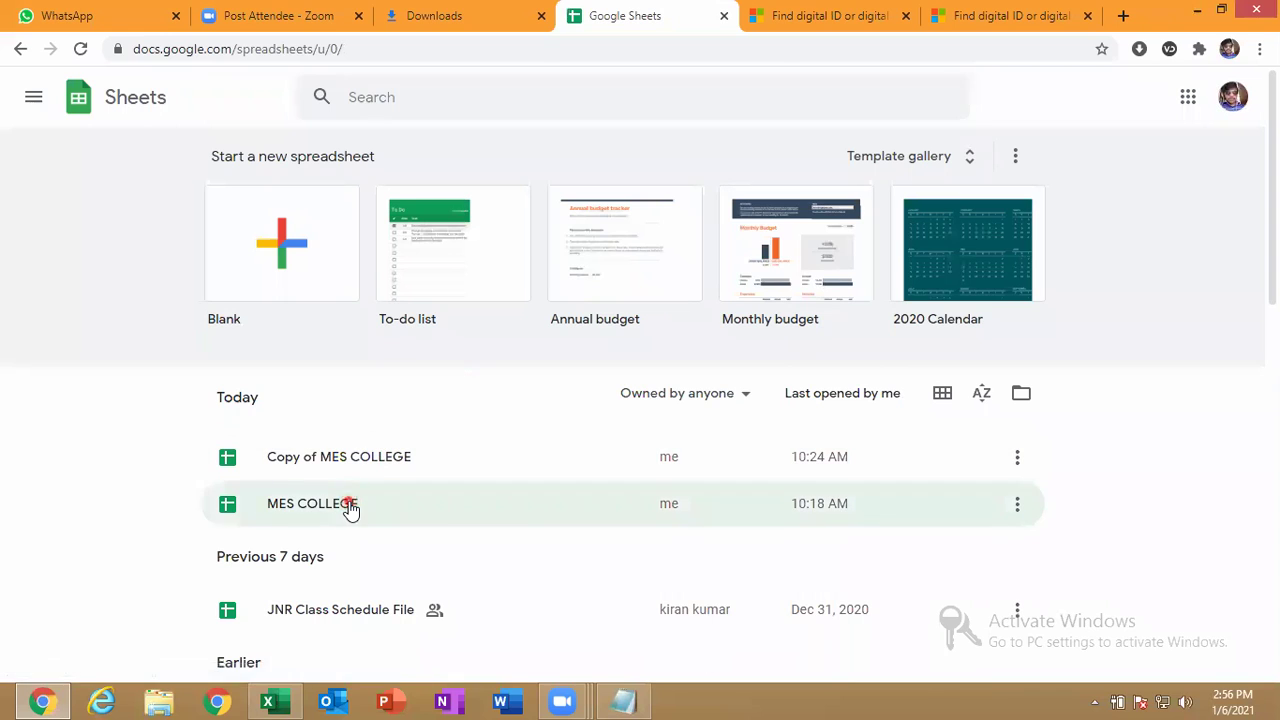
click(349, 504)
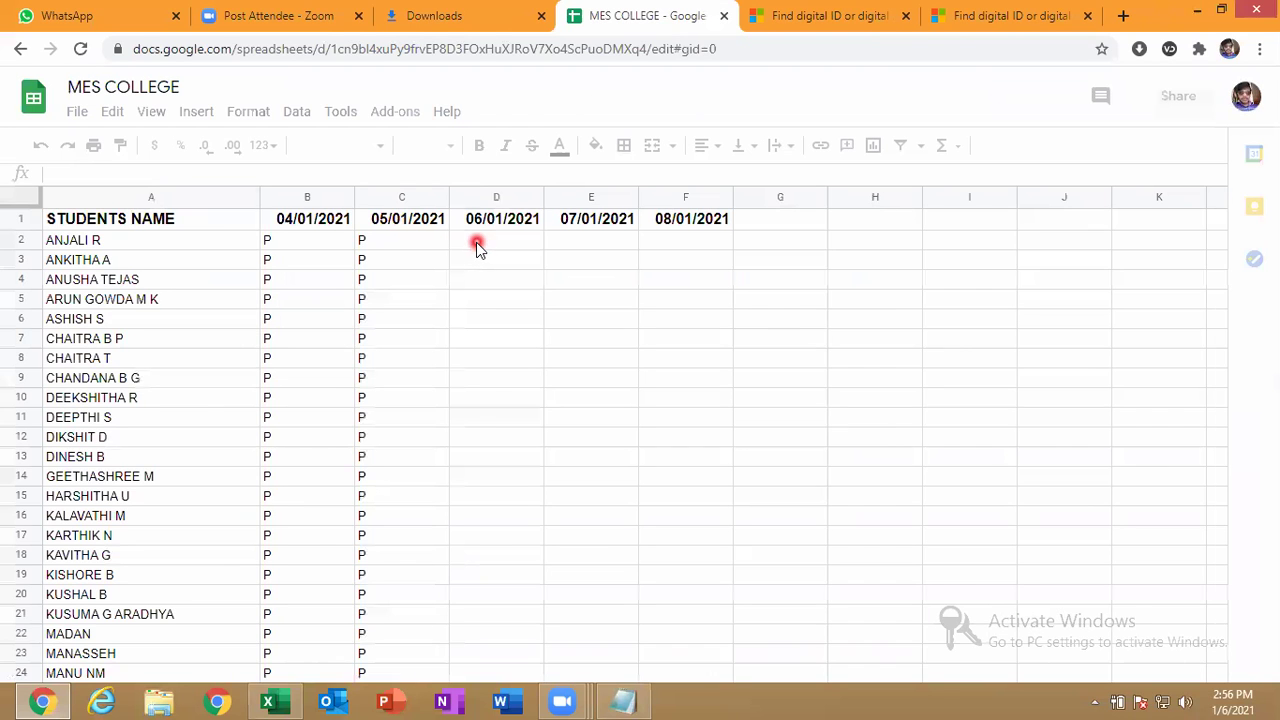
click(477, 246)
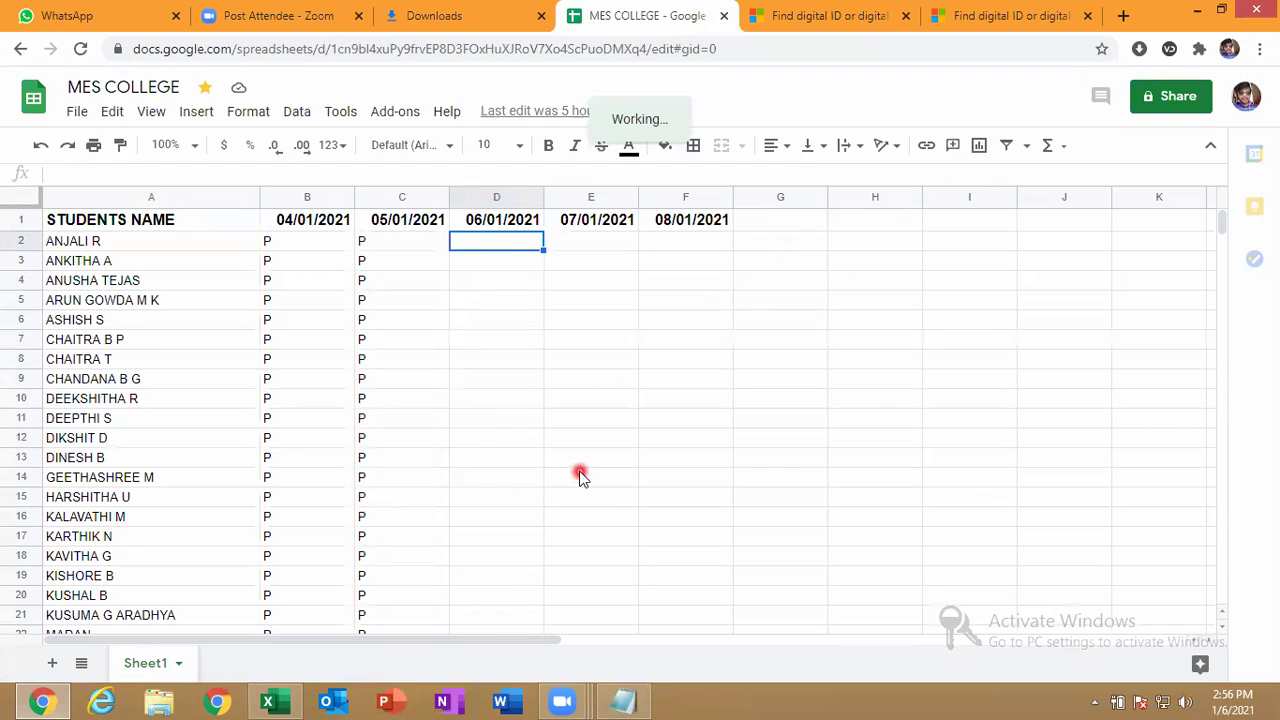
key(Return)
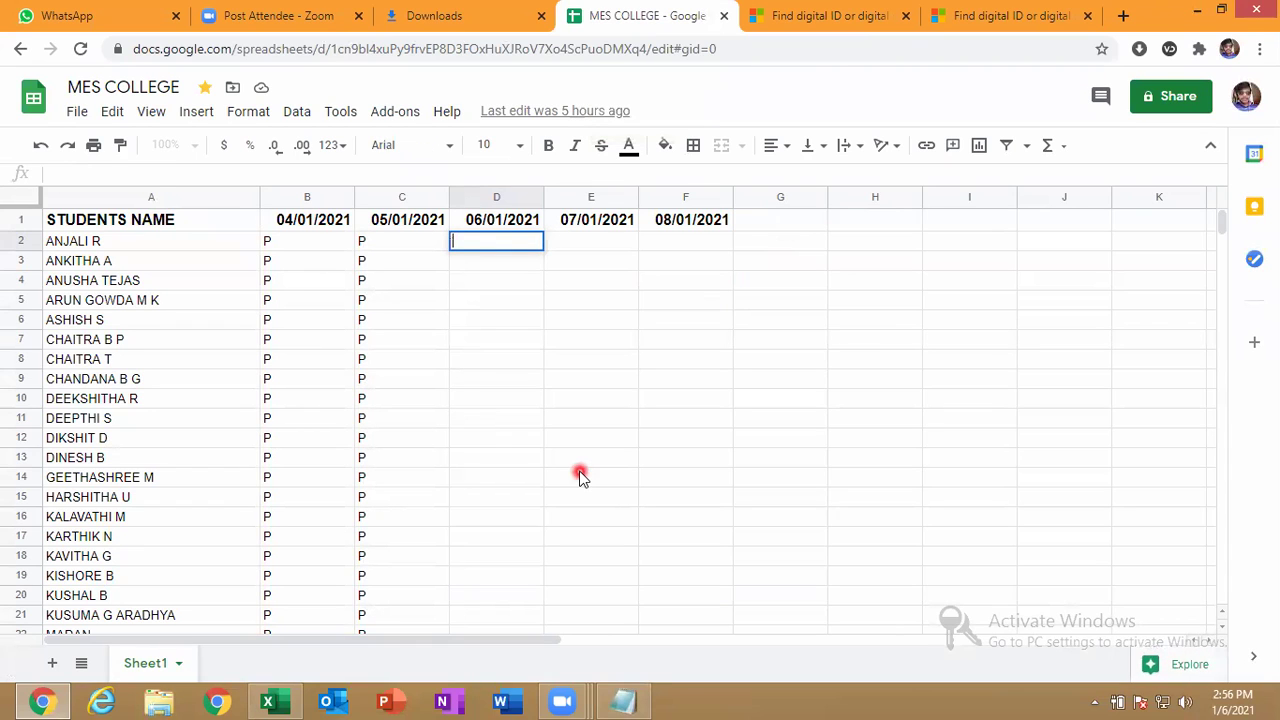
Enter A in D2, D3 and D4 under 06/01/2021.
text(A)
key(Return)
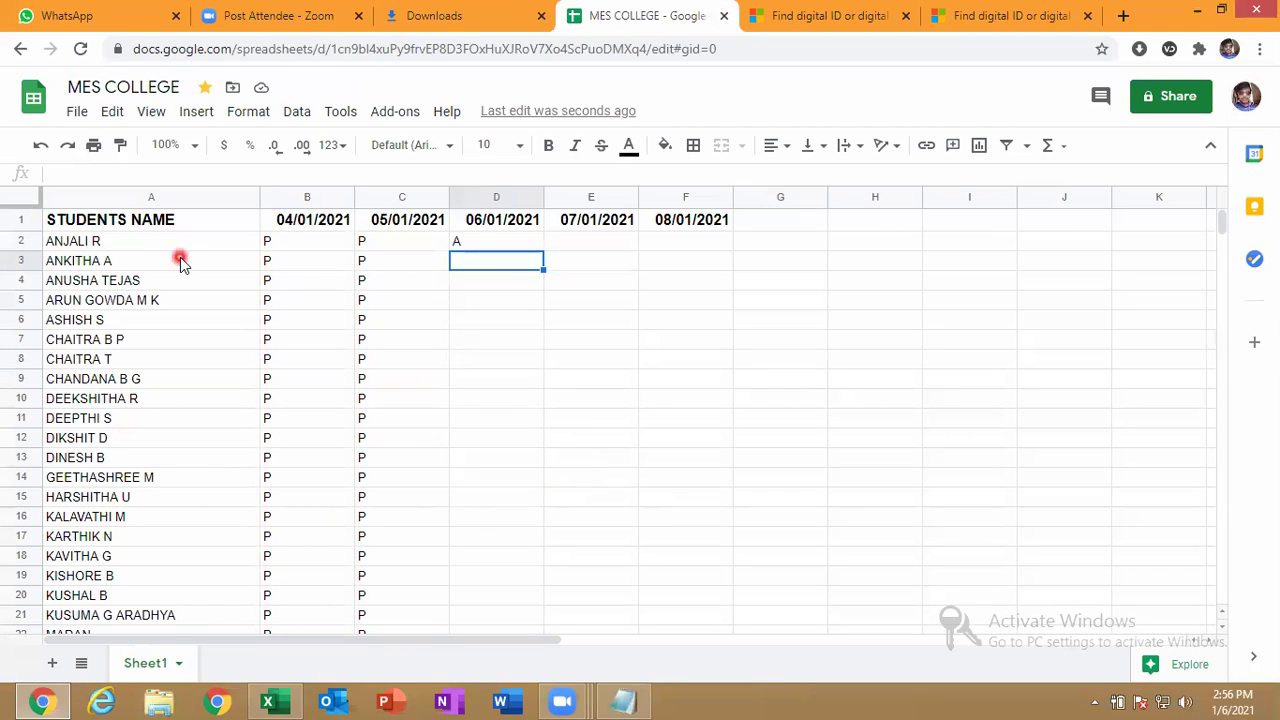
text(A)
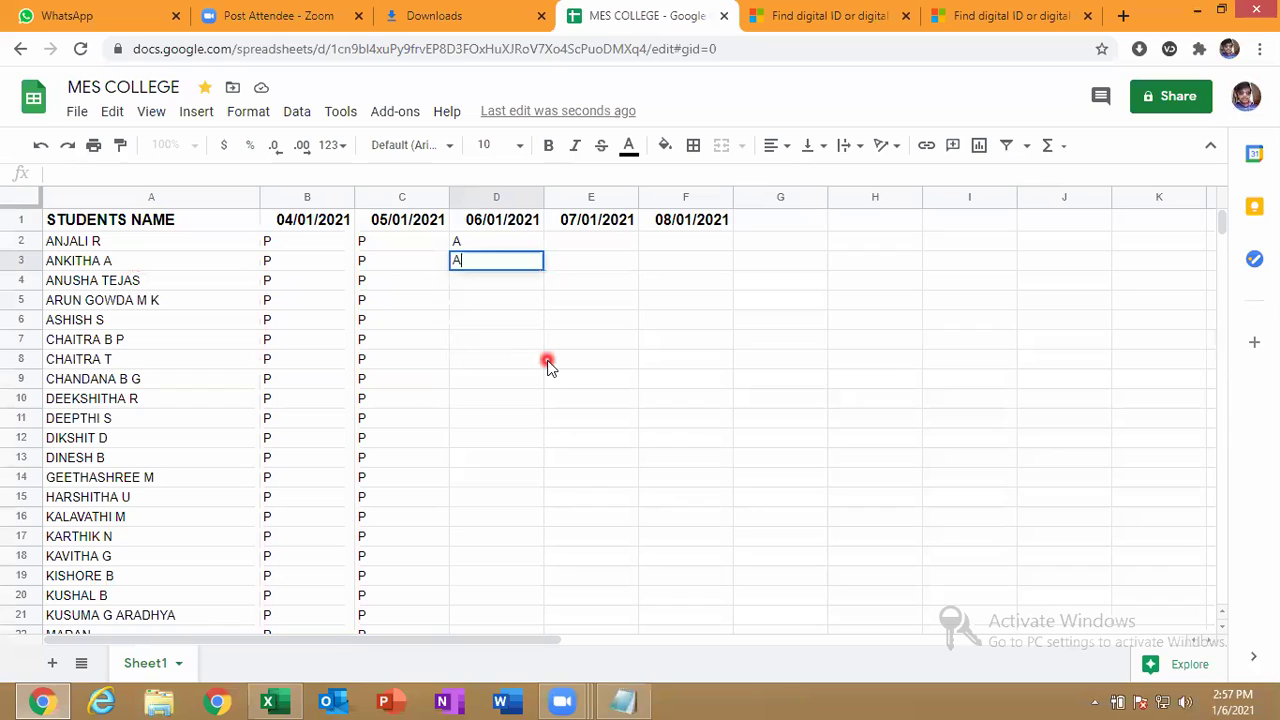
key(Return)
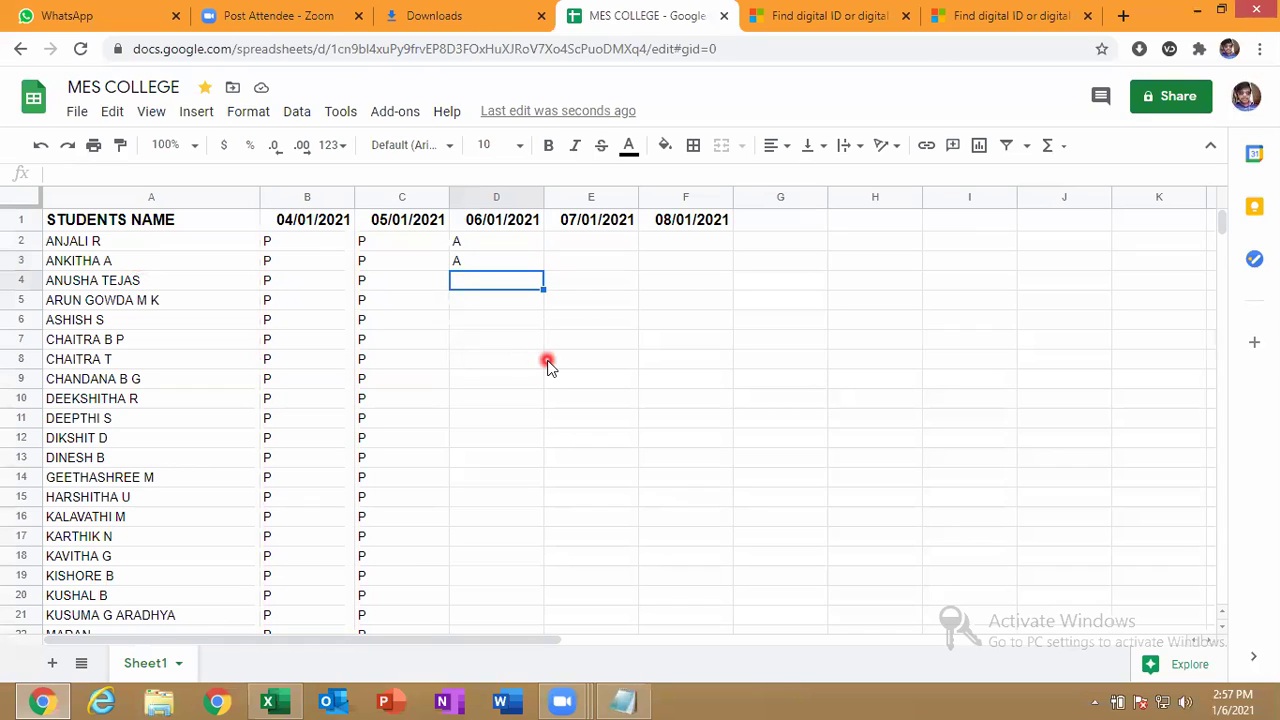
text(A)
key(Return)
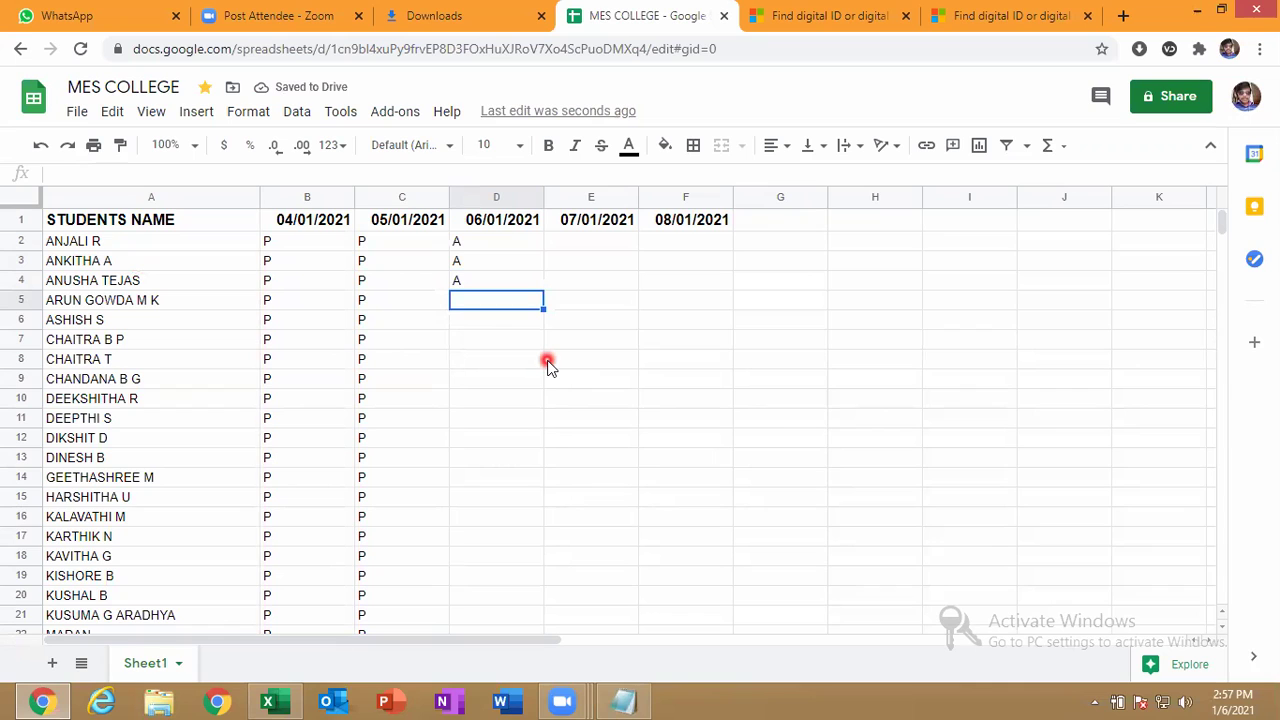
Enter P in D5 and D6, correcting D6 from A to P.
text(P)
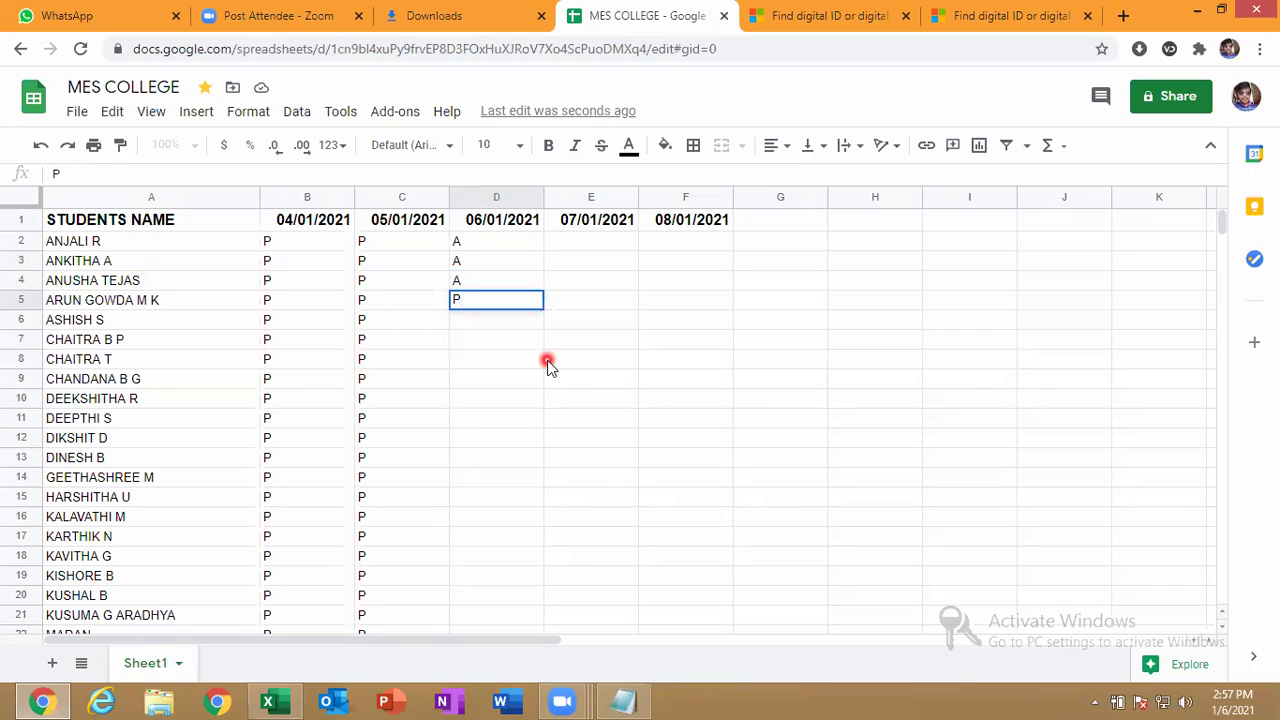
key(Return)
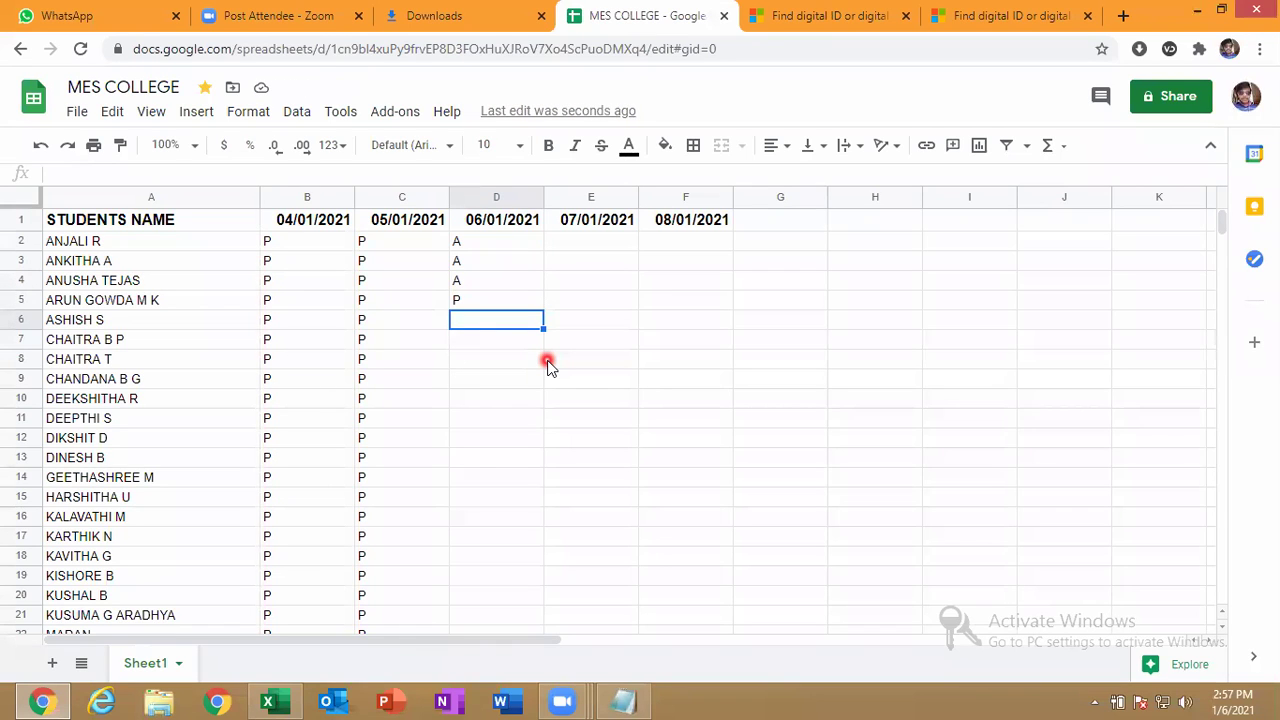
text(A)
key(Return)
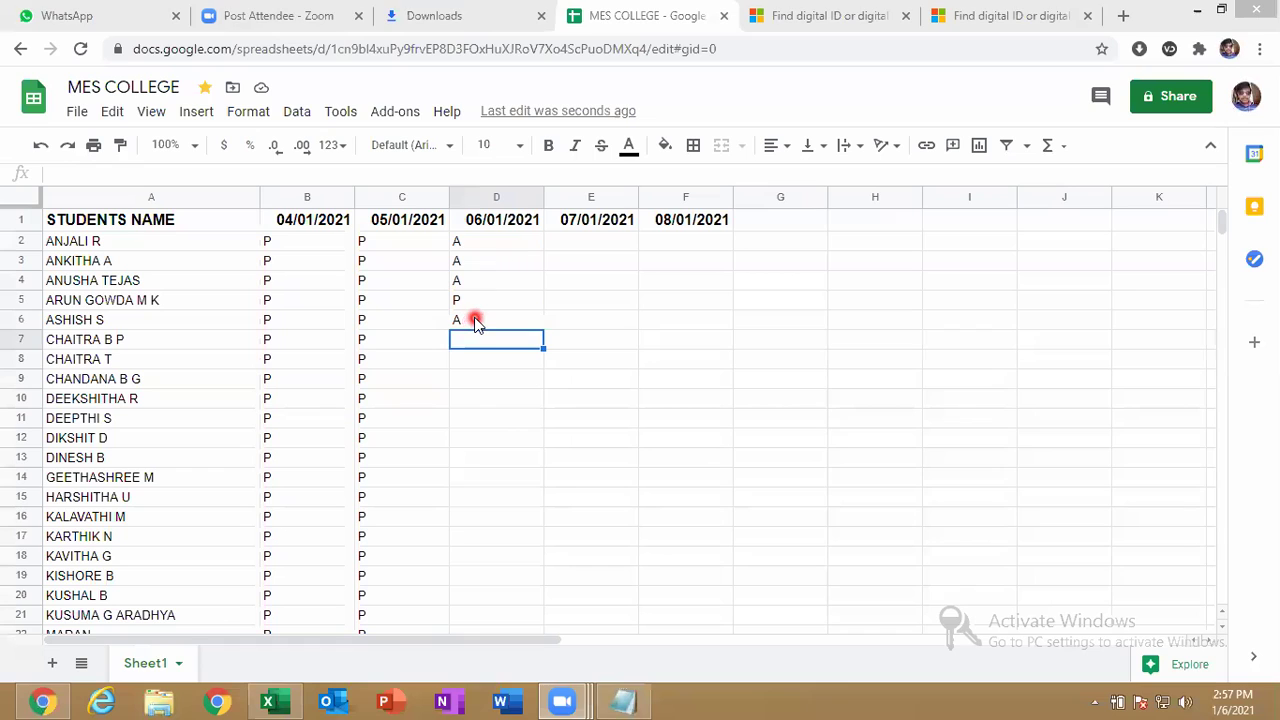
click(475, 321)
text(P)
key(Return)
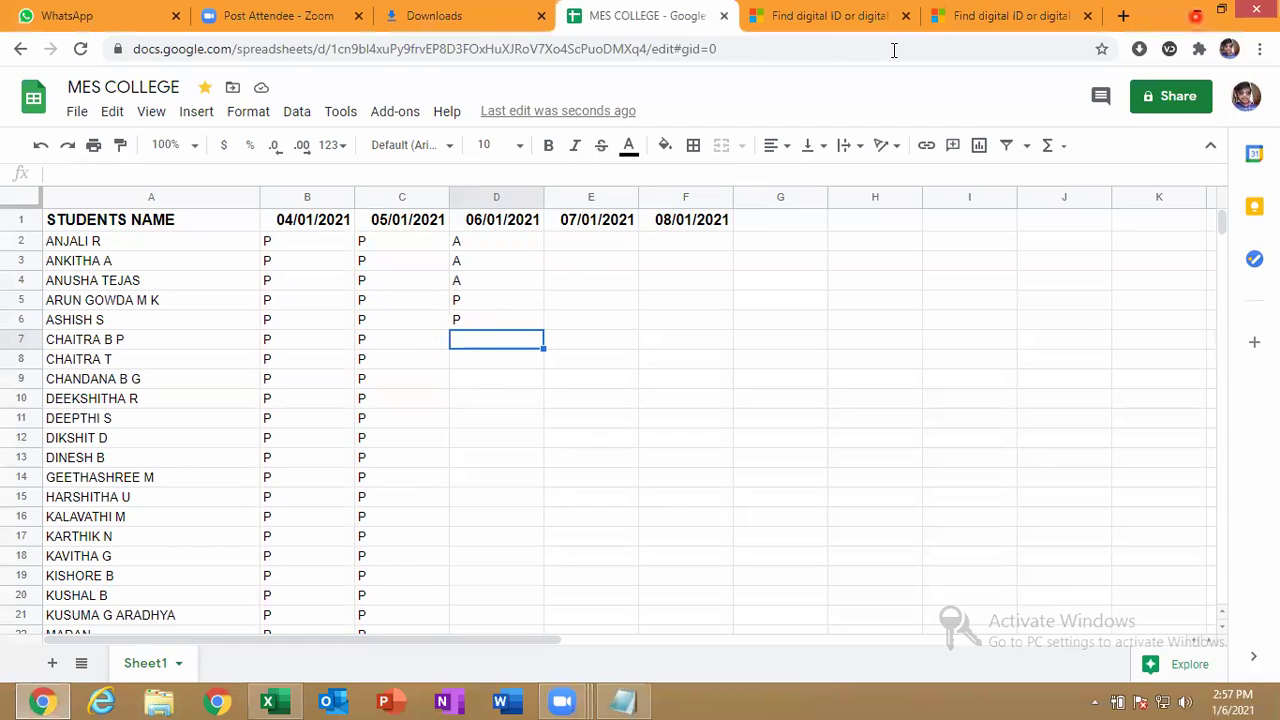
click(495, 375)
Enter D7–D12 marks as P, A, A, P, P, P, fixing D12 from A to P.
click(497, 345)
text(P)
key(Return)
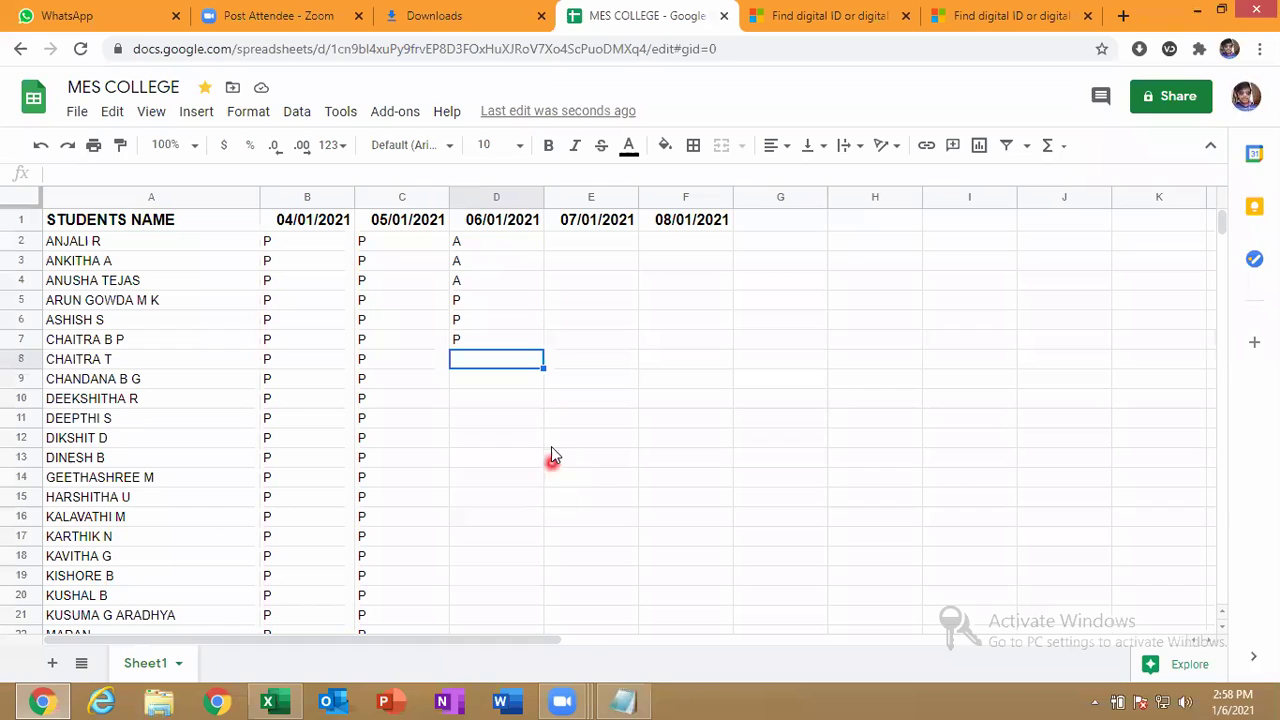
text(A)
key(Return)
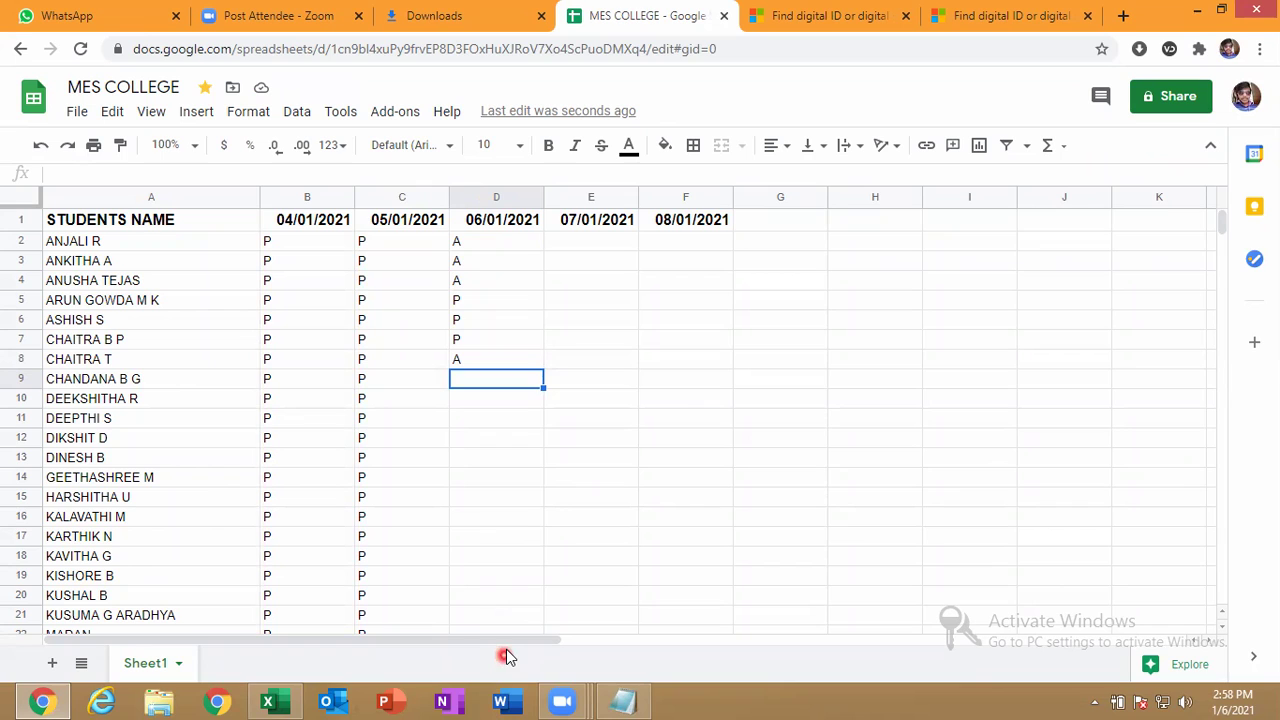
text(A)
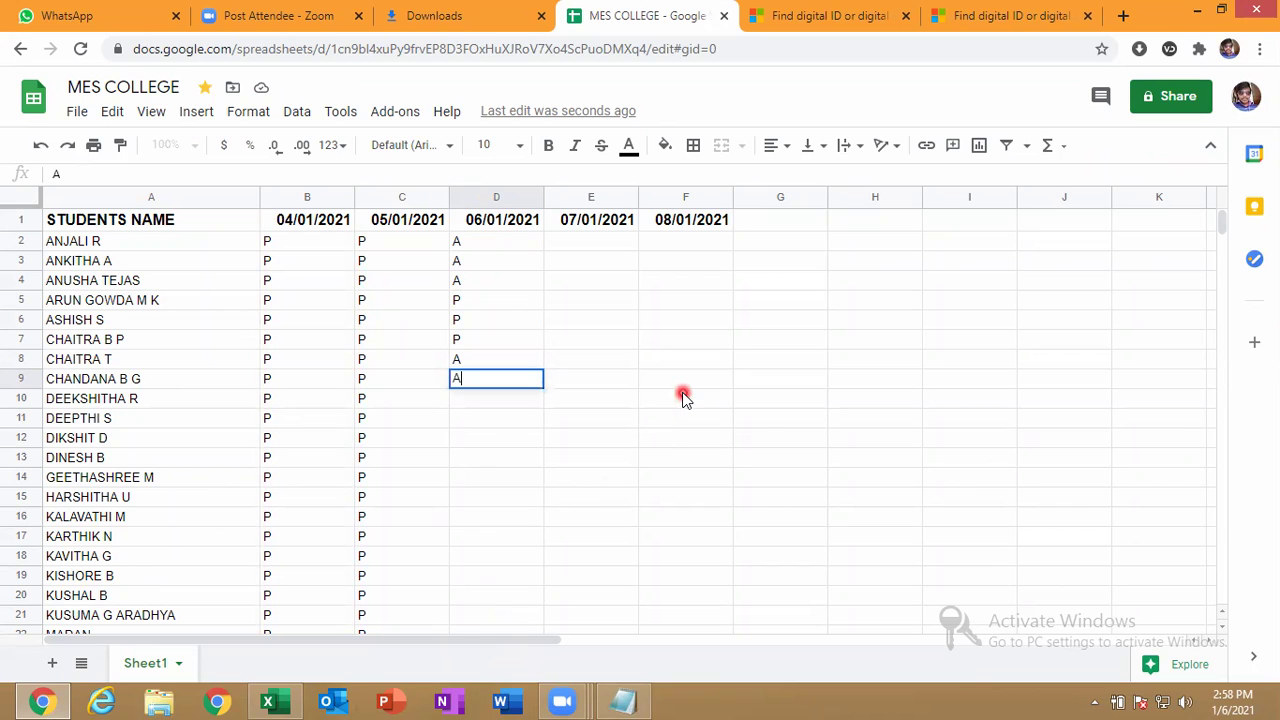
key(Return)
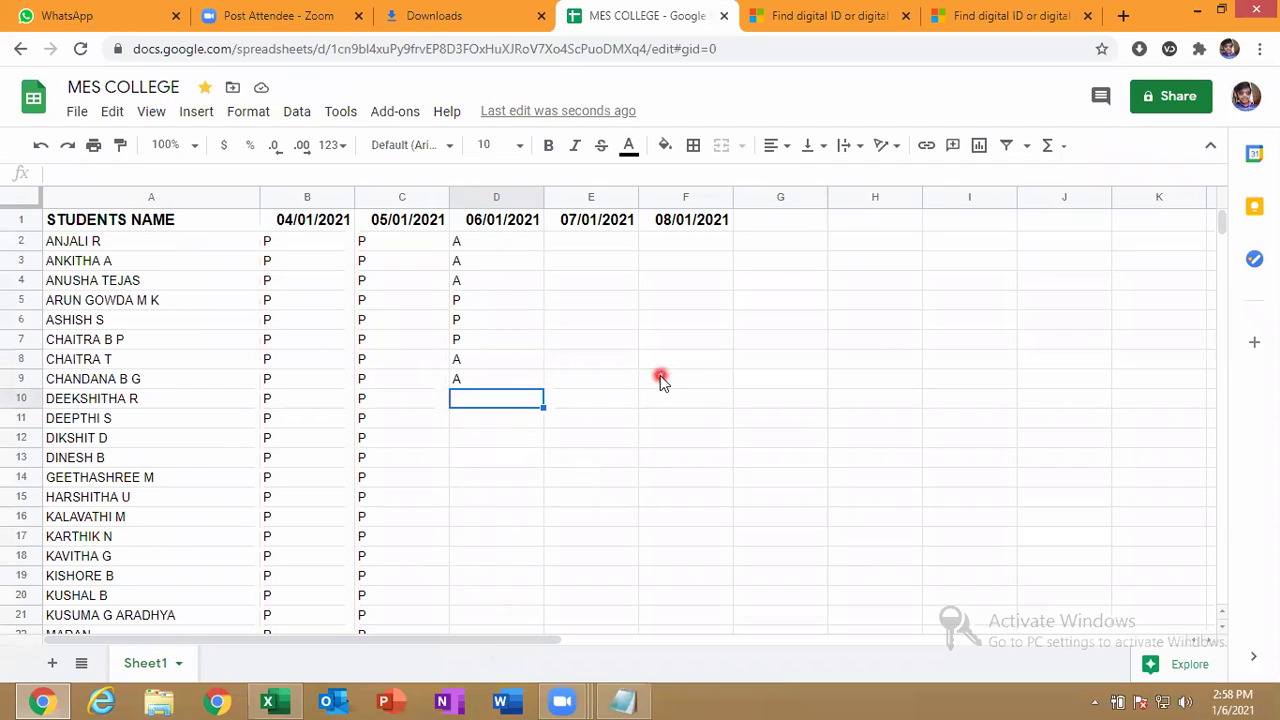
text(P)
key(Return)
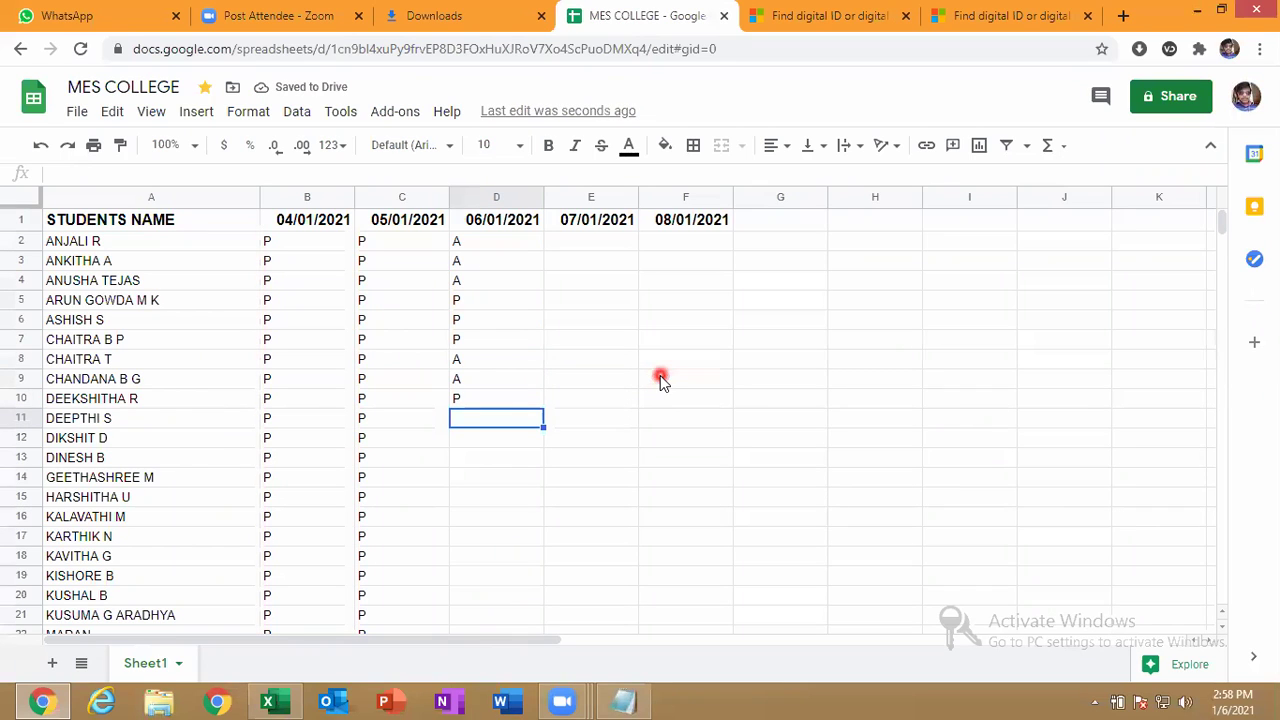
text(P)
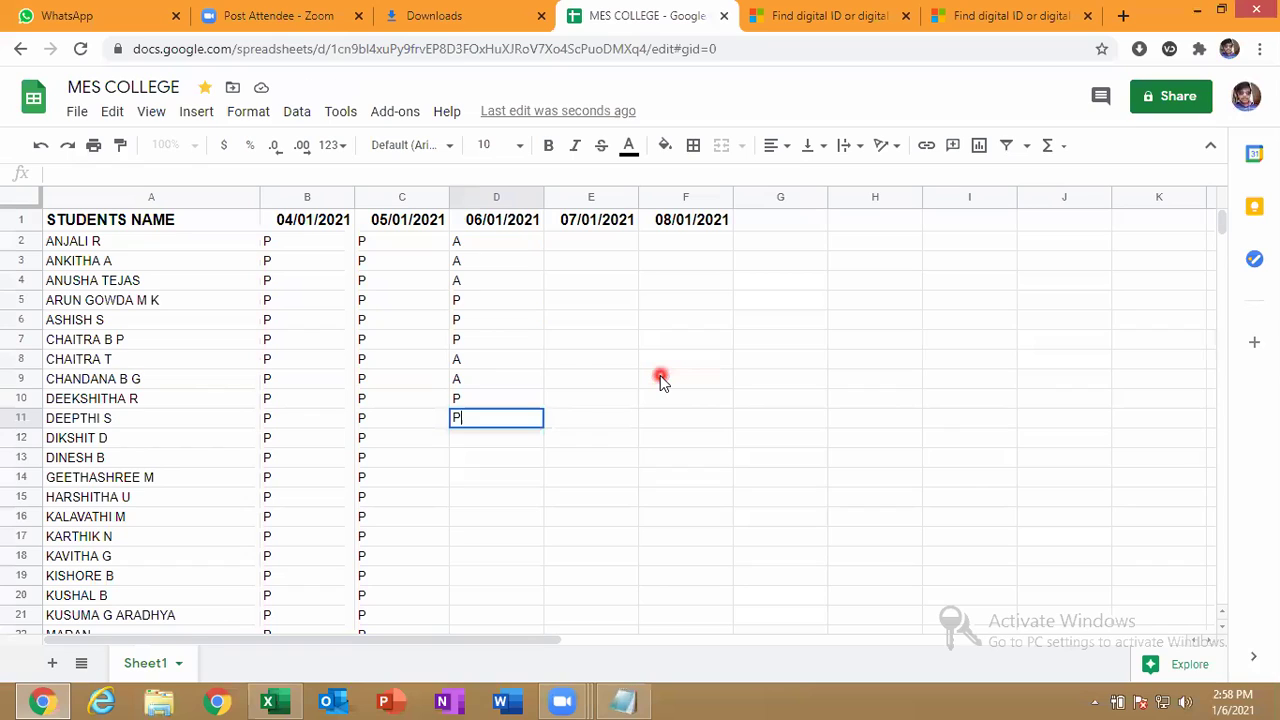
key(Return)
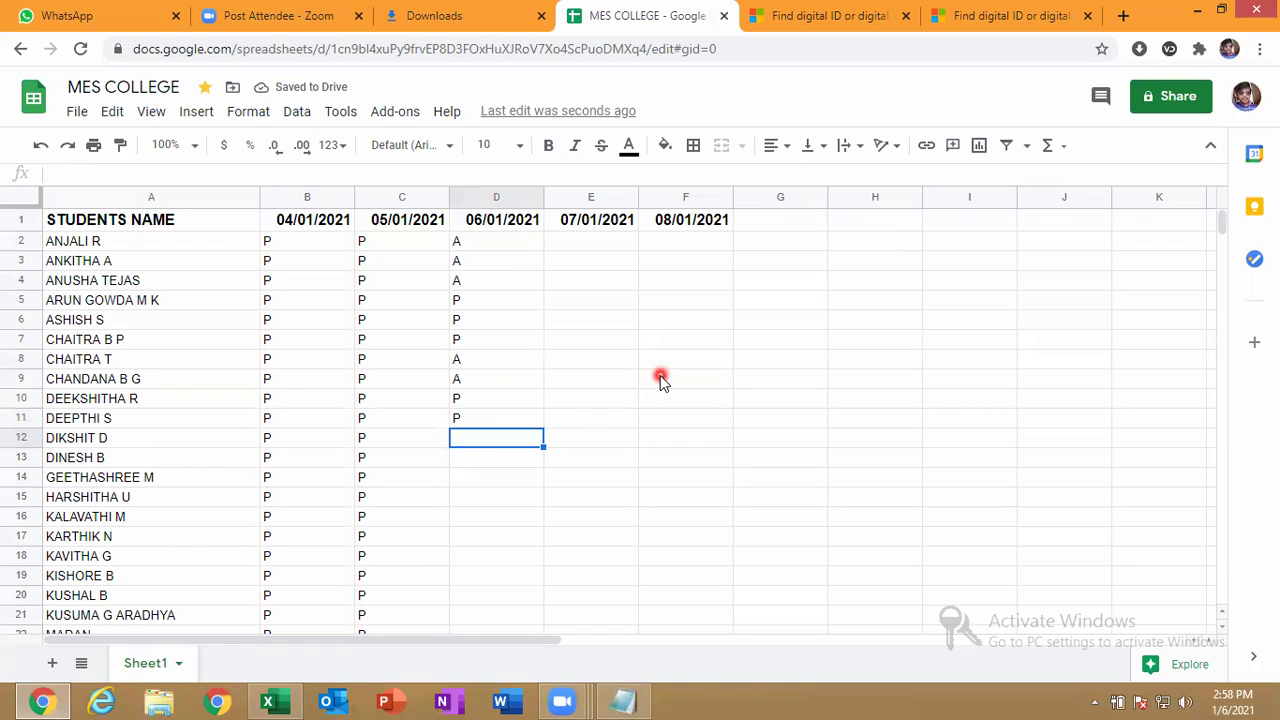
text(A)
key(BackSpace)
text(P)
key(Return)
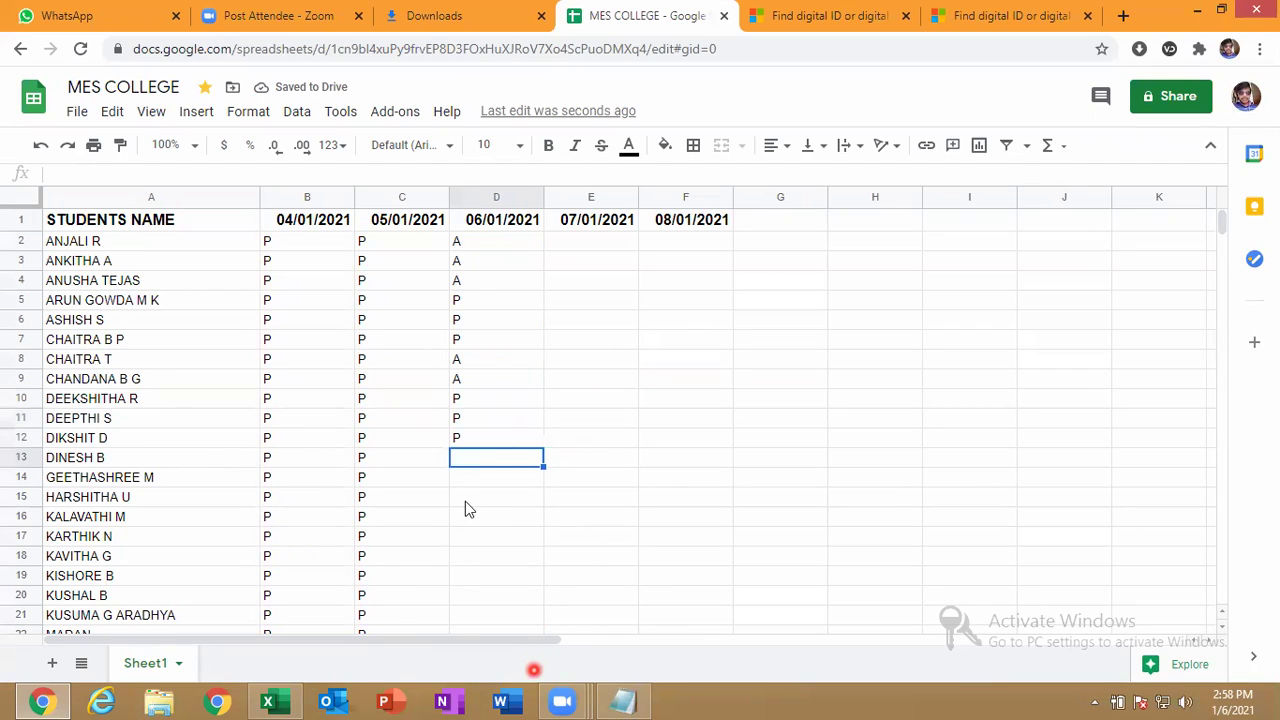
Enter D13–D18 marks as A, P, P, P, A, A.
text(A)
key(Return)
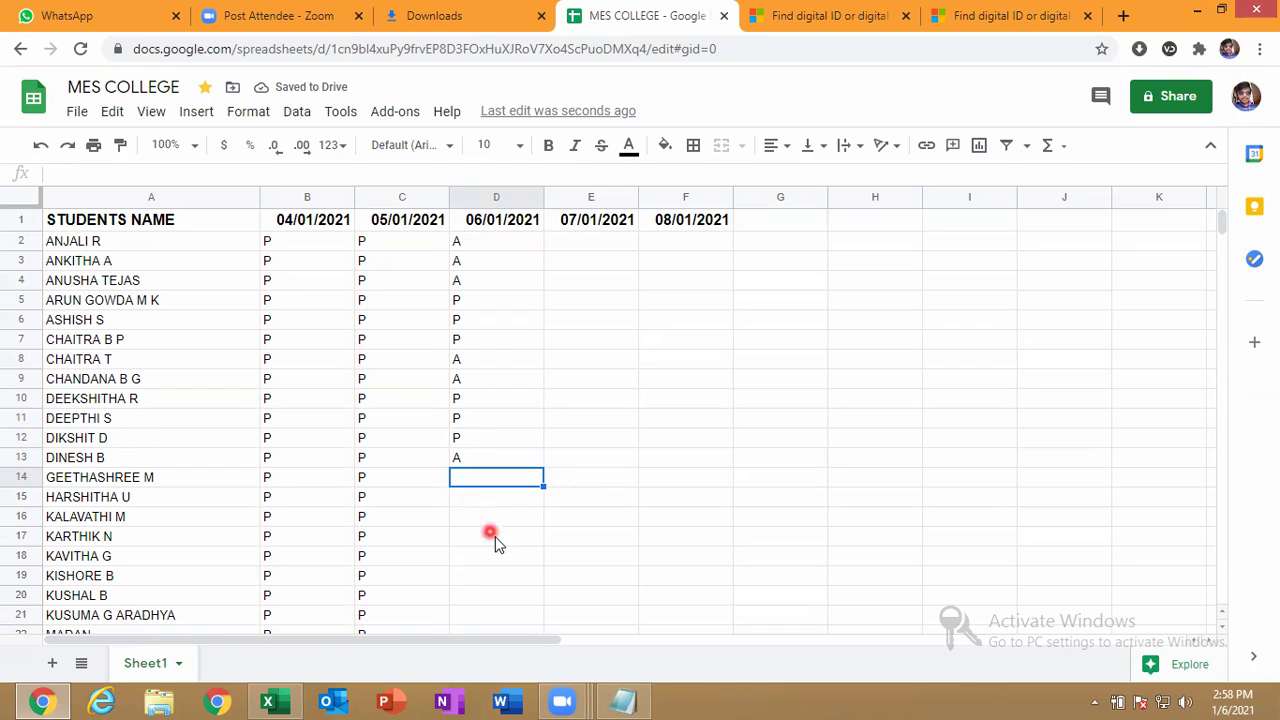
text(P)
key(Return)
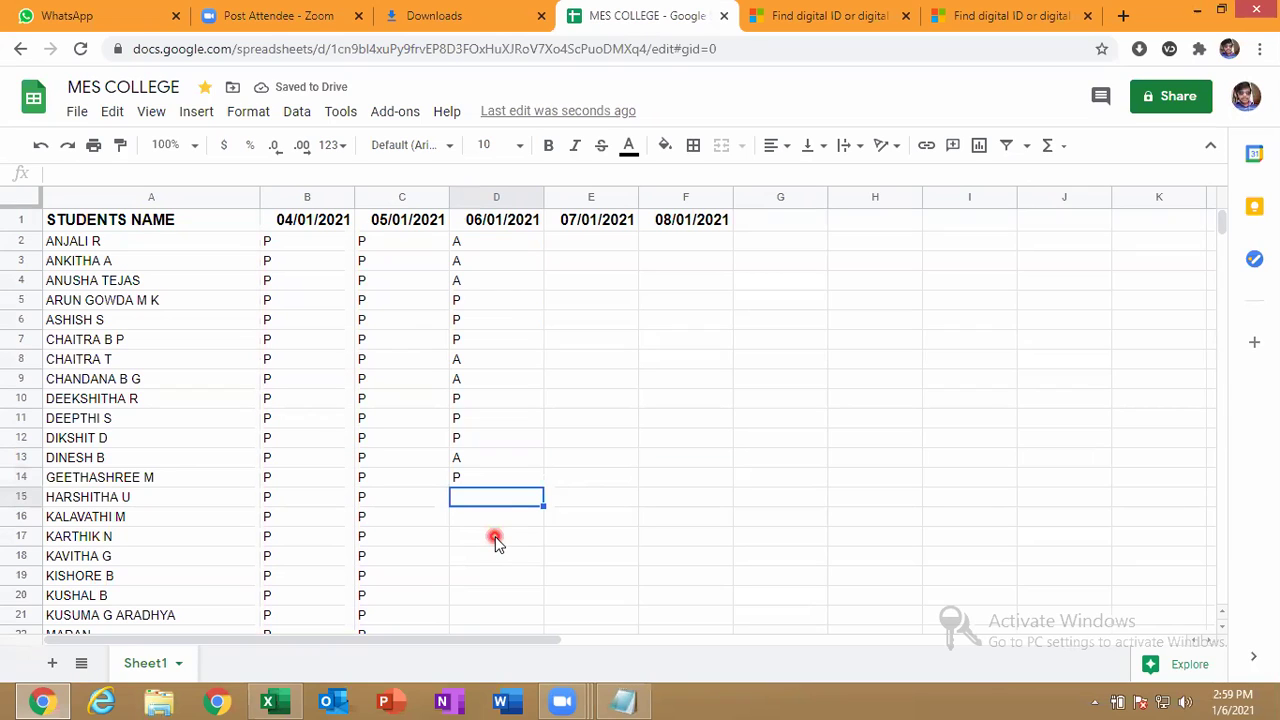
text(P)
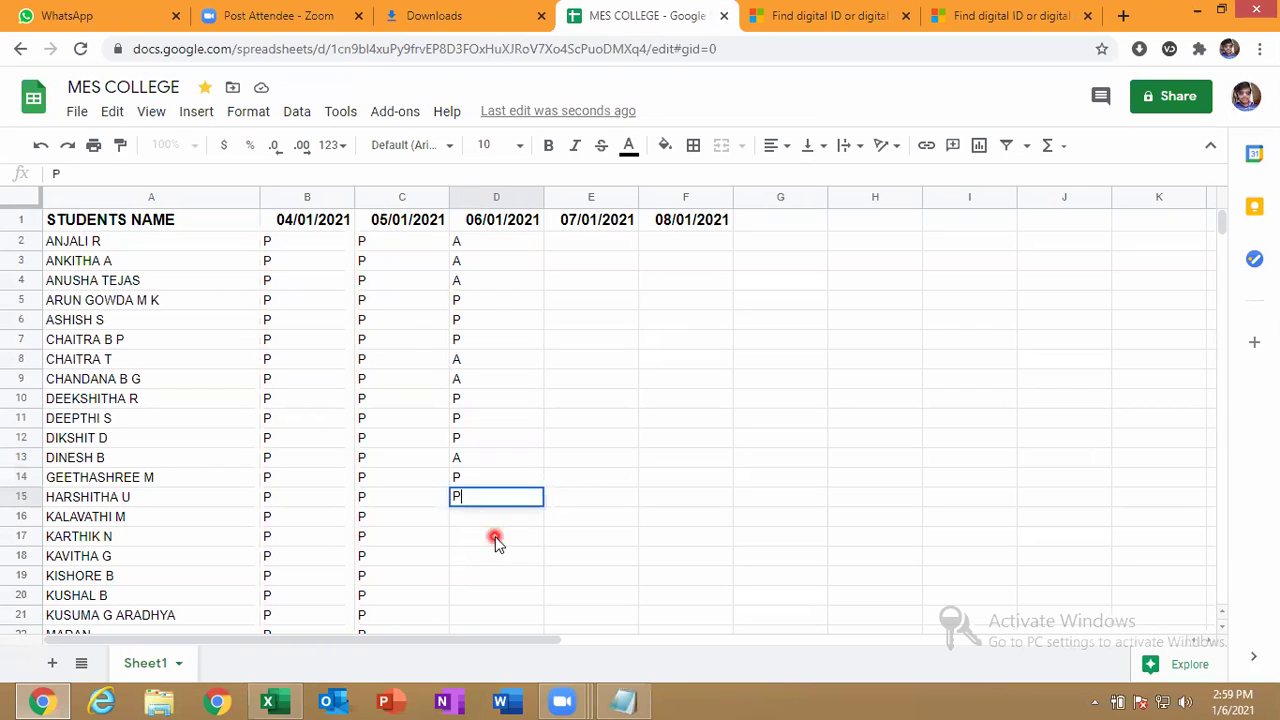
key(Return)
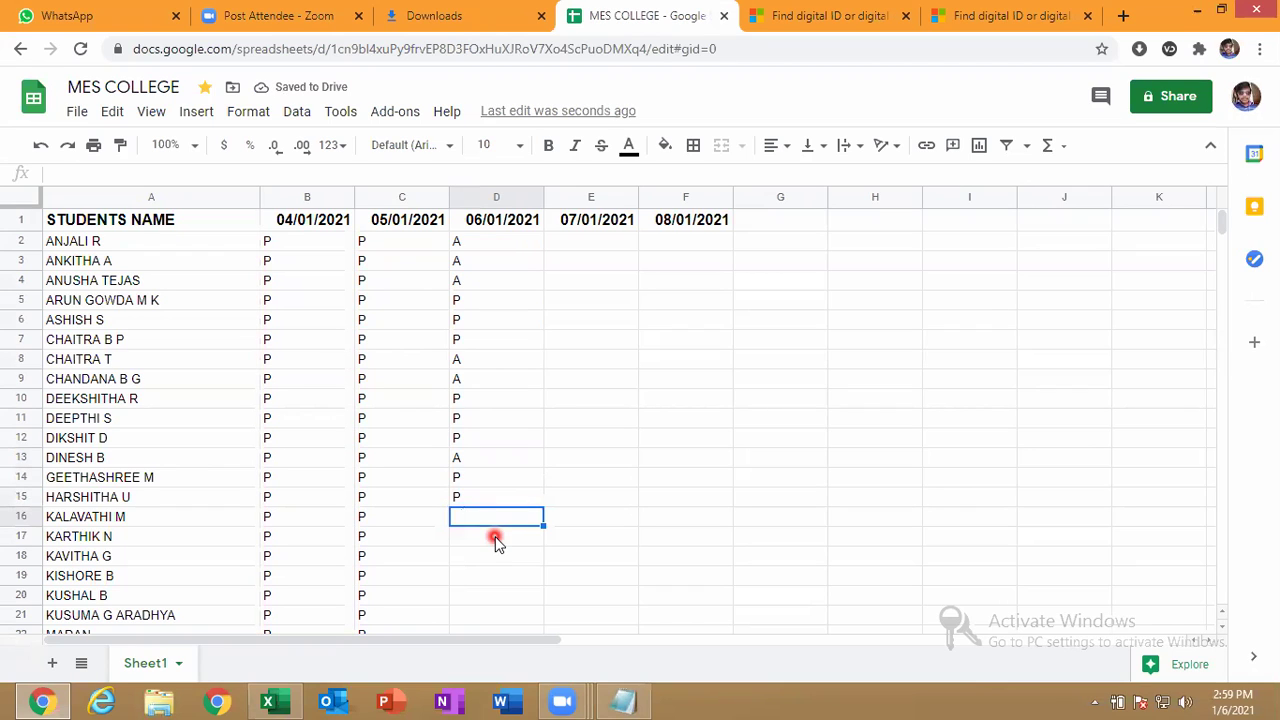
text(P)
key(Return)
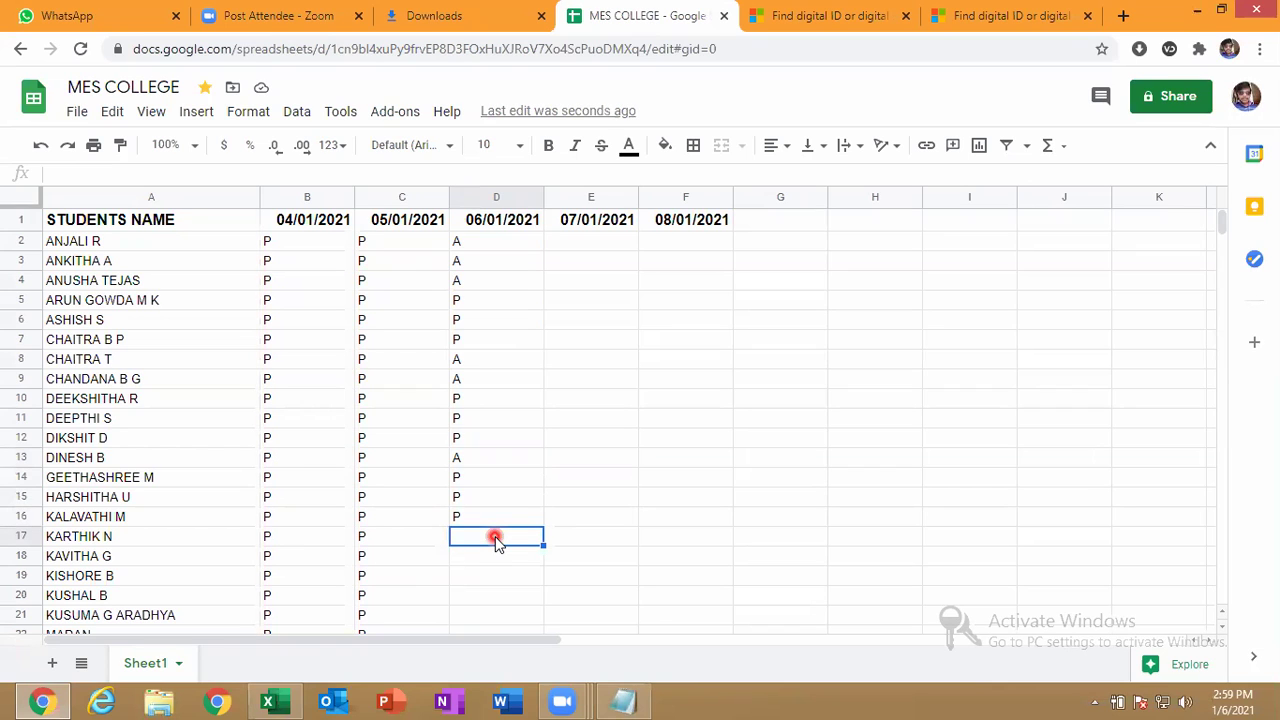
text(A)
key(Return)
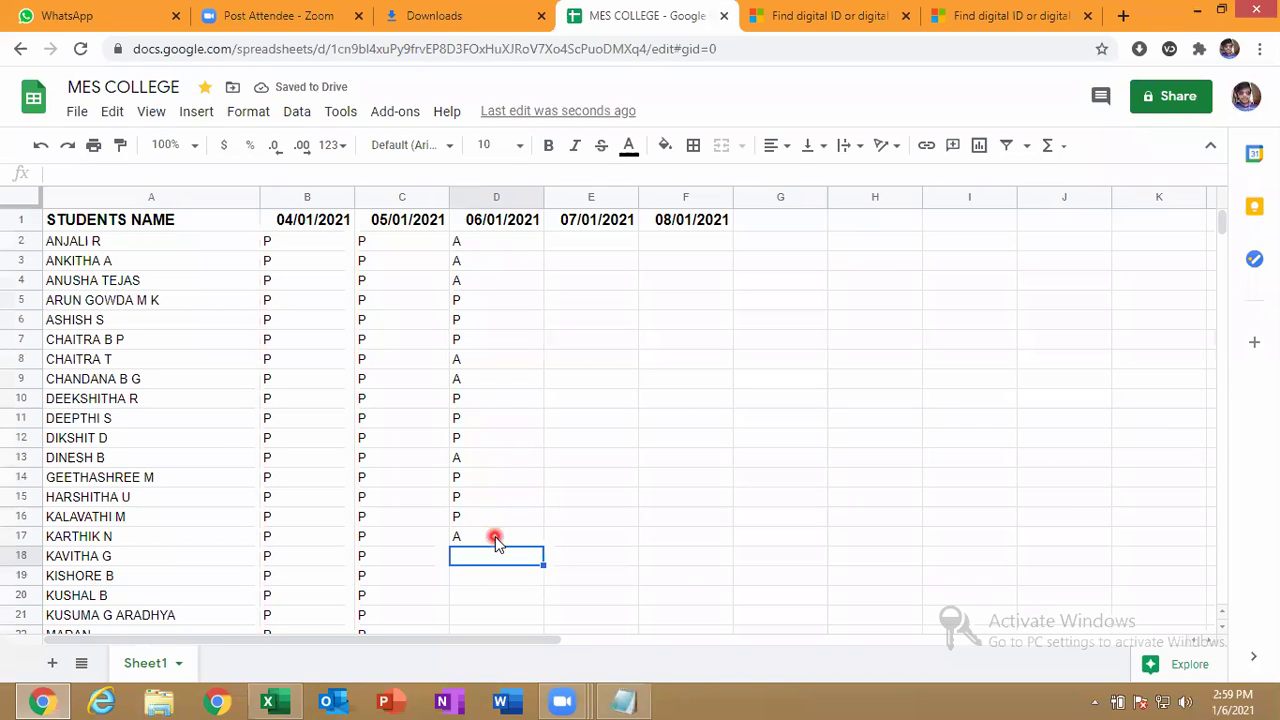
text(A)
key(Return)
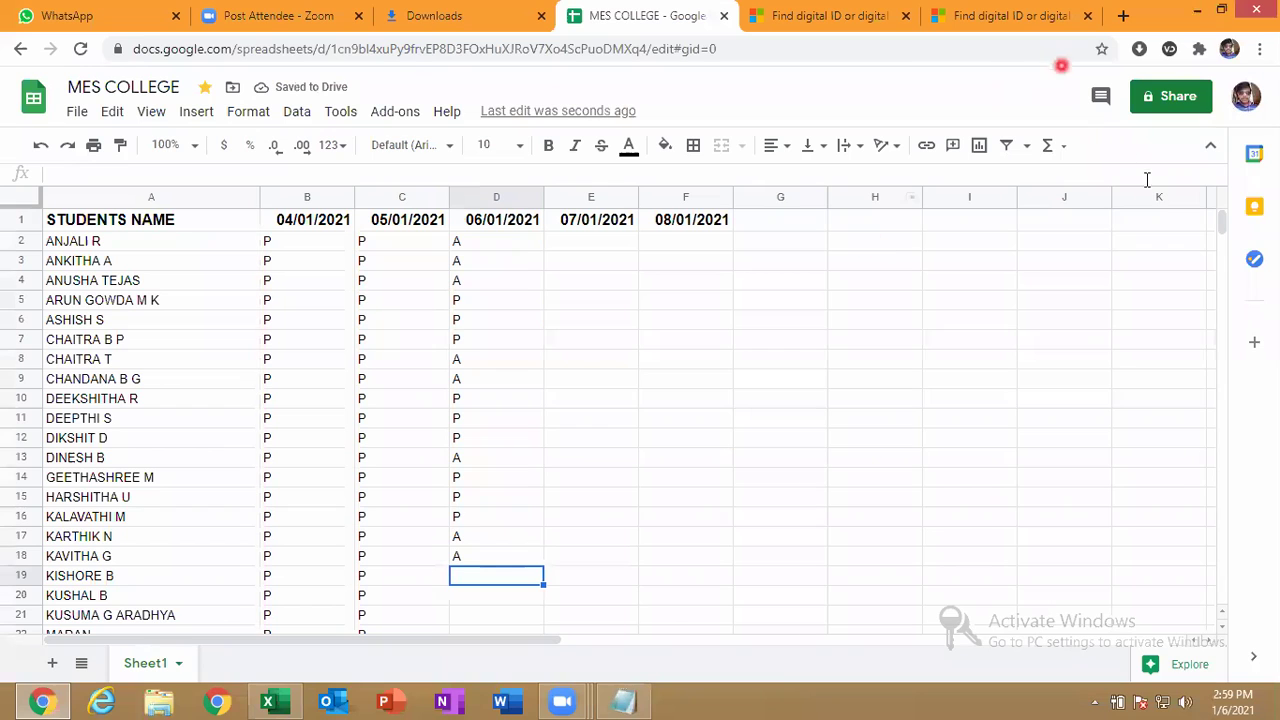
Mark D19–D21 present with P and D22 absent with A.
mouse_move(1222, 222)
mouse_down()
mouse_move(1224, 233)
mouse_move(1223, 222)
mouse_up()
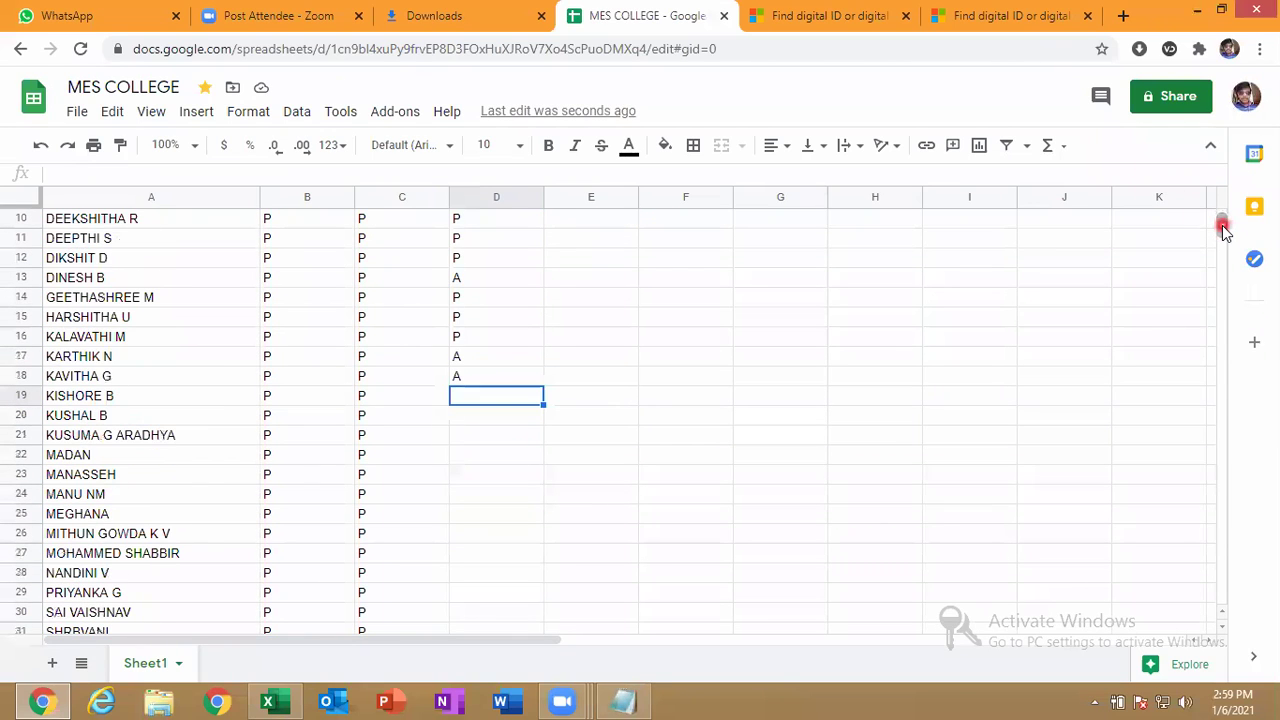
text(P)
key(Return)
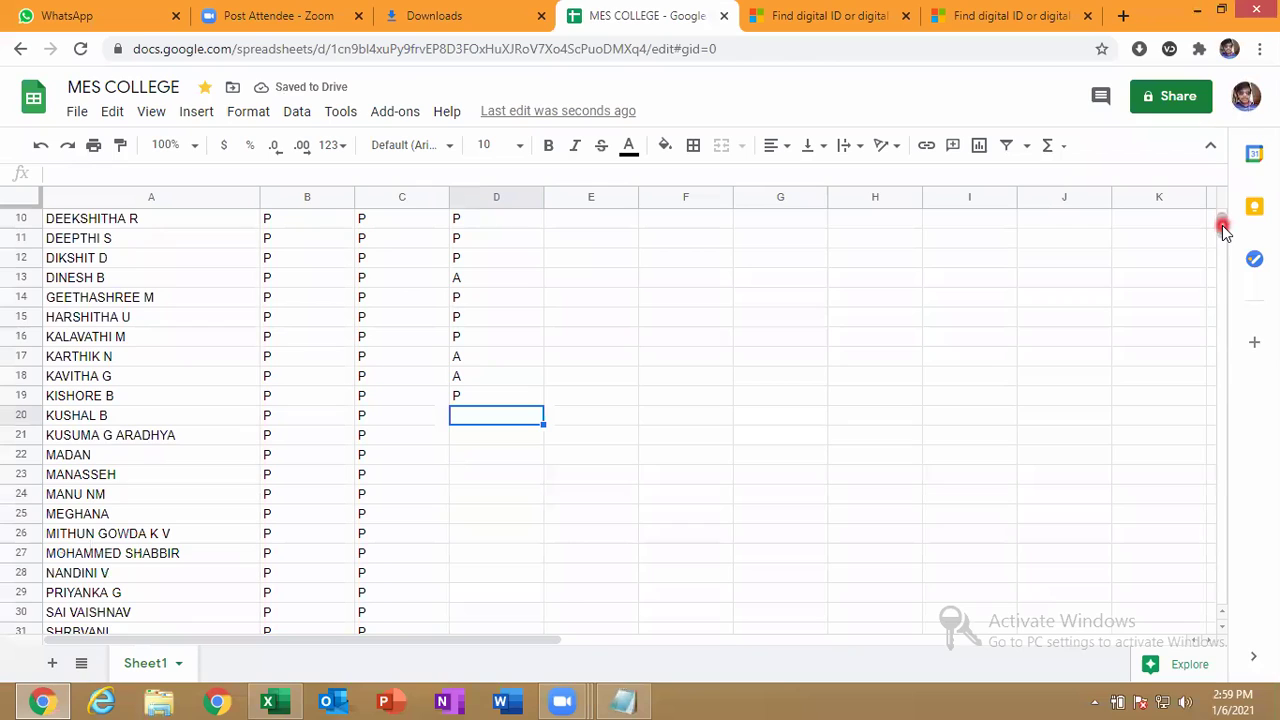
text(P)
key(Return)
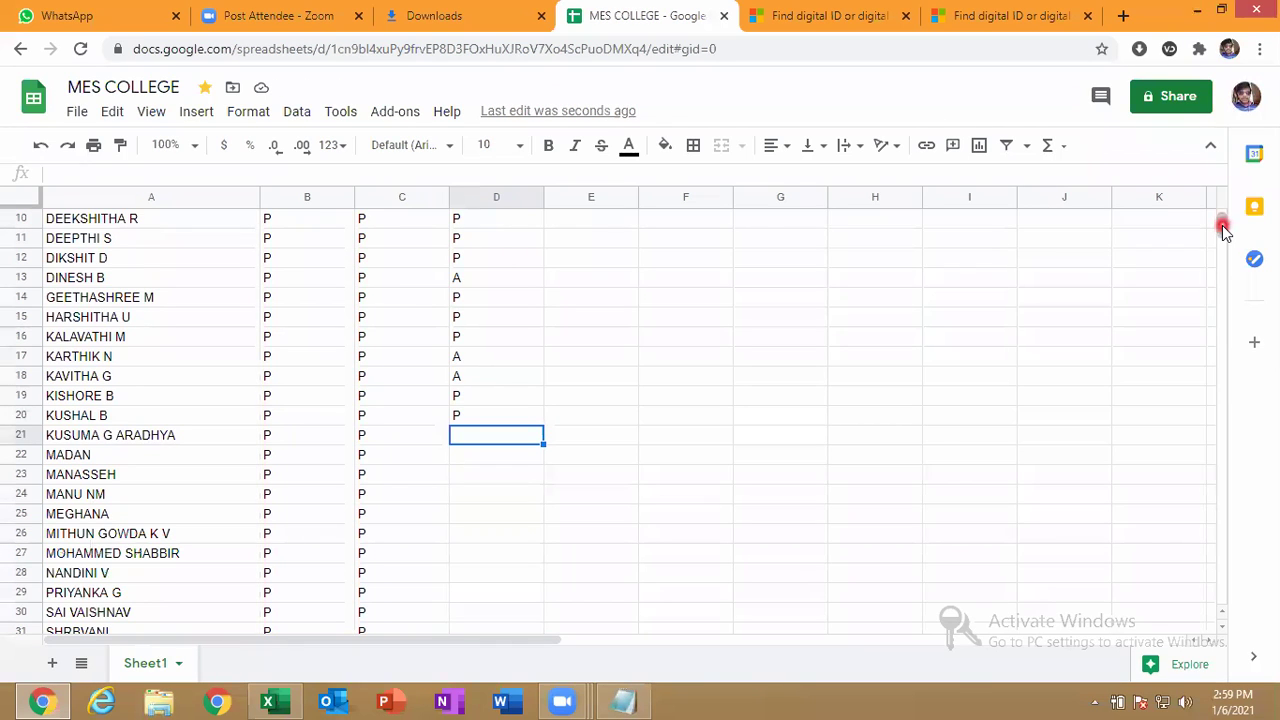
text(P)
key(Return)
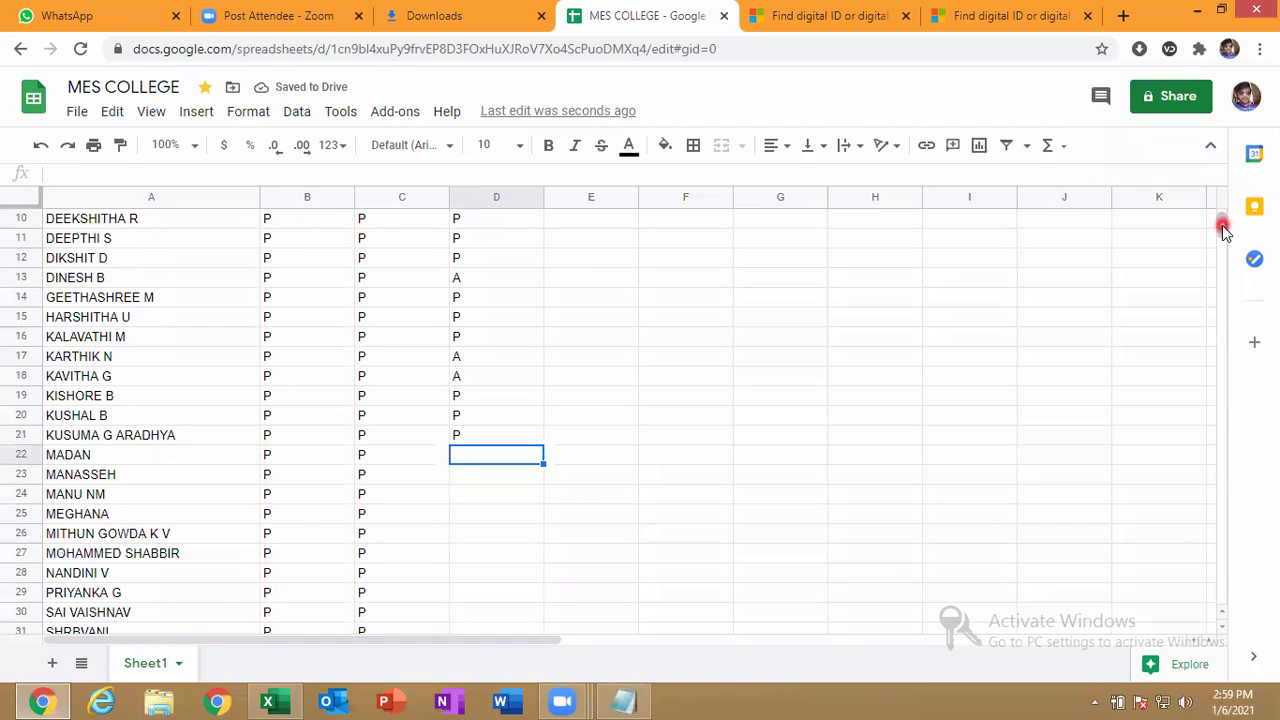
text(A)
key(Return)
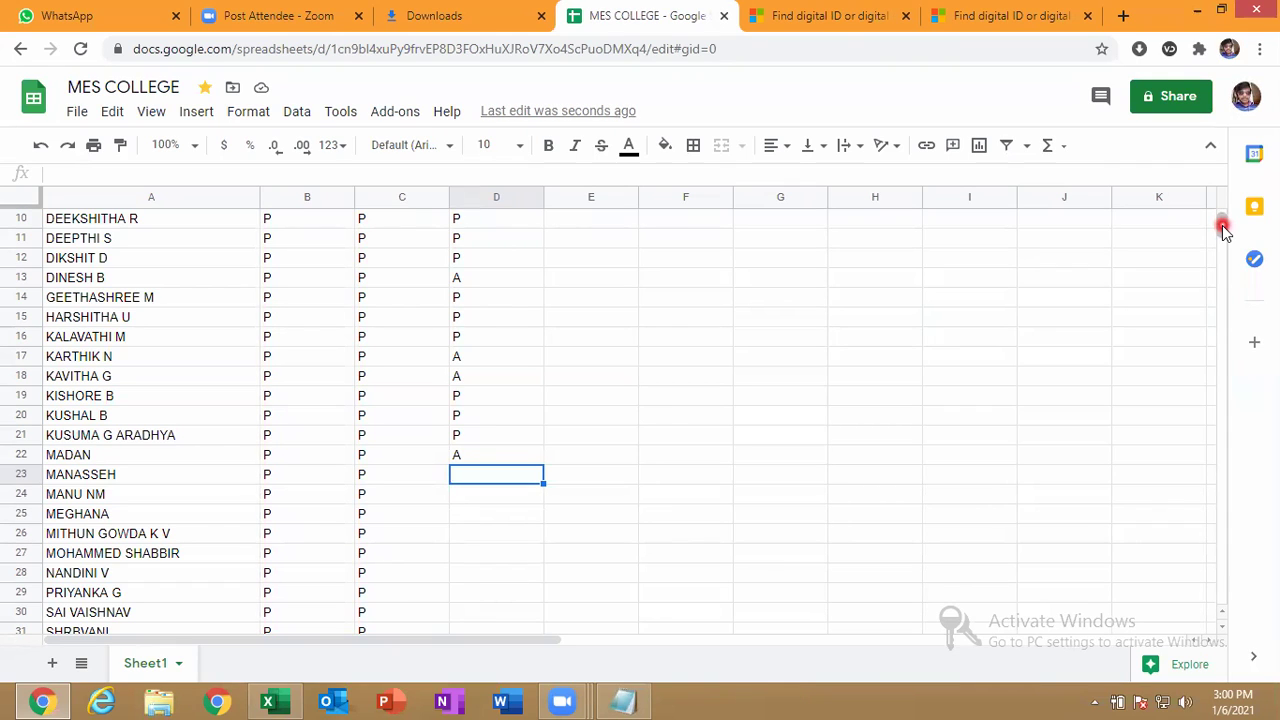
Enter D23–D27 marks as A, P, A, A, P.
text(A)
key(Return)
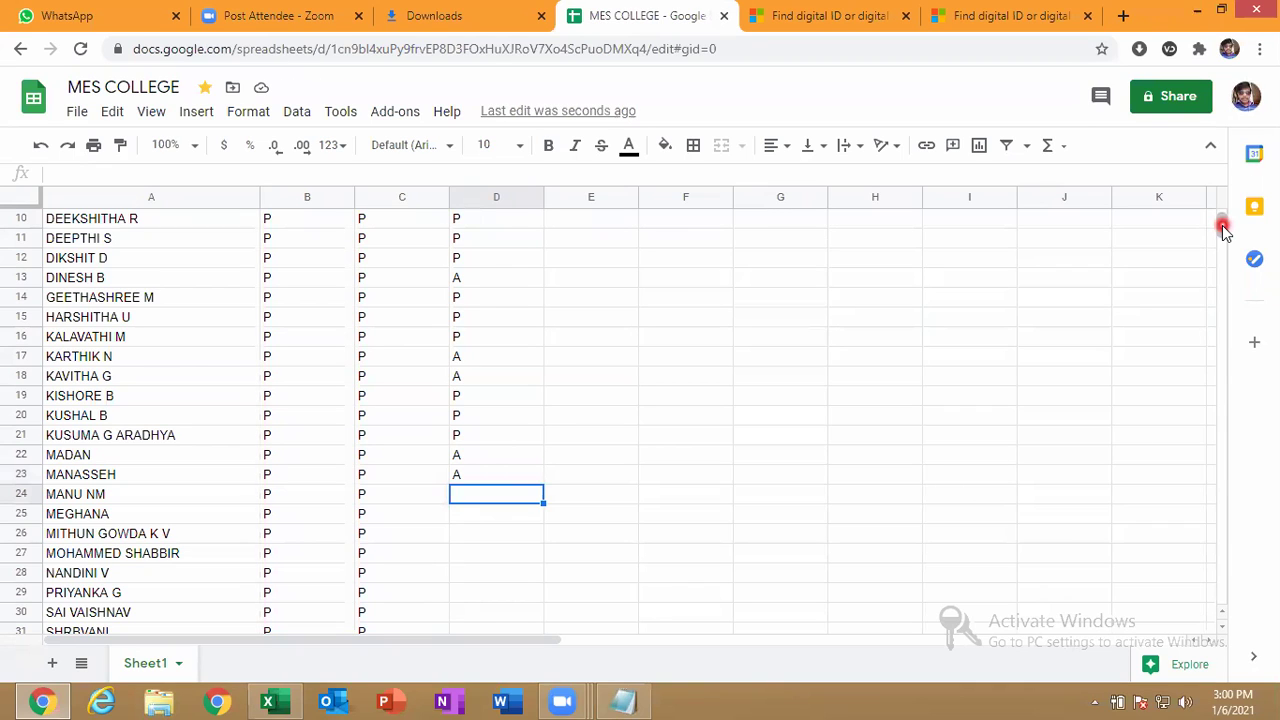
text(P)
key(Return)
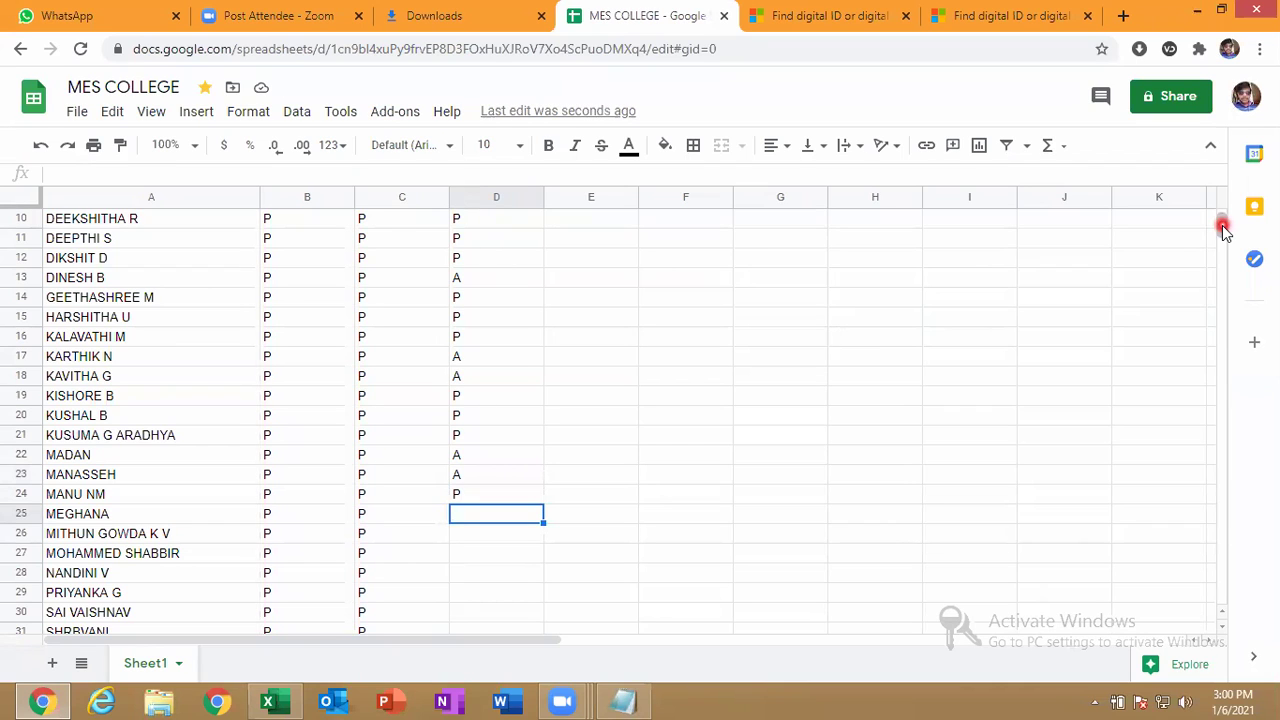
text(A)
key(Return)
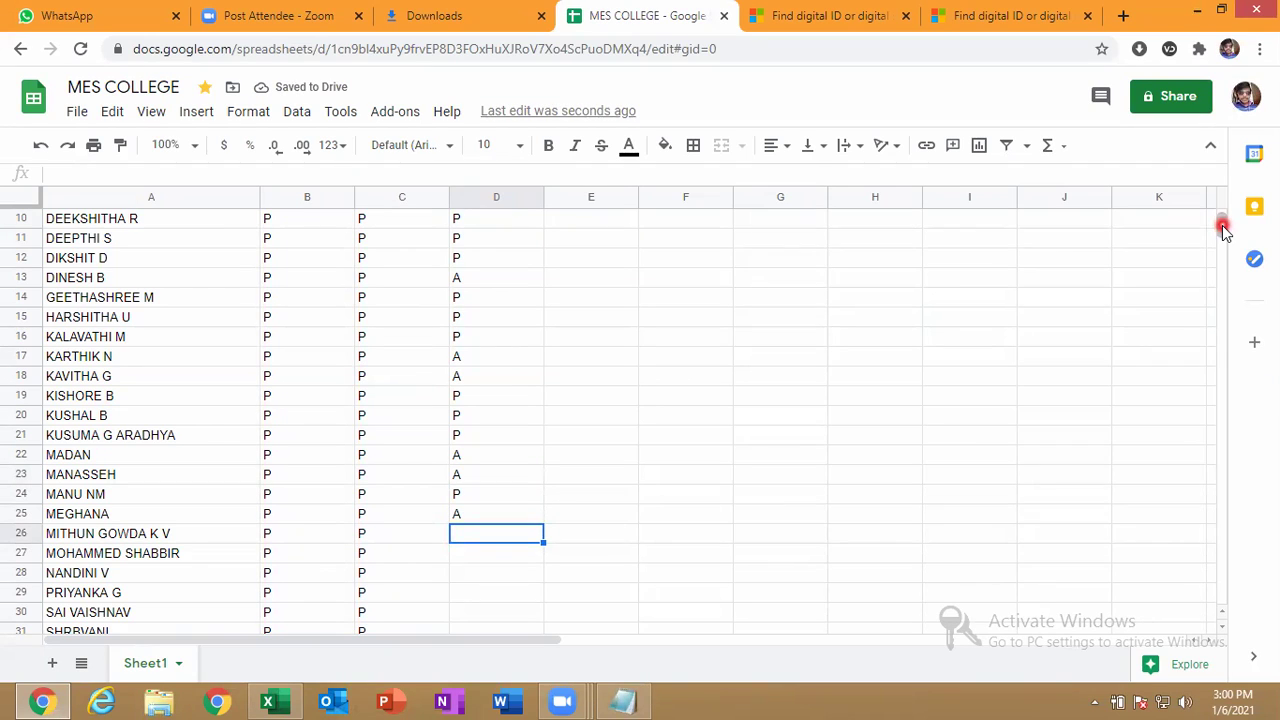
text(A)
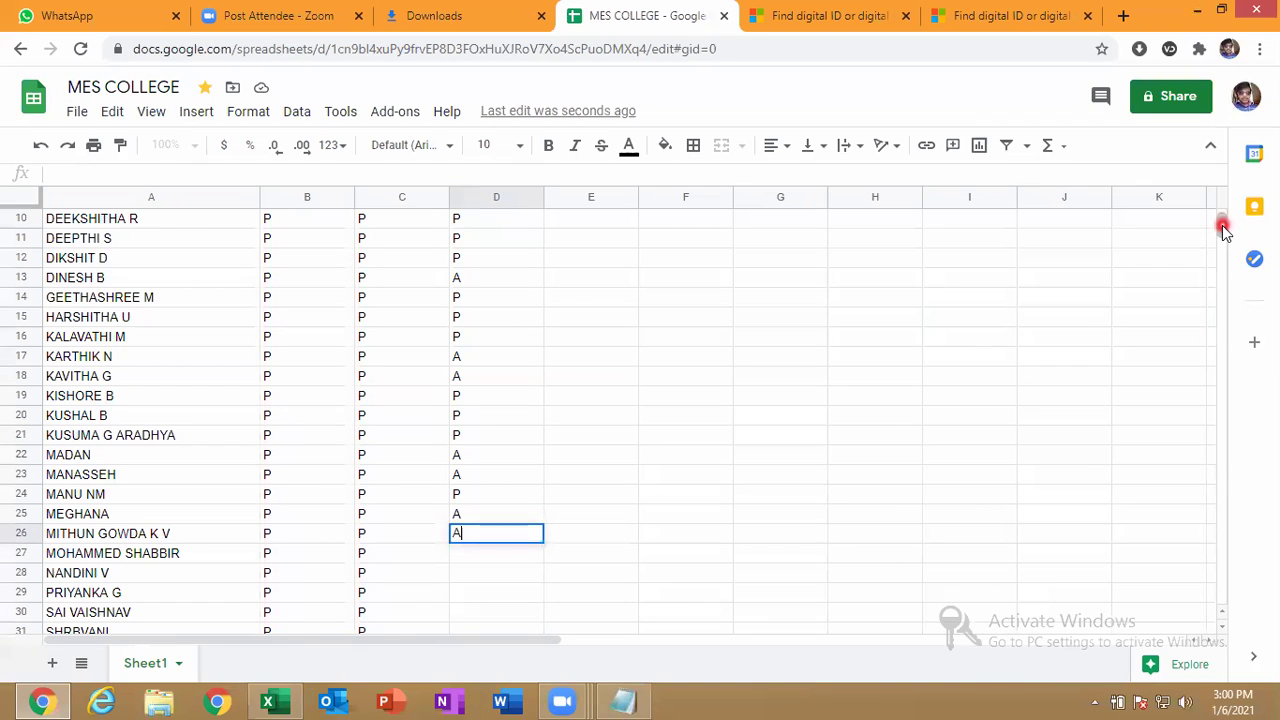
key(Return)
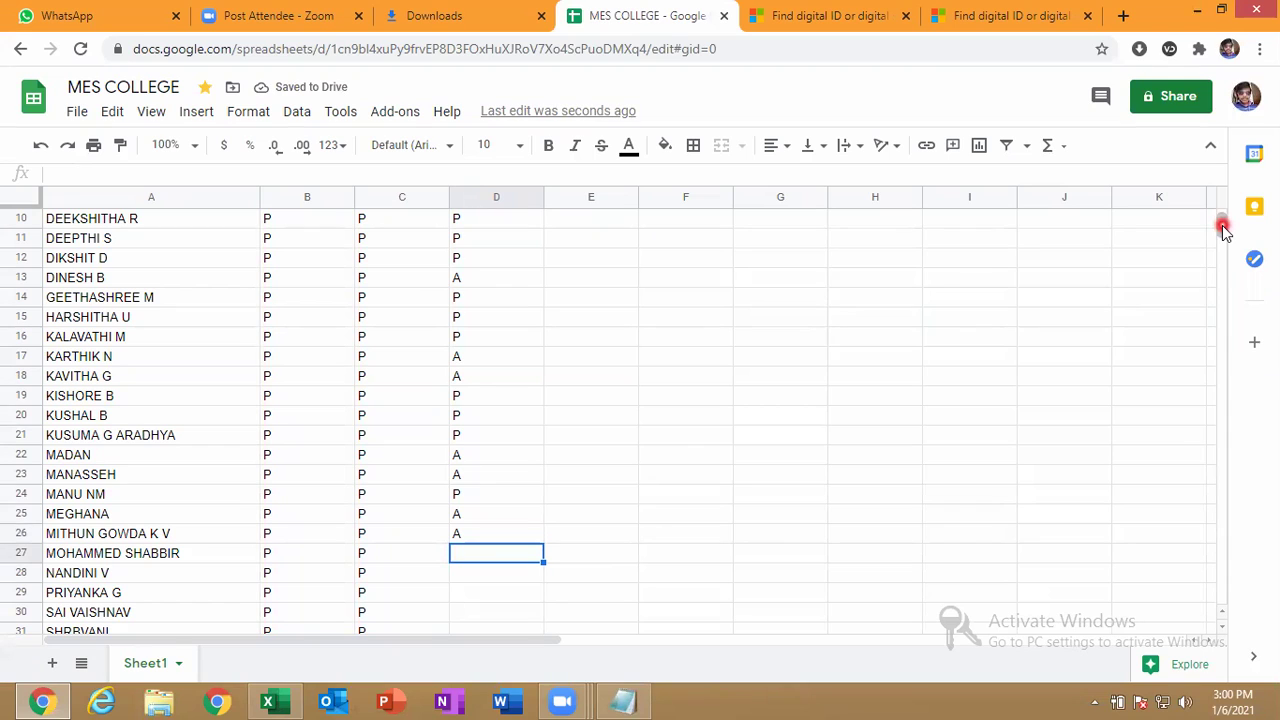
text(P)
key(Return)
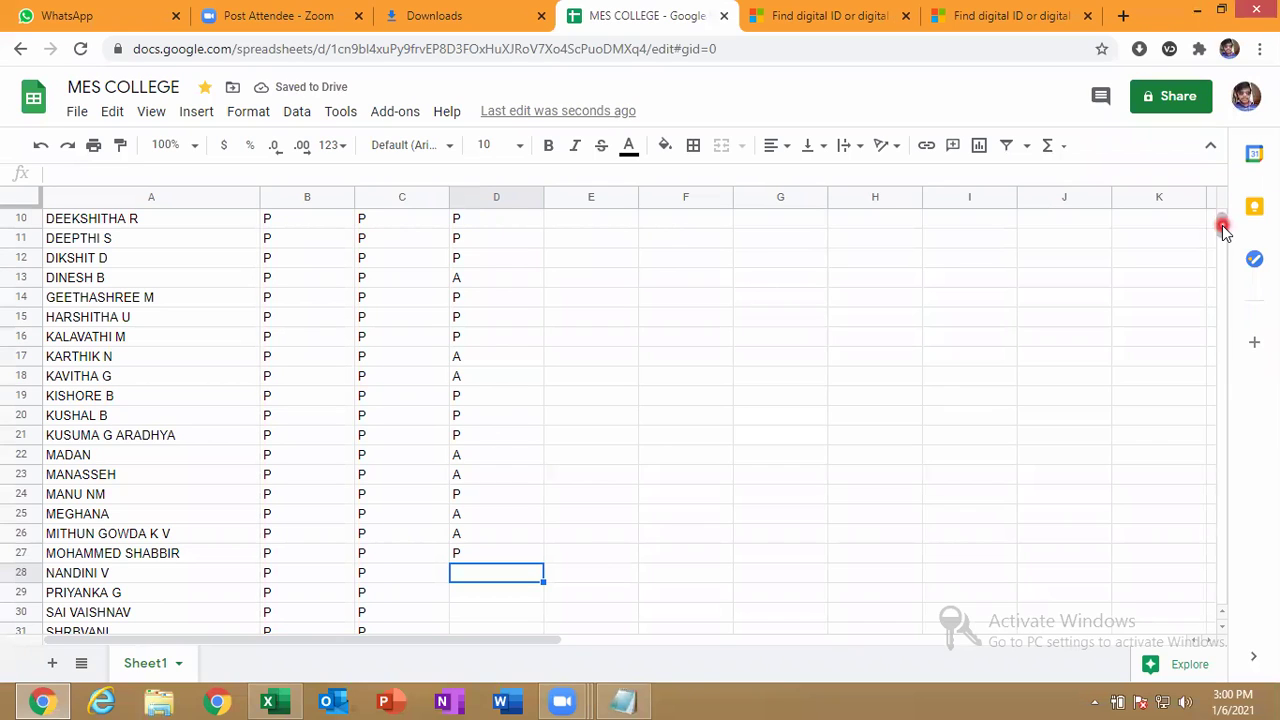
Enter D28–D30 marks as A, P, P.
drag(1224, 230, 1230, 237)
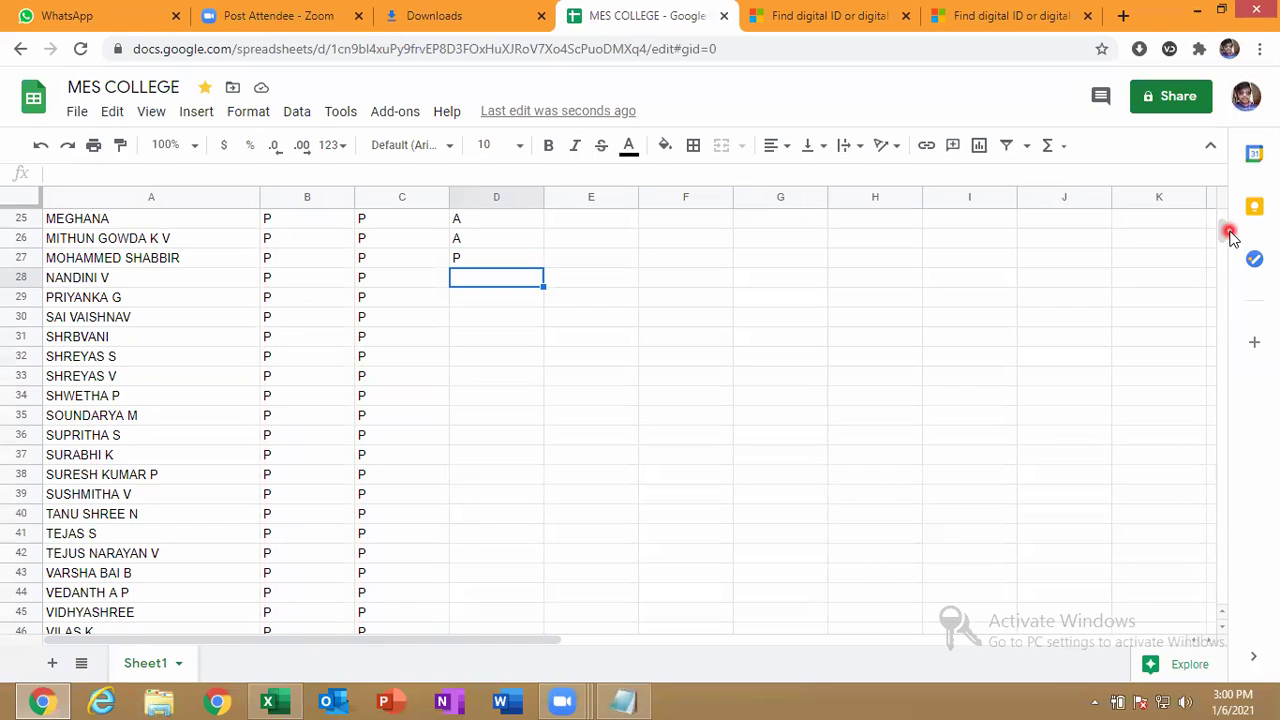
text(A)
key(Return)
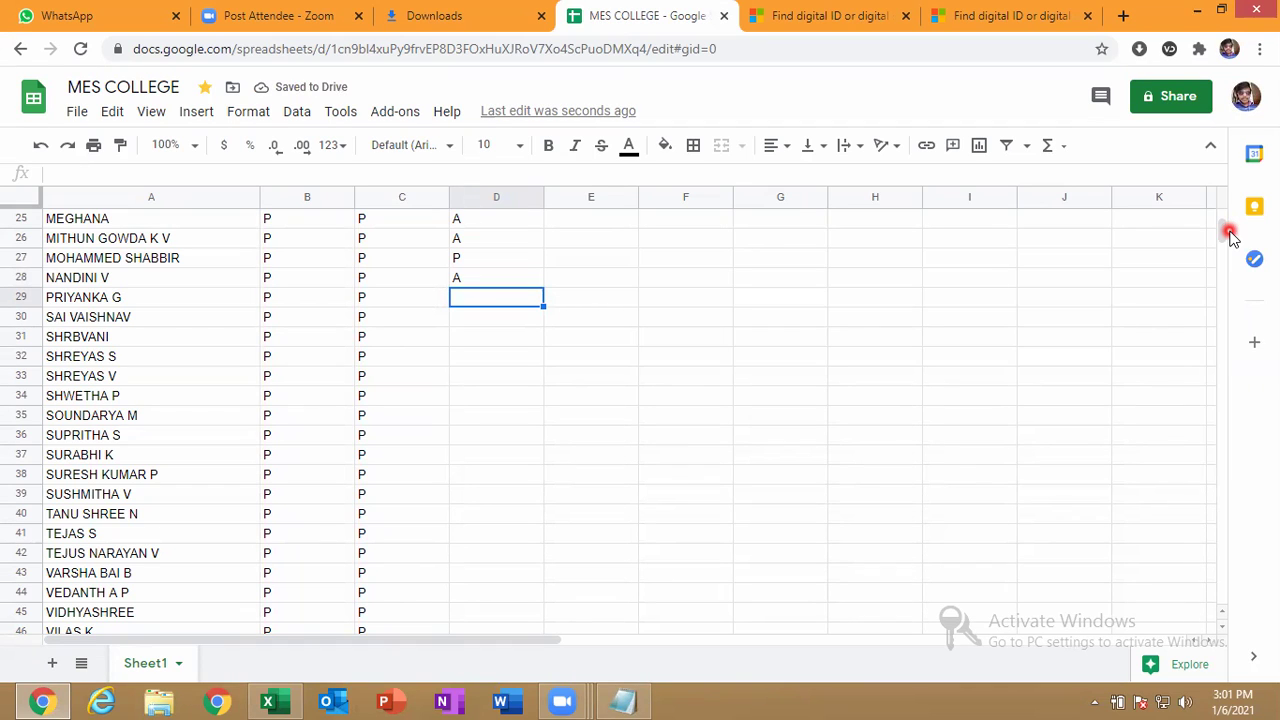
text(P)
key(Return)
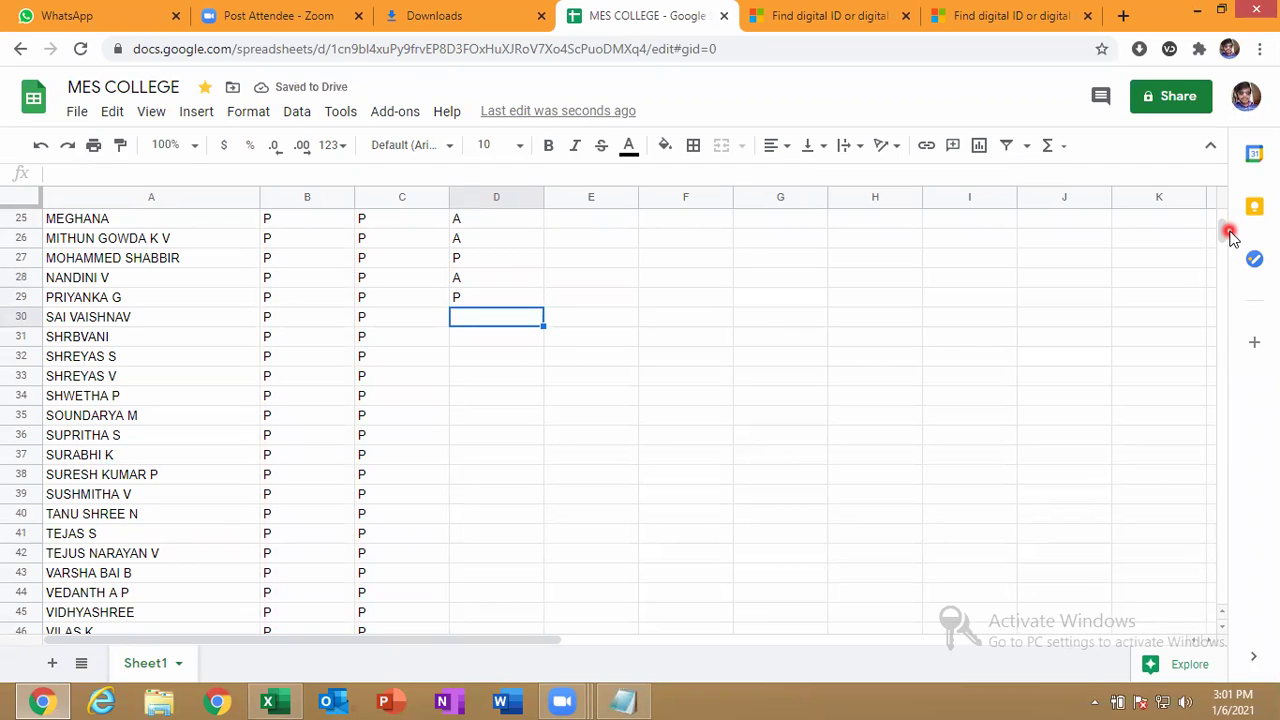
text(P)
key(Return)
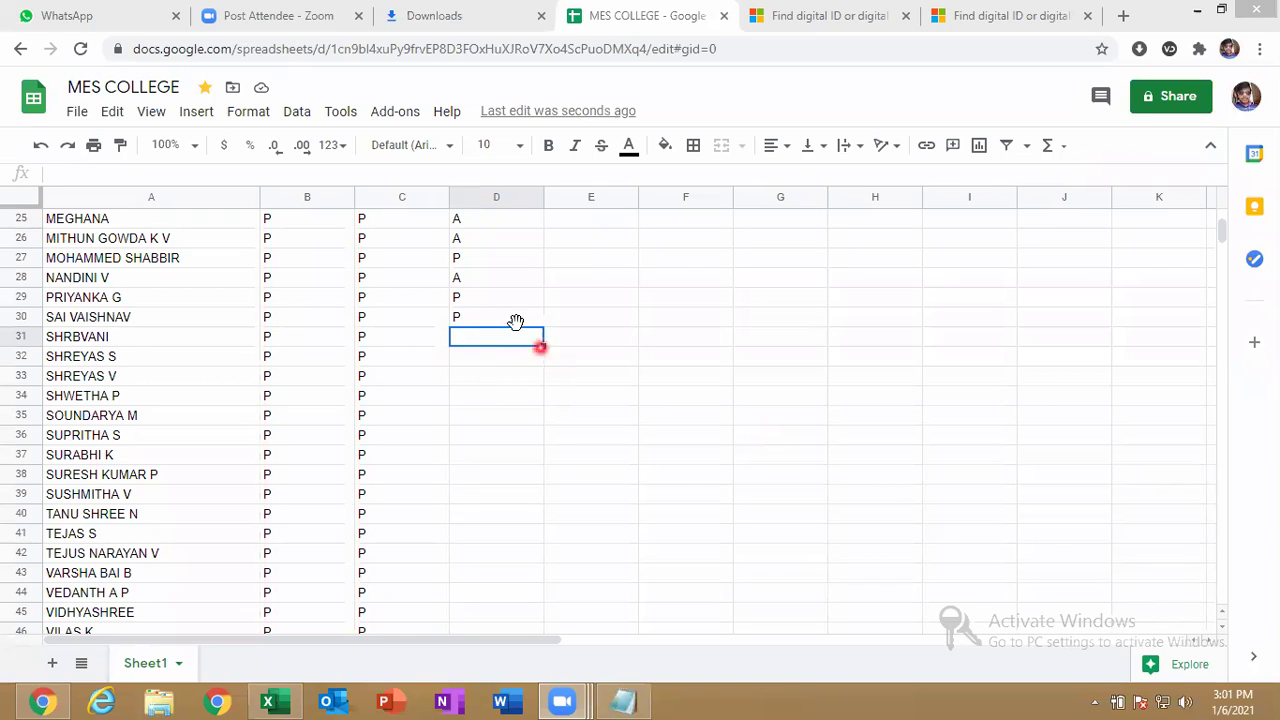
Enter D31–D34 marks as A, A, P, P.
click(474, 316)
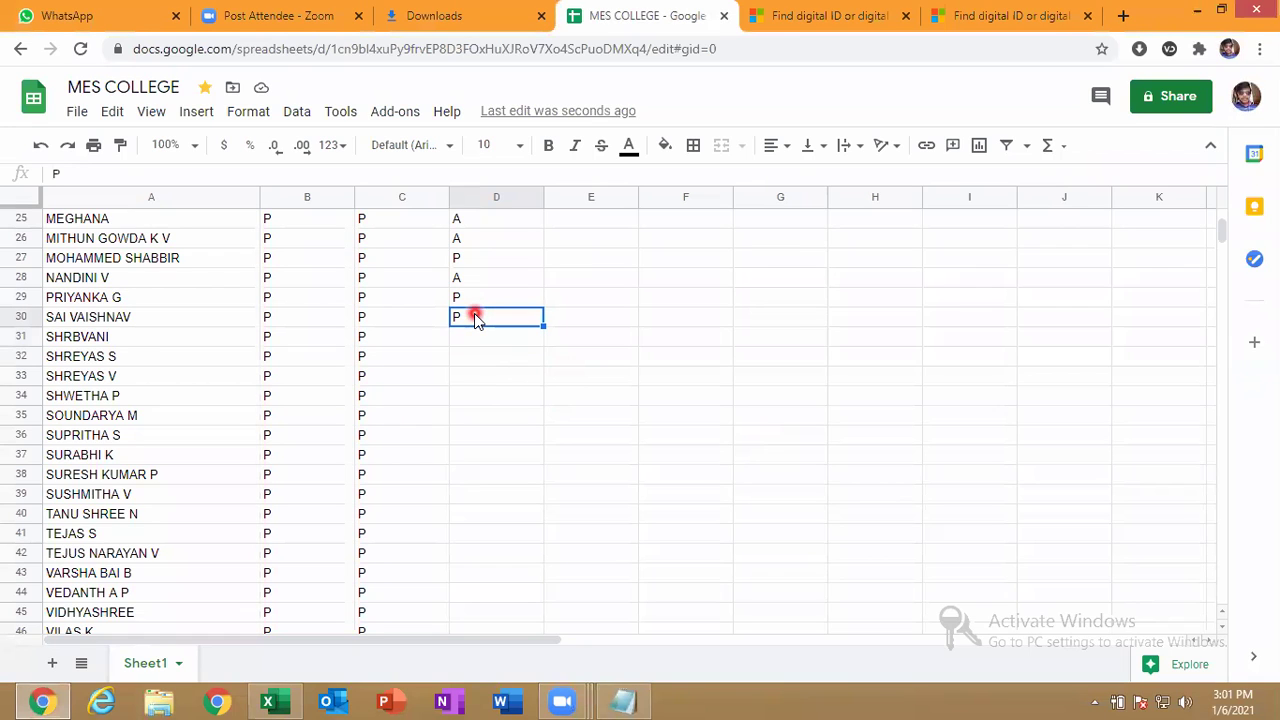
click(474, 338)
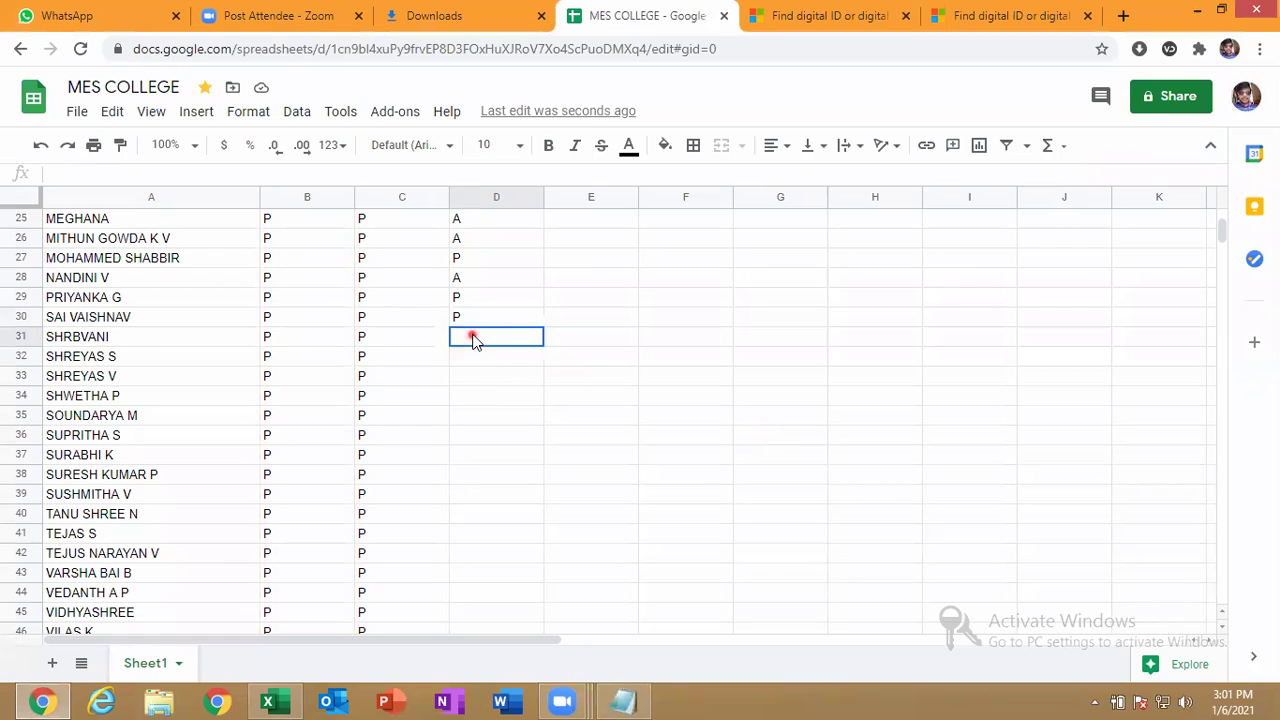
text(A)
key(Return)
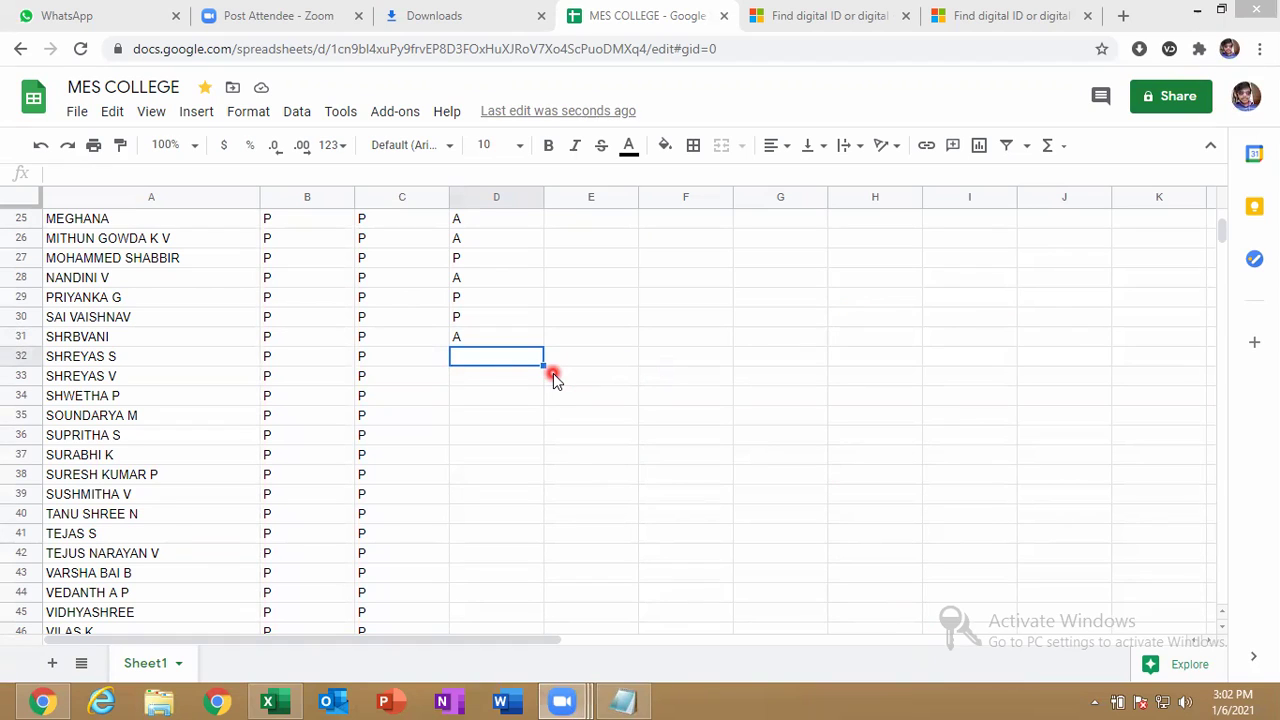
text(A)
key(Return)
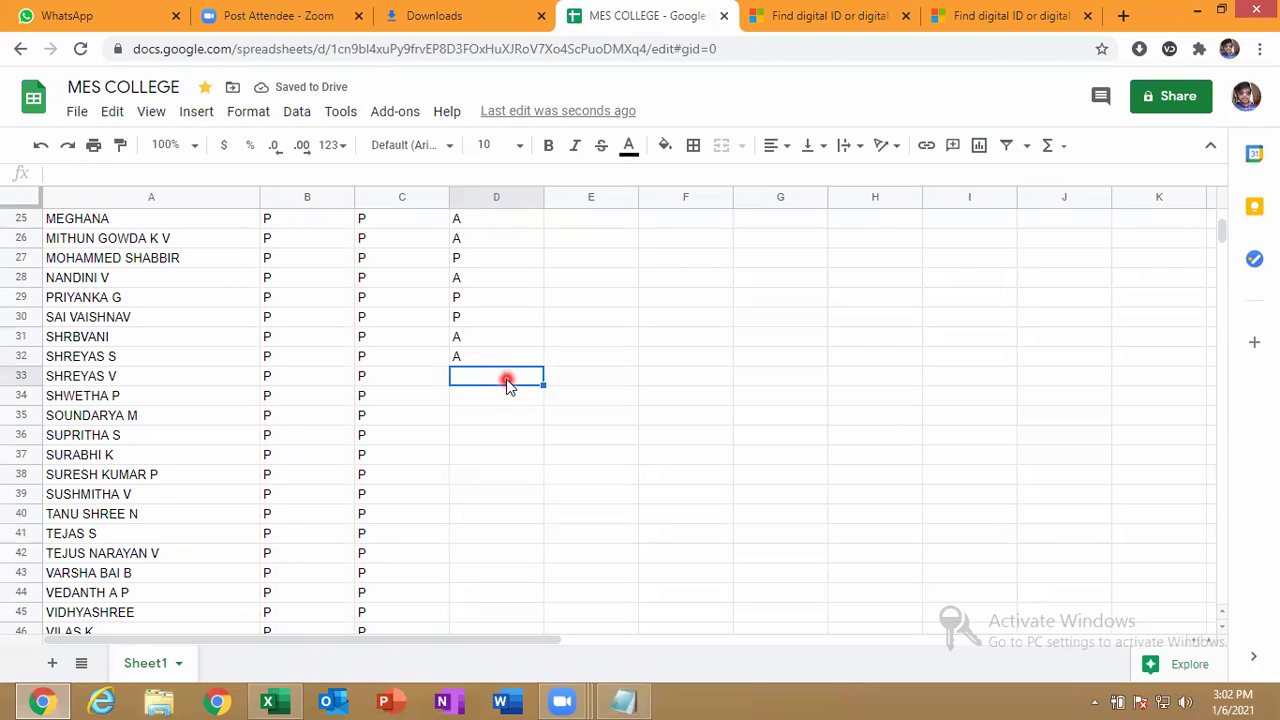
text(P)
key(Return)
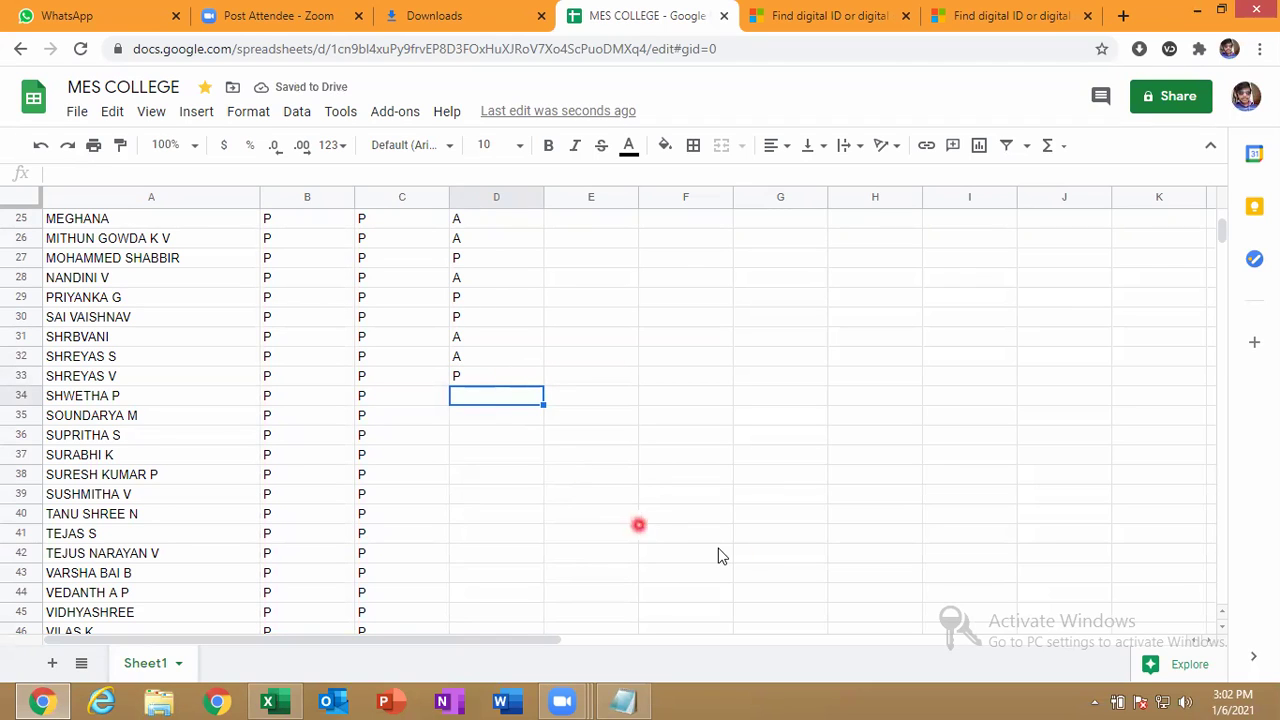
text(P)
key(Return)
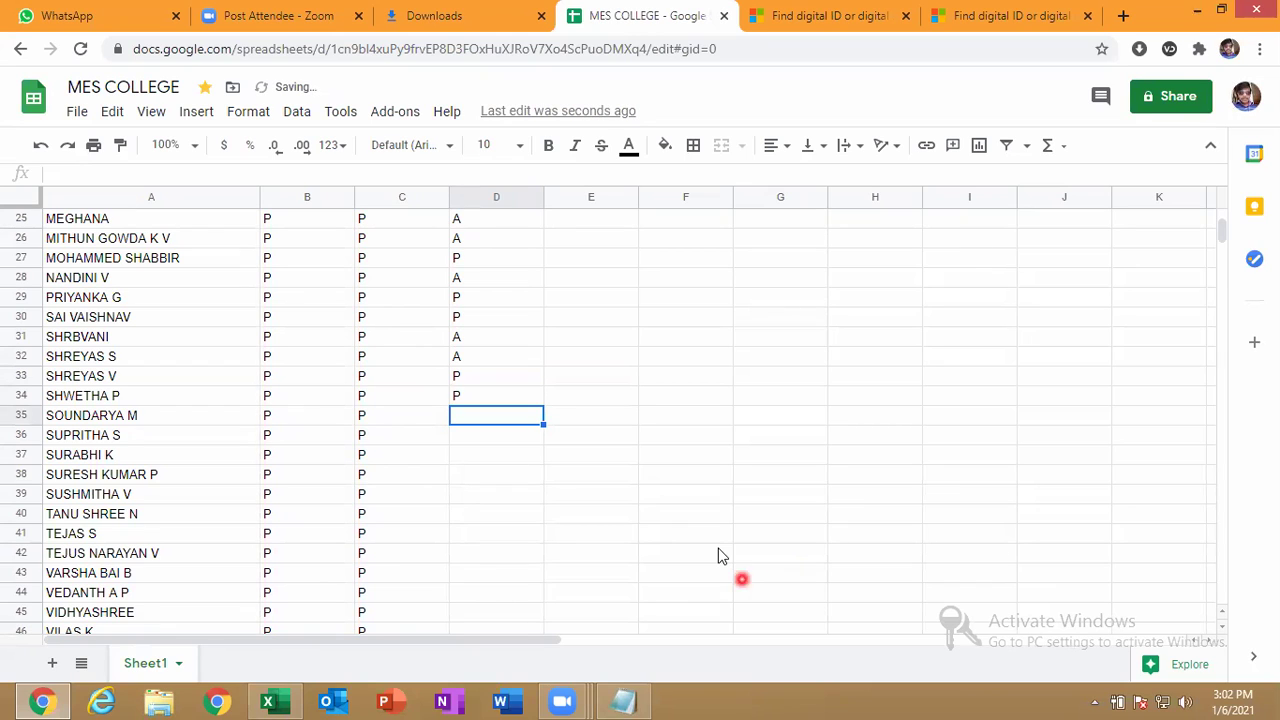
Re-enter the D33 mark, re-enter P in D34, and mark D35 and D36 present.
click(445, 378)
click(458, 377)
text(P)
key(Return)
text(P)
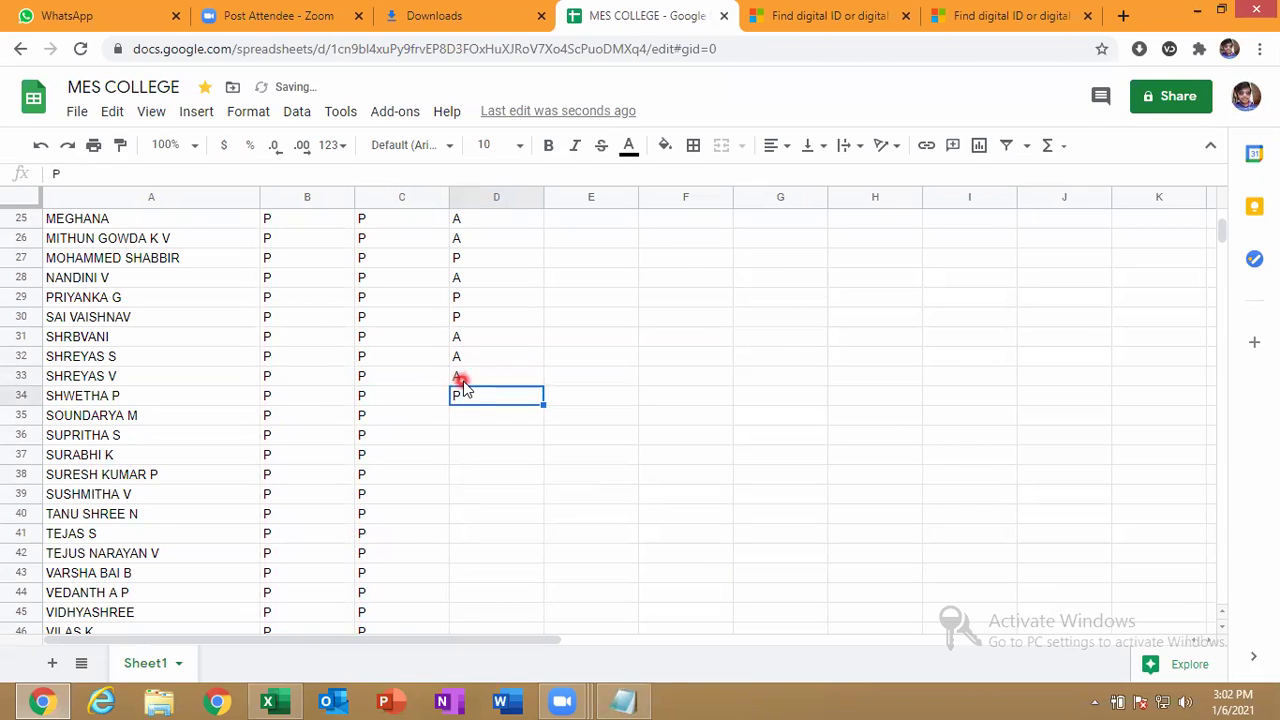
key(Return)
text(A)
key(BackSpace)
text(P)
key(Return)
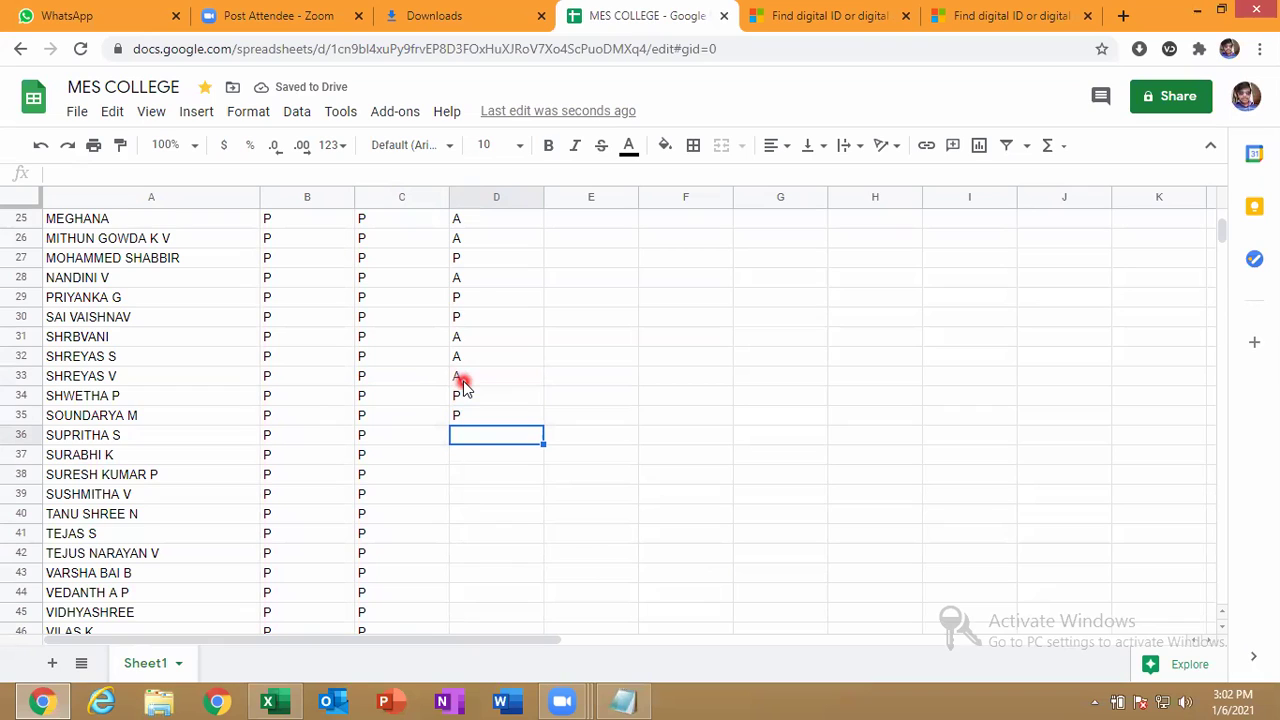
text(P)
key(Return)
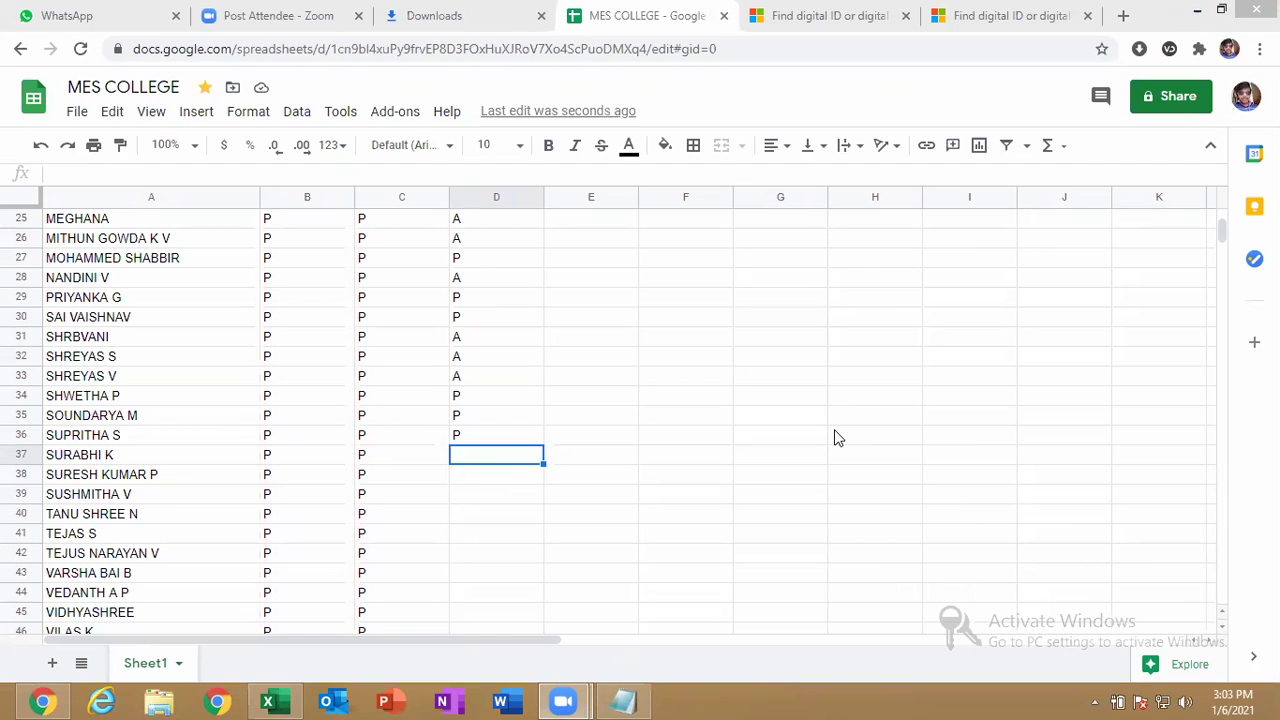
text(A)
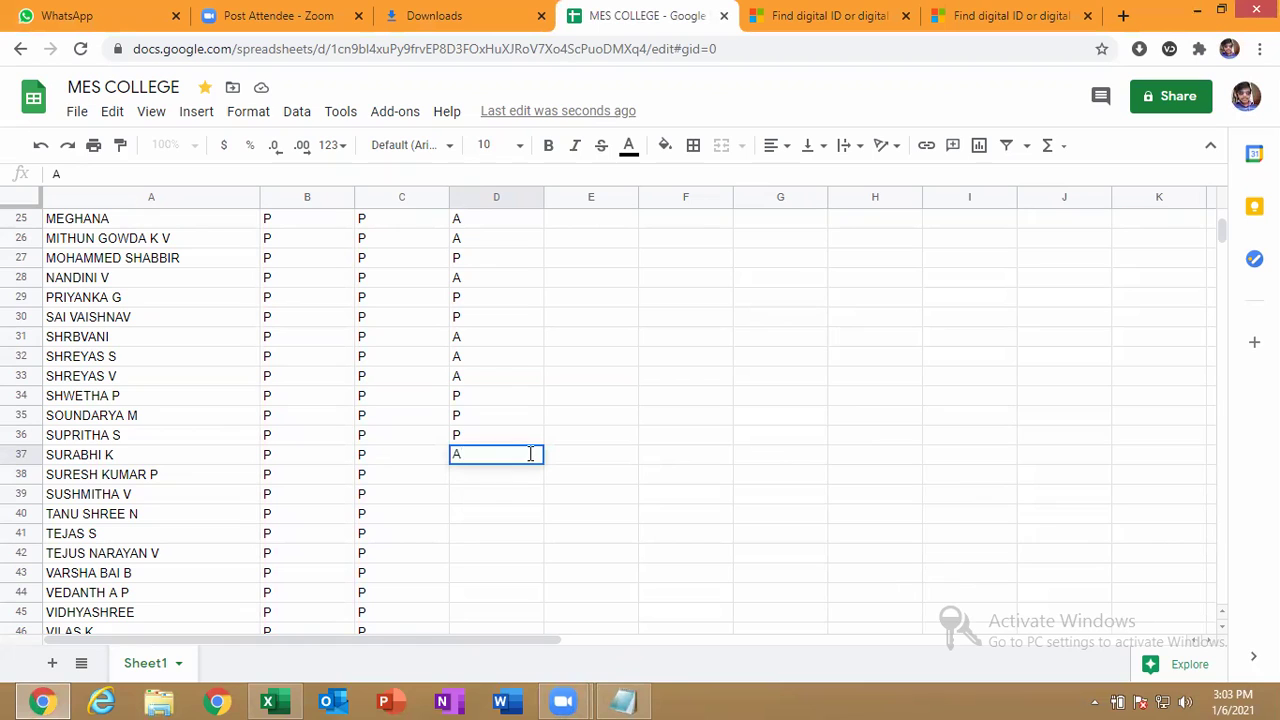
key(Return)
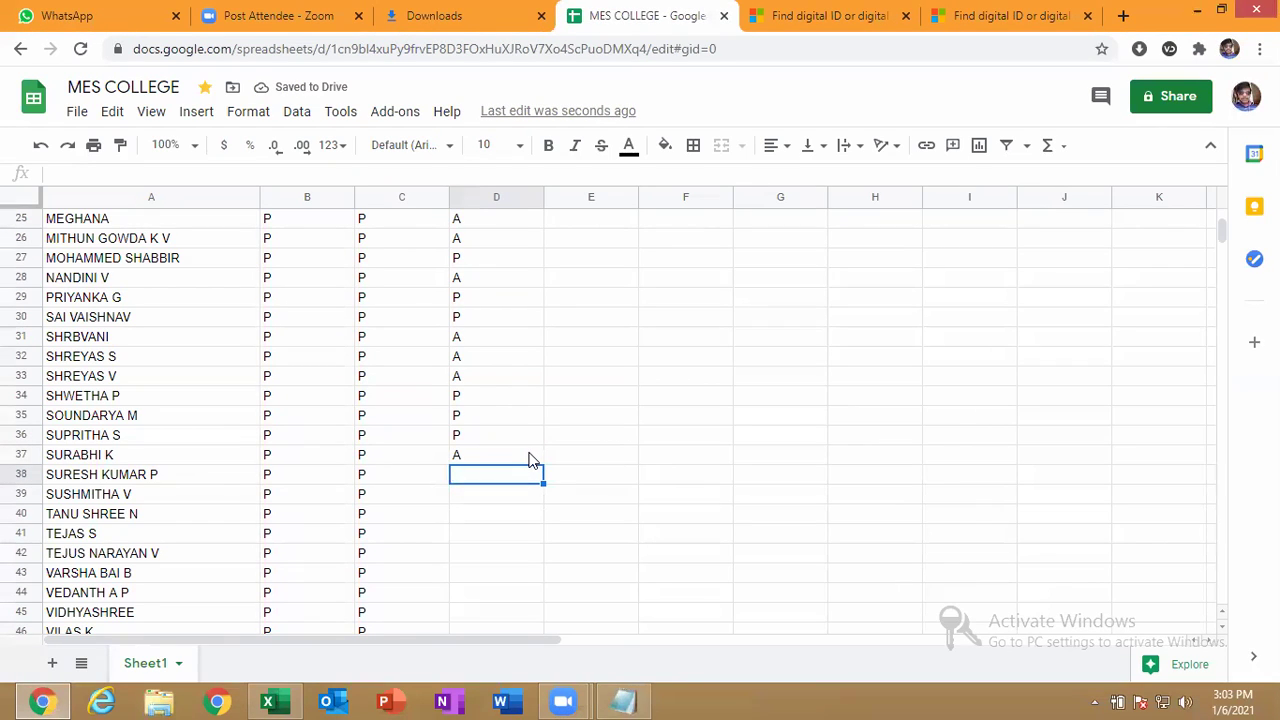
text(P)
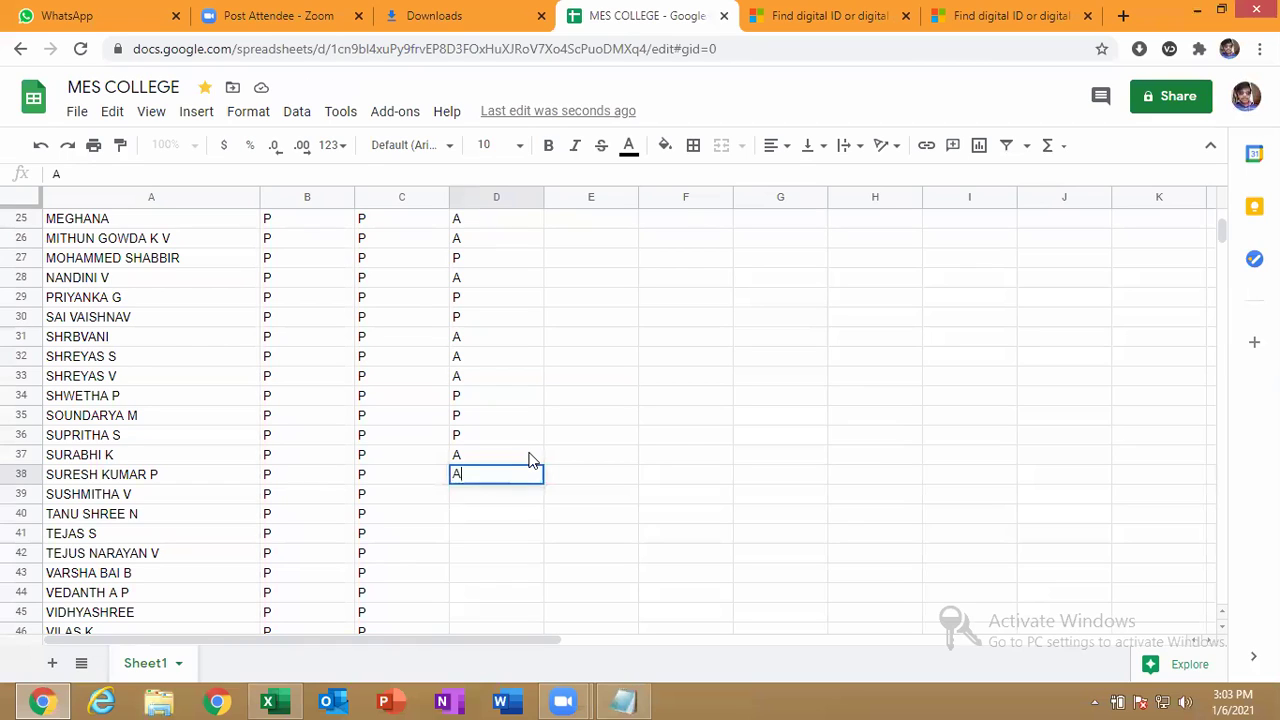
key(Return)
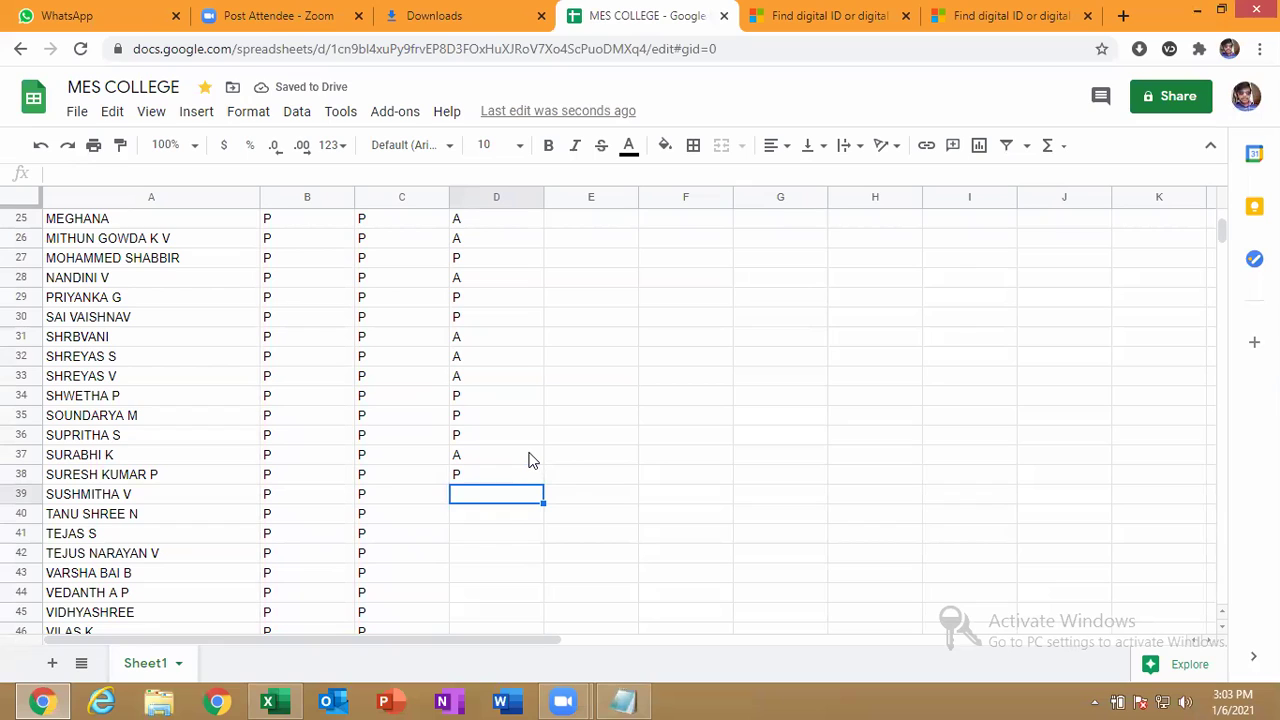
text(V)
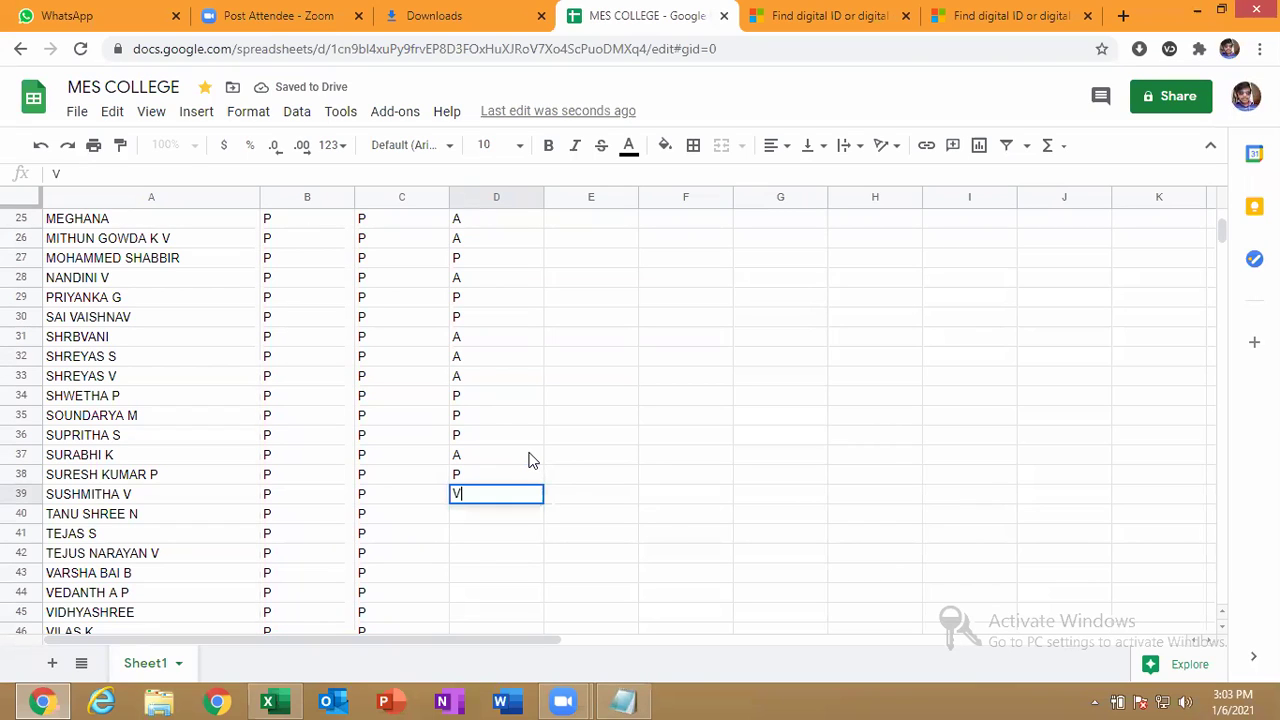
key(Return)
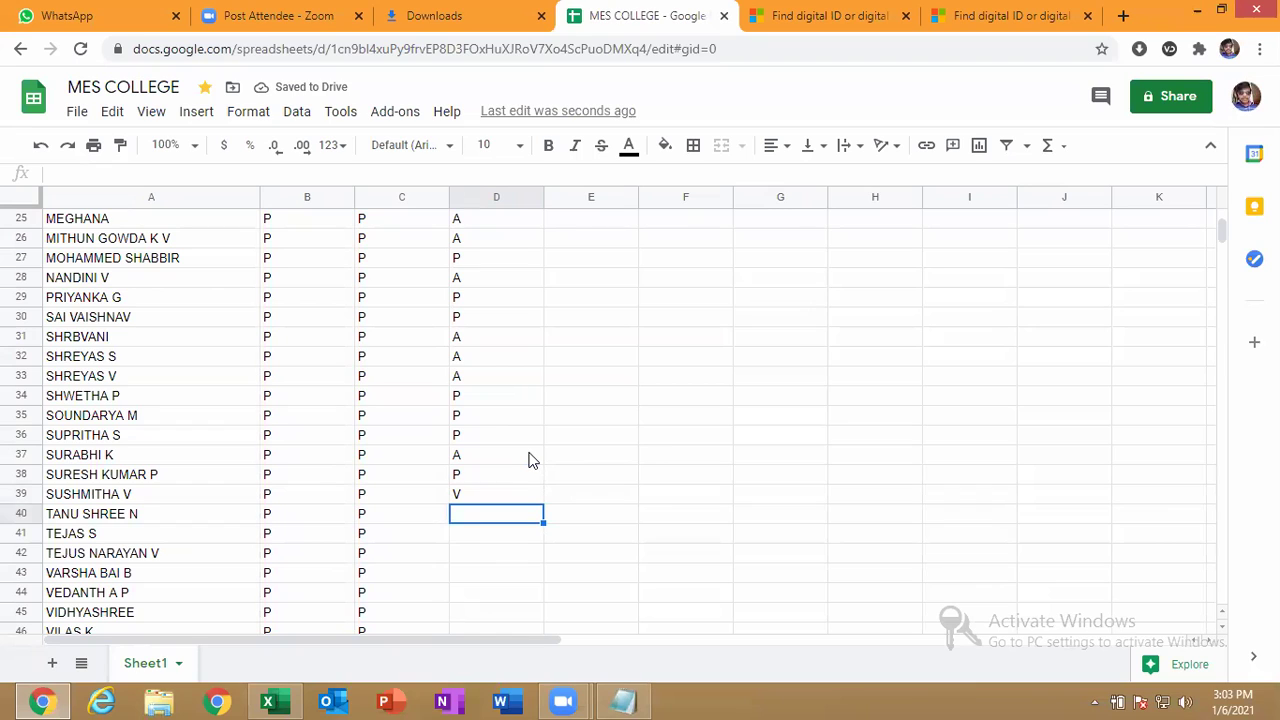
text(A)
key(Return)
key(Up)
key(Up)
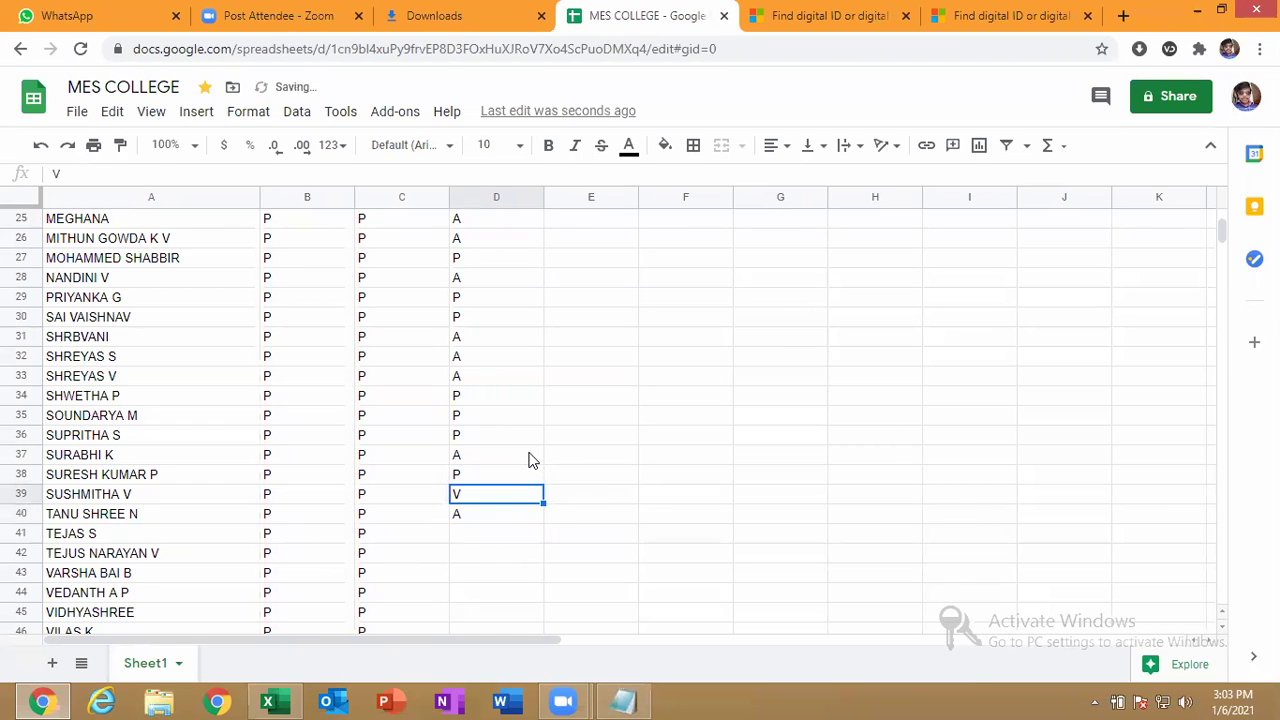
text(P)
key(Return)
text(A)
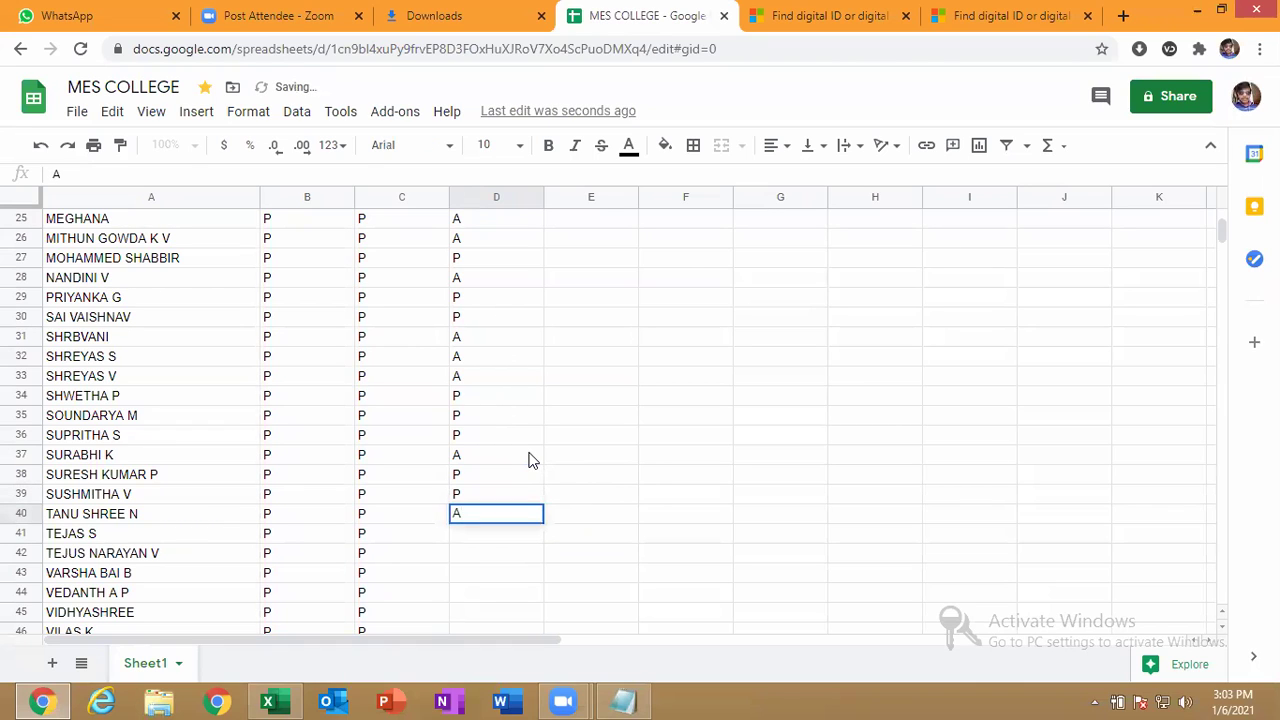
key(Return)
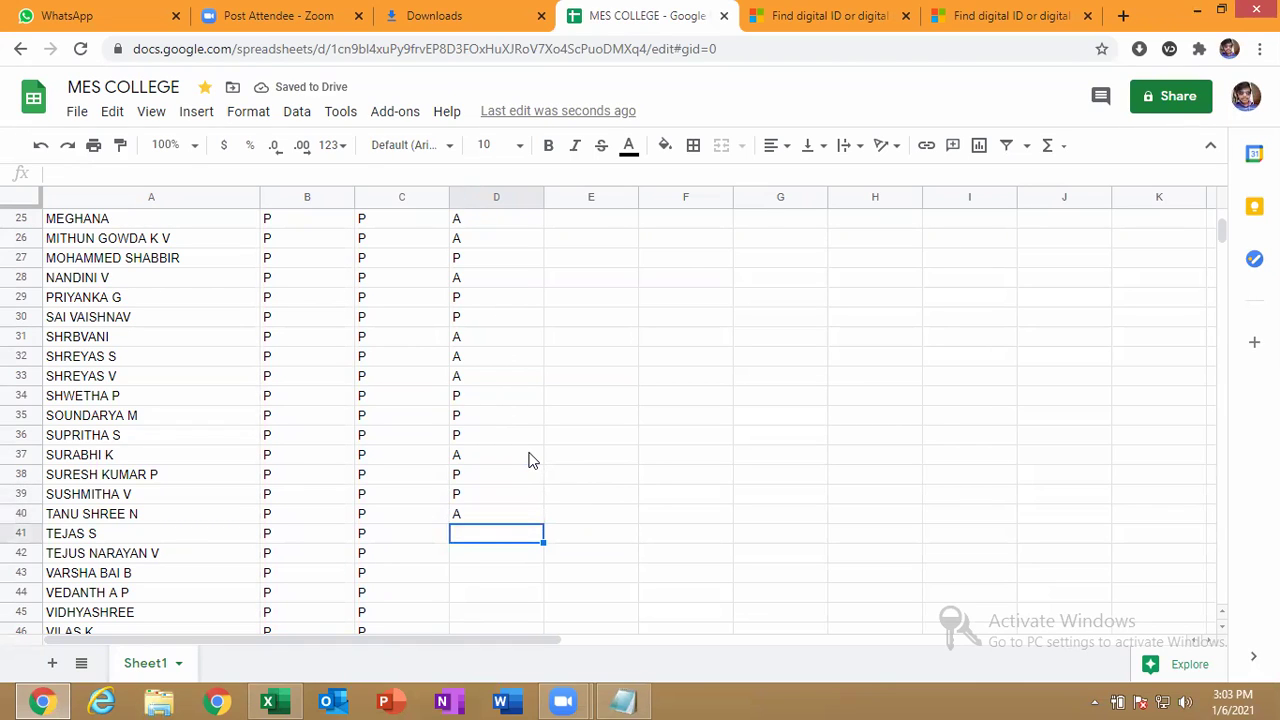
key(Up)
text(P)
key(Return)
text(P)
key(Return)
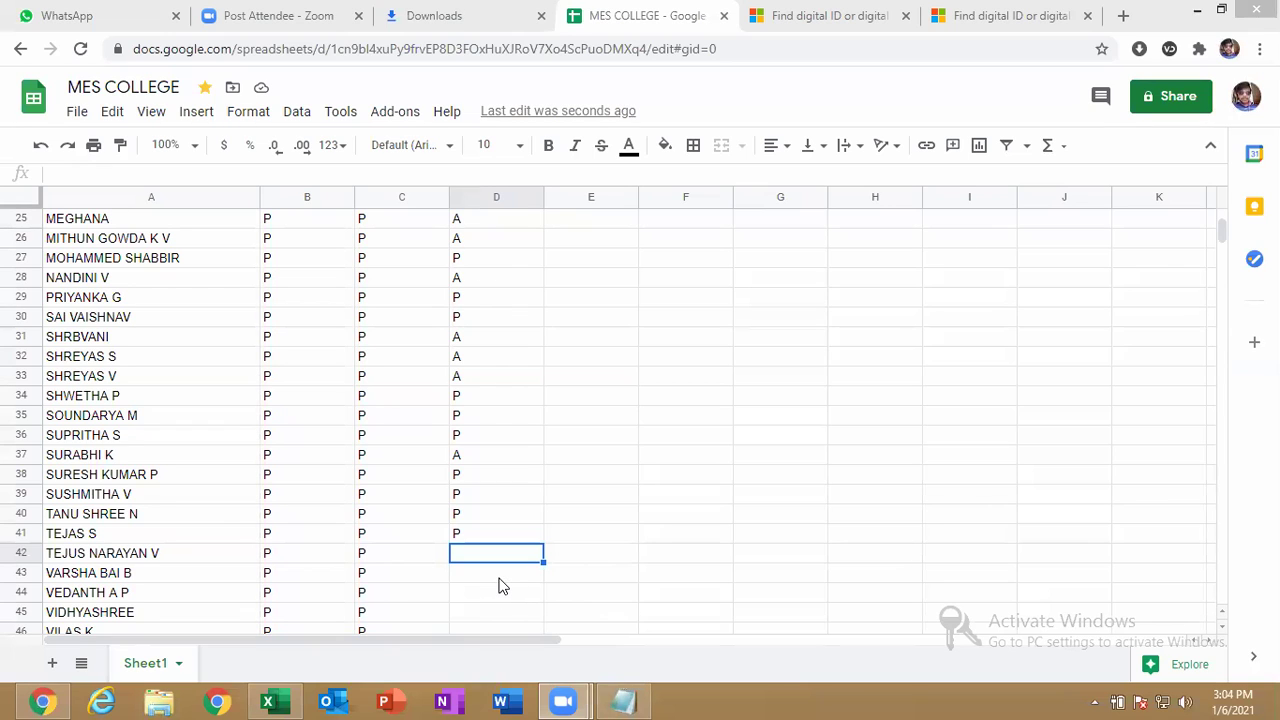
text(P)
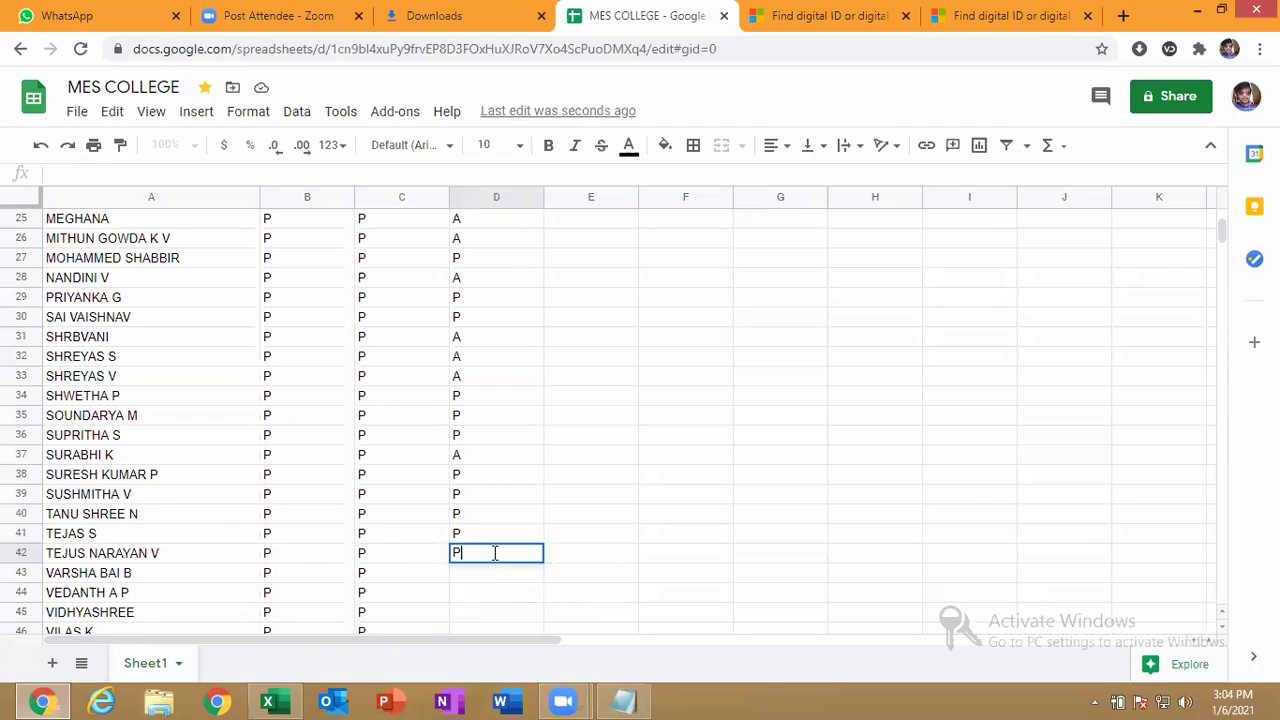
key(Return)
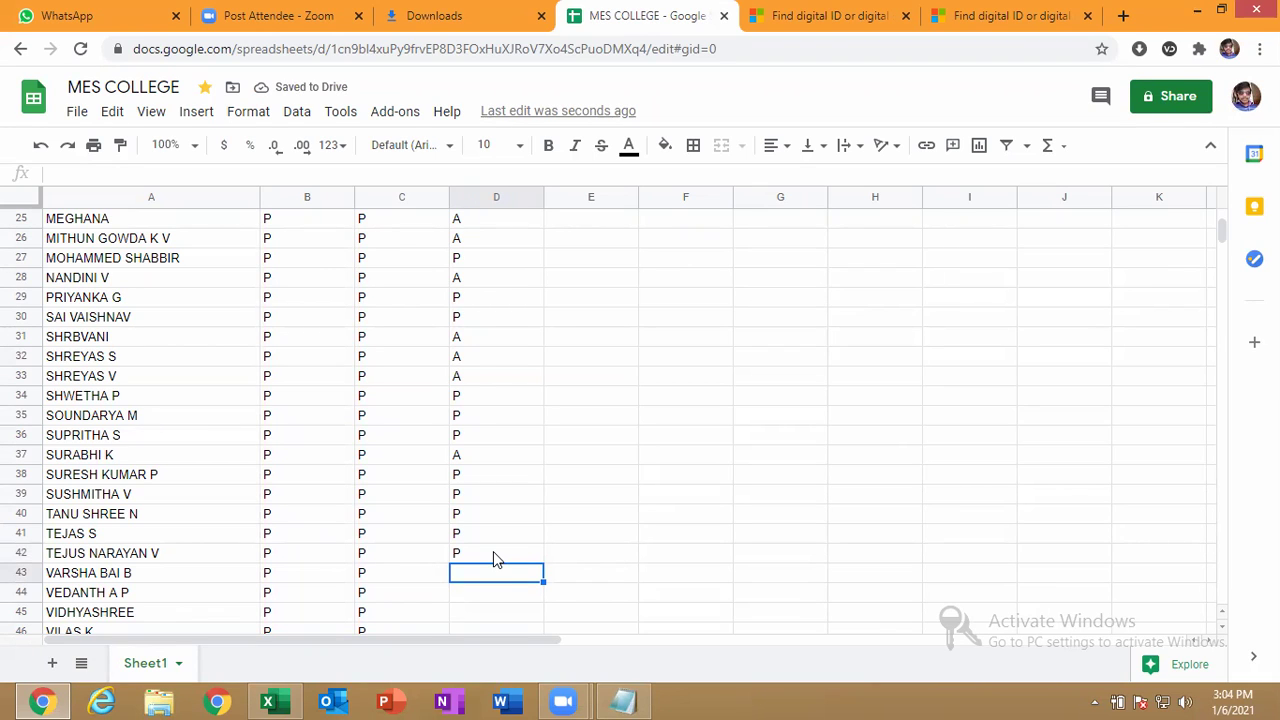
text(P)
key(Return)
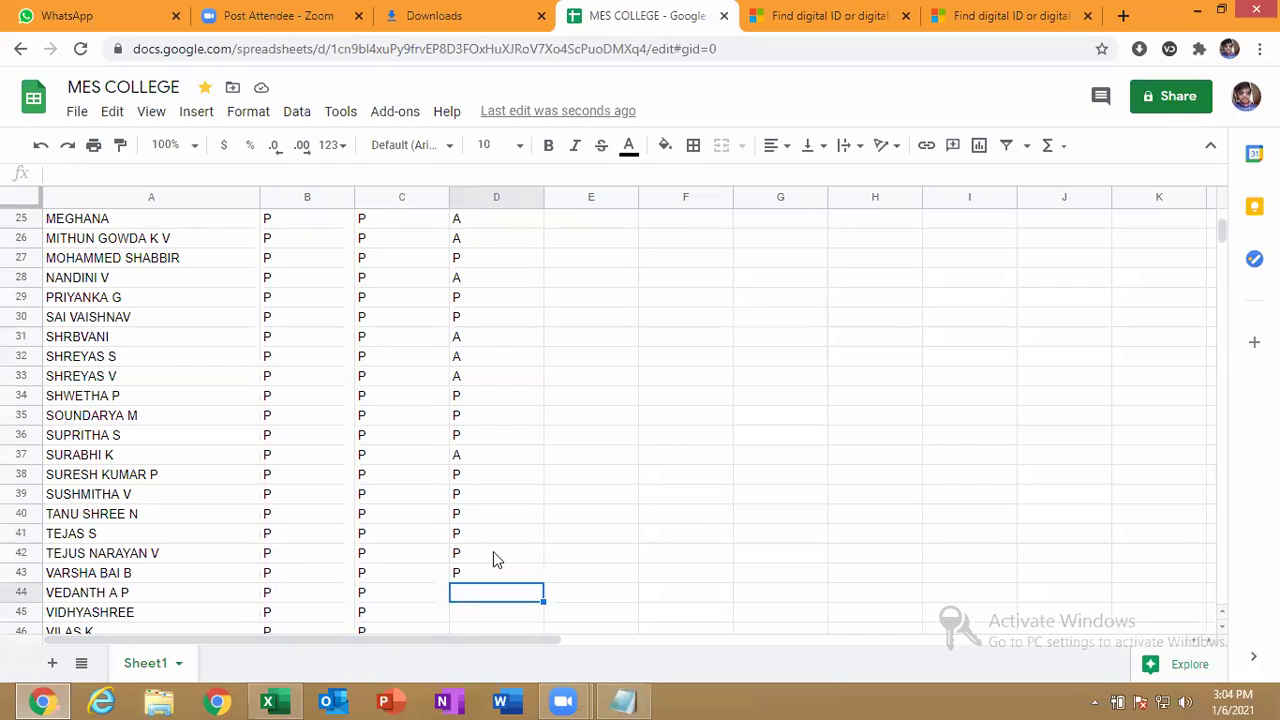
text(P)
key(Return)
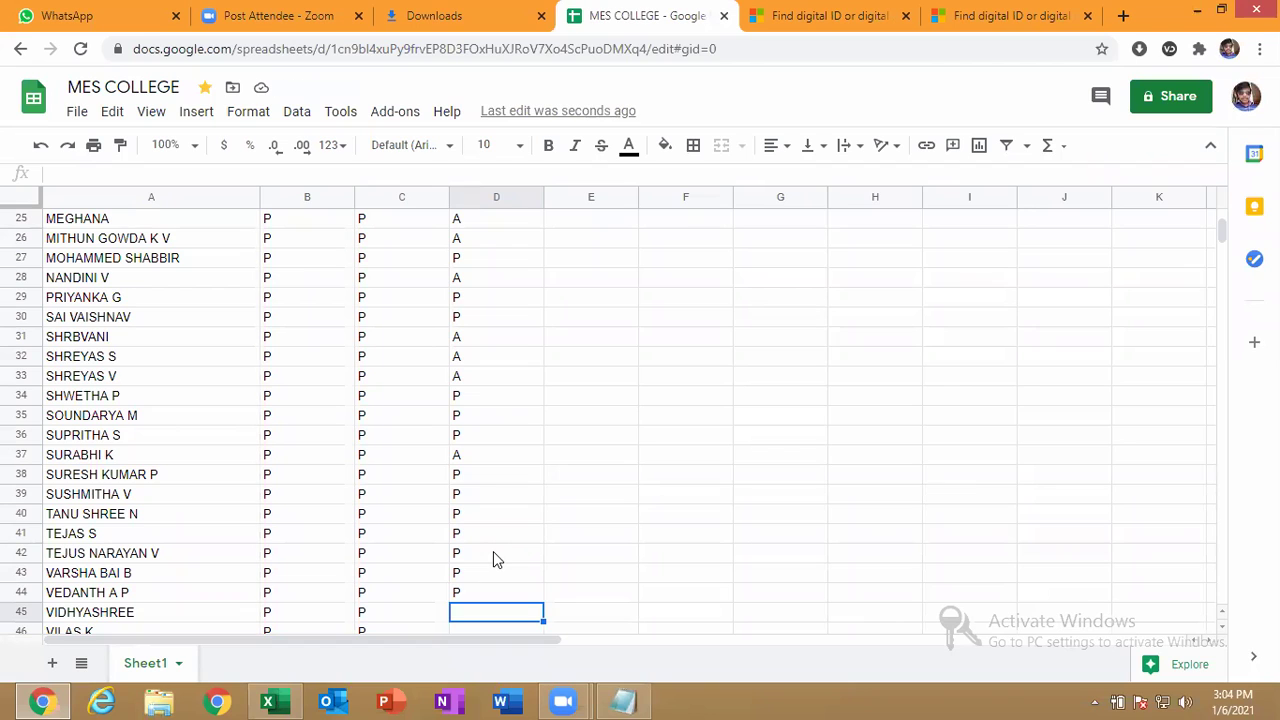
text(A)
key(Return)
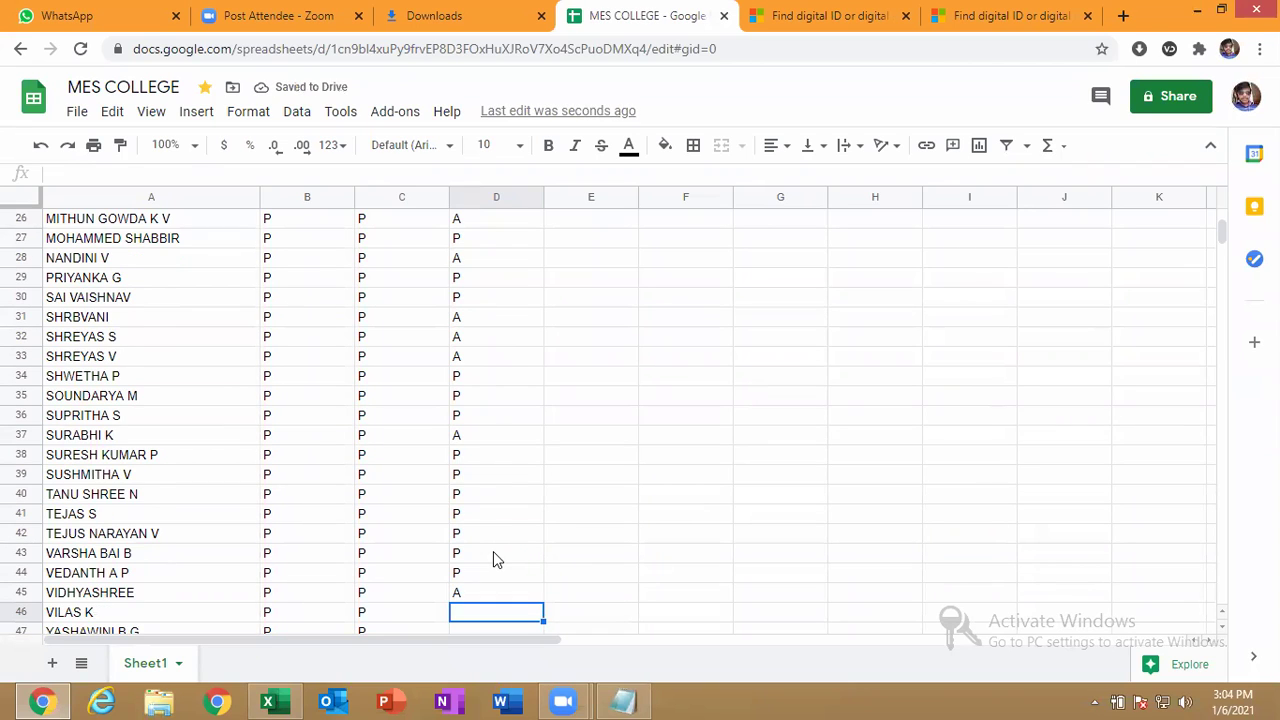
text(A)
key(Return)
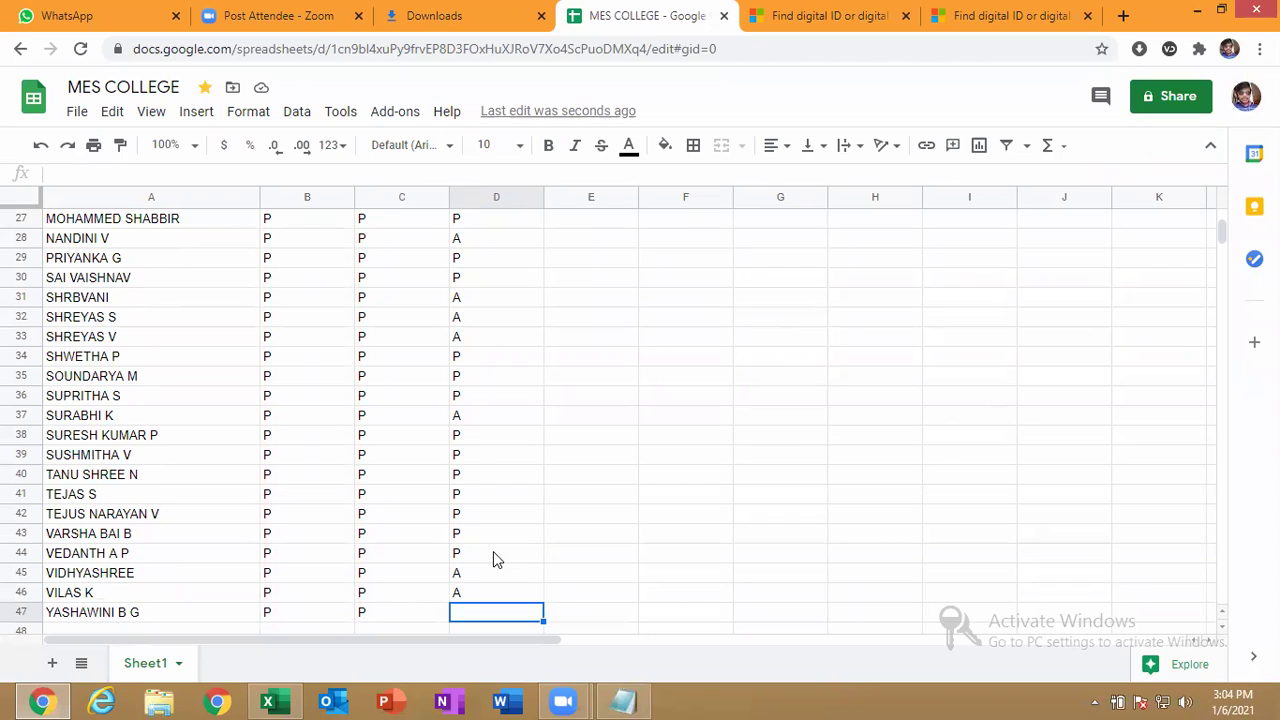
text(P)
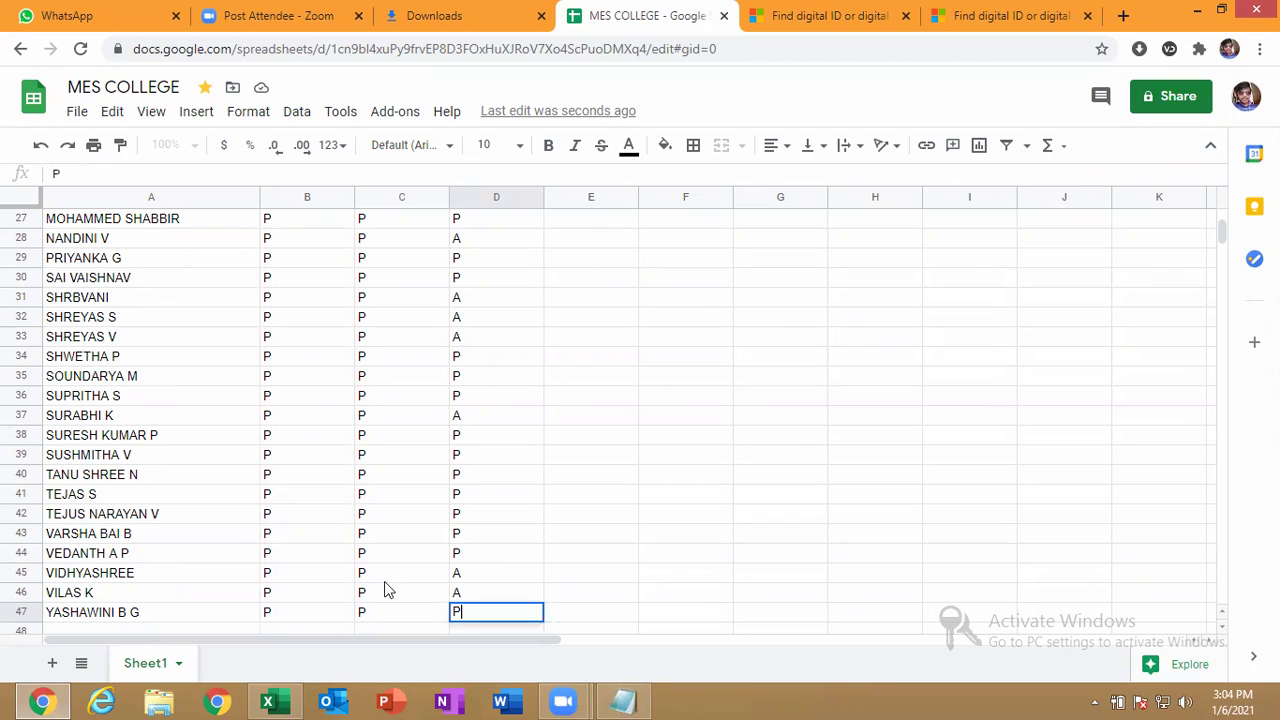
click(89, 616)
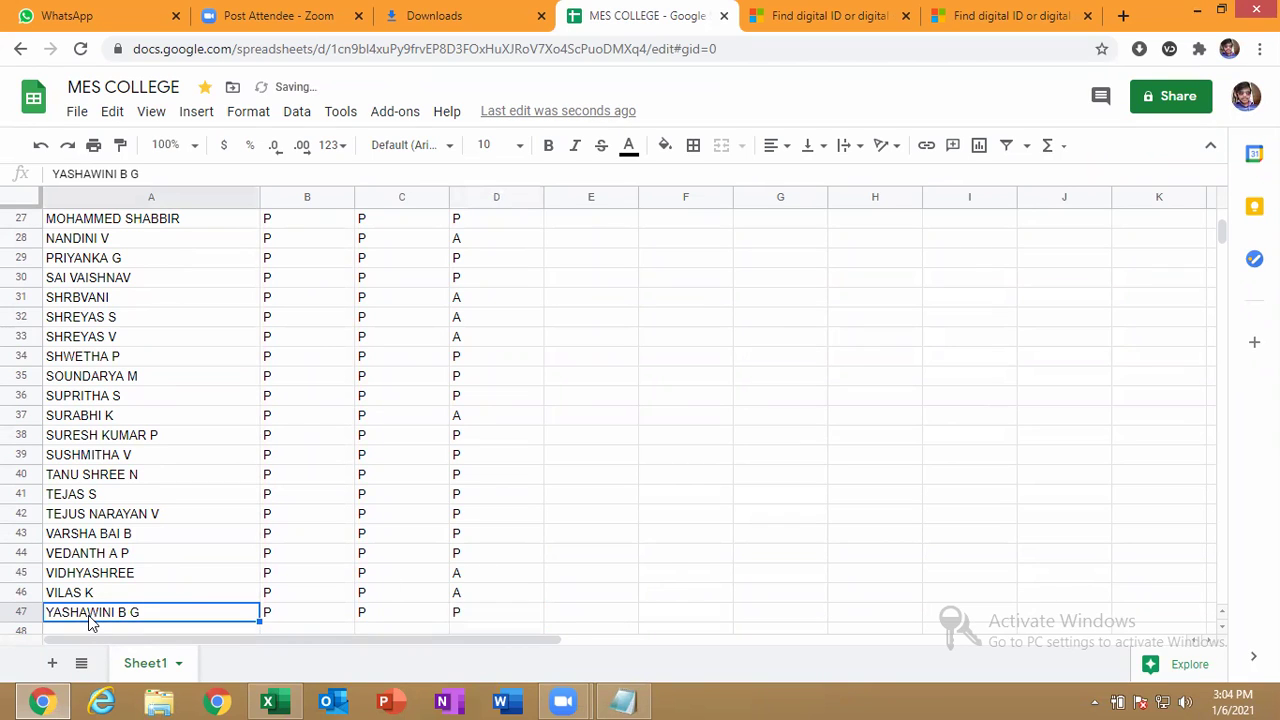
double_click(89, 617)
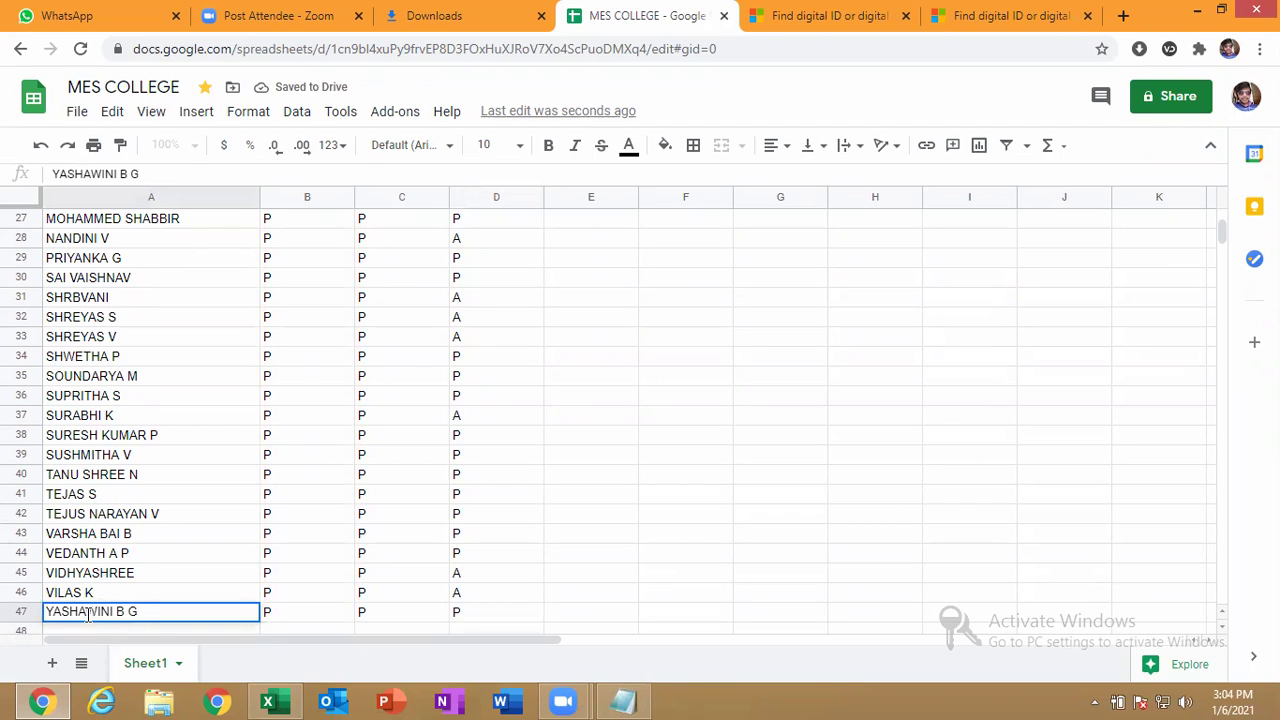
text(S)
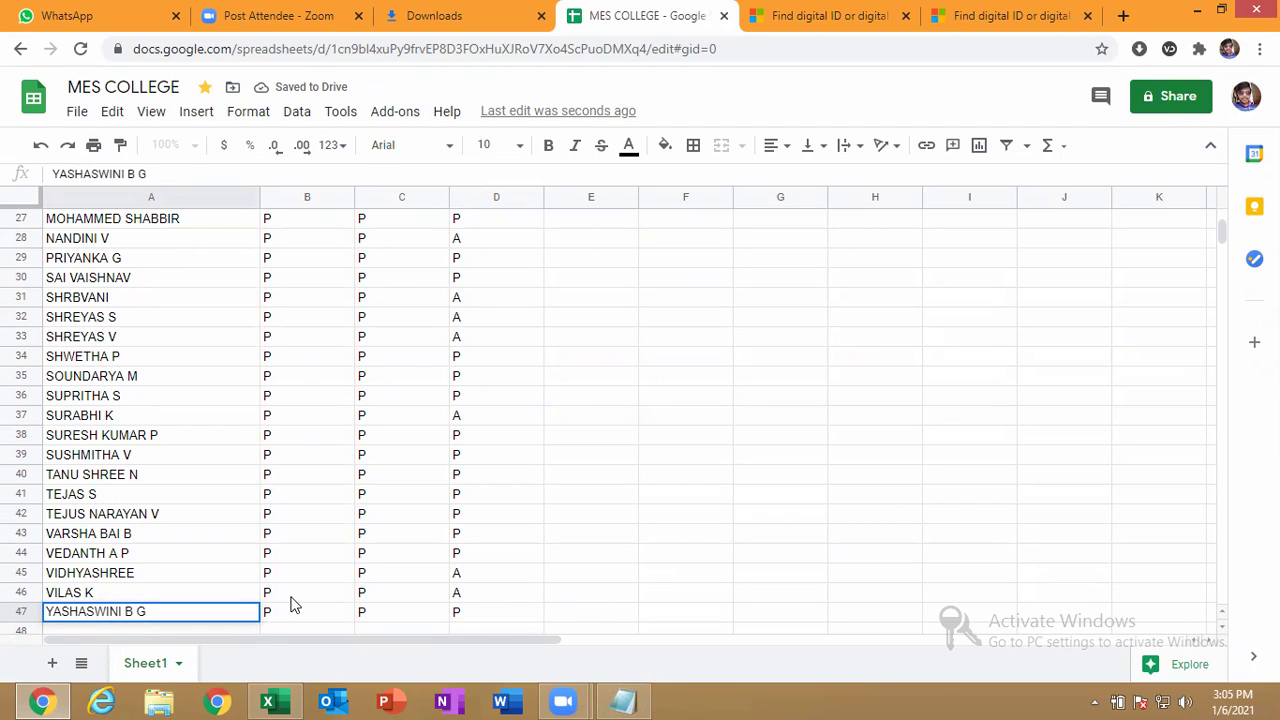
key(Return)
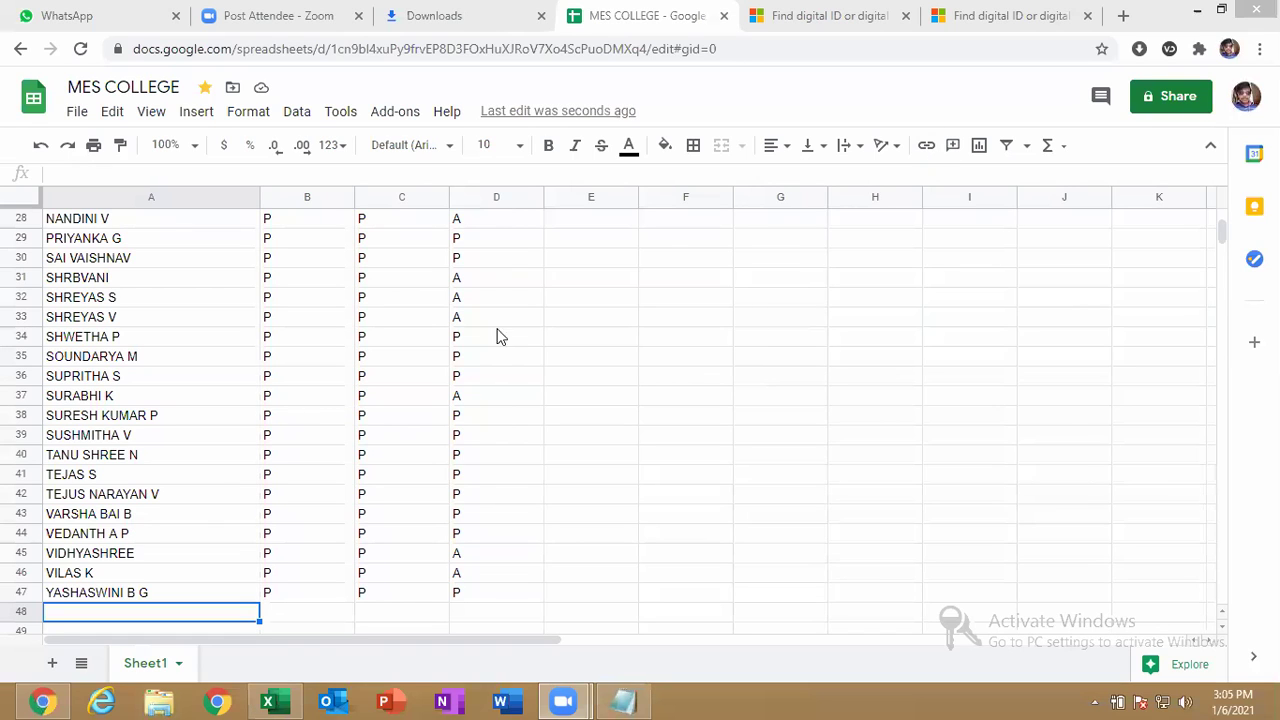
click(285, 398)
key(Left)
key(Up)
key(Up)
key(Up)
key(Up)
key(Up)
key(Up)
key(Up)
key(Up)
key(Up)
key(Up)
key(Up)
key(Up)
key(Up)
key(Up)
key(Up)
key(Up)
key(Up)
key(Up)
key(Up)
key(Up)
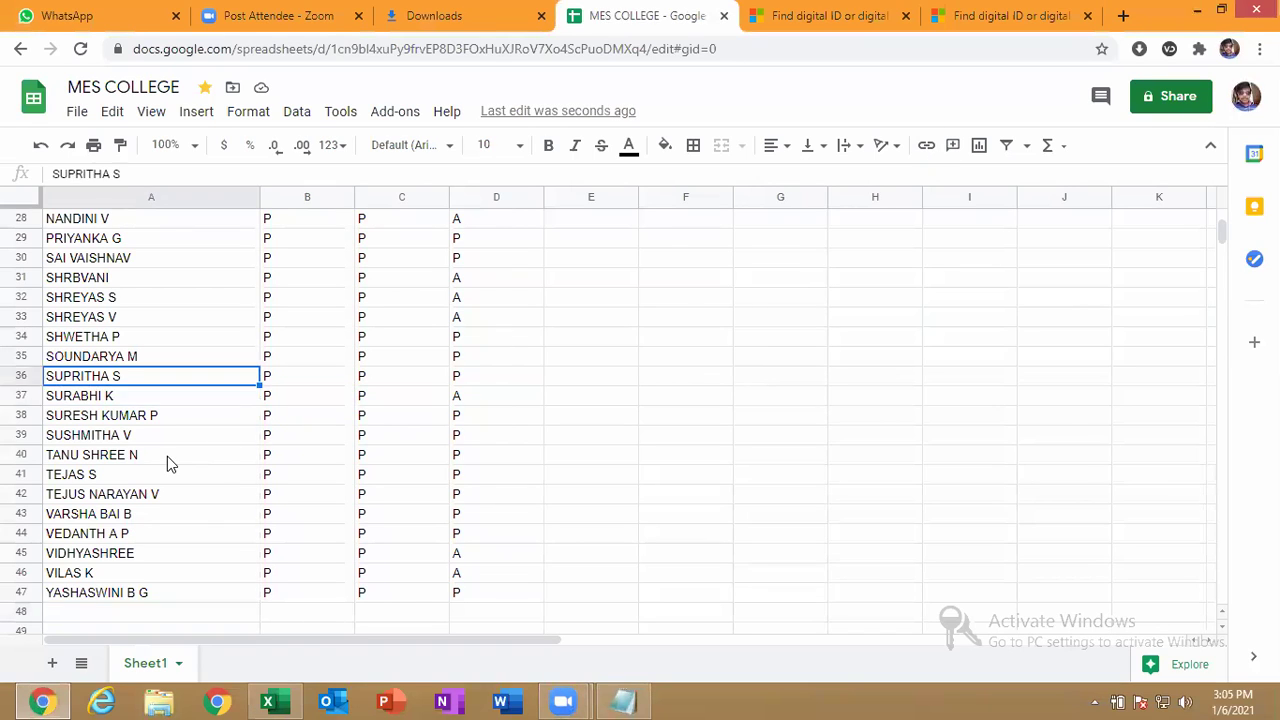
key(Up)
key(Up)
key(Up)
key(Up)
key(Up)
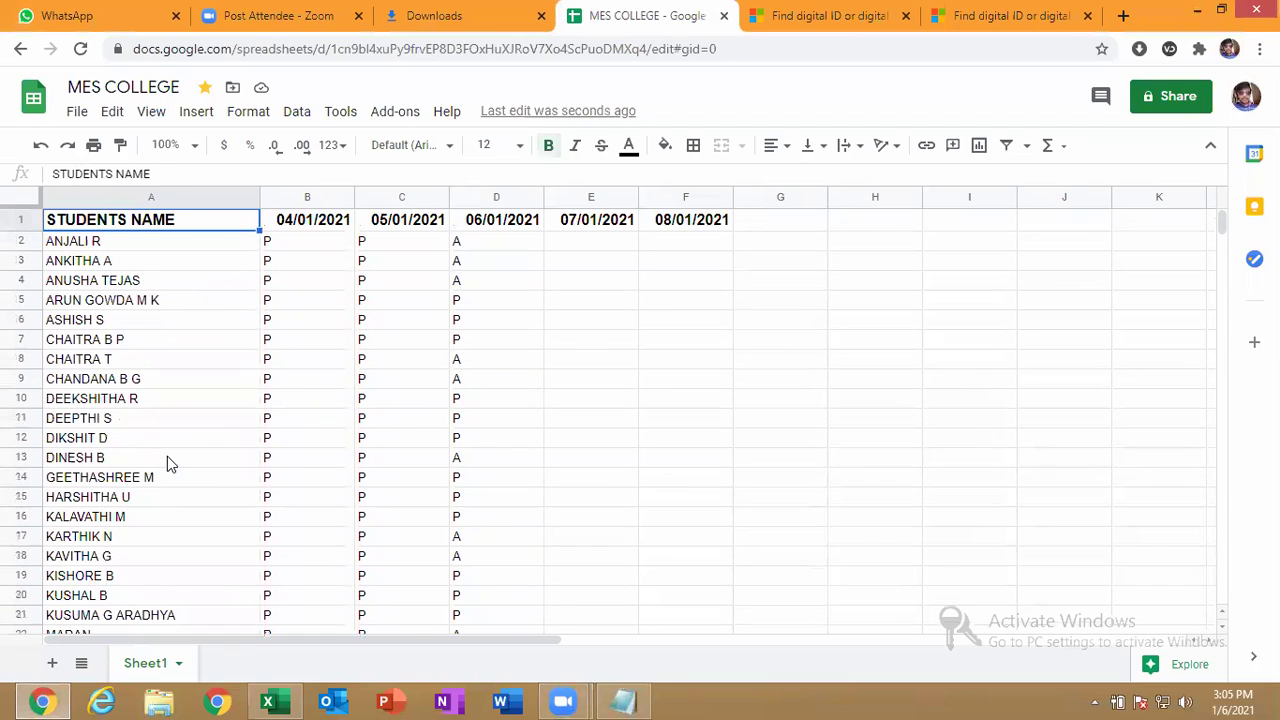
key(Down)
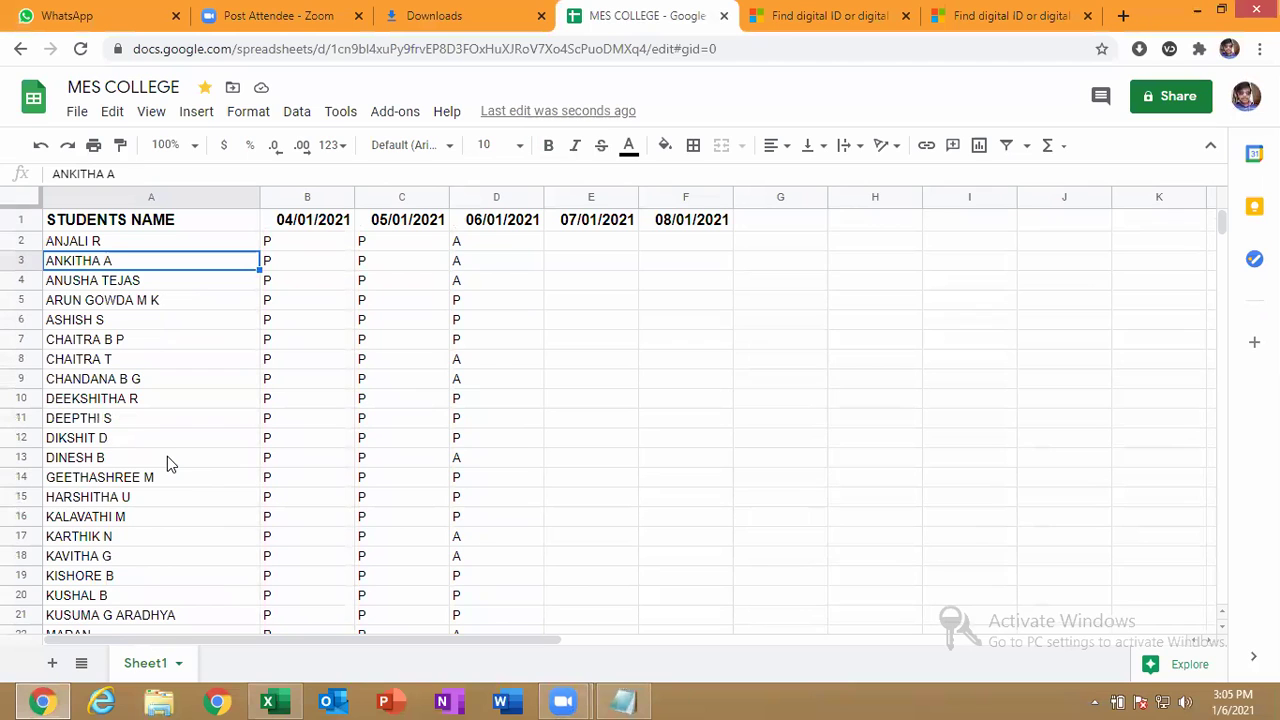
key(Down)
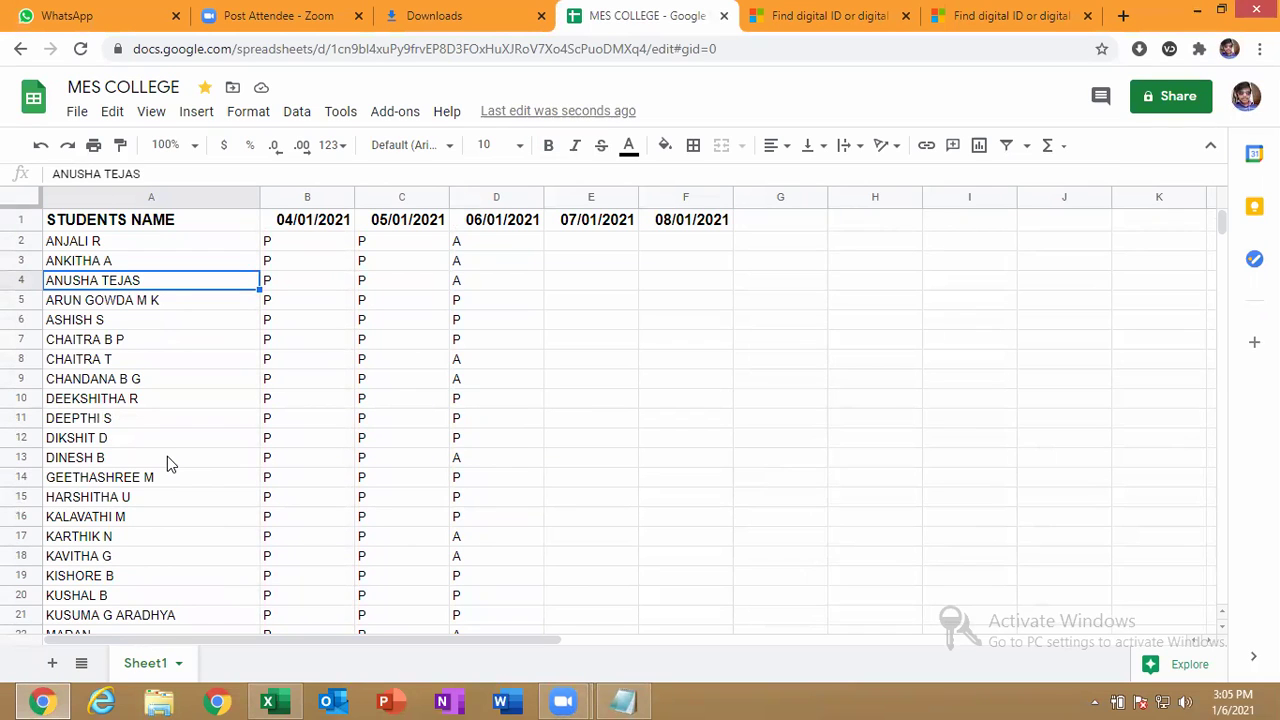
key(Down)
key(Down)
key(Down)
key(Down)
key(Down)
key(Down)
key(Down)
key(Down)
key(Down)
key(Down)
key(Down)
key(Down)
key(Down)
key(Down)
key(Down)
key(Down)
key(Down)
key(Down)
key(Down)
key(Down)
key(Down)
key(Down)
key(Down)
key(Down)
key(Down)
key(Down)
key(Down)
key(Down)
key(Down)
key(Down)
key(Down)
key(Down)
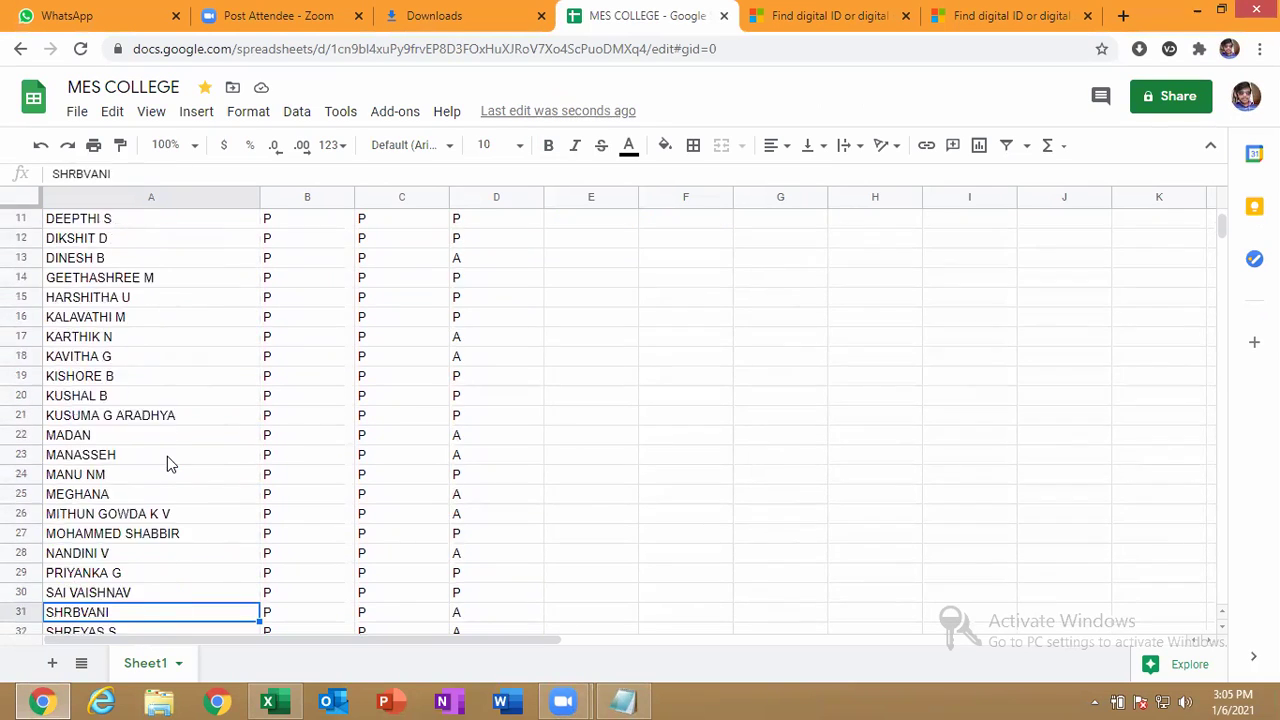
key(Up)
key(Up)
key(Up)
key(Up)
key(Up)
key(Up)
key(Up)
key(Up)
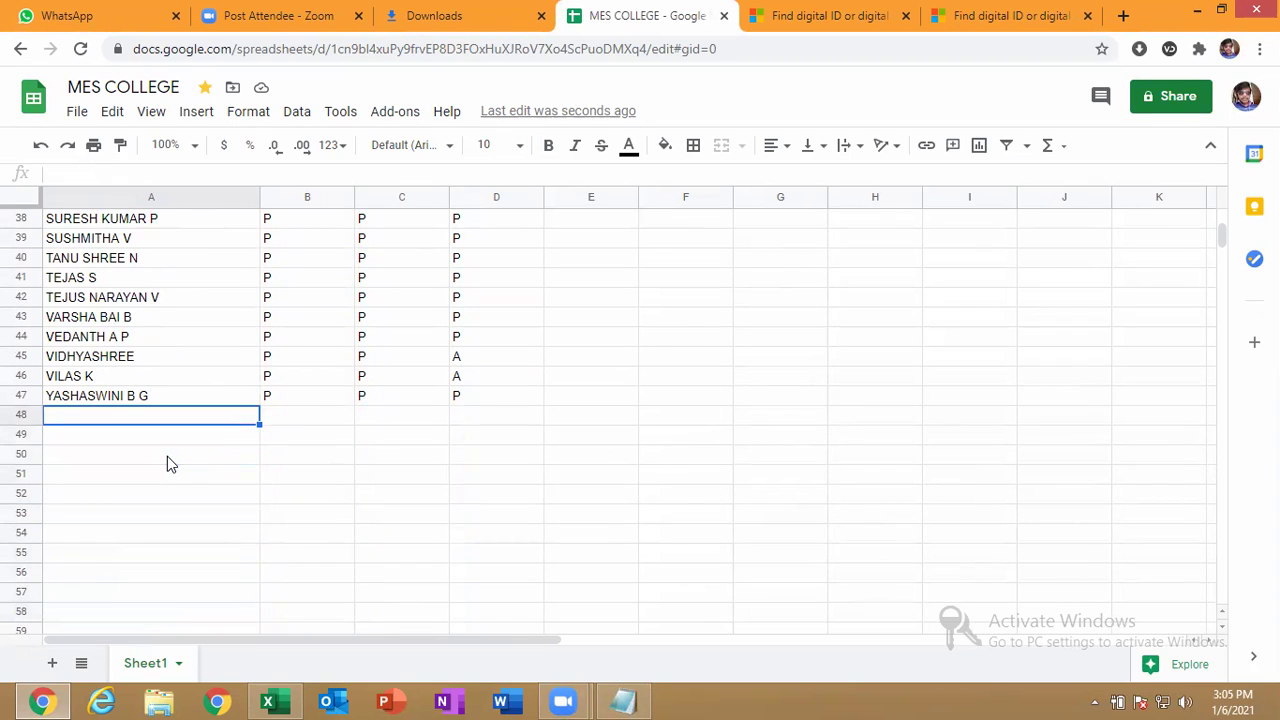
text(DANDEEP N)
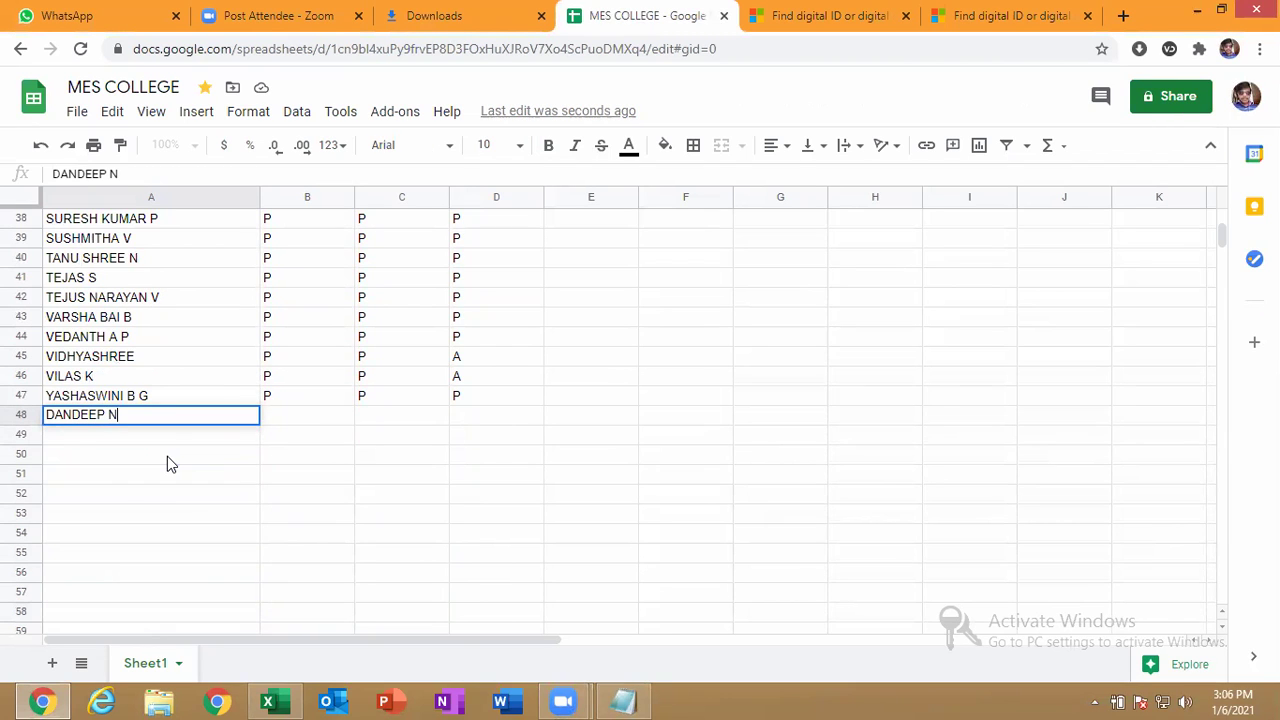
key(Tab)
key(Tab)
key(Tab)
text(P)
key(Return)
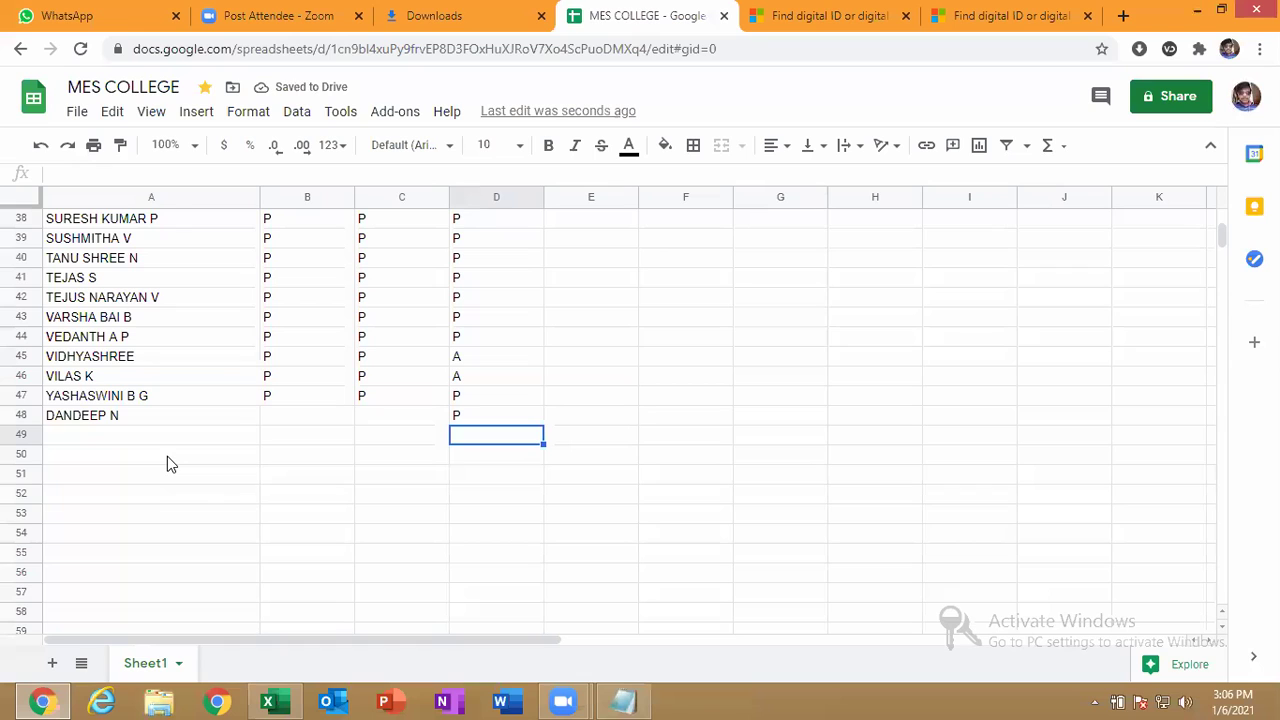
key(Left)
key(Left)
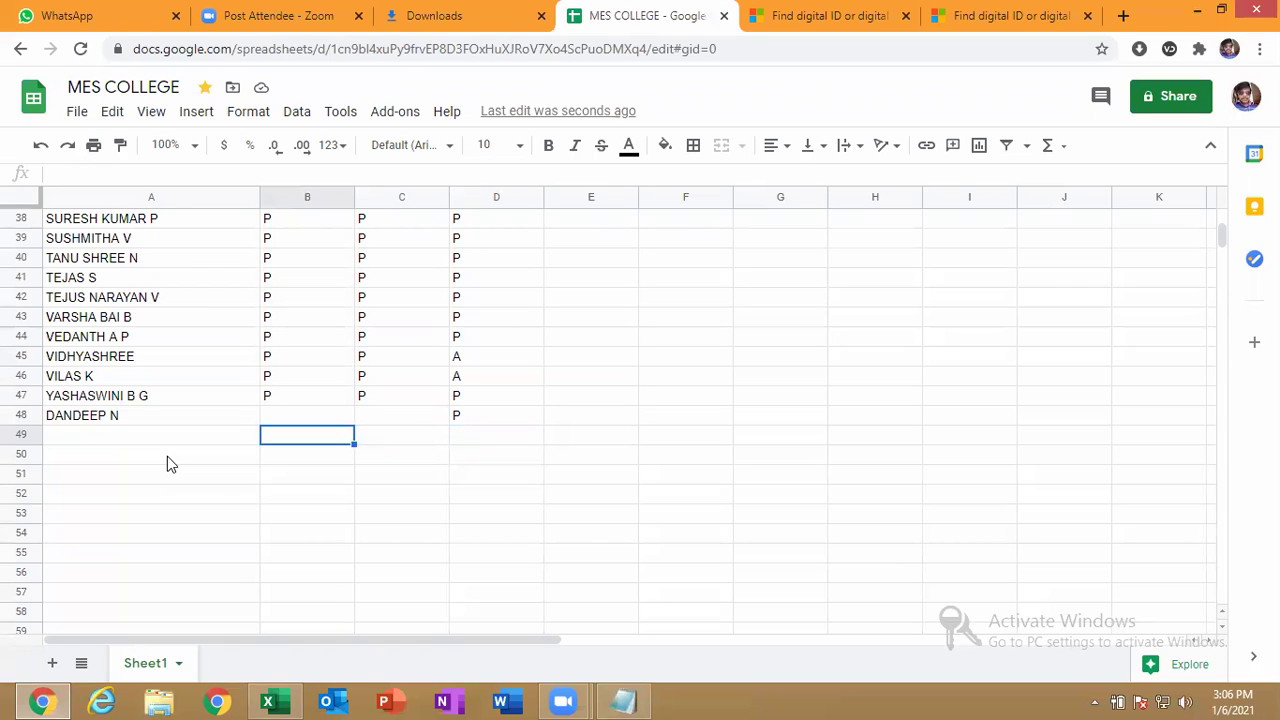
key(Left)
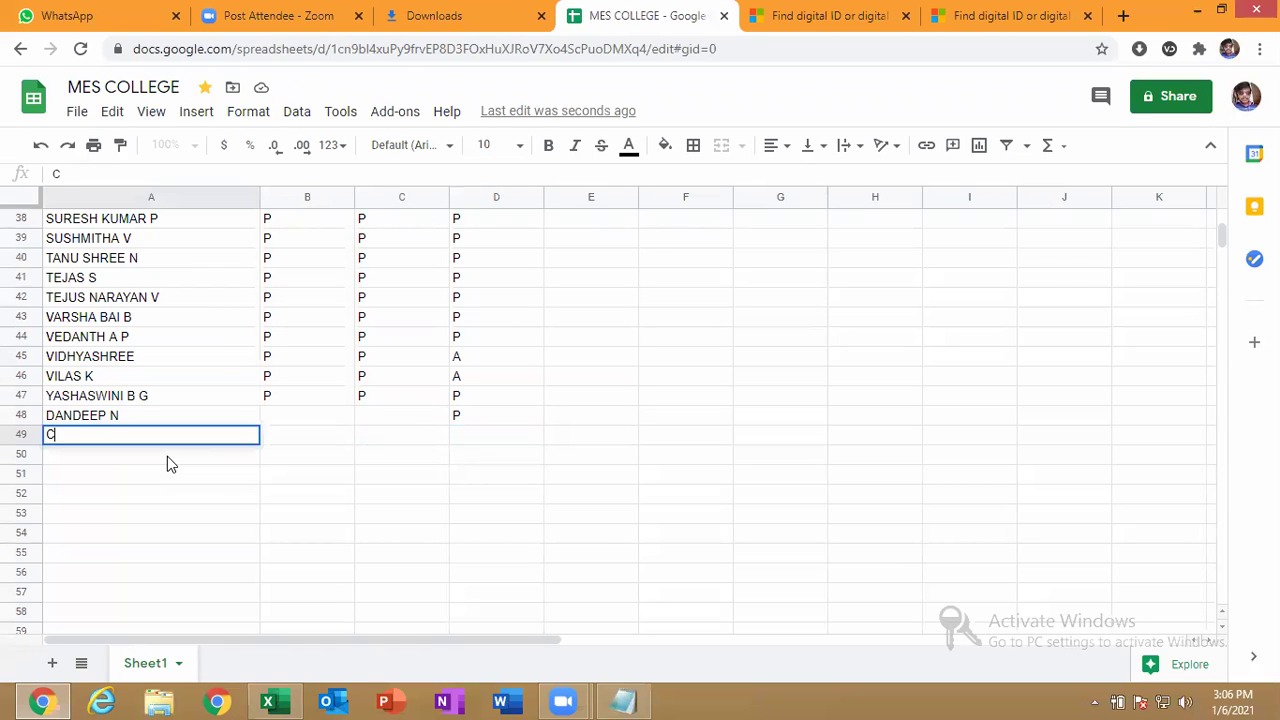
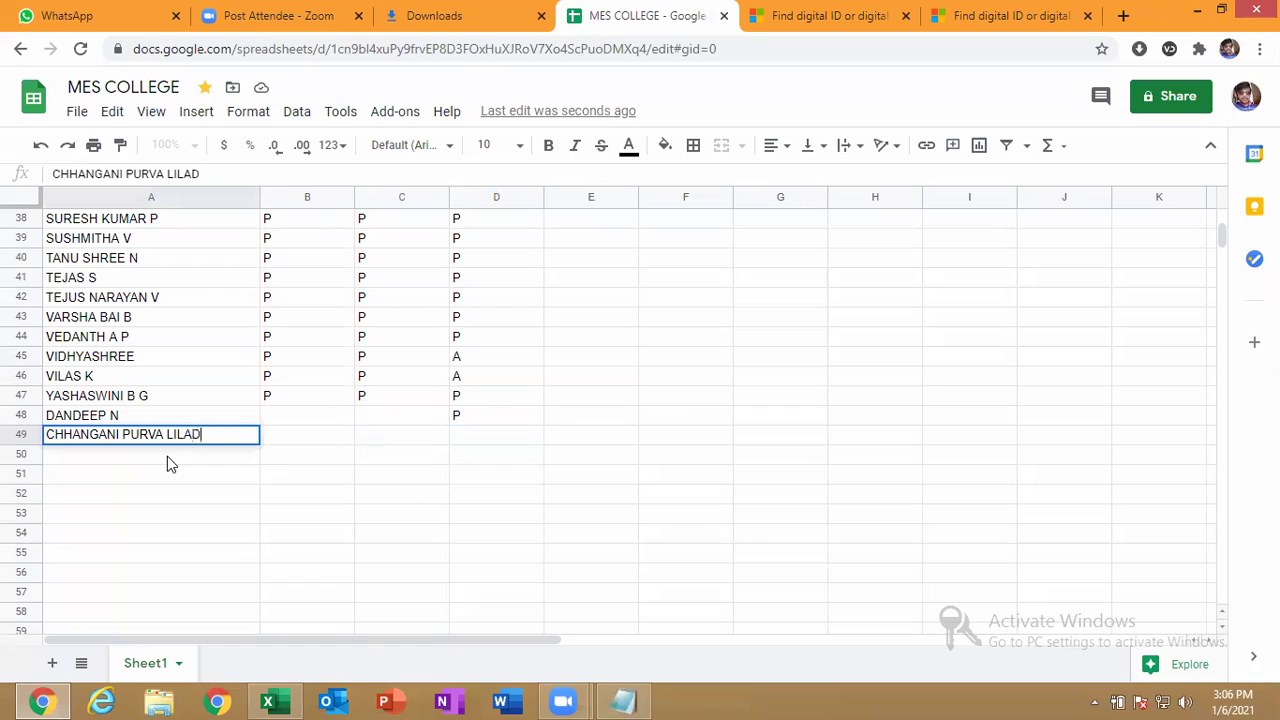
key(Tab)
key(Tab)
key(Tab)
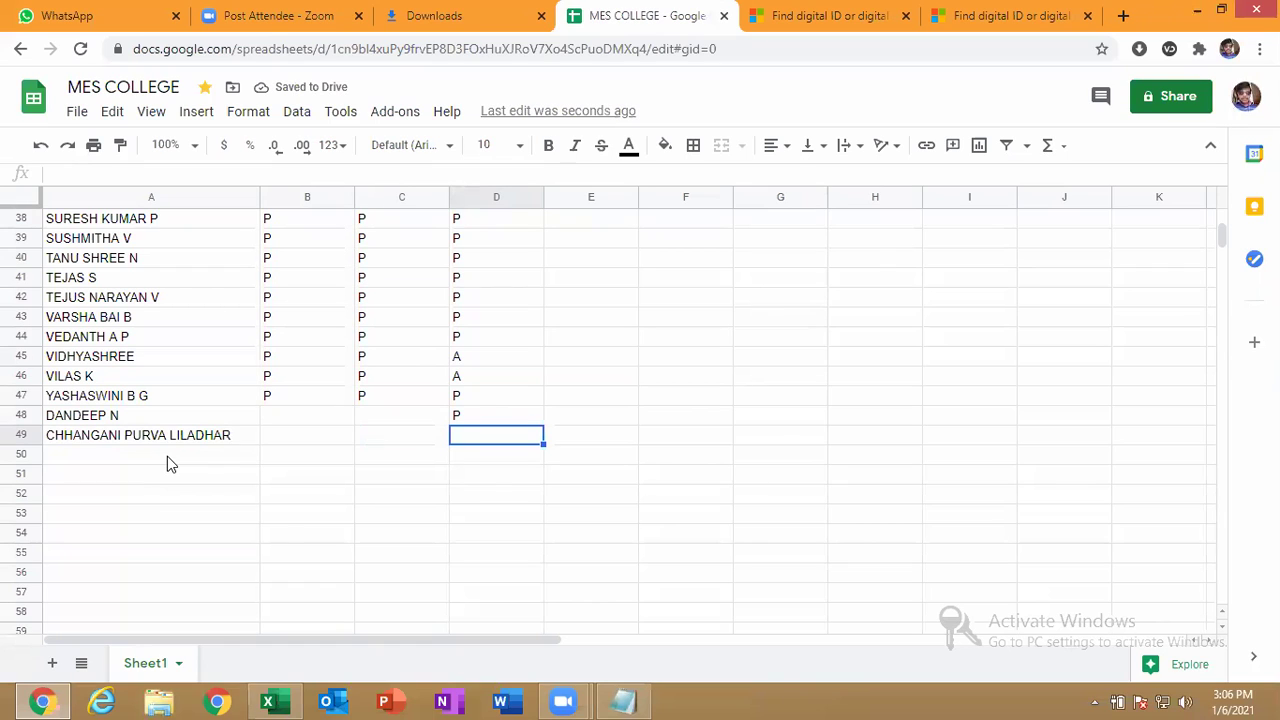
key(Up)
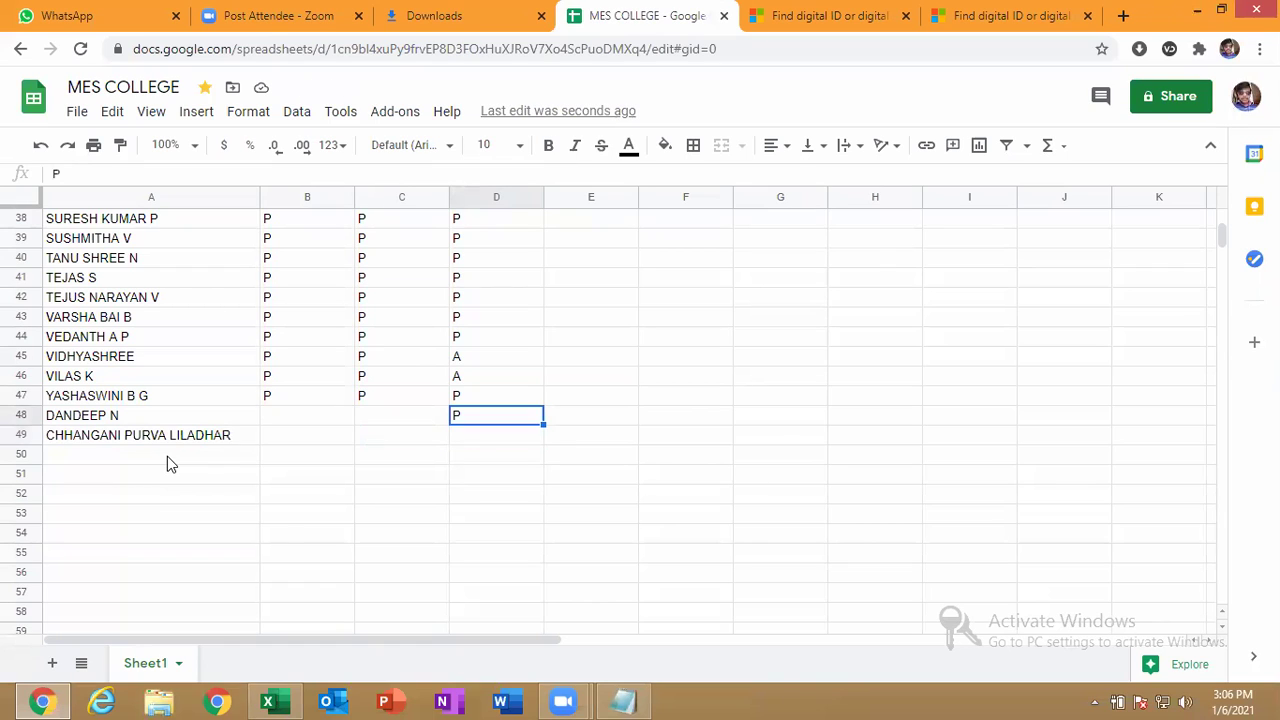
key(Left)
key(Left)
key(Left)
key(F2)
key(Left)
key(Left)
key(Left)
key(Left)
key(Left)
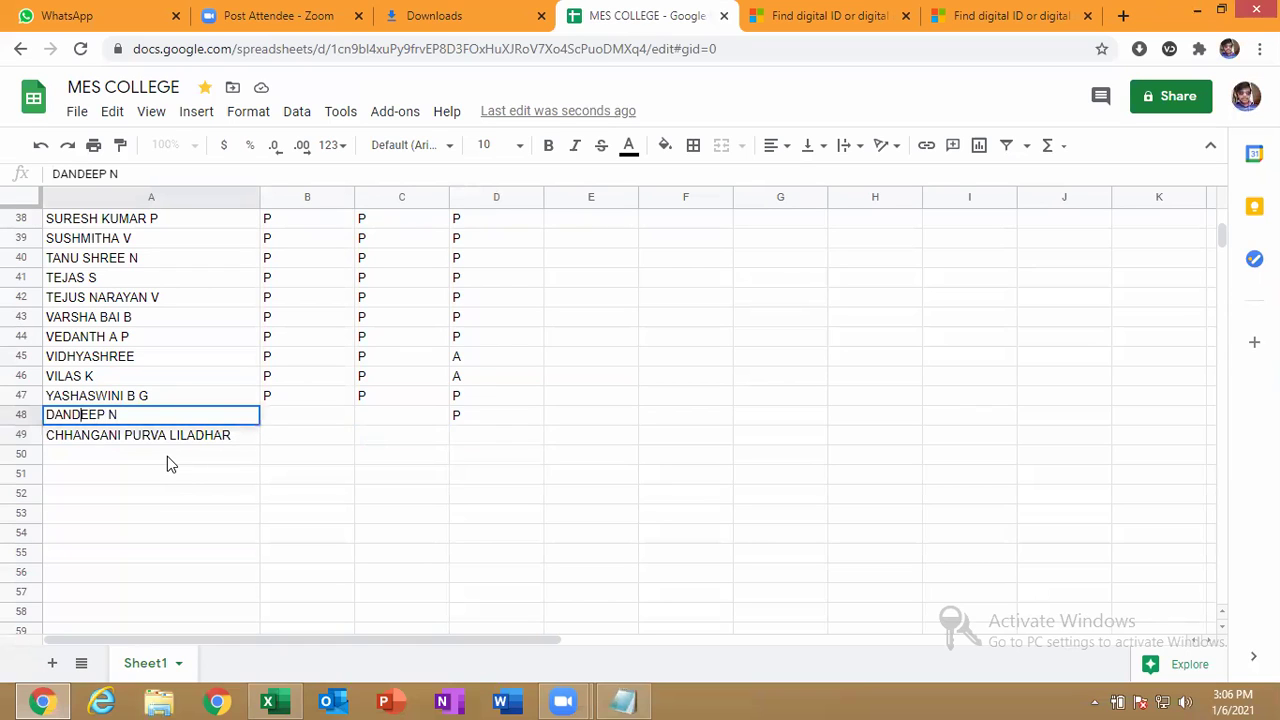
key(Left)
key(Left)
key(Left)
key(BackSpace)
text(S)
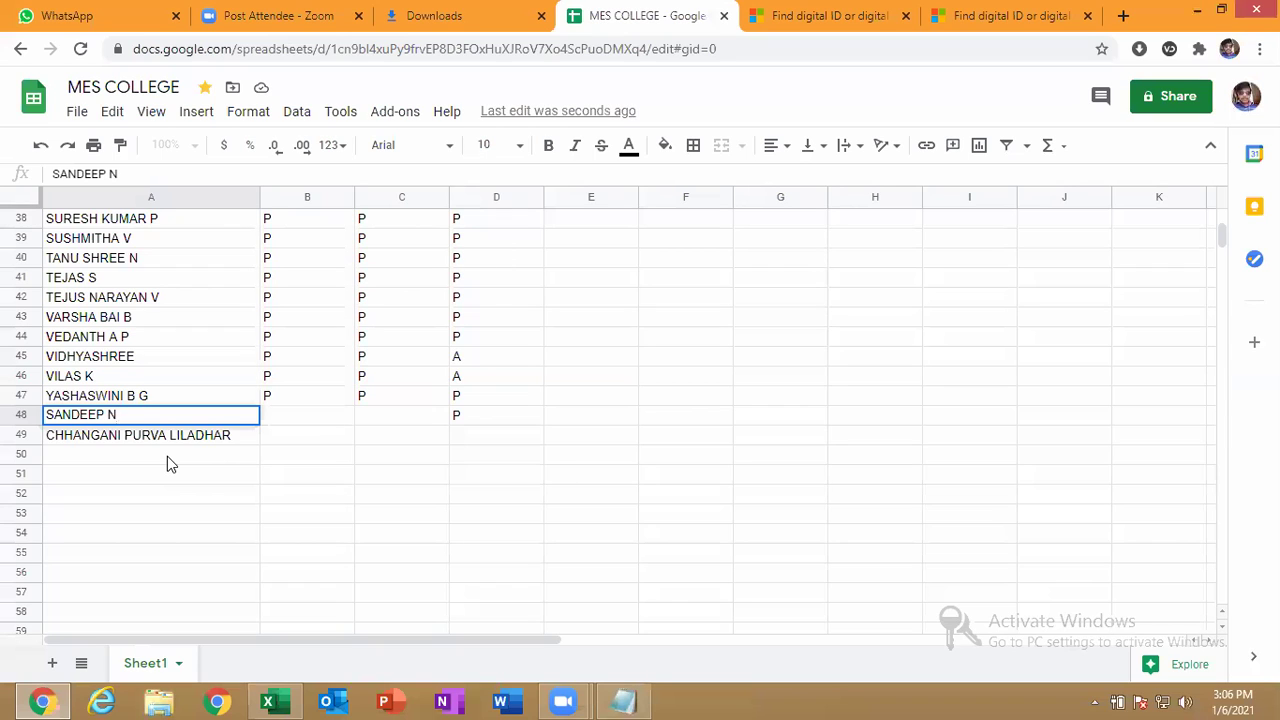
key(Return)
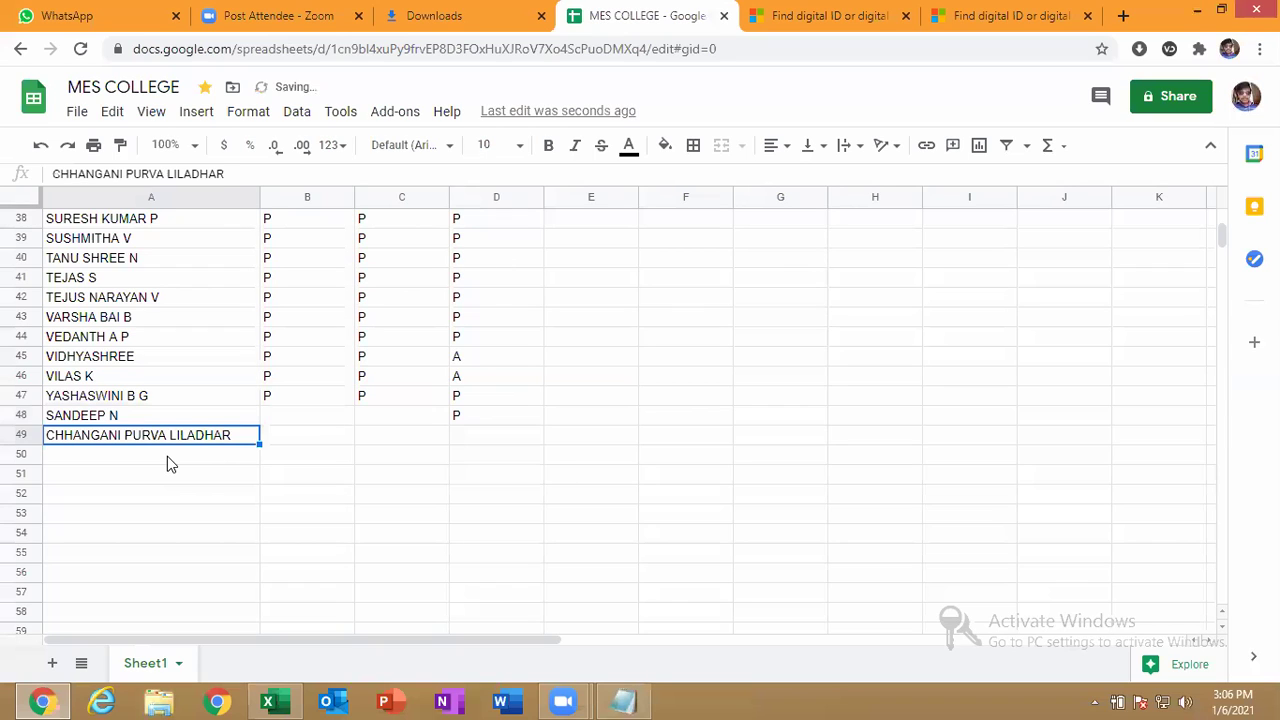
key(Up)
key(Up)
key(Up)
key(Down)
key(Down)
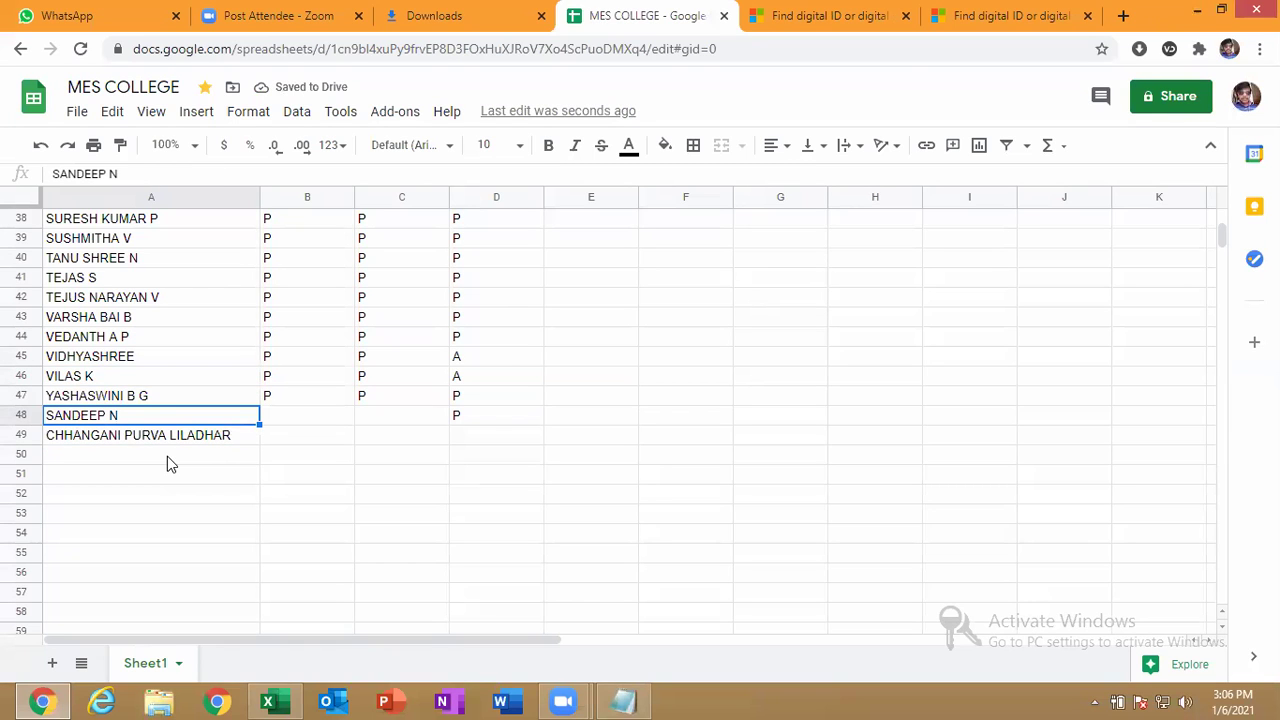
key(Up)
key(Up)
key(Up)
key(Up)
key(Up)
key(Up)
key(Up)
key(Up)
key(Up)
key(Up)
key(Up)
key(Up)
key(Up)
key(Up)
key(Up)
key(Up)
key(Up)
key(Up)
key(Up)
key(Up)
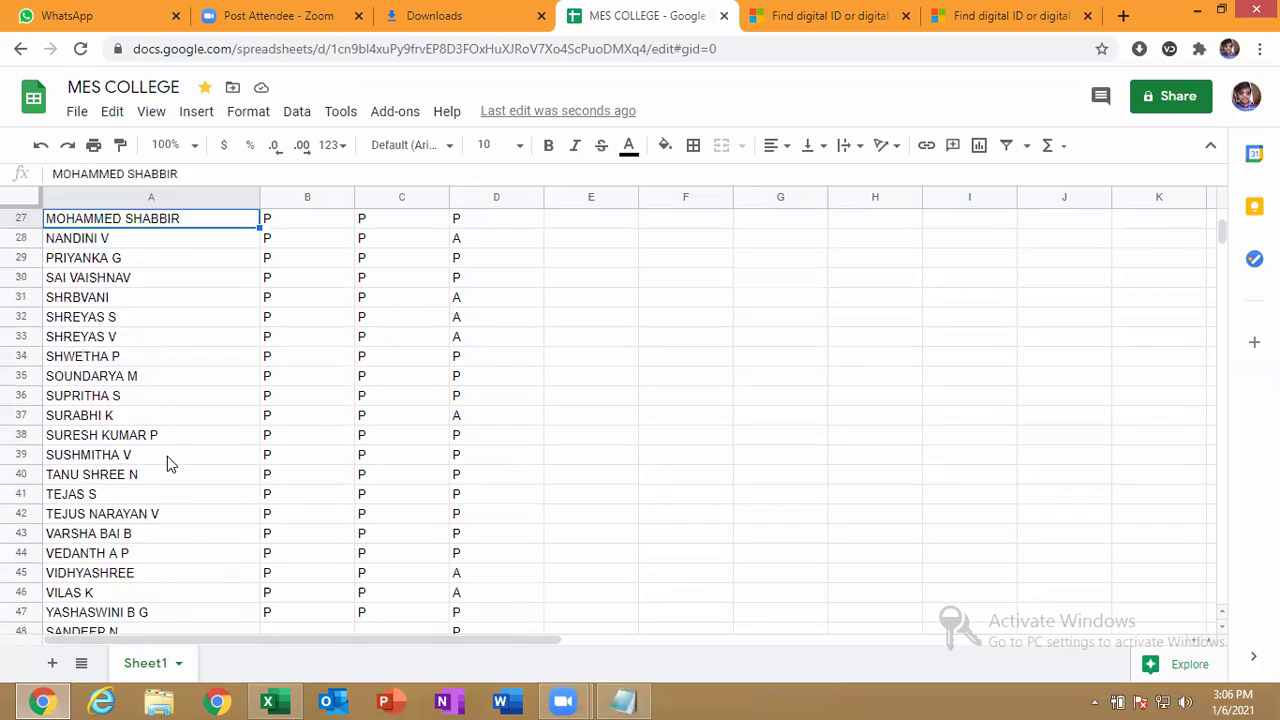
key(Up)
key(Up)
key(Up)
key(Up)
key(Up)
key(Down)
key(Down)
key(Down)
key(Down)
key(Down)
key(Down)
key(Down)
key(Down)
key(Down)
key(Down)
key(Down)
key(Down)
key(Down)
key(Down)
key(Down)
key(Down)
key(Down)
key(Down)
key(Down)
key(Down)
key(Down)
key(Down)
key(Down)
key(Down)
key(Down)
key(Down)
key(Down)
key(Down)
key(Down)
key(Down)
key(Down)
key(Down)
key(Down)
key(Down)
key(Down)
key(Down)
key(Down)
key(Down)
key(Down)
key(Down)
key(Up)
key(Up)
key(Up)
key(Up)
key(Up)
text(HARISH K S)
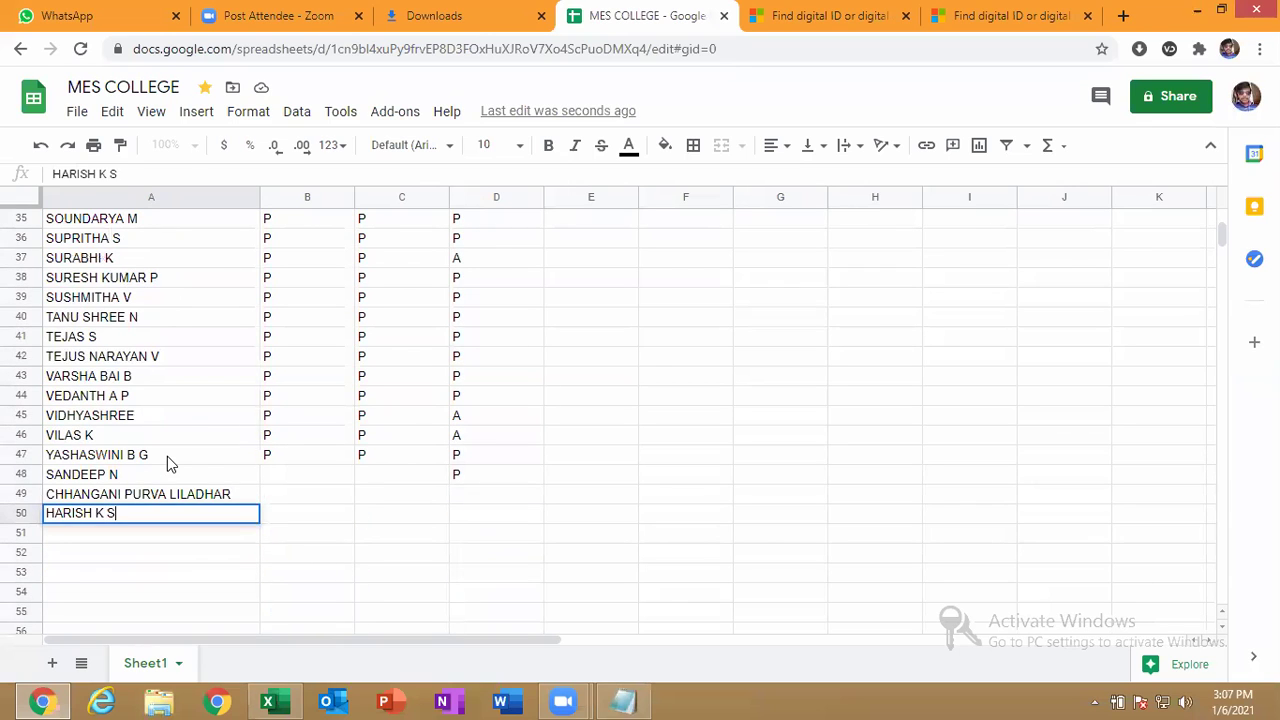
key(Tab)
key(Tab)
key(Tab)
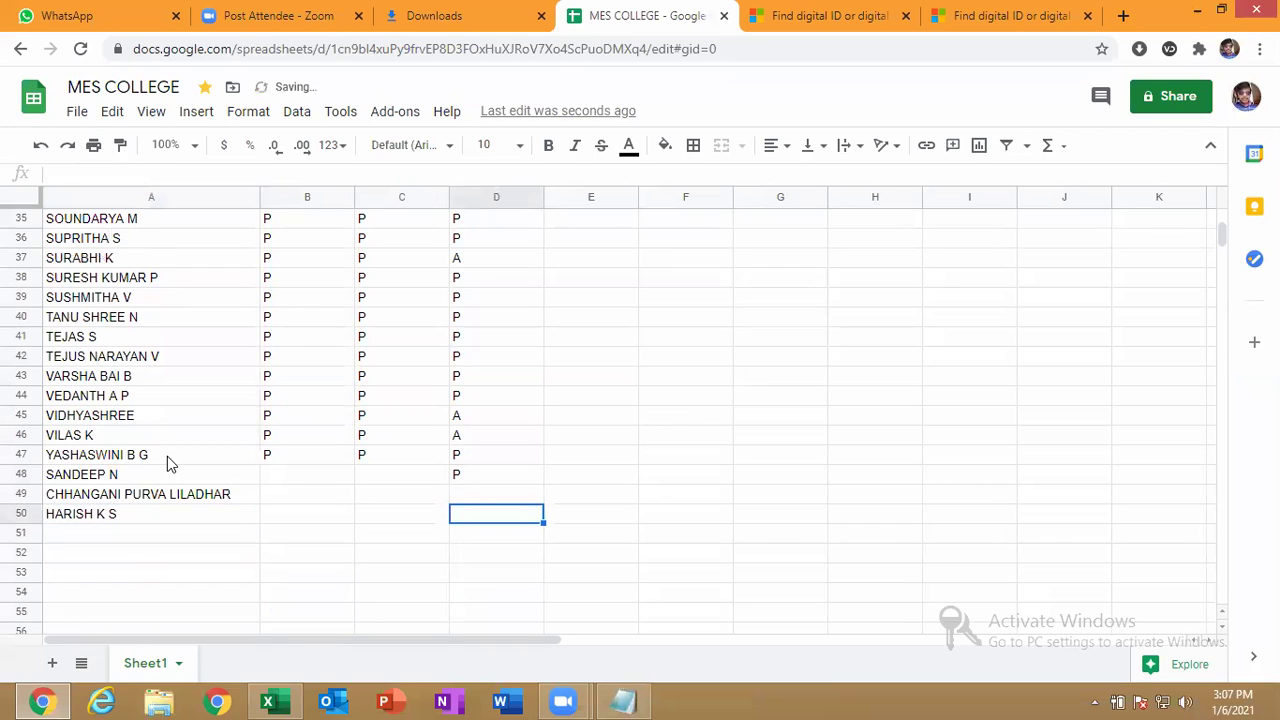
text(P)
key(Return)
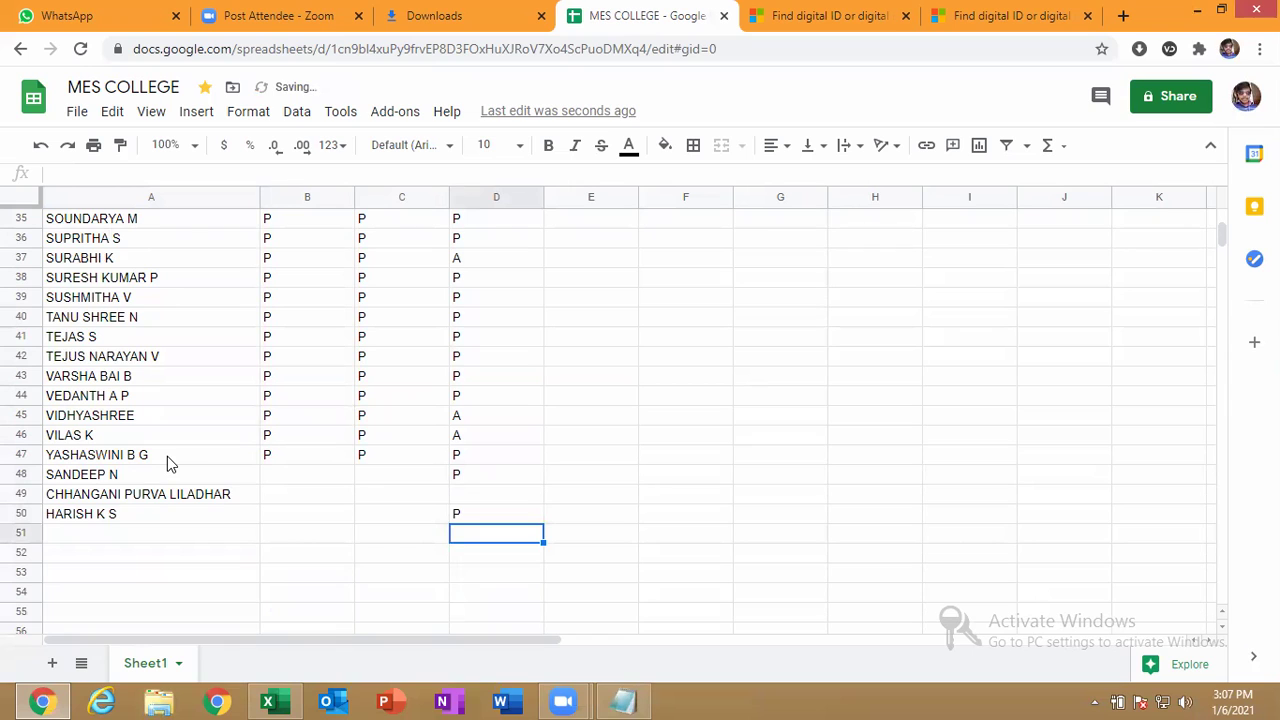
key(Up)
key(Up)
key(Left)
key(Left)
key(Left)
key(Down)
key(Up)
key(Up)
key(Up)
key(Up)
key(Up)
key(Up)
key(Up)
key(Up)
key(Up)
key(Up)
key(Up)
key(Up)
key(Up)
key(Up)
key(Up)
key(Up)
key(Up)
key(Up)
key(Up)
key(Up)
key(Up)
key(Up)
key(Up)
key(Up)
key(Up)
key(Up)
key(Up)
key(Up)
key(Up)
key(Up)
key(Up)
key(Up)
key(Up)
key(Up)
key(Up)
key(Up)
key(Up)
key(Up)
key(Up)
key(Up)
key(Up)
key(Up)
key(Up)
key(Up)
key(Up)
key(Up)
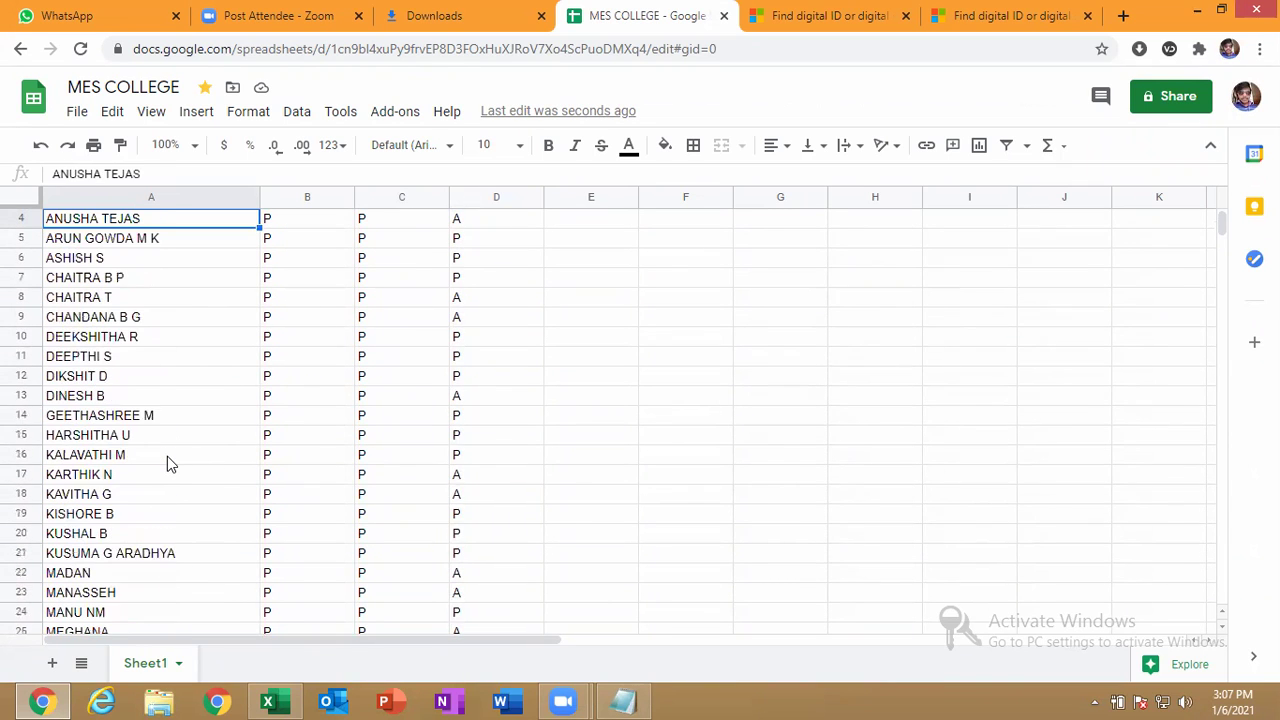
key(Up)
key(Up)
key(Up)
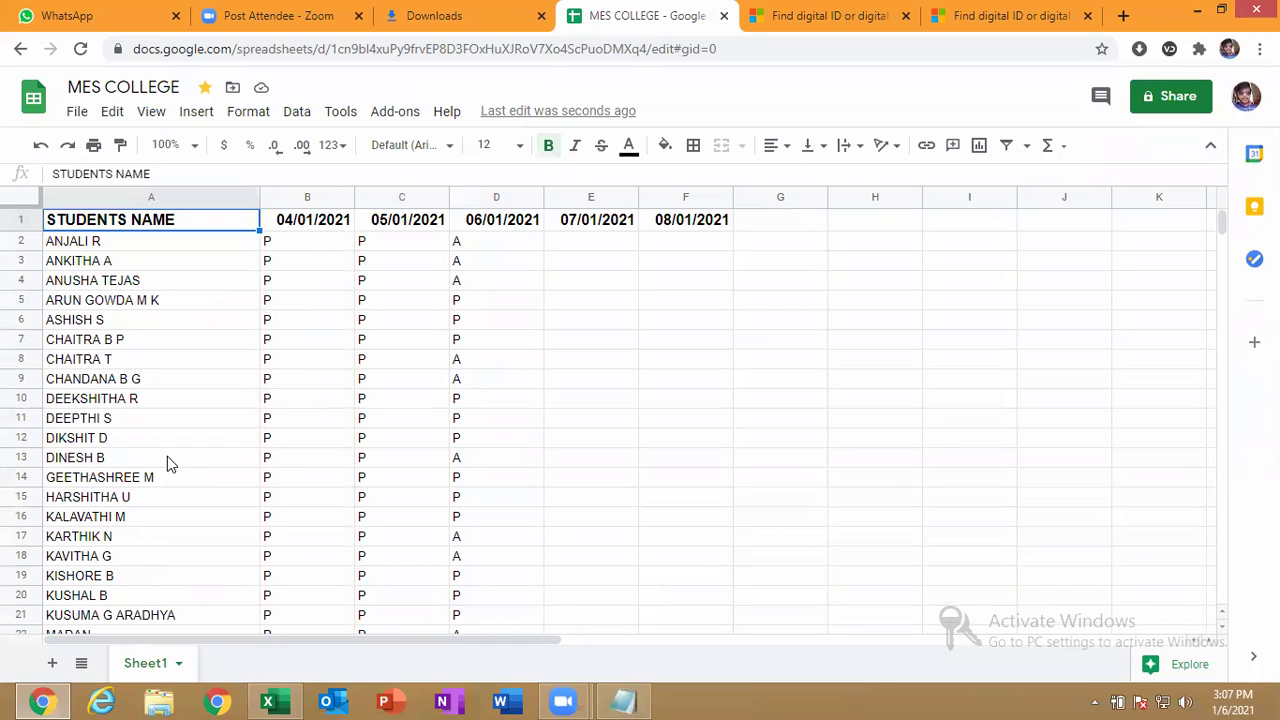
key(Down)
key(Down)
key(Down)
key(Down)
key(Down)
key(Down)
key(Down)
key(Down)
key(Down)
key(Down)
key(Down)
key(Down)
key(Down)
key(Down)
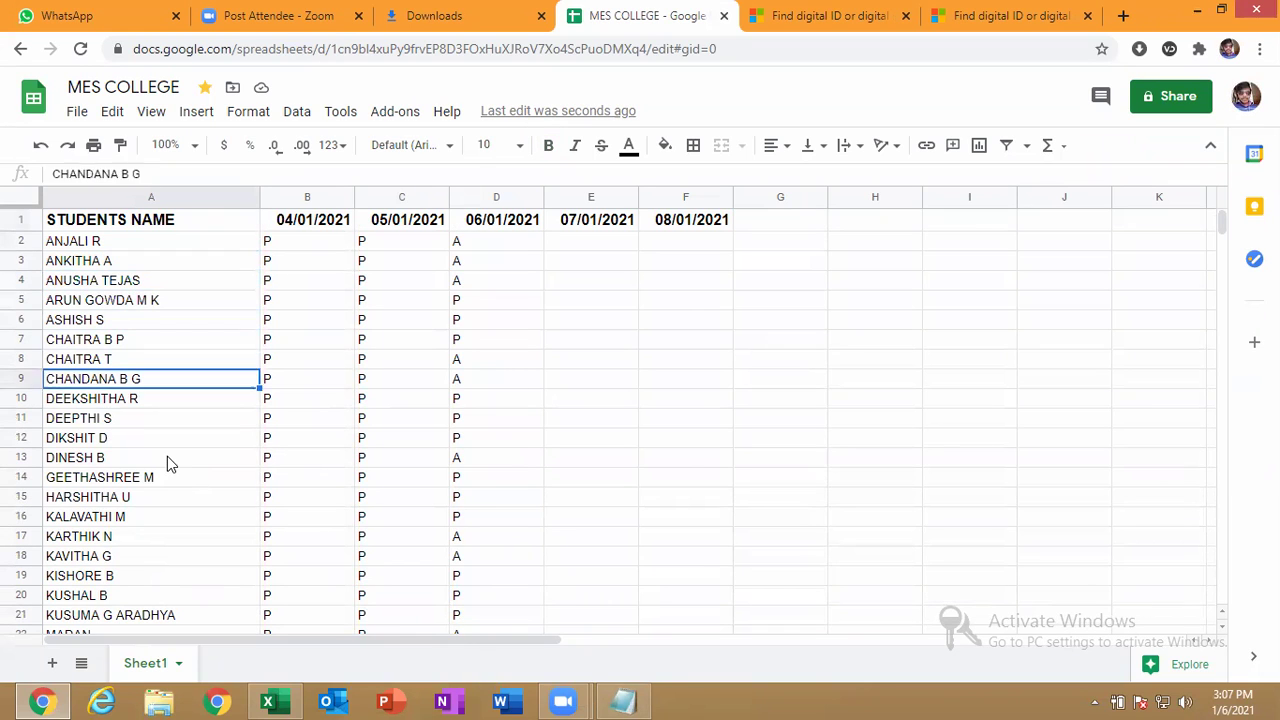
key(Down)
key(Down)
key(Down)
key(Down)
key(Down)
key(Down)
key(Down)
key(Down)
key(Down)
key(Down)
key(Down)
key(Down)
key(Down)
key(Down)
key(Down)
key(Down)
key(Down)
key(Down)
key(Down)
key(Down)
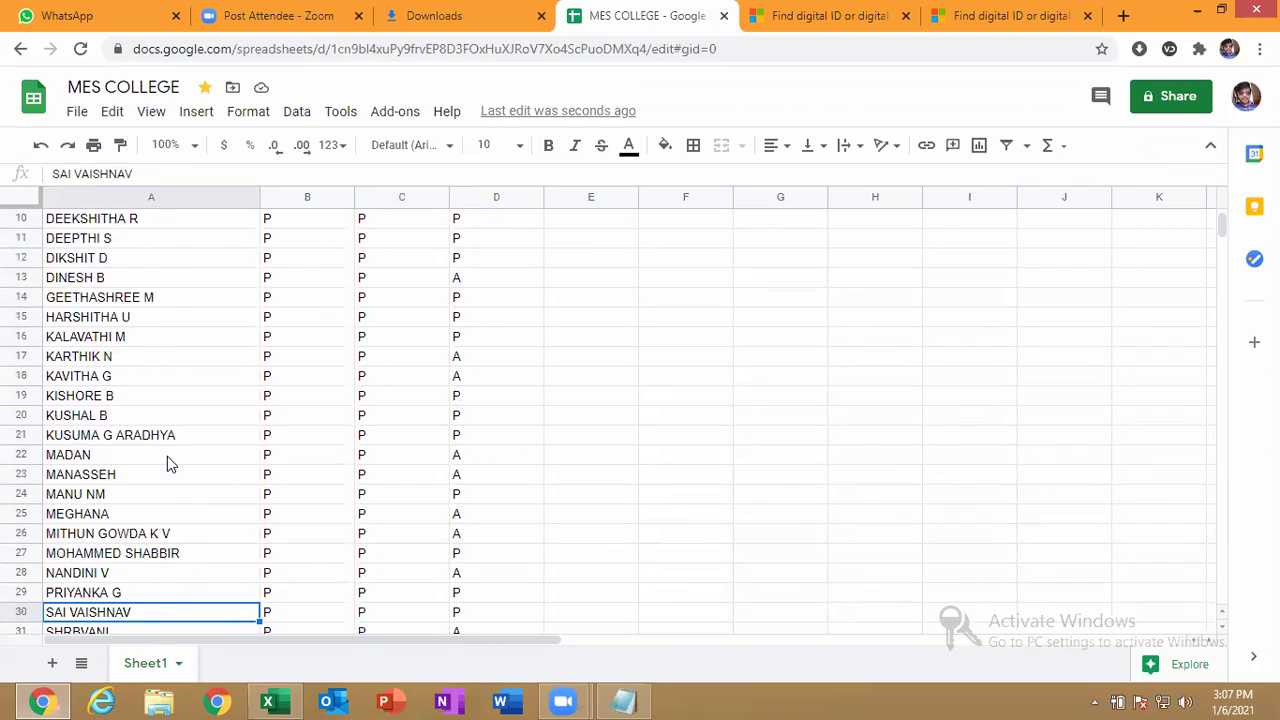
key(Down)
key(Up)
key(Up)
key(Up)
key(Up)
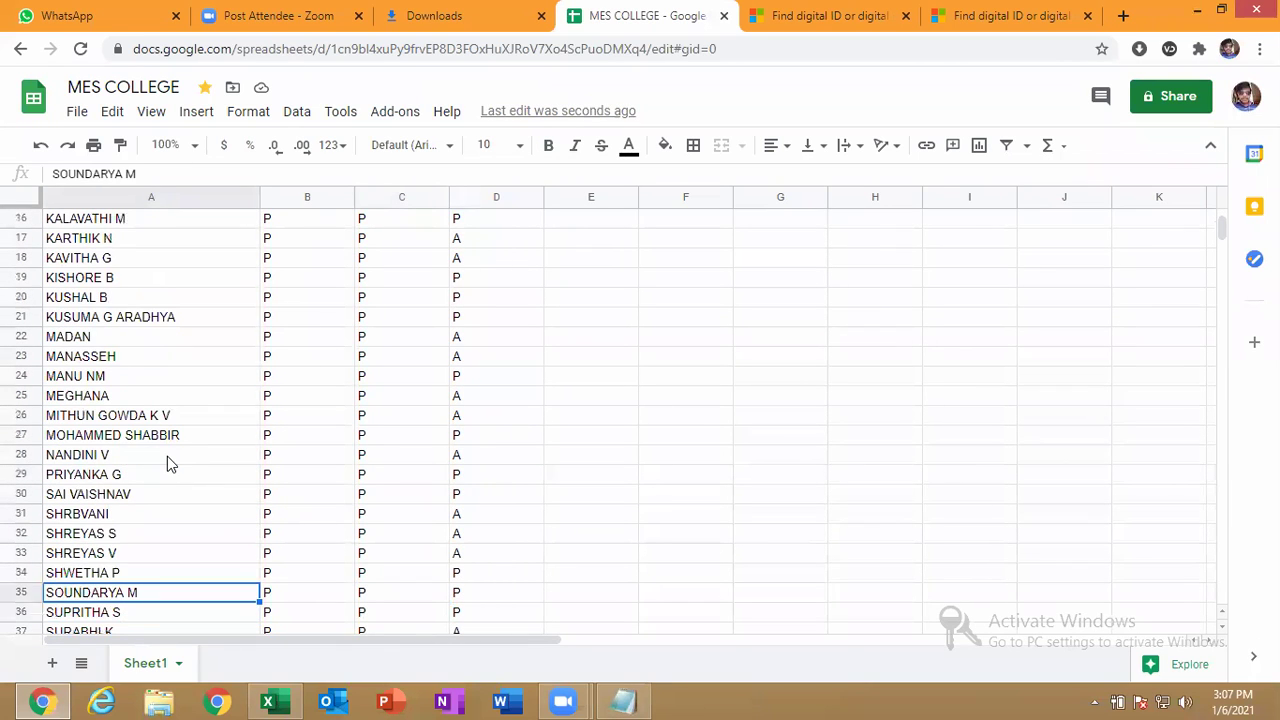
key(Up)
key(Down)
key(Down)
key(Down)
key(Down)
key(Down)
key(Down)
key(Down)
key(Down)
key(Down)
key(Down)
key(Down)
key(Down)
key(Down)
key(Down)
key(Down)
key(Down)
key(Down)
key(Down)
key(Down)
key(Down)
key(Down)
key(Down)
key(Down)
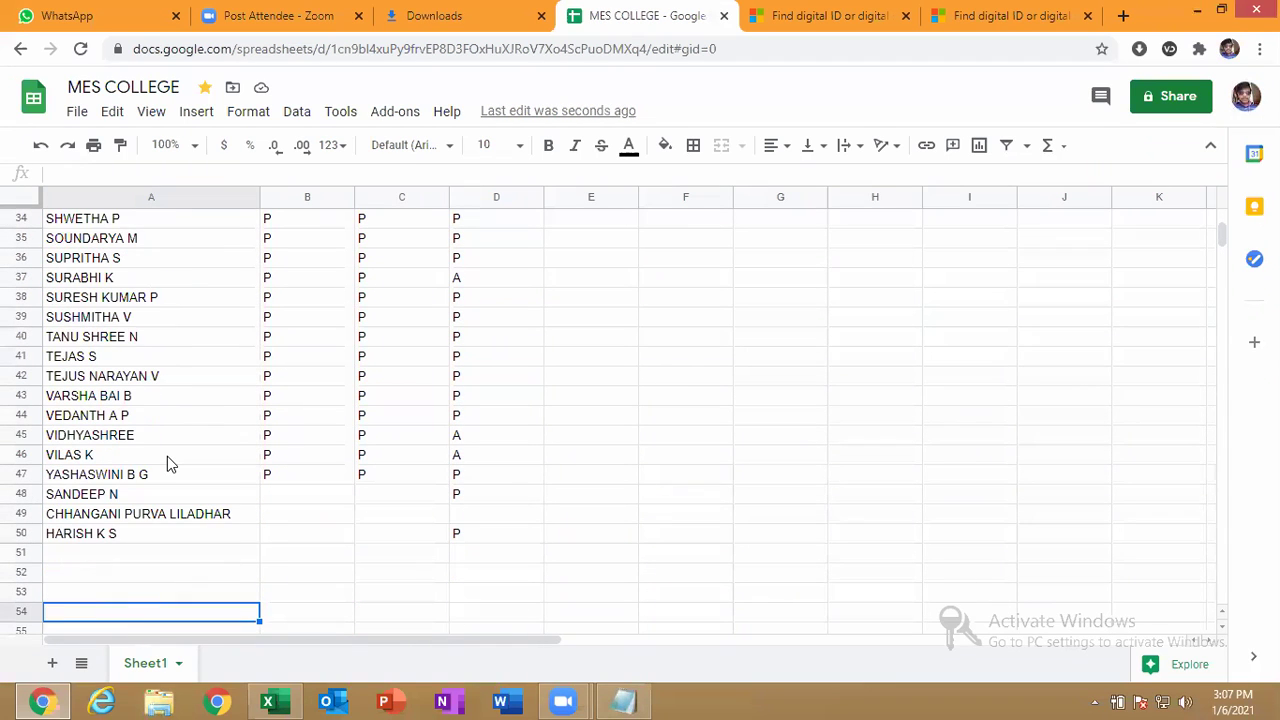
key(Up)
key(Up)
key(Up)
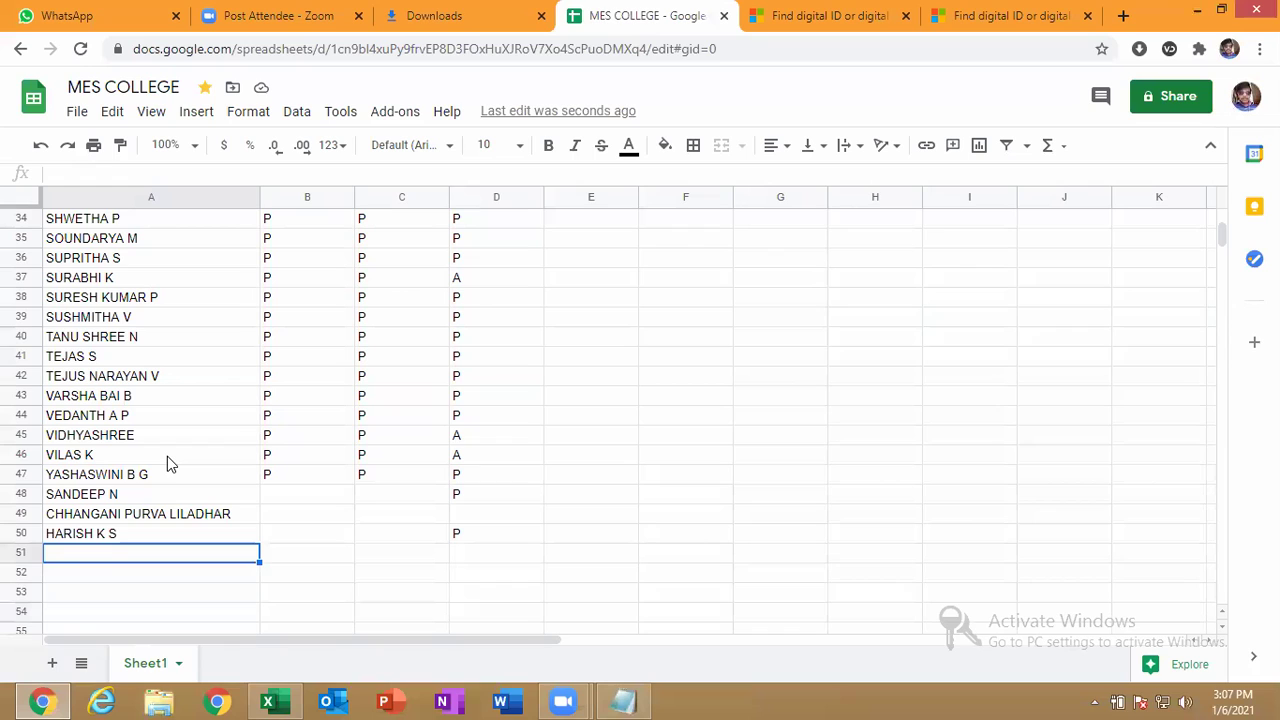
text(REVATHI)
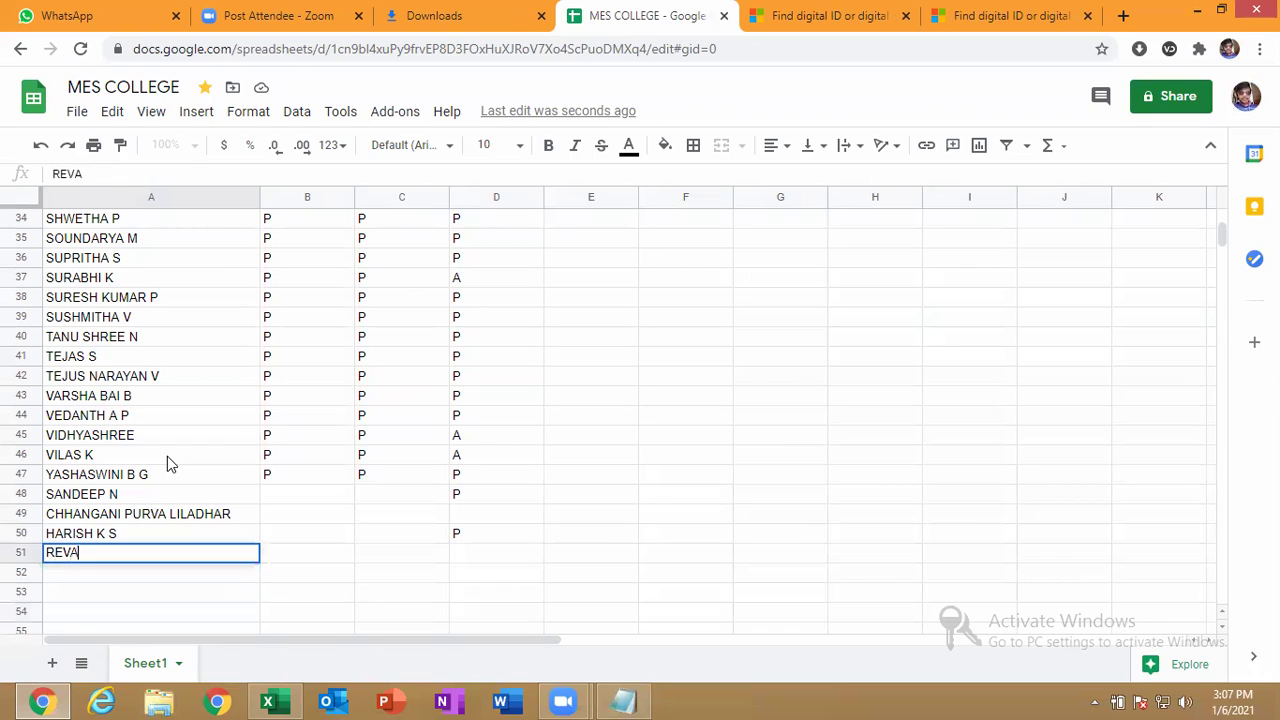
text(N)
key(Return)
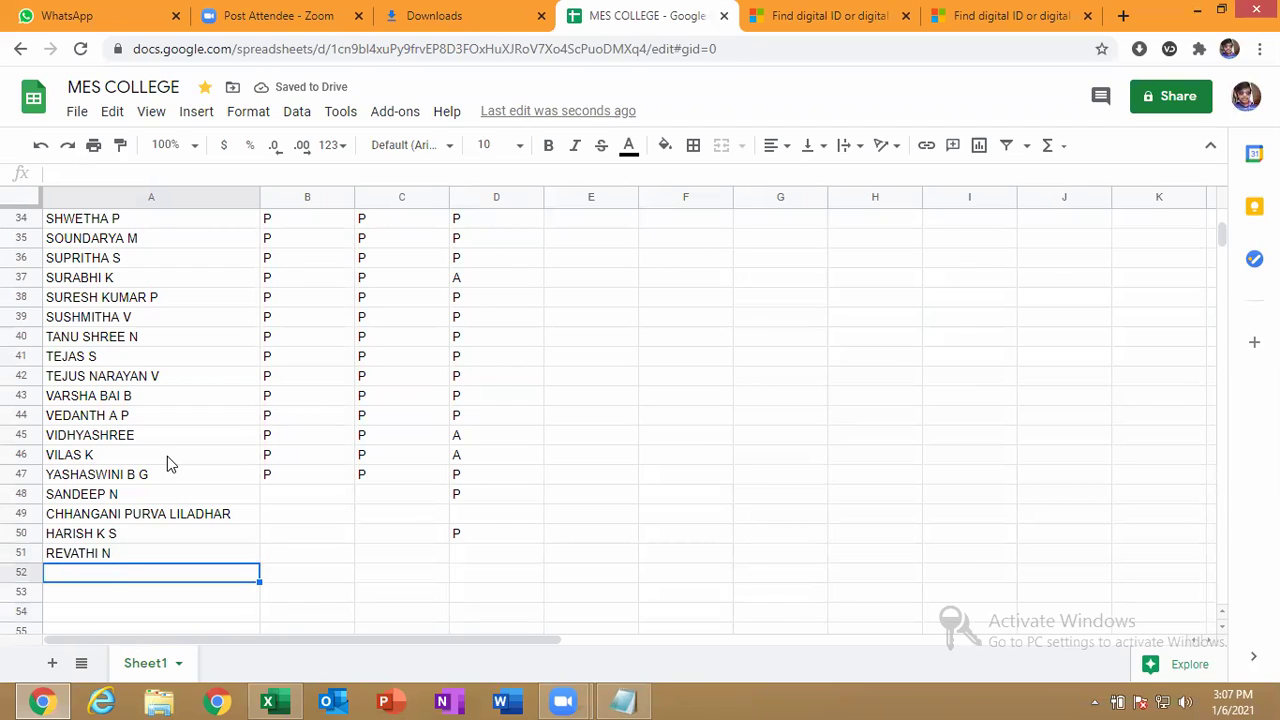
text(VA)
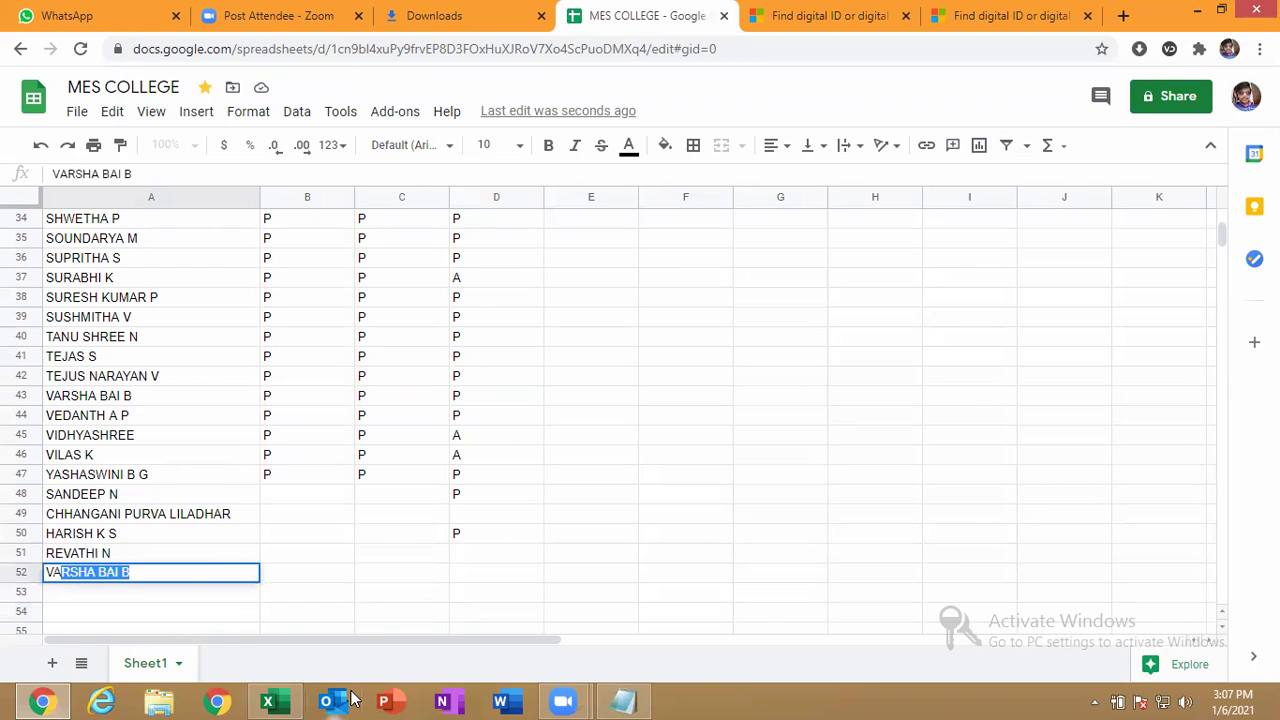
text(RSHINI G R)
key(Return)
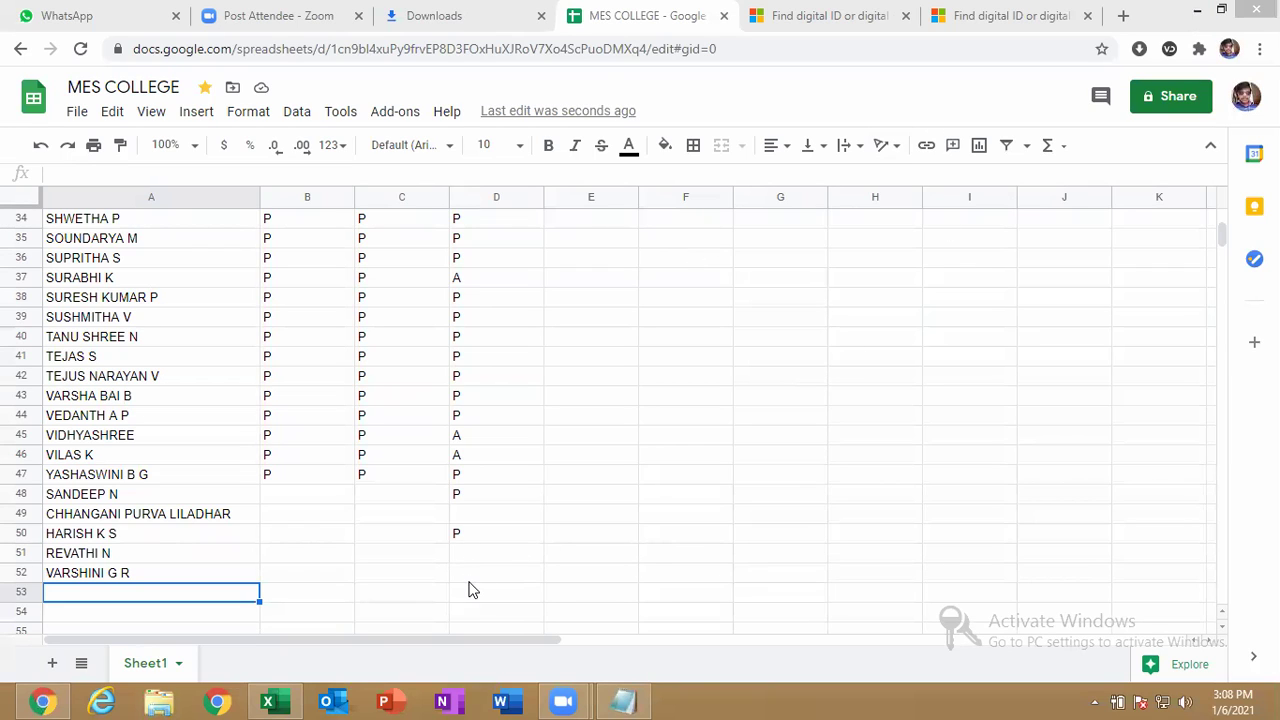
drag(462, 454, 474, 193)
click(704, 333)
text(=COUN)
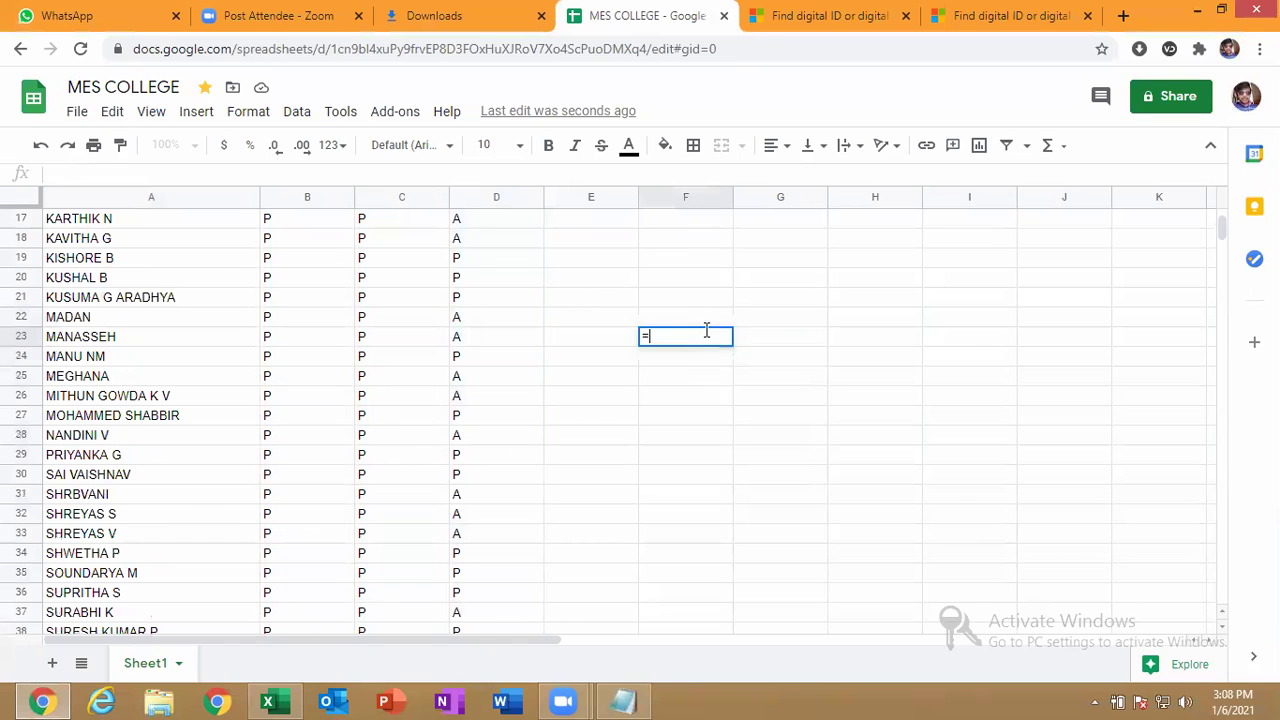
key(Down)
key(Down)
key(Tab)
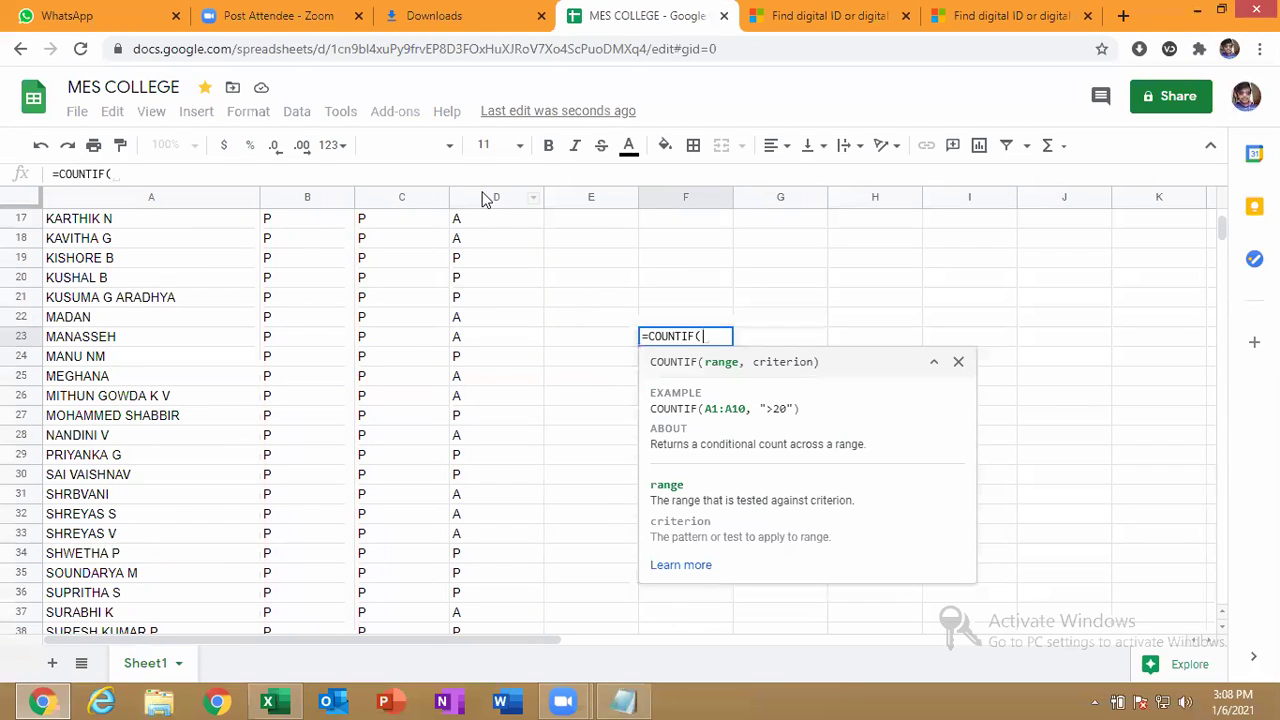
click(485, 198)
text(,)
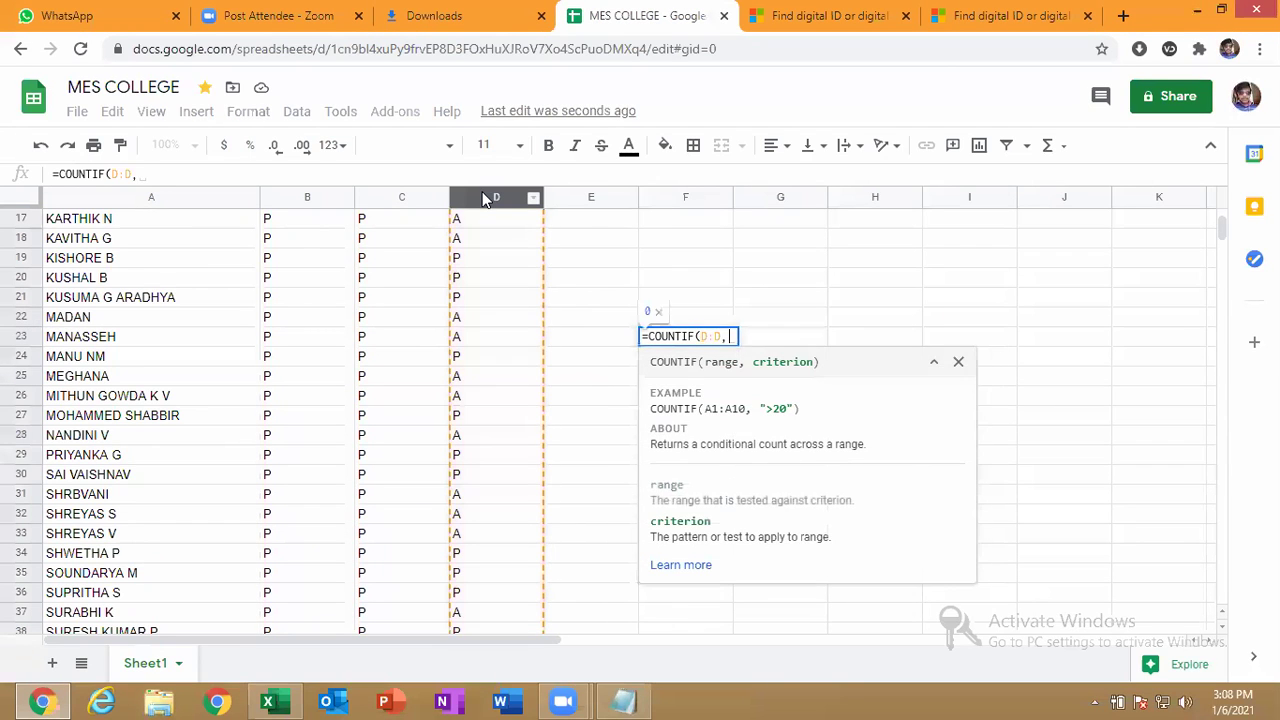
text("A"))
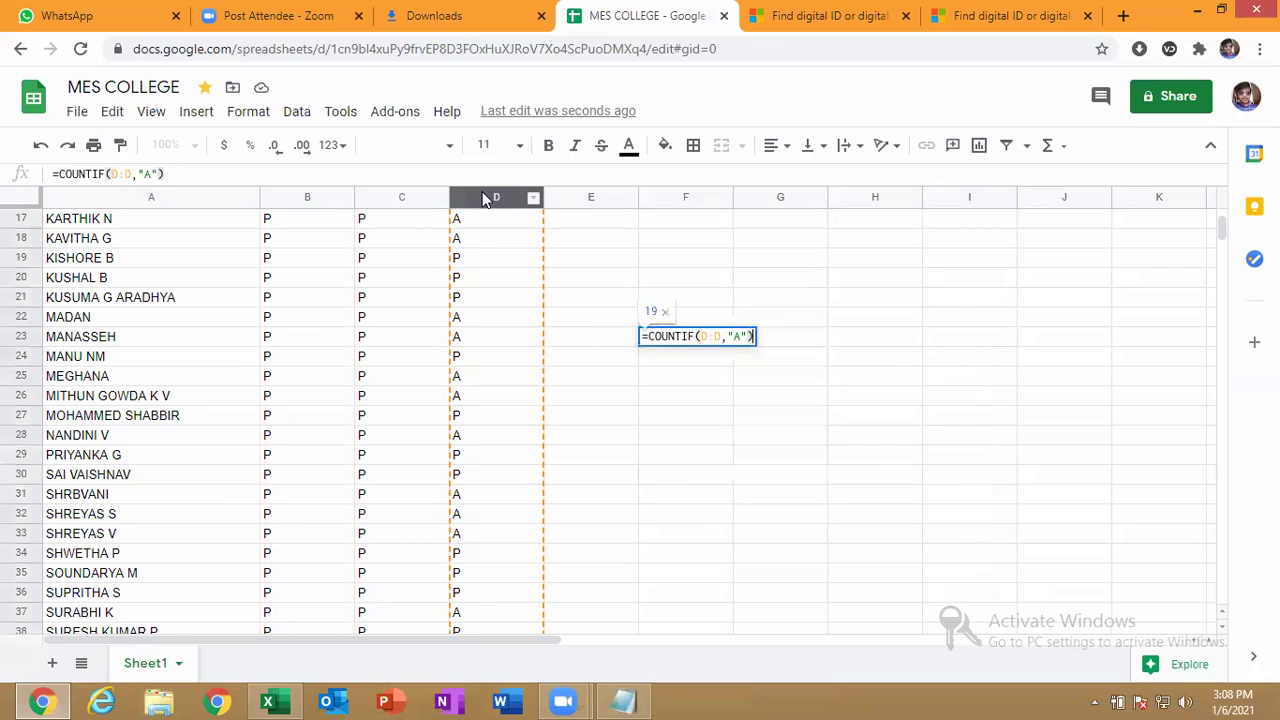
key(Return)
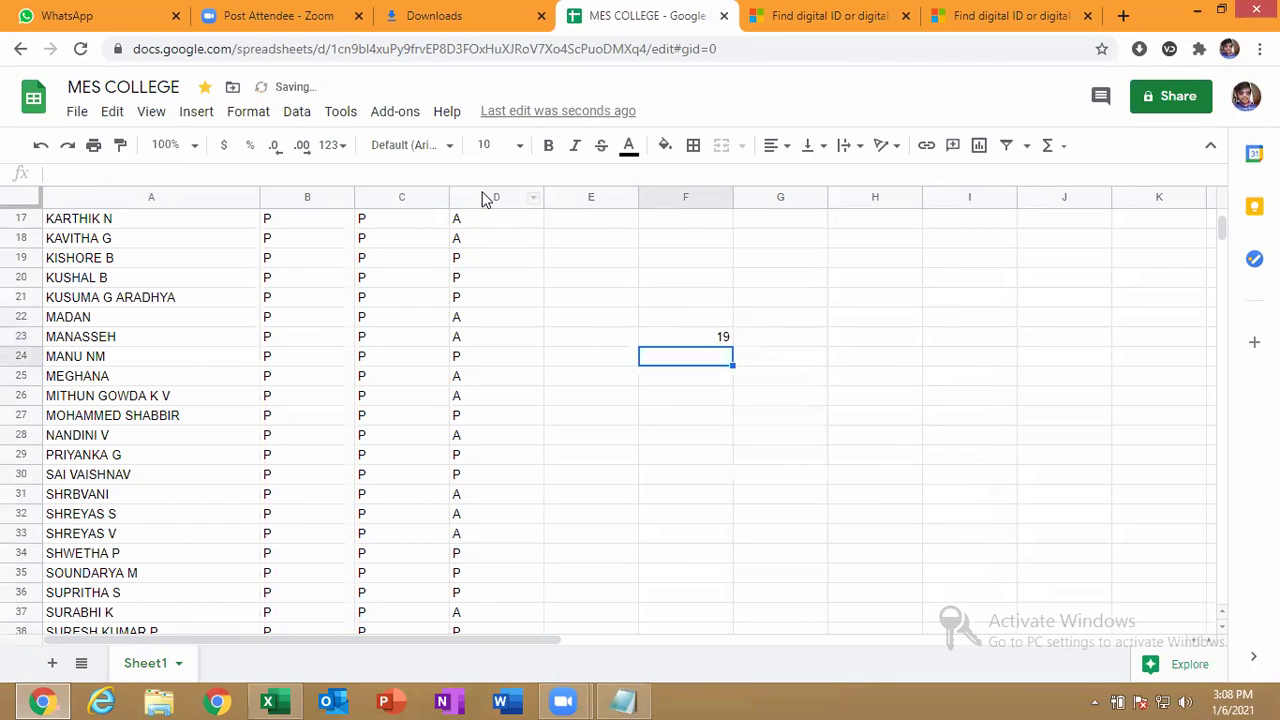
key(Up)
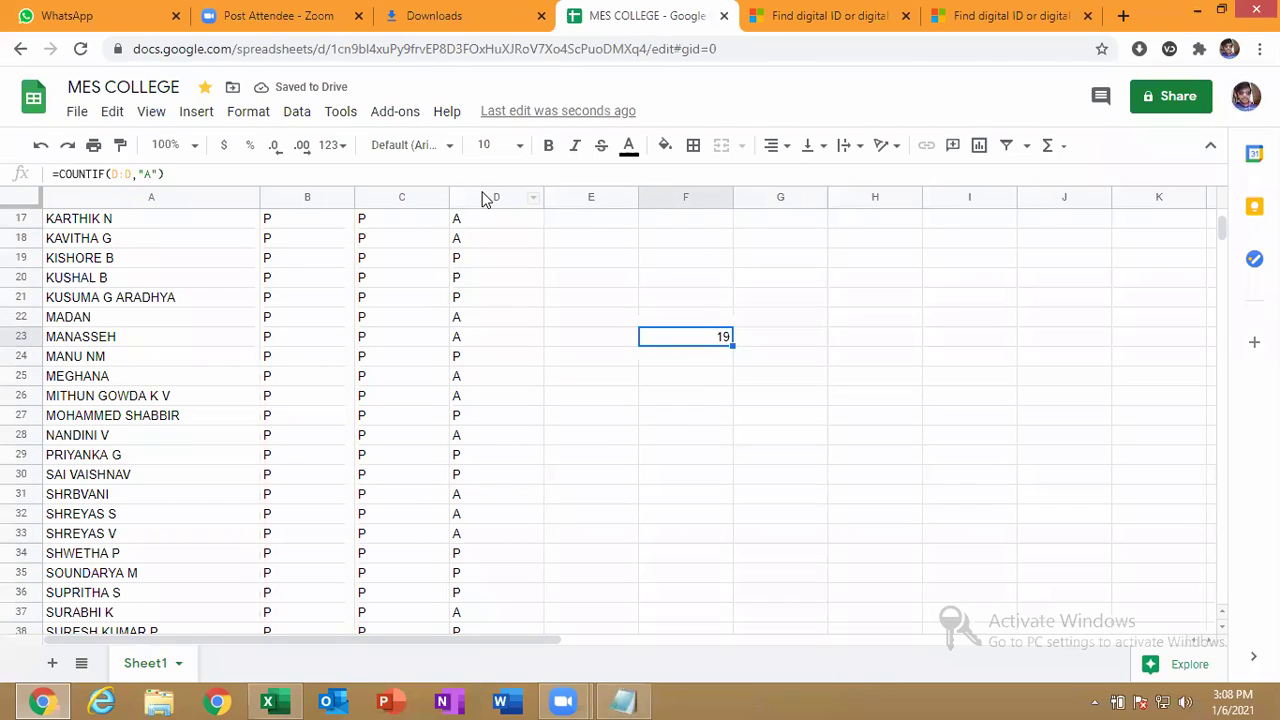
key(Delete)
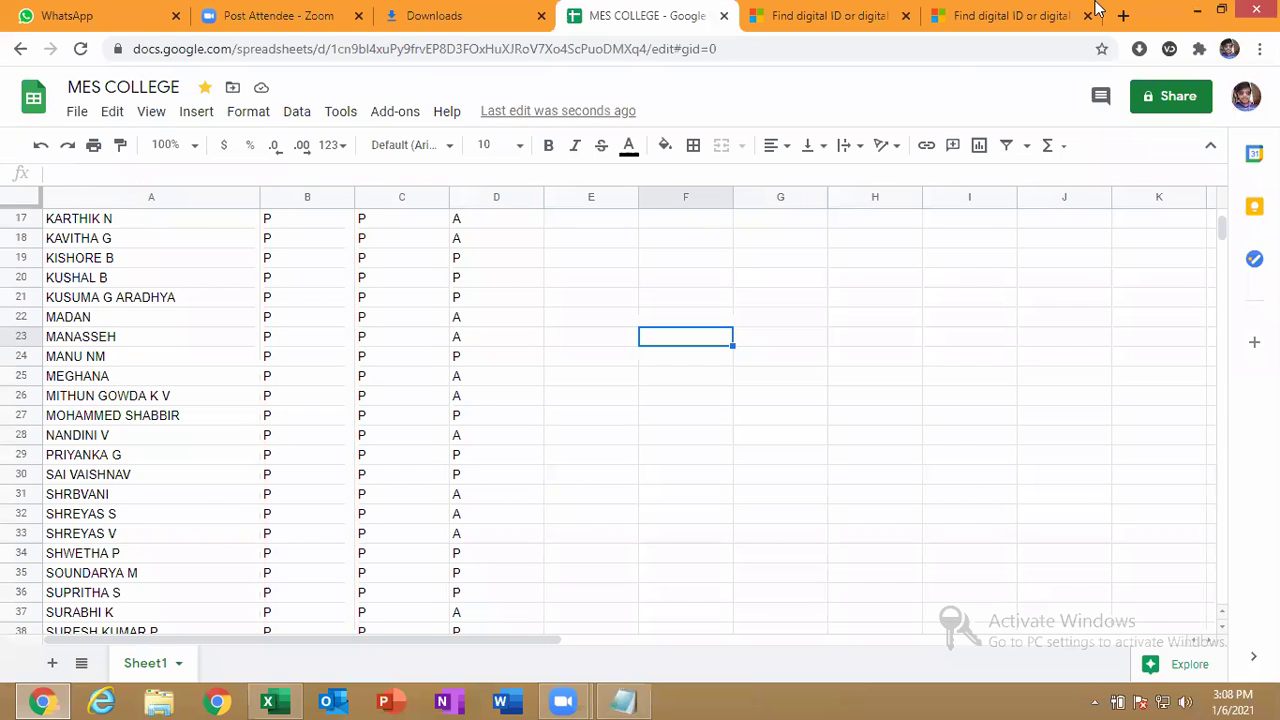
Minimise Chrome, maximise the MES.xlsx Excel window, and return from the File page to MES3.
click(1192, 10)
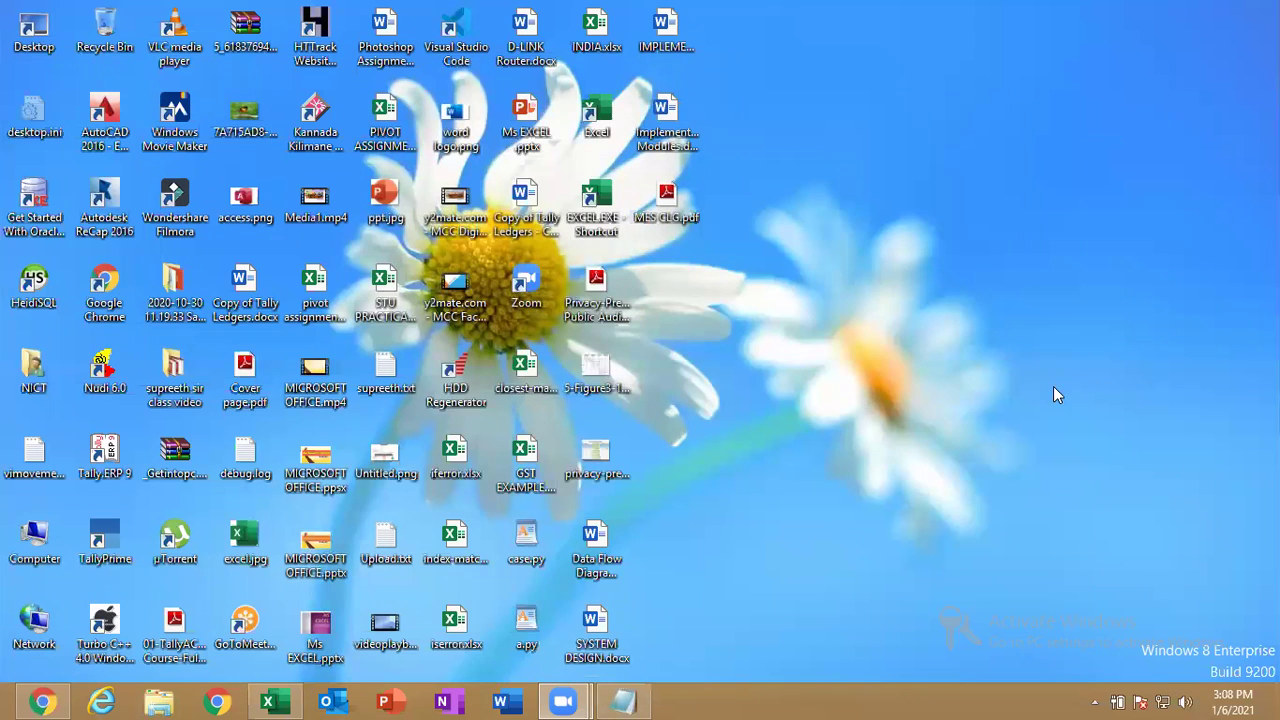
click(268, 702)
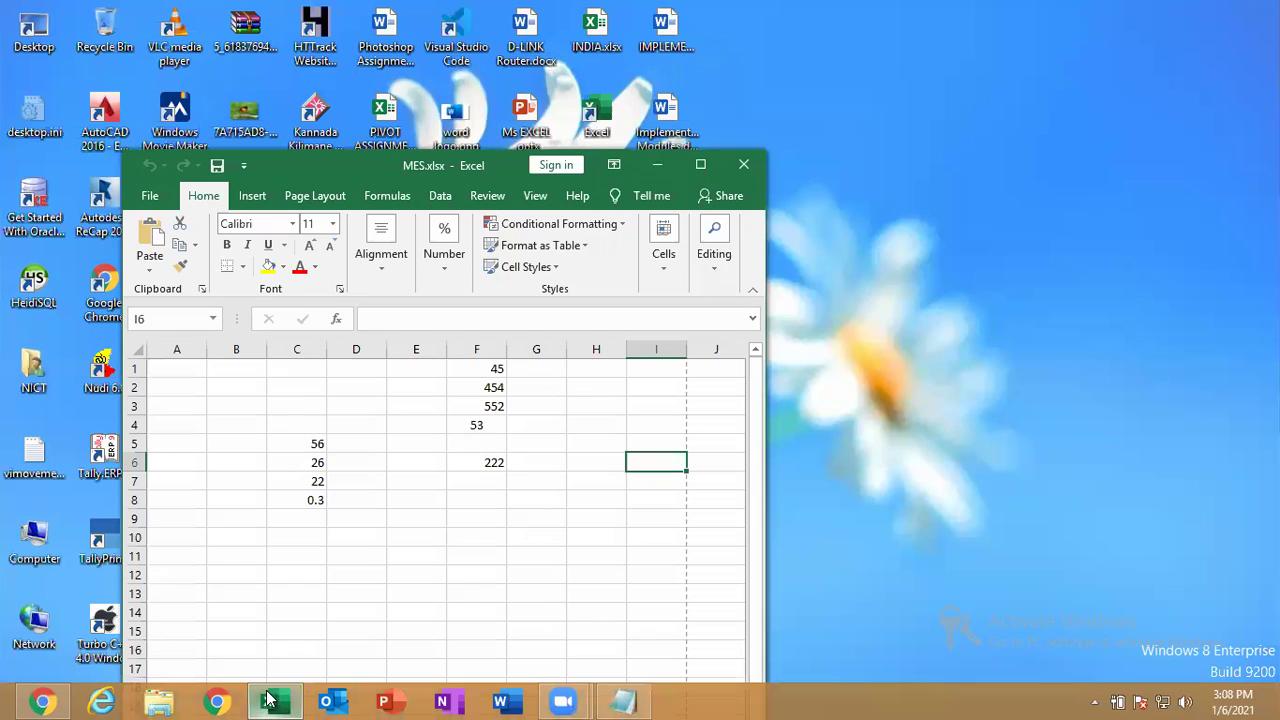
click(694, 165)
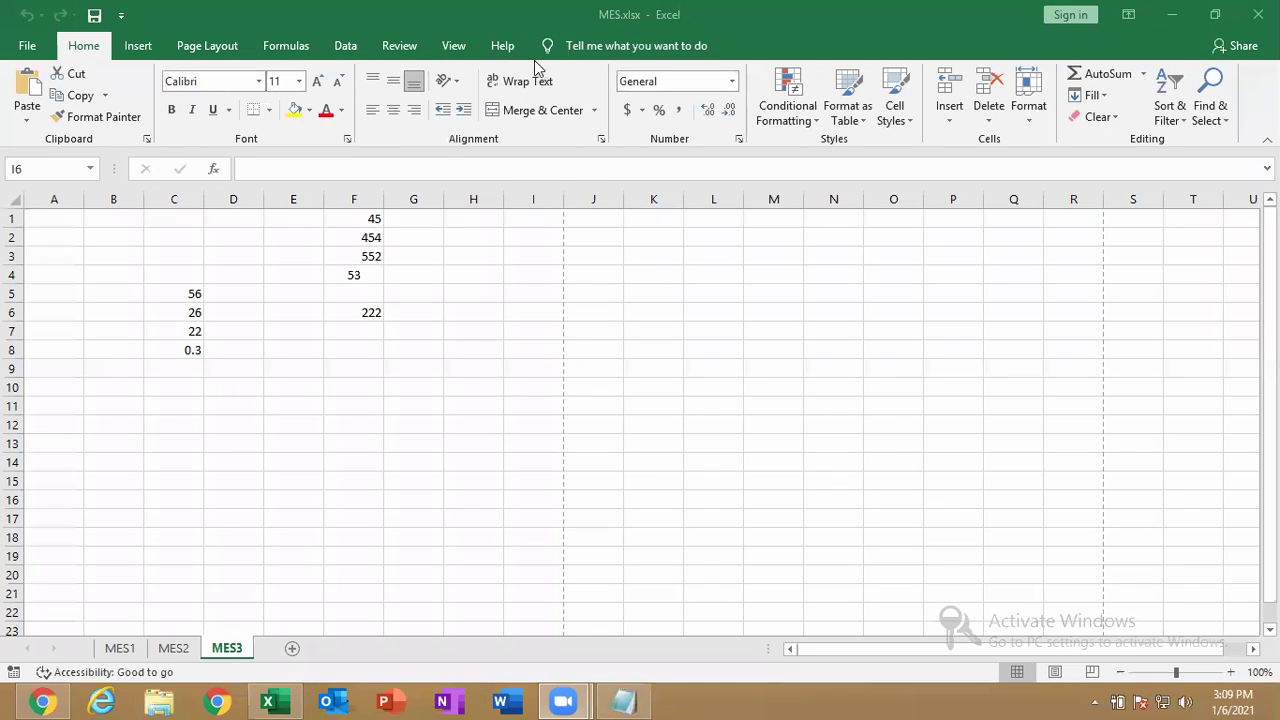
click(28, 46)
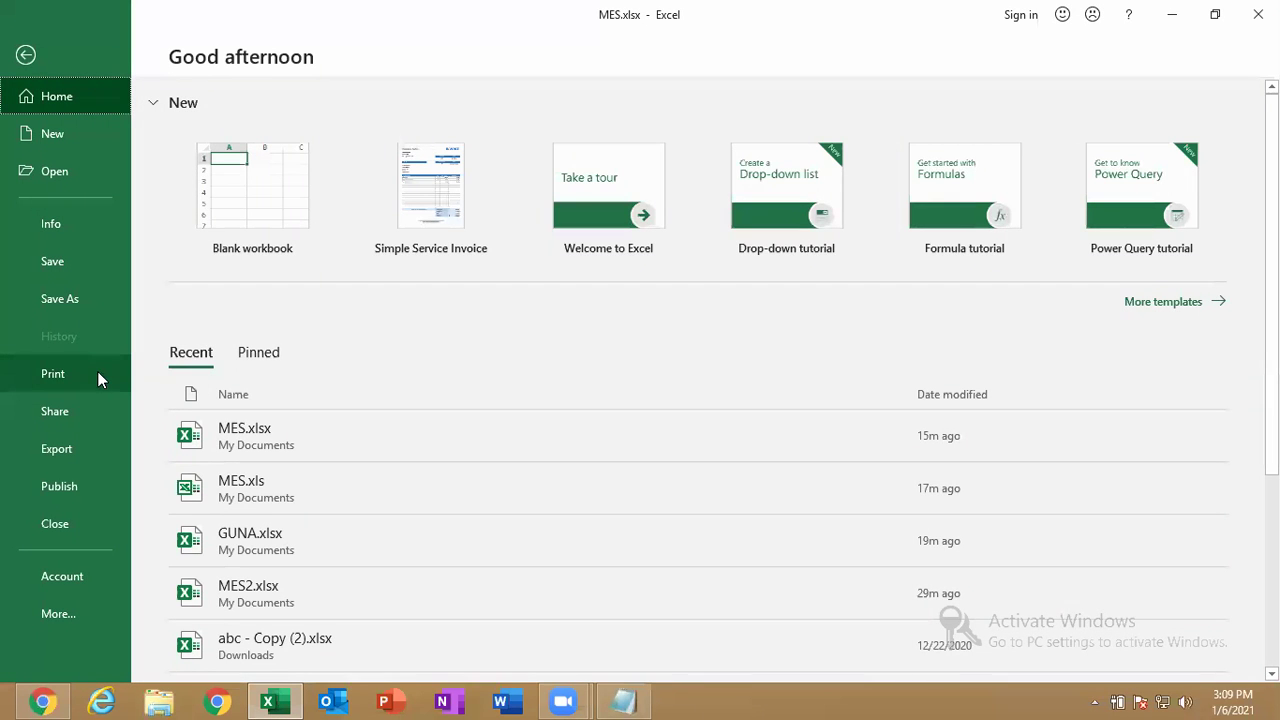
click(17, 55)
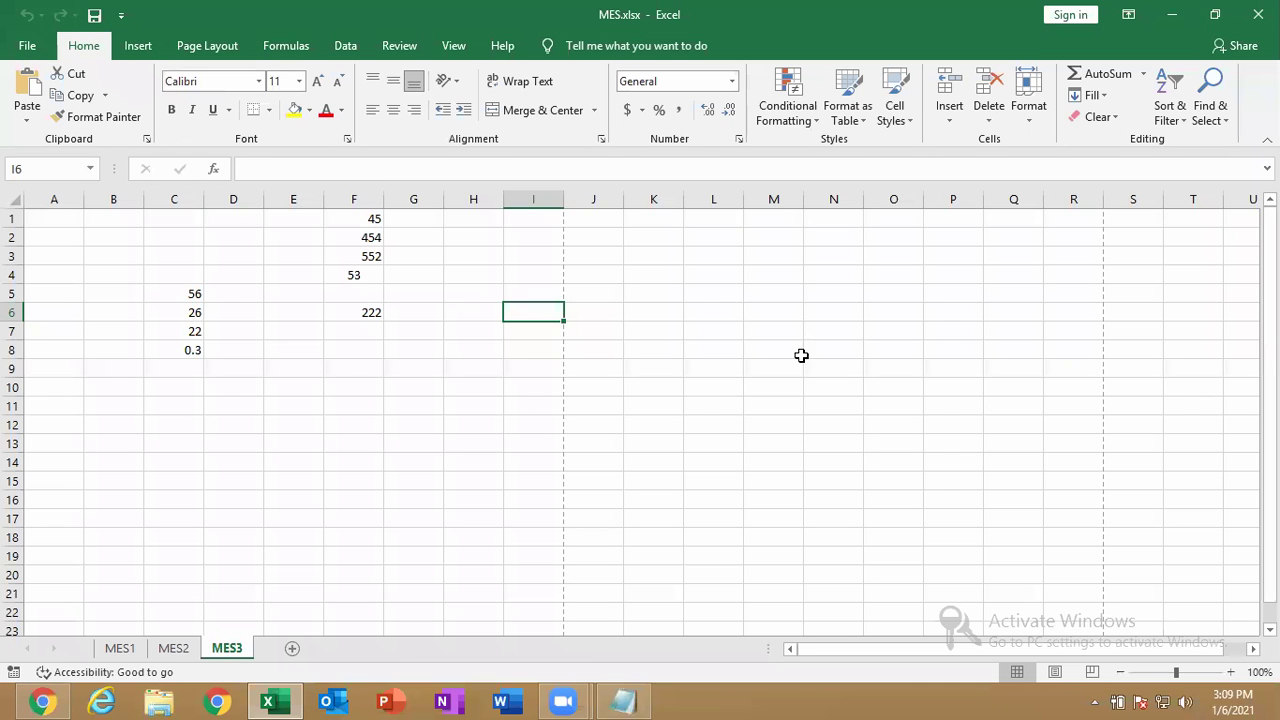